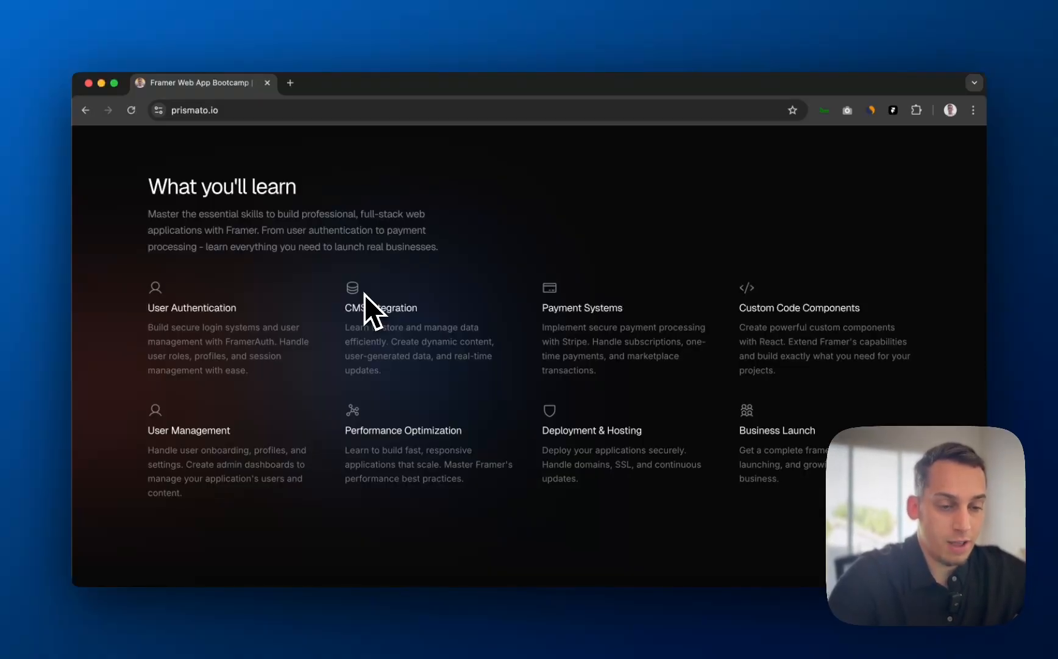
# - Switch from the Chrome course page to the FigJam 'Systems' board with the Job Marketplace diagram
pyautogui.press('super+Tab')
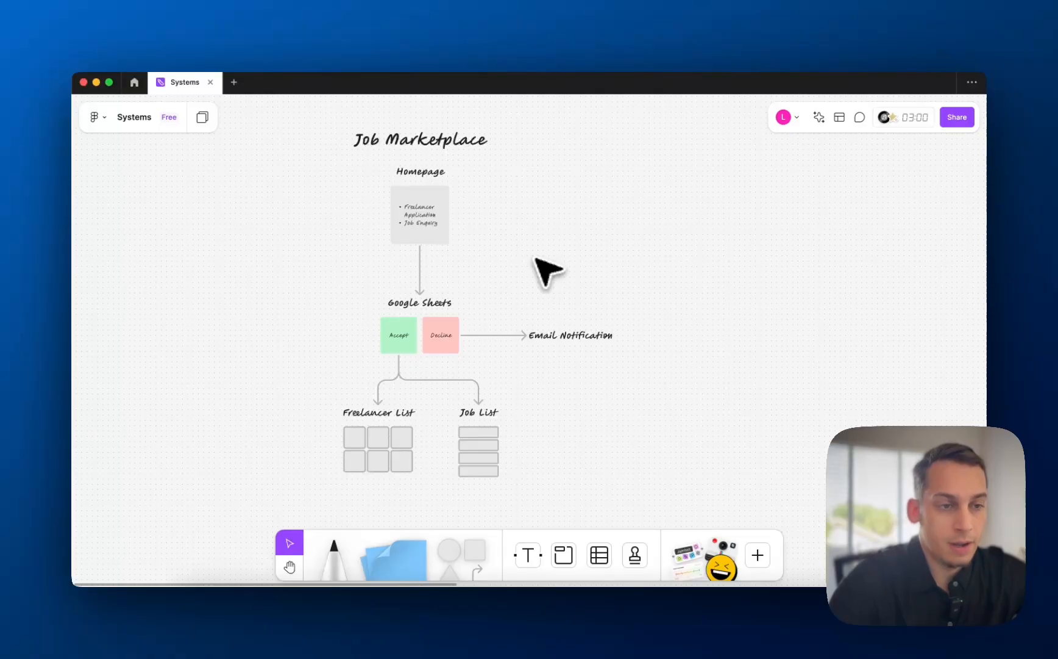
# - Add an unbulleted heading line above the Homepage card's bullets
pyautogui.scroll(5, 405, 156)
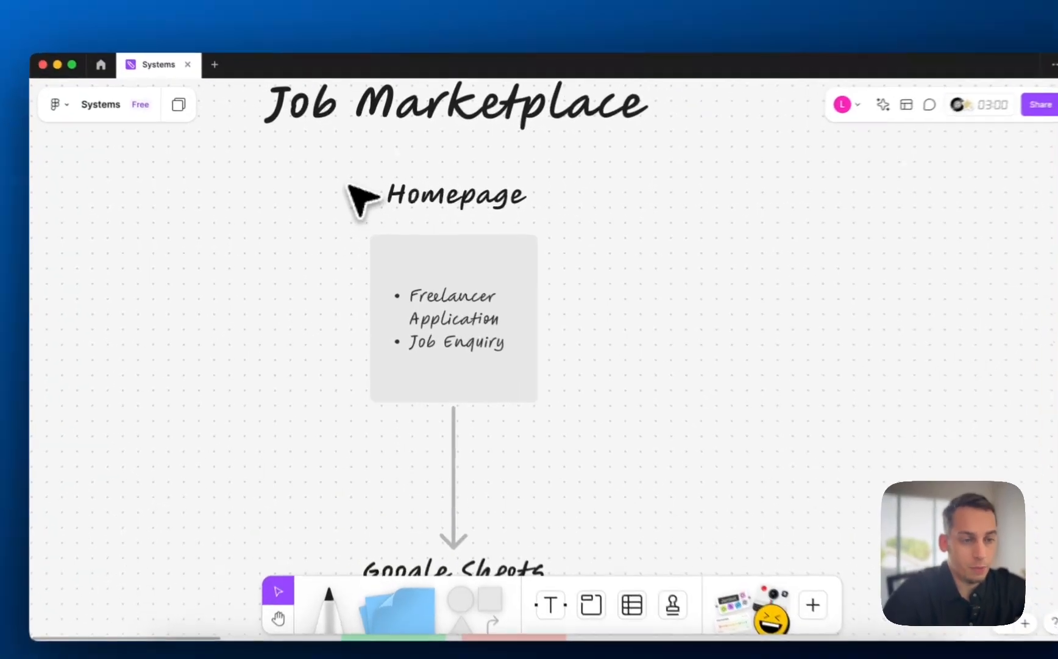
pyautogui.moveTo(350, 188); pyautogui.dragTo(524, 368)
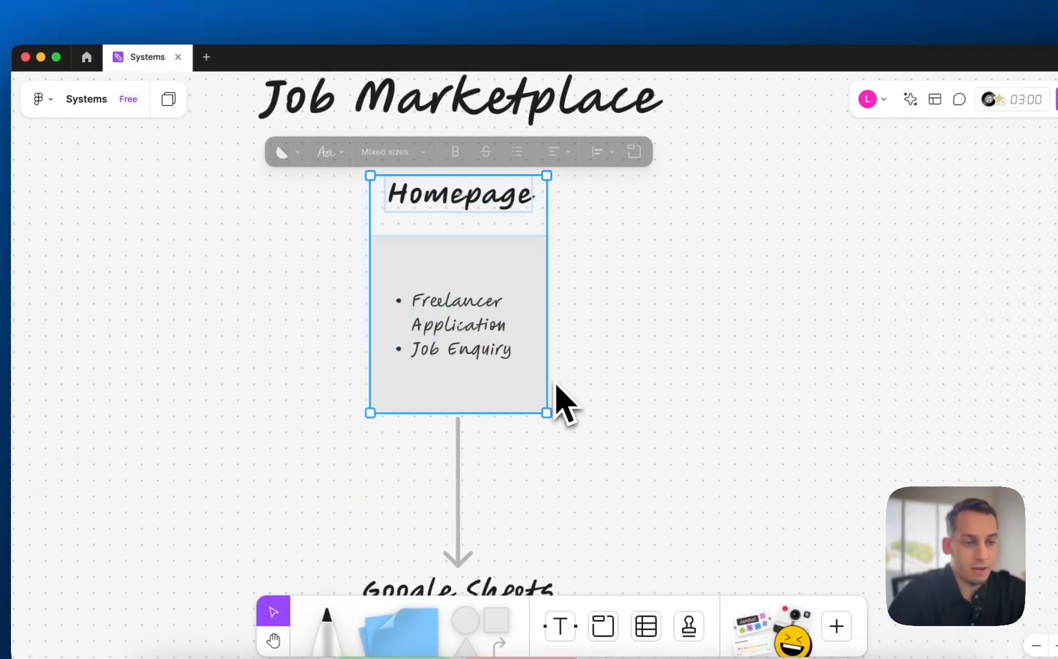
pyautogui.click(549, 349)
pyautogui.click(463, 333)
pyautogui.doubleClick(458, 329)
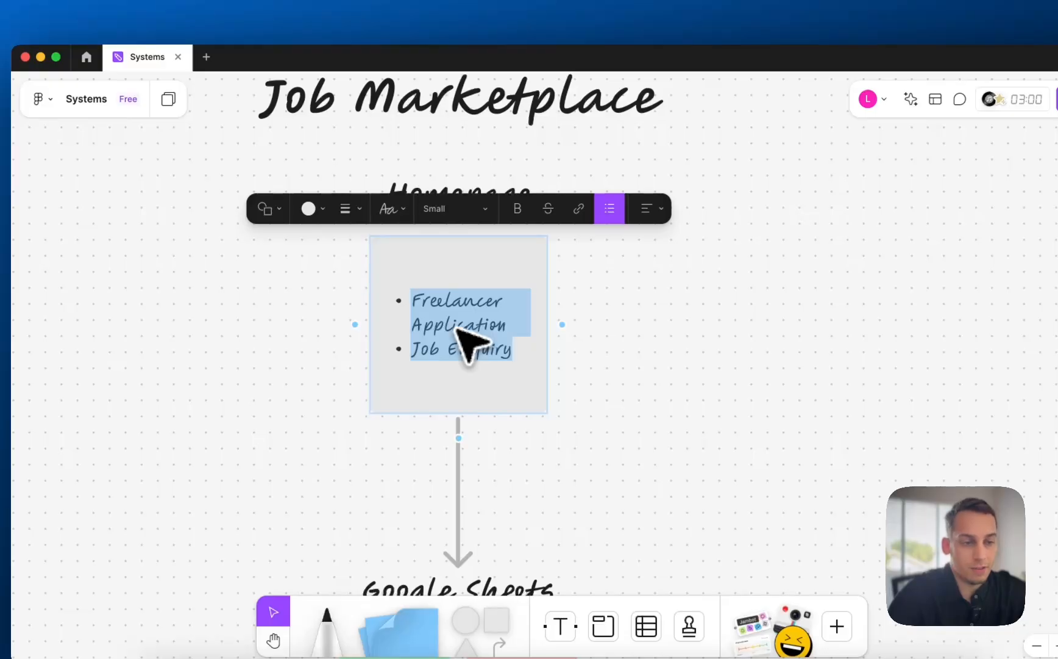
pyautogui.click(378, 306)
pyautogui.press('Return')
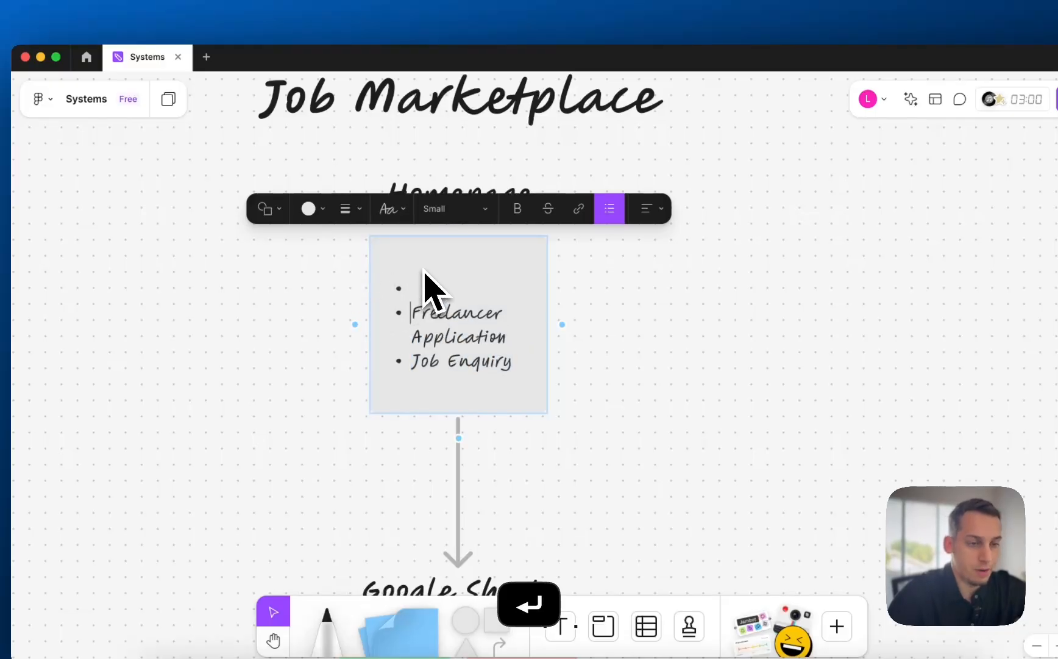
pyautogui.press('Up')
pyautogui.press('BackSpace')
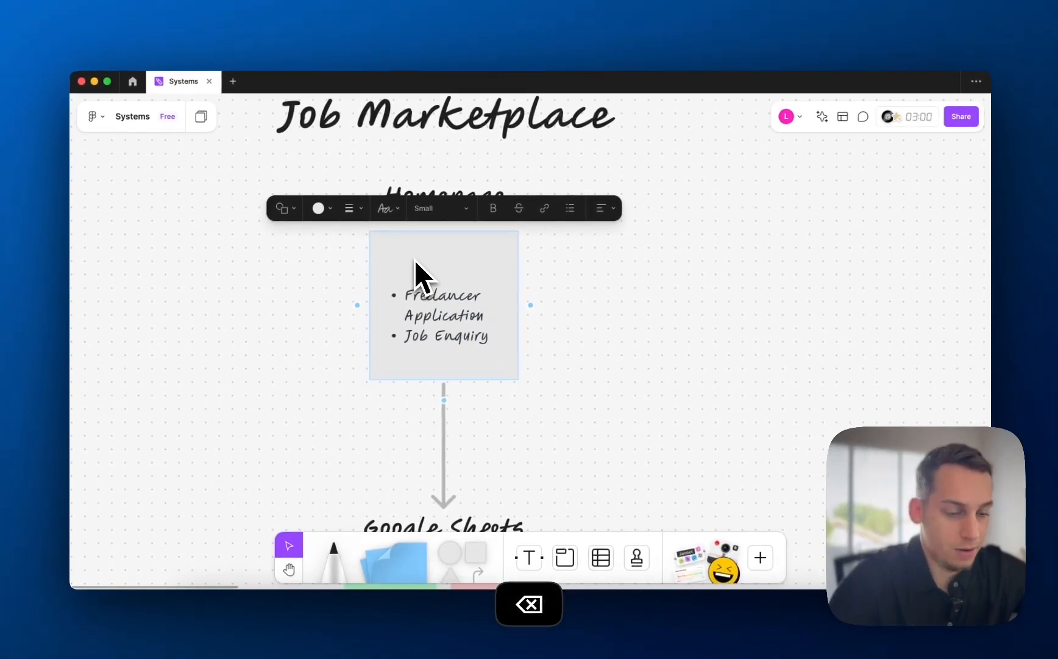
pyautogui.write('For M:')
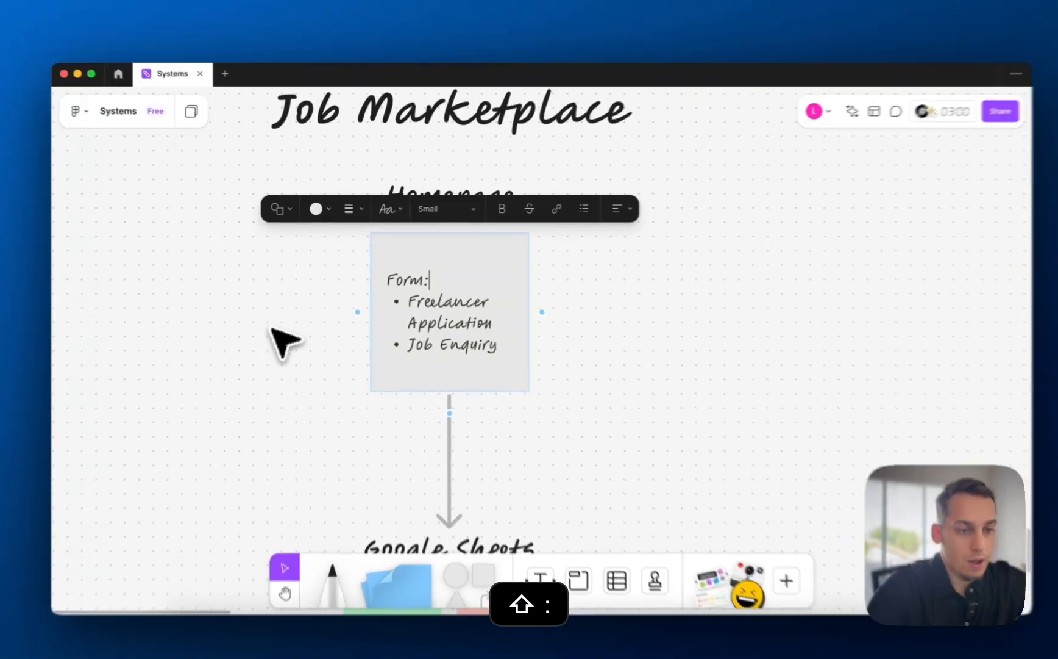
pyautogui.click(271, 329)
# - Rename the Homepage card's 'Job Enquiry' bullet to 'Job Posting'
pyautogui.click(441, 319)
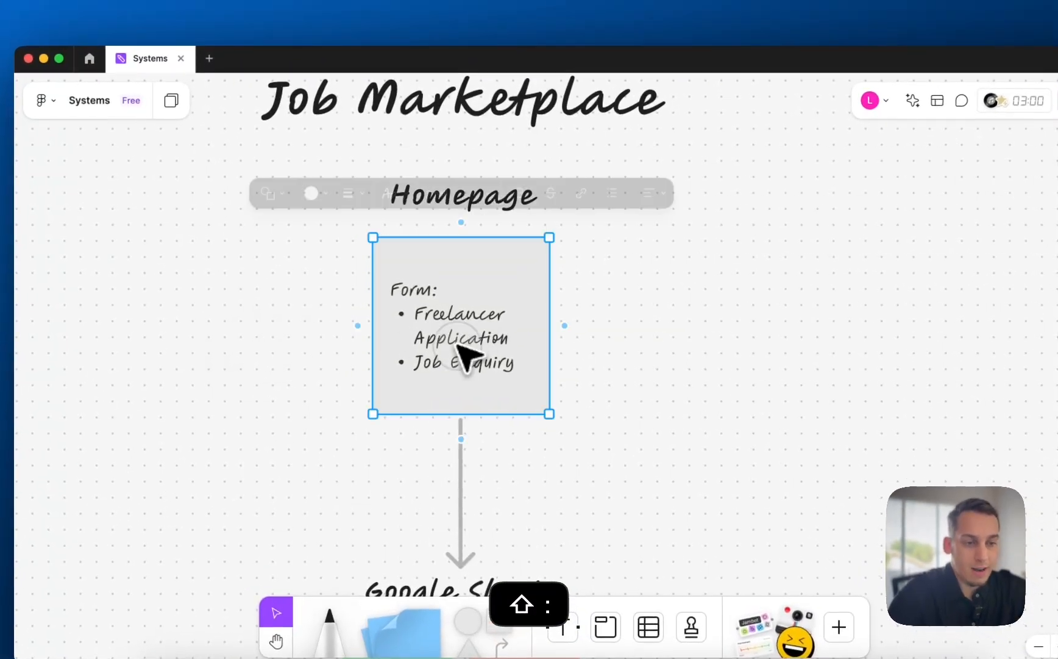
pyautogui.doubleClick(457, 343)
pyautogui.tripleClick(456, 337)
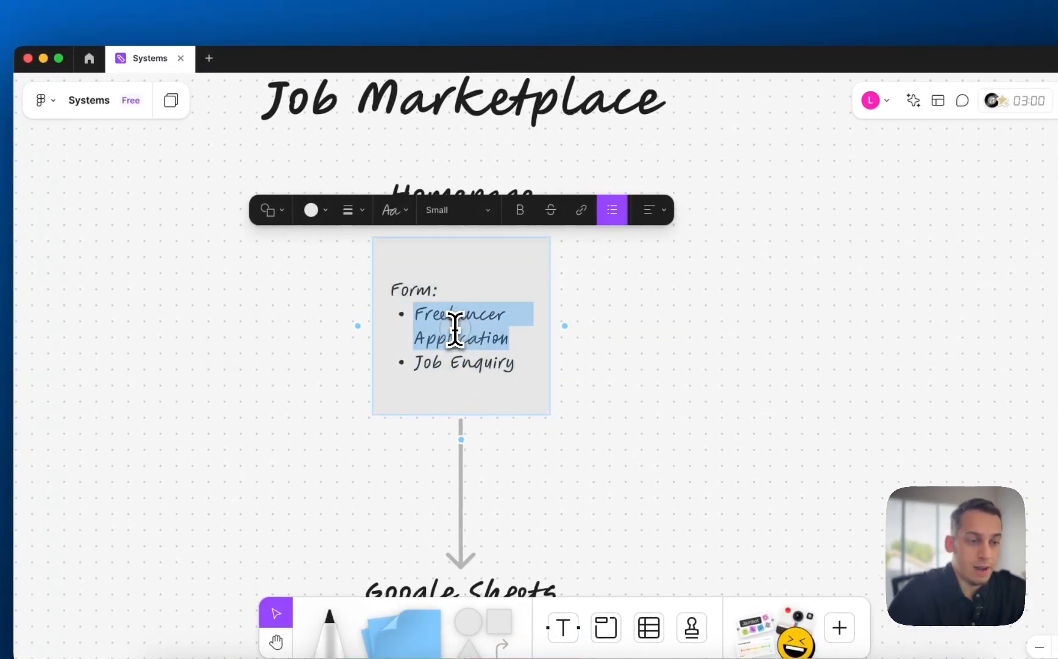
pyautogui.scroll(-5, 457, 338)
pyautogui.scroll(5, 455, 342)
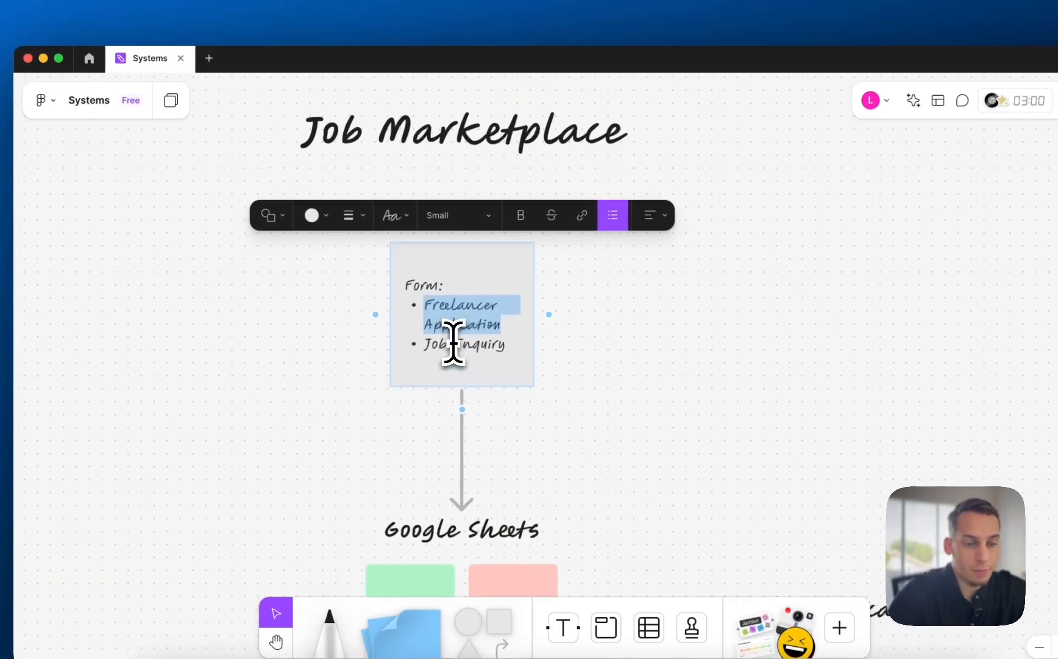
pyautogui.tripleClick(450, 346)
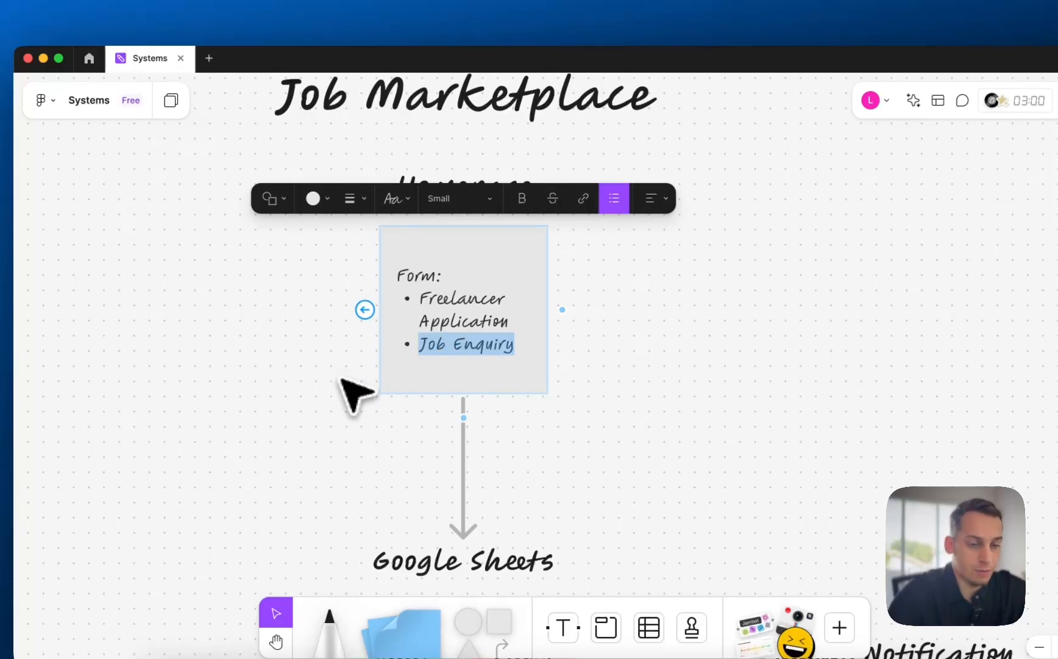
pyautogui.click(314, 386)
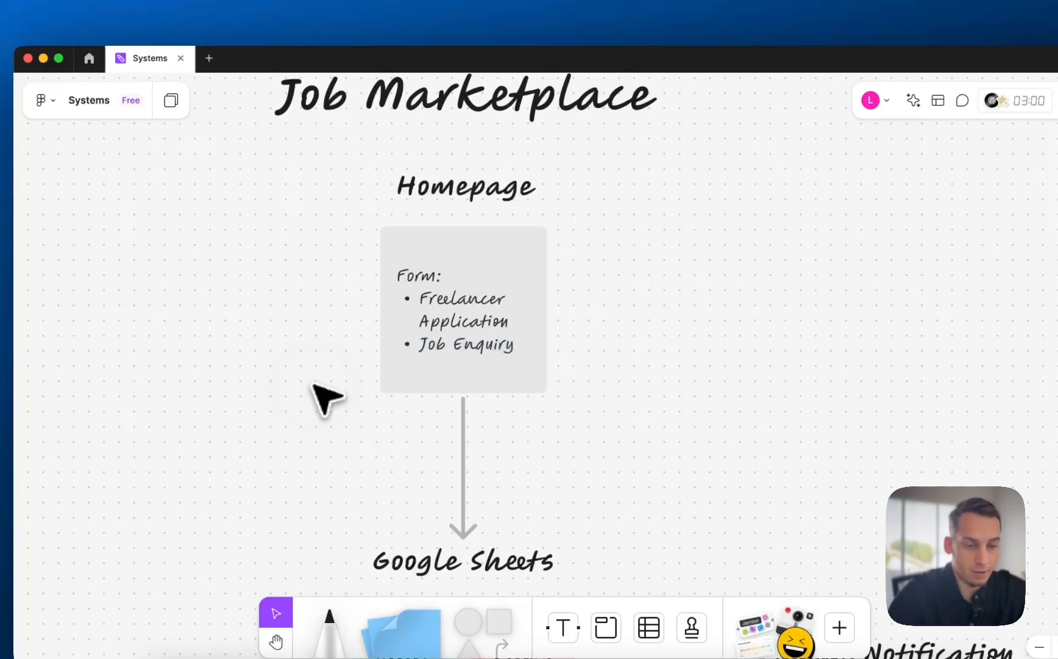
pyautogui.doubleClick(484, 347)
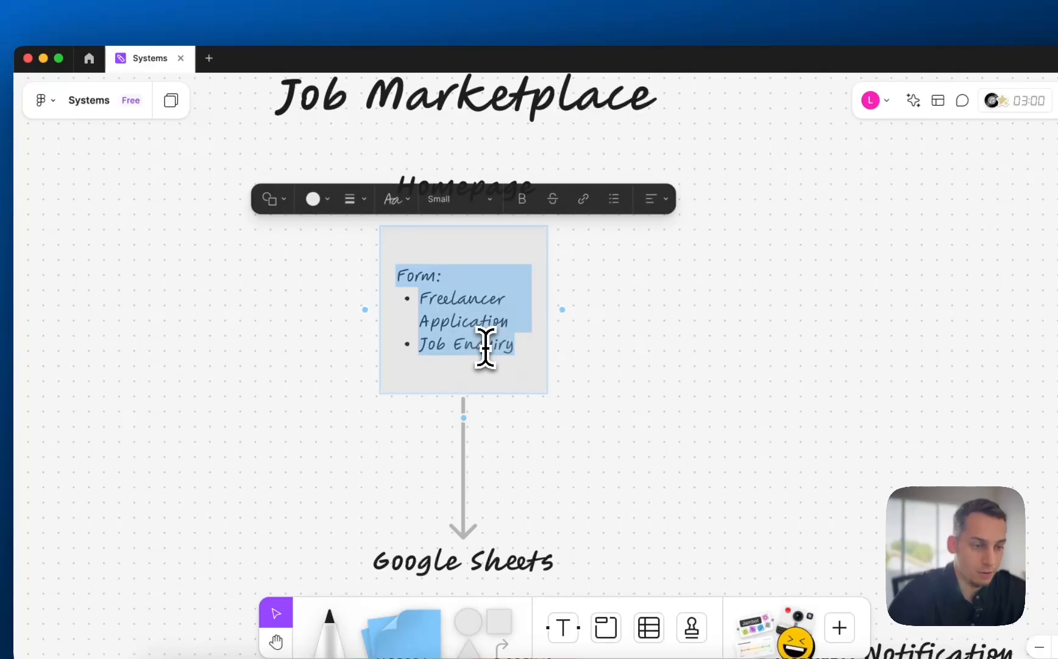
pyautogui.doubleClick(482, 346)
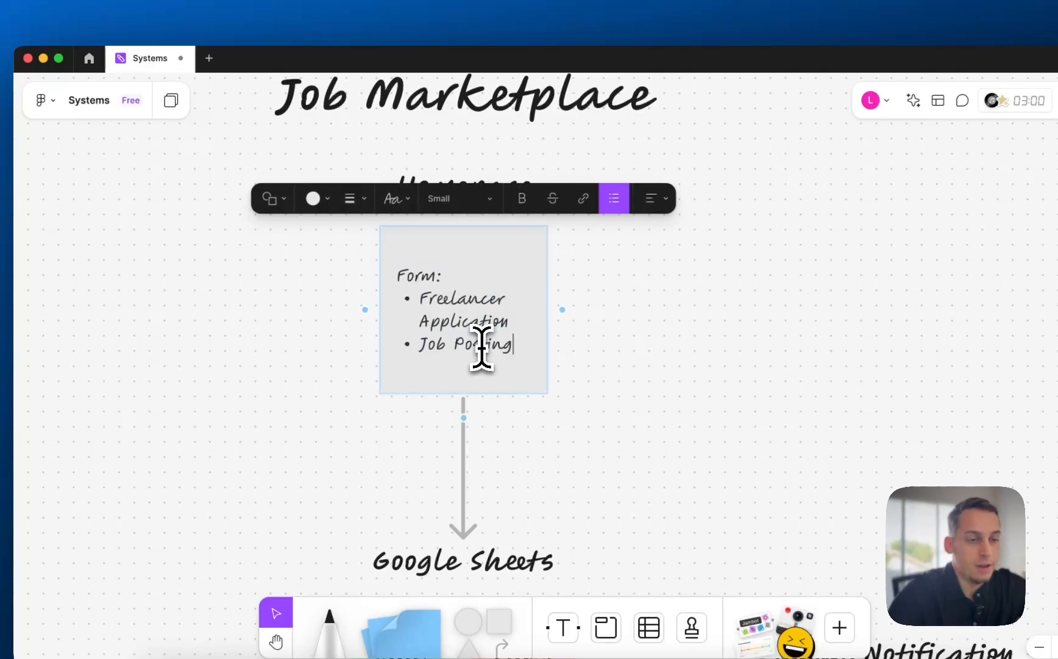
pyautogui.click(681, 407)
pyautogui.scroll(-5, 551, 385)
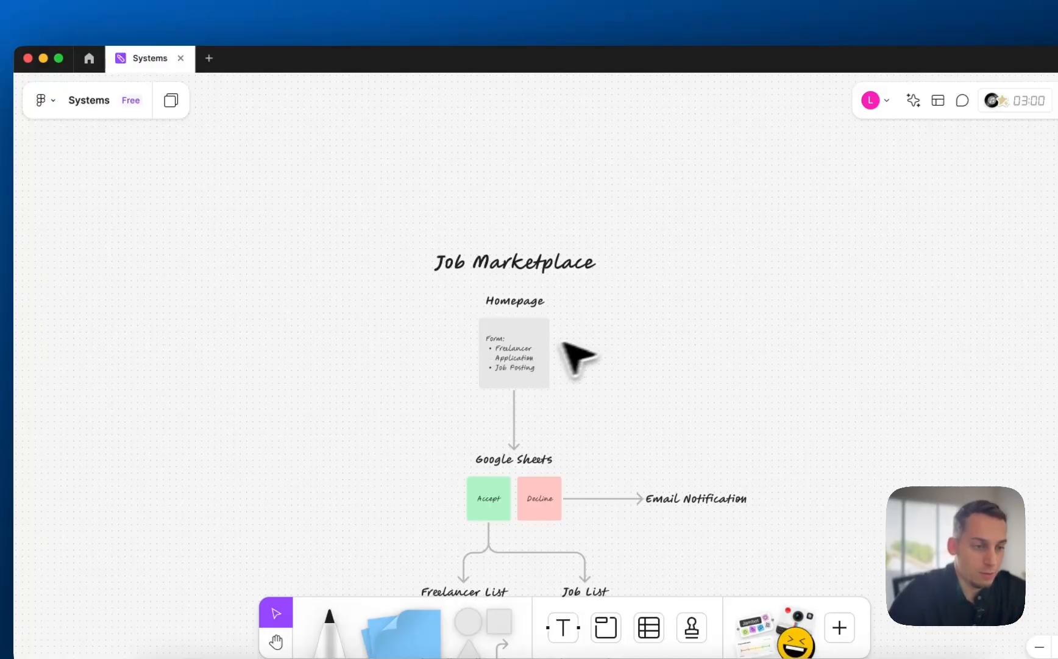
# - Make the Homepage card's heading read 'FramerForms:' instead of 'Form:'
pyautogui.doubleClick(512, 342)
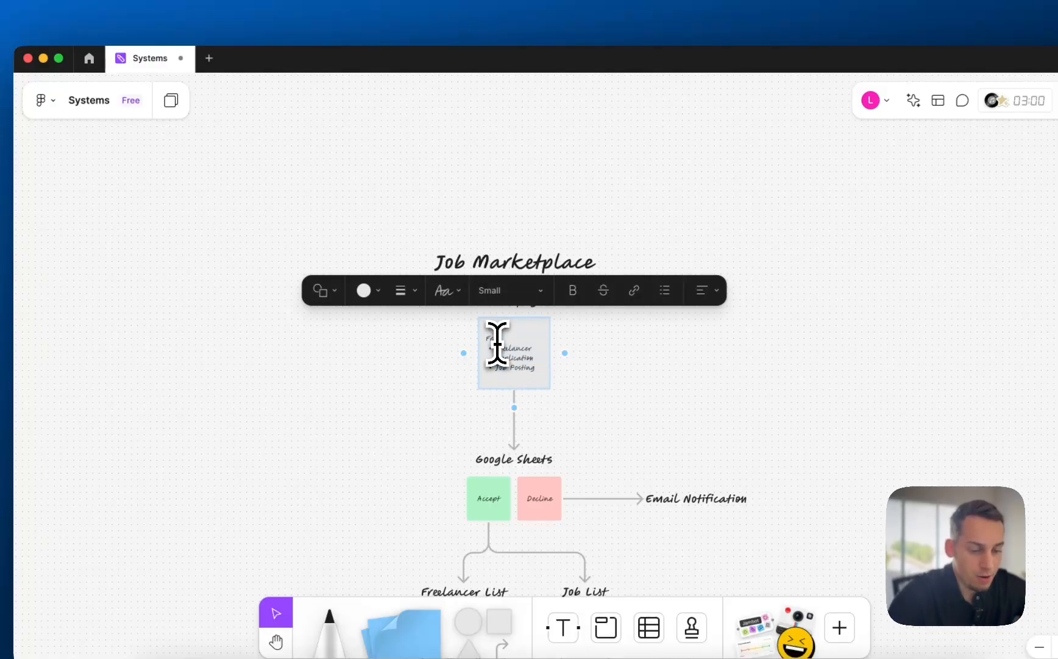
pyautogui.click(650, 385)
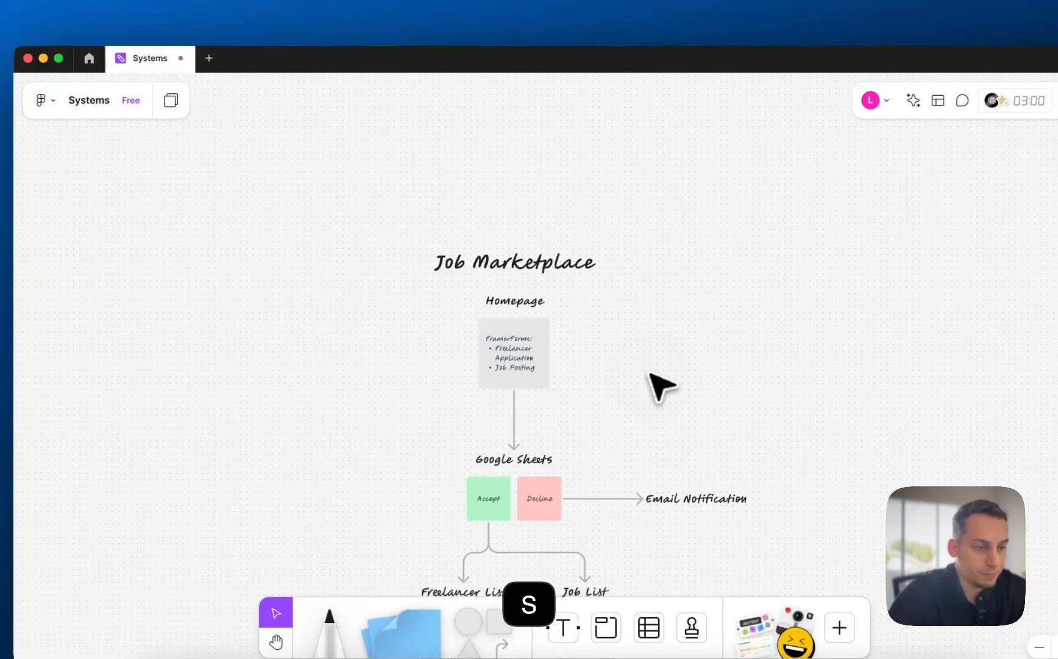
pyautogui.scroll(8, 538, 386)
pyautogui.scroll(-3, 515, 375)
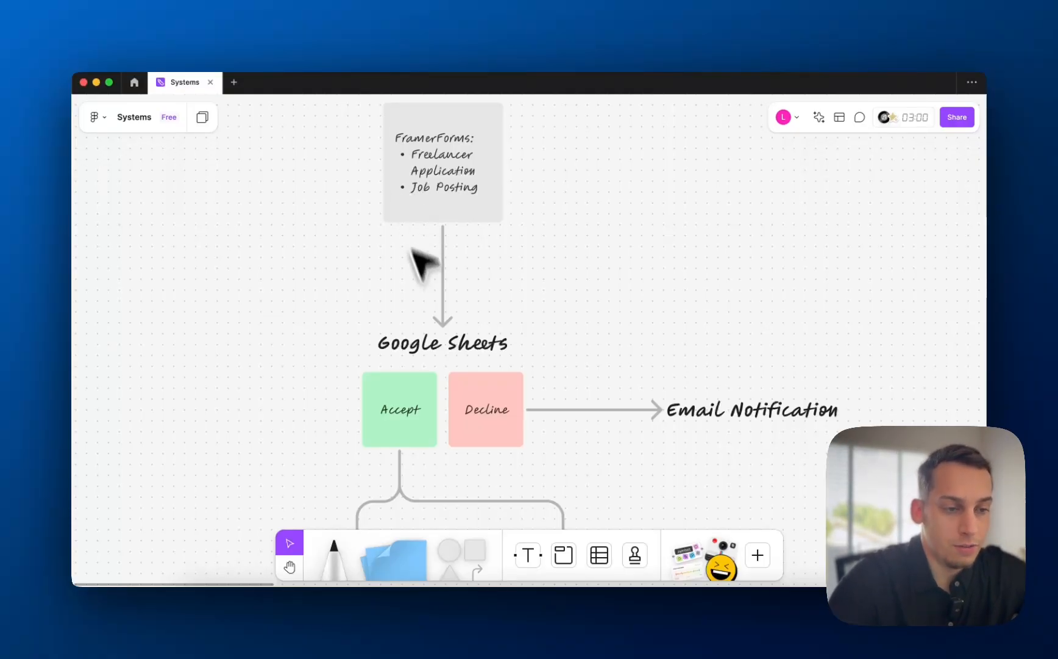
pyautogui.click(433, 341)
pyautogui.scroll(-3, 421, 365)
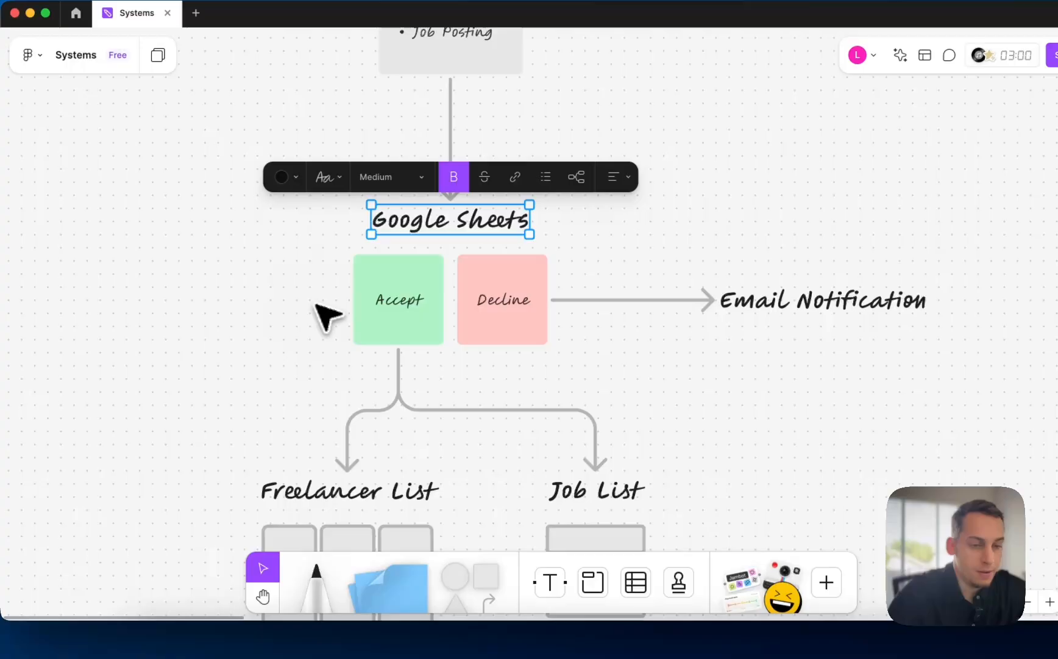
pyautogui.click(316, 304)
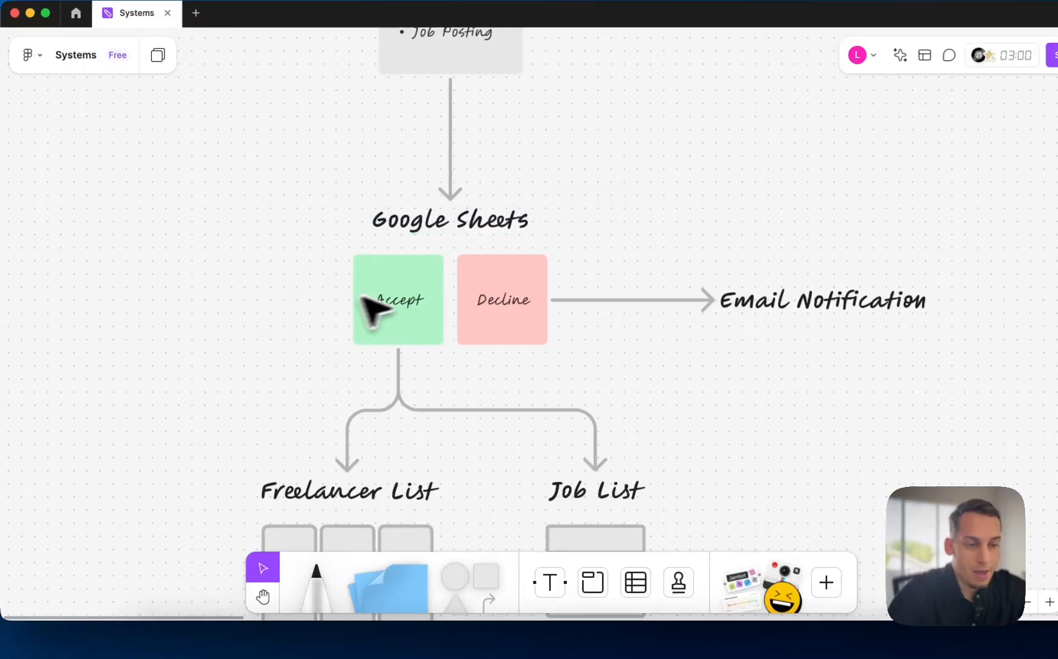
pyautogui.click(397, 298)
pyautogui.scroll(-5, 393, 302)
pyautogui.click(327, 307)
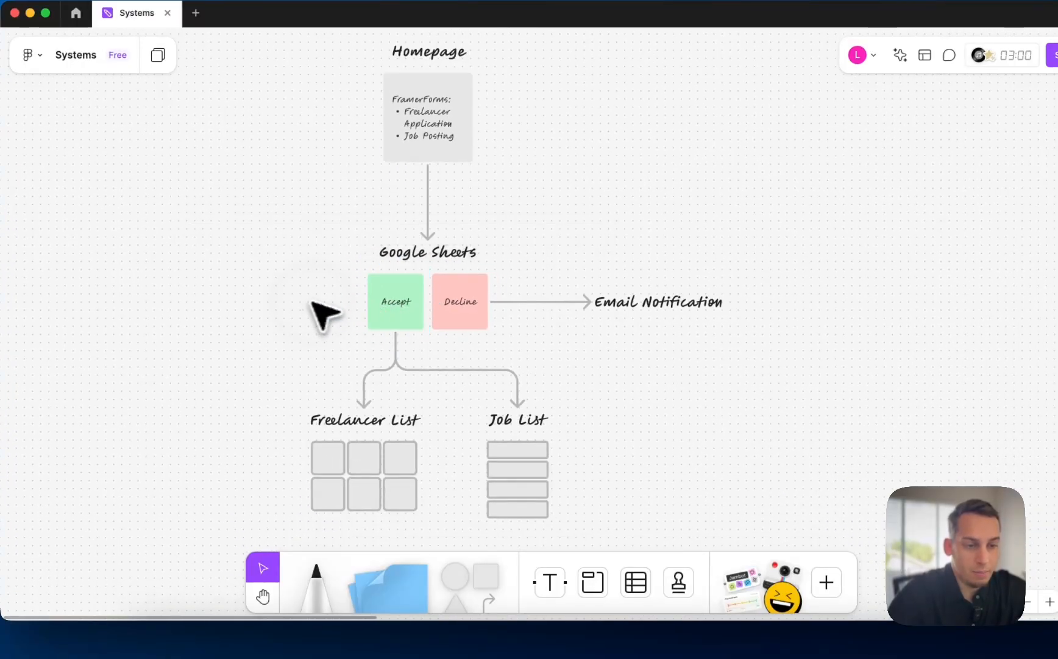
pyautogui.click(392, 302)
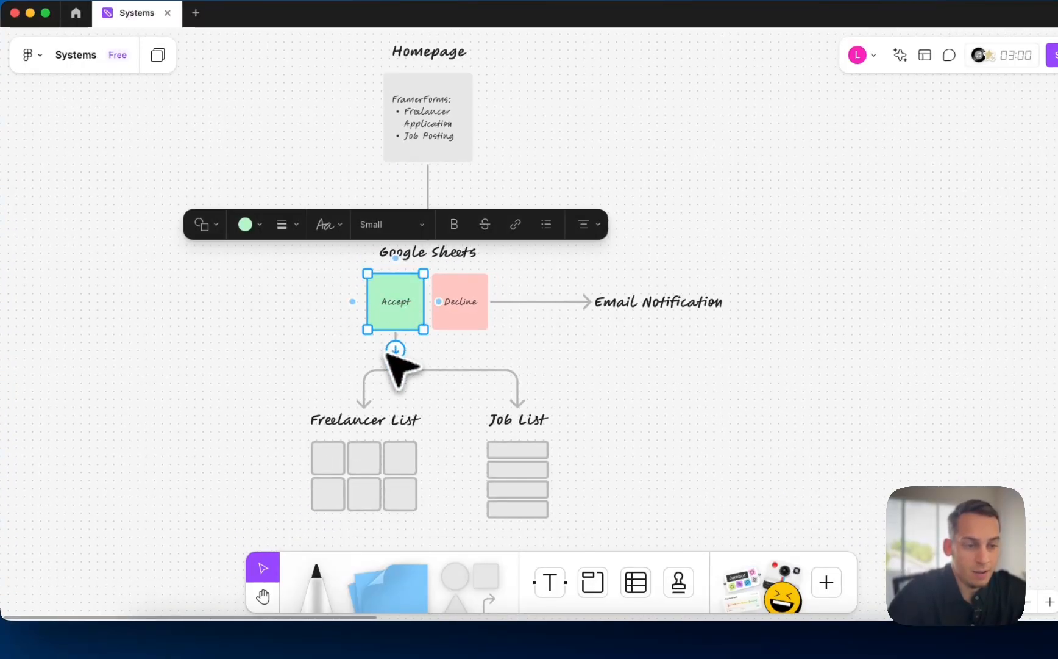
pyautogui.doubleClick(375, 421)
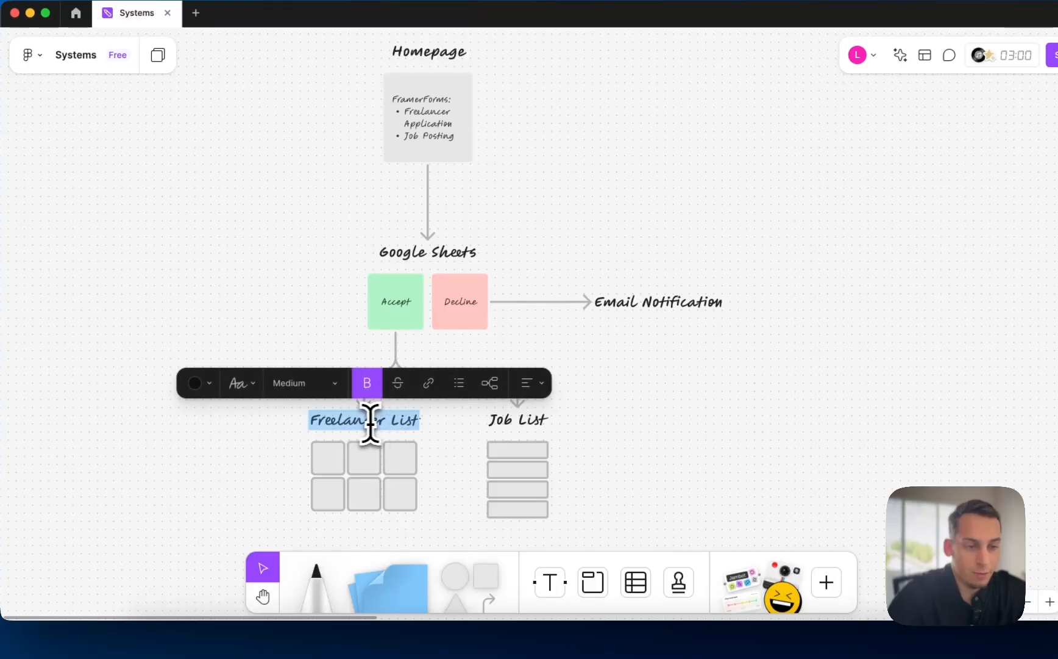
pyautogui.click(369, 425)
pyautogui.doubleClick(499, 426)
pyautogui.click(650, 434)
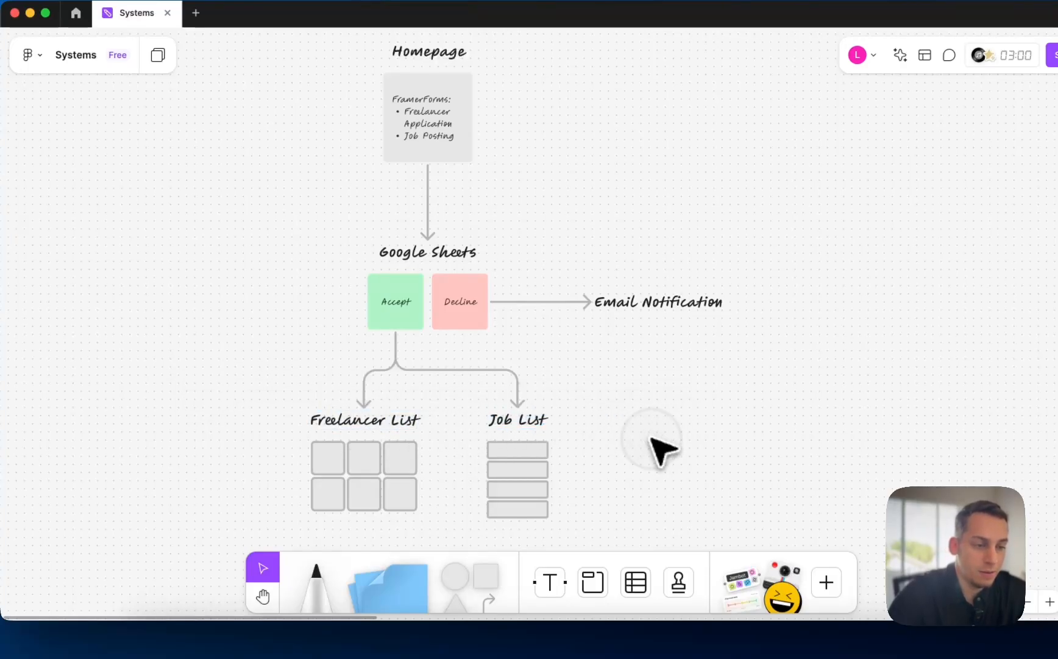
pyautogui.click(463, 311)
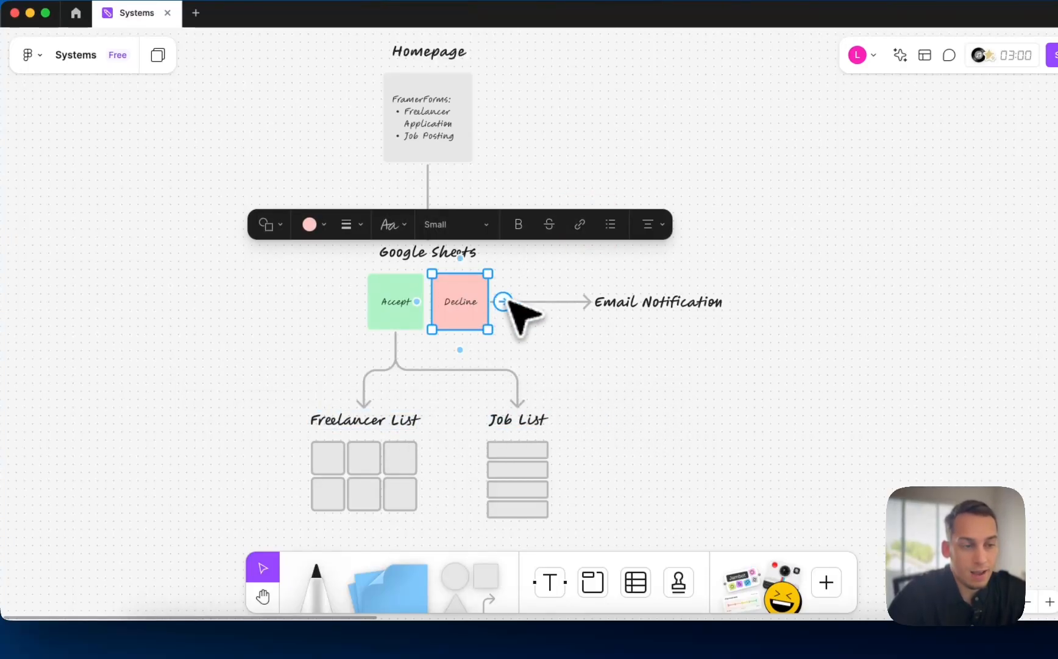
pyautogui.click(564, 302)
pyautogui.click(658, 312)
pyautogui.click(597, 394)
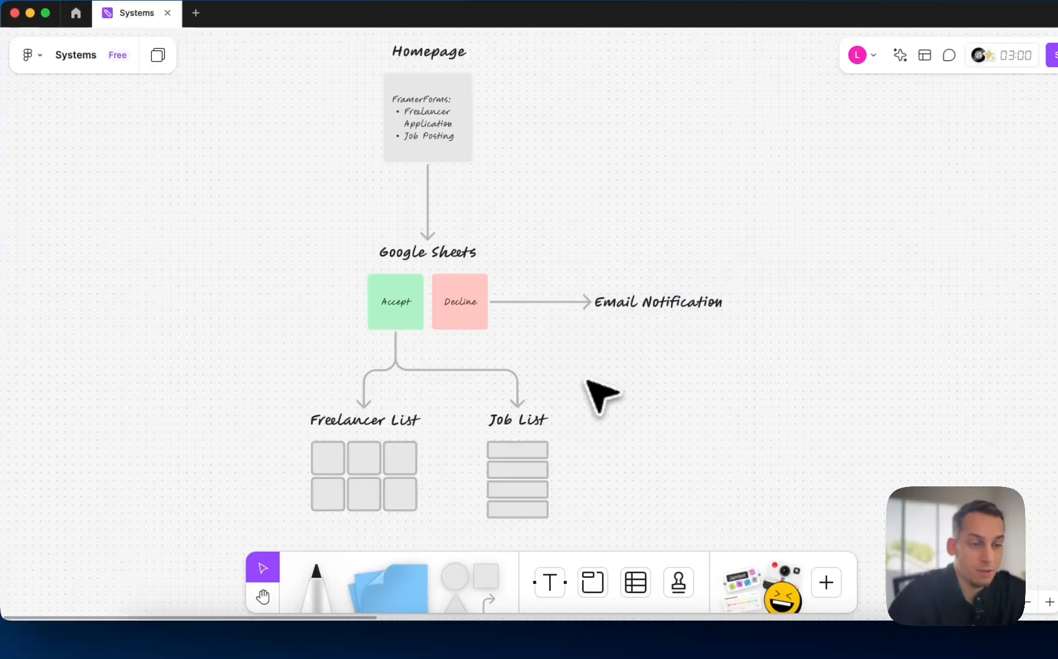
pyautogui.scroll(-5, 598, 395)
pyautogui.scroll(3, 525, 365)
pyautogui.hscroll(2, 500, 360)
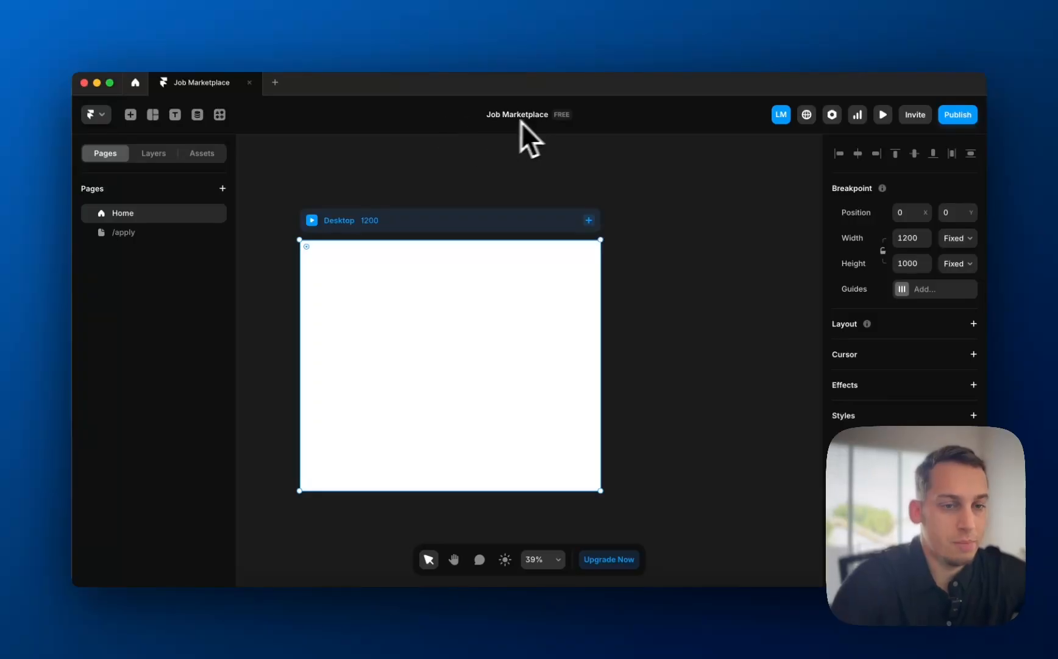
# - Add Tablet and Phone breakpoints to the Home page
pyautogui.click(135, 234)
pyautogui.click(135, 220)
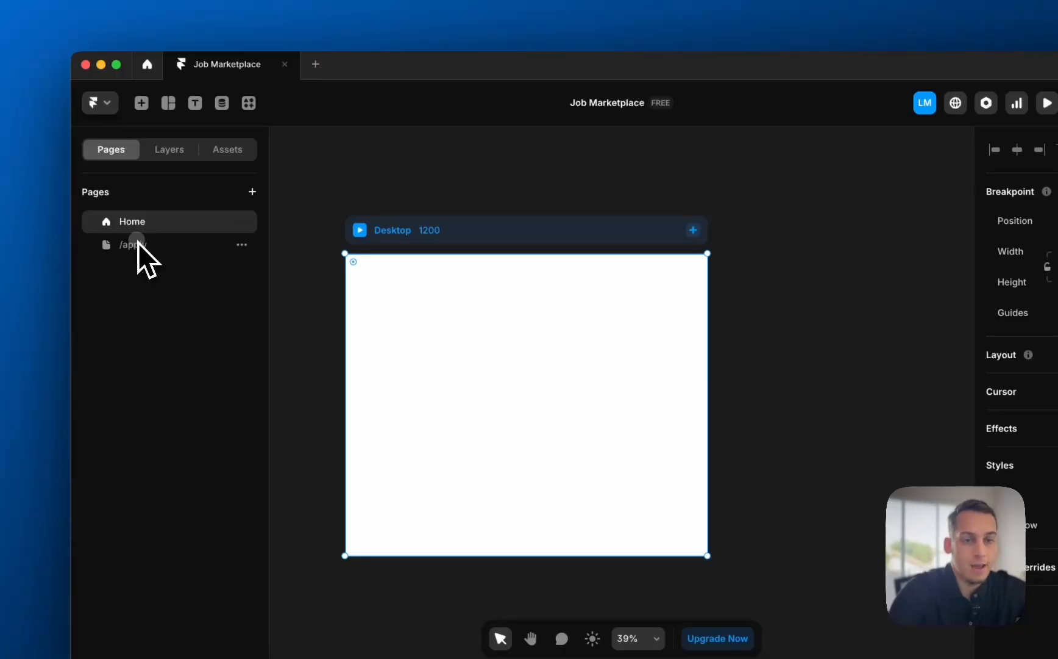
pyautogui.click(138, 243)
pyautogui.click(187, 225)
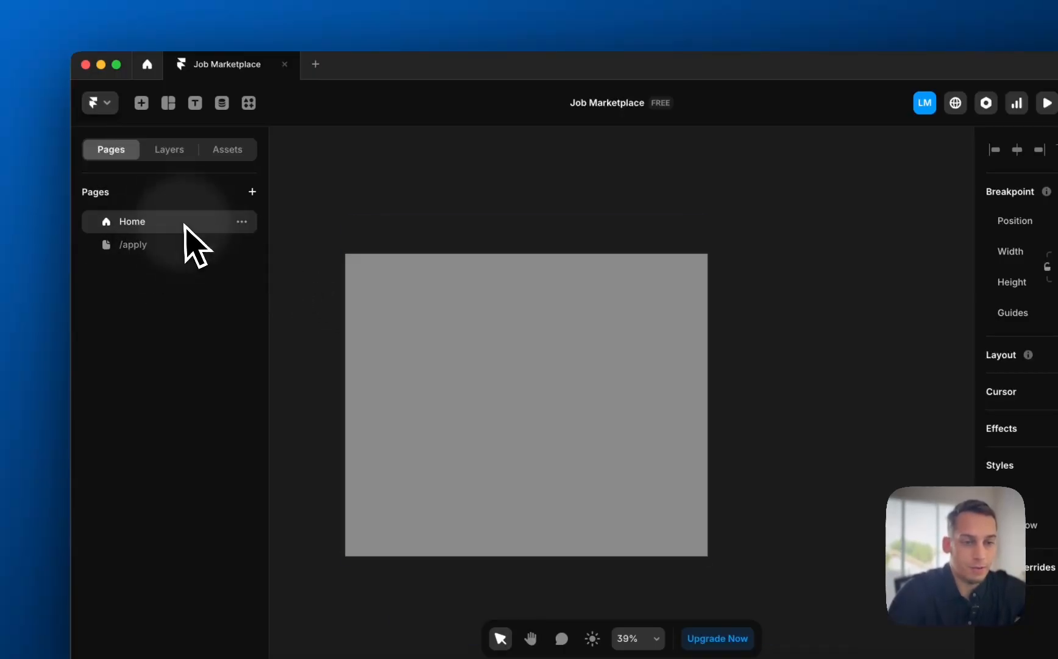
pyautogui.click(691, 229)
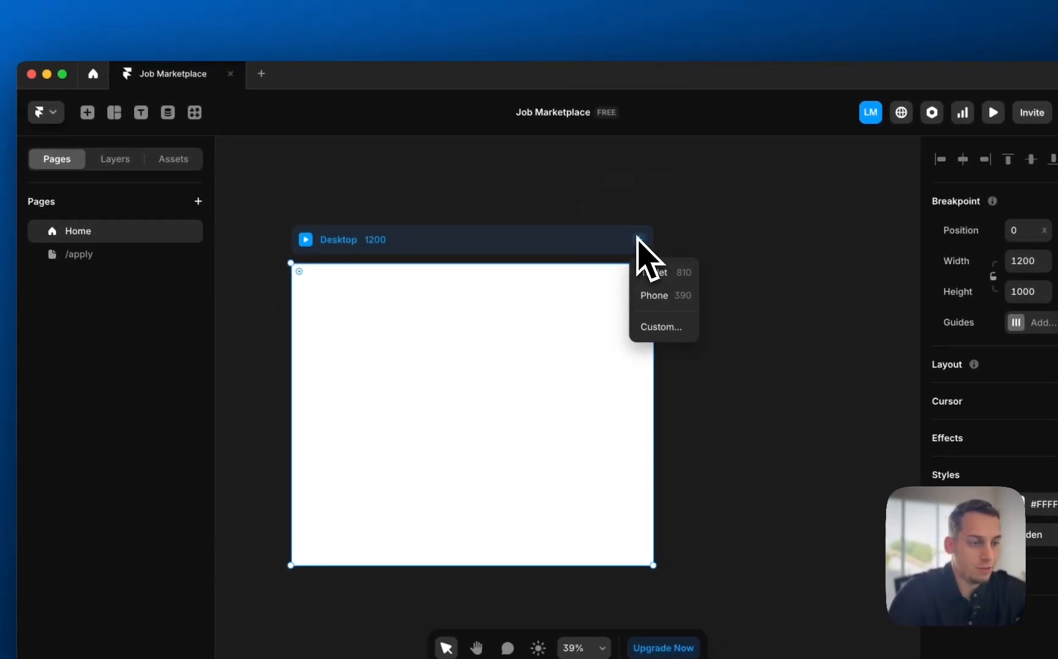
pyautogui.click(649, 272)
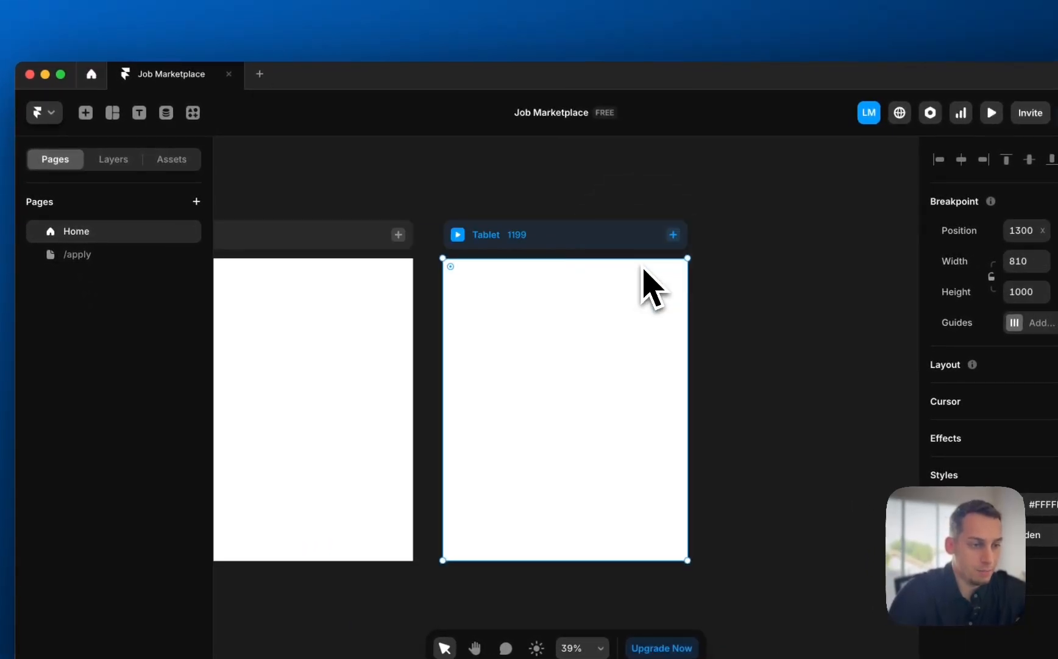
pyautogui.click(673, 236)
pyautogui.click(674, 270)
pyautogui.scroll(-6, 454, 267)
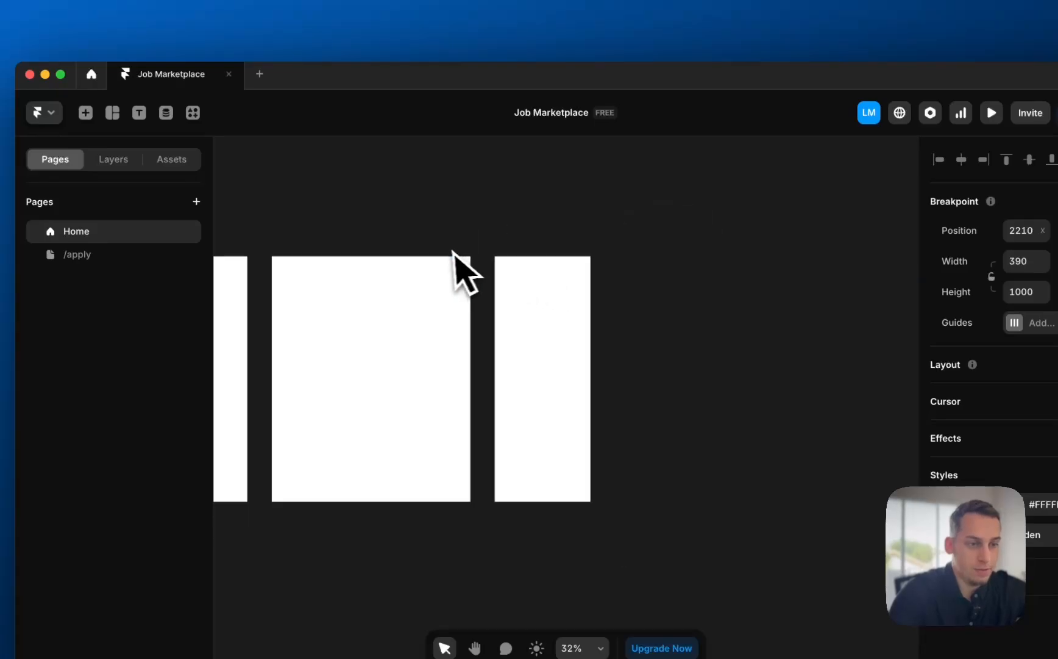
# - Add Tablet and Phone breakpoints to the /apply page and verify its frames
pyautogui.click(140, 255)
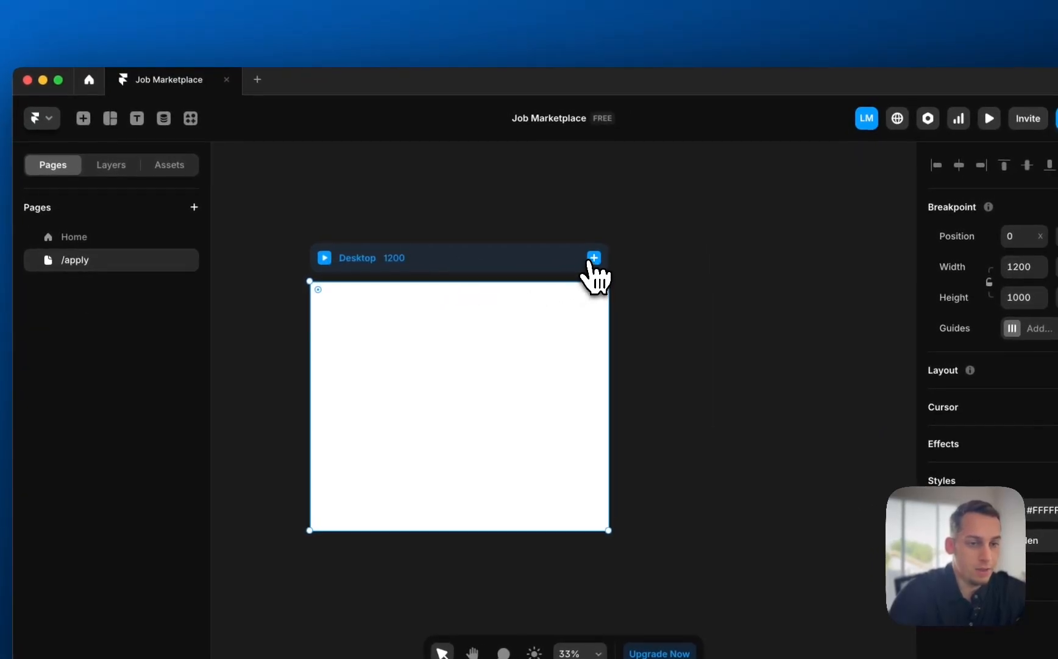
pyautogui.click(596, 252)
pyautogui.click(605, 288)
pyautogui.click(646, 268)
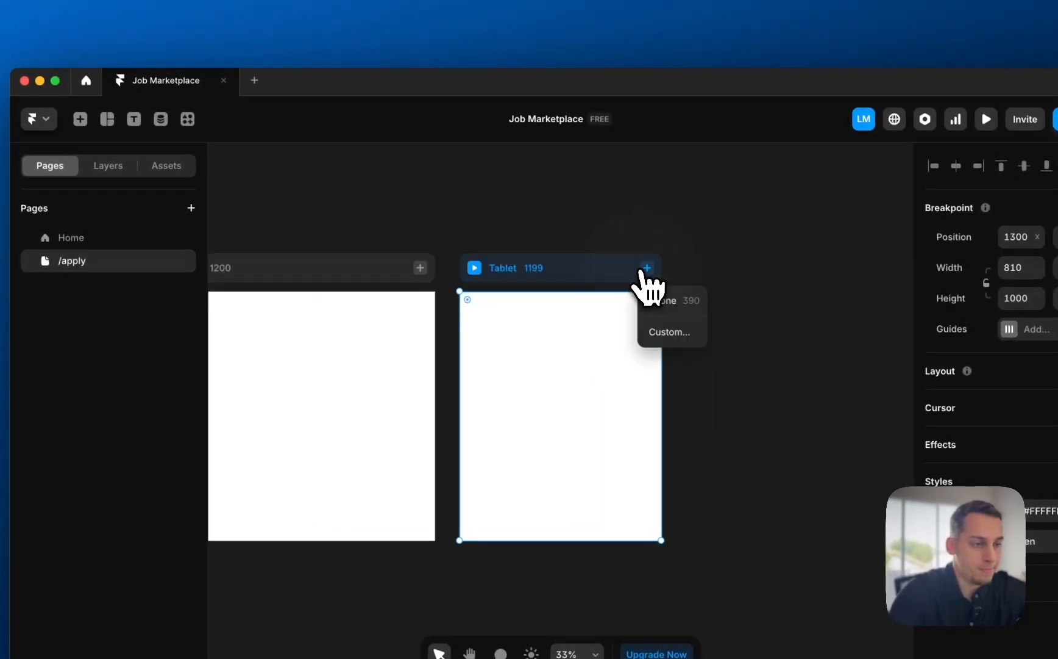
pyautogui.click(662, 301)
pyautogui.click(515, 208)
pyautogui.scroll(-2, 484, 229)
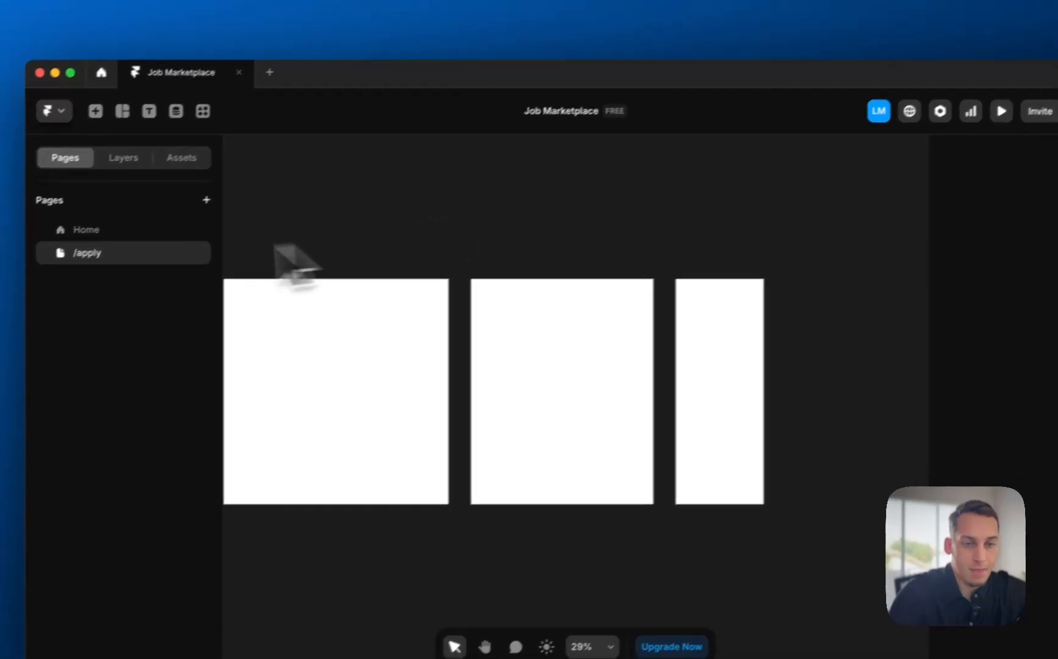
pyautogui.click(86, 230)
pyautogui.scroll(3, 481, 230)
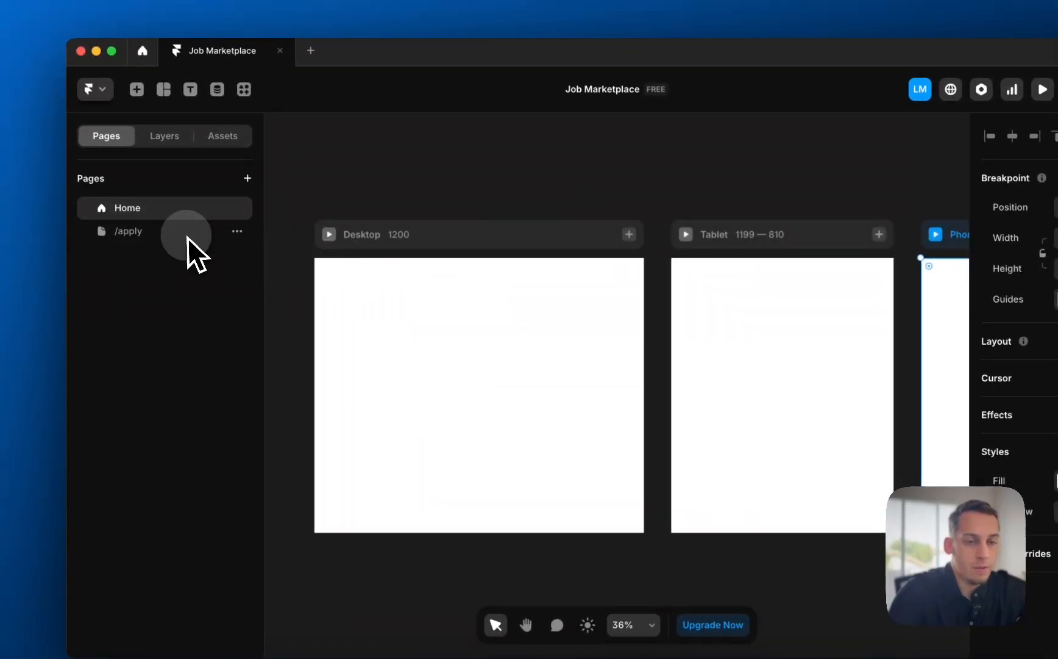
pyautogui.click(183, 235)
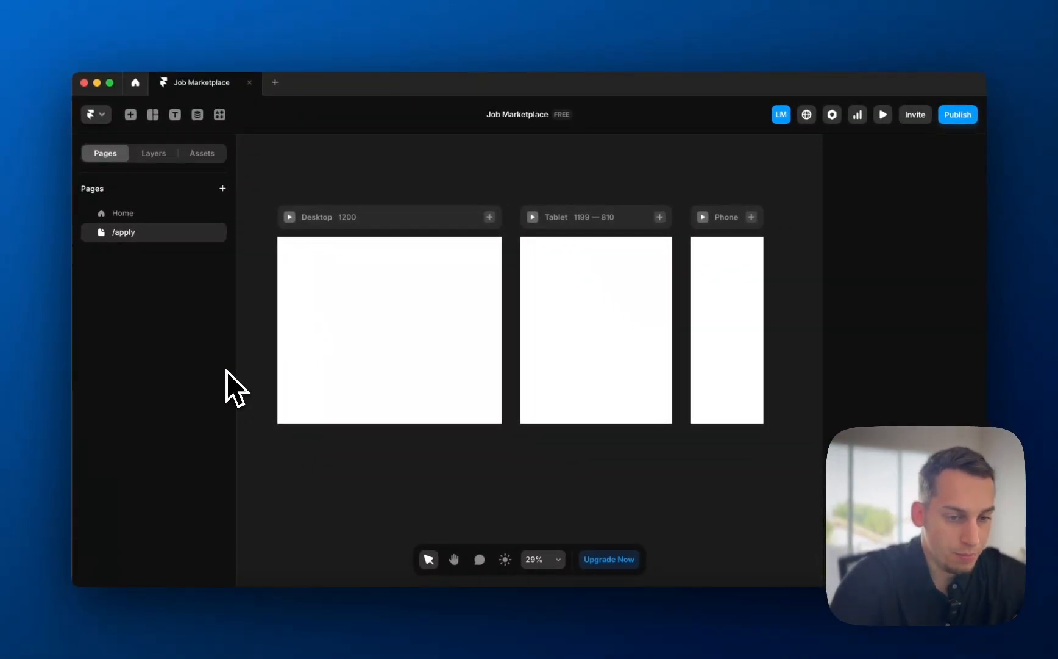
pyautogui.click(131, 213)
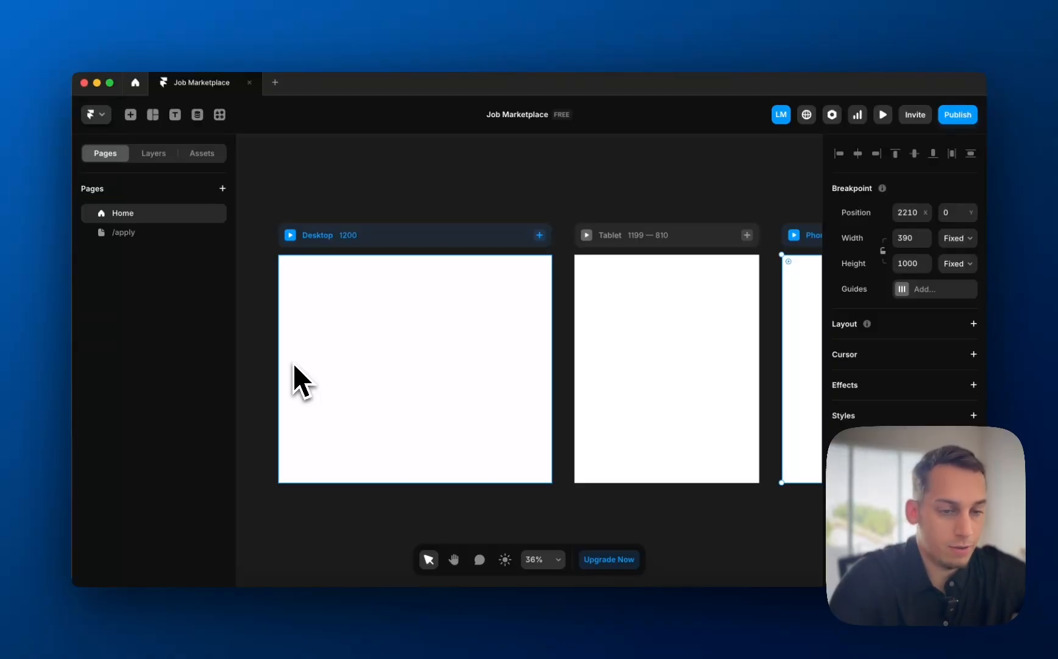
# - Insert Kompa's Navbar 1 block atop the Home Desktop frame with Width set to Fill
pyautogui.click(219, 115)
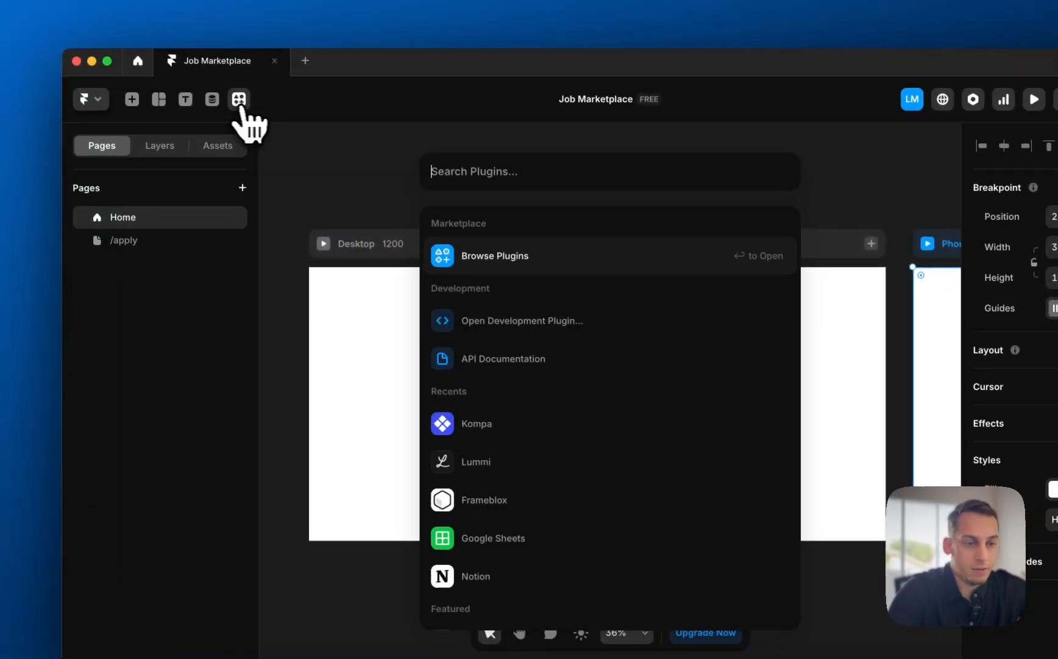
pyautogui.click(482, 425)
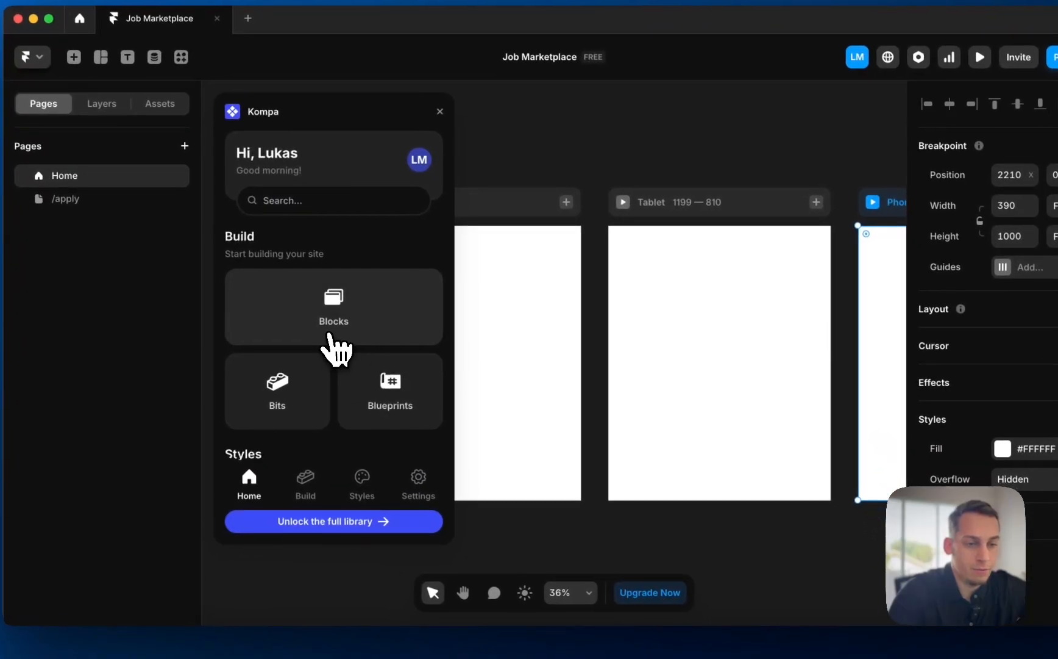
pyautogui.click(337, 338)
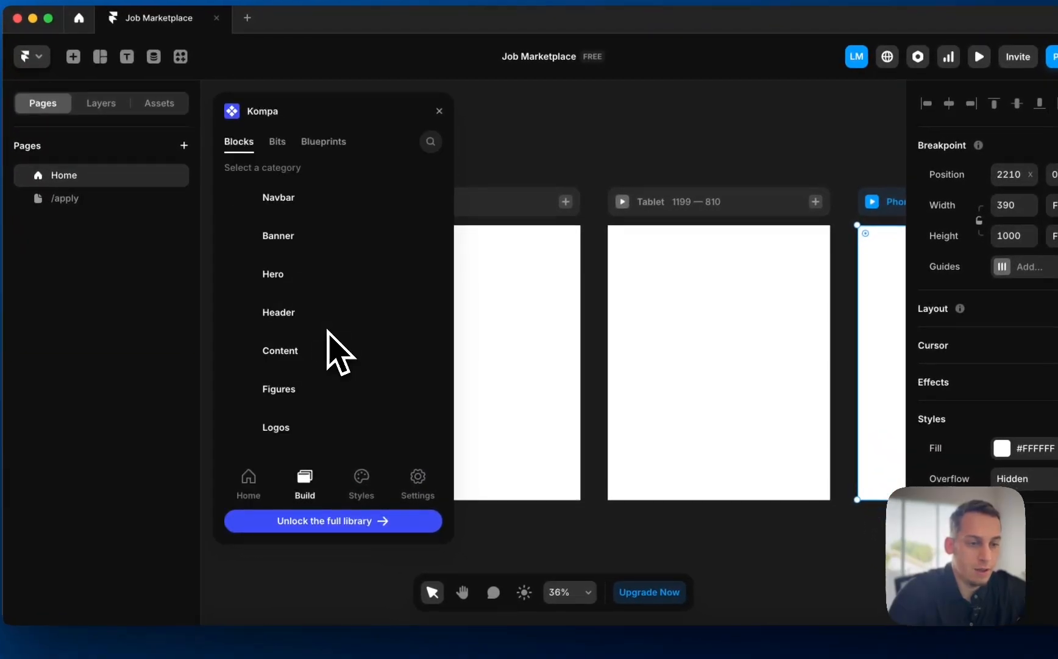
pyautogui.click(282, 201)
pyautogui.moveTo(437, 265); pyautogui.dragTo(469, 233)
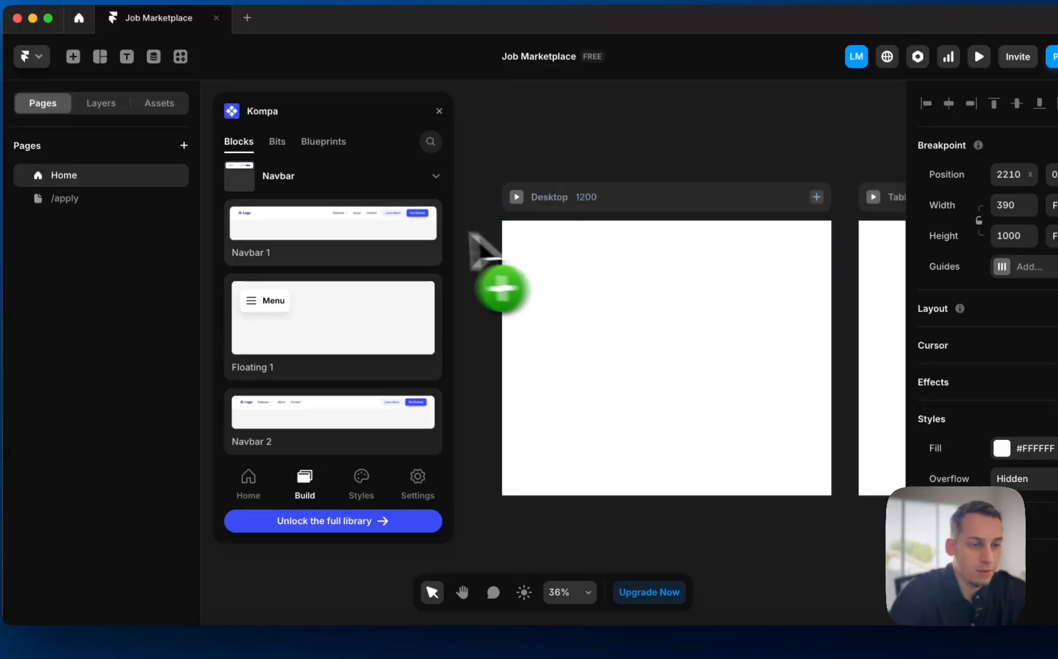
pyautogui.click(371, 230)
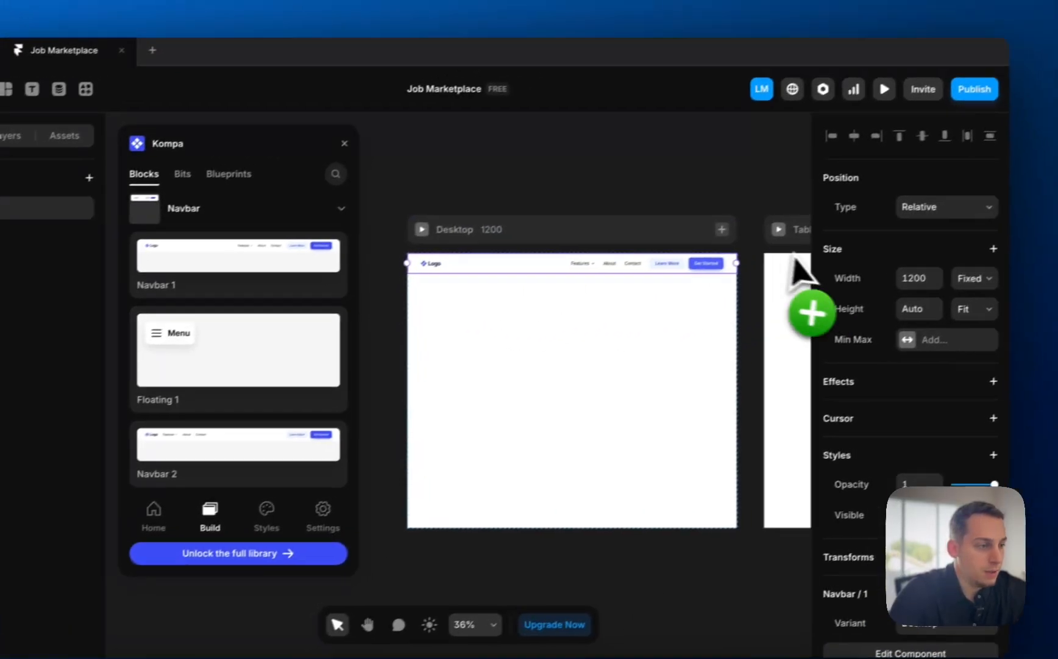
pyautogui.click(953, 286)
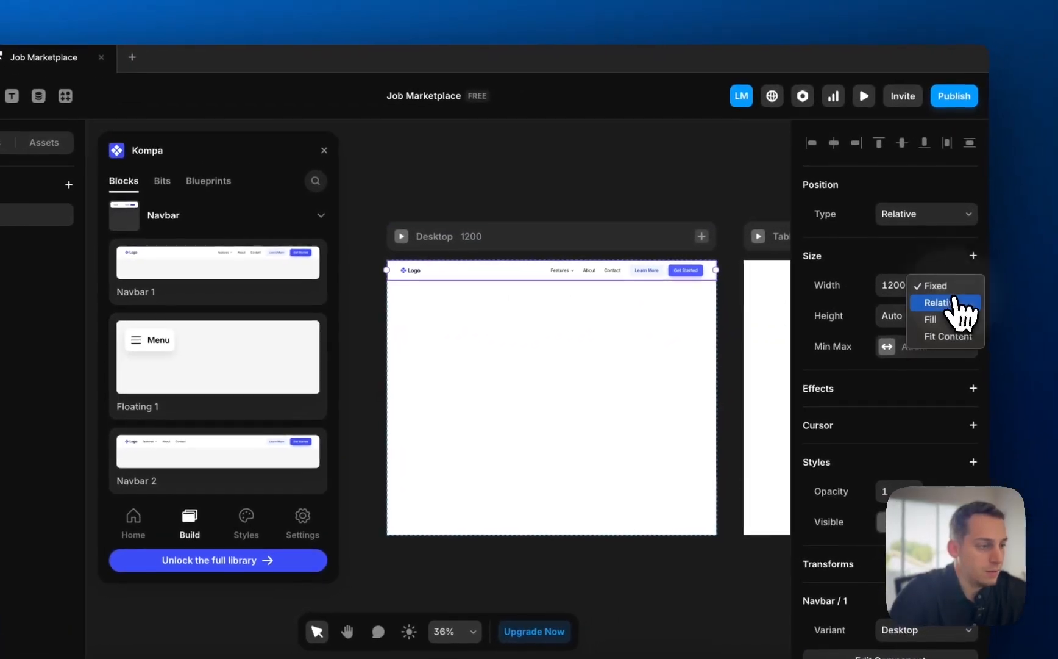
pyautogui.click(939, 320)
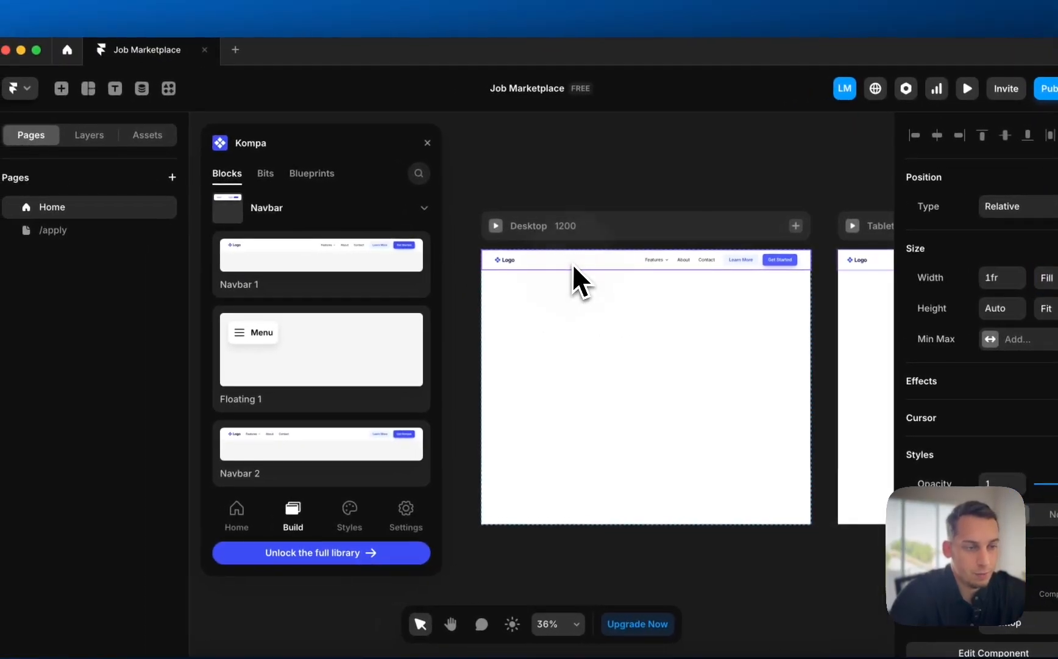
# - Unlink the navbar into its own component and return to the Home page
pyautogui.doubleClick(573, 263)
pyautogui.click(544, 411)
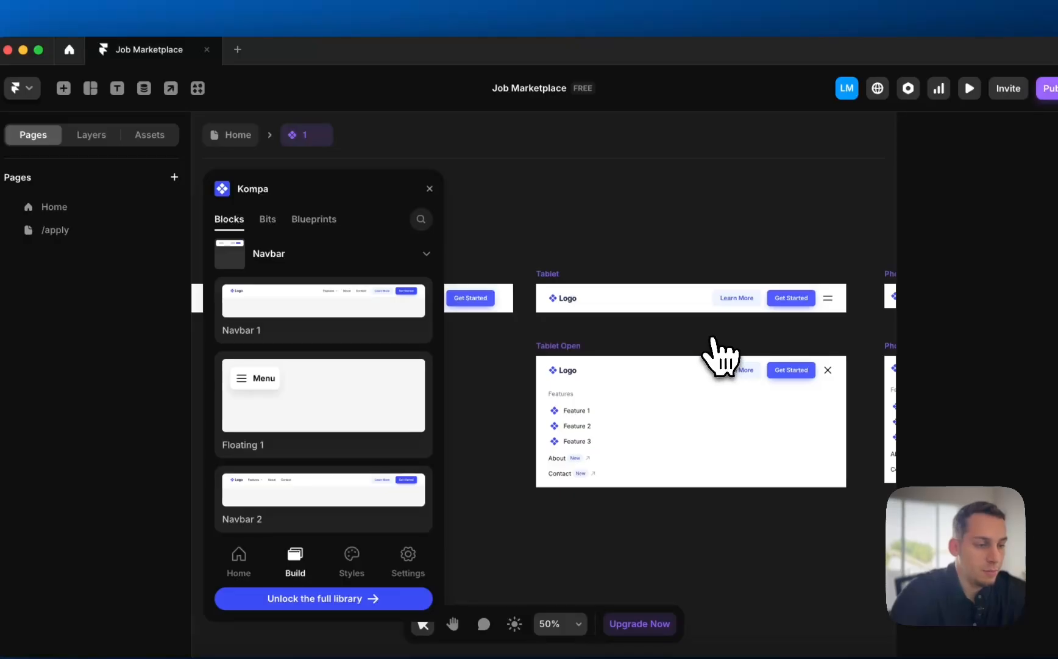
pyautogui.scroll(-3, 713, 337)
pyautogui.hscroll(-5, 712, 337)
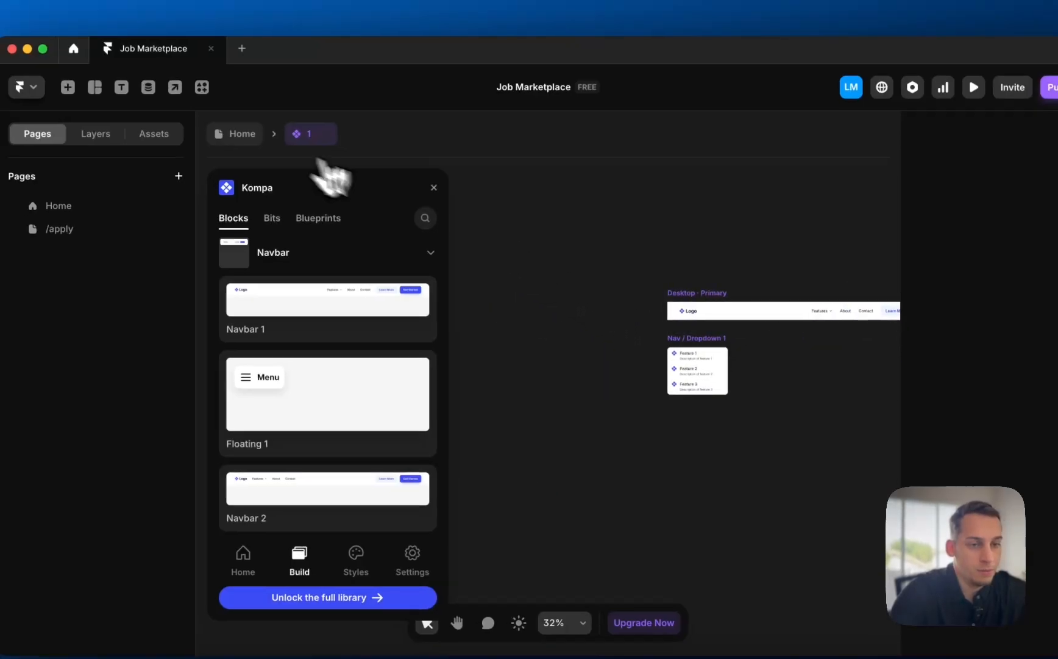
pyautogui.click(243, 134)
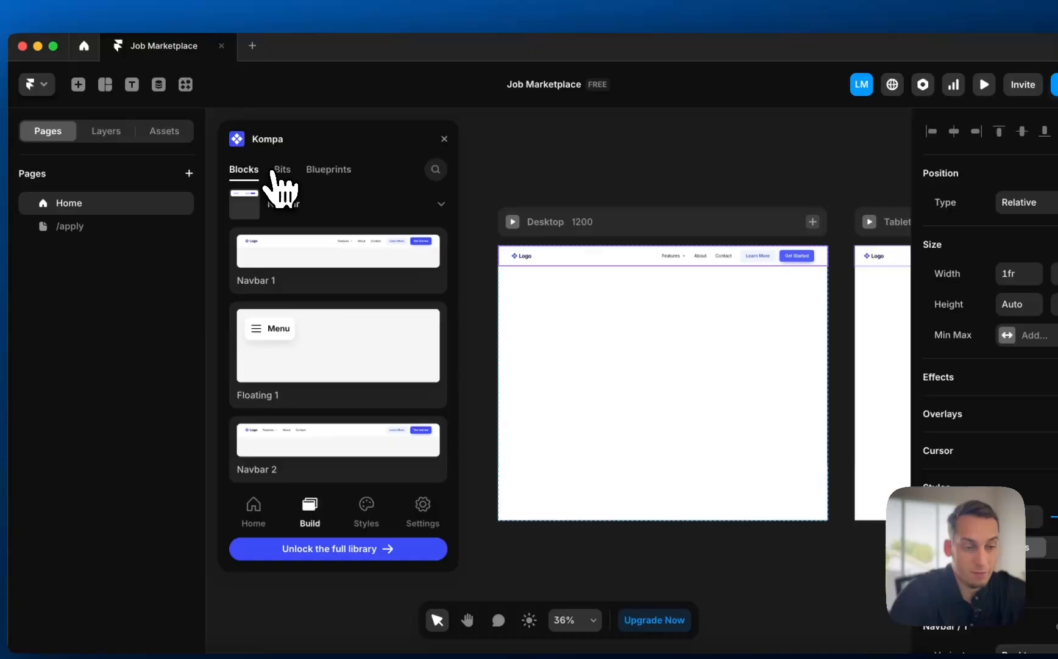
# - Place Kompa's Horizontal hero block ('Build sites effortlessly') beneath the navbar and select its image
pyautogui.click(253, 506)
pyautogui.click(328, 332)
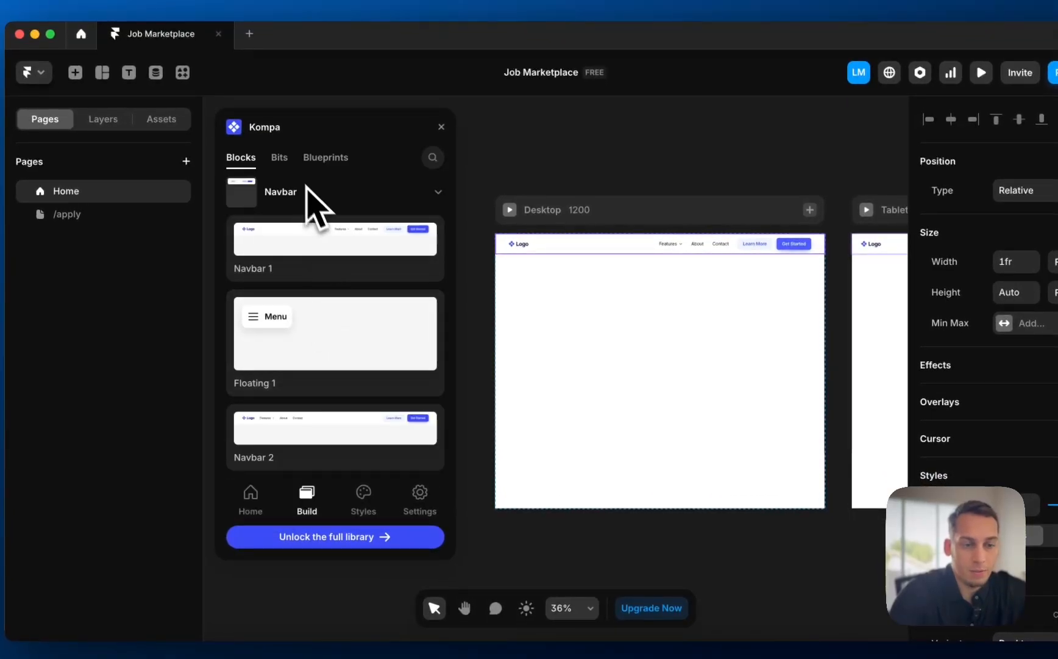
pyautogui.click(272, 188)
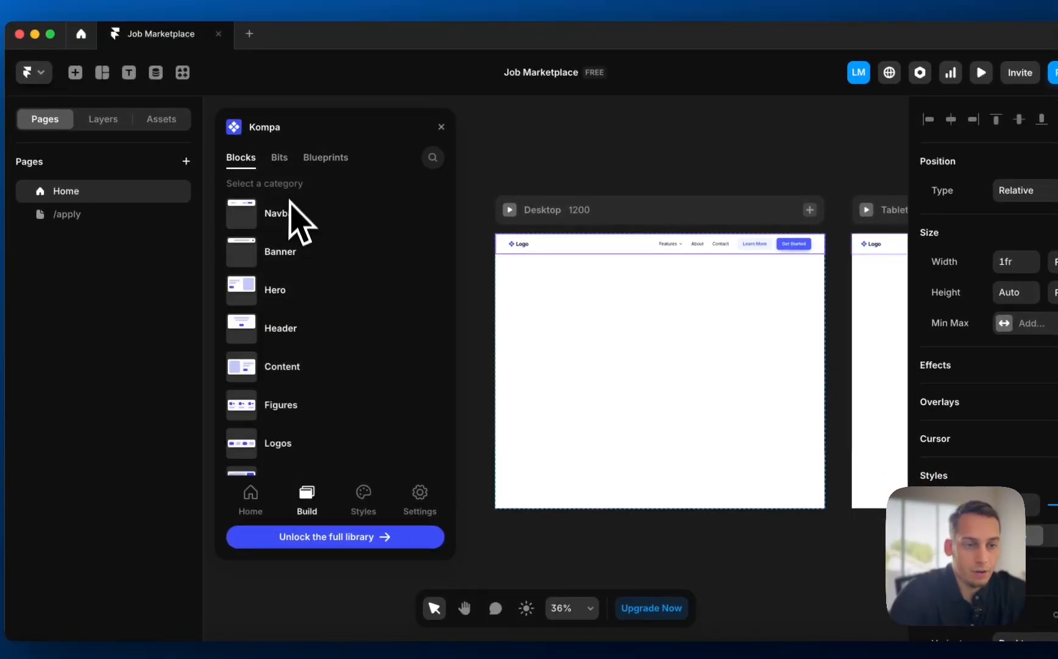
pyautogui.click(295, 287)
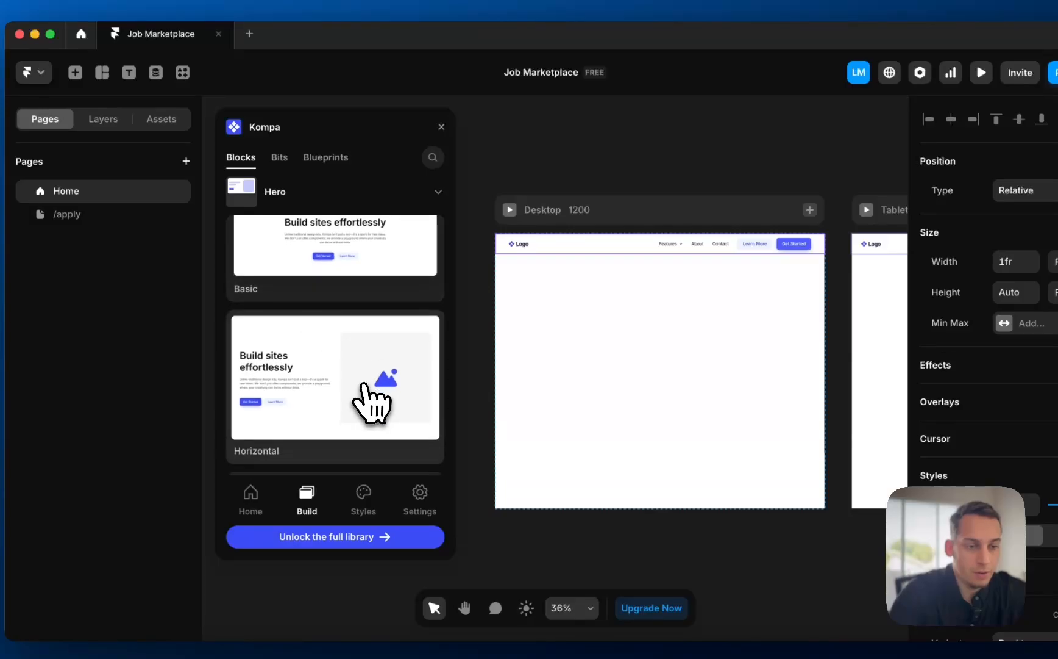
pyautogui.moveTo(371, 402); pyautogui.dragTo(649, 324)
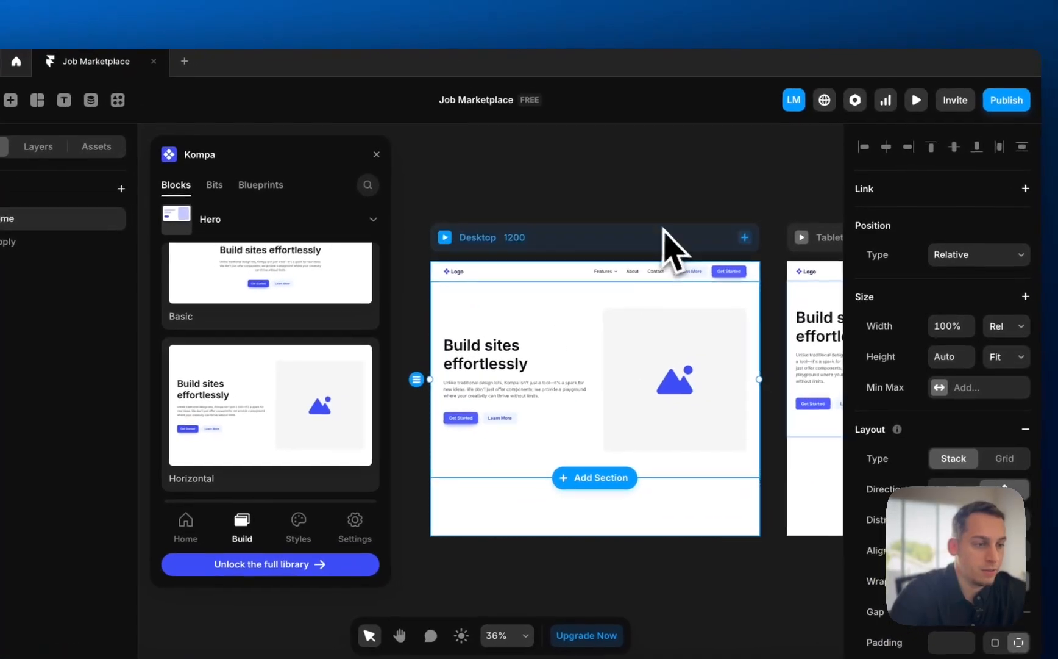
pyautogui.click(650, 175)
pyautogui.hscroll(2, 651, 175)
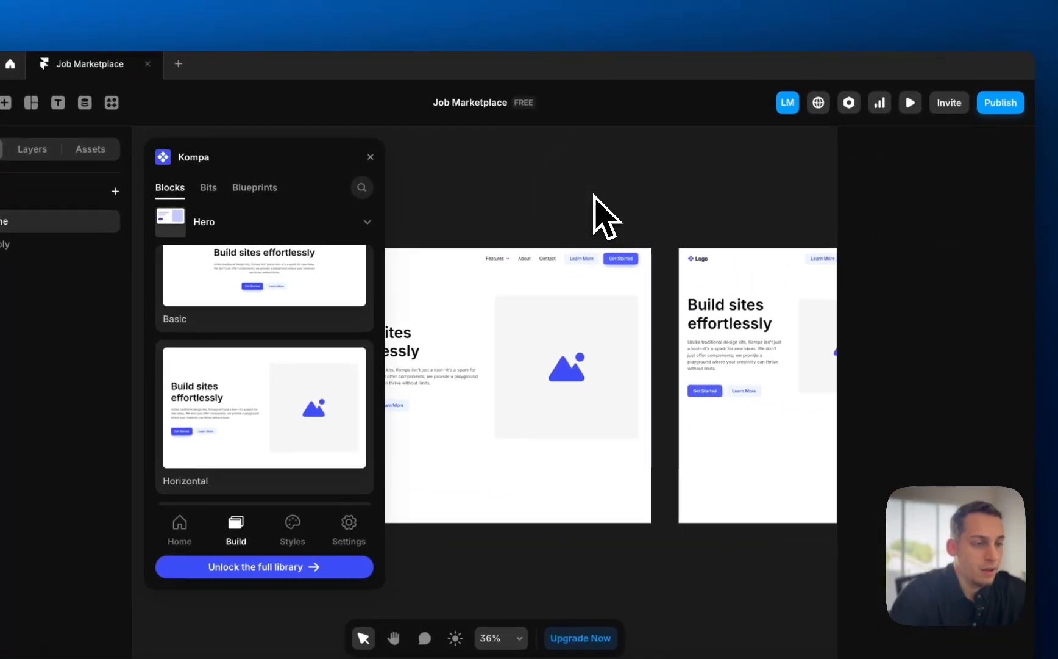
pyautogui.scroll(-3, 653, 172)
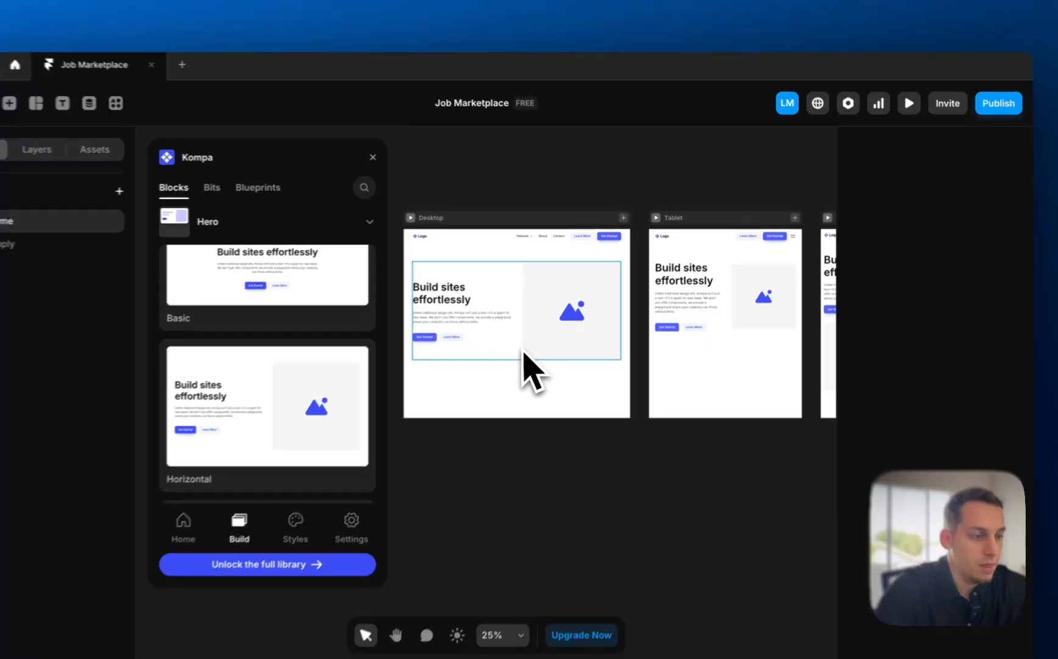
pyautogui.hscroll(5, 522, 352)
pyautogui.hscroll(-5, 552, 323)
pyautogui.scroll(2, 473, 297)
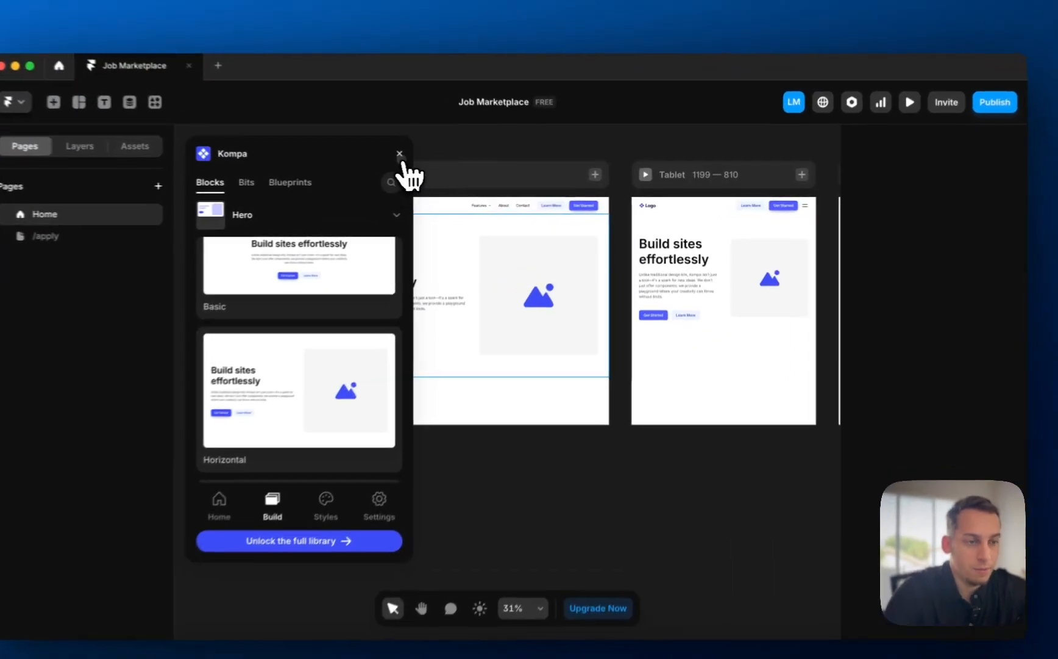
pyautogui.click(434, 159)
pyautogui.click(547, 291)
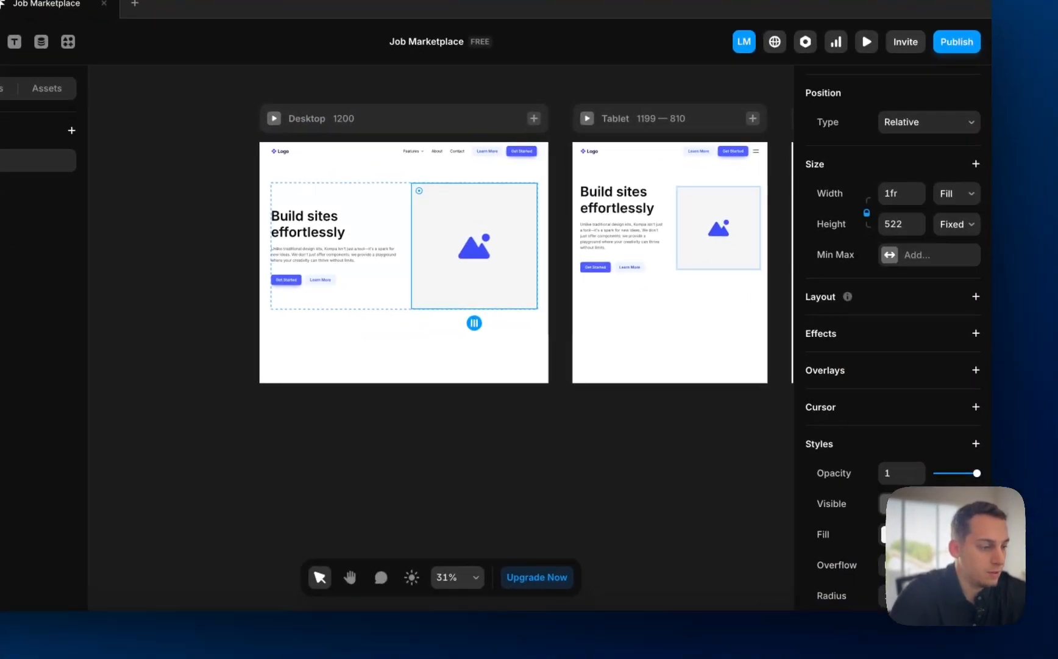
# - Launch the Lummi plugin from the hero image's fill settings and search for laptop photos
pyautogui.click(886, 534)
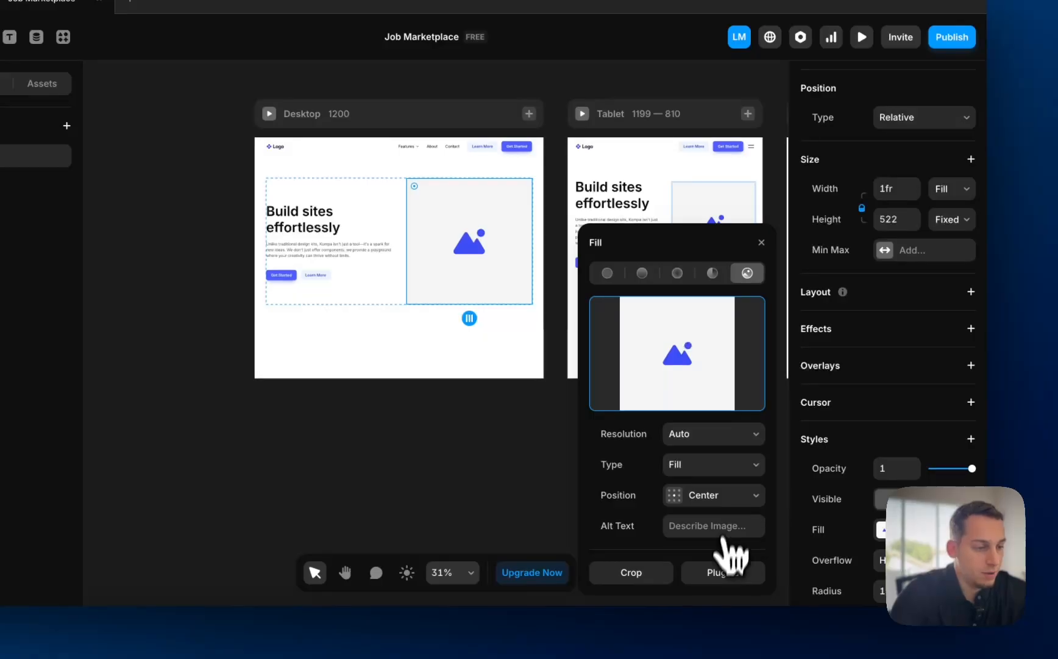
pyautogui.click(725, 572)
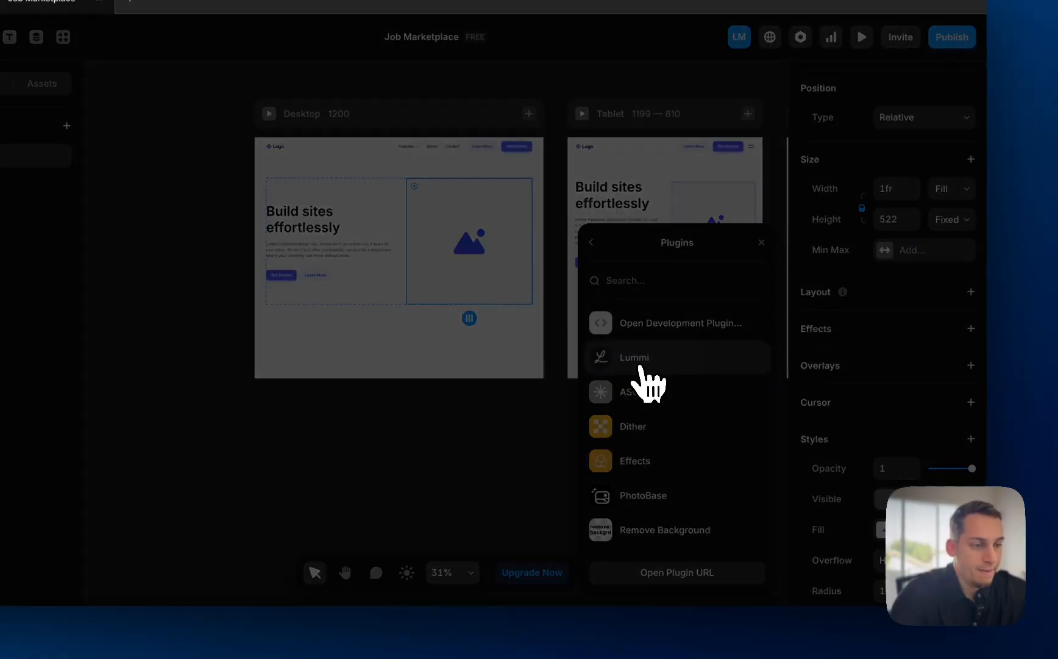
pyautogui.click(639, 364)
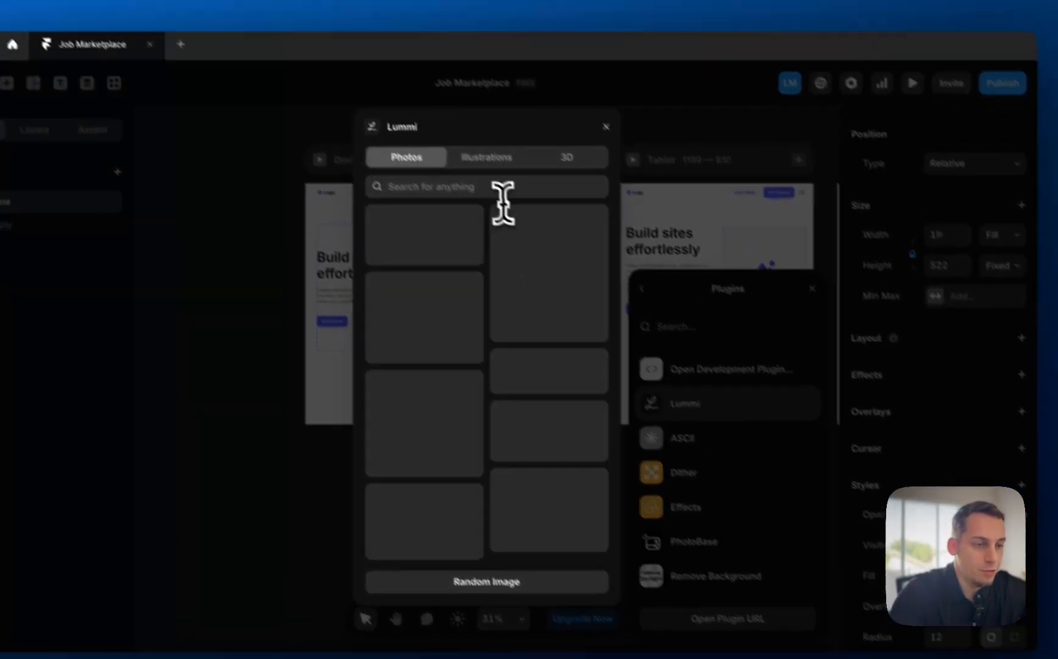
pyautogui.click(484, 186)
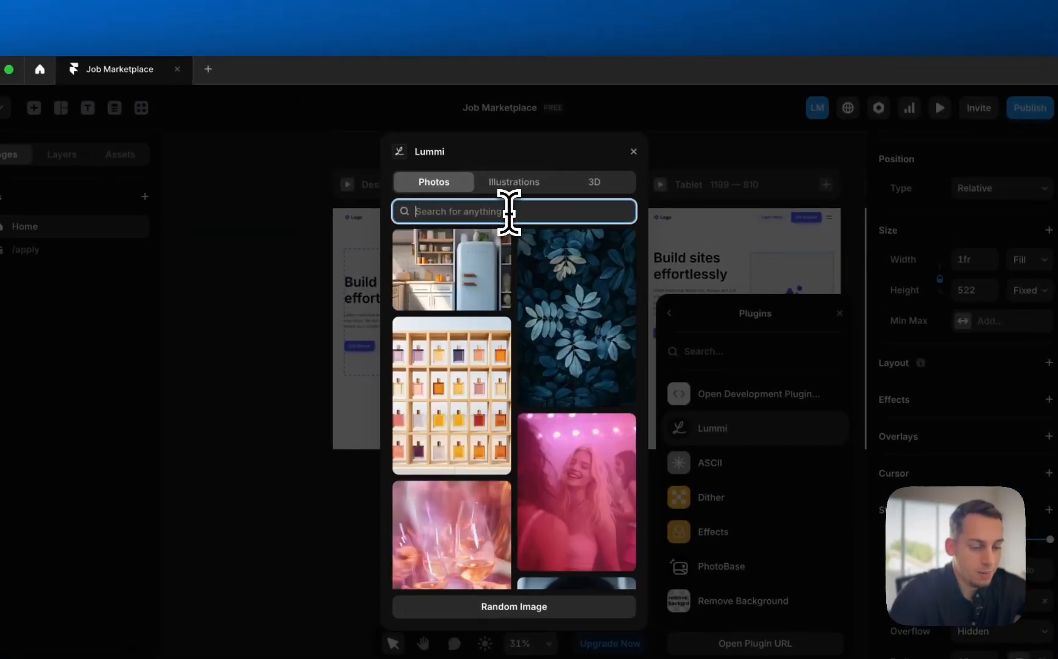
pyautogui.press('BackSpace')
pyautogui.write('j')
pyautogui.press('BackSpace')
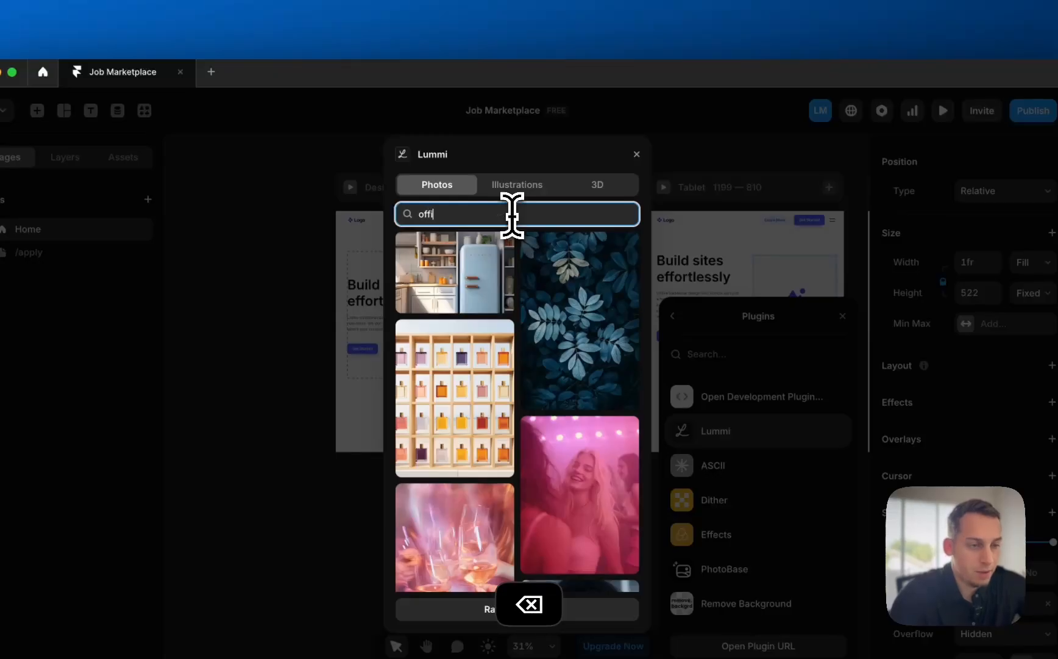
pyautogui.write('offi')
pyautogui.press('BackSpace')
pyautogui.press('BackSpace')
pyautogui.press('BackSpace')
pyautogui.press('BackSpace')
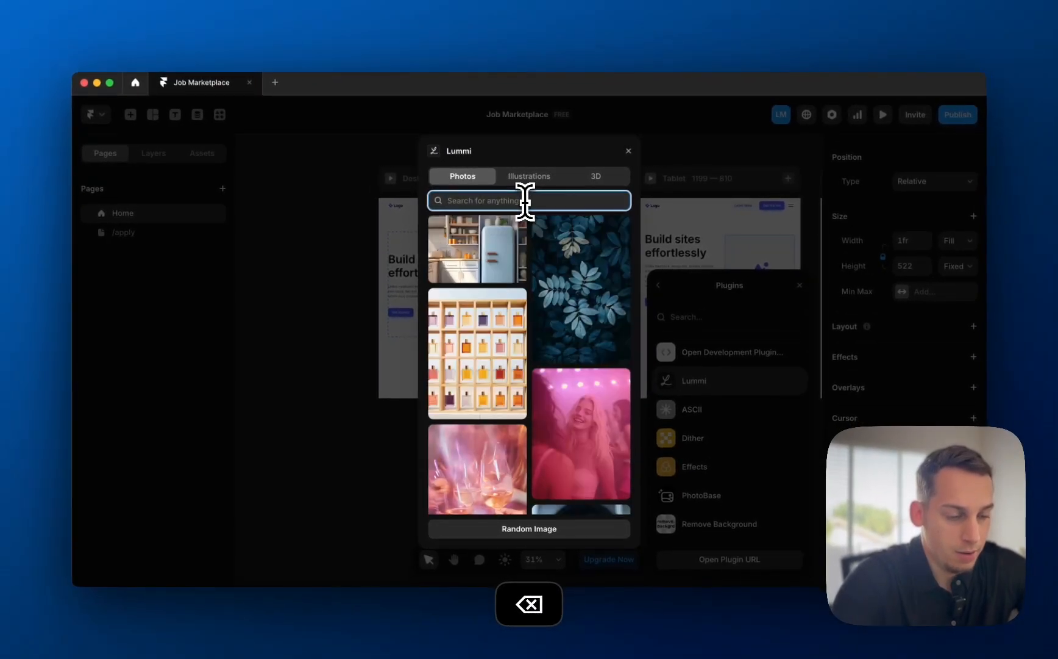
pyautogui.write('laptop')
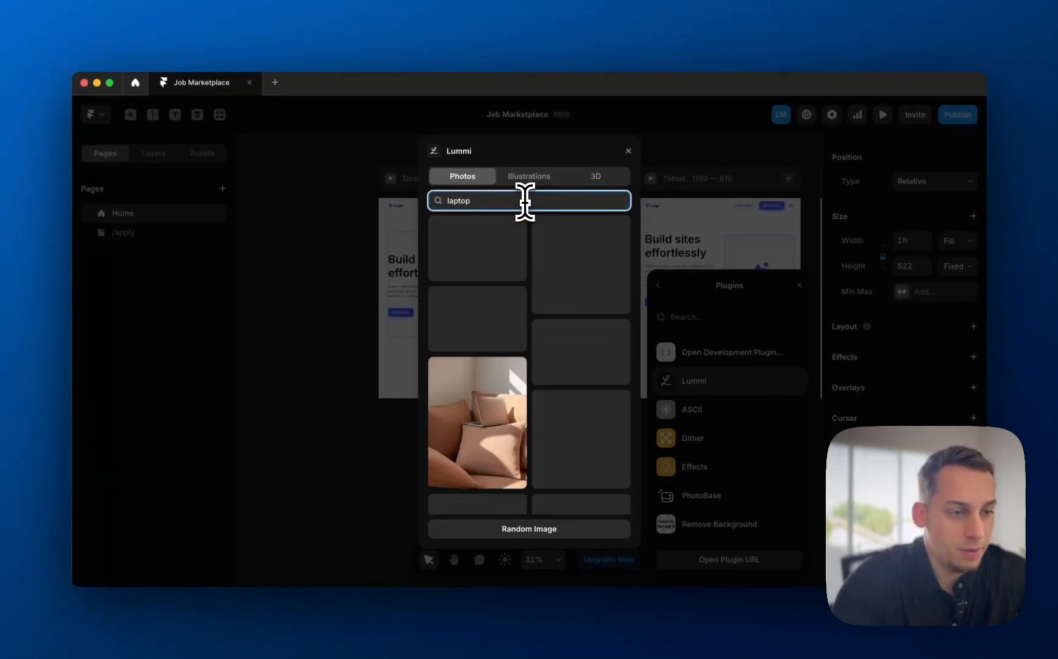
# - Insert the hands-typing-on-laptop photo into the hero image slot
pyautogui.scroll(-5, 530, 309)
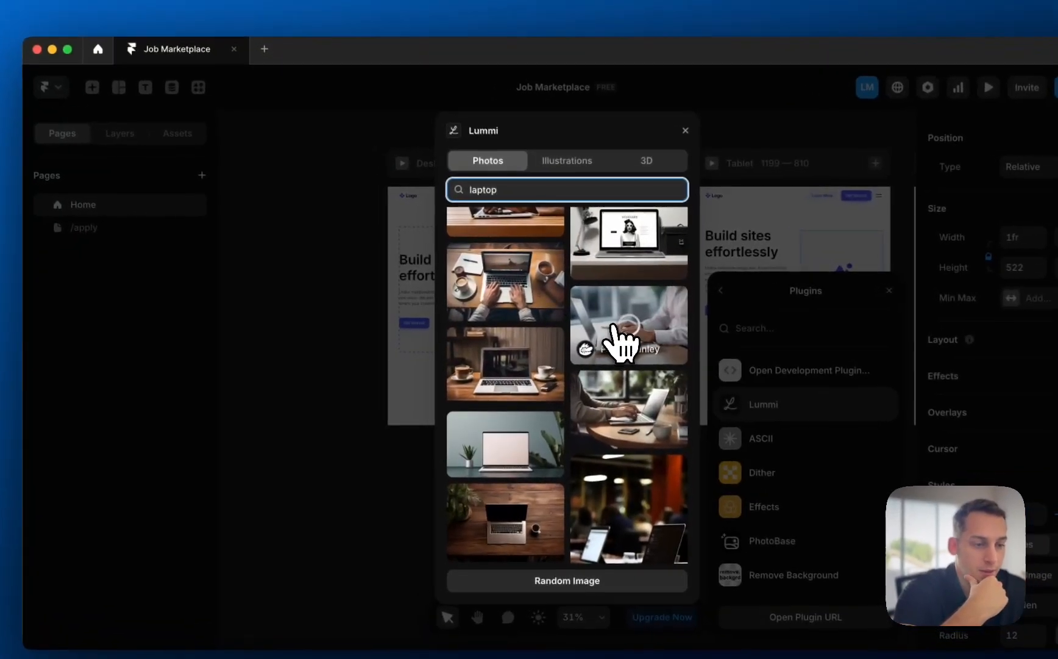
pyautogui.click(591, 330)
pyautogui.click(288, 329)
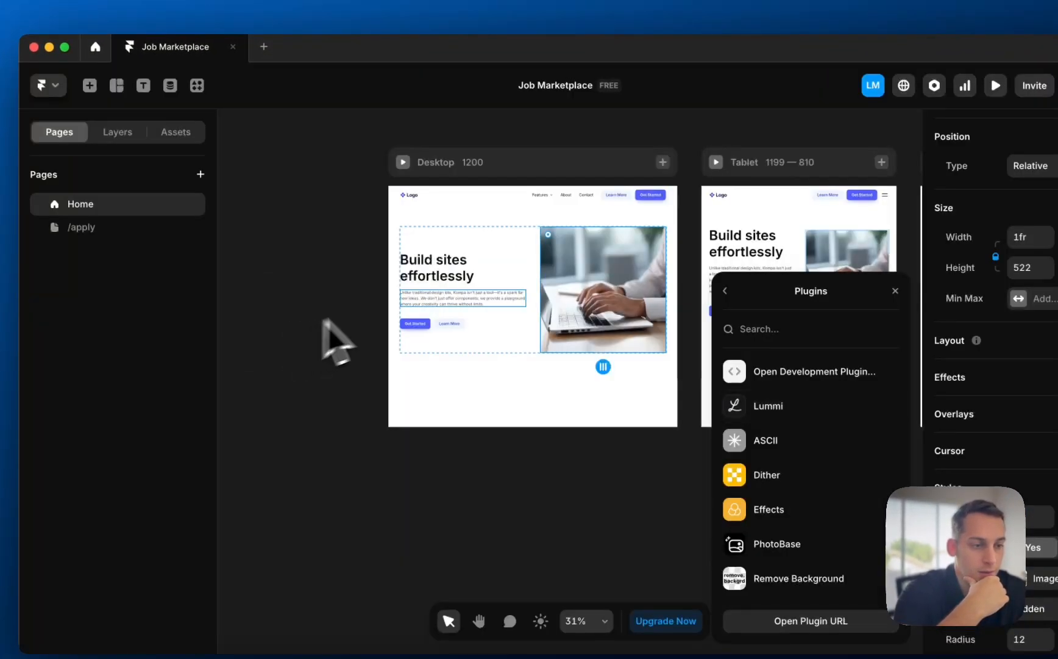
pyautogui.scroll(4, 495, 251)
pyautogui.hscroll(1, 494, 252)
pyautogui.scroll(2, 441, 262)
# - Rewrite the hero headline from 'Build sites effortlessly' to 'Find local remote jobs quickly'
pyautogui.click(350, 284)
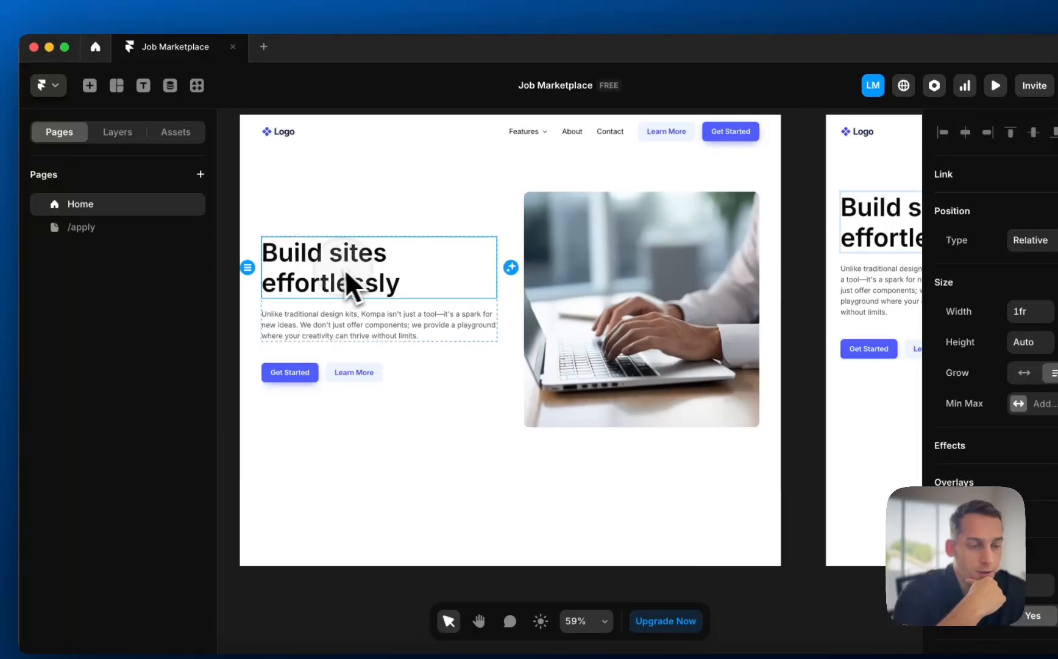
pyautogui.doubleClick(333, 269)
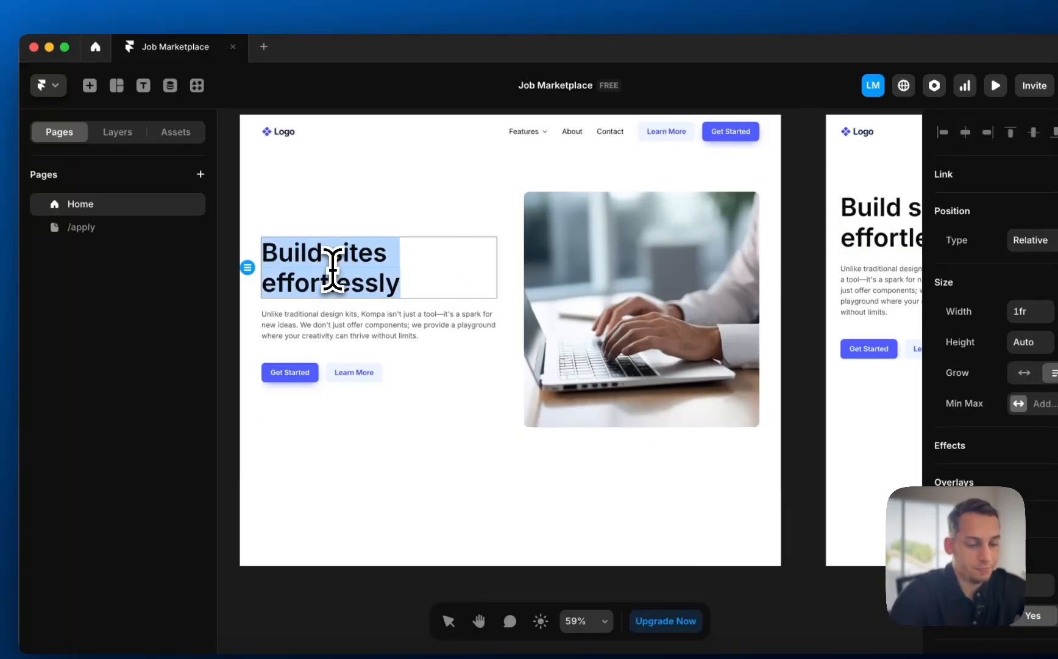
pyautogui.write('Find remote jobs quickly')
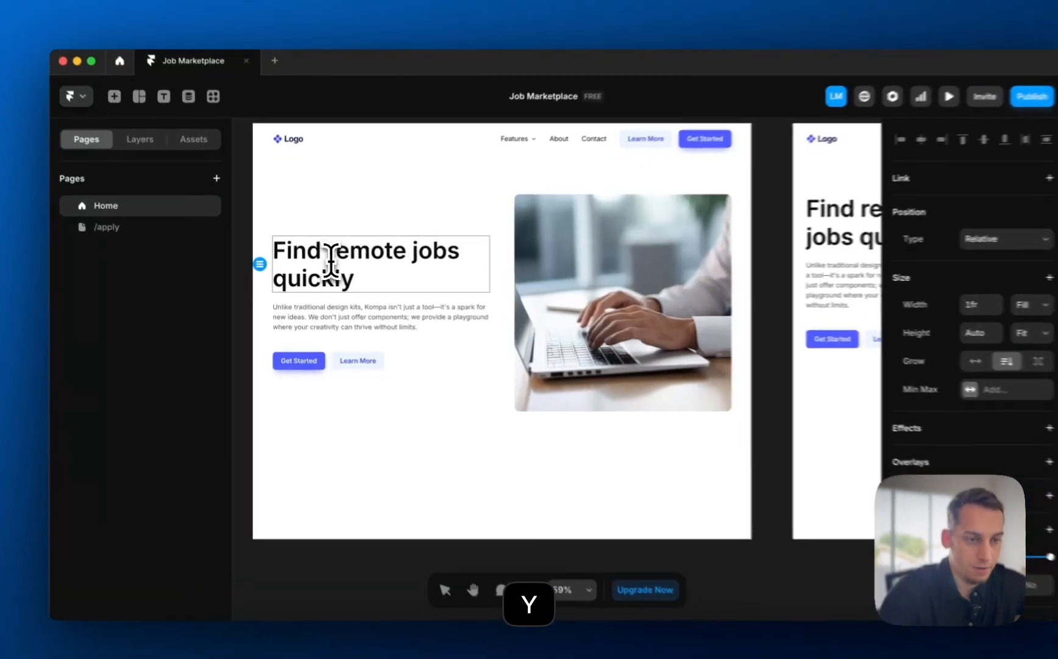
pyautogui.press('Left')
pyautogui.press('Left')
pyautogui.press('Left')
pyautogui.press('Left')
pyautogui.press('Left')
pyautogui.press('Left')
pyautogui.press('Left')
pyautogui.press('Left')
pyautogui.press('Left')
pyautogui.press('Left')
pyautogui.press('Left')
pyautogui.press('Left')
pyautogui.press('Left')
pyautogui.press('Left')
pyautogui.press('Left')
pyautogui.press('Left')
pyautogui.press('Left')
pyautogui.press('Left')
pyautogui.press('Left')
pyautogui.write('loca')
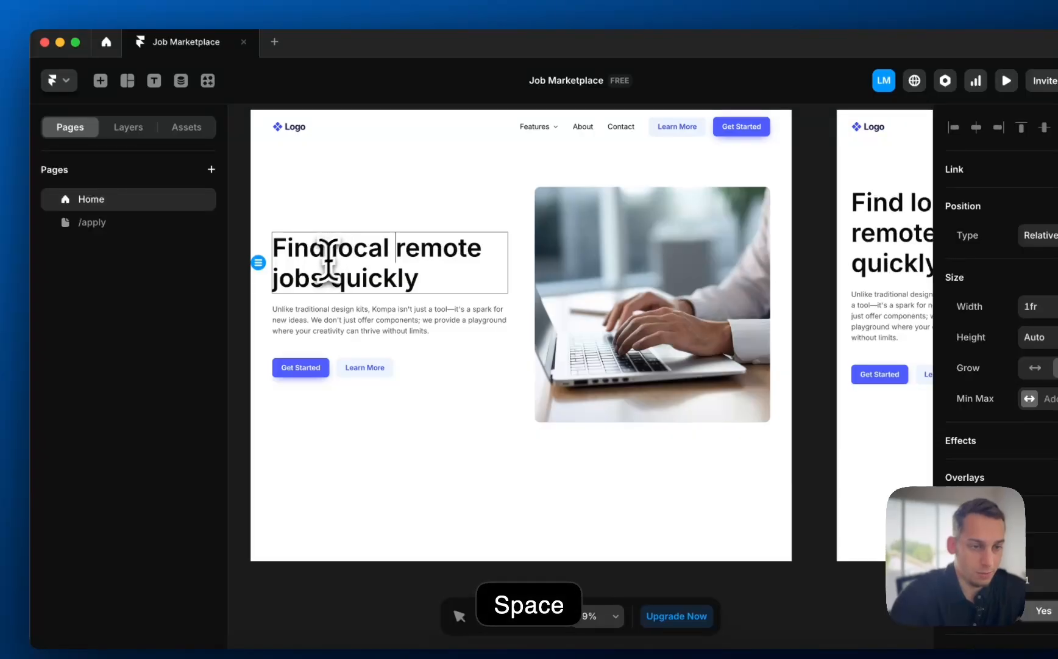
pyautogui.click(303, 369)
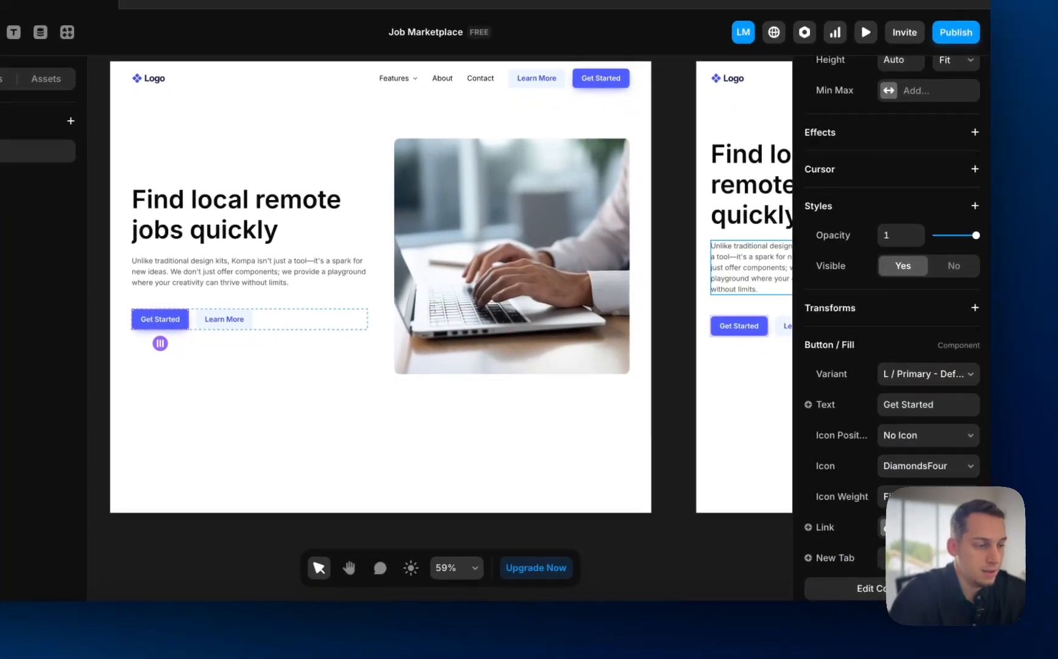
# - Link the Get Started button to the /apply page
pyautogui.click(806, 553)
pyautogui.click(707, 580)
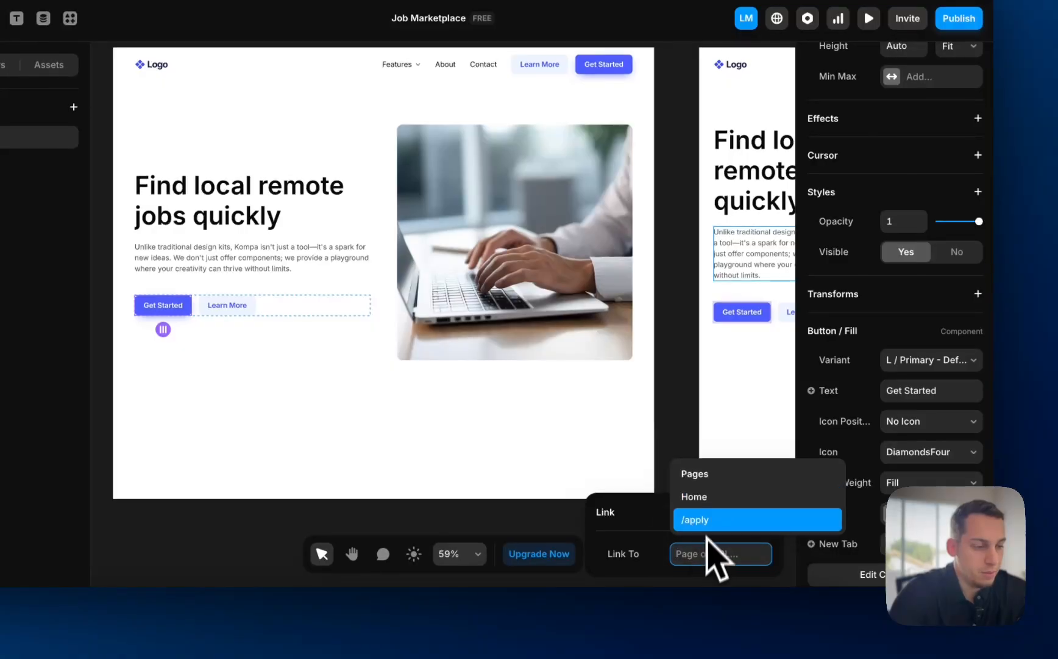
pyautogui.click(701, 520)
pyautogui.click(511, 515)
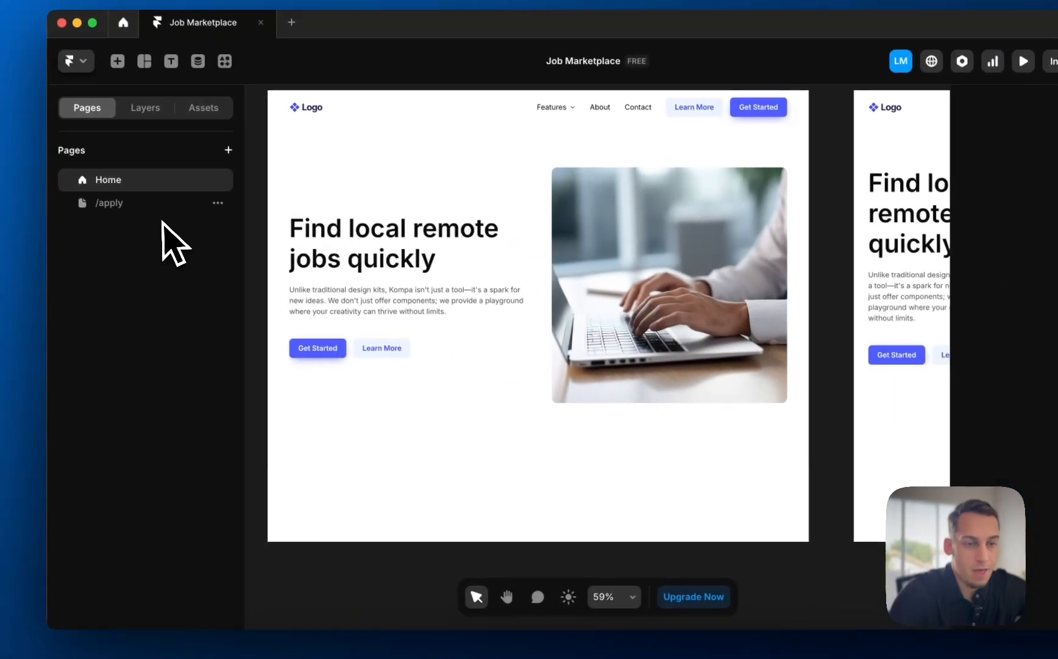
# - Copy the Home navbar into the /apply Desktop frame with Width set to Fill
pyautogui.click(162, 208)
pyautogui.click(175, 183)
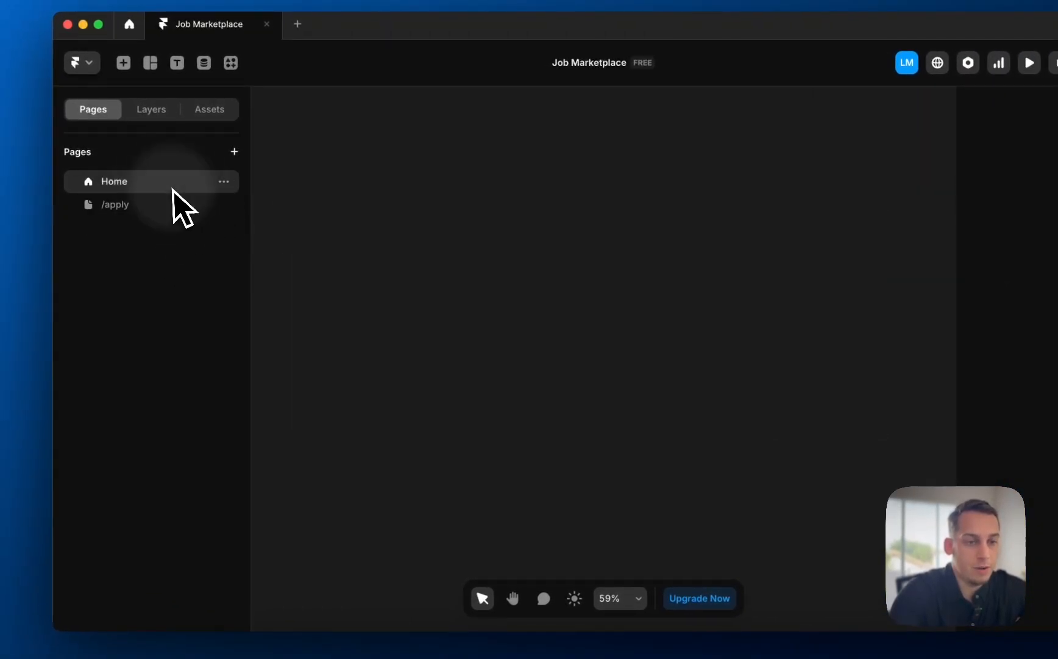
pyautogui.click(439, 125)
pyautogui.press('super+c')
pyautogui.click(175, 260)
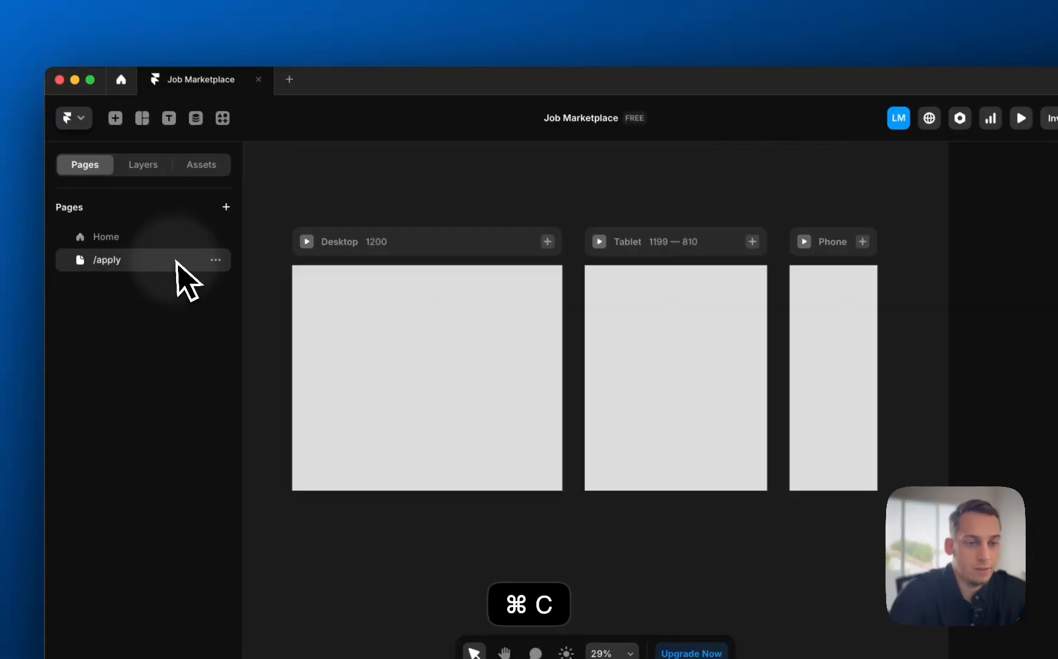
pyautogui.click(391, 242)
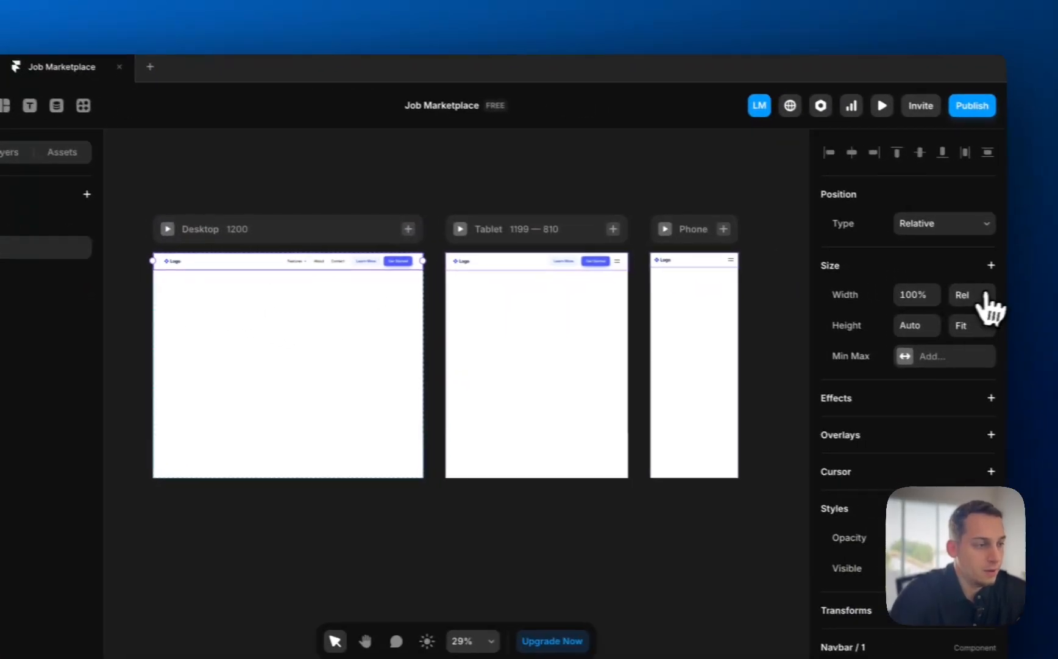
pyautogui.click(986, 296)
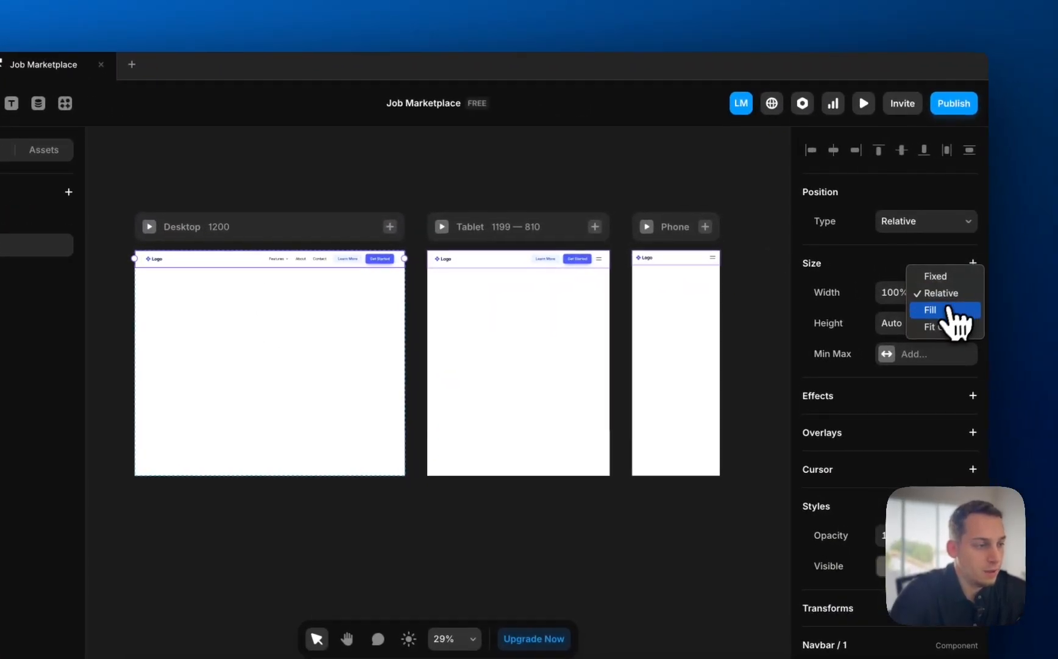
pyautogui.click(951, 311)
pyautogui.click(178, 238)
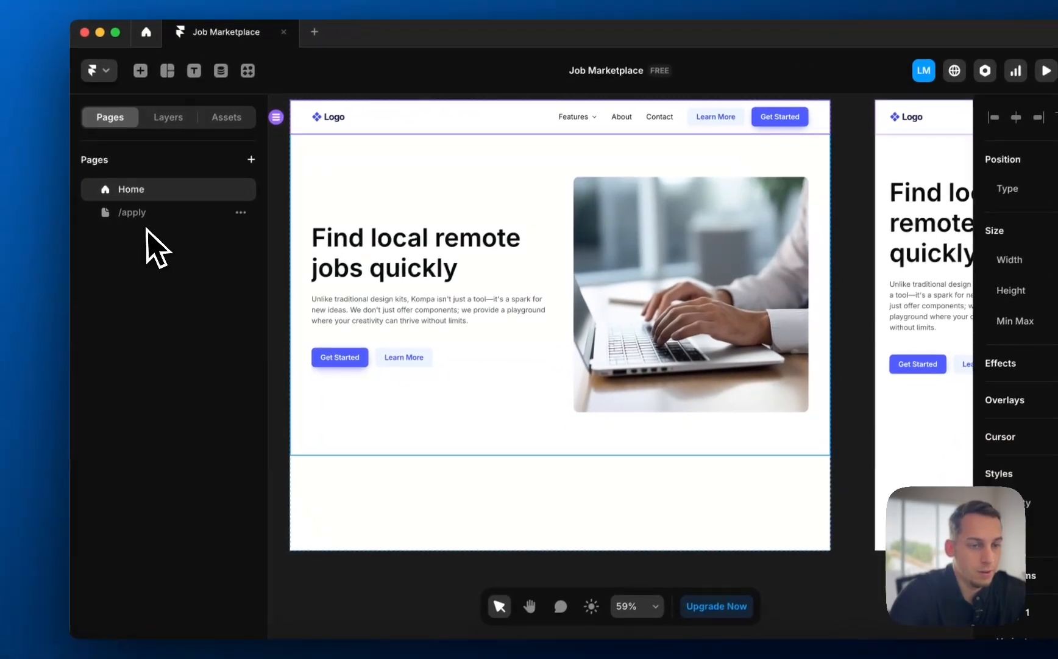
pyautogui.click(146, 267)
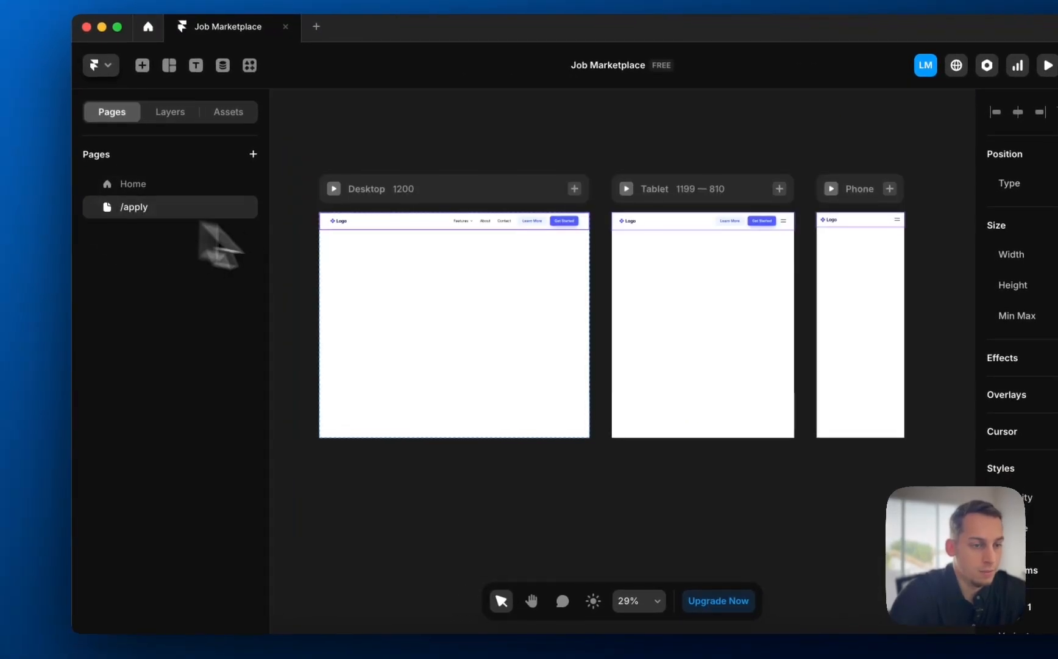
pyautogui.scroll(3, 294, 249)
pyautogui.hscroll(-1, 293, 250)
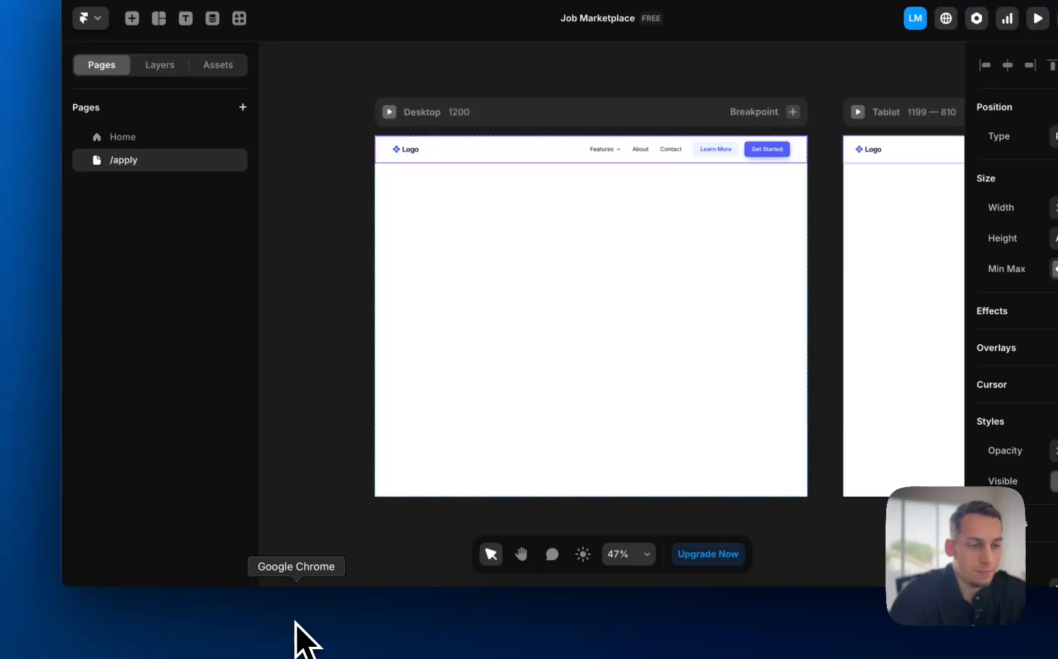
# - Preview FramerForms' Job Application template, then remix it into a new Framer project
pyautogui.click(295, 621)
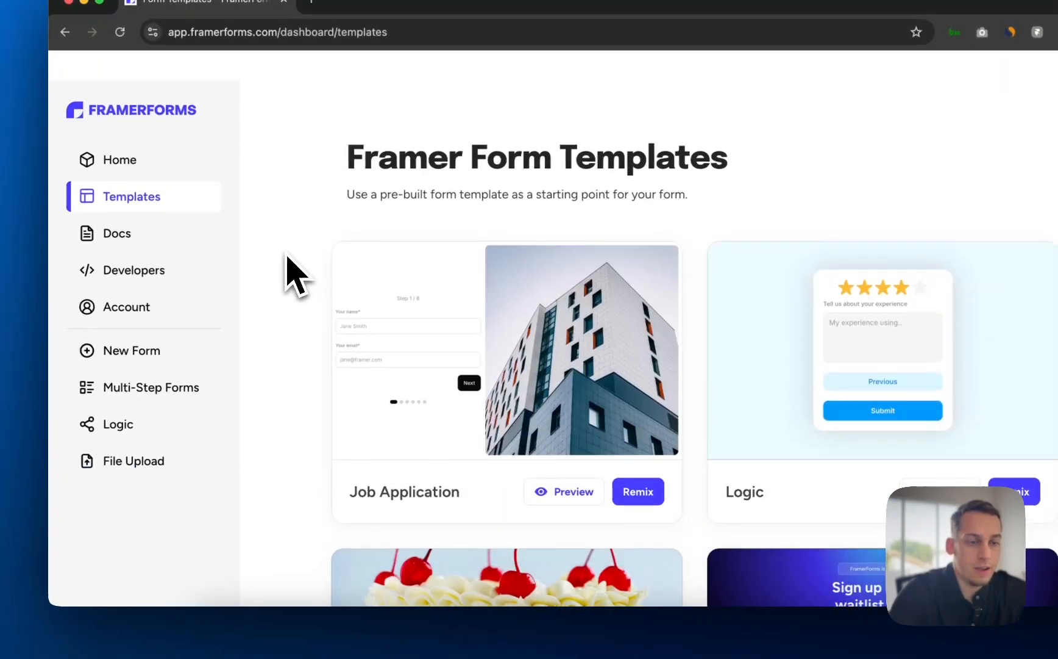
pyautogui.scroll(-10, 286, 256)
pyautogui.scroll(10, 286, 256)
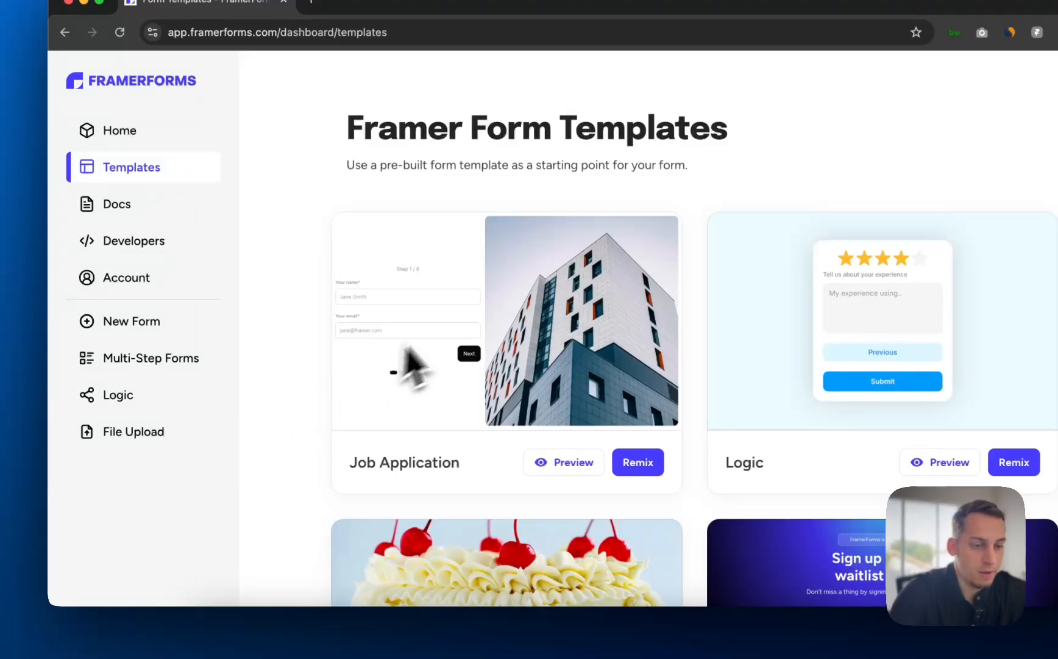
pyautogui.scroll(-3, 463, 427)
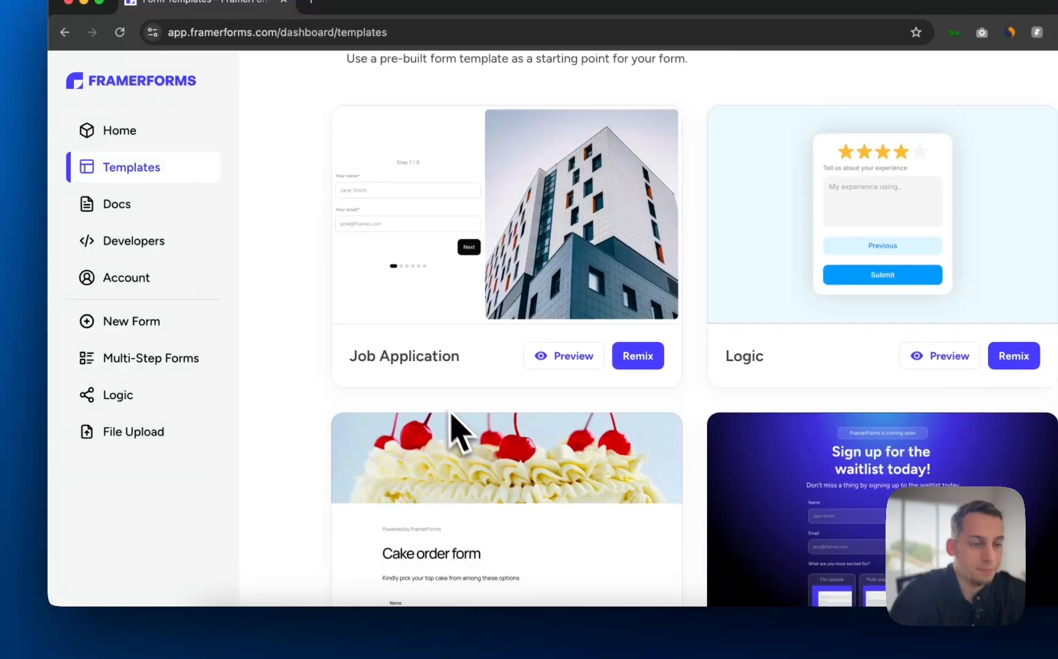
pyautogui.scroll(3, 454, 421)
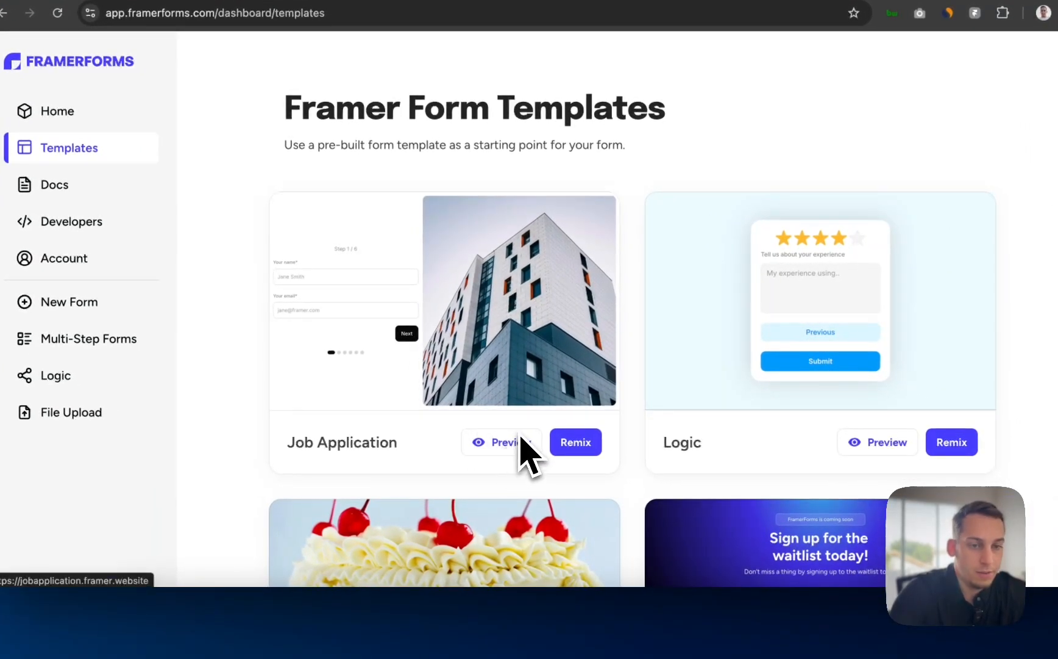
pyautogui.scroll(-10, 520, 436)
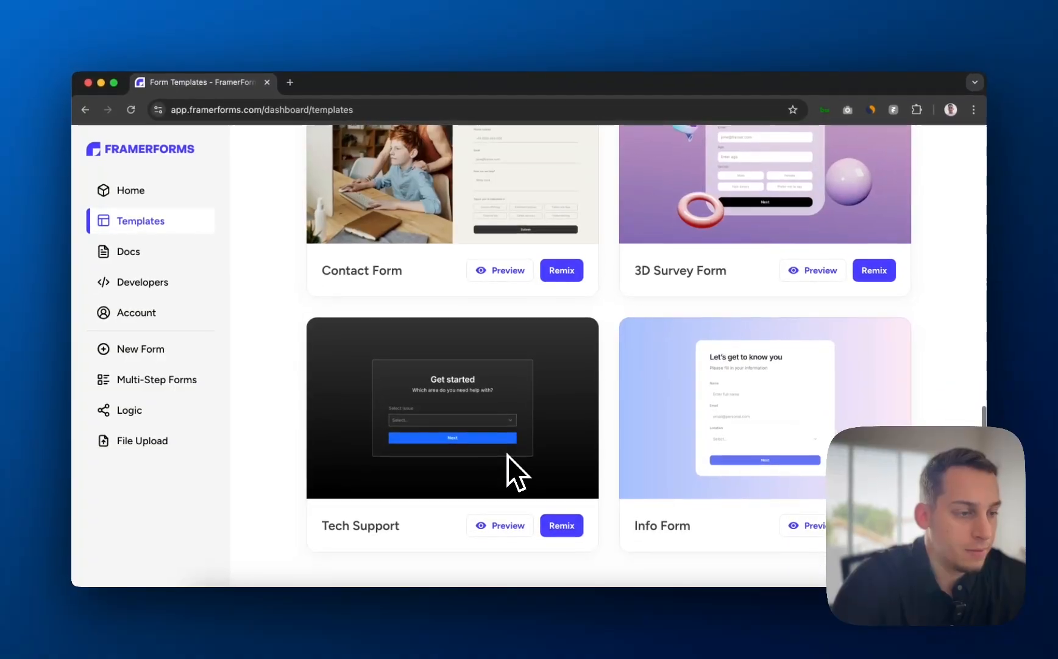
pyautogui.scroll(10, 507, 455)
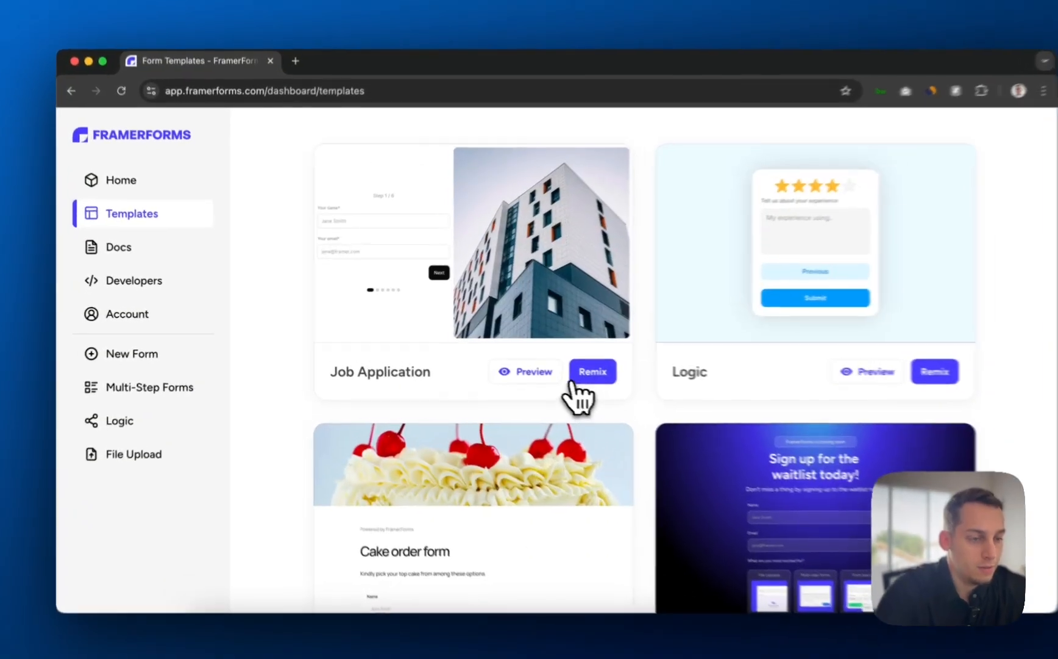
pyautogui.click(574, 381)
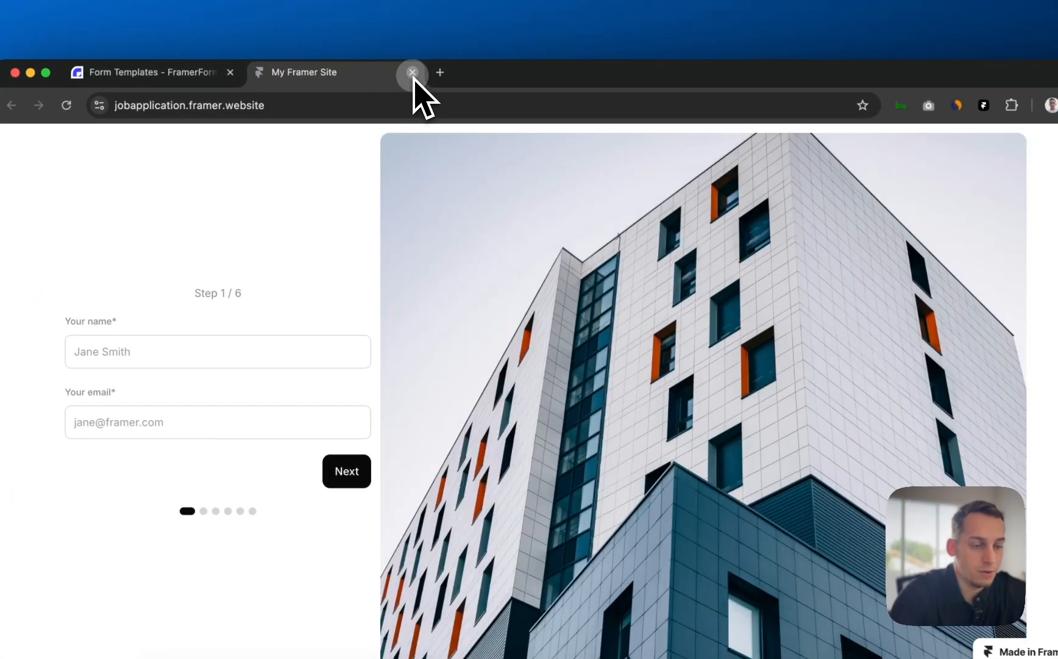
pyautogui.click(413, 72)
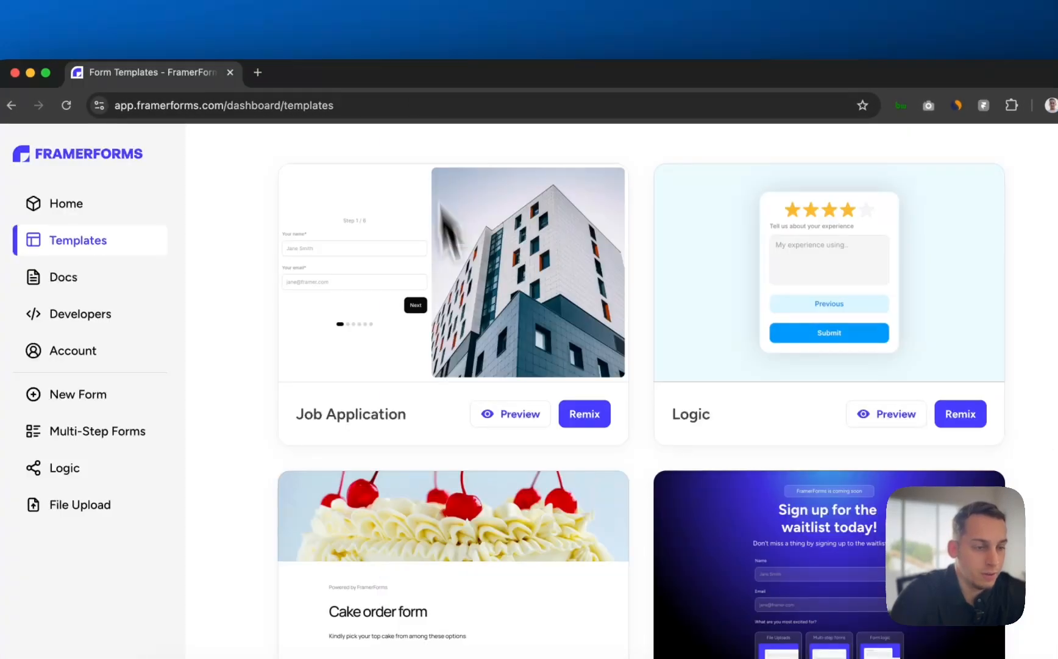
pyautogui.click(586, 417)
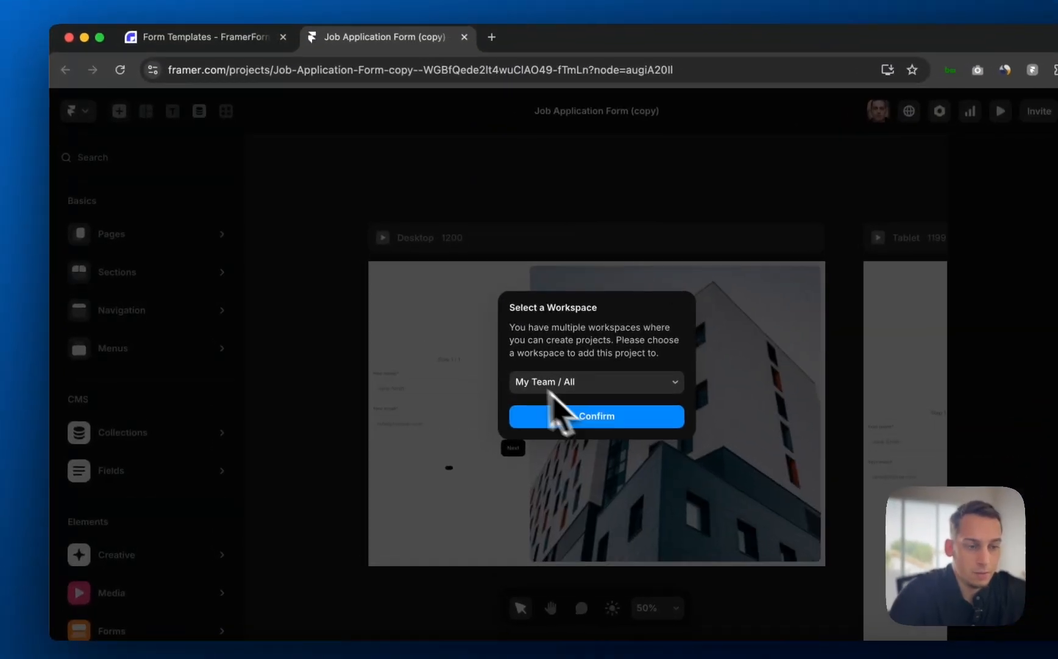
# - Save the remix to the team workspace and select its Job Application Section for copying
pyautogui.click(506, 399)
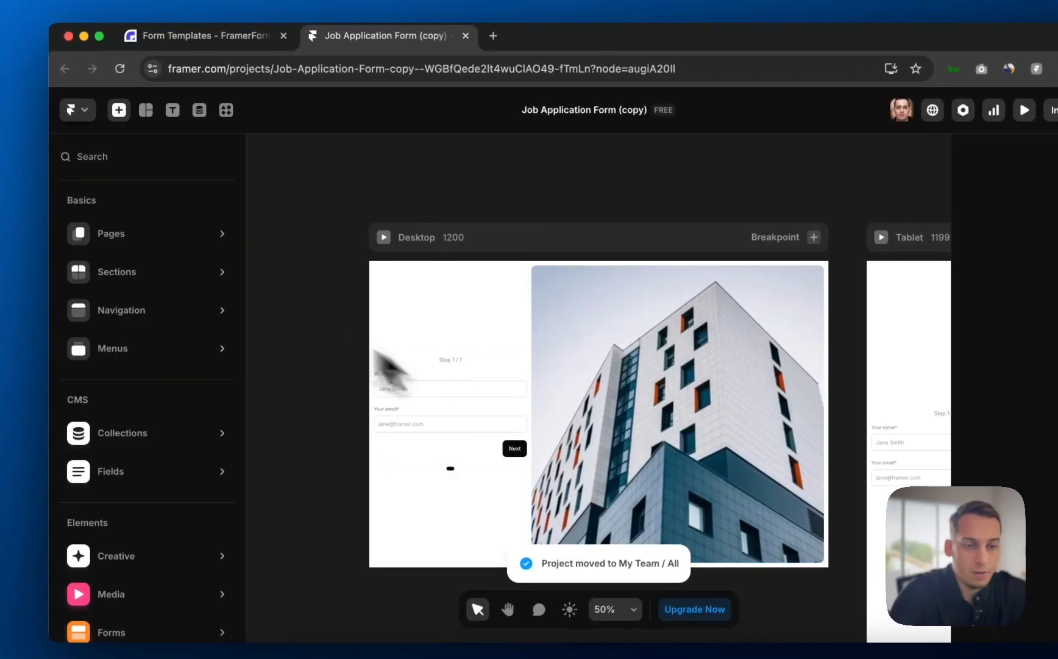
pyautogui.moveTo(185, 245)
pyautogui.click(486, 177)
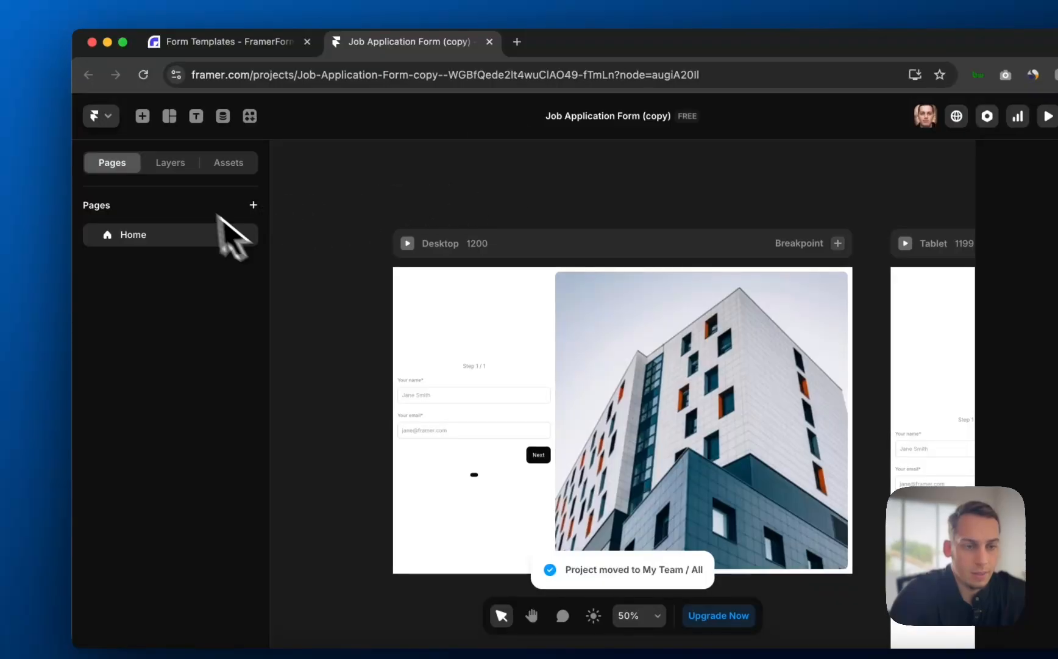
pyautogui.click(175, 163)
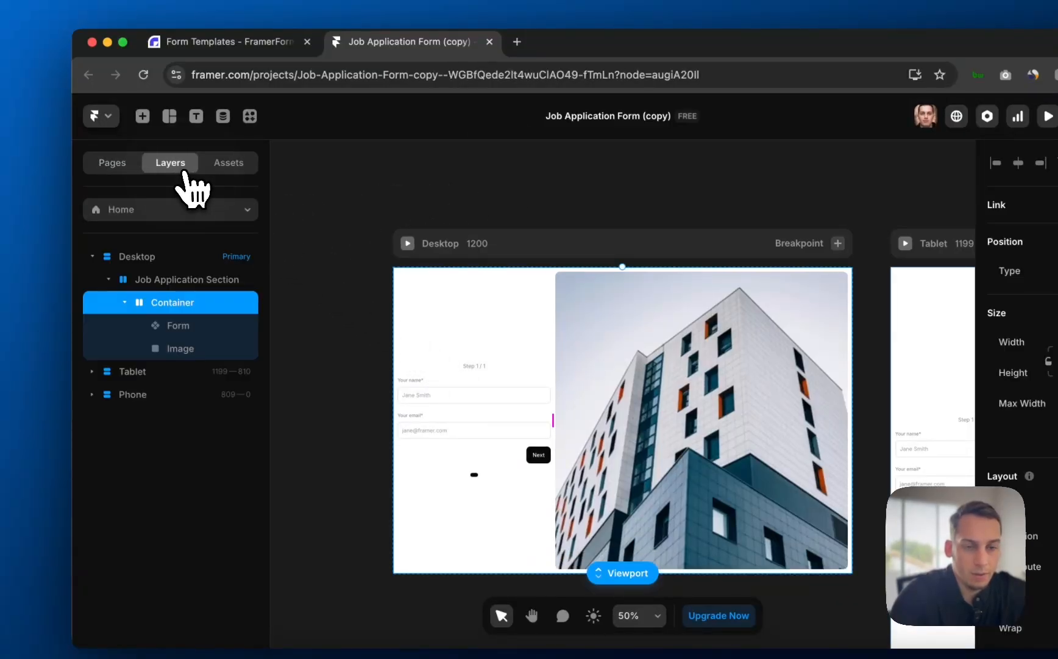
pyautogui.click(171, 281)
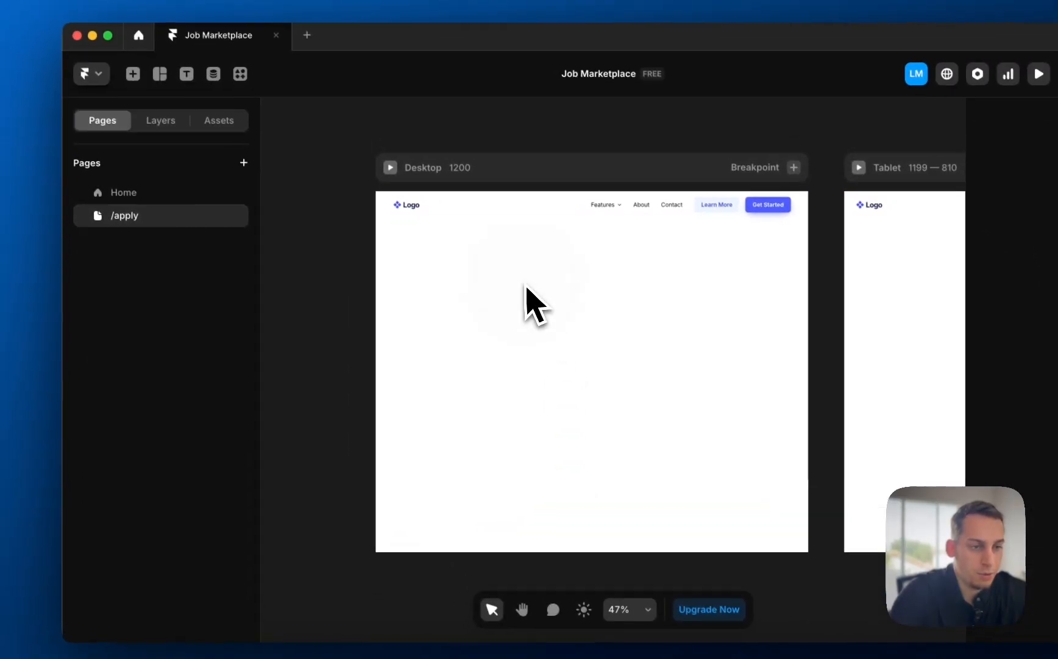
pyautogui.click(509, 182)
# - Paste the job application section into the /apply Desktop frame and select its Form layer
pyautogui.press('super+v')
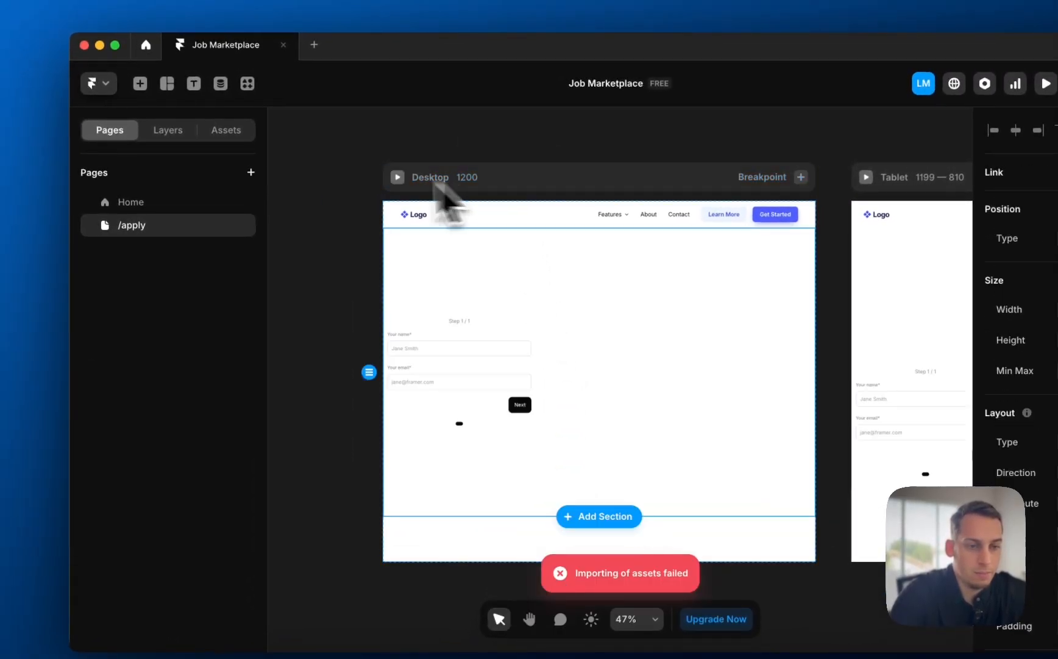
pyautogui.click(177, 130)
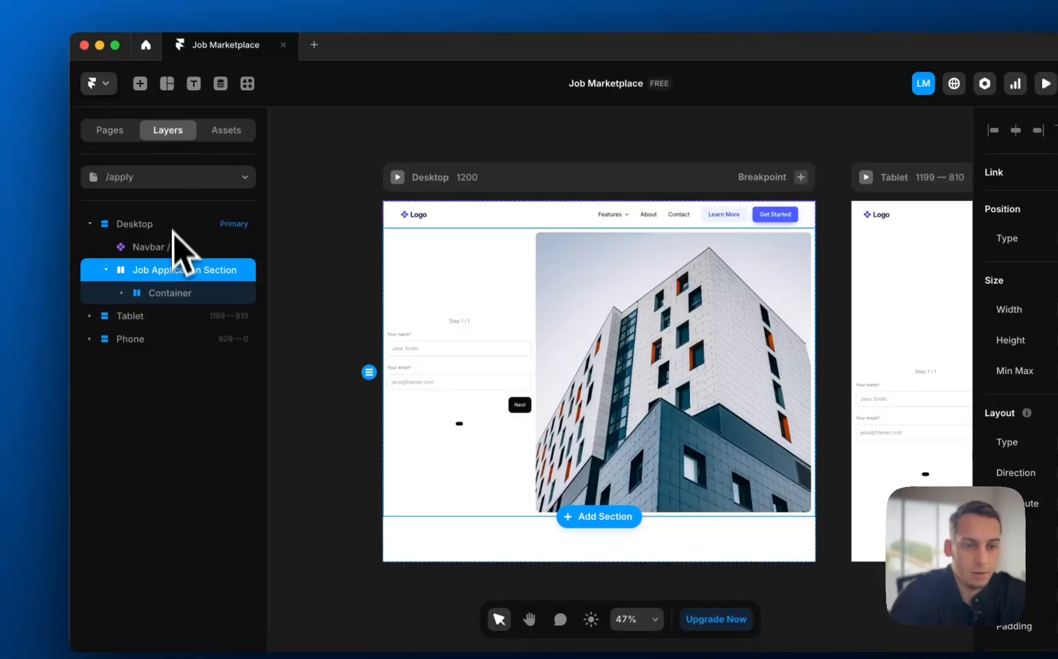
pyautogui.click(123, 292)
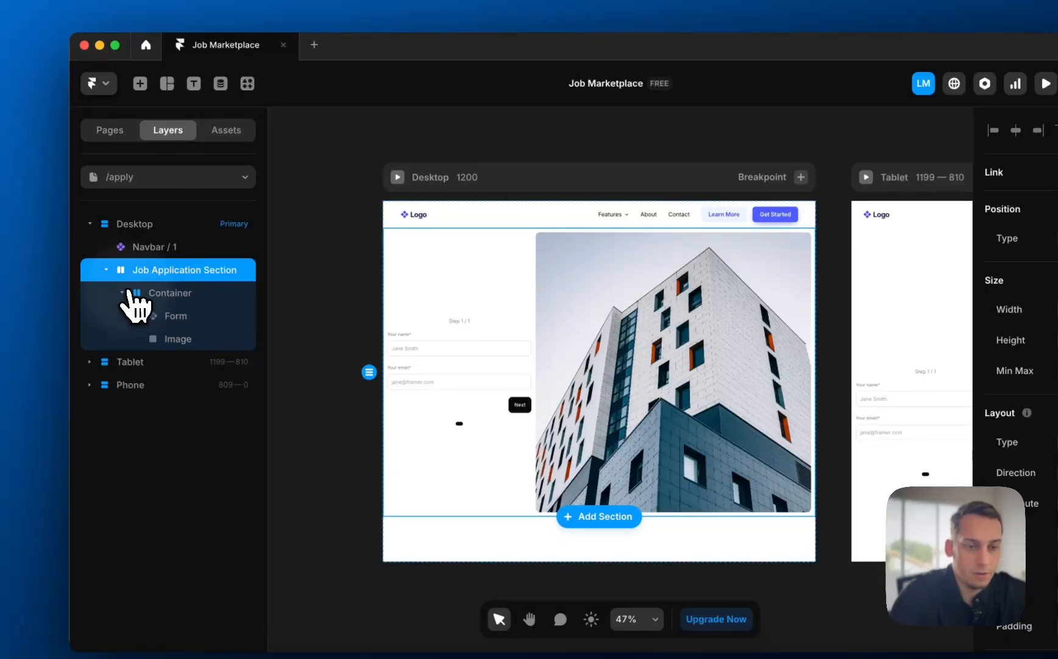
pyautogui.click(172, 316)
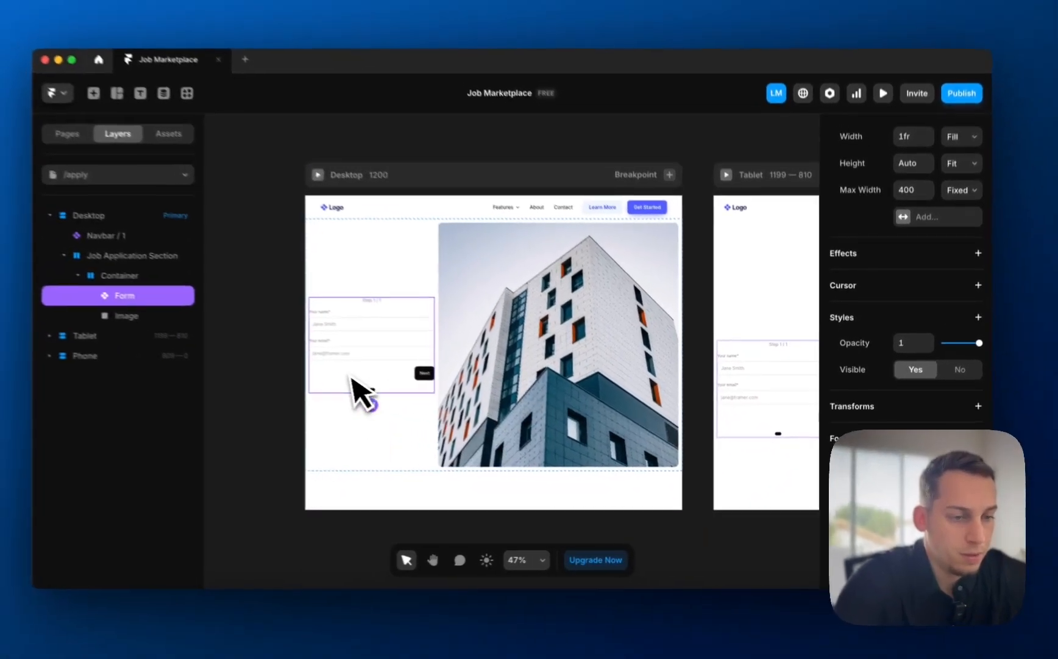
pyautogui.scroll(5, 293, 363)
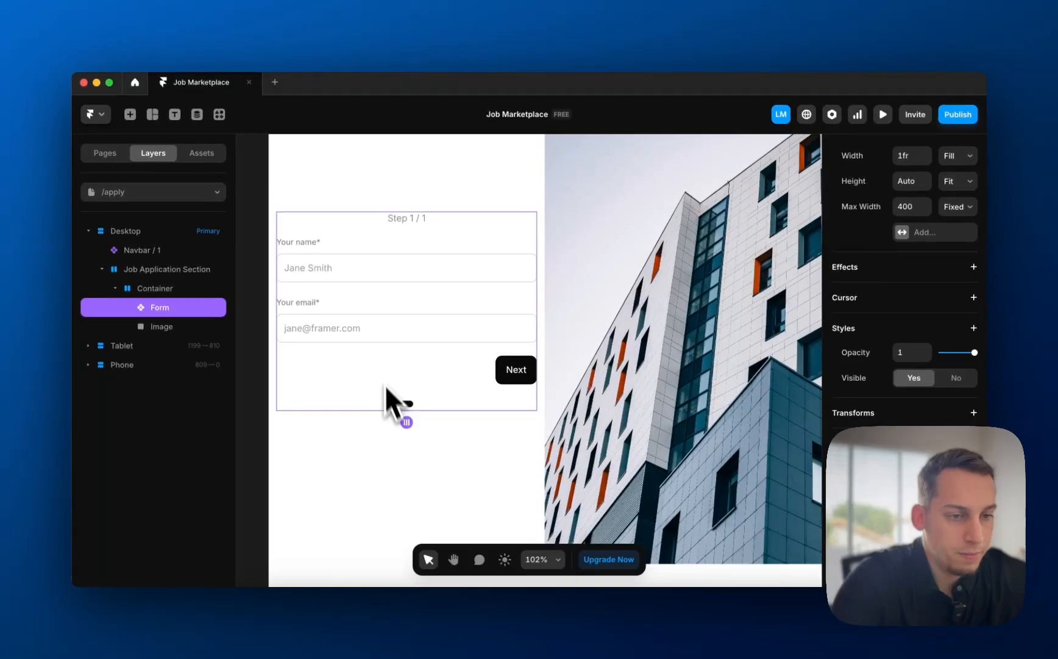
pyautogui.scroll(-4, 386, 388)
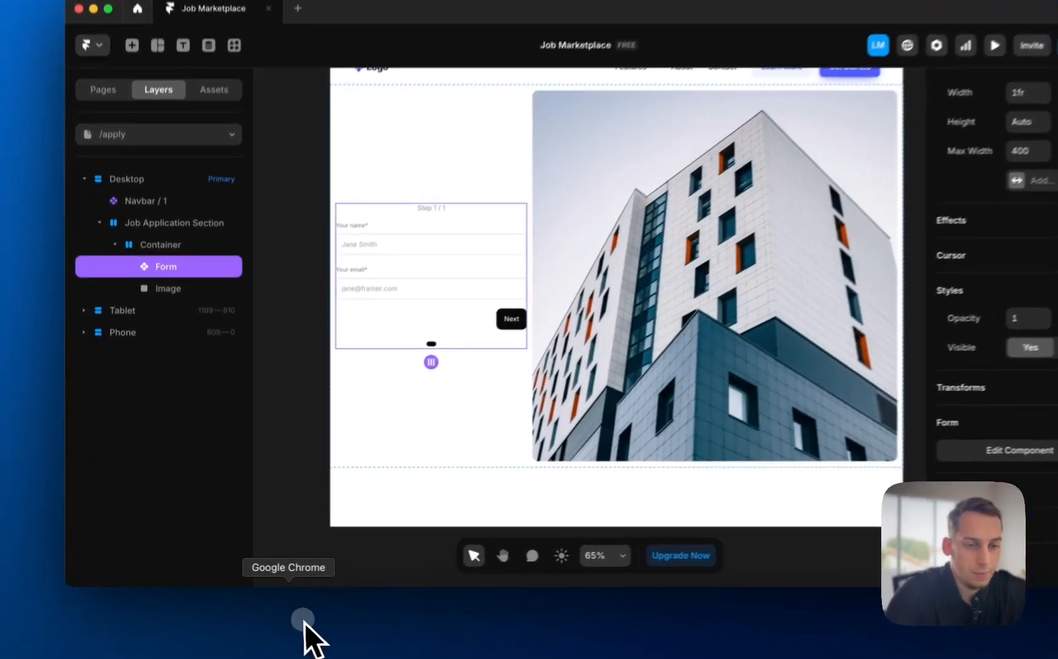
pyautogui.click(303, 626)
# - Browse the FramerForms templates and read the Multi-Step Forms guide through step 3, creating a stack per page
pyautogui.click(224, 272)
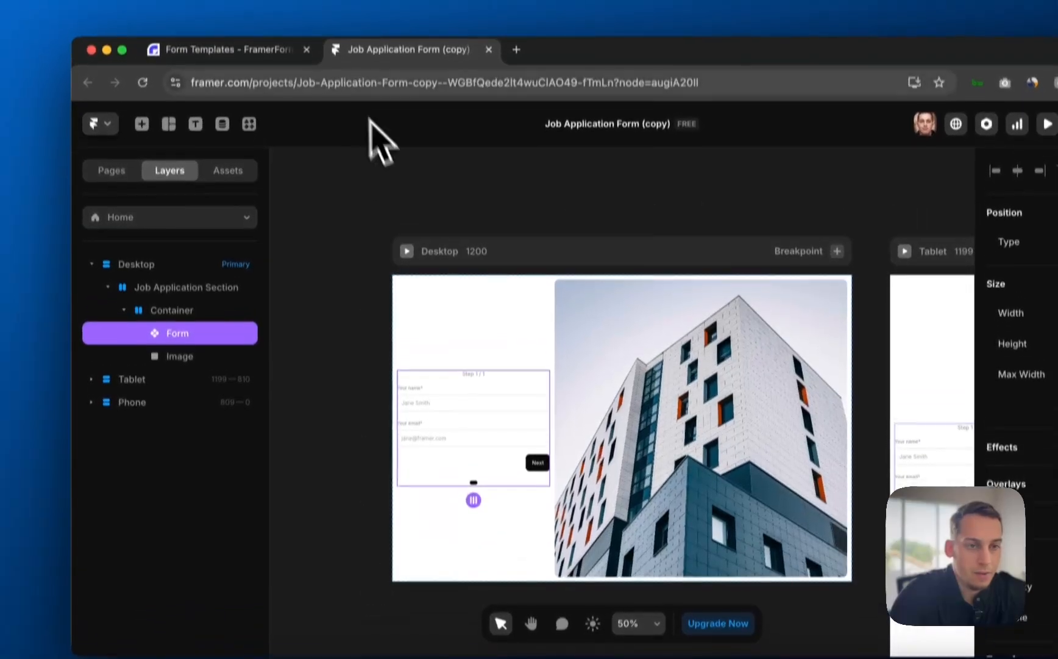
pyautogui.click(244, 9)
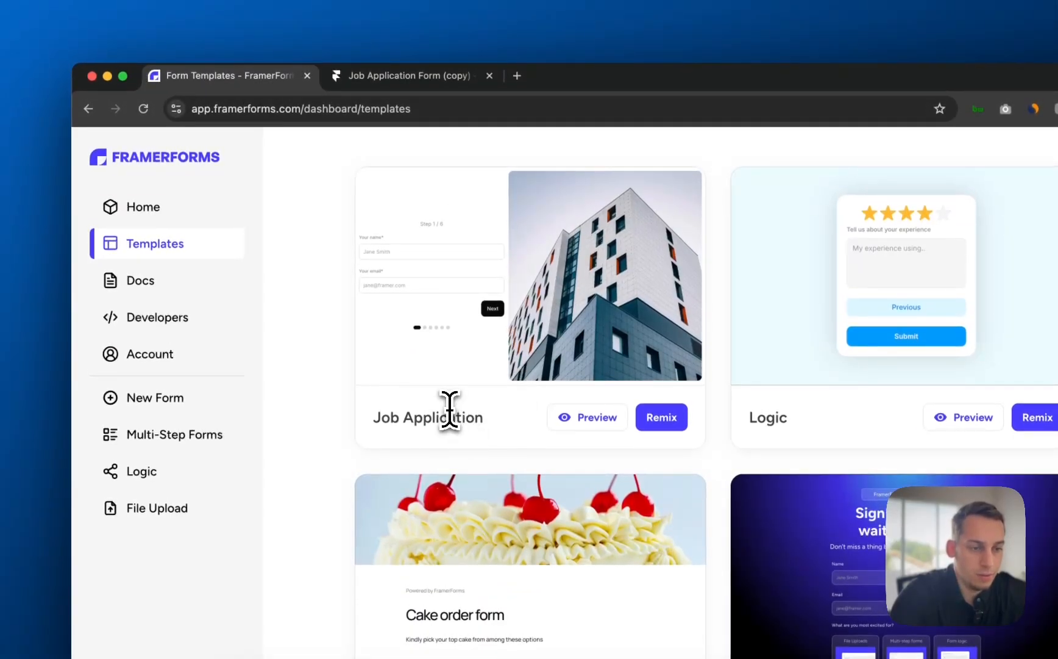
pyautogui.scroll(3, 454, 372)
pyautogui.scroll(-10, 457, 353)
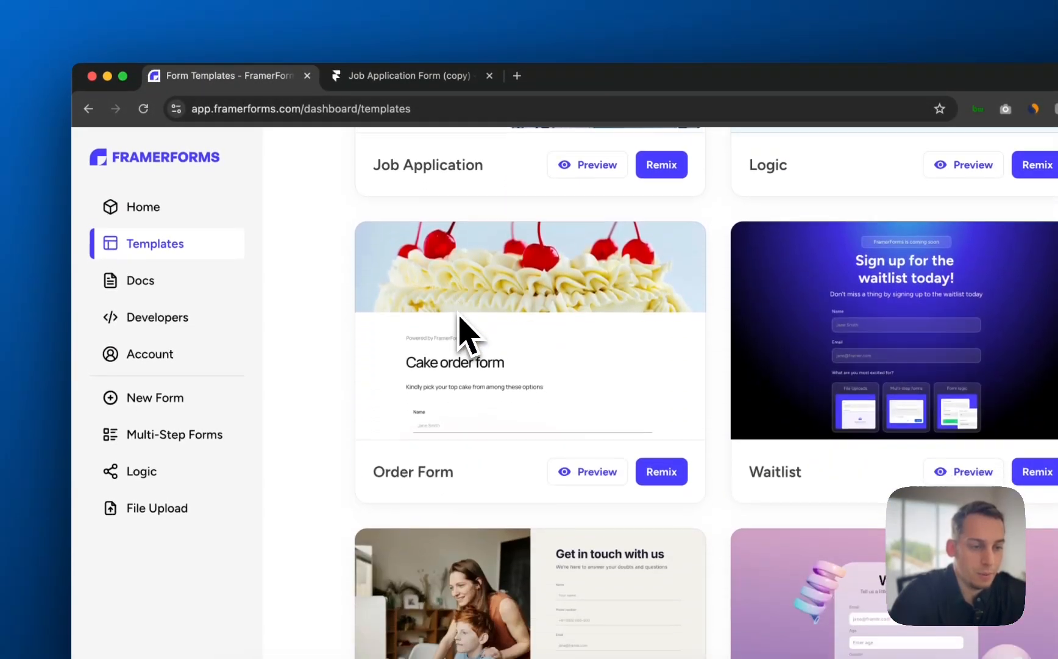
pyautogui.scroll(10, 459, 314)
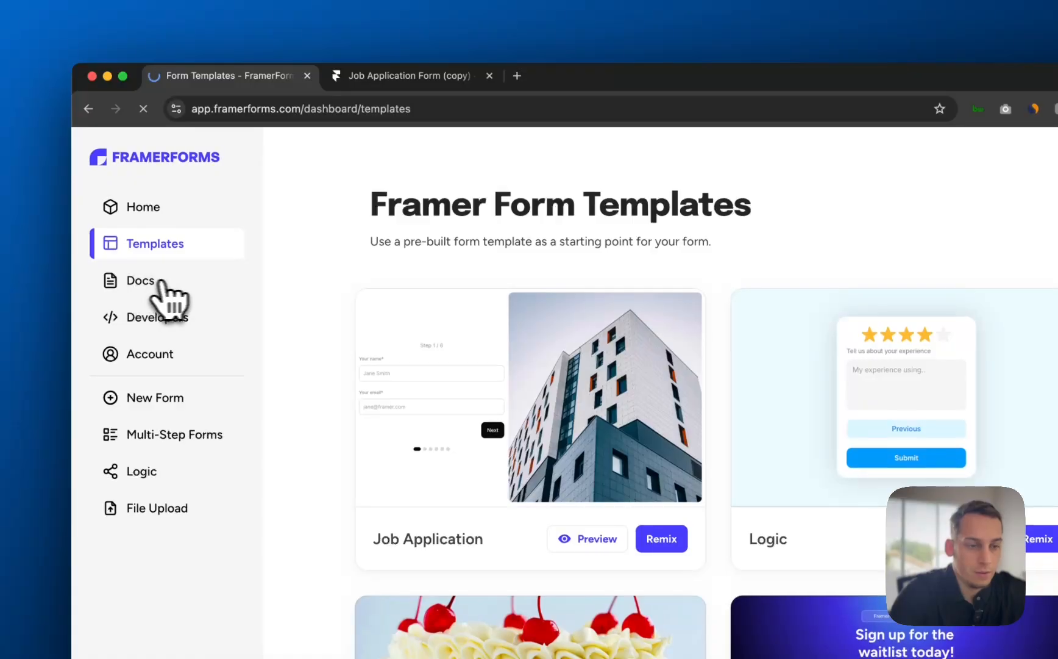
pyautogui.scroll(-2, 551, 509)
pyautogui.hscroll(-5, 479, 406)
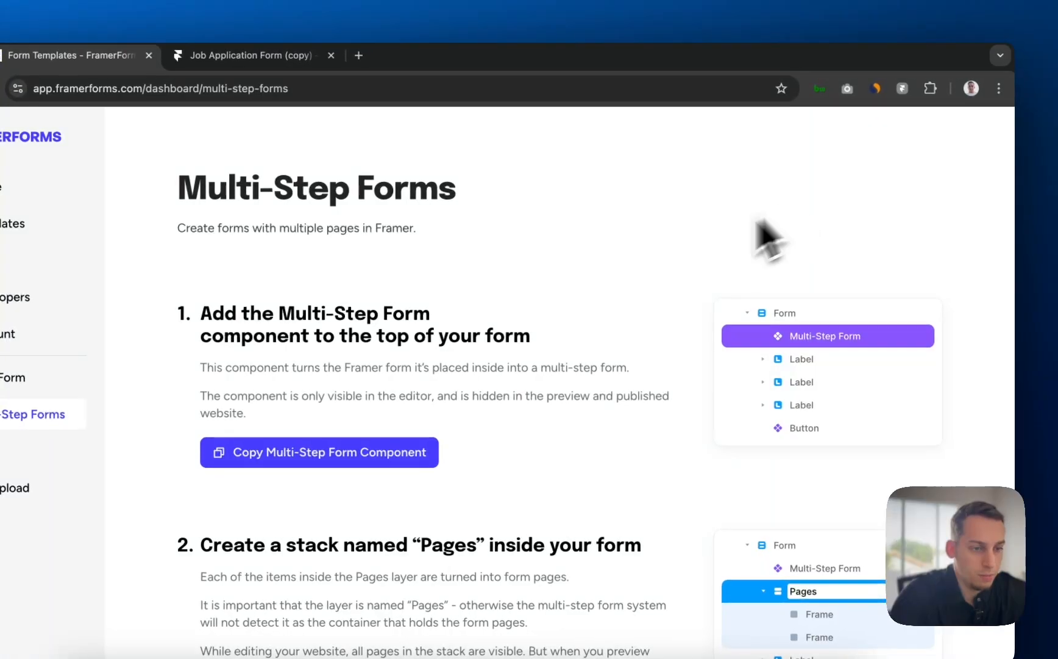
pyautogui.scroll(-3, 480, 320)
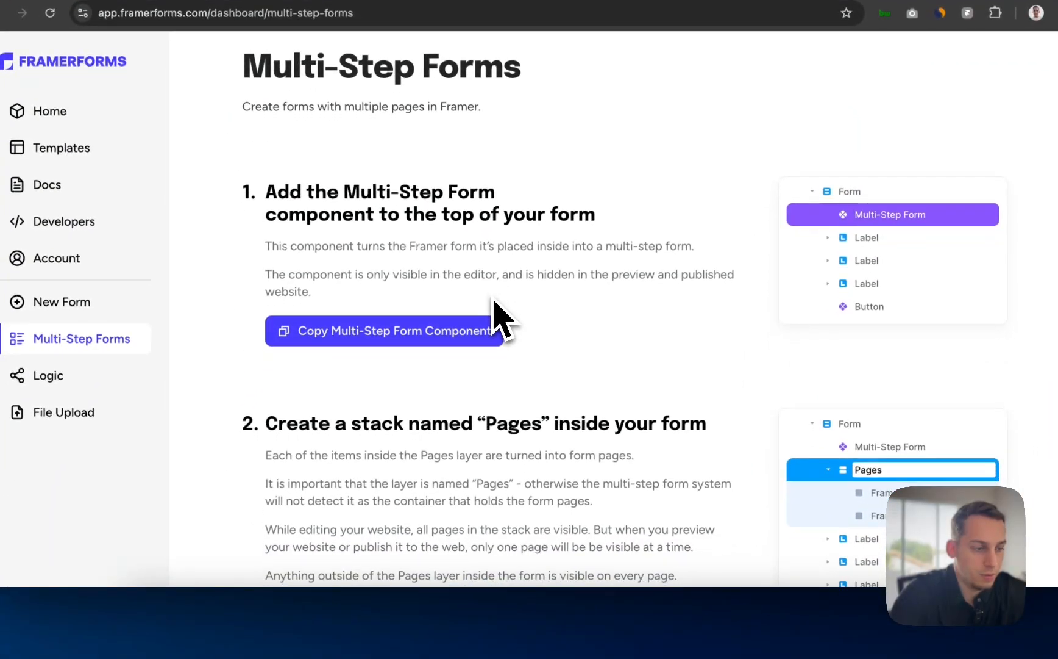
pyautogui.scroll(-4, 499, 314)
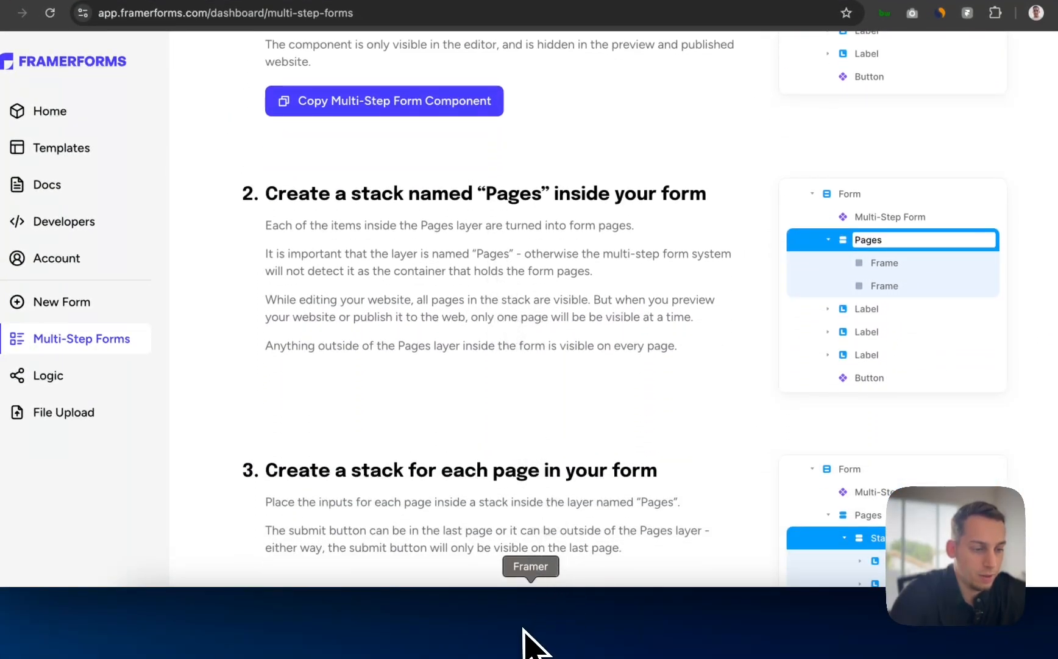
pyautogui.click(530, 629)
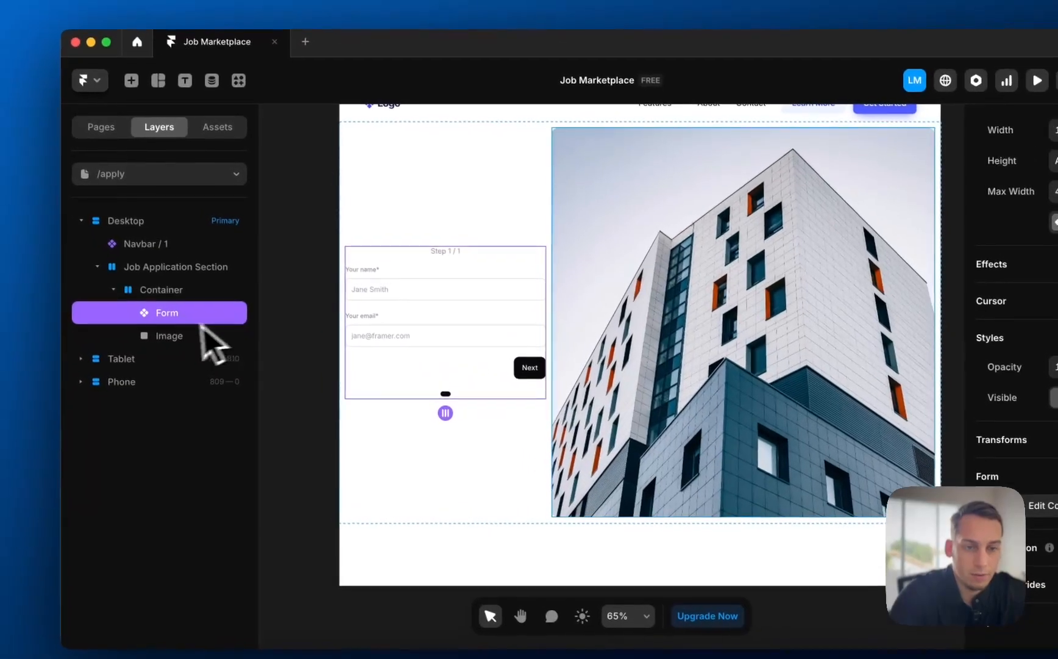
# - Duplicate the Container holding the form and image, then delete the duplicate
pyautogui.click(176, 292)
pyautogui.press('super+d')
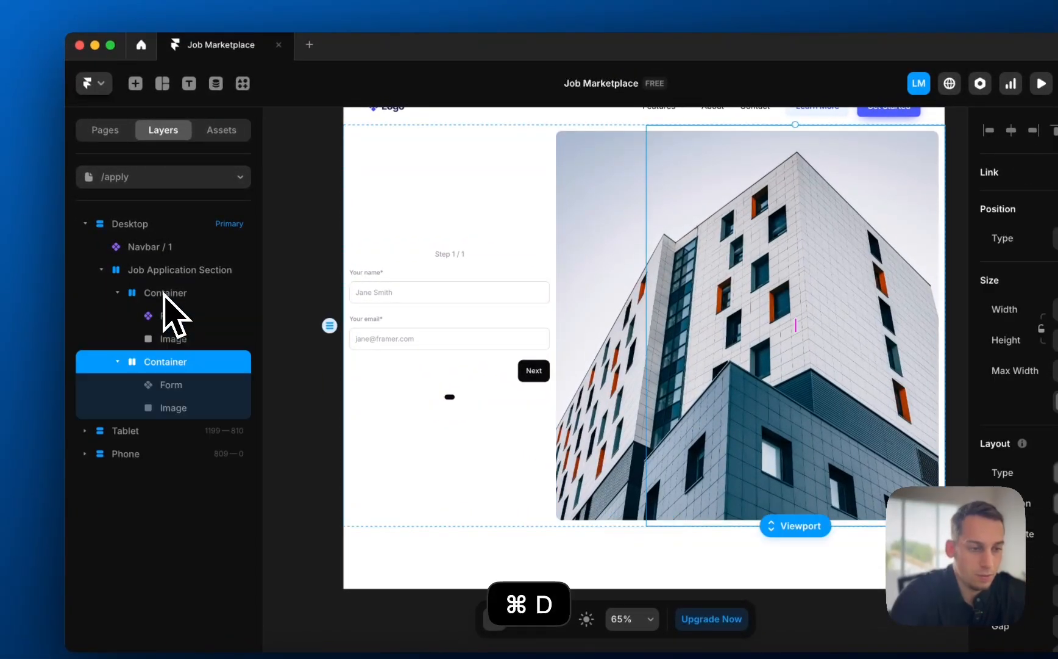
pyautogui.press('BackSpace')
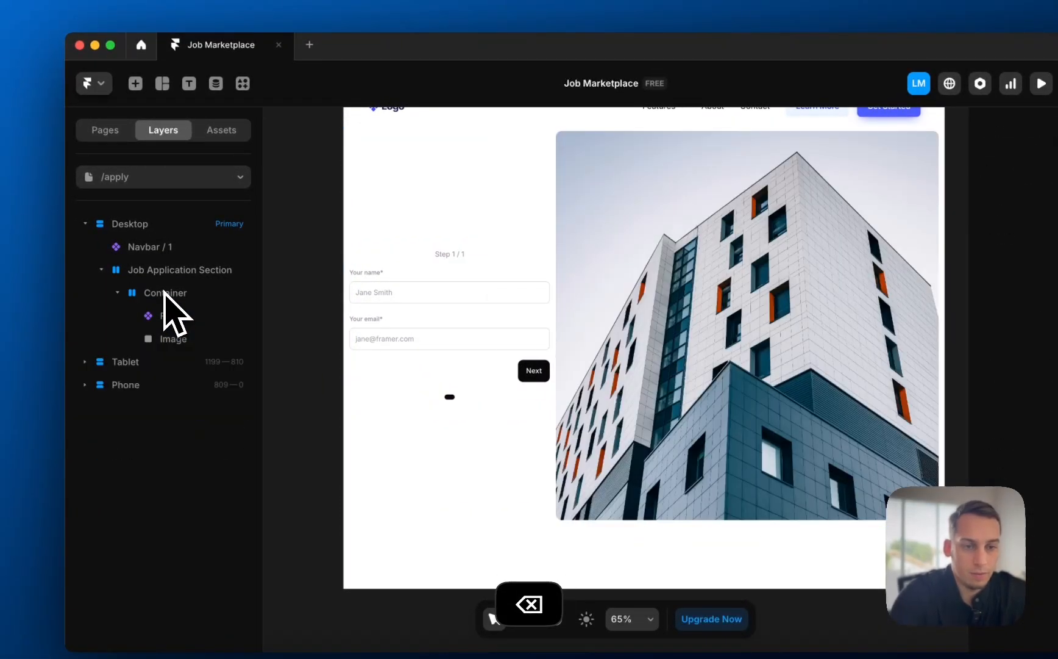
# - Detach the Form from its template component with Unlink & Replace All and inspect its fields
pyautogui.click(175, 316)
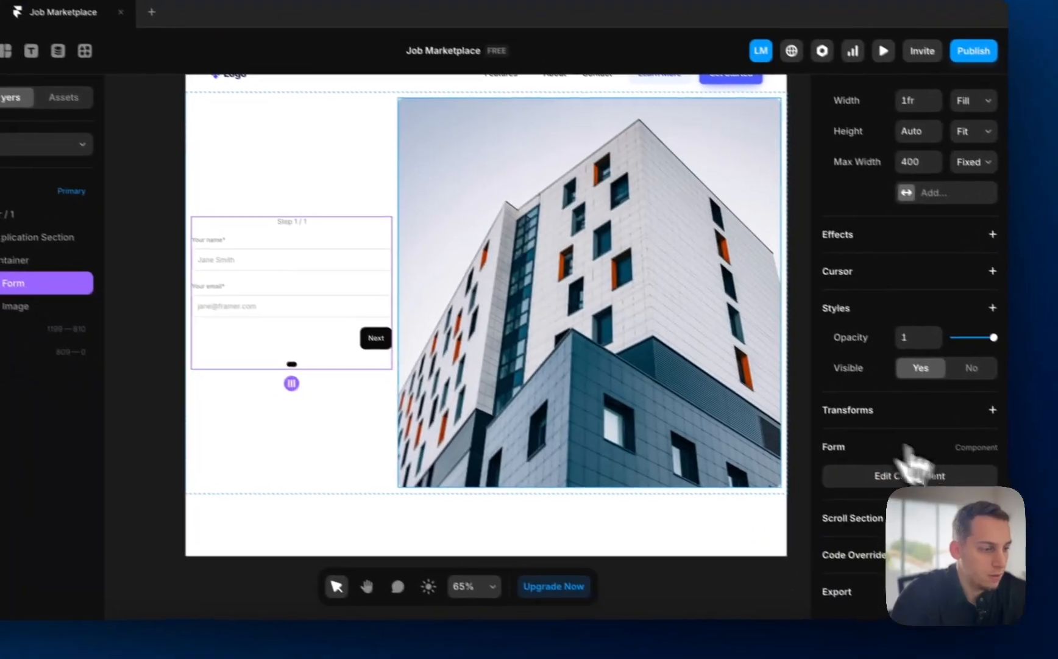
pyautogui.click(1052, 508)
pyautogui.click(497, 360)
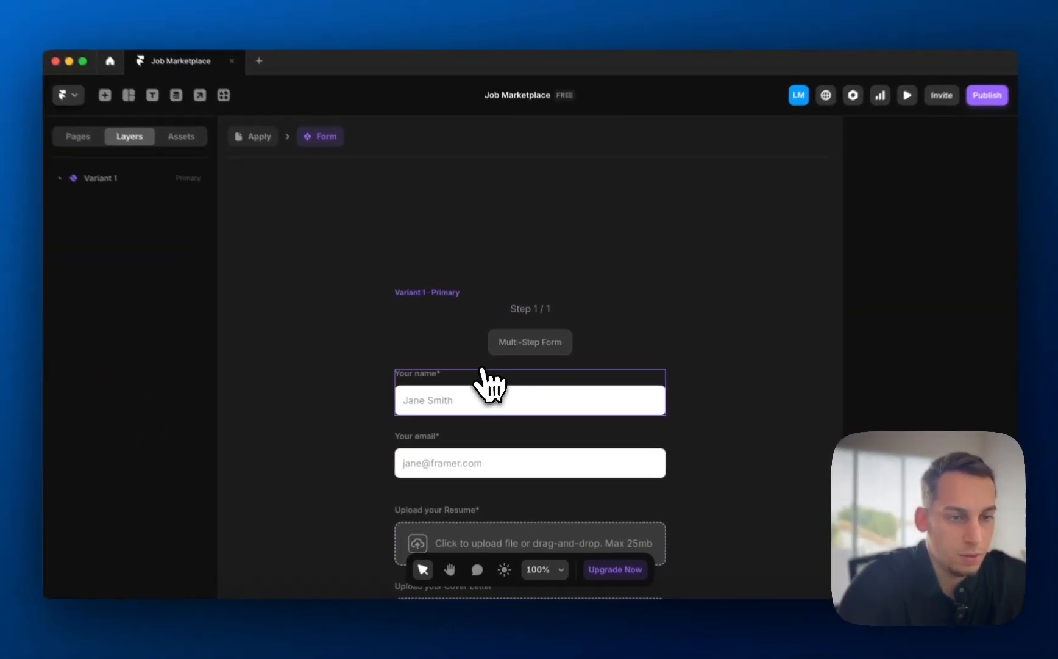
pyautogui.scroll(-3, 311, 263)
pyautogui.scroll(-1, 347, 288)
pyautogui.scroll(-5, 346, 288)
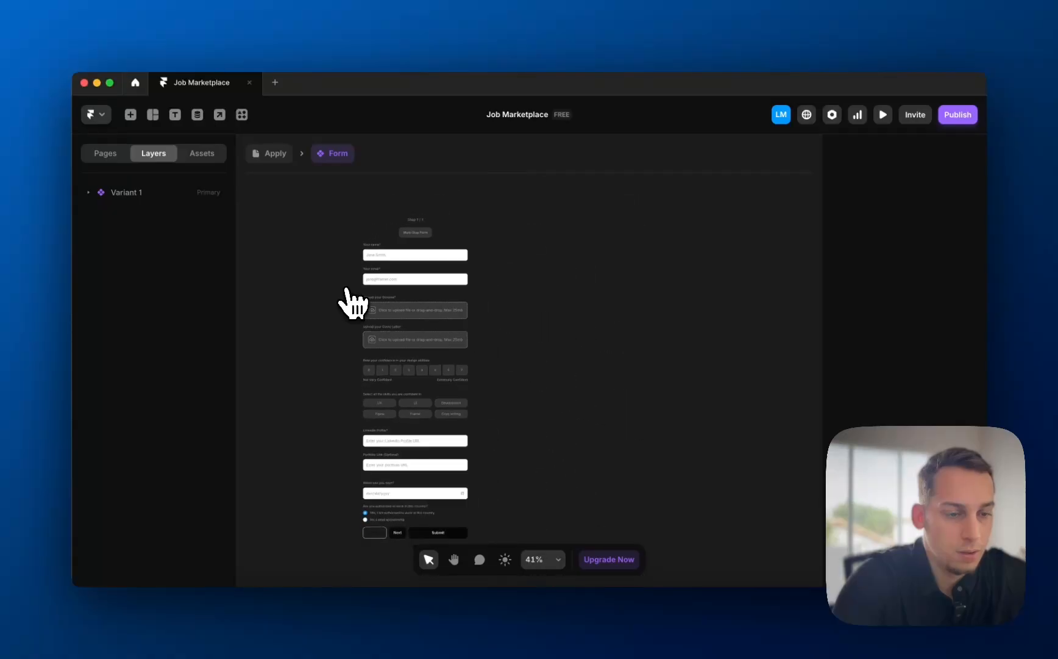
pyautogui.scroll(5, 392, 500)
pyautogui.scroll(-3, 400, 515)
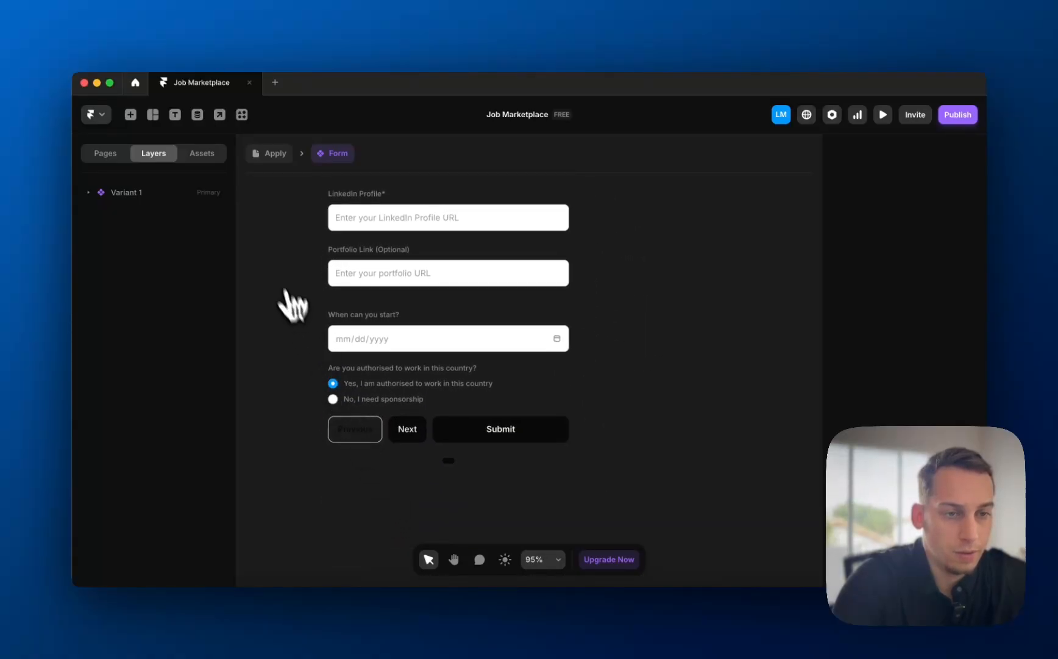
# - Back on /apply, duplicate then delete the form, leaving one, and select the Job Application Section
pyautogui.click(270, 154)
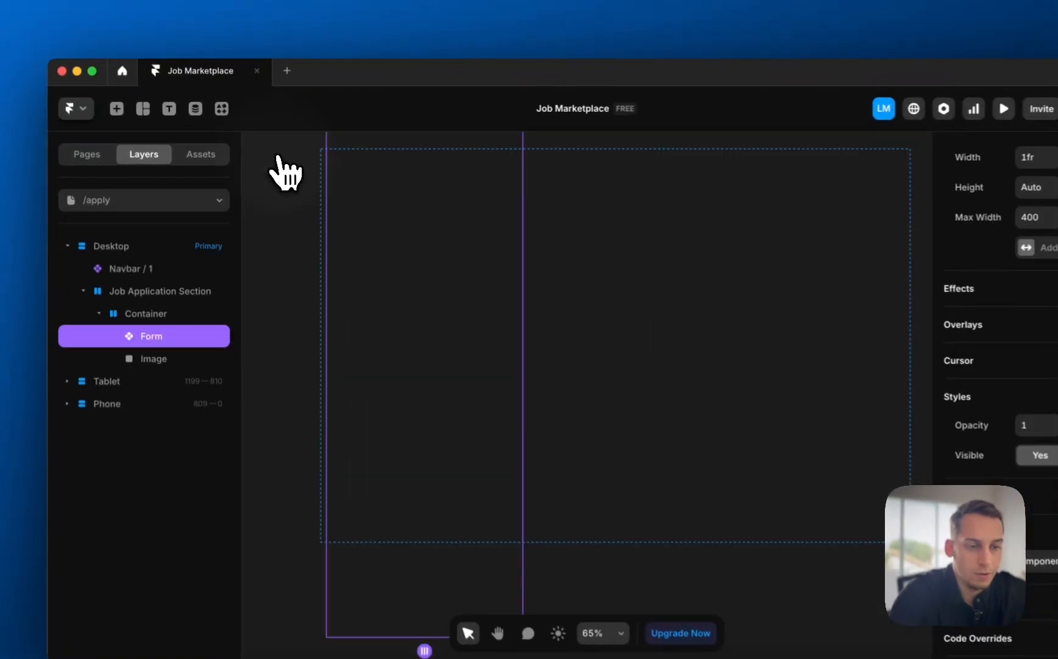
pyautogui.press('super+d')
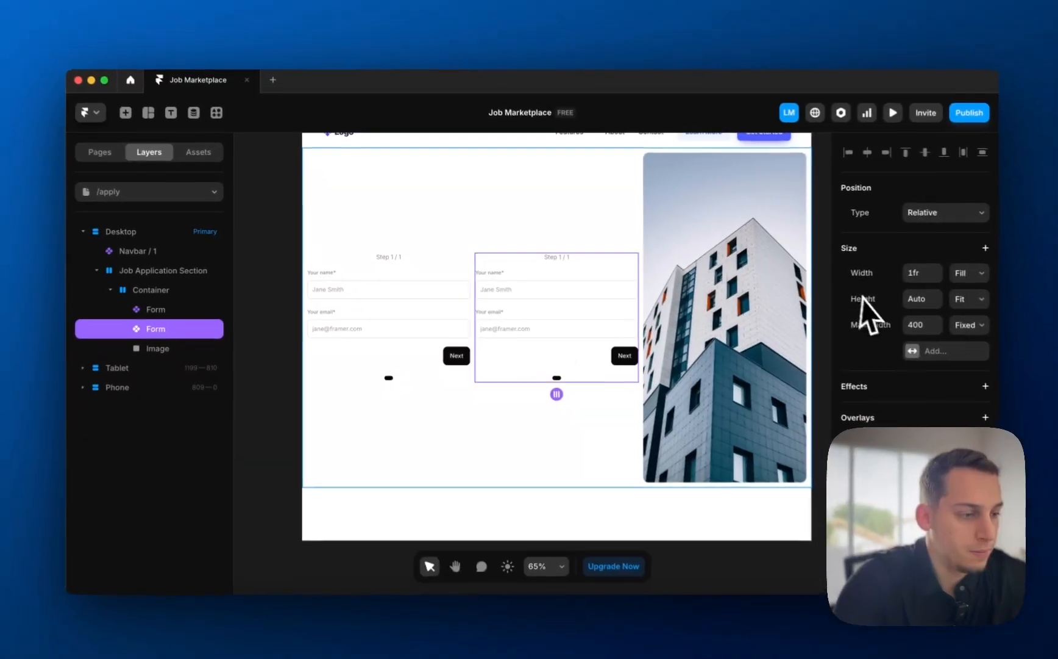
pyautogui.hscroll(5, 693, 437)
pyautogui.scroll(-5, 611, 387)
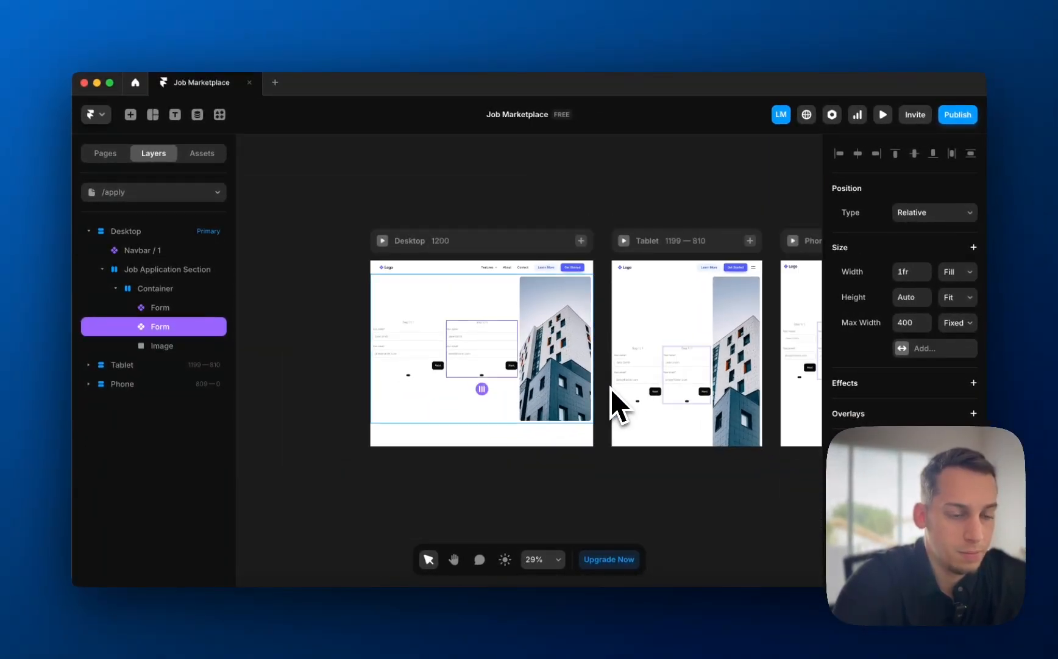
pyautogui.press('BackSpace')
pyautogui.click(411, 335)
pyautogui.scroll(4, 409, 339)
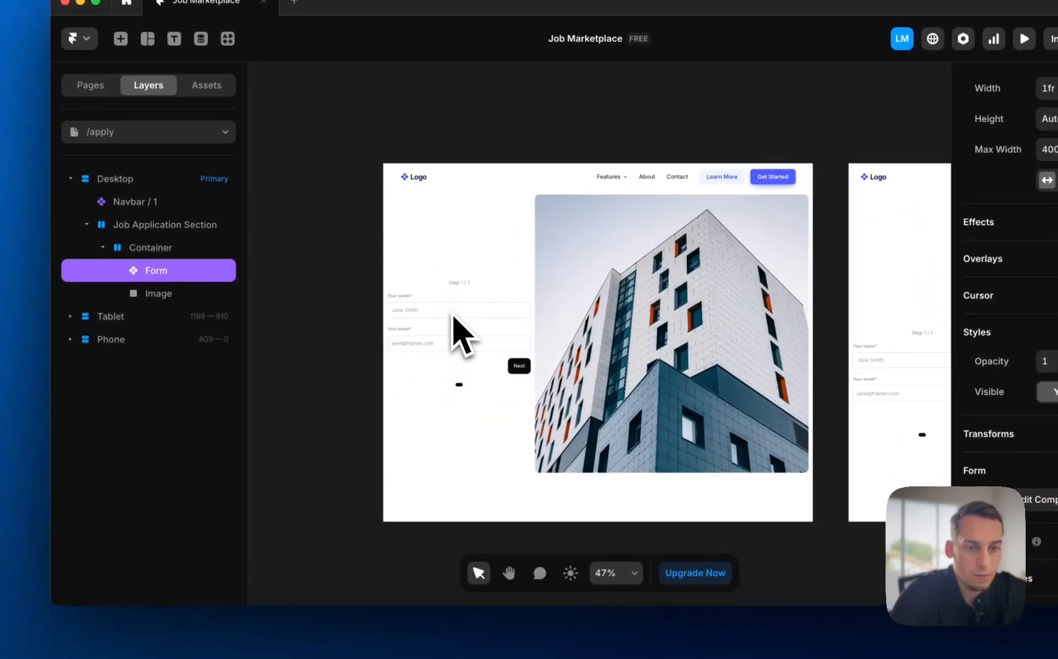
pyautogui.click(178, 267)
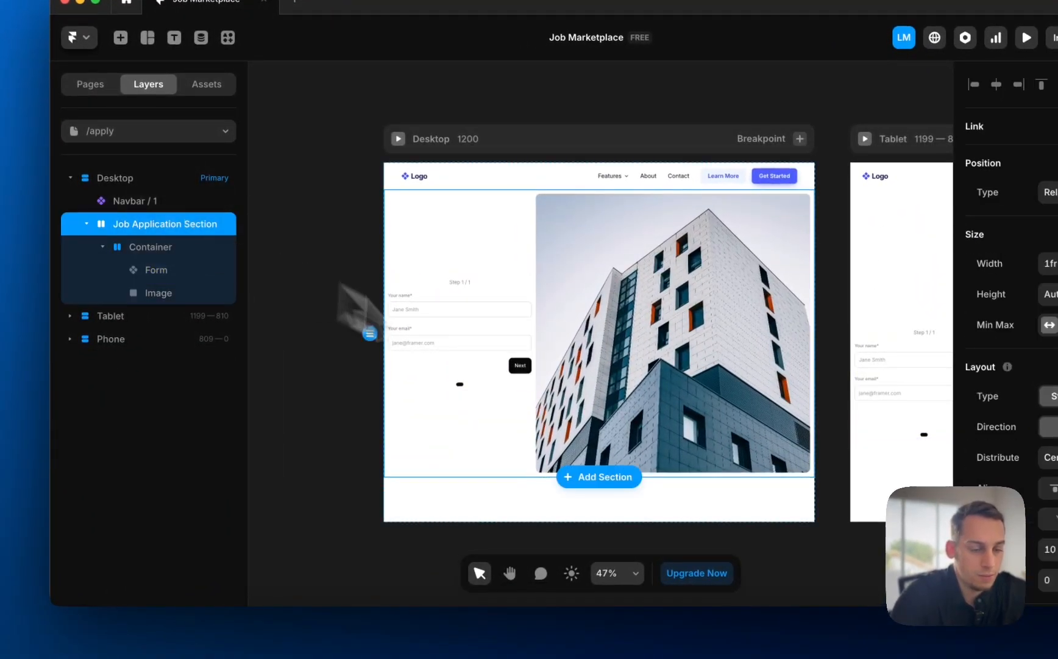
# - Review the guide's steps on the Multi-Step Form component and its Pages stack
pyautogui.click(279, 634)
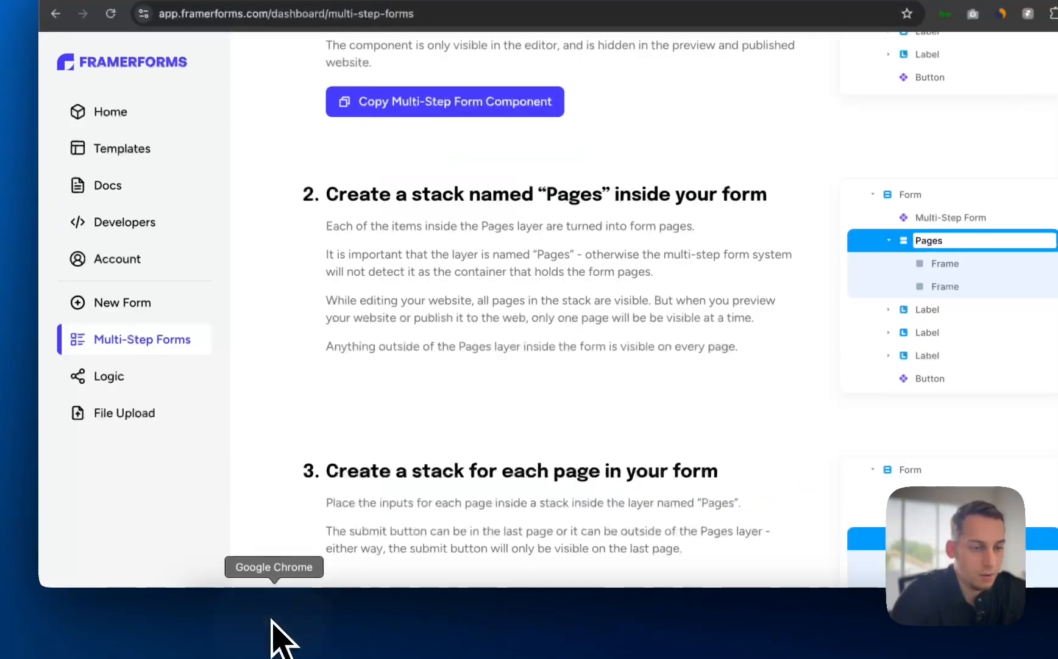
pyautogui.scroll(-1, 558, 369)
pyautogui.scroll(7, 559, 372)
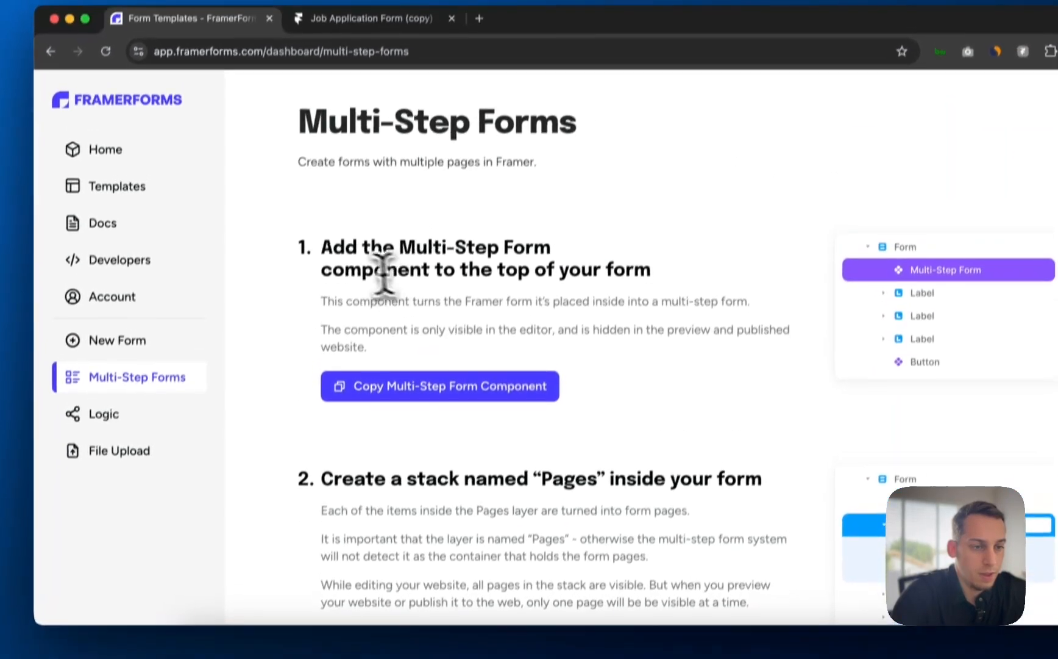
pyautogui.moveTo(381, 247); pyautogui.dragTo(543, 247)
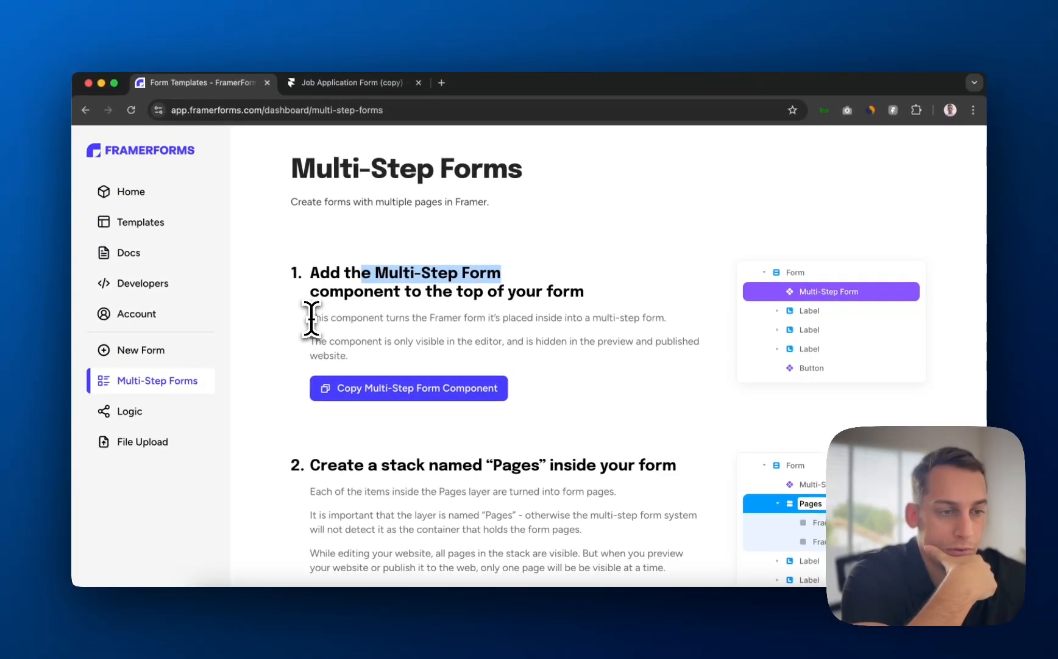
pyautogui.click(311, 317)
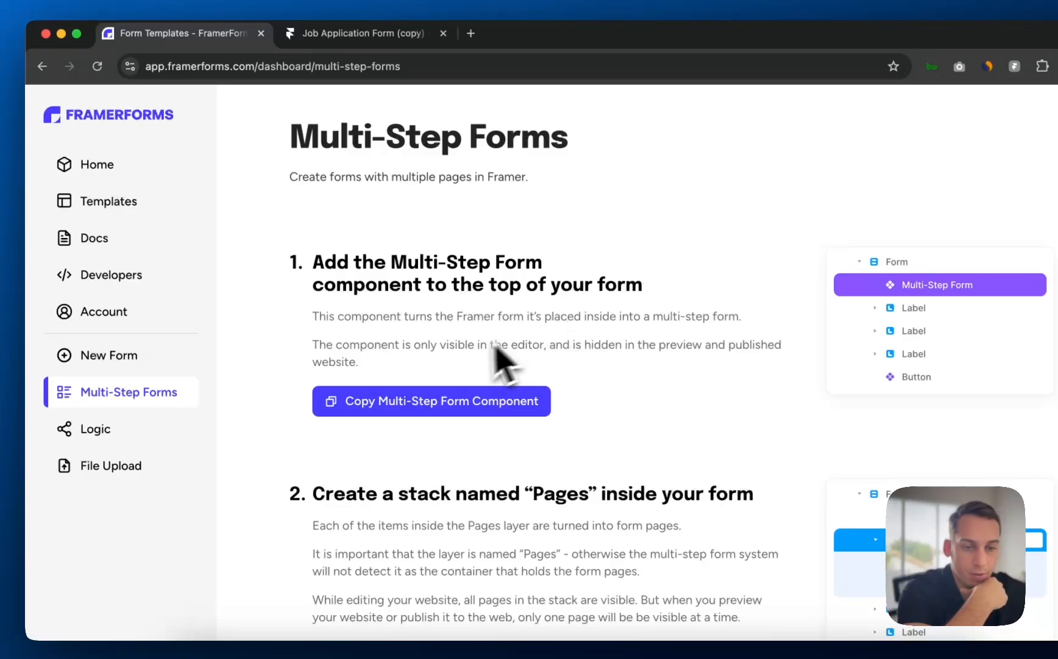
pyautogui.scroll(-1, 458, 355)
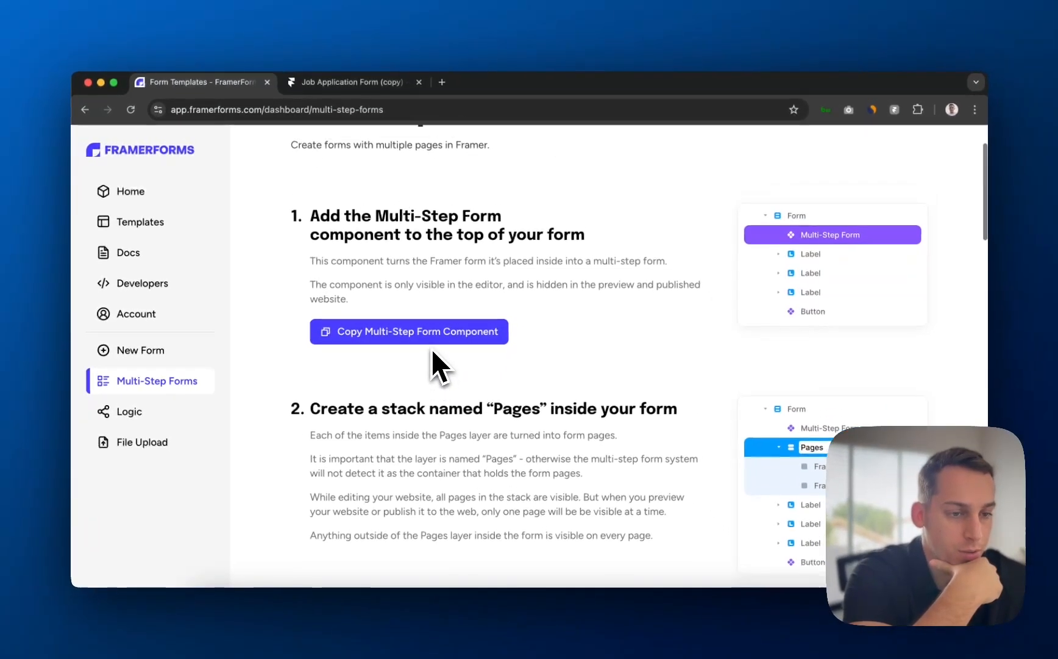
pyautogui.scroll(1, 429, 355)
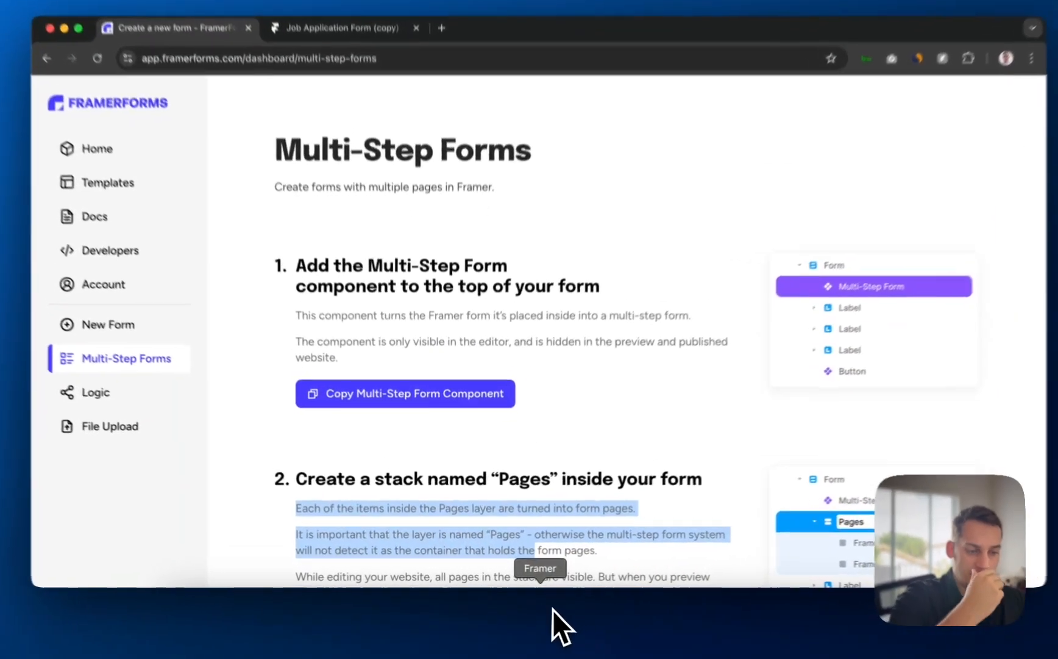
pyautogui.click(545, 607)
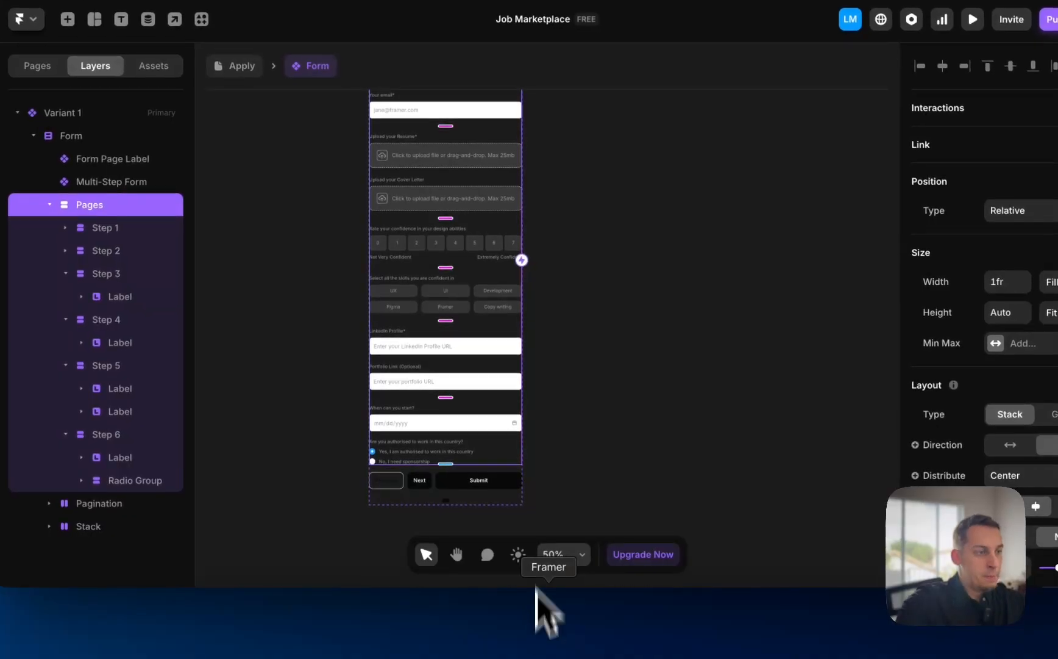
# - Open the Form component, inspect Step 1's Your name field, and collapse the Step 1 layers
pyautogui.scroll(4, 399, 271)
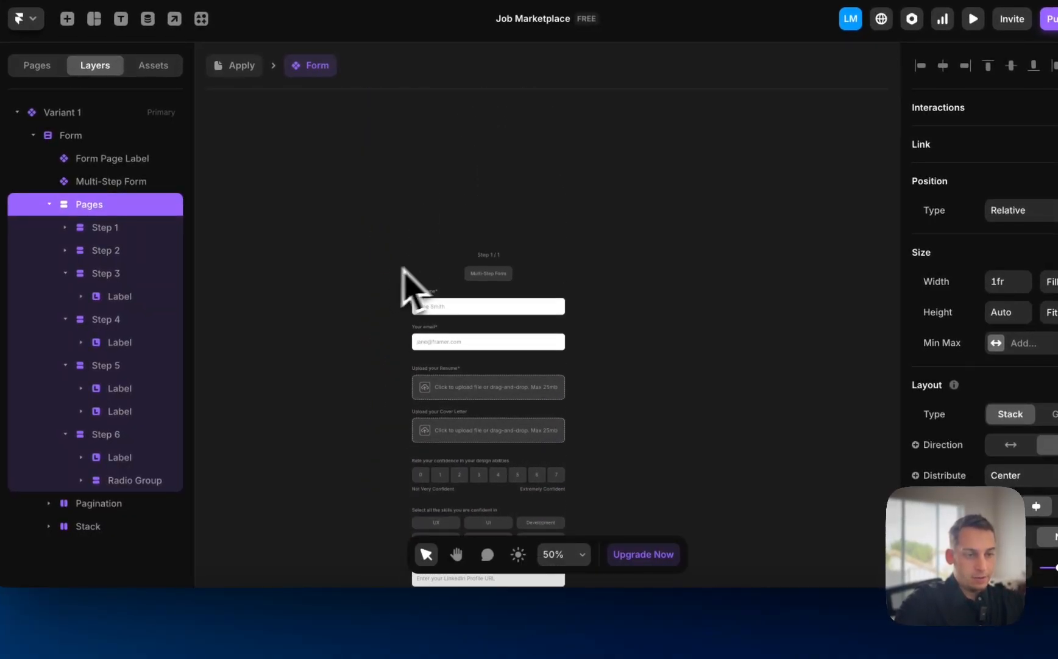
pyautogui.scroll(5, 461, 251)
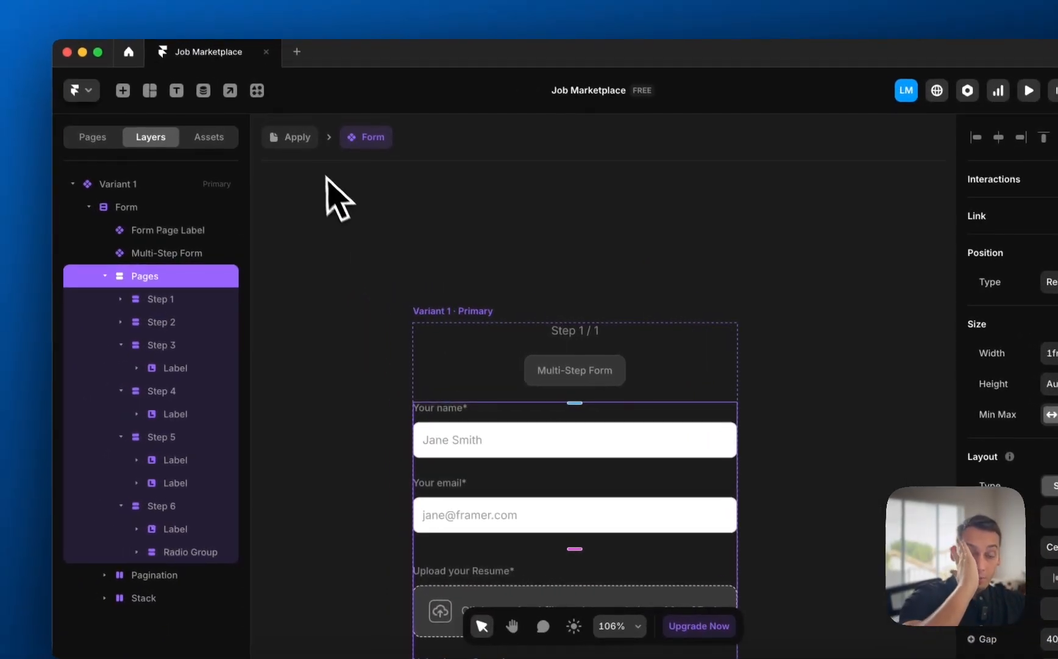
pyautogui.click(299, 138)
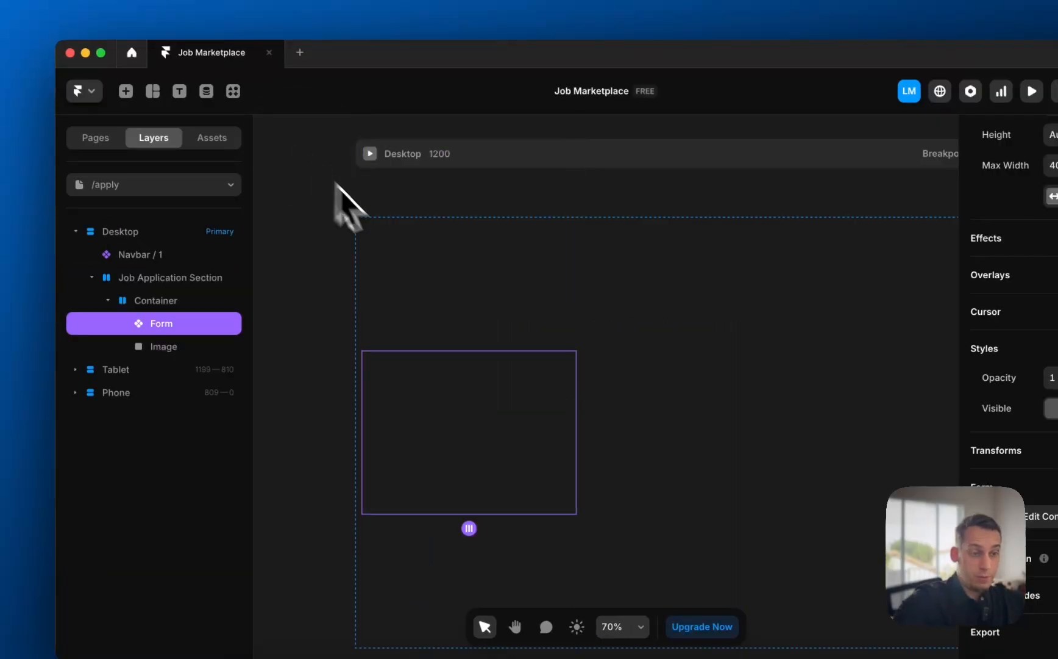
pyautogui.doubleClick(416, 435)
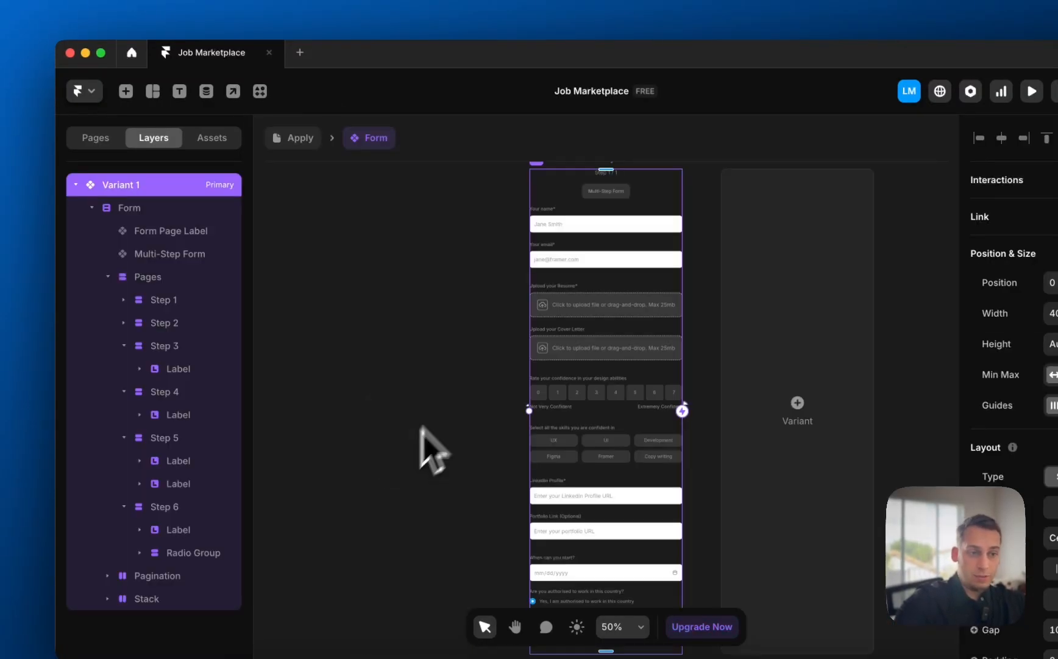
pyautogui.scroll(5, 581, 235)
pyautogui.scroll(2, 573, 274)
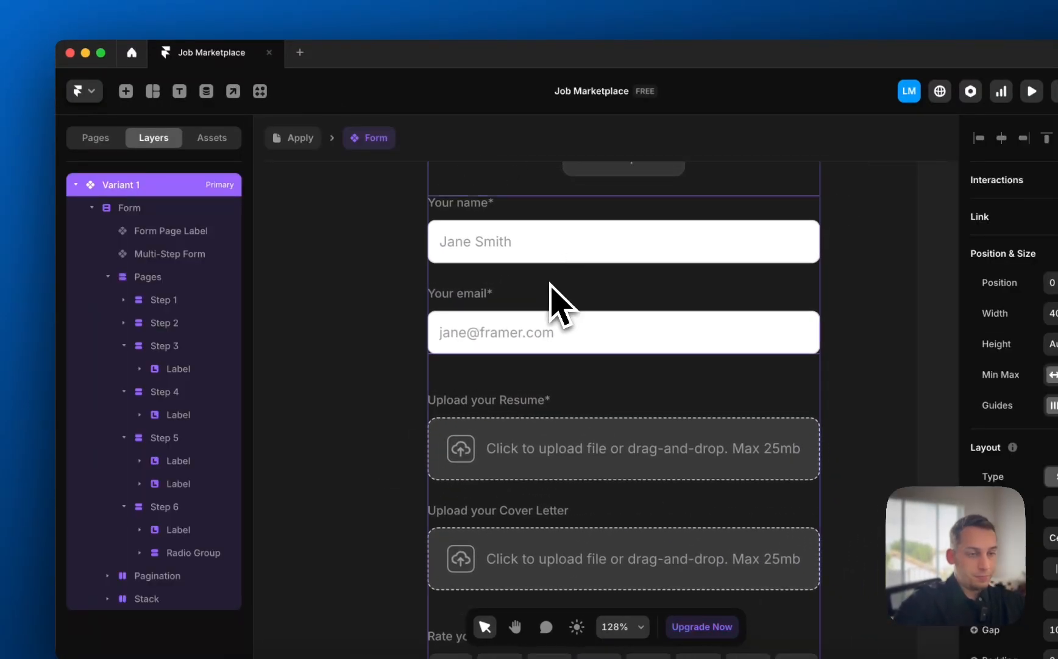
pyautogui.click(539, 258)
pyautogui.scroll(3, 539, 259)
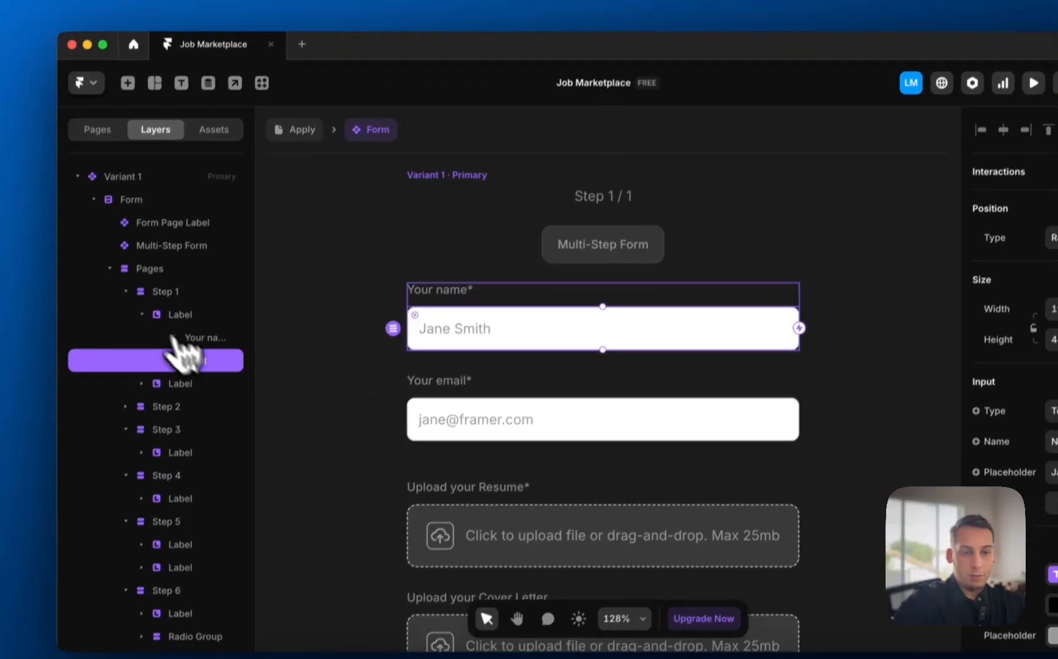
pyautogui.click(139, 322)
pyautogui.click(133, 259)
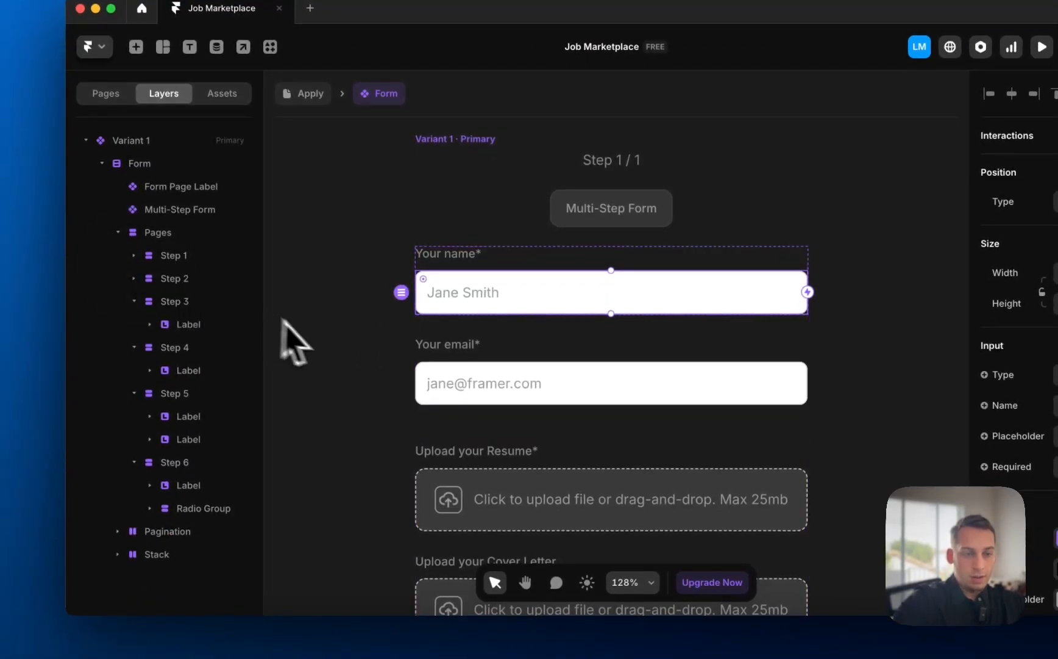
pyautogui.scroll(-4, 371, 339)
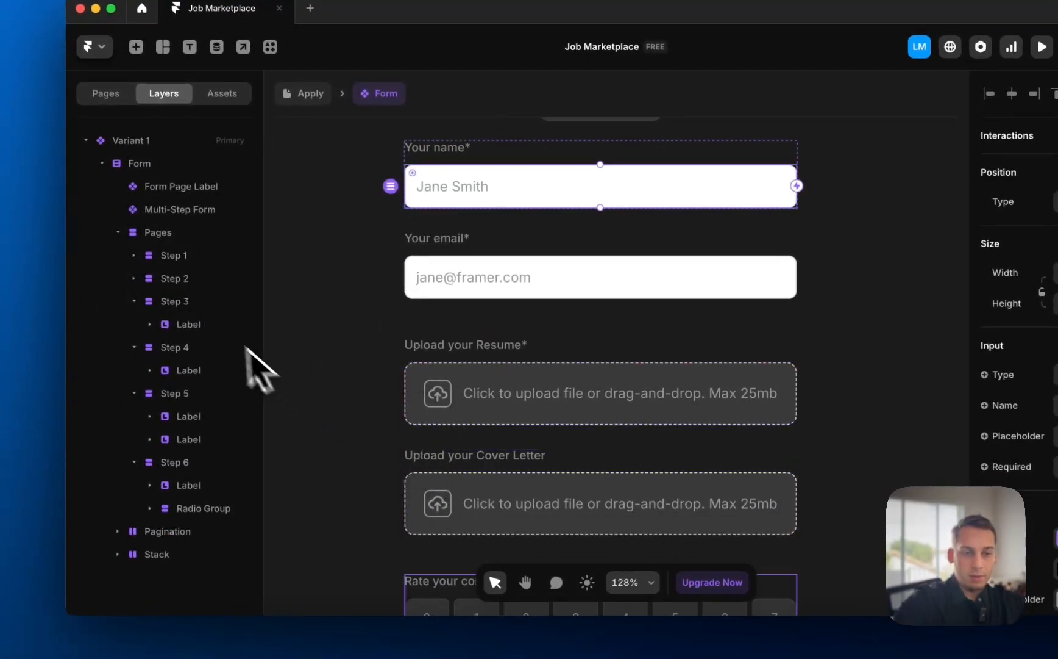
# - Inspect Step 3, the Pages stack and Step 4's skills group, then exit back to /apply
pyautogui.click(201, 305)
pyautogui.scroll(-8, 406, 443)
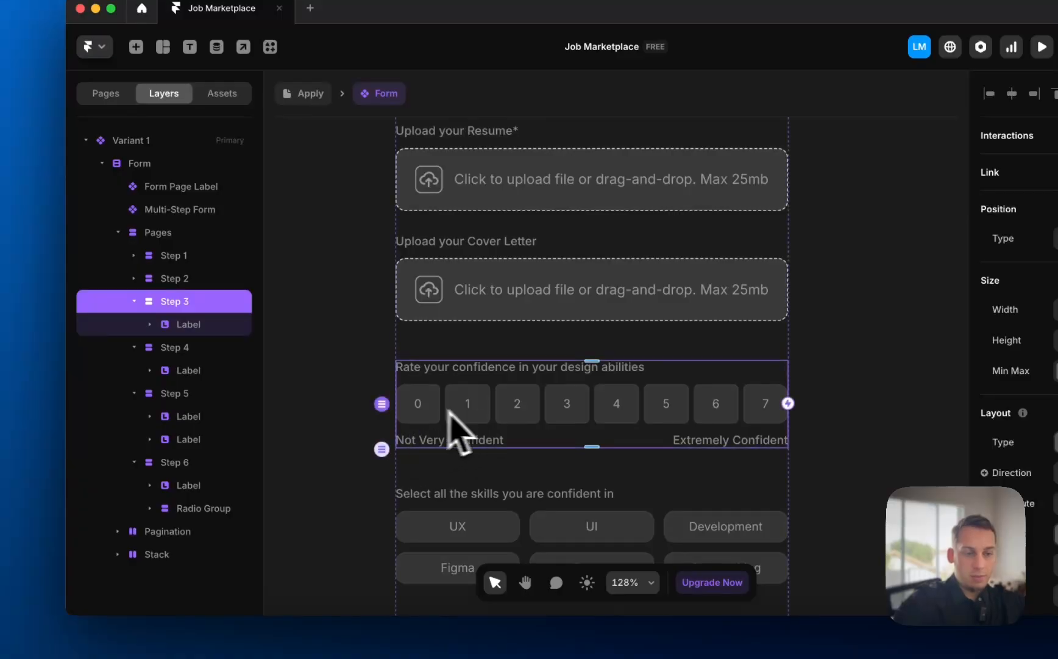
pyautogui.scroll(-4, 426, 412)
pyautogui.click(444, 458)
pyautogui.doubleClick(617, 472)
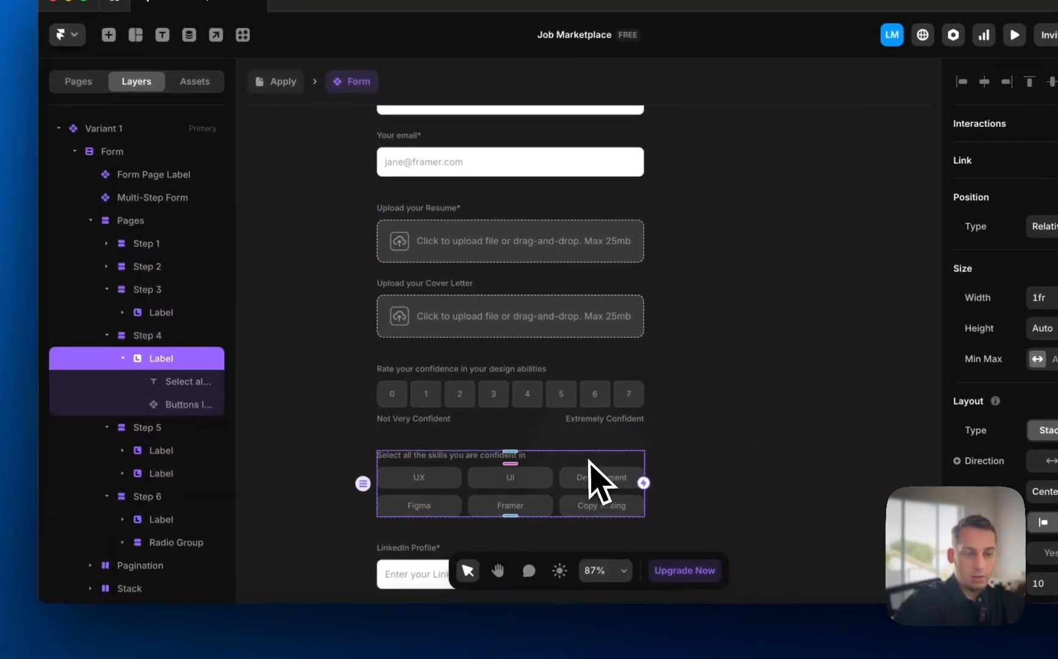
pyautogui.scroll(-3, 567, 483)
pyautogui.click(123, 358)
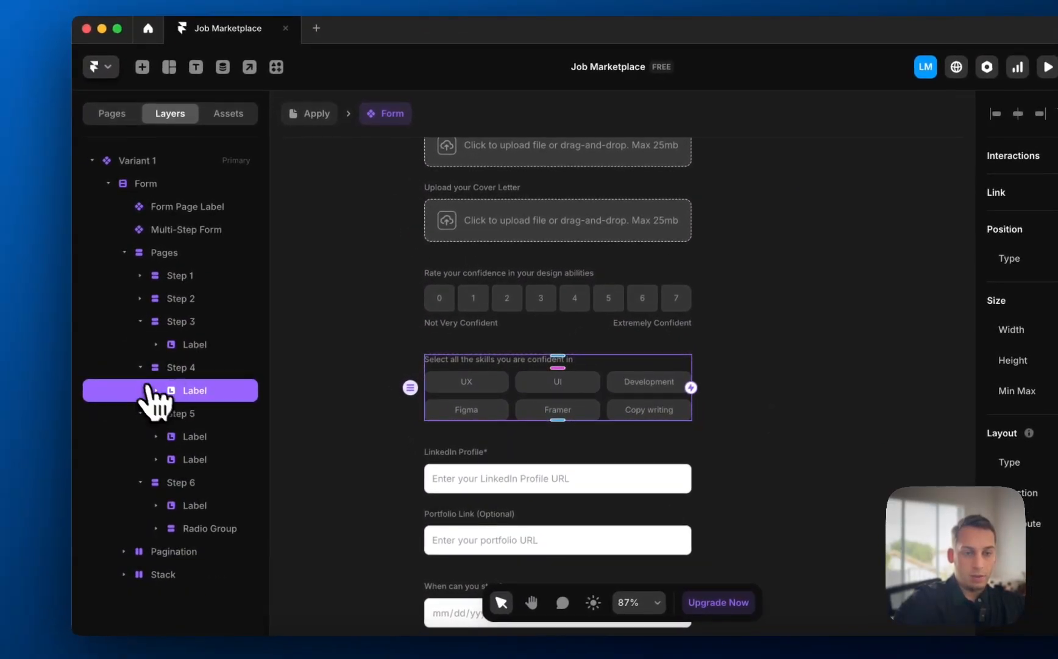
pyautogui.click(140, 368)
pyautogui.scroll(2, 570, 302)
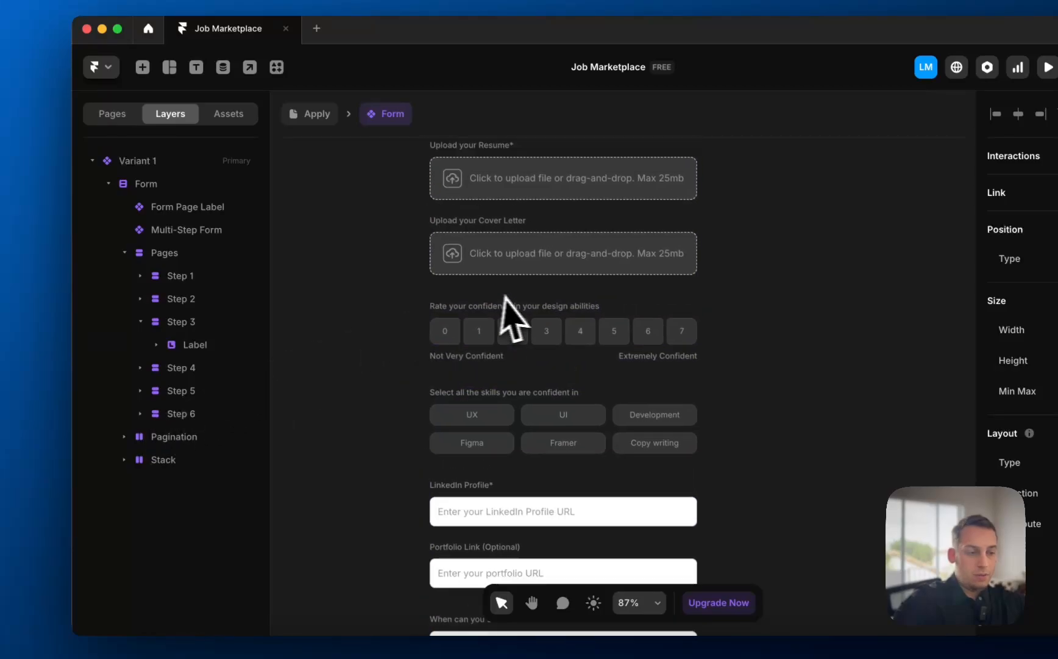
pyautogui.scroll(-4, 524, 319)
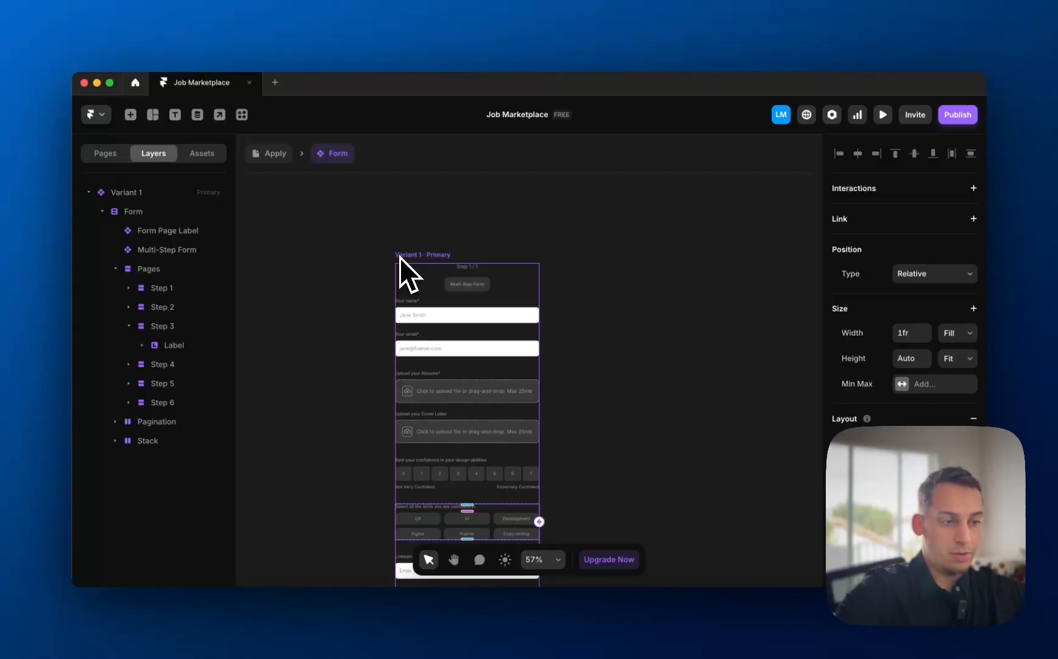
pyautogui.press('Escape')
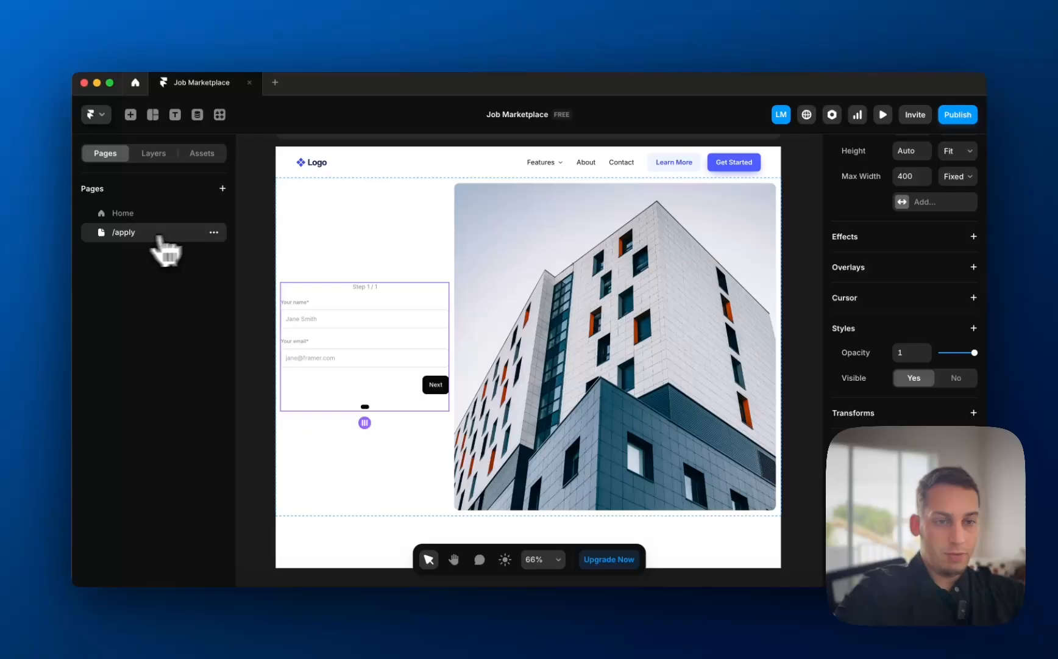
pyautogui.click(214, 232)
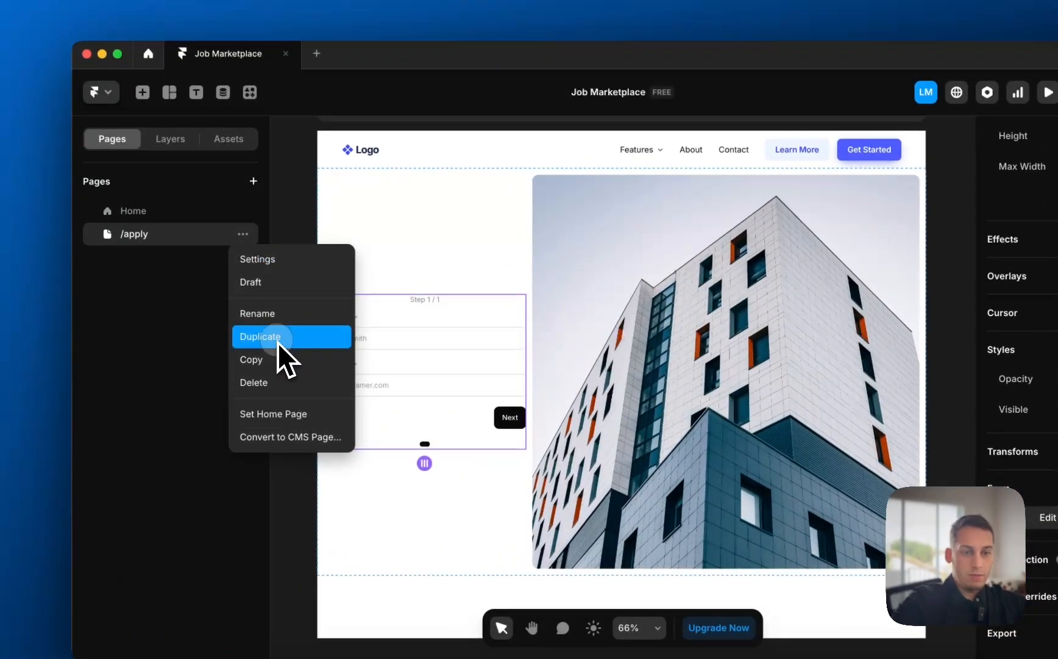
# - Duplicate the /apply page and rename the copy from /apply-2 to /proposals
pyautogui.click(278, 342)
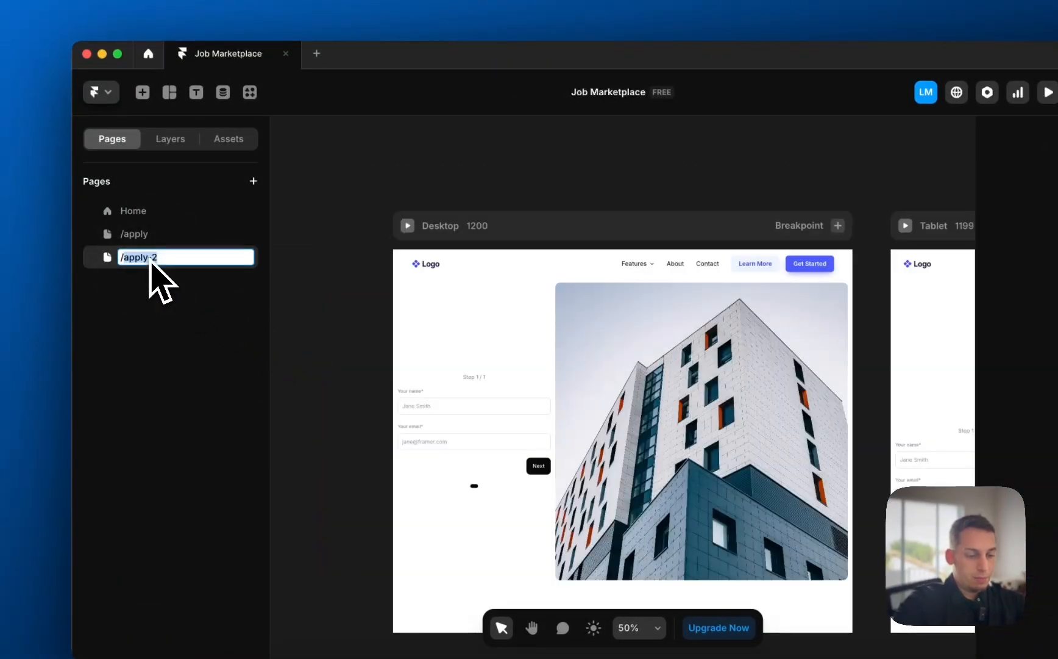
pyautogui.write('als')
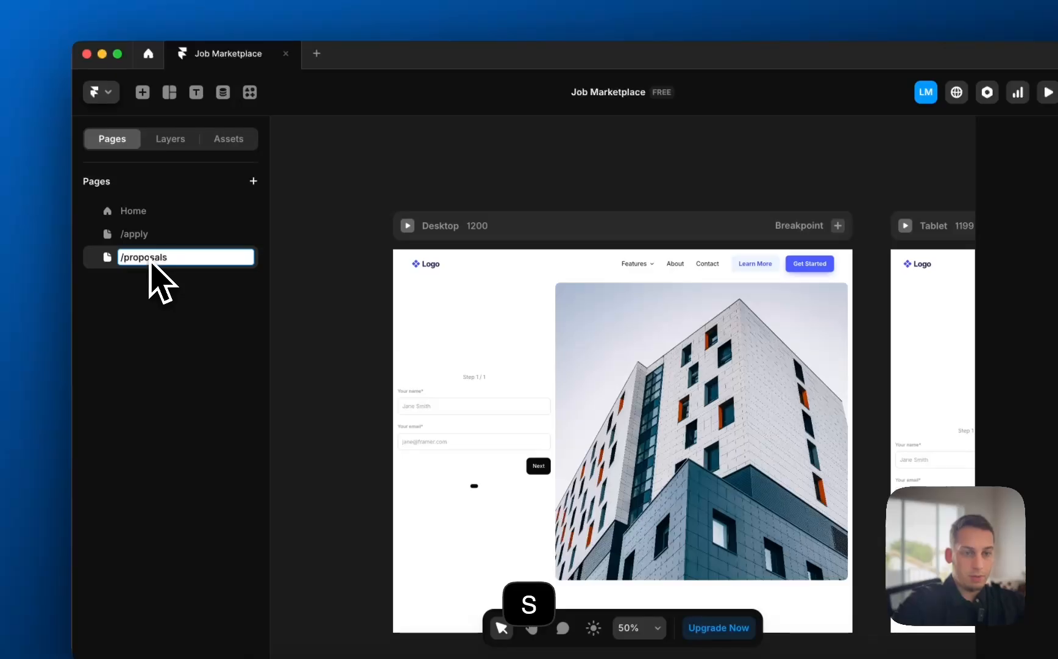
pyautogui.press('Return')
pyautogui.click(148, 237)
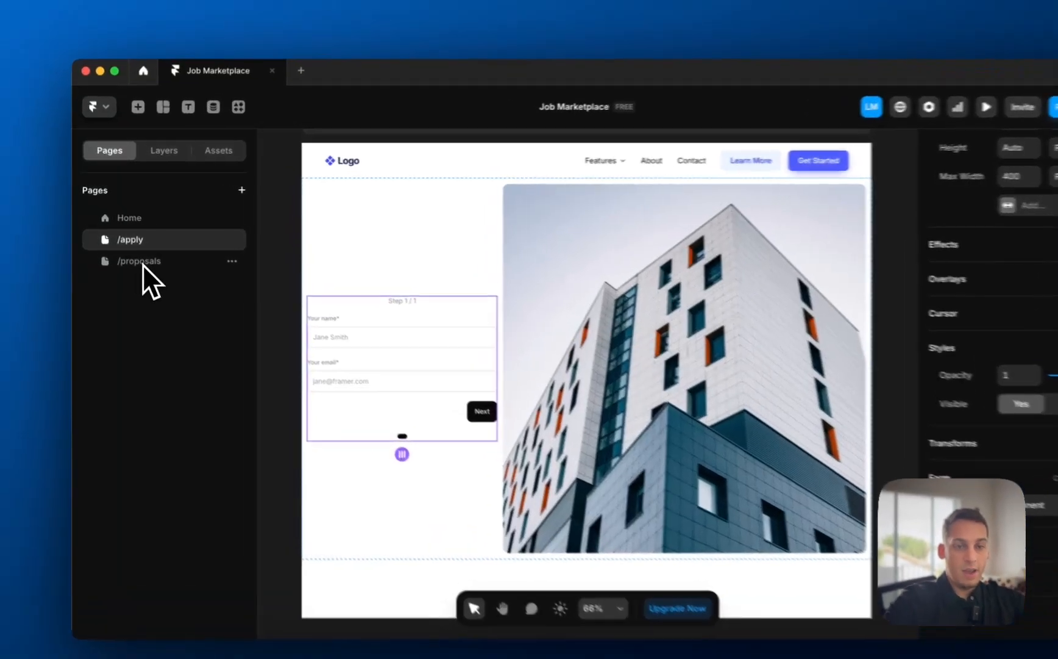
pyautogui.click(135, 252)
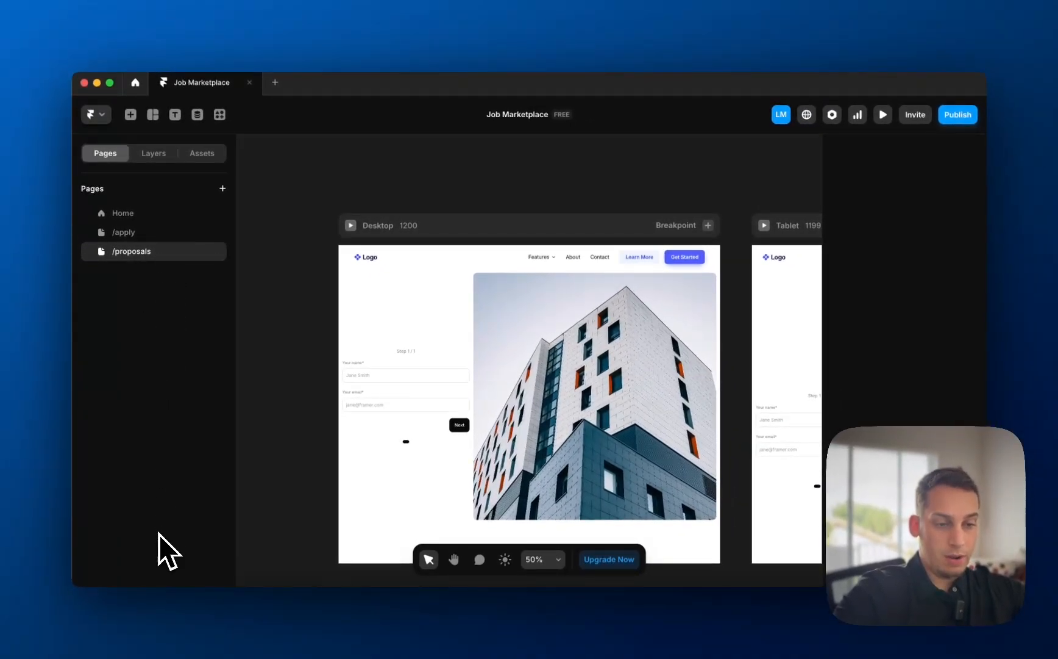
# - Duplicate the Form component in Assets to create Form 2
pyautogui.click(124, 232)
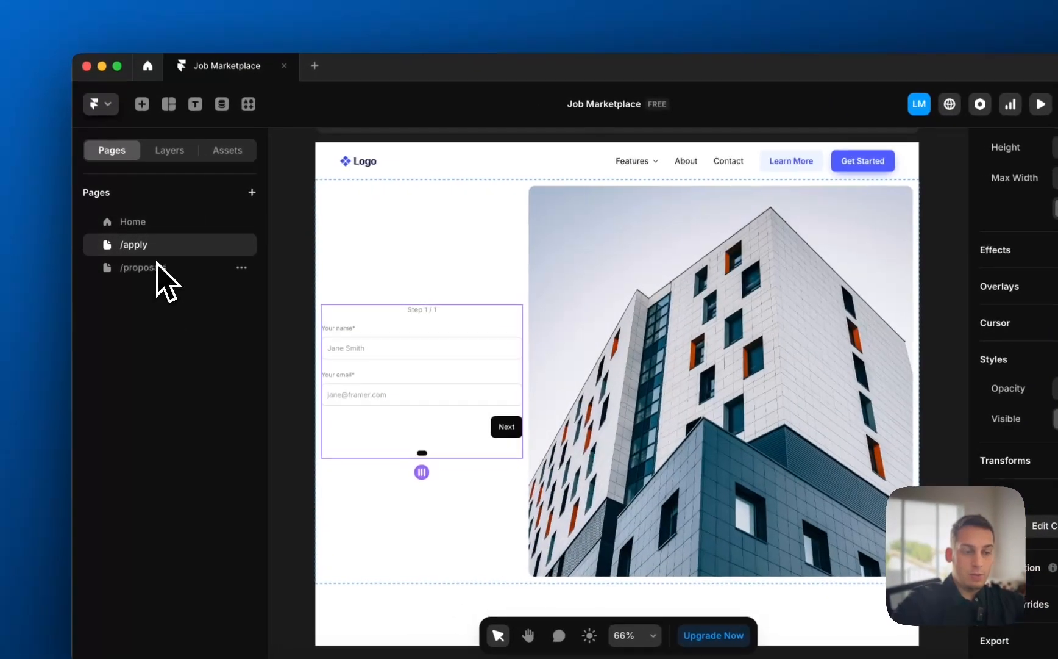
pyautogui.click(158, 267)
pyautogui.click(164, 244)
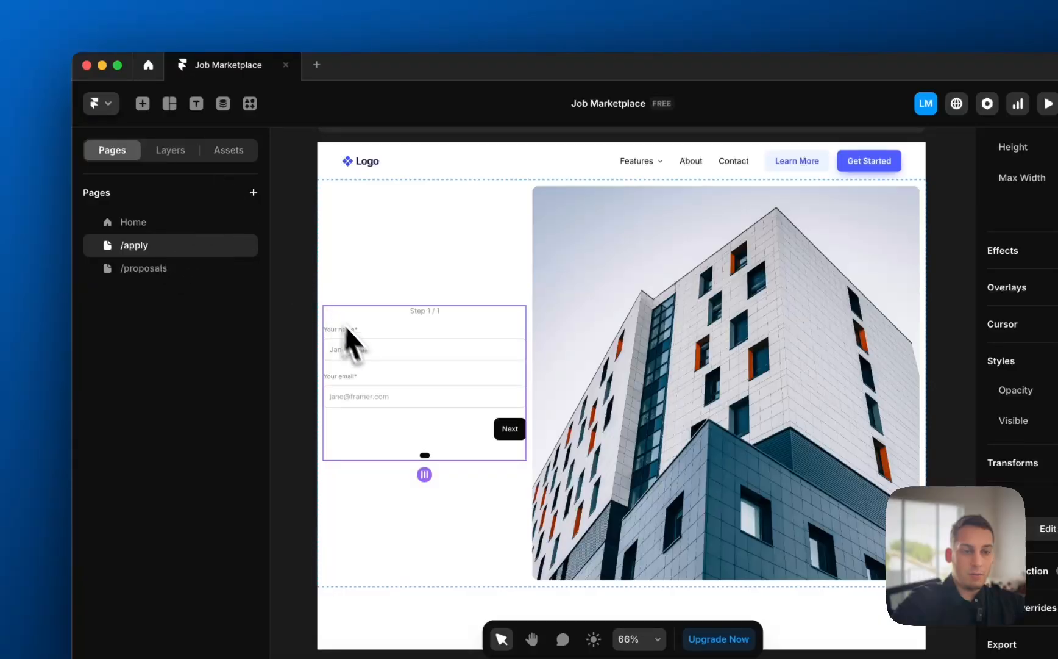
pyautogui.click(163, 152)
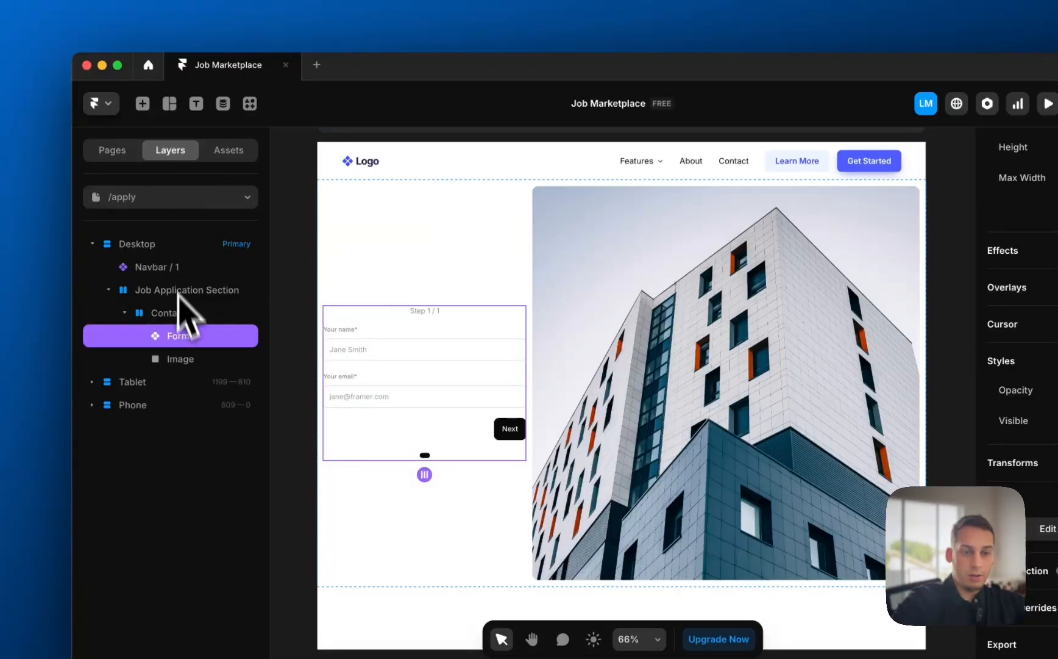
pyautogui.click(226, 153)
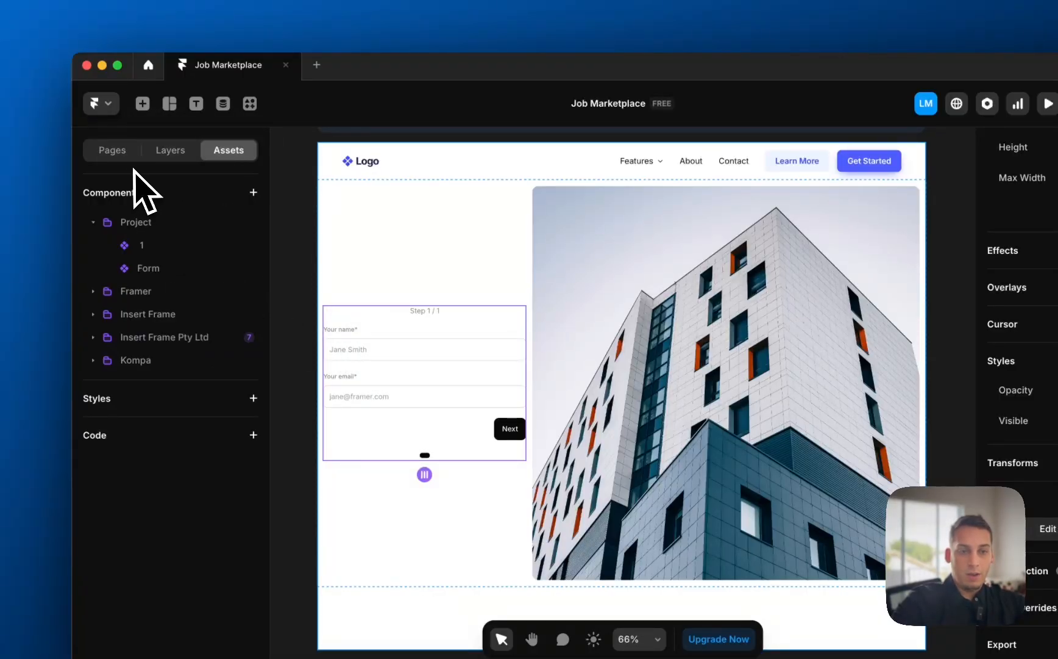
pyautogui.click(182, 151)
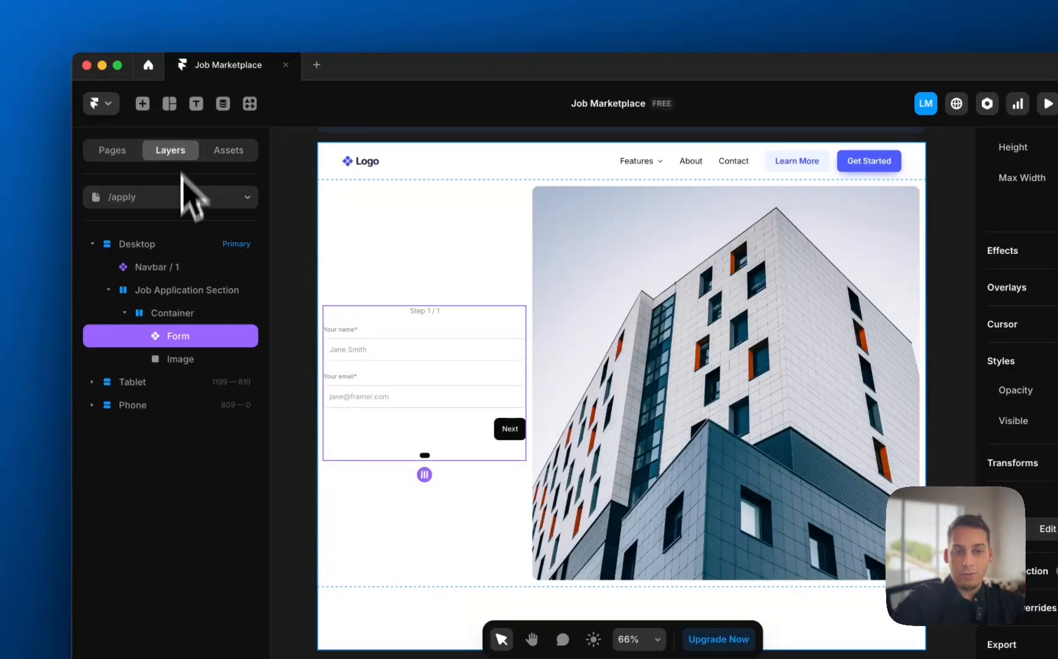
pyautogui.click(227, 152)
pyautogui.click(238, 274)
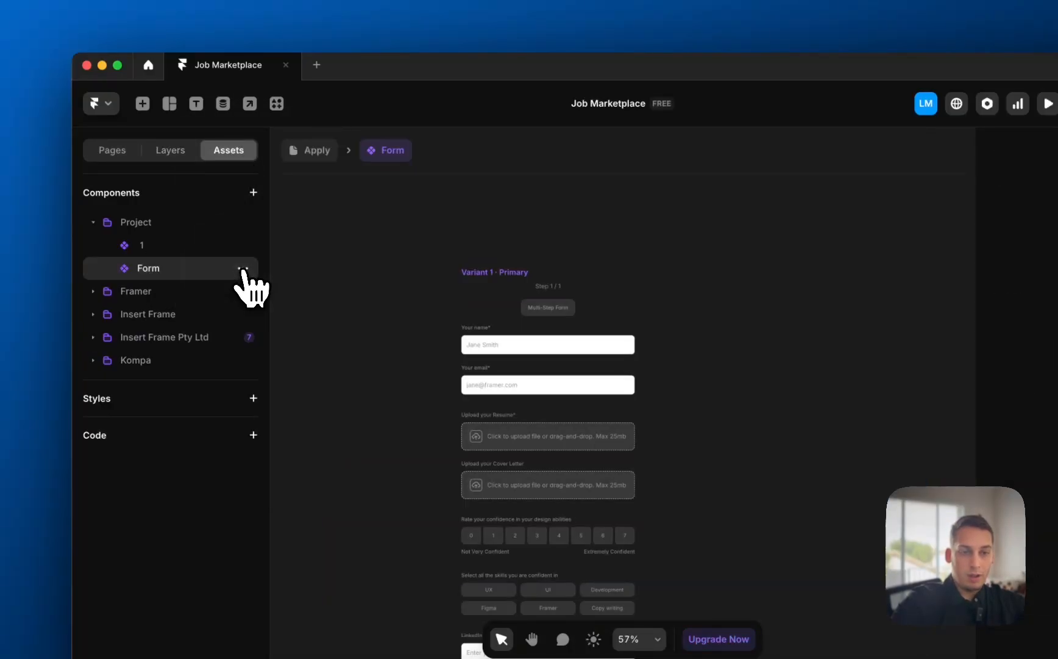
pyautogui.click(244, 269)
pyautogui.click(268, 385)
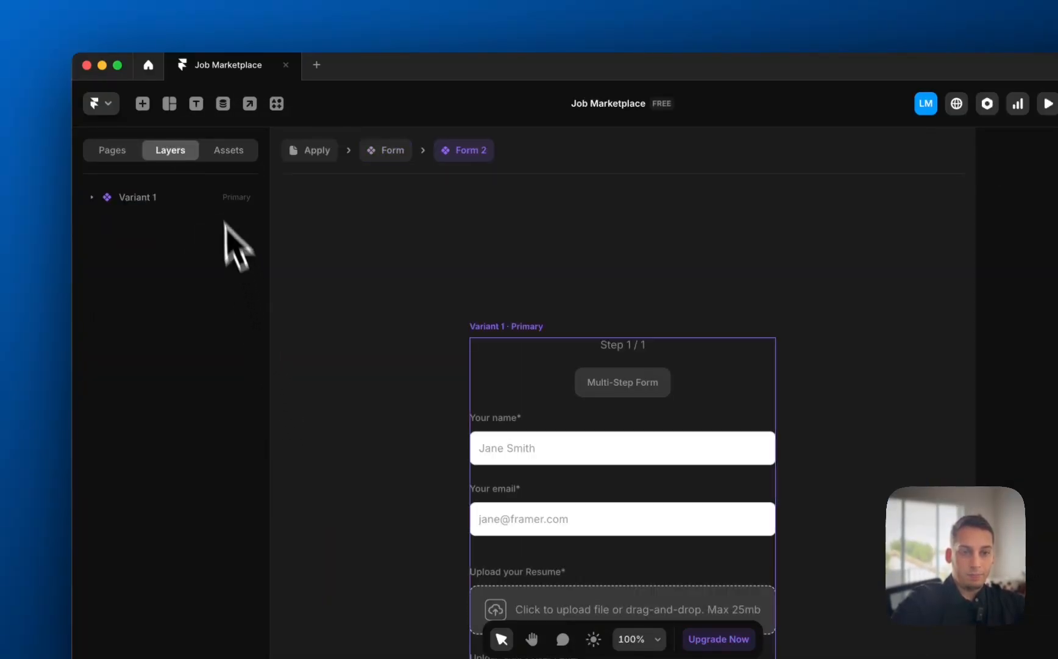
# - Rename the original Form component to 'Applicant Form'
pyautogui.click(230, 151)
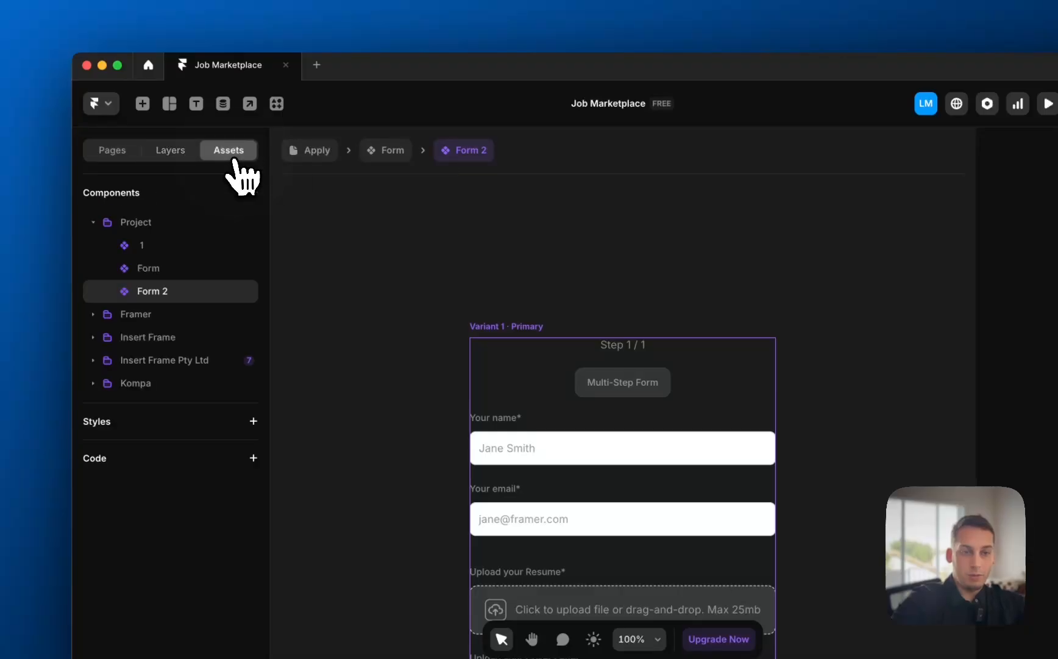
pyautogui.click(201, 269)
pyautogui.click(244, 268)
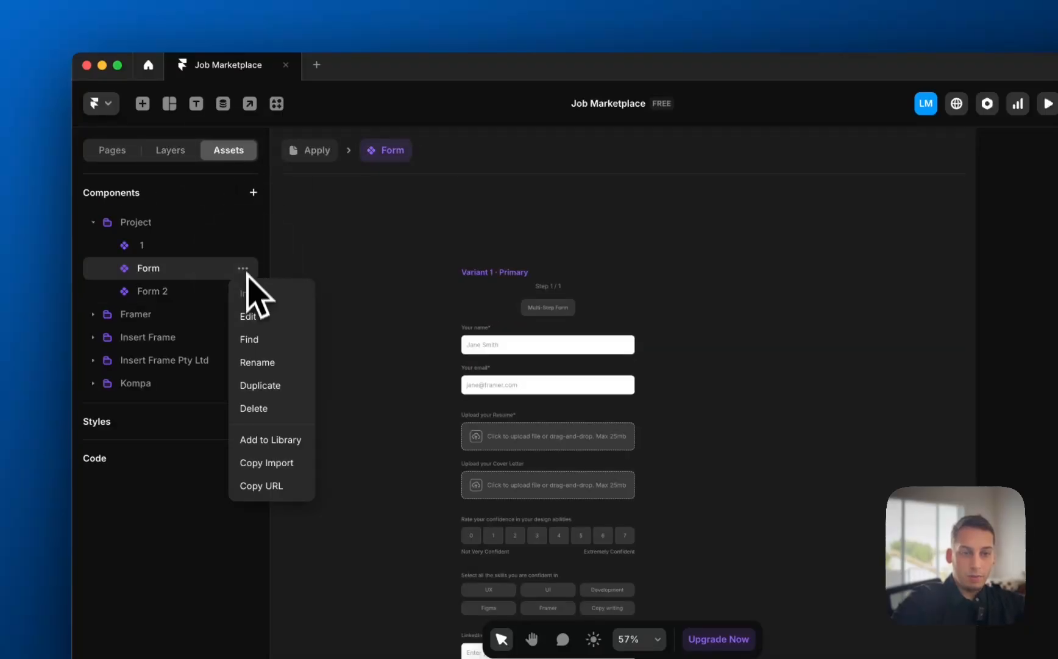
pyautogui.click(263, 363)
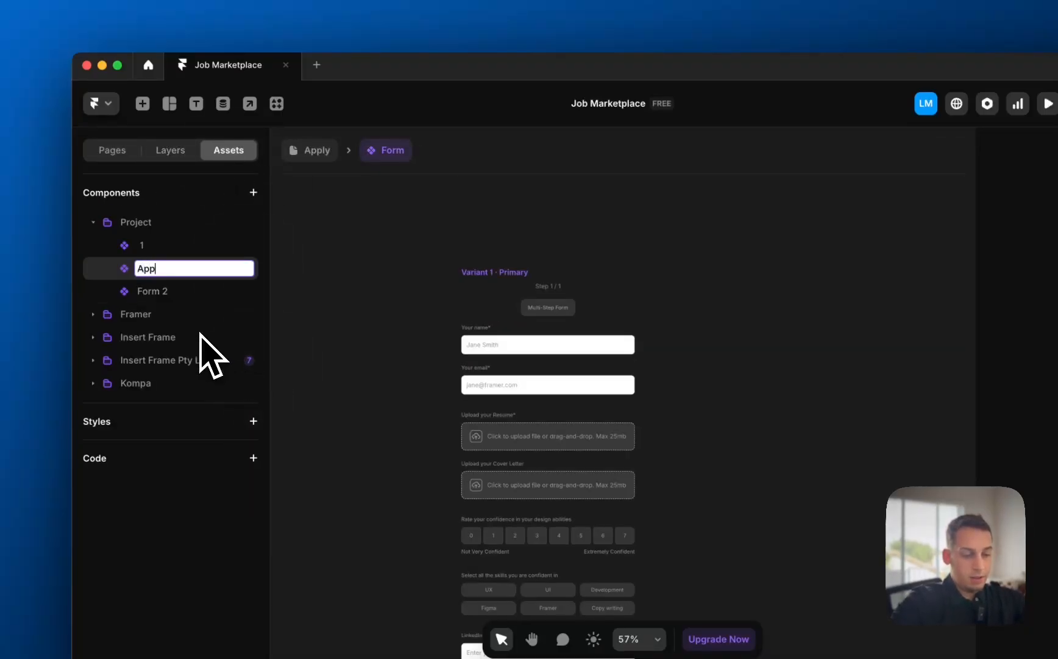
pyautogui.write('Applicant')
pyautogui.press('BackSpace')
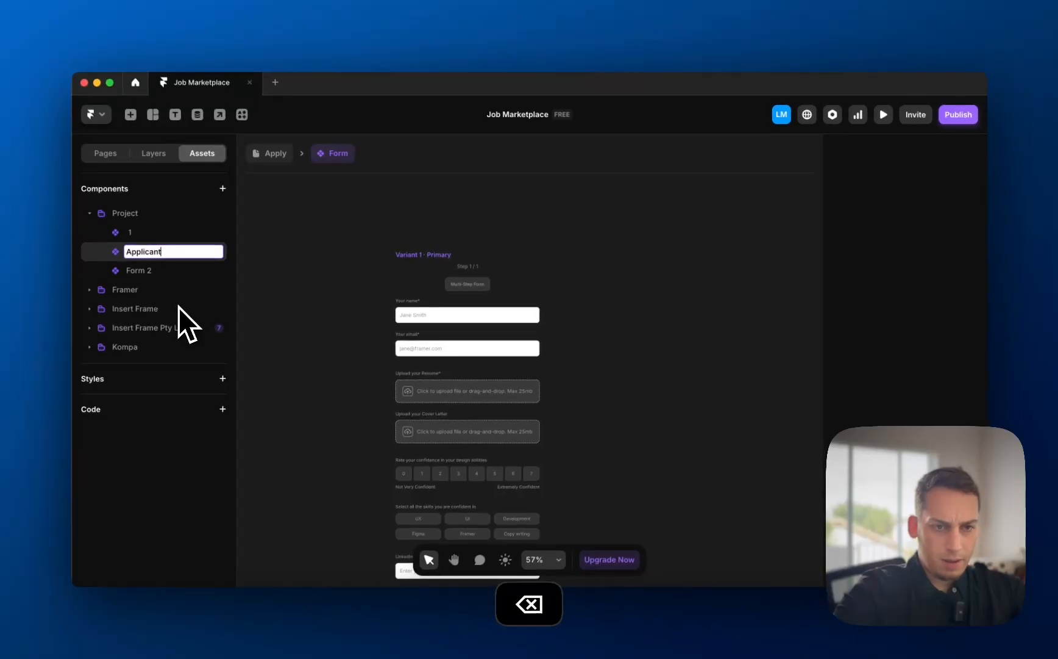
pyautogui.write('Form')
pyautogui.press('Return')
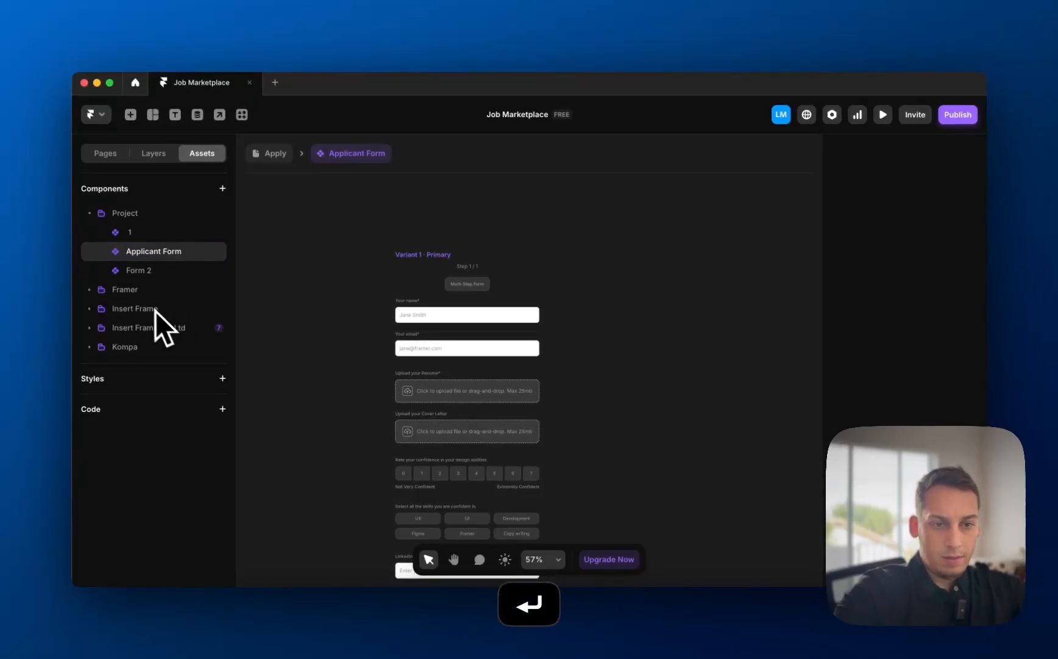
# - Rename Form 2 to 'Job Proposal Form'
pyautogui.click(151, 273)
pyautogui.click(238, 264)
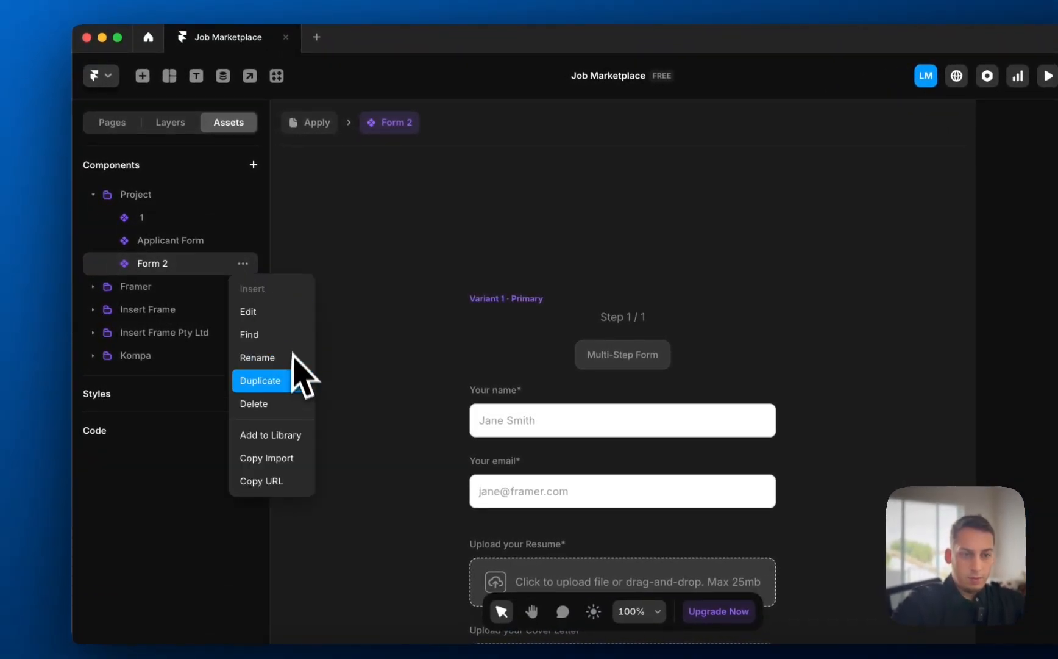
pyautogui.click(284, 358)
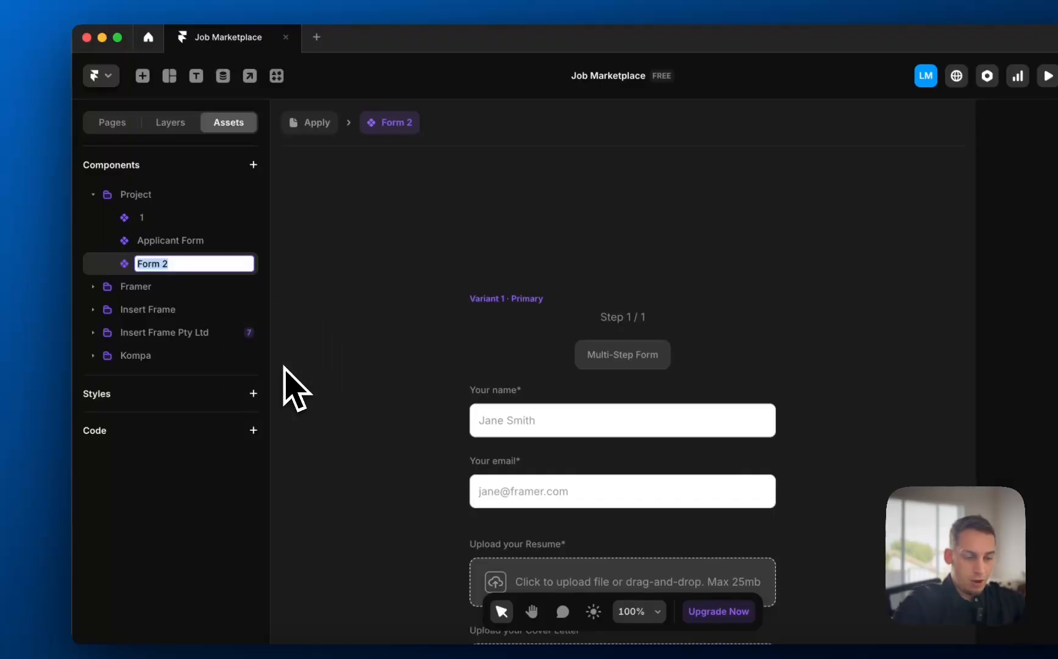
pyautogui.write('Job prop')
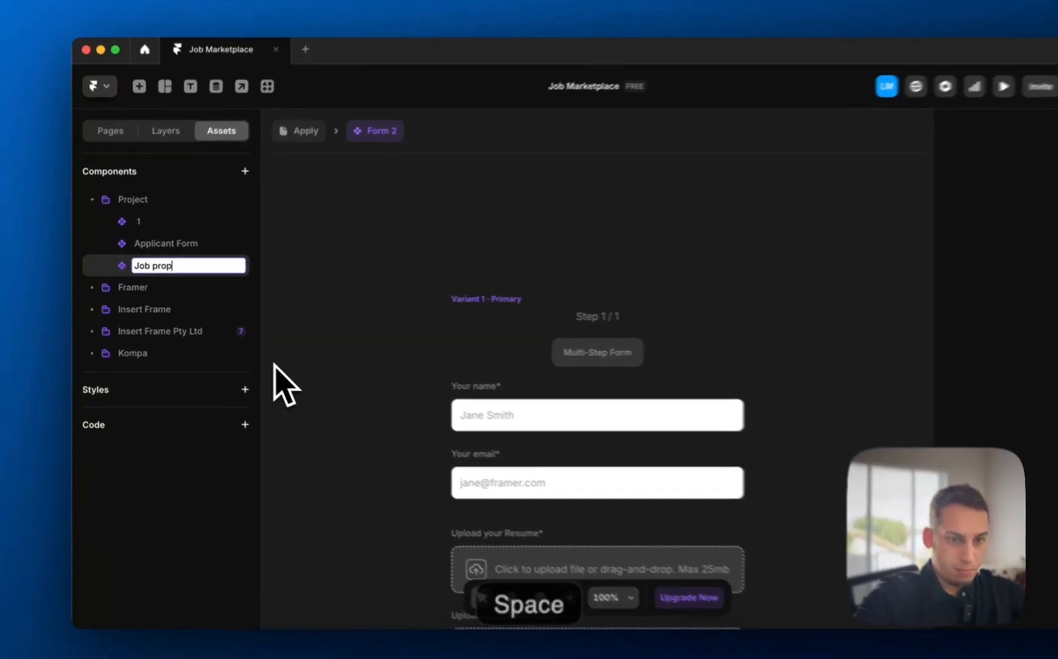
pyautogui.press('BackSpace')
pyautogui.press('BackSpace')
pyautogui.press('BackSpace')
pyautogui.write('Propo')
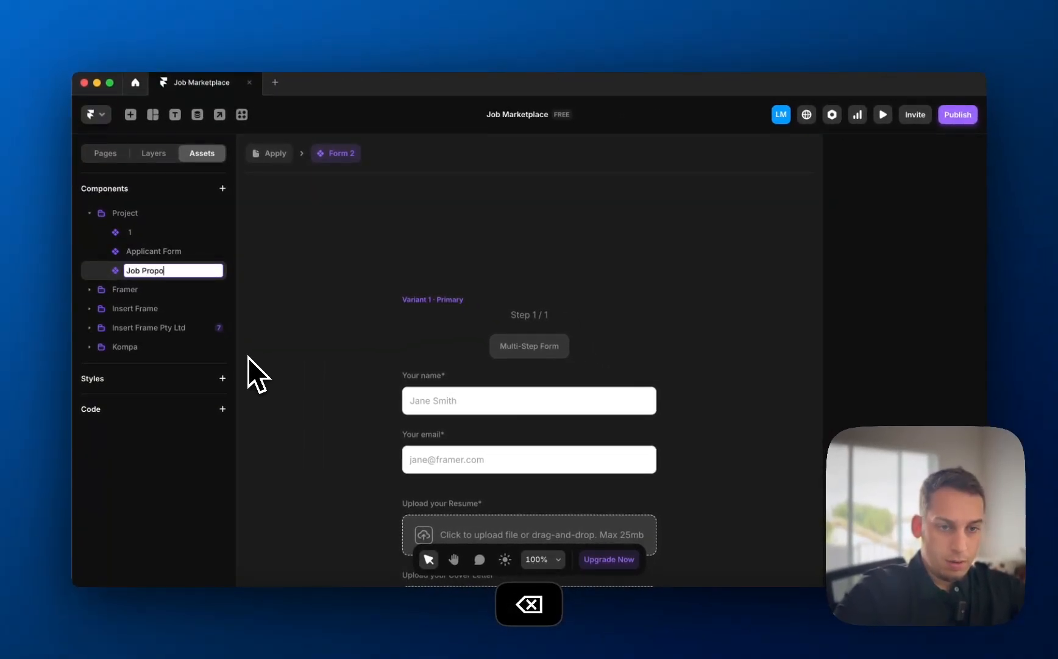
pyautogui.write('sal Form')
pyautogui.press('Return')
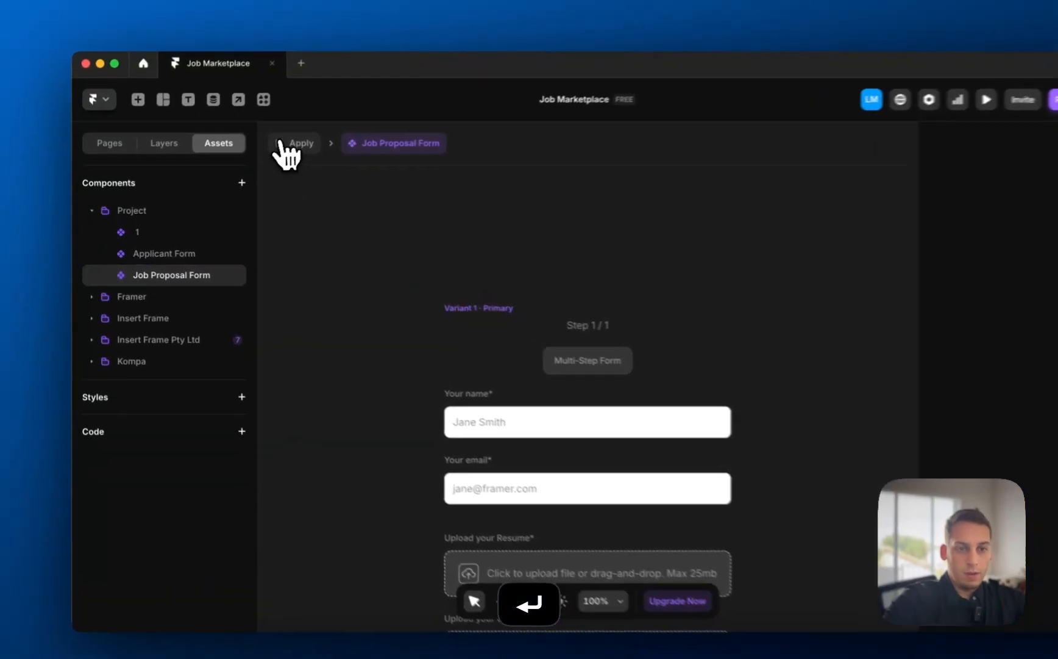
pyautogui.click(269, 153)
# - On the /proposals page, expand the Job Application Section and select its form
pyautogui.click(168, 137)
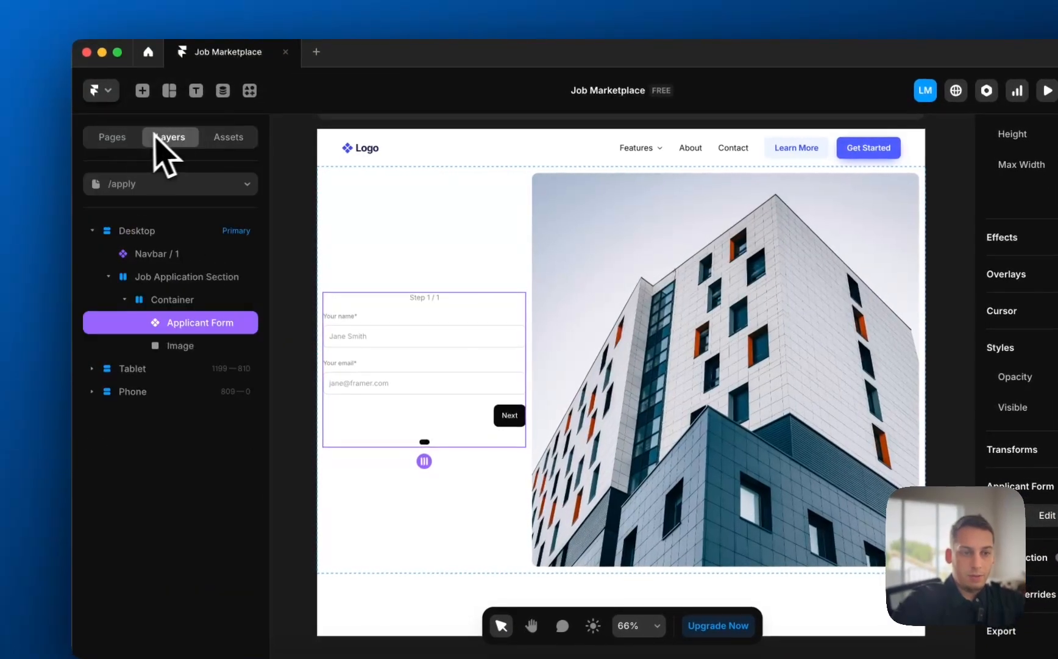
pyautogui.click(169, 183)
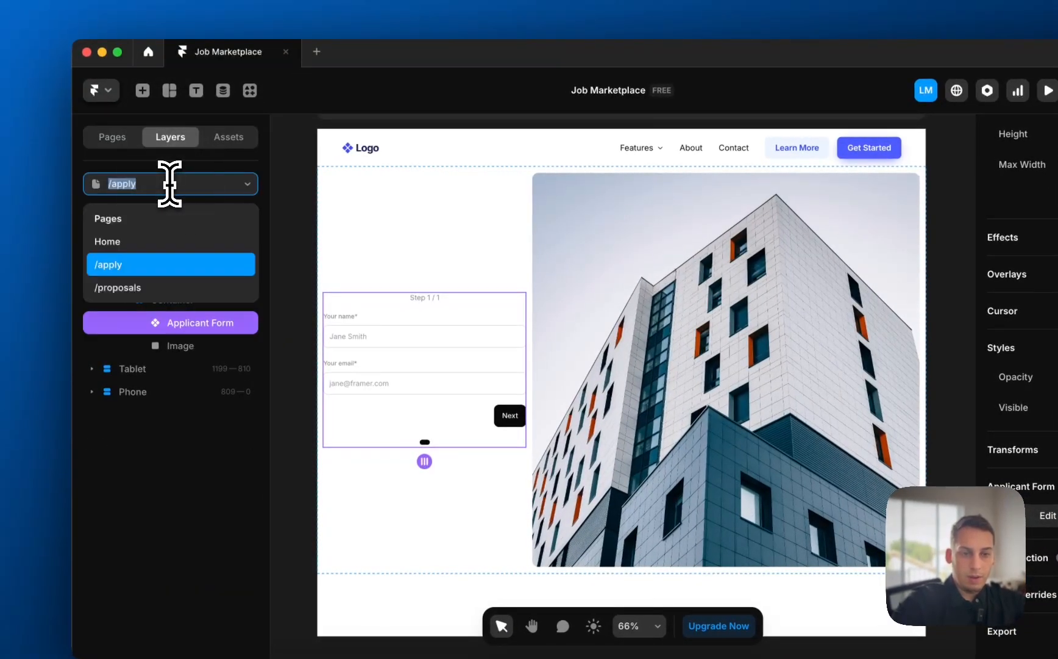
pyautogui.click(177, 284)
pyautogui.click(131, 231)
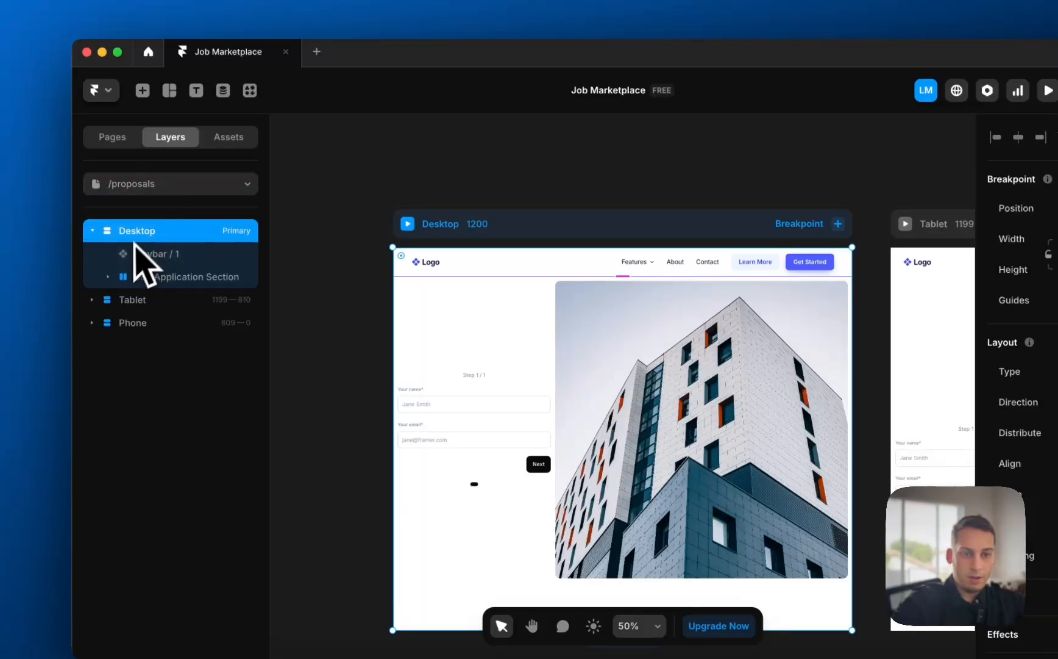
pyautogui.click(365, 419)
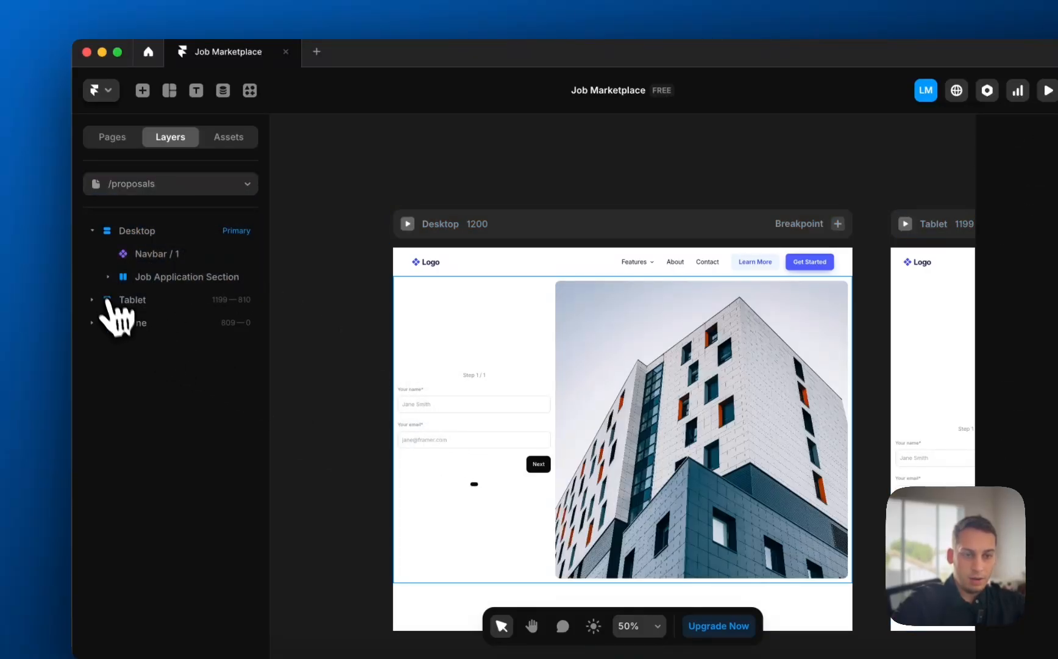
pyautogui.click(108, 277)
pyautogui.click(457, 465)
# - Replace that form instance with the project's Job Proposal Form component
pyautogui.rightClick(459, 466)
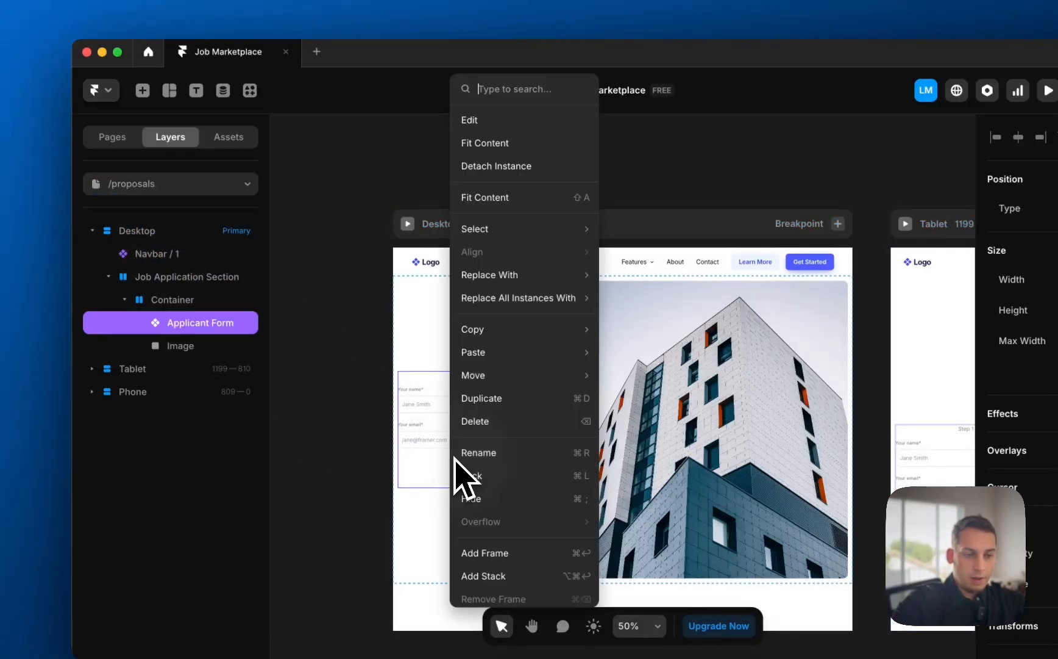
pyautogui.moveTo(542, 275)
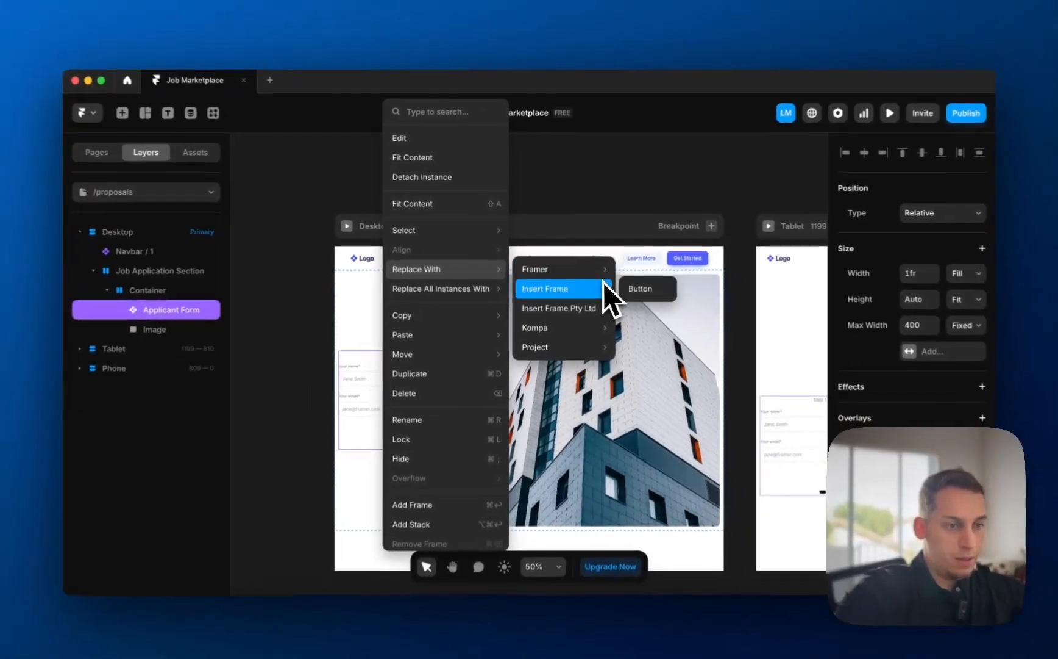
pyautogui.moveTo(701, 317)
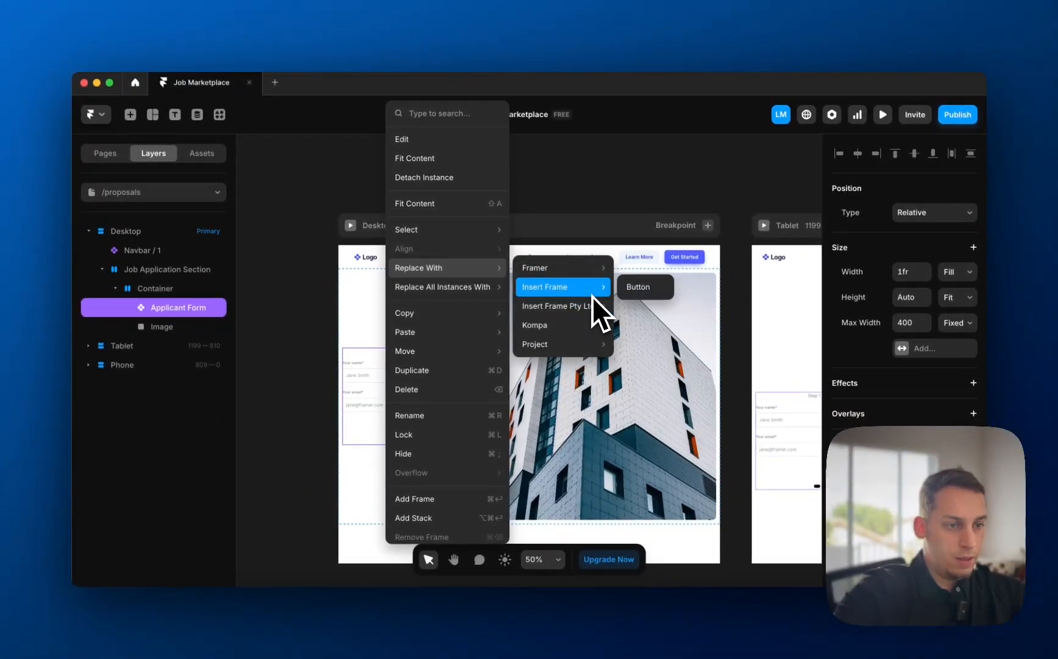
pyautogui.moveTo(601, 343)
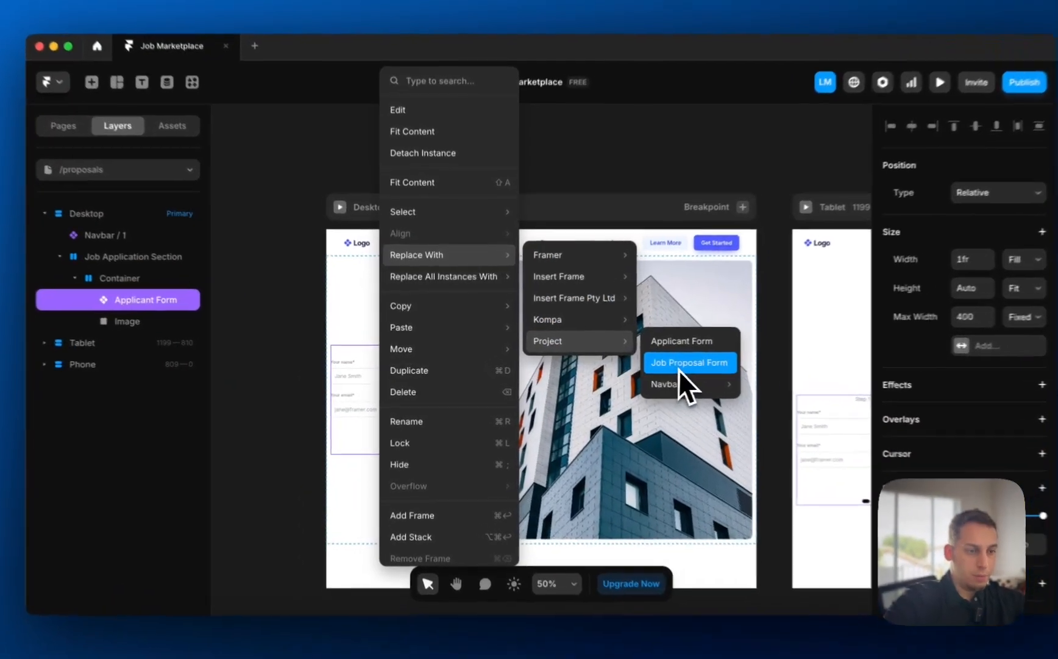
pyautogui.click(661, 363)
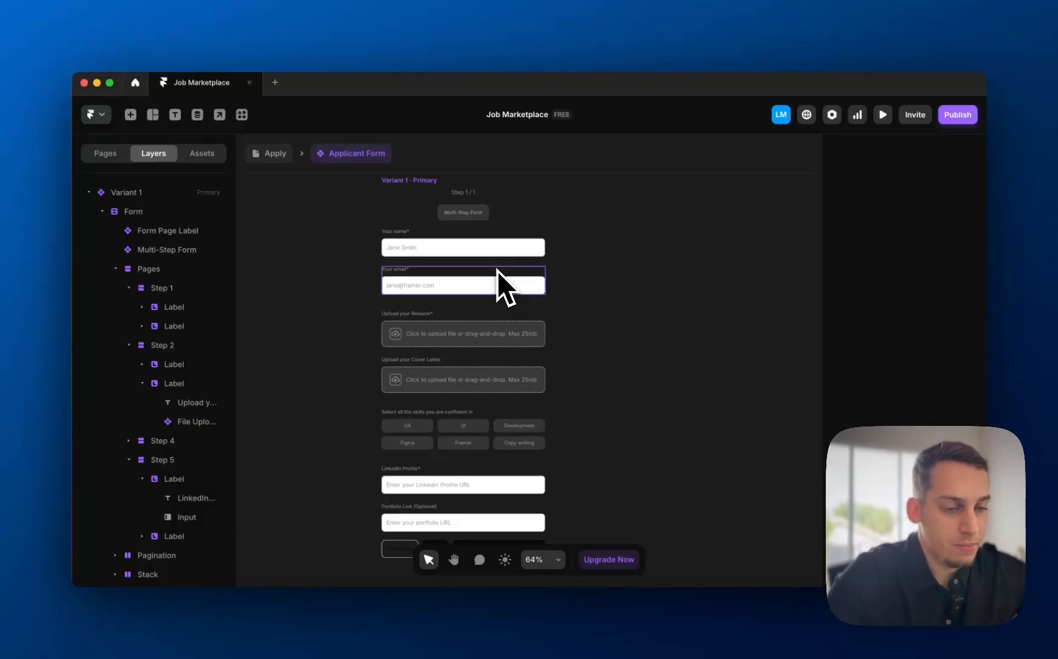
# - Delete the Cover Letter upload field from the Step 2 group
pyautogui.scroll(10, 415, 256)
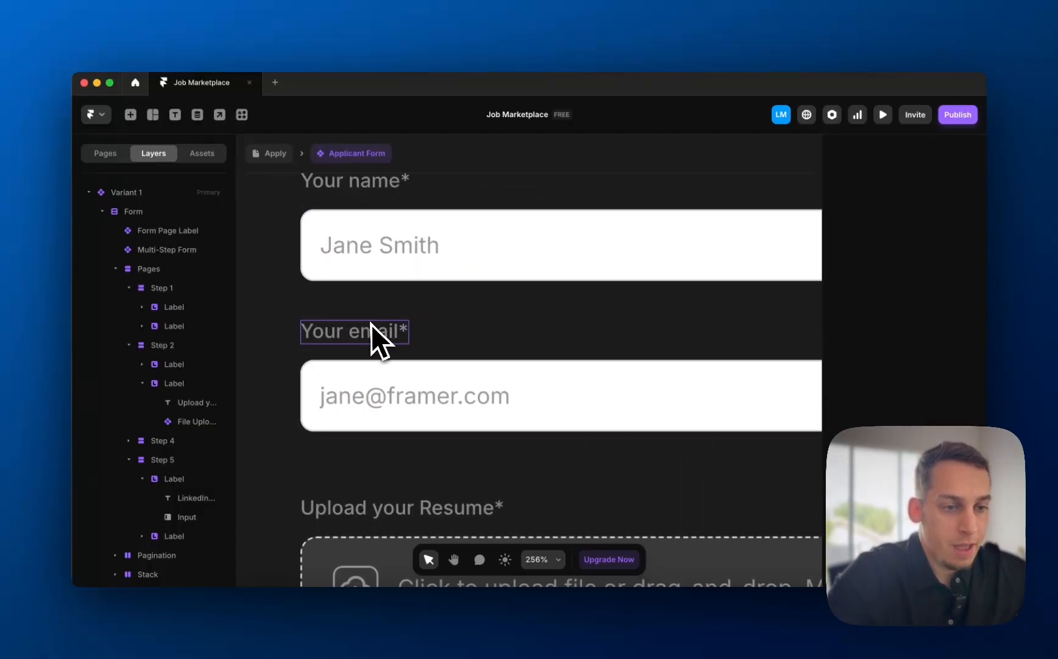
pyautogui.scroll(-5, 399, 293)
pyautogui.scroll(-4, 395, 278)
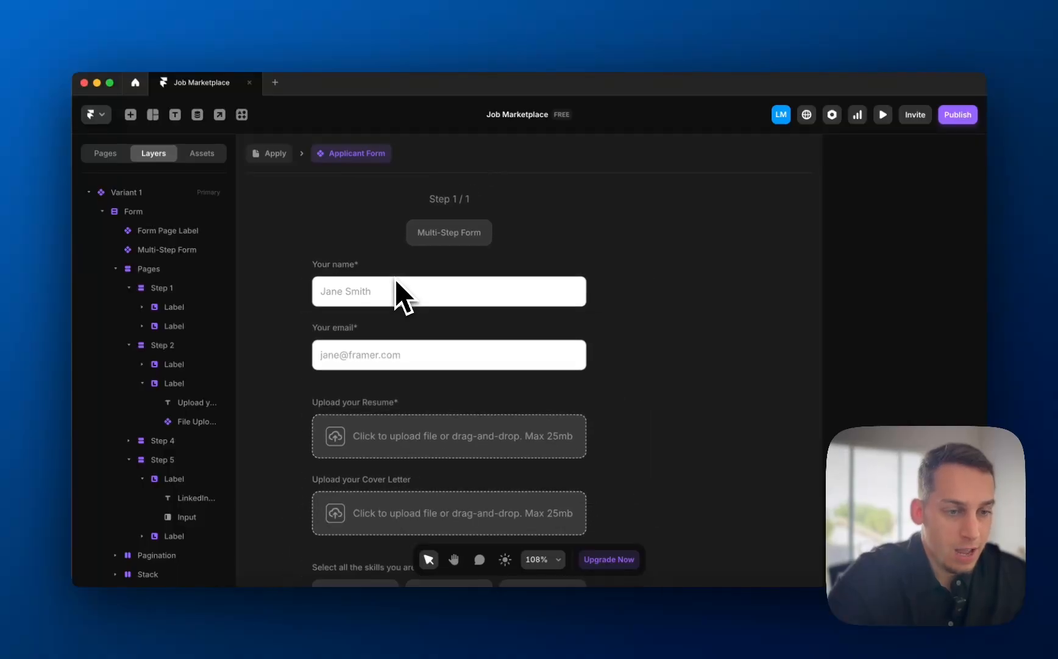
pyautogui.click(360, 256)
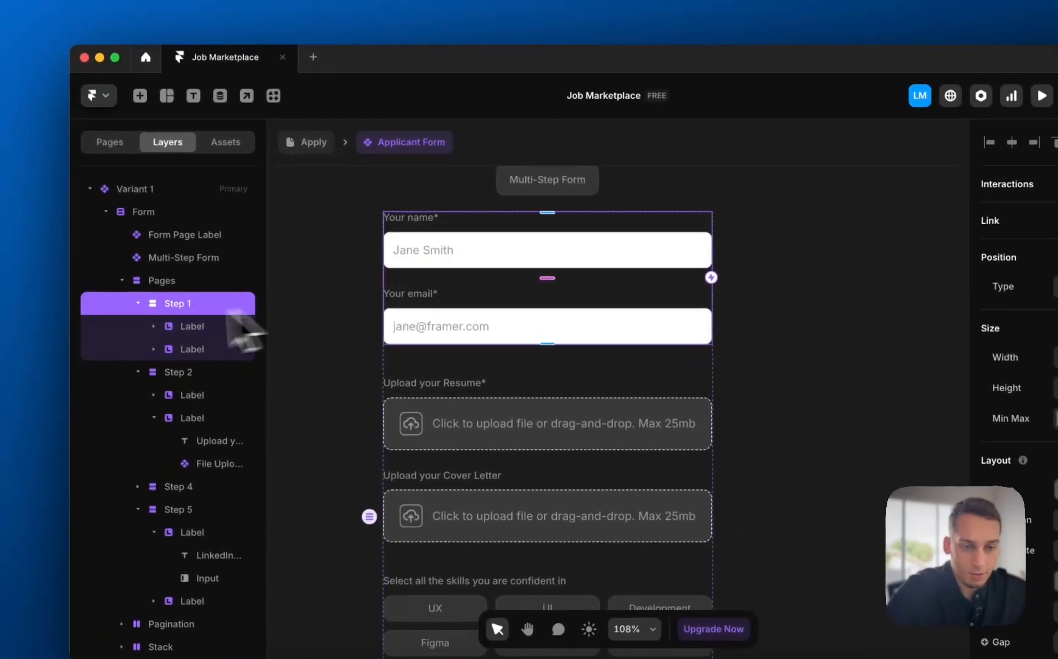
pyautogui.click(136, 299)
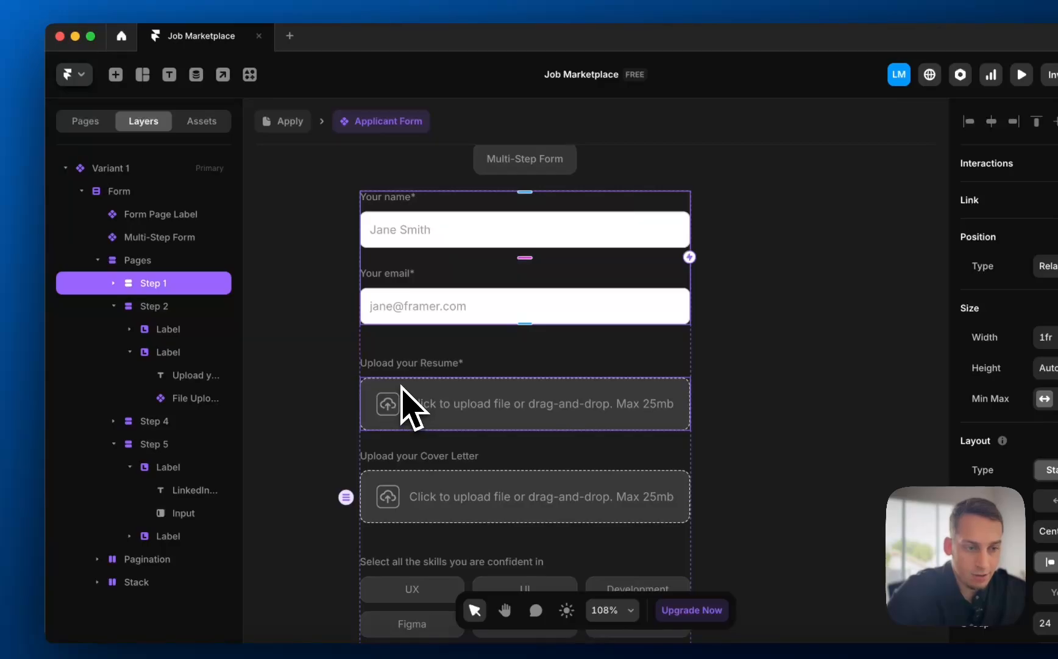
pyautogui.click(186, 306)
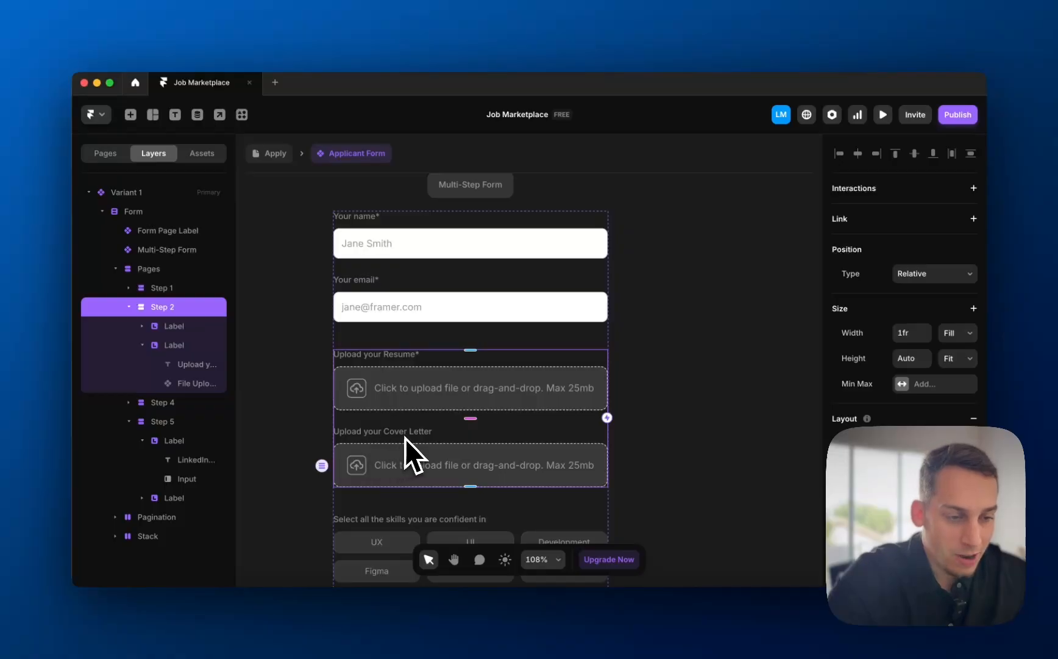
pyautogui.scroll(-2, 407, 437)
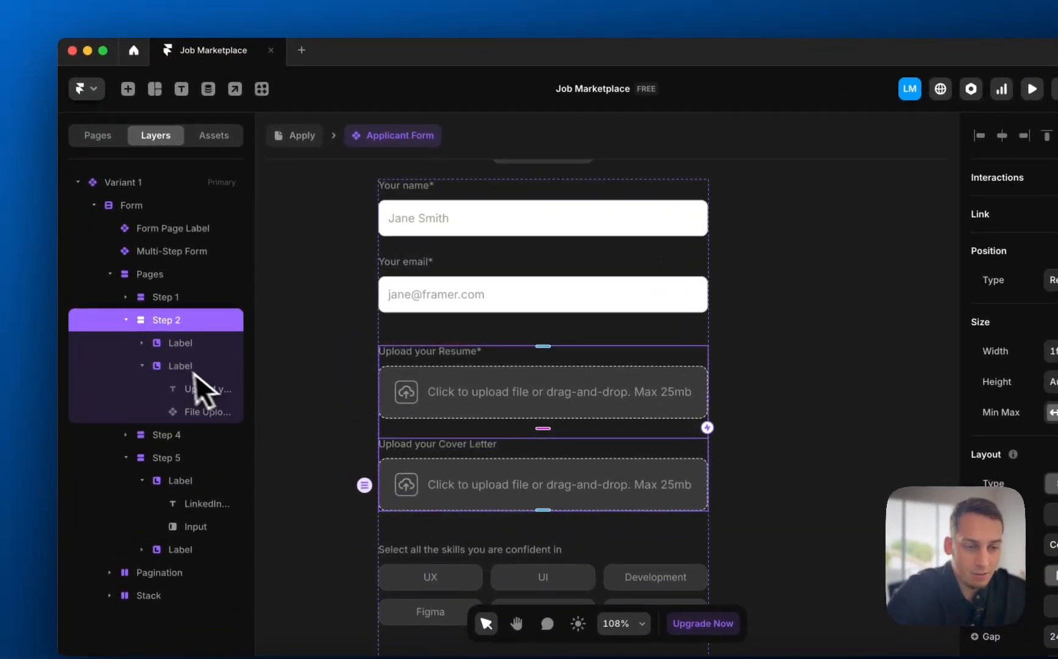
pyautogui.click(195, 367)
pyautogui.press('BackSpace')
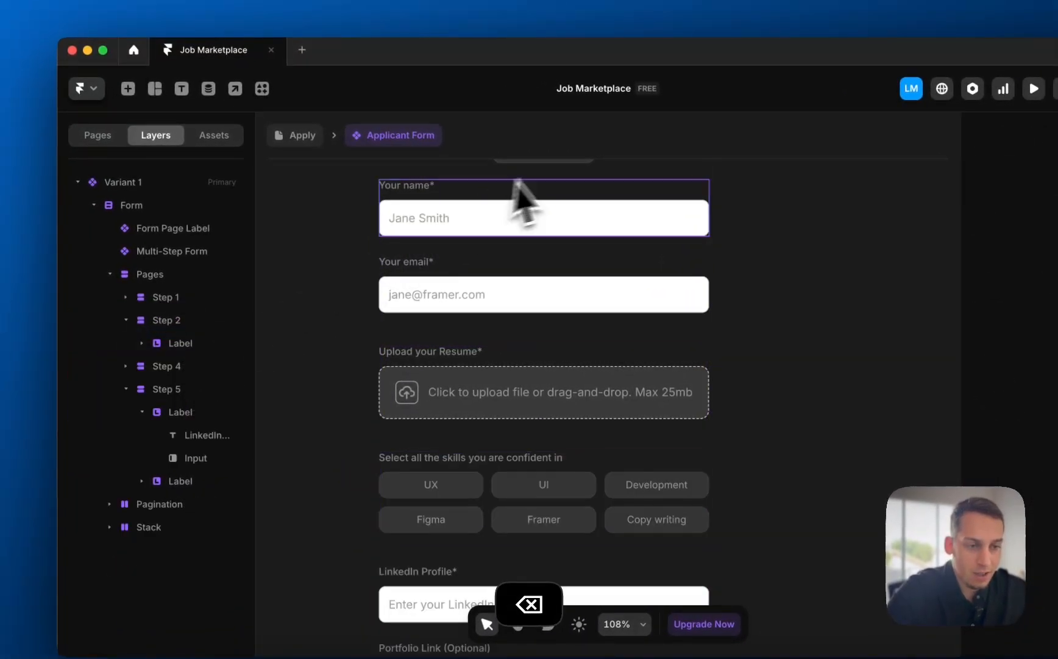
# - Copy the Your email field and paste it into the Step 2 group
pyautogui.click(441, 271)
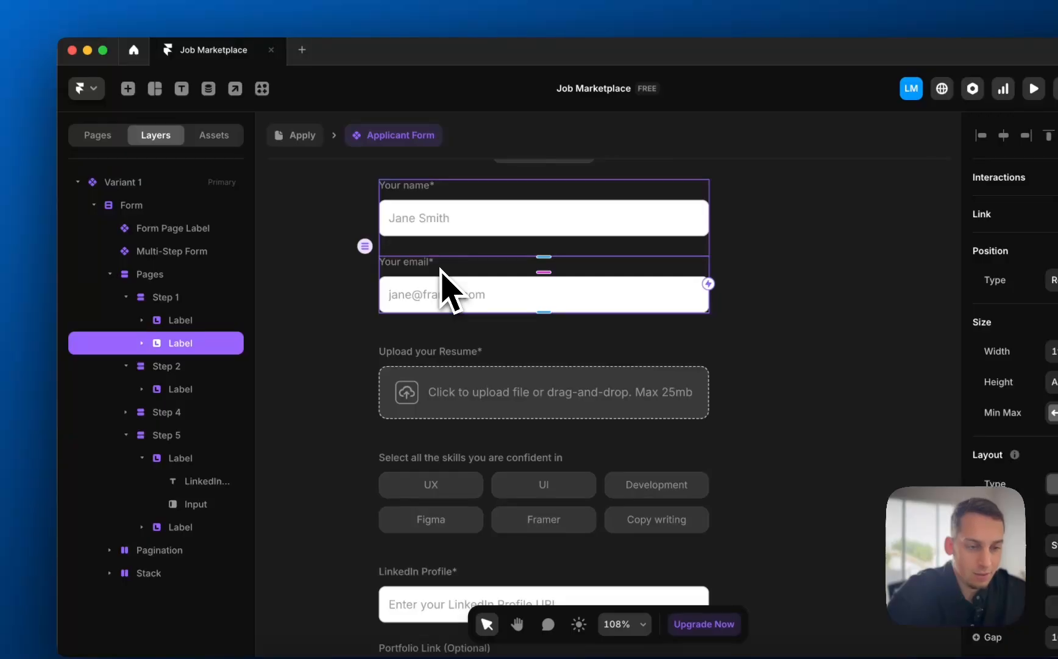
pyautogui.press('super+c')
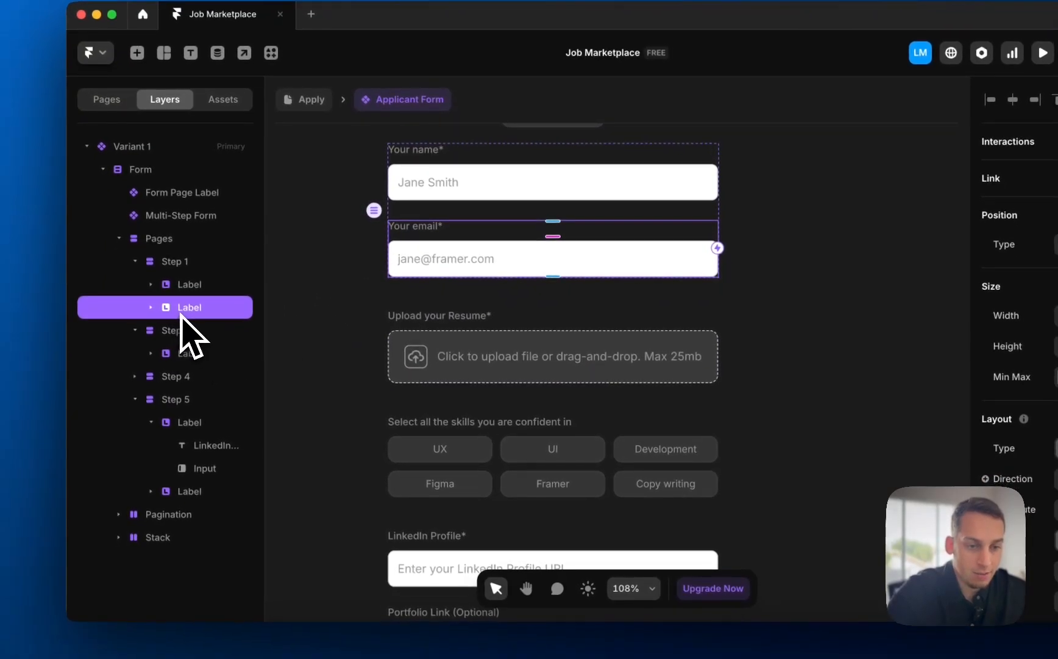
pyautogui.click(463, 336)
pyautogui.click(217, 332)
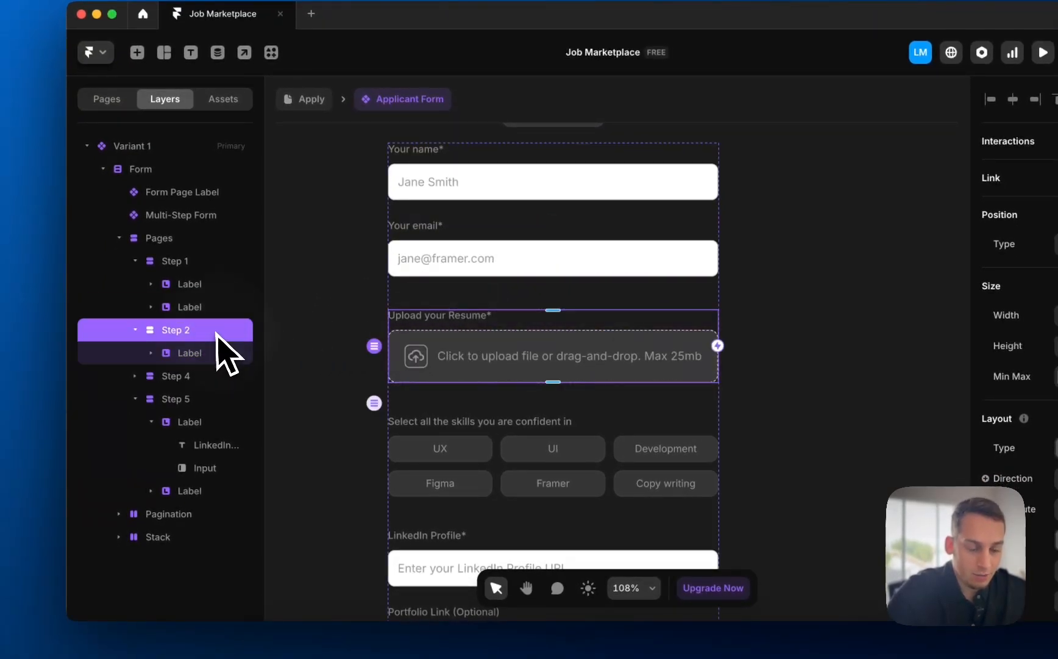
pyautogui.press('super+v')
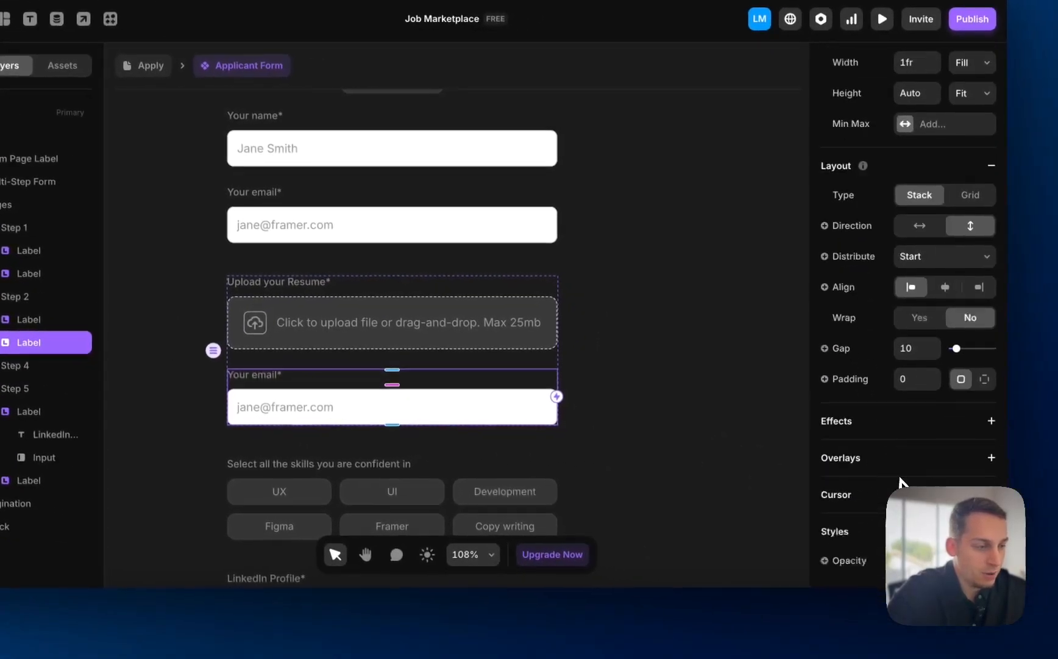
pyautogui.scroll(-8, 902, 463)
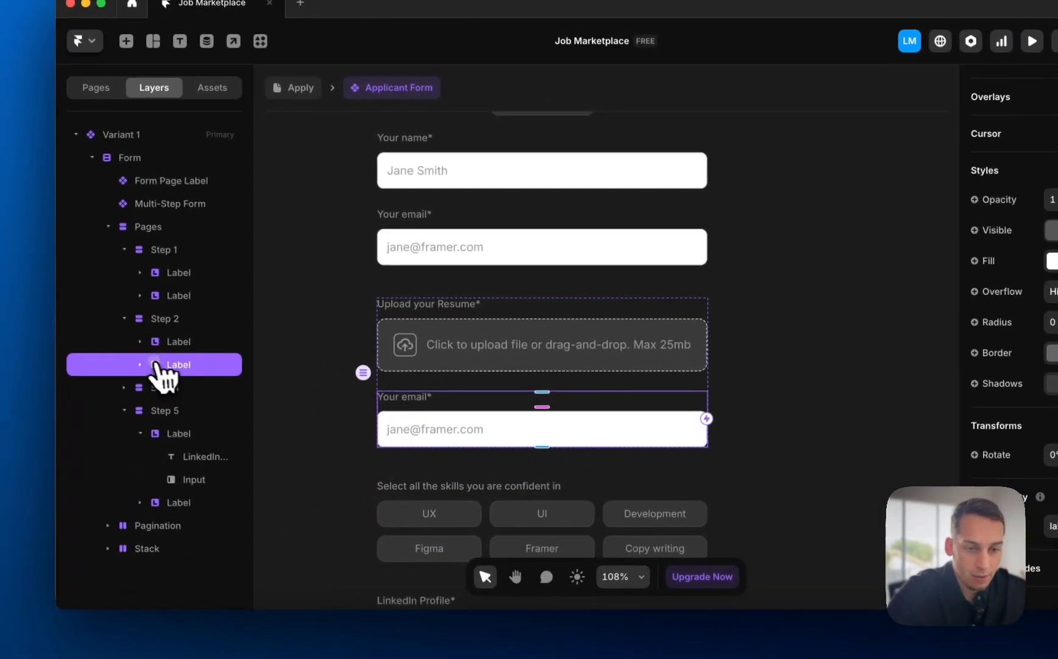
# - Change the pasted field's input type to Text Area
pyautogui.click(152, 363)
pyautogui.click(183, 410)
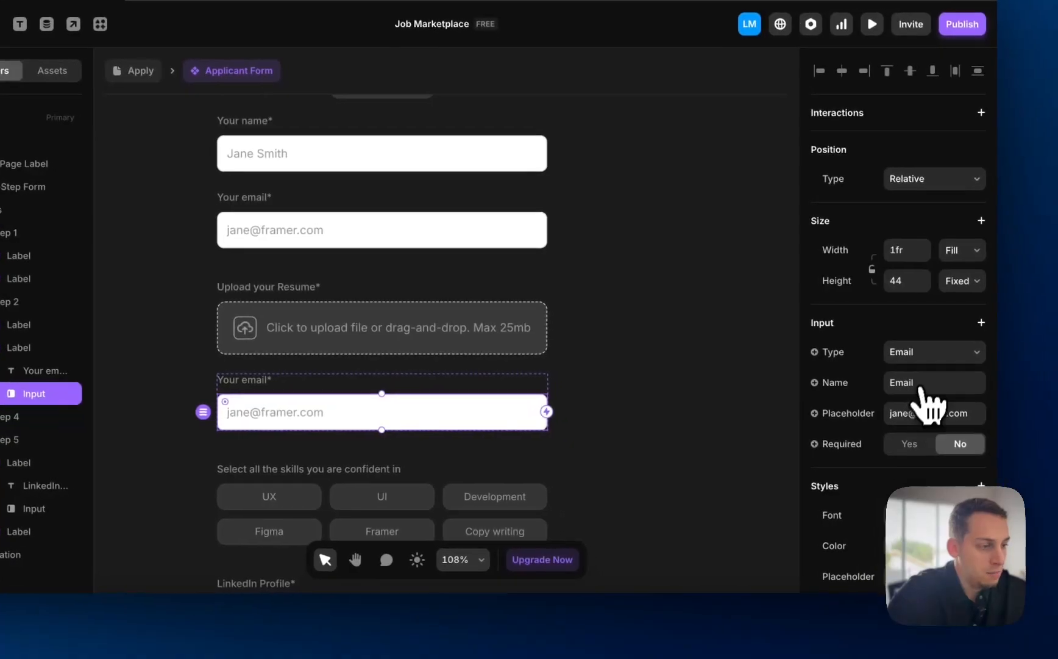
pyautogui.click(933, 352)
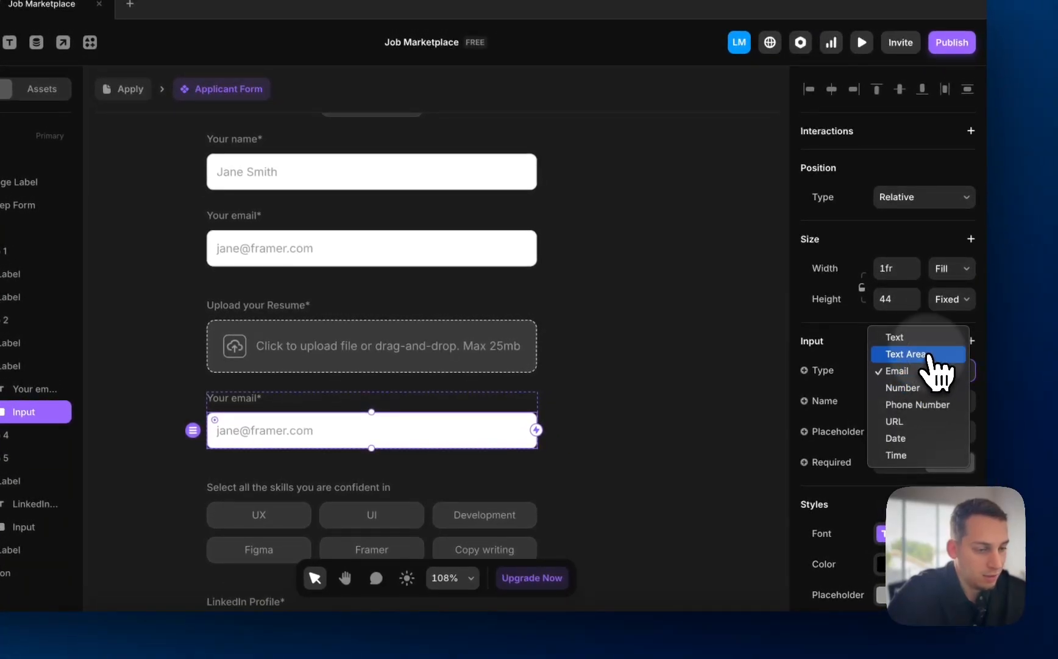
pyautogui.click(929, 355)
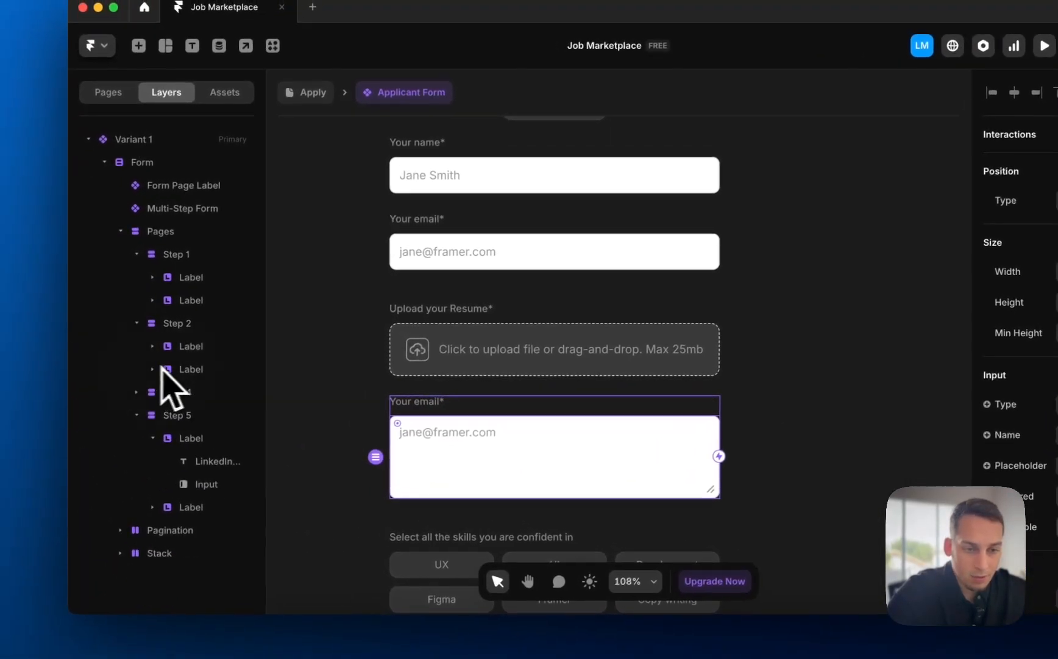
pyautogui.moveTo(162, 368); pyautogui.dragTo(185, 361)
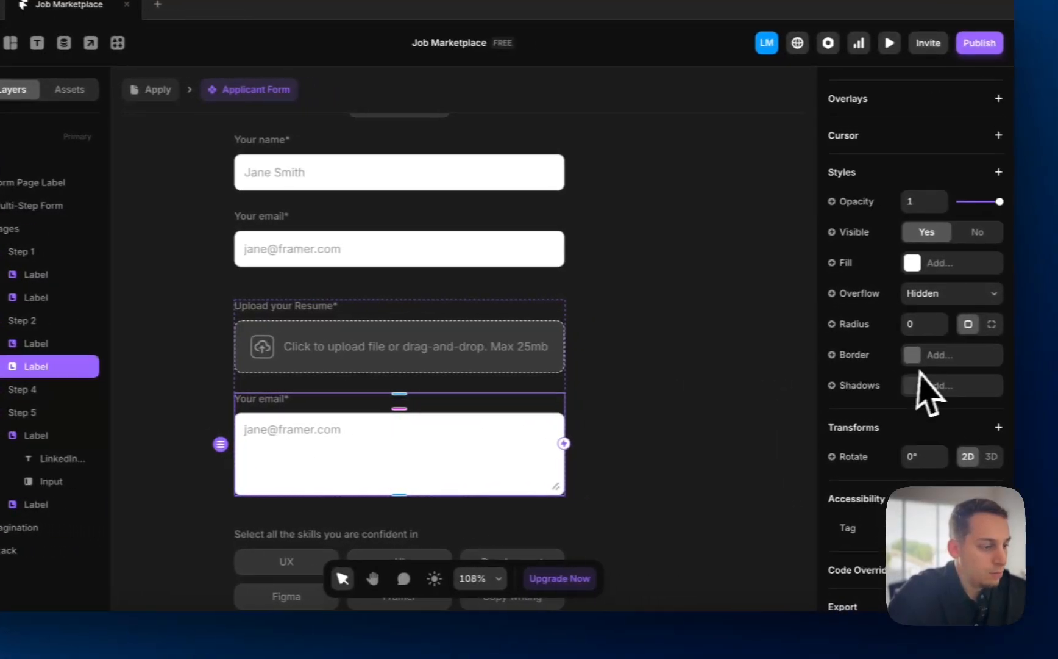
# - Rewrite the field's heading to 'Tell us about the work you are most proud of*'
pyautogui.scroll(10, 927, 391)
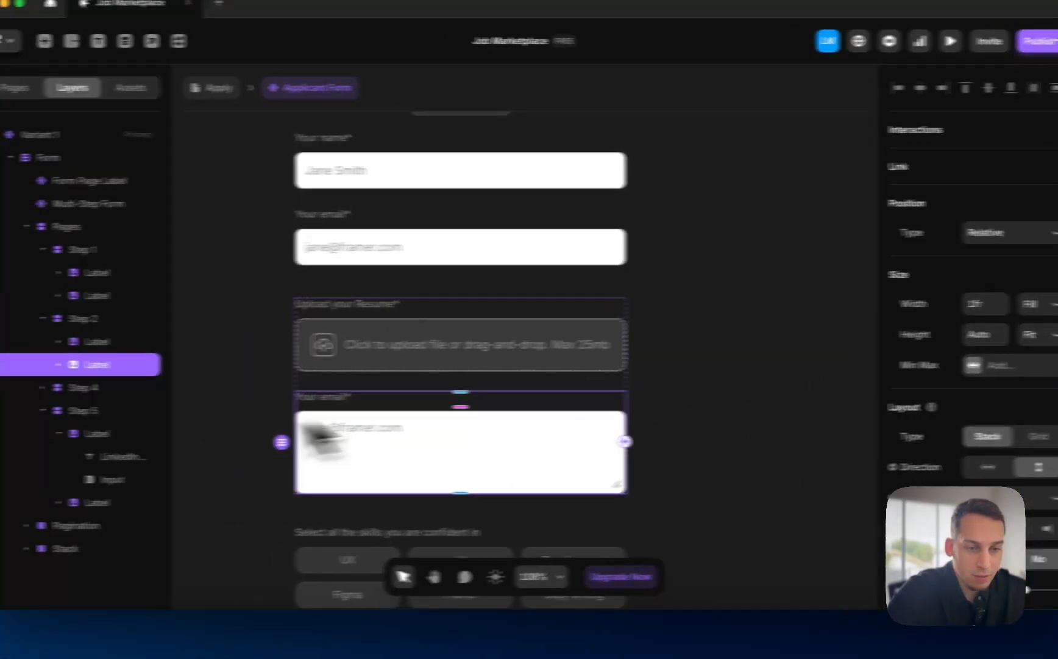
pyautogui.click(58, 364)
pyautogui.click(116, 386)
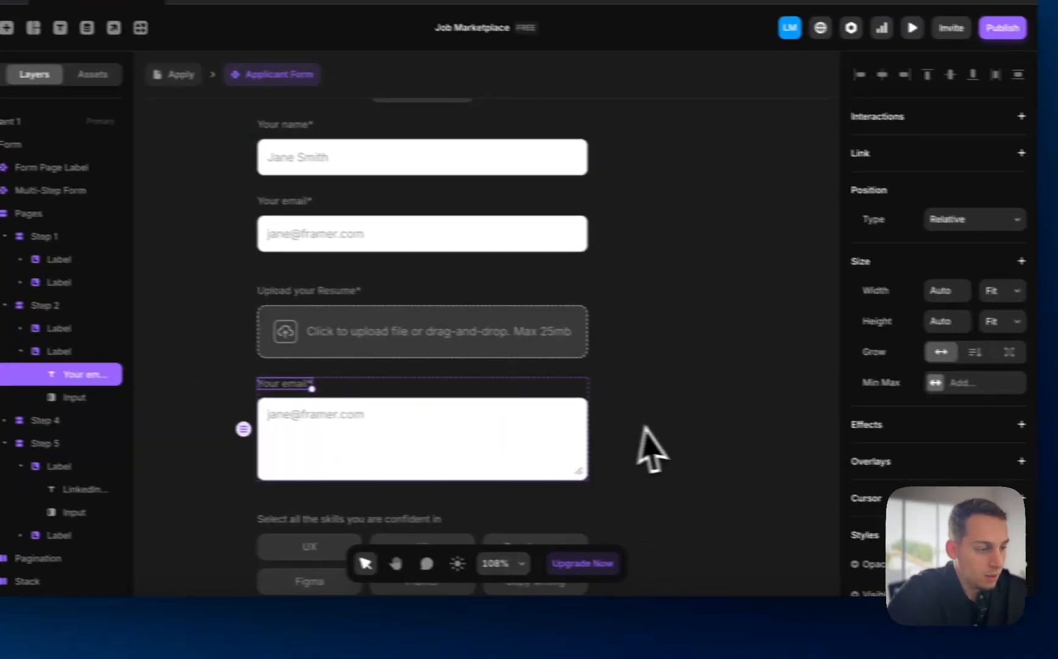
pyautogui.scroll(-5, 900, 453)
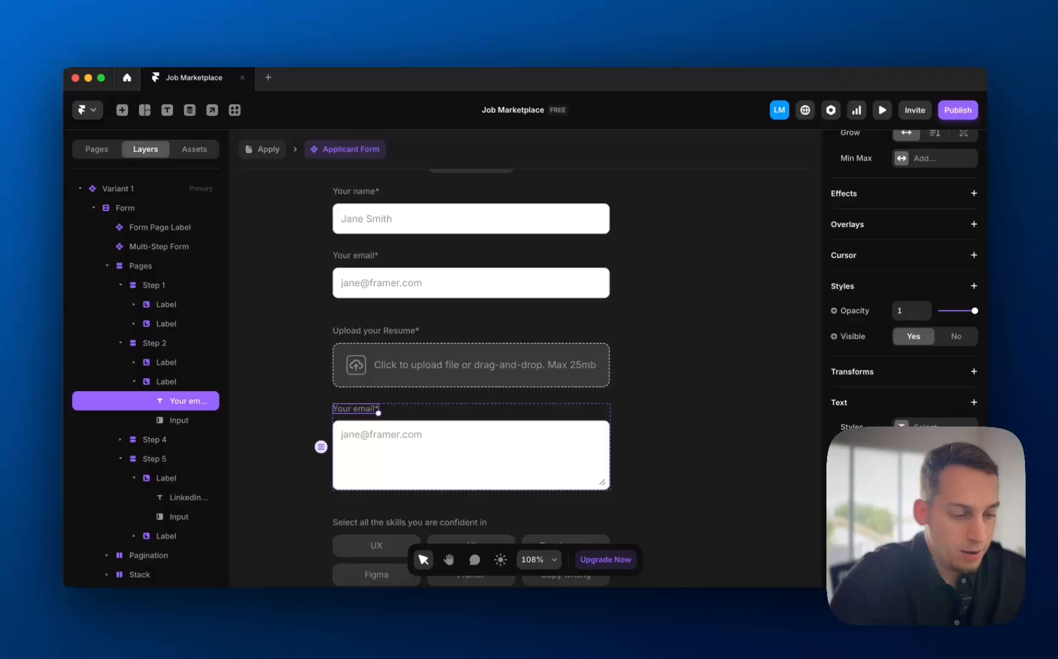
pyautogui.press('space')
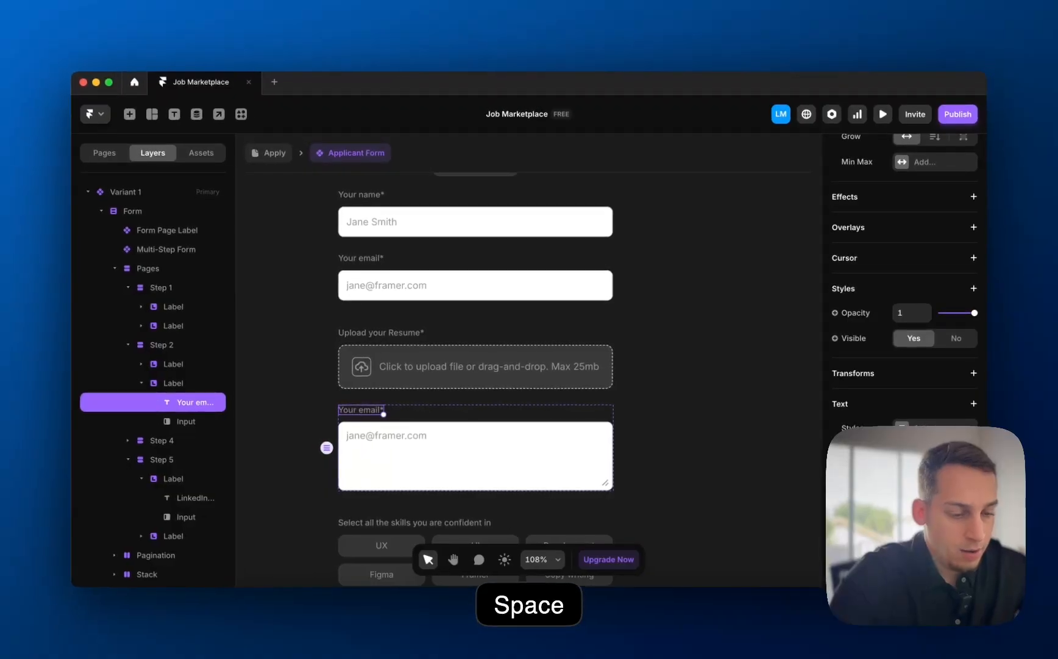
pyautogui.press('space')
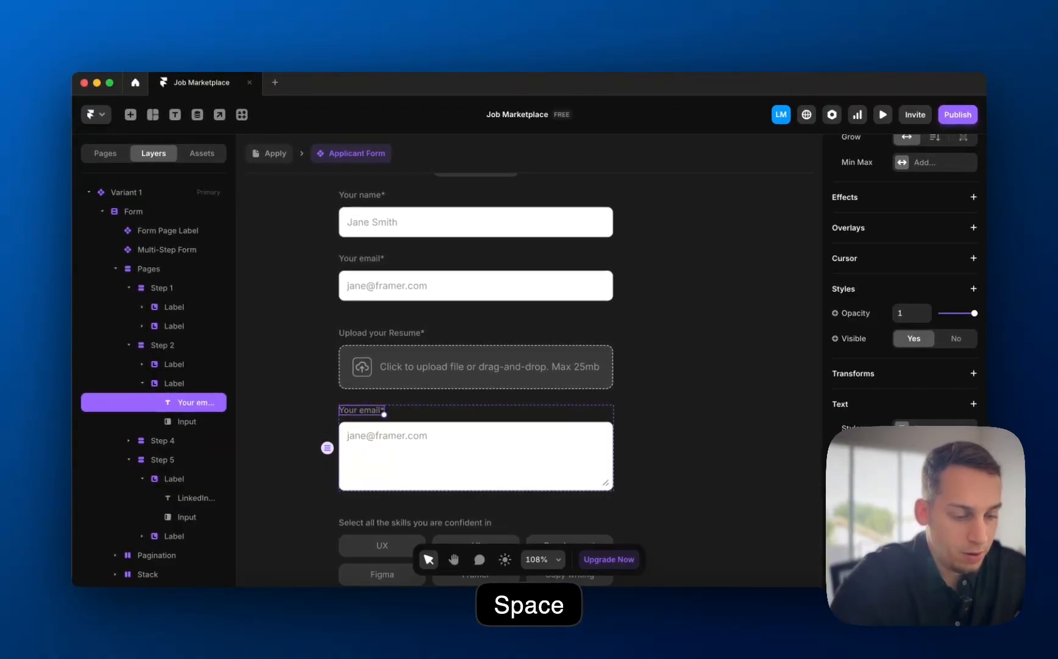
pyautogui.press('space')
pyautogui.press('space')
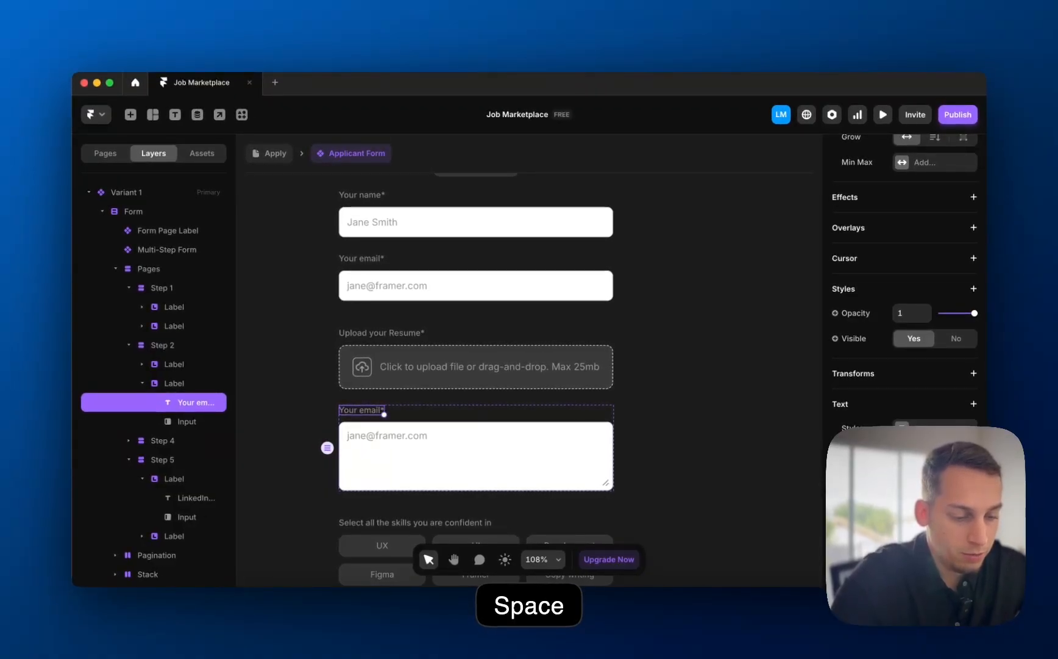
pyautogui.press('space')
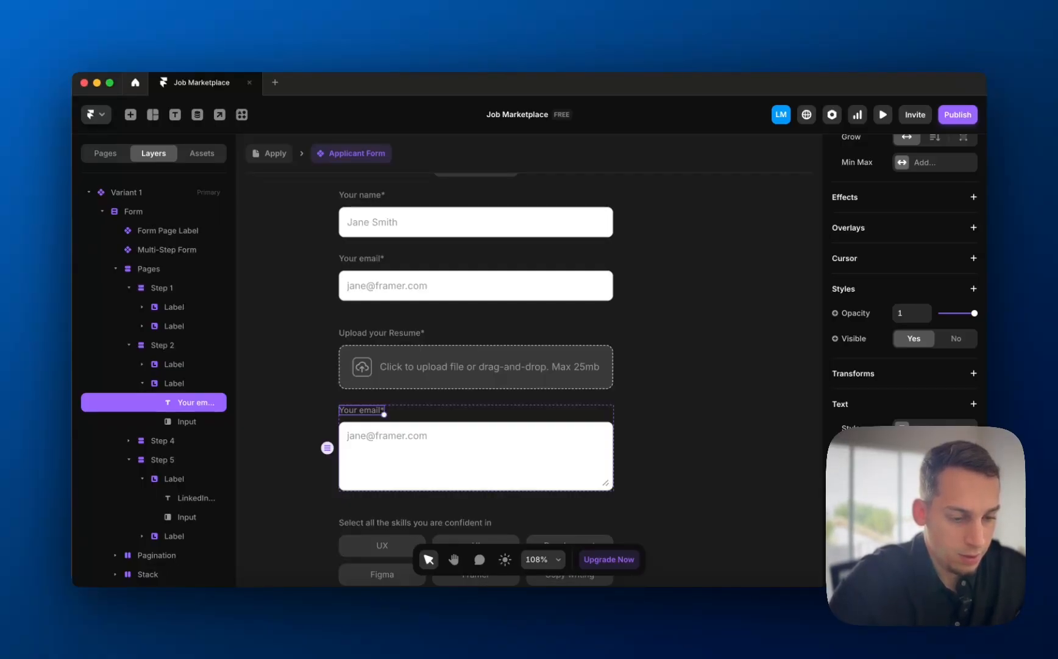
pyautogui.hotkey('shift', '*')
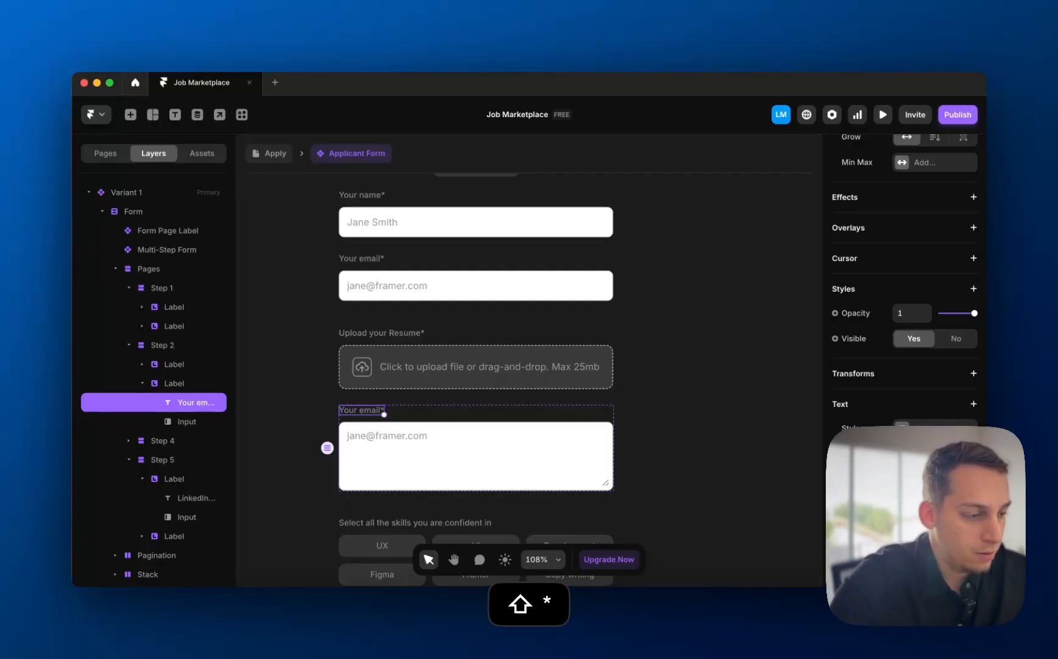
pyautogui.scroll(-4, 933, 455)
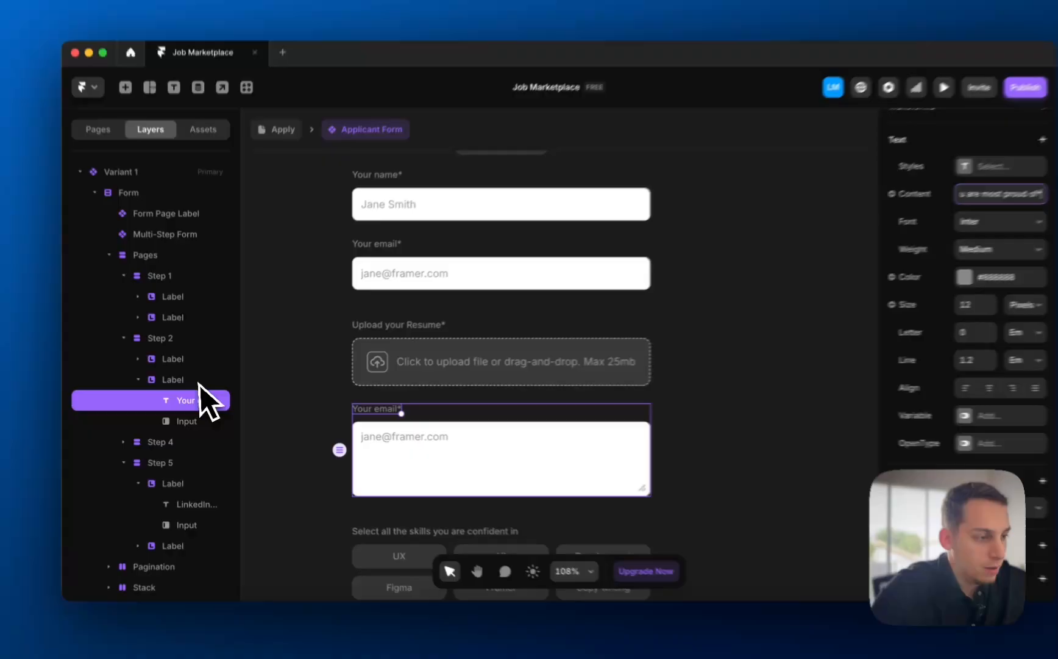
pyautogui.click(198, 384)
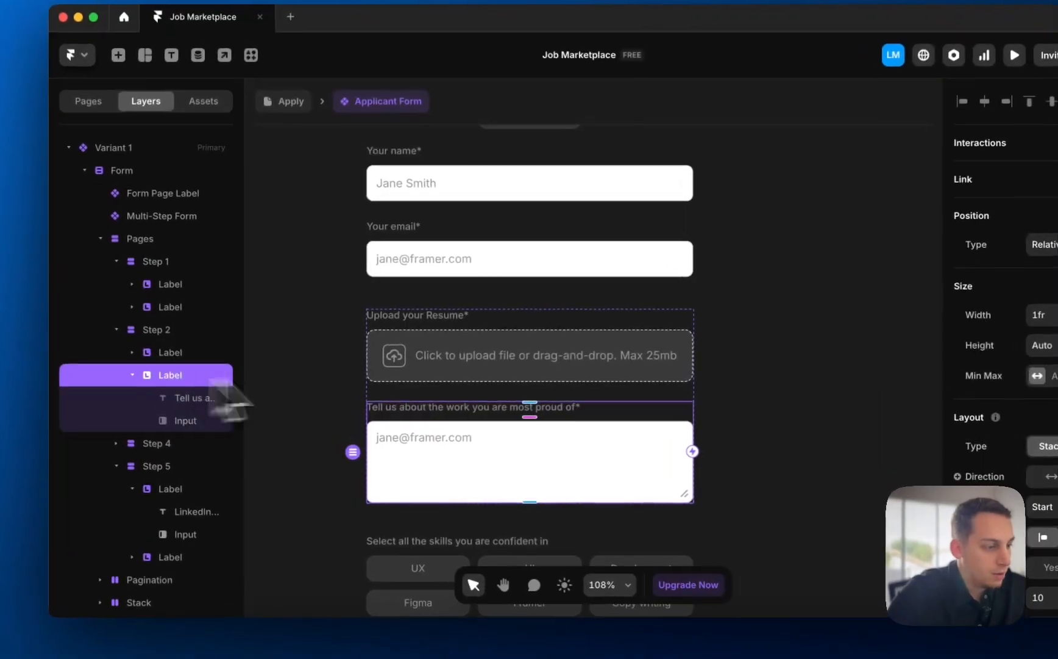
pyautogui.scroll(-10, 1030, 469)
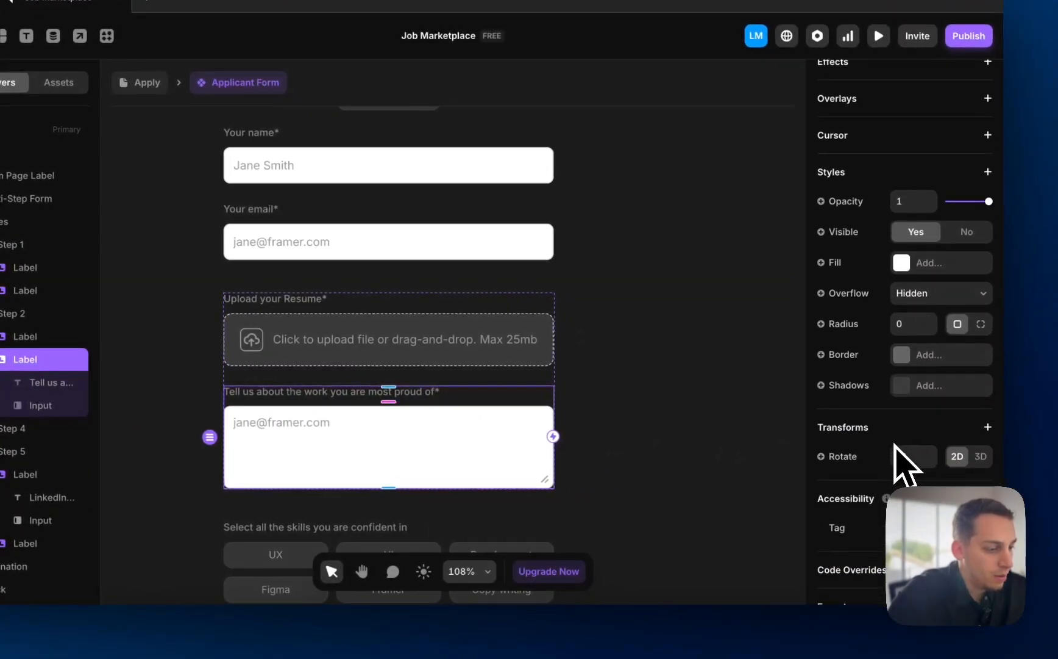
pyautogui.scroll(10, 906, 463)
pyautogui.scroll(-6, 884, 457)
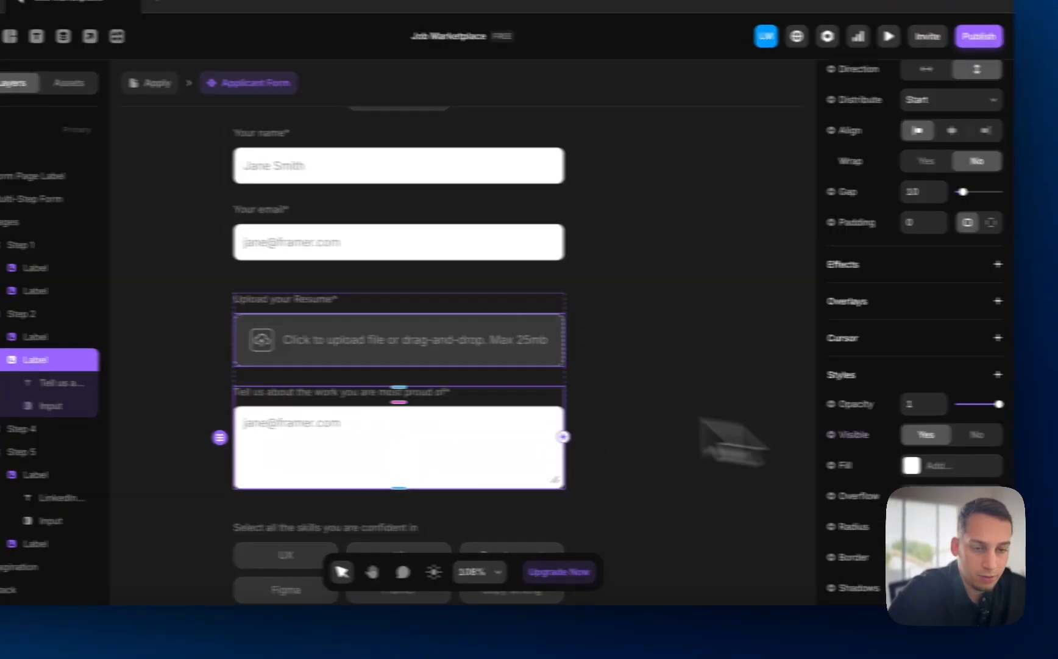
pyautogui.click(36, 405)
pyautogui.scroll(-3, 939, 433)
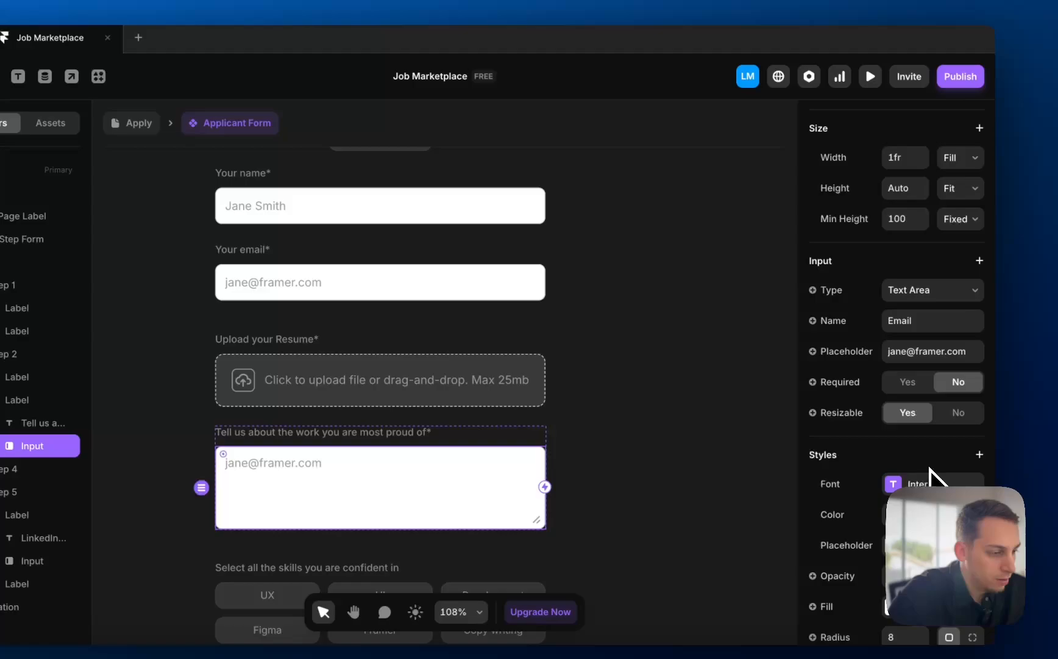
pyautogui.scroll(-3, 930, 469)
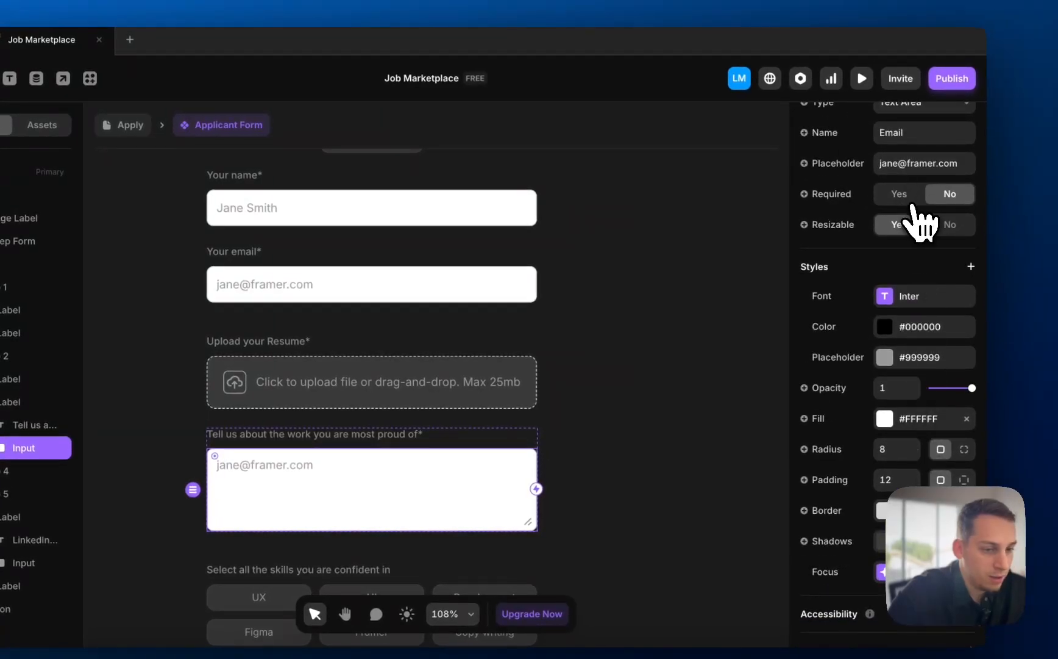
pyautogui.scroll(2, 869, 232)
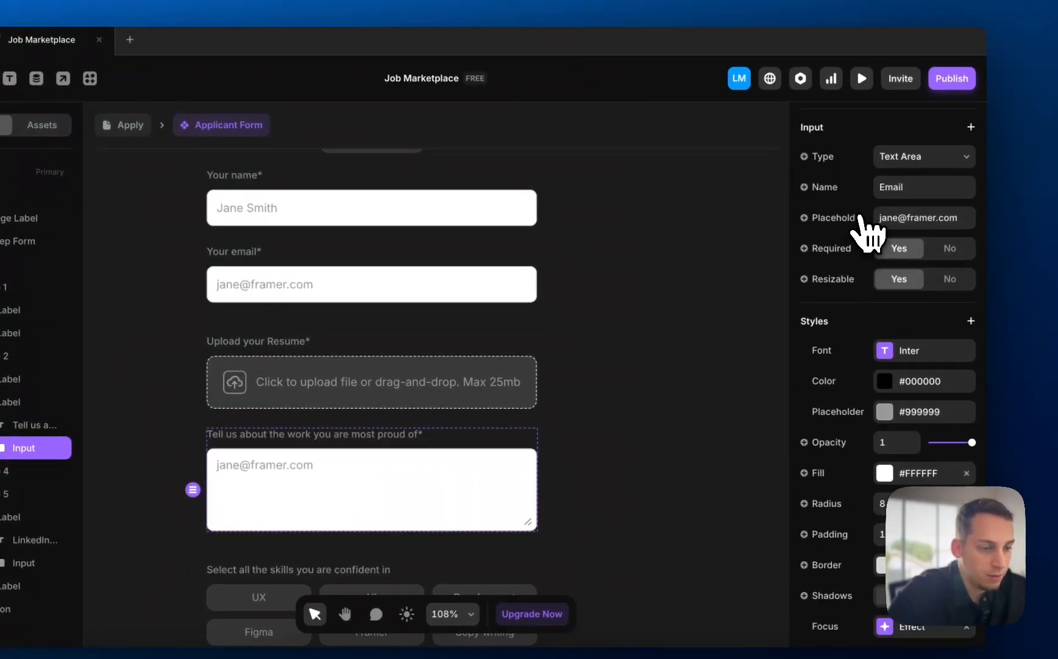
pyautogui.scroll(2, 870, 229)
pyautogui.click(472, 287)
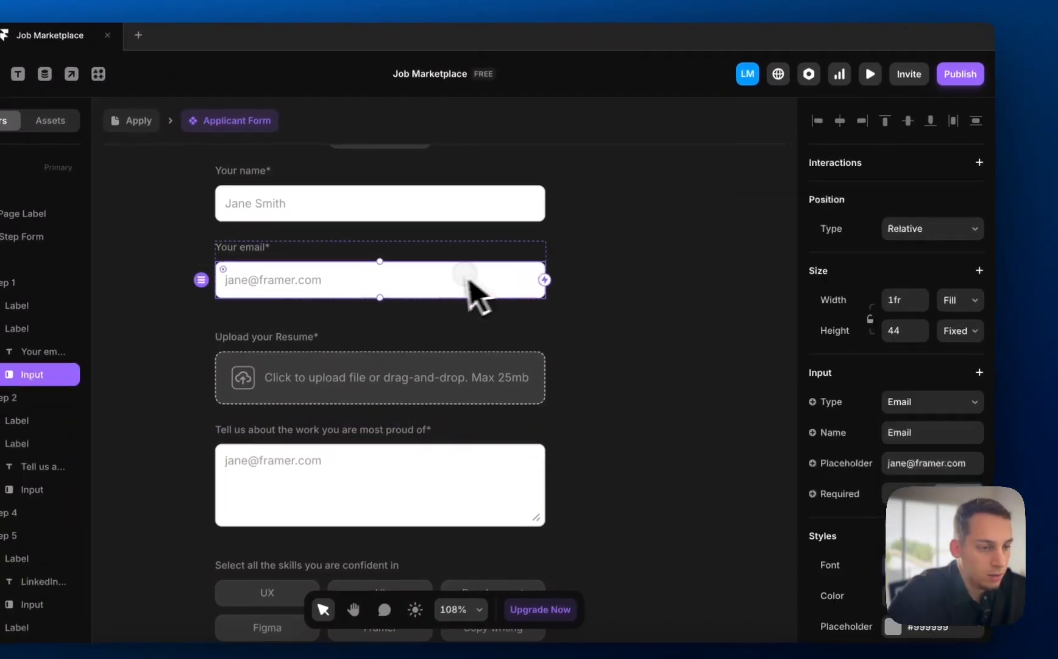
pyautogui.scroll(-5, 933, 436)
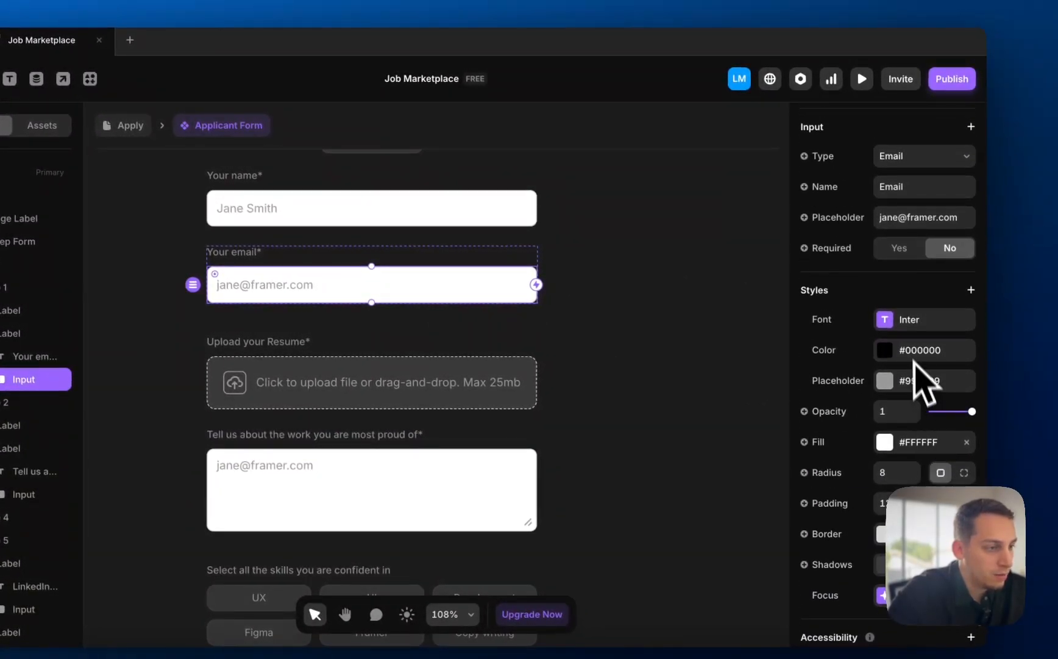
pyautogui.click(345, 207)
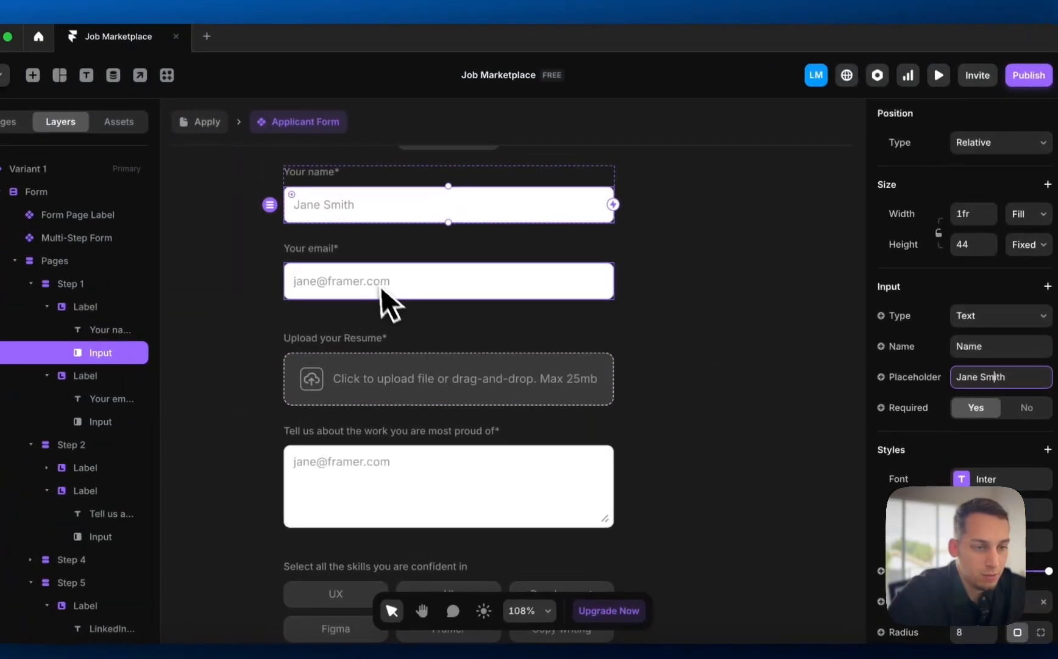
pyautogui.click(307, 268)
pyautogui.scroll(2, 944, 436)
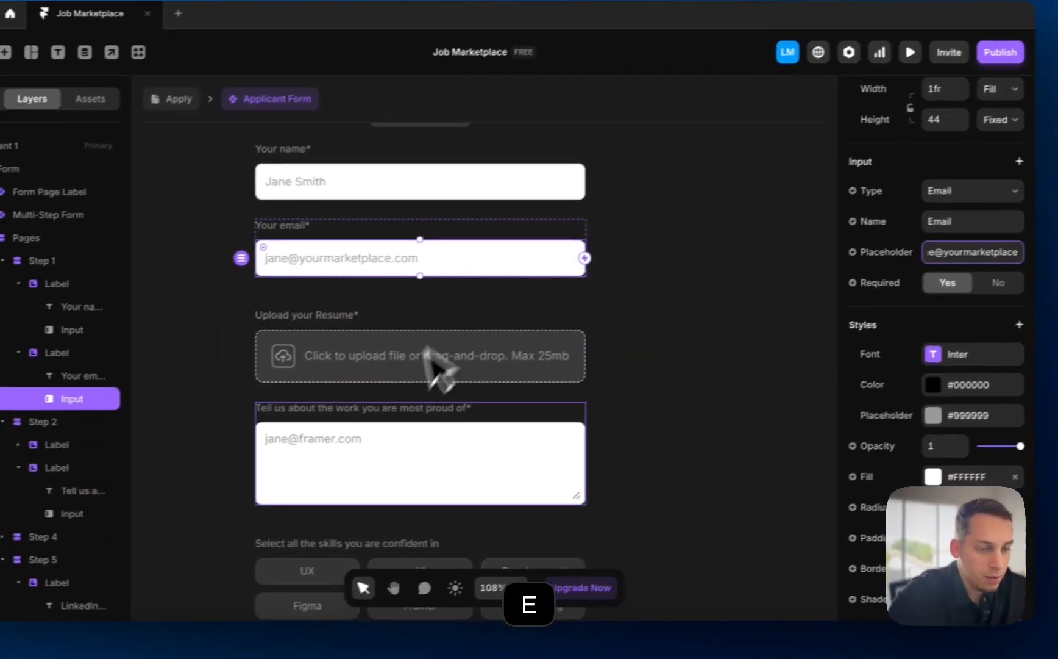
# - Set the proud-of-work text area placeholder to 'I am most proud of...'
pyautogui.click(329, 497)
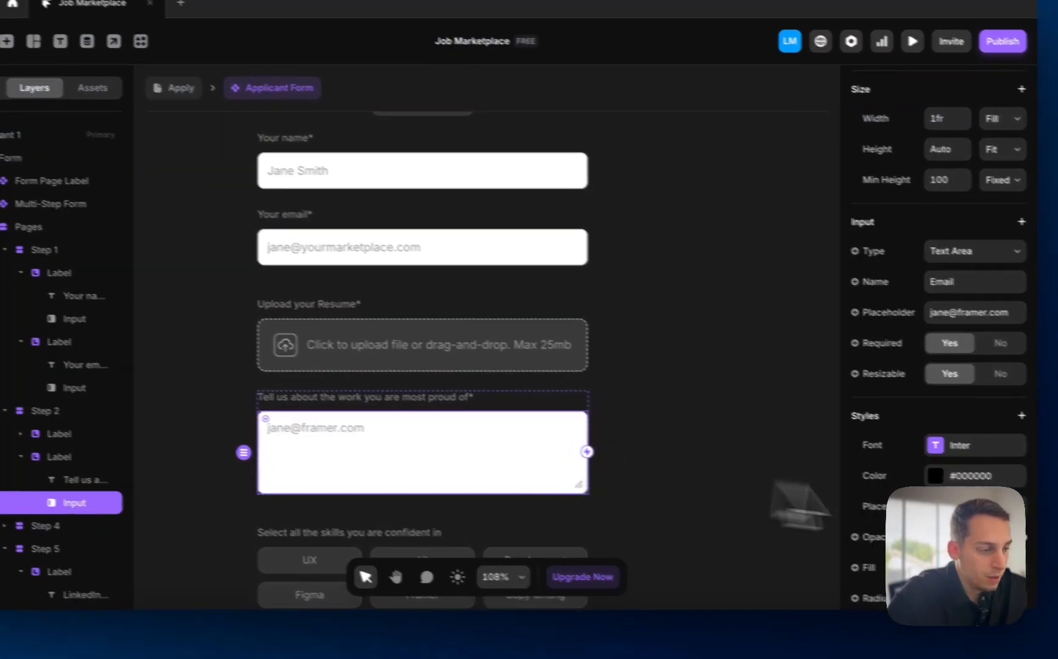
pyautogui.scroll(2, 922, 456)
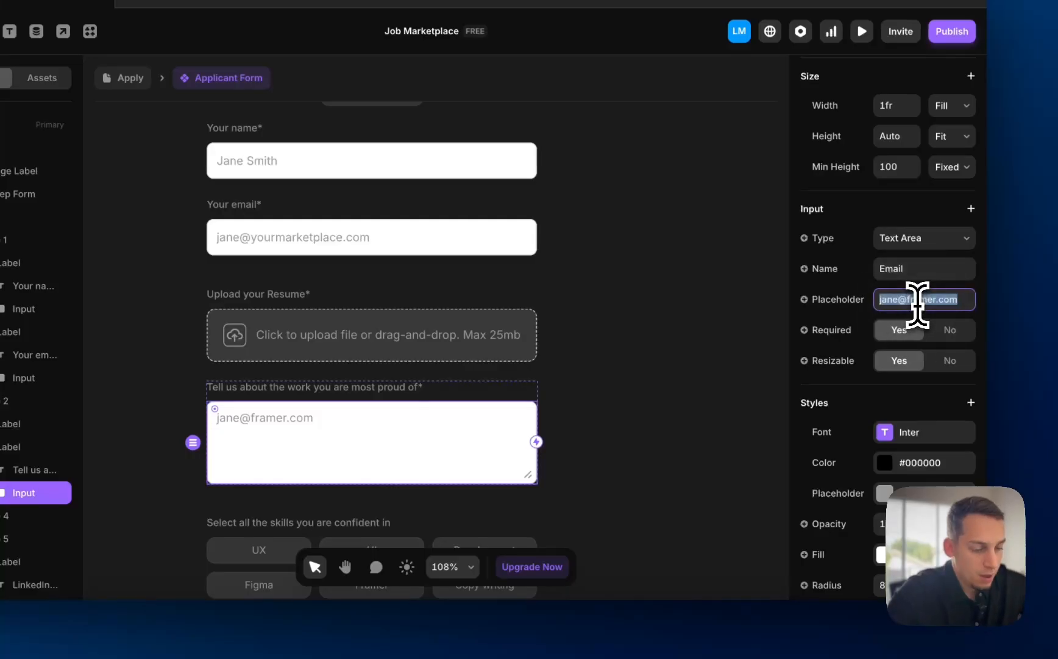
pyautogui.write('I am most pr')
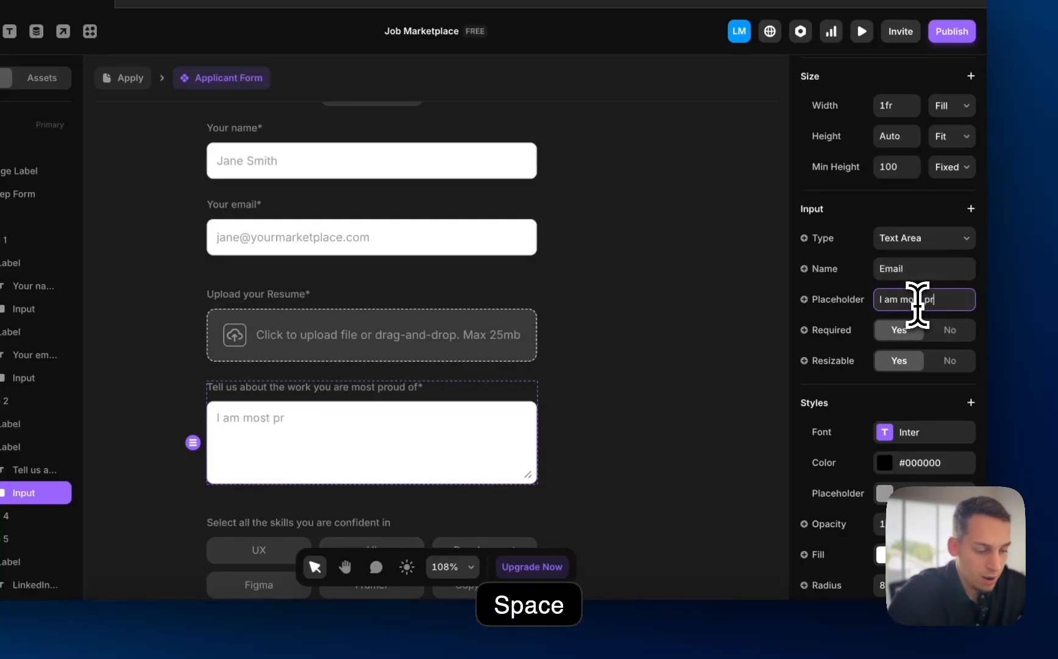
pyautogui.write('oud of...')
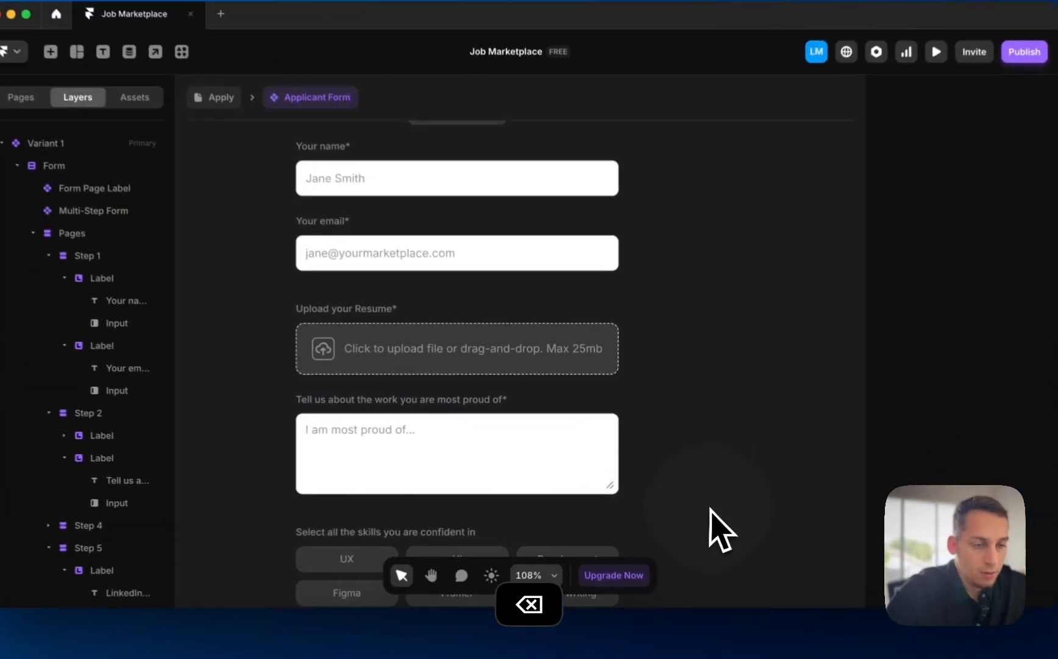
pyautogui.scroll(-3, 696, 524)
# - Set Required to Yes on the step 5 LinkedIn Profile input
pyautogui.click(454, 253)
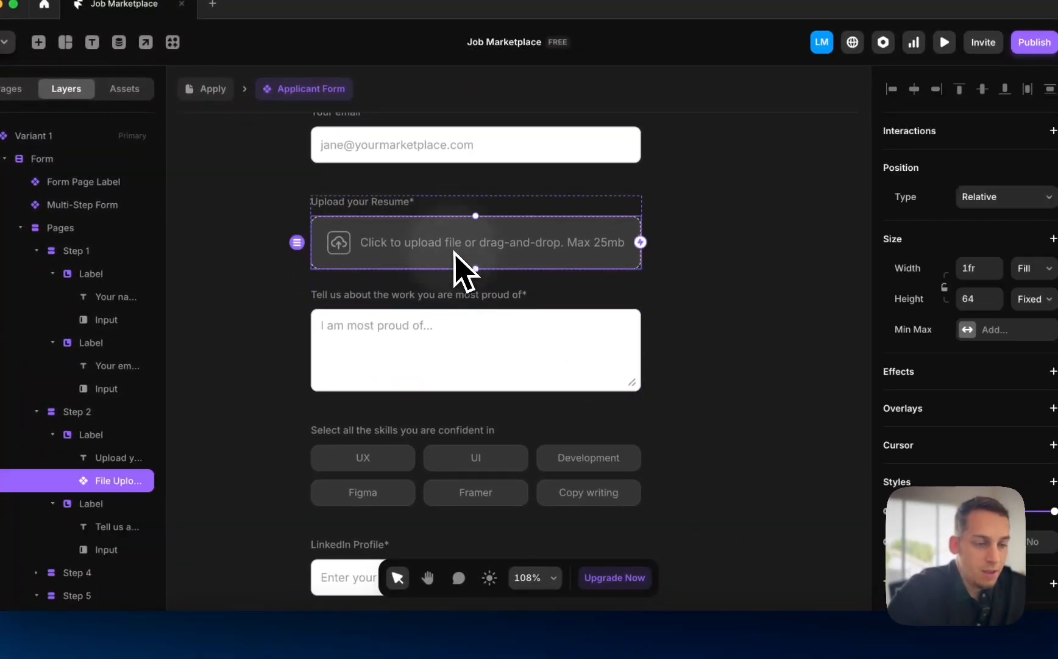
pyautogui.click(395, 357)
pyautogui.scroll(-2, 393, 430)
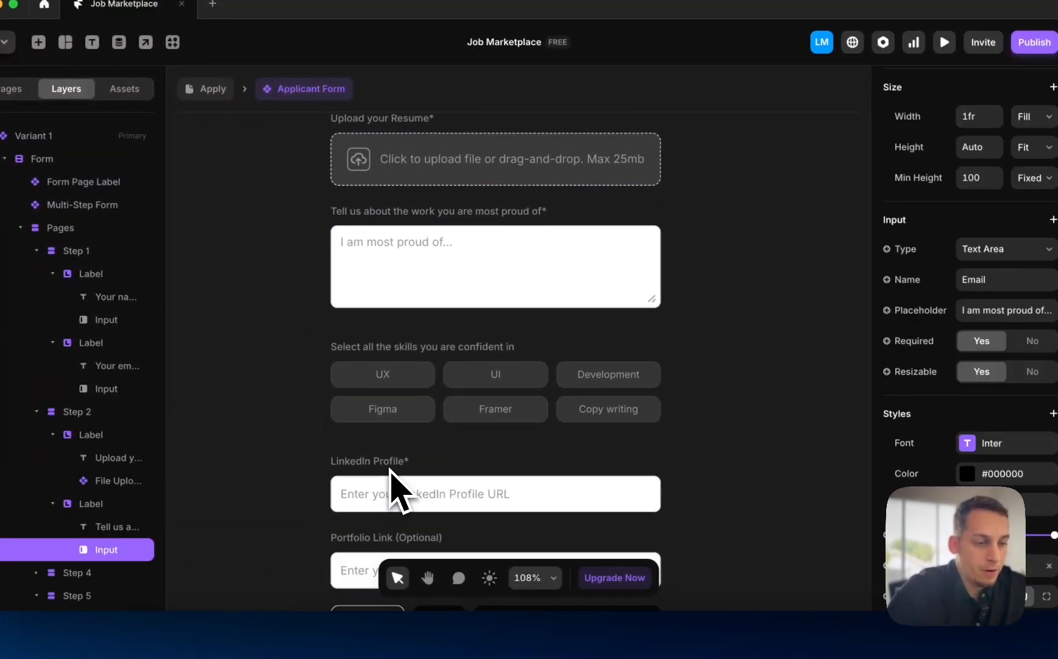
pyautogui.click(431, 382)
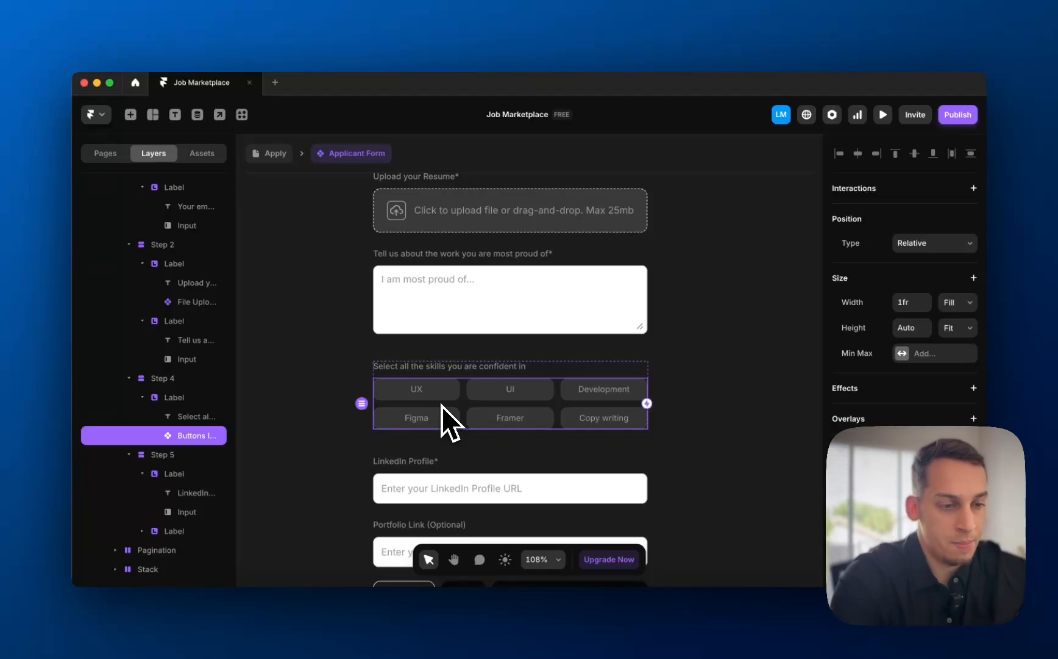
pyautogui.scroll(-4, 441, 406)
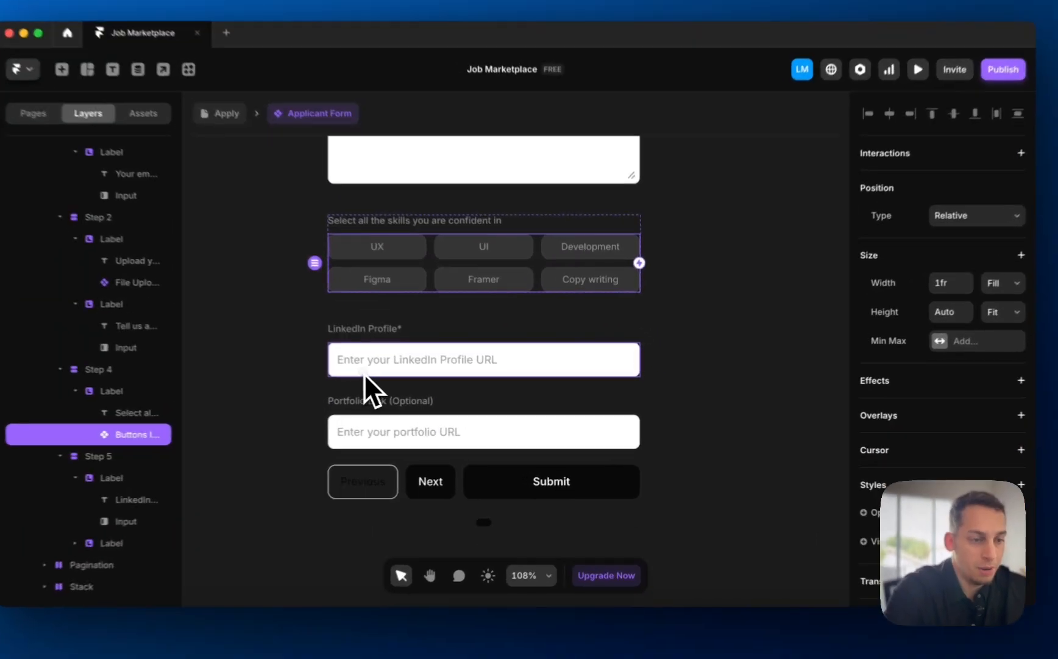
pyautogui.click(443, 370)
pyautogui.click(459, 353)
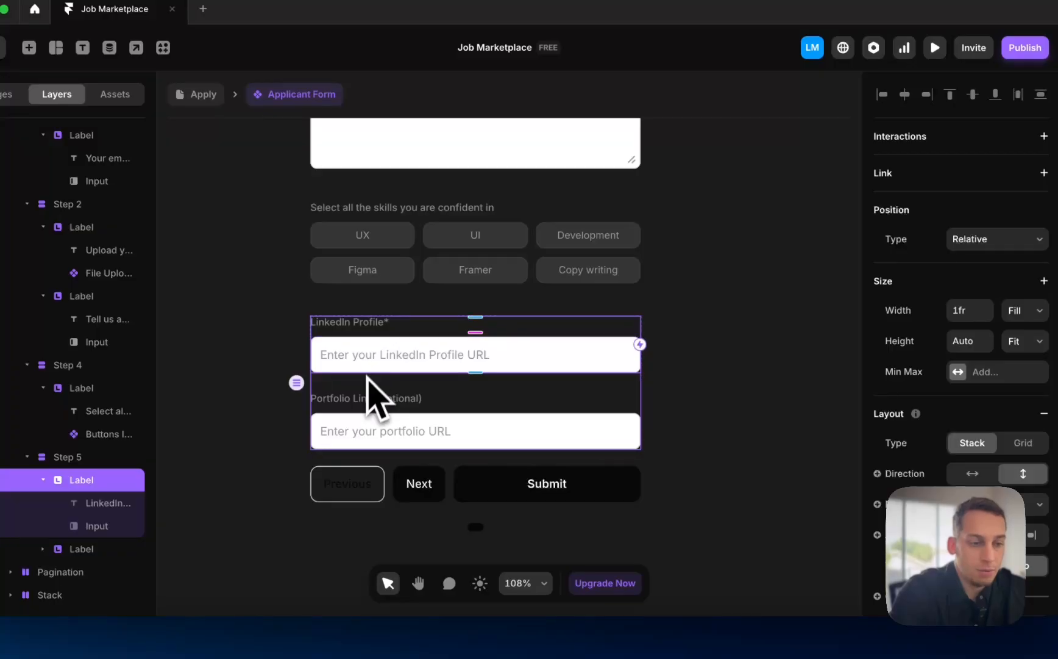
pyautogui.click(360, 358)
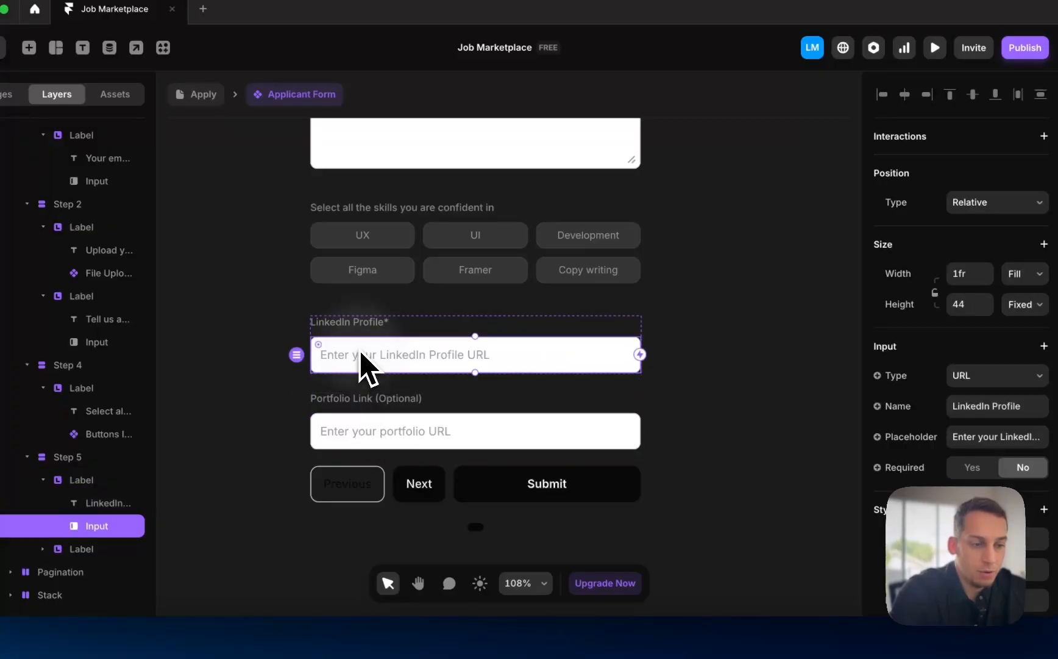
pyautogui.click(368, 429)
pyautogui.click(416, 358)
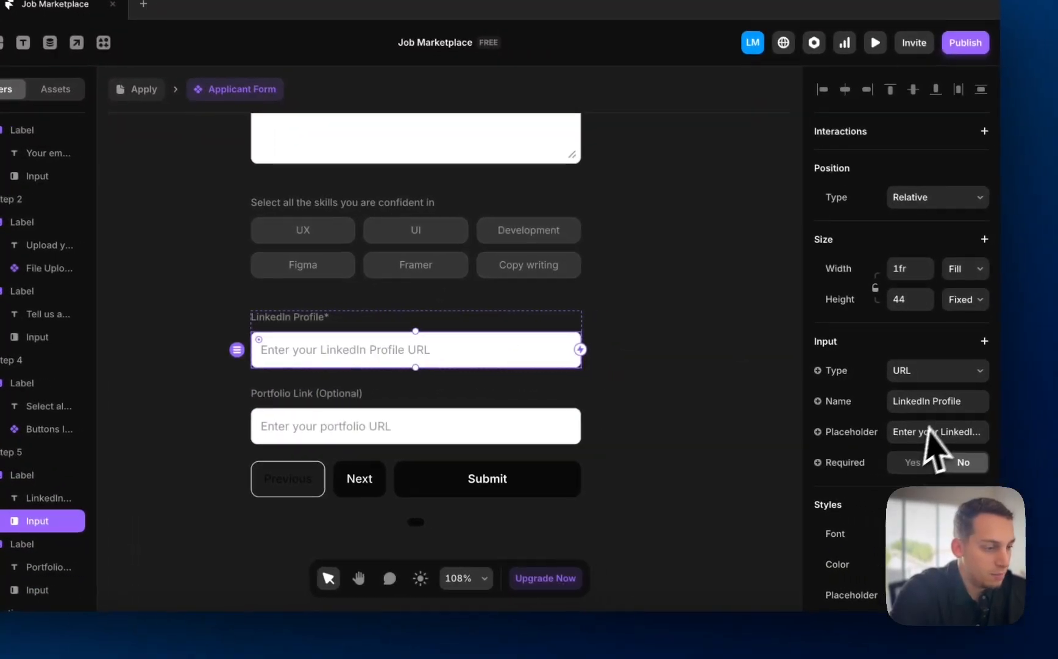
pyautogui.click(910, 428)
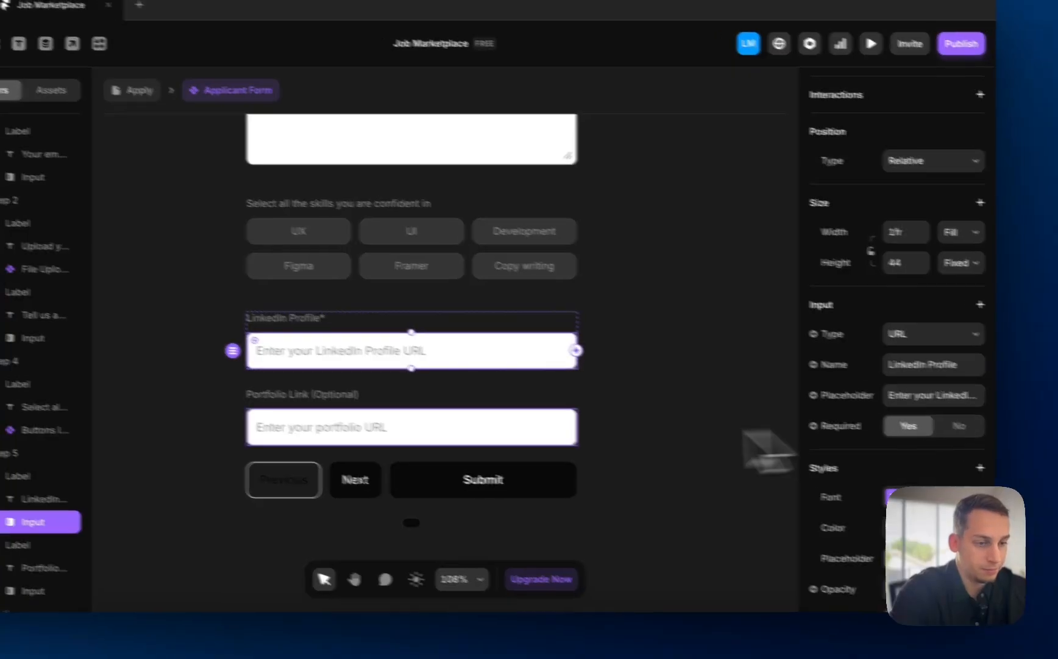
# - Check the Portfolio Link field and form buttons, then return to the /apply page
pyautogui.click(360, 426)
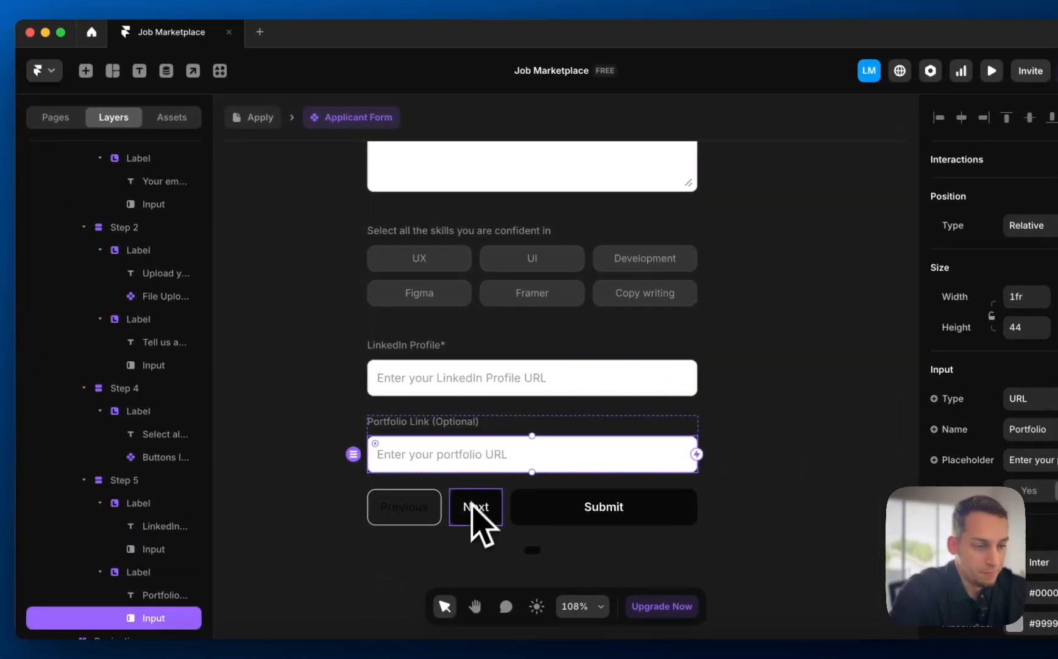
pyautogui.scroll(-1, 468, 492)
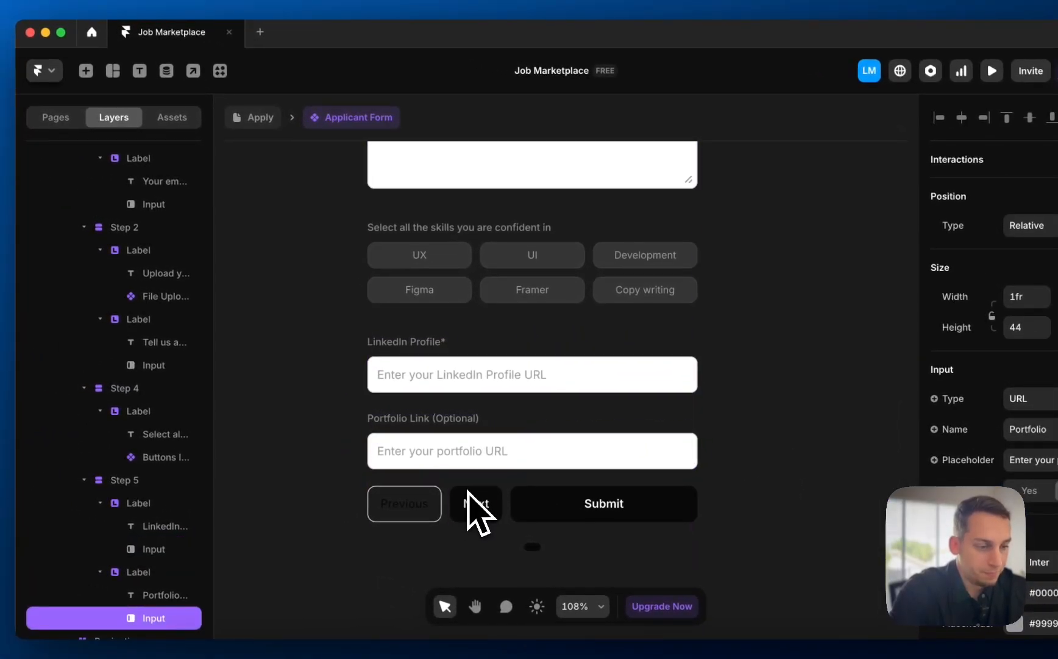
pyautogui.click(462, 482)
pyautogui.click(412, 473)
pyautogui.click(479, 463)
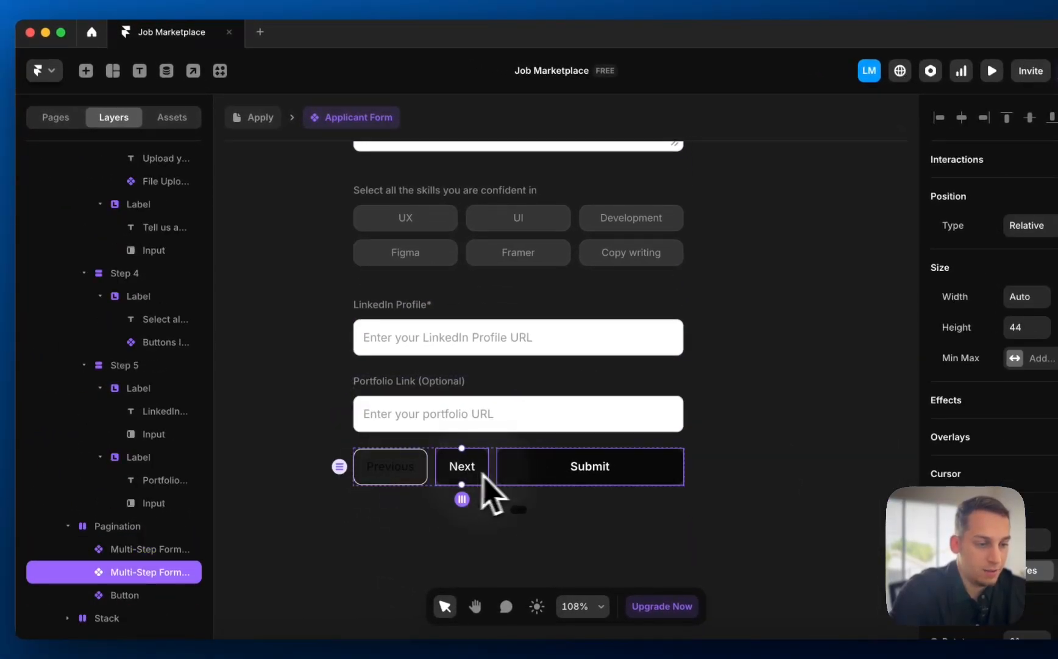
pyautogui.click(534, 465)
pyautogui.scroll(-5, 438, 403)
pyautogui.click(321, 354)
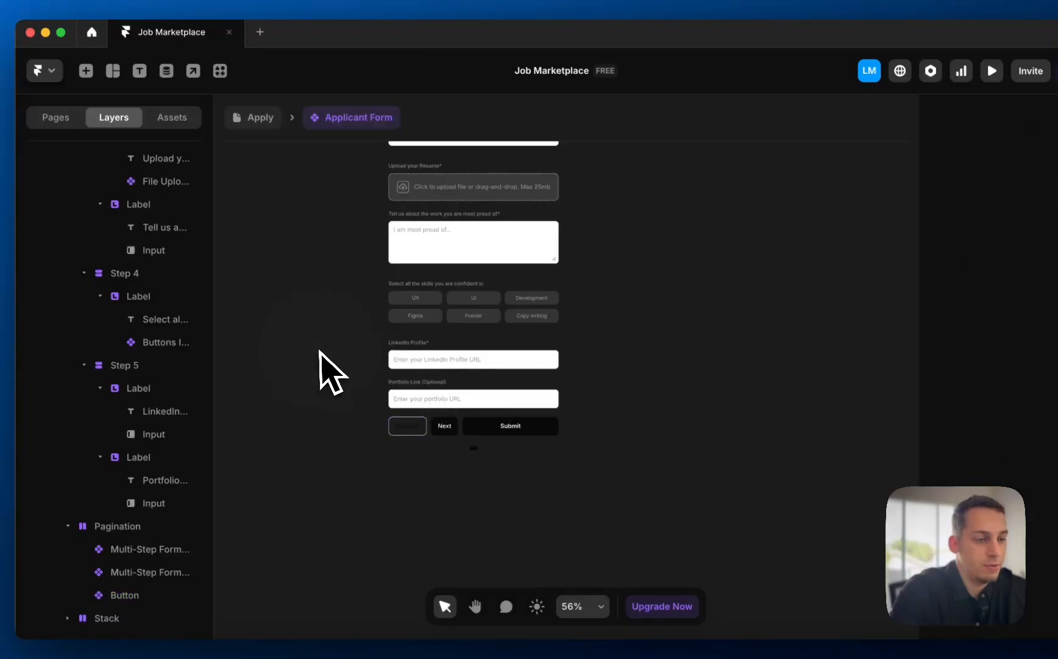
pyautogui.scroll(-3, 320, 353)
pyautogui.scroll(3, 319, 352)
# - Select the /apply page's building photo and open its image fill settings
pyautogui.click(256, 123)
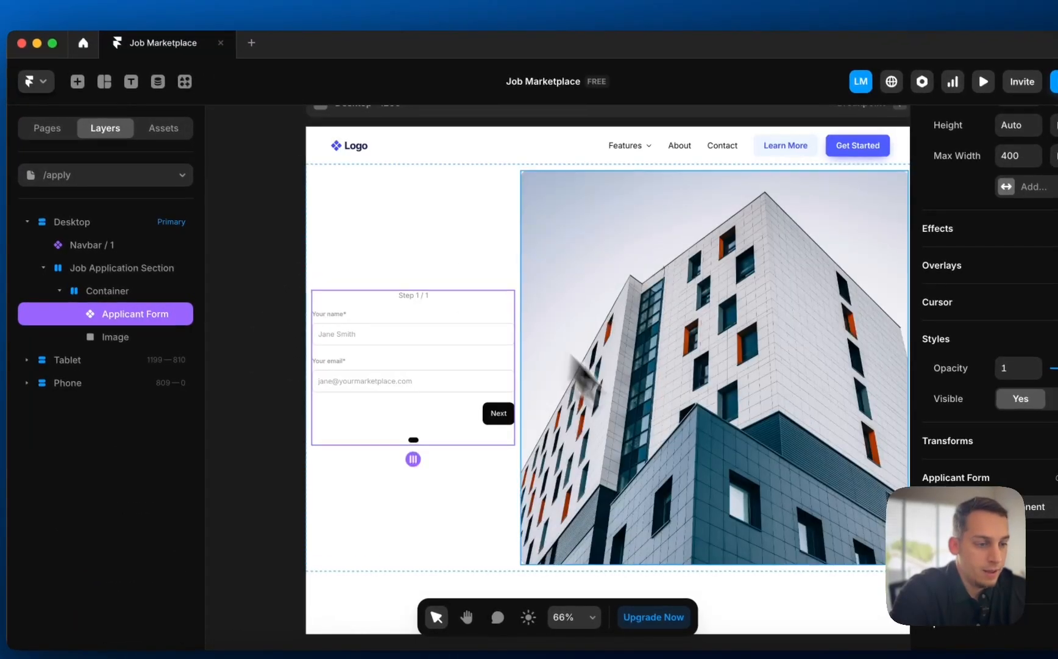
pyautogui.hscroll(3, 666, 456)
pyautogui.click(610, 449)
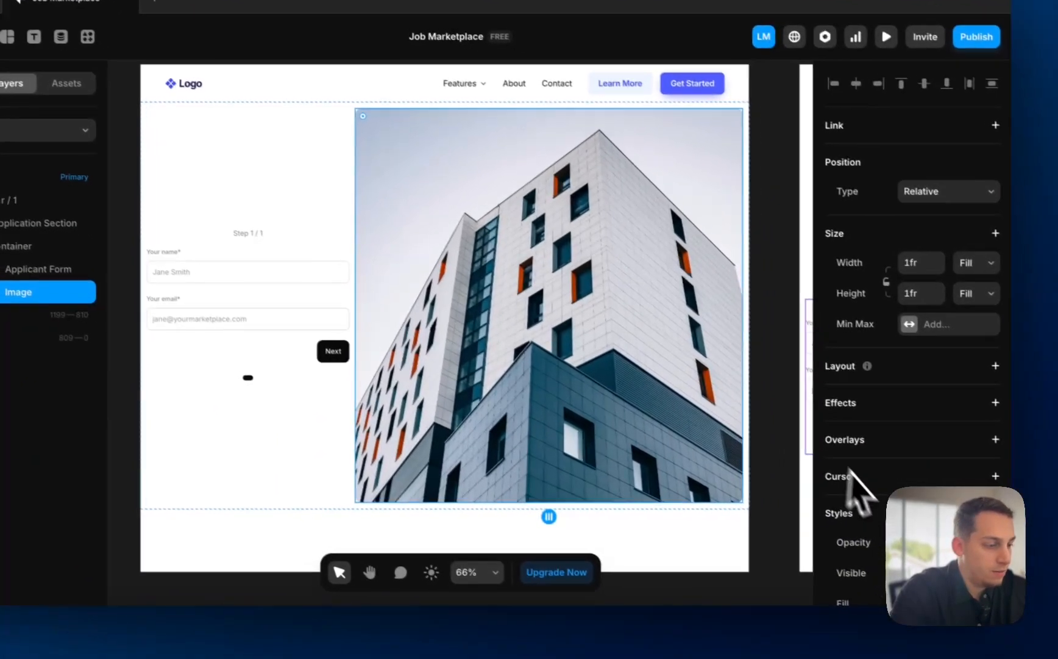
pyautogui.scroll(-2, 969, 530)
pyautogui.click(1010, 585)
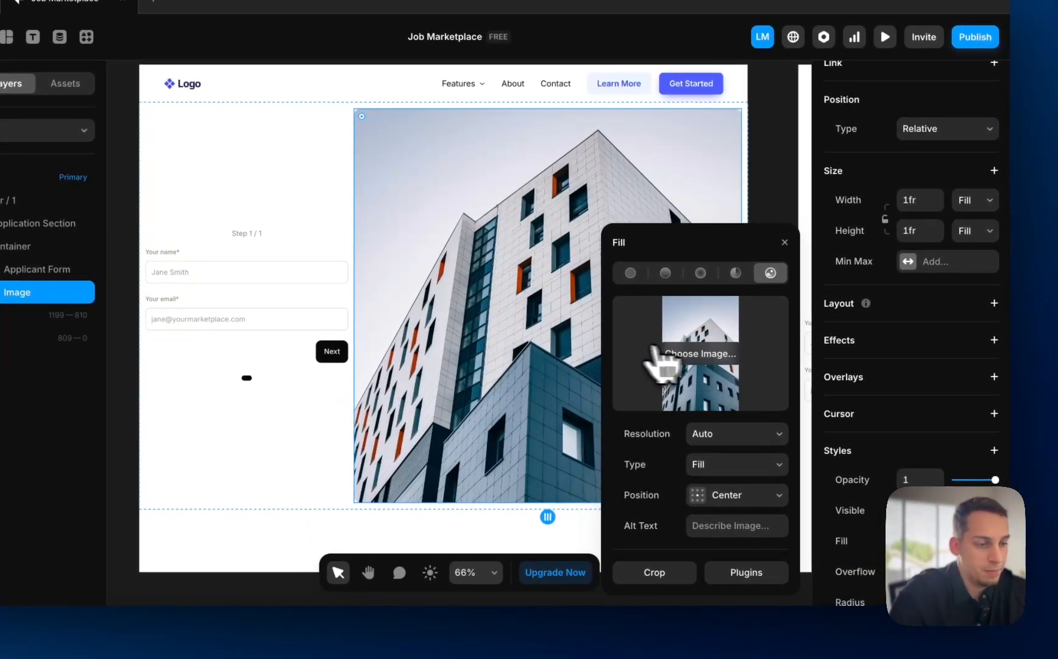
pyautogui.click(684, 393)
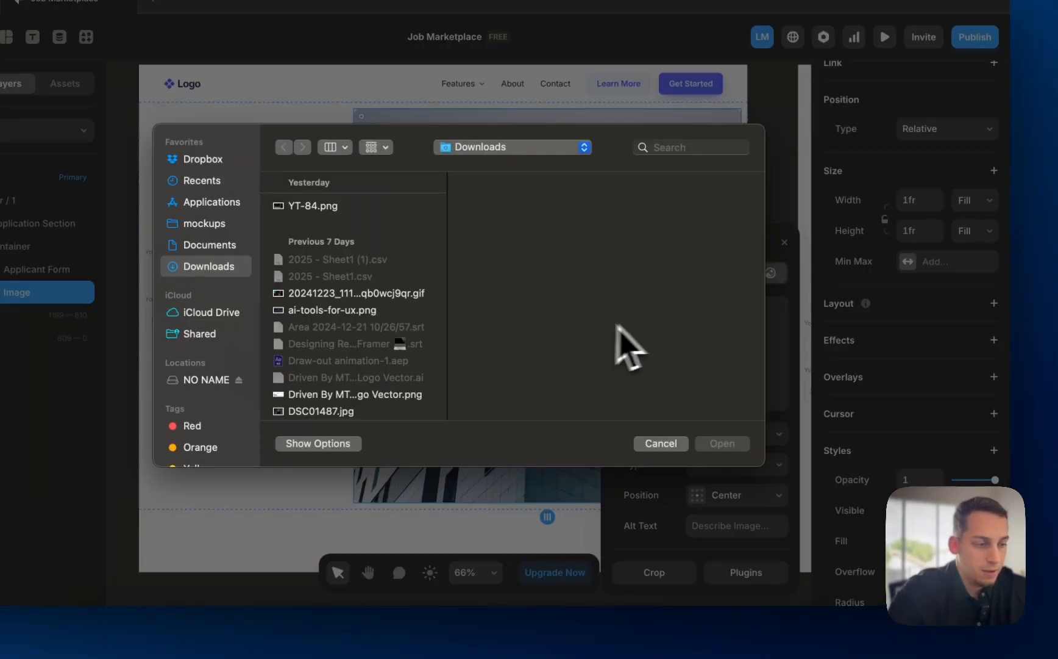
pyautogui.click(650, 444)
# - Replace it with a Lummi 'freelancer' photo of a man at a laptop, then open the page list
pyautogui.click(749, 574)
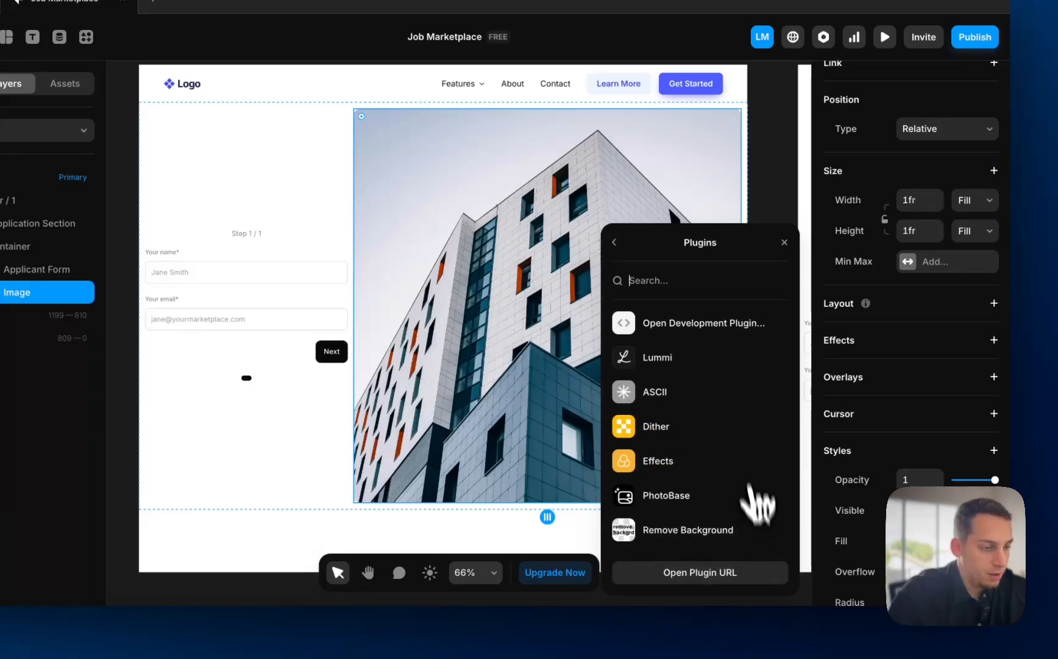
pyautogui.click(671, 372)
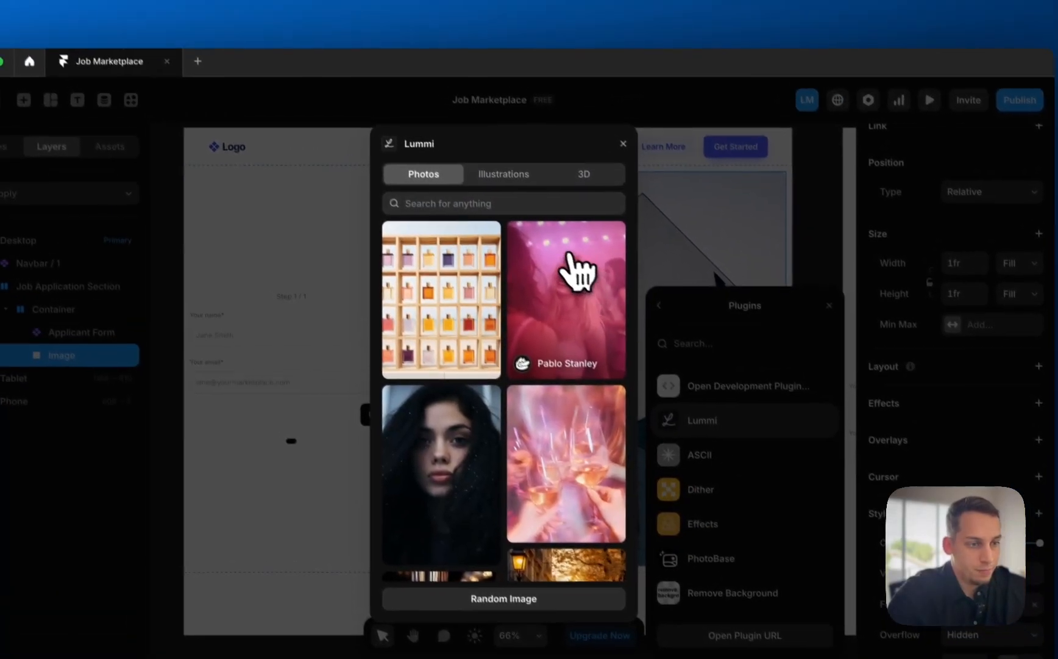
pyautogui.click(528, 218)
pyautogui.write('freelancer')
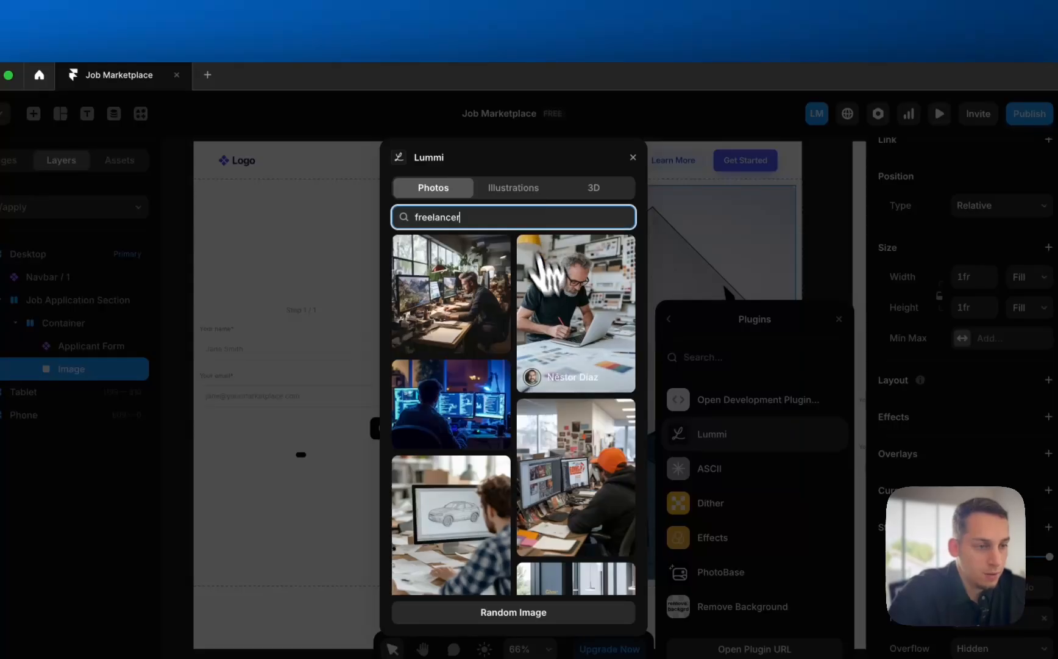
pyautogui.click(569, 323)
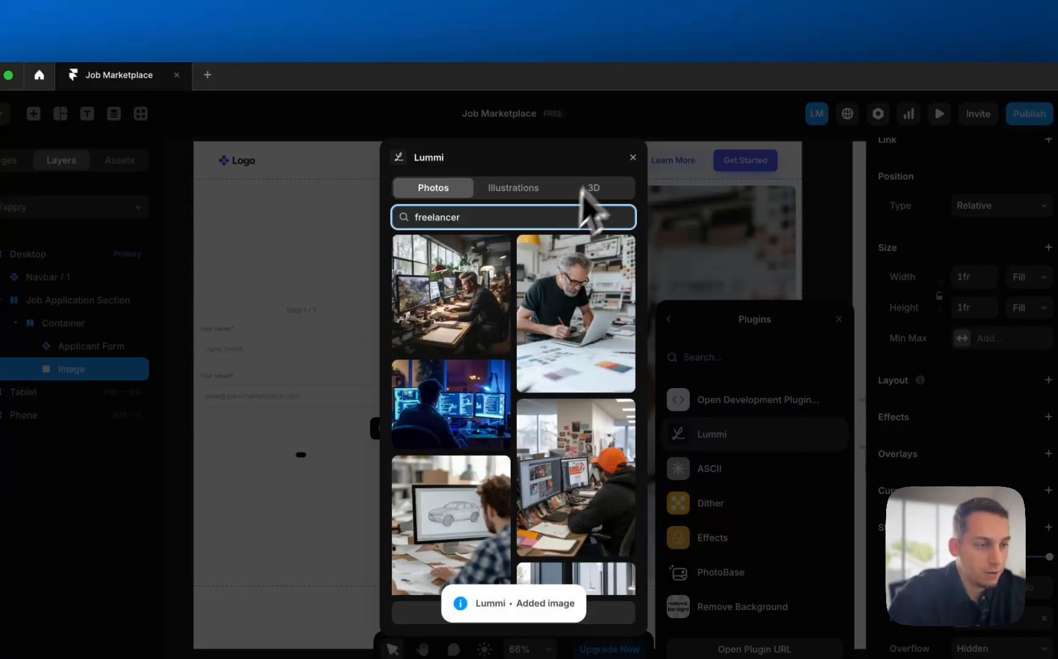
pyautogui.click(635, 158)
pyautogui.scroll(-5, 525, 373)
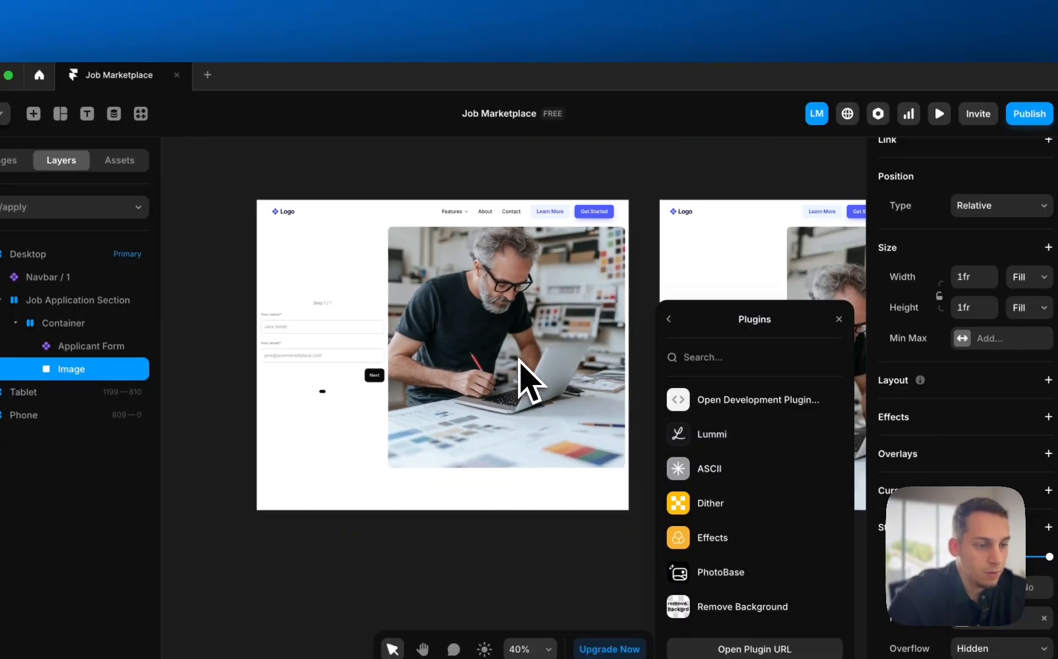
pyautogui.scroll(10, 519, 359)
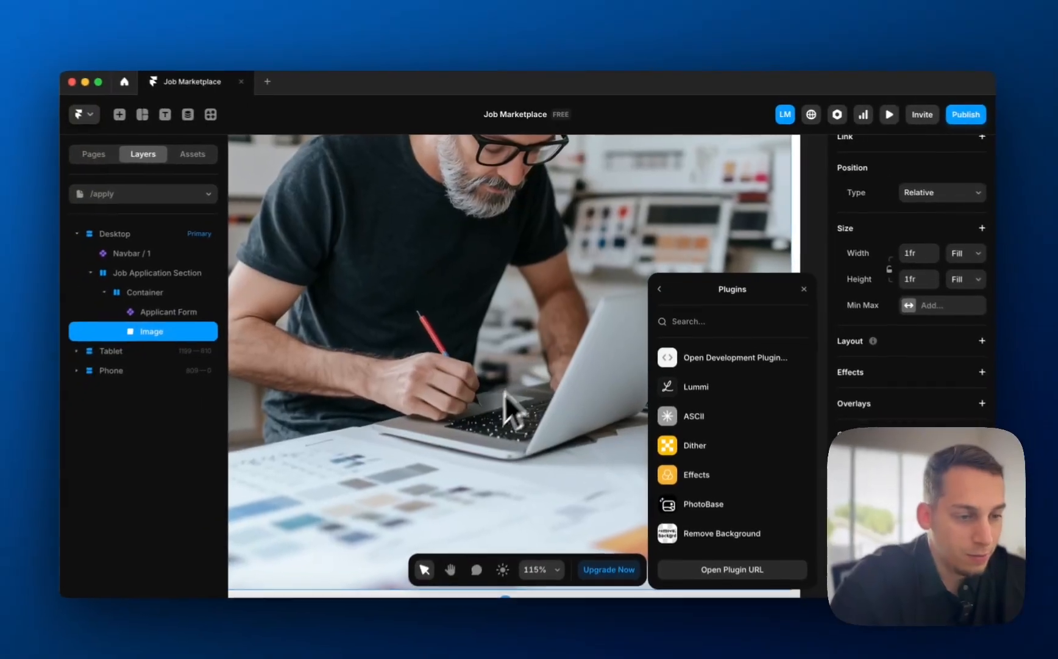
pyautogui.scroll(-10, 492, 418)
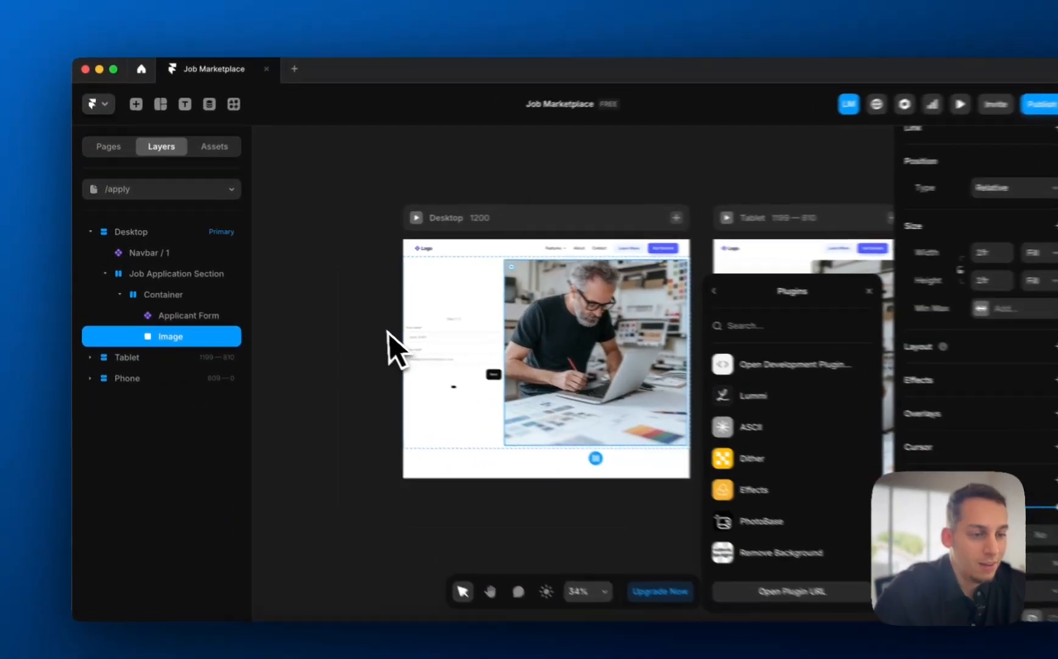
pyautogui.click(388, 333)
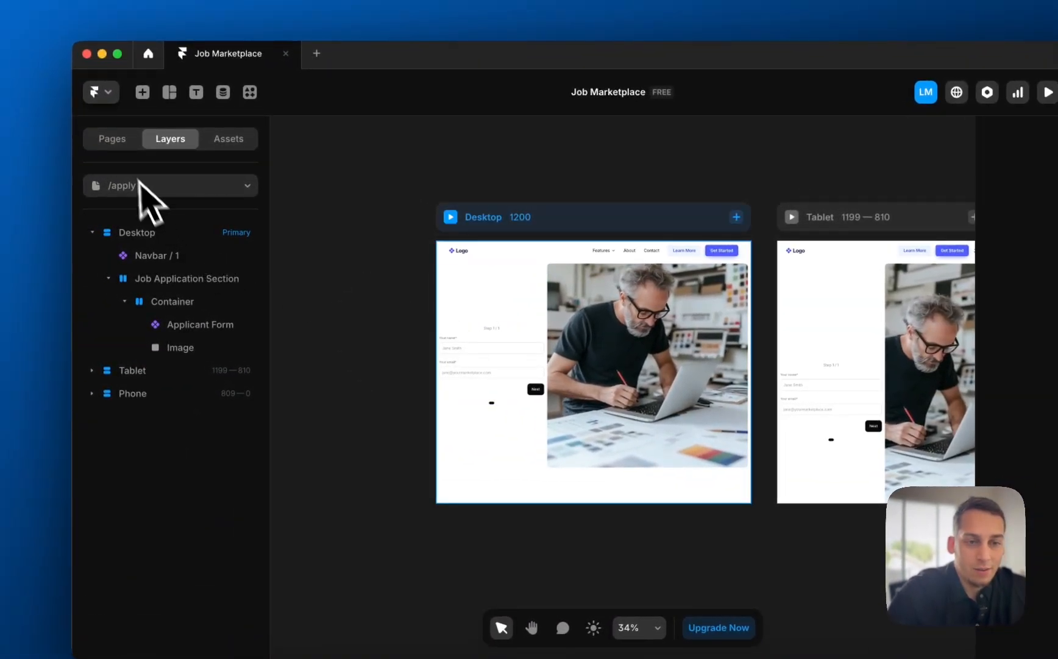
pyautogui.click(130, 181)
# - Switch to /proposals and open the Lummi library for its page image
pyautogui.click(135, 291)
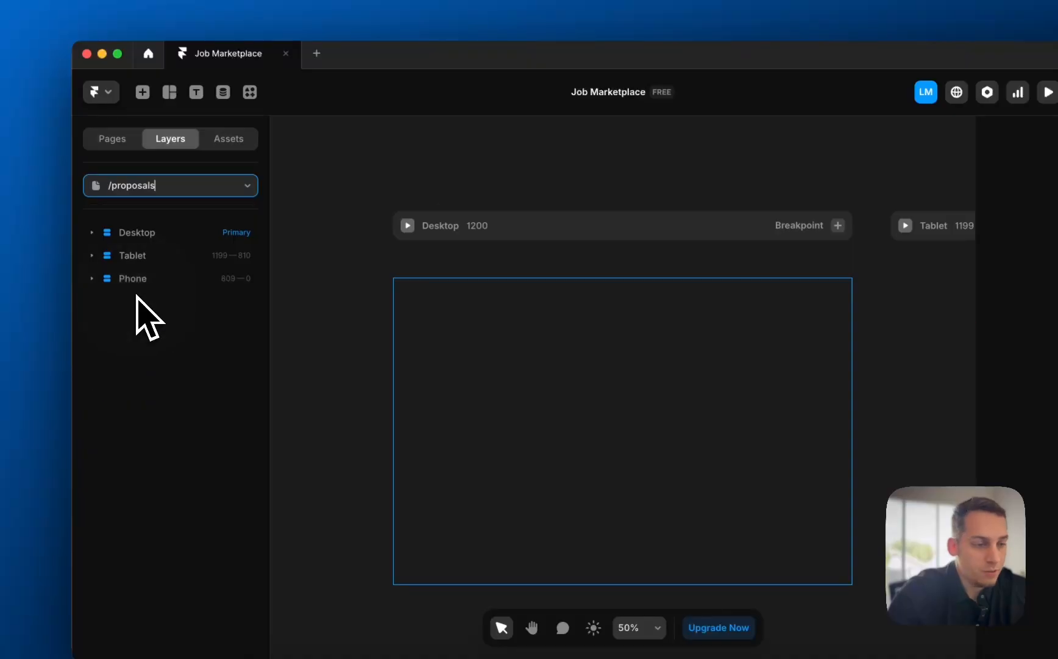
pyautogui.click(649, 463)
pyautogui.scroll(-4, 917, 455)
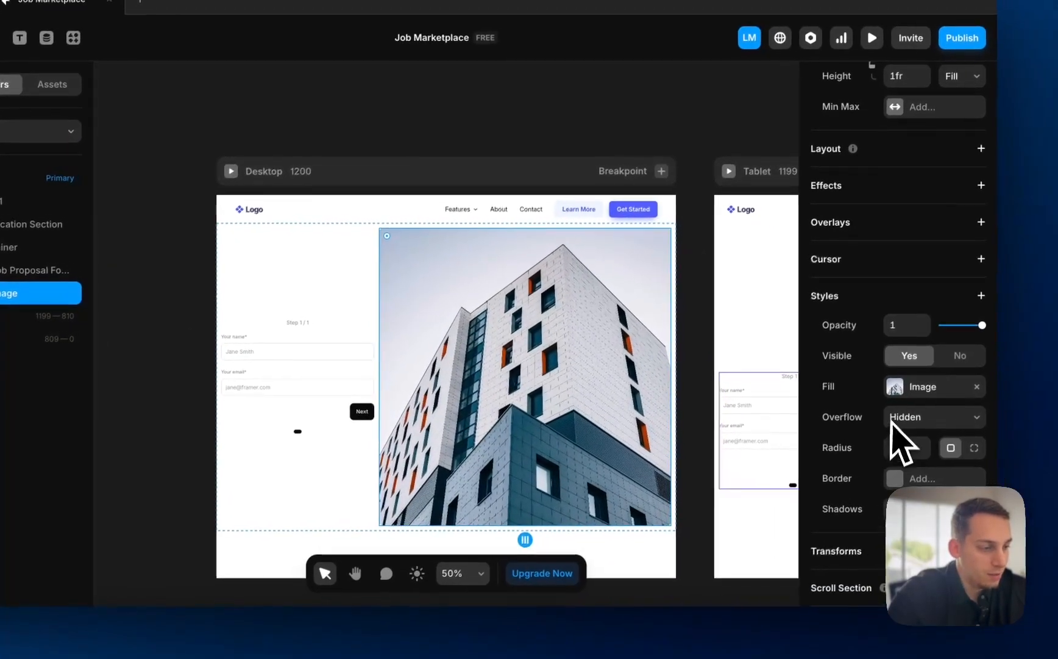
pyautogui.click(962, 402)
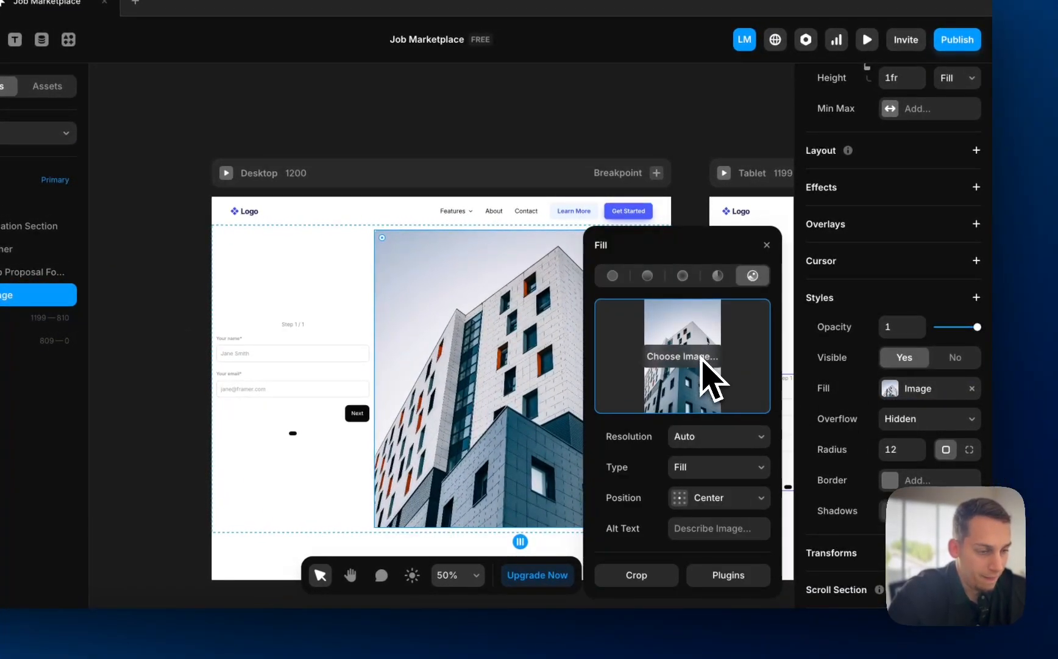
pyautogui.click(728, 574)
pyautogui.click(656, 363)
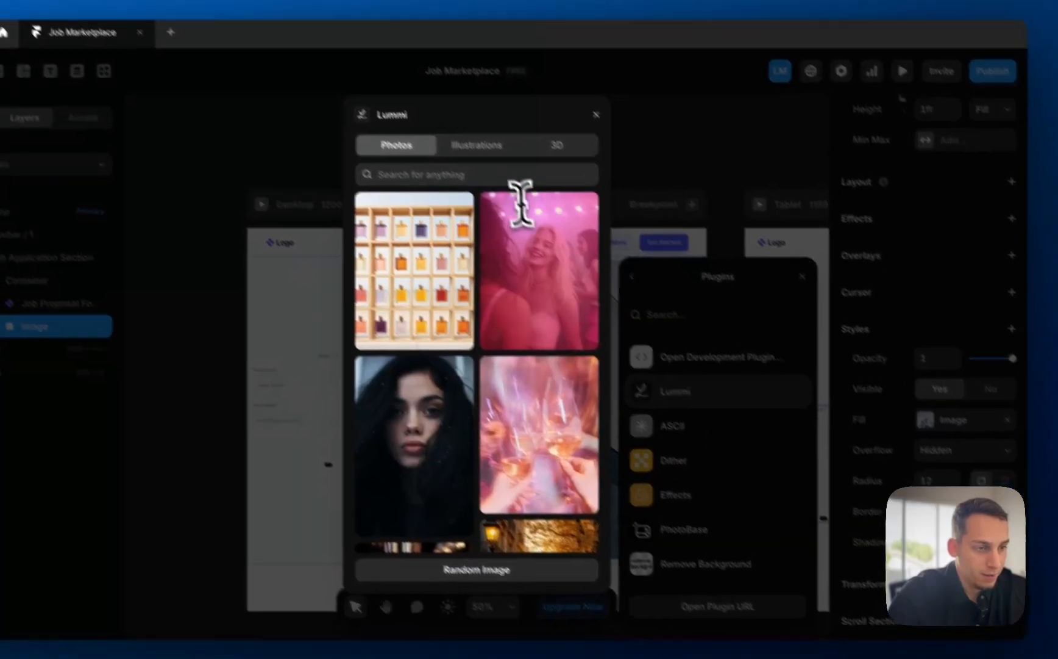
# - Search Lummi for 'hr' and apply a photo of a woman in a headset at a computer
pyautogui.click(482, 175)
pyautogui.write('hr')
pyautogui.press('Return')
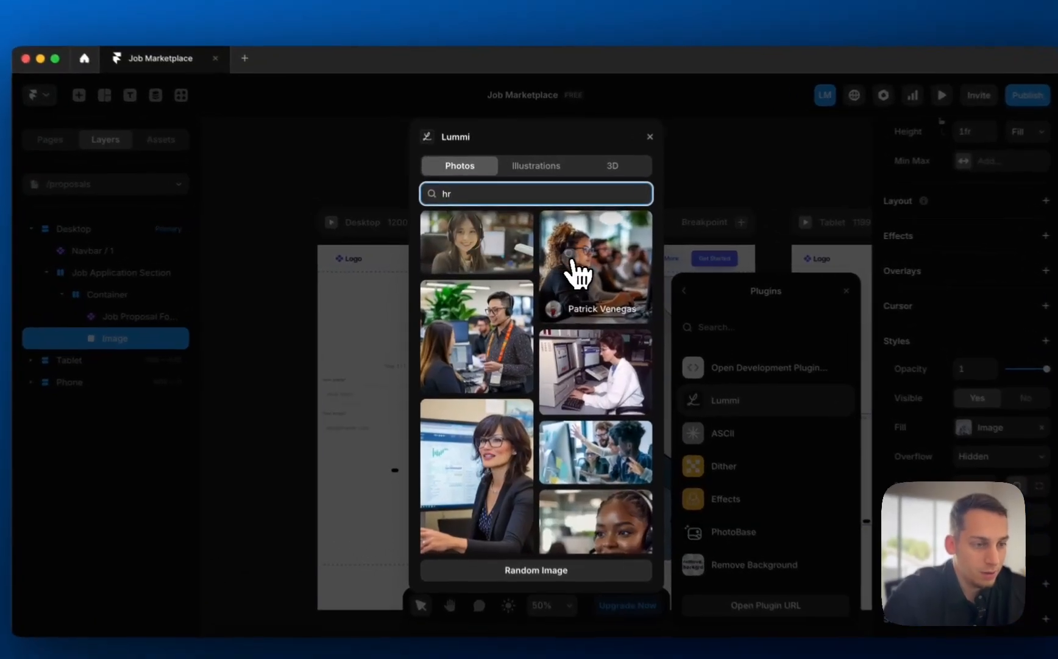
pyautogui.click(573, 271)
pyautogui.scroll(-8, 533, 329)
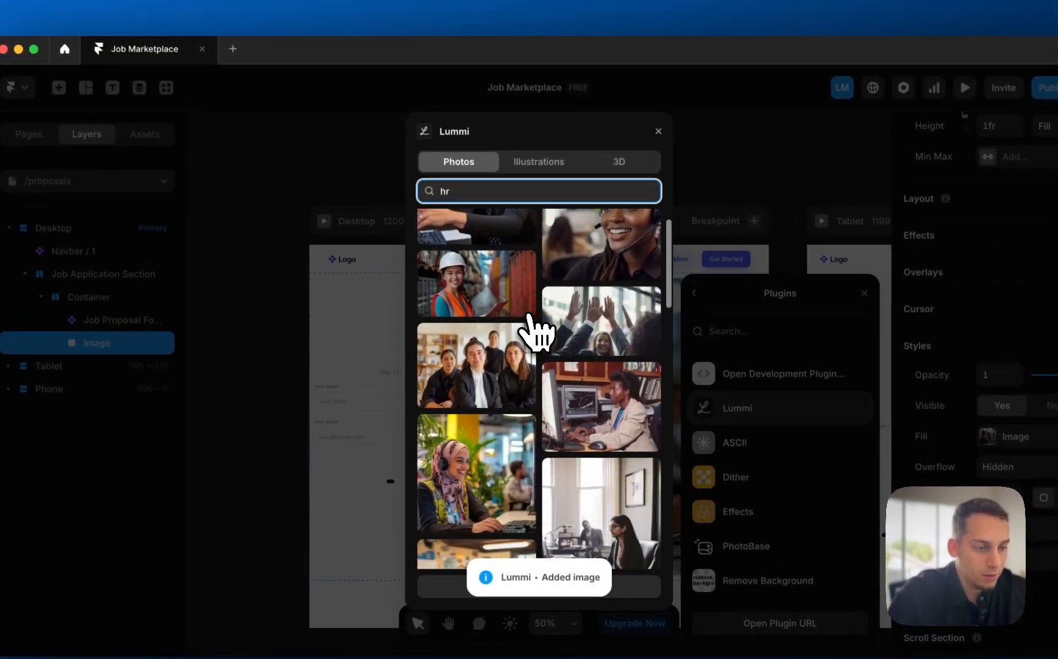
pyautogui.scroll(-5, 537, 332)
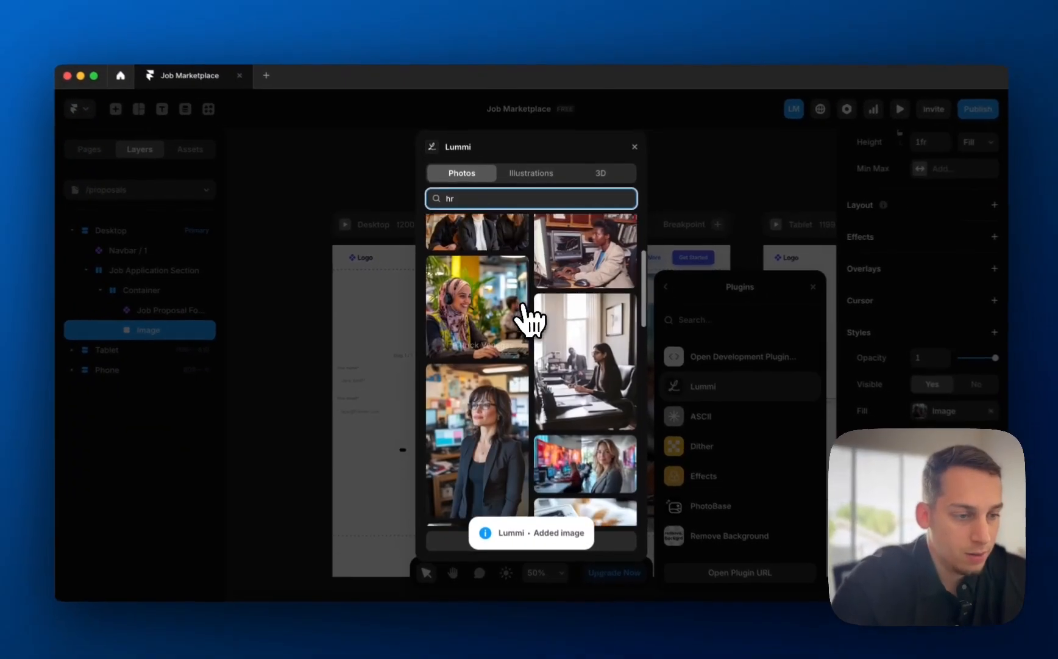
pyautogui.scroll(-10, 510, 353)
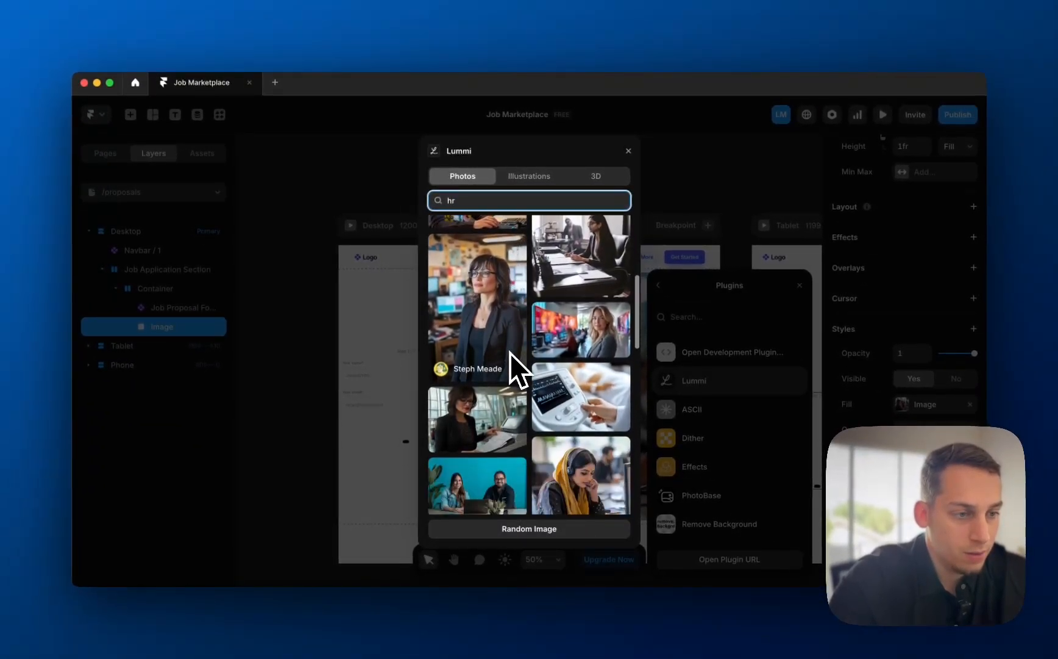
pyautogui.scroll(-1, 509, 353)
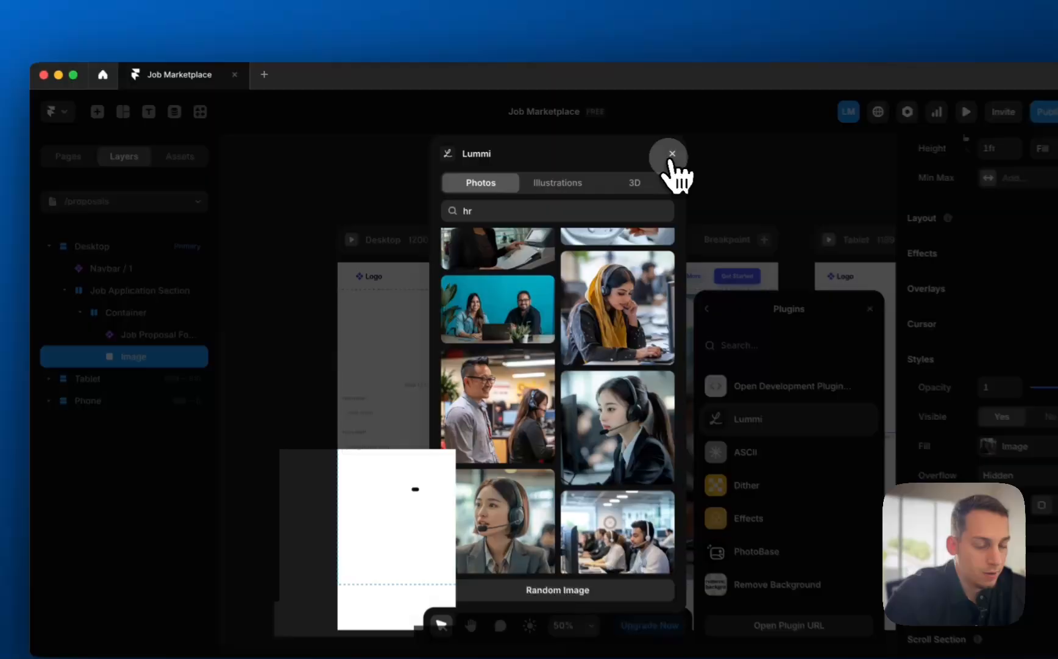
pyautogui.click(629, 150)
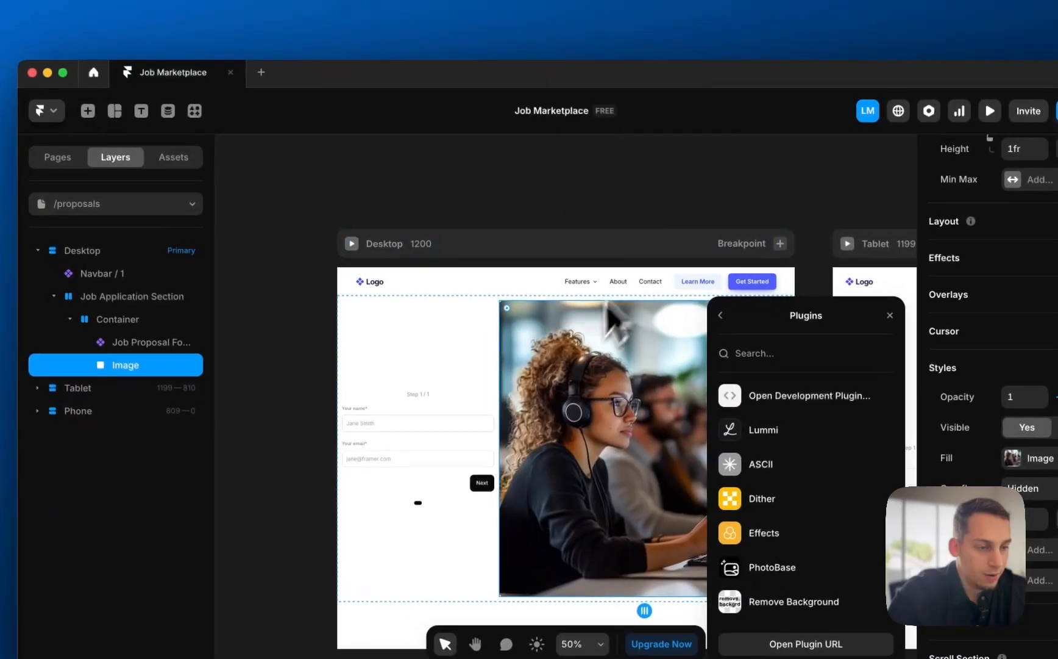
pyautogui.scroll(2, 607, 303)
pyautogui.scroll(-3, 617, 311)
pyautogui.hscroll(-3, 617, 305)
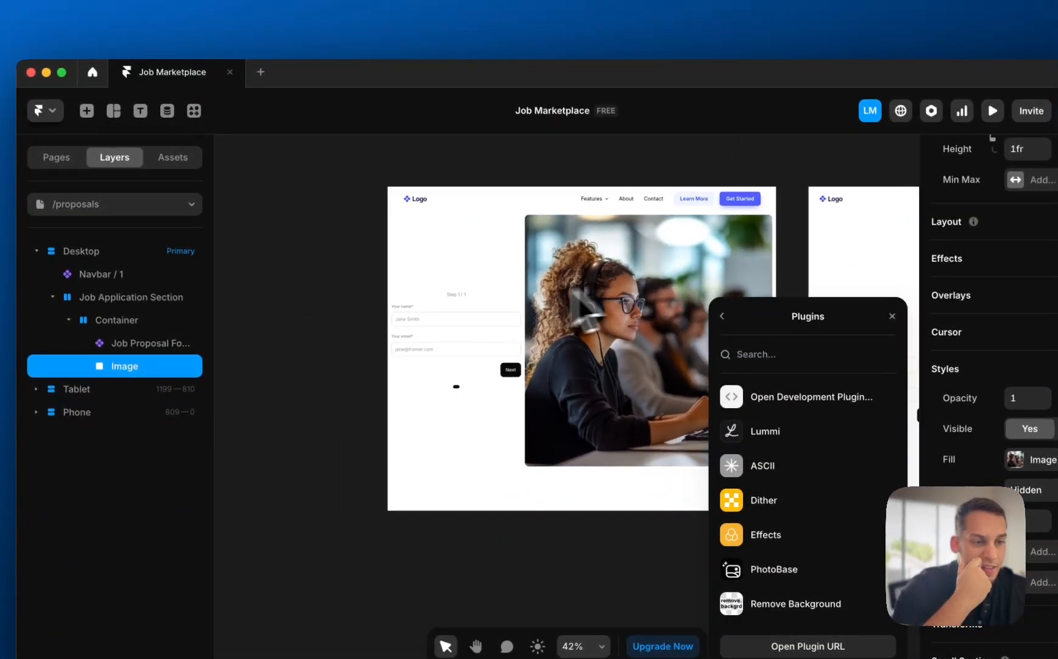
pyautogui.click(443, 332)
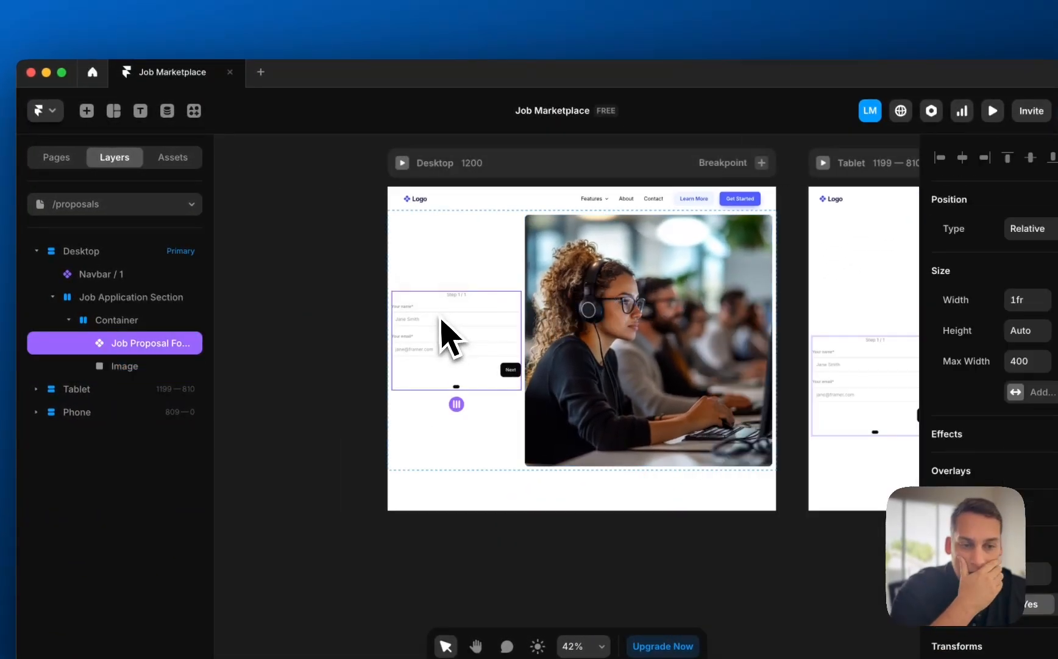
# - Duplicate the Your name field in the Job Proposal Form and set its placeholder to Apple
pyautogui.doubleClick(478, 319)
pyautogui.scroll(5, 512, 262)
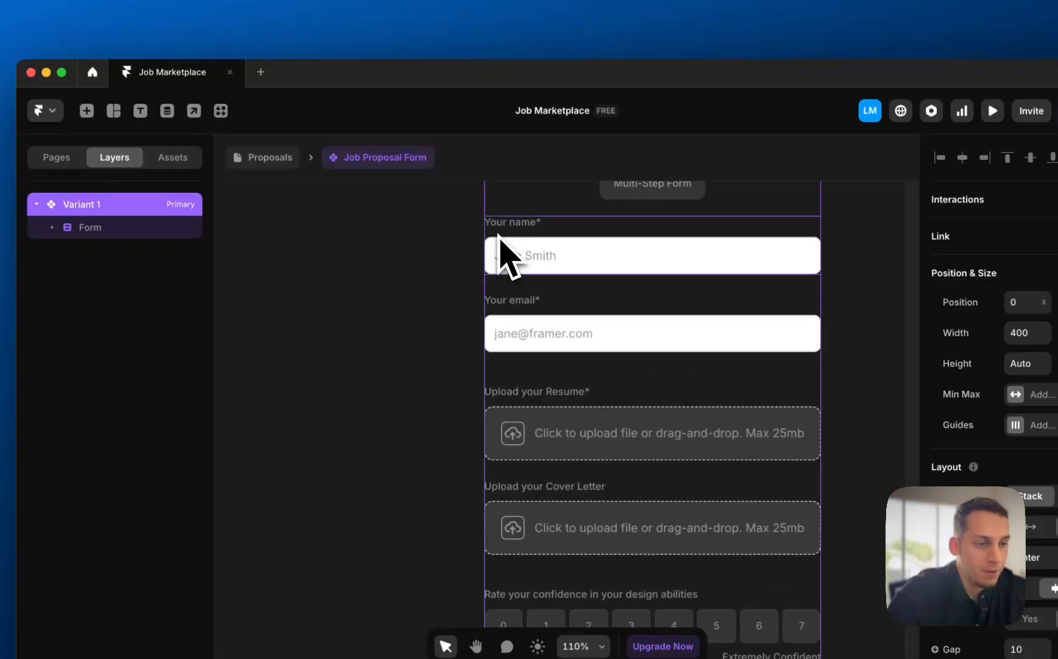
pyautogui.click(498, 228)
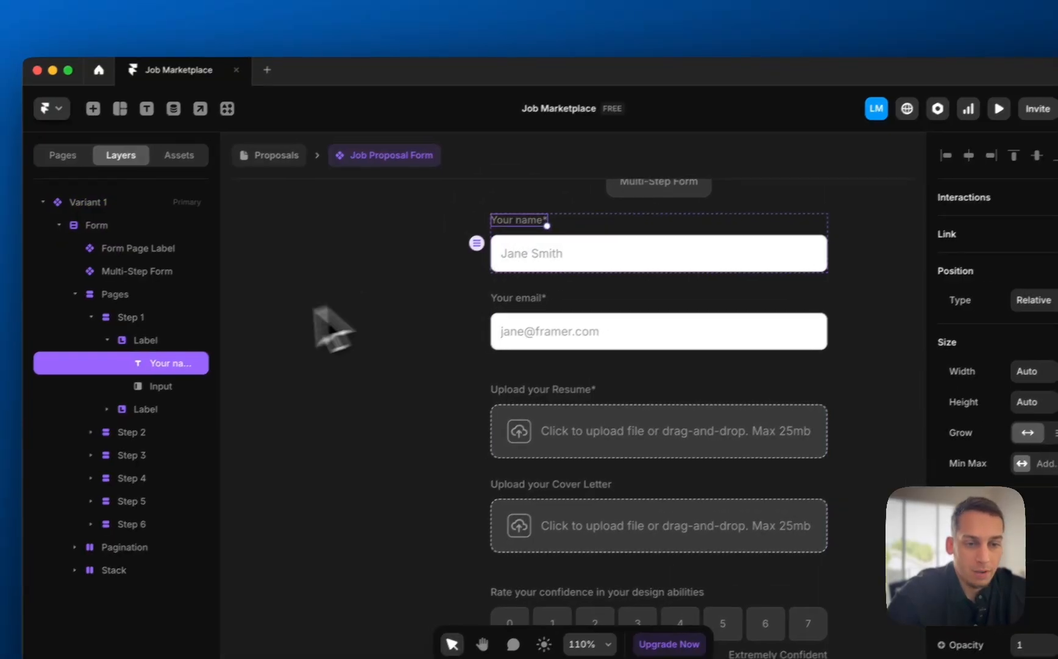
pyautogui.click(131, 342)
pyautogui.press('super+d')
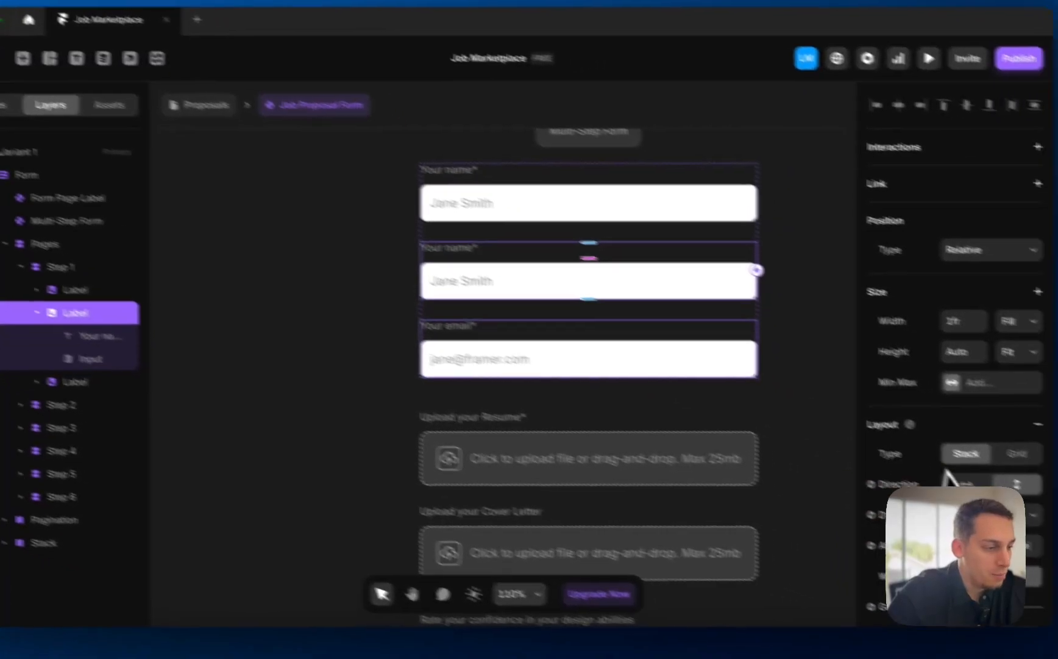
pyautogui.scroll(-6, 1036, 464)
pyautogui.scroll(-5, 907, 475)
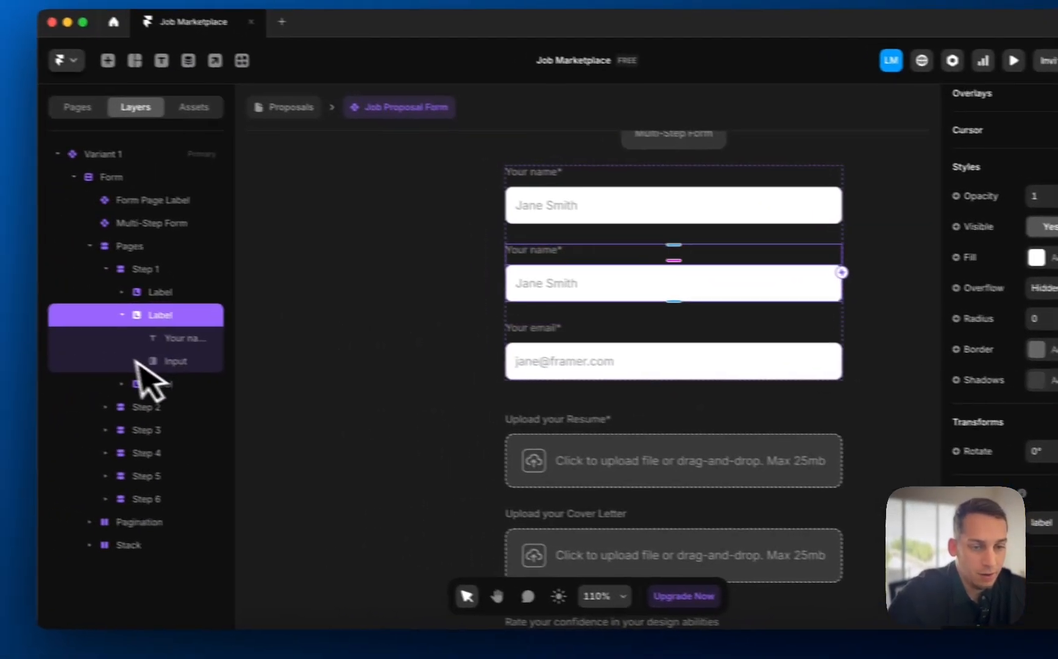
pyautogui.click(23, 332)
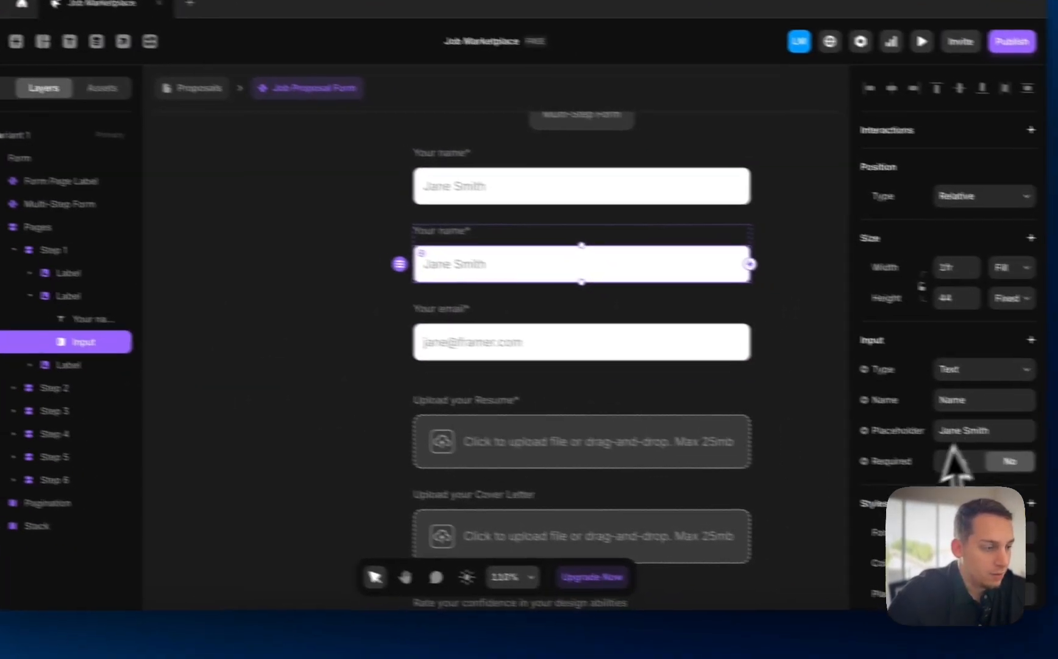
pyautogui.doubleClick(911, 417)
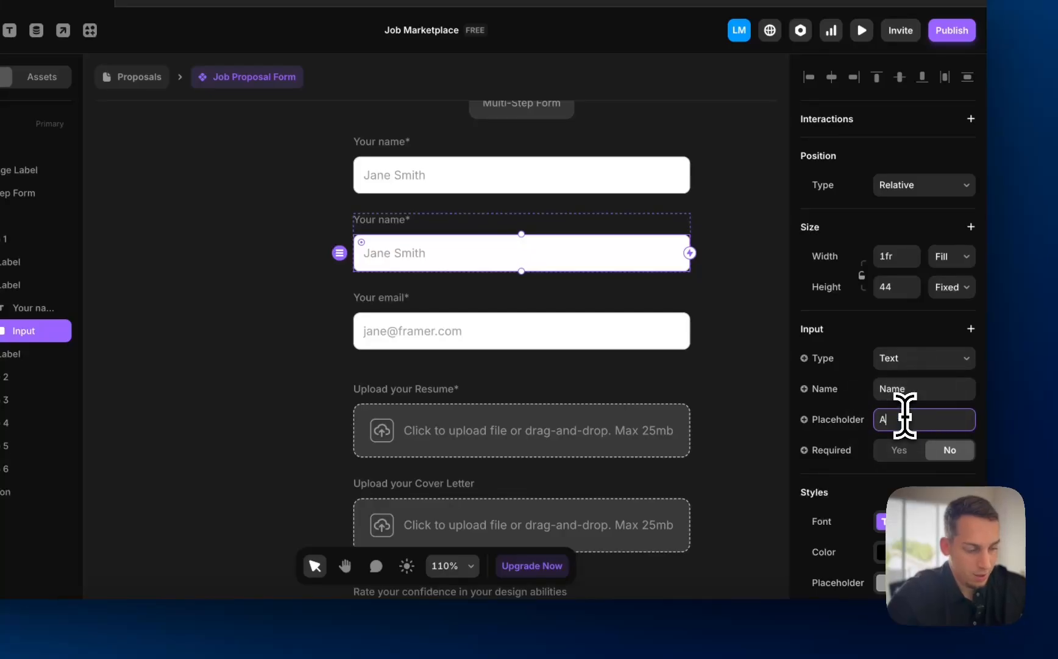
pyautogui.write('Apple')
# - Relabel the duplicated field 'Your company name*'
pyautogui.click(399, 220)
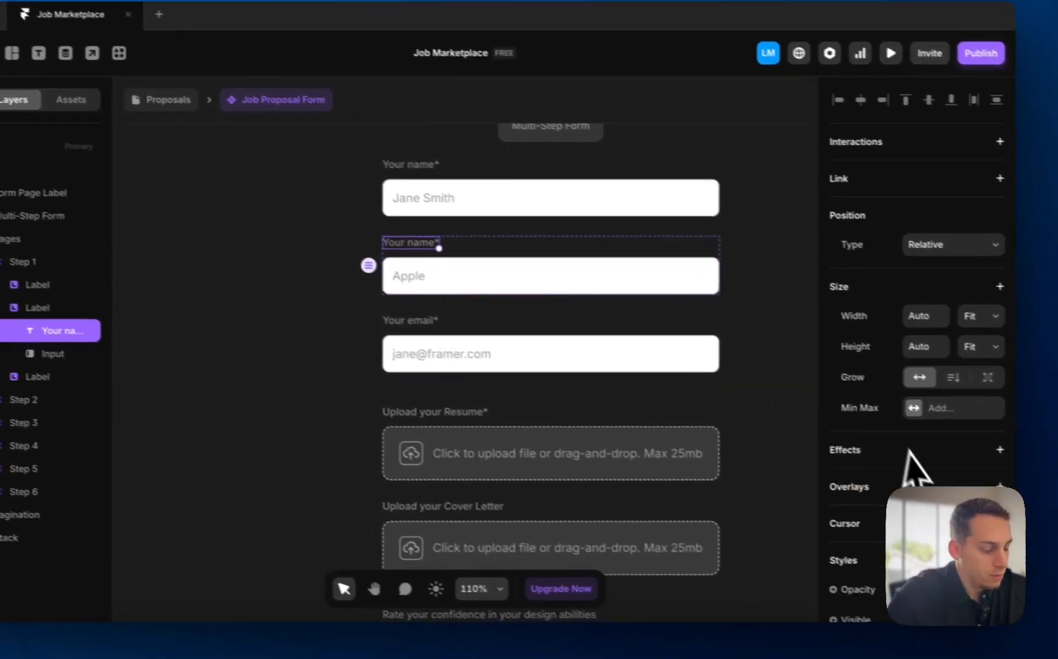
pyautogui.scroll(-5, 907, 451)
pyautogui.click(939, 371)
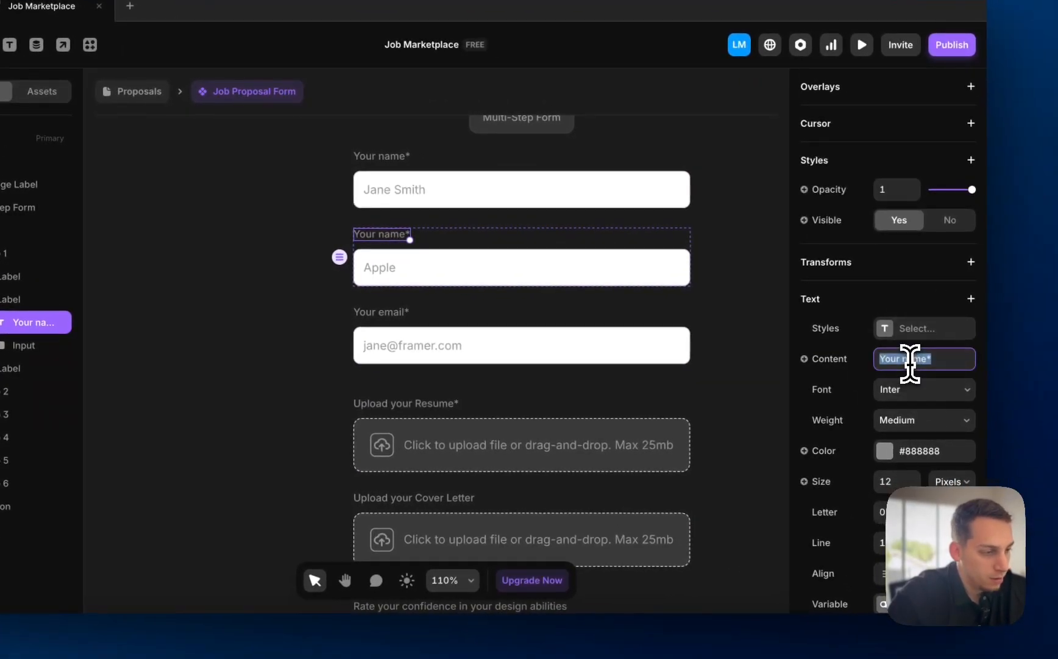
pyautogui.doubleClick(912, 358)
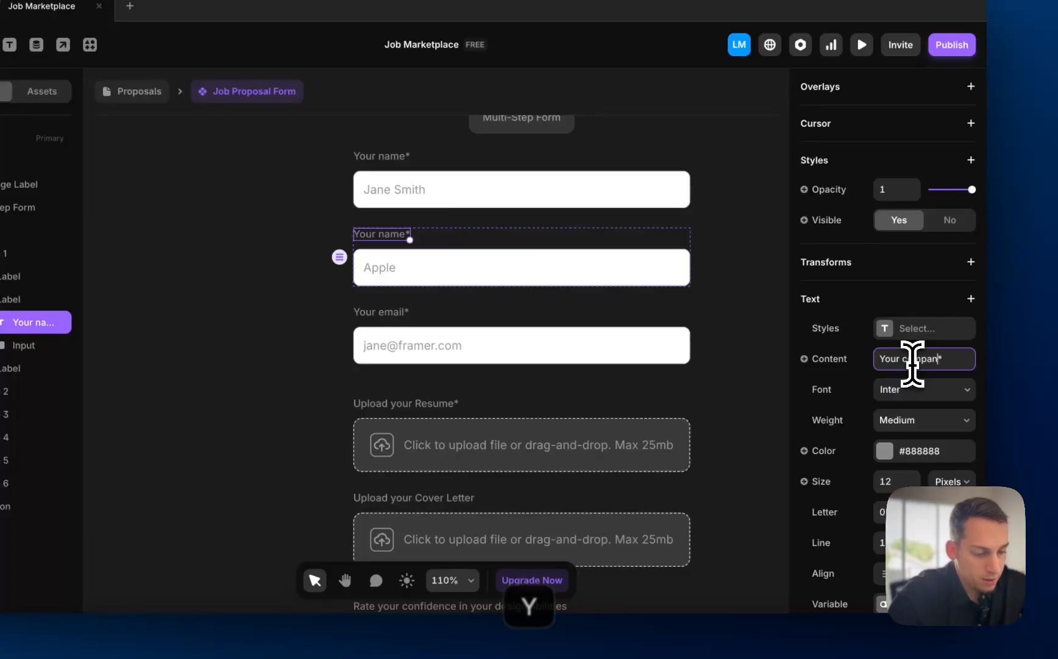
pyautogui.write('company name')
pyautogui.click(262, 244)
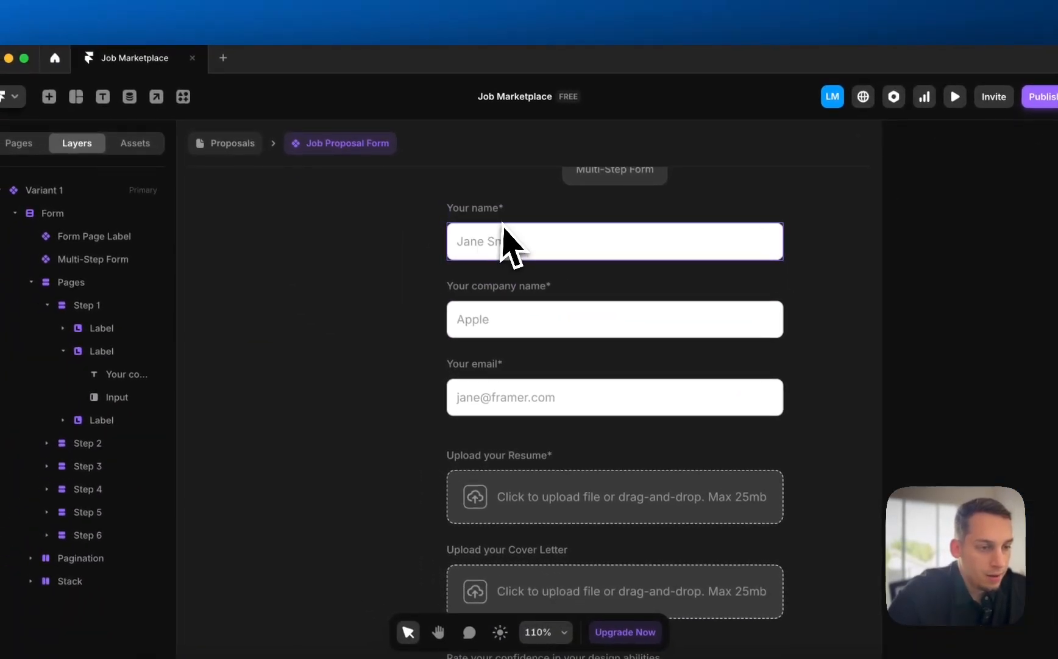
# - Make the name and email inputs required
pyautogui.click(416, 192)
pyautogui.click(1002, 518)
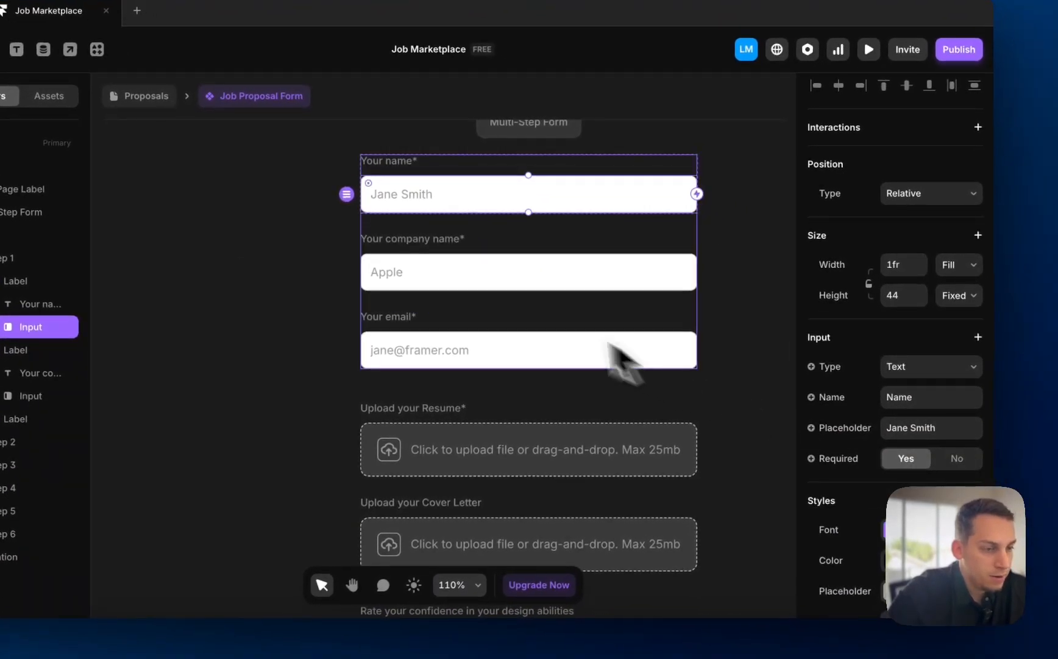
pyautogui.click(598, 327)
pyautogui.click(496, 351)
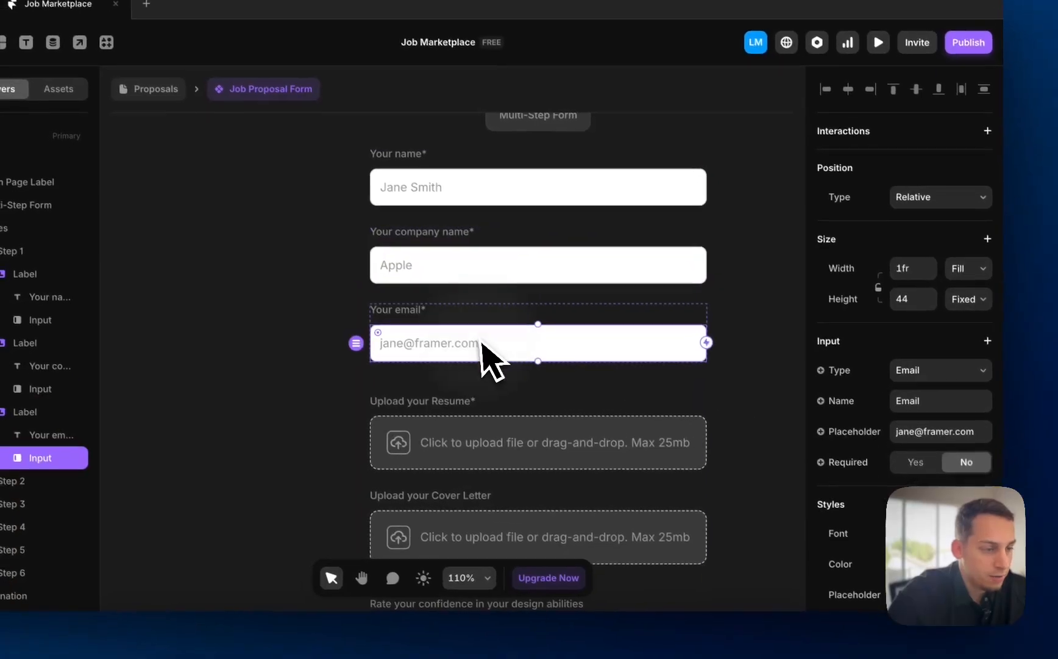
pyautogui.click(906, 469)
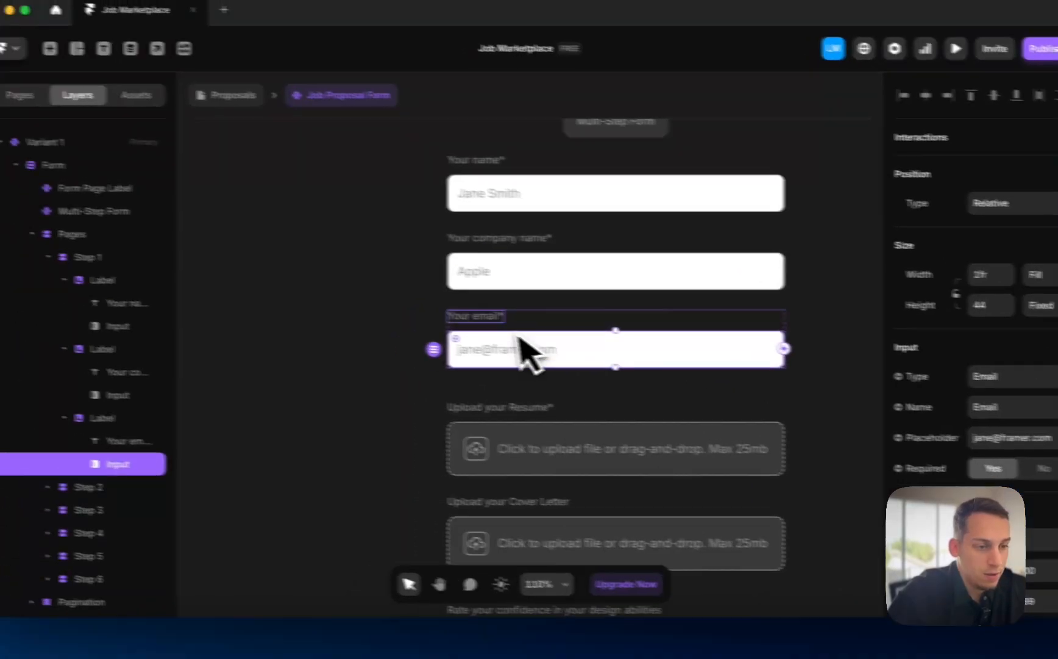
# - Change the email label to 'Your company email*'
pyautogui.click(485, 316)
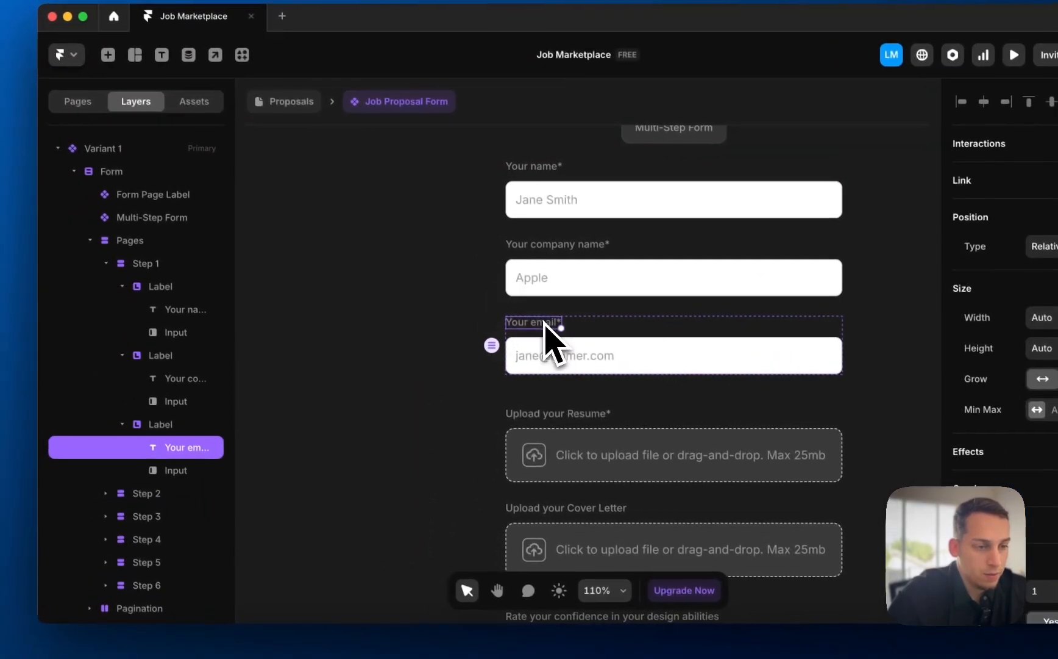
pyautogui.doubleClick(478, 317)
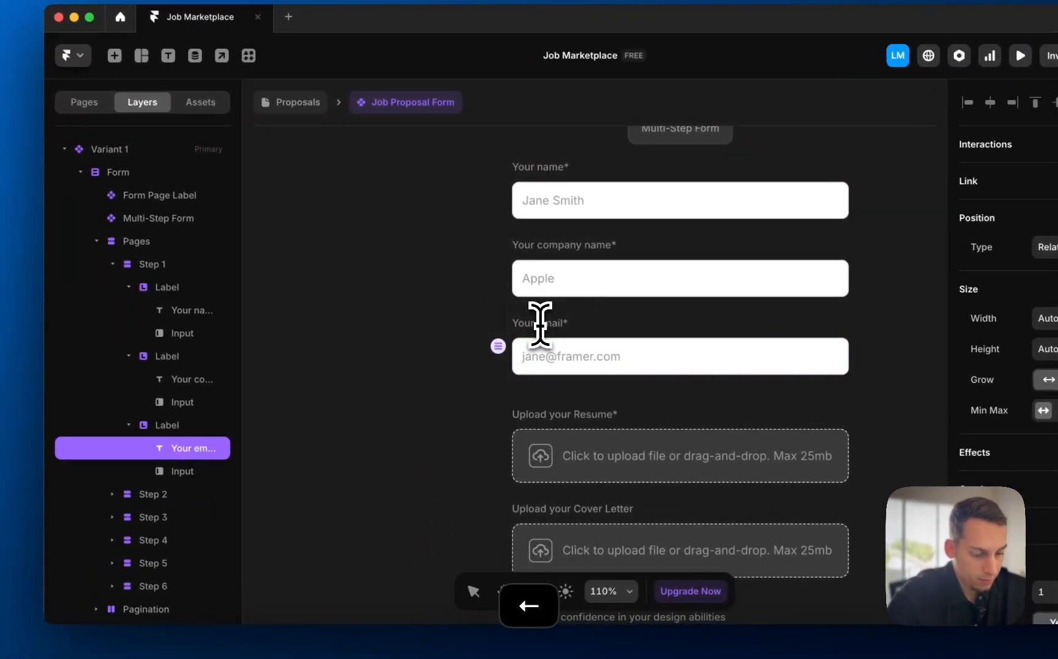
pyautogui.write('company')
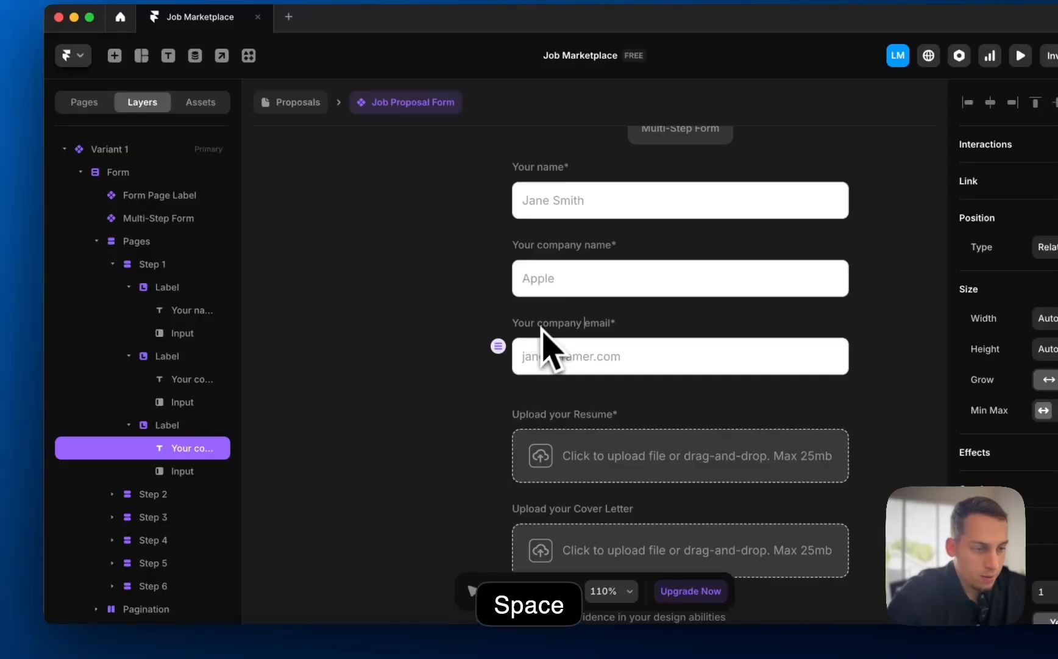
pyautogui.scroll(-5, 427, 341)
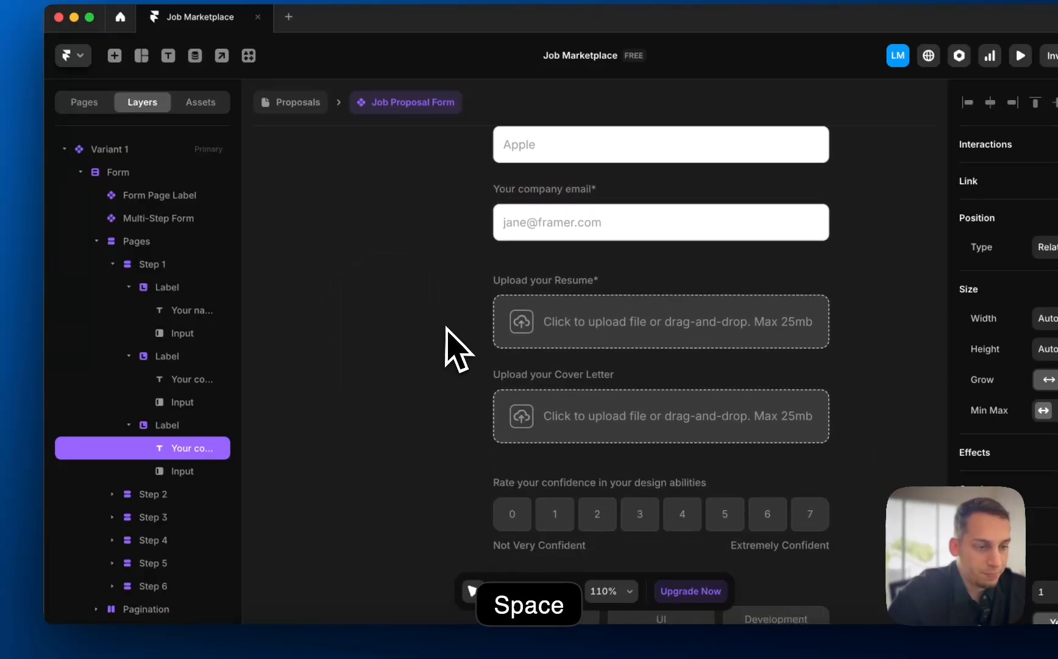
pyautogui.click(622, 293)
pyautogui.scroll(-3, 621, 293)
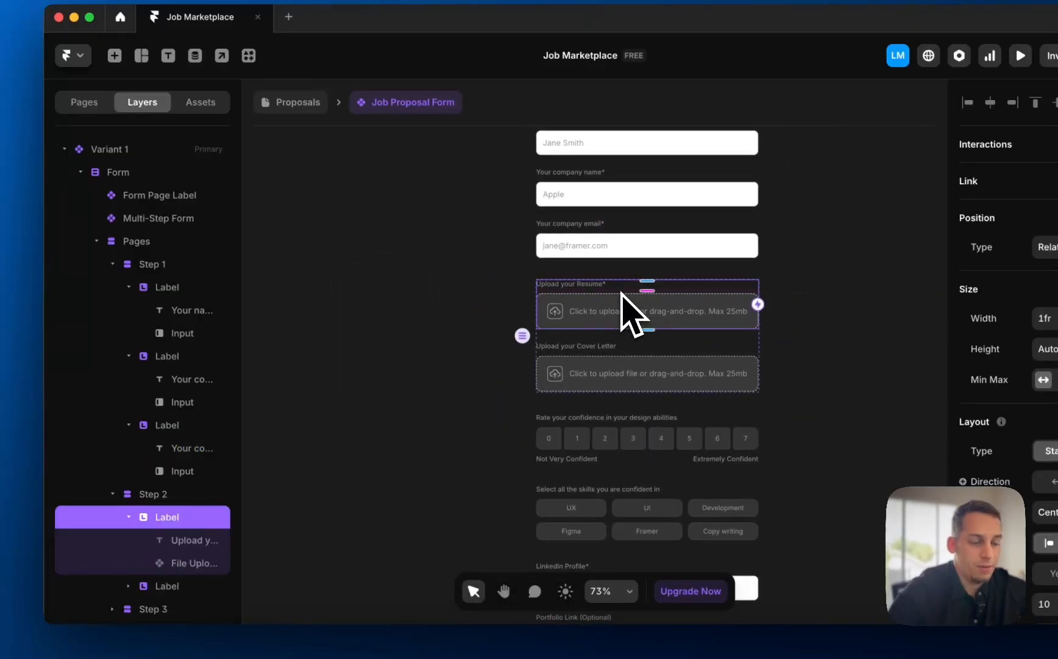
pyautogui.click(612, 251)
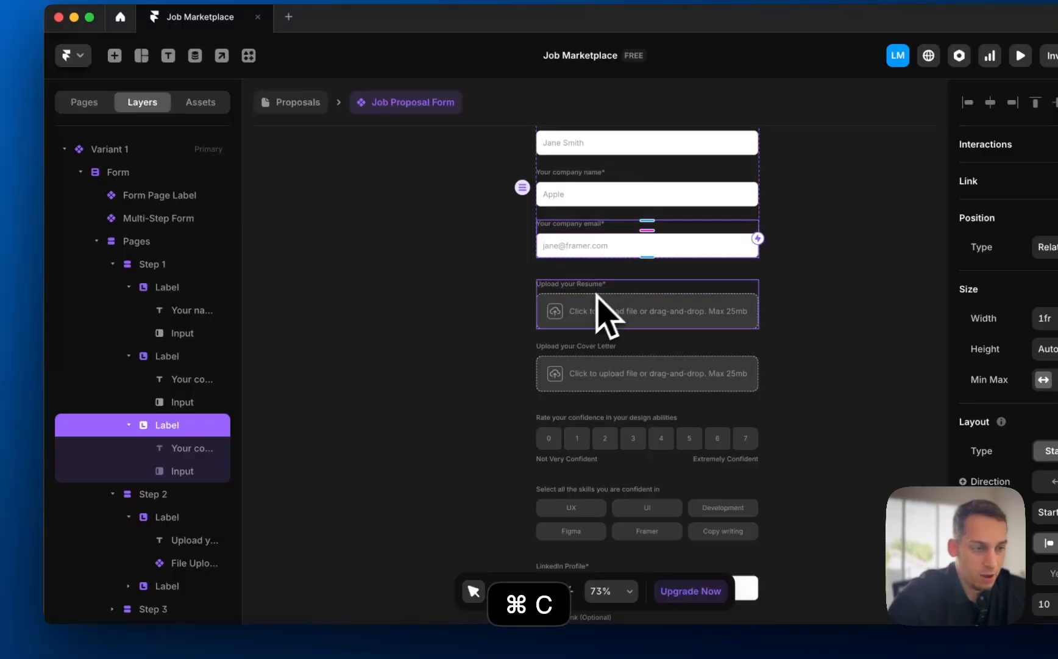
# - Paste the copied email field into step 2 and delete the resume and cover letter uploads
pyautogui.click(620, 293)
pyautogui.click(163, 497)
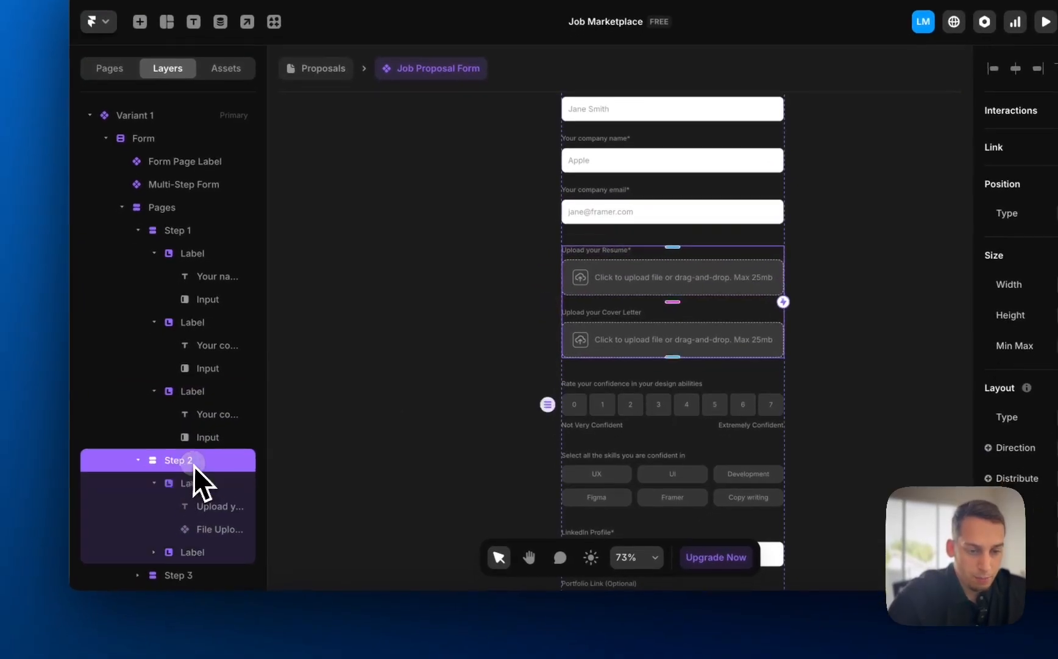
pyautogui.press('super+v')
pyautogui.click(188, 486)
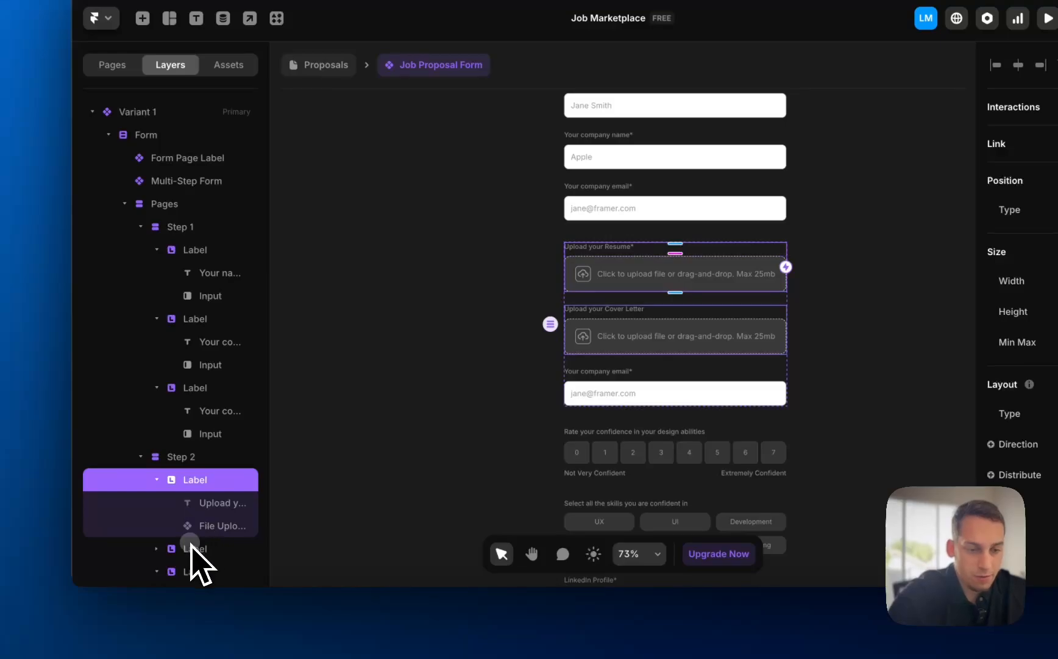
pyautogui.keyDown('shift'); pyautogui.click(190, 547); pyautogui.keyUp('shift')
pyautogui.press('BackSpace')
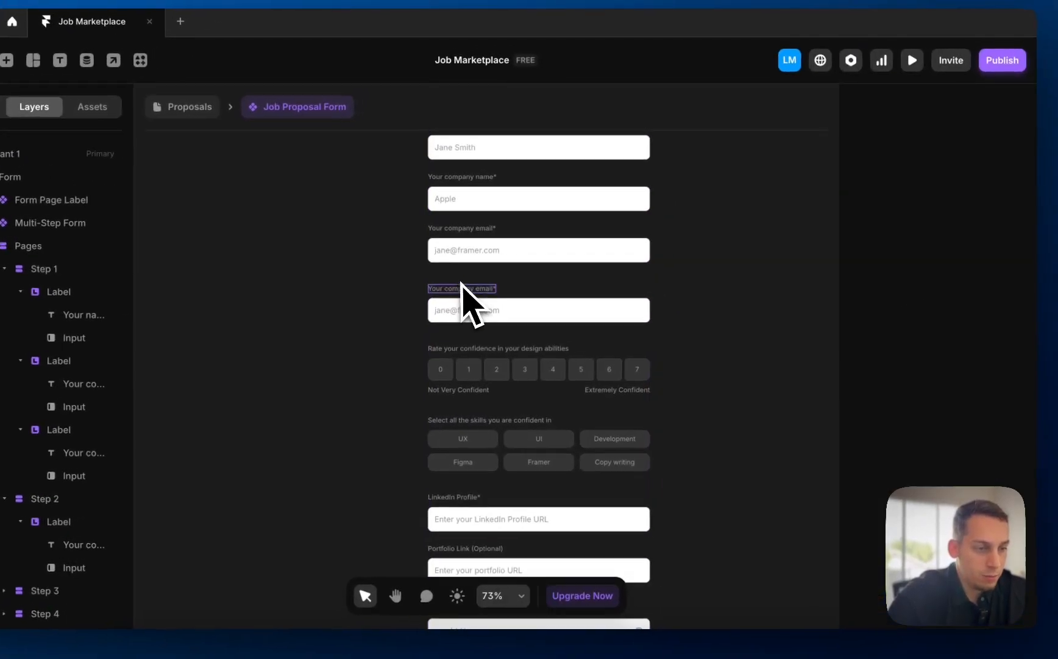
# - Rename the pasted field's label to 'Job Title'
pyautogui.tripleClick(596, 247)
pyautogui.scroll(5, 596, 248)
pyautogui.scroll(3, 453, 292)
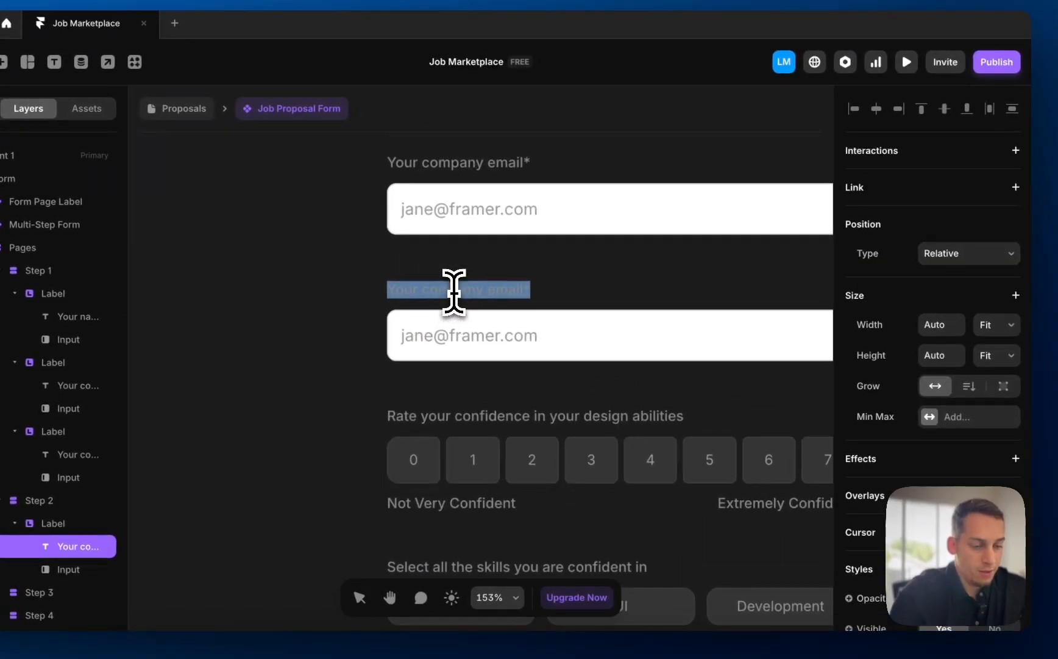
pyautogui.write('Job ')
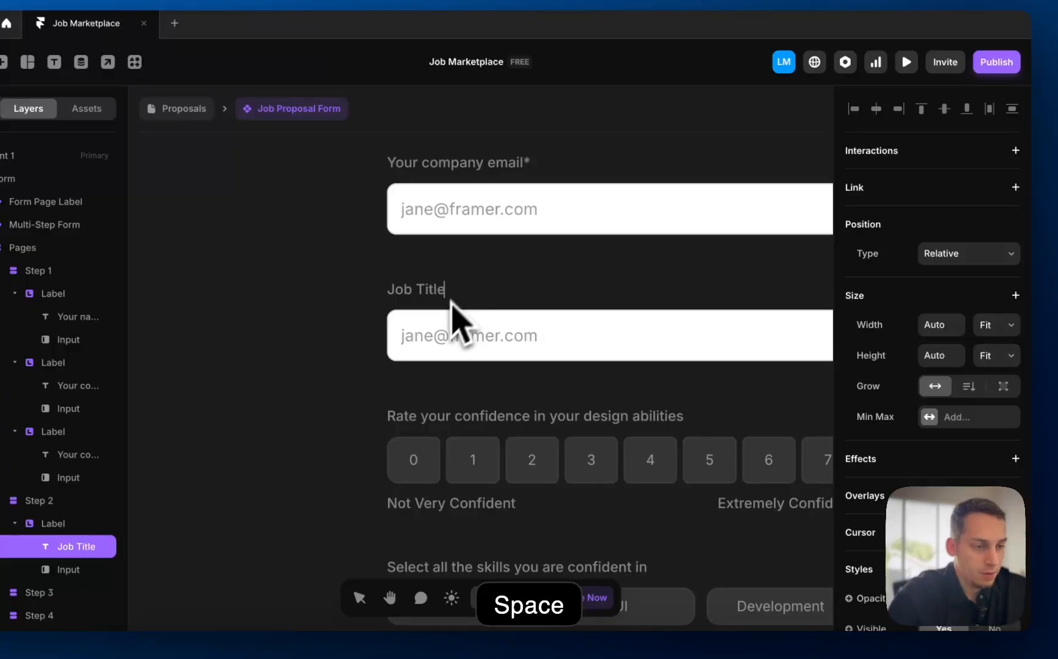
pyautogui.write('Title')
# - Change the Job Title input's type from Email to Text
pyautogui.click(456, 347)
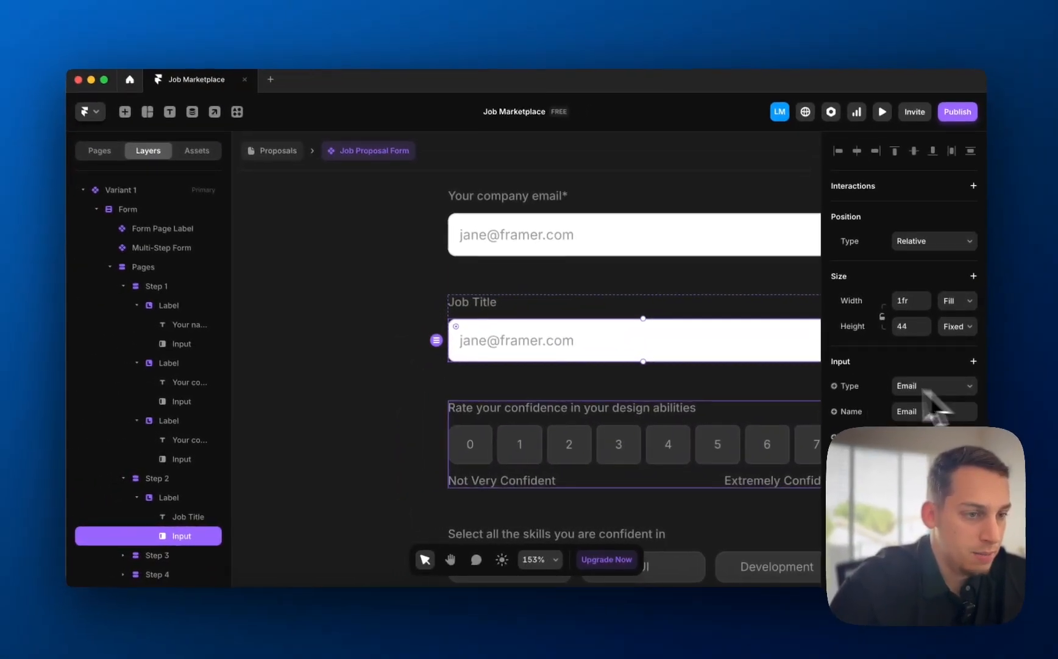
pyautogui.scroll(3, 681, 348)
pyautogui.scroll(-3, 731, 383)
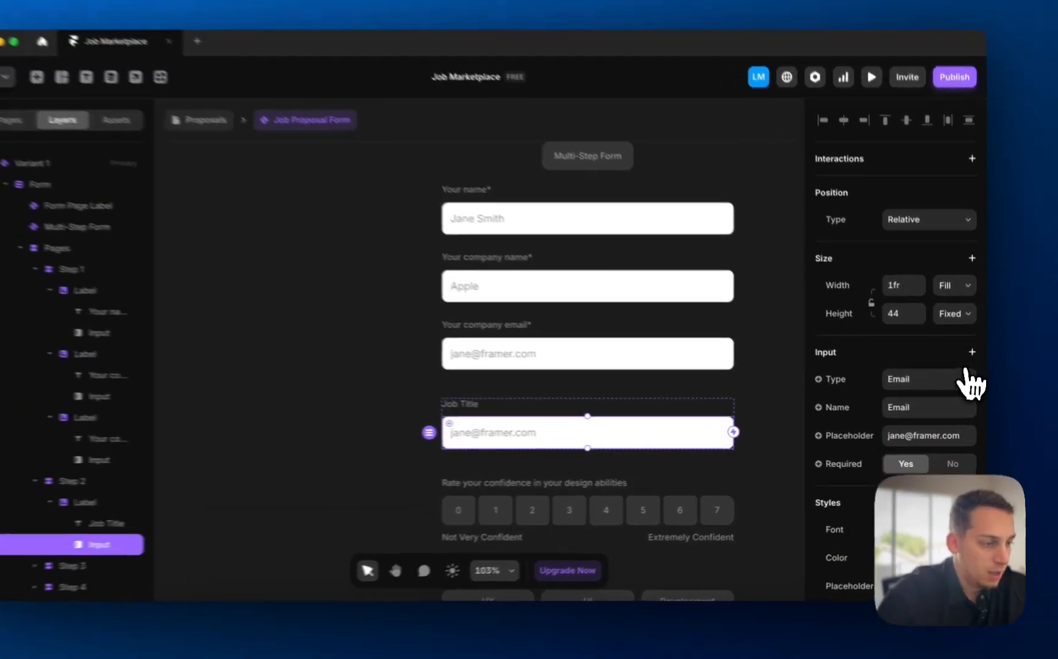
pyautogui.click(954, 386)
pyautogui.click(918, 340)
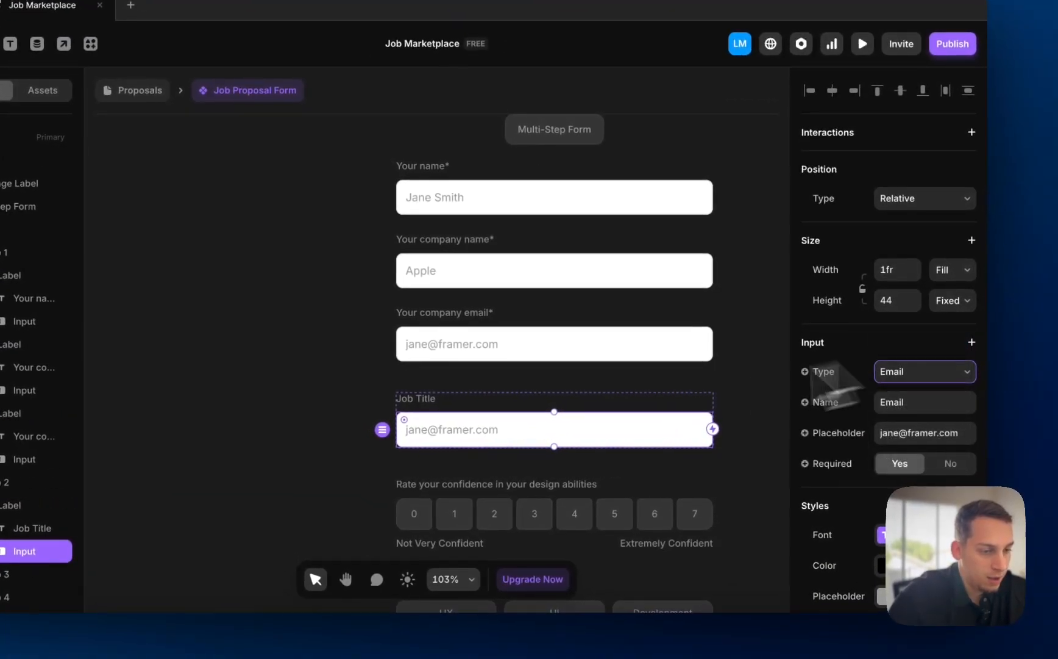
pyautogui.click(948, 417)
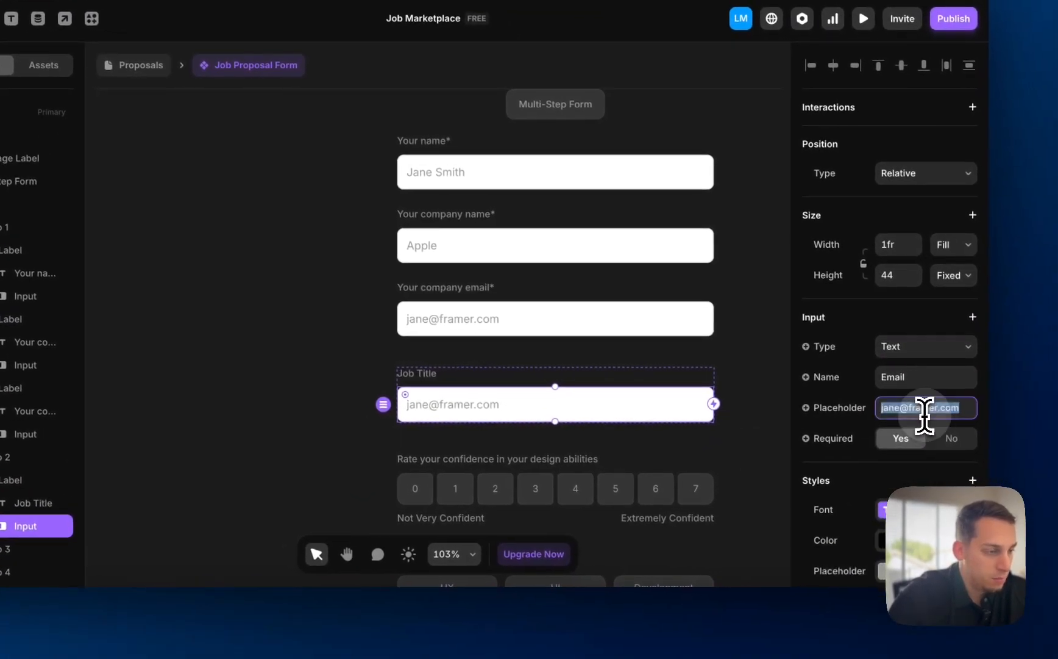
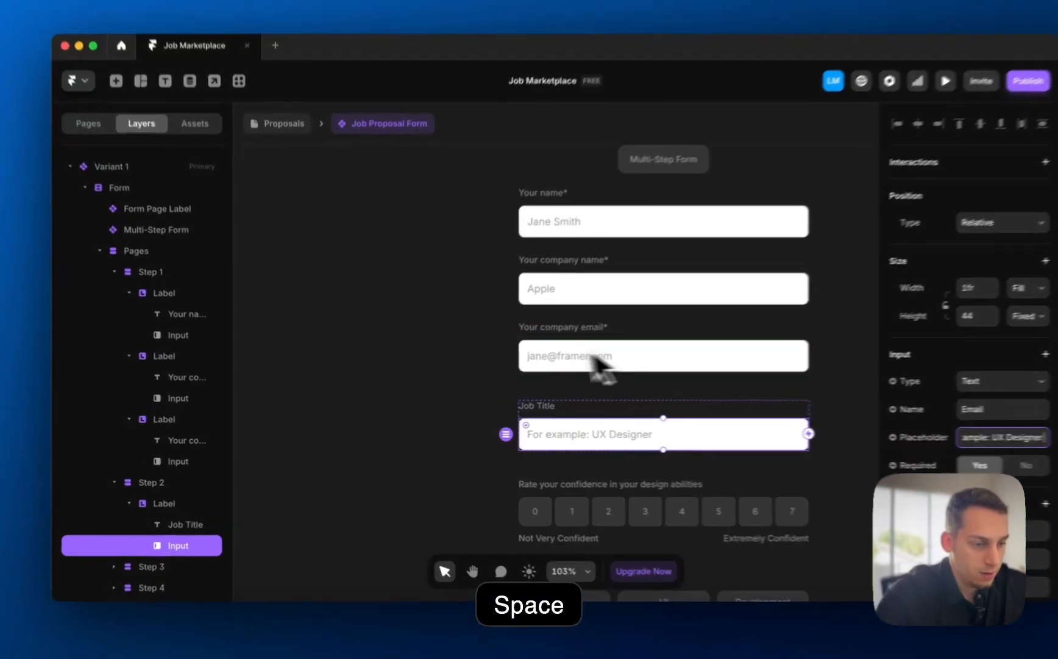
# - Select the whole Job Title field group in Step 2 of the Job Proposal Form
pyautogui.scroll(-3, 539, 366)
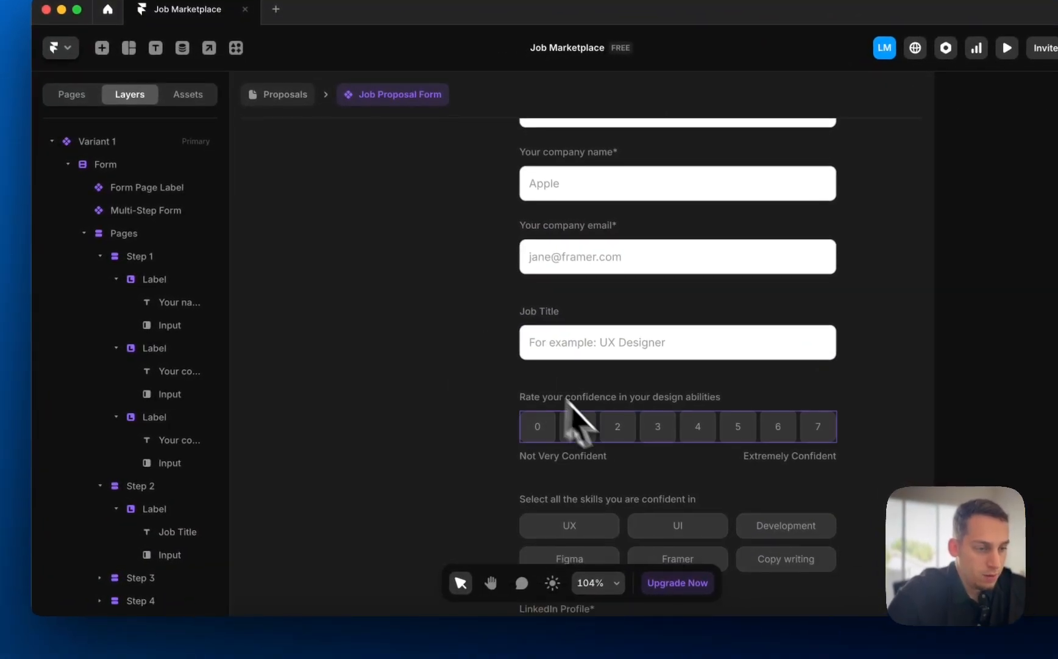
pyautogui.click(537, 480)
pyautogui.click(583, 342)
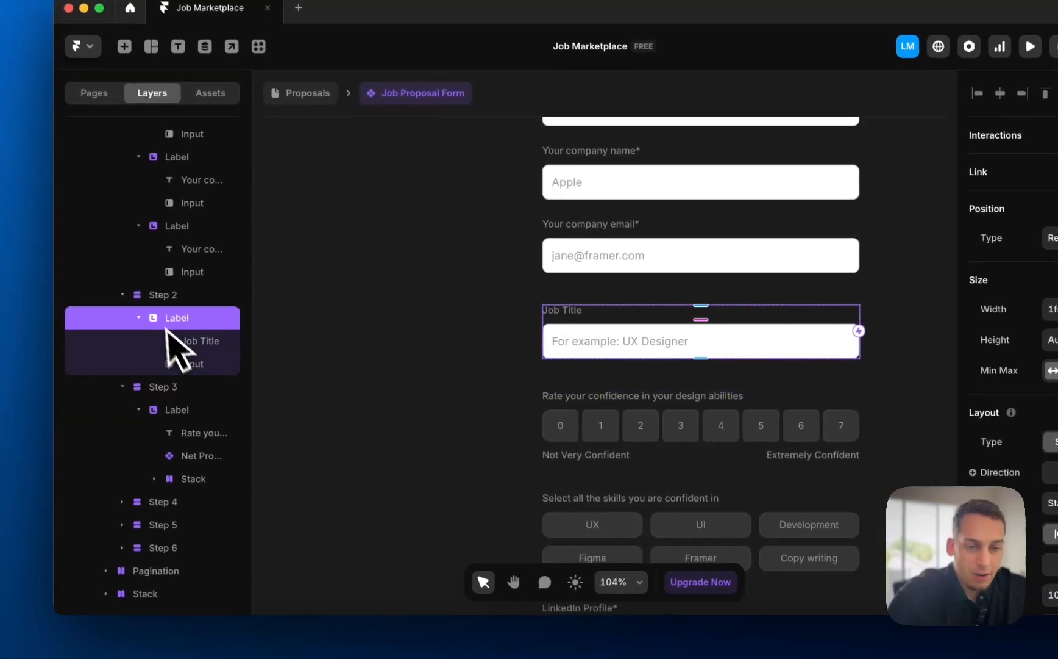
pyautogui.click(120, 319)
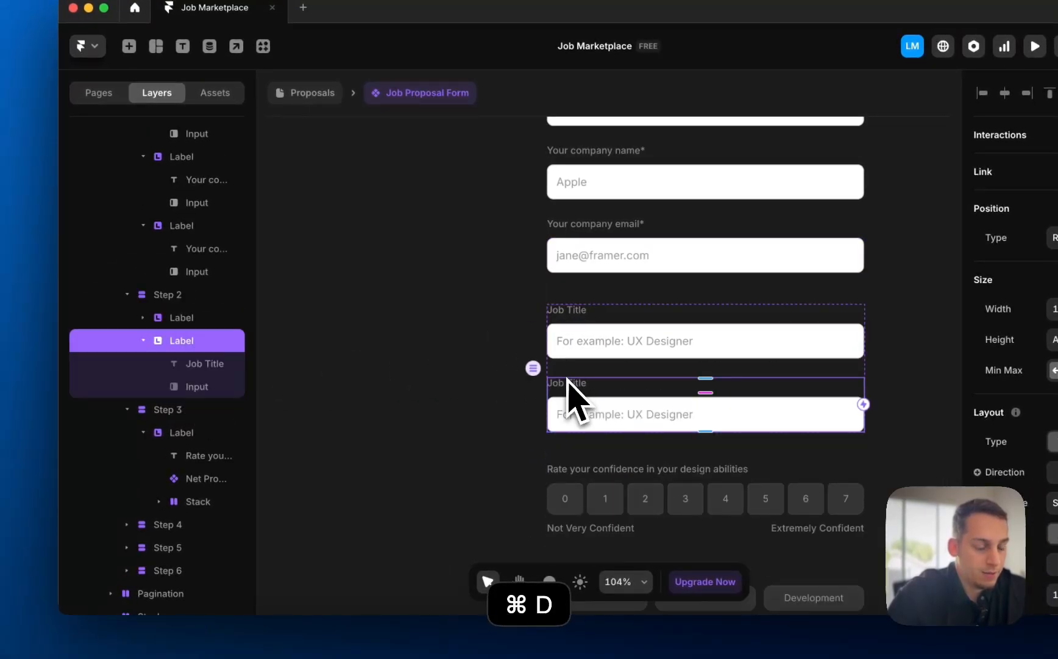
# - Change the duplicated Job Title input's type to Text Area
pyautogui.click(461, 374)
pyautogui.click(605, 426)
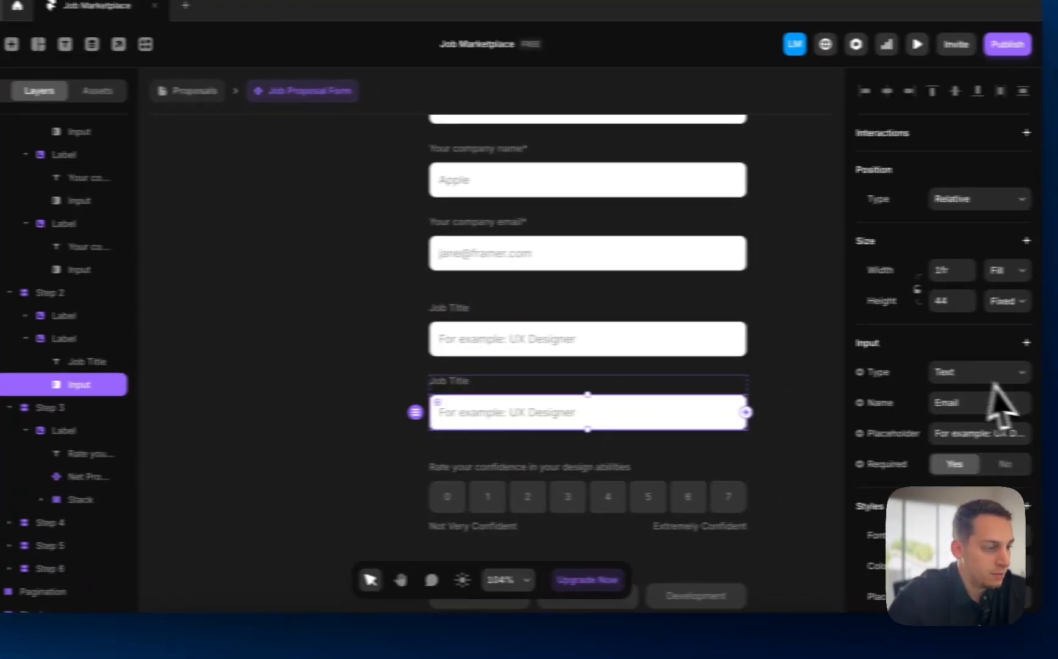
pyautogui.click(993, 373)
pyautogui.click(1006, 392)
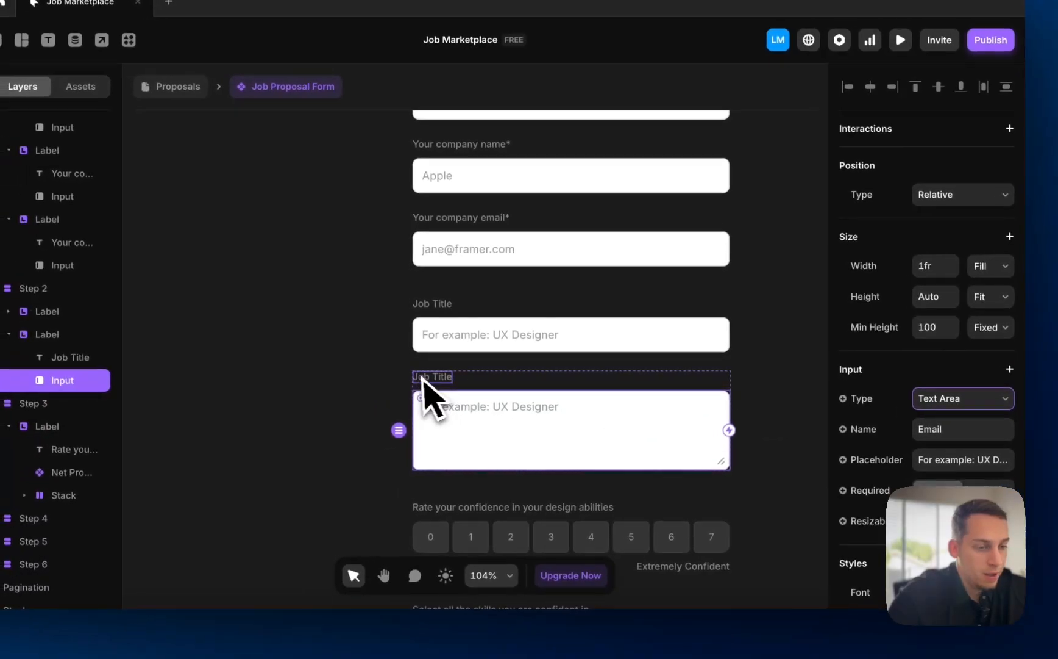
pyautogui.click(425, 376)
# - Set the text area's placeholder to 'Please mention your job description'
pyautogui.scroll(-5, 969, 464)
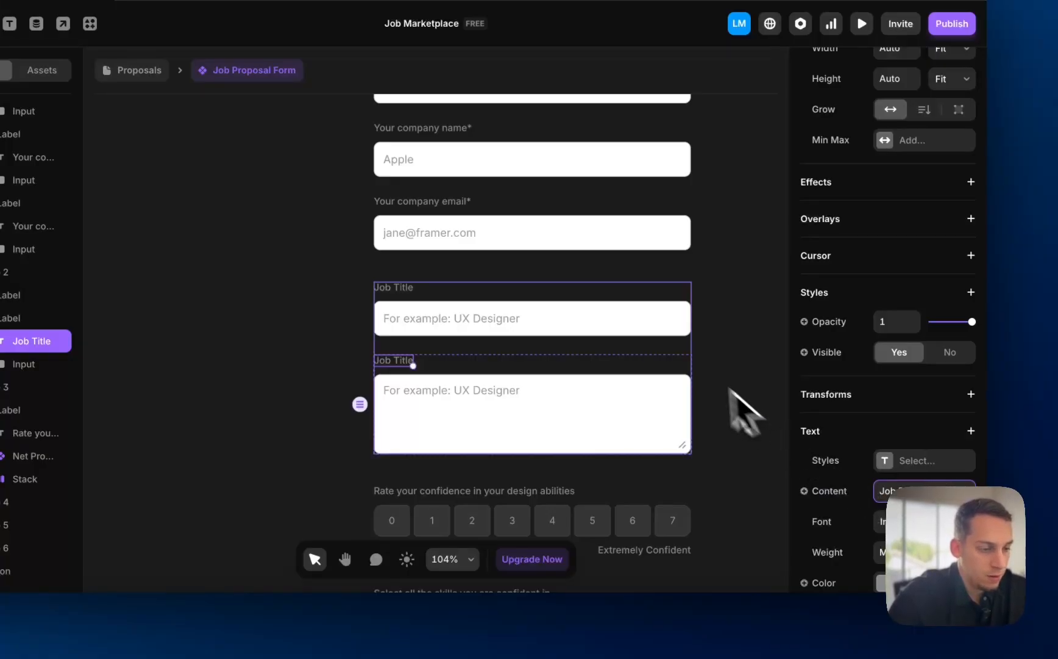
pyautogui.click(643, 415)
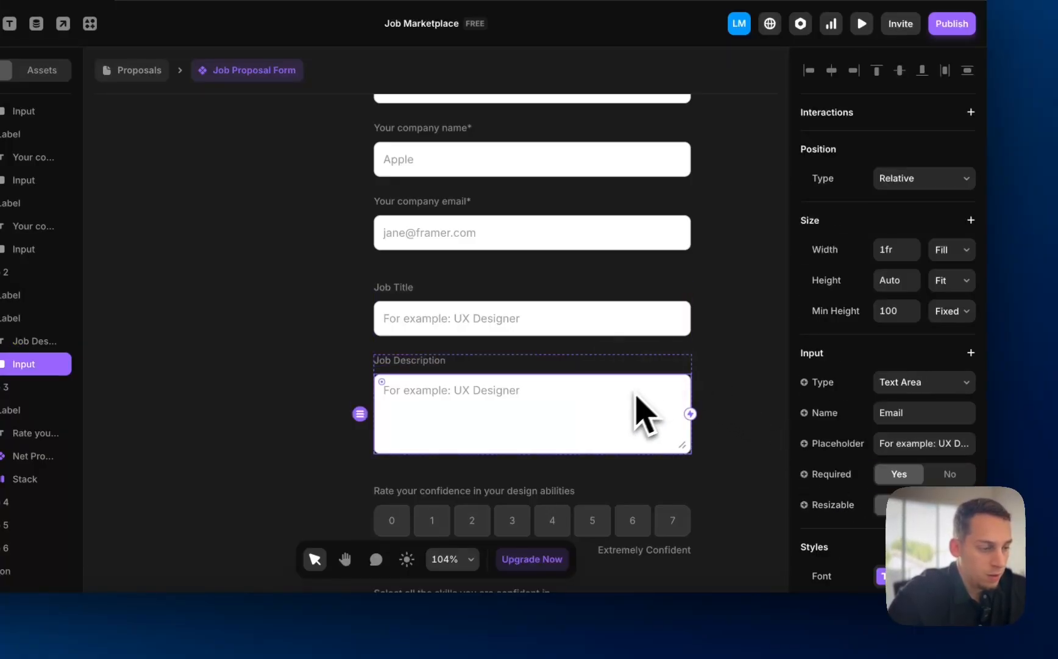
pyautogui.click(948, 446)
pyautogui.write('P')
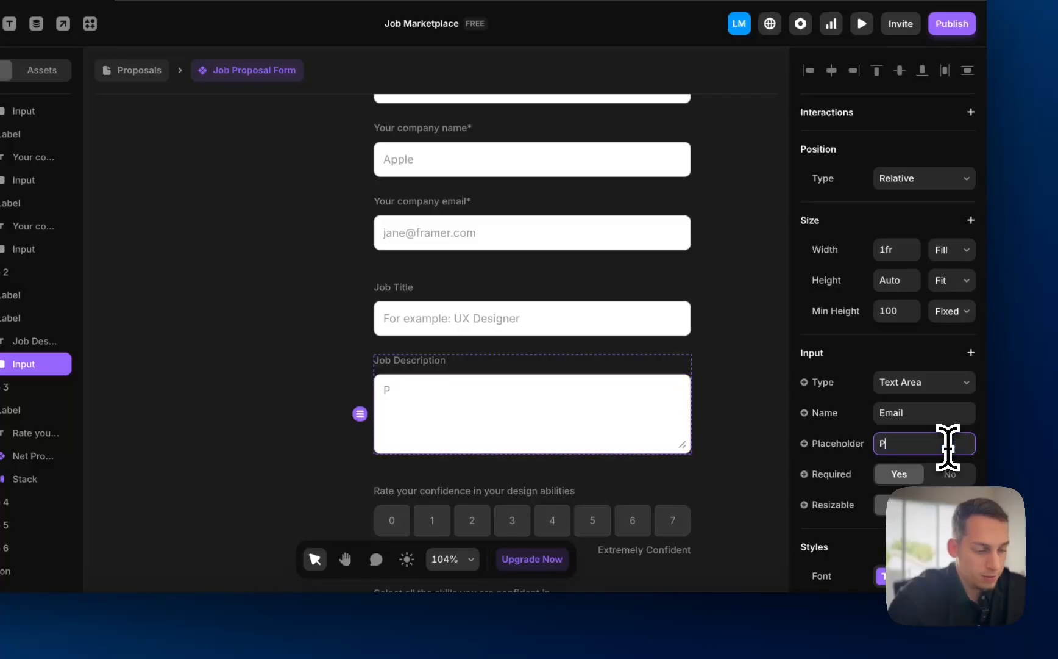
pyautogui.write('lease mention your job')
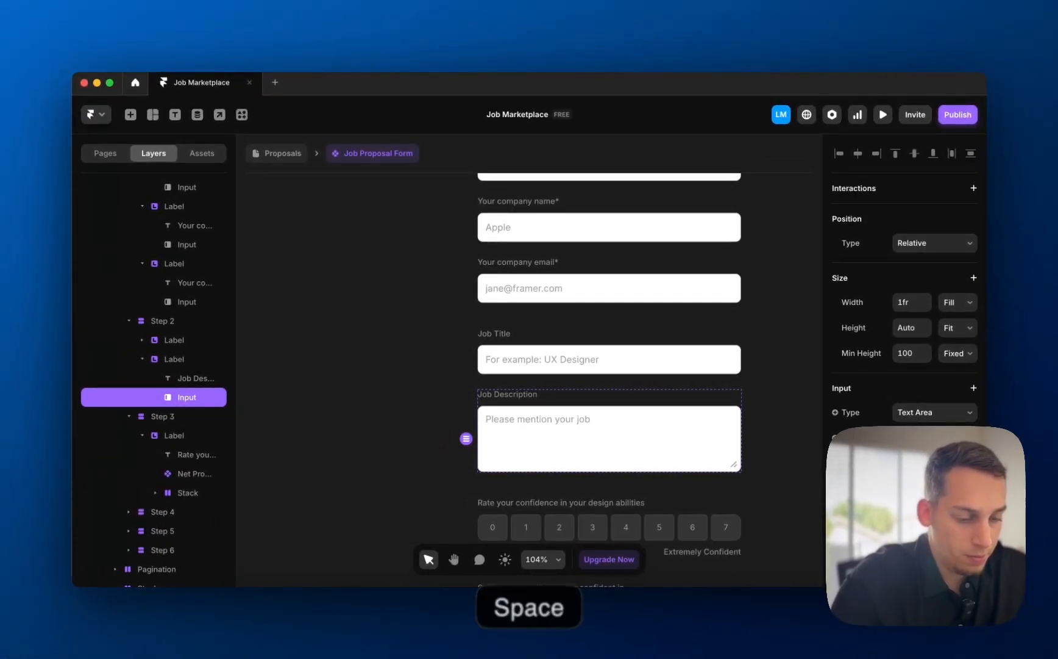
pyautogui.write(' description')
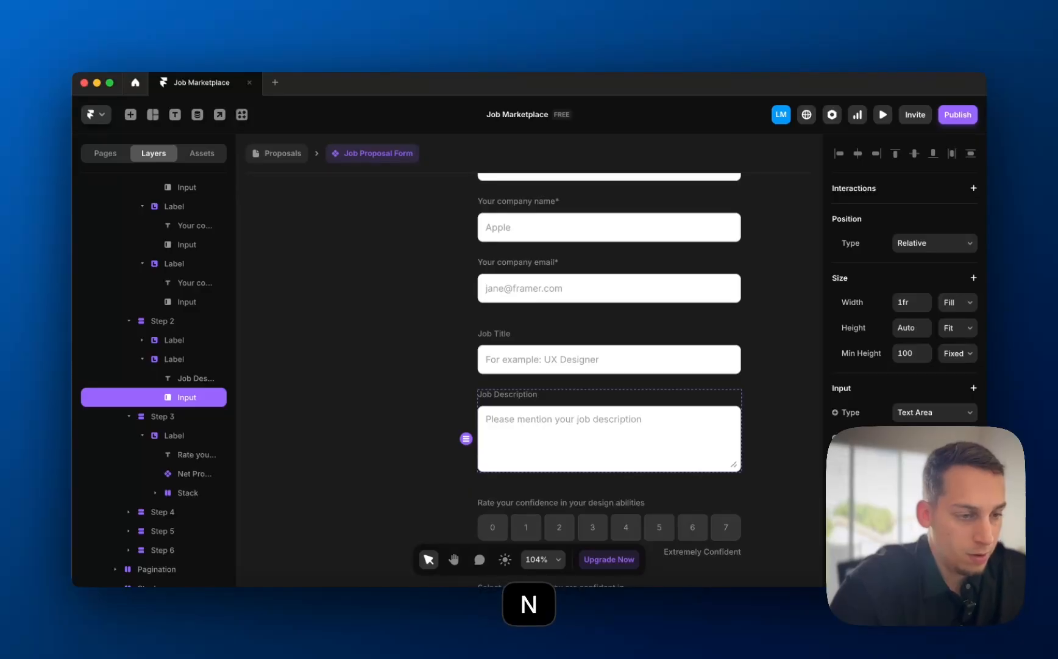
pyautogui.click(538, 413)
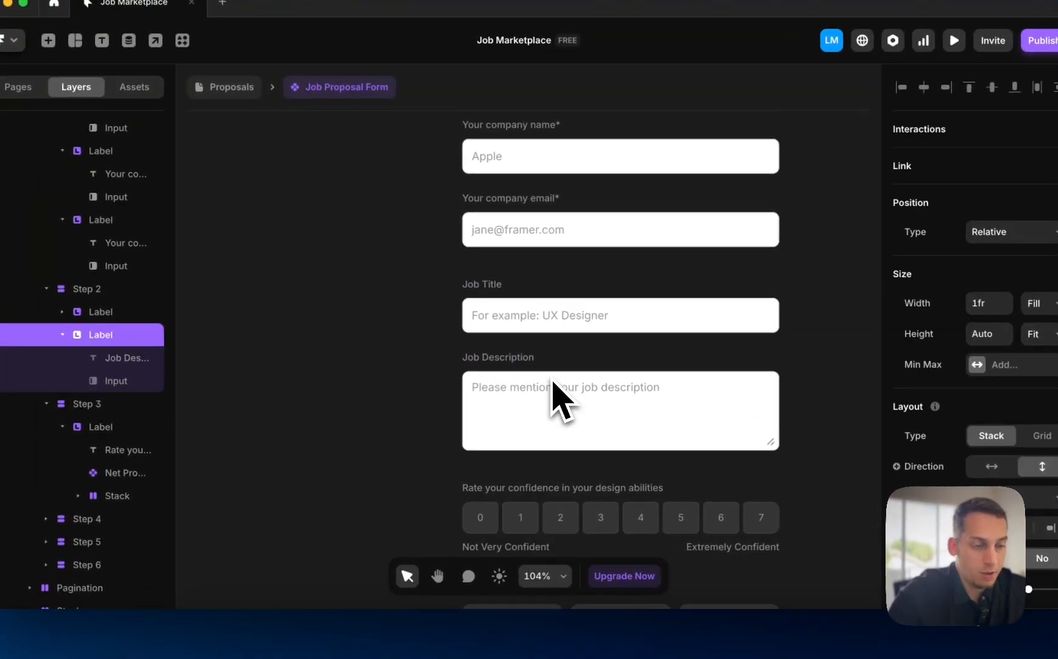
# - Duplicate the Job Description field and relabel the copy 'Candidate Requirements'
pyautogui.press('super+d')
pyautogui.scroll(-2, 530, 415)
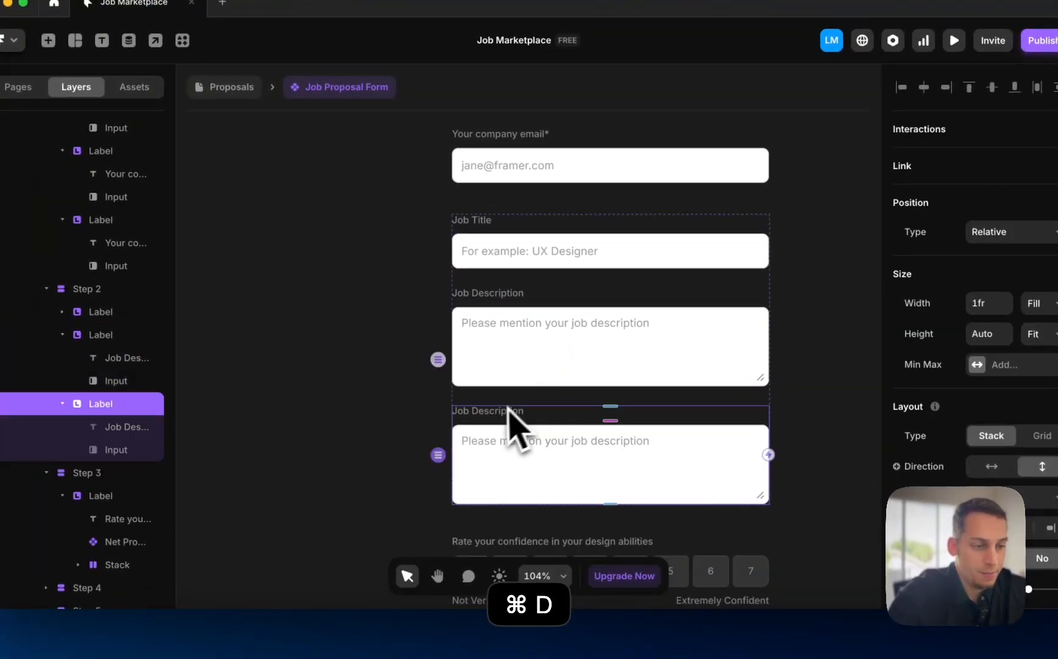
pyautogui.click(362, 367)
pyautogui.click(487, 414)
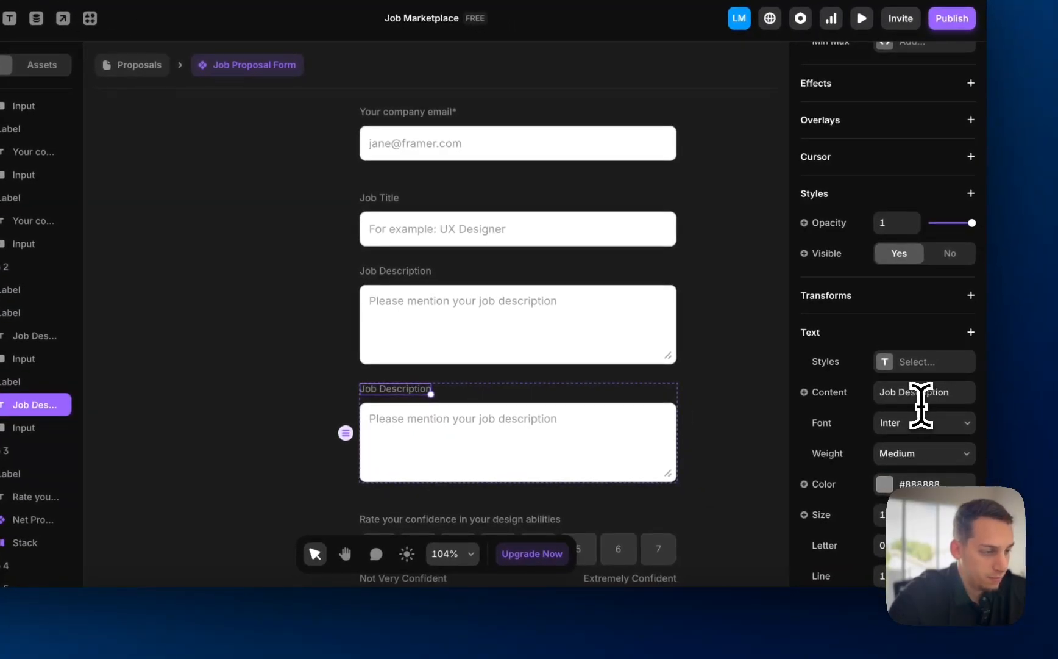
pyautogui.click(916, 402)
pyautogui.write('Candid')
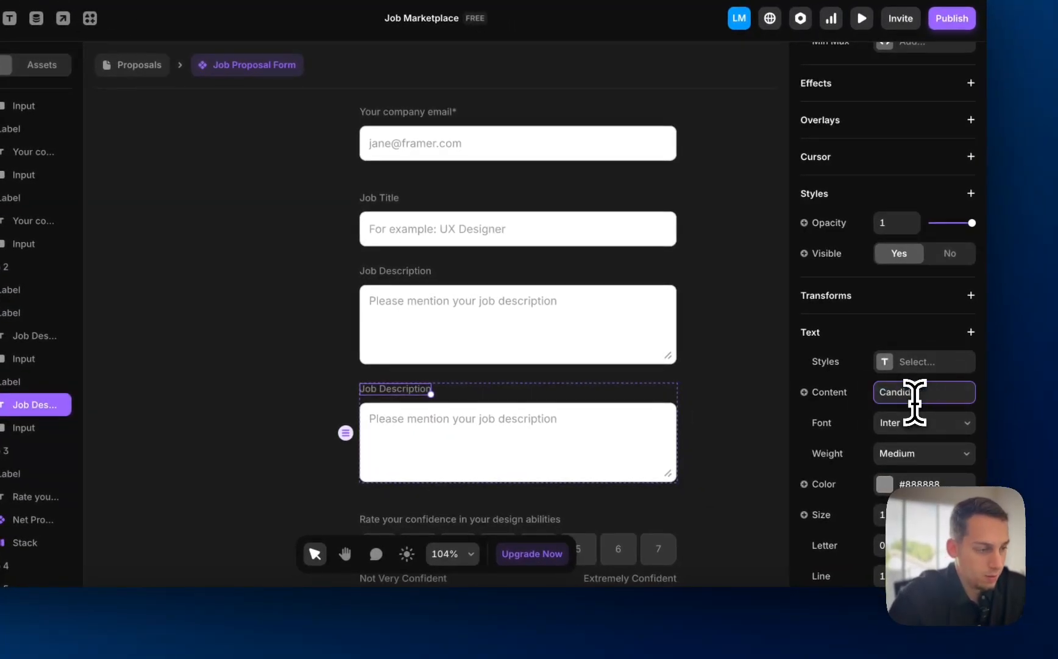
pyautogui.write('ate Requireemn')
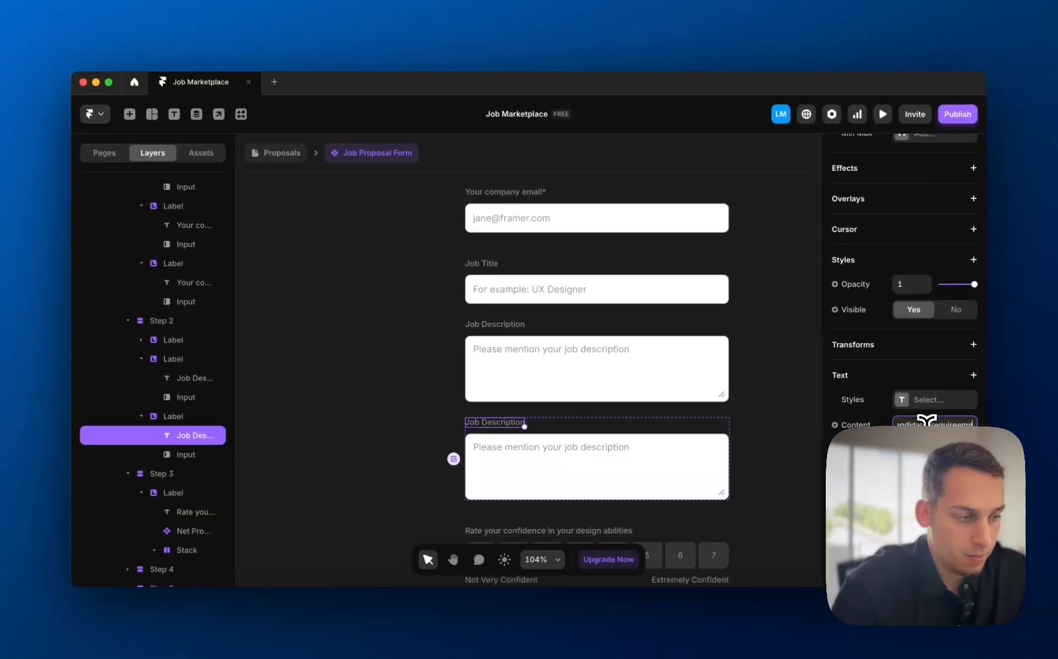
pyautogui.write('ts')
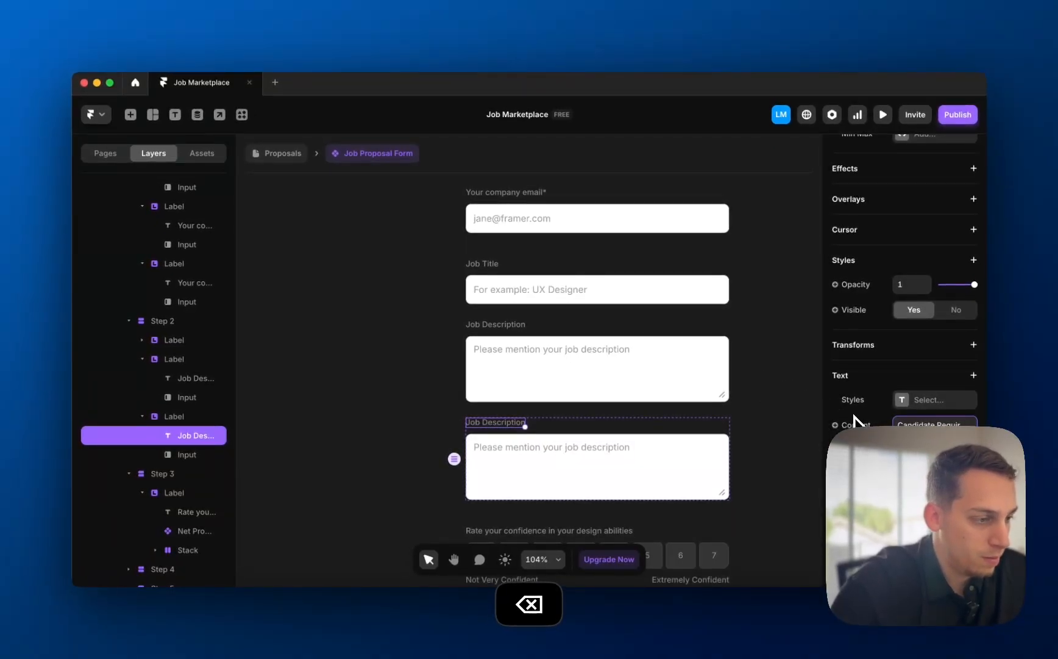
pyautogui.write('ts')
pyautogui.click(783, 367)
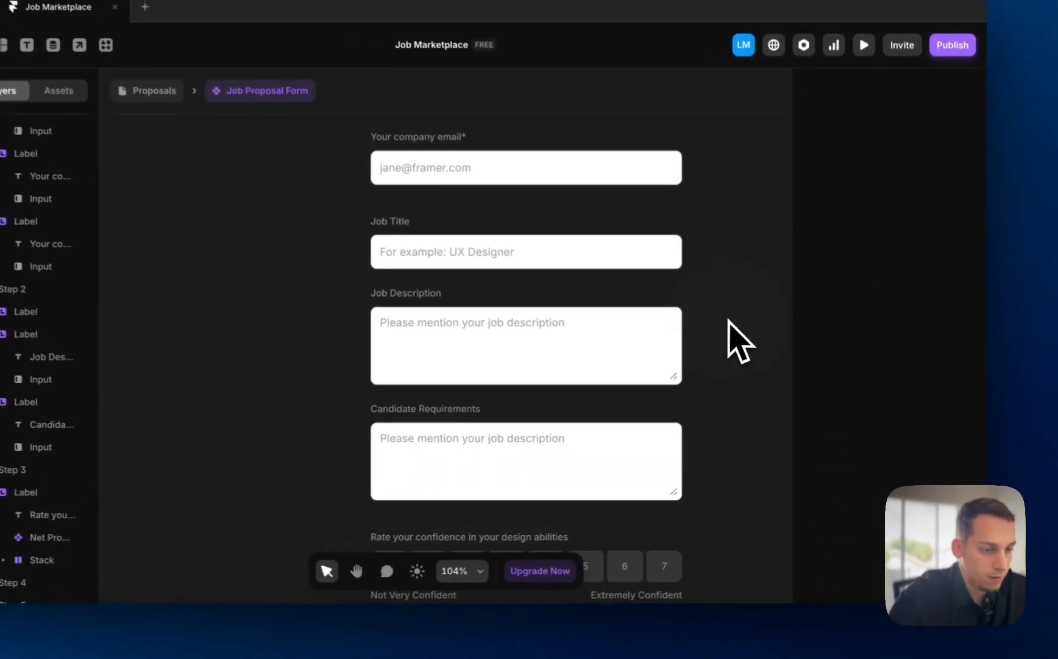
# - Set its placeholder to 'Please mentioned the desired candidate experience.'
pyautogui.scroll(-2, 770, 349)
pyautogui.click(616, 398)
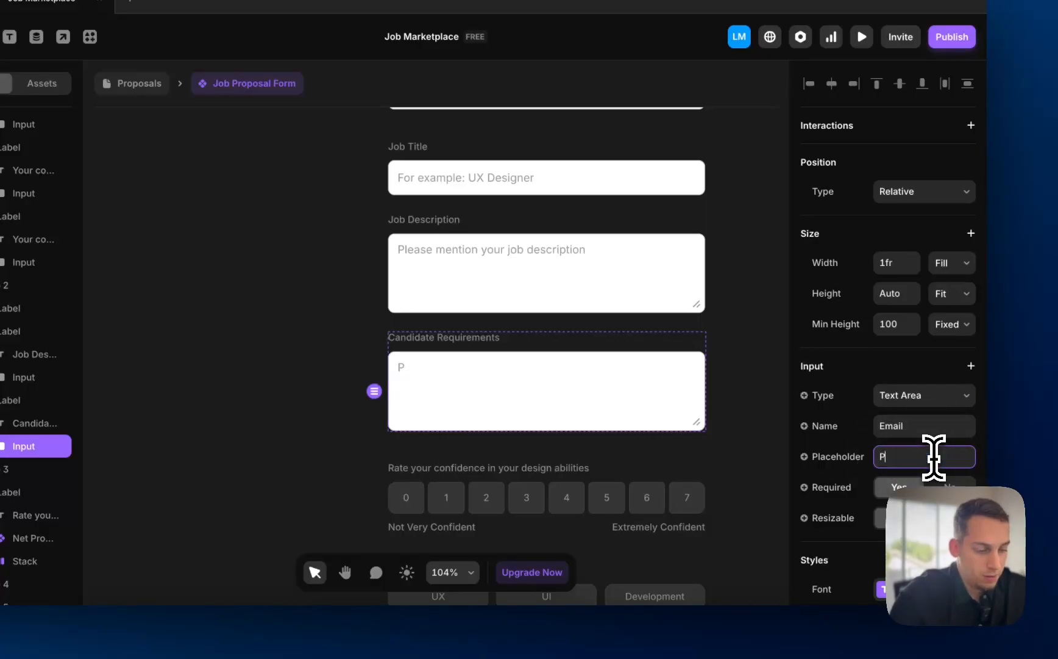
pyautogui.click(933, 457)
pyautogui.write('Please menti')
pyautogui.write('oned the desired')
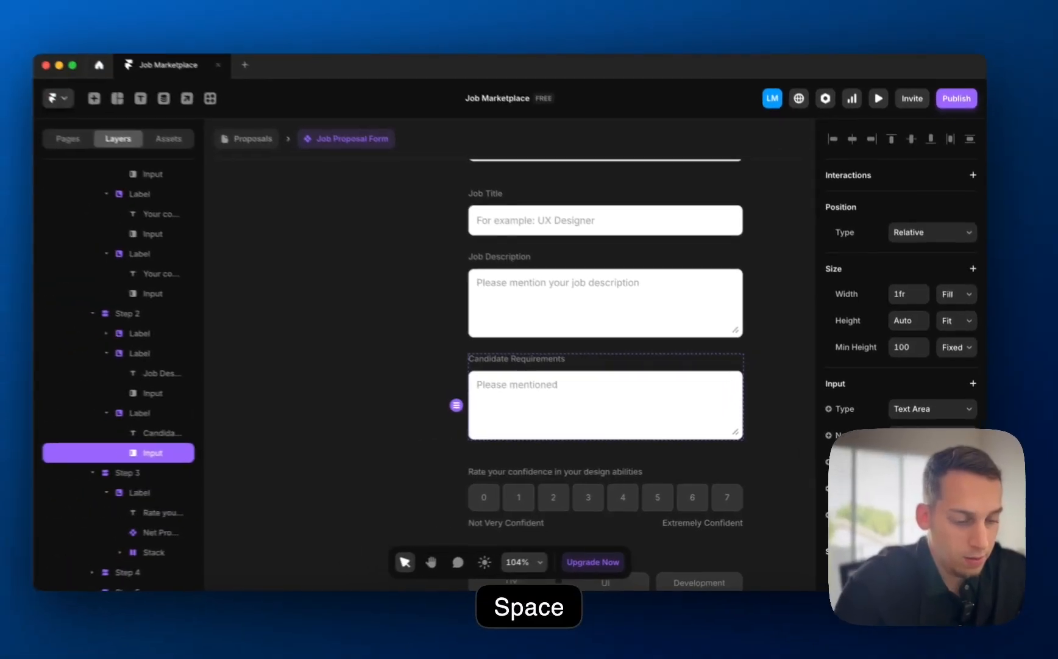
pyautogui.write(' candidate expe')
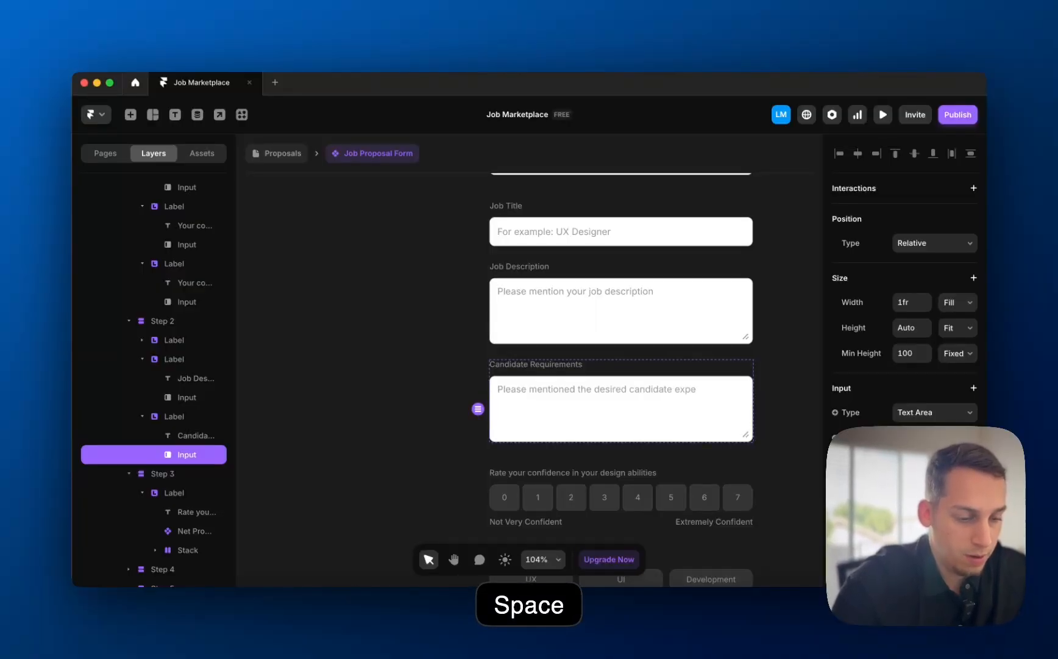
pyautogui.write('rience.')
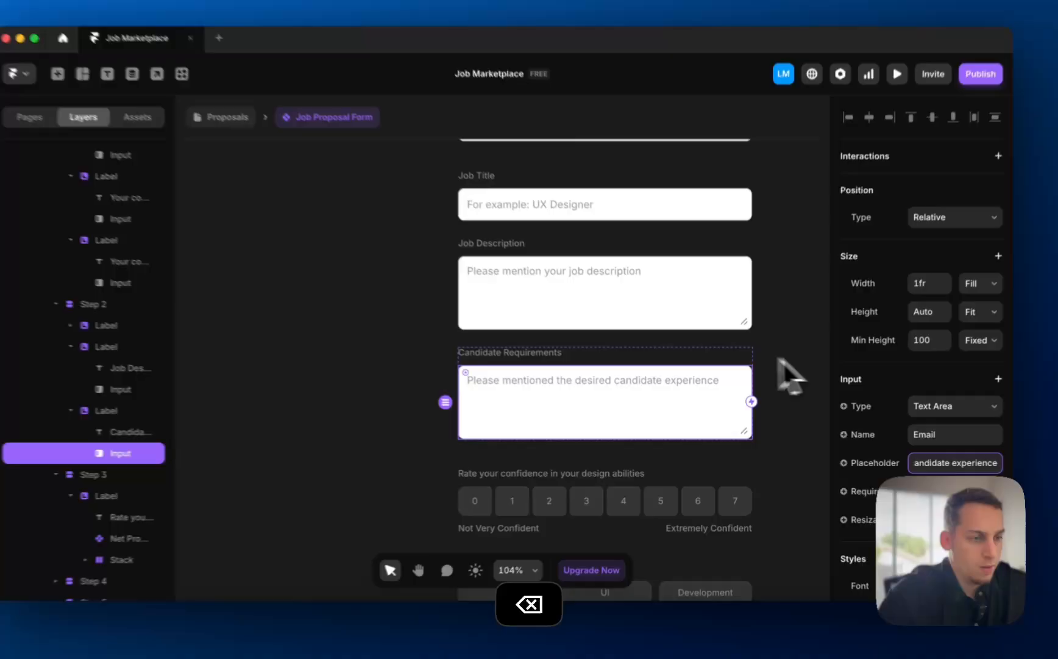
pyautogui.click(797, 375)
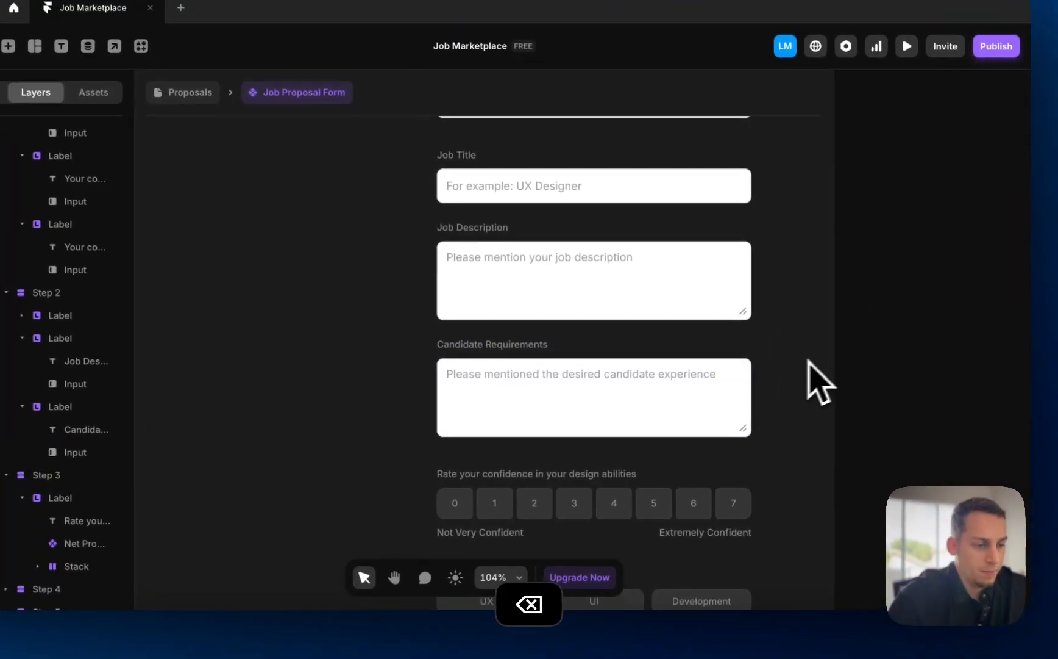
pyautogui.scroll(-3, 787, 377)
# - Copy Step 4's skills selection block into Step 3, replacing the confidence rating scale
pyautogui.scroll(-1, 781, 380)
pyautogui.click(687, 403)
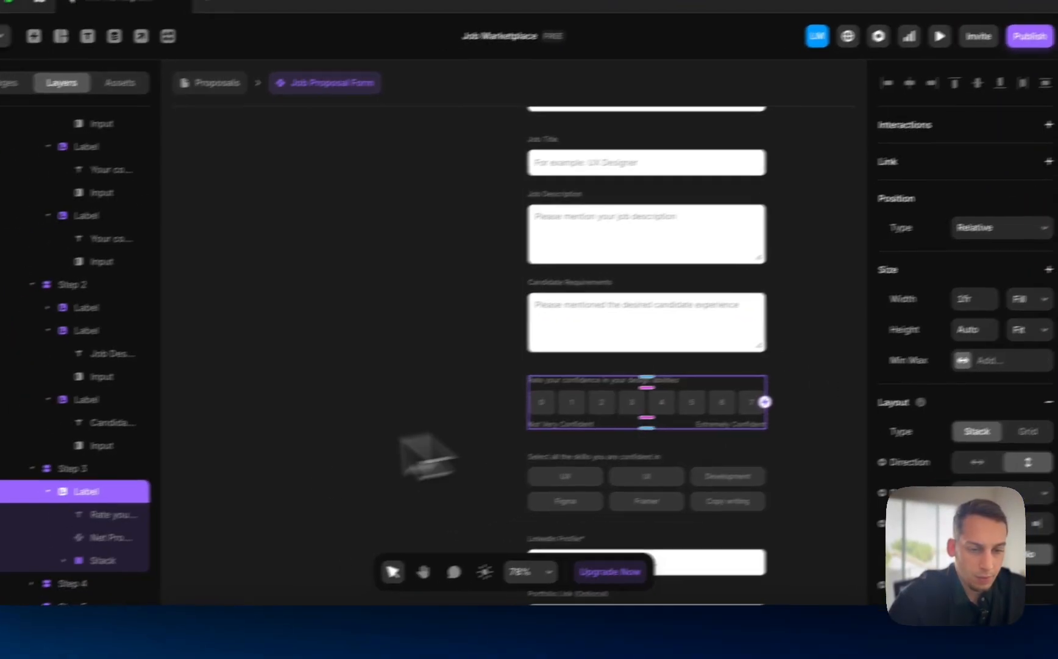
pyautogui.scroll(-2, 76, 525)
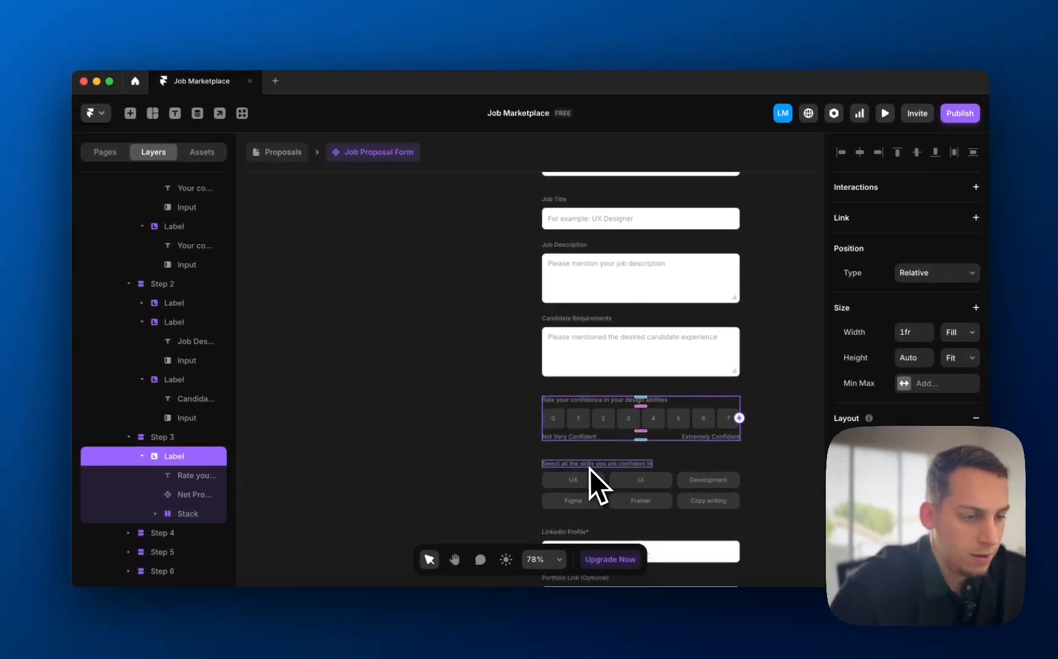
pyautogui.scroll(-2, 587, 469)
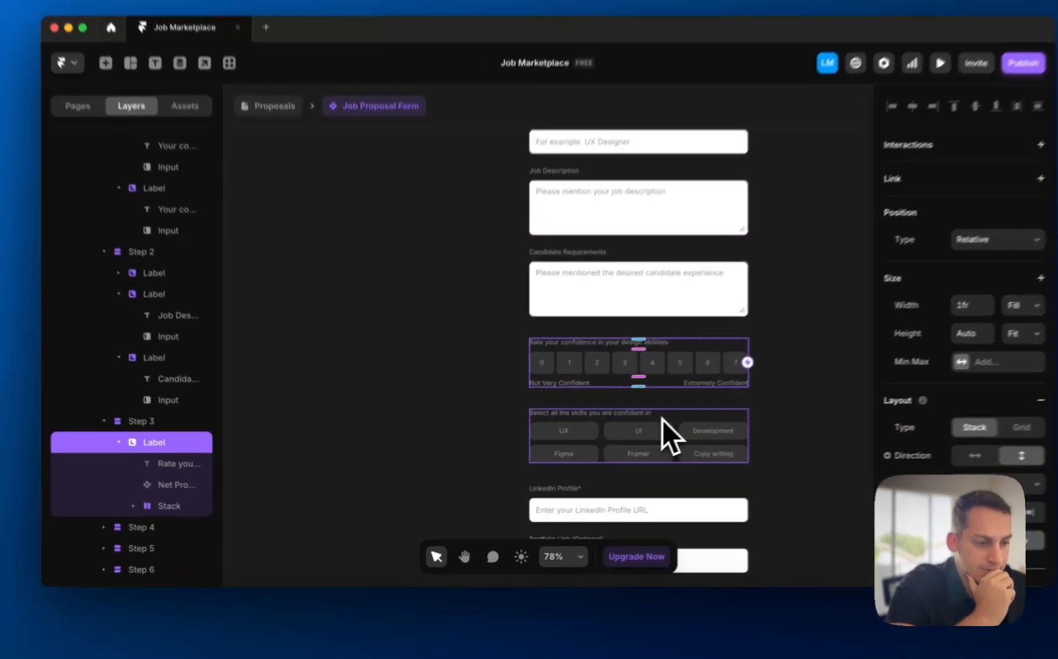
pyautogui.click(663, 421)
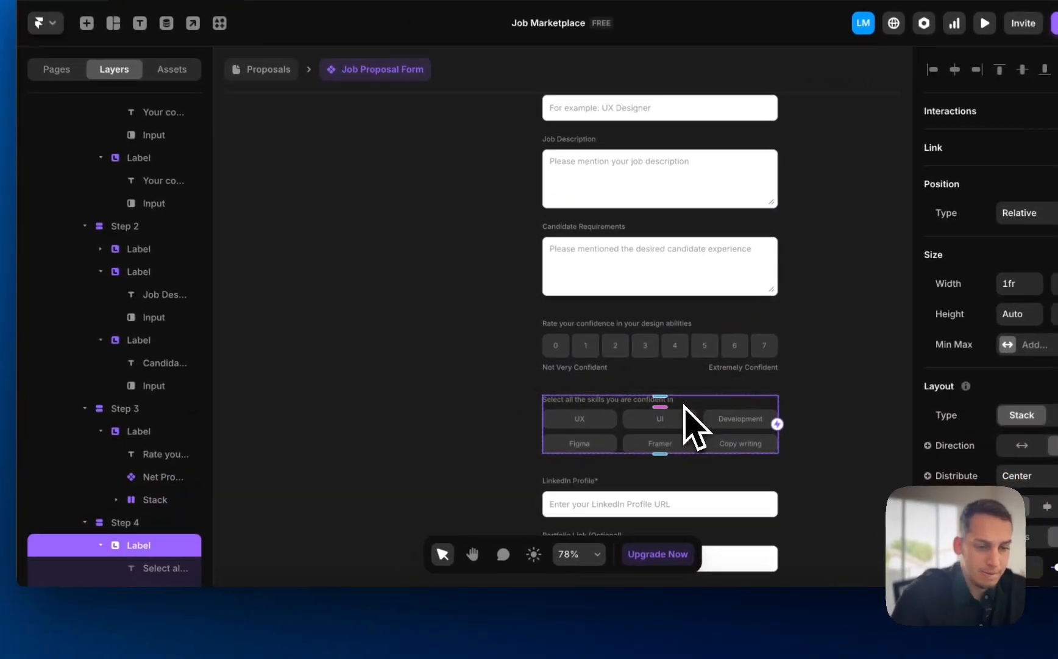
pyautogui.press('super+c')
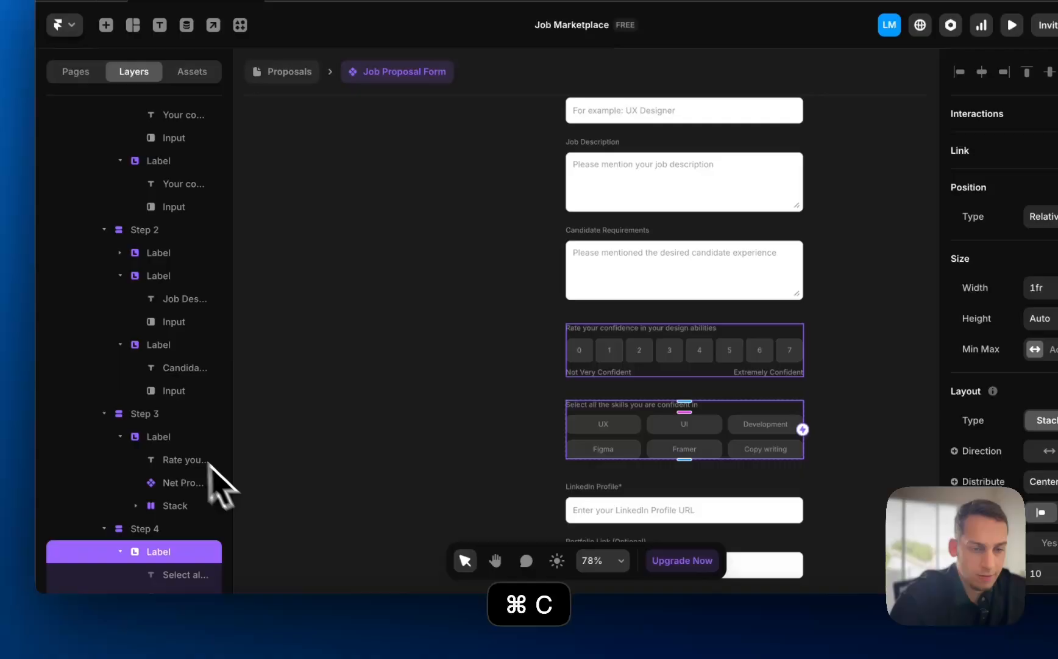
pyautogui.click(156, 419)
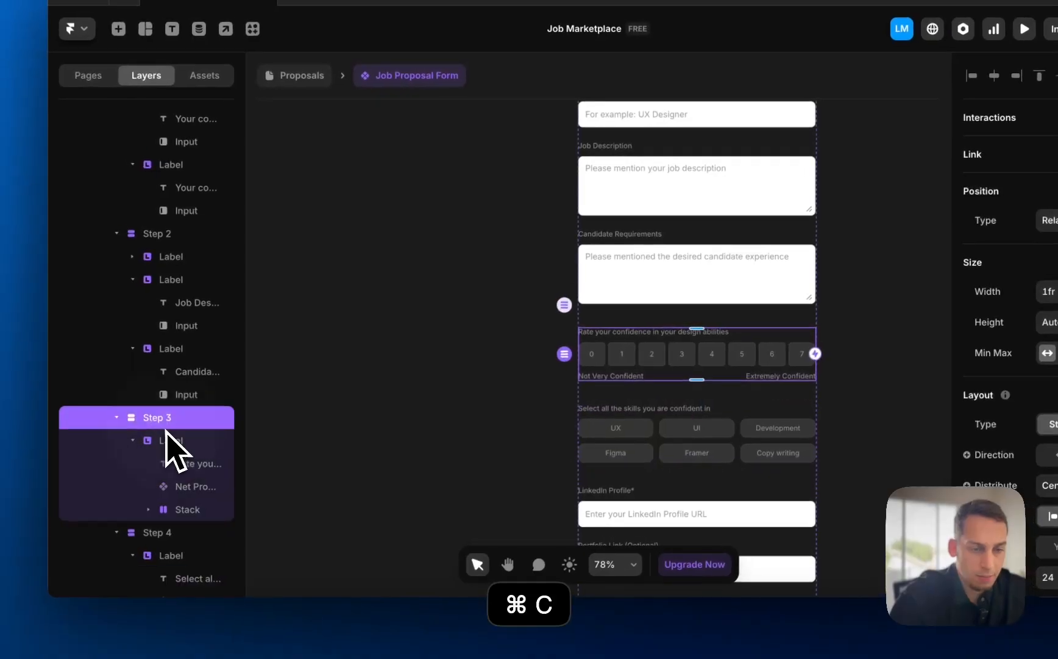
pyautogui.press('super+v')
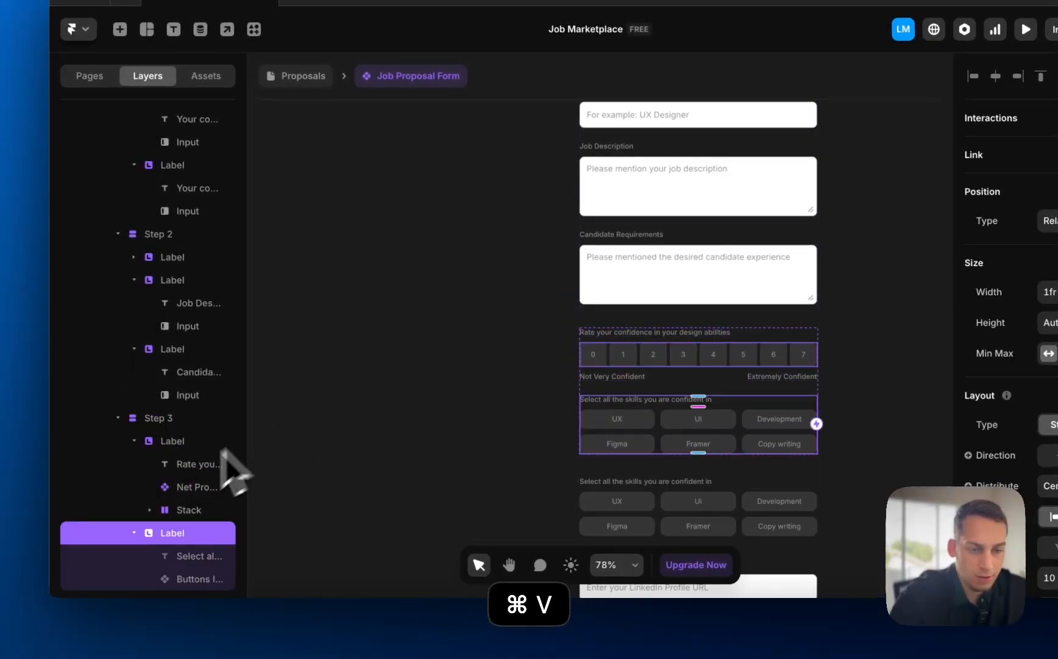
pyautogui.click(174, 443)
pyautogui.press('BackSpace')
# - Reword the pasted heading to 'Select the category of candidate you need'
pyautogui.click(617, 334)
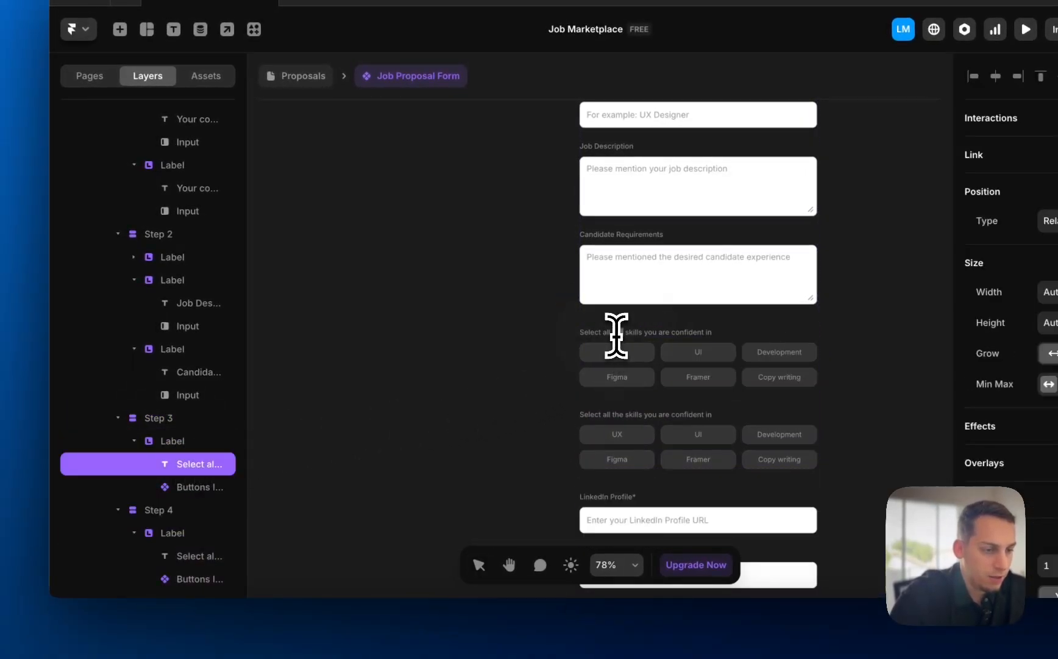
pyautogui.scroll(5, 616, 334)
pyautogui.doubleClick(617, 334)
pyautogui.write('Select the d')
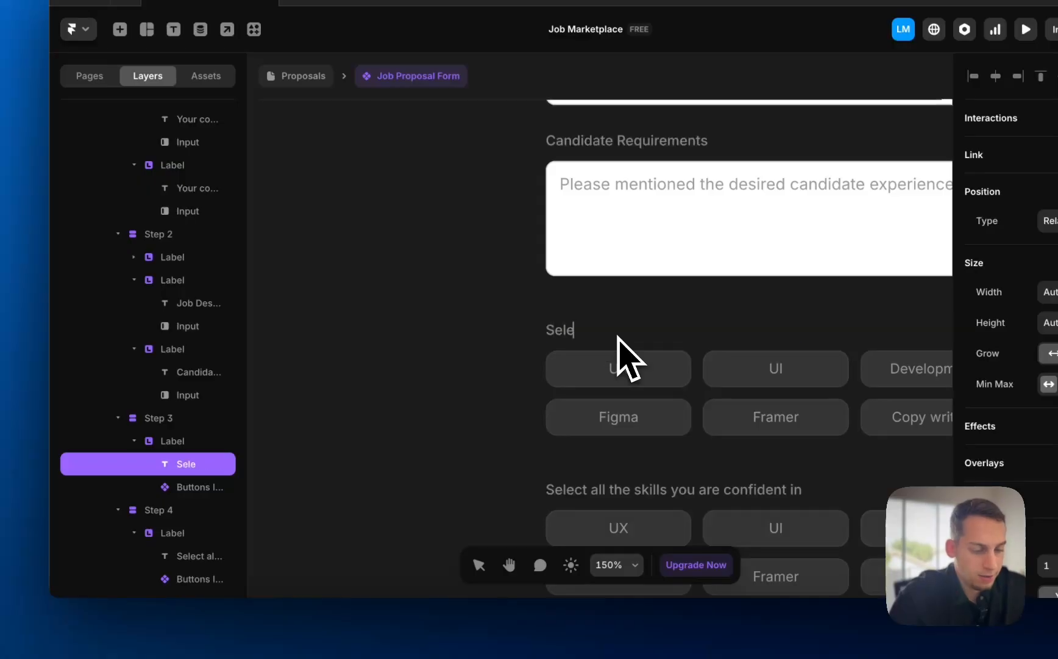
pyautogui.write('ateg')
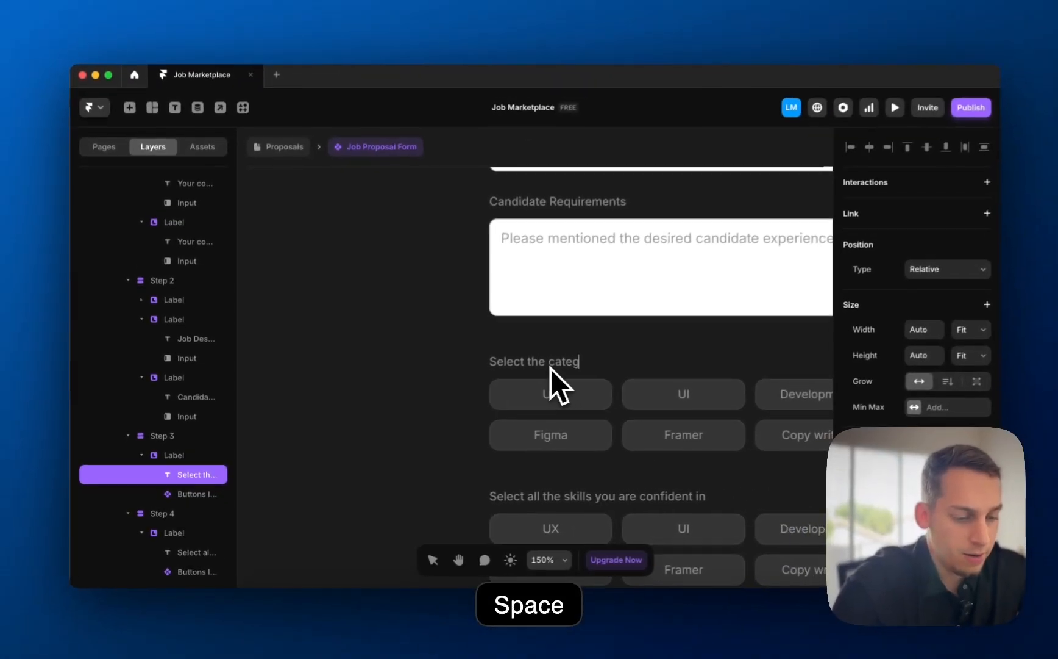
pyautogui.write('ory of candida')
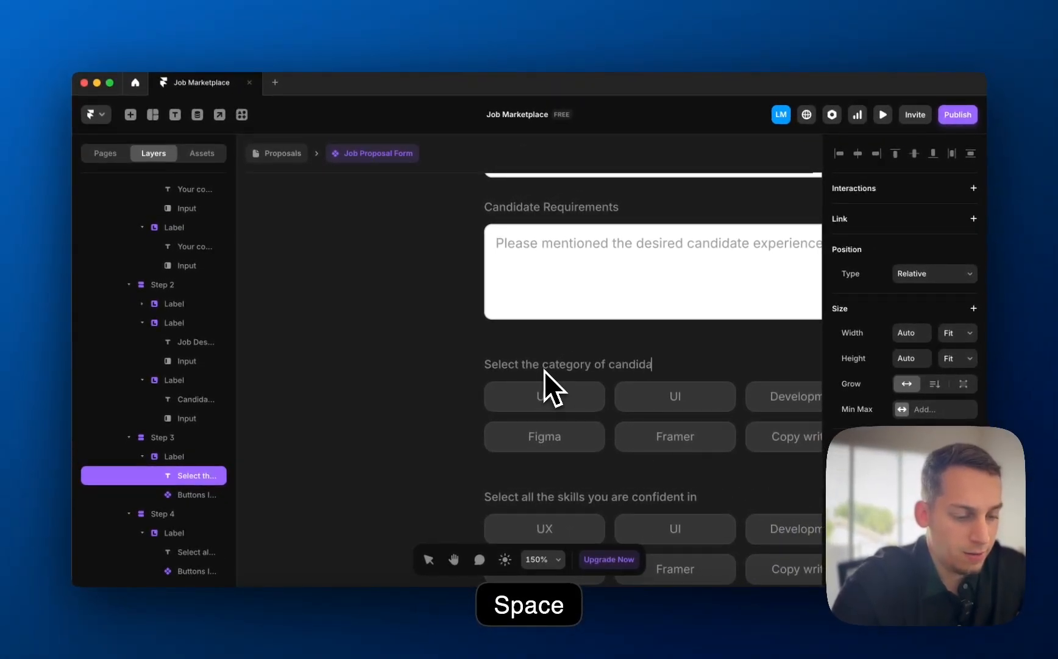
pyautogui.write('te you need')
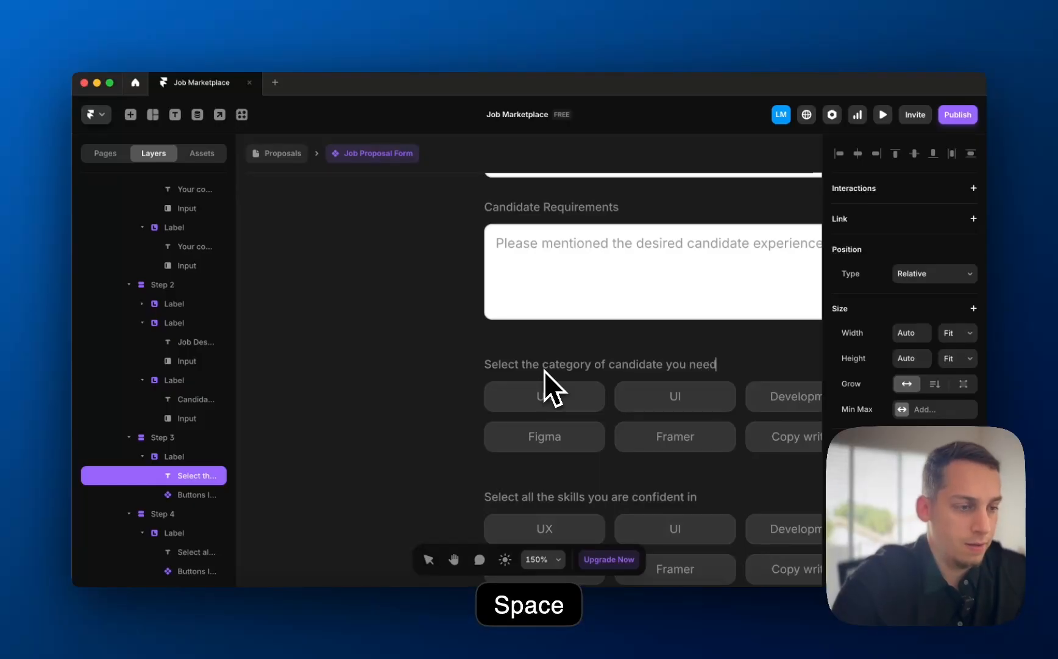
pyautogui.click(327, 331)
pyautogui.scroll(-5, 437, 365)
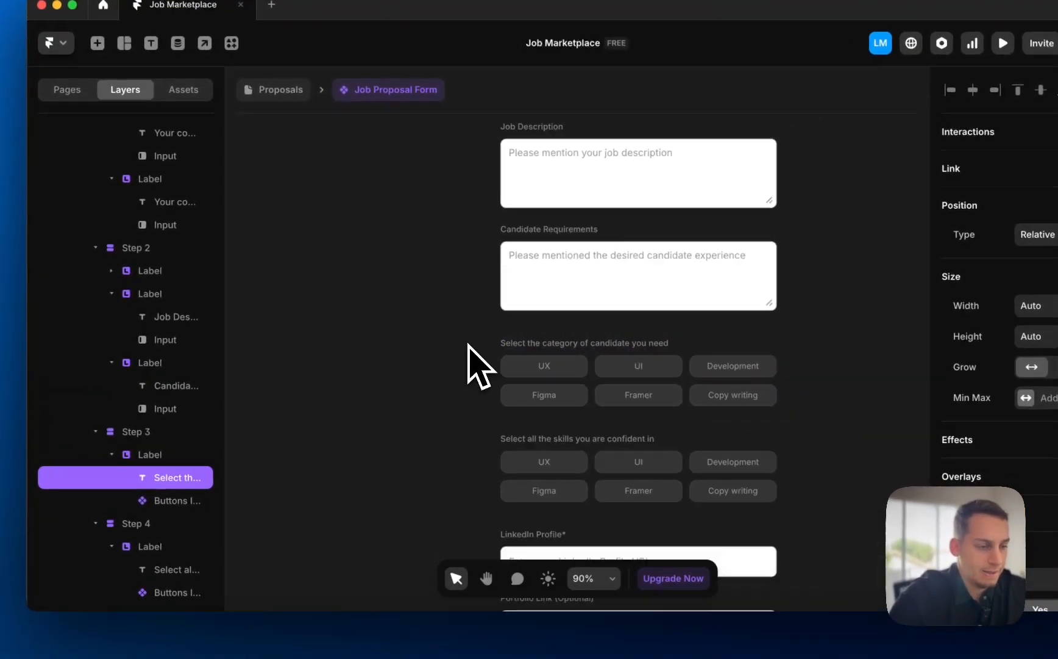
# - Copy the LinkedIn Profile field group from step 5
pyautogui.scroll(-3, 468, 354)
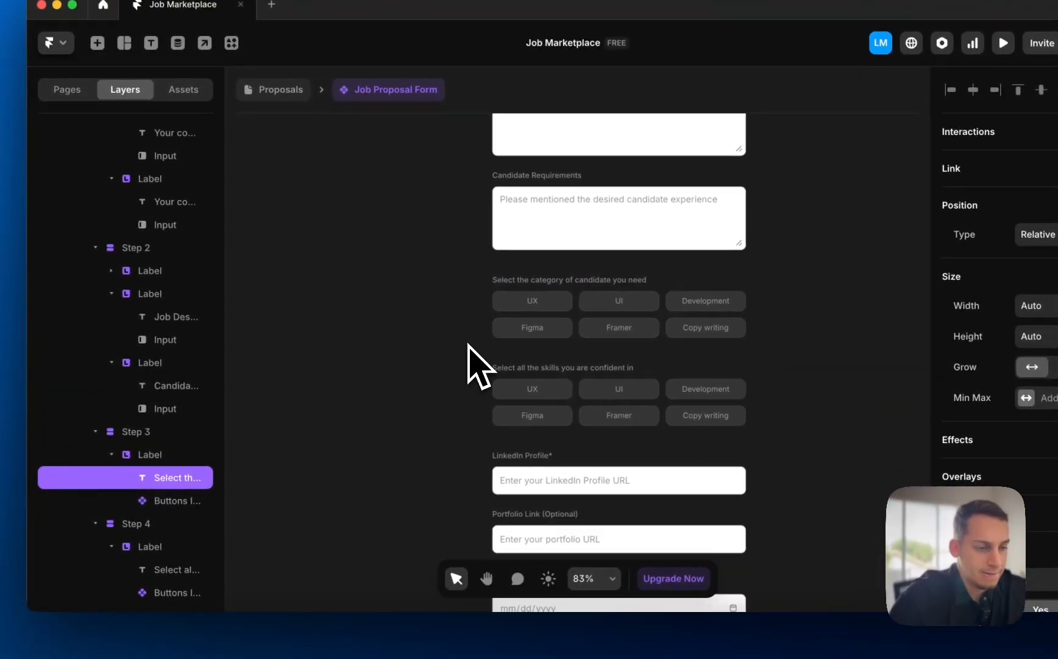
pyautogui.click(654, 372)
pyautogui.scroll(-2, 480, 386)
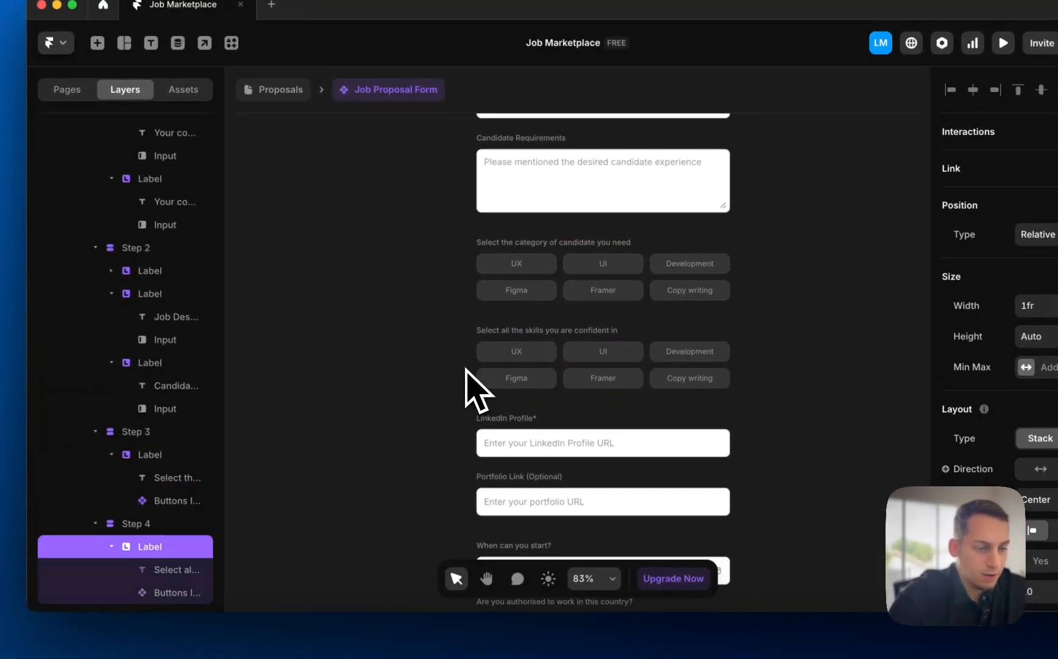
pyautogui.scroll(-3, 198, 529)
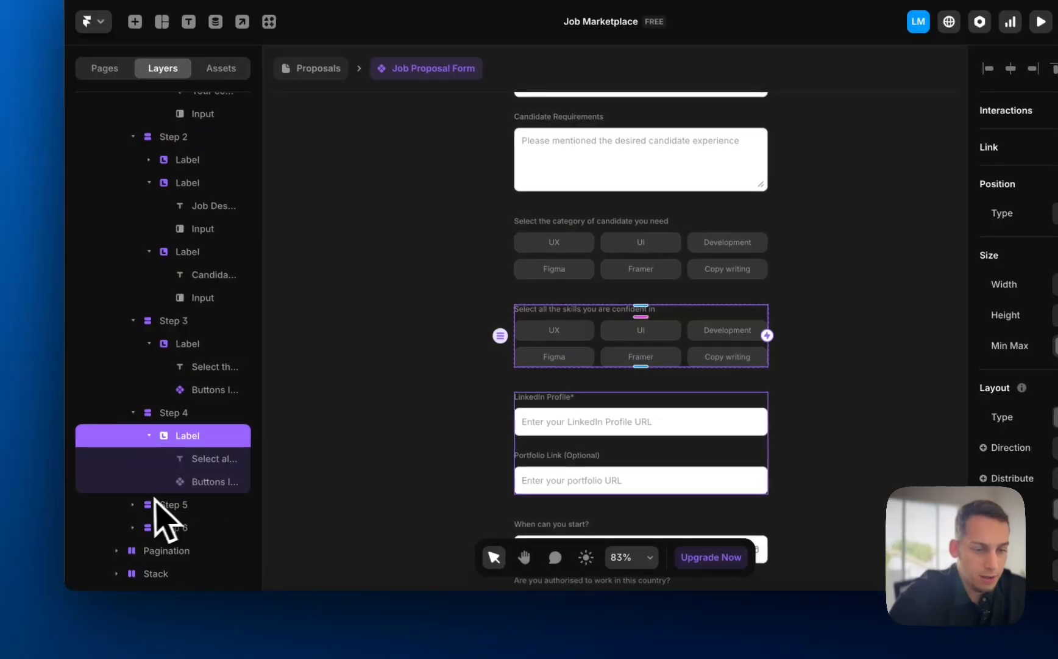
pyautogui.click(168, 526)
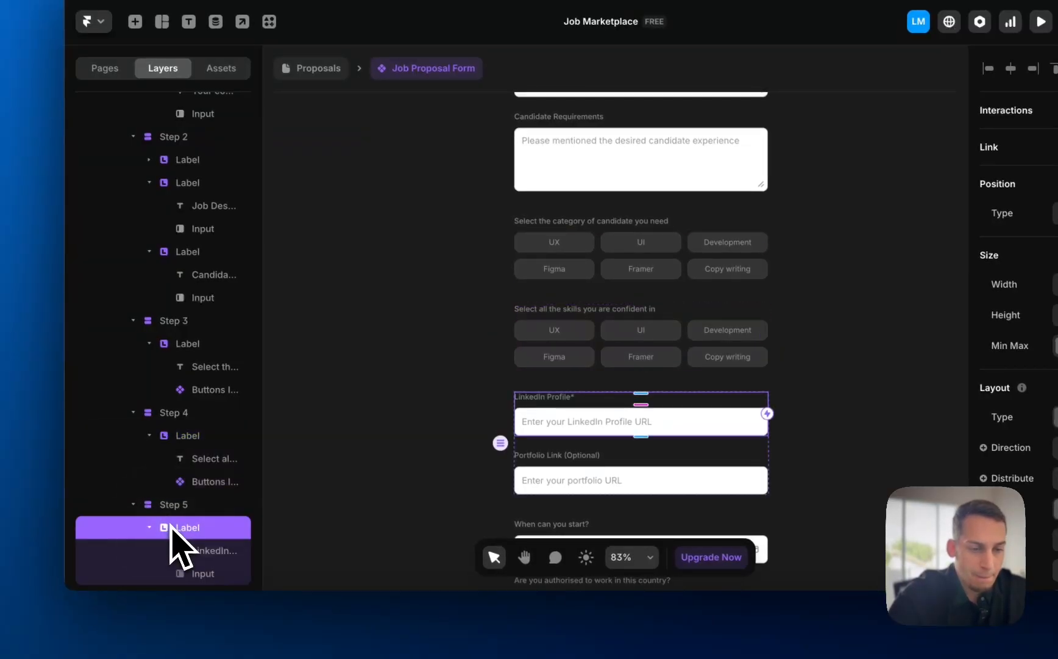
pyautogui.scroll(-3, 189, 562)
pyautogui.scroll(-3, 461, 330)
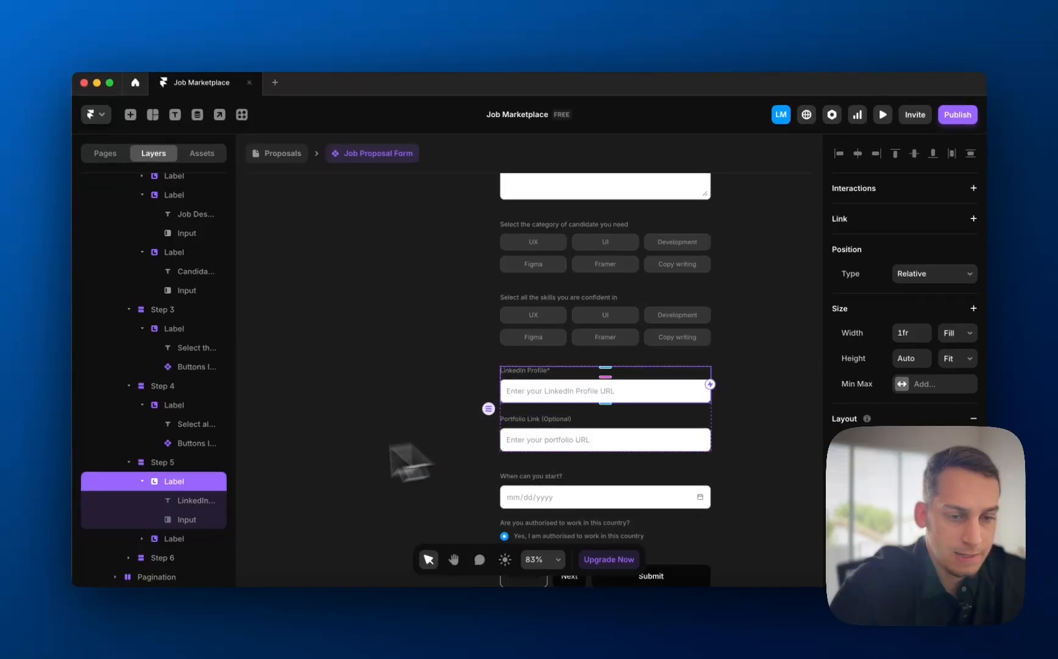
pyautogui.press('super+c')
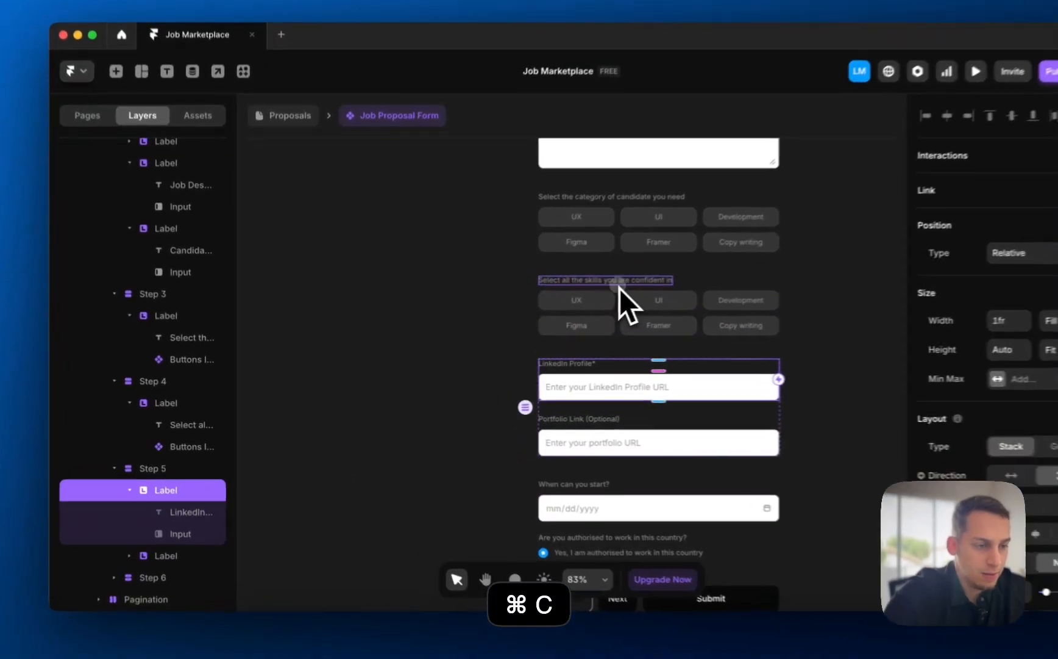
# - Paste LinkedIn Profile into step 4, deleting the skills question and step 5's duplicate
pyautogui.click(572, 298)
pyautogui.click(157, 386)
pyautogui.press('super+v')
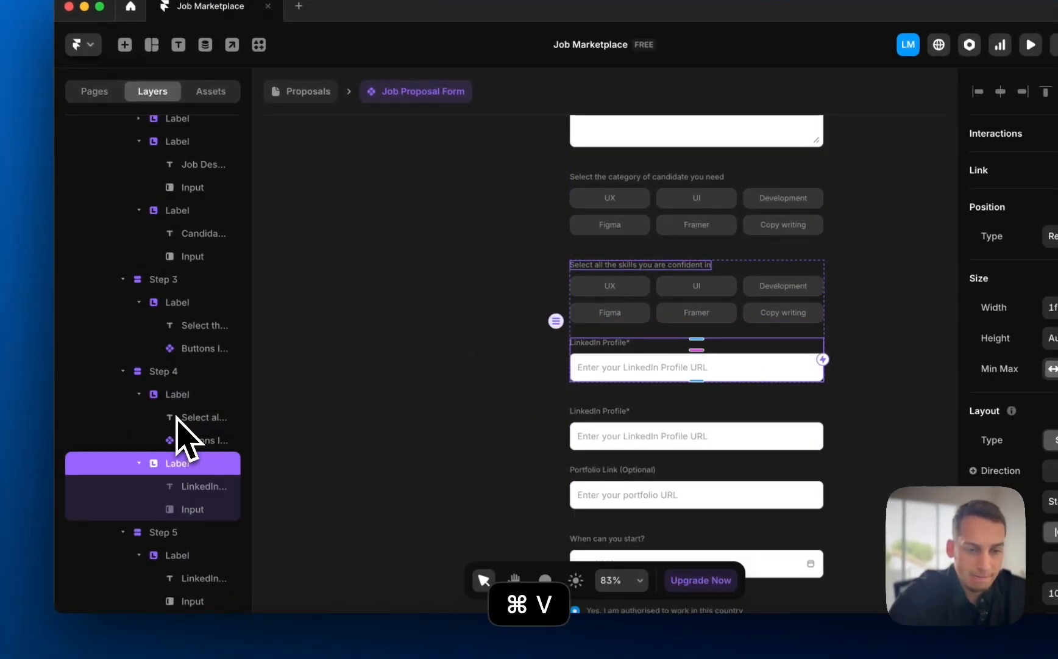
pyautogui.click(160, 396)
pyautogui.press('BackSpace')
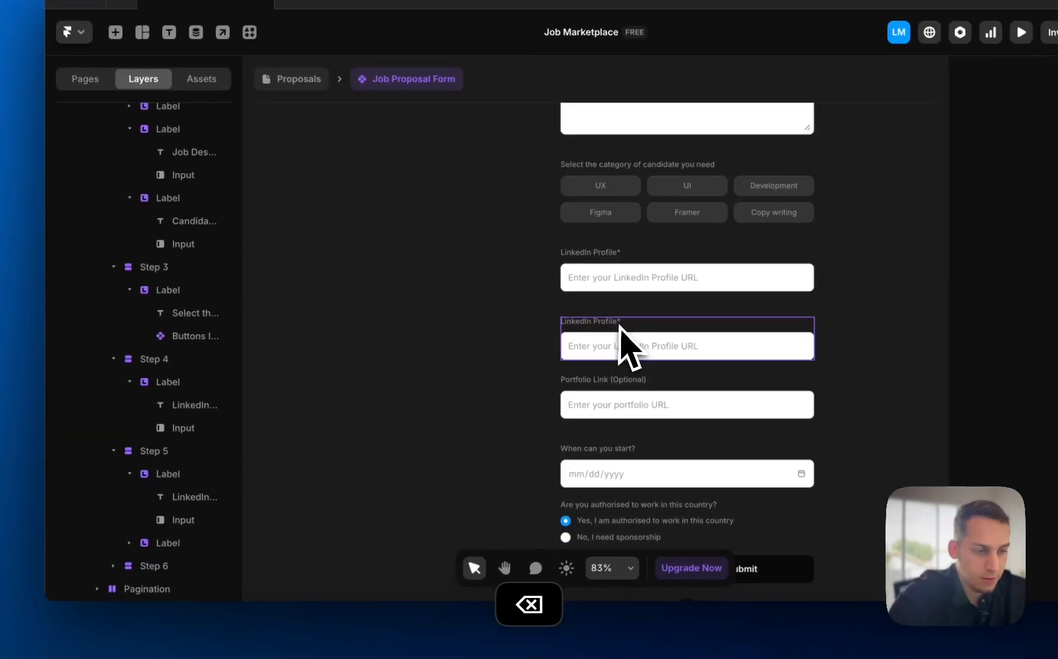
pyautogui.click(648, 364)
pyautogui.press('BackSpace')
pyautogui.click(644, 341)
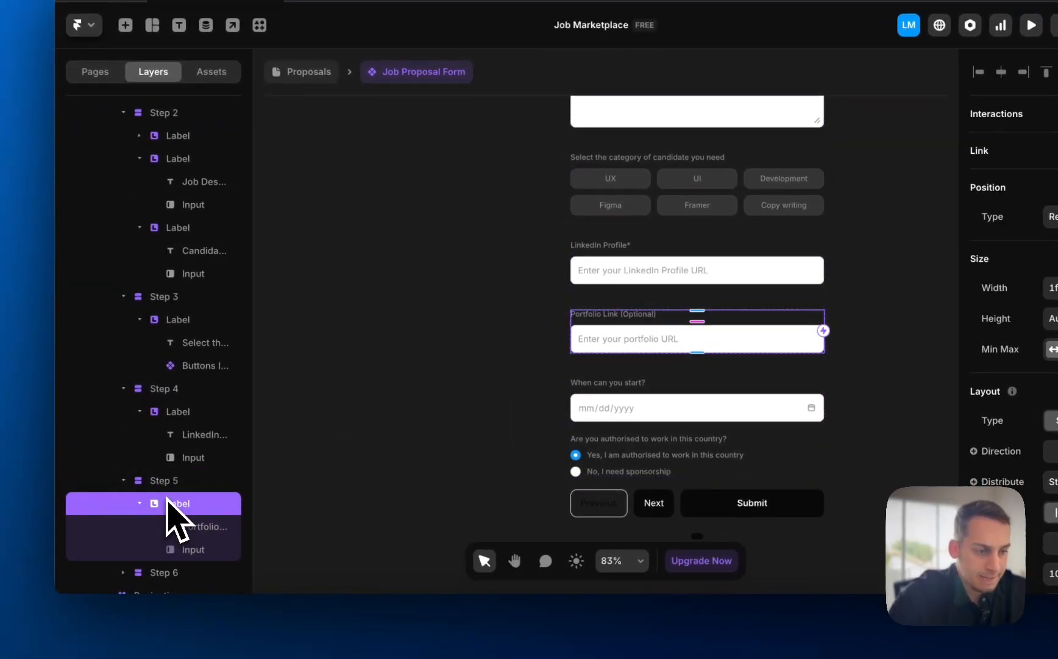
# - Copy step 6's start-date and work-authorisation questions into step 5 and delete Portfolio Link
pyautogui.scroll(5, 631, 340)
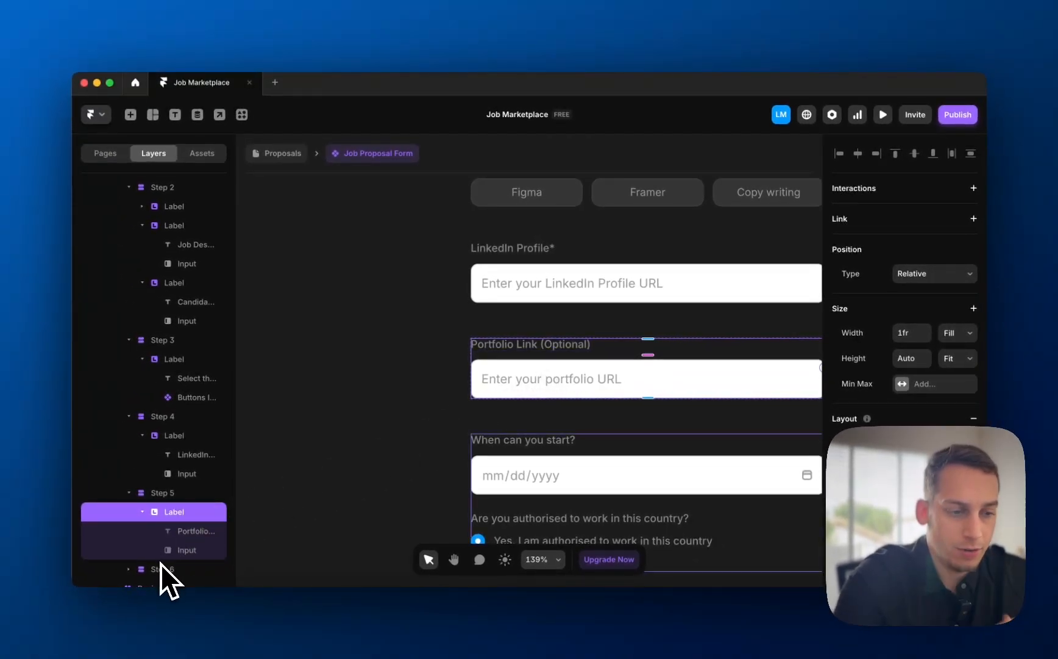
pyautogui.scroll(-1, 159, 564)
pyautogui.click(129, 552)
pyautogui.scroll(-1, 178, 559)
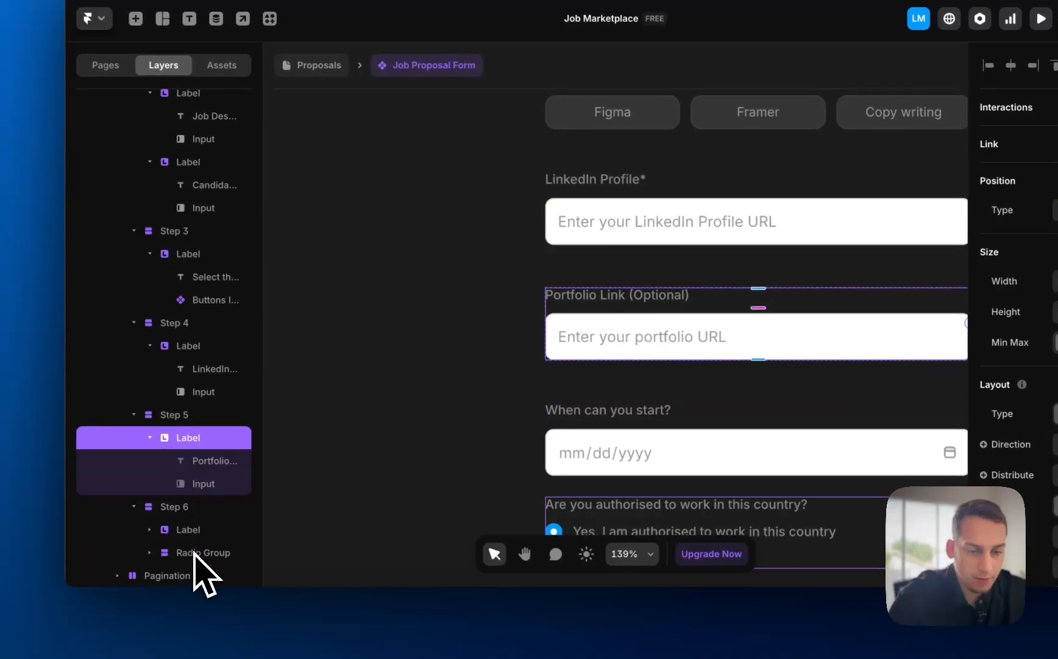
pyautogui.click(190, 530)
pyautogui.scroll(-2, 186, 555)
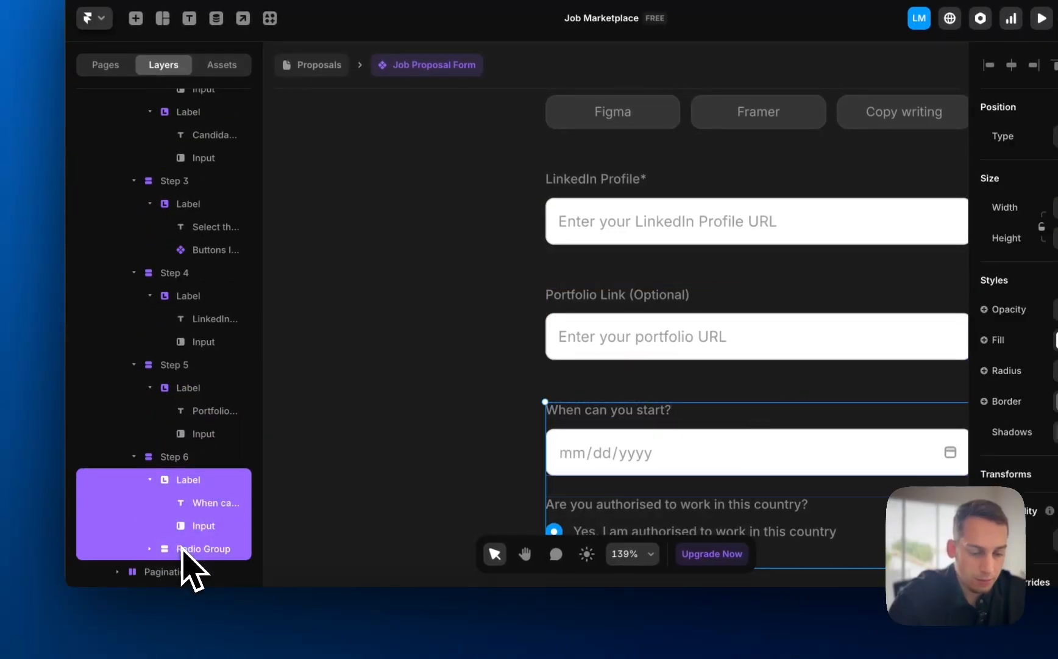
pyautogui.press('super+c')
pyautogui.click(161, 366)
pyautogui.press('super+v')
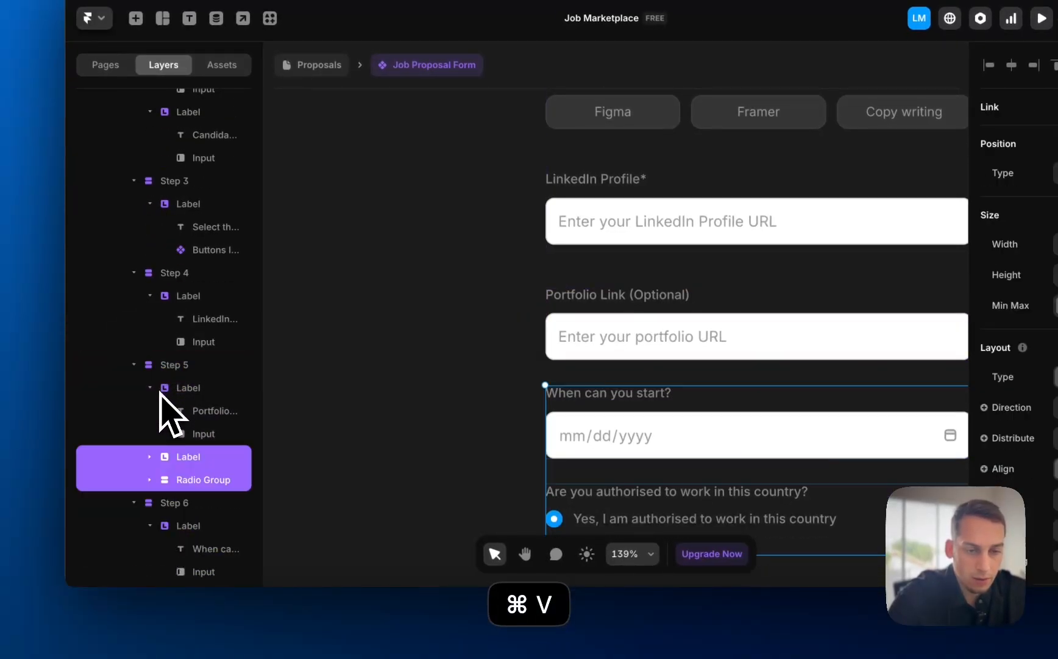
pyautogui.click(160, 392)
pyautogui.press('BackSpace')
# - Delete the now-duplicate step 6 from the form
pyautogui.click(171, 457)
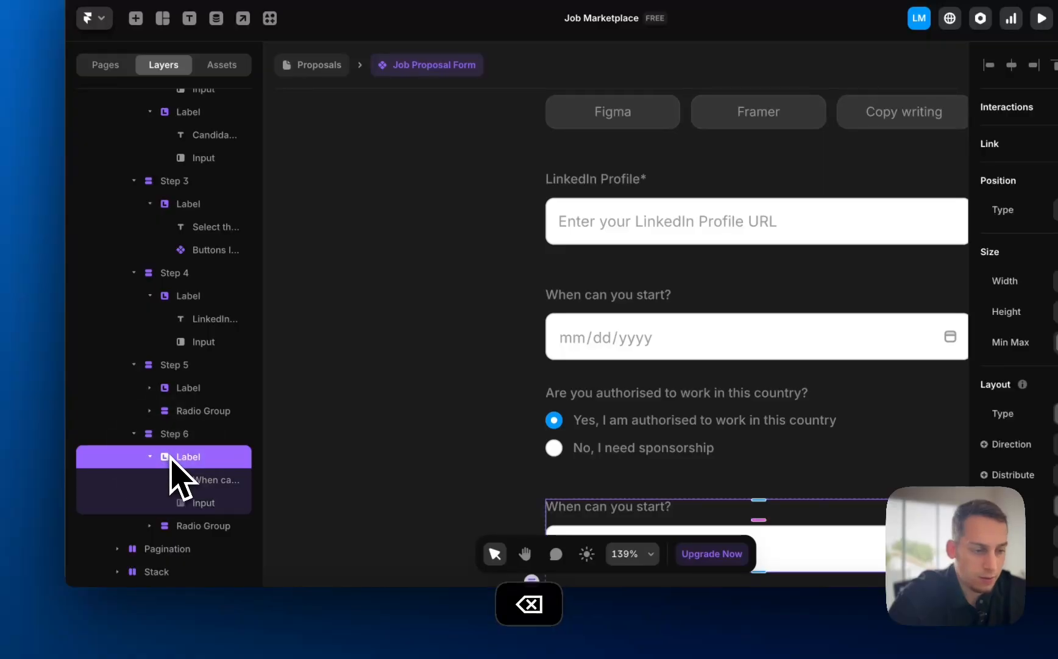
pyautogui.scroll(-2, 583, 367)
pyautogui.scroll(-4, 610, 348)
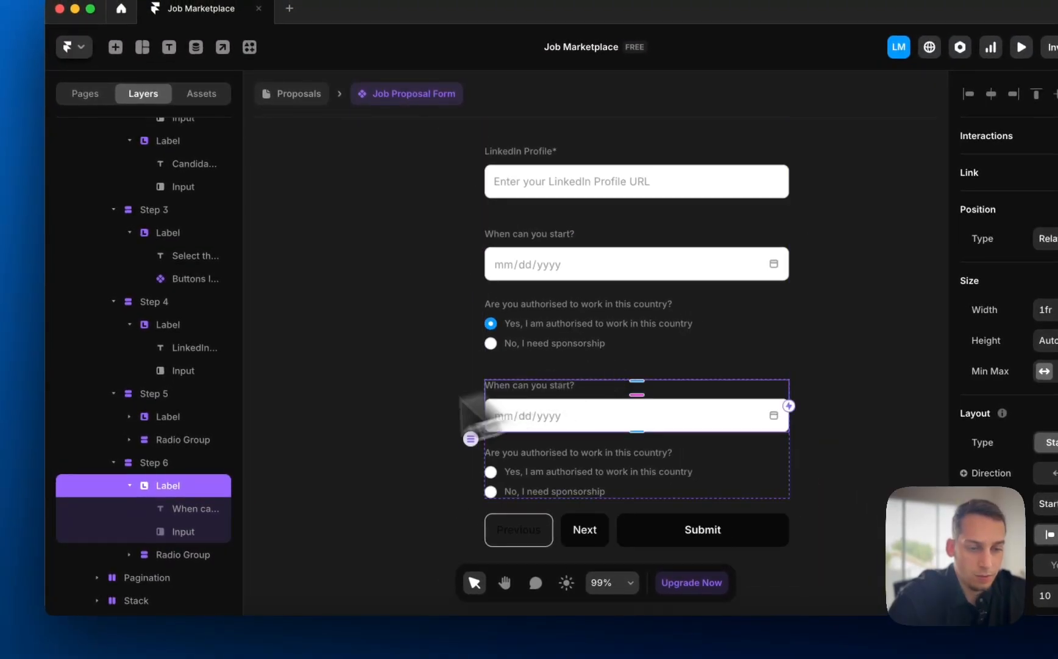
pyautogui.click(201, 462)
pyautogui.press('BackSpace')
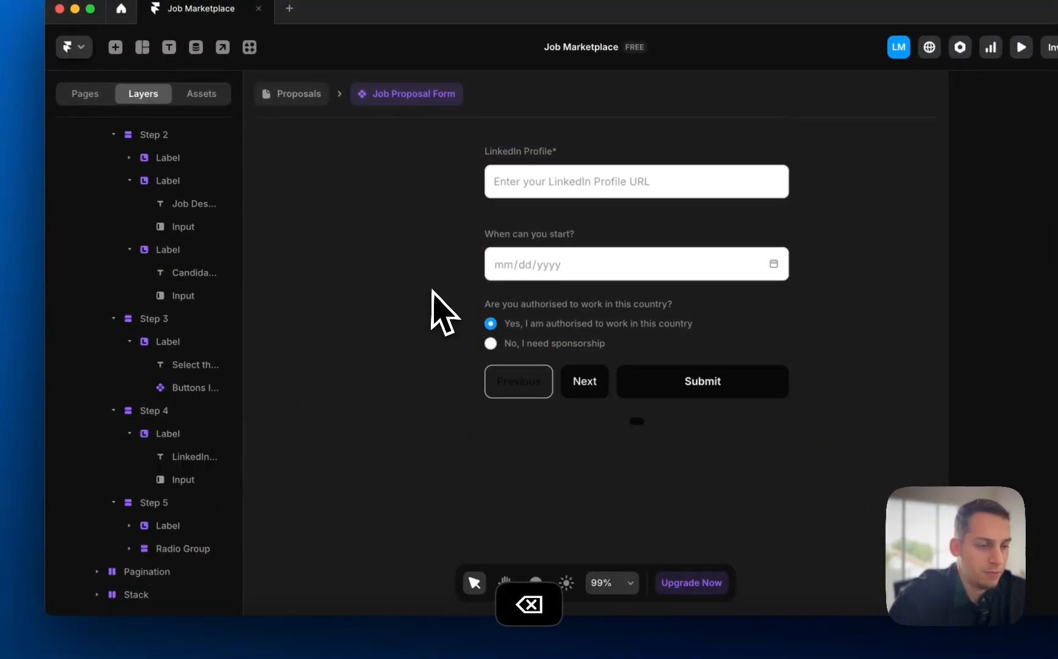
# - Change the start-date label from 'When can you start?' to 'When is the starting date?'
pyautogui.scroll(-4, 444, 314)
pyautogui.scroll(-5, 400, 314)
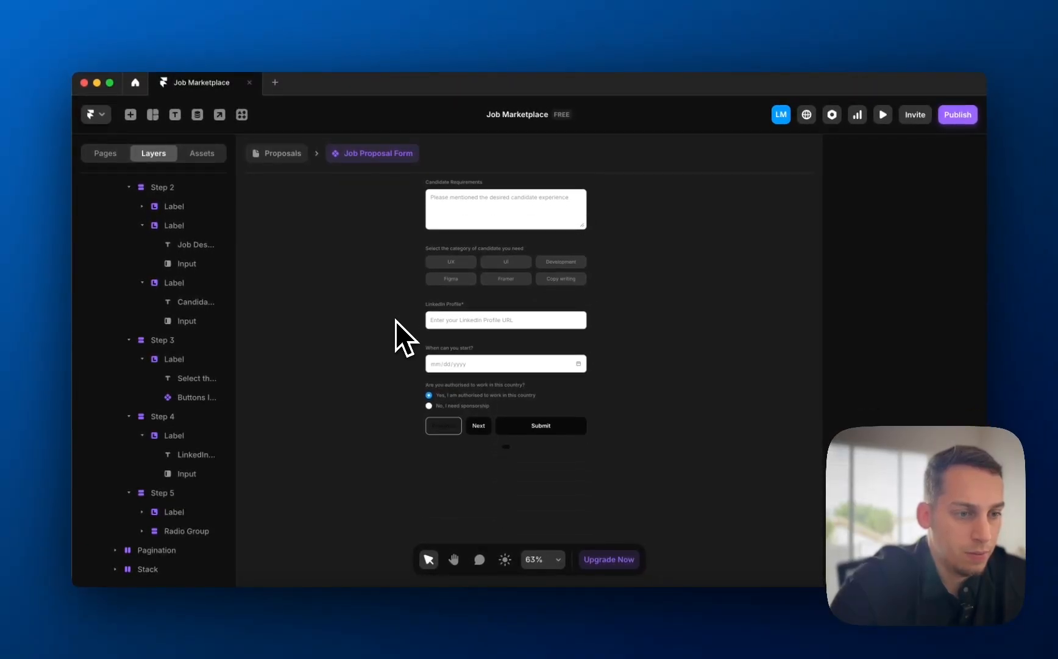
pyautogui.click(448, 327)
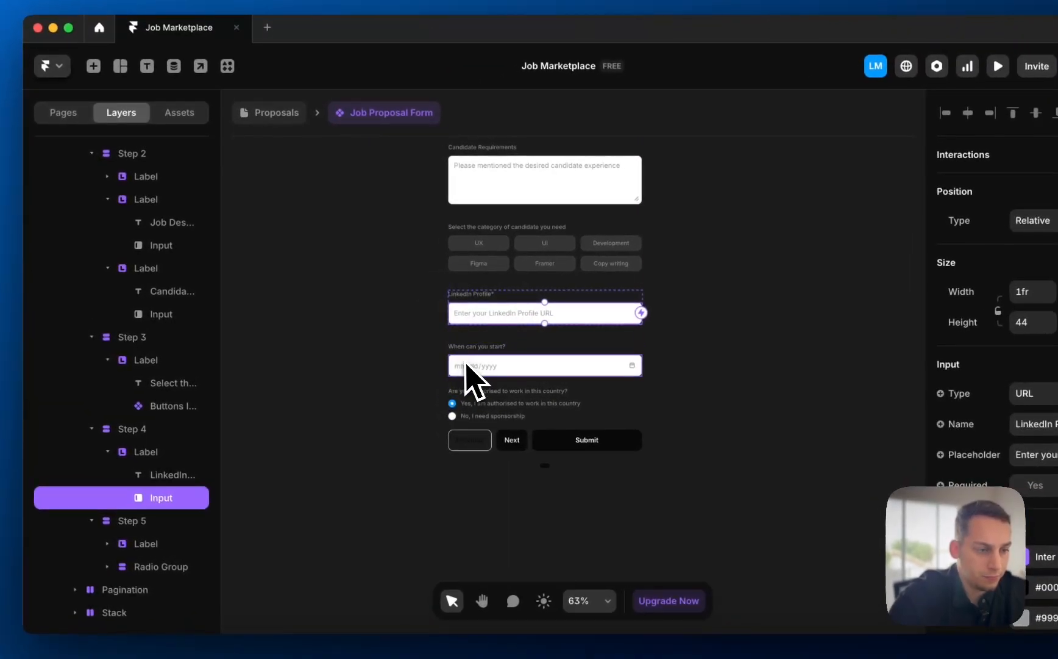
pyautogui.click(466, 365)
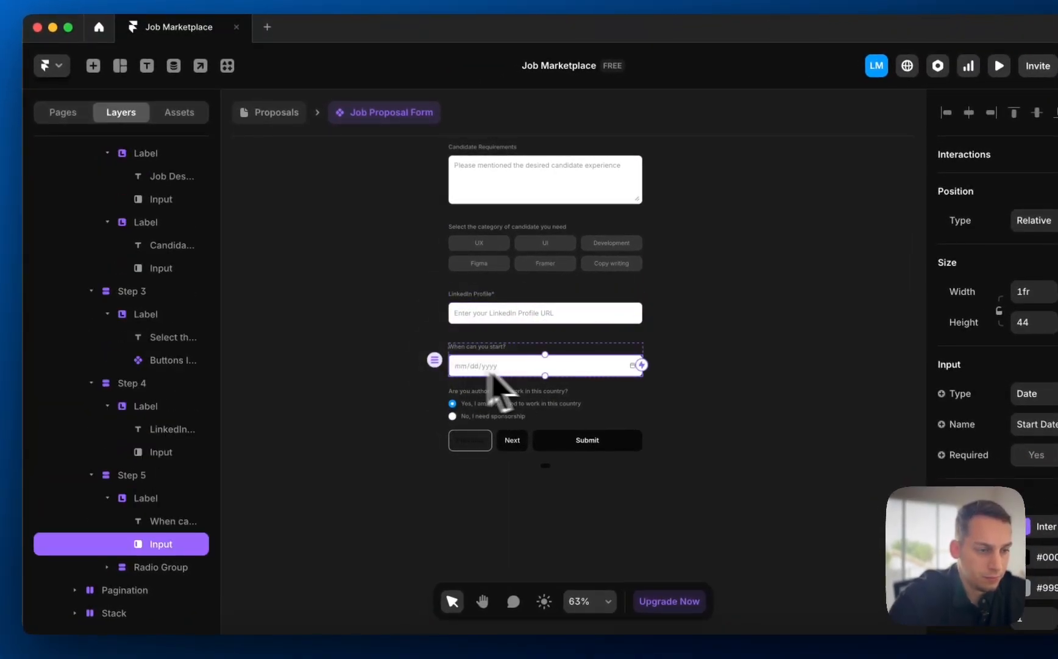
pyautogui.click(494, 347)
pyautogui.scroll(5, 494, 347)
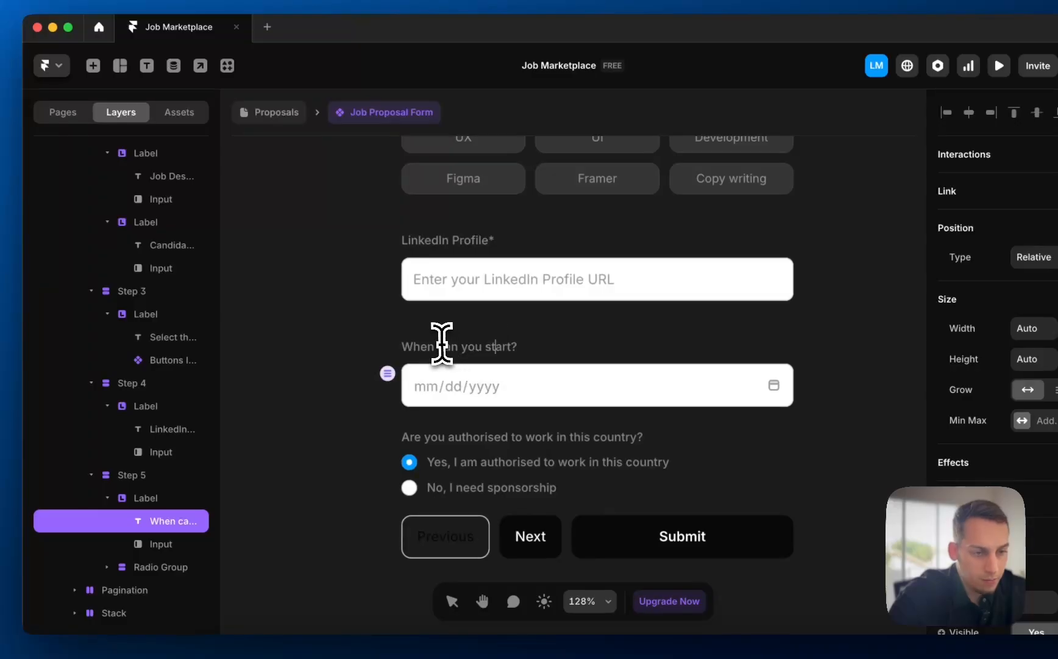
pyautogui.moveTo(442, 343); pyautogui.dragTo(517, 346)
pyautogui.write('is')
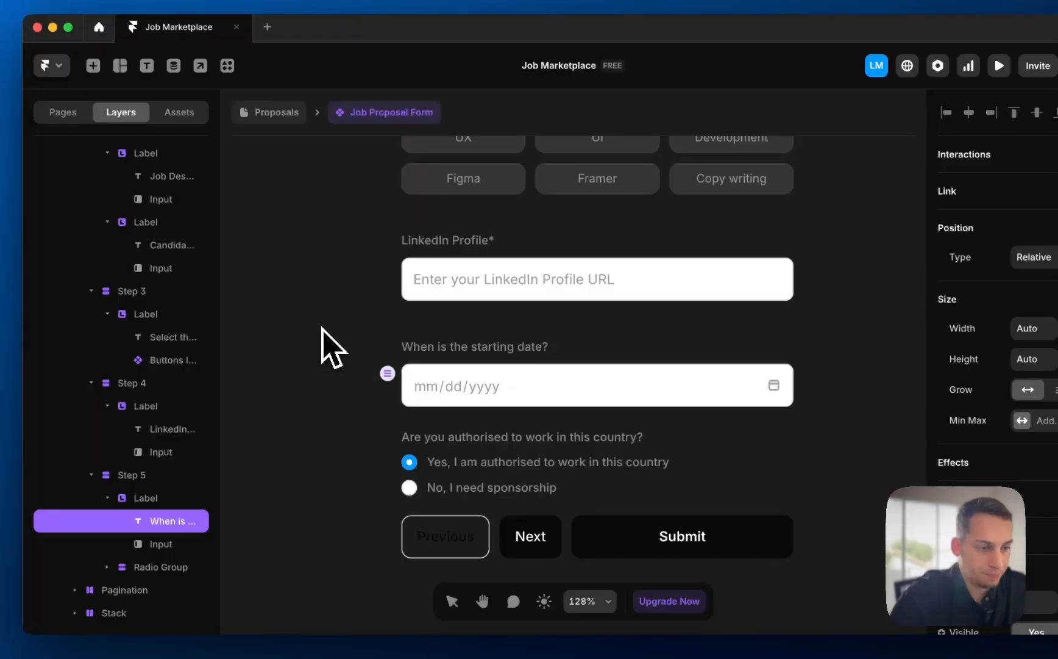
pyautogui.scroll(-4, 329, 347)
# - Reword the question to 'Should the candidate be authorized to work in the US?'
pyautogui.doubleClick(465, 325)
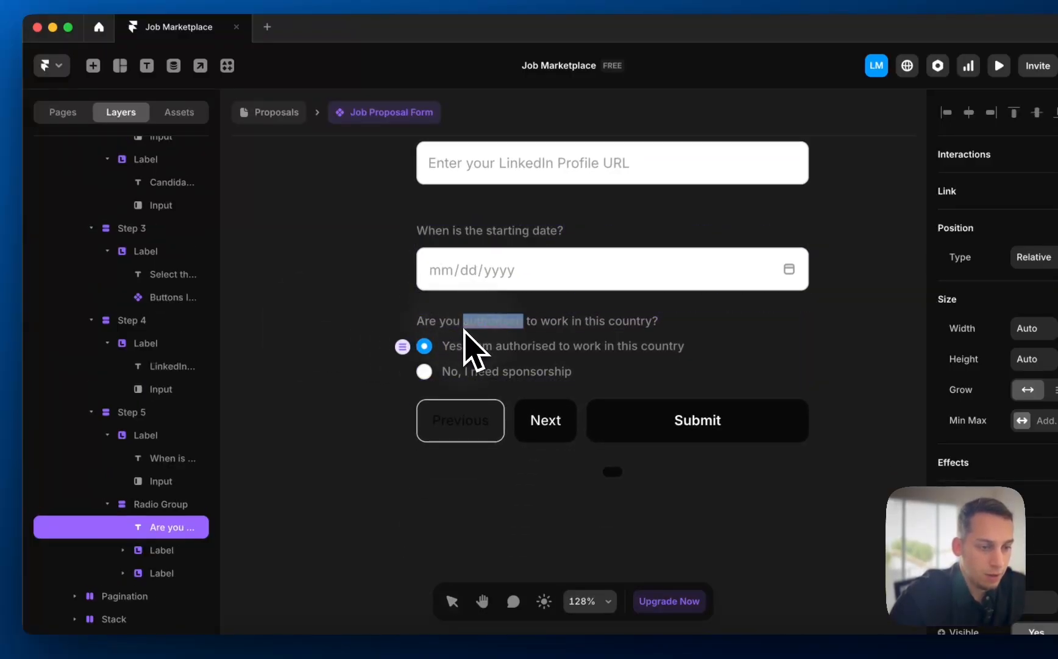
pyautogui.tripleClick(461, 328)
pyautogui.write('Should the clien')
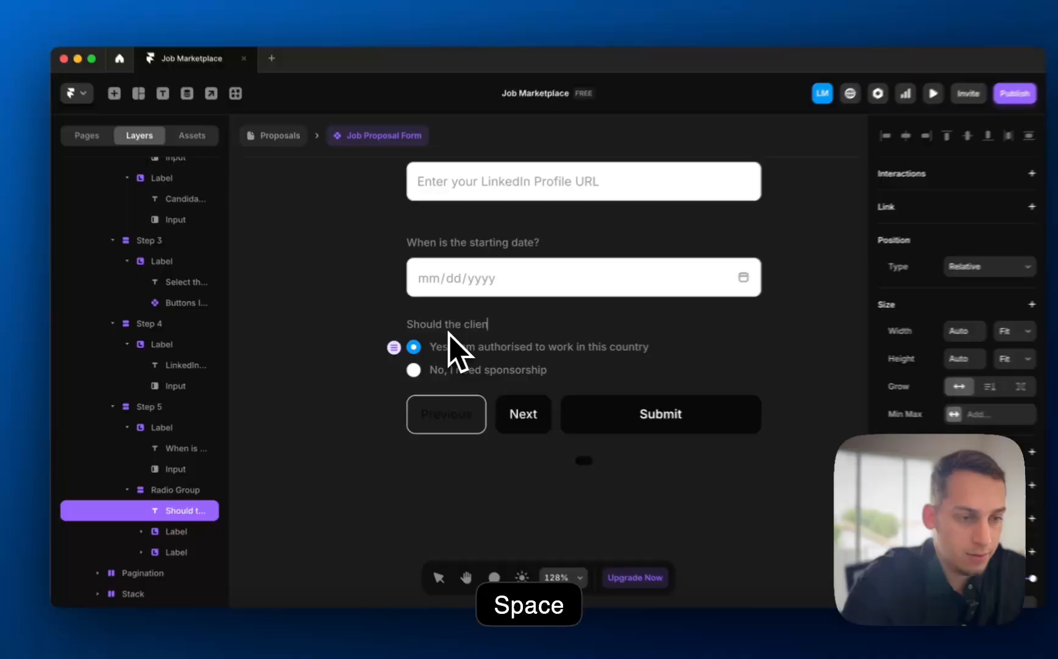
pyautogui.write('t be')
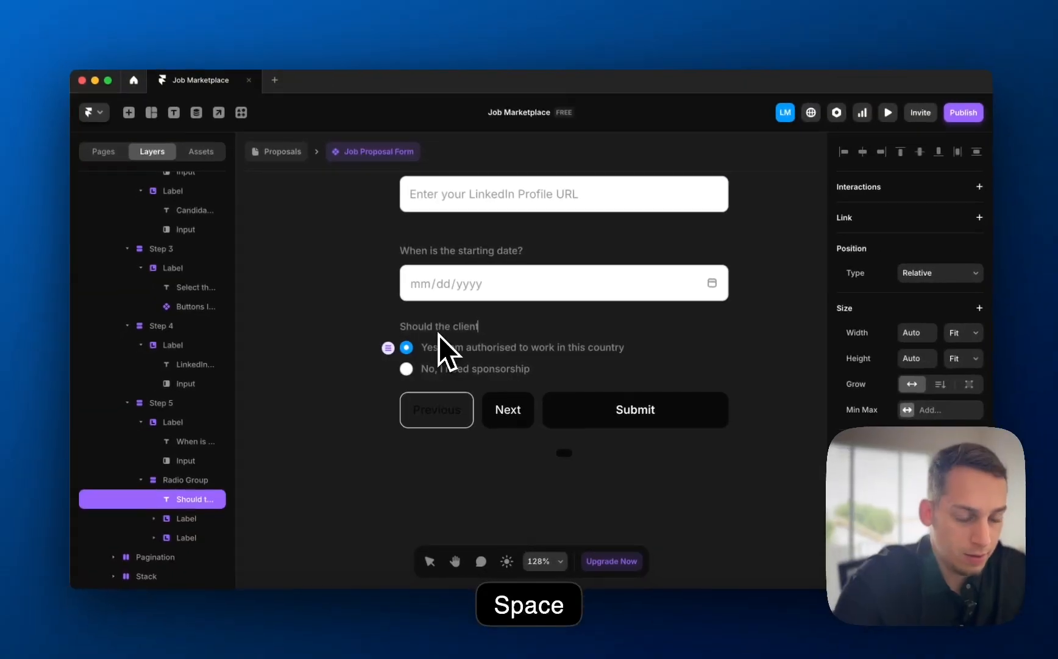
pyautogui.press('BackSpace')
pyautogui.press('BackSpace')
pyautogui.press('BackSpace')
pyautogui.press('BackSpace')
pyautogui.press('BackSpace')
pyautogui.press('BackSpace')
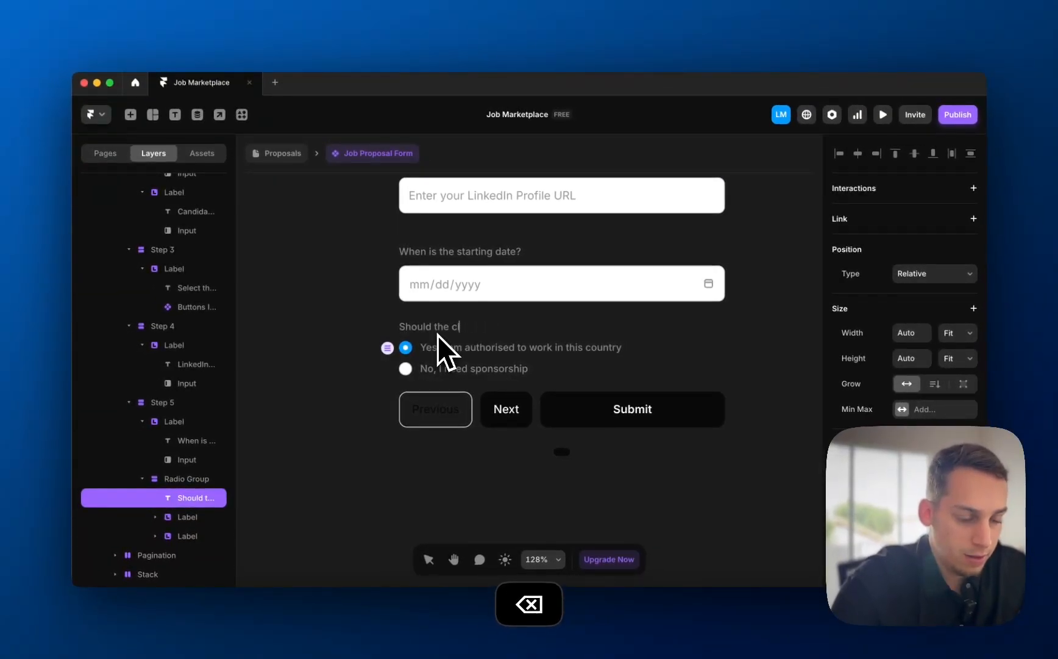
pyautogui.write('andidate be au')
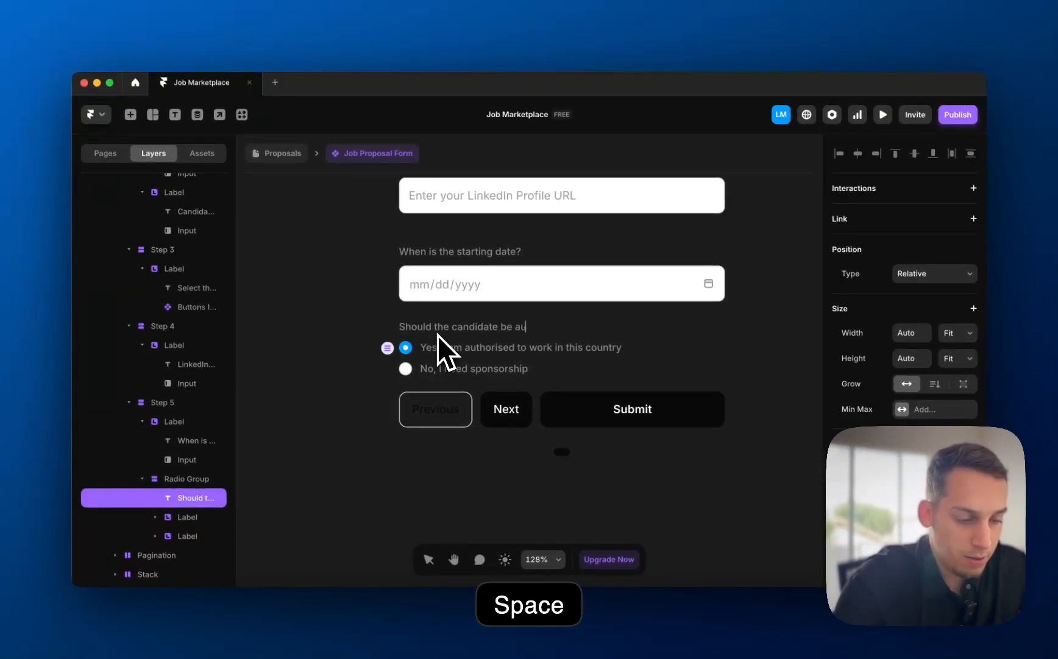
pyautogui.write('thorized to wor')
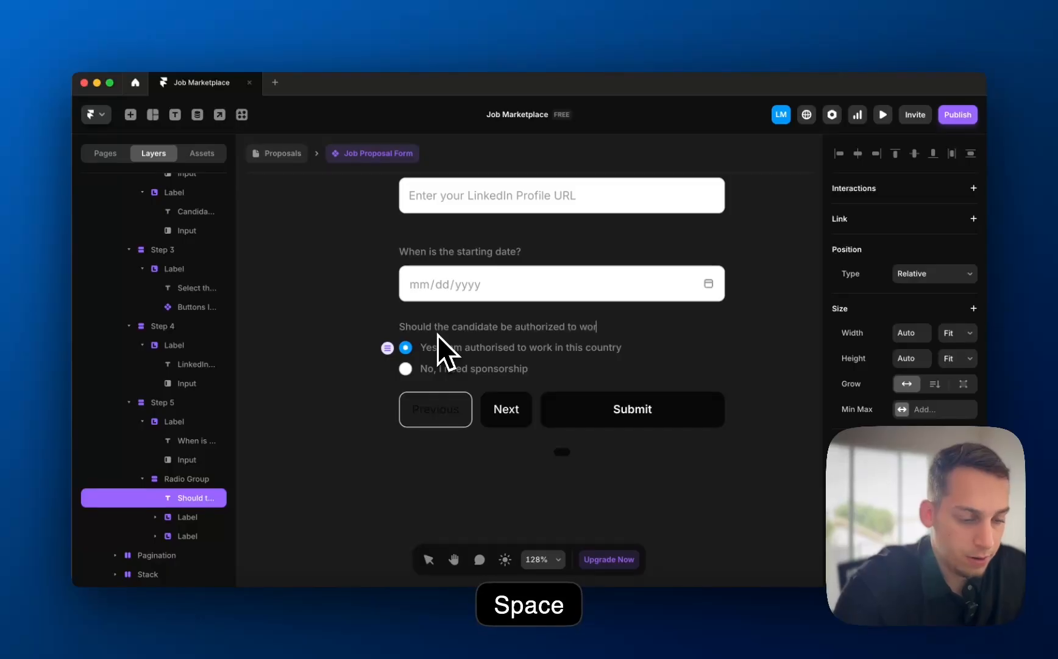
pyautogui.write('k in the US')
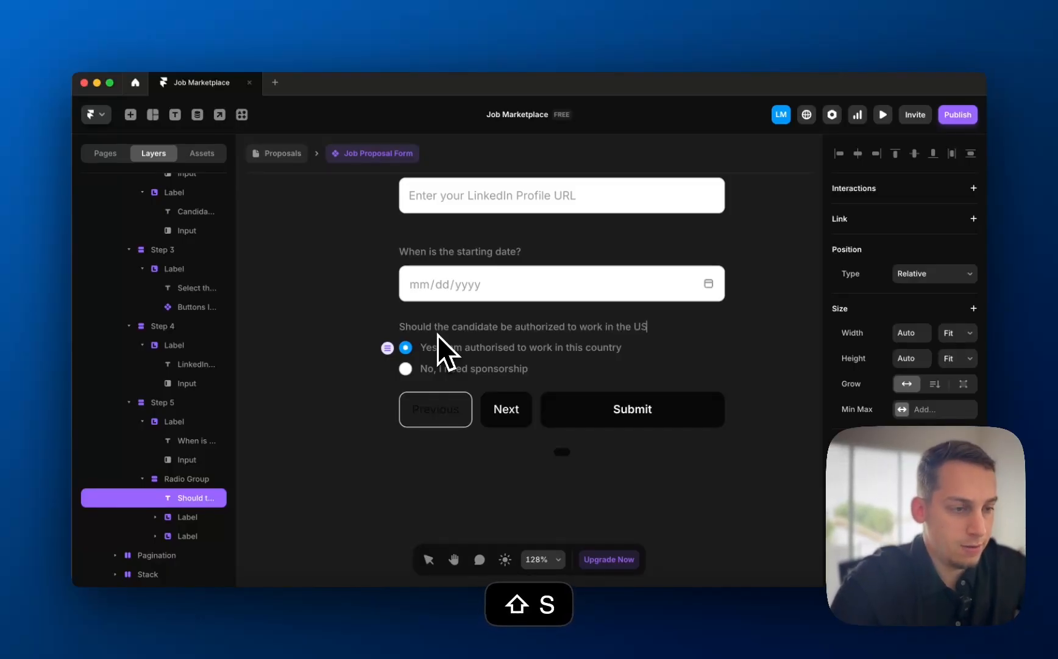
pyautogui.write('?')
pyautogui.press('Escape')
# - Reword the answers to 'Yes, they must be authorized' and 'No, they shouldn't be authorized'
pyautogui.click(473, 348)
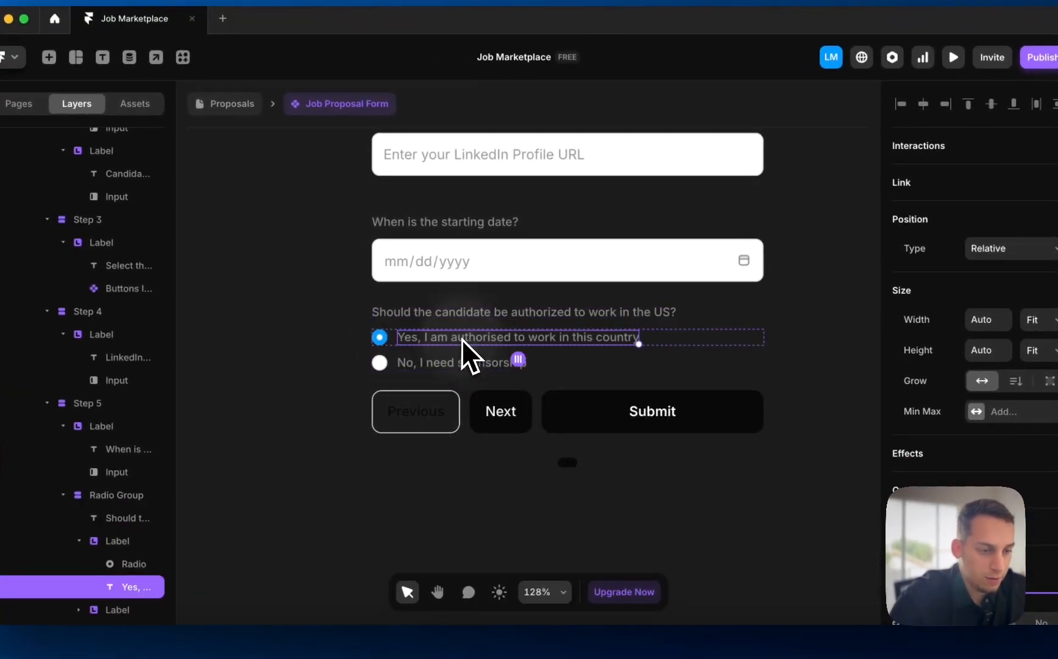
pyautogui.doubleClick(462, 339)
pyautogui.moveTo(421, 337); pyautogui.dragTo(759, 340)
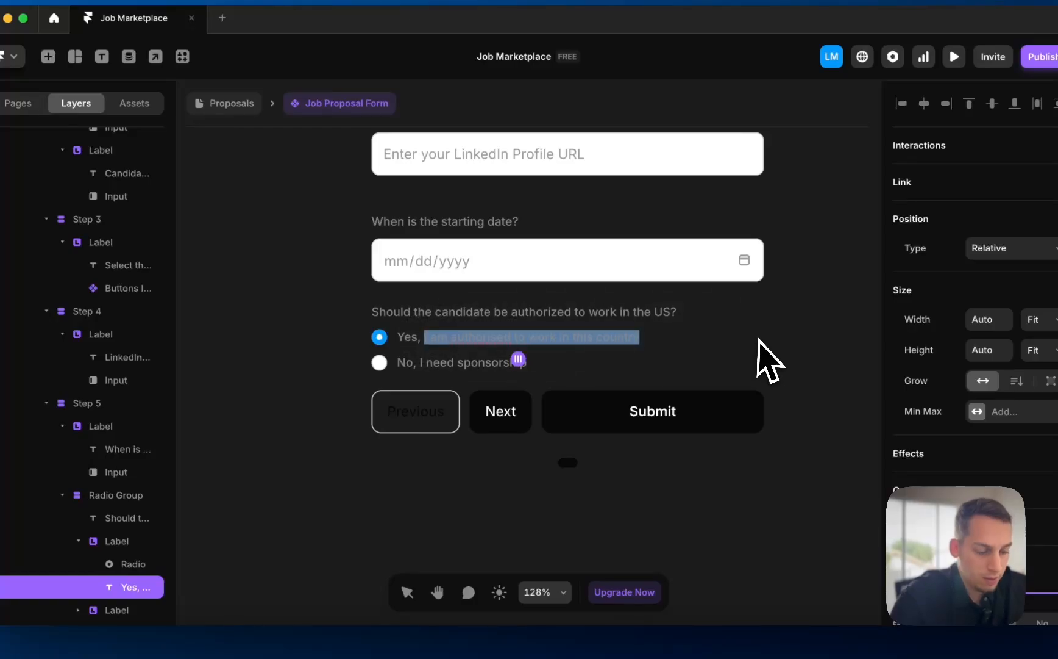
pyautogui.write('they must be authorized')
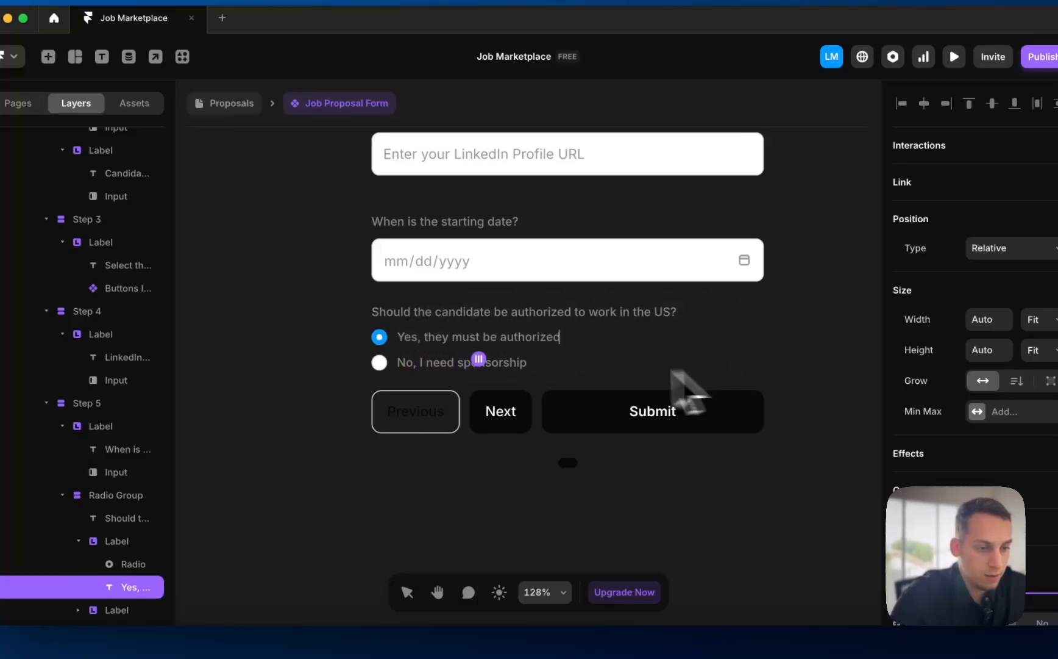
pyautogui.press('Escape')
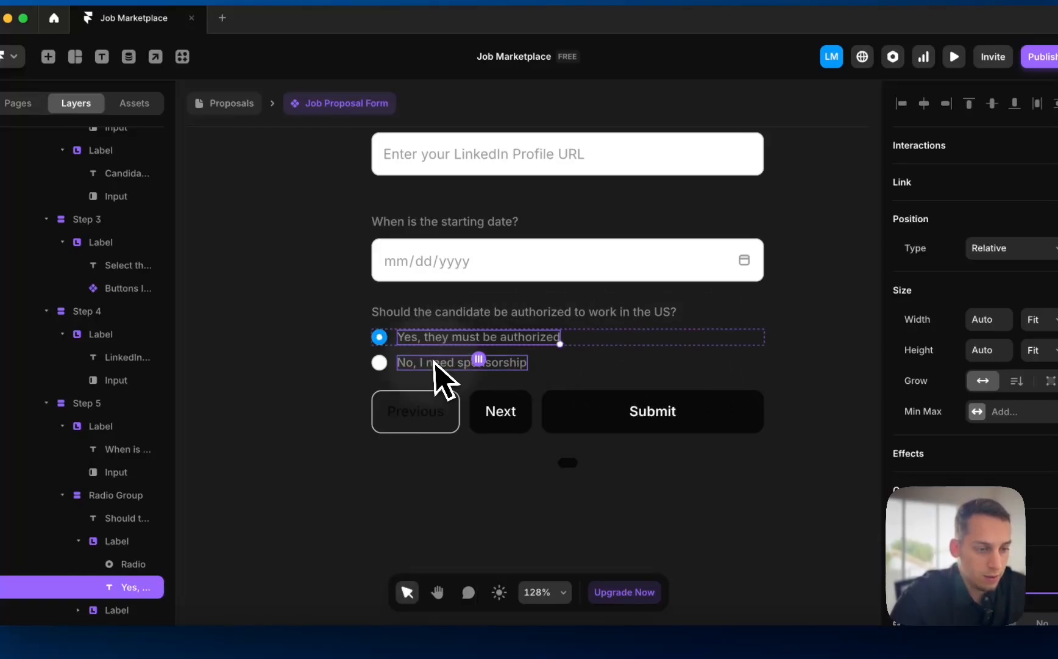
pyautogui.click(430, 363)
pyautogui.write('th')
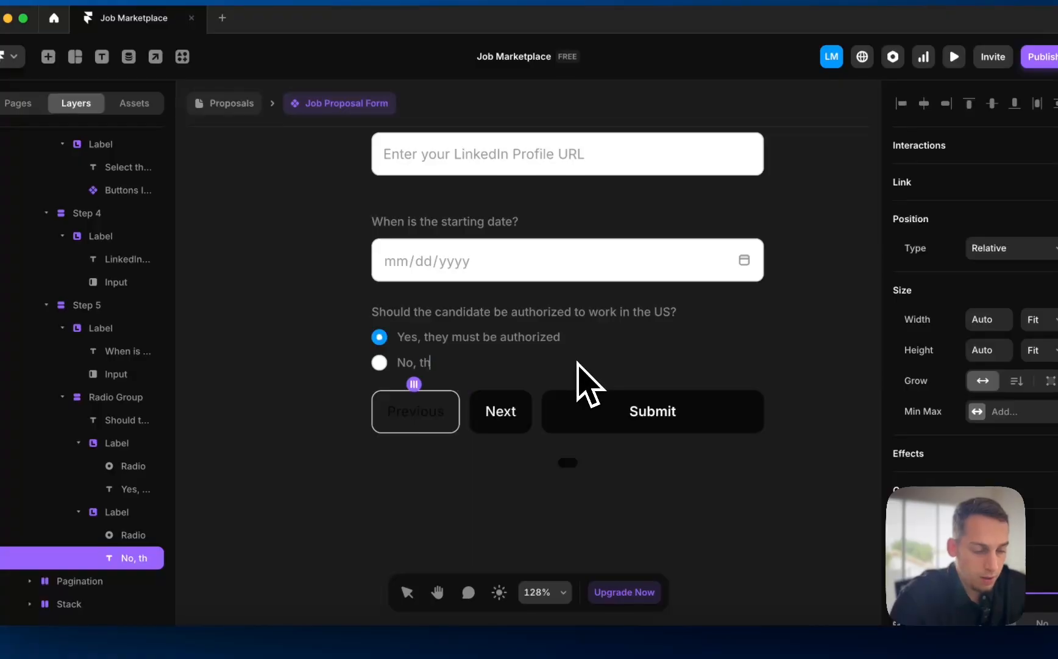
pyautogui.write('ey shouldnt be authoriz')
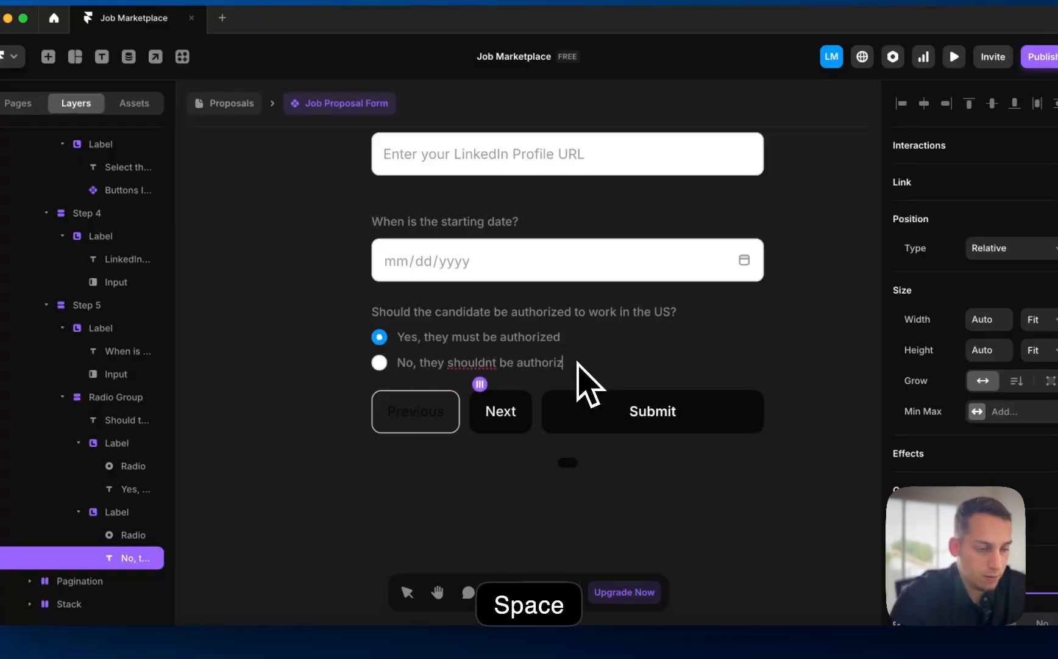
pyautogui.write('ed')
pyautogui.doubleClick(490, 362)
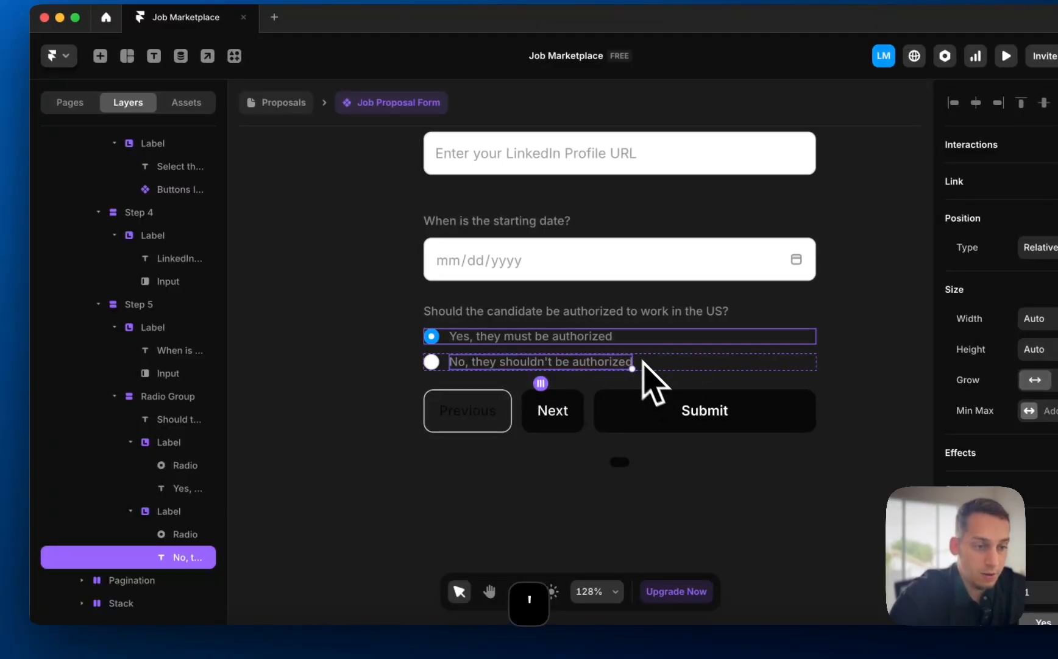
pyautogui.click(622, 337)
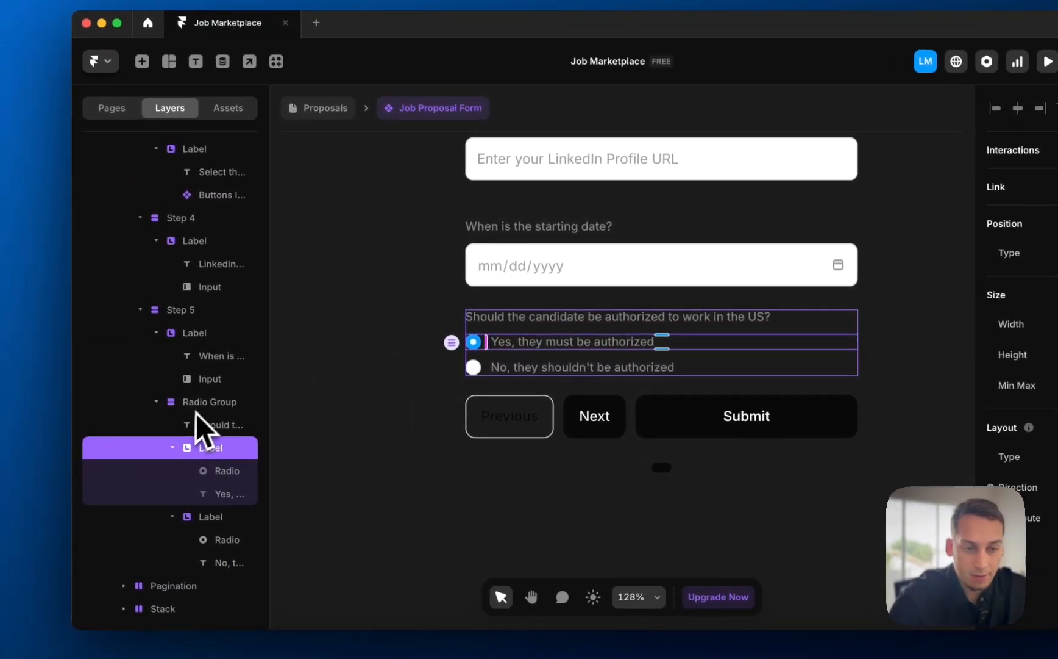
# - Copy the work-authorisation radio question group
pyautogui.click(195, 401)
pyautogui.click(151, 402)
pyautogui.press('super+c')
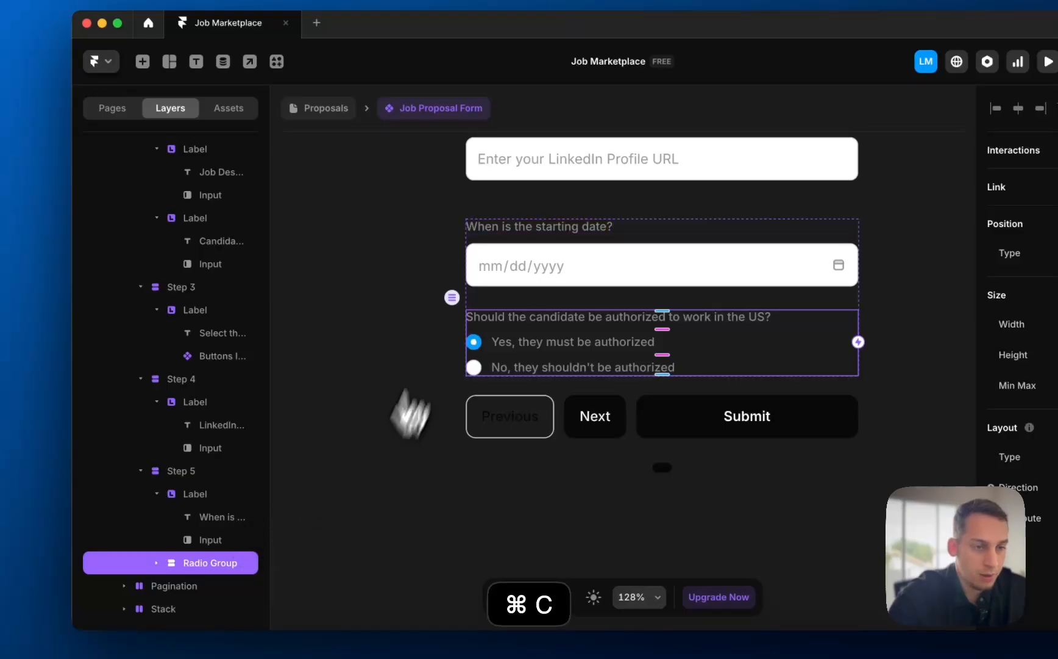
# - Switch to the /apply page and enter the Applicant Form
pyautogui.click(318, 108)
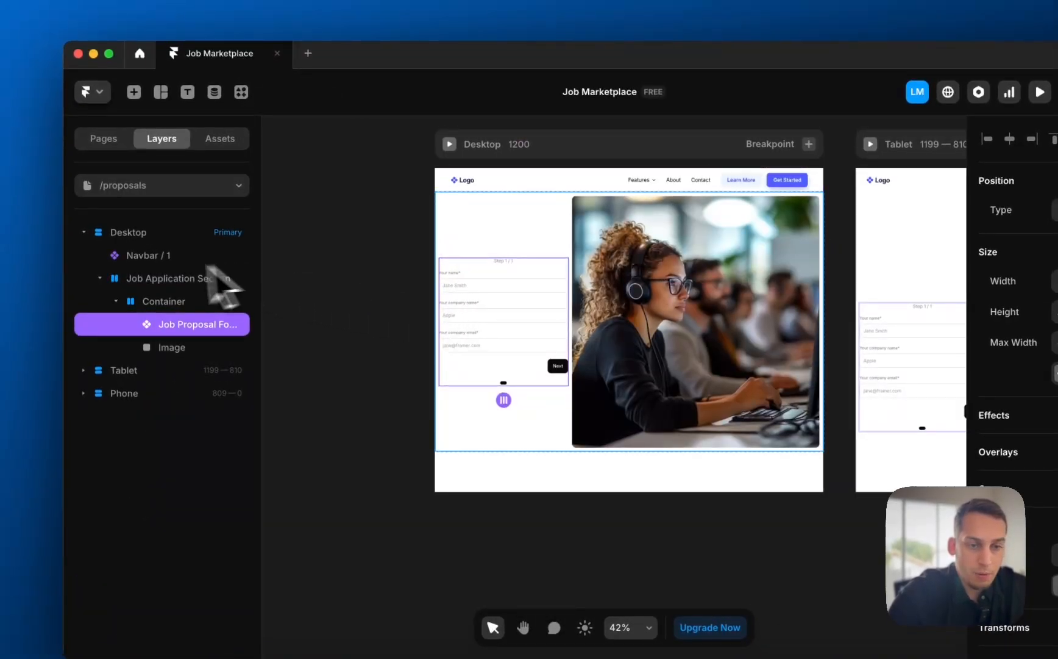
pyautogui.click(191, 183)
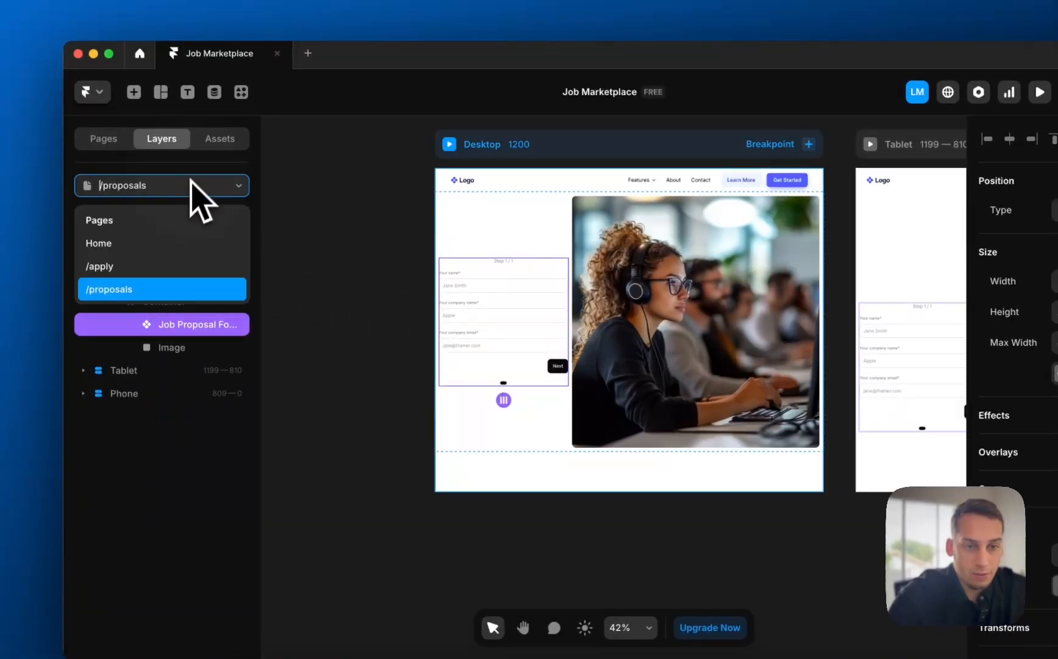
pyautogui.click(159, 266)
pyautogui.click(511, 374)
pyautogui.doubleClick(511, 374)
pyautogui.scroll(-3, 502, 376)
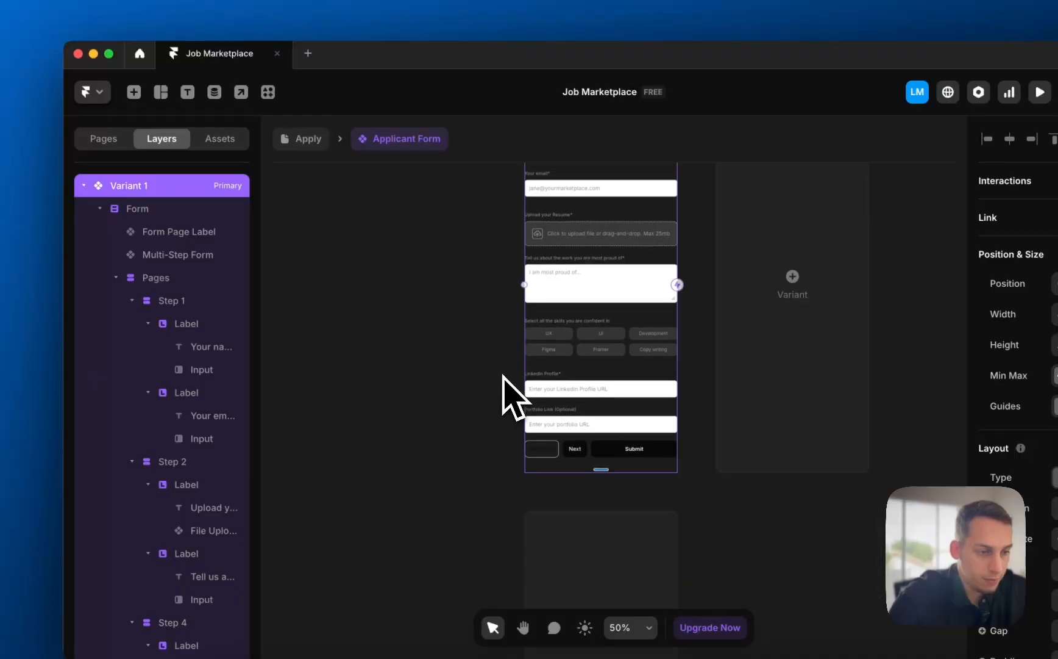
pyautogui.scroll(5, 580, 407)
# - Paste the work-authorisation question into the Applicant Form's Step 5
pyautogui.keyDown('super'); pyautogui.click(625, 426); pyautogui.keyUp('super')
pyautogui.scroll(3, 626, 421)
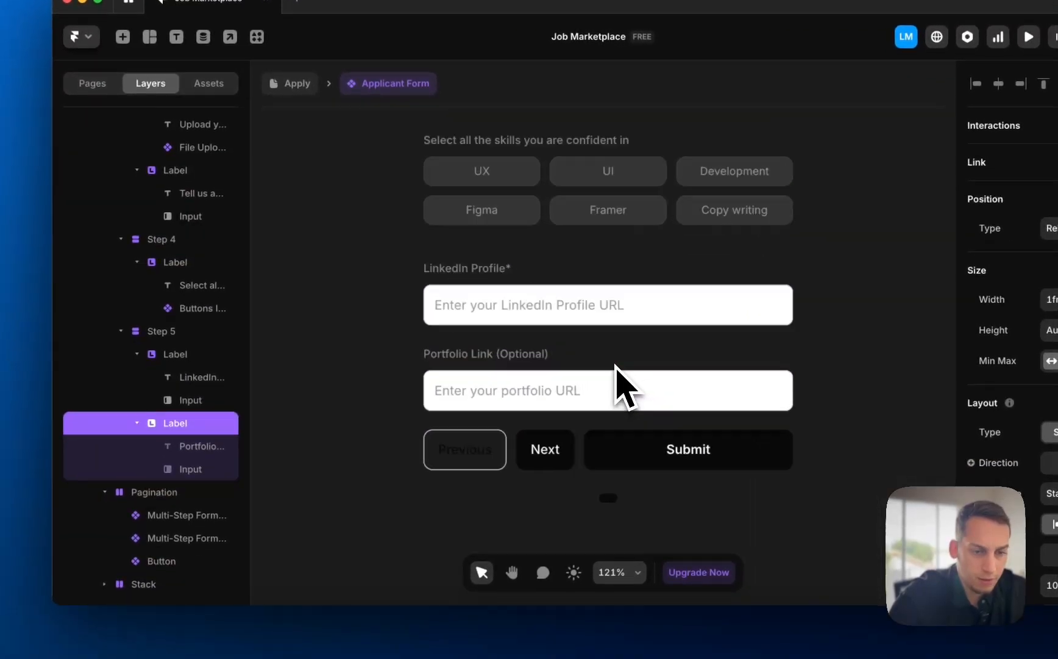
pyautogui.scroll(2, 615, 366)
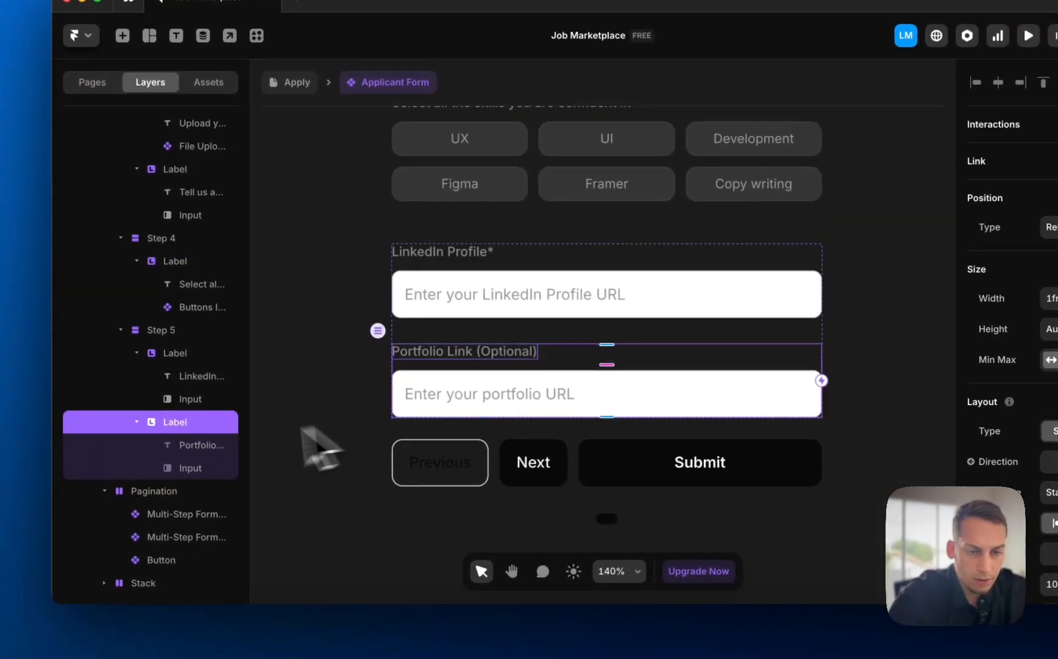
pyautogui.click(137, 423)
pyautogui.click(173, 379)
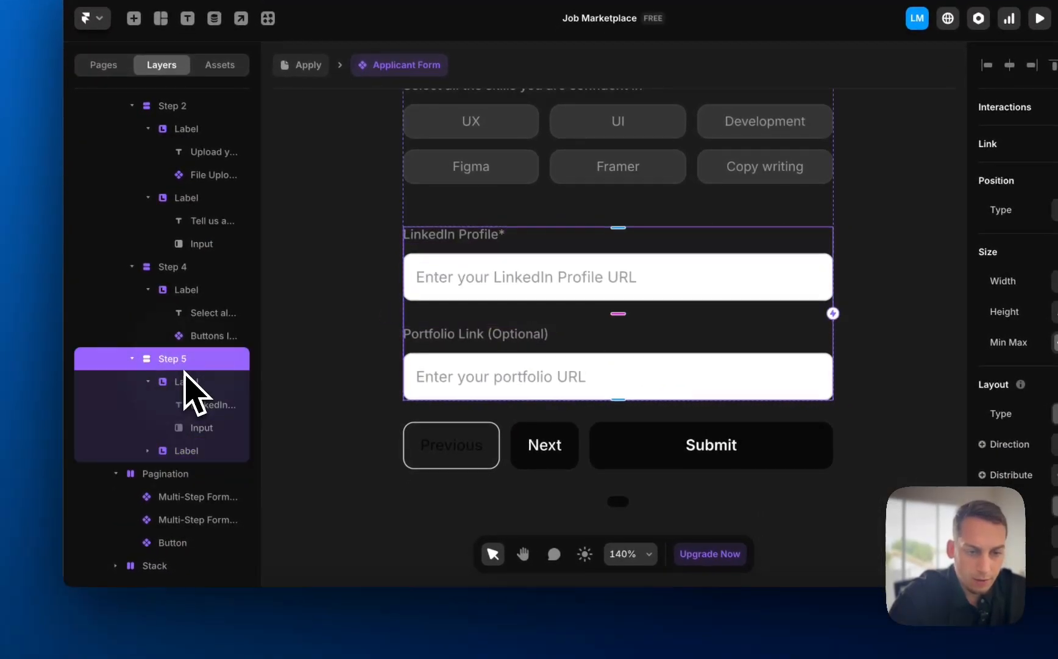
pyautogui.press('super+v')
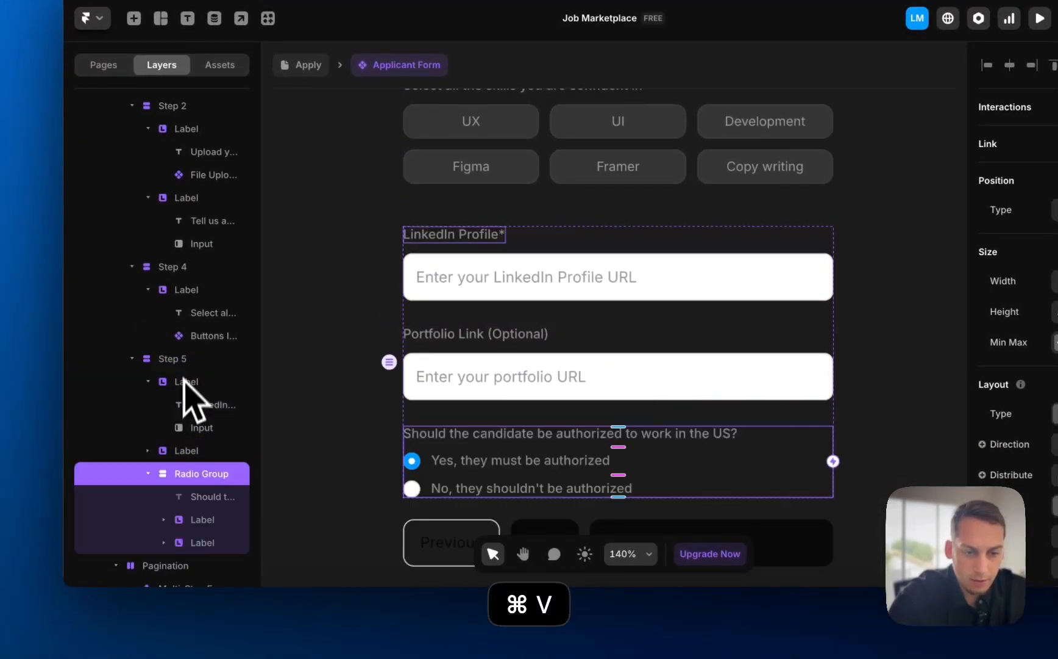
# - Reword the pasted question to 'Are you authorized to work in the US?'
pyautogui.scroll(-3, 610, 427)
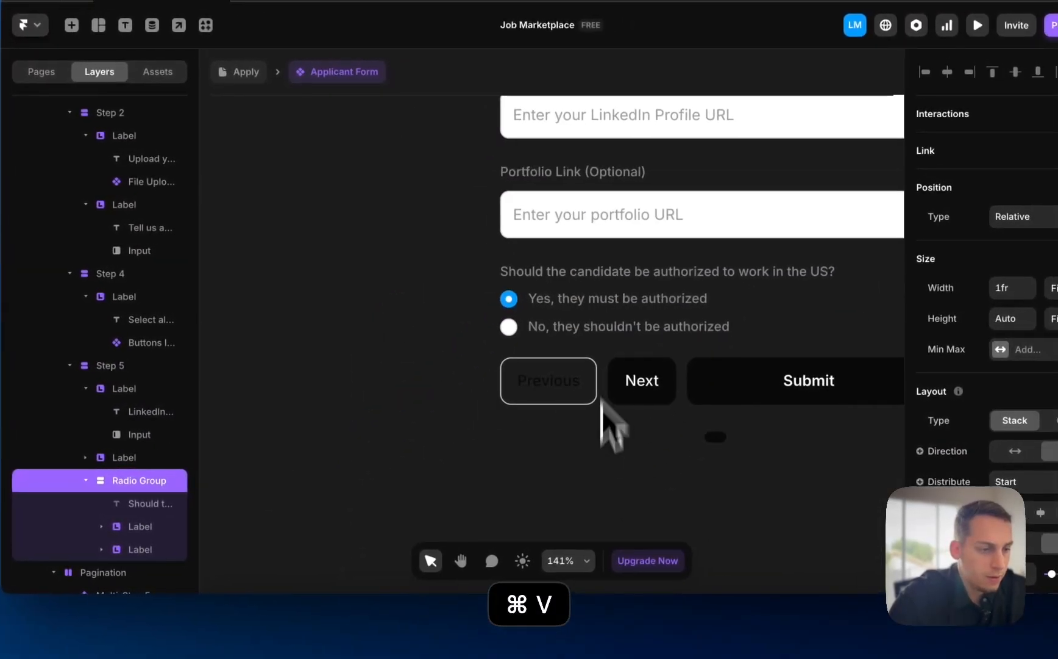
pyautogui.click(555, 275)
pyautogui.doubleClick(552, 273)
pyautogui.write('A')
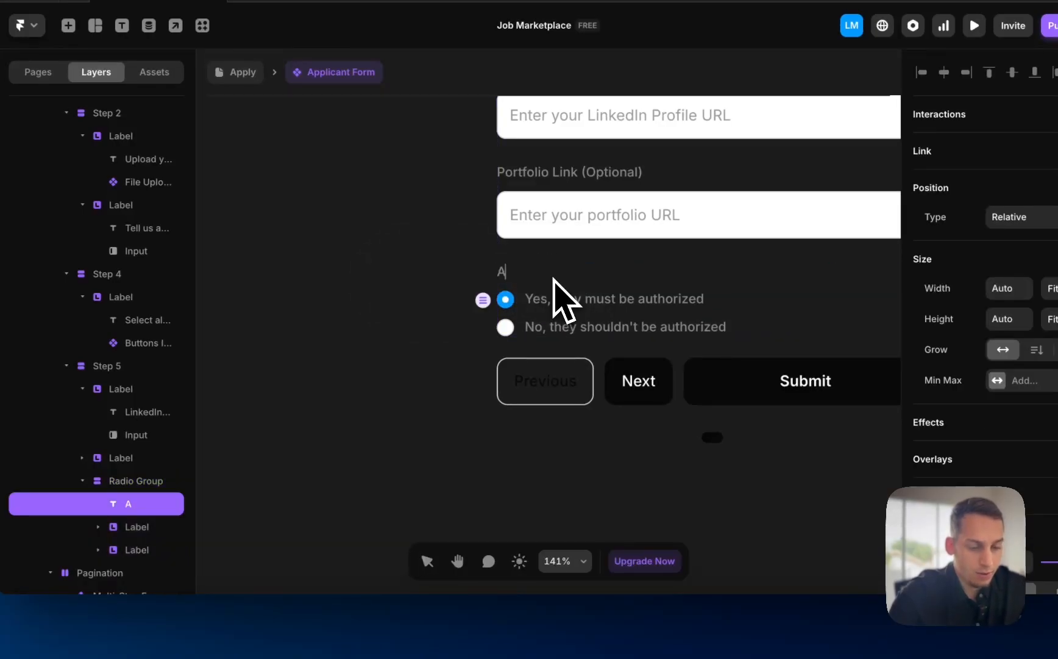
pyautogui.write('re you author')
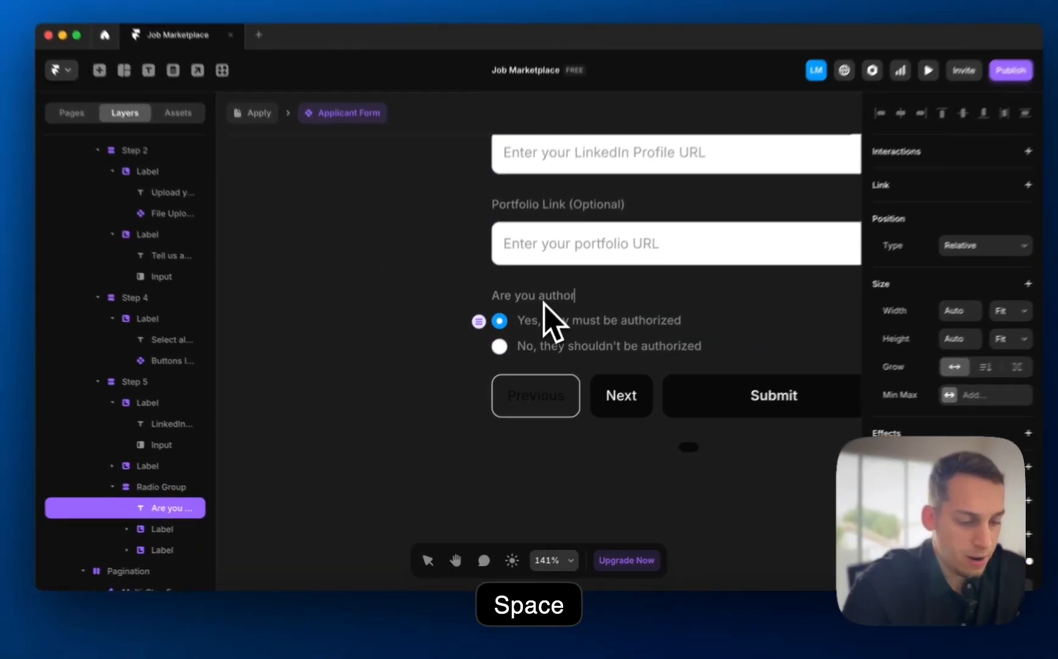
pyautogui.write('ized to work in')
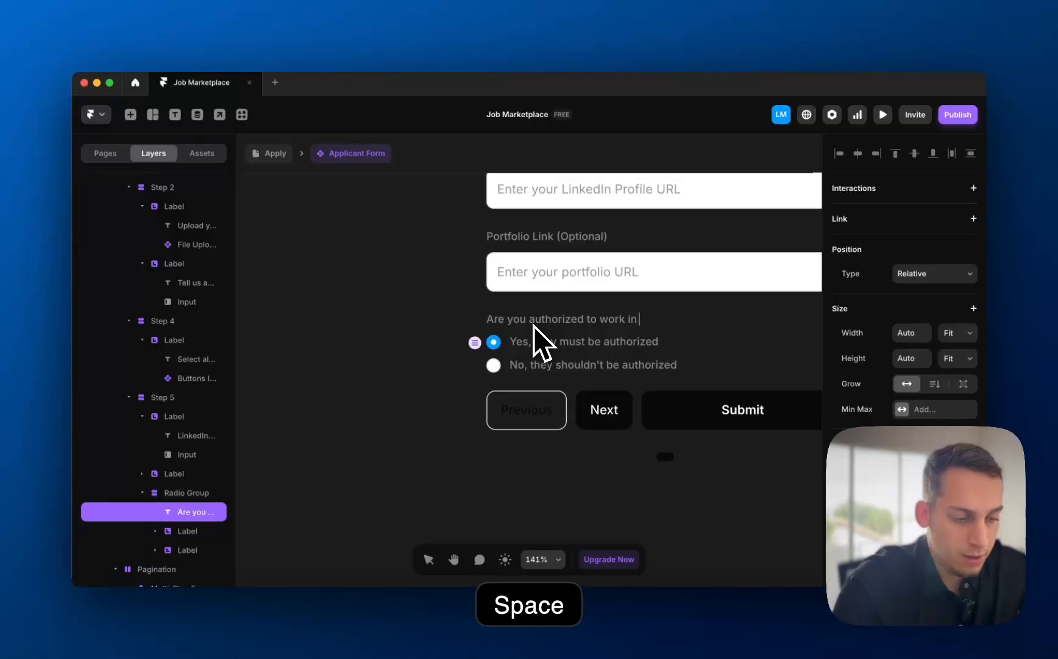
pyautogui.write(' the US?')
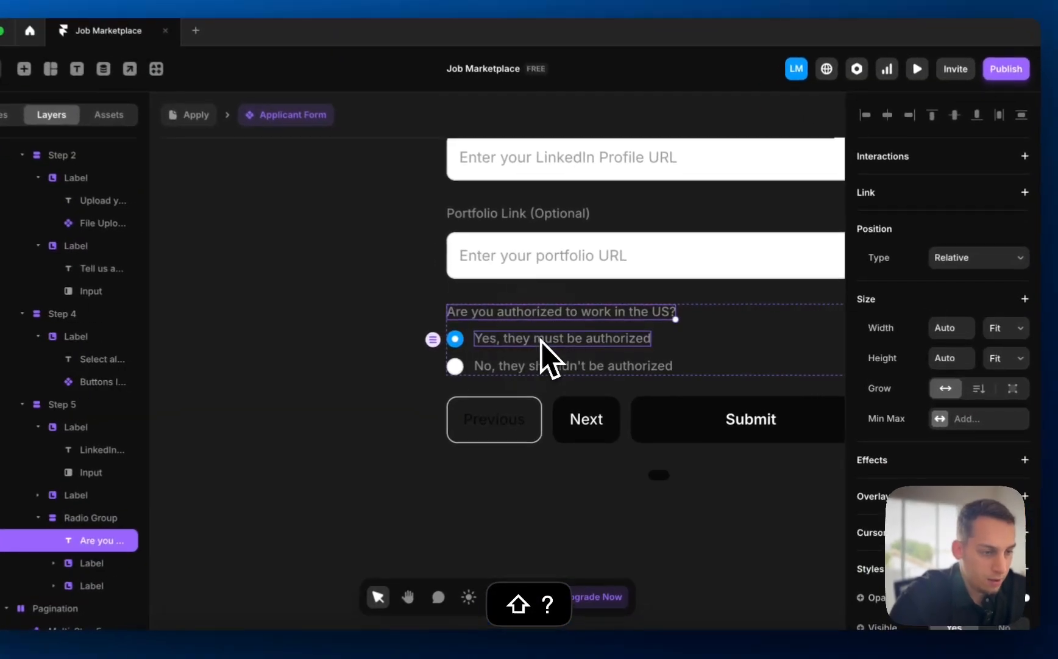
# - Change the answers to 'Yes, I am.' and 'No, I am not.', then exit the form
pyautogui.doubleClick(555, 341)
pyautogui.moveTo(526, 342); pyautogui.dragTo(811, 344)
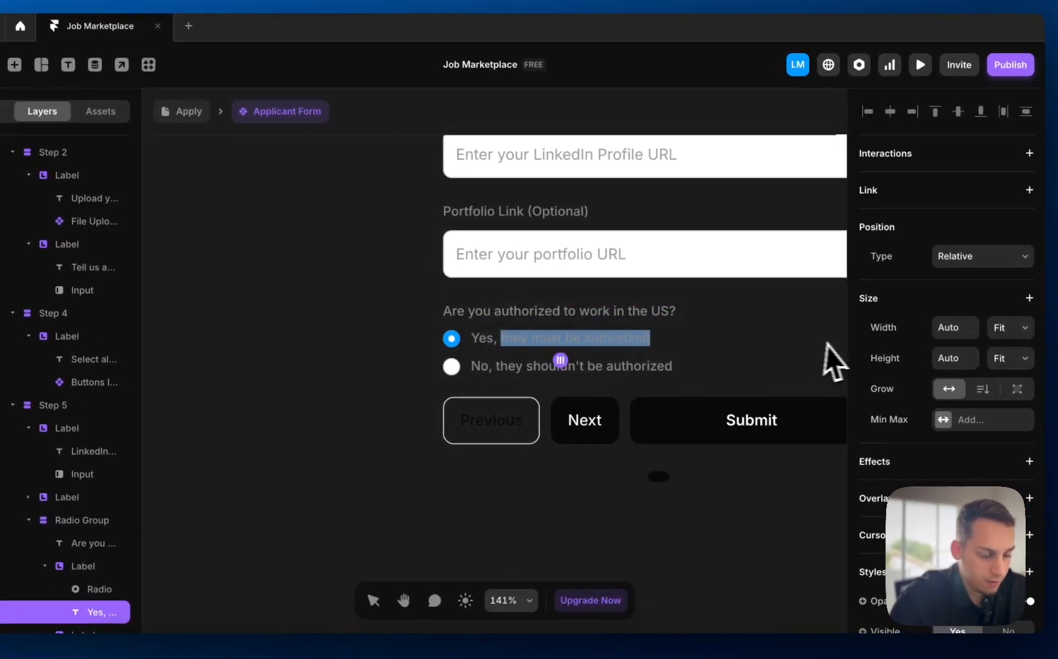
pyautogui.write('I am.')
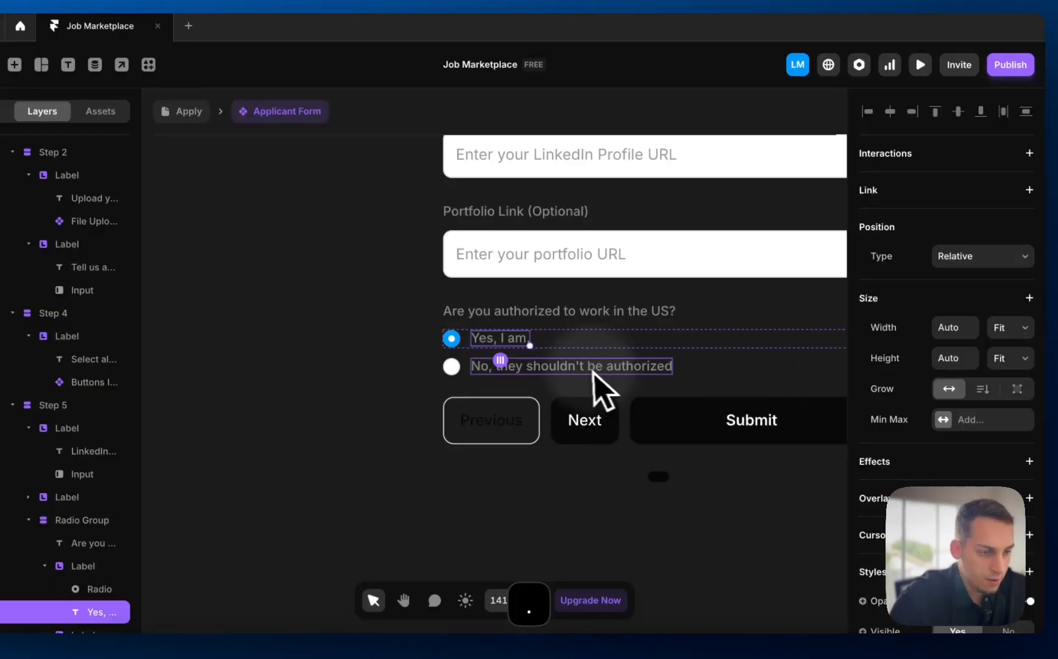
pyautogui.click(535, 370)
pyautogui.doubleClick(535, 369)
pyautogui.moveTo(499, 366); pyautogui.dragTo(811, 390)
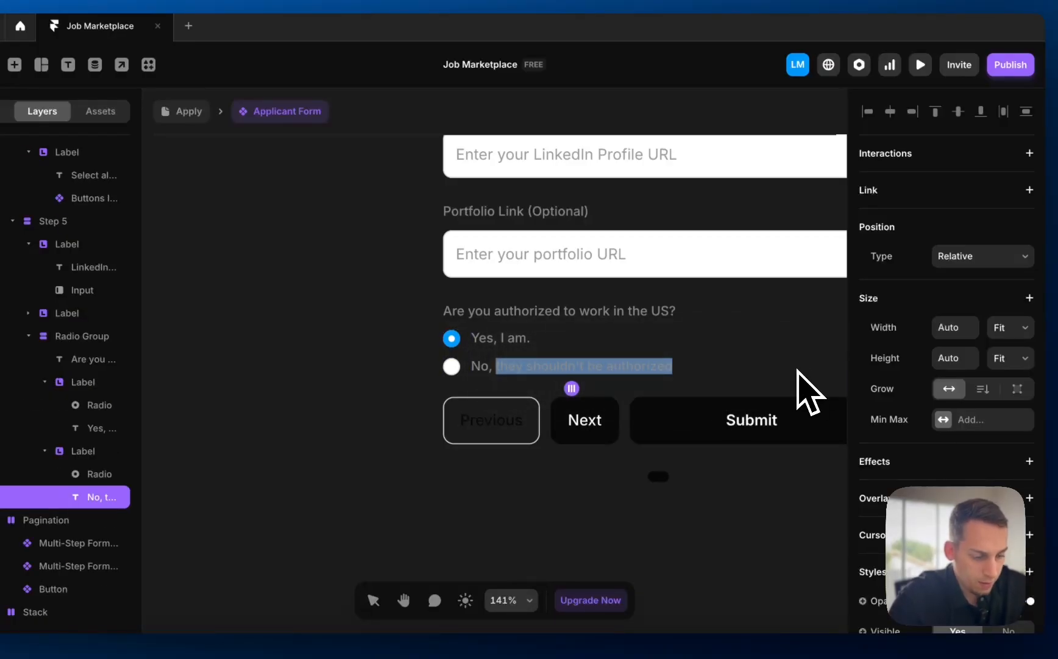
pyautogui.write('I am not.')
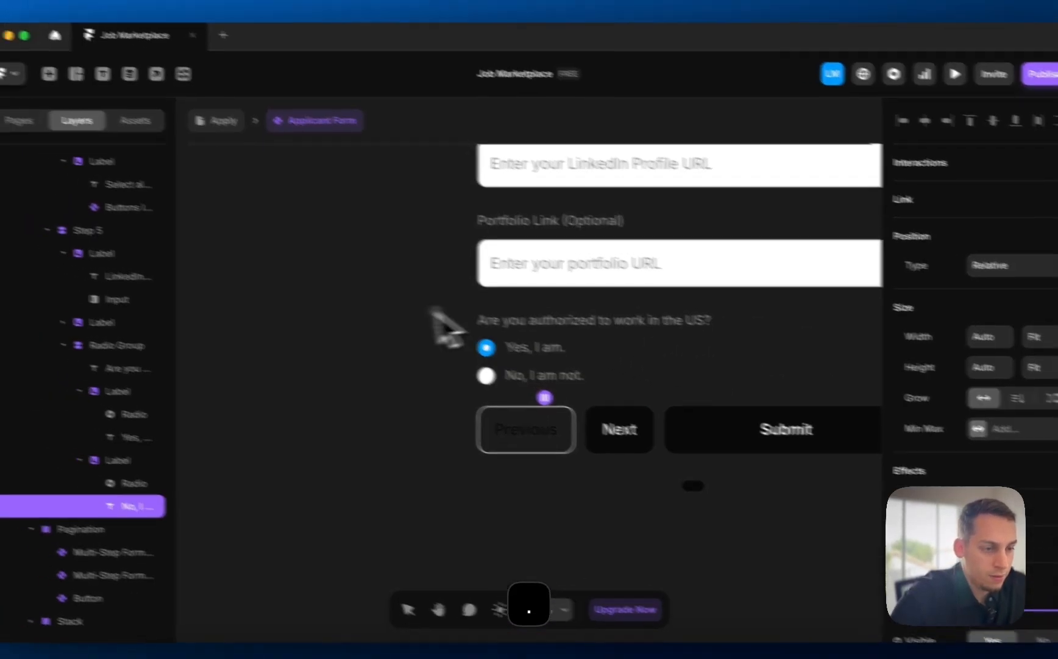
pyautogui.doubleClick(311, 302)
pyautogui.scroll(-5, 292, 300)
pyautogui.click(271, 293)
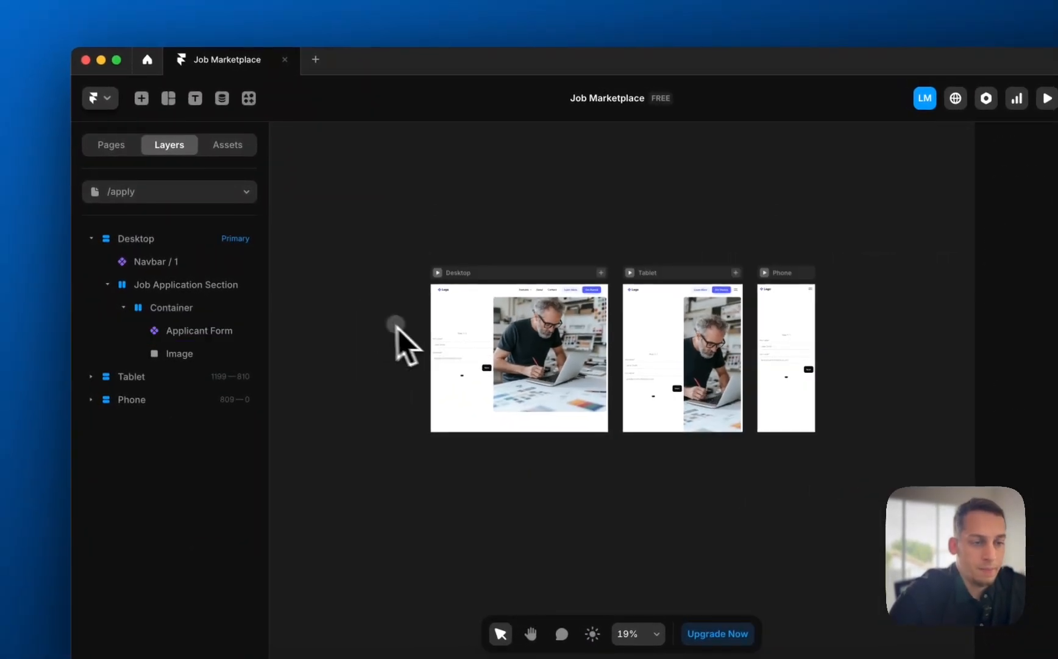
# - On the Home page, relabel the hero's first button 'Apply as a freelancer'
pyautogui.click(116, 152)
pyautogui.click(137, 216)
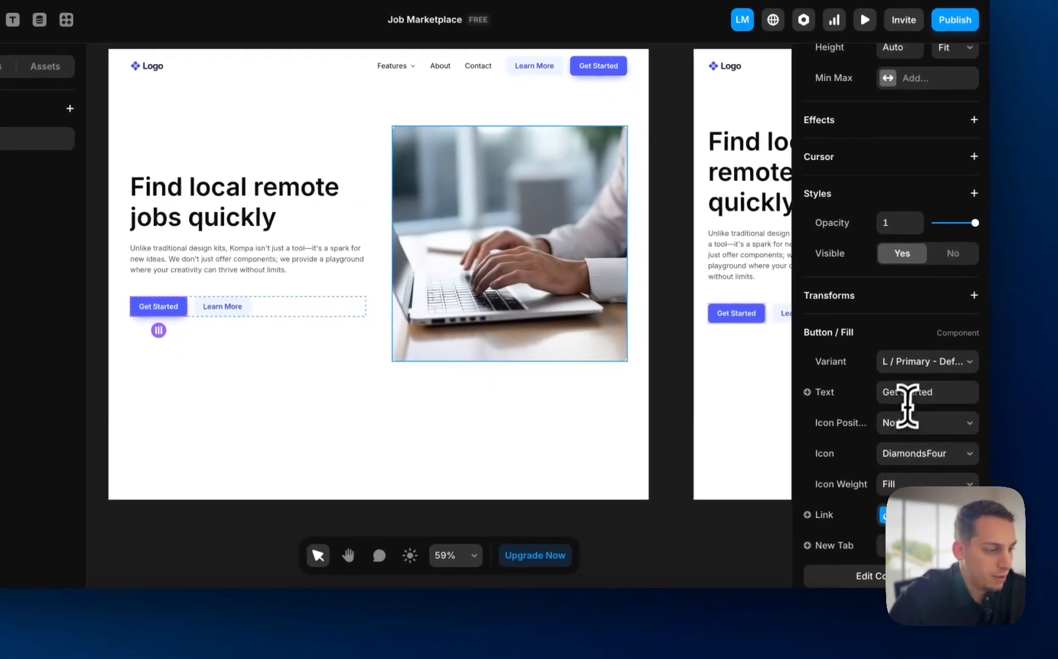
pyautogui.click(948, 408)
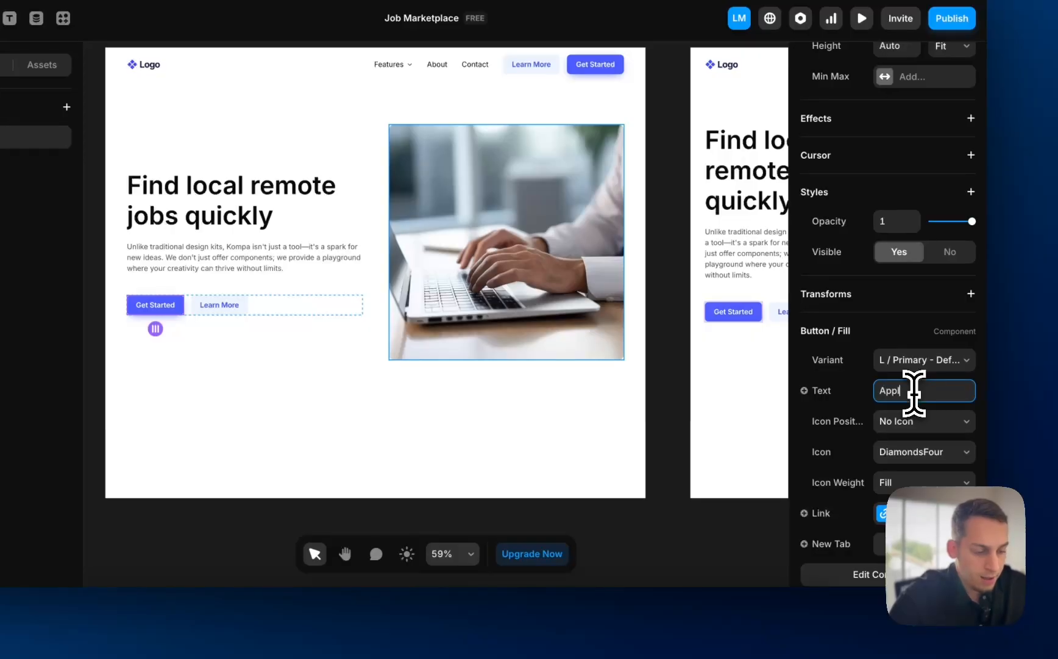
pyautogui.write('Apply as a freelancer')
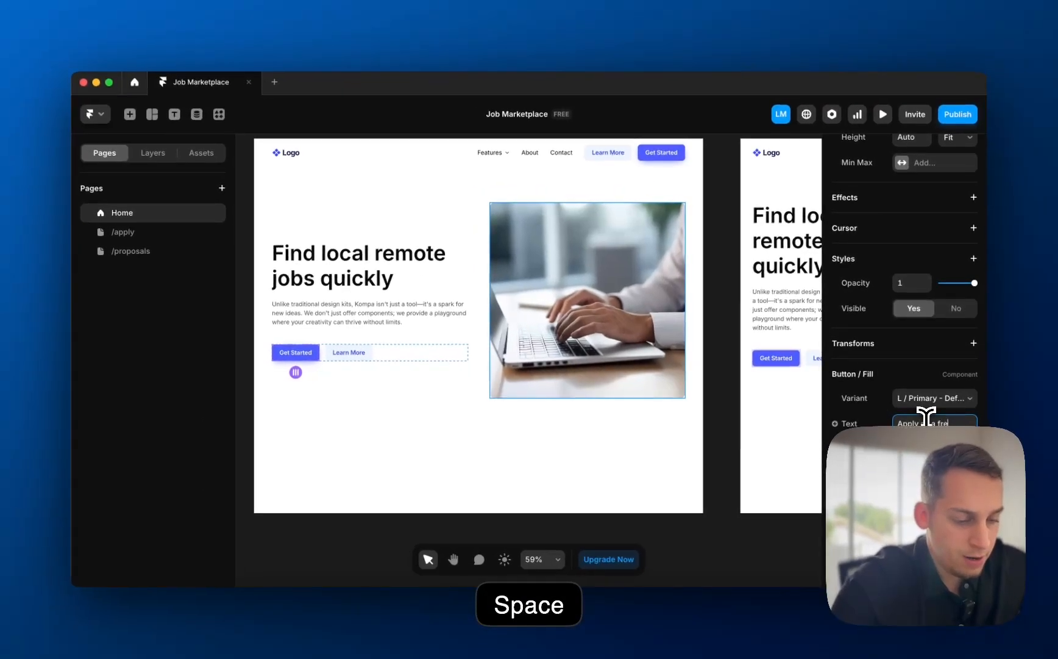
# - Change the Learn More button's label to 'Post a job'
pyautogui.click(350, 354)
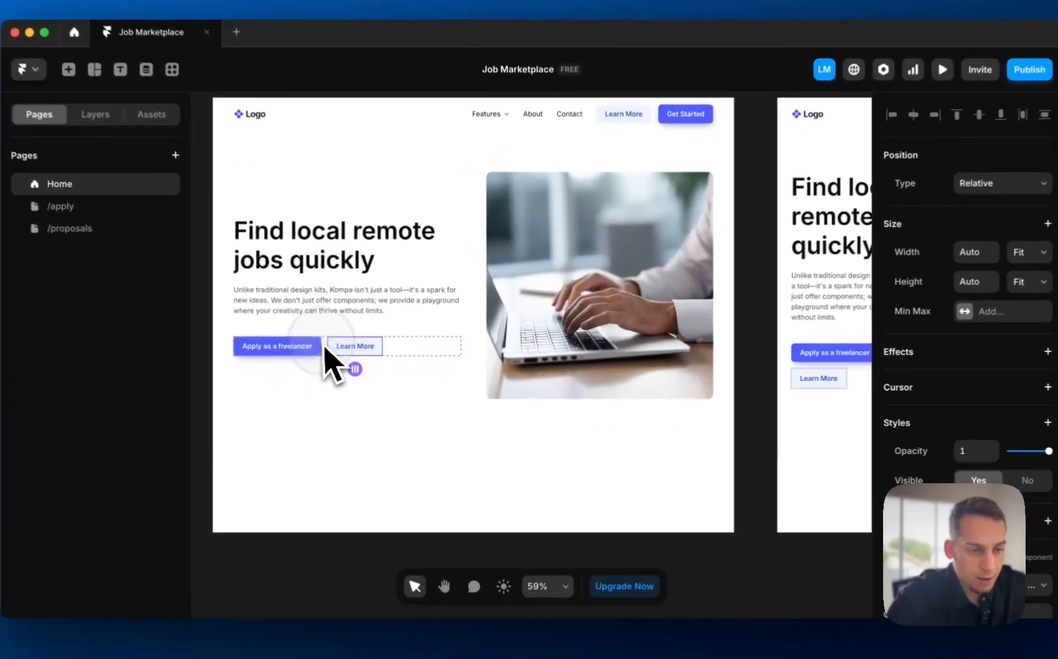
pyautogui.scroll(-3, 920, 482)
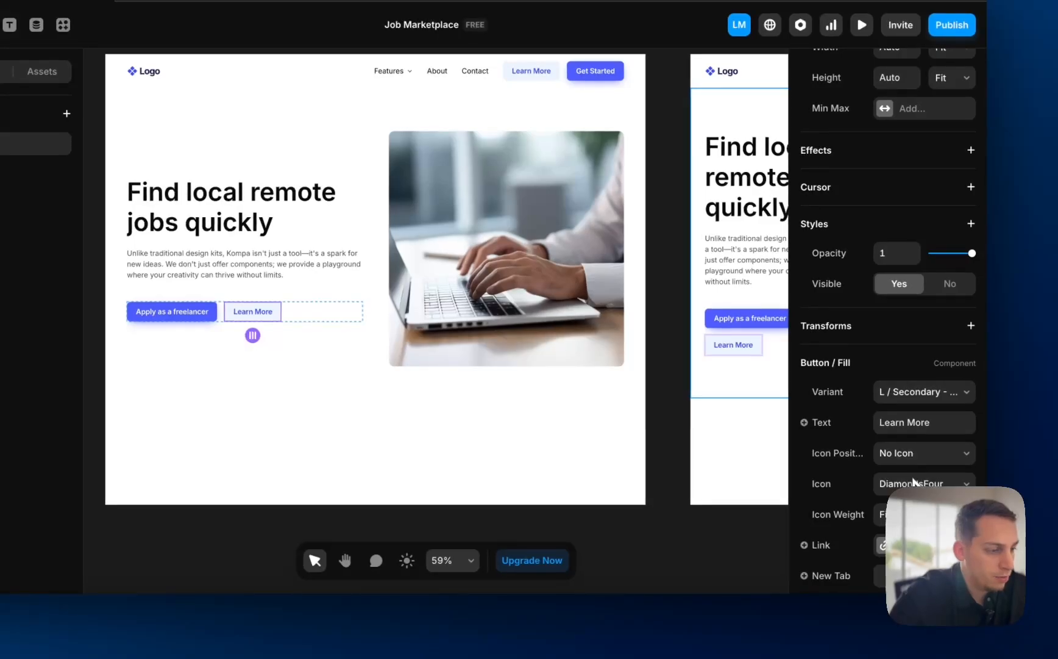
pyautogui.scroll(-2, 916, 468)
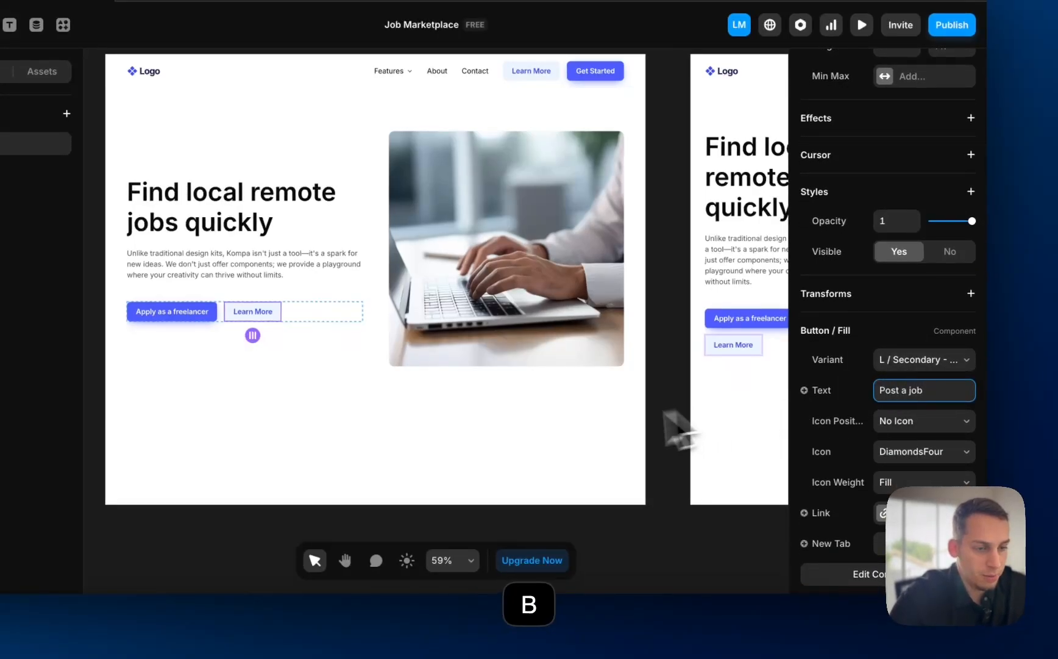
pyautogui.click(552, 432)
# - Link the Post a job button to the /proposals page
pyautogui.hscroll(-1, 524, 420)
pyautogui.click(278, 303)
pyautogui.scroll(-1, 854, 398)
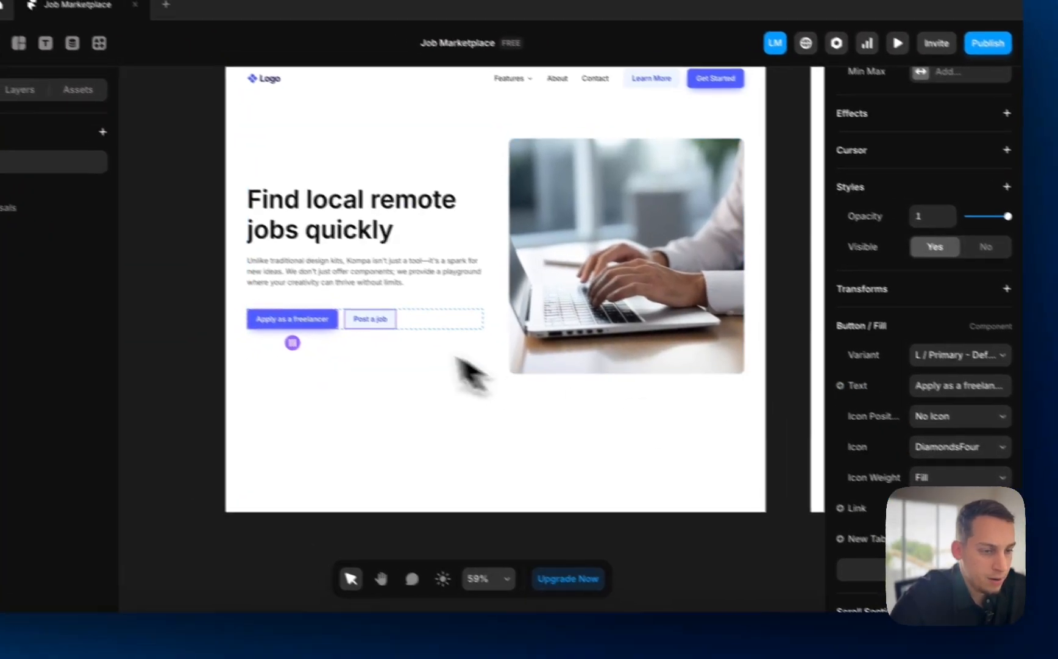
pyautogui.click(348, 305)
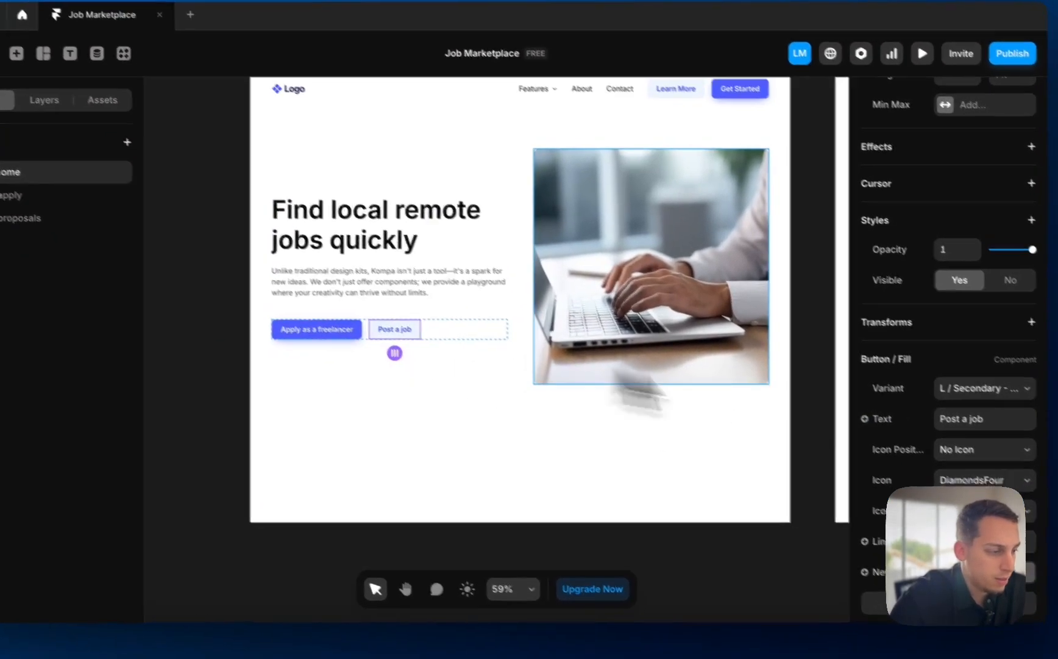
pyautogui.click(975, 541)
pyautogui.click(695, 549)
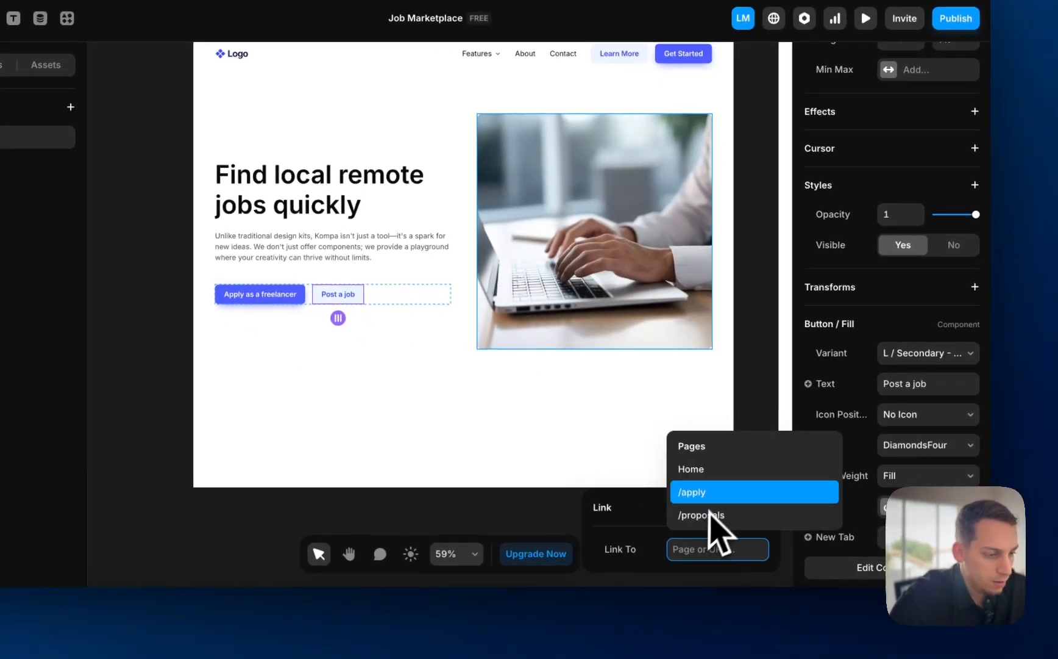
pyautogui.click(709, 515)
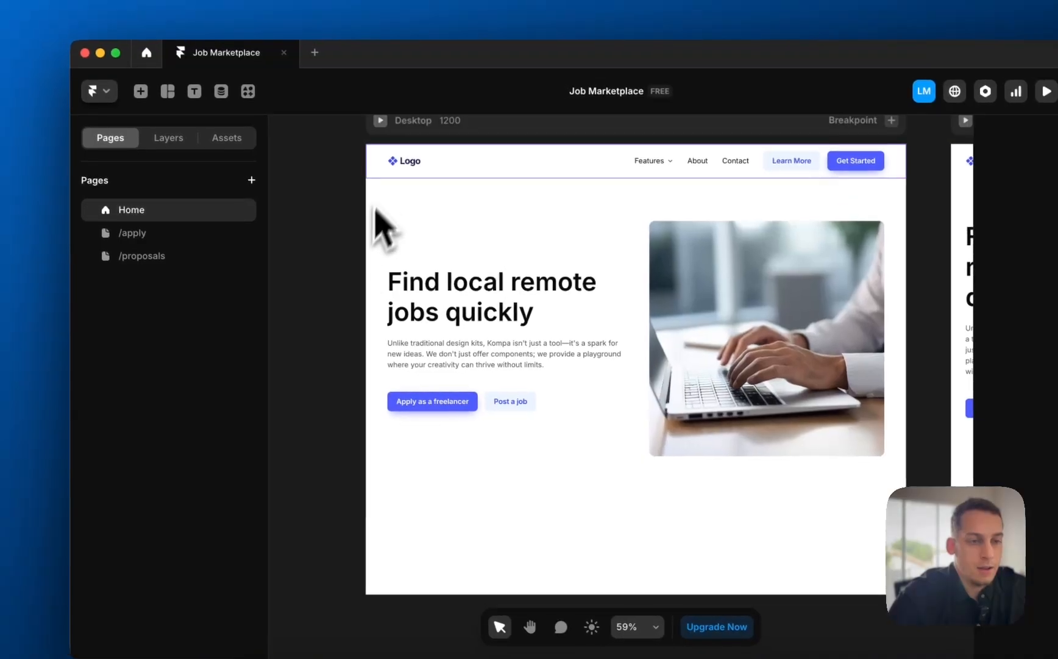
pyautogui.click(380, 122)
pyautogui.scroll(-5, 378, 308)
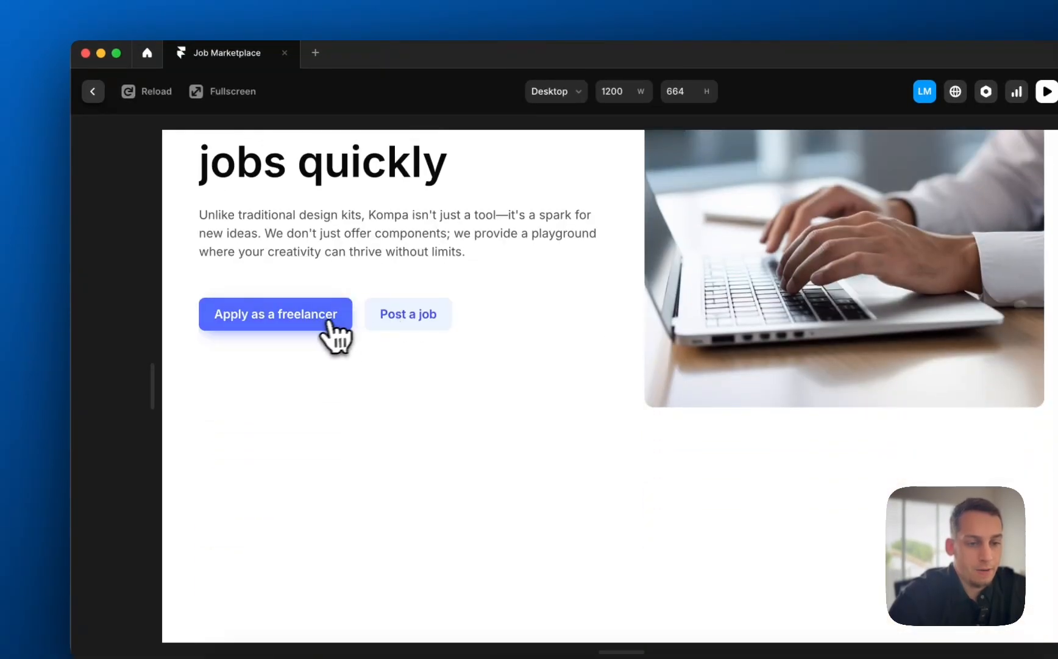
pyautogui.click(332, 329)
pyautogui.scroll(-3, 347, 369)
pyautogui.scroll(3, 348, 366)
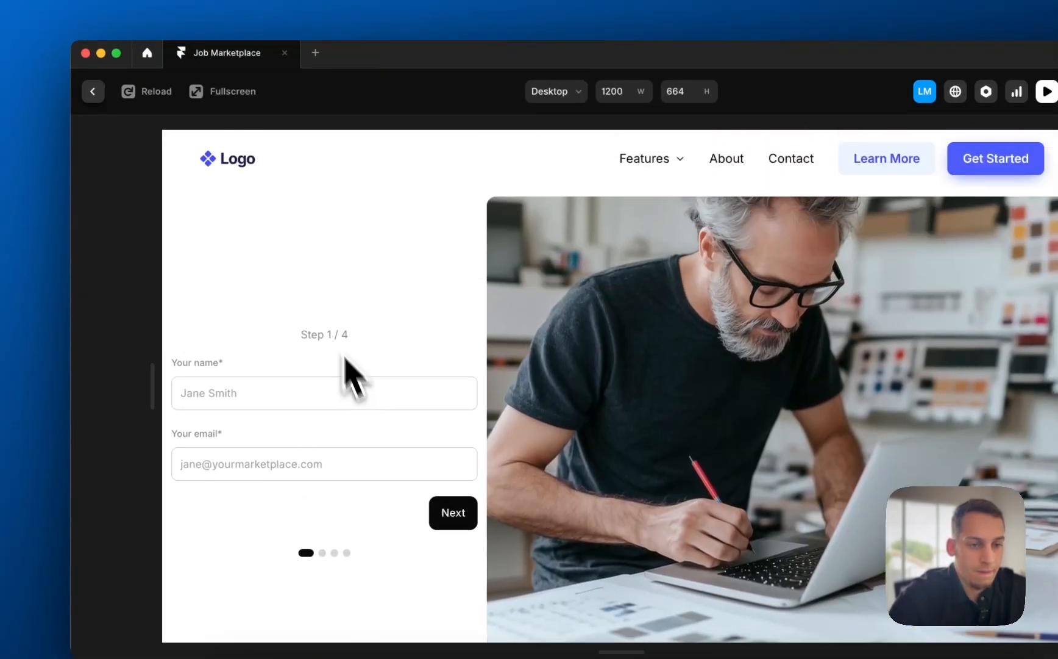
pyautogui.click(93, 91)
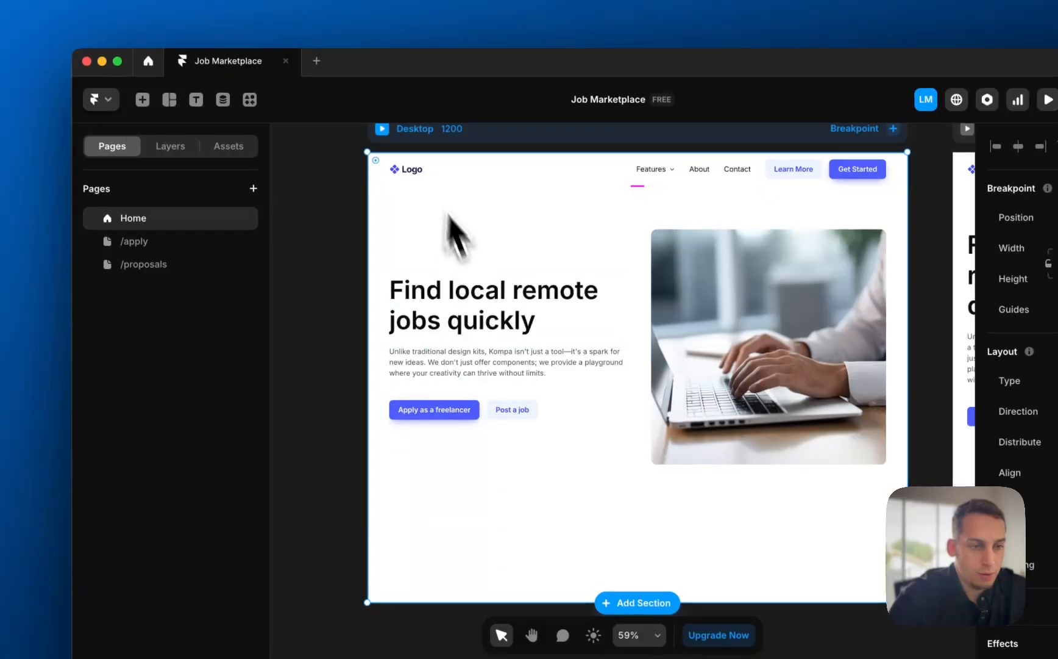
pyautogui.click(381, 123)
pyautogui.scroll(-5, 494, 455)
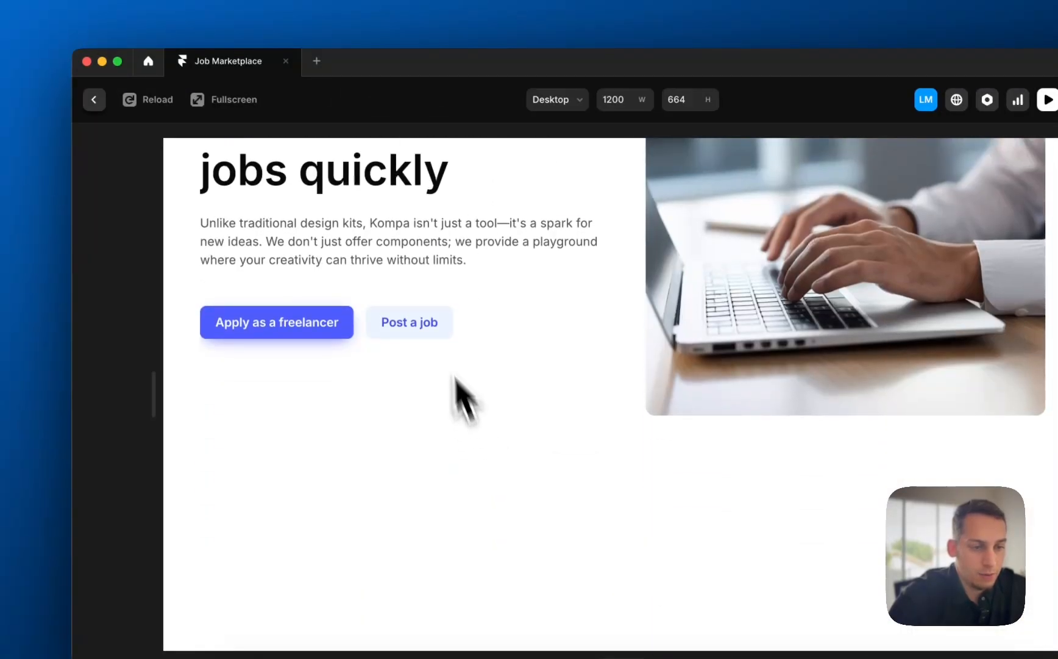
pyautogui.click(406, 325)
pyautogui.scroll(-5, 449, 423)
pyautogui.scroll(2, 284, 284)
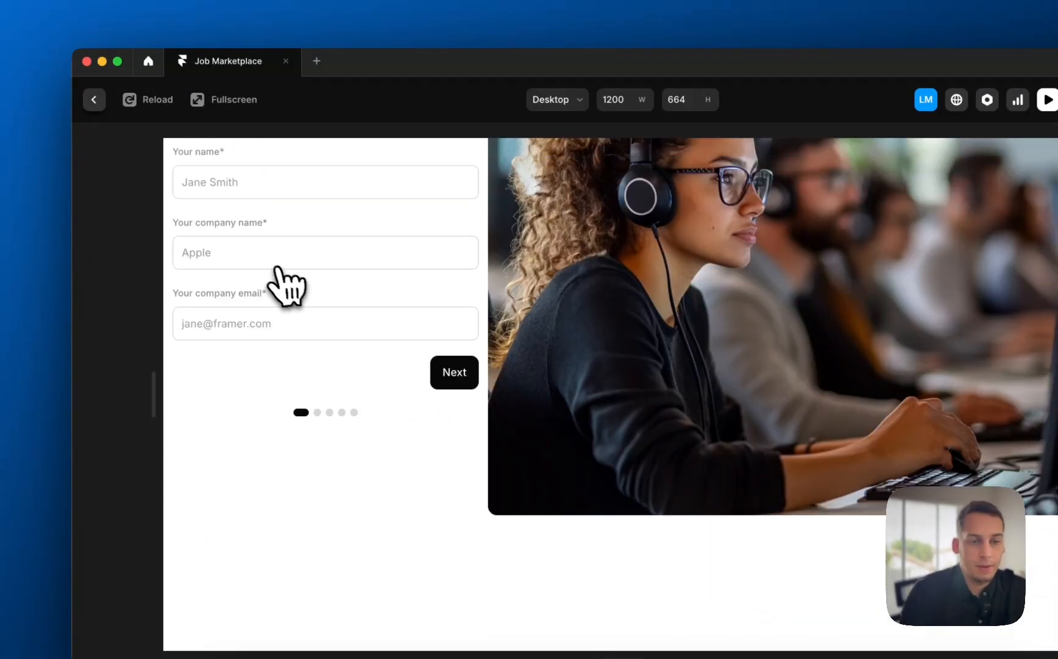
pyautogui.click(96, 103)
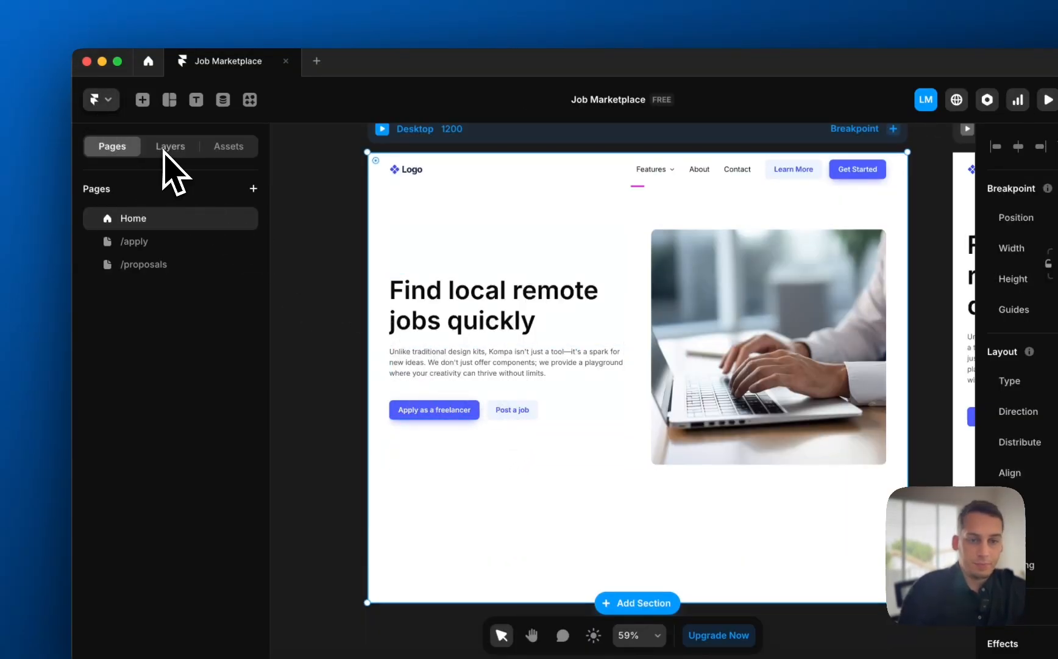
# - Inspect the /apply page's hero stacks in the Desktop and Tablet layouts
pyautogui.click(133, 241)
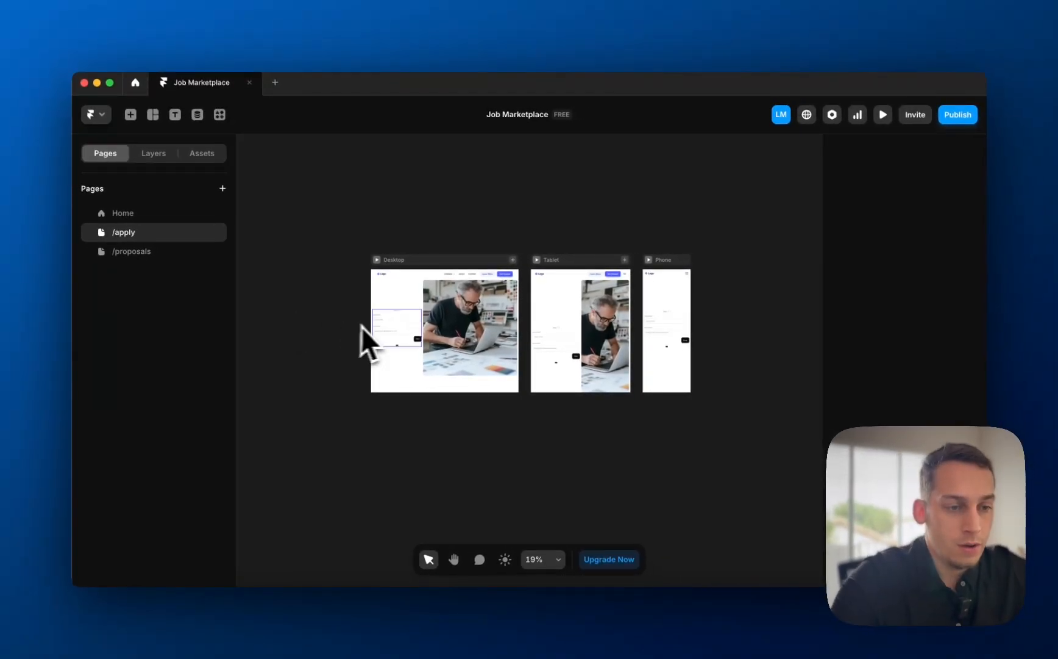
pyautogui.click(418, 320)
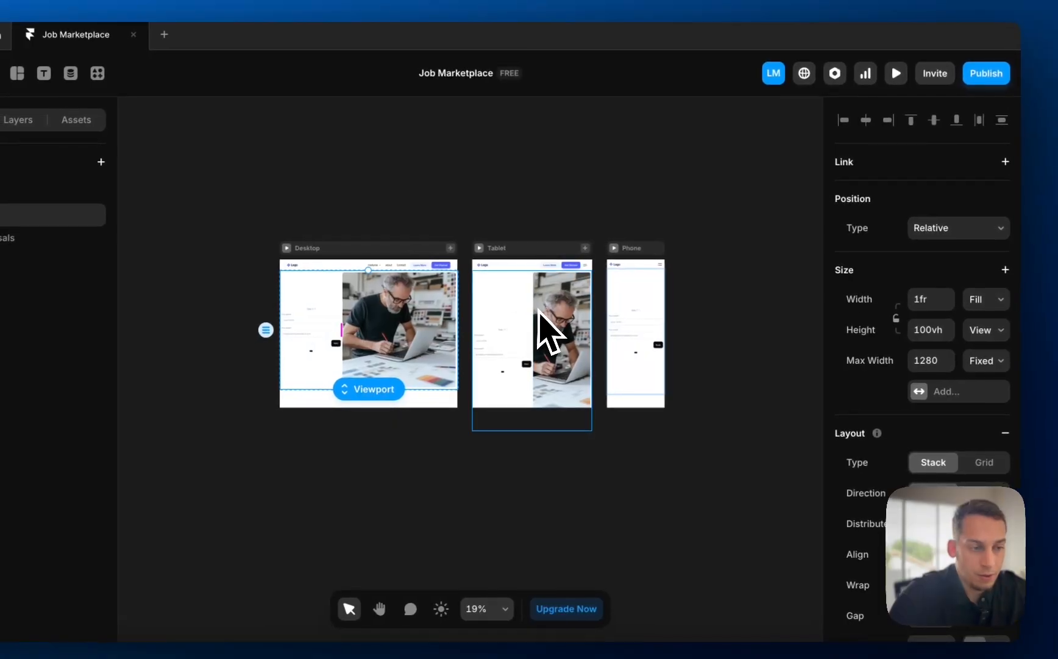
pyautogui.click(497, 316)
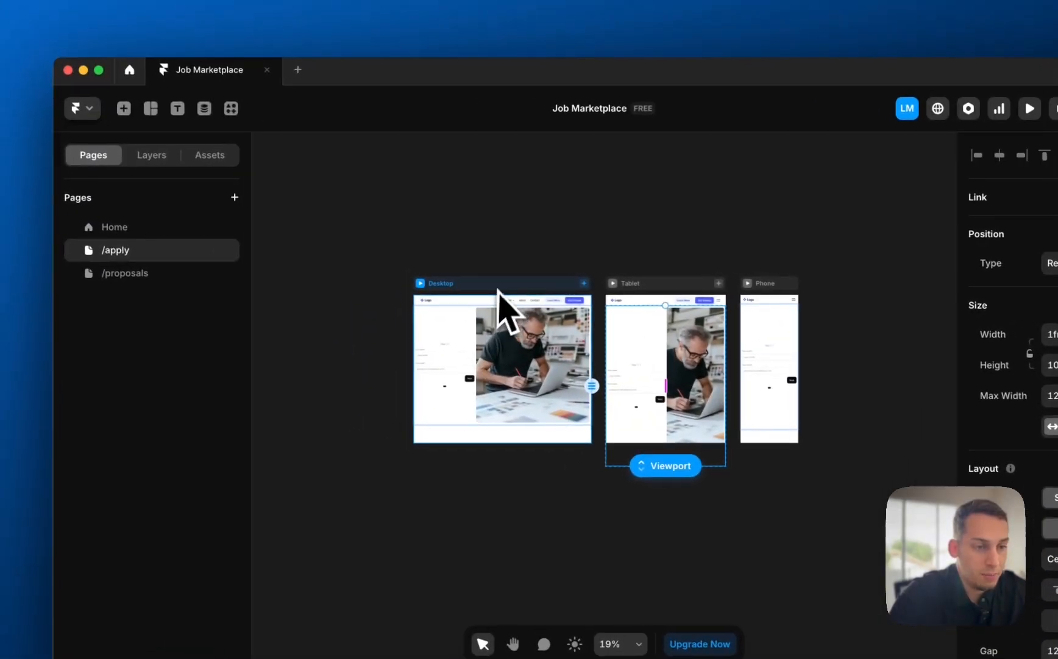
# - Set the Home page's Desktop breakpoint height to Fit Content
pyautogui.click(139, 230)
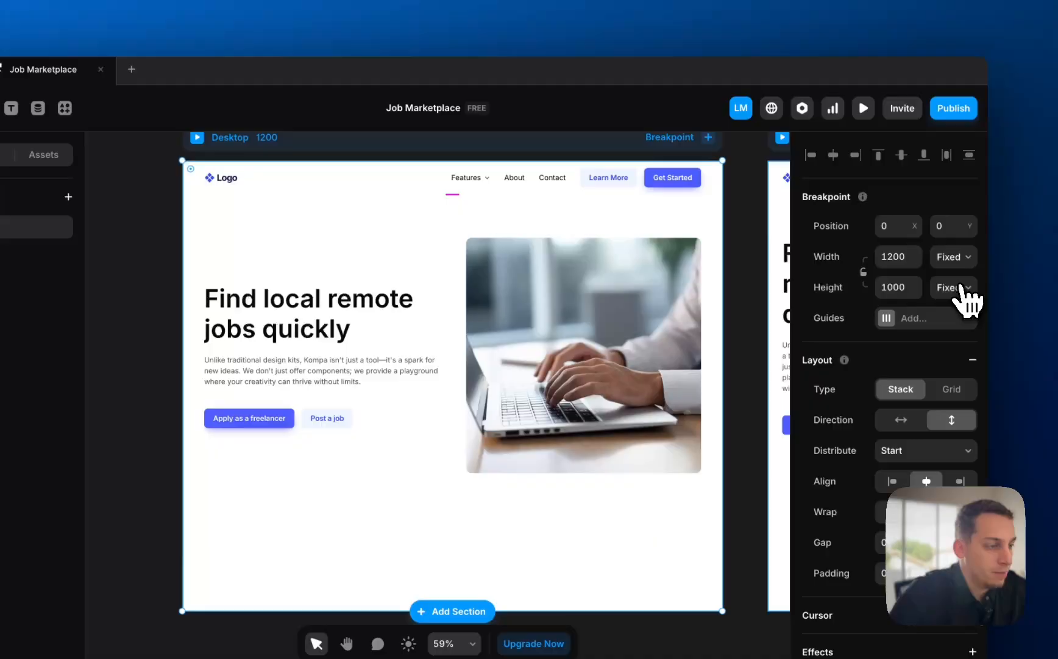
pyautogui.click(954, 287)
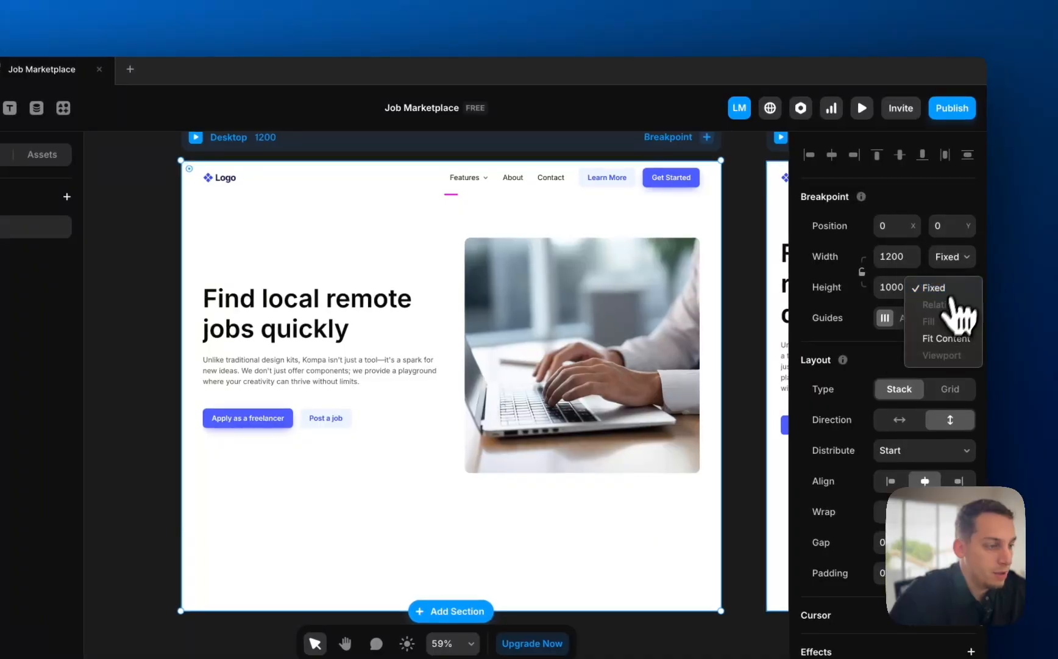
pyautogui.click(946, 338)
pyautogui.hscroll(5, 508, 342)
pyautogui.scroll(-3, 509, 332)
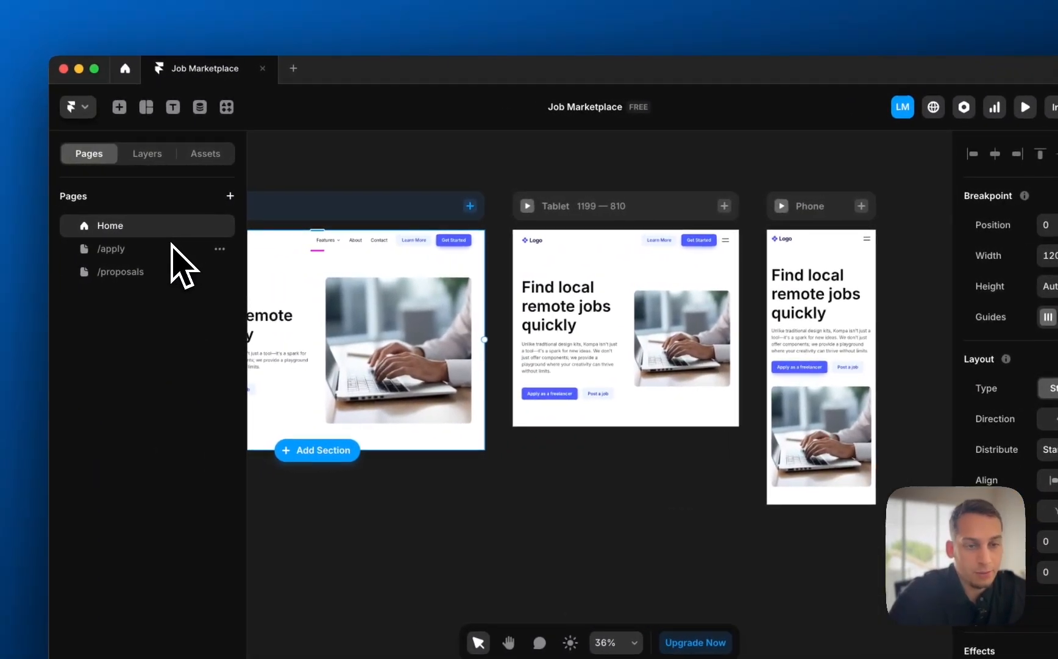
# - Set the /apply page's Desktop breakpoint height to Fit Content as well
pyautogui.click(165, 249)
pyautogui.click(539, 309)
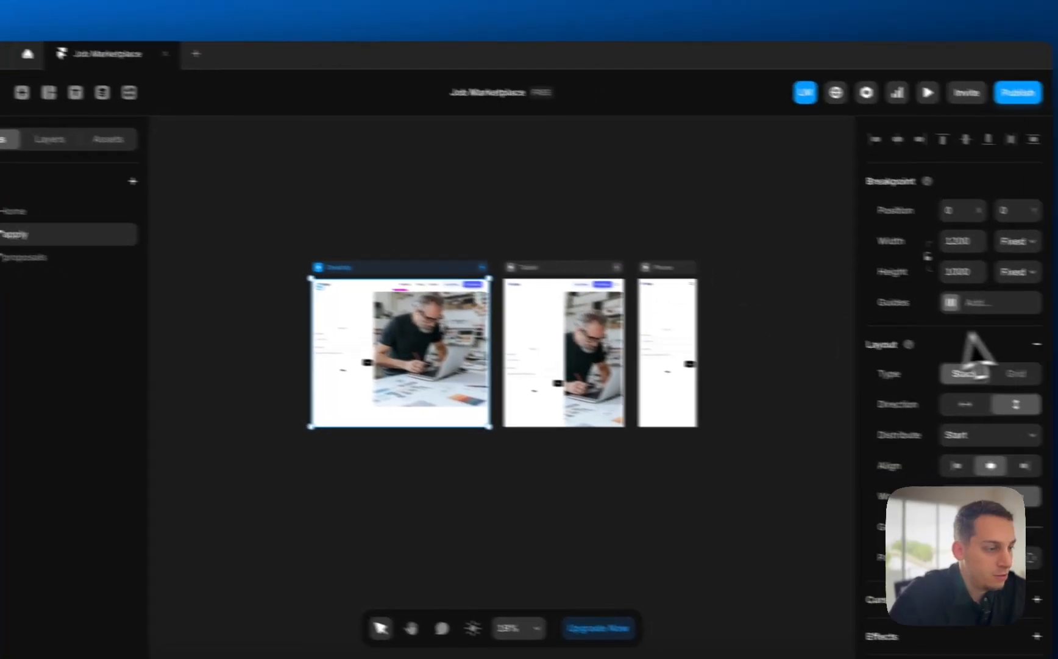
pyautogui.click(1014, 272)
pyautogui.click(999, 332)
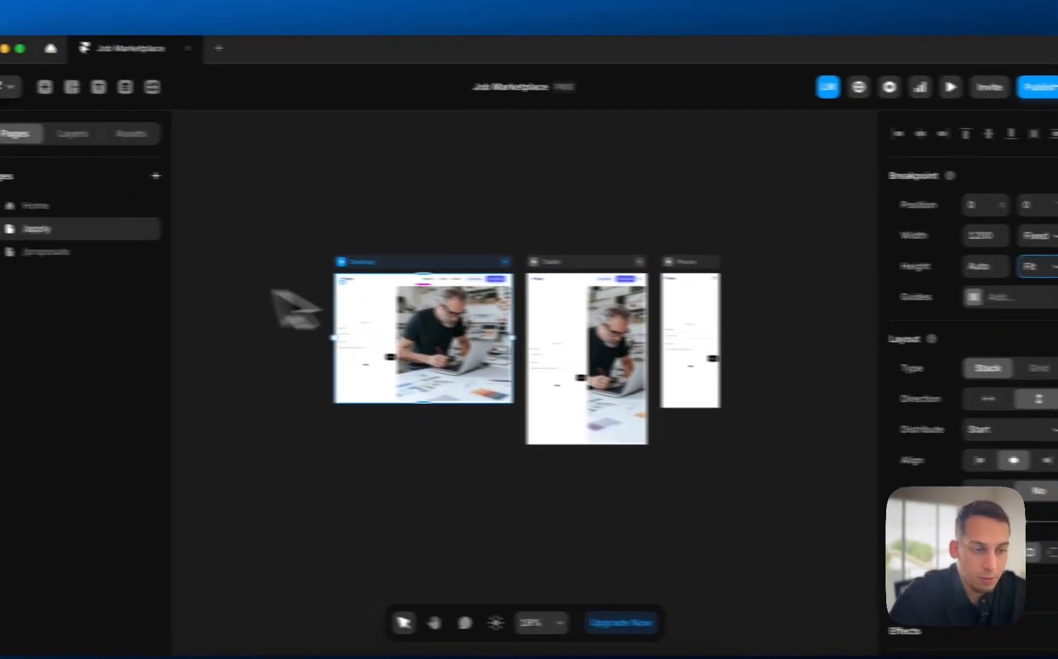
# - Check the /proposals Desktop height options, leave it fixed, and return to /apply
pyautogui.click(95, 252)
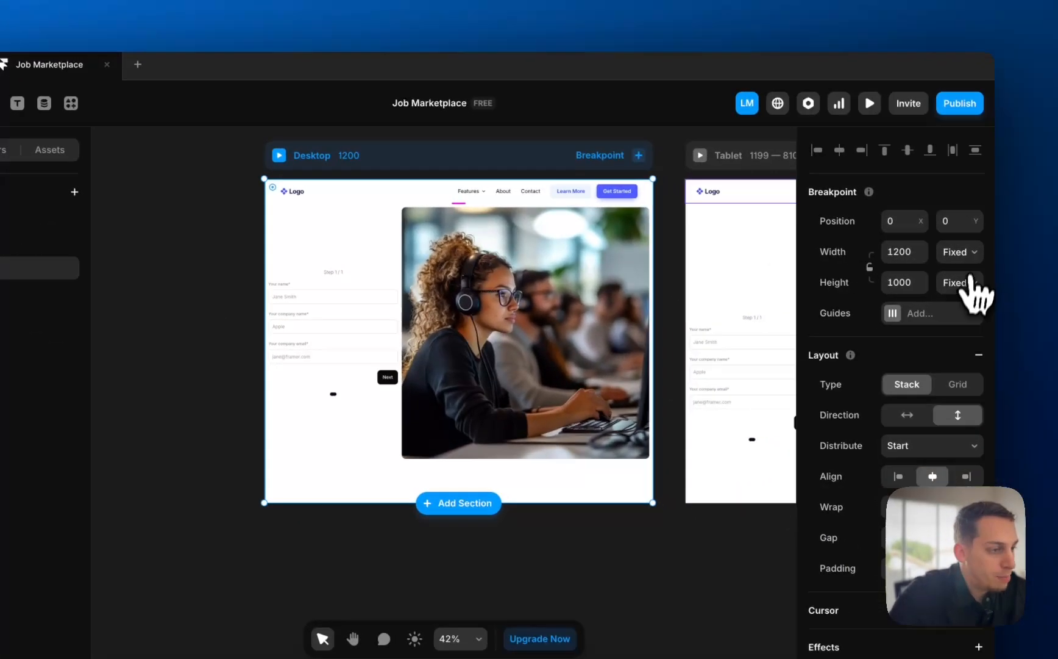
pyautogui.click(1004, 301)
pyautogui.click(985, 351)
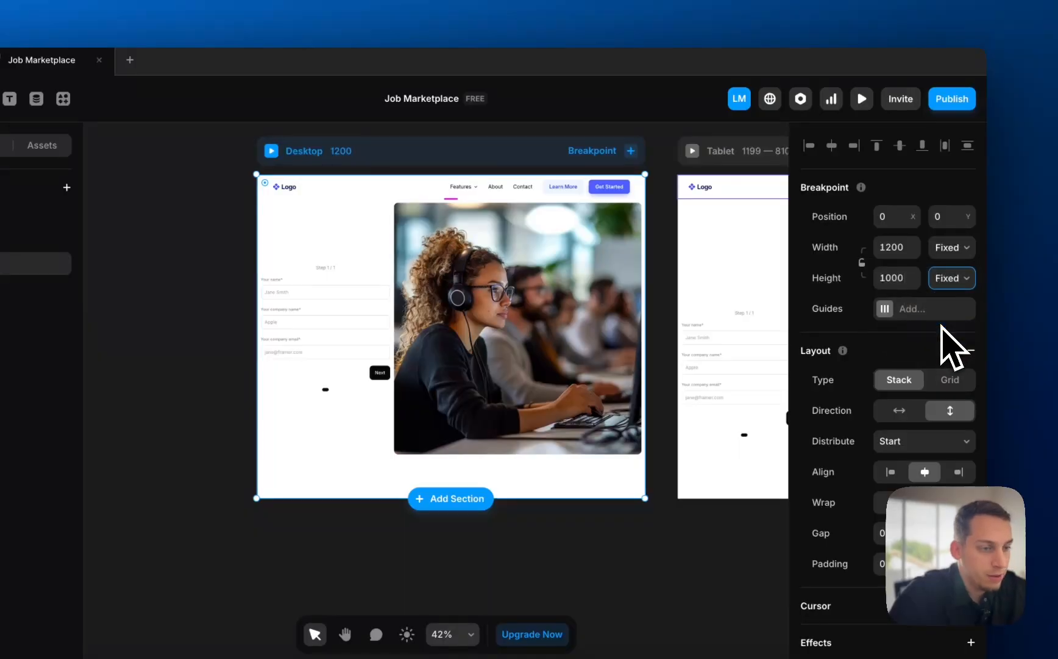
pyautogui.click(147, 238)
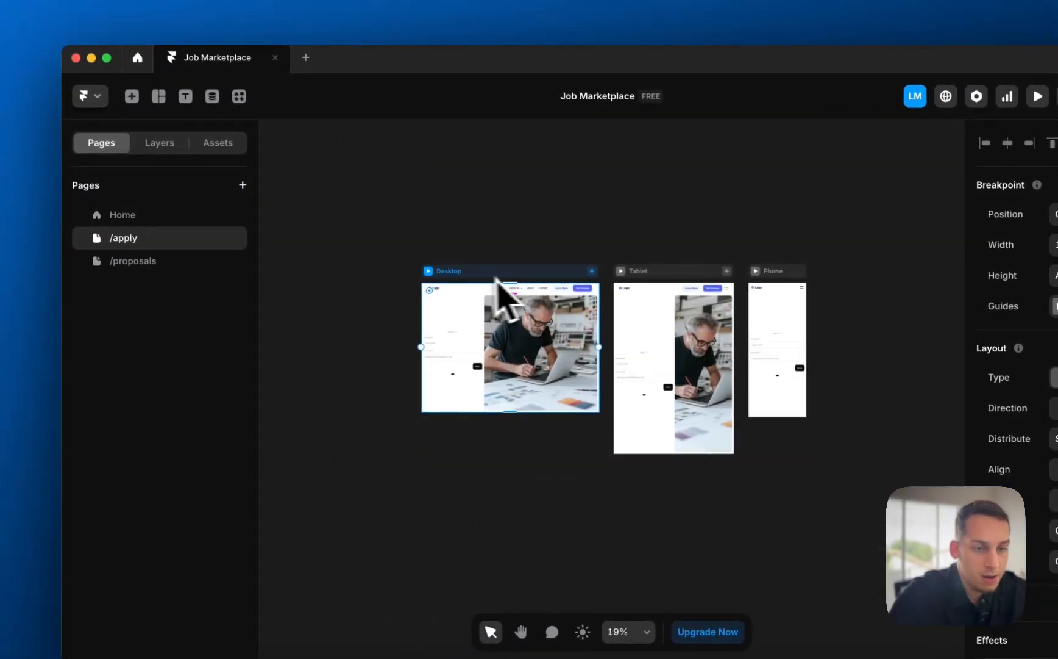
# - Stack the /apply Tablet hero vertically with the image below the text
pyautogui.click(384, 204)
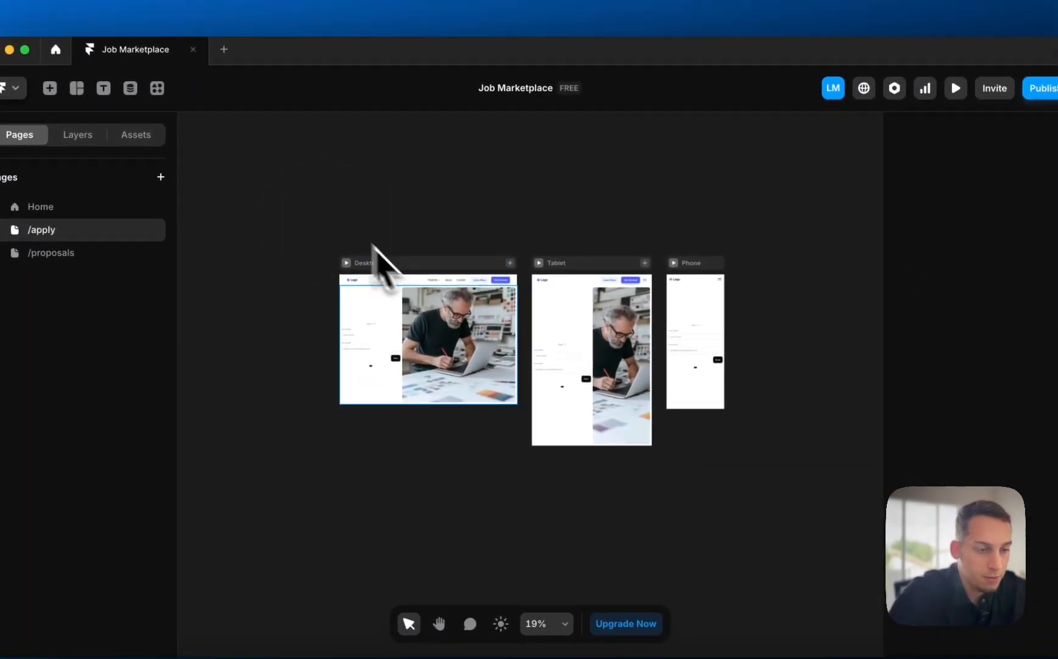
pyautogui.click(591, 357)
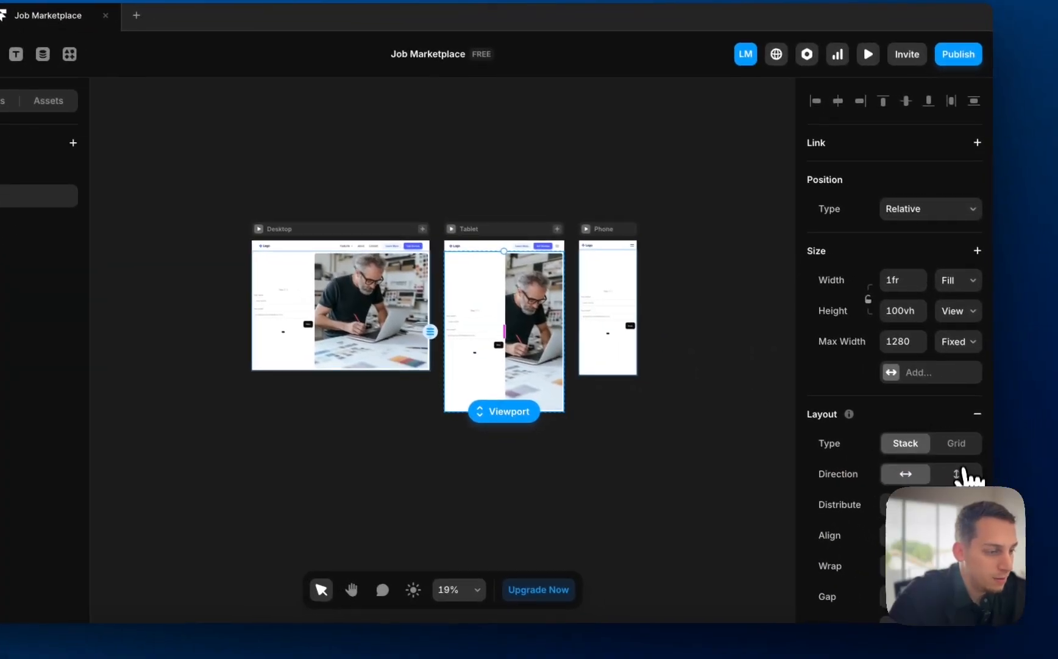
pyautogui.click(1032, 508)
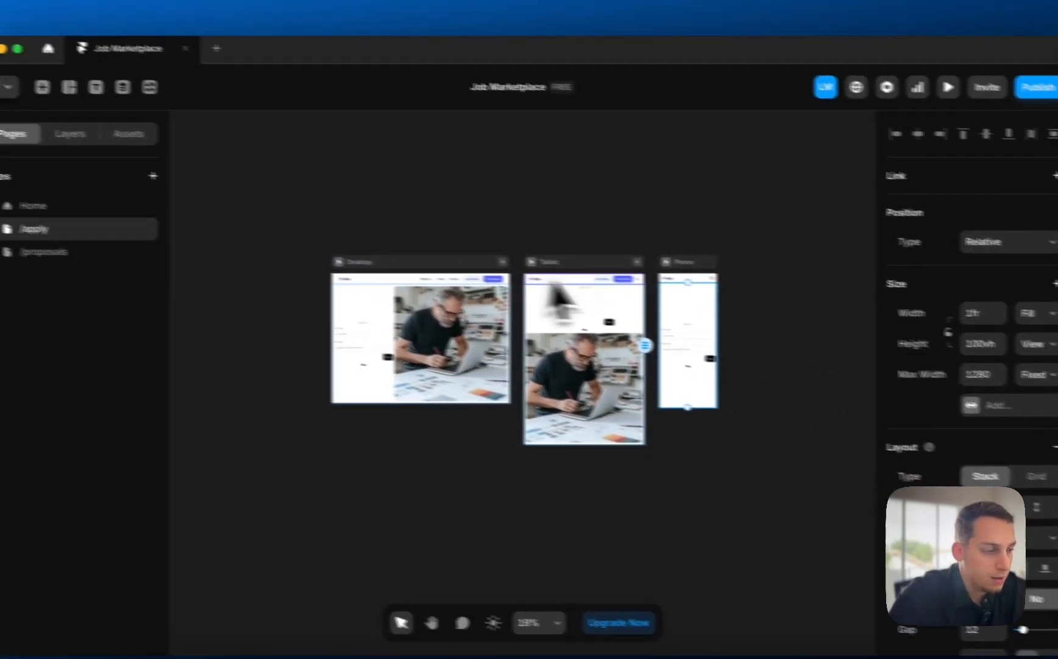
pyautogui.click(956, 456)
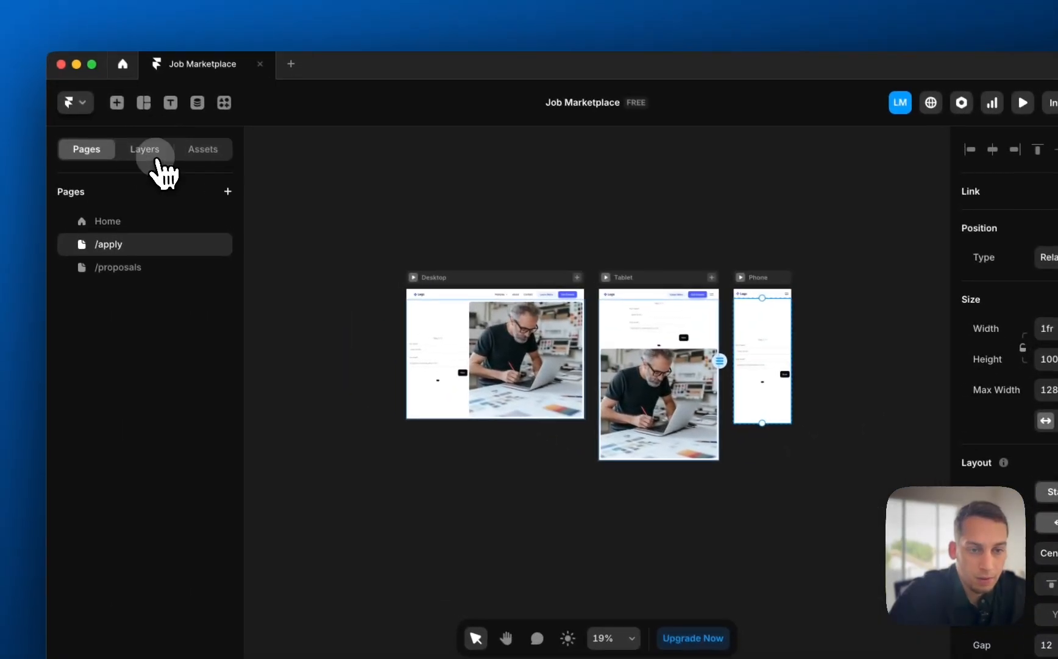
# - Make the phone layout's Image layer visible
pyautogui.click(156, 156)
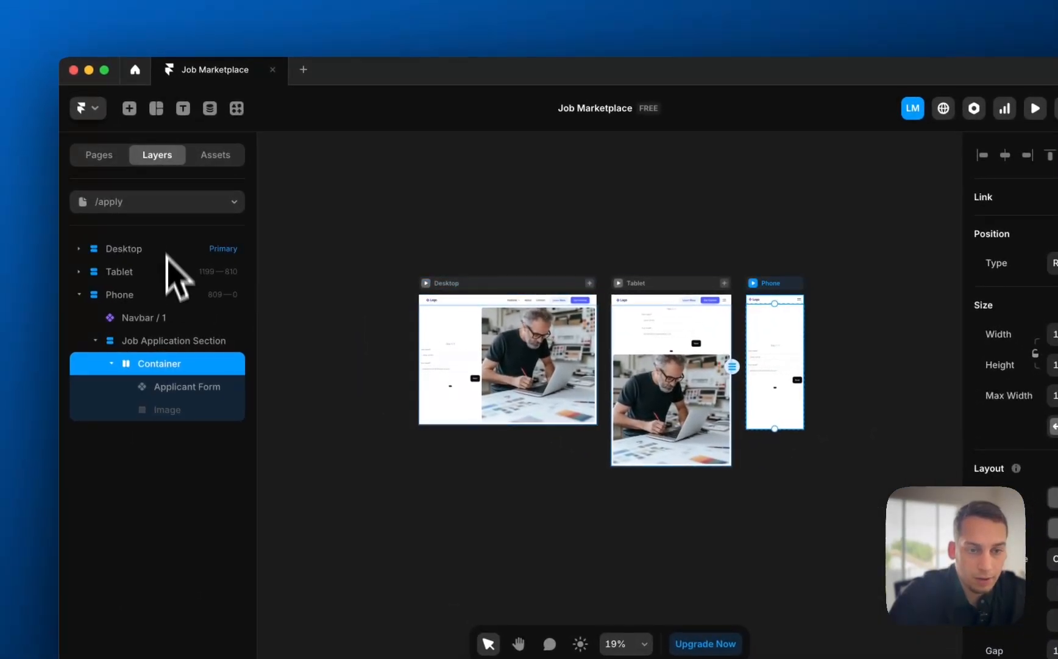
pyautogui.click(166, 340)
pyautogui.scroll(5, 821, 381)
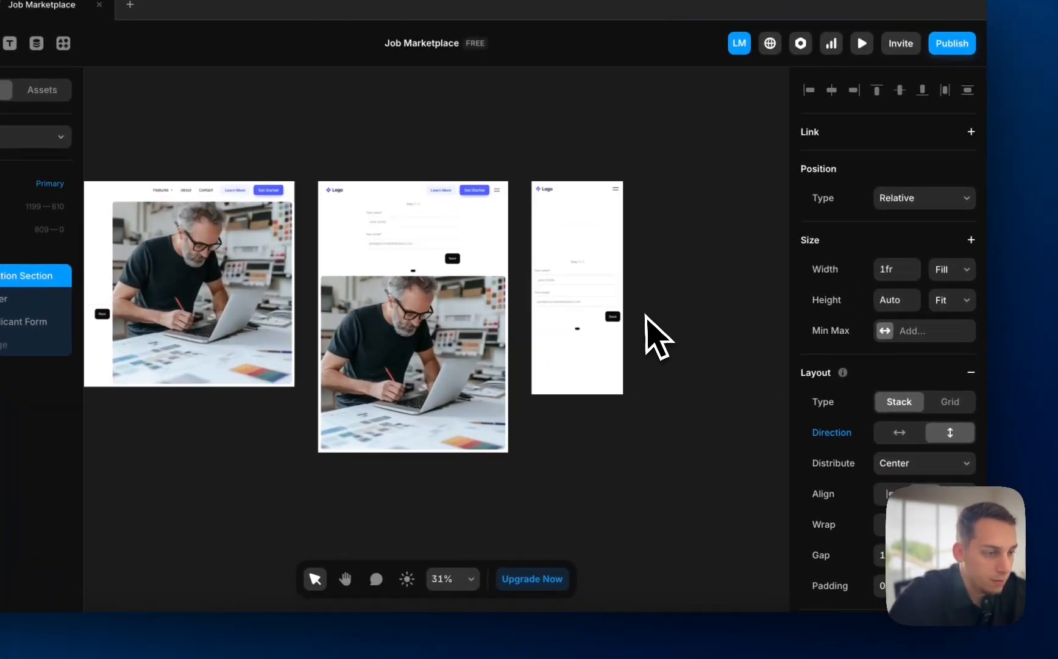
pyautogui.scroll(6, 600, 331)
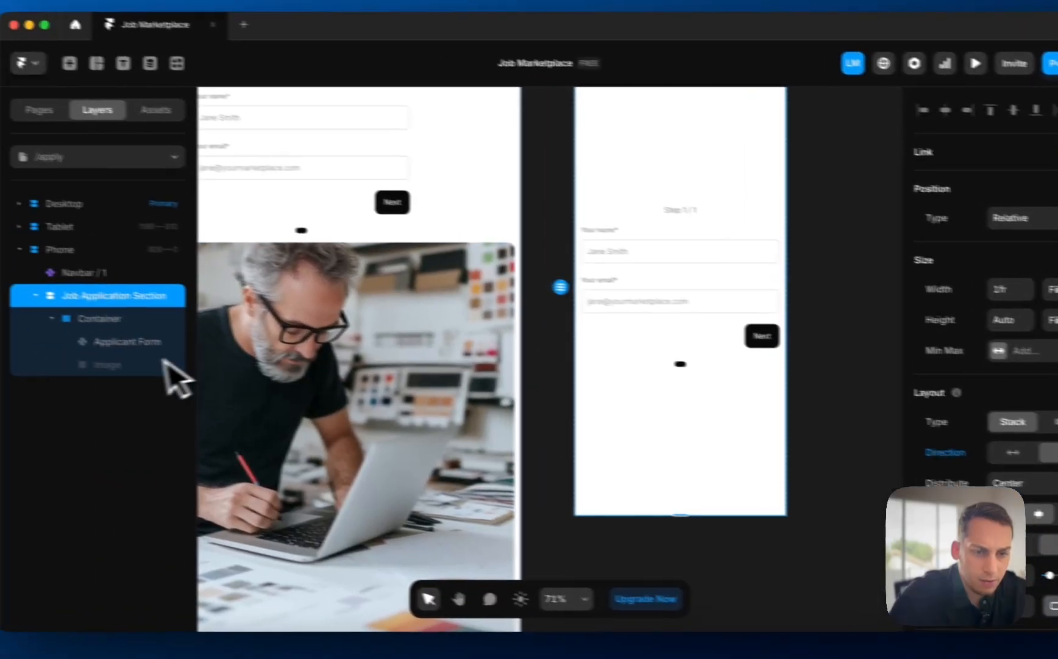
pyautogui.click(163, 362)
pyautogui.scroll(-4, 484, 233)
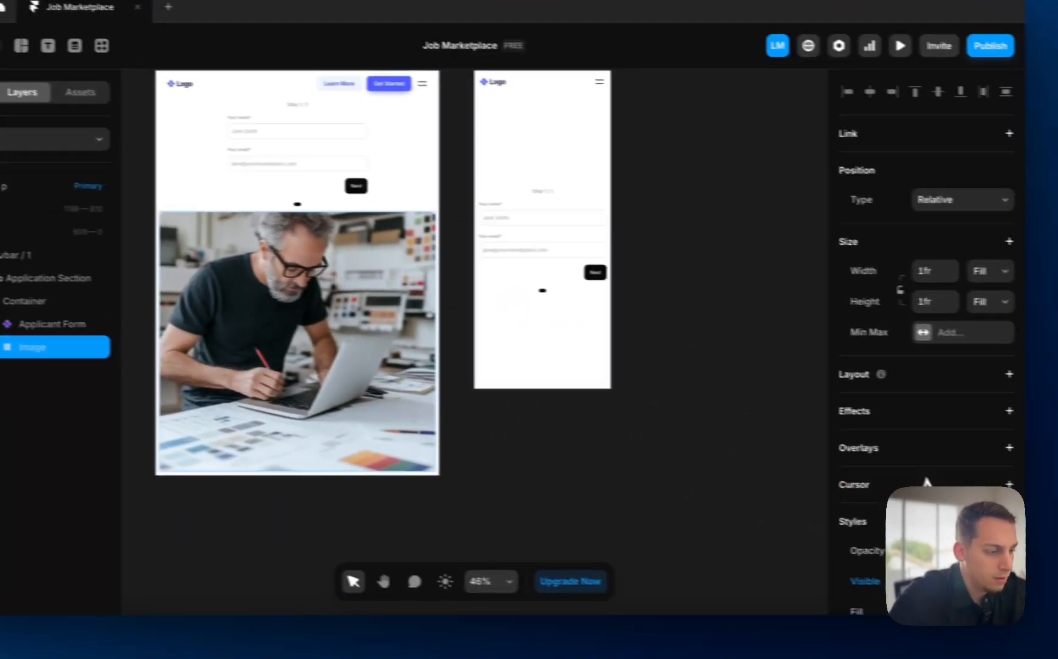
pyautogui.scroll(-1, 1042, 500)
pyautogui.click(1050, 567)
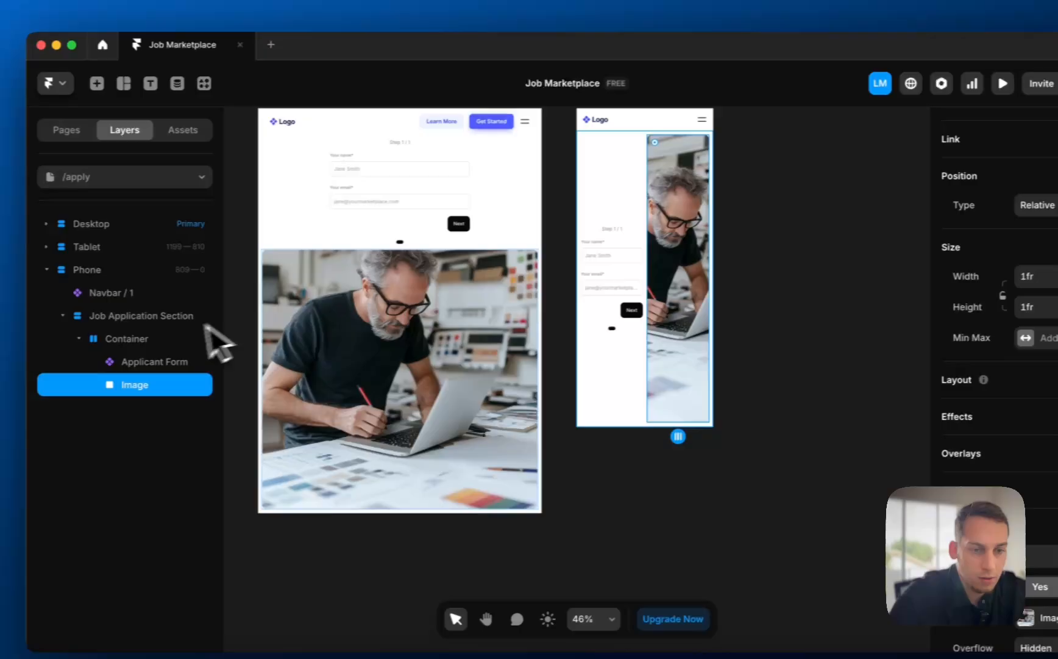
# - Set the phone Container's direction to vertical so the form sits above the image
pyautogui.click(61, 296)
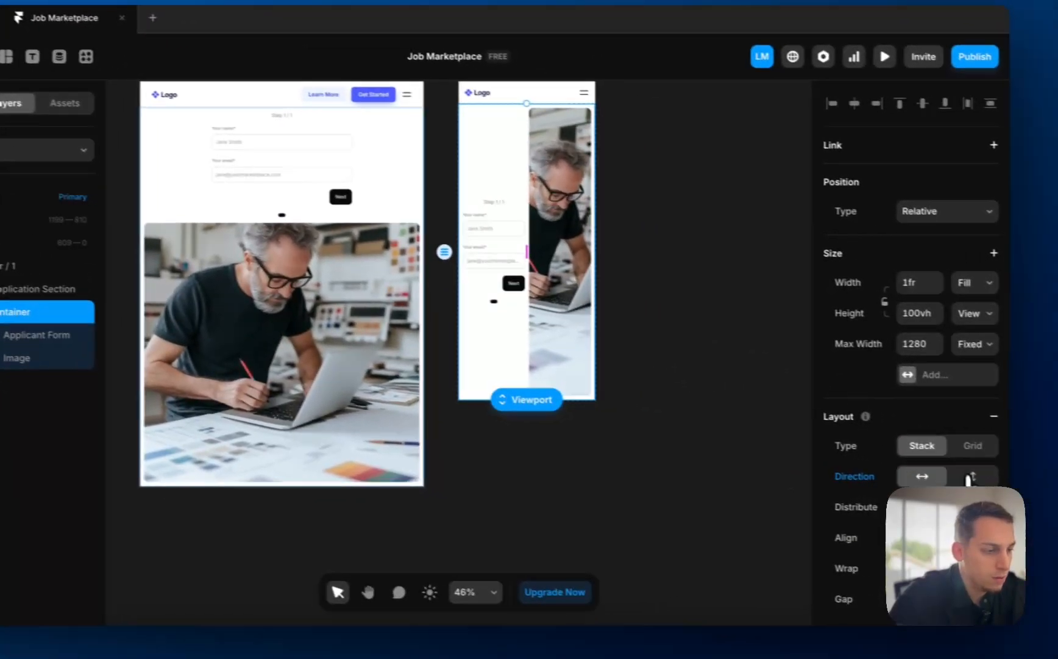
pyautogui.click(969, 478)
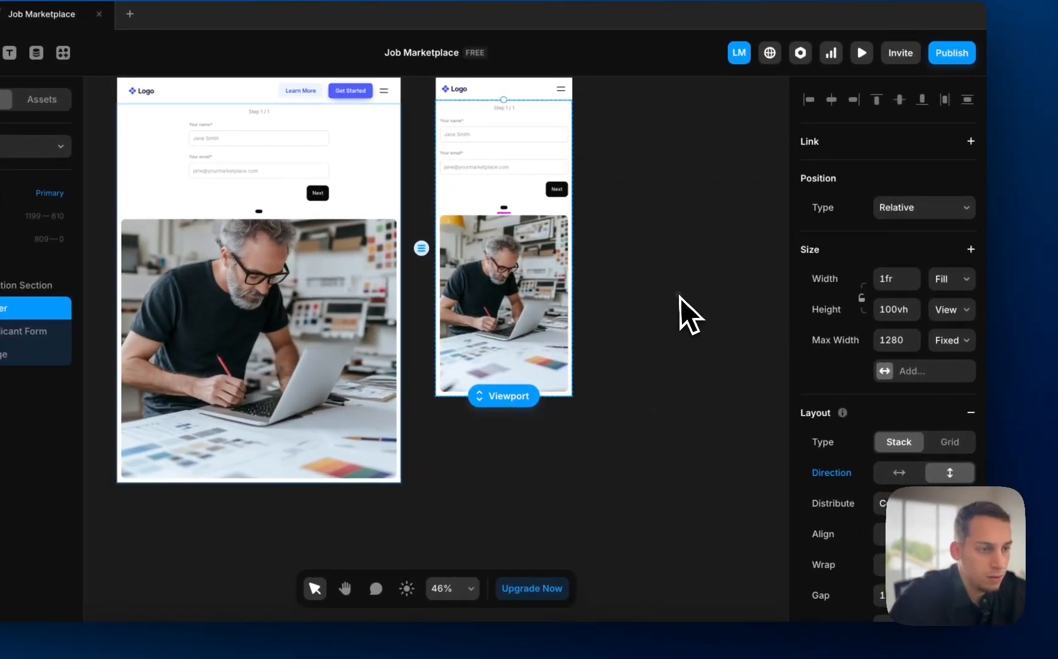
pyautogui.click(682, 297)
pyautogui.hscroll(-2, 681, 298)
pyautogui.scroll(-2, 397, 225)
pyautogui.hscroll(-2, 397, 224)
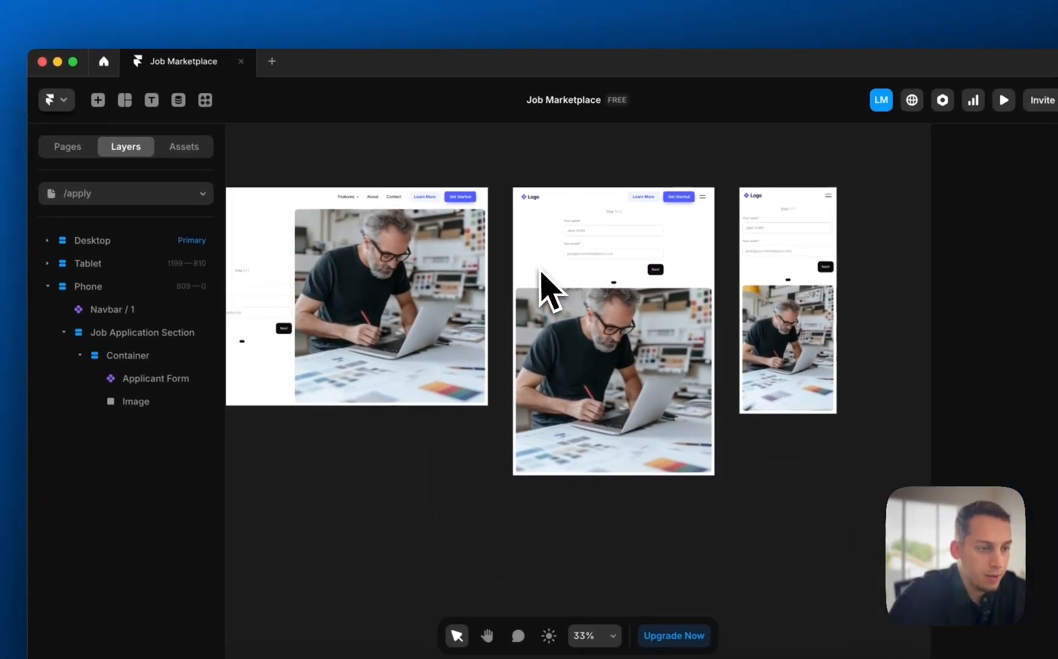
pyautogui.hscroll(-1, 540, 269)
pyautogui.scroll(1, 540, 268)
pyautogui.hscroll(-2, 339, 285)
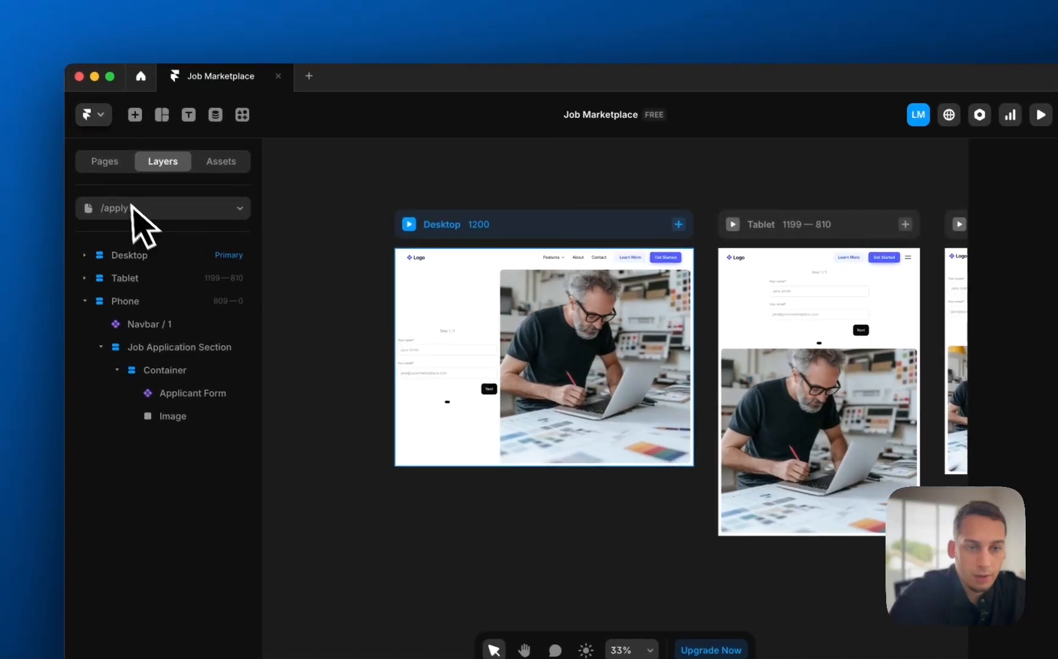
# - On /proposals, stack the Tablet layout's form above the image vertically
pyautogui.click(111, 164)
pyautogui.click(157, 283)
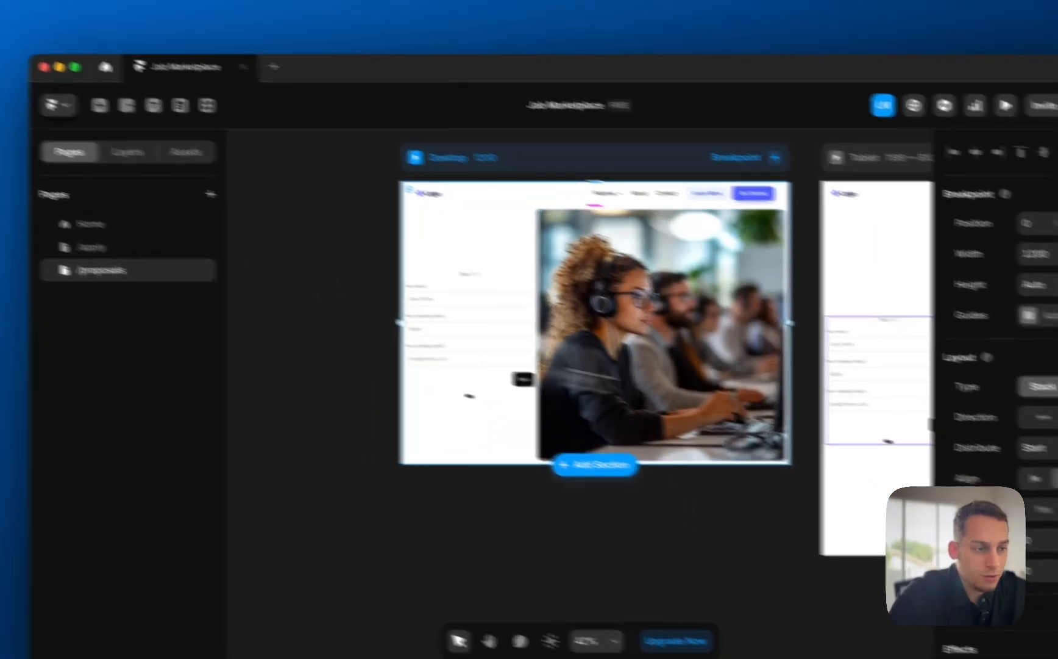
pyautogui.hscroll(5, 907, 415)
pyautogui.click(623, 268)
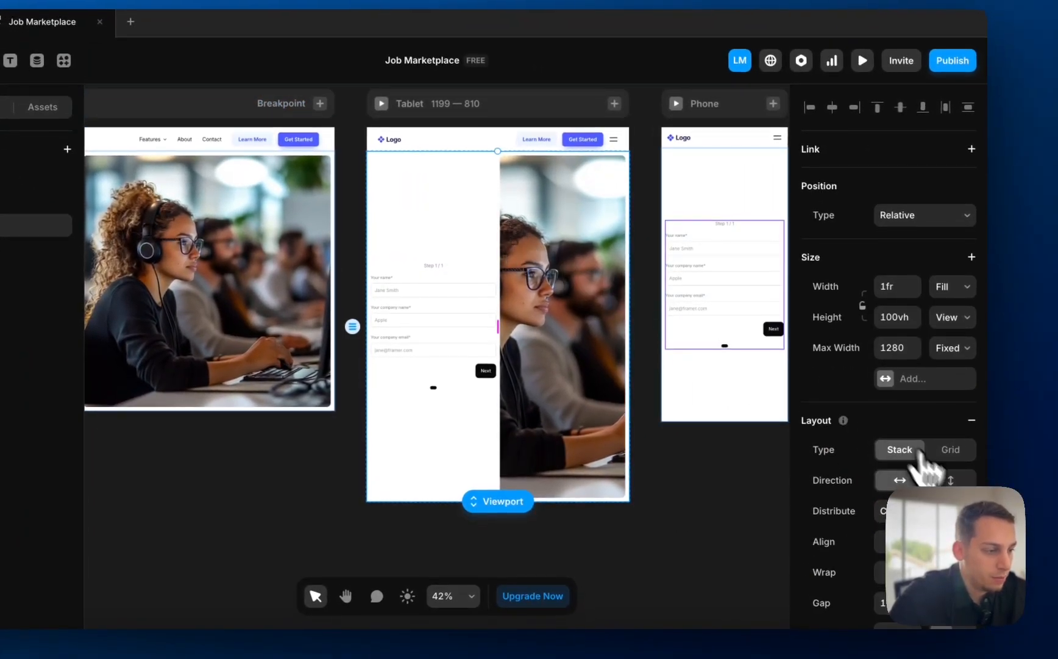
pyautogui.click(950, 480)
pyautogui.hscroll(5, 685, 307)
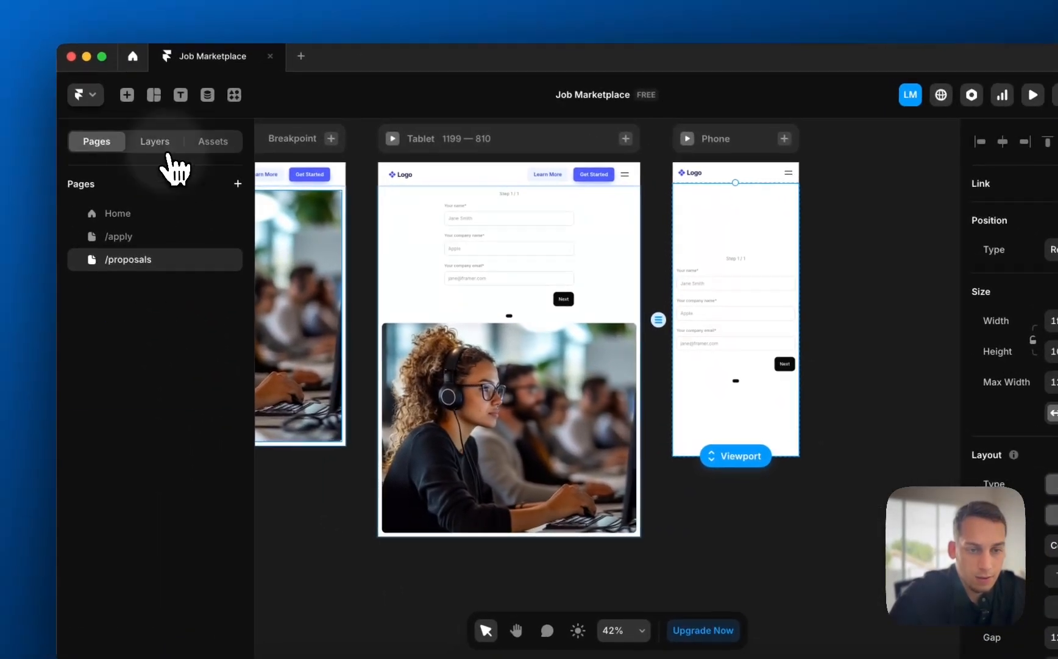
# - Make the /proposals phone layout's Image layer visible
pyautogui.click(159, 143)
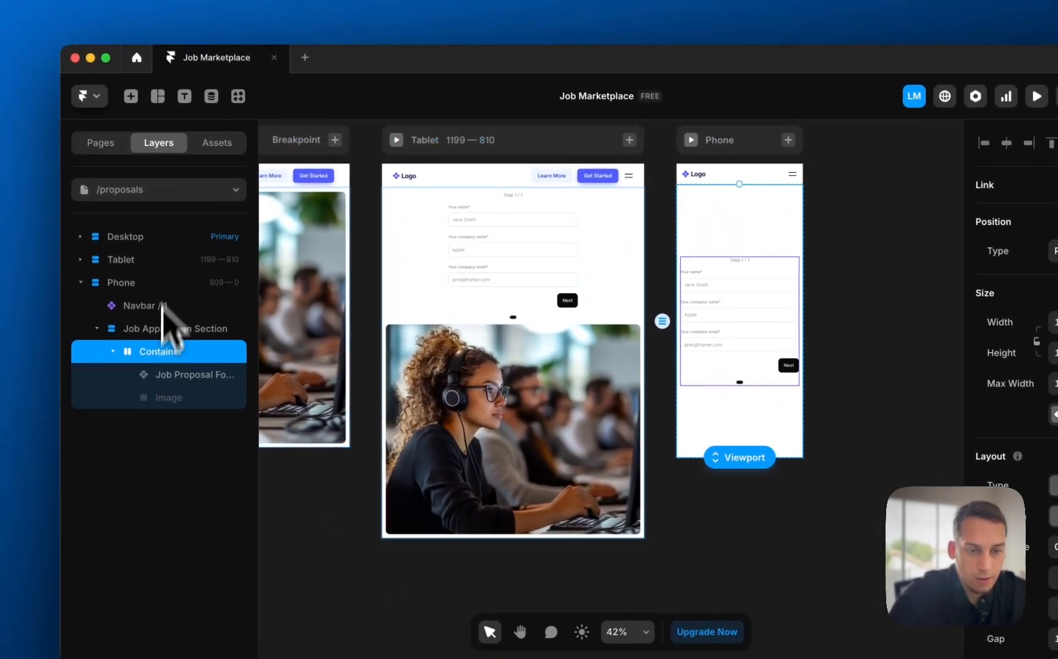
pyautogui.click(174, 397)
pyautogui.scroll(-2, 1006, 463)
pyautogui.click(900, 494)
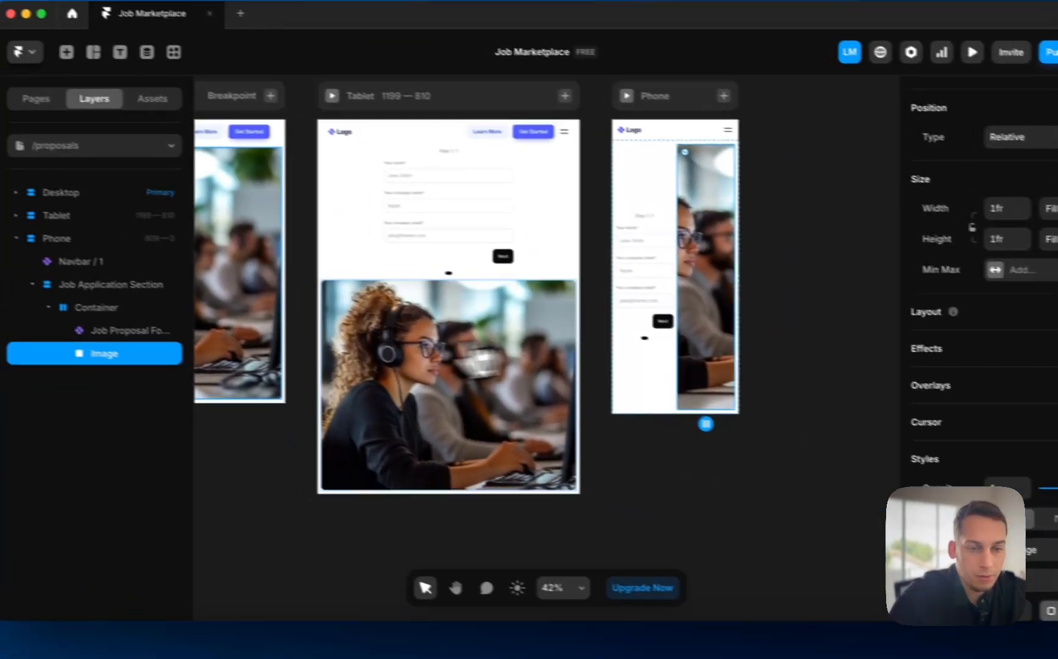
# - Set the phone Container's direction to vertical, putting the form above the image
pyautogui.click(143, 311)
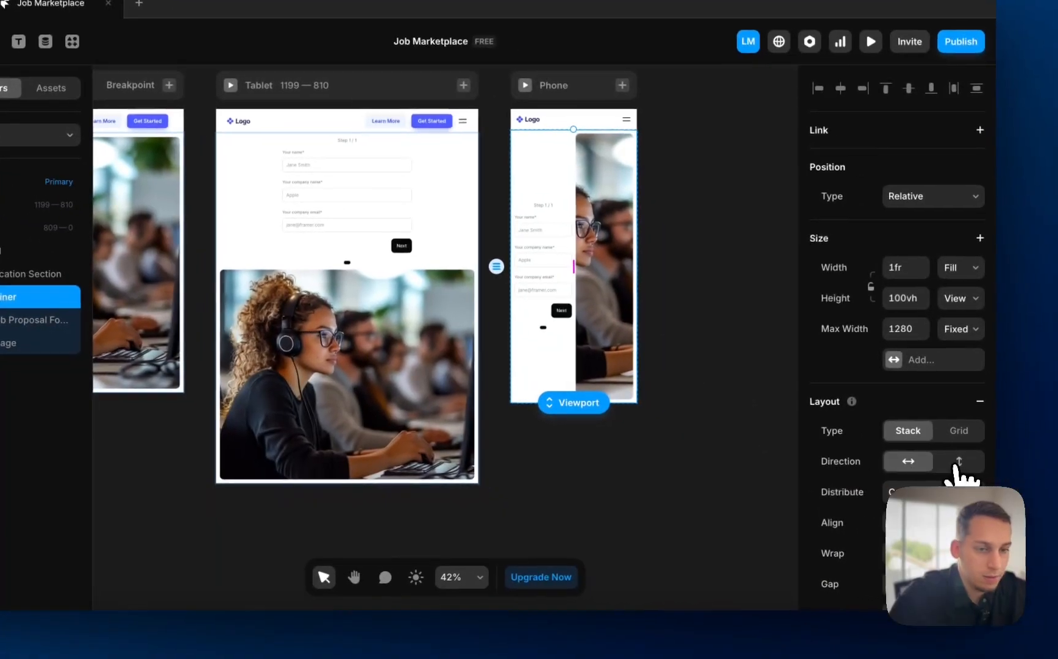
pyautogui.click(951, 460)
pyautogui.click(680, 371)
pyautogui.scroll(-3, 680, 371)
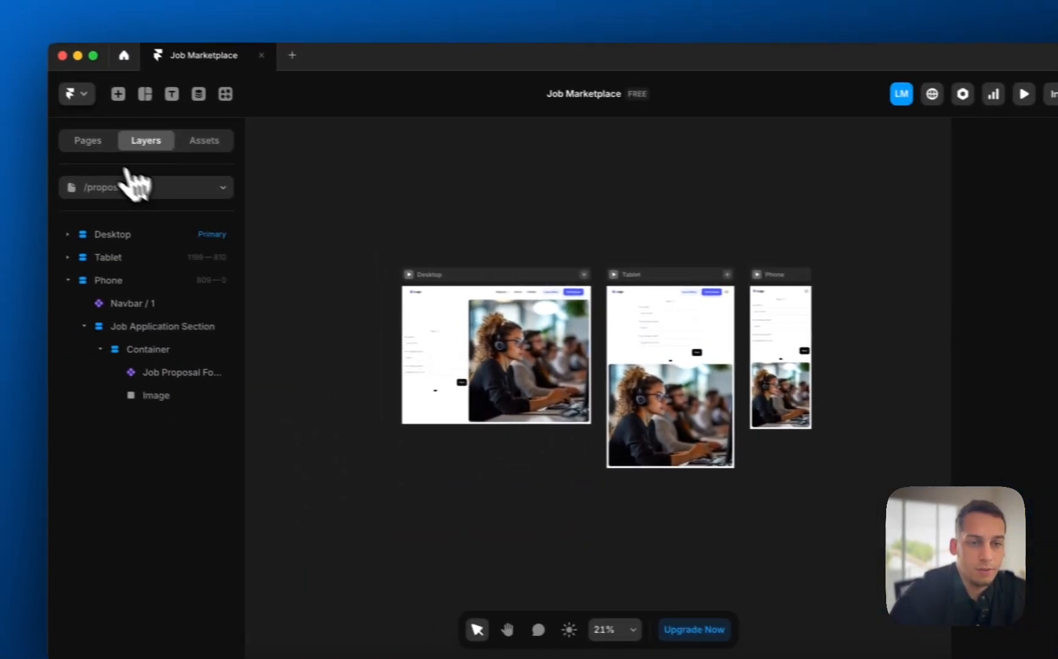
pyautogui.click(113, 141)
# - Inside the Navbar component, link the Logo frame to the Home page, then return to Home
pyautogui.click(160, 212)
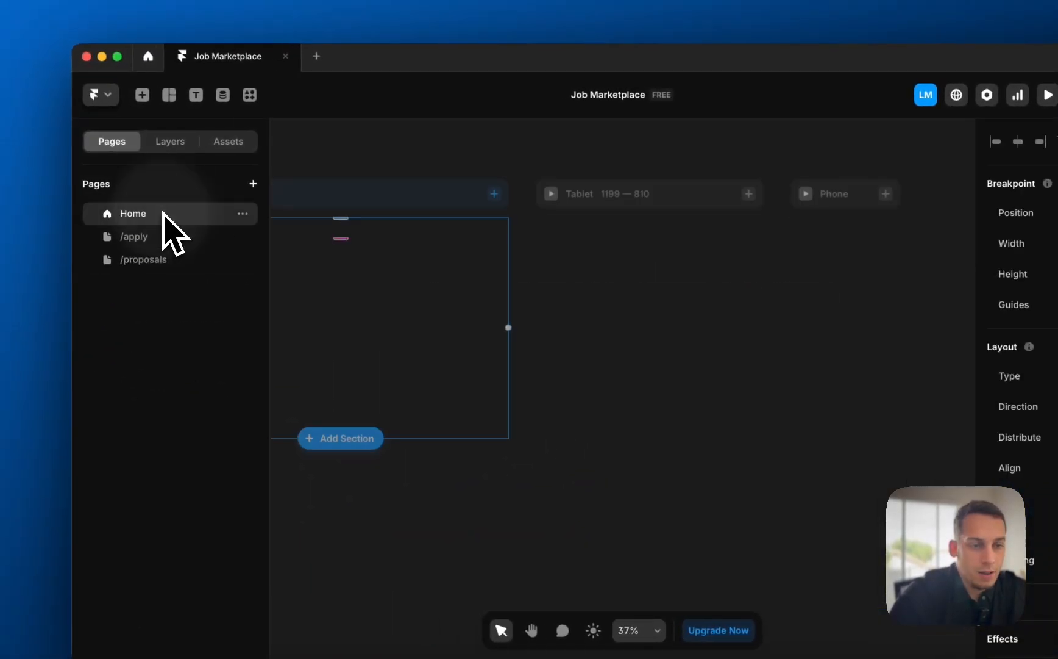
pyautogui.hscroll(-5, 425, 231)
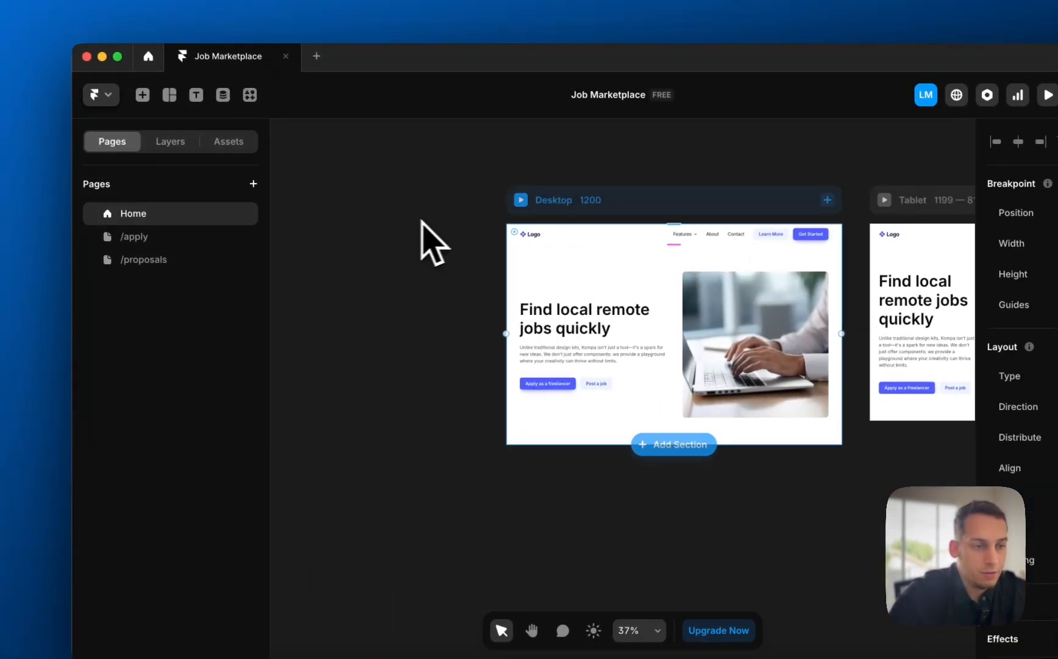
pyautogui.doubleClick(529, 229)
pyautogui.click(431, 415)
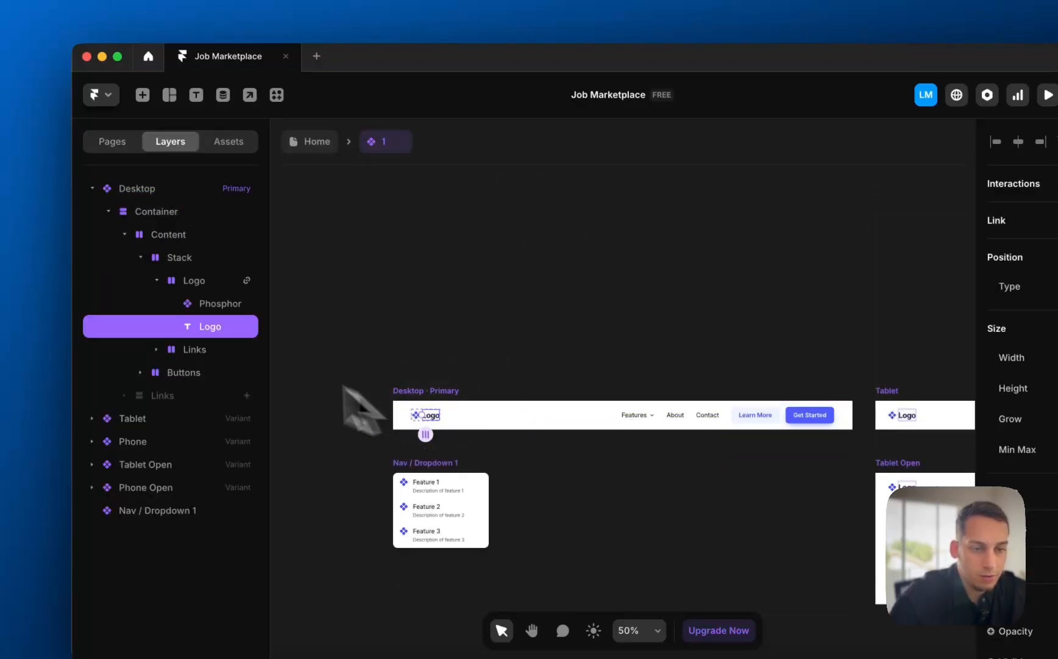
pyautogui.click(193, 280)
pyautogui.click(928, 253)
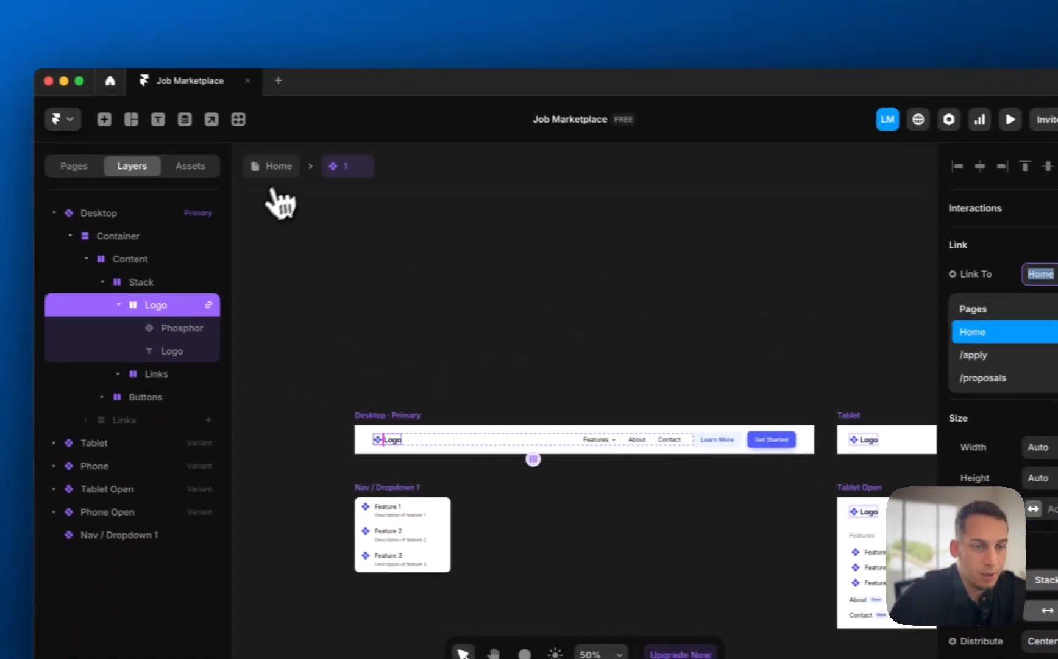
pyautogui.click(272, 171)
pyautogui.click(426, 232)
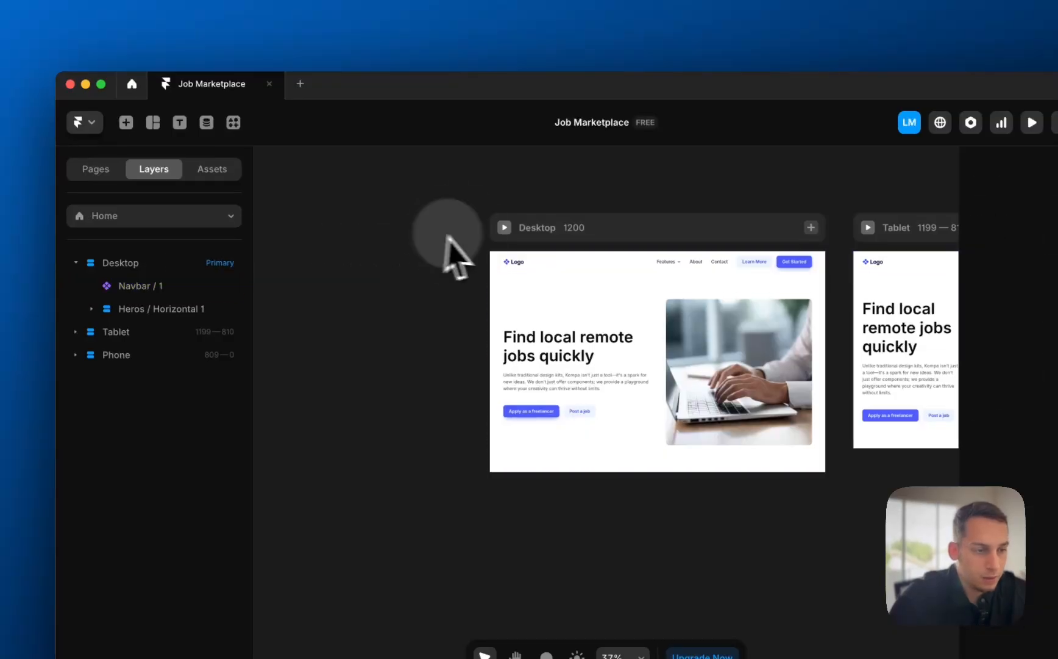
pyautogui.hscroll(1, 389, 276)
pyautogui.hscroll(2, 410, 281)
pyautogui.scroll(-3, 409, 284)
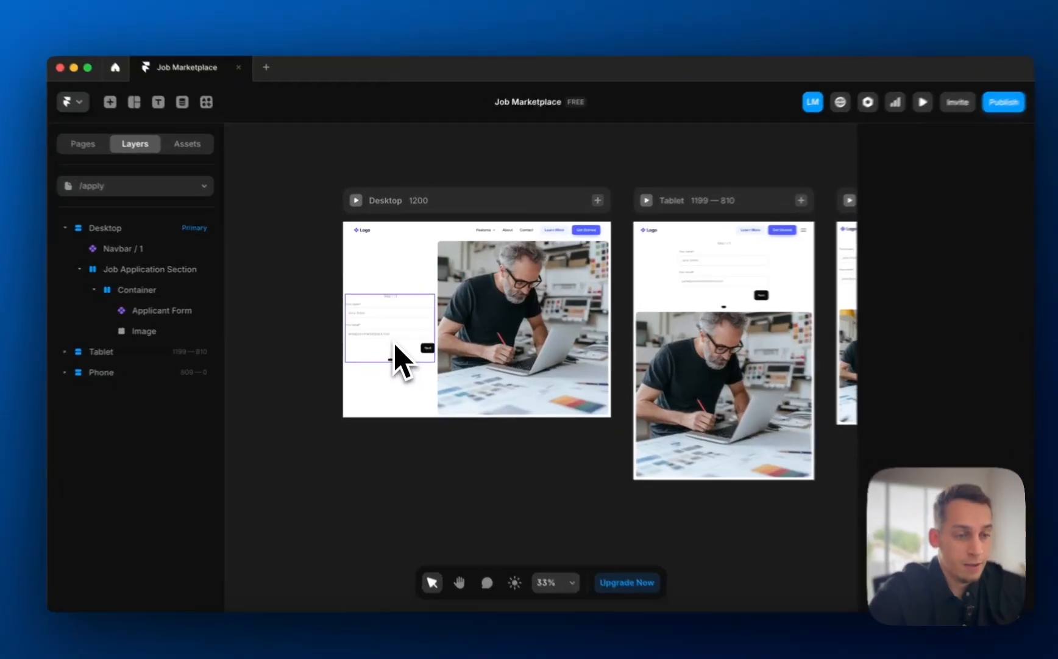
pyautogui.click(394, 341)
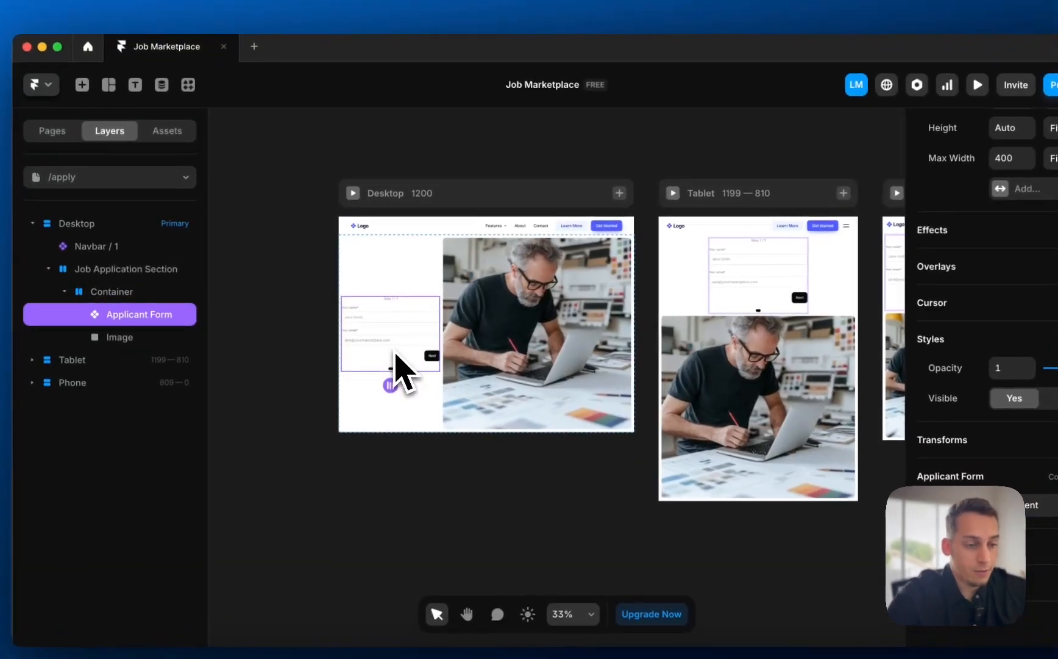
pyautogui.click(266, 353)
pyautogui.click(388, 335)
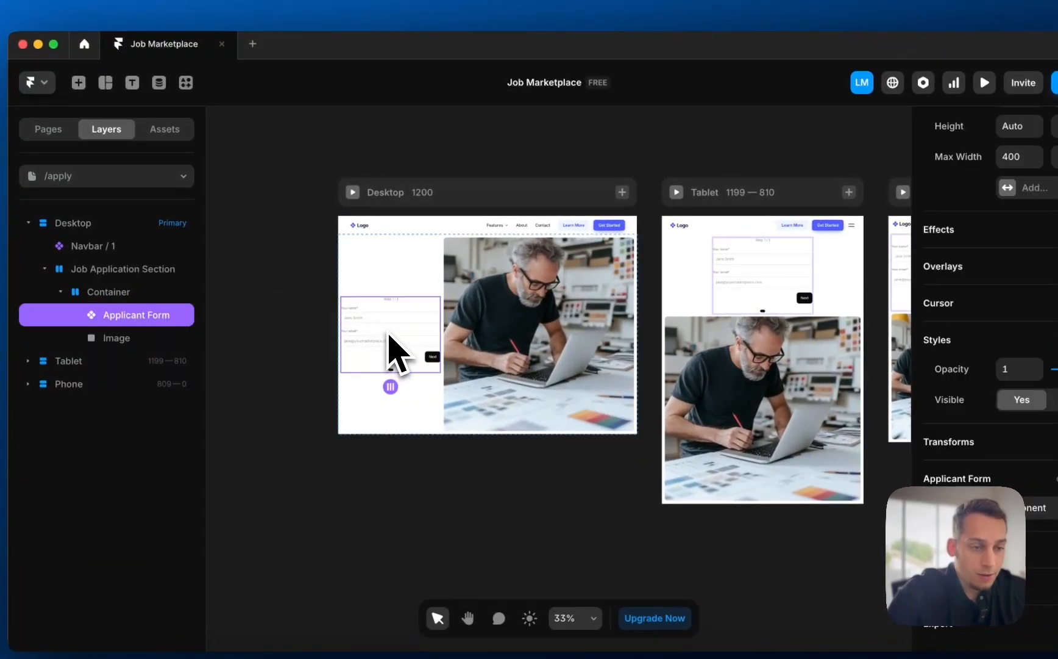
pyautogui.scroll(3, 1007, 207)
pyautogui.scroll(-3, 1009, 207)
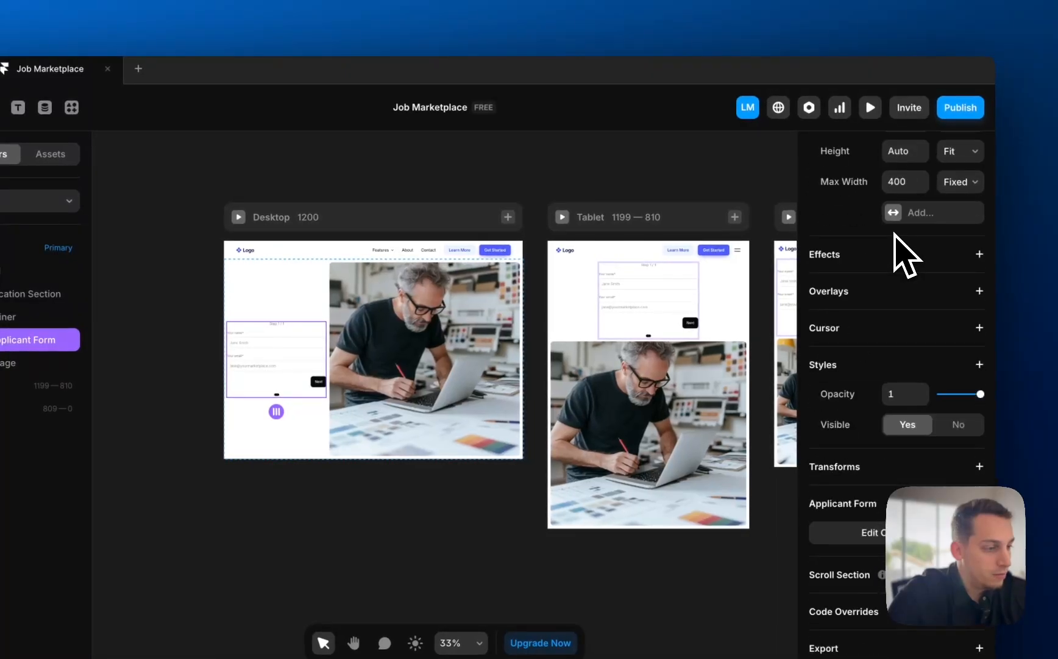
pyautogui.scroll(2, 1009, 207)
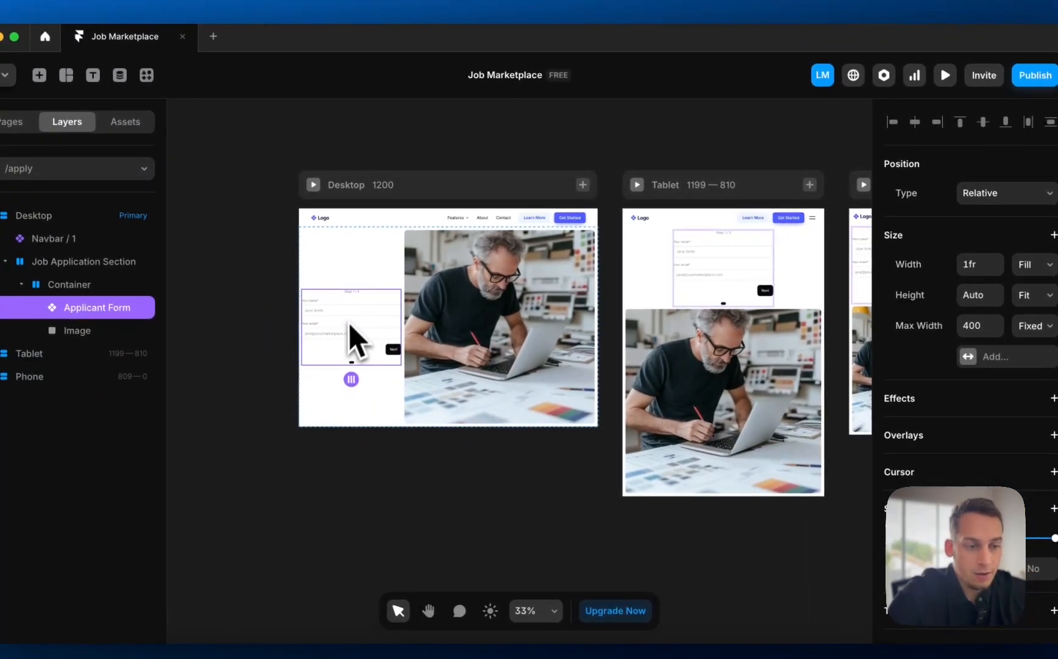
# - Open Applicant Form and keep its Submit button's form states as Loading and Success
pyautogui.doubleClick(274, 371)
pyautogui.scroll(-5, 343, 341)
pyautogui.click(499, 314)
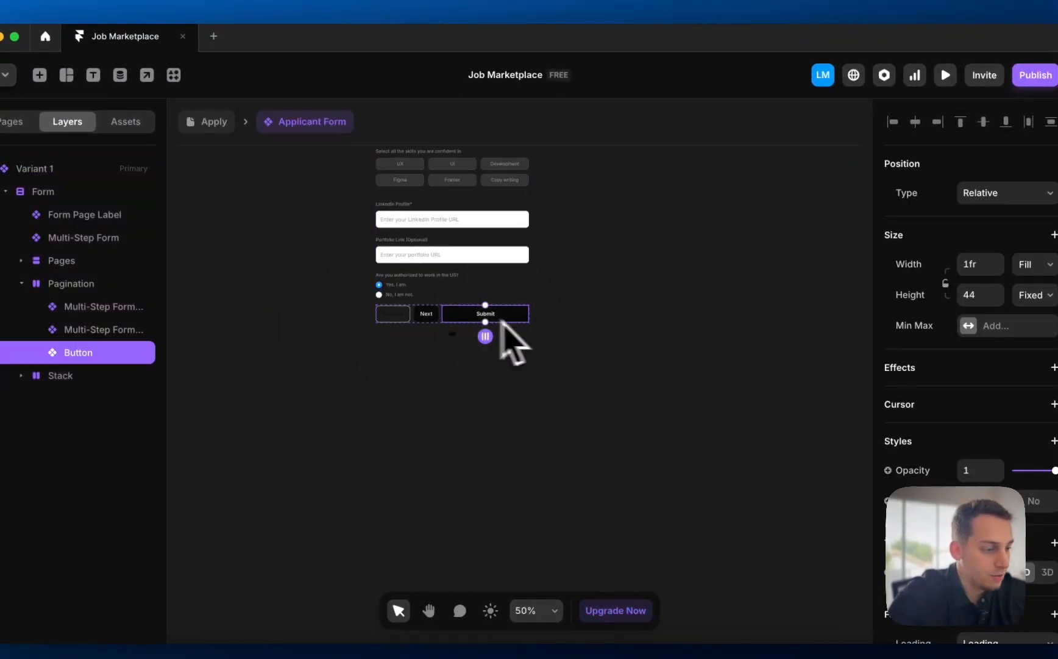
pyautogui.scroll(-3, 921, 470)
pyautogui.scroll(-3, 852, 448)
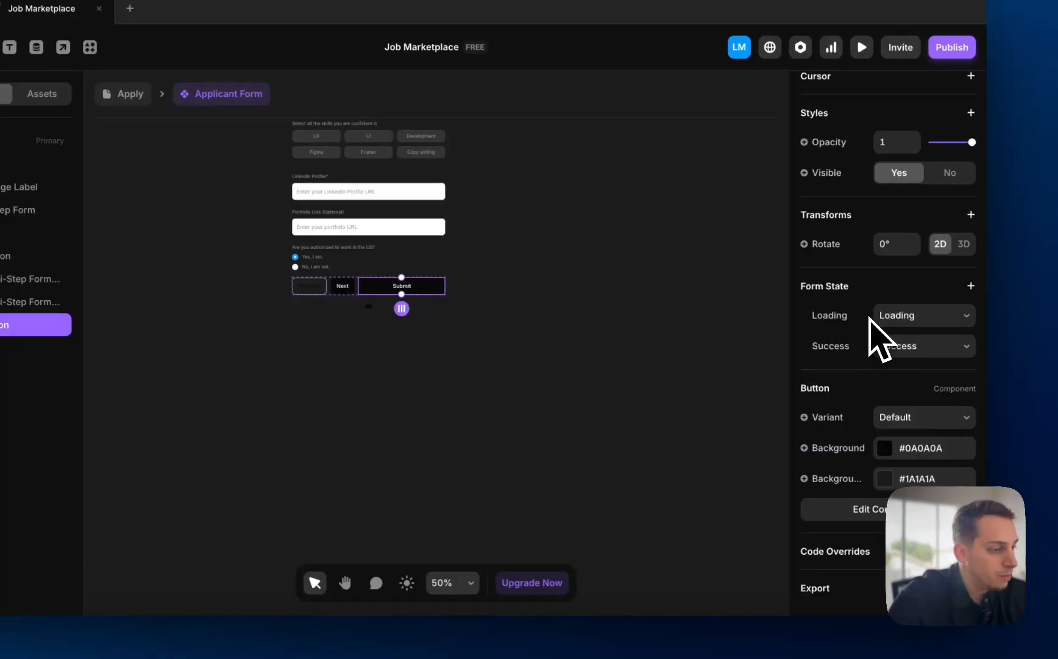
pyautogui.click(933, 323)
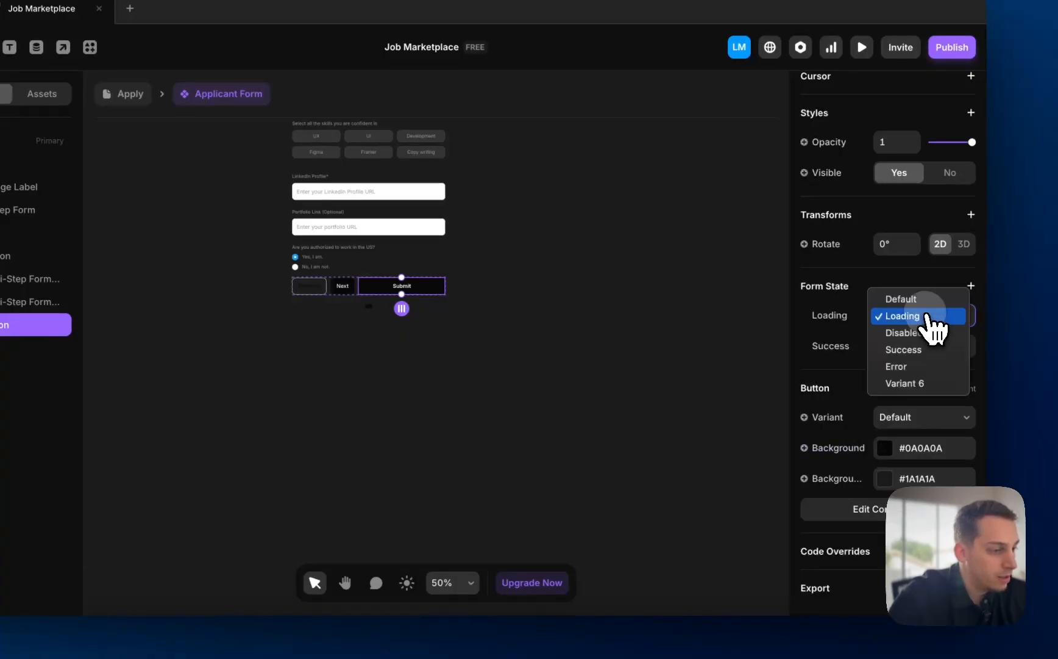
pyautogui.click(924, 316)
pyautogui.click(892, 347)
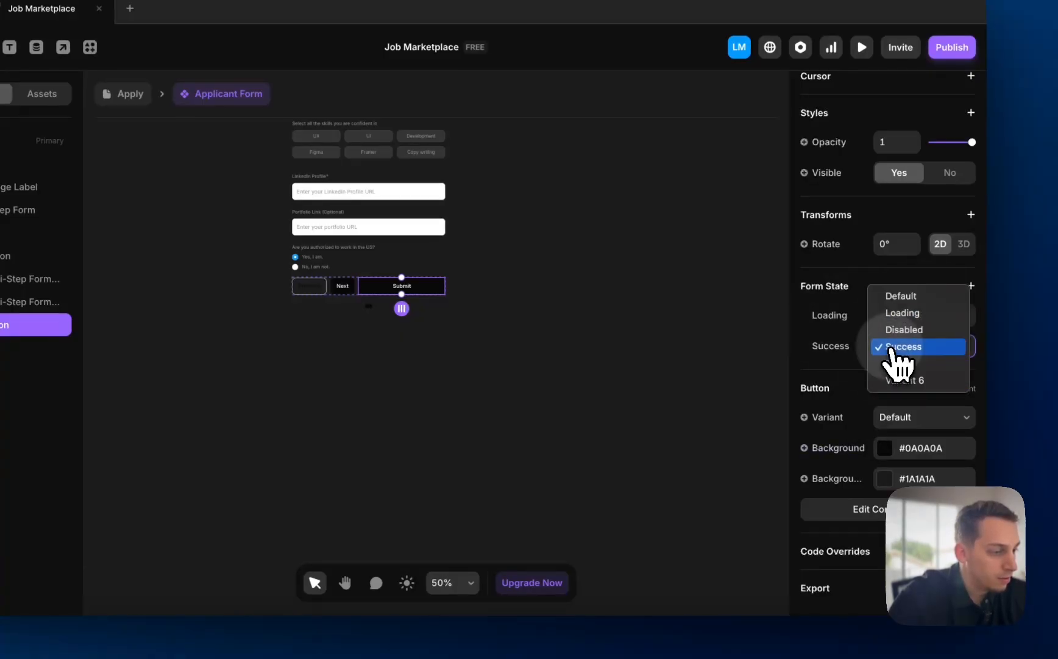
pyautogui.click(834, 334)
pyautogui.scroll(3, 461, 351)
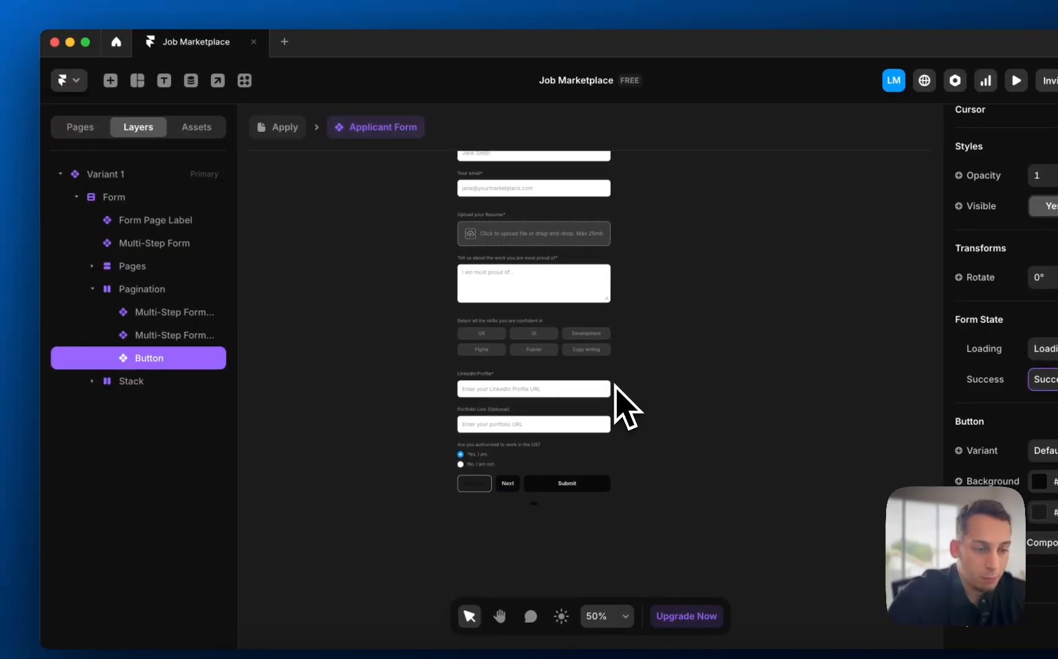
pyautogui.scroll(4, 625, 406)
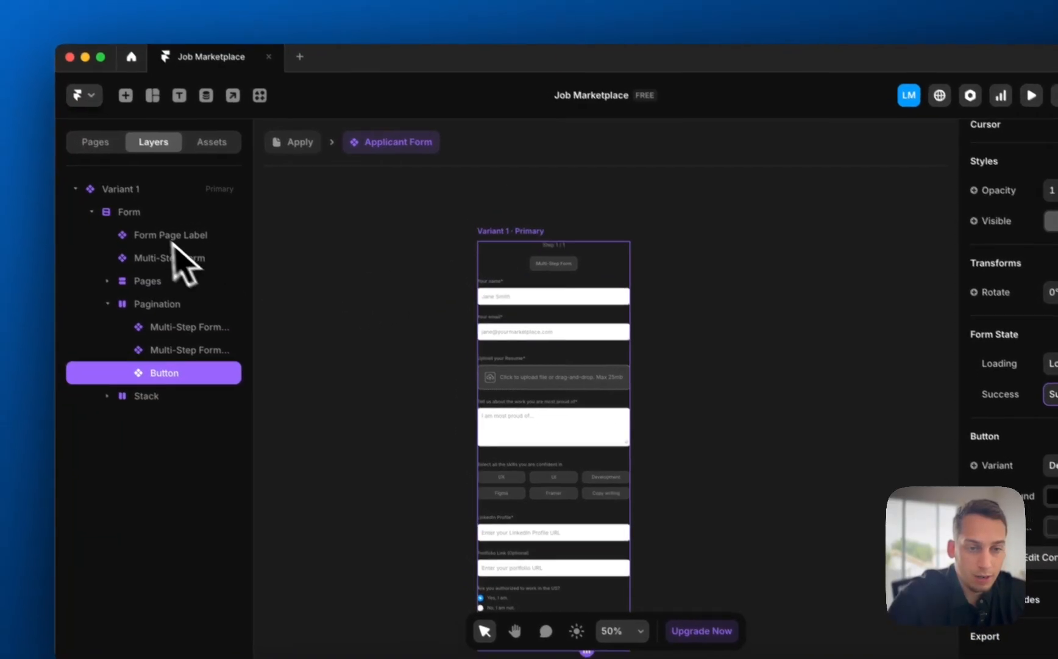
# - Send the Form's submissions to Google Sheets and name a new sheet 'Applicant List'
pyautogui.click(122, 203)
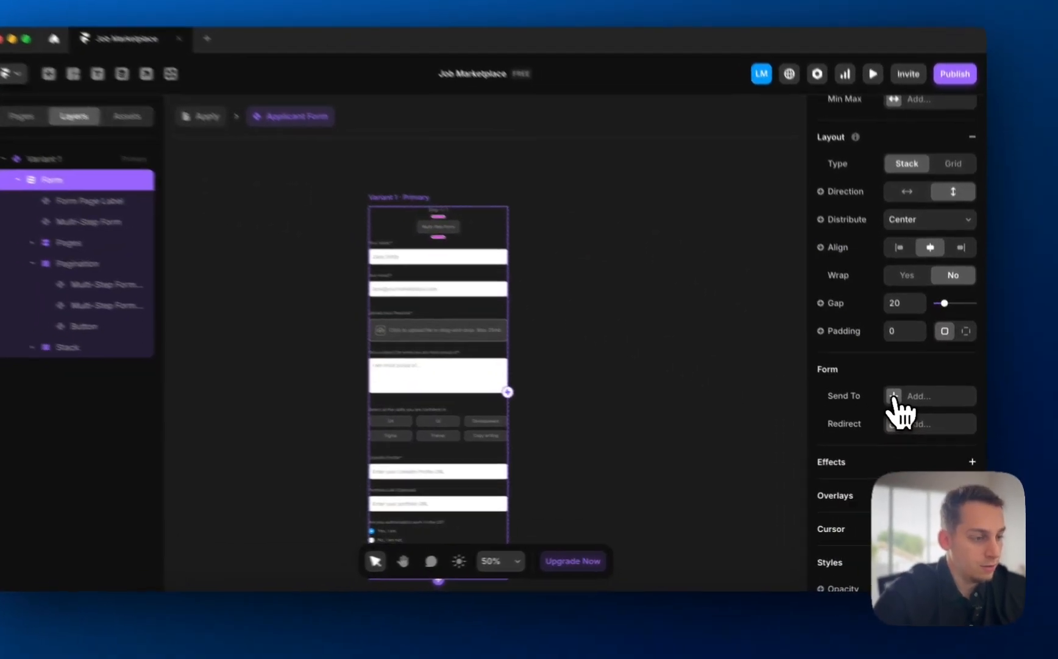
pyautogui.click(901, 409)
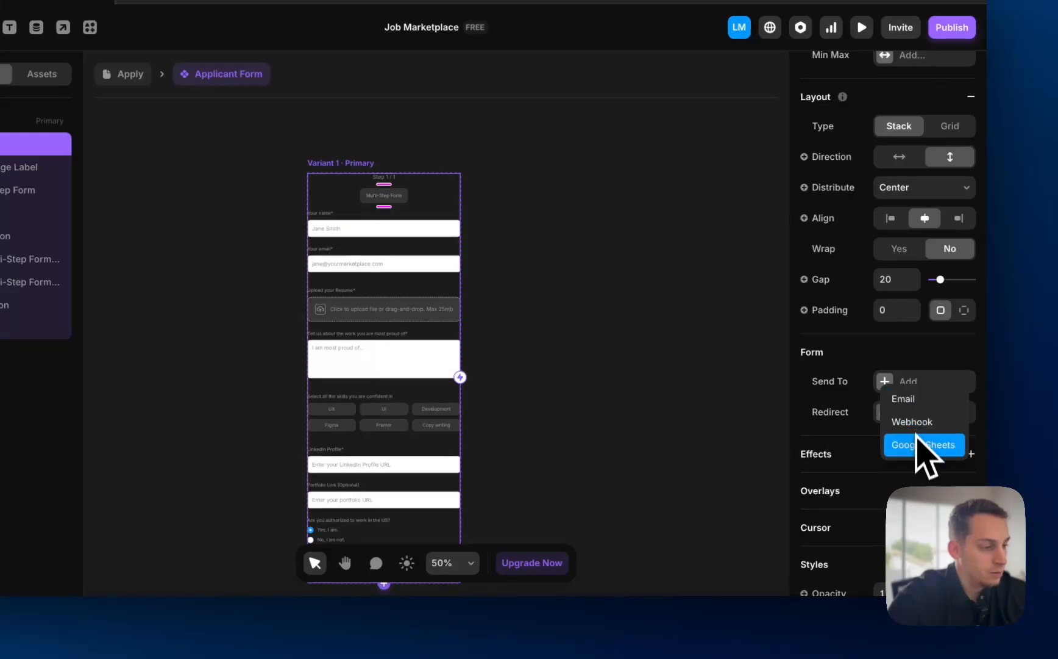
pyautogui.click(928, 454)
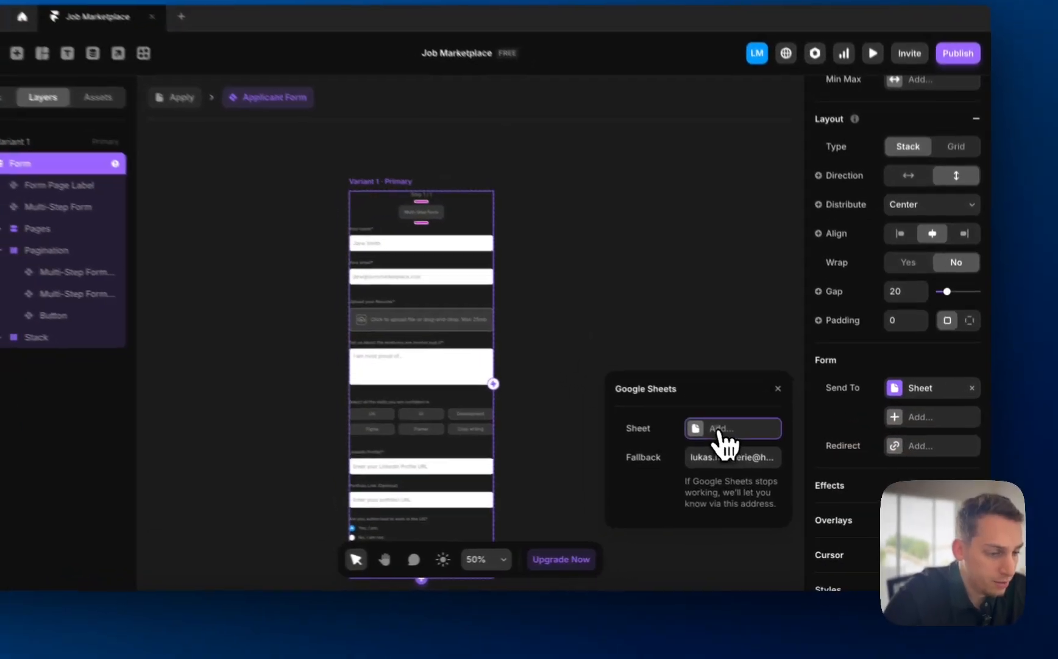
pyautogui.click(750, 445)
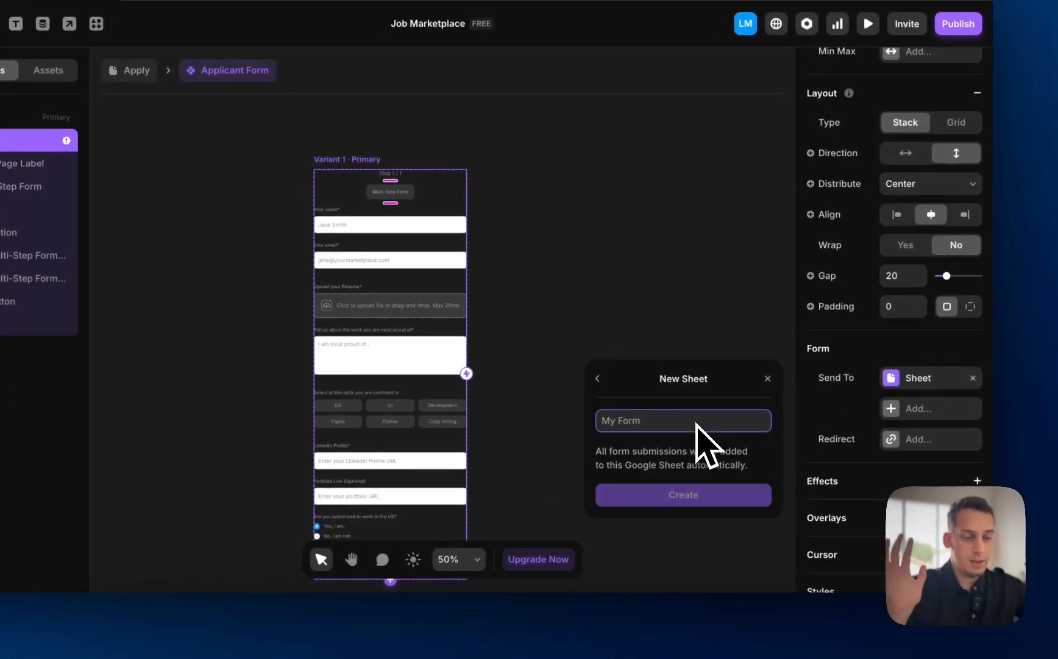
pyautogui.write('Applic')
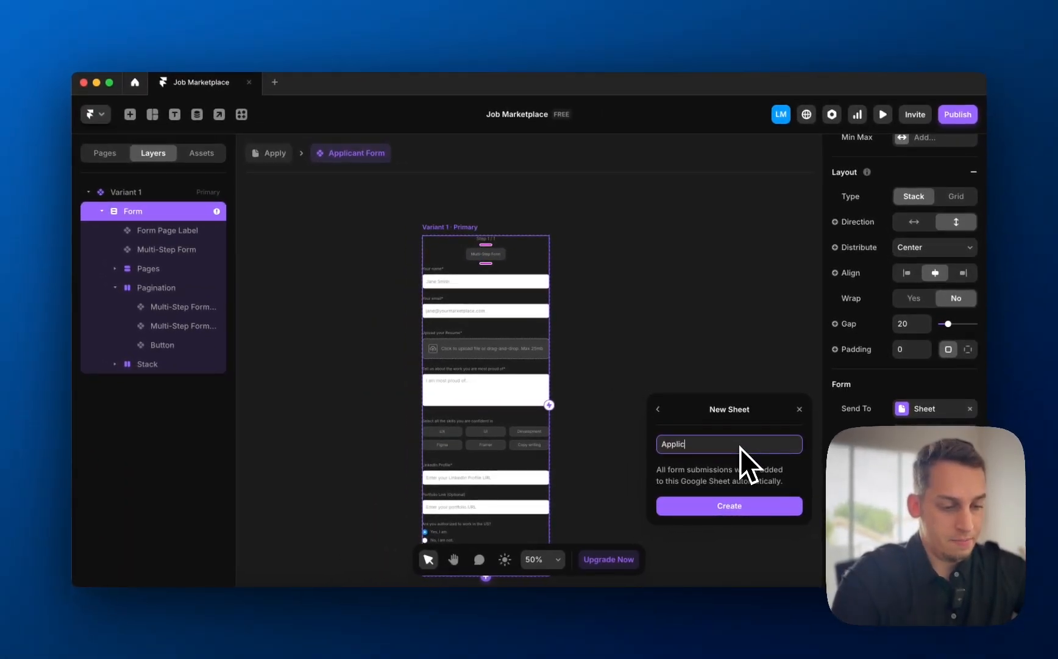
pyautogui.write('ant List')
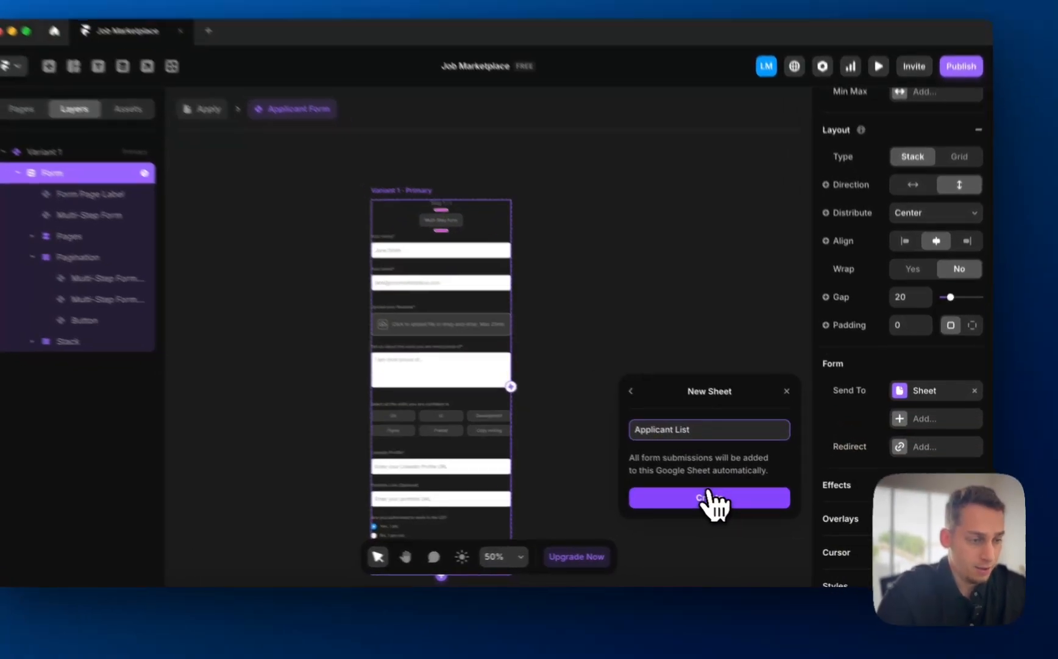
# - Create and open the Applicant List sheet, close the redirect tab, and return to Framer
pyautogui.click(729, 505)
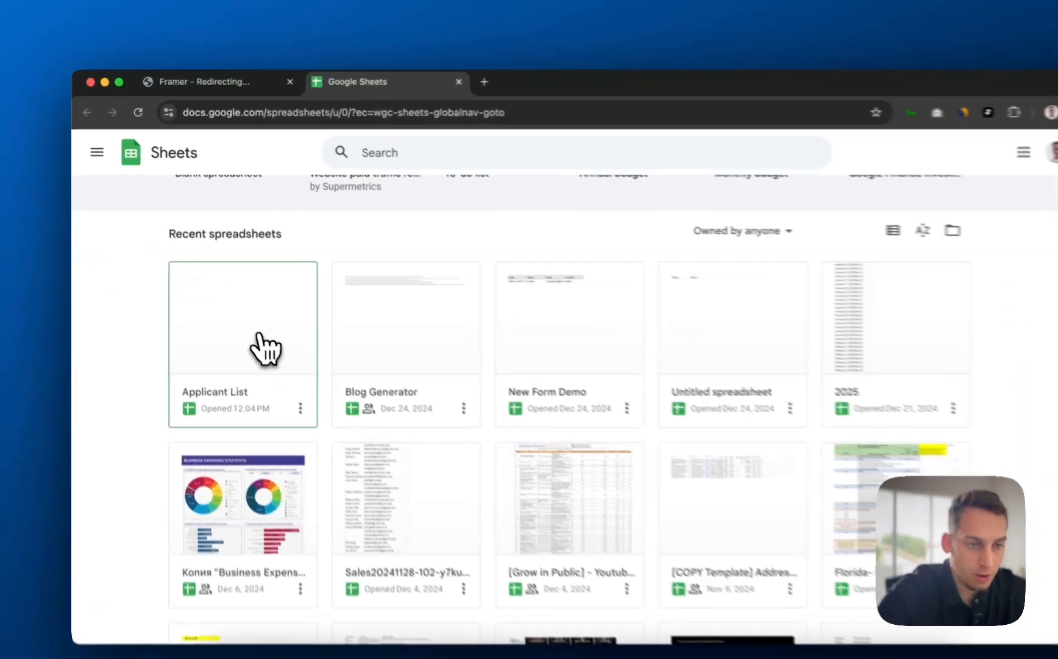
pyautogui.click(259, 326)
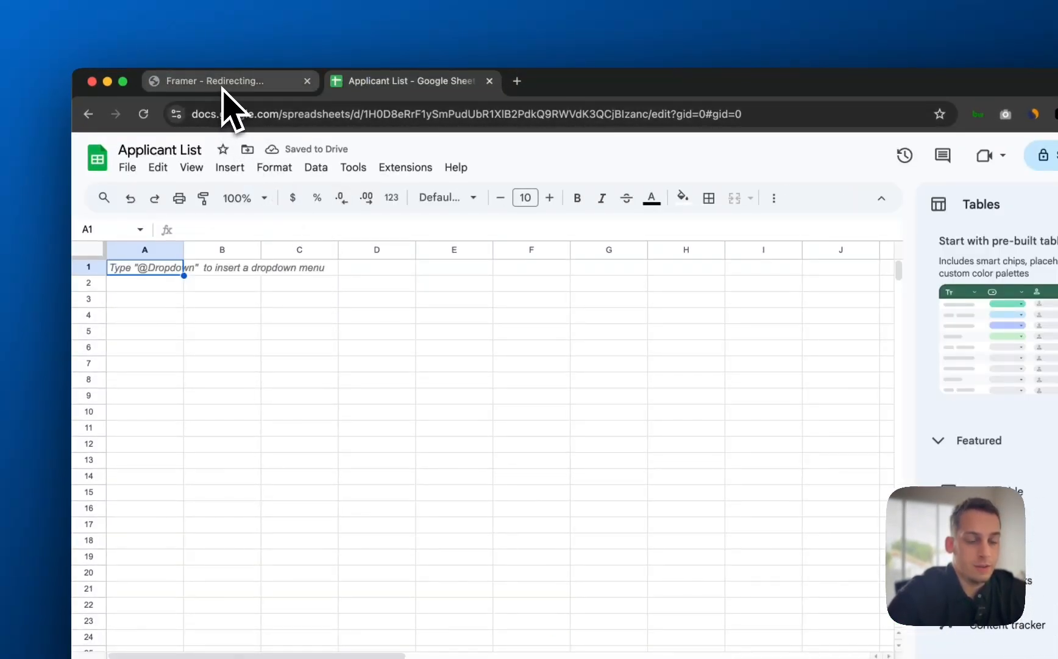
pyautogui.click(308, 80)
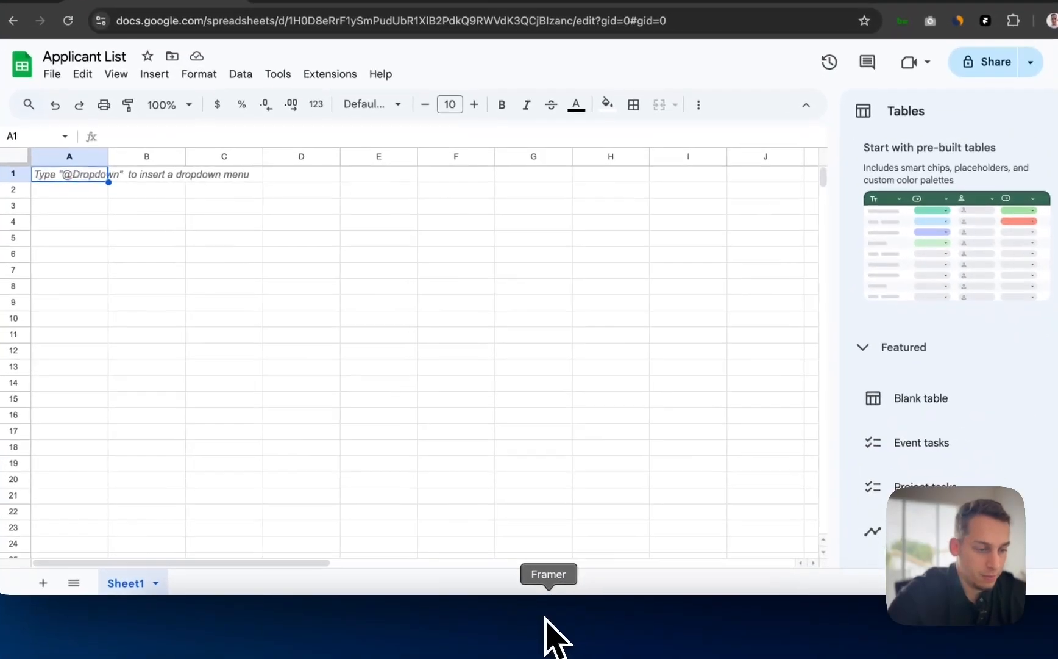
pyautogui.click(540, 615)
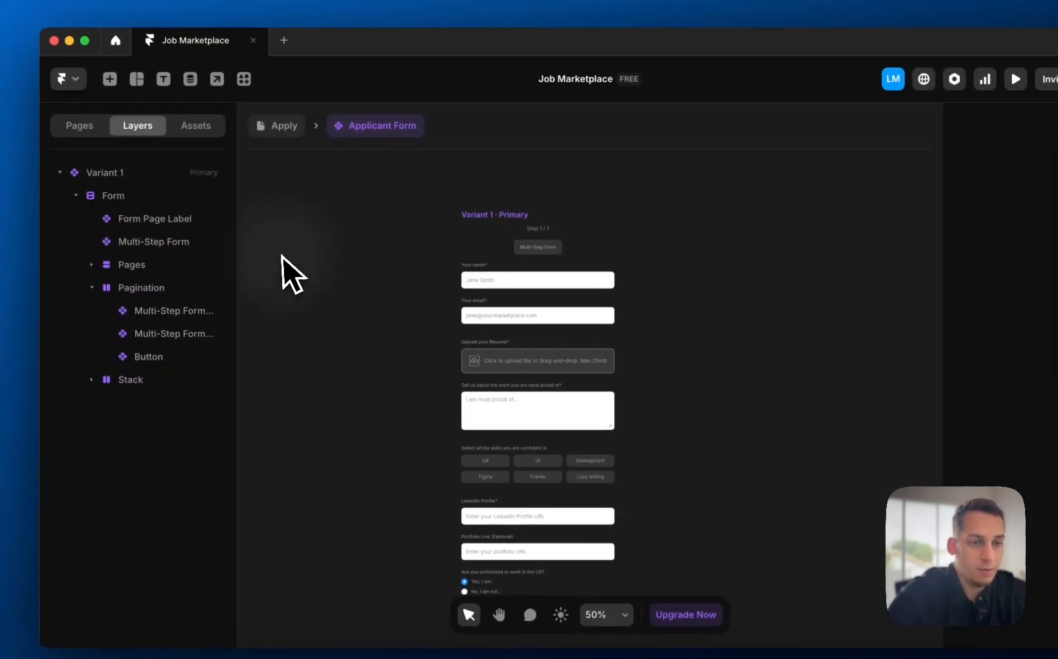
# - Preview /apply on Desktop, enter the applicant's name and e-mail, and advance to Step 2 / 4
pyautogui.click(230, 64)
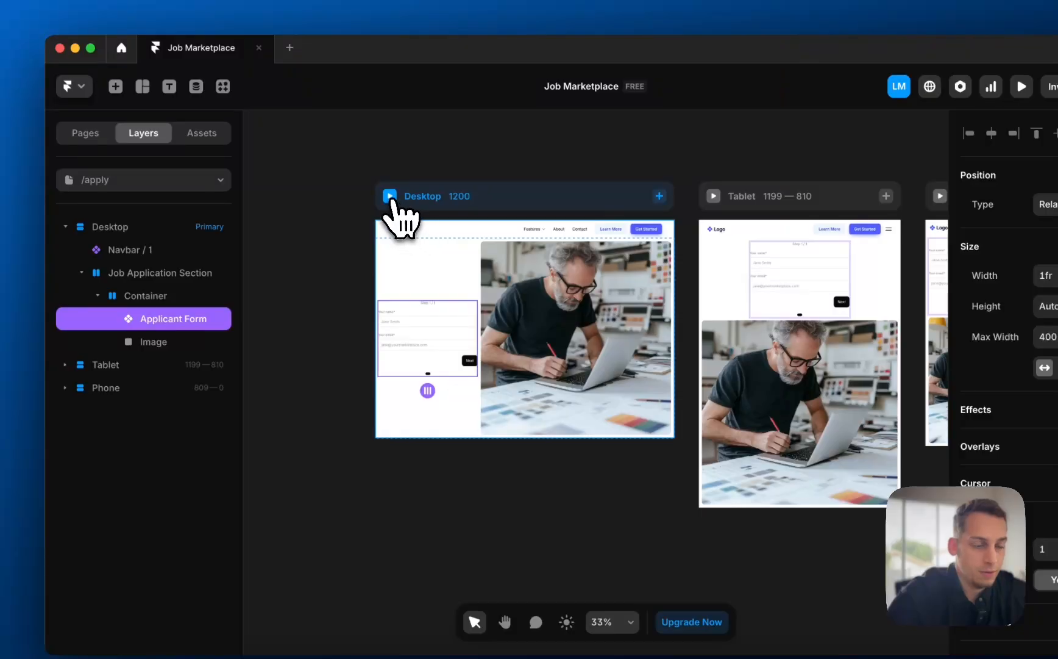
pyautogui.click(390, 196)
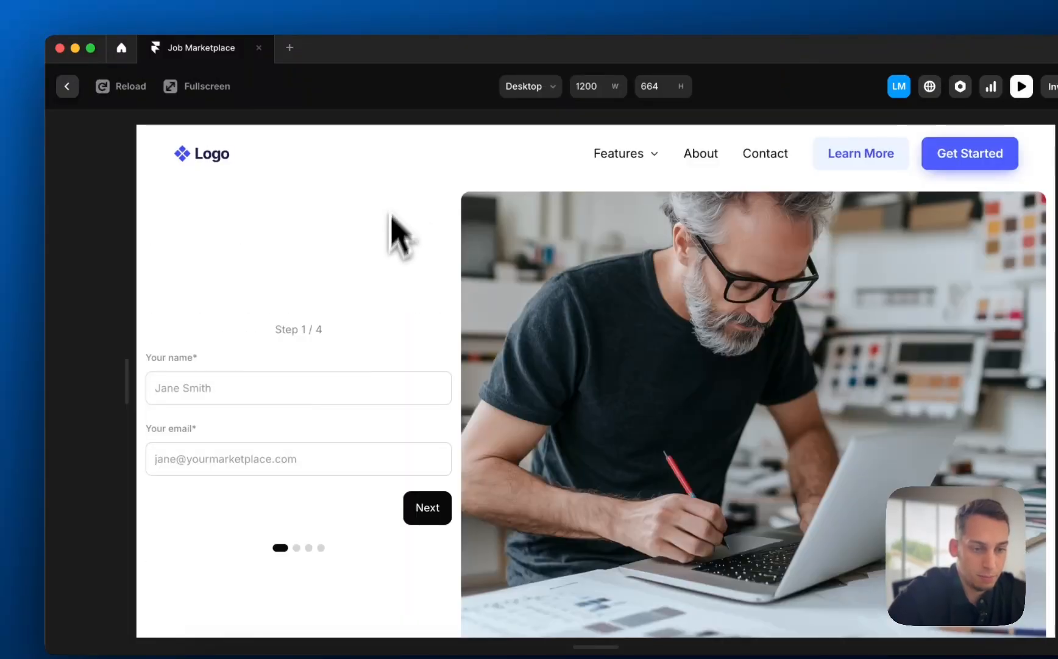
pyautogui.click(307, 385)
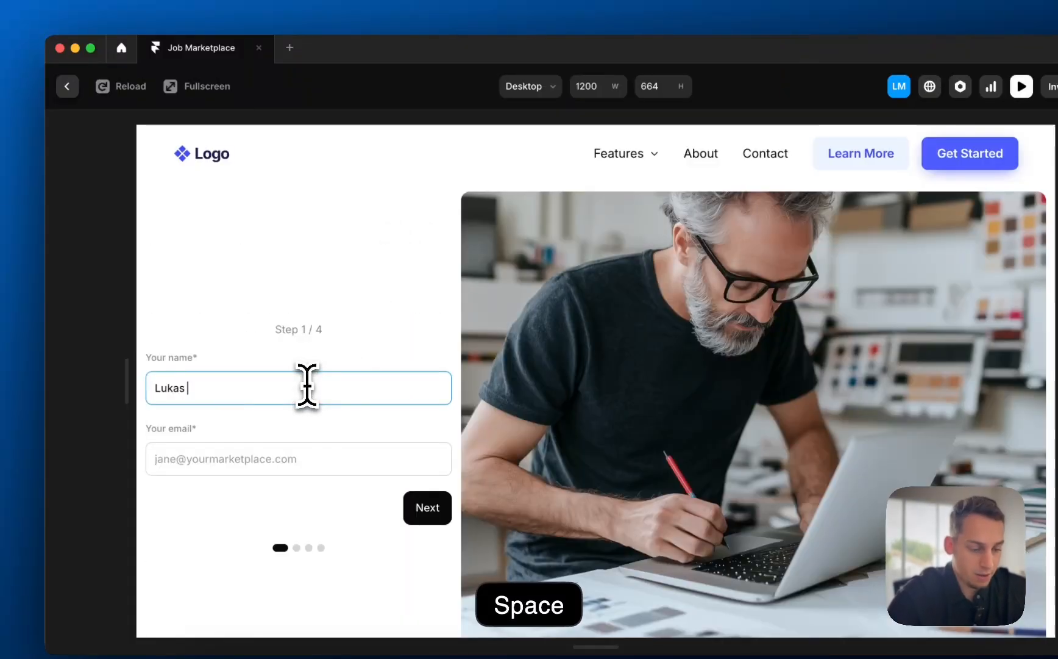
pyautogui.click(261, 457)
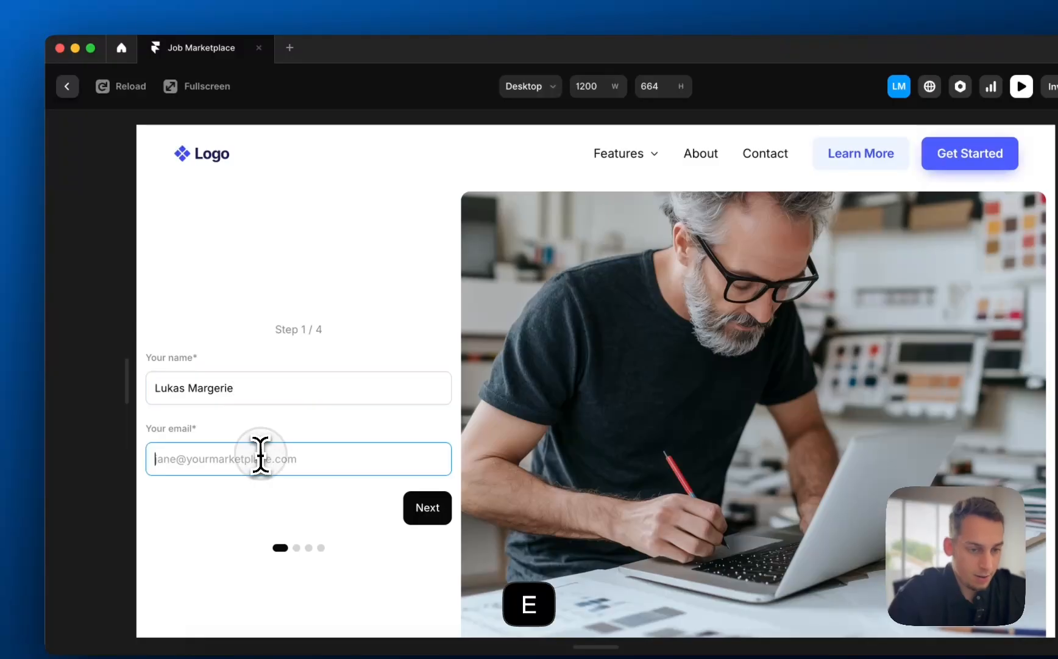
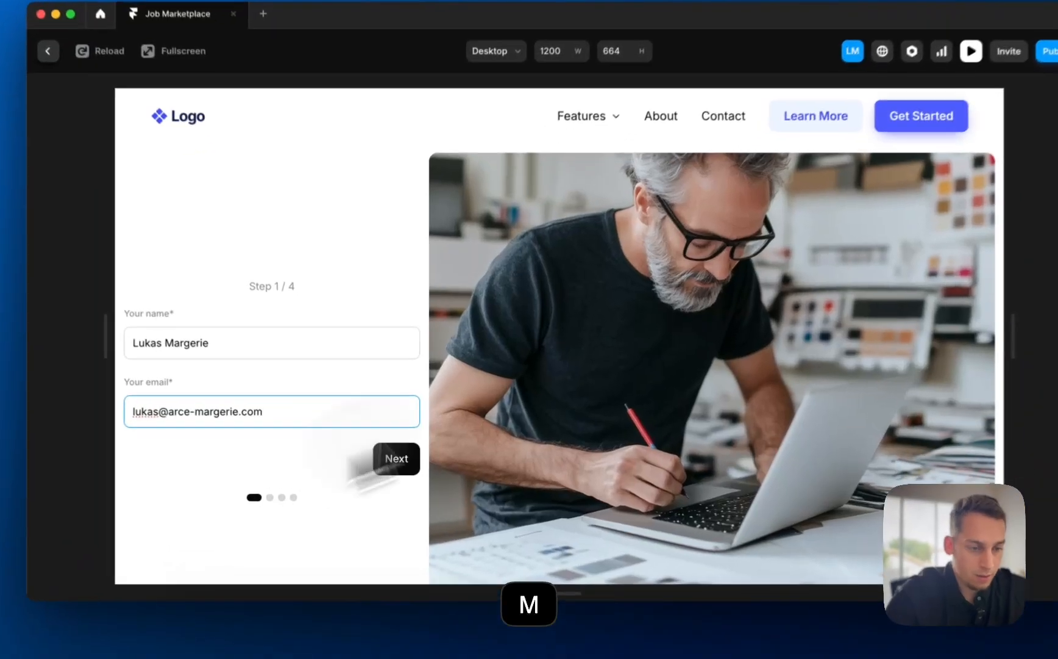
pyautogui.click(389, 464)
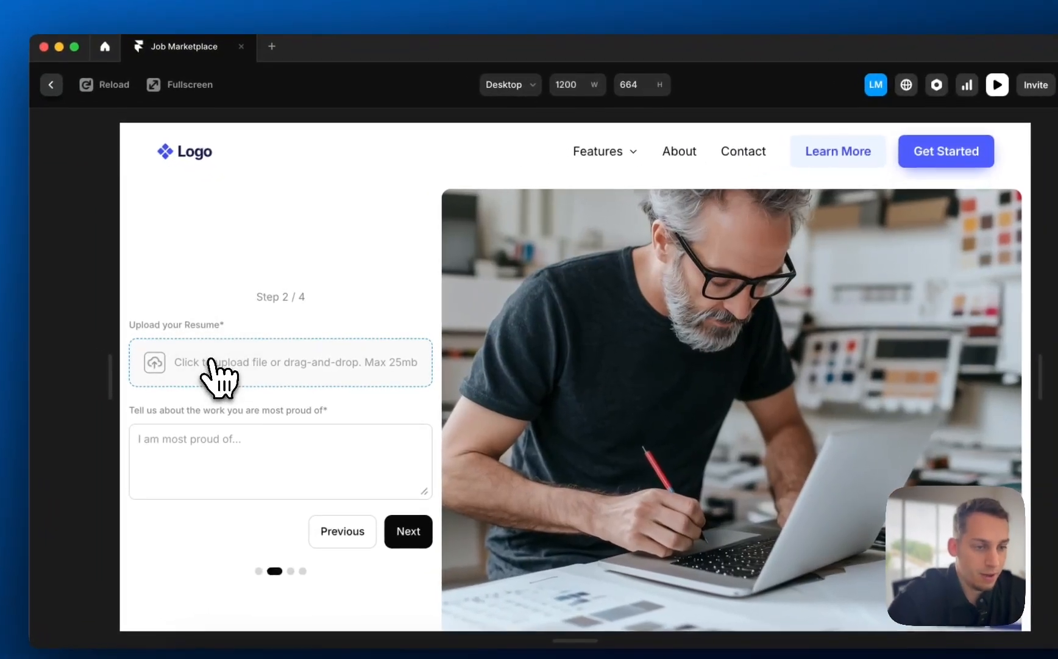
# - Attach YT-84.png as resume, answer 'I am most proud of a project I did today', reach Step 3 / 4
pyautogui.click(225, 346)
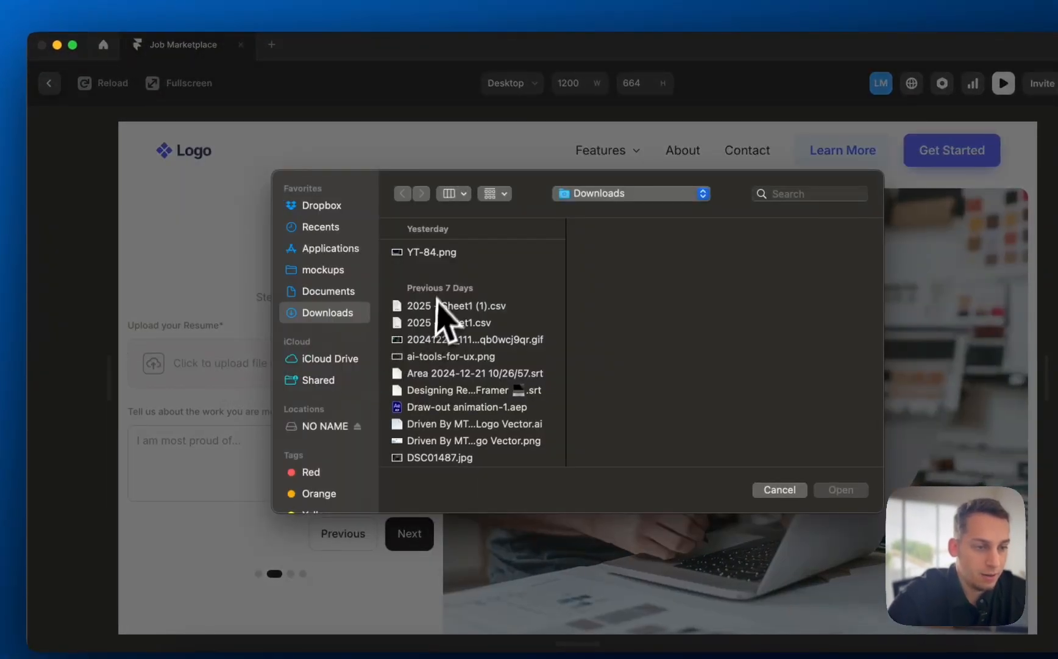
pyautogui.click(430, 257)
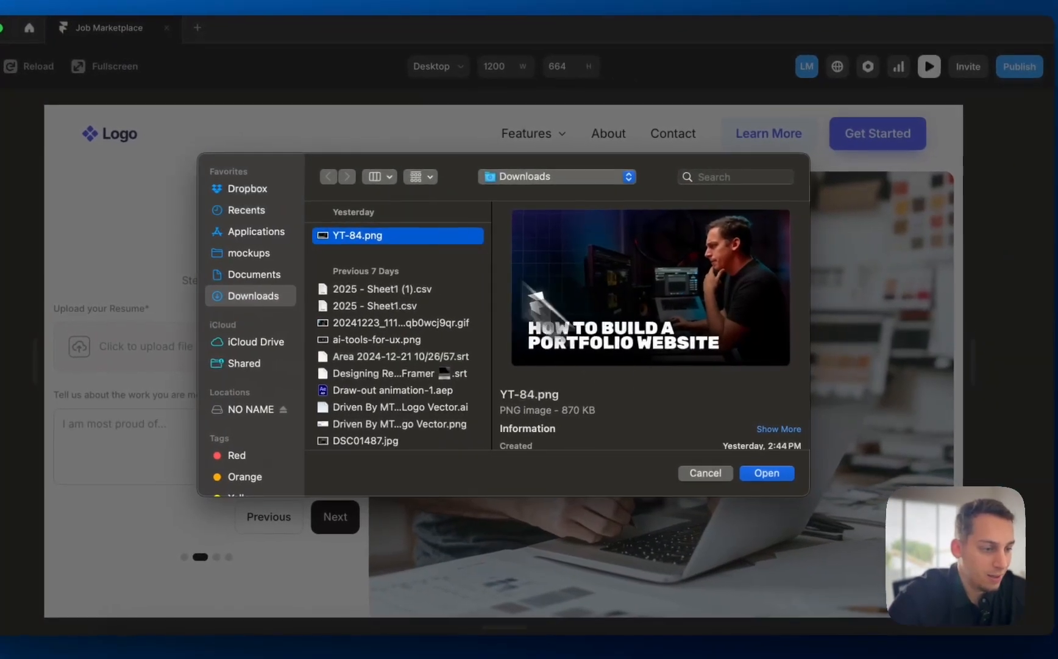
pyautogui.click(788, 475)
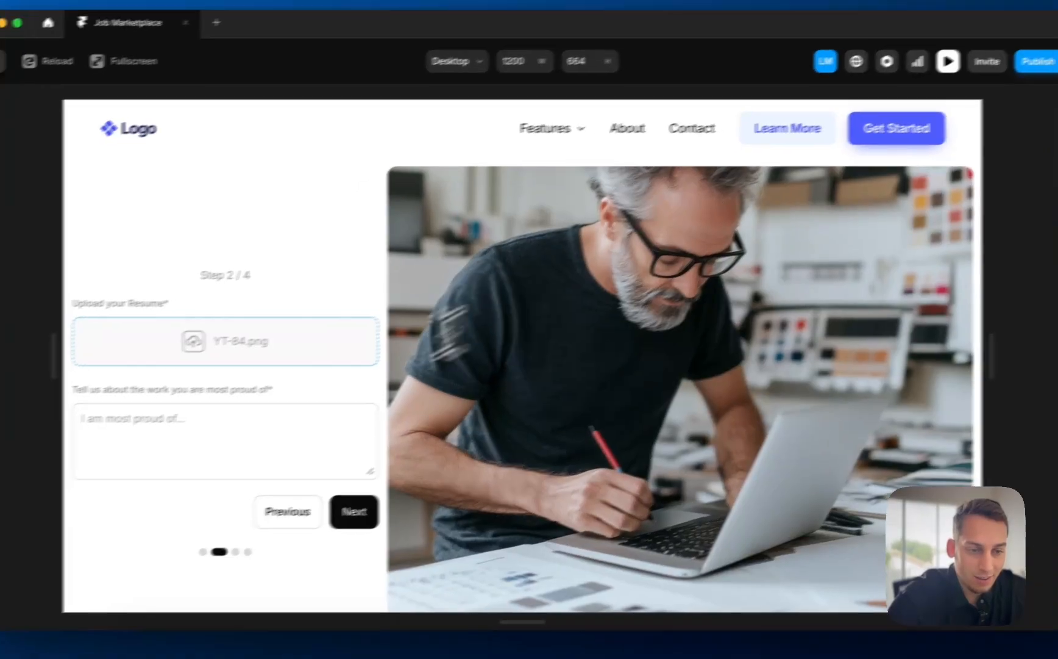
pyautogui.click(205, 444)
pyautogui.write('I am')
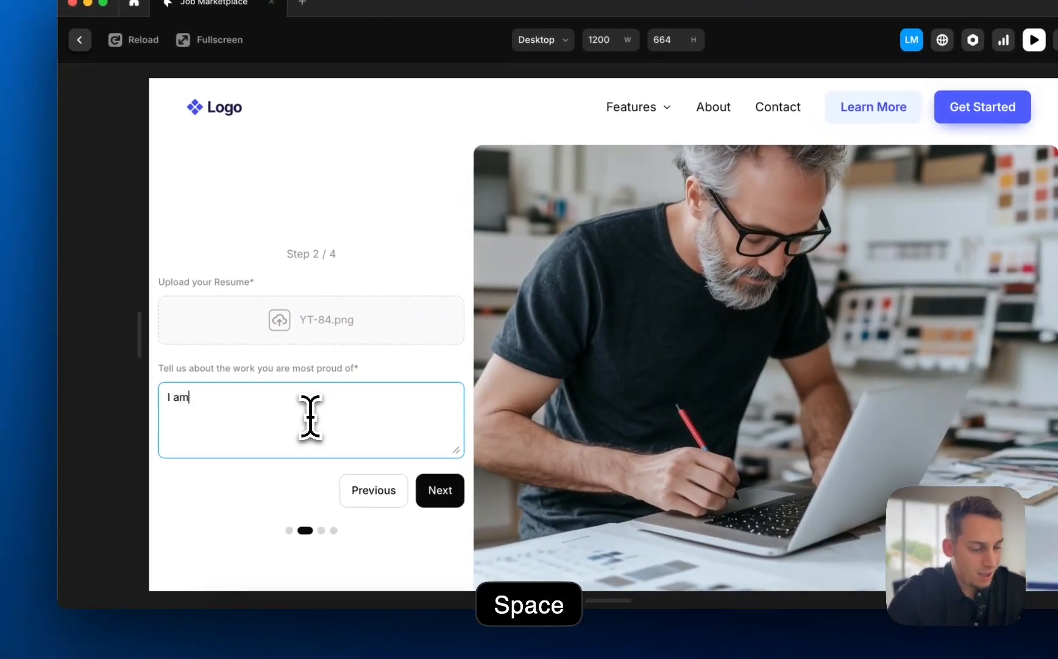
pyautogui.write(' most ')
pyautogui.write('proud of')
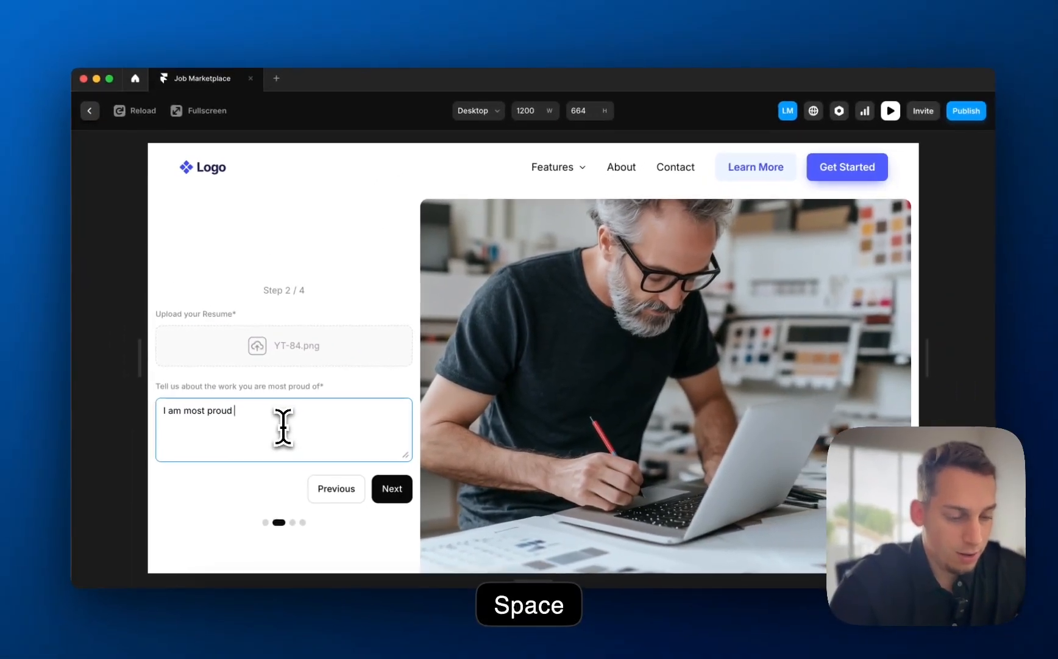
pyautogui.write(' a p')
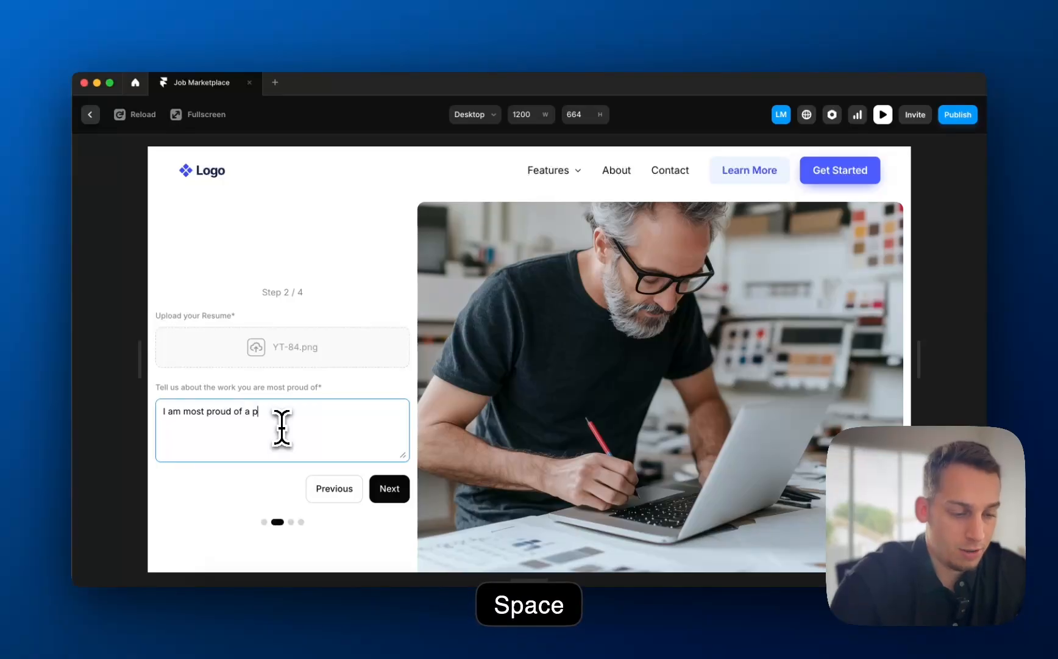
pyautogui.write('roject I did tod')
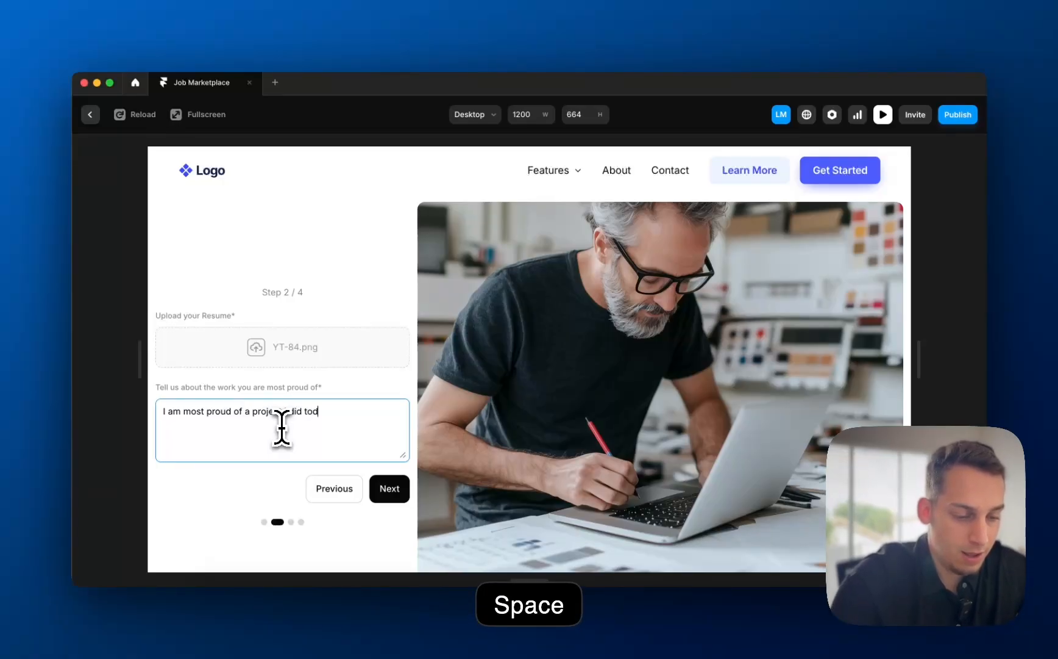
pyautogui.write('ay.')
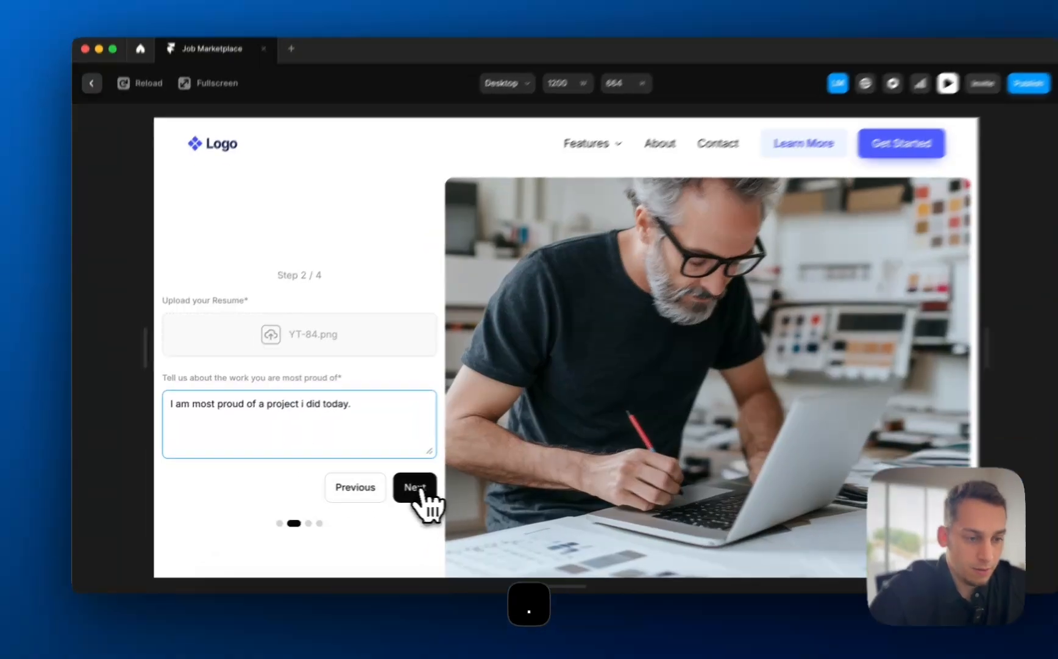
pyautogui.click(390, 487)
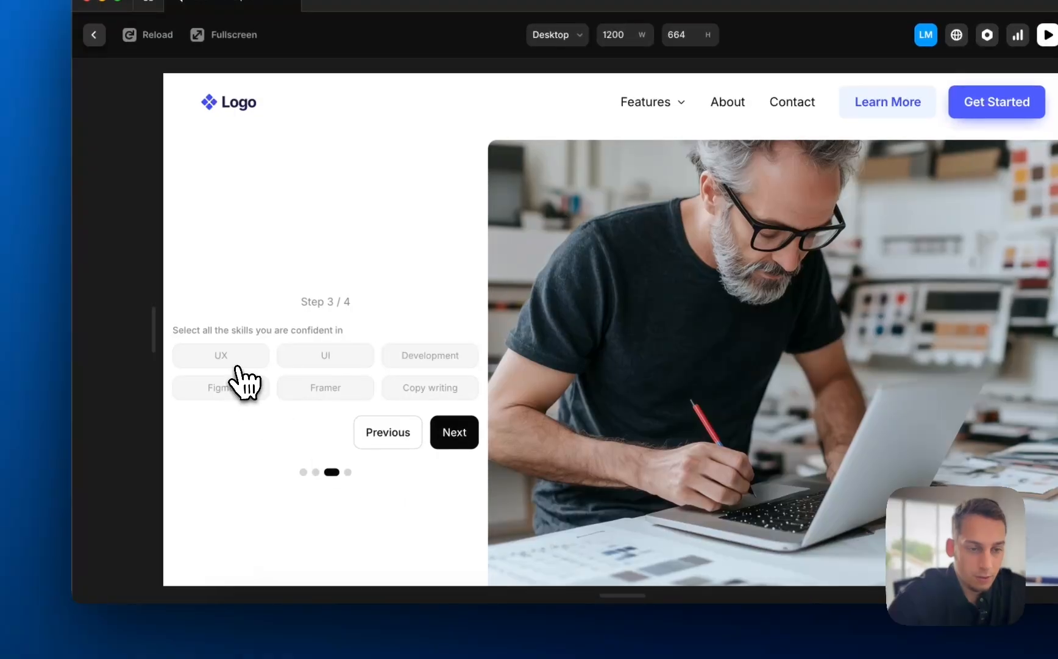
# - Mark UX, Figma and Framer as confident skills and advance to the final step
pyautogui.click(237, 365)
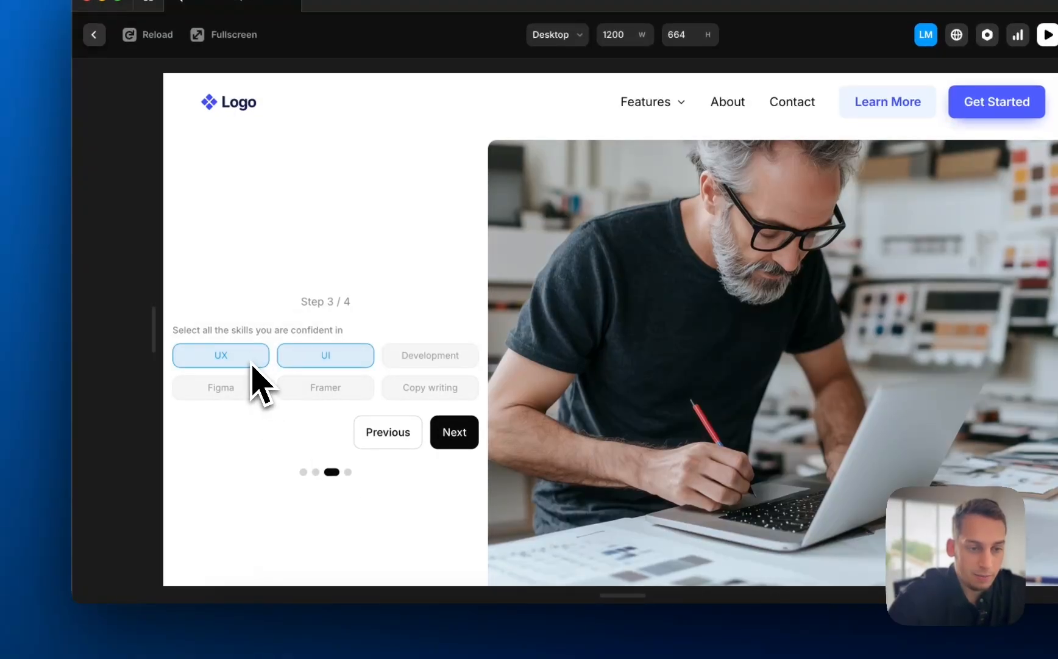
pyautogui.click(243, 393)
pyautogui.click(303, 393)
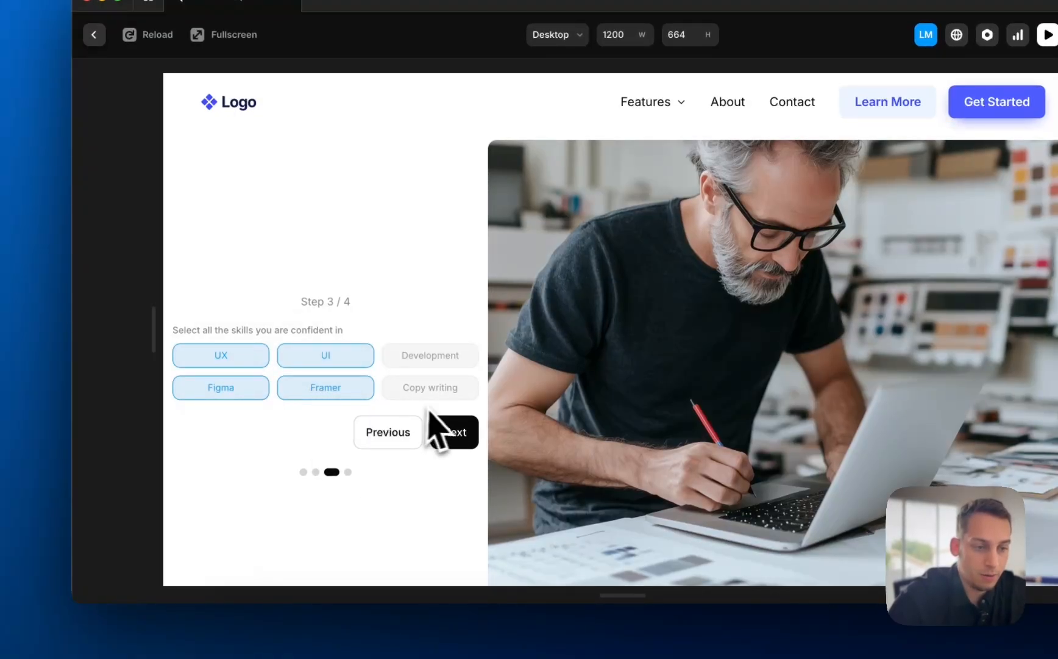
pyautogui.click(440, 426)
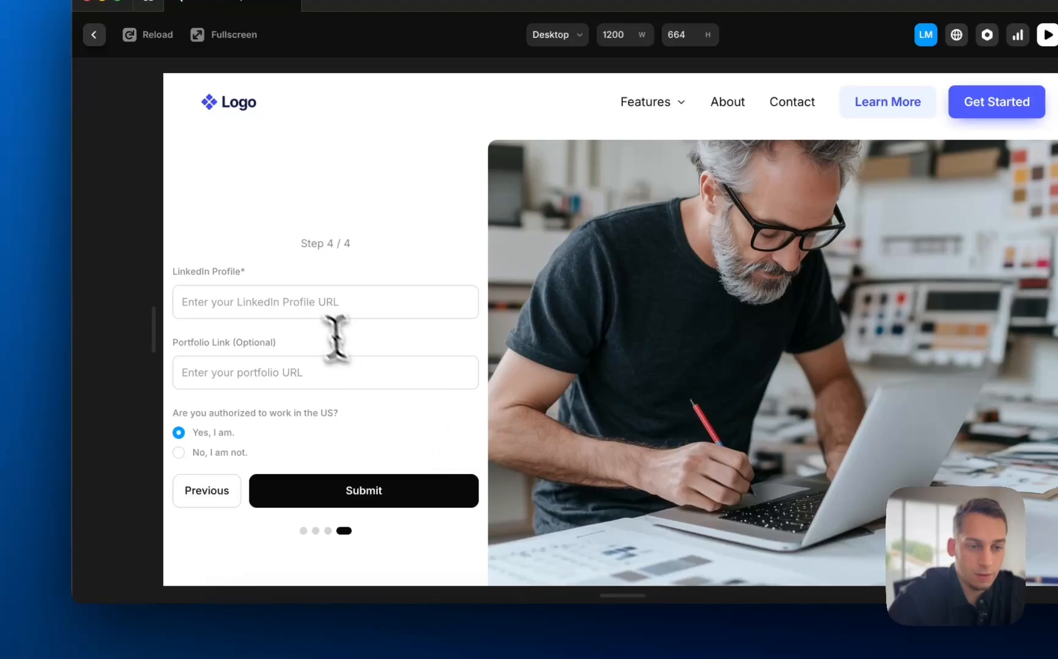
# - Enter prismato.io as the Portfolio Link and try submitting the form
pyautogui.click(307, 310)
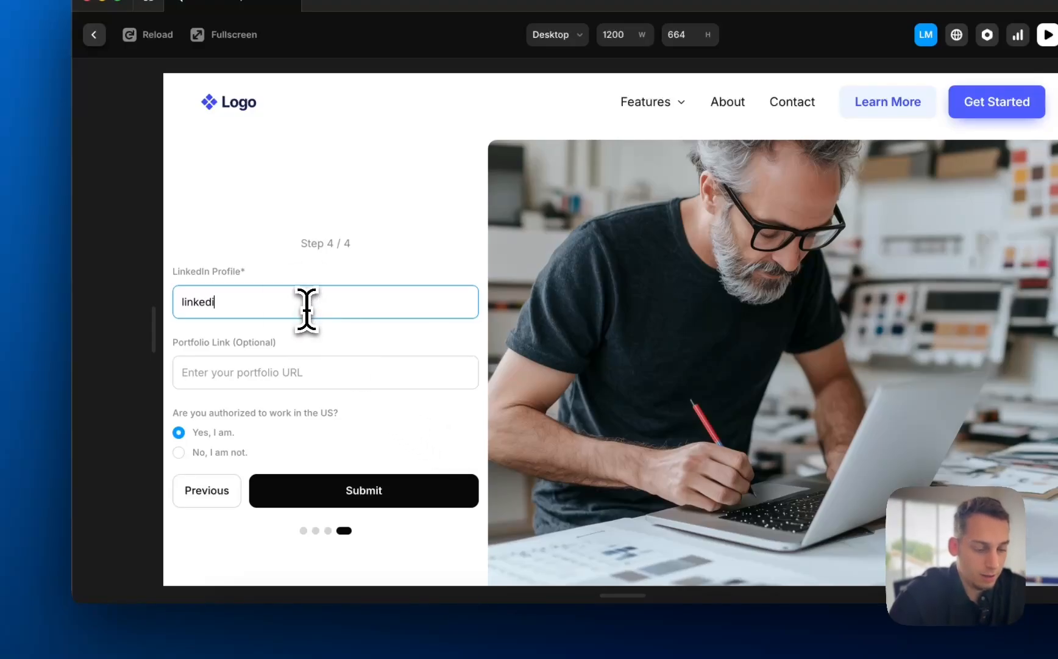
pyautogui.click(222, 383)
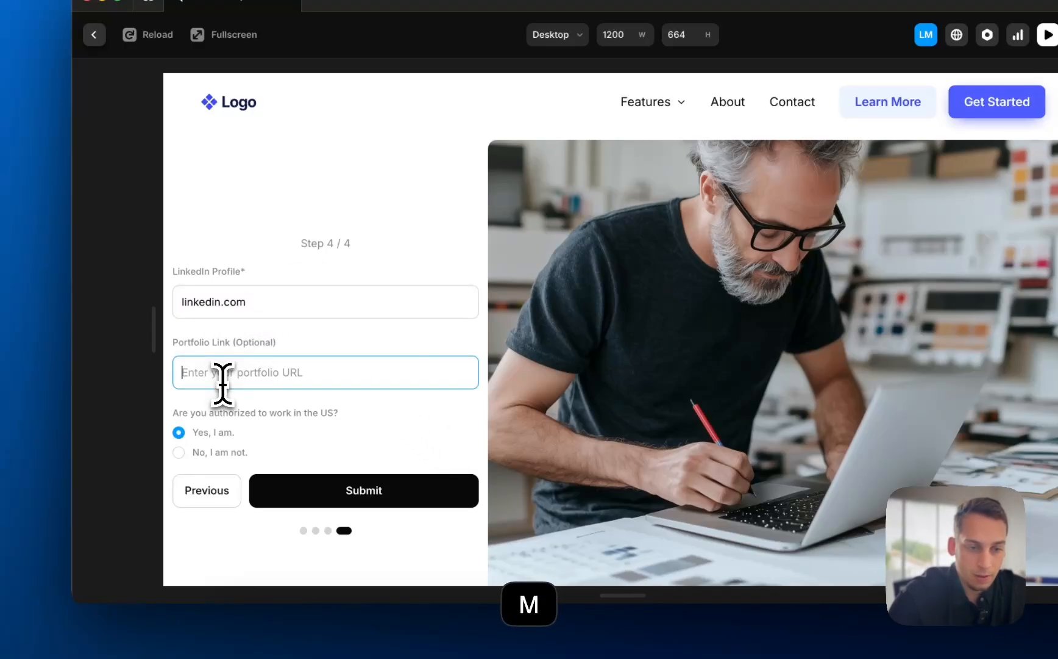
pyautogui.write('arce')
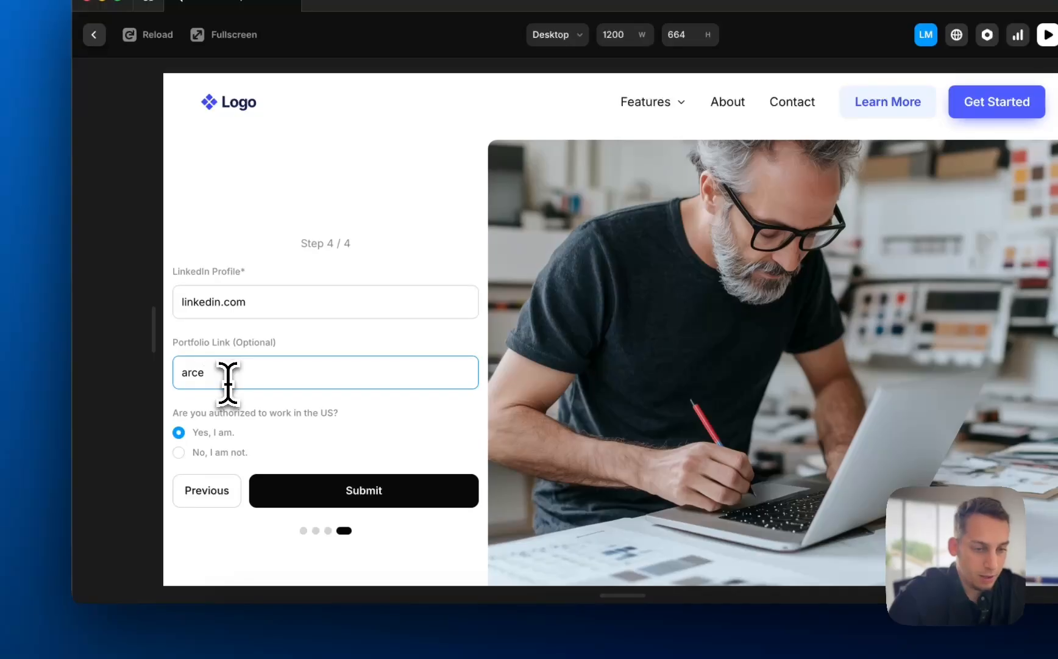
pyautogui.press('BackSpace')
pyautogui.press('BackSpace')
pyautogui.press('BackSpace')
pyautogui.press('BackSpace')
pyautogui.write('pris')
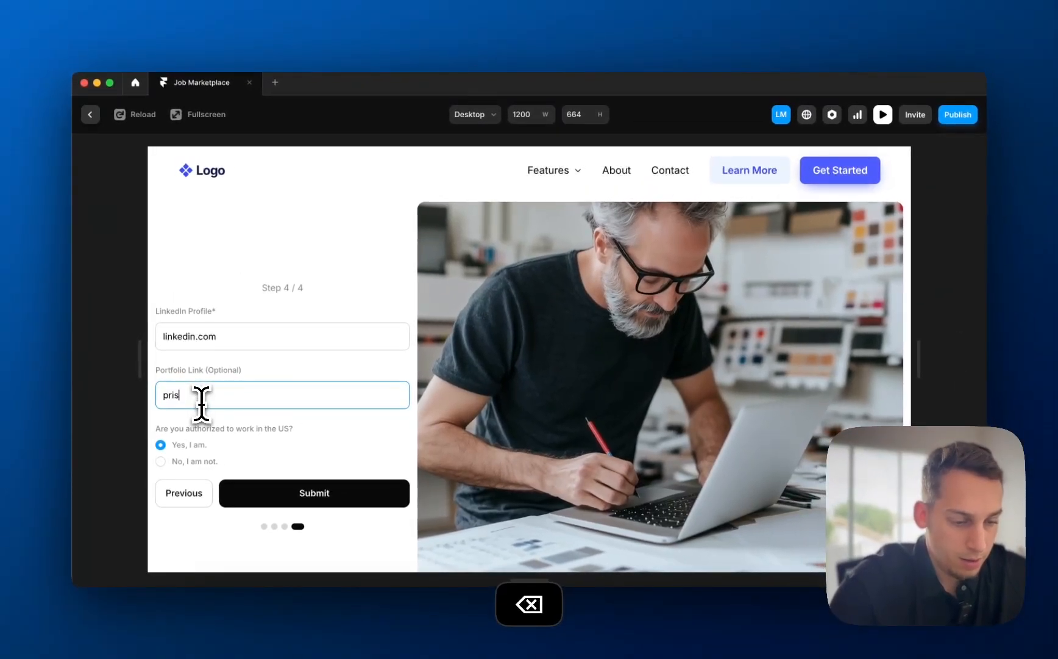
pyautogui.write('matc.')
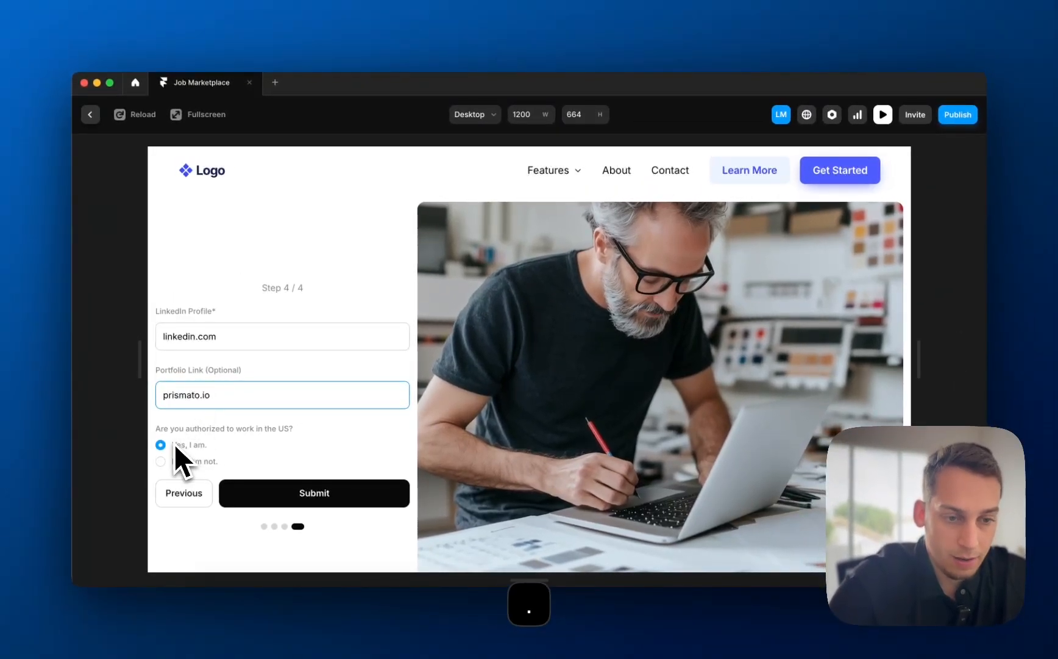
pyautogui.click(314, 499)
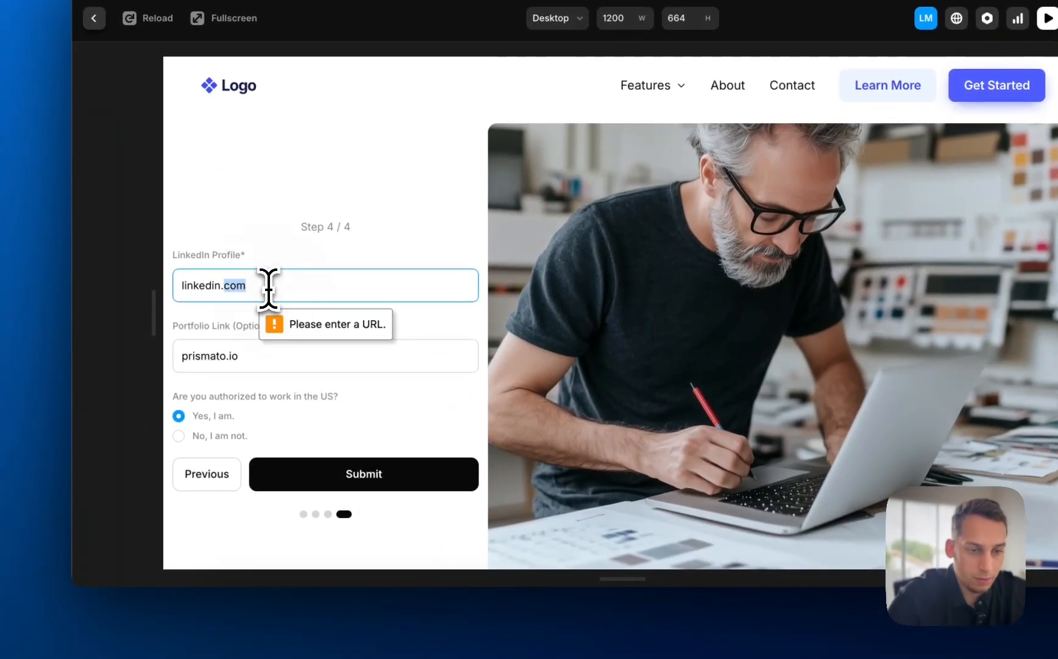
pyautogui.click(189, 291)
pyautogui.write('www.')
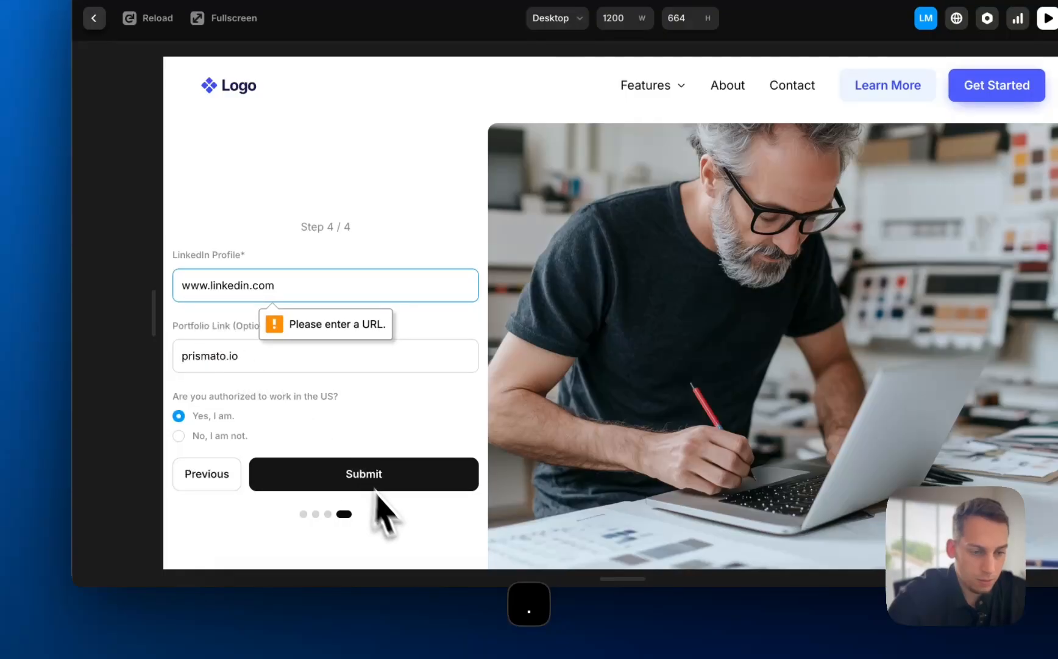
pyautogui.click(361, 482)
pyautogui.tripleClick(277, 291)
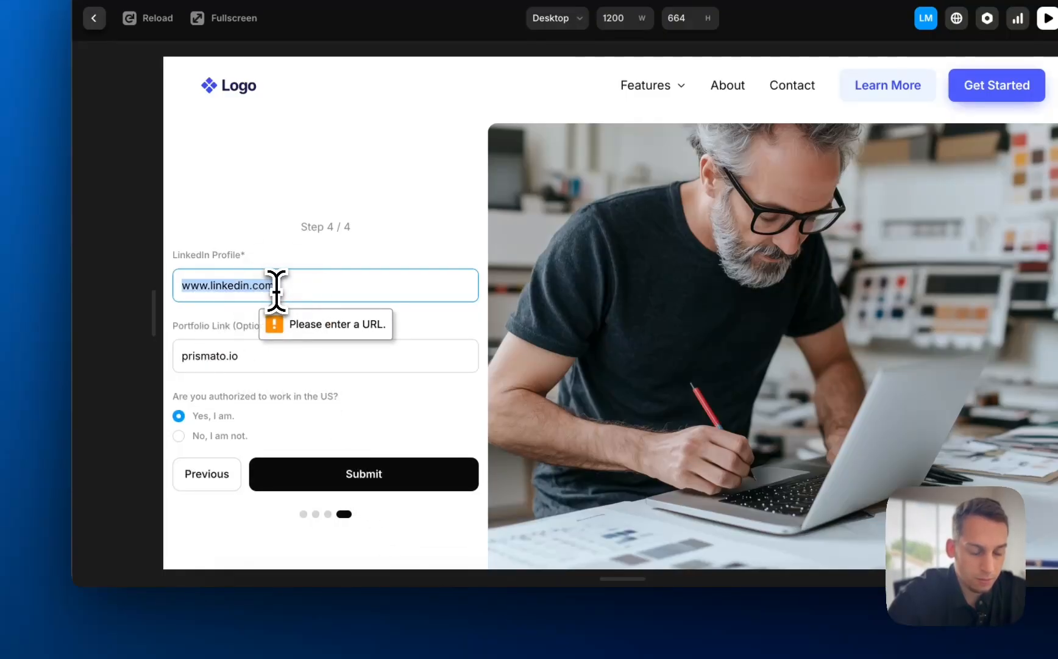
pyautogui.click(315, 623)
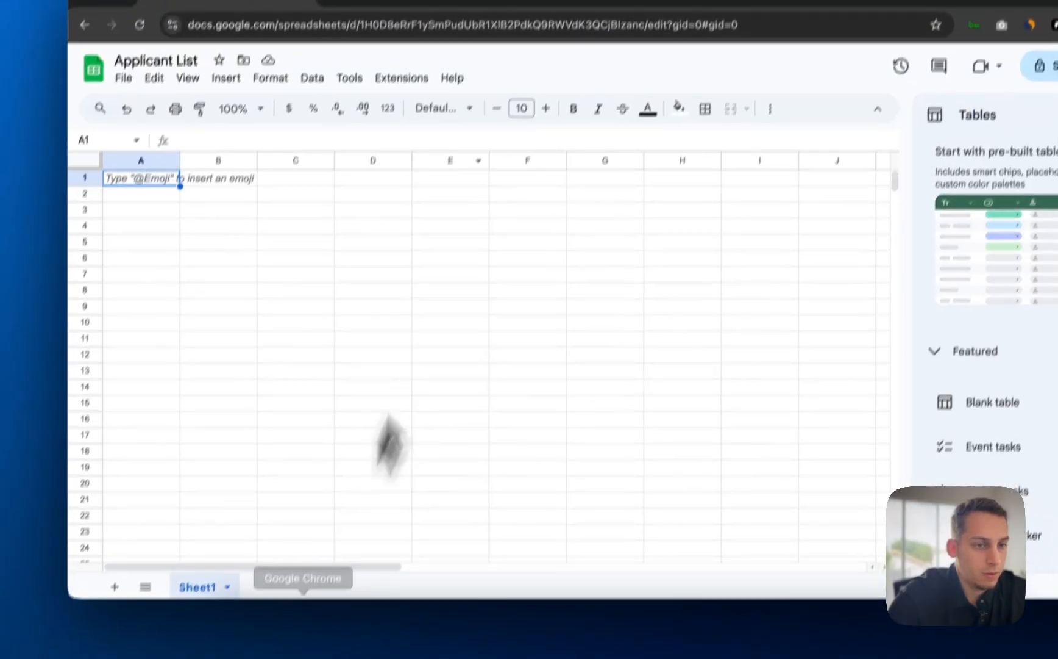
pyautogui.click(319, 95)
pyautogui.press('super+c')
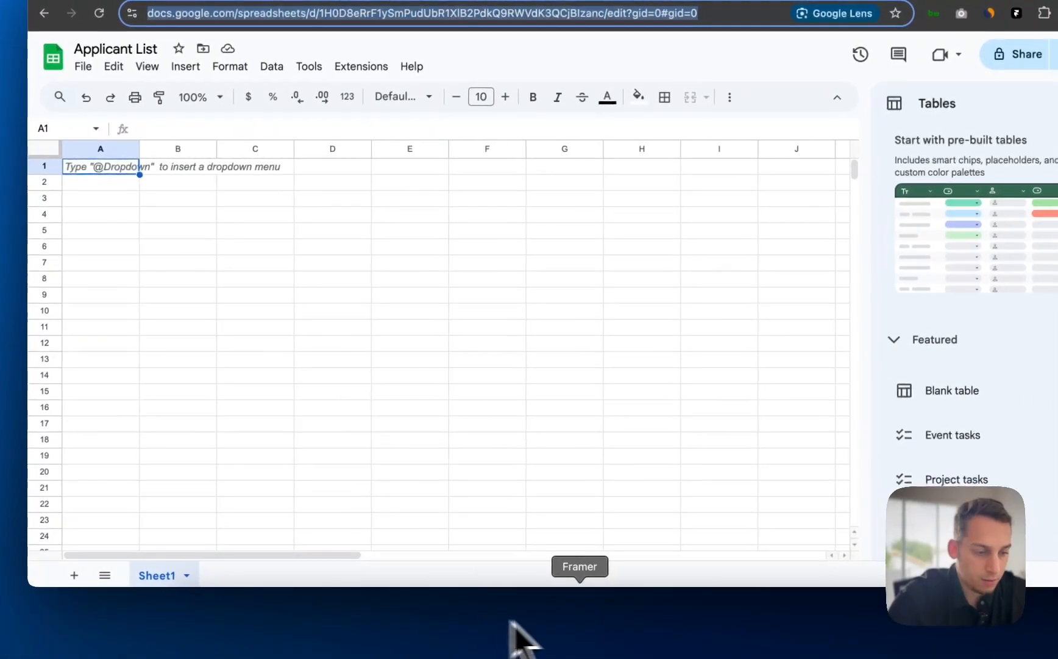
pyautogui.click(582, 640)
pyautogui.press('super+v')
# - Paste the Sheets URL over the Portfolio Link value and submit the application's final step
pyautogui.click(303, 242)
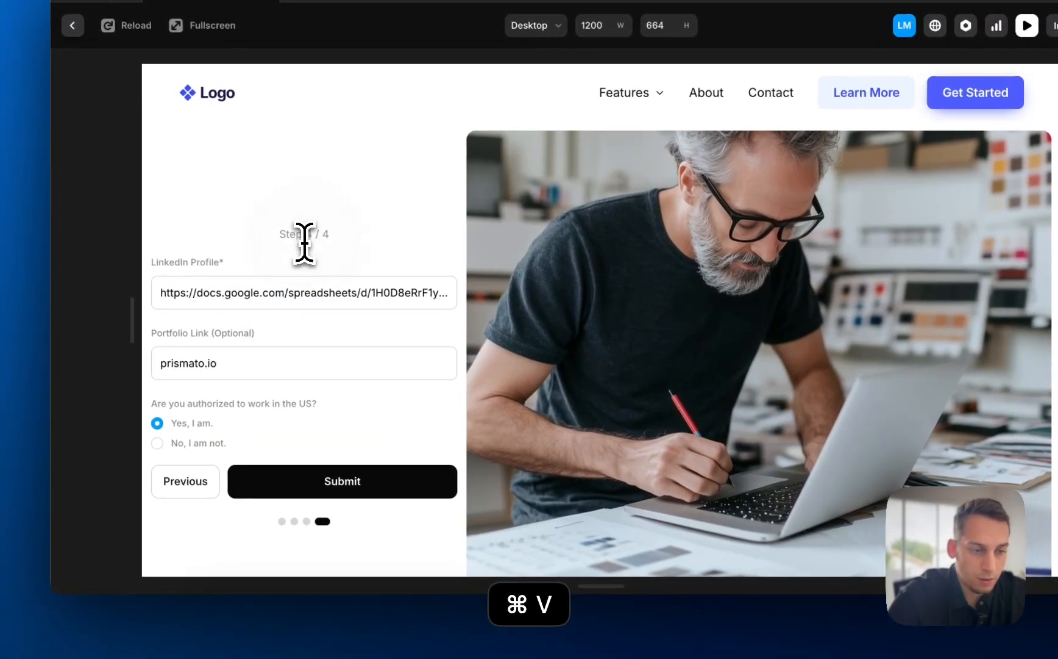
pyautogui.click(364, 482)
pyautogui.tripleClick(256, 368)
pyautogui.press('super+v')
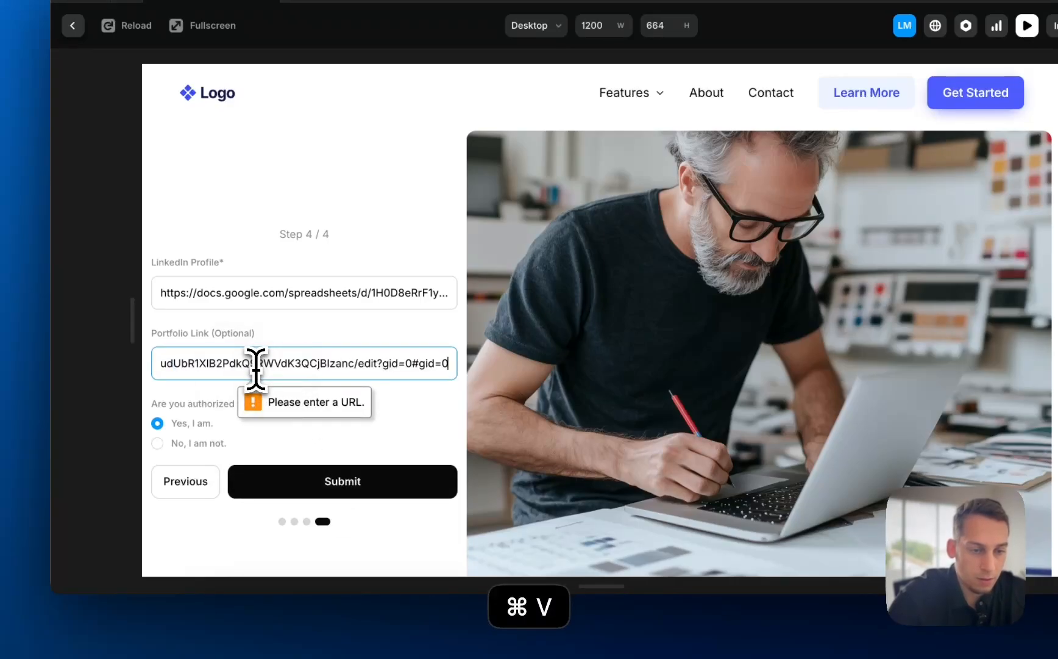
pyautogui.click(298, 482)
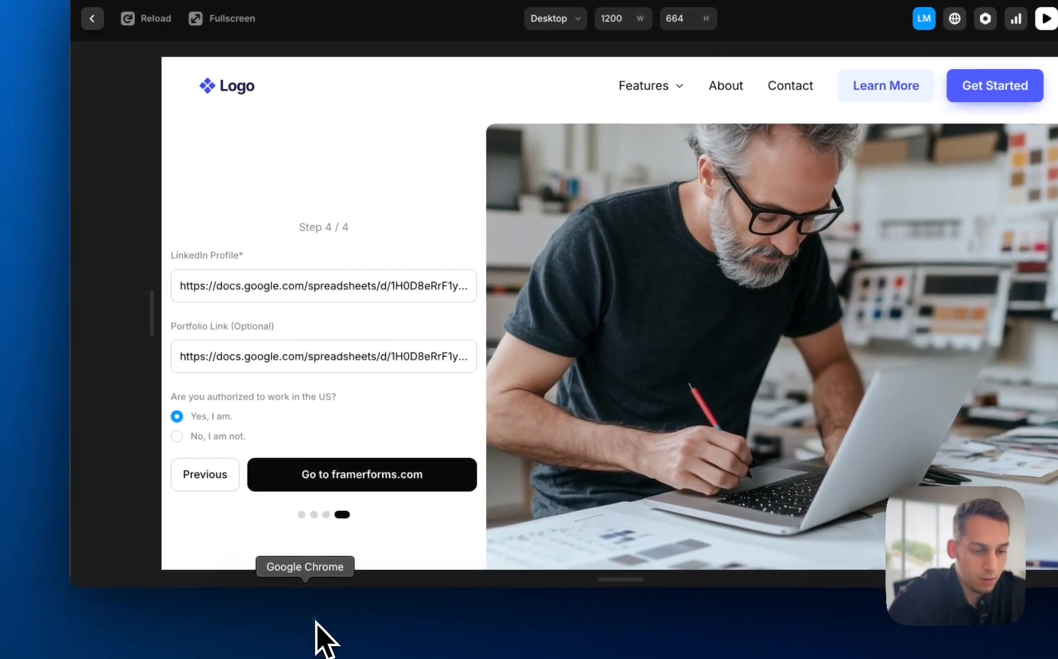
pyautogui.click(319, 633)
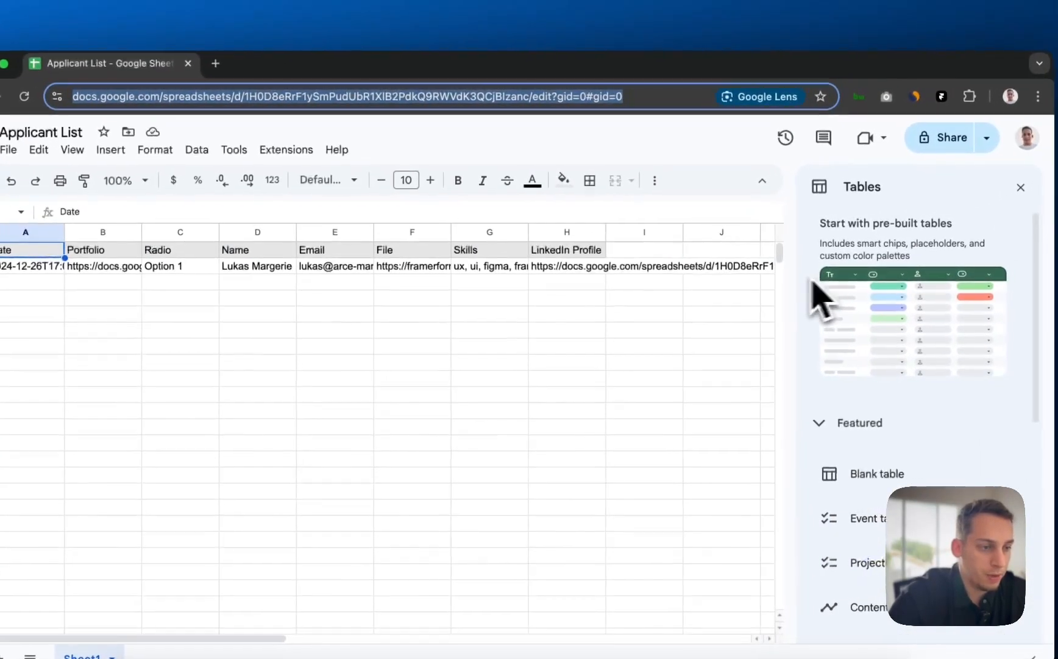
# - Check row 2's Portfolio, LinkedIn Profile, Skills and File values in the Applicant List
pyautogui.hscroll(3, 595, 292)
pyautogui.hscroll(-5, 595, 299)
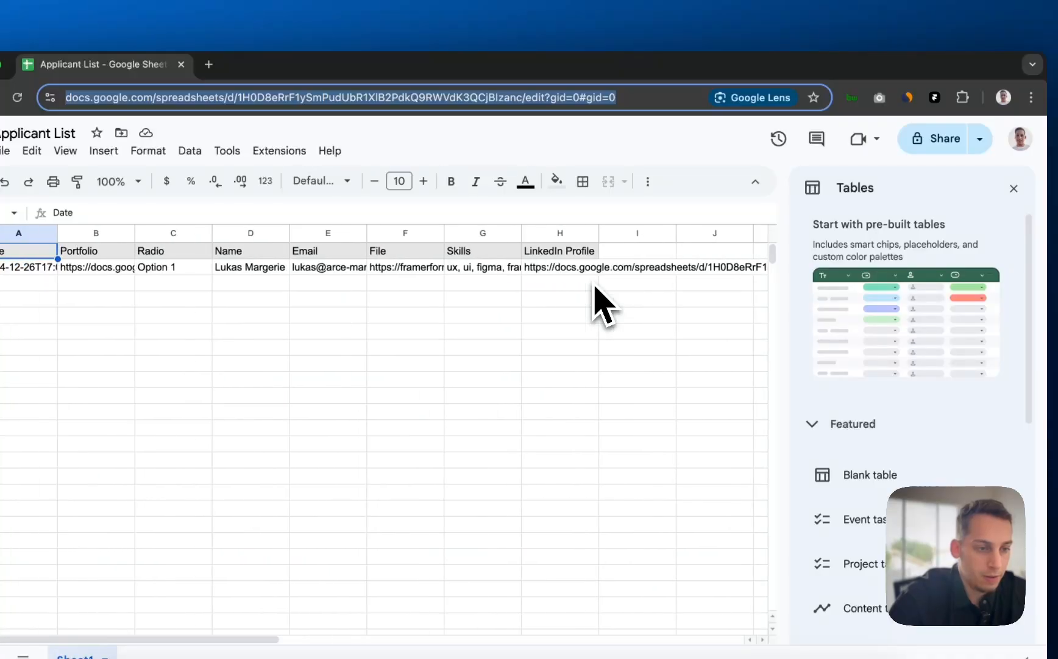
pyautogui.click(193, 267)
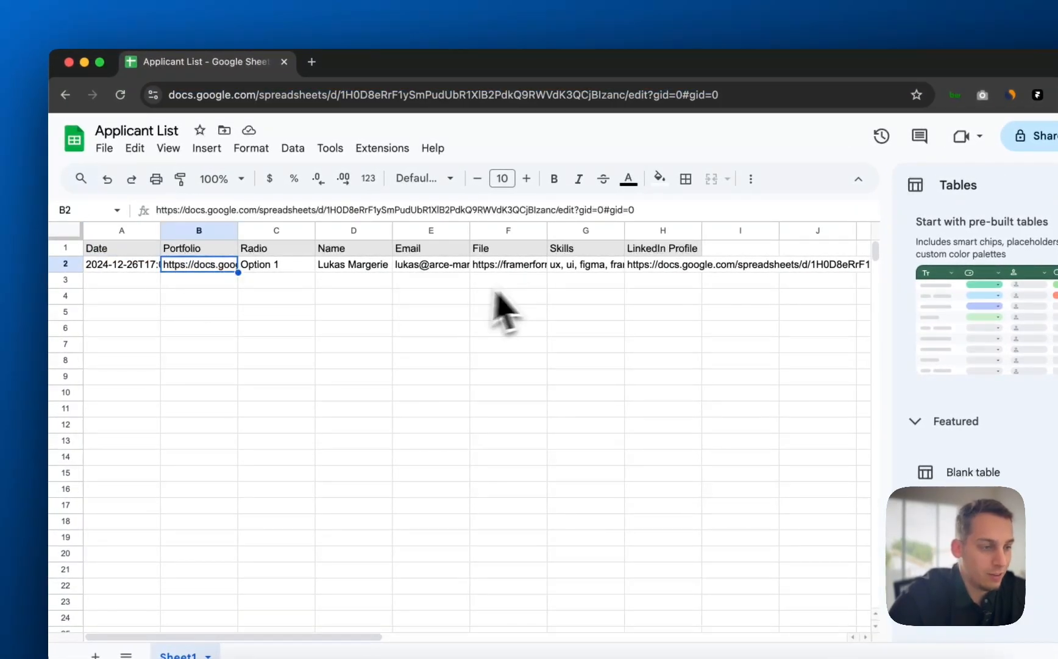
pyautogui.click(656, 267)
pyautogui.hscroll(3, 661, 288)
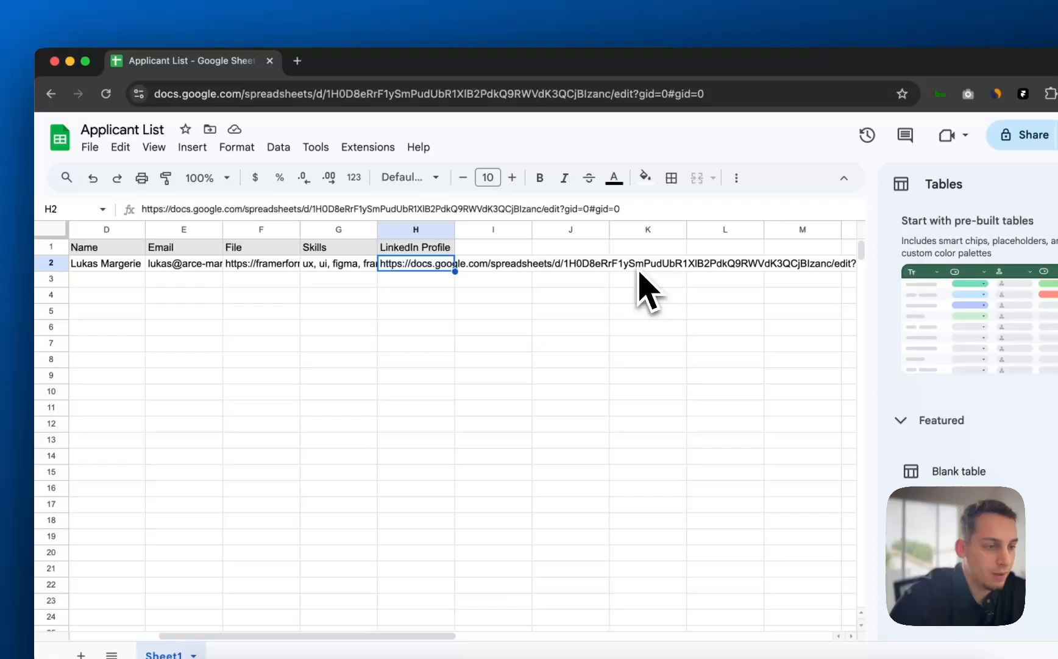
pyautogui.hscroll(3, 640, 273)
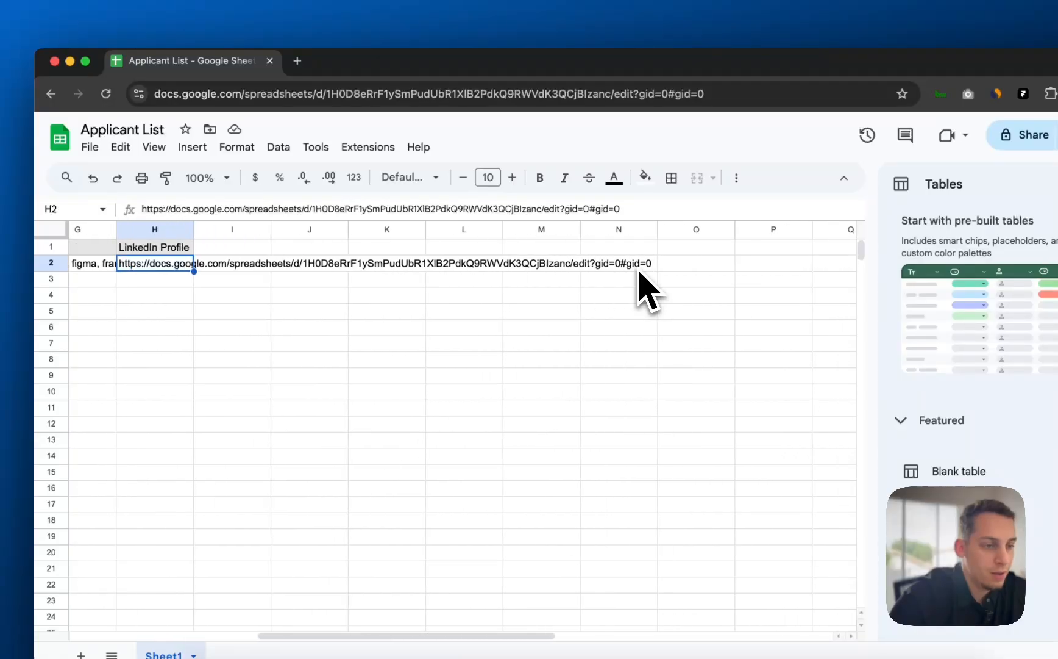
pyautogui.hscroll(-4, 640, 273)
pyautogui.click(427, 269)
pyautogui.click(353, 269)
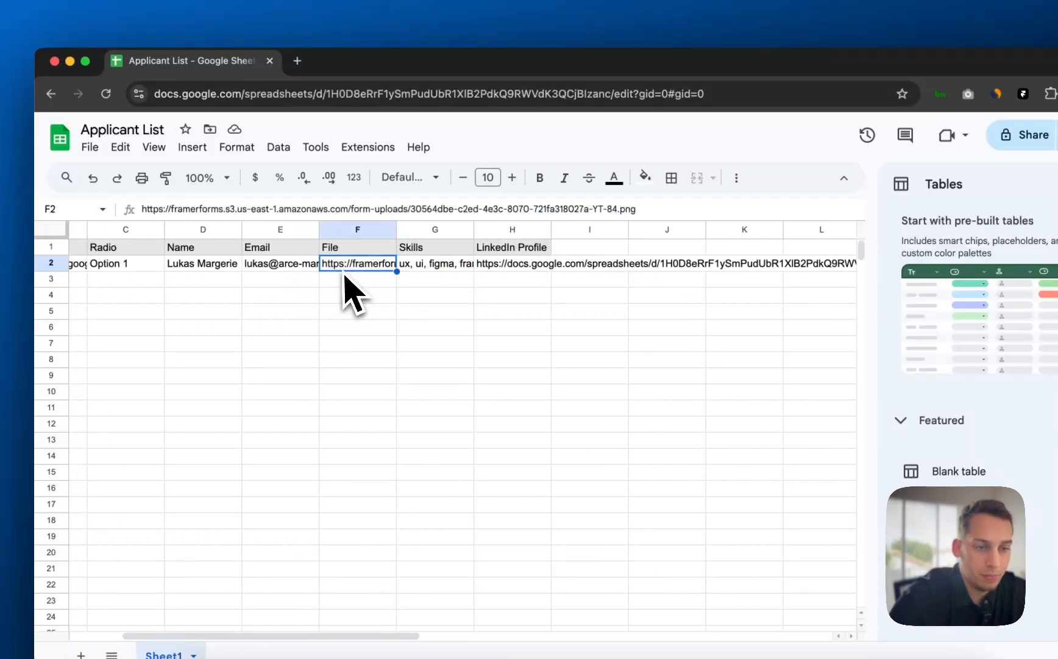
# - Check the row's Email, Name, Radio and Portfolio values, then return to Framer
pyautogui.hscroll(-2, 353, 280)
pyautogui.click(360, 268)
pyautogui.click(308, 267)
pyautogui.click(234, 267)
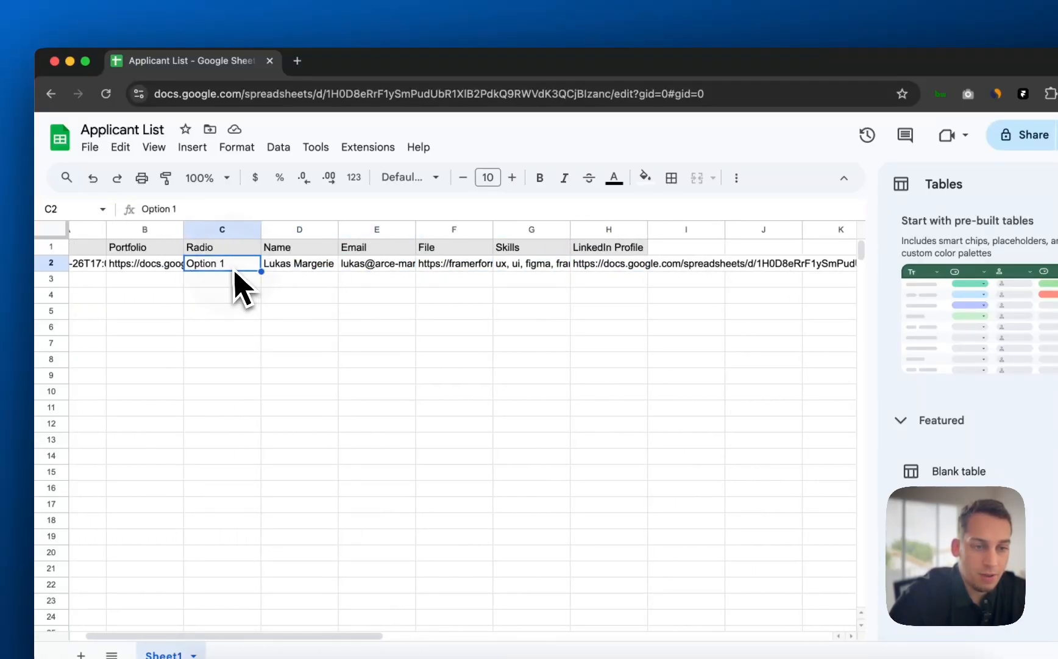
pyautogui.click(159, 268)
pyautogui.hscroll(-1, 160, 271)
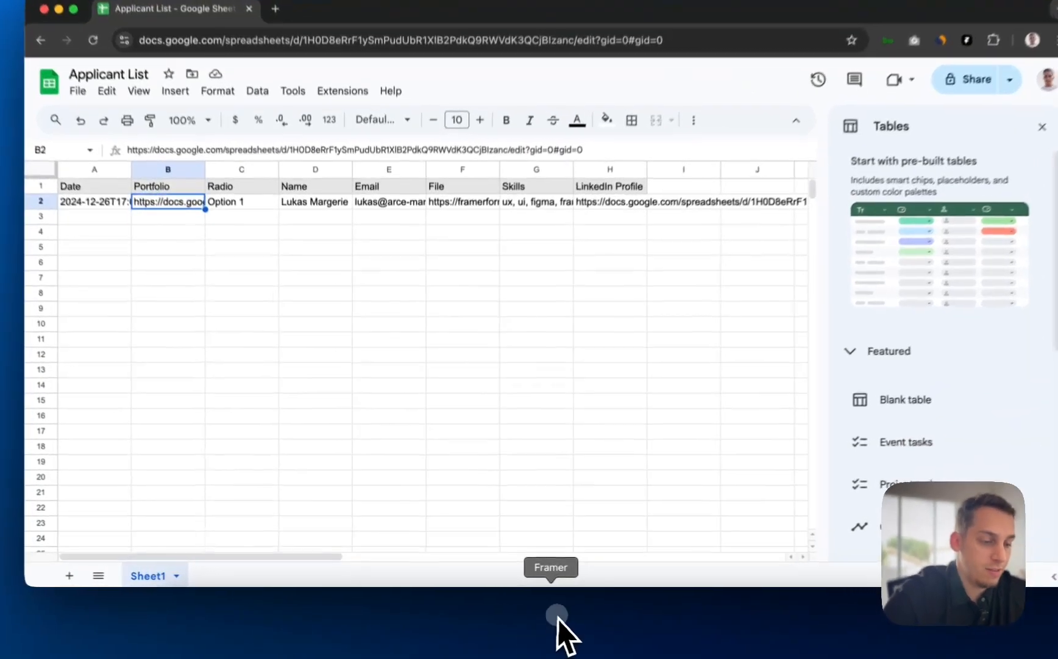
pyautogui.click(560, 628)
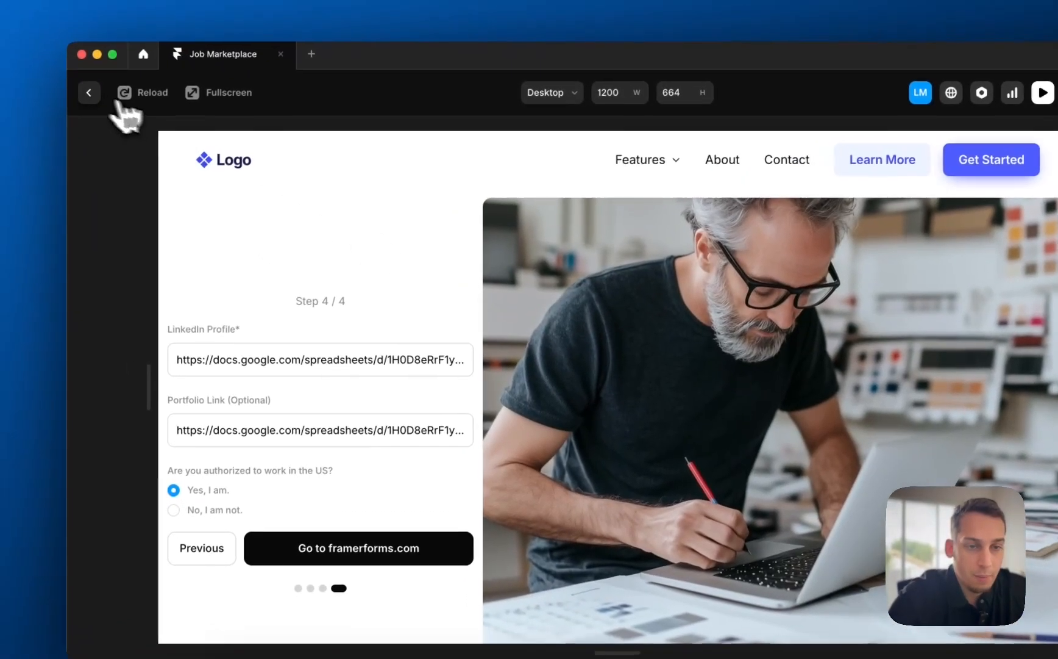
# - Close the preview, open the Applicant Form and inspect the Portfolio Link input's settings
pyautogui.click(90, 93)
pyautogui.doubleClick(431, 303)
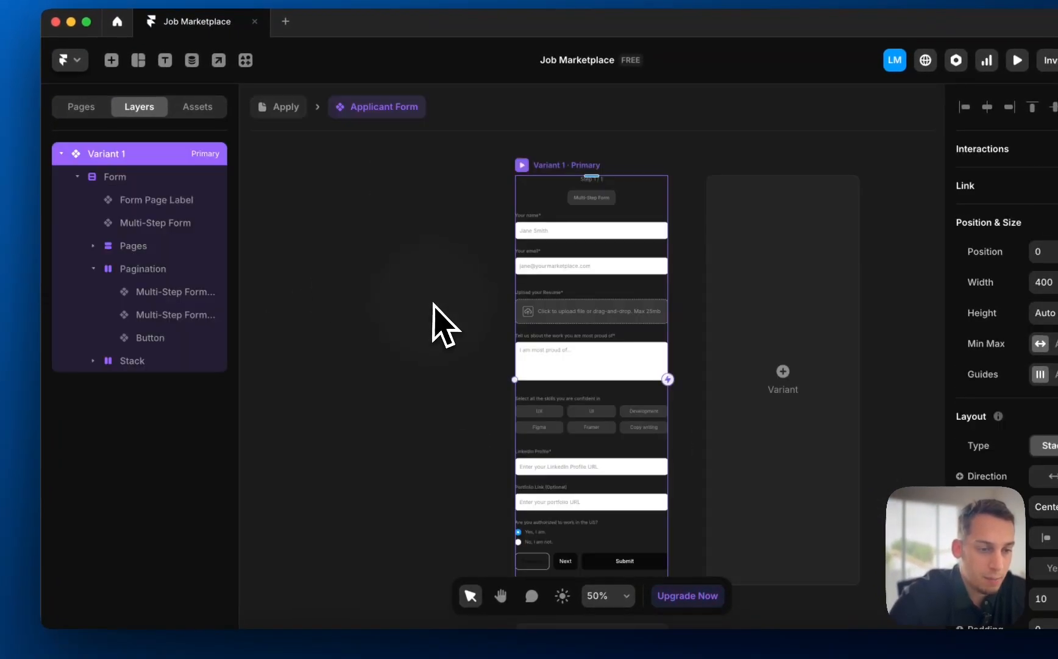
pyautogui.scroll(-5, 524, 448)
pyautogui.click(517, 380)
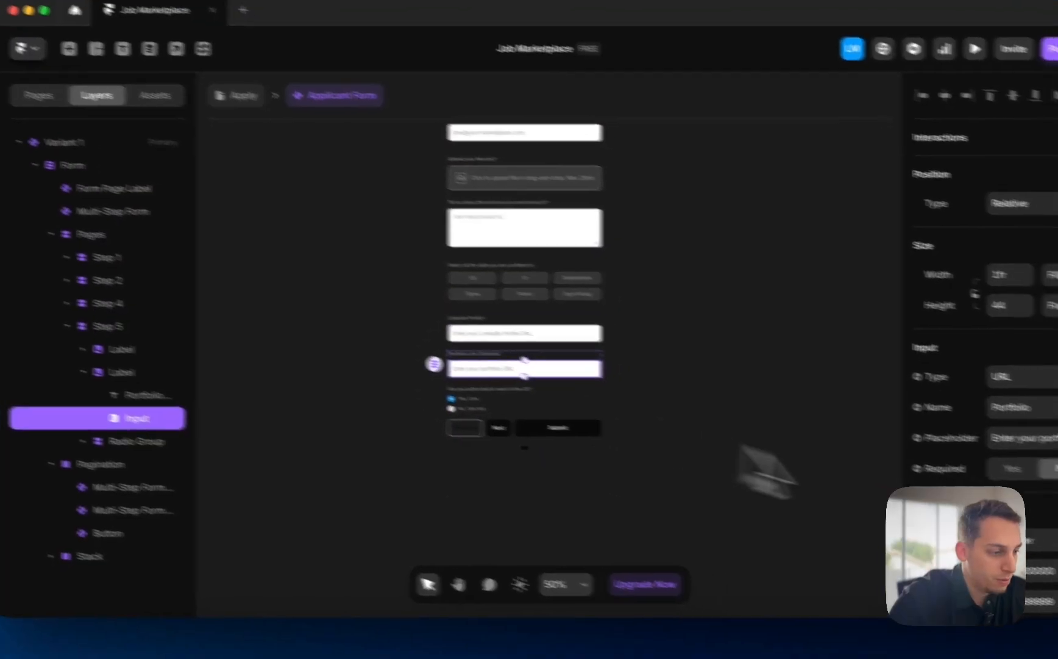
pyautogui.scroll(1, 577, 403)
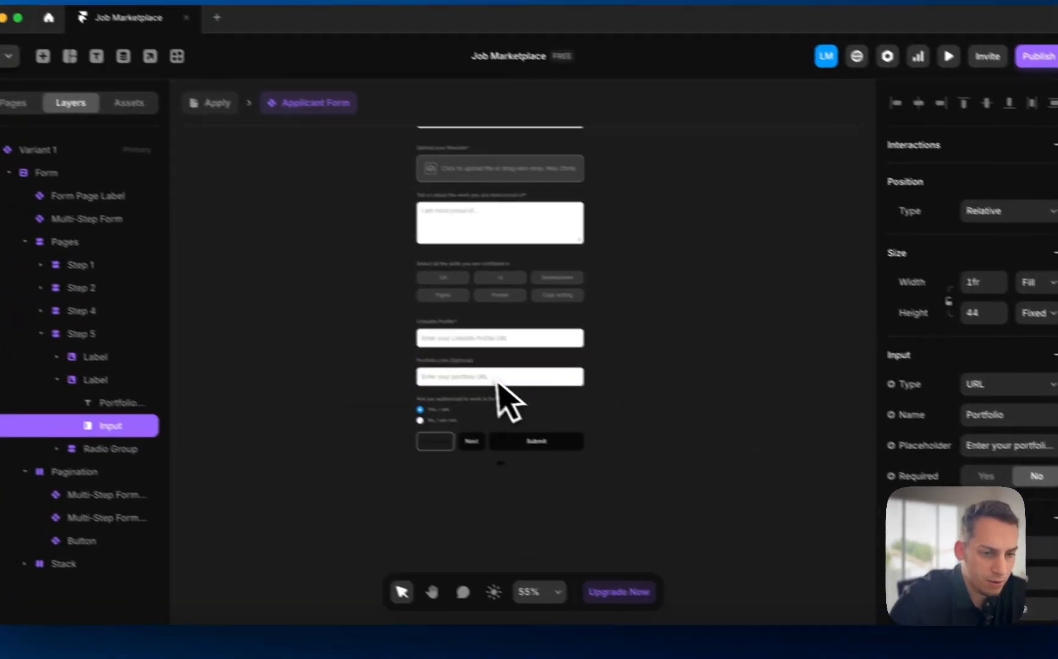
pyautogui.scroll(5, 509, 399)
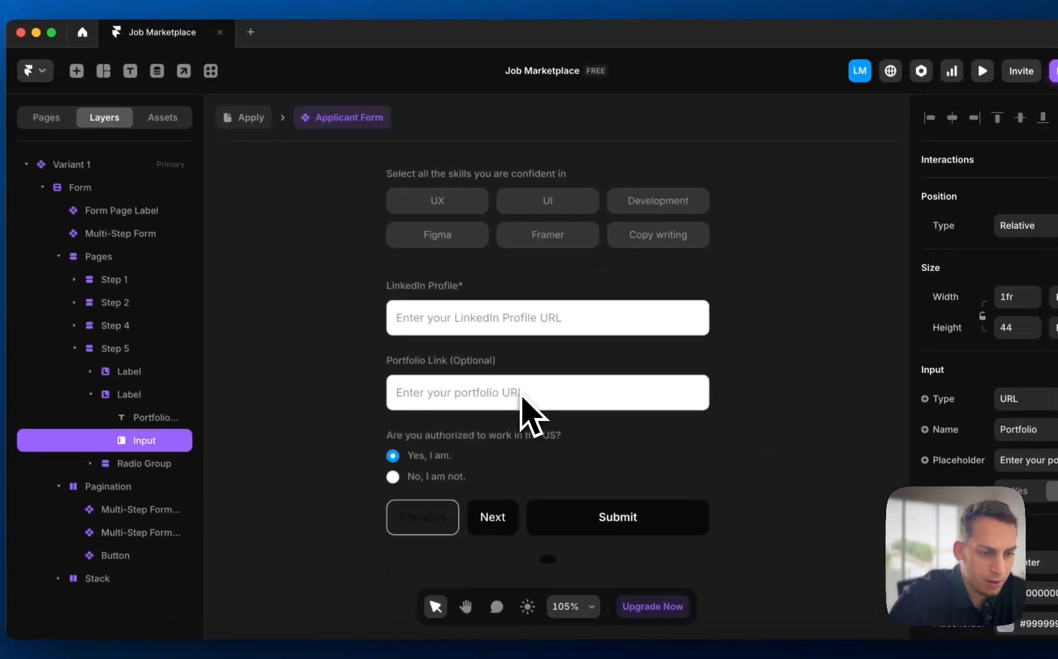
pyautogui.click(247, 365)
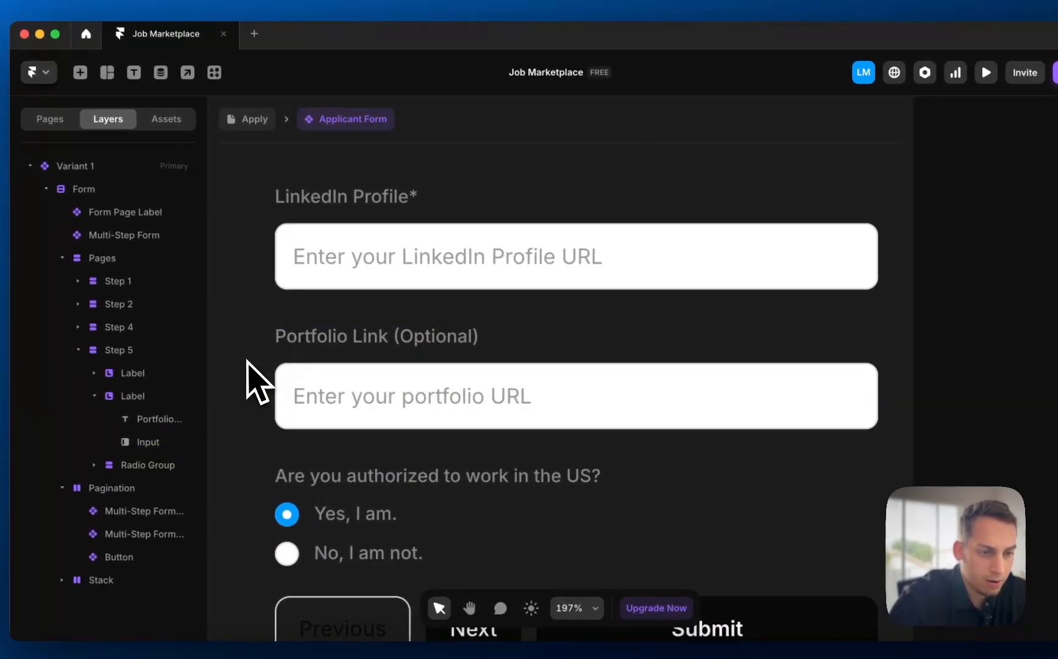
pyautogui.scroll(-2, 253, 366)
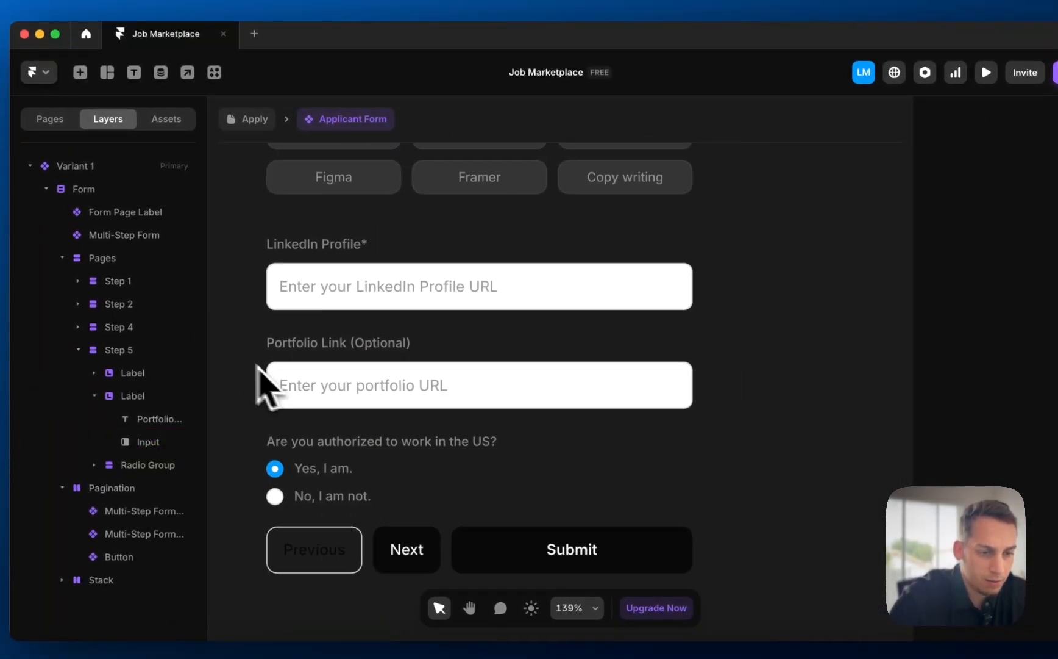
pyautogui.click(333, 390)
# - Relabel the LinkedIn field 'LinkedIn Profile (Optional)' and set its input's Required to No
pyautogui.click(342, 299)
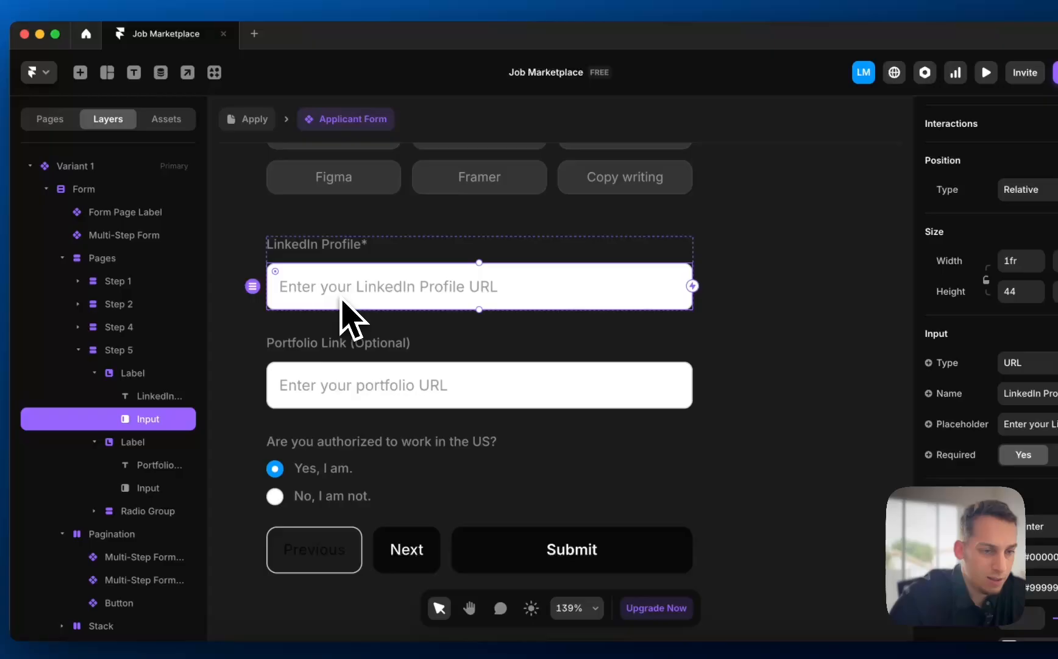
pyautogui.click(353, 250)
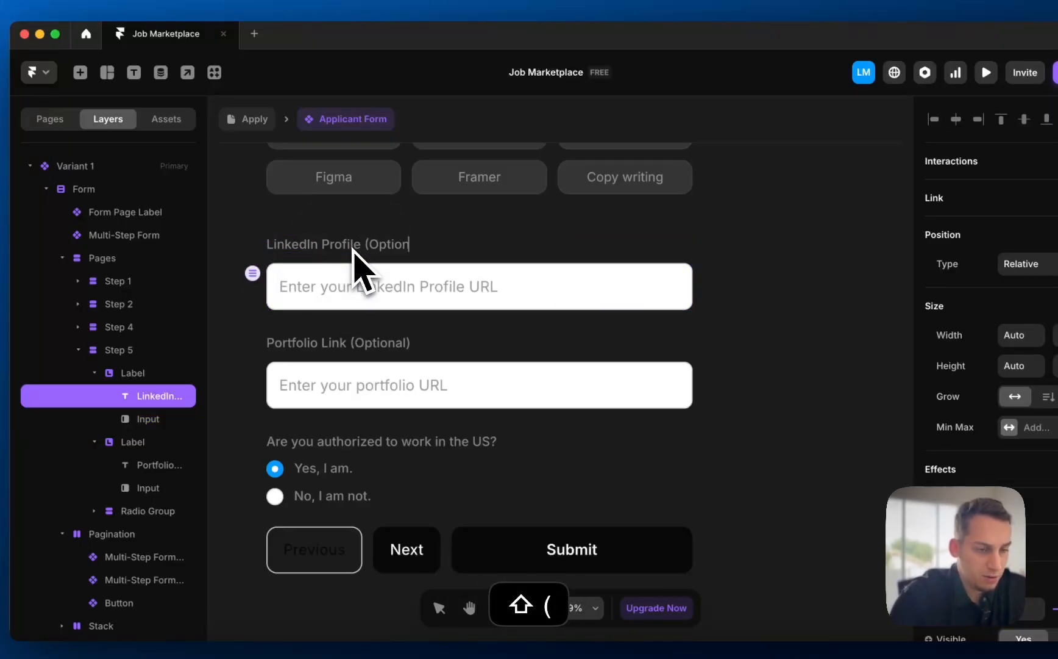
pyautogui.click(404, 301)
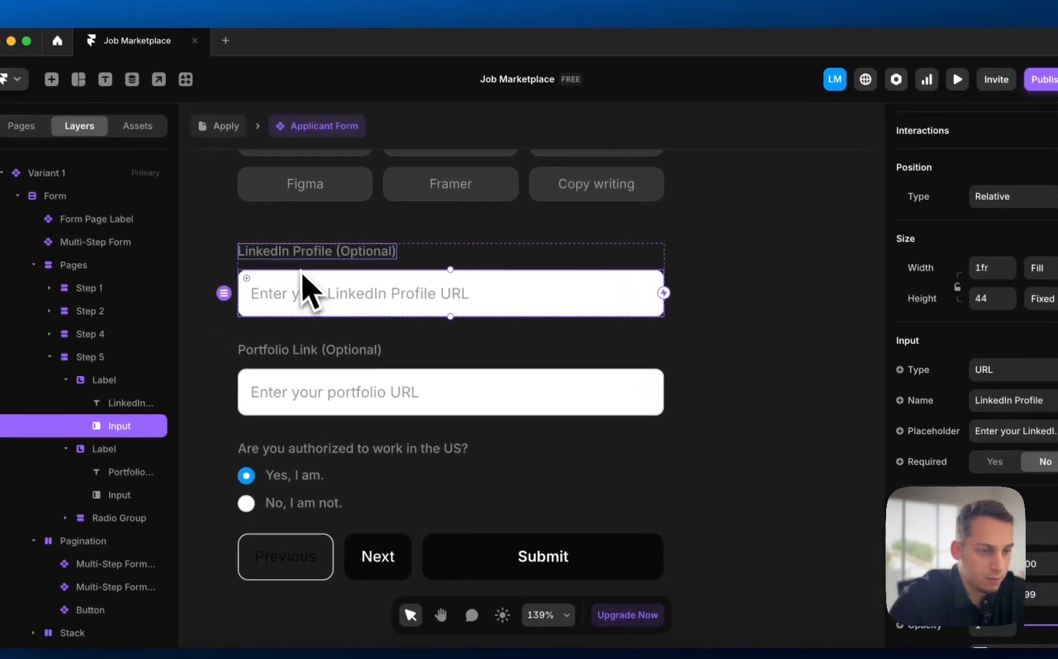
pyautogui.click(344, 237)
pyautogui.scroll(-5, 921, 390)
pyautogui.scroll(3, 885, 396)
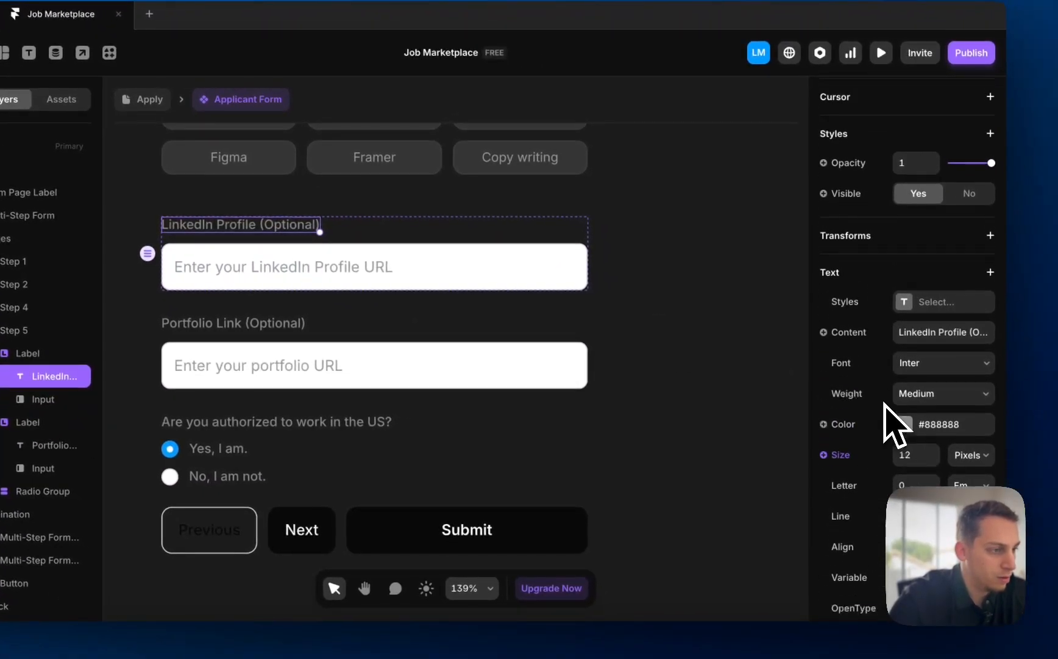
pyautogui.scroll(-5, 884, 406)
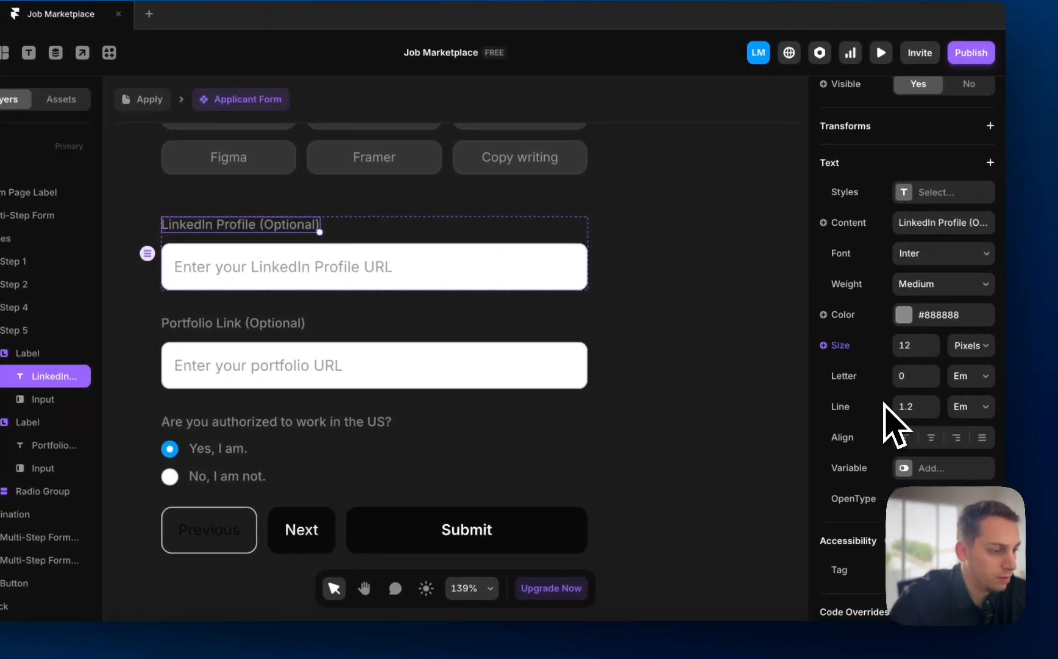
pyautogui.click(741, 420)
pyautogui.scroll(-5, 741, 421)
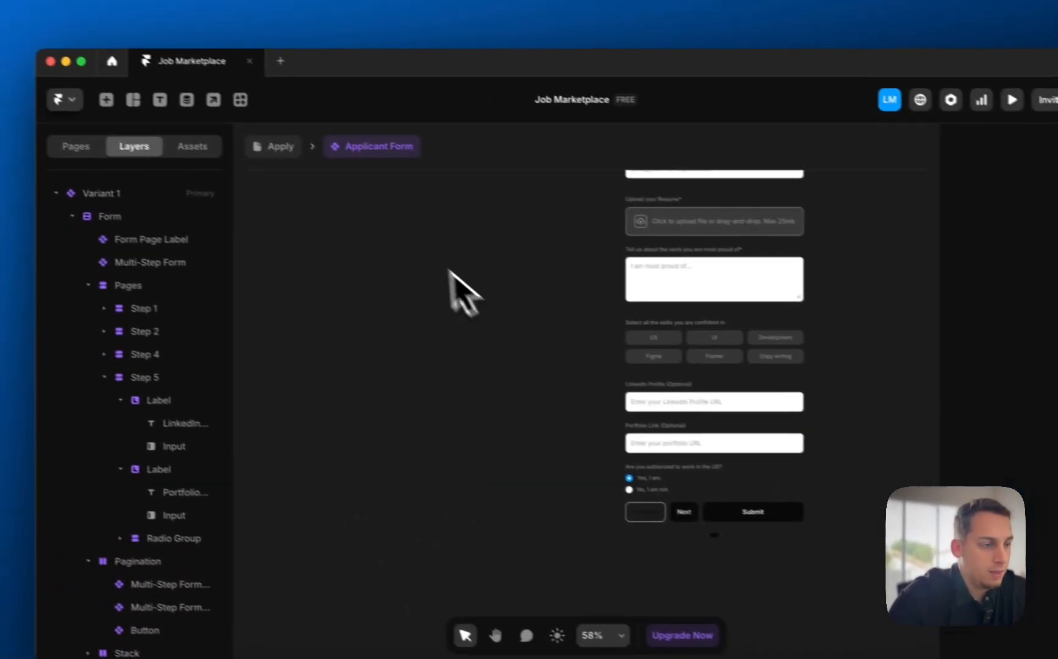
# - Switch to the /proposals page and select the Form layer inside the Job Proposal Form
pyautogui.click(146, 99)
pyautogui.click(315, 281)
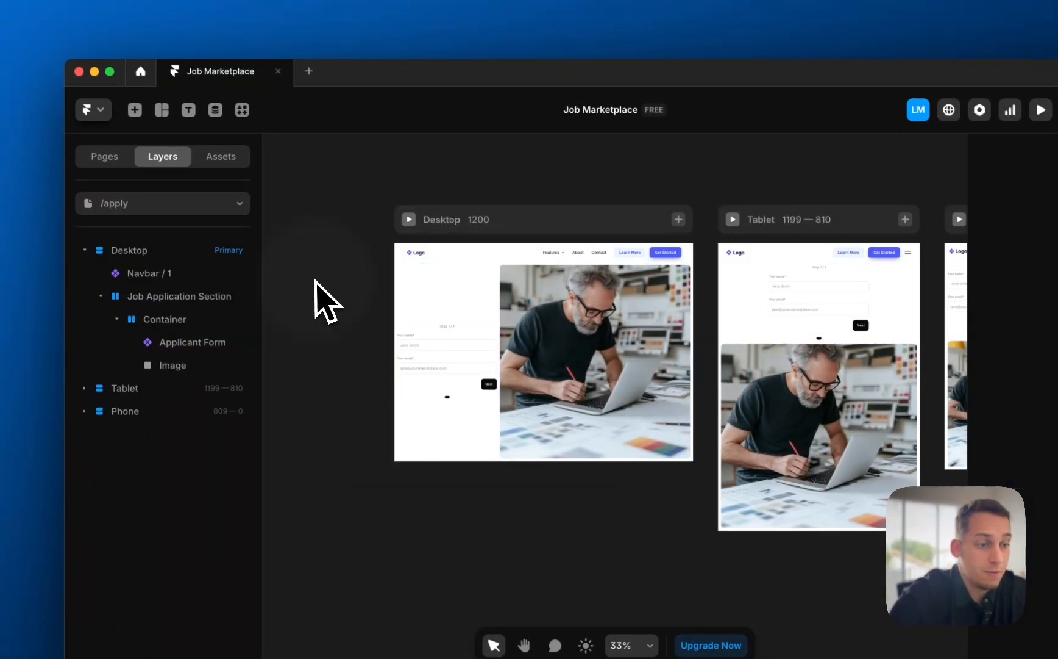
pyautogui.click(149, 203)
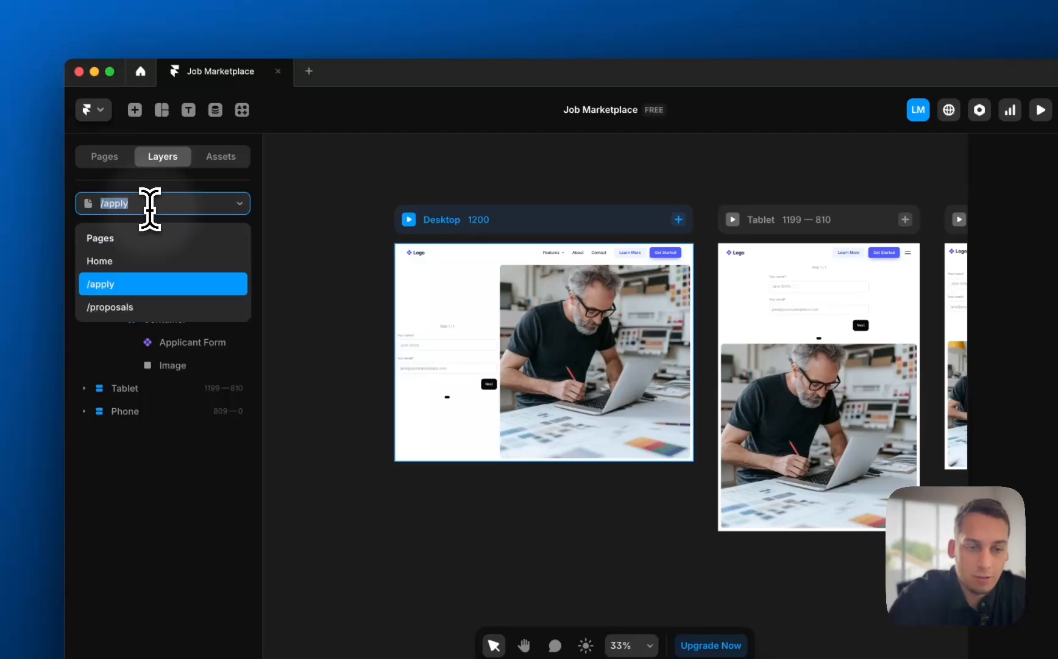
pyautogui.click(147, 279)
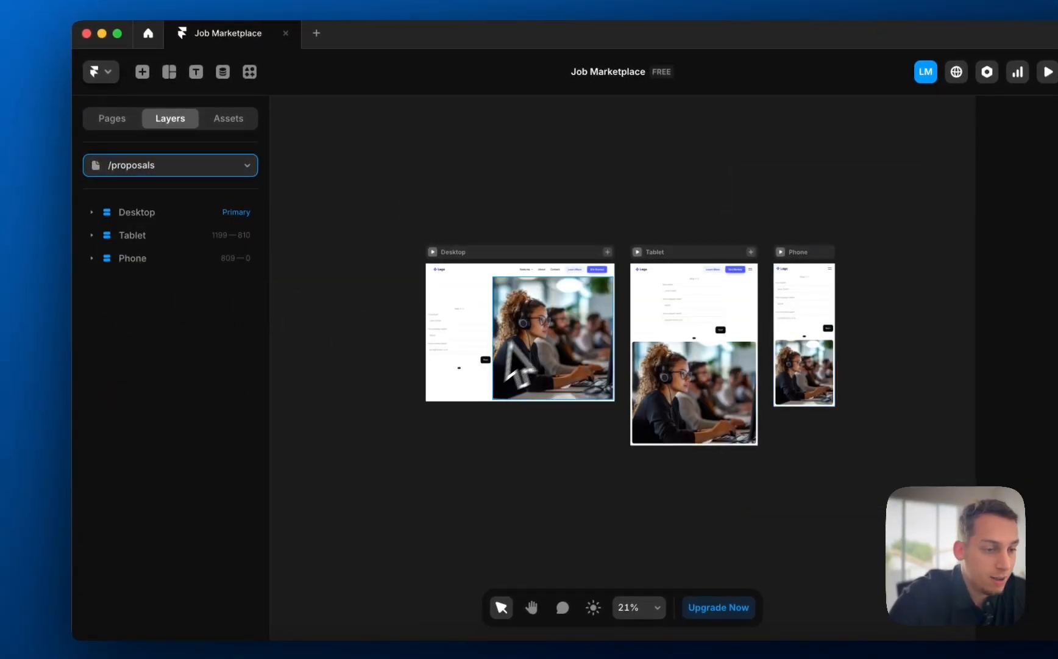
pyautogui.scroll(5, 495, 330)
pyautogui.click(456, 359)
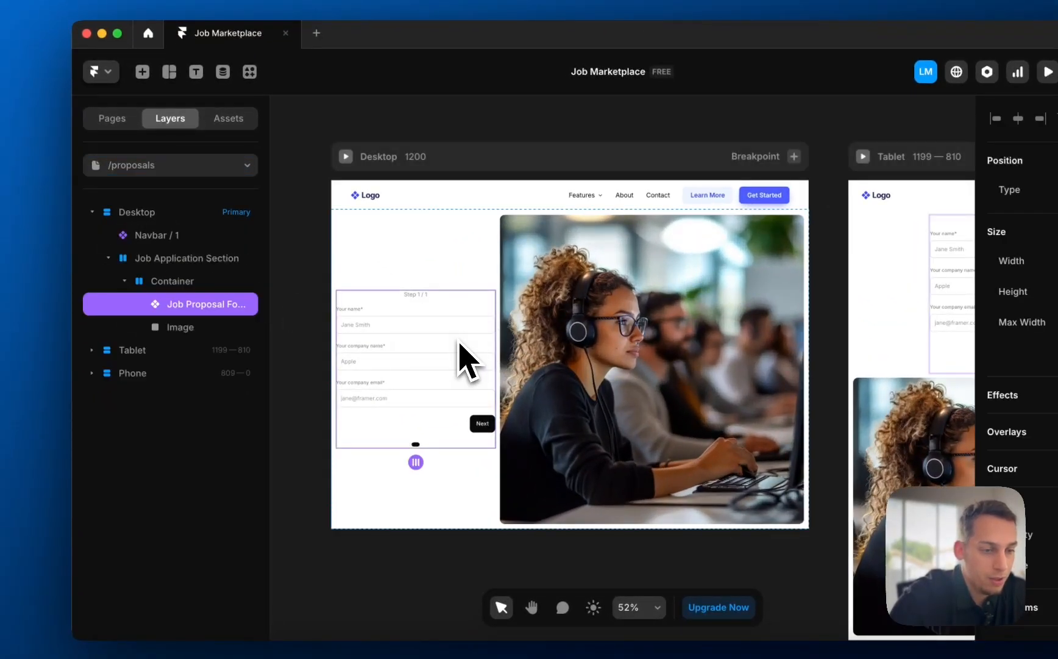
pyautogui.doubleClick(386, 381)
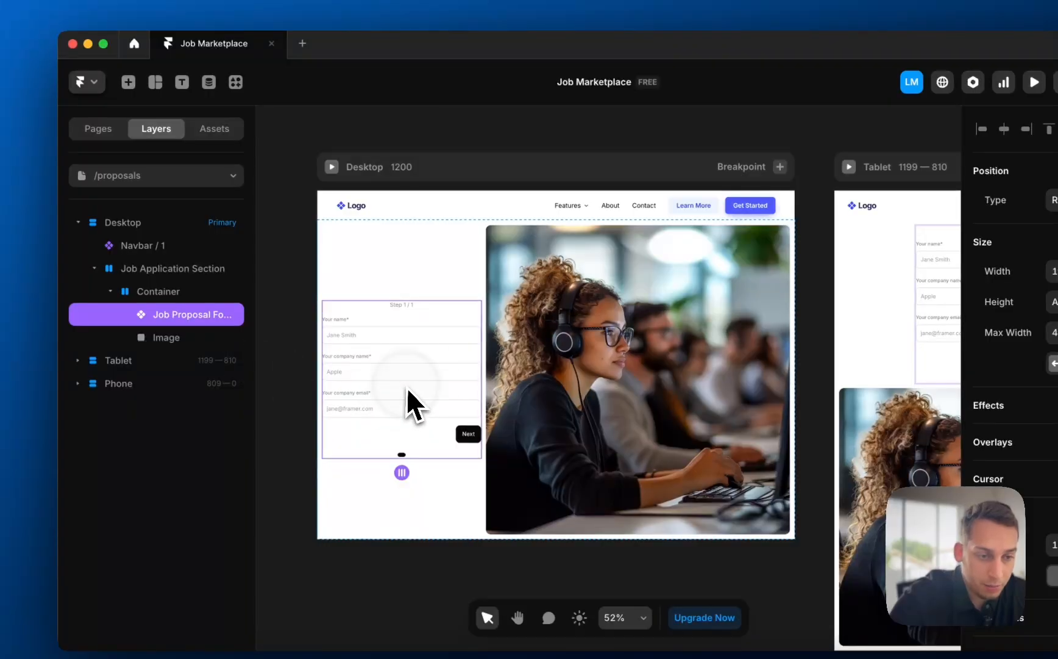
pyautogui.click(131, 198)
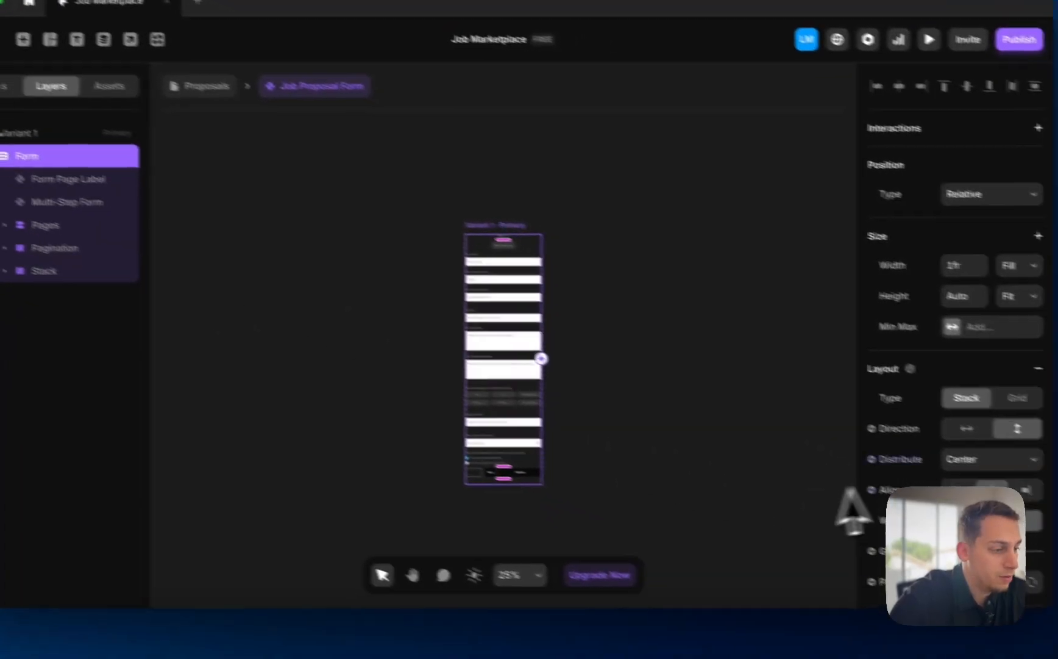
# - Send submissions to Google Sheets with a fallback email and a new sheet 'Job Proposal List'
pyautogui.scroll(-5, 872, 476)
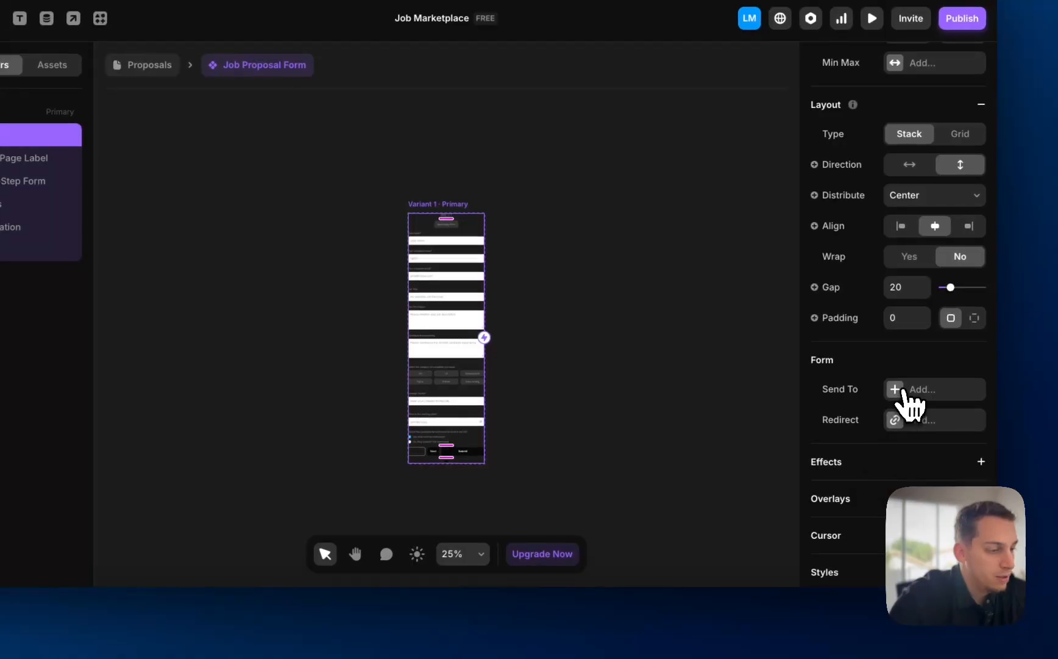
pyautogui.click(939, 451)
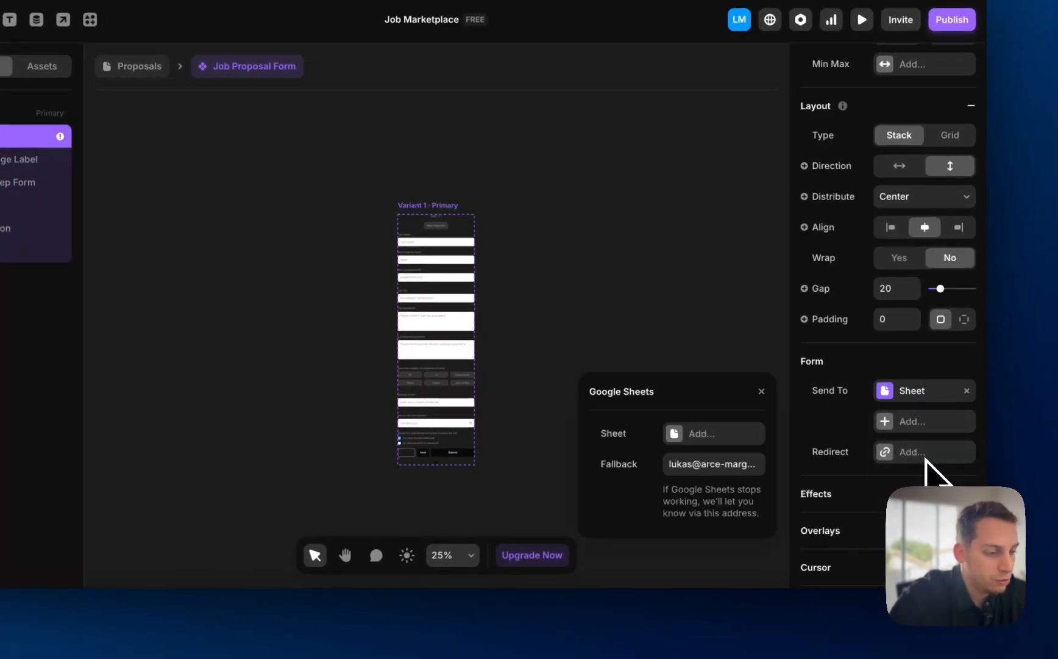
pyautogui.click(730, 464)
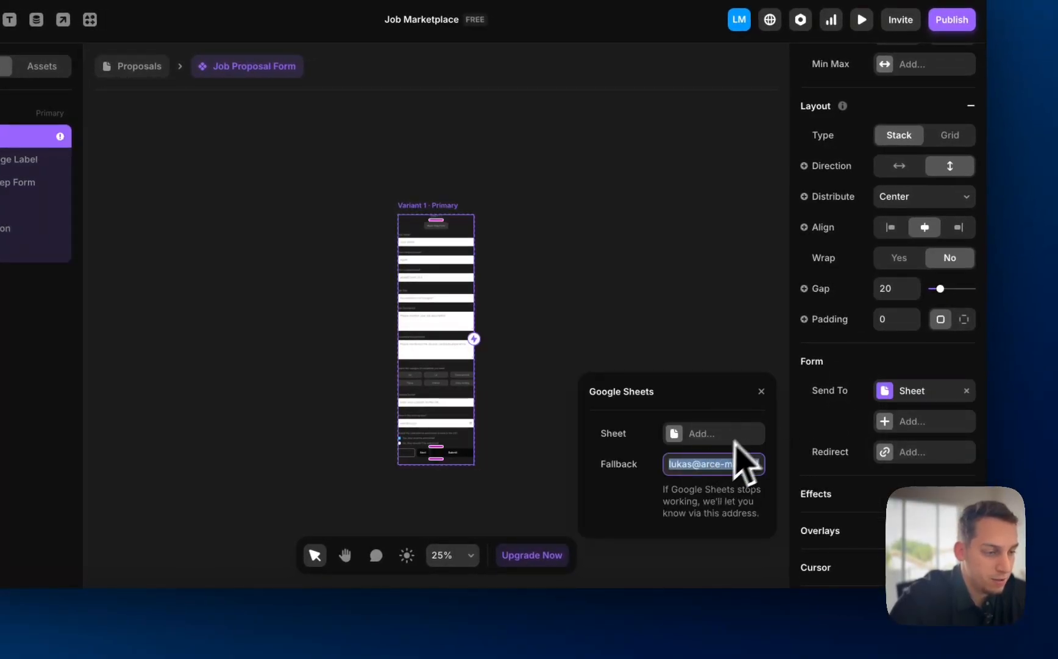
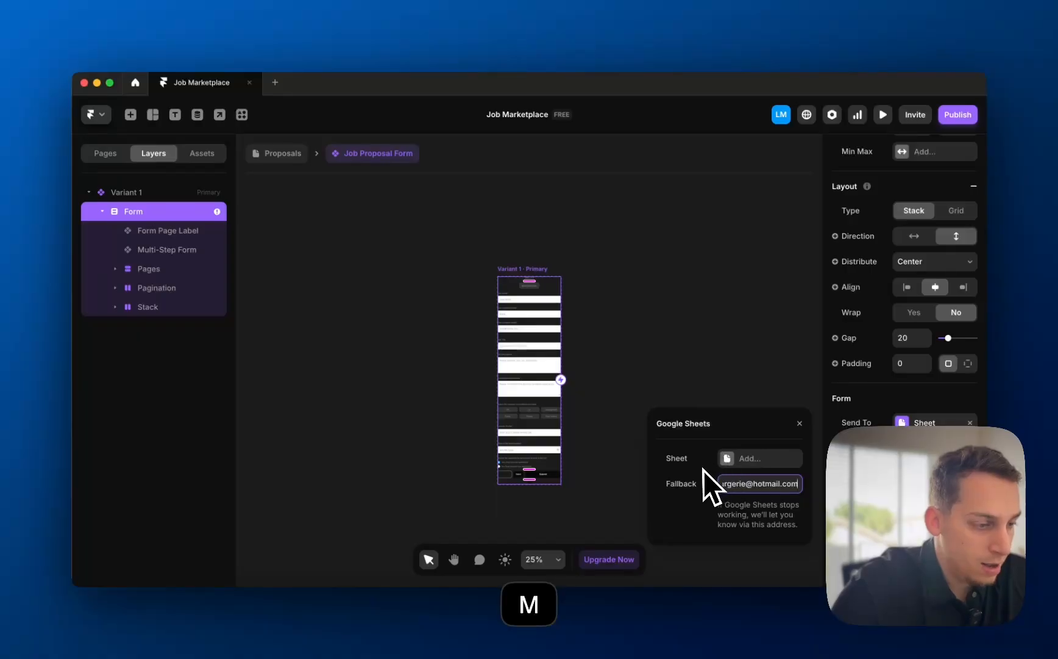
pyautogui.click(732, 458)
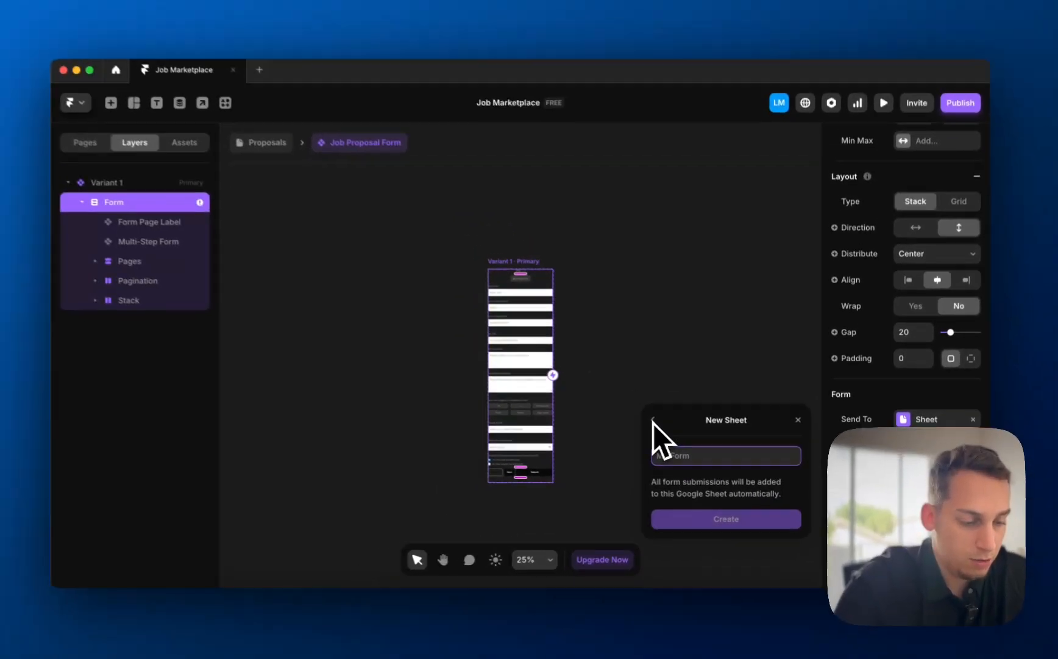
pyautogui.write('Job P')
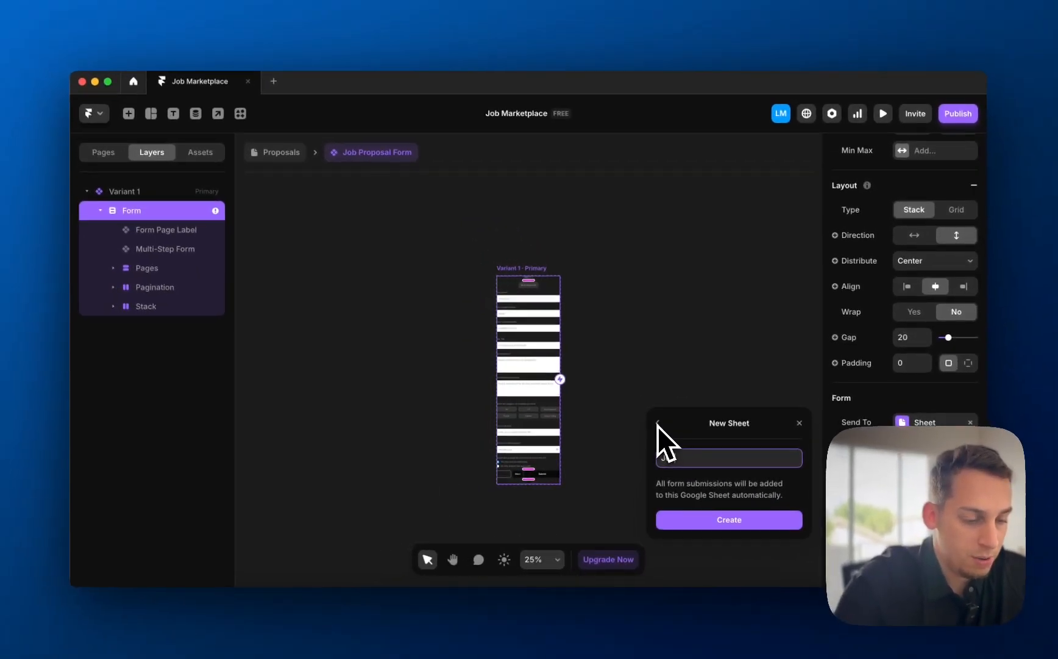
pyautogui.write('roposal Lis')
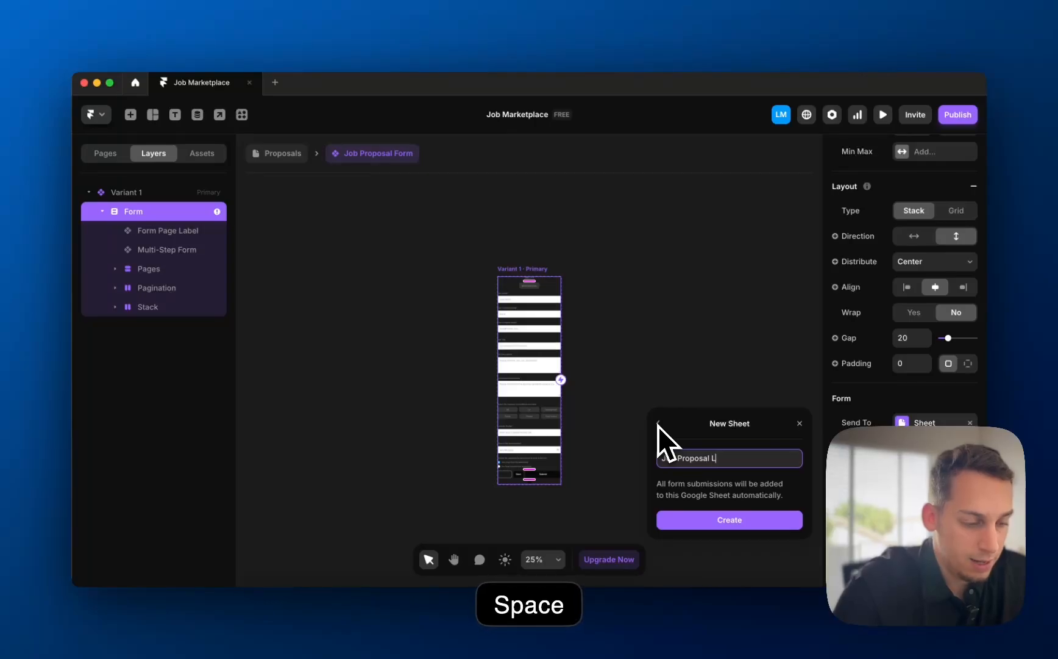
pyautogui.write('t')
pyautogui.click(706, 530)
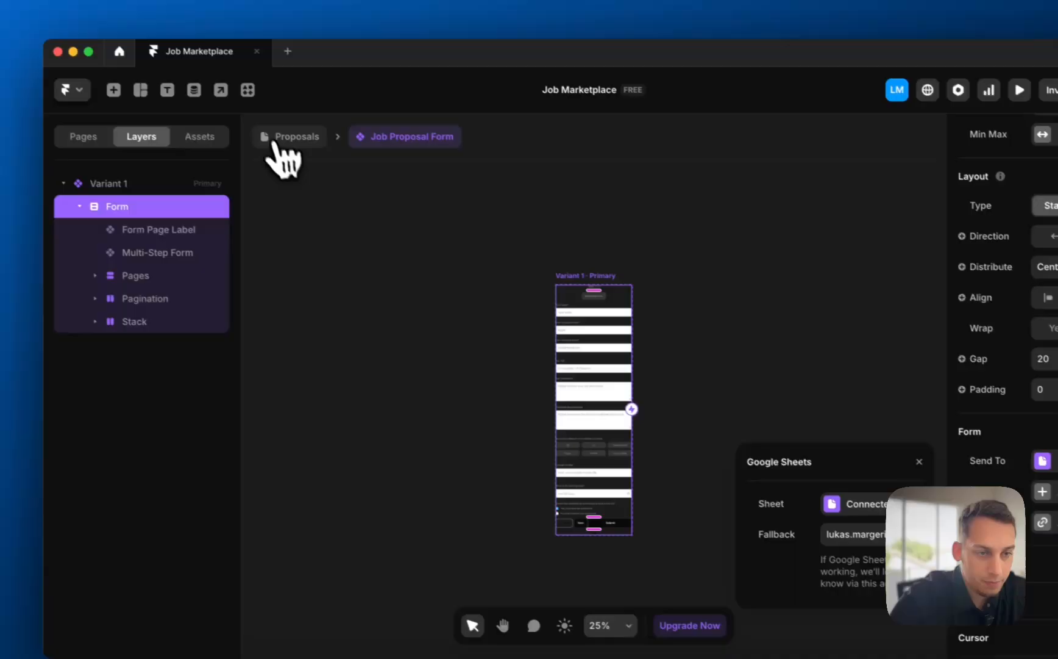
# - Preview the desktop /proposals page, fill step 1 with company Apple, and advance to step 2
pyautogui.click(207, 98)
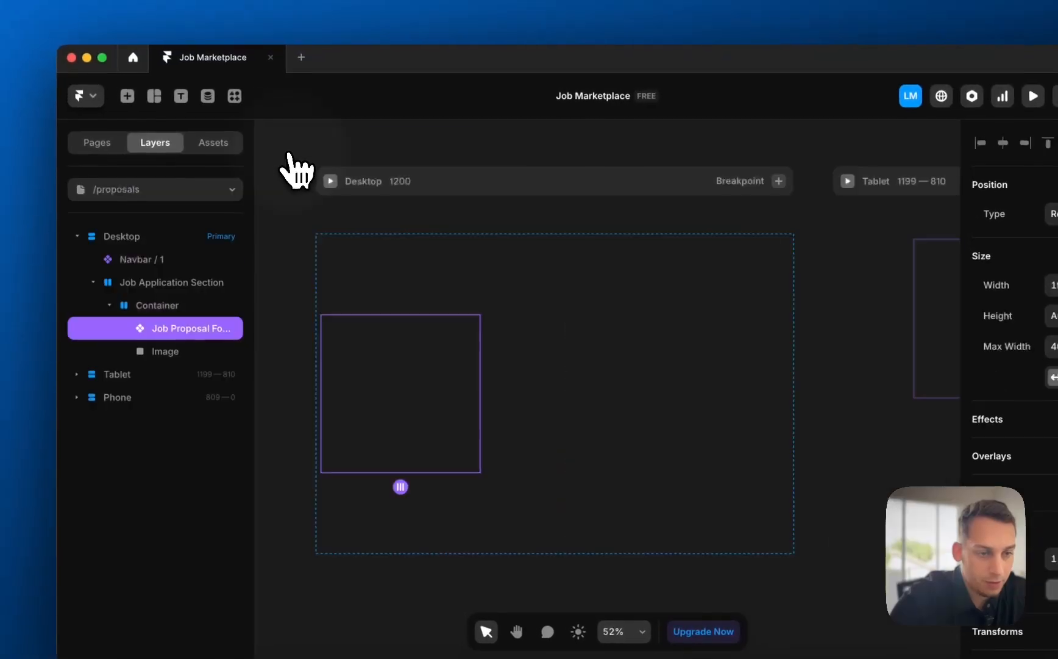
pyautogui.click(330, 181)
pyautogui.click(289, 359)
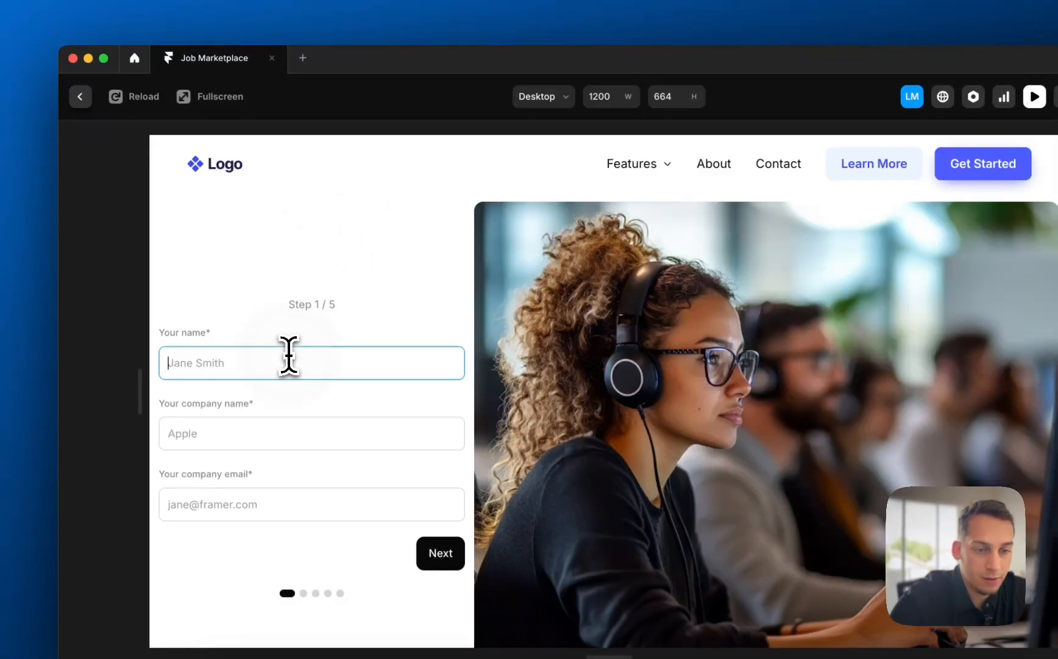
pyautogui.click(278, 437)
pyautogui.write('Apple')
pyautogui.click(251, 509)
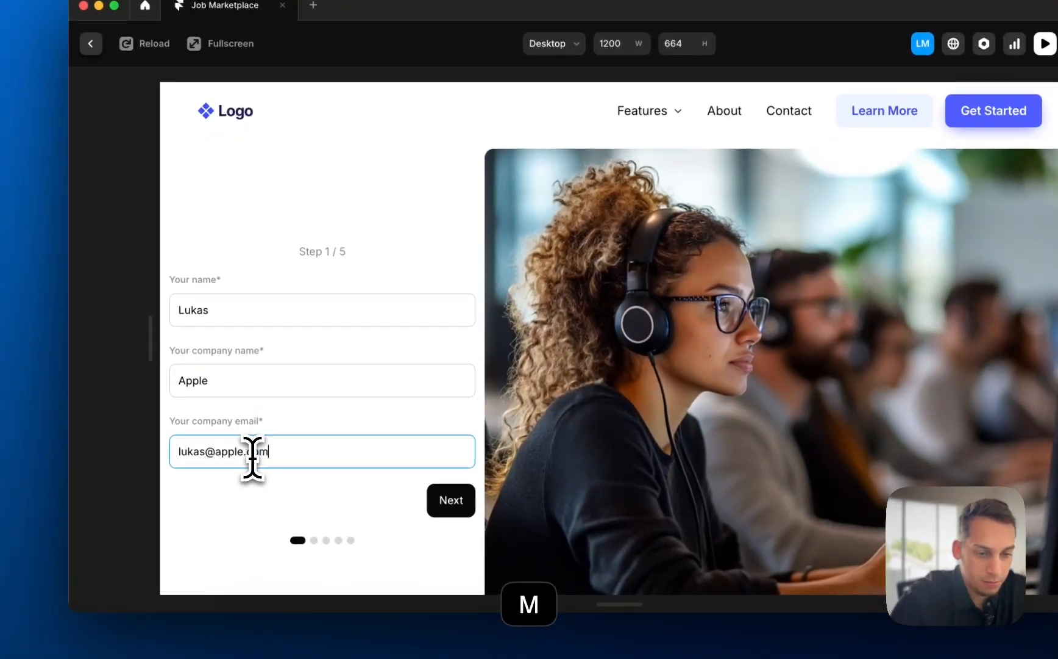
pyautogui.click(451, 500)
# - Enter Job Title 'Senior UX/UI Designer' and begin the description 'must be good at creat…'
pyautogui.click(324, 268)
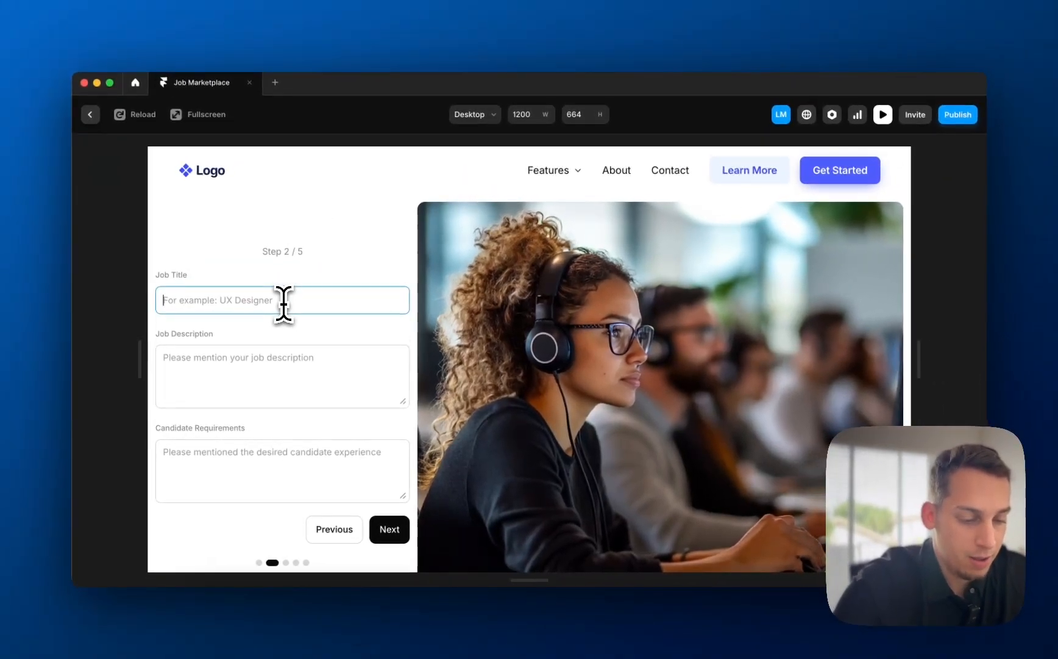
pyautogui.write('Senior')
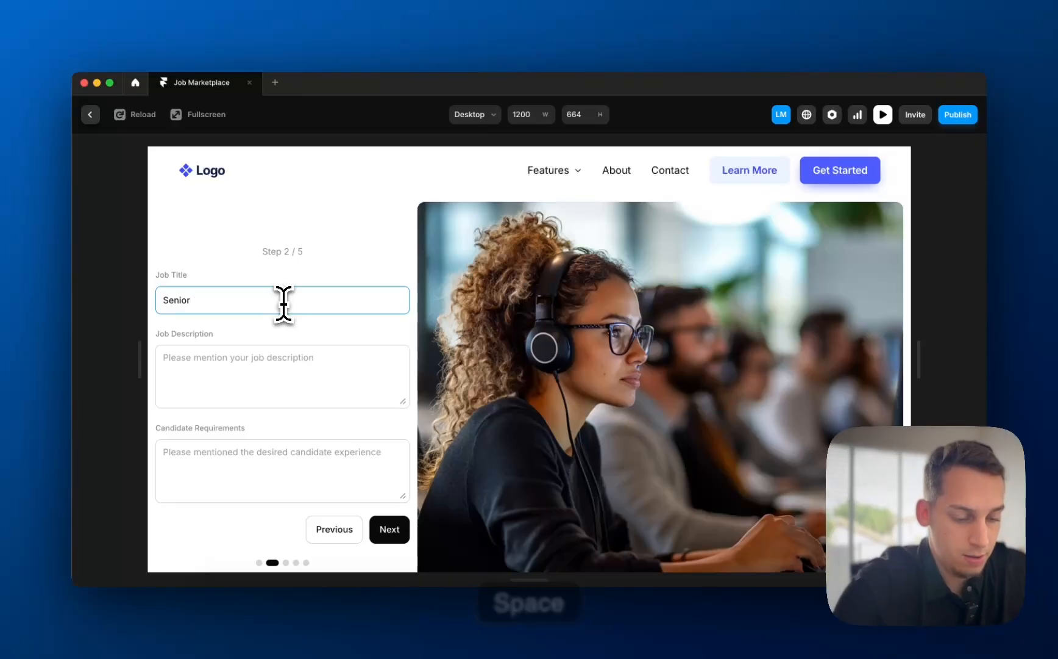
pyautogui.write(' UX /')
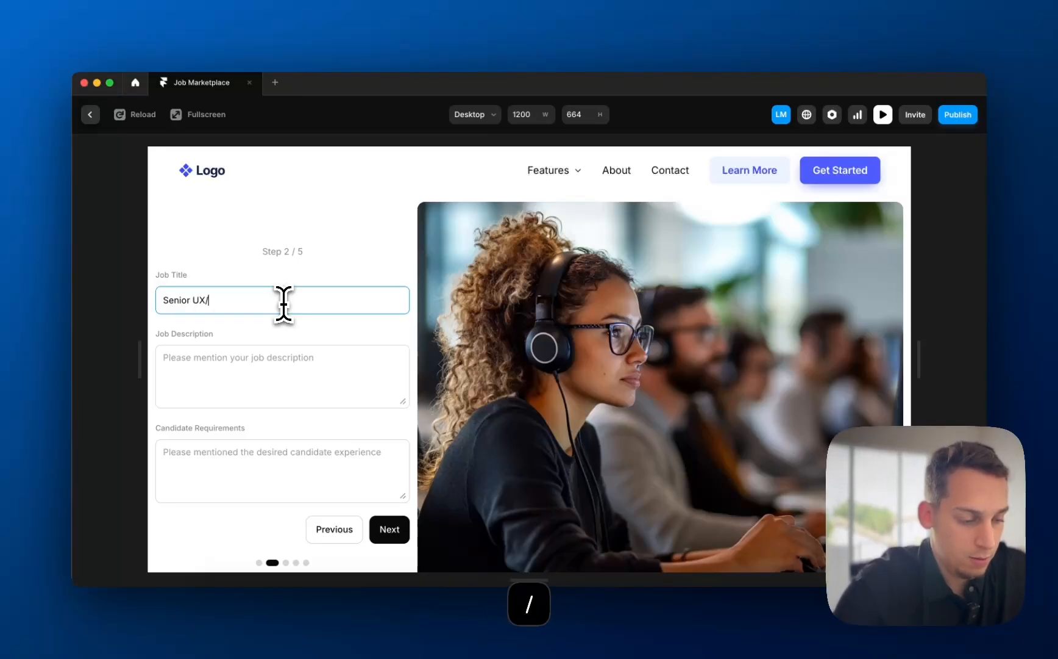
pyautogui.write('UI Designe')
pyautogui.write('r')
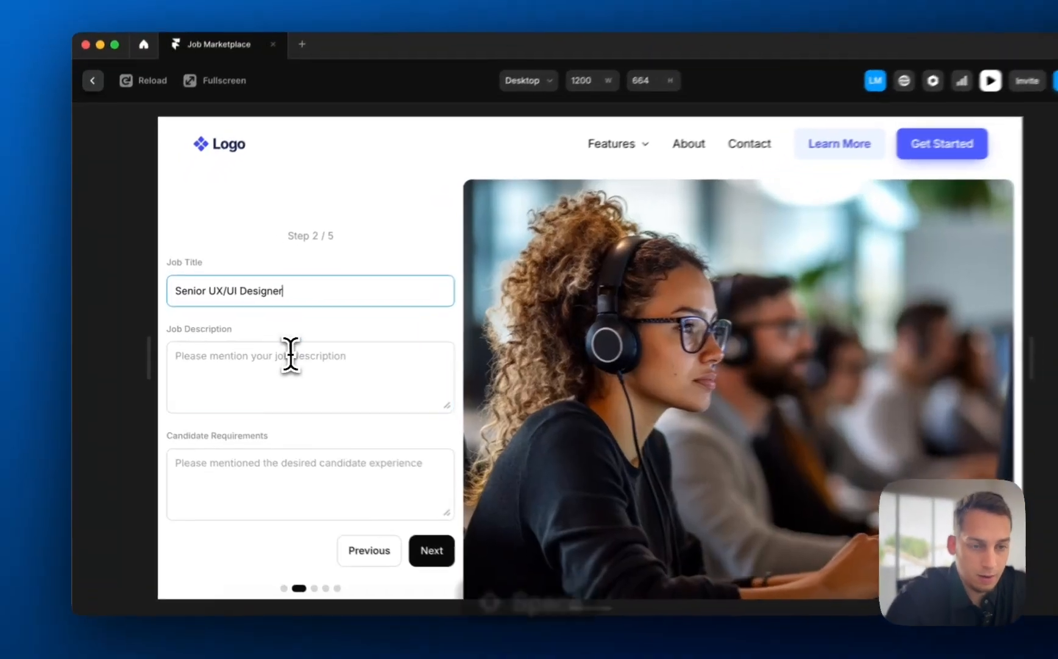
pyautogui.click(272, 359)
pyautogui.write('must be go')
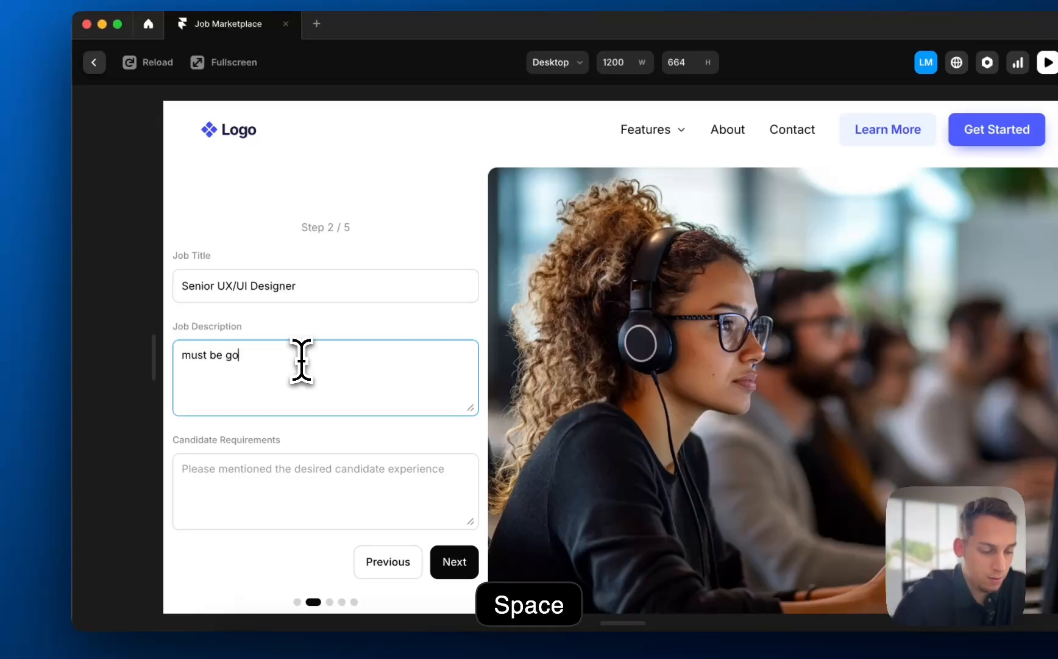
pyautogui.write('od at creating wireframes and building out')
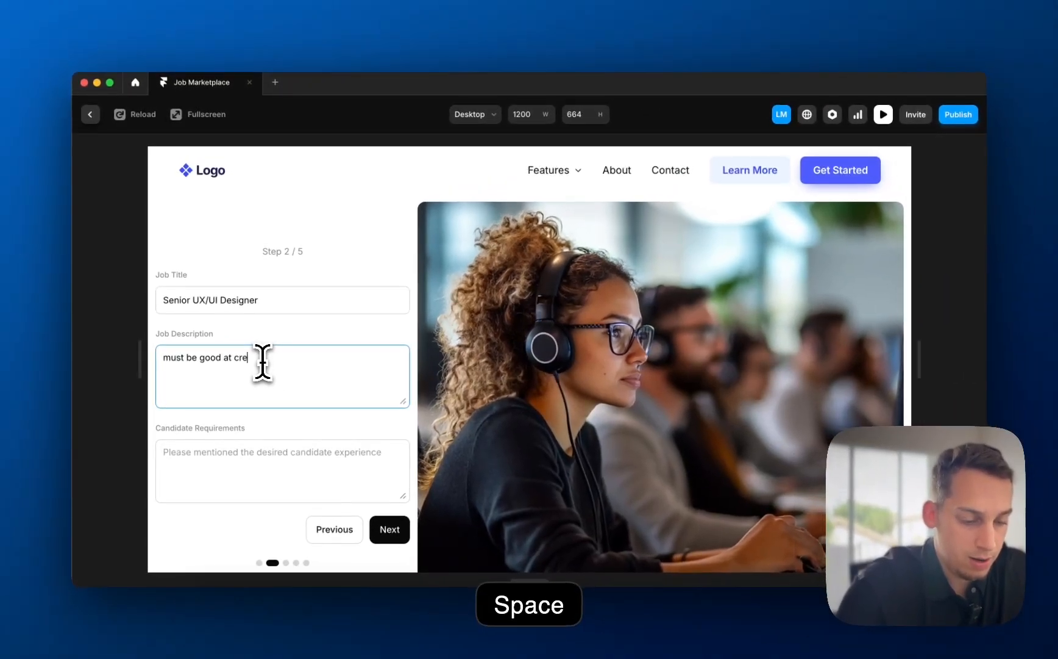
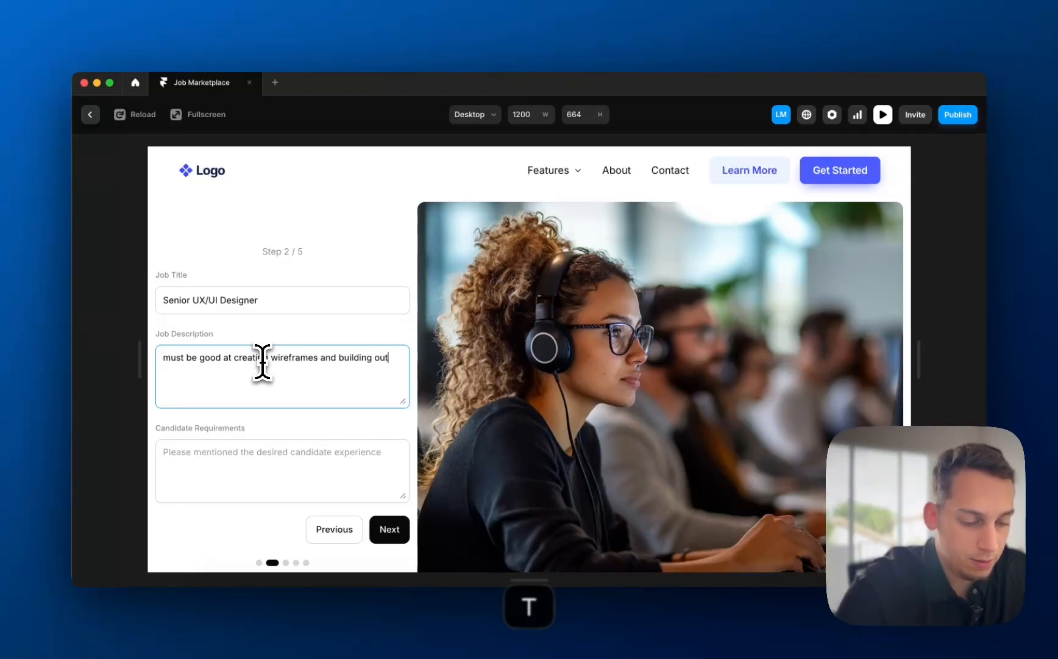
# - Finish the job description and enter the requirement 'have 20 years of experience with framer.'
pyautogui.write('ns ')
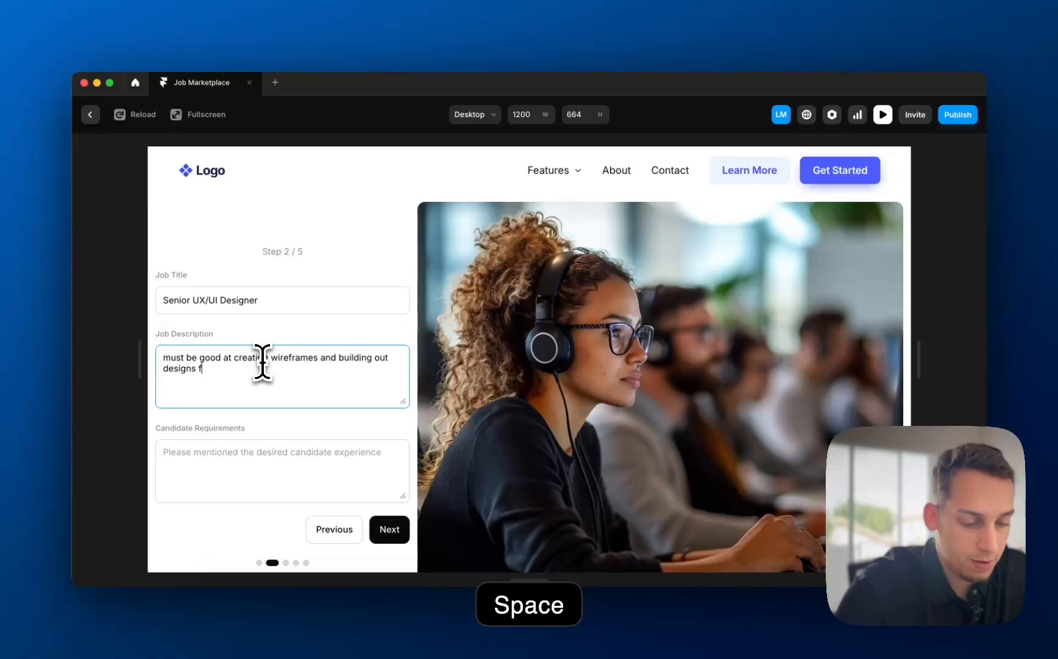
pyautogui.write('from figma to fram')
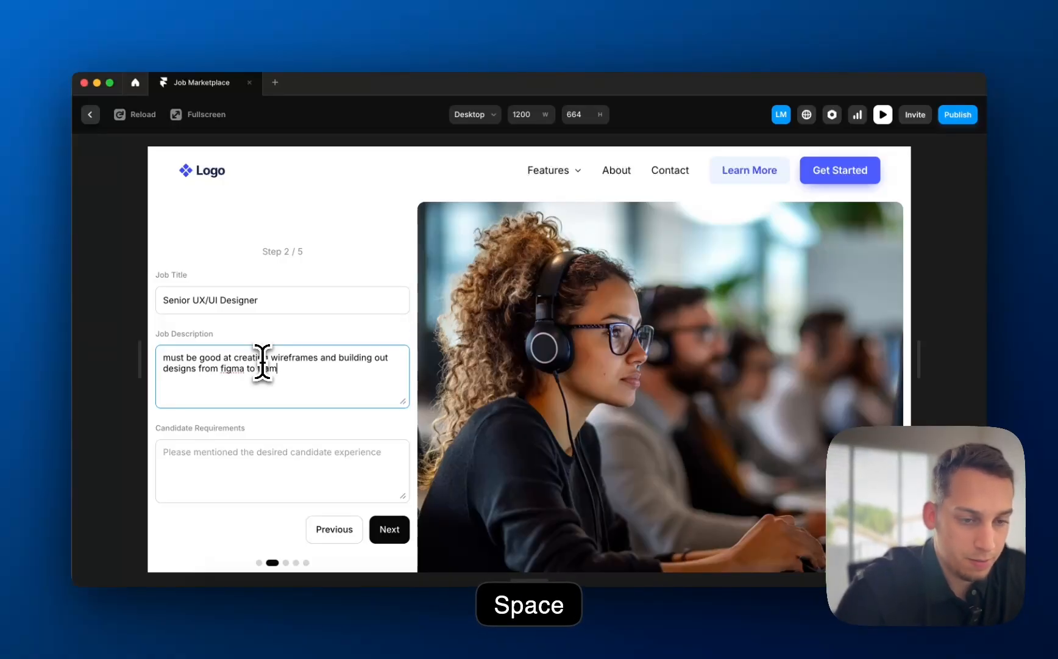
pyautogui.write('er.')
pyautogui.click(215, 461)
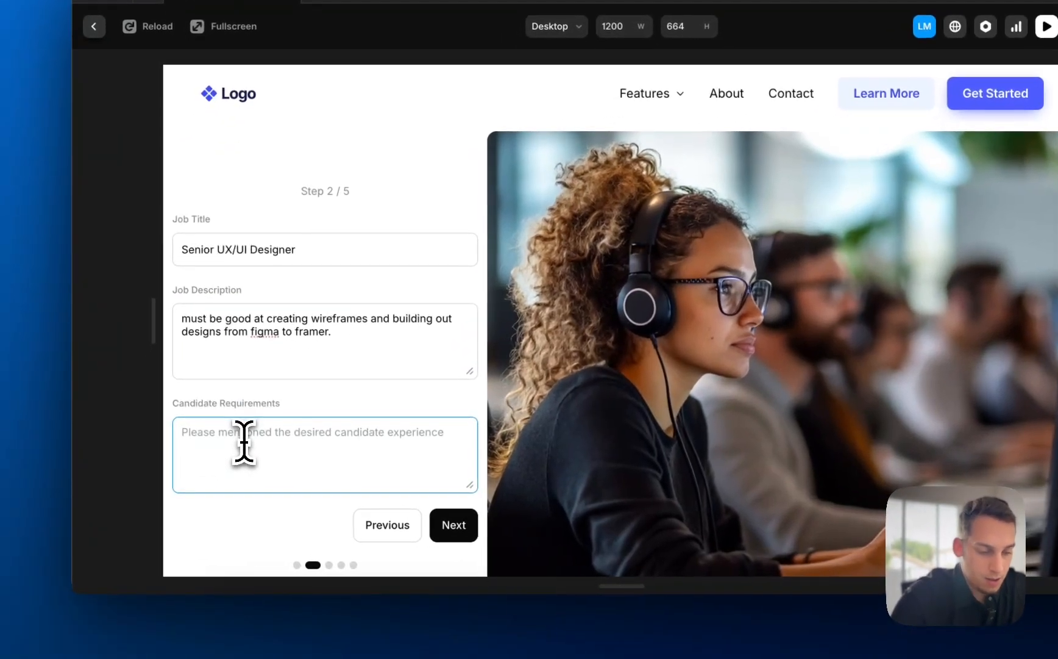
pyautogui.write('have 20 ')
pyautogui.write('years of experie')
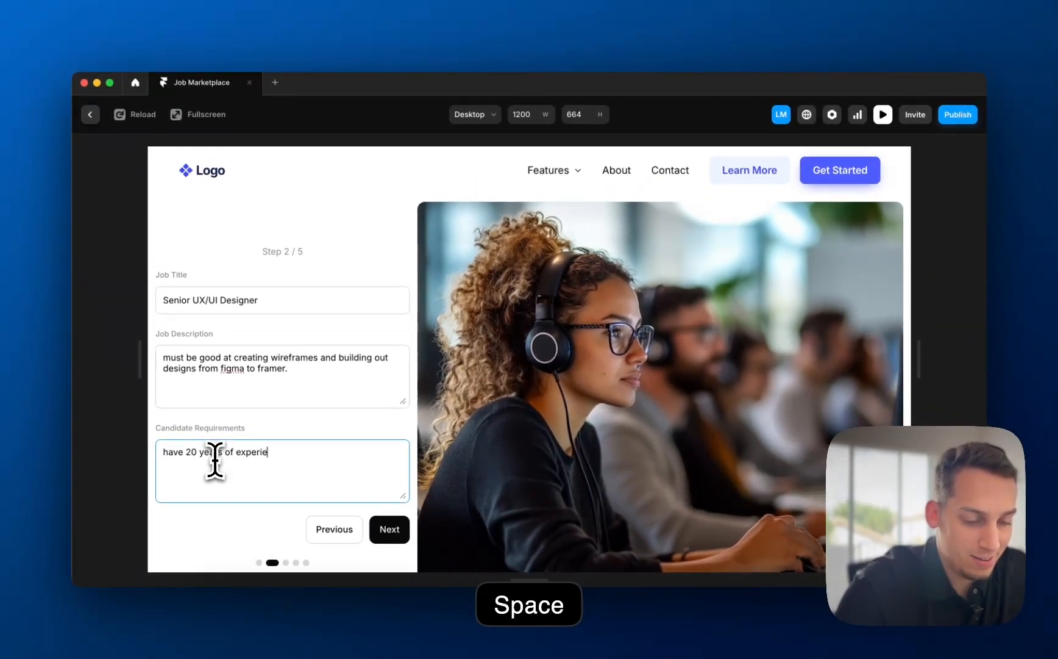
pyautogui.write('nce with framer.')
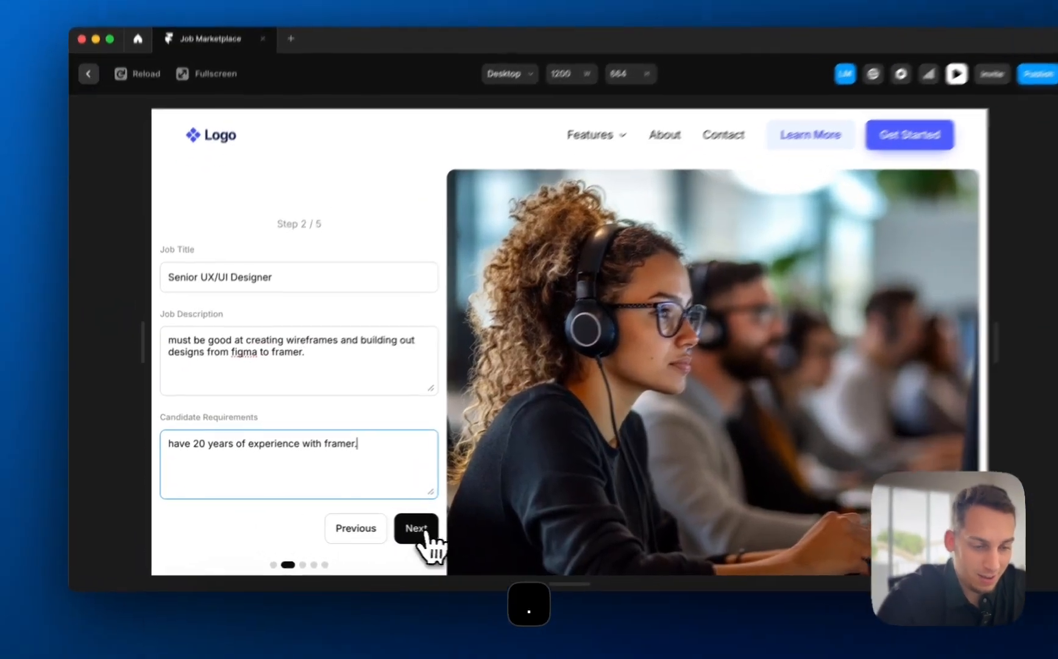
# - On the category step, pick the UX, UI and Framer candidate categories
pyautogui.click(390, 528)
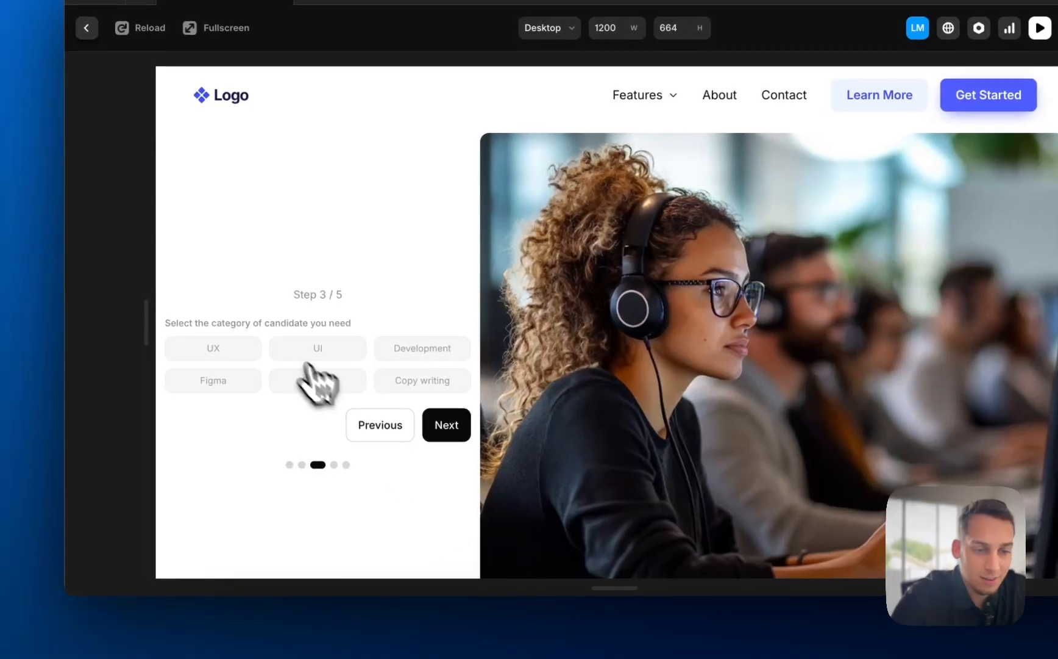
pyautogui.click(198, 378)
pyautogui.click(330, 346)
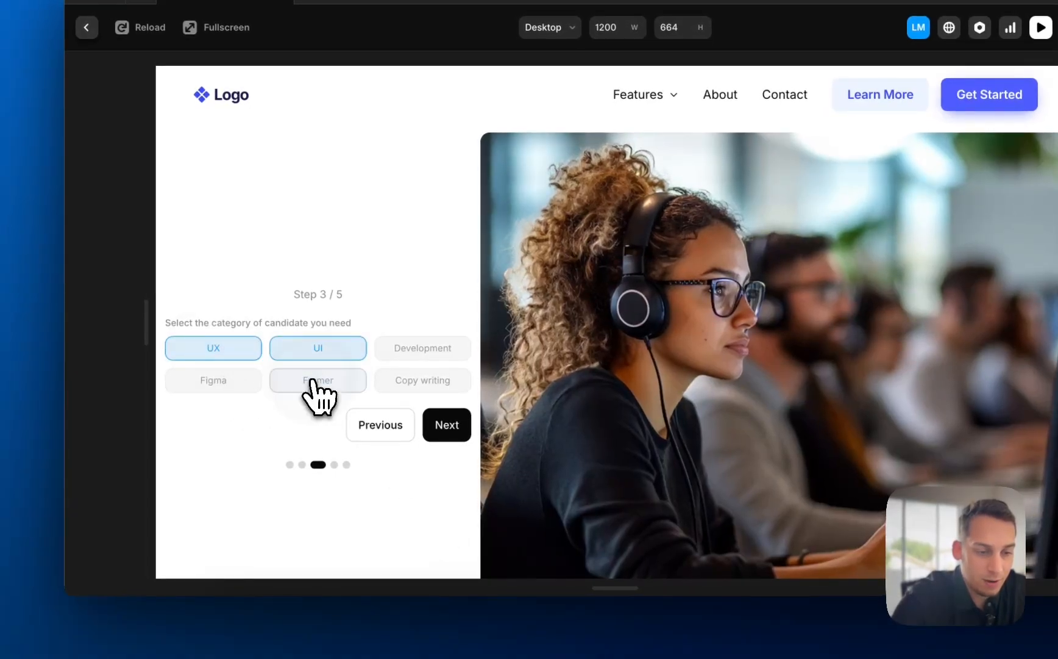
pyautogui.click(444, 427)
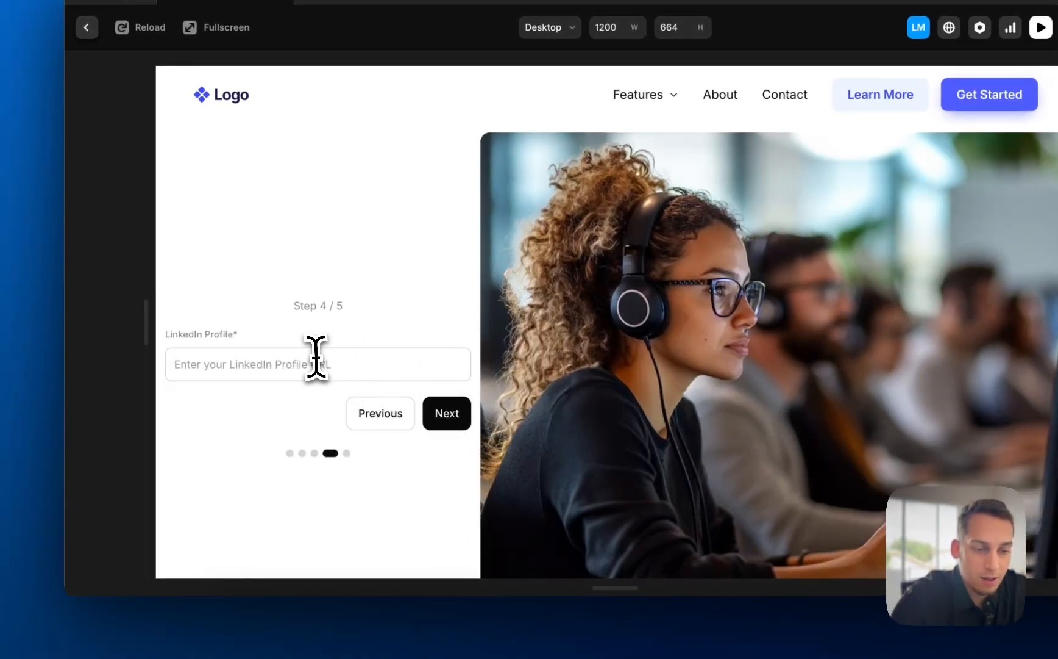
# - Set the starting date to 12/27/2024 and submit the job posting form
pyautogui.click(428, 403)
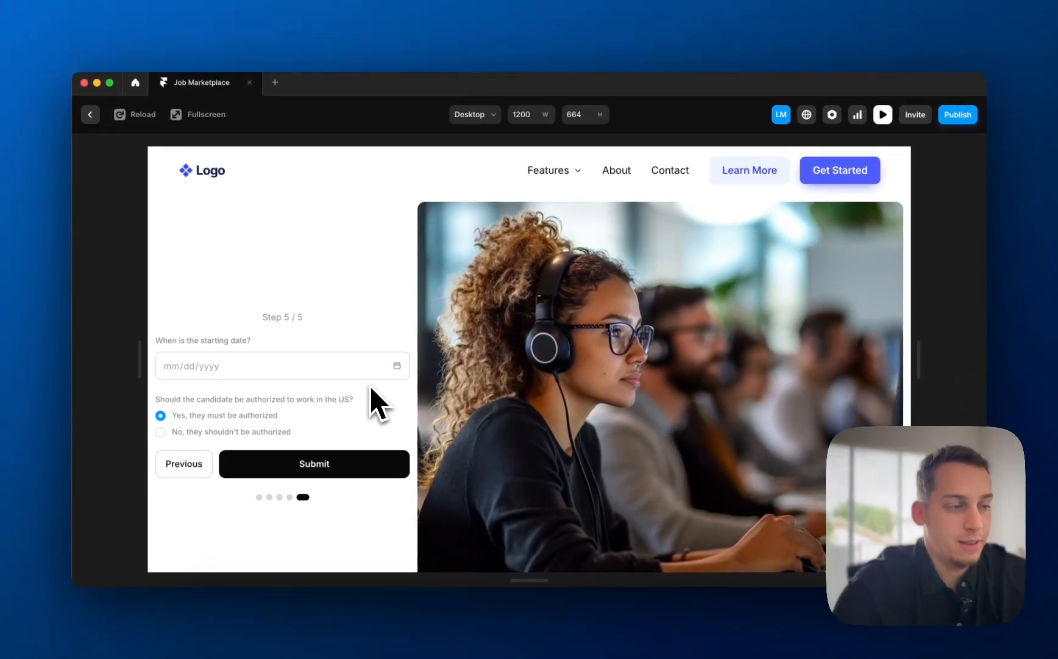
pyautogui.click(309, 366)
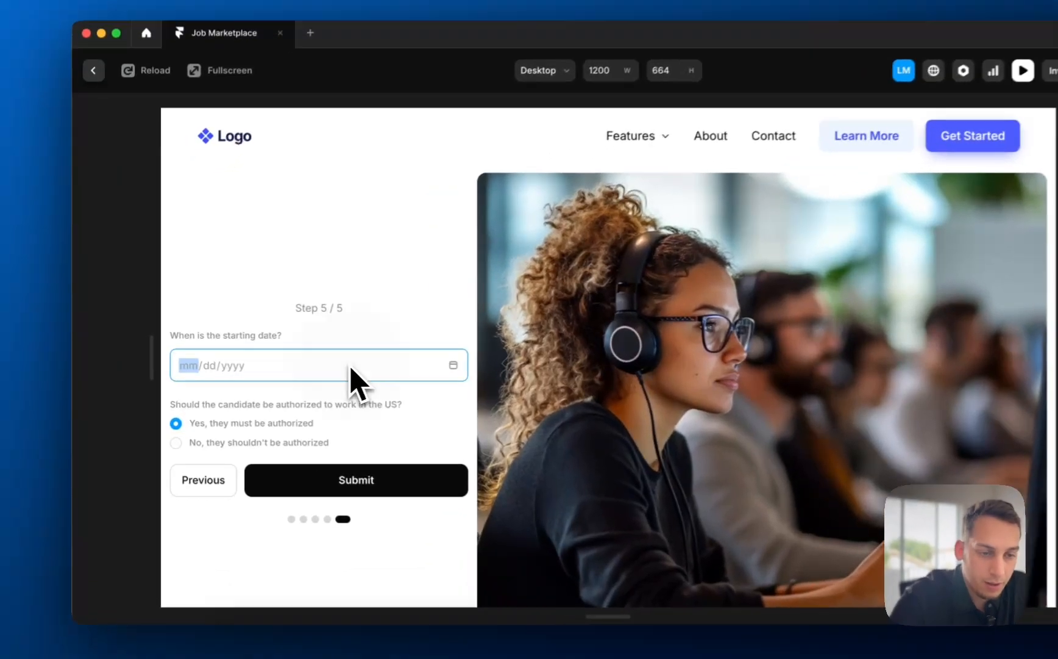
pyautogui.click(454, 367)
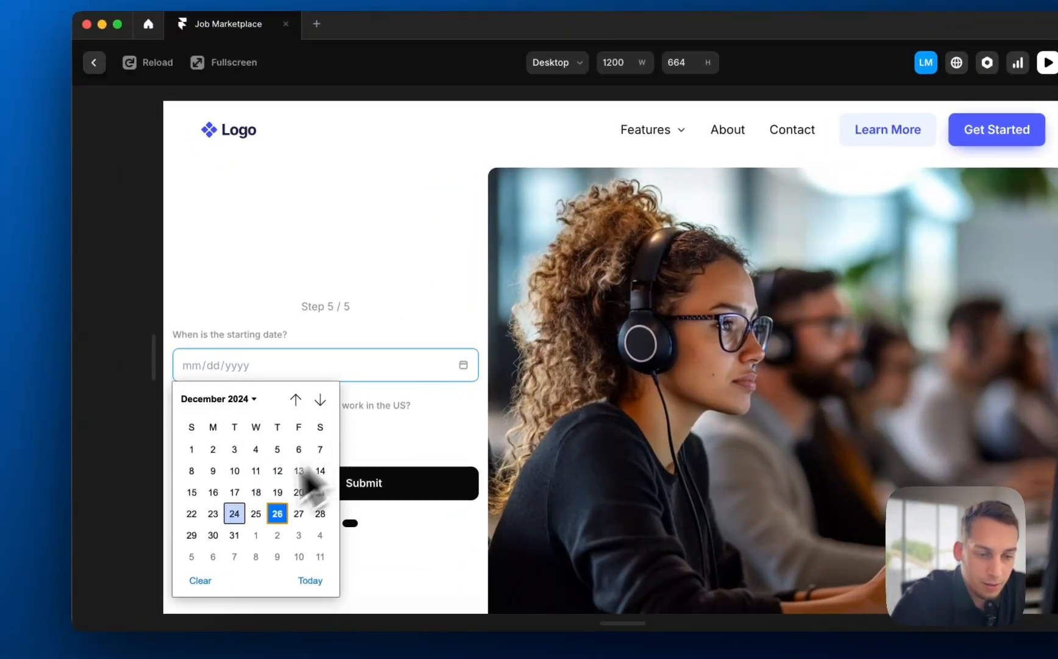
pyautogui.click(298, 517)
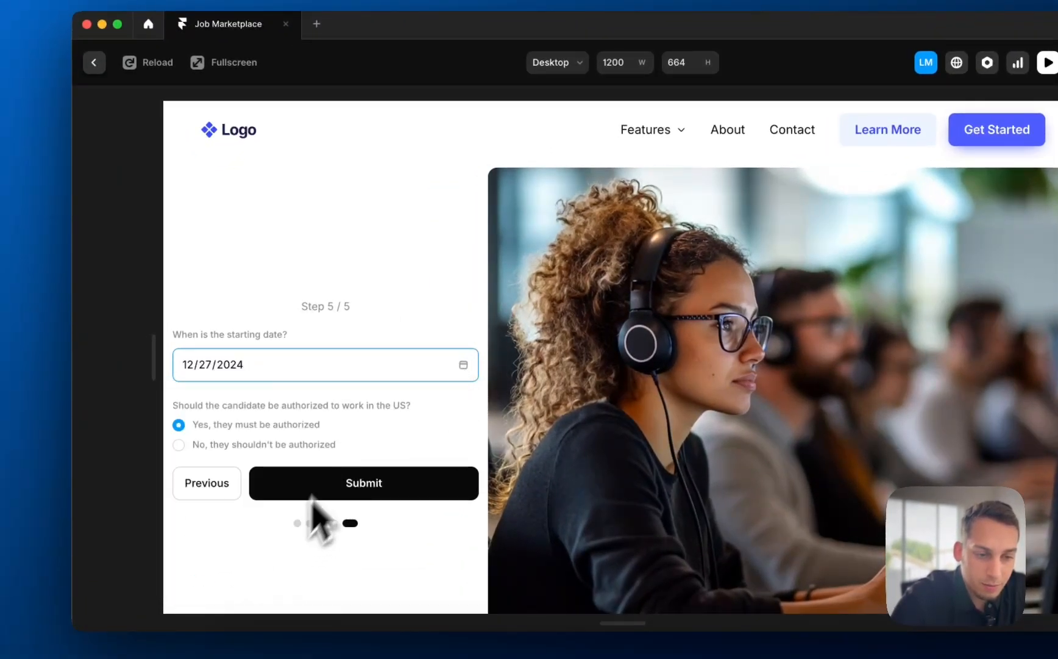
pyautogui.click(348, 482)
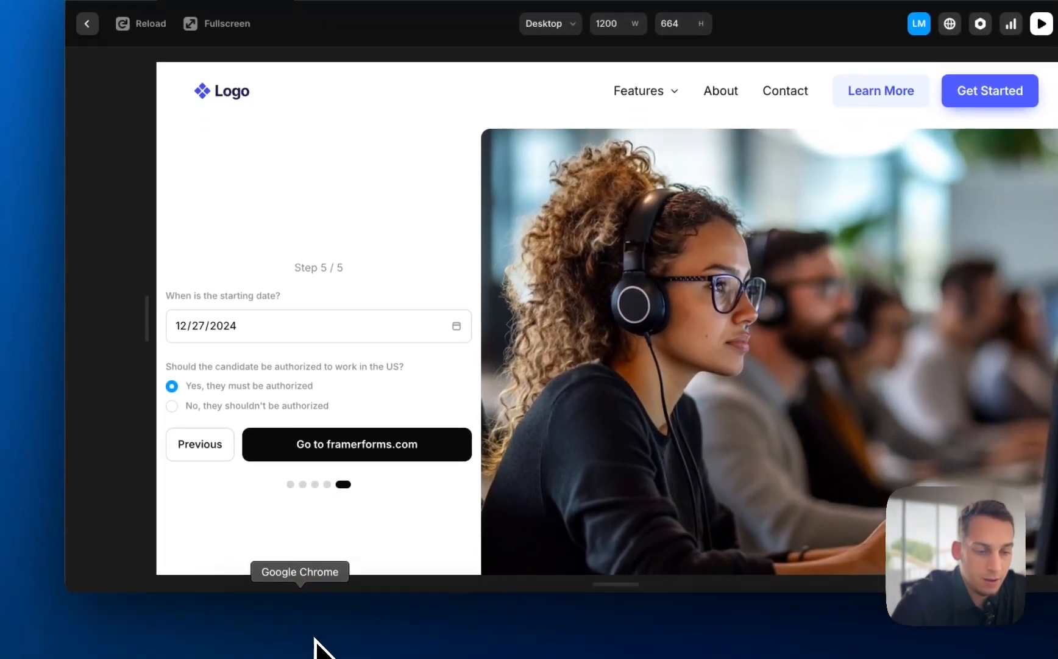
# - Search for Google Sheets in a new tab and open the Job Proposal List spreadsheet
pyautogui.click(315, 634)
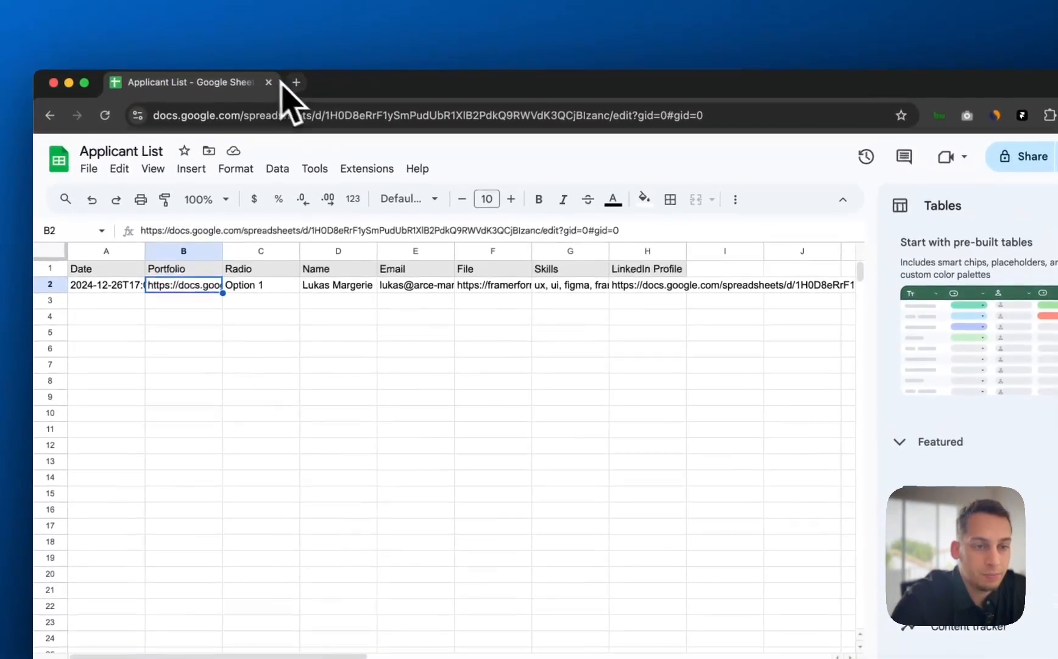
pyautogui.click(301, 54)
pyautogui.write('sheet')
pyautogui.press('Return')
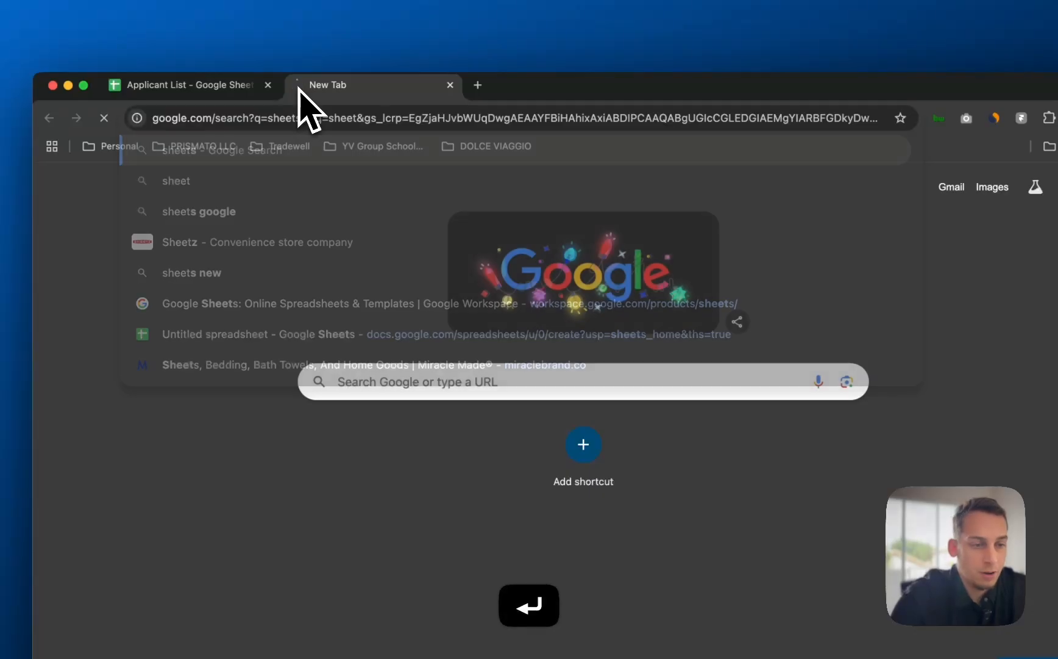
pyautogui.click(232, 292)
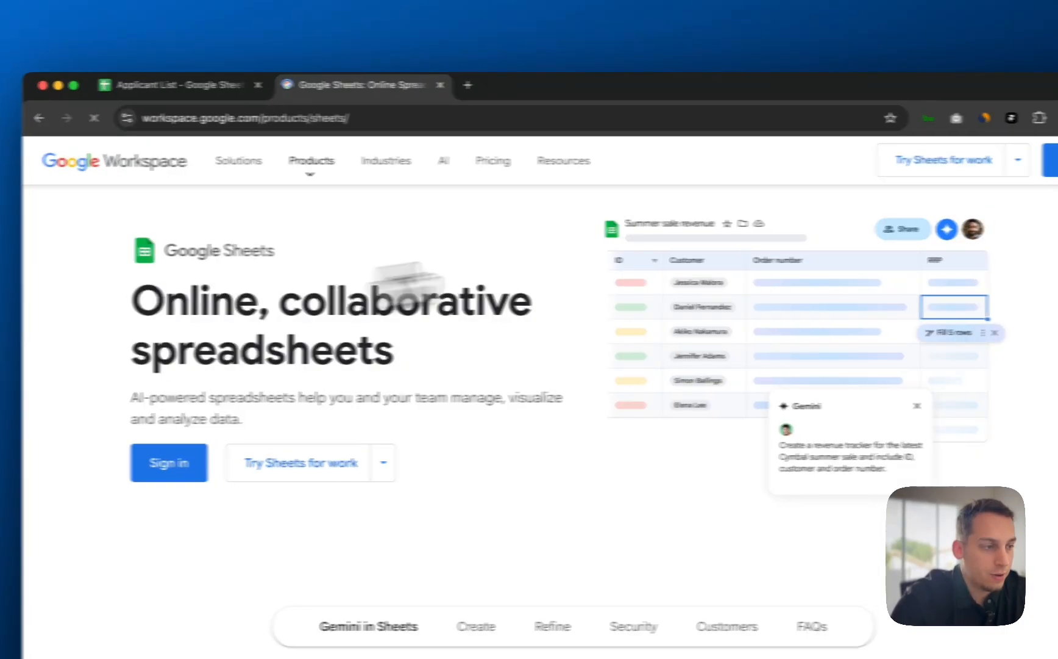
pyautogui.click(922, 169)
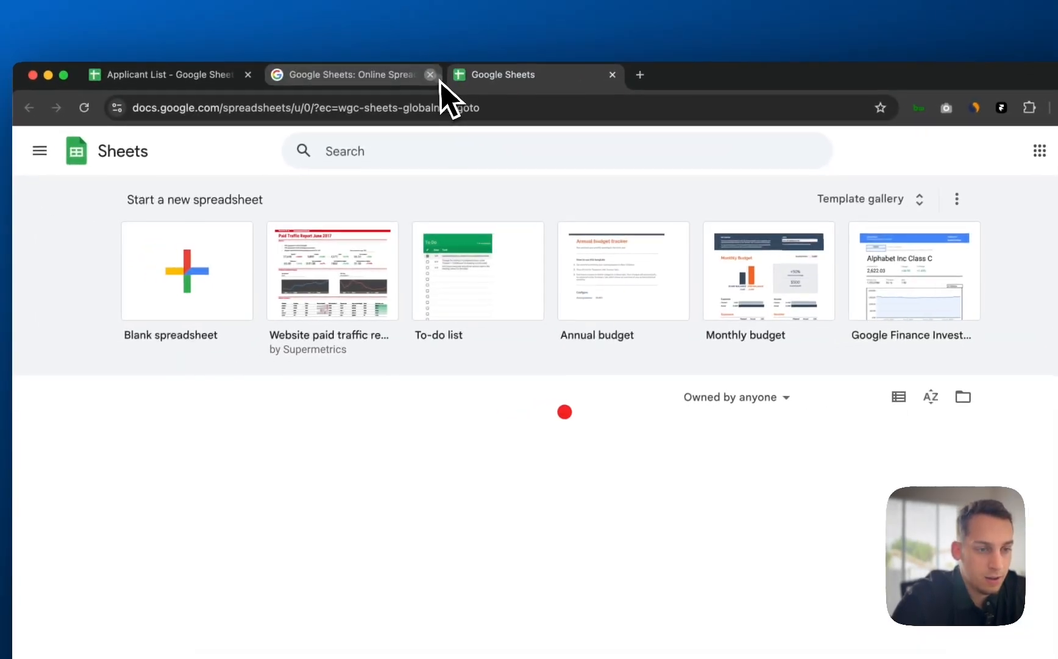
pyautogui.click(313, 84)
pyautogui.click(273, 505)
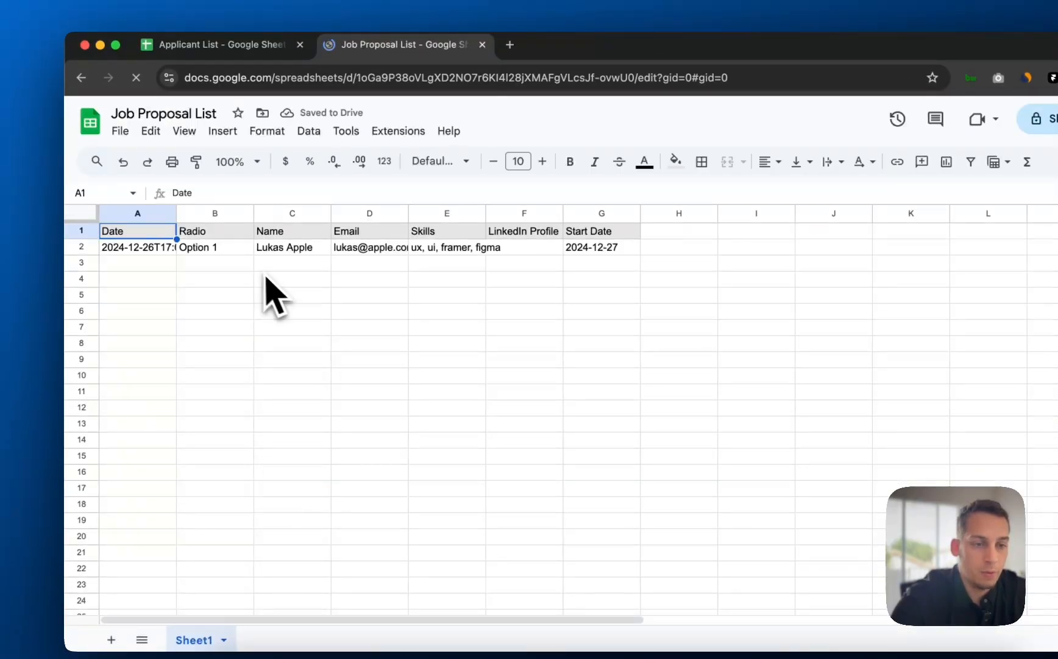
# - Inspect the submitted name, email/description, skills and LinkedIn cells C2 through F2
pyautogui.click(223, 263)
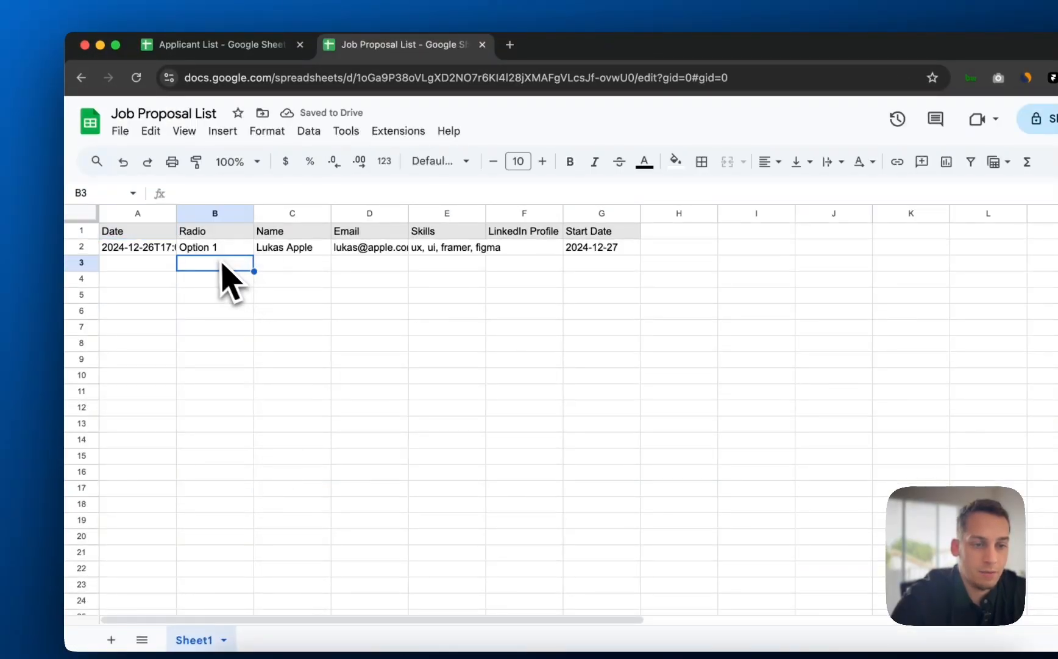
pyautogui.click(292, 252)
pyautogui.click(379, 247)
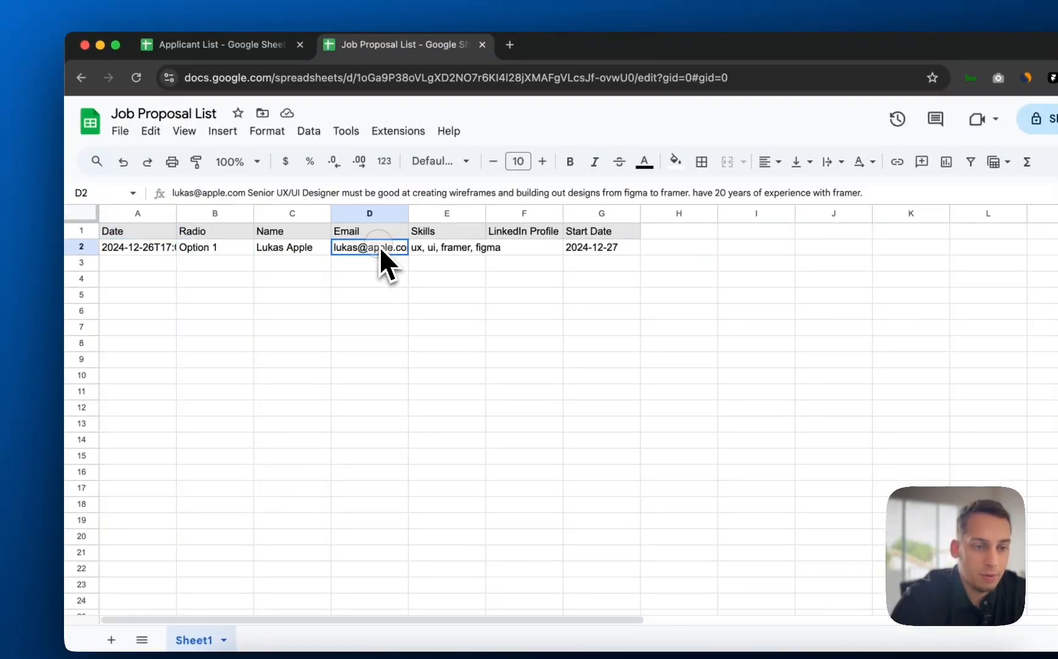
pyautogui.click(447, 250)
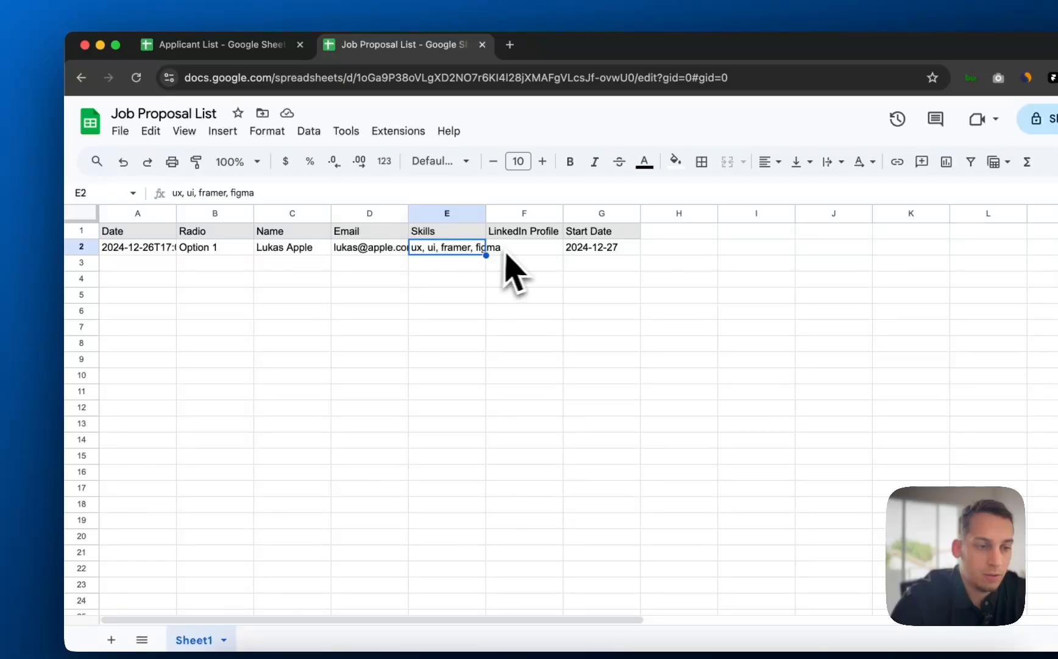
pyautogui.click(515, 249)
pyautogui.click(451, 250)
pyautogui.click(360, 250)
pyautogui.click(305, 250)
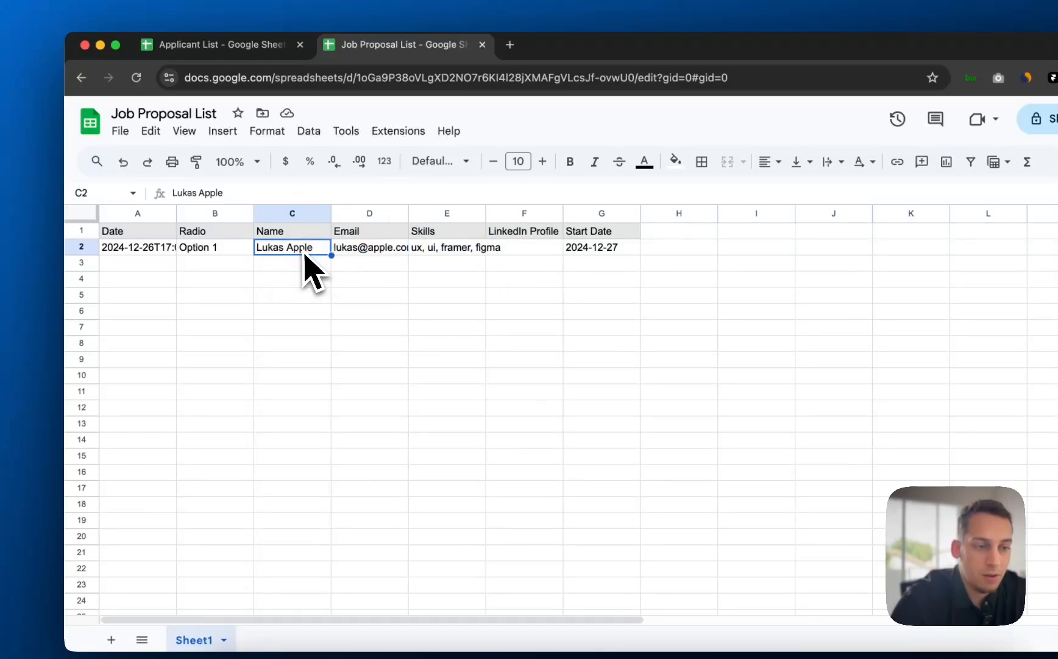
pyautogui.click(353, 250)
# - Widen the Applicant List's Email, Name and Radio columns, then adjust the Job Proposal List's Name column
pyautogui.click(214, 45)
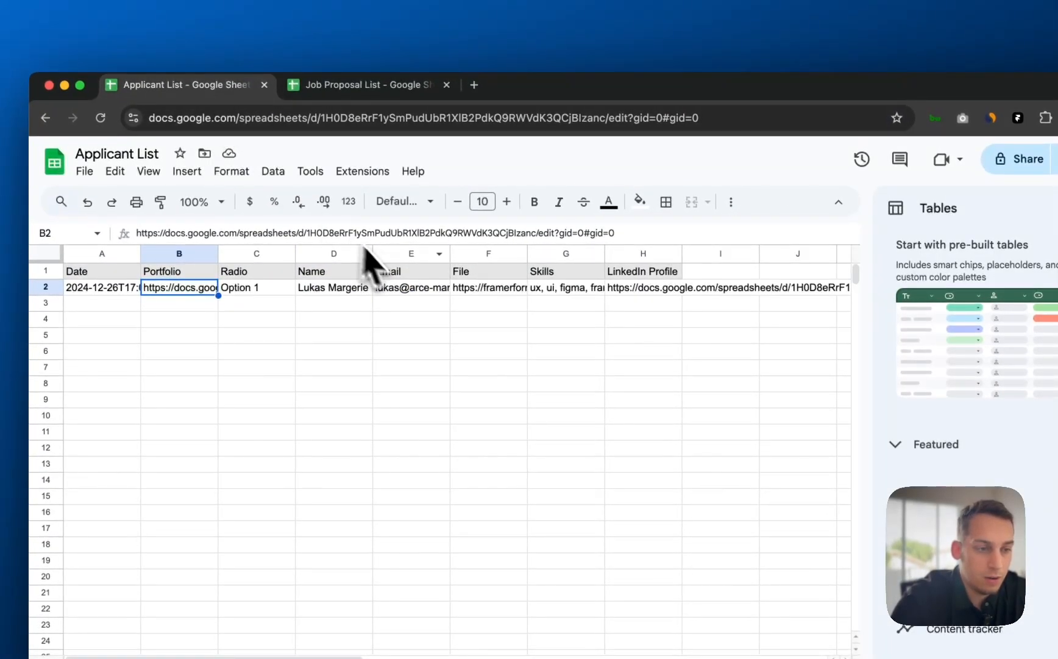
pyautogui.moveTo(450, 257); pyautogui.dragTo(497, 257)
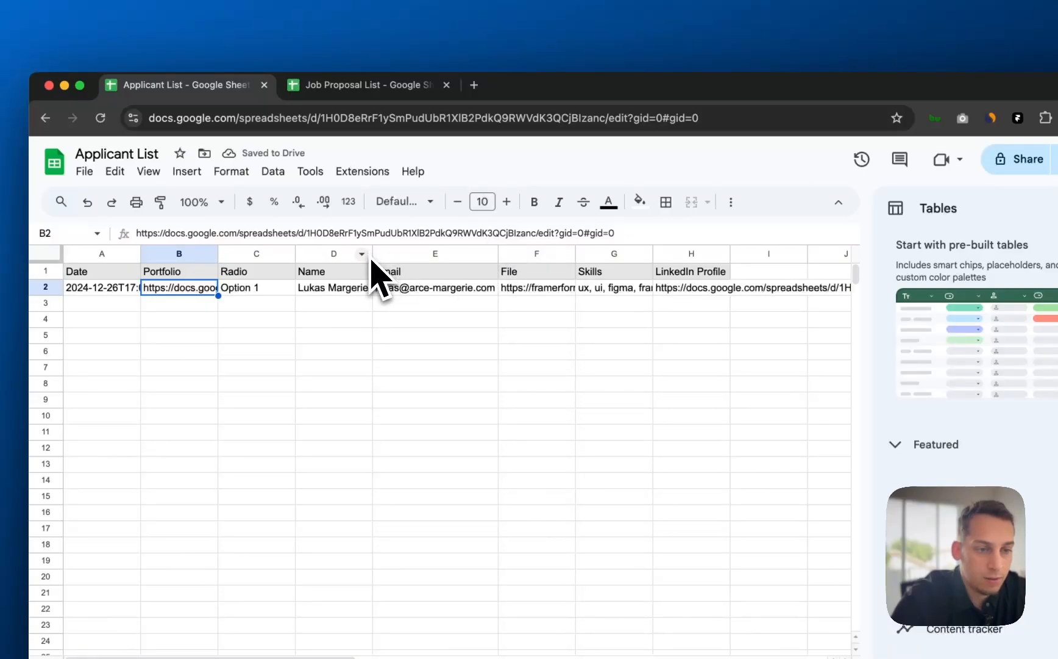
pyautogui.moveTo(368, 252); pyautogui.dragTo(440, 251)
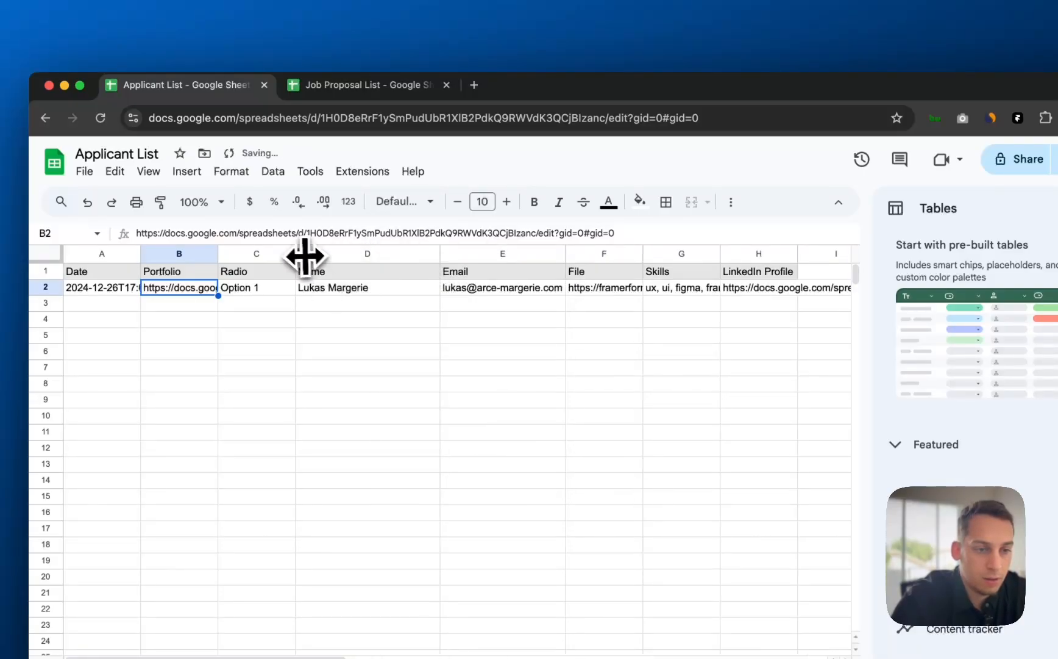
pyautogui.moveTo(294, 252)
pyautogui.mouseDown()
pyautogui.moveTo(372, 252)
pyautogui.moveTo(296, 250)
pyautogui.mouseUp()
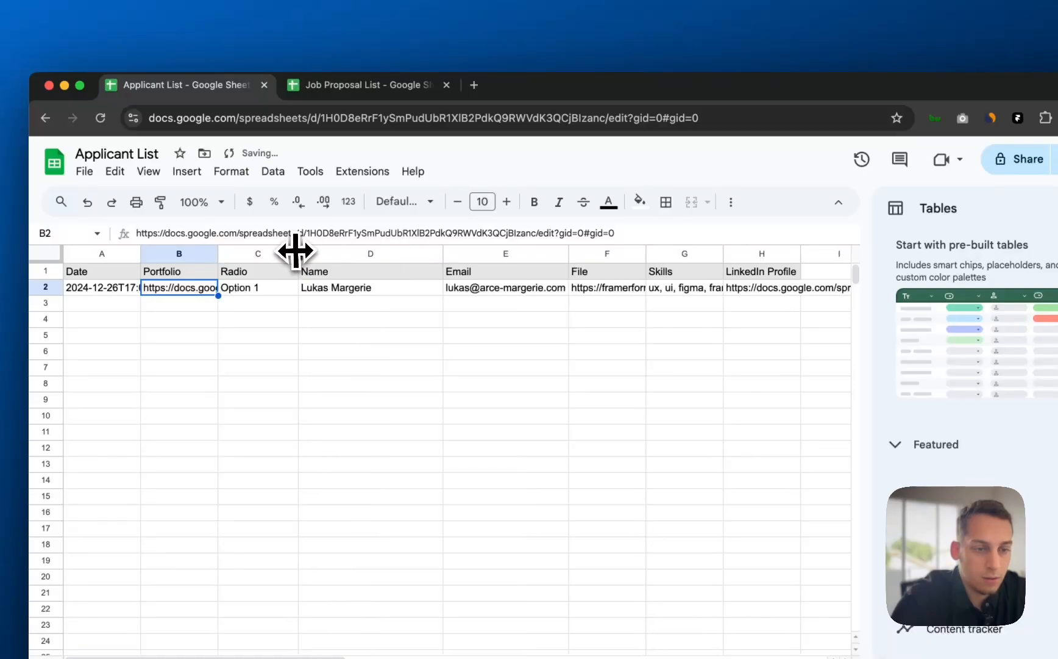
pyautogui.click(247, 295)
pyautogui.hscroll(3, 497, 342)
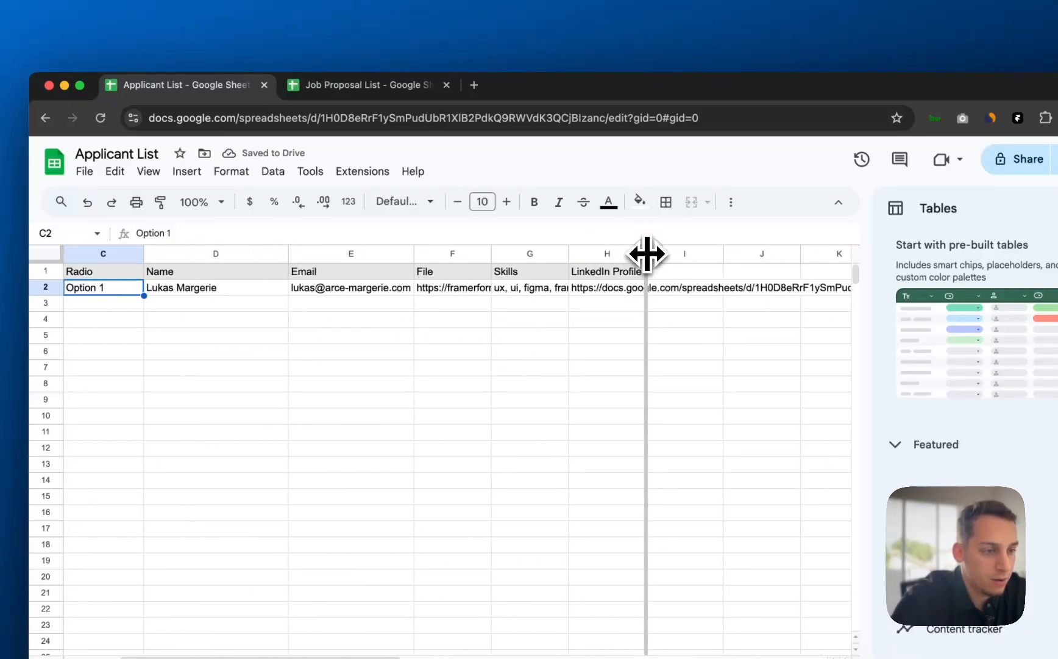
pyautogui.hscroll(5, 645, 307)
pyautogui.hscroll(-8, 644, 308)
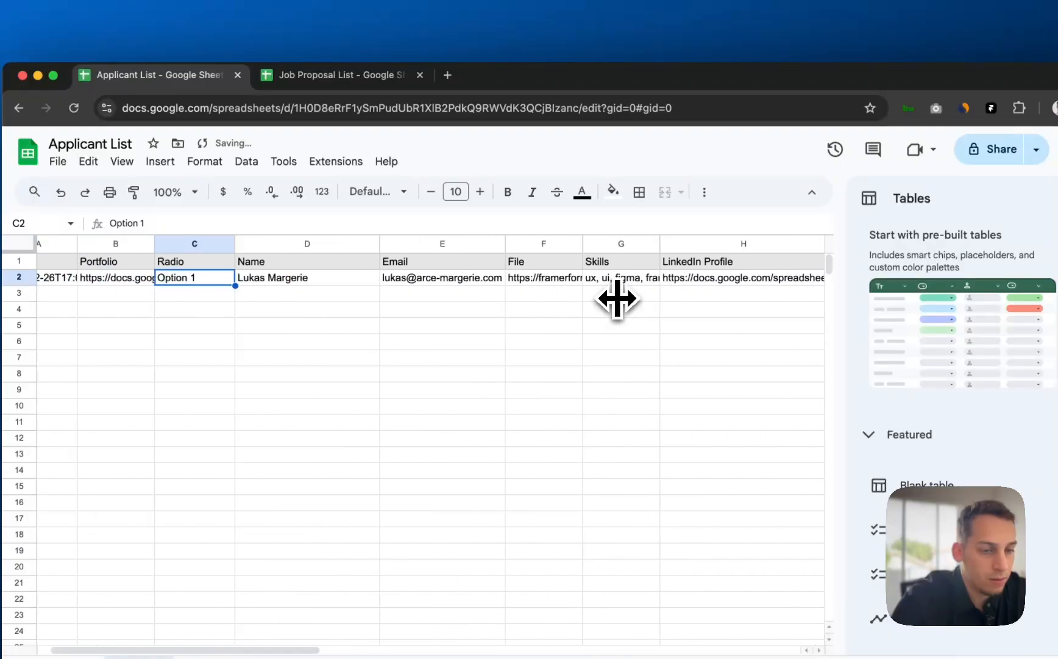
pyautogui.click(341, 74)
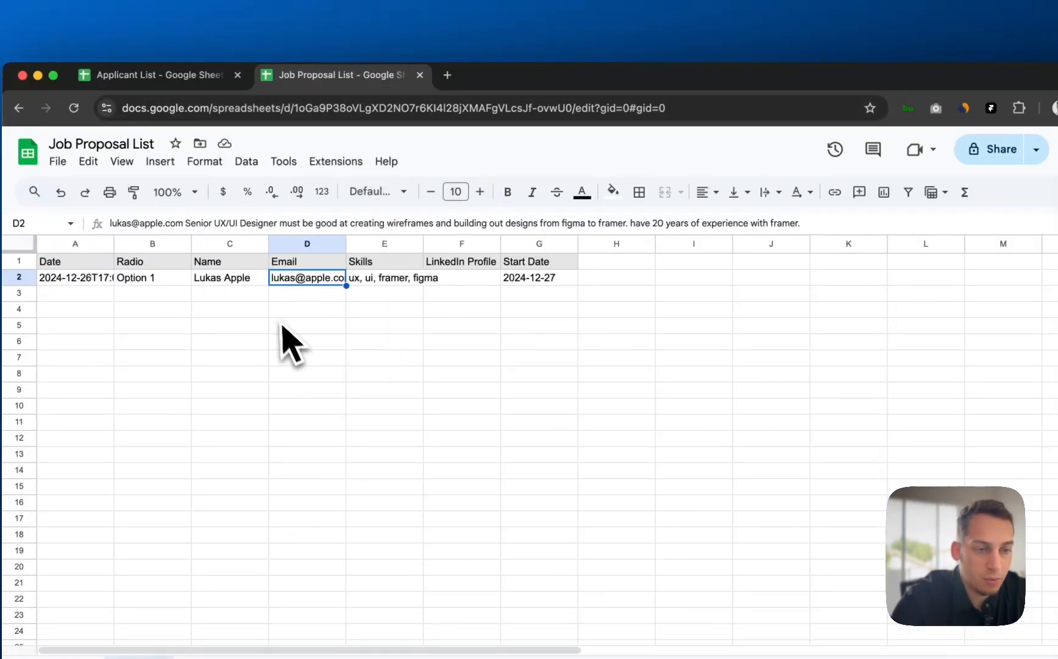
pyautogui.moveTo(269, 241)
pyautogui.mouseDown()
pyautogui.moveTo(323, 238)
pyautogui.moveTo(277, 235)
pyautogui.mouseUp()
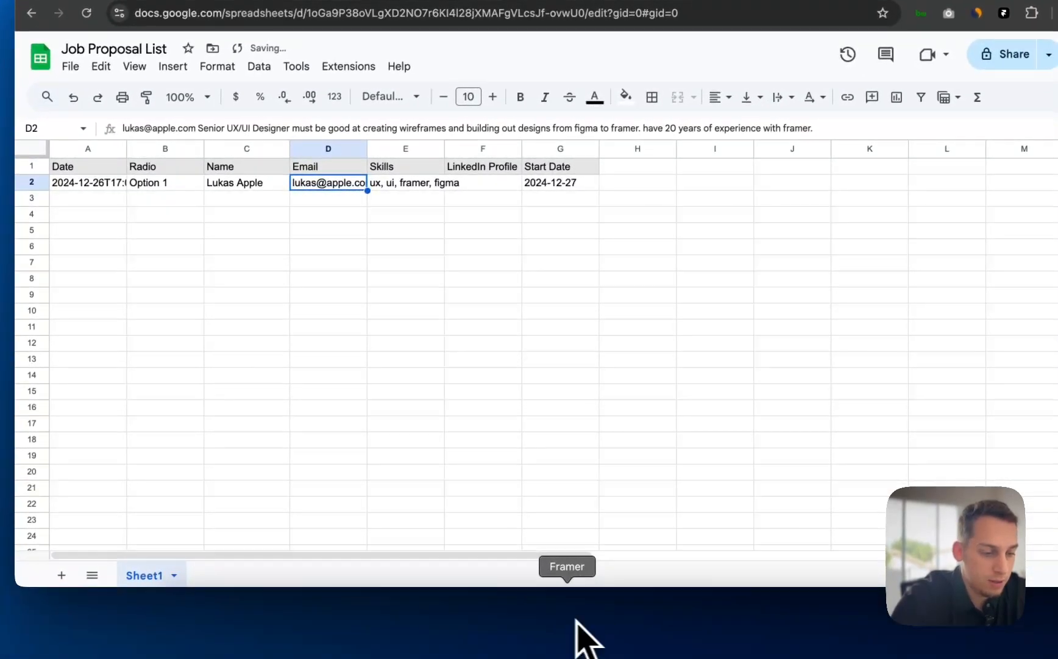
# - Return to the Framer editor, open the Job Proposal Form and review Step 4's layers
pyautogui.click(567, 617)
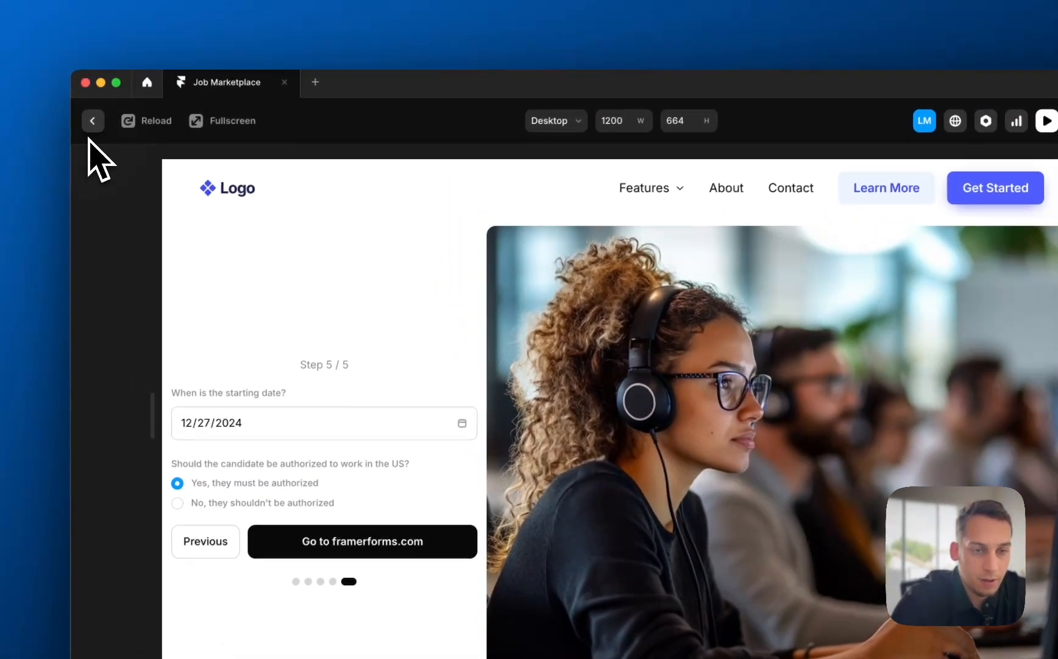
pyautogui.click(36, 17)
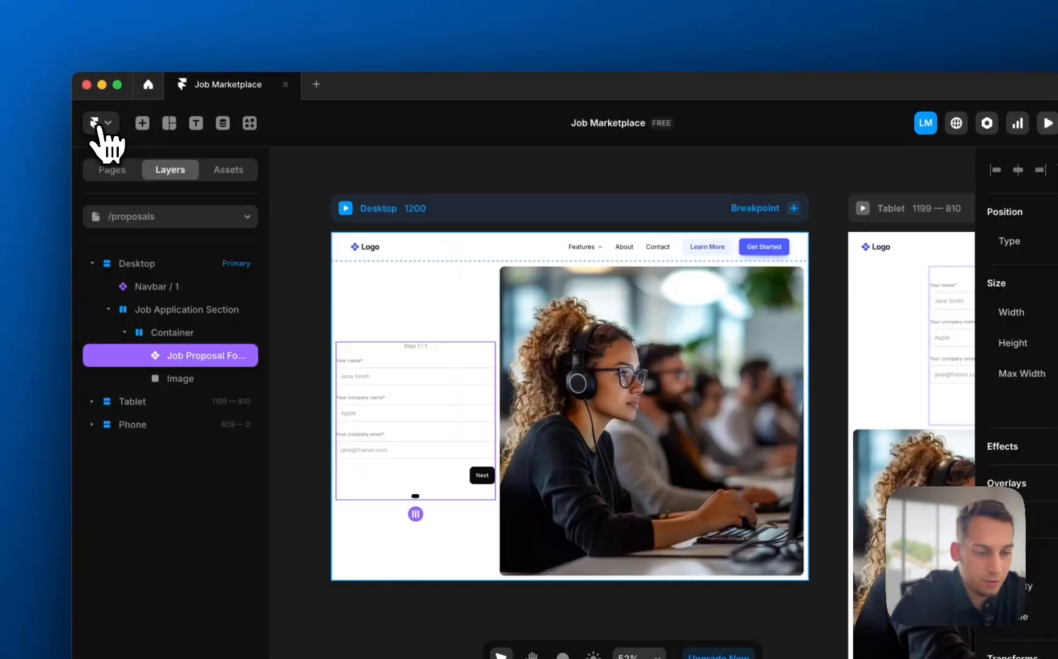
pyautogui.doubleClick(376, 363)
pyautogui.scroll(5, 655, 489)
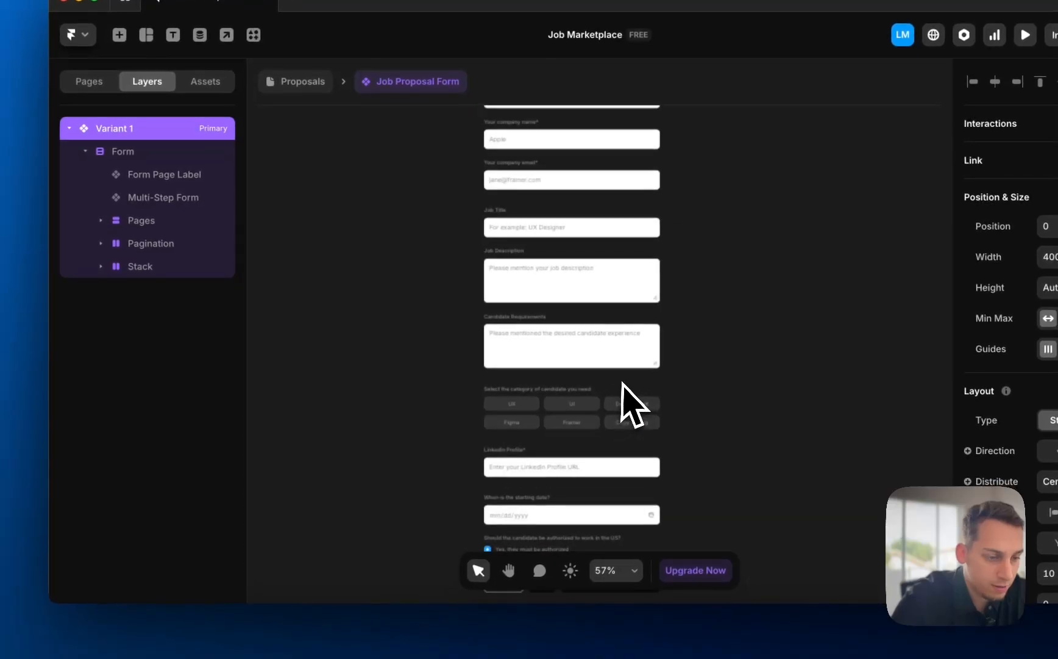
pyautogui.keyDown('super'); pyautogui.click(563, 463); pyautogui.keyUp('super')
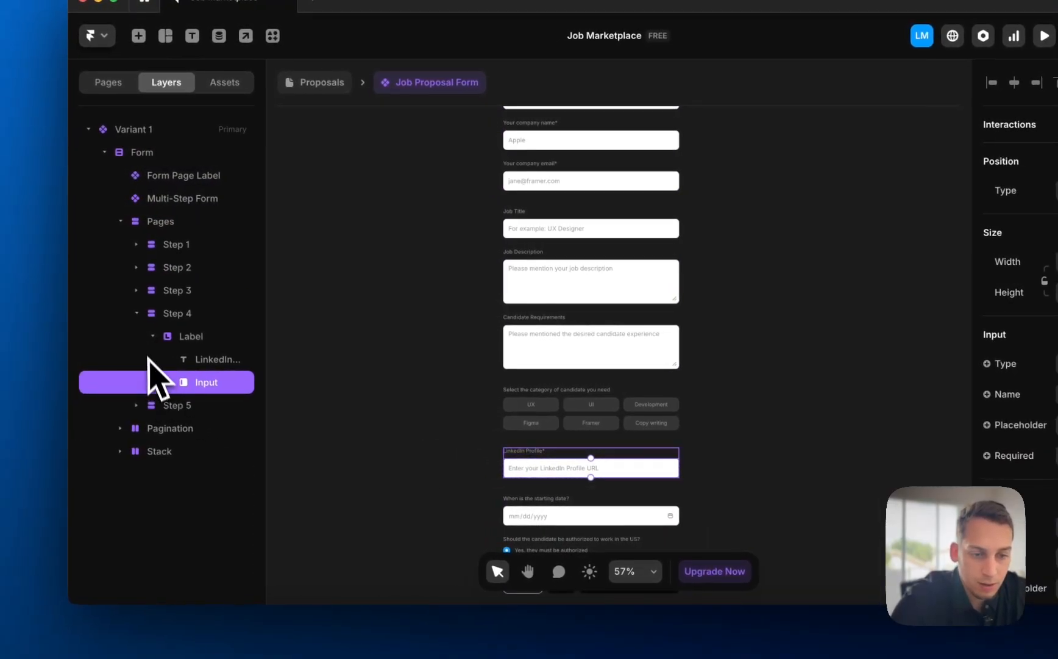
pyautogui.click(135, 311)
# - Copy Step 5's starting-date and work-authorization questions into Step 4
pyautogui.click(186, 430)
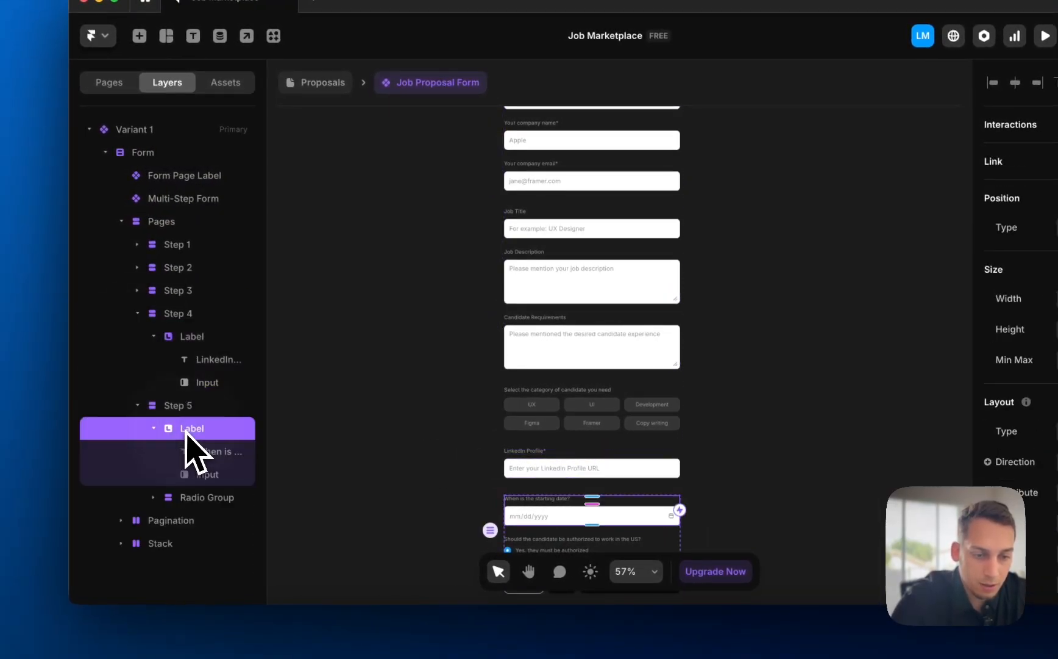
pyautogui.keyDown('shift'); pyautogui.click(181, 452); pyautogui.keyUp('shift')
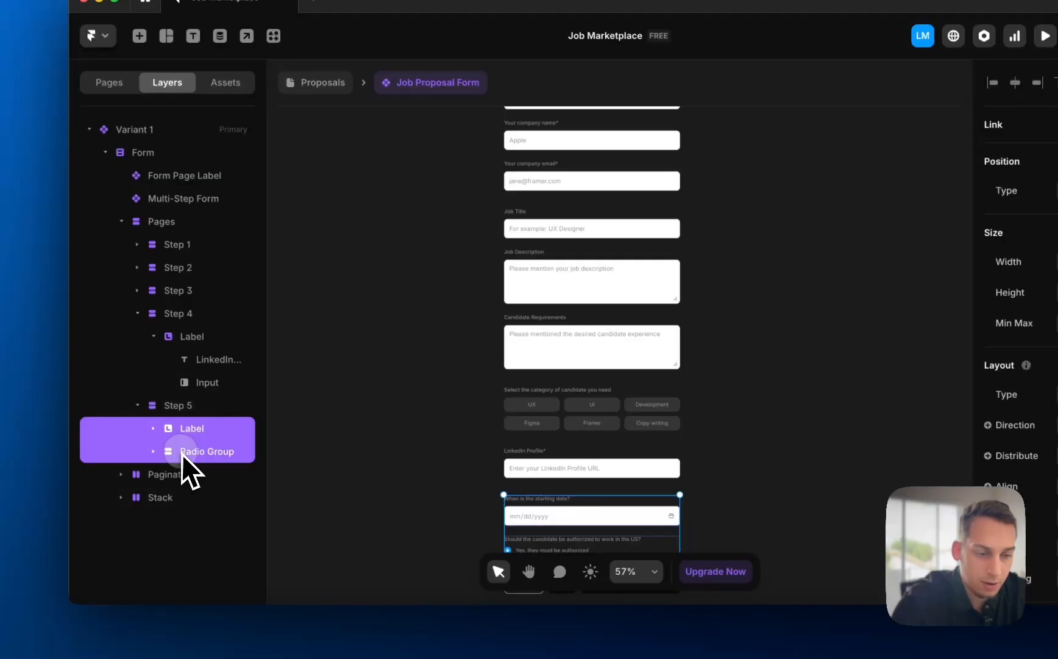
pyautogui.press('super+c')
pyautogui.click(174, 314)
pyautogui.press('super+v')
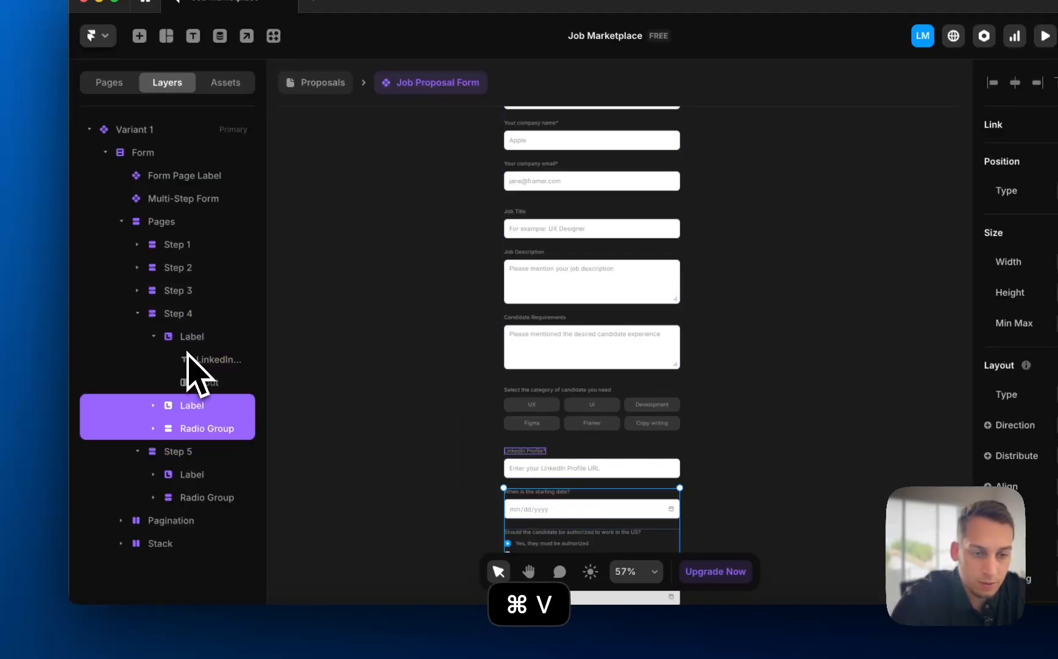
# - Delete Step 4's LinkedIn Profile question and remove Step 5 entirely
pyautogui.click(181, 342)
pyautogui.press('BackSpace')
pyautogui.click(177, 383)
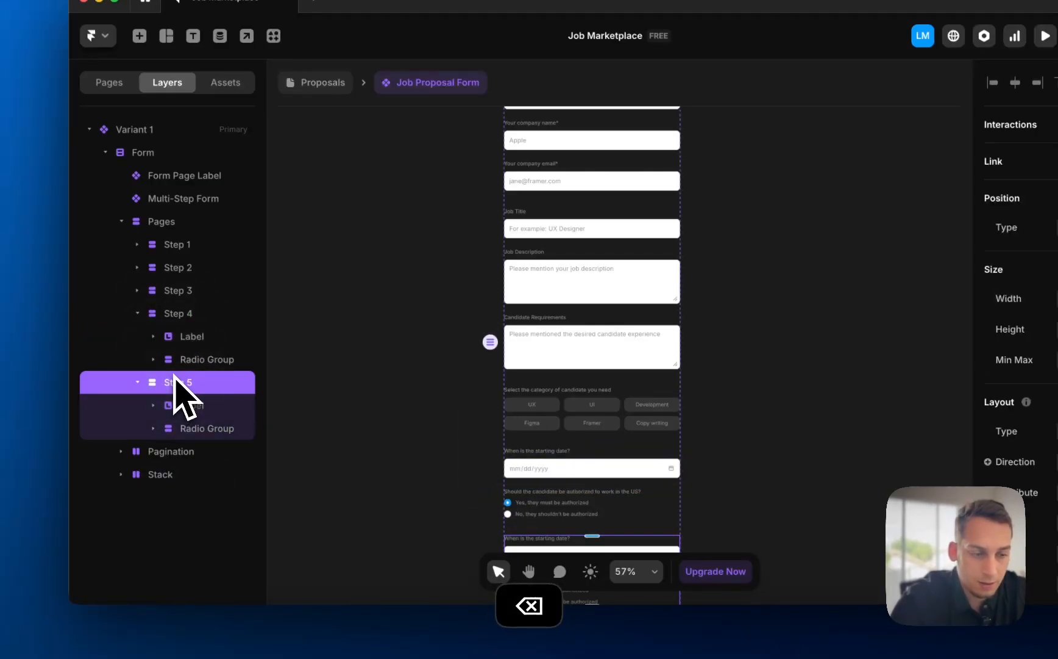
pyautogui.press('BackSpace')
pyautogui.hscroll(1, 342, 479)
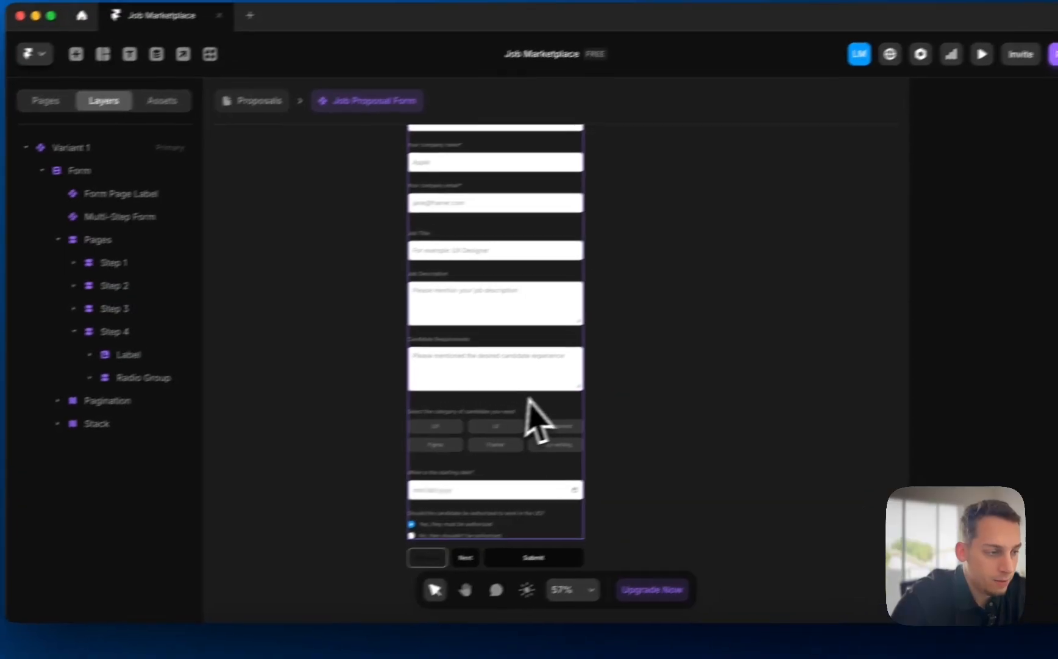
pyautogui.scroll(4, 494, 282)
pyautogui.scroll(3, 378, 319)
# - Name the company name input 'Company Name' and check the other step-1 inputs' field names
pyautogui.click(396, 261)
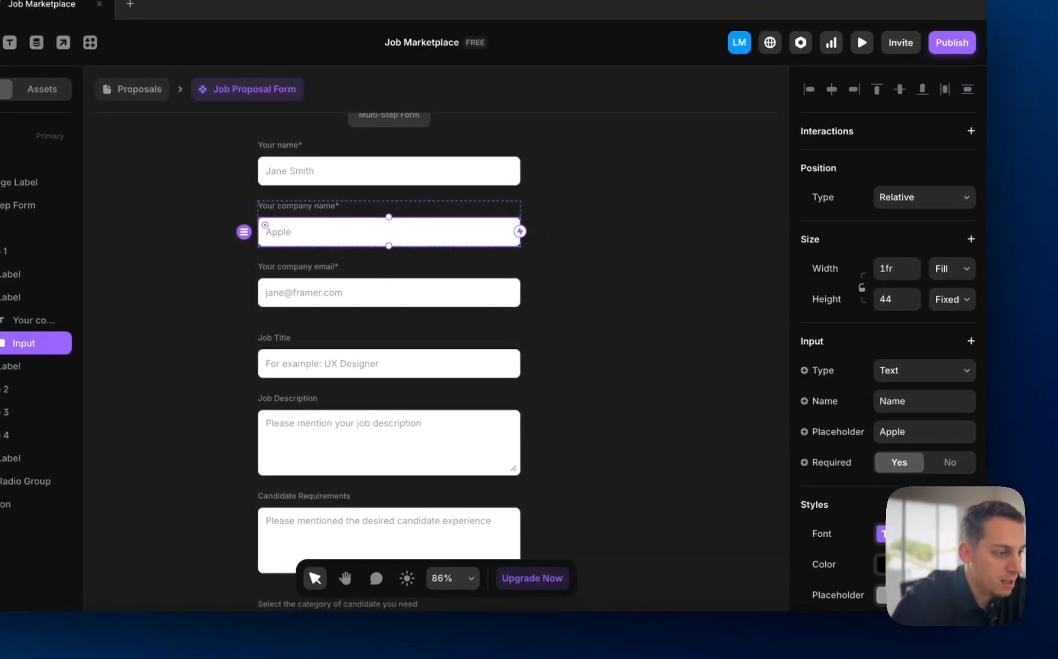
pyautogui.click(919, 404)
pyautogui.write('Company Na')
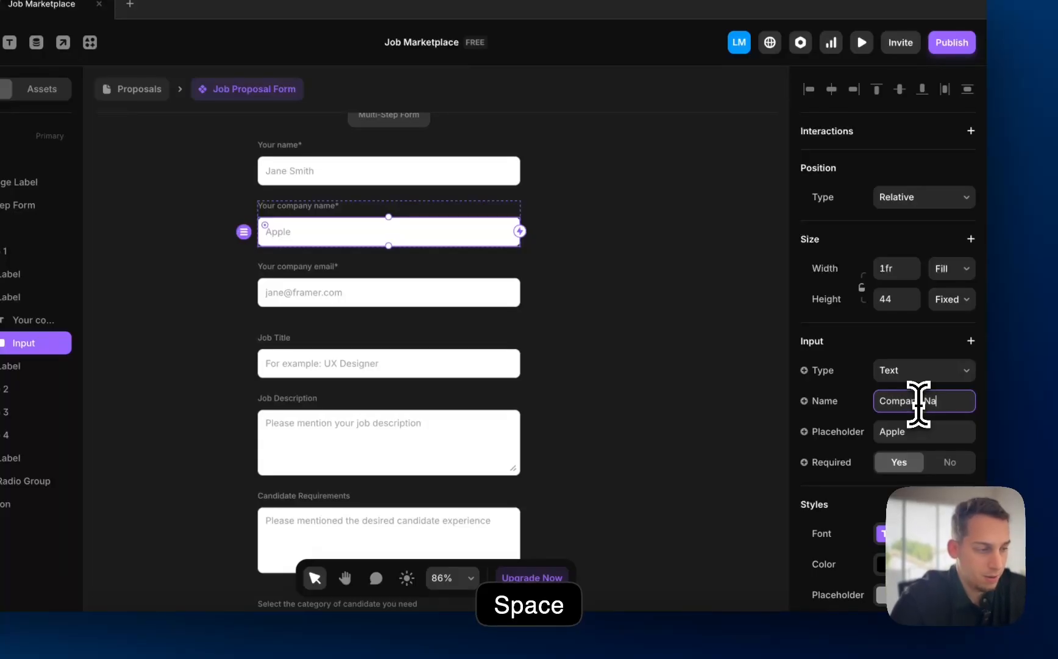
pyautogui.write('me')
pyautogui.click(740, 385)
pyautogui.click(359, 206)
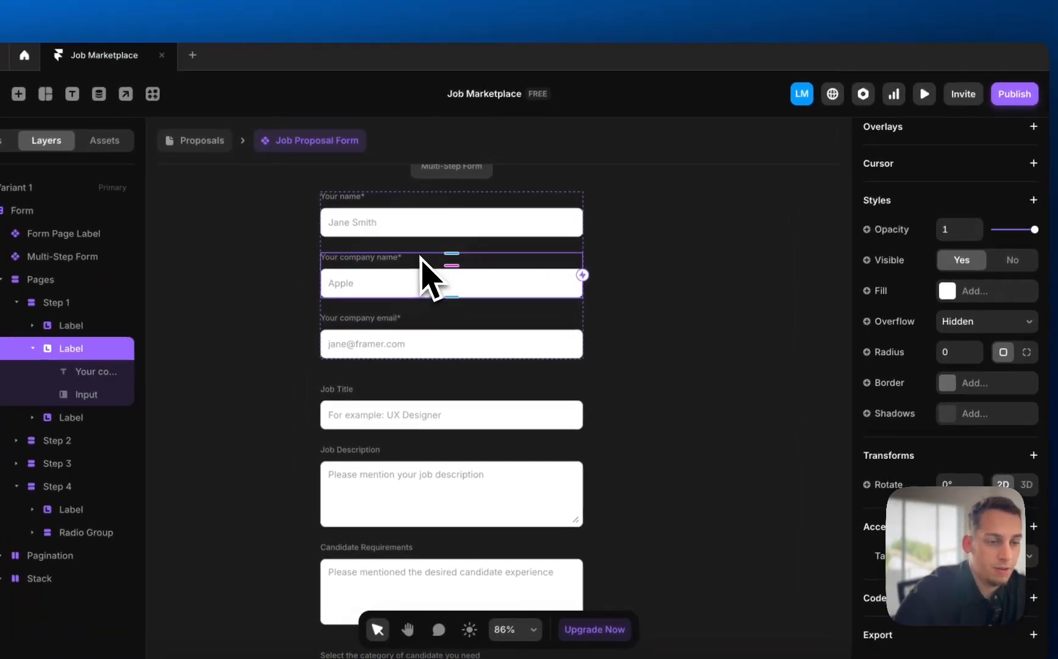
pyautogui.click(403, 343)
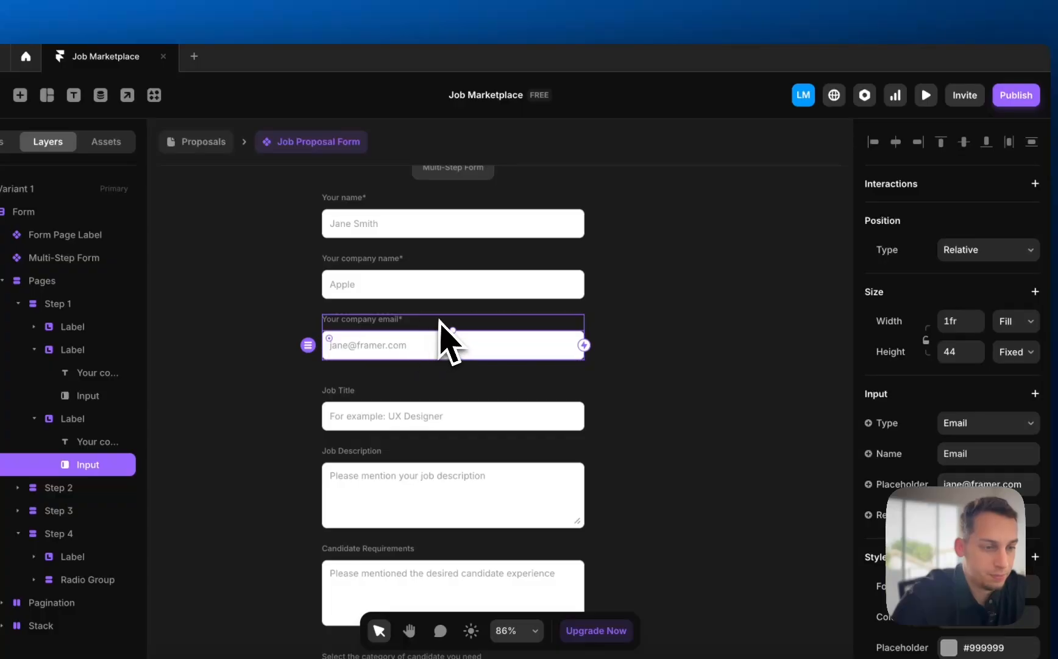
pyautogui.click(437, 279)
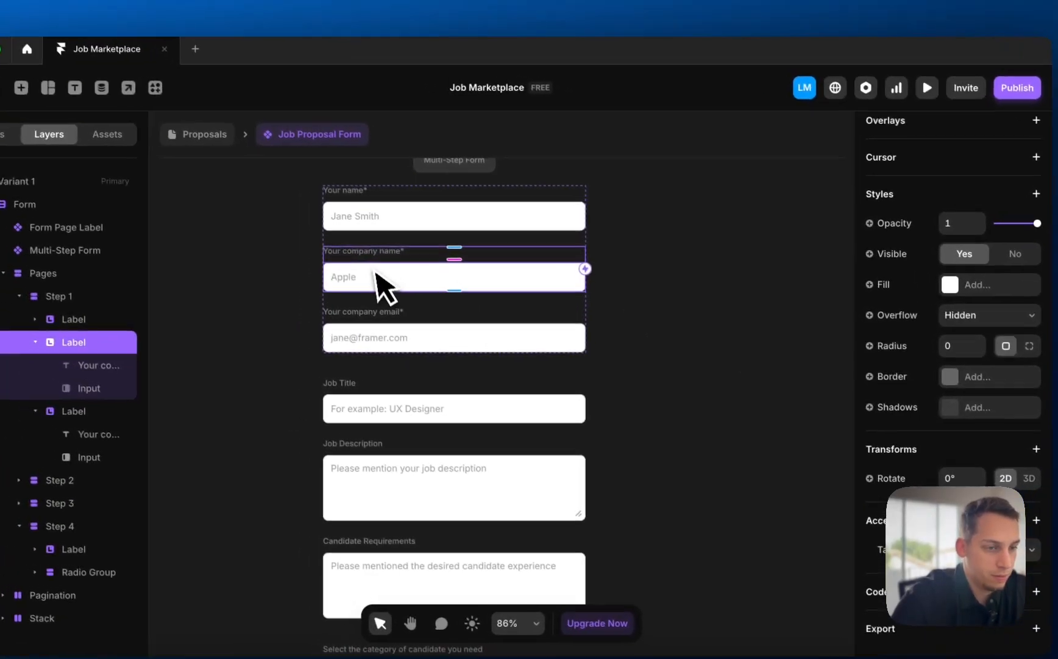
pyautogui.click(378, 287)
pyautogui.click(396, 214)
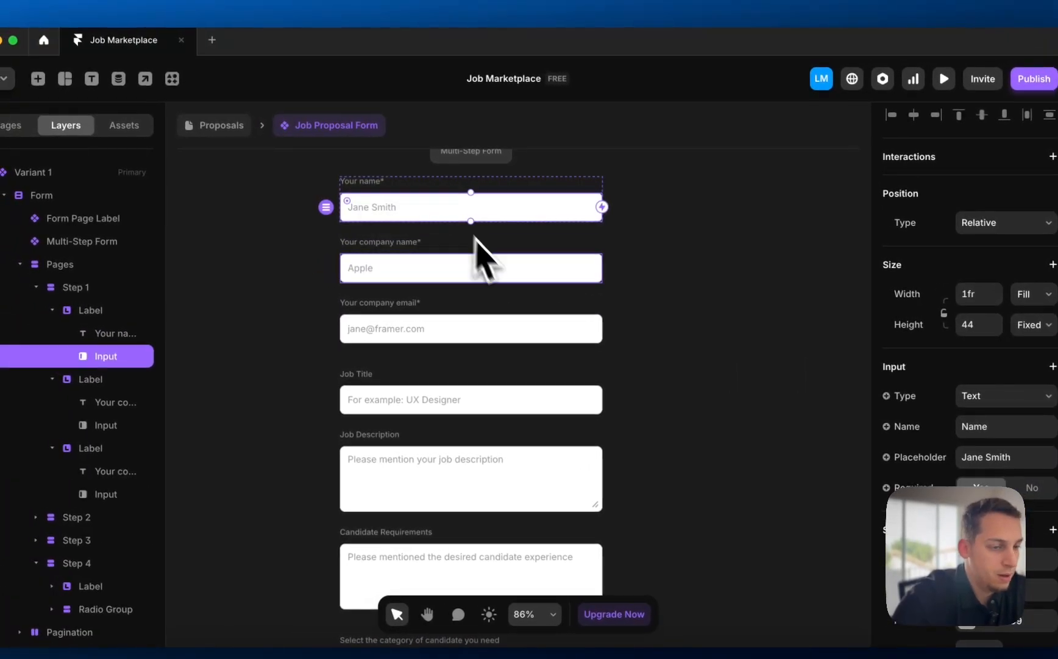
pyautogui.click(426, 335)
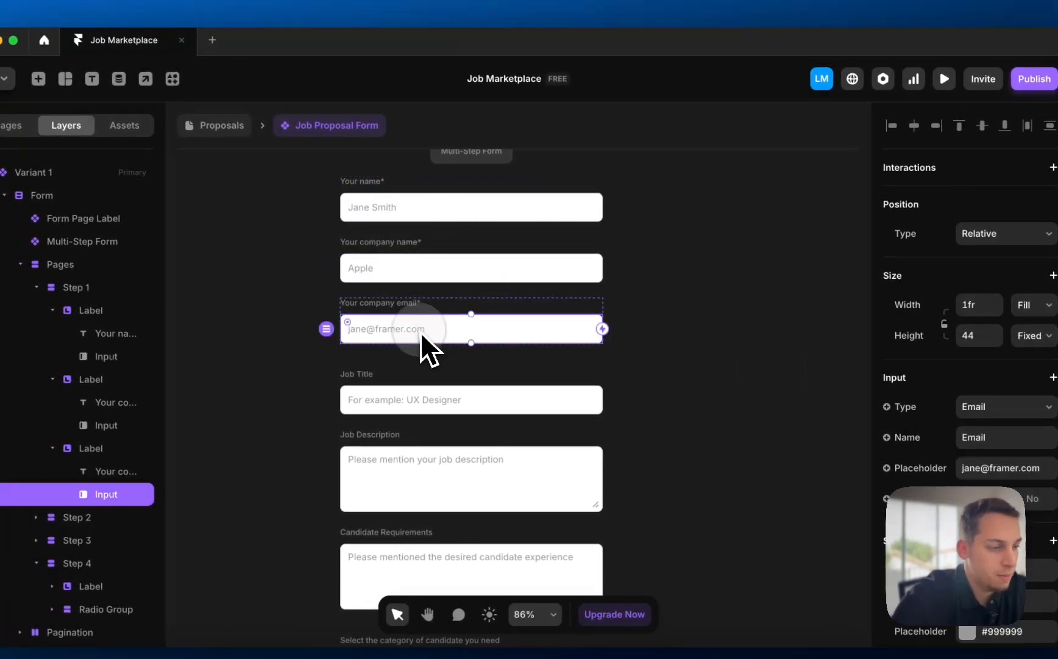
# - Rename the Job Title and Job Description inputs' field names to match
pyautogui.click(407, 402)
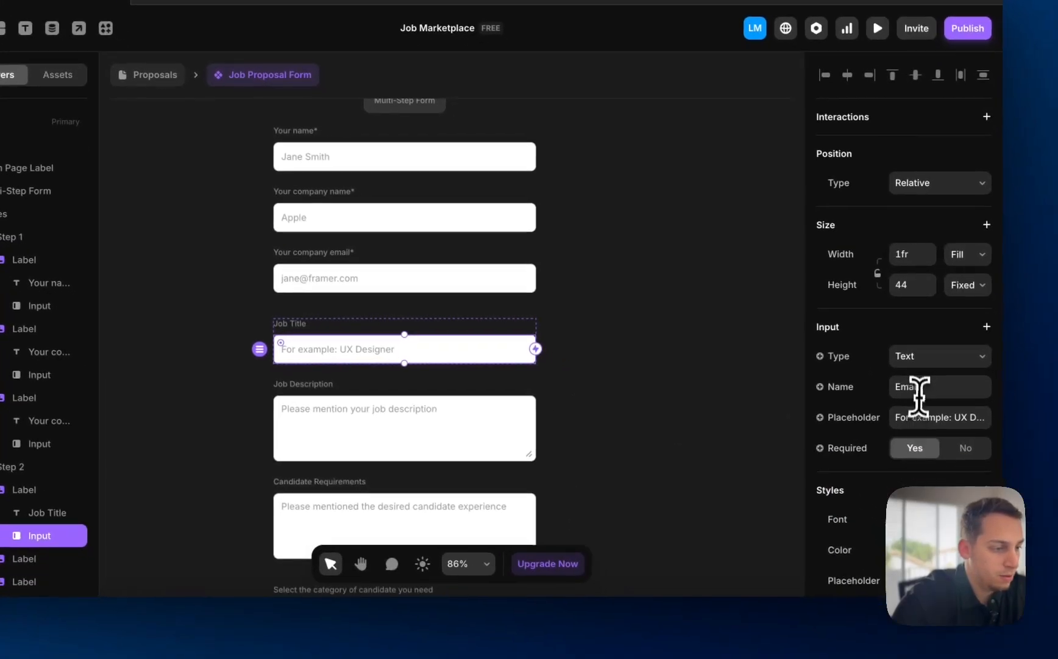
pyautogui.click(920, 390)
pyautogui.write('Job Title')
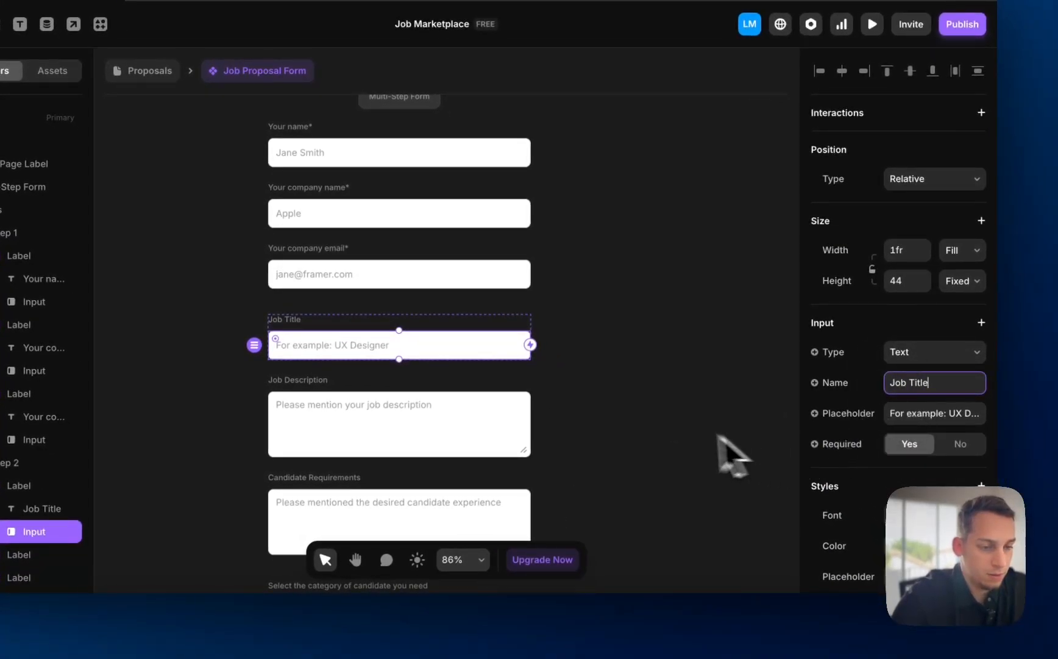
pyautogui.click(646, 406)
pyautogui.click(424, 419)
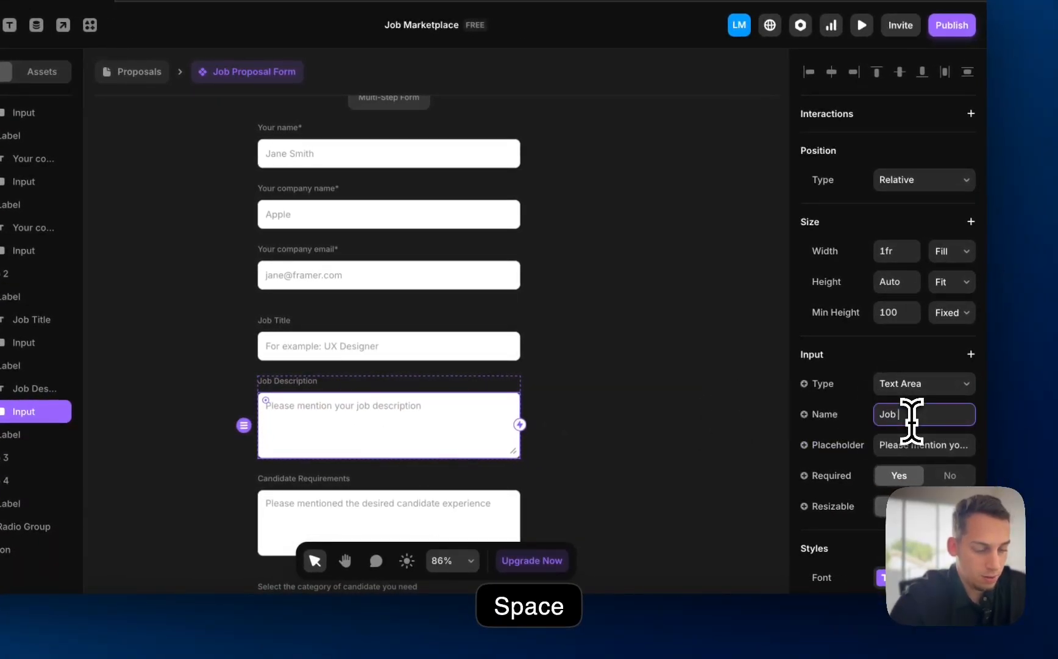
pyautogui.click(913, 421)
pyautogui.write('Job Description')
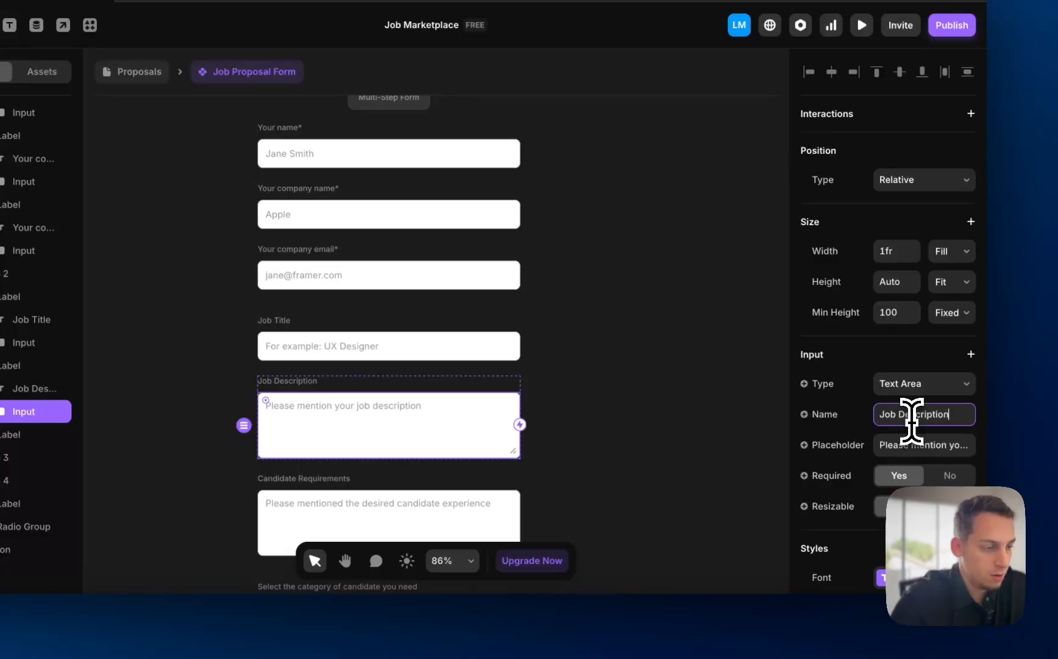
pyautogui.scroll(-4, 532, 437)
# - Select the Candidate Requirements input's field name to rename it
pyautogui.click(354, 320)
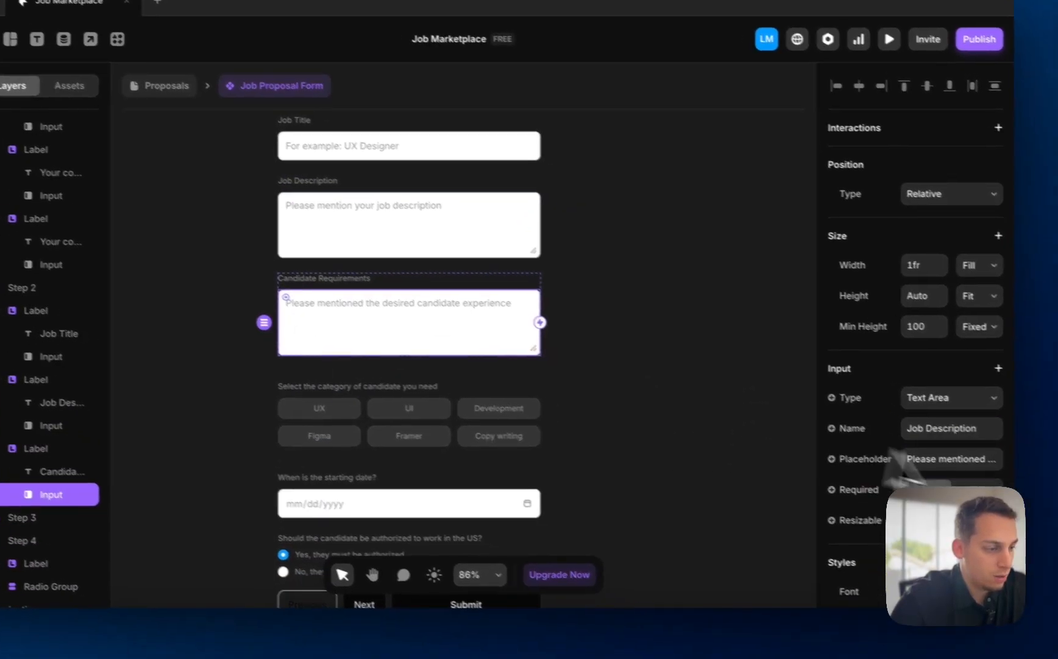
pyautogui.tripleClick(925, 422)
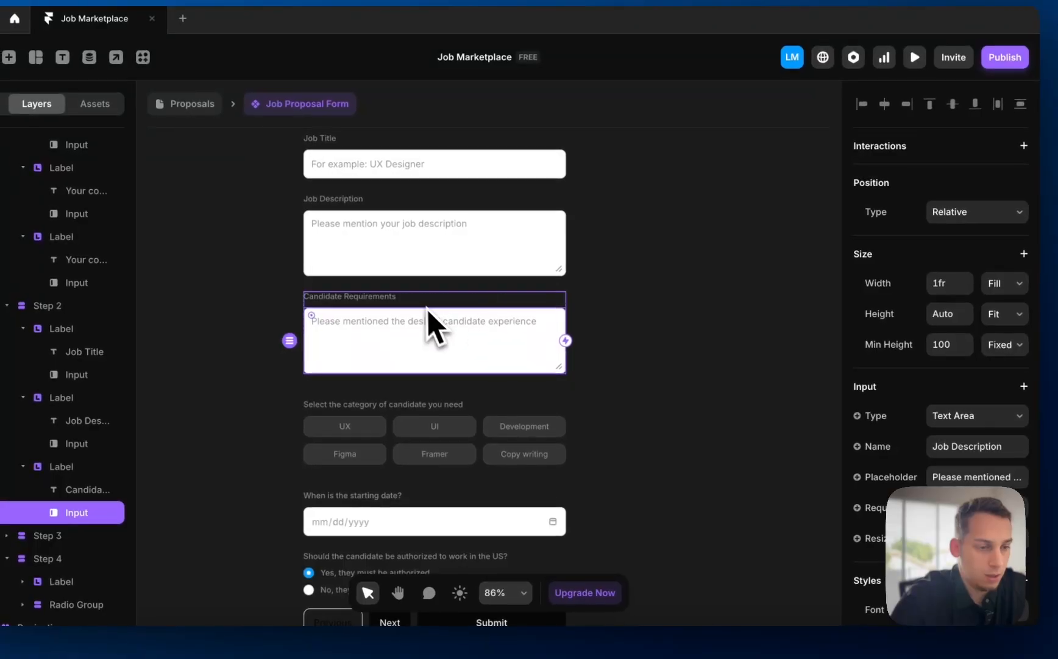
pyautogui.click(346, 277)
pyautogui.click(397, 299)
pyautogui.click(402, 323)
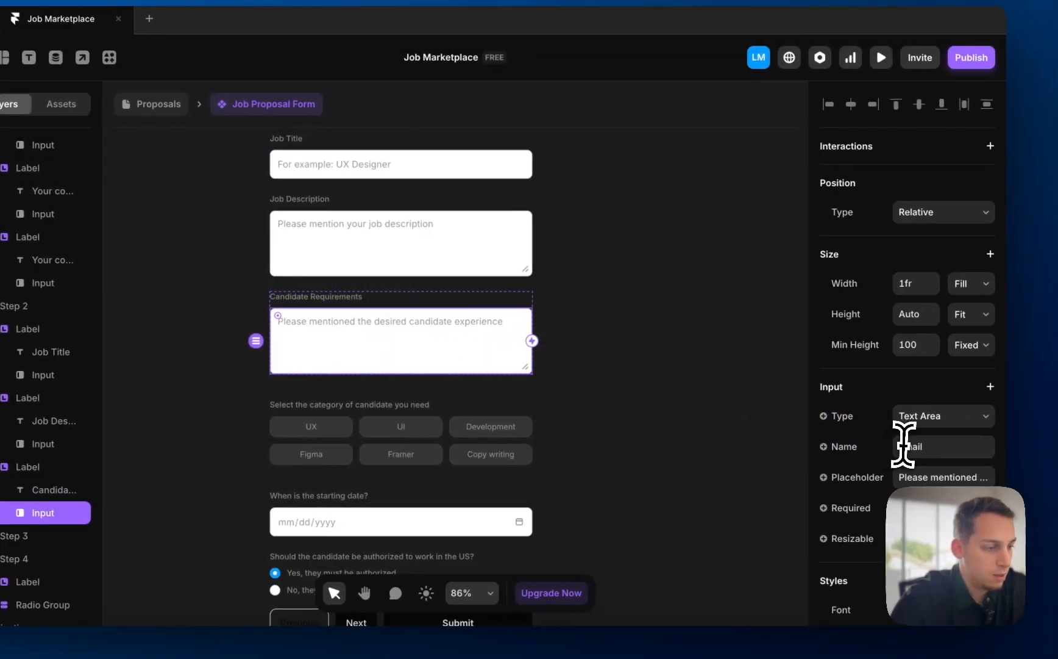
pyautogui.doubleClick(942, 447)
pyautogui.click(417, 237)
pyautogui.click(348, 358)
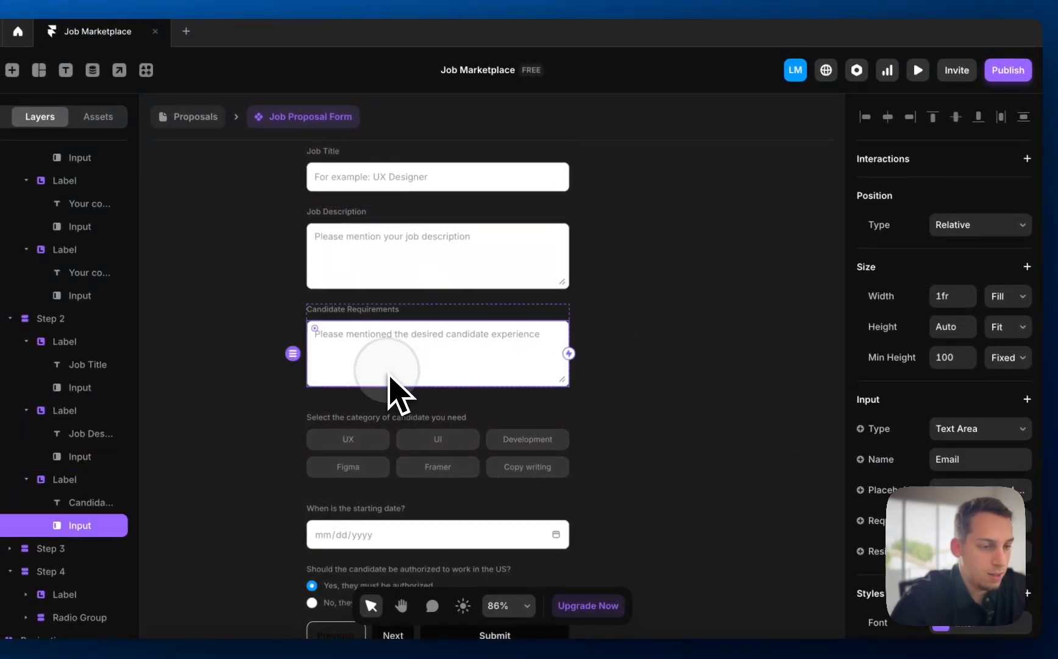
pyautogui.doubleClick(921, 424)
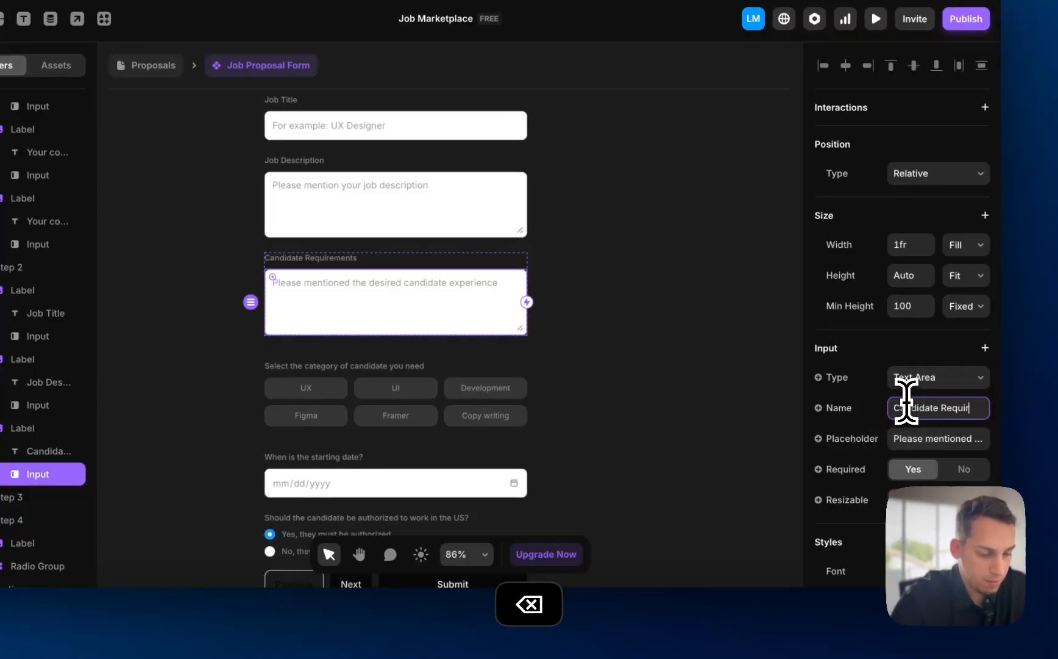
# - Review the category choices, then select the whole form to view its submission settings
pyautogui.click(467, 393)
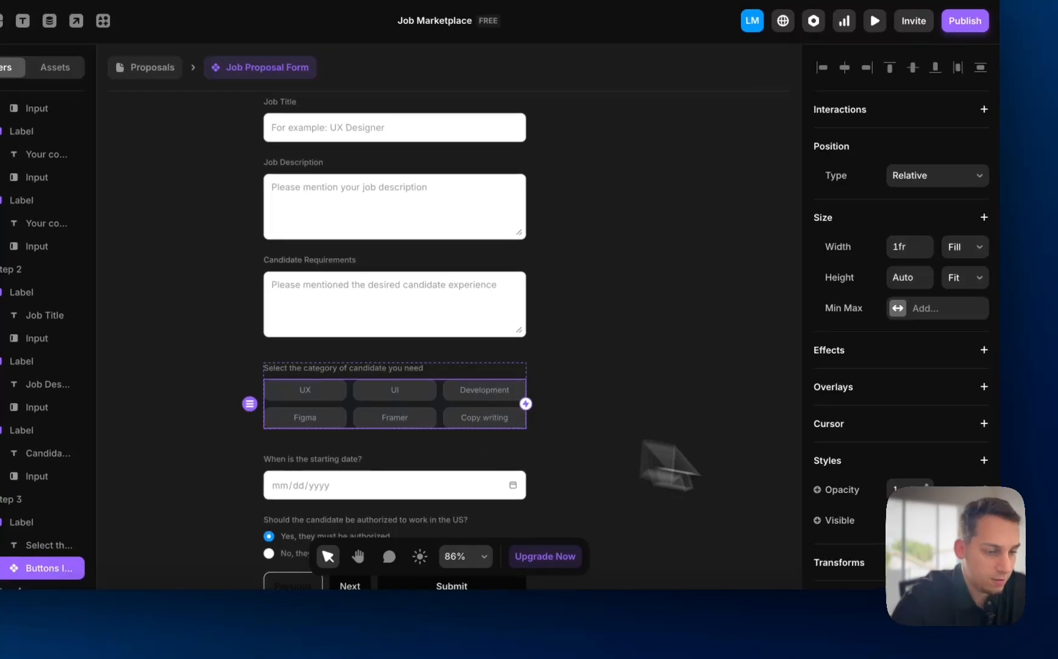
pyautogui.scroll(-3, 874, 579)
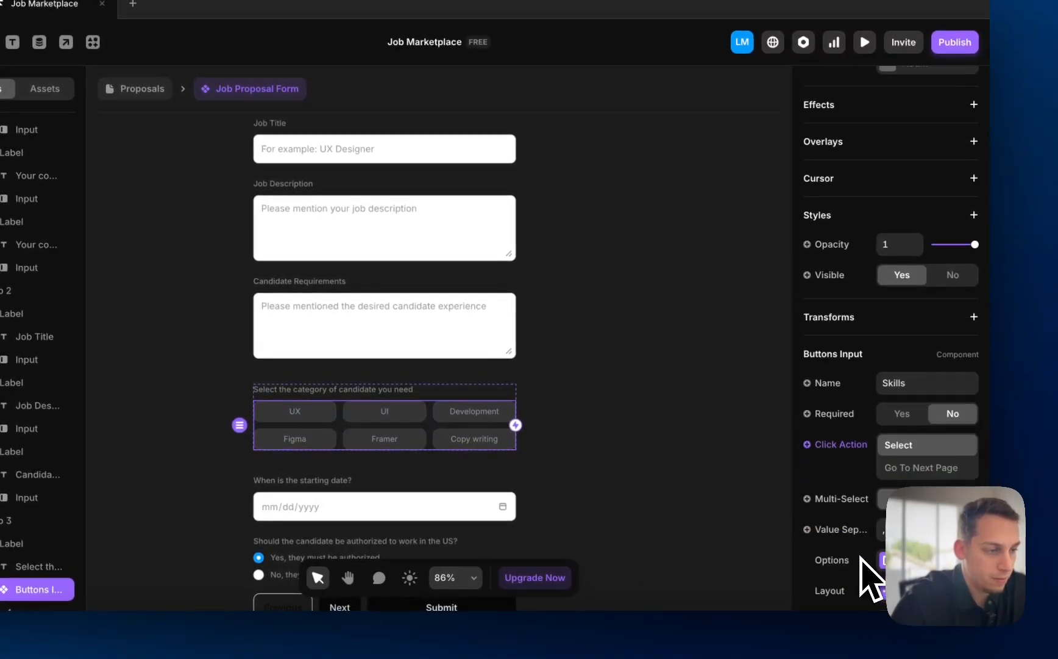
pyautogui.scroll(2, 709, 456)
pyautogui.scroll(-3, 700, 455)
pyautogui.click(610, 468)
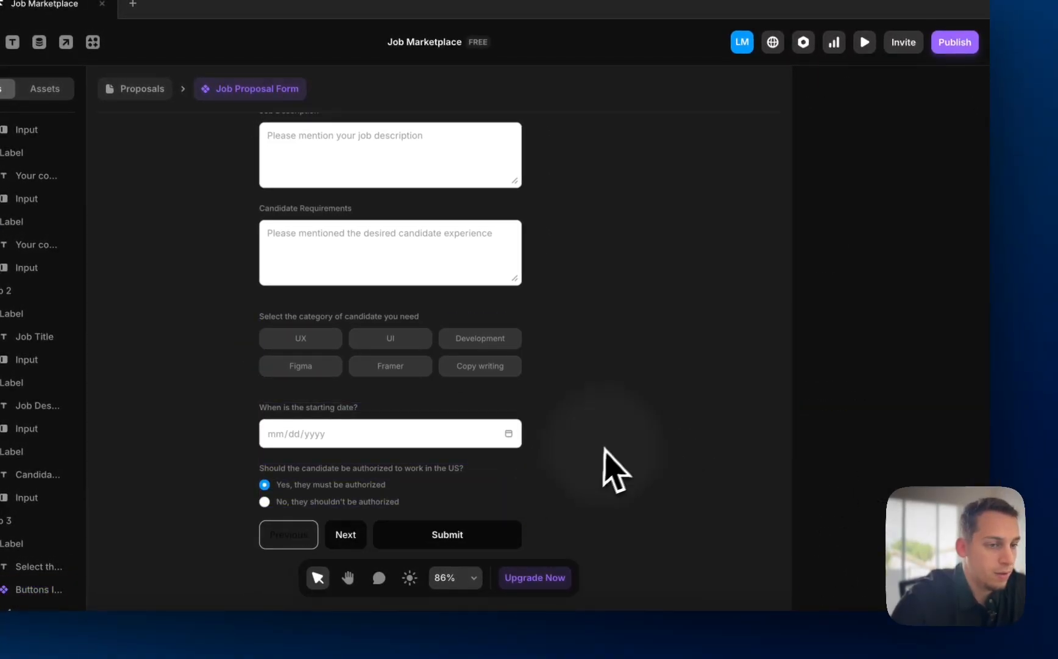
pyautogui.scroll(-4, 634, 451)
pyautogui.scroll(3, 635, 430)
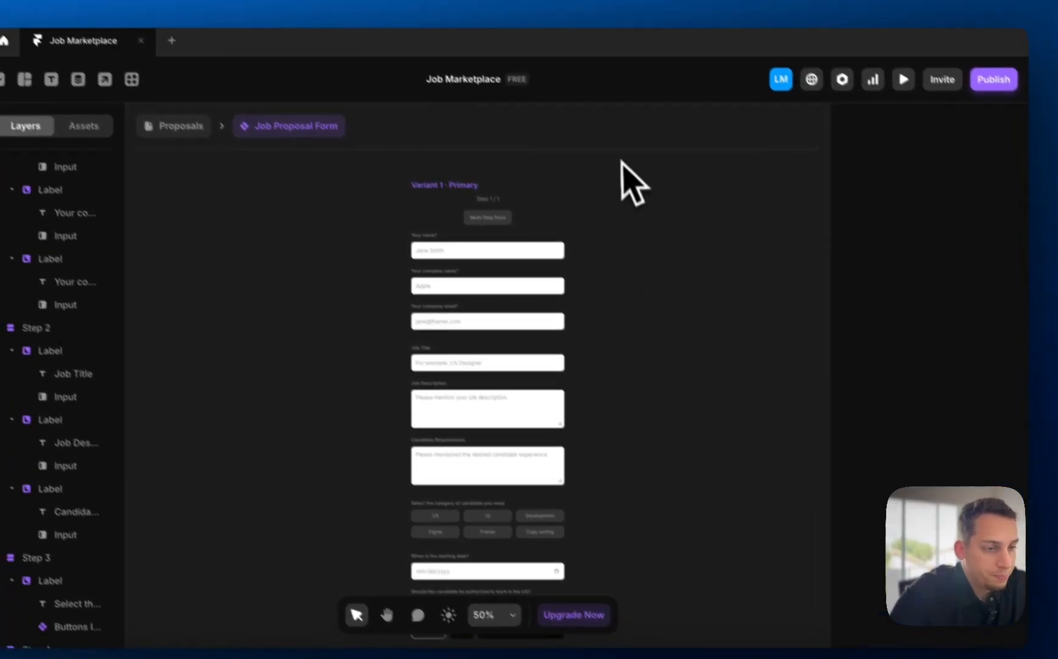
pyautogui.click(525, 256)
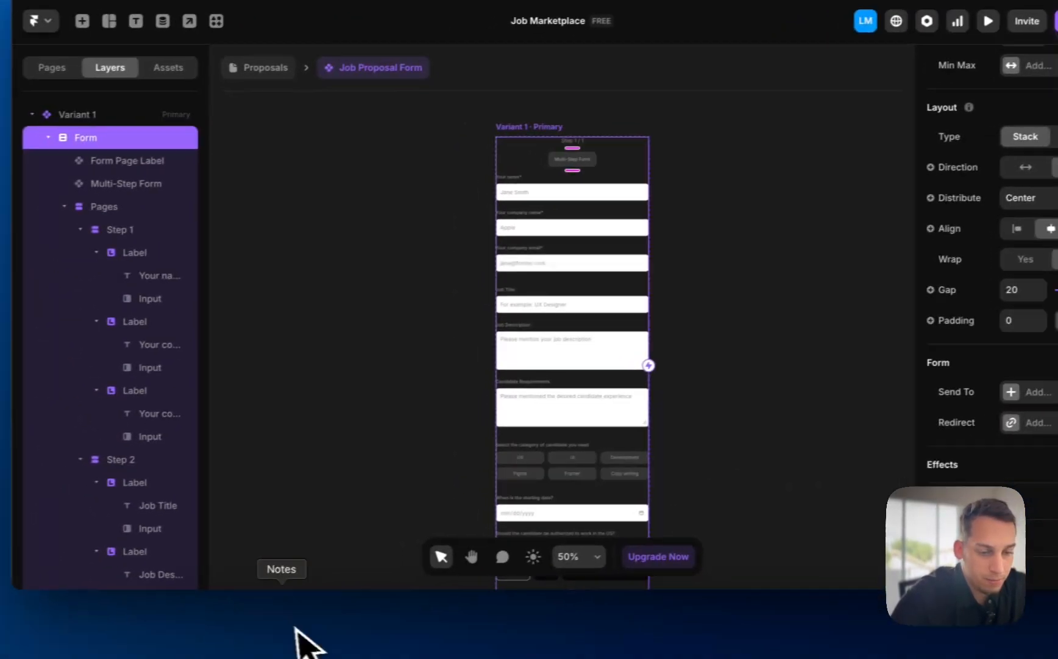
# - Move the Job Proposal List spreadsheet to trash from the Sheets home, then return to Framer
pyautogui.click(272, 622)
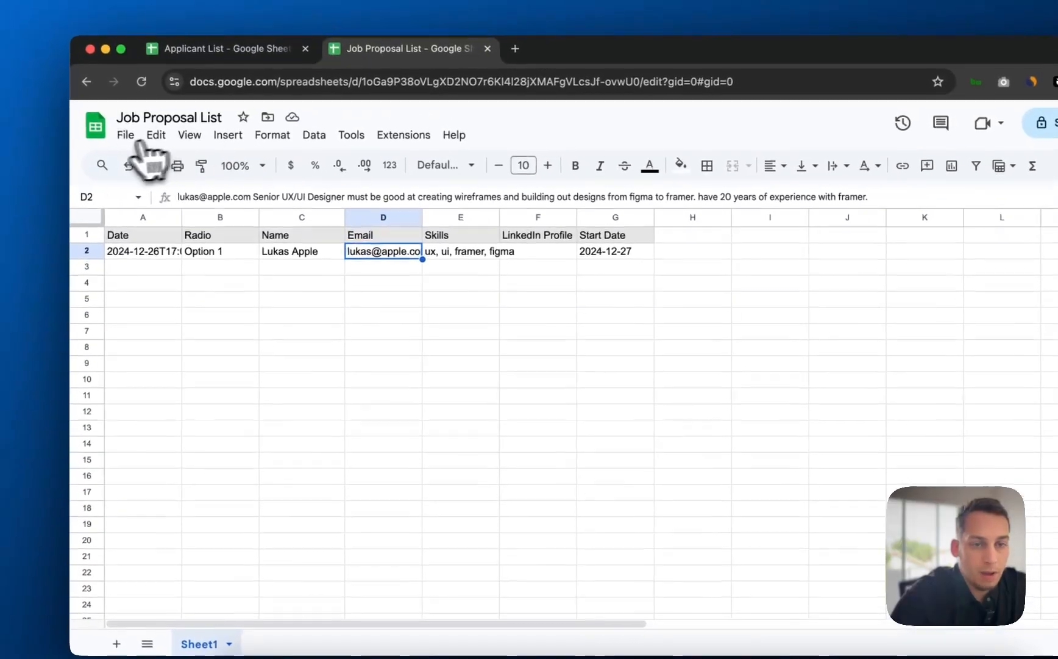
pyautogui.click(53, 57)
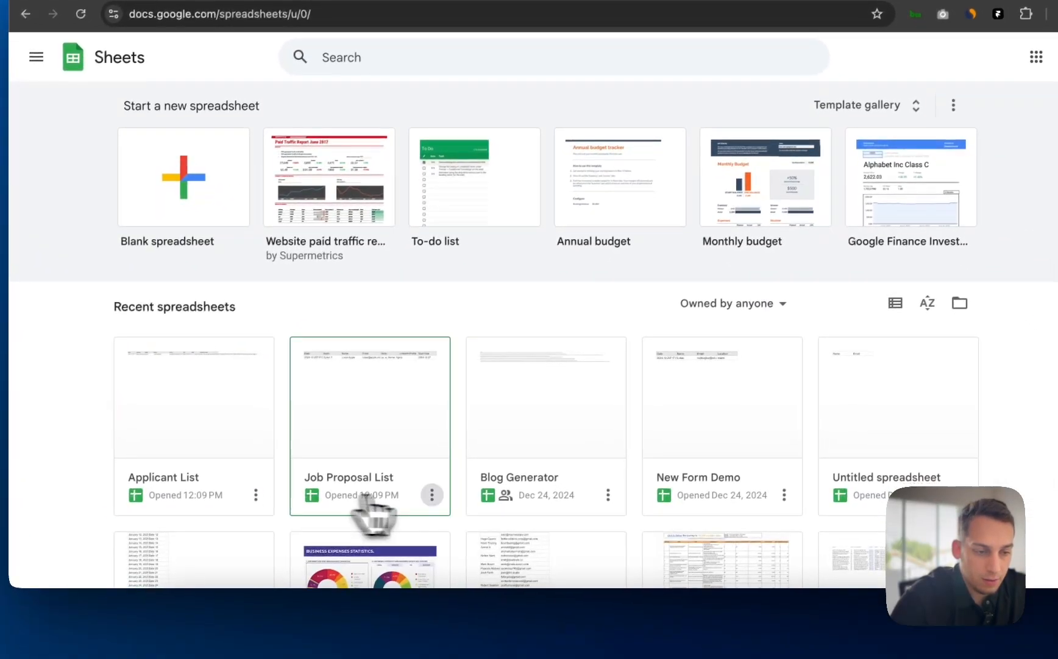
pyautogui.click(432, 494)
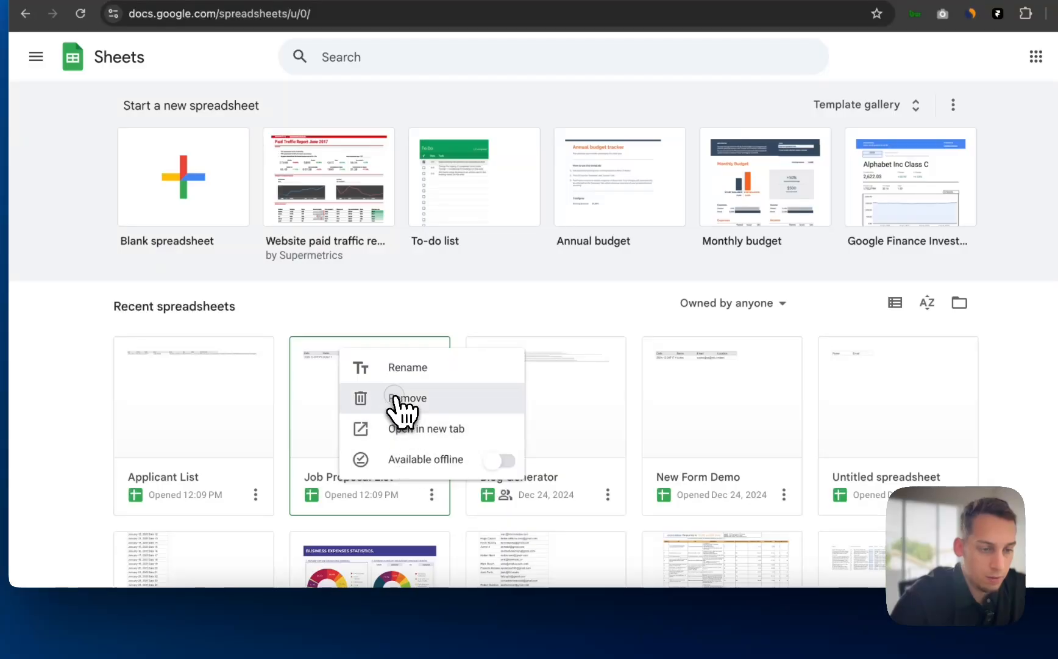
pyautogui.click(395, 398)
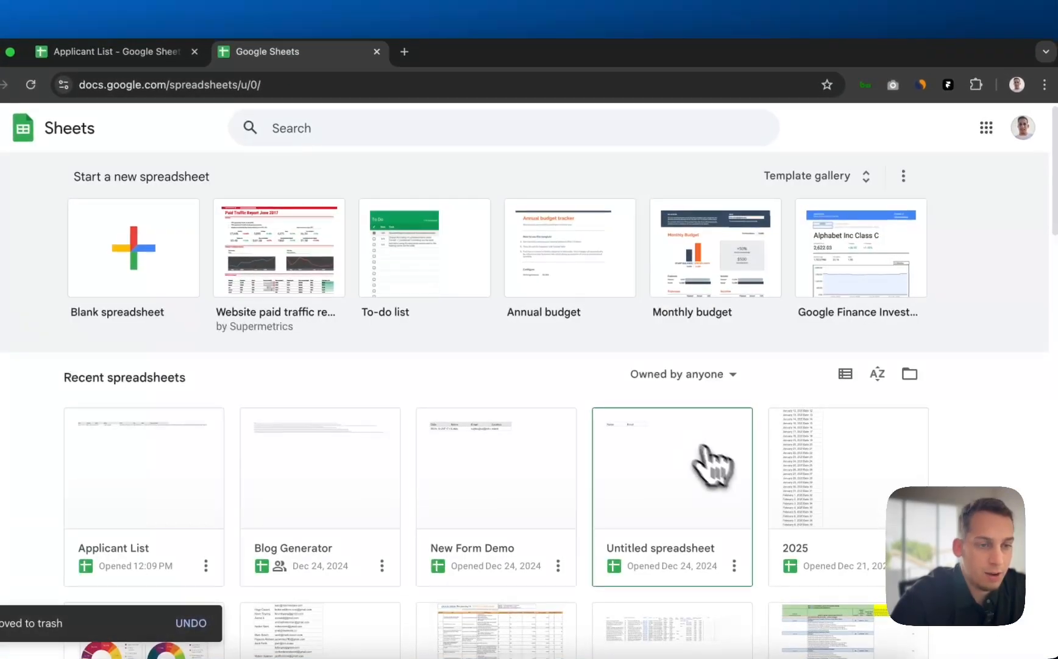
pyautogui.click(723, 373)
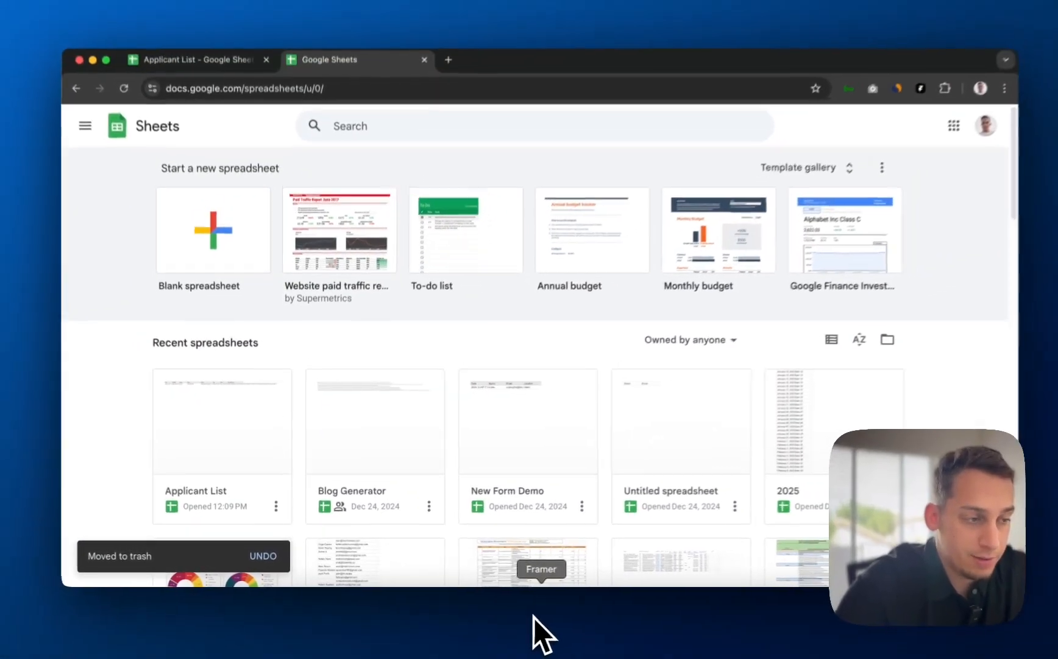
pyautogui.click(528, 616)
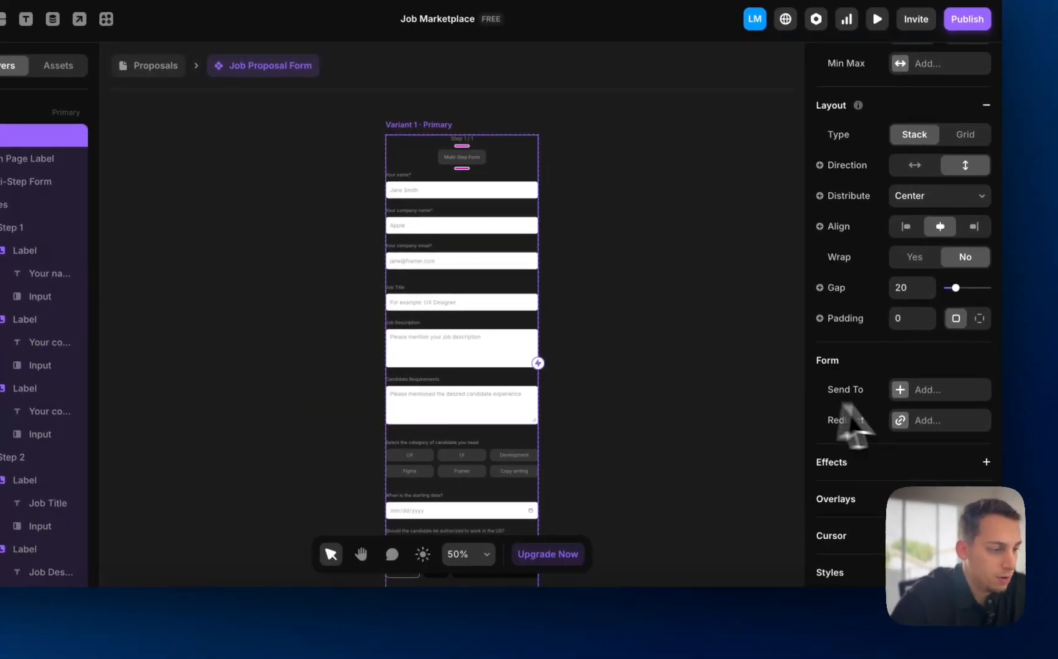
# - Add a Google Sheets destination with a fallback e-mail and a new 'Proposal List' sheet
pyautogui.click(901, 389)
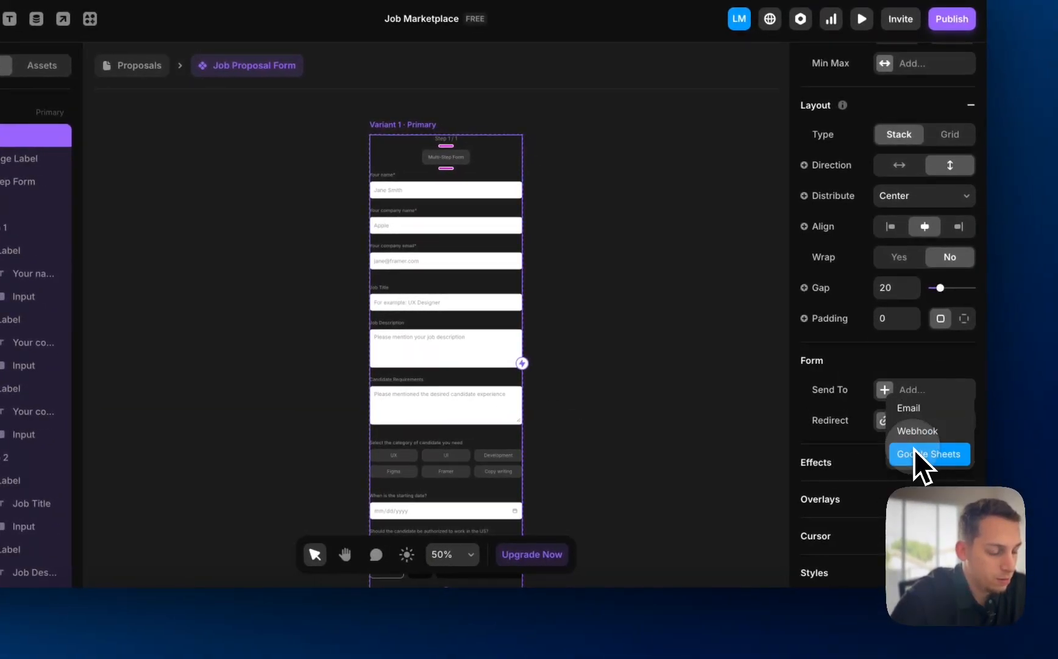
pyautogui.click(922, 454)
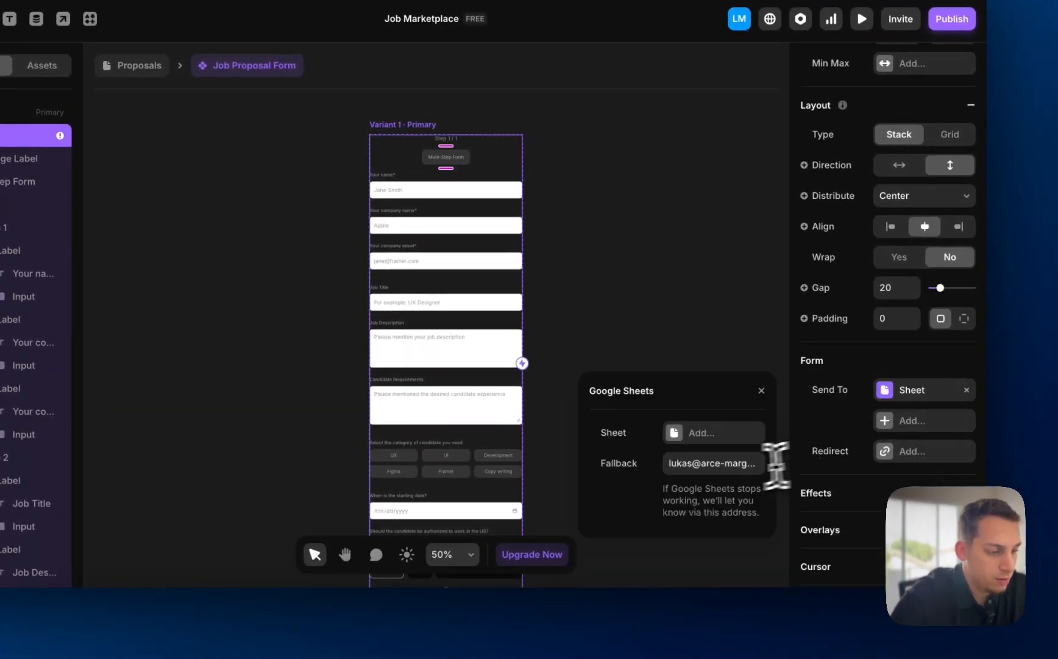
pyautogui.click(736, 470)
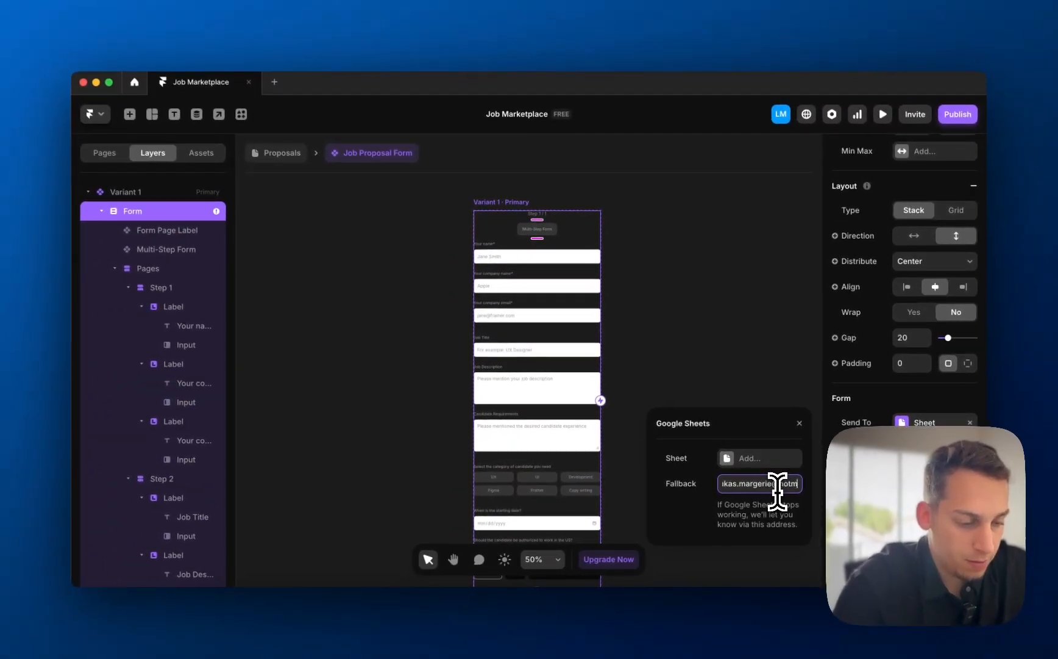
pyautogui.click(741, 459)
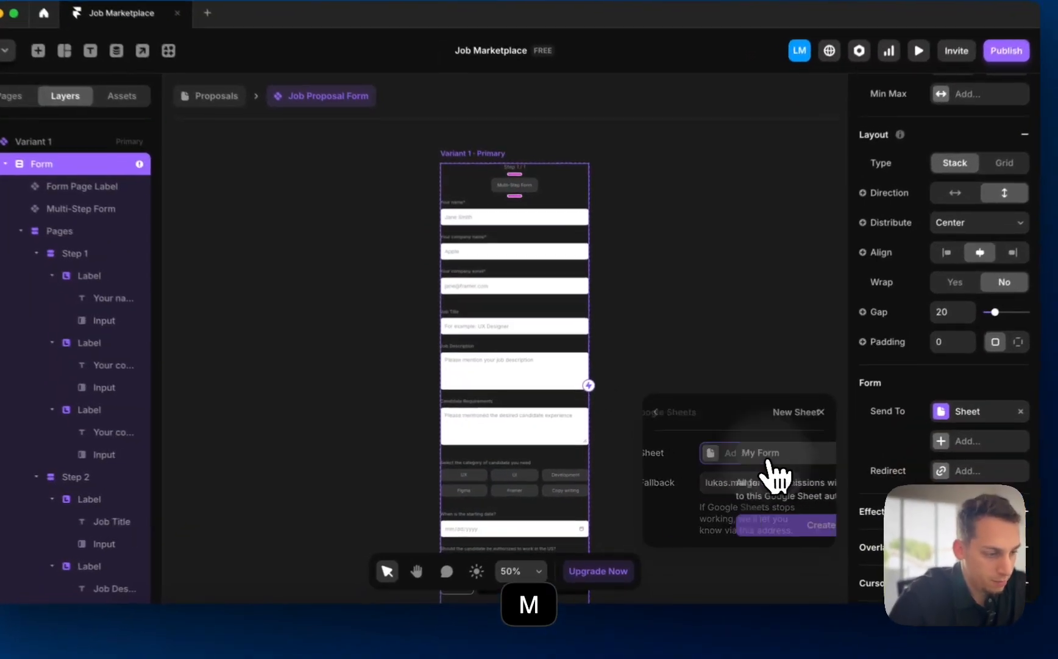
pyautogui.write('Proposa')
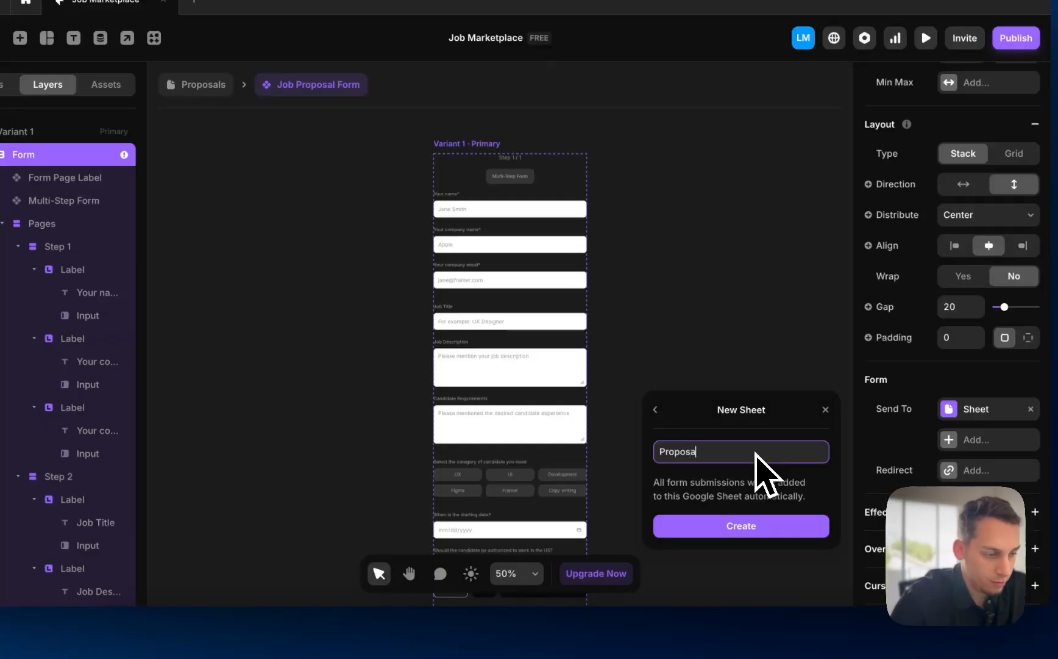
pyautogui.write('l List')
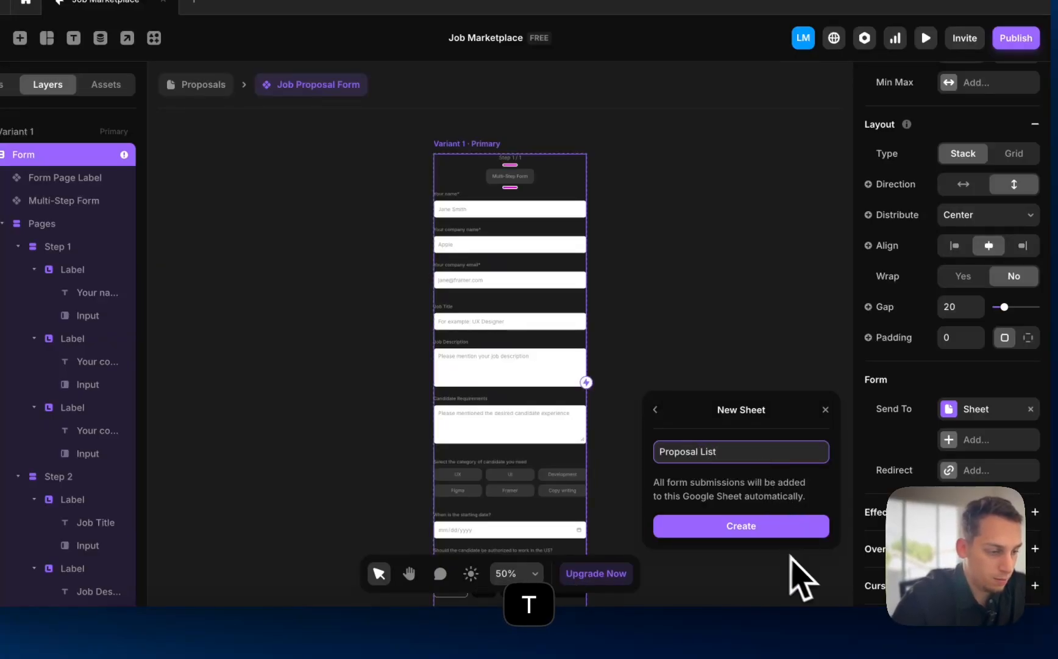
pyautogui.click(765, 529)
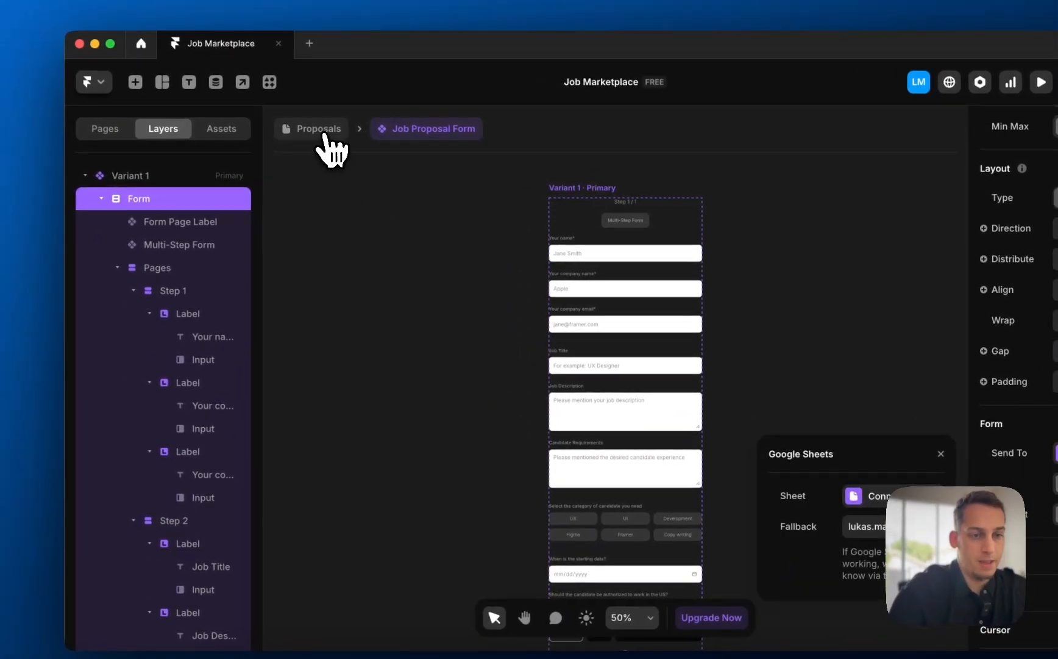
pyautogui.click(323, 132)
# - Preview the desktop Proposals page and fill step 1's name, company and email fields
pyautogui.click(347, 172)
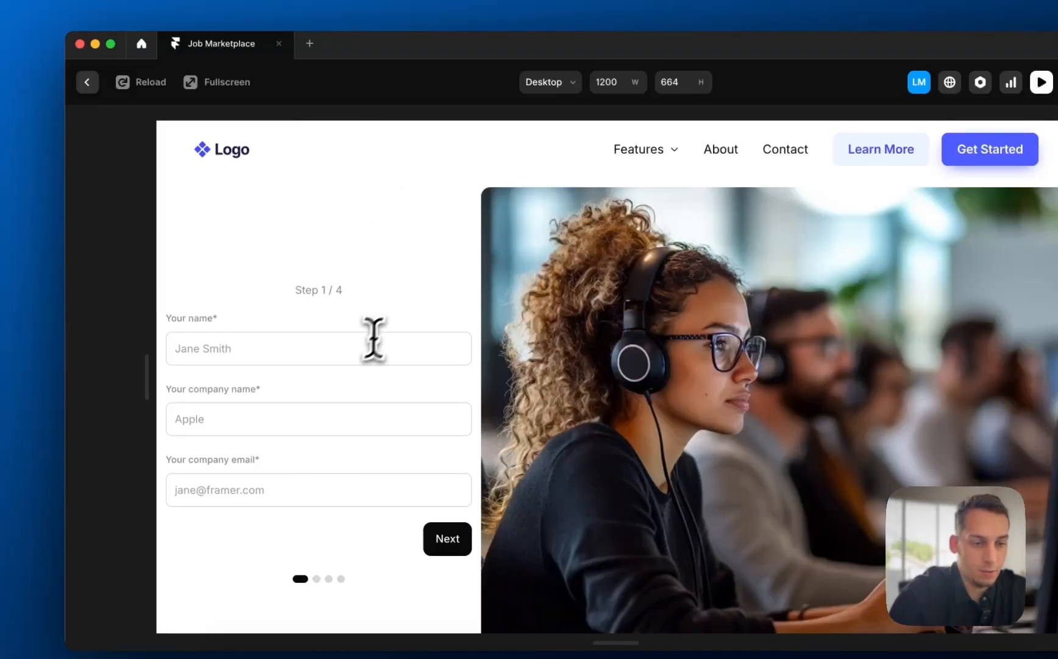
pyautogui.click(346, 342)
pyautogui.click(305, 412)
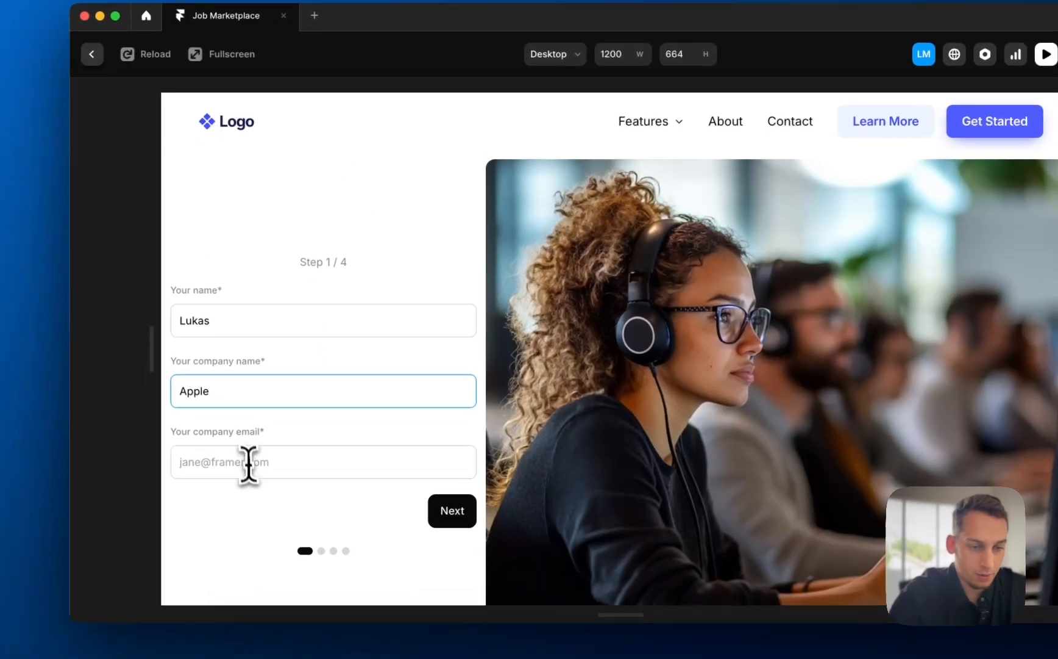
pyautogui.click(241, 489)
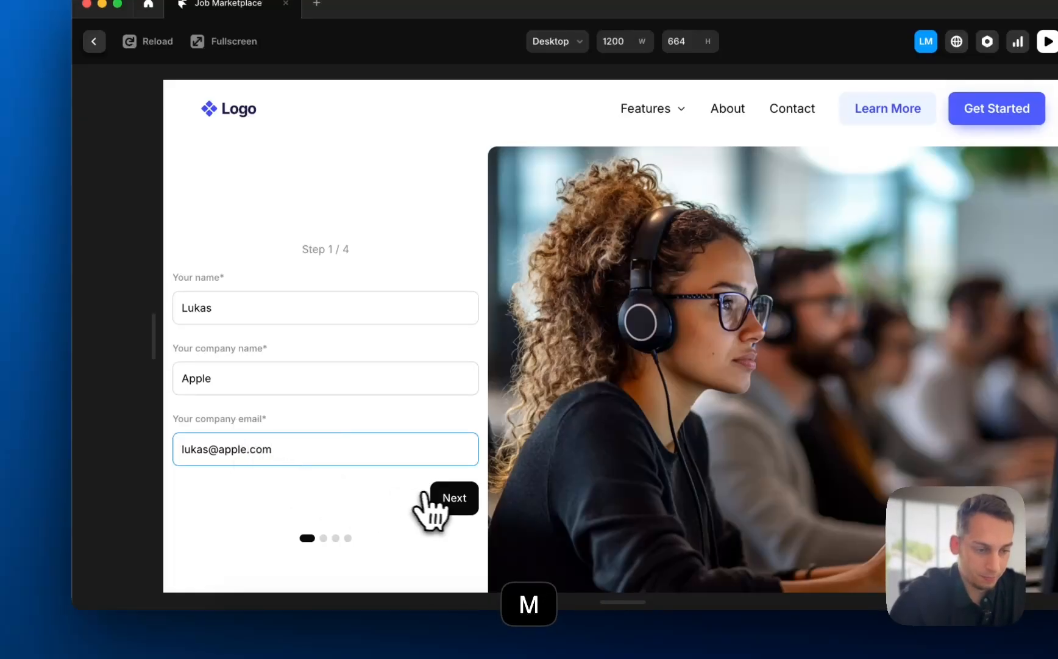
pyautogui.click(434, 497)
# - Enter Job Title 'UX Designer', description 'job description stuff' and requirement 'must have 3+ years of exp'
pyautogui.click(287, 268)
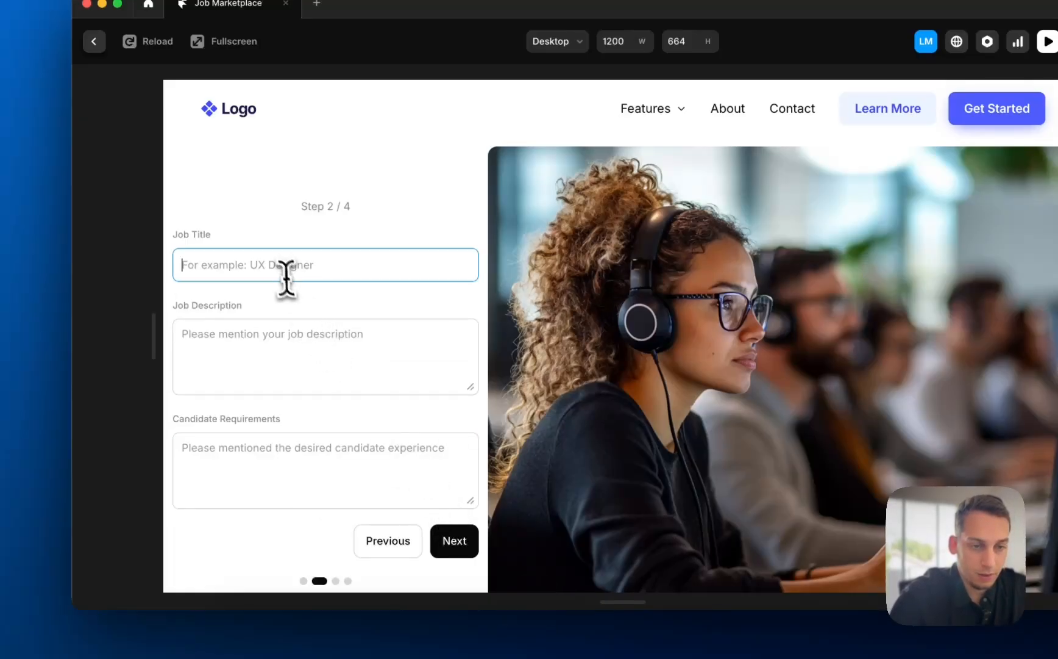
pyautogui.write('UX Desig')
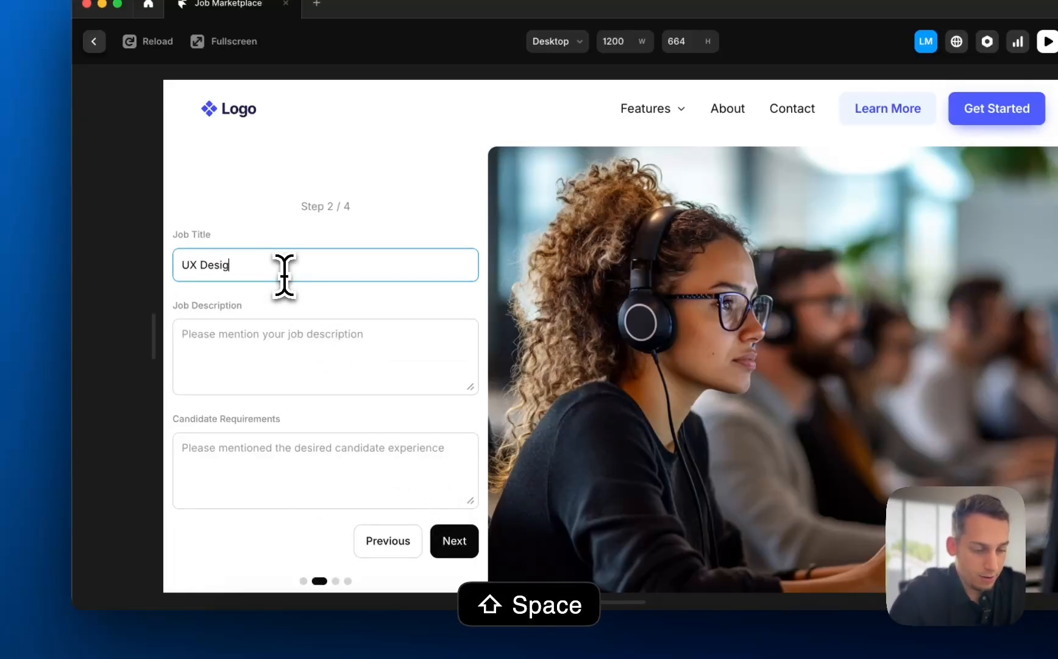
pyautogui.write('ner')
pyautogui.click(277, 350)
pyautogui.write('job ')
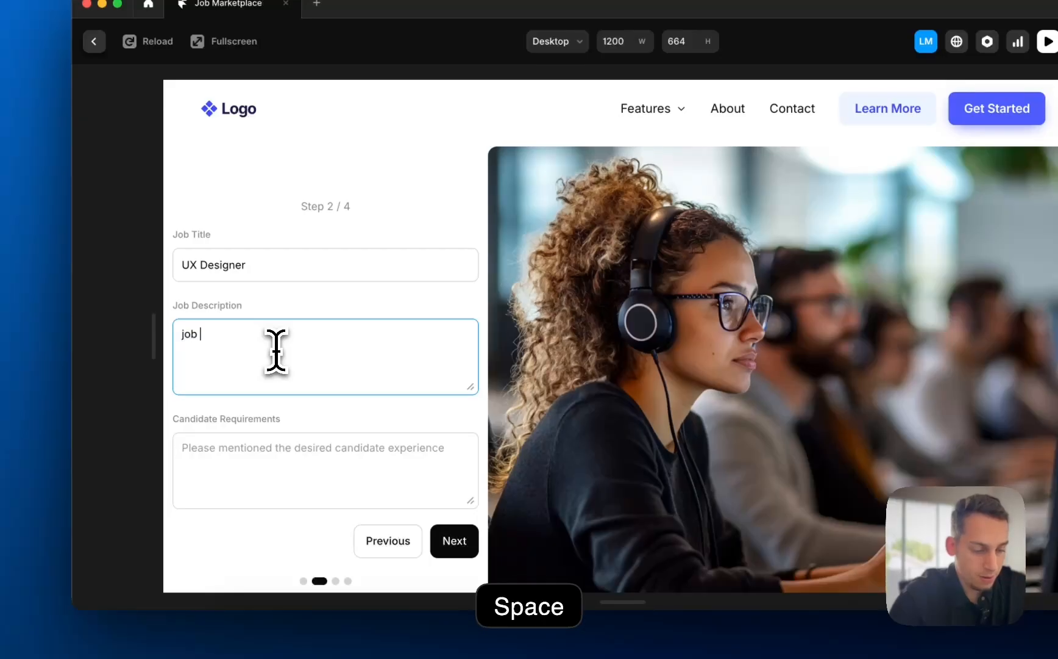
pyautogui.write('desct')
pyautogui.press('BackSpace')
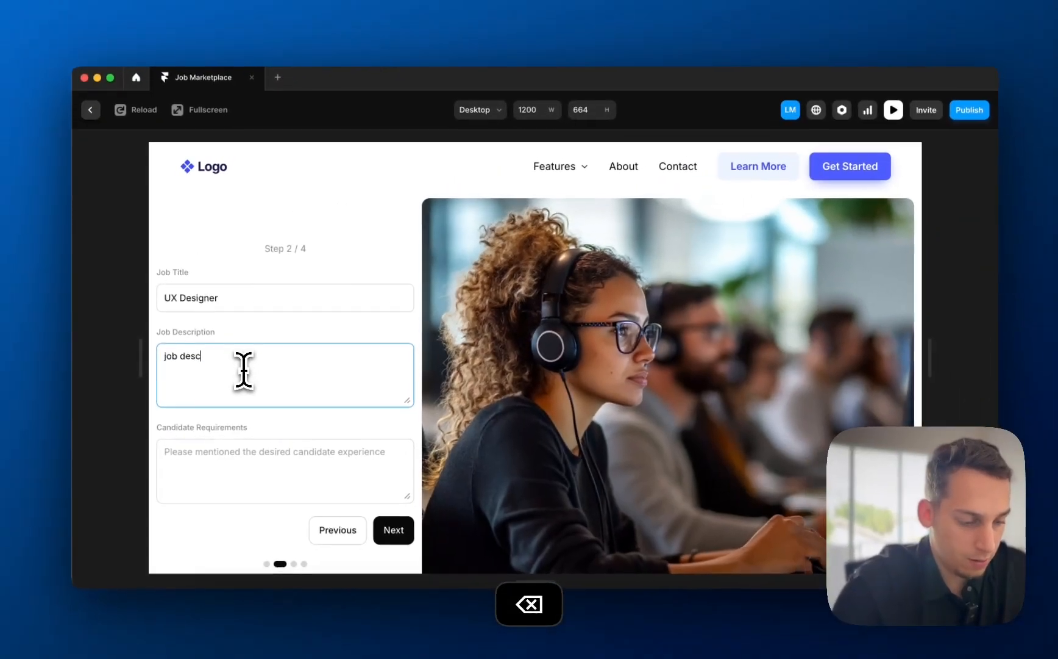
pyautogui.write('ription ')
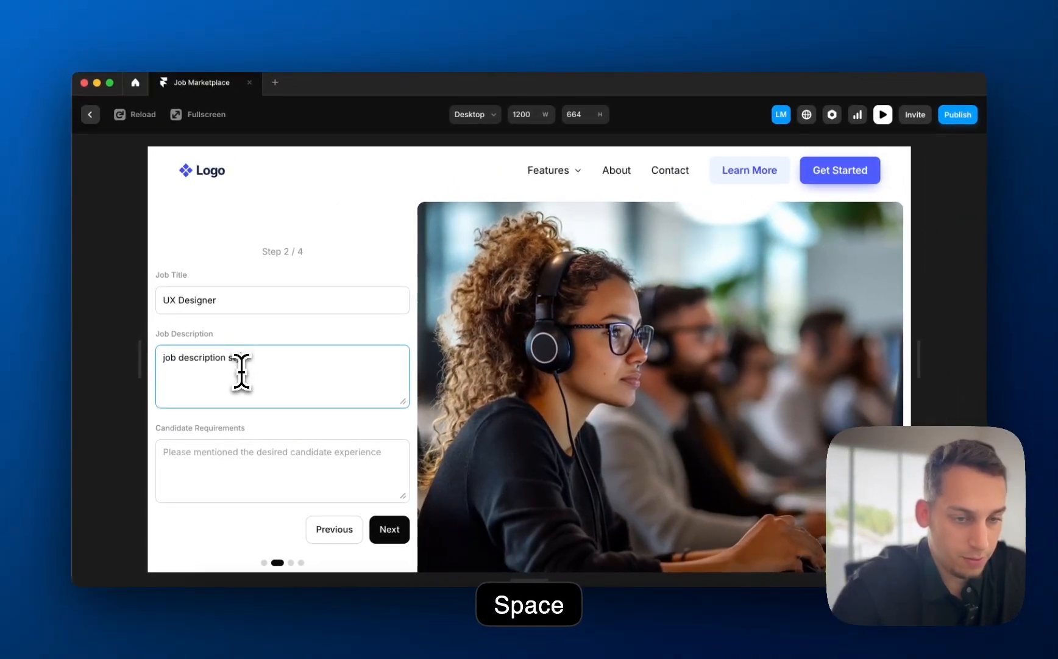
pyautogui.write('s')
pyautogui.press('BackSpace')
pyautogui.write('tuff')
pyautogui.click(216, 467)
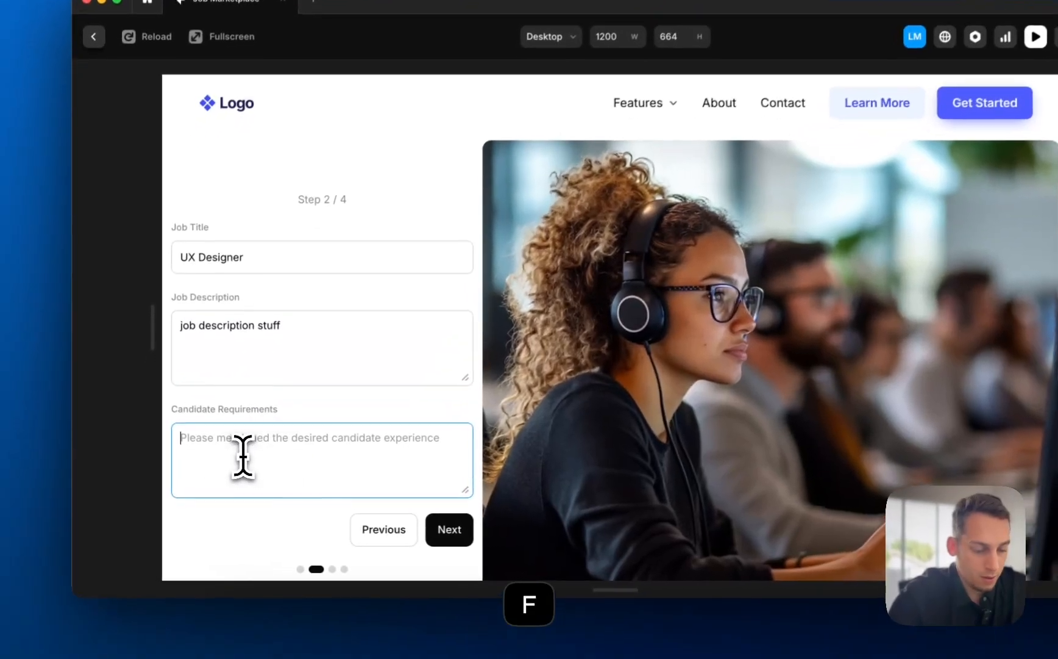
pyautogui.write('must have ')
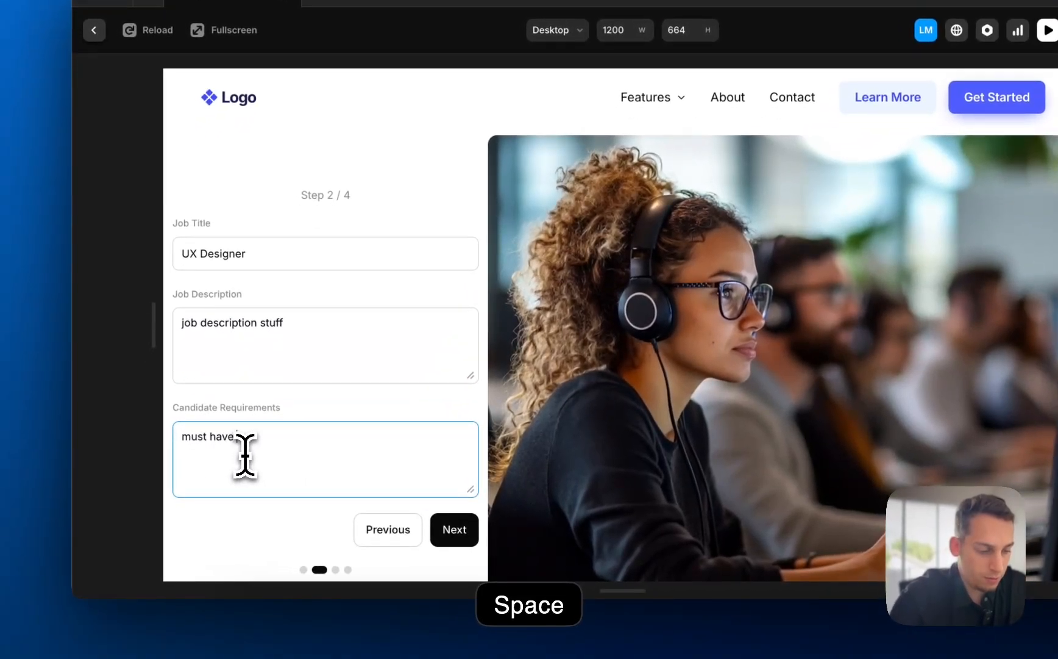
pyautogui.write('3+ years of experience')
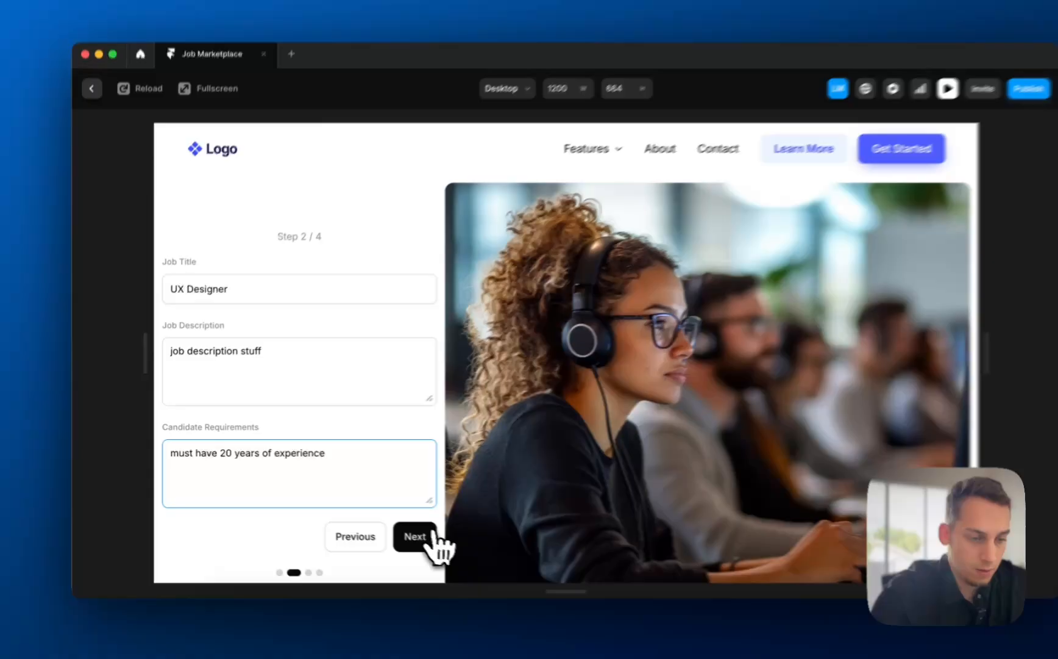
# - Choose UX, UI and Framer categories, set start date 12/27/2024, and submit
pyautogui.click(400, 529)
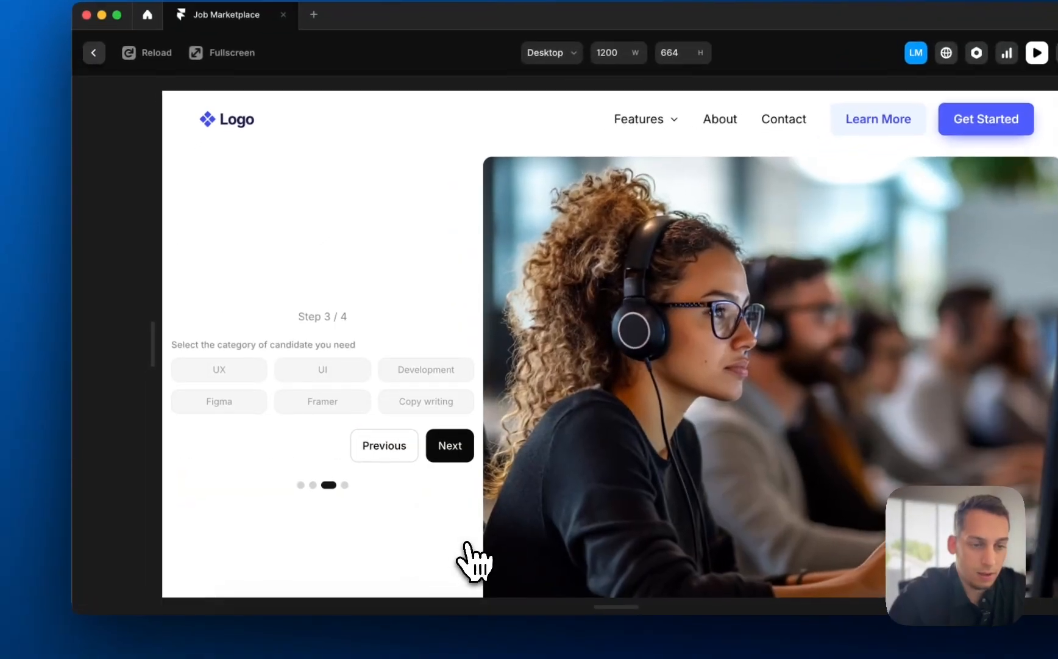
pyautogui.click(229, 378)
pyautogui.click(301, 402)
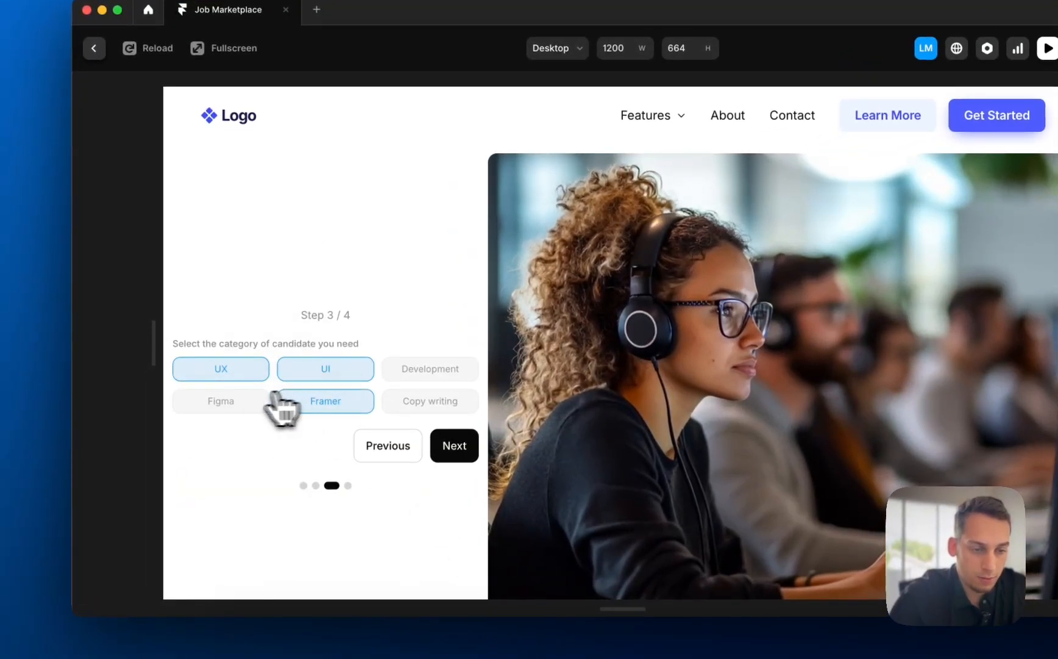
pyautogui.click(234, 402)
pyautogui.click(456, 443)
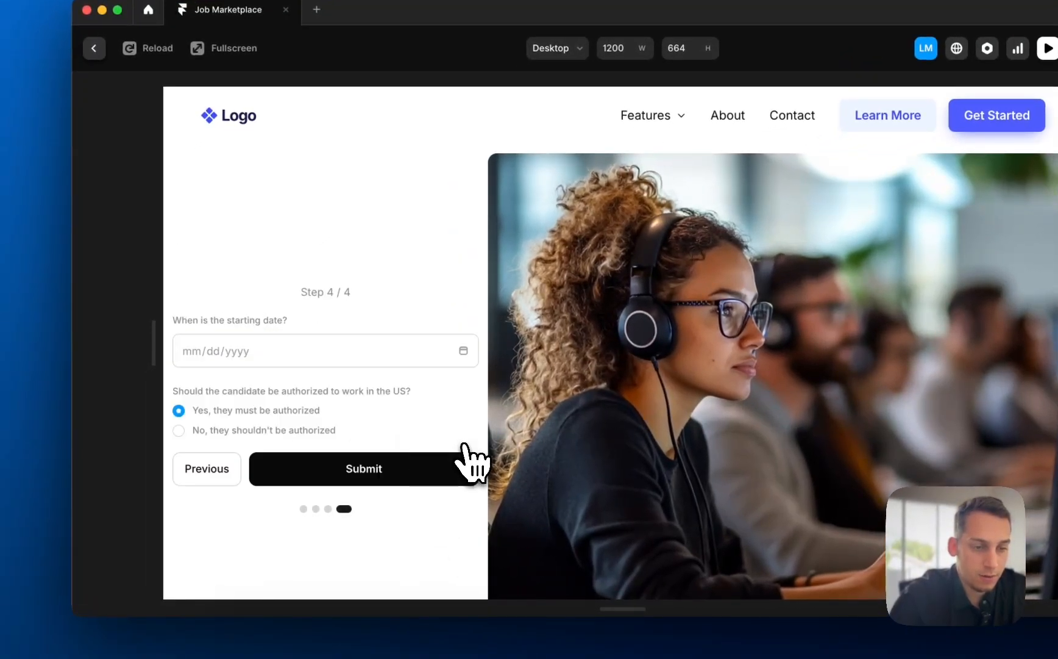
pyautogui.click(467, 352)
pyautogui.click(305, 497)
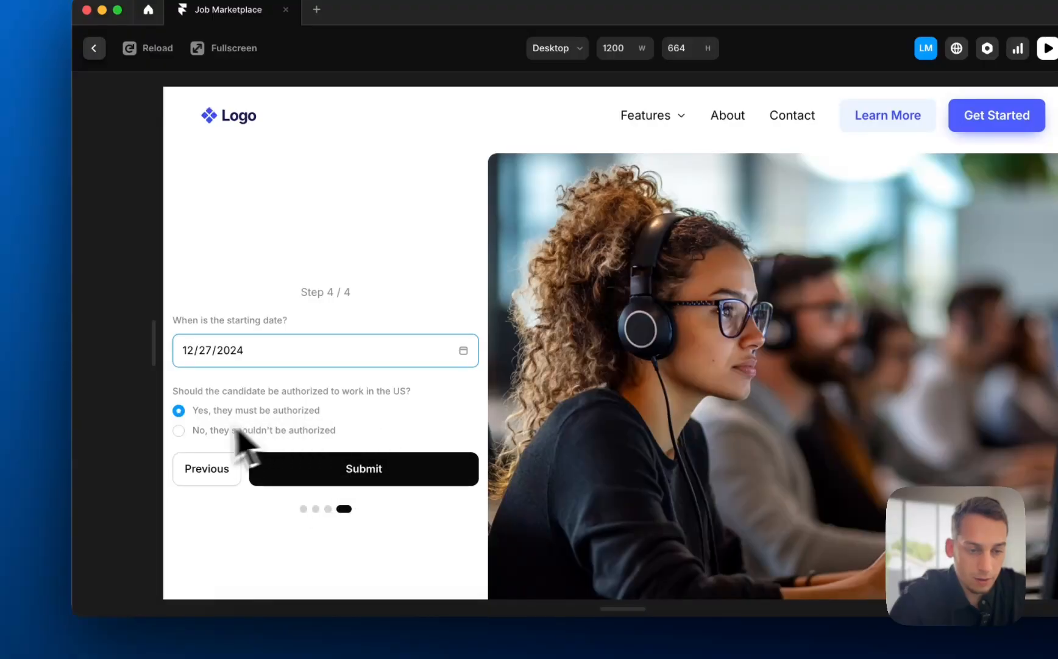
pyautogui.click(403, 478)
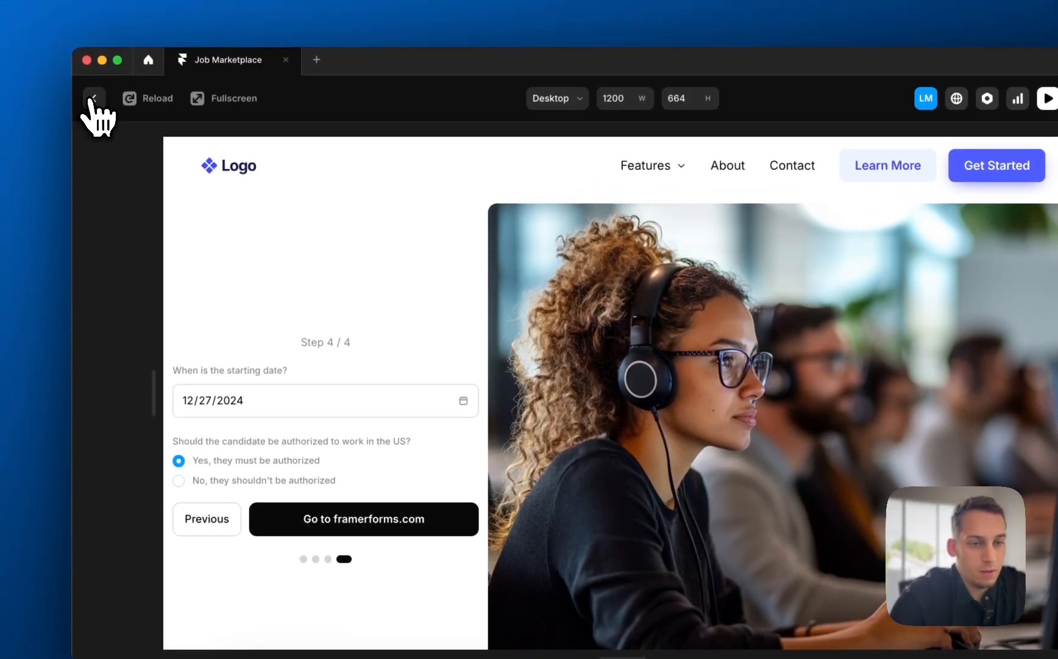
# - Return to the editor and open the Proposal List spreadsheet to check the submission
pyautogui.click(92, 100)
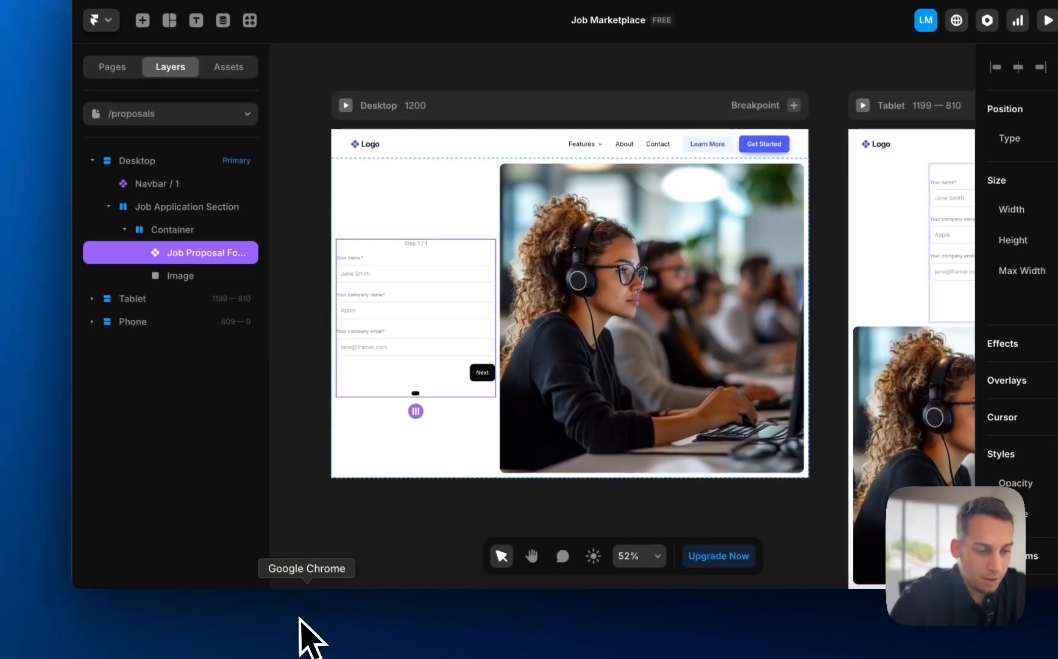
pyautogui.click(309, 634)
pyautogui.click(263, 406)
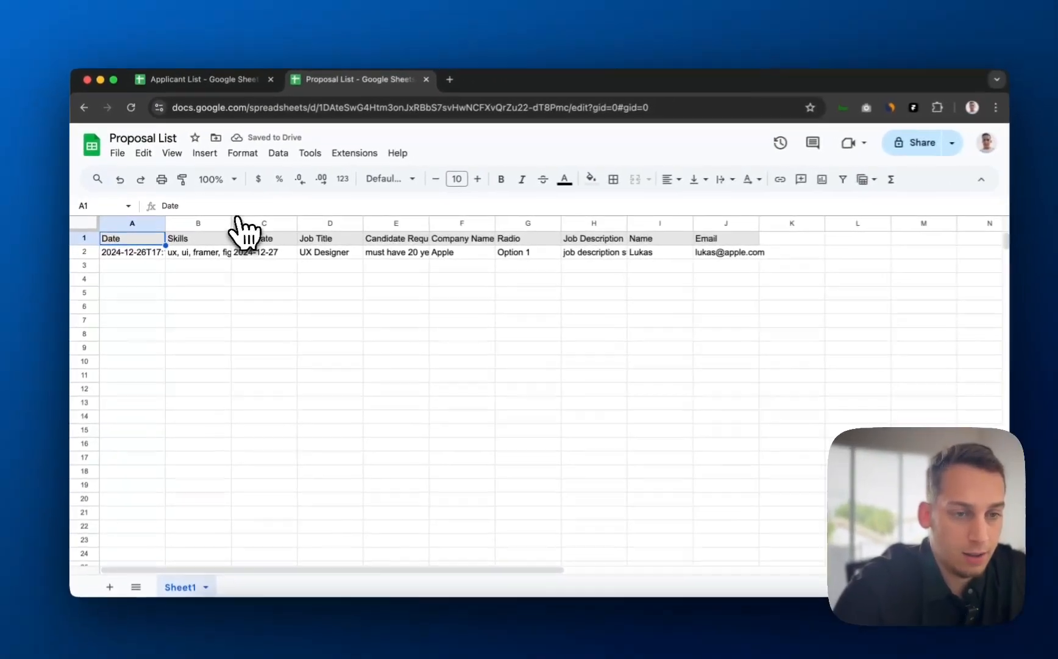
# - Flip back and forth between the Applicant List and Proposal List spreadsheets to compare results
pyautogui.hscroll(3, 481, 233)
pyautogui.hscroll(-3, 490, 233)
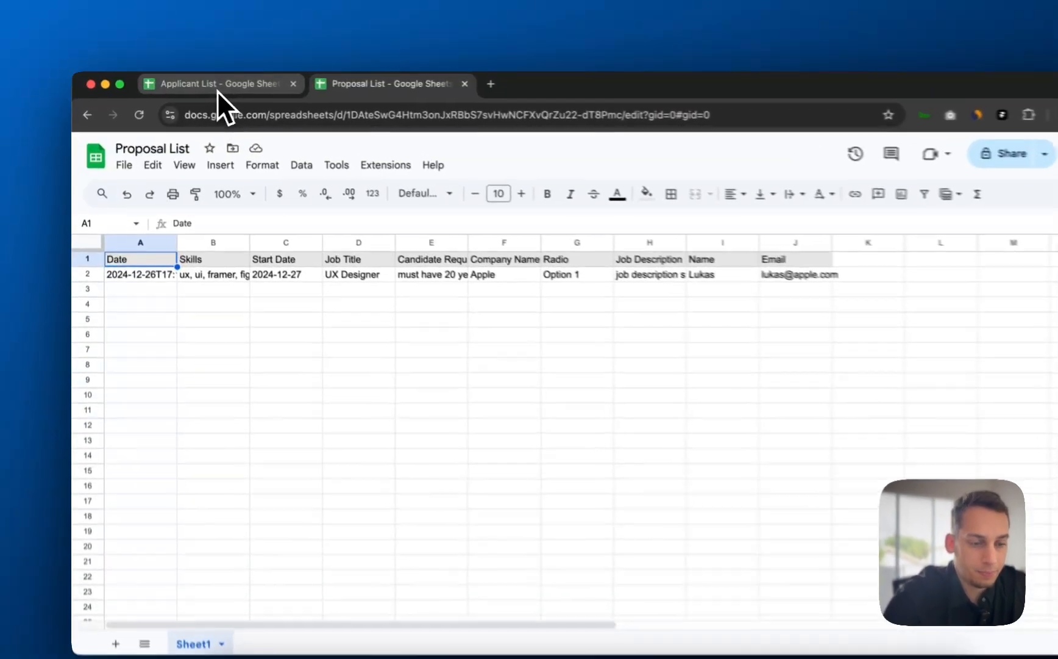
pyautogui.click(211, 82)
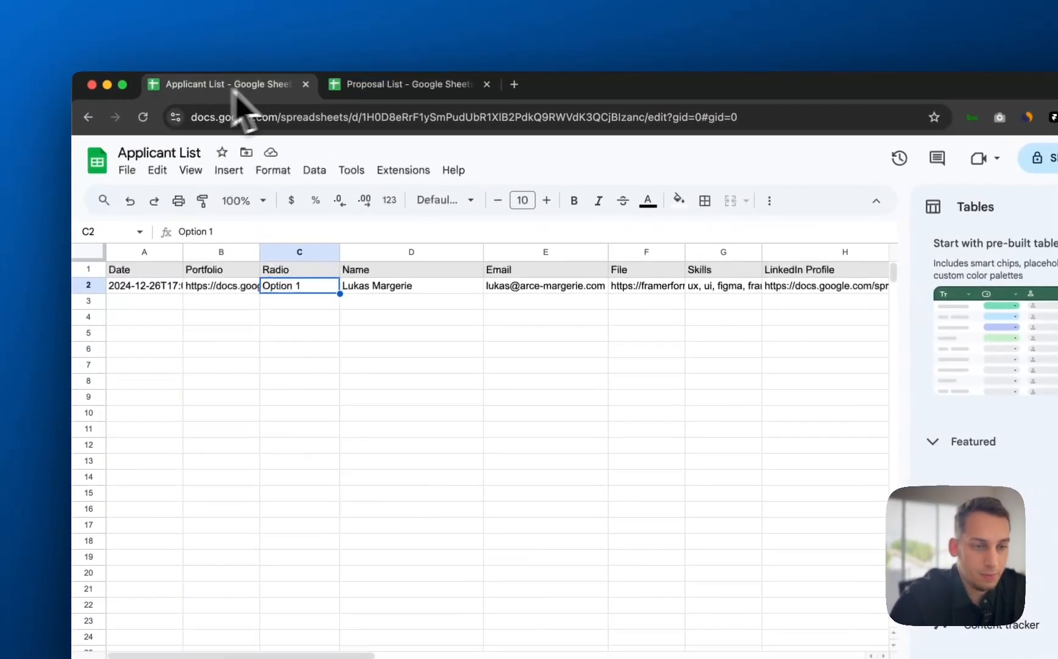
pyautogui.click(399, 85)
pyautogui.click(247, 85)
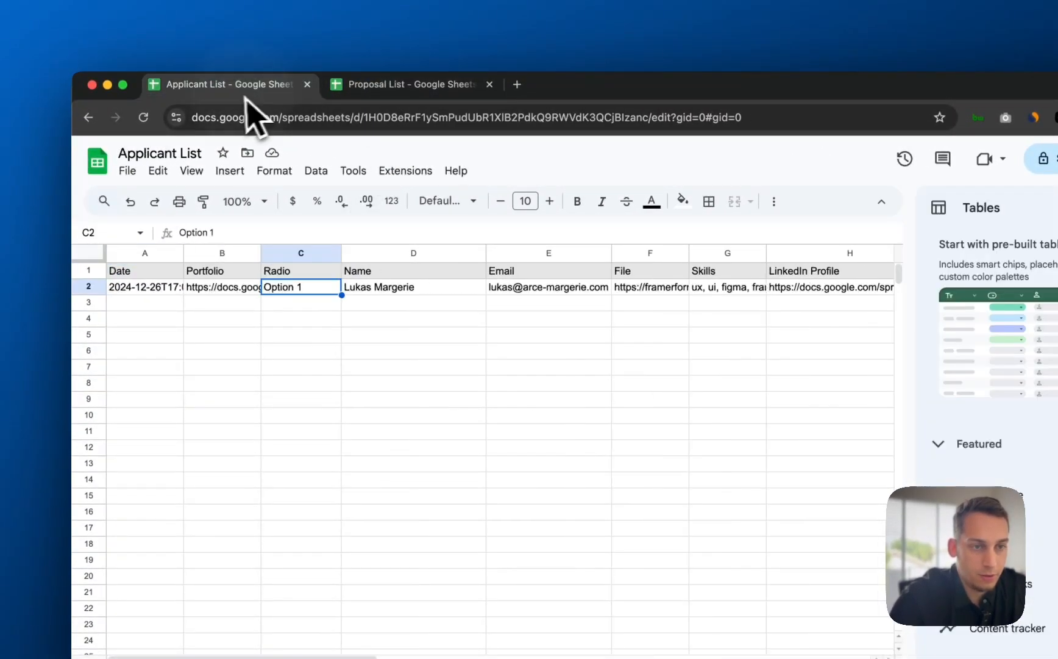
pyautogui.click(343, 86)
pyautogui.click(239, 89)
pyautogui.click(392, 89)
pyautogui.click(263, 89)
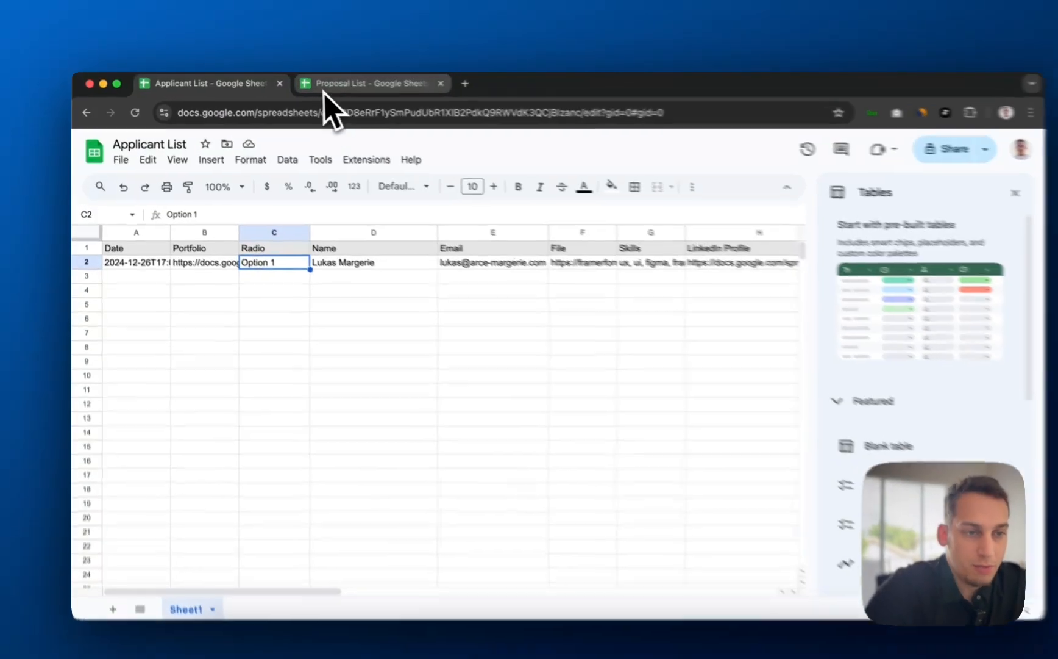
pyautogui.click(293, 84)
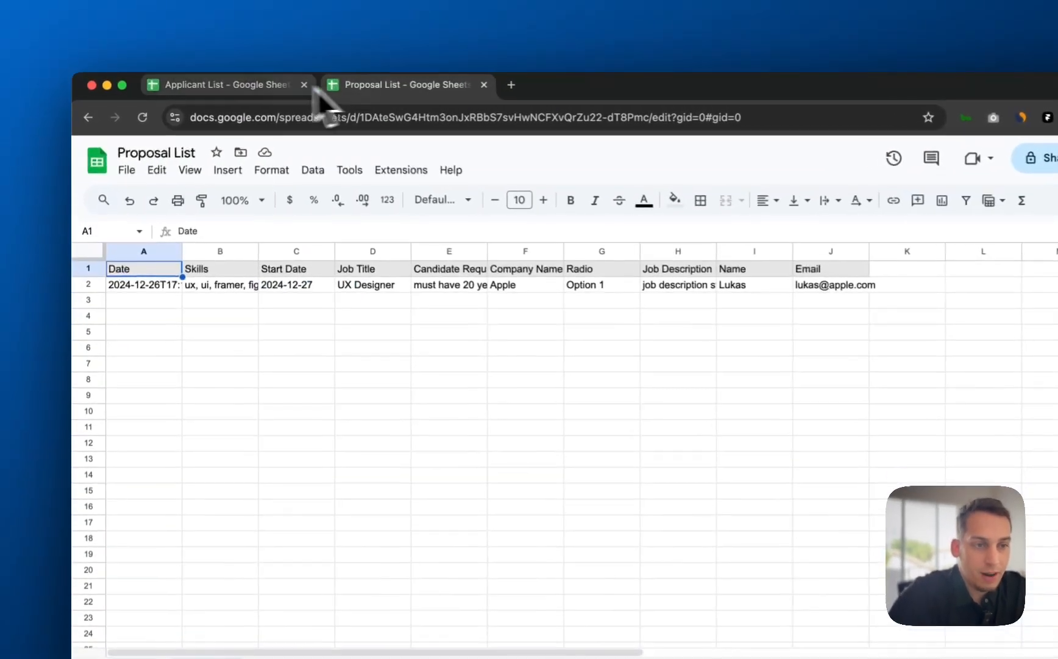
pyautogui.click(276, 85)
pyautogui.click(332, 86)
pyautogui.click(289, 85)
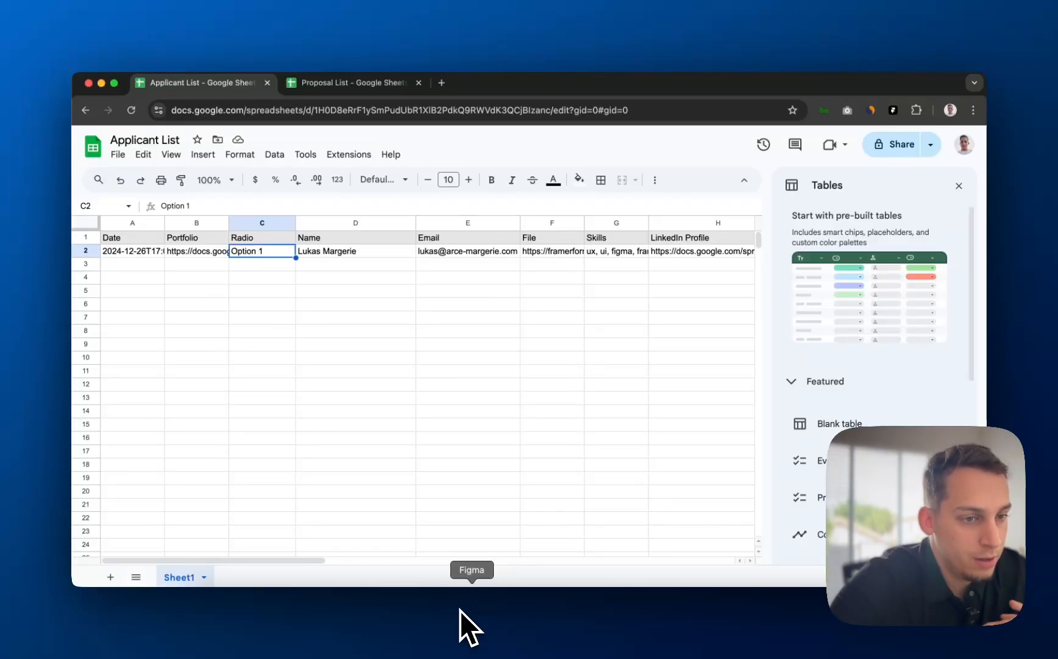
# - On the Proposal List, inspect row 2's values, including Start Date, candidate requirements and company name
pyautogui.click(366, 83)
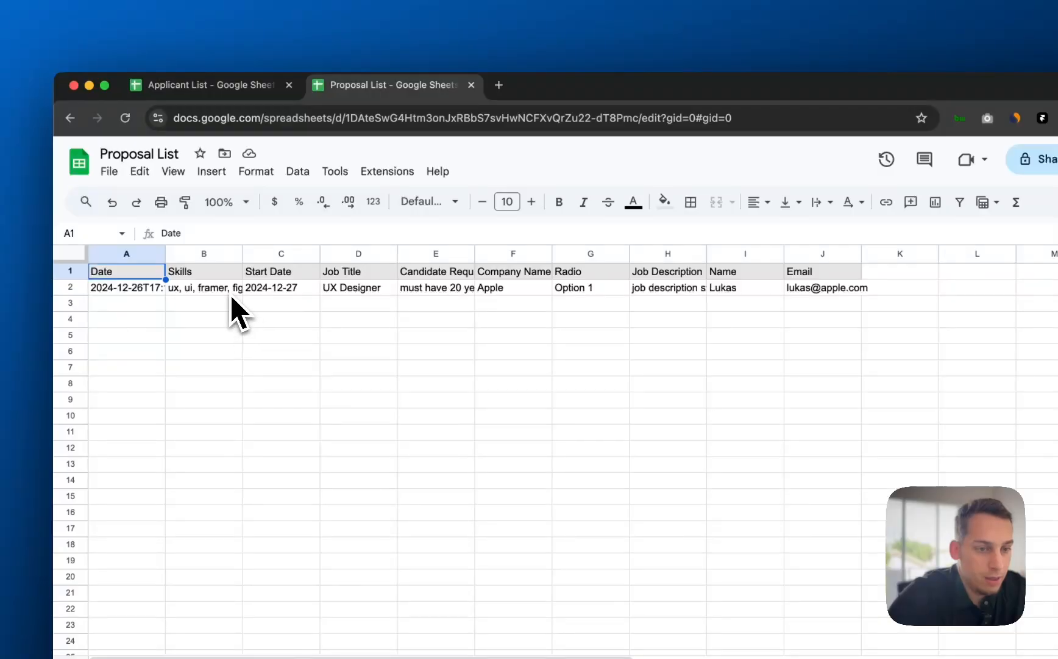
pyautogui.click(231, 291)
pyautogui.click(299, 290)
pyautogui.click(332, 291)
pyautogui.click(256, 291)
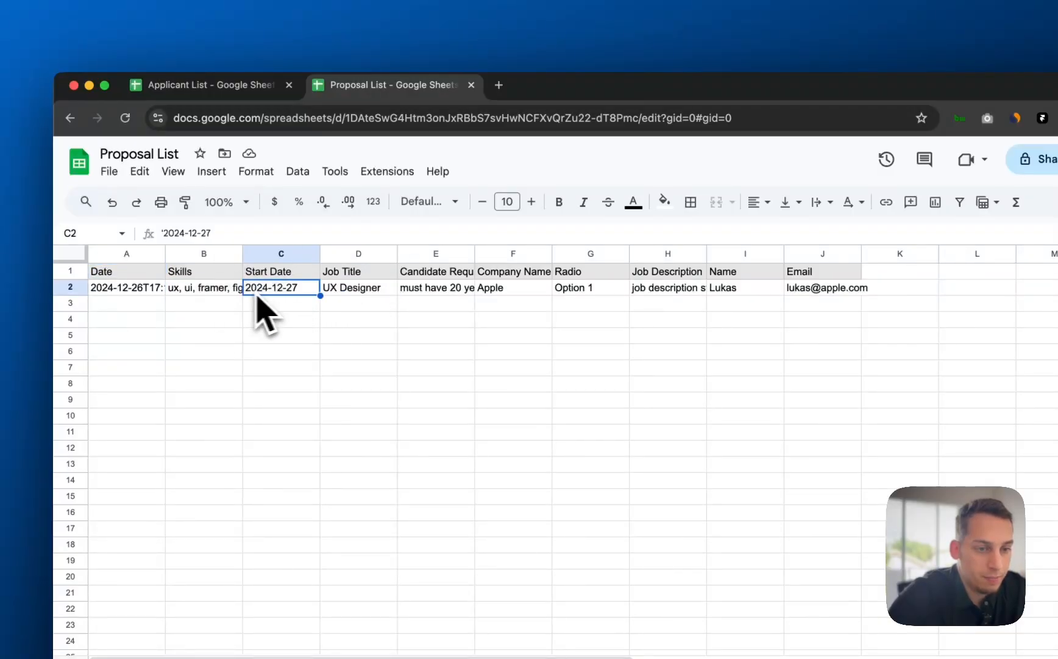
pyautogui.click(240, 291)
pyautogui.click(286, 292)
pyautogui.click(449, 291)
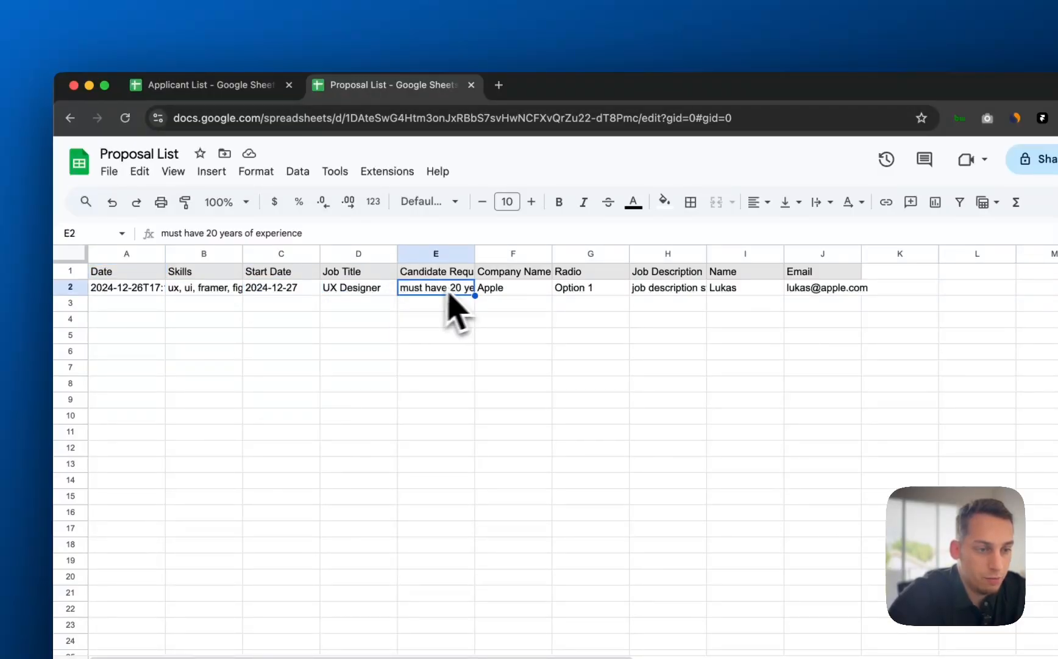
pyautogui.click(537, 294)
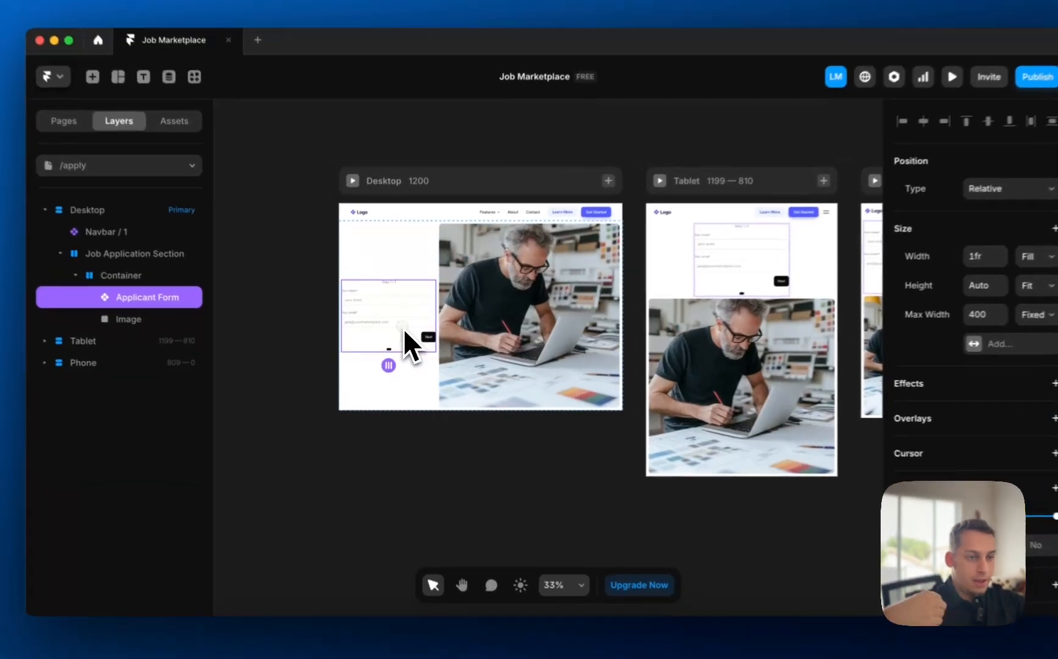
# - Copy Step 2's resume upload label group into Step 1 of the Applicant Form
pyautogui.doubleClick(408, 336)
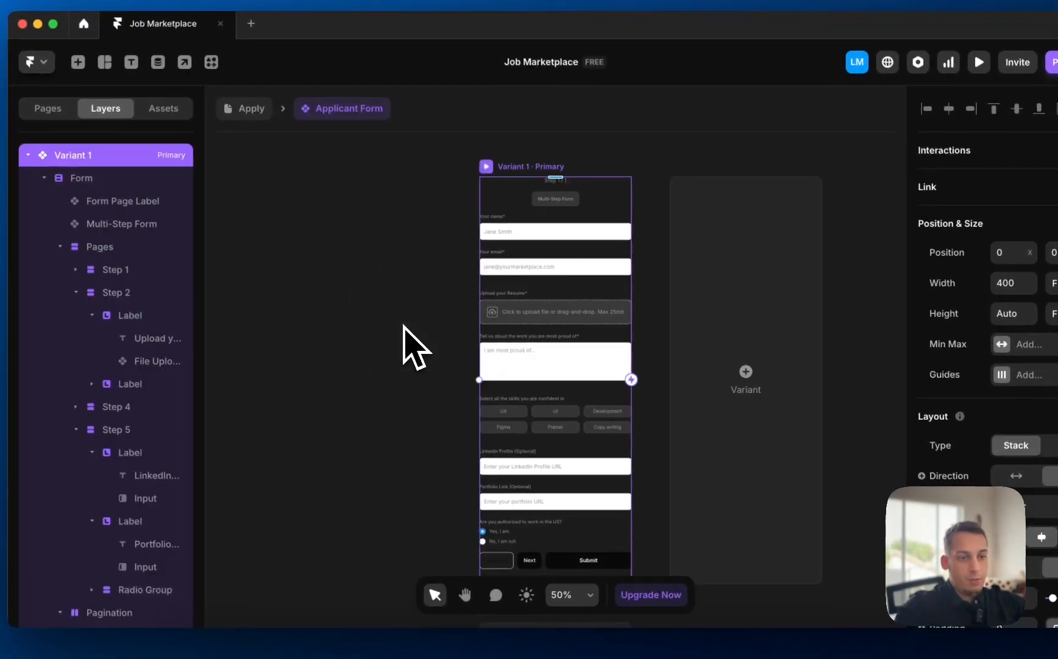
pyautogui.click(539, 313)
pyautogui.scroll(5, 518, 257)
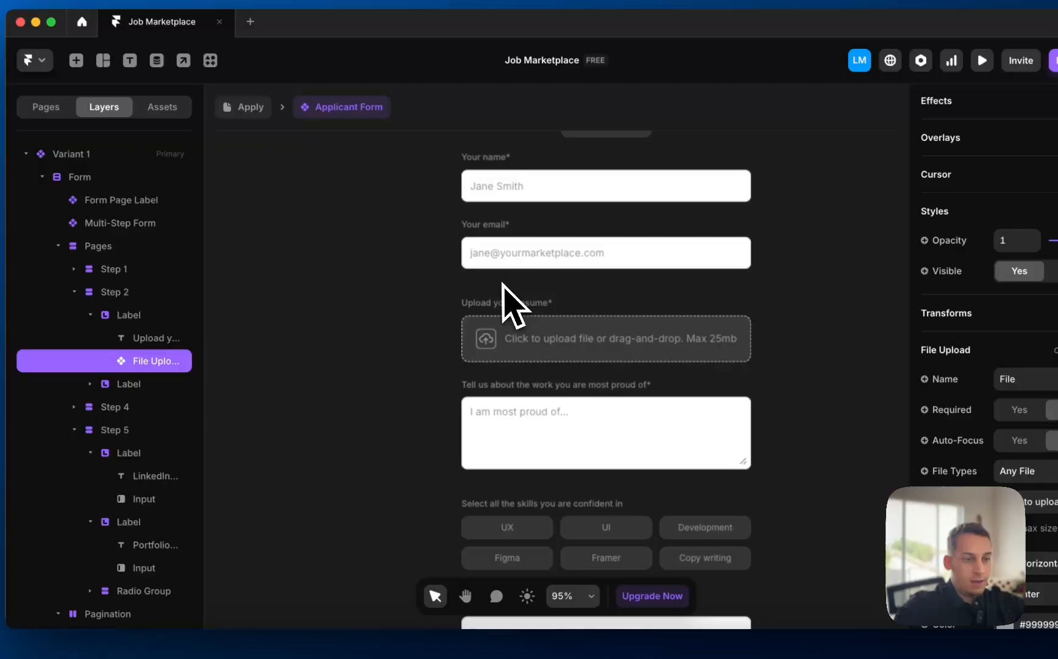
pyautogui.scroll(2, 526, 343)
pyautogui.click(544, 359)
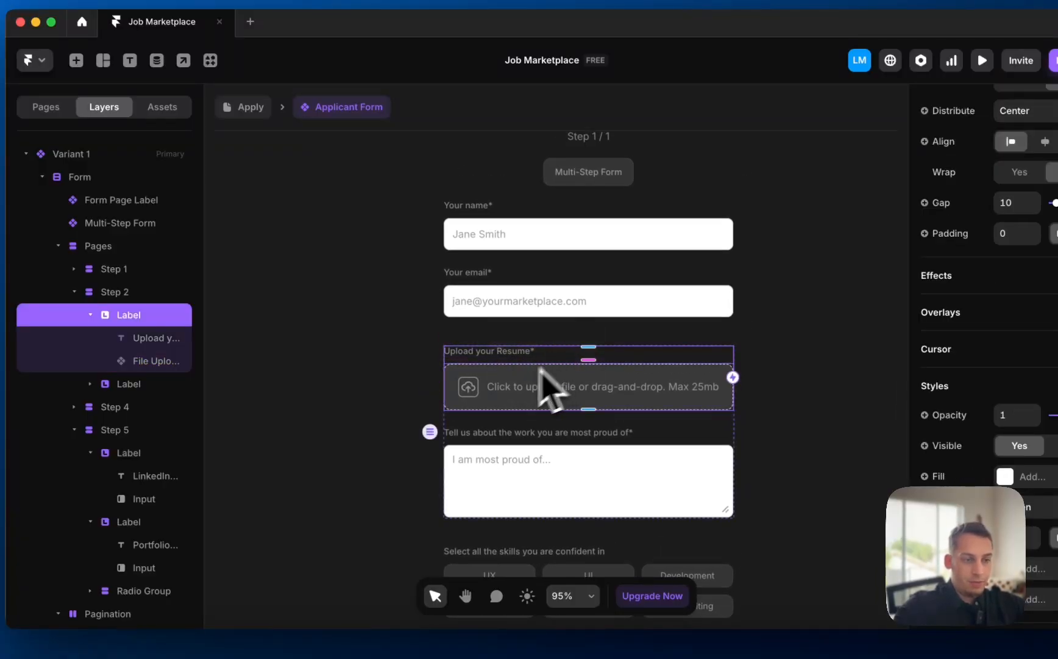
pyautogui.scroll(-3, 558, 393)
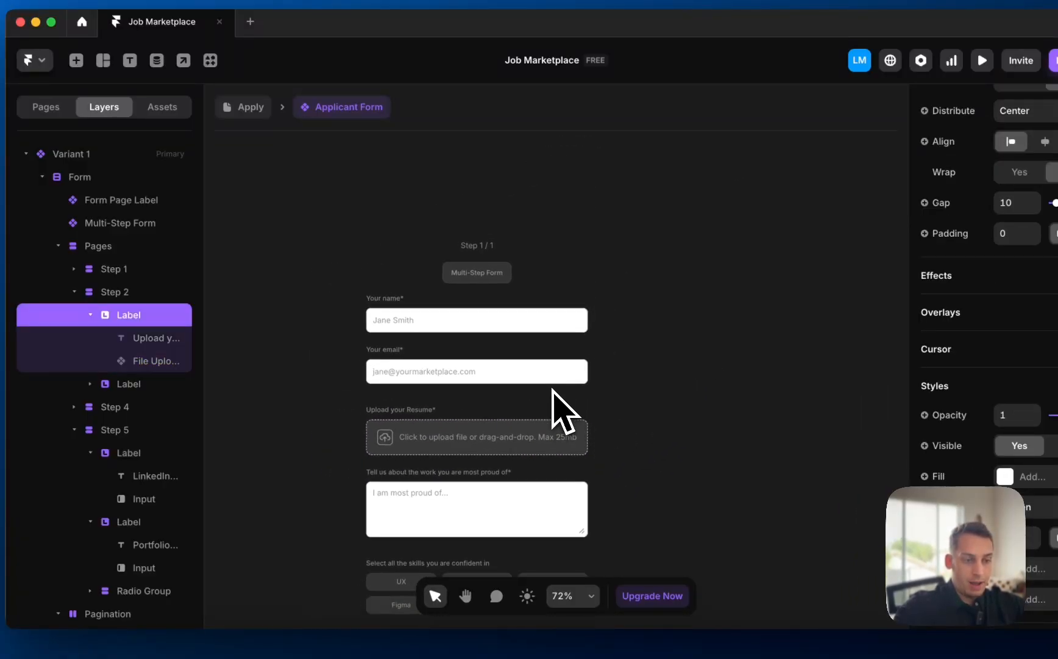
pyautogui.click(90, 315)
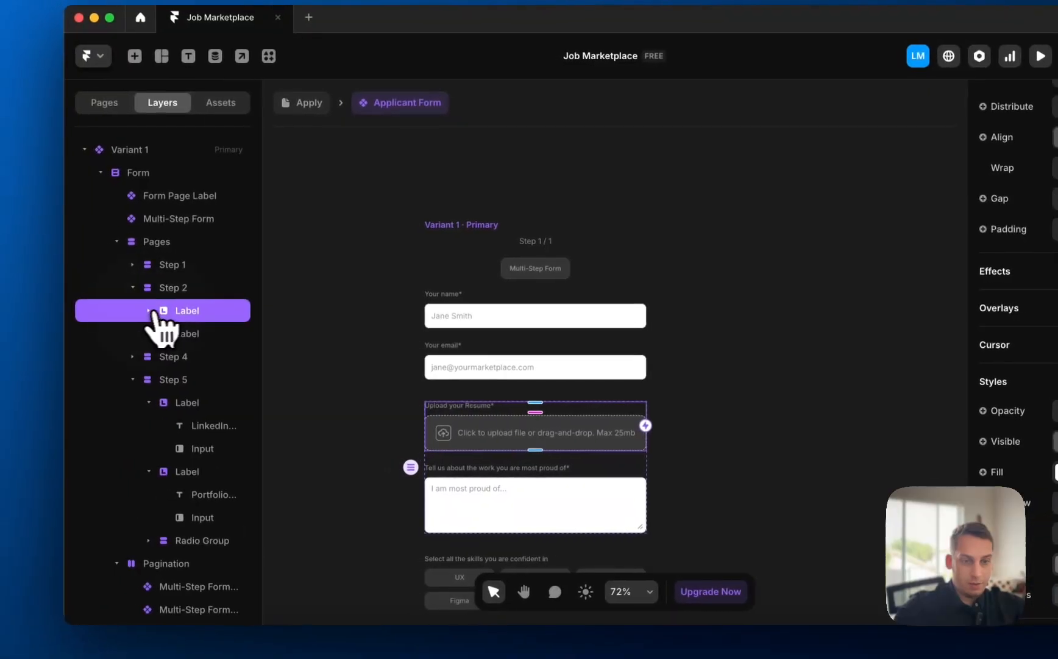
pyautogui.press('super+c')
pyautogui.click(135, 264)
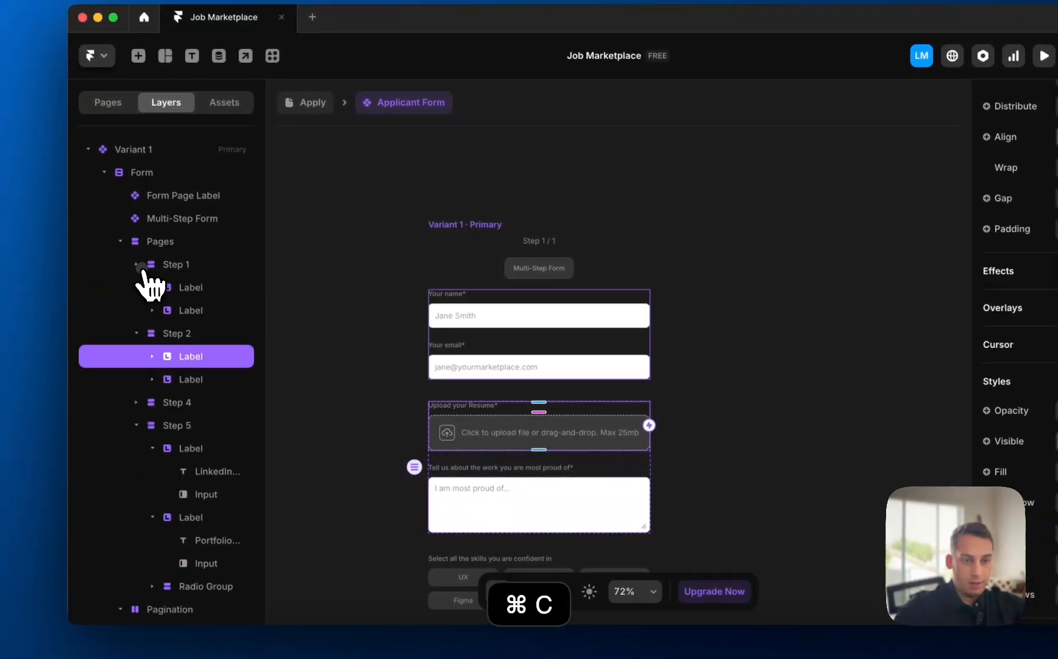
pyautogui.click(178, 271)
pyautogui.press('super+v')
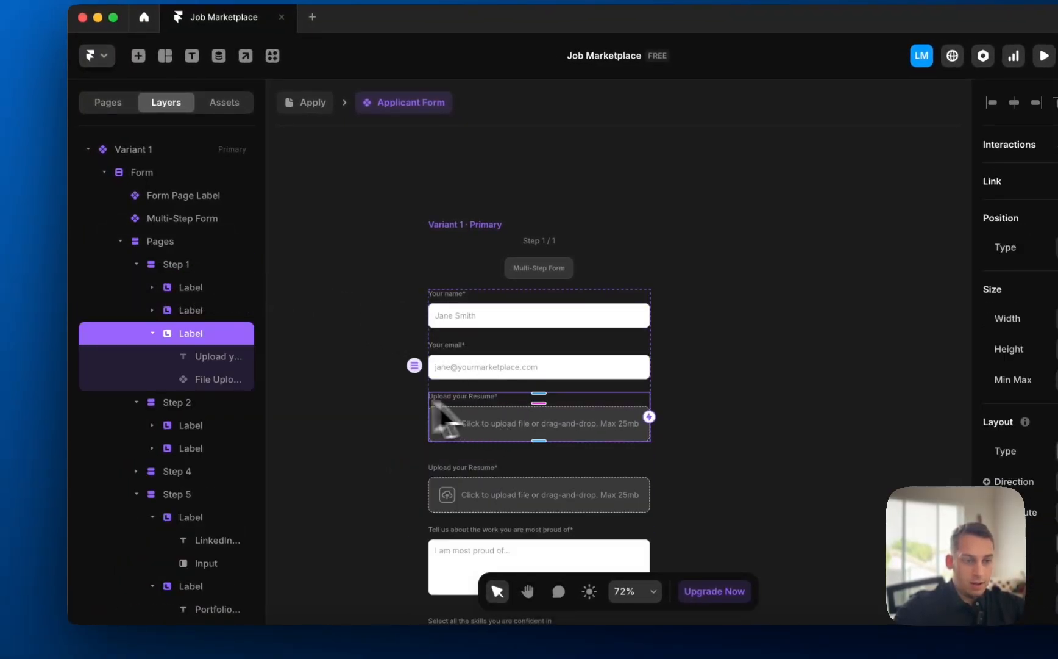
pyautogui.click(371, 401)
# - Retitle the pasted field 'Upload a Profile Image' and set its File Upload name to Profile Image
pyautogui.keyDown('super'); pyautogui.doubleClick(473, 397); pyautogui.keyUp('super')
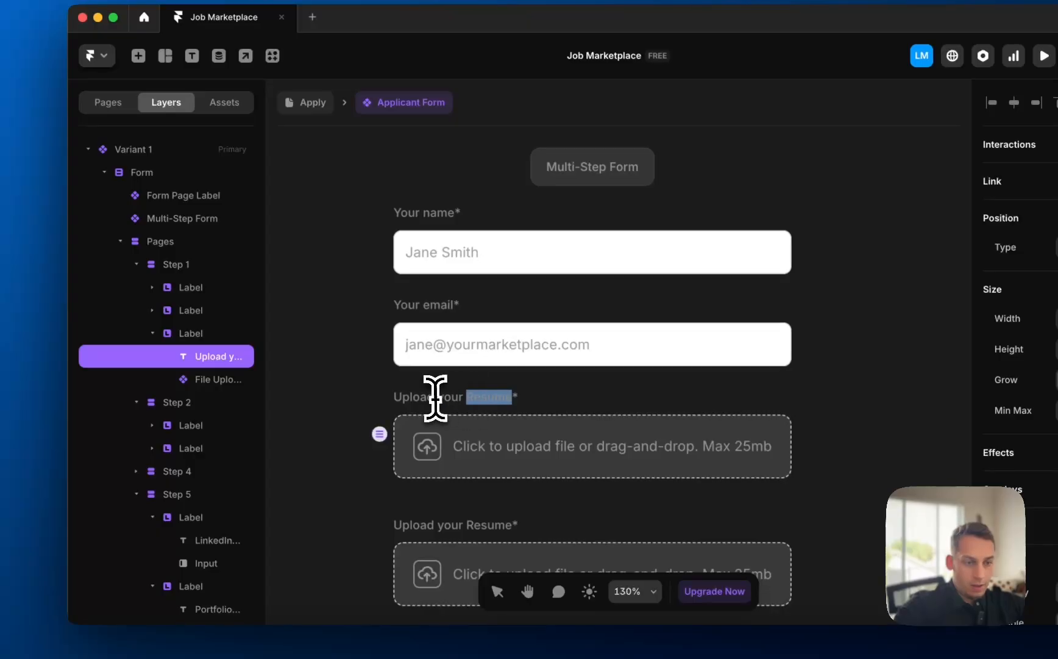
pyautogui.write('a Profile')
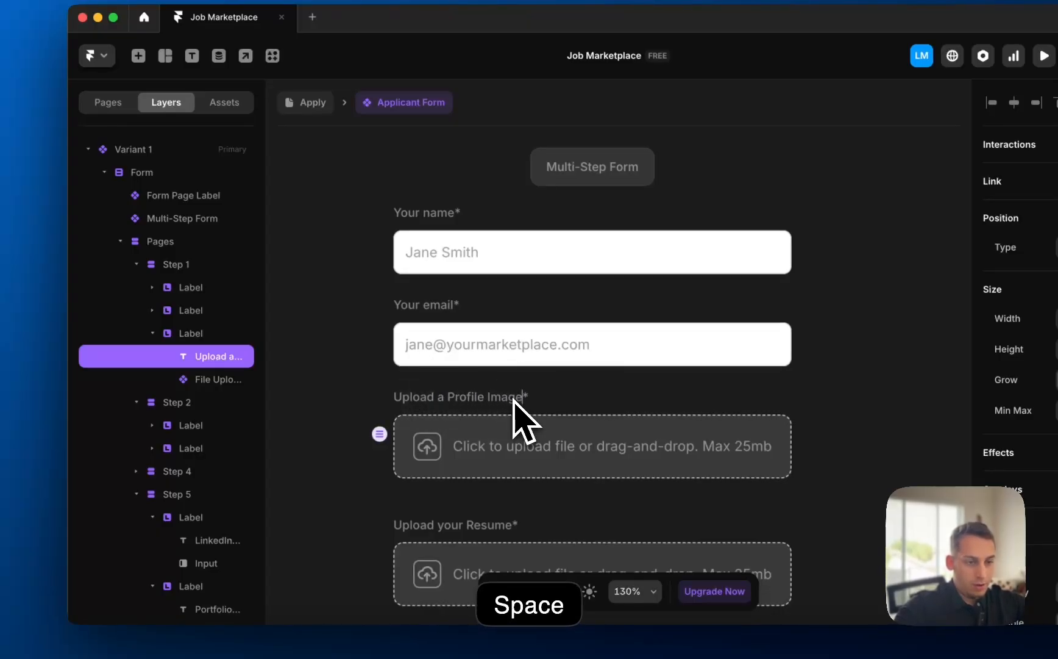
pyautogui.click(510, 445)
pyautogui.click(508, 446)
pyautogui.scroll(-5, 1040, 449)
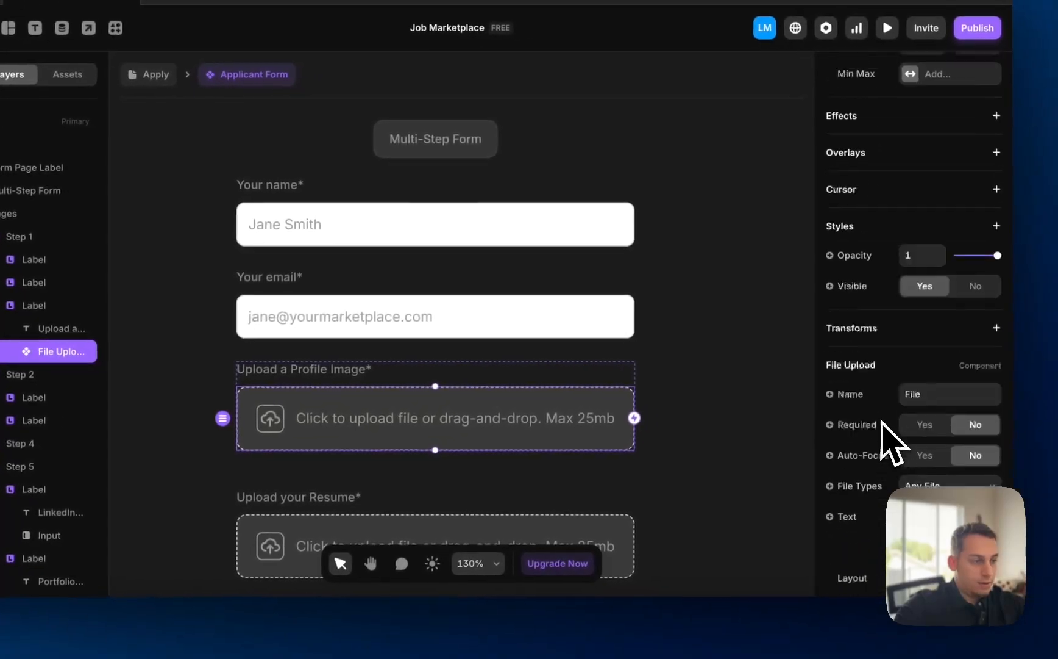
pyautogui.scroll(-2, 882, 421)
pyautogui.click(881, 333)
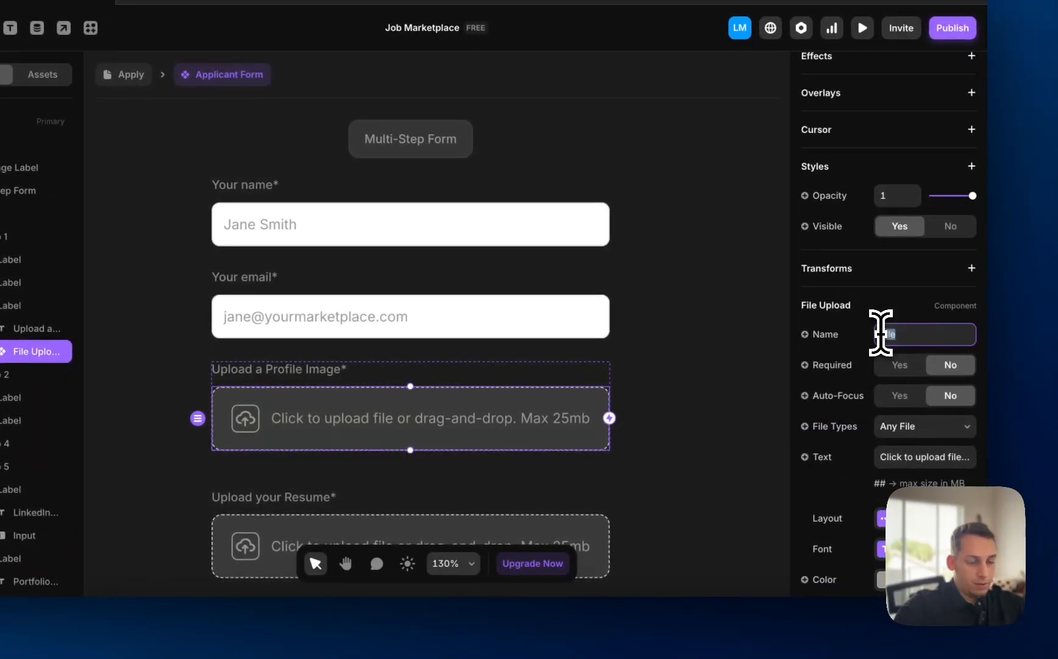
pyautogui.write('Profile')
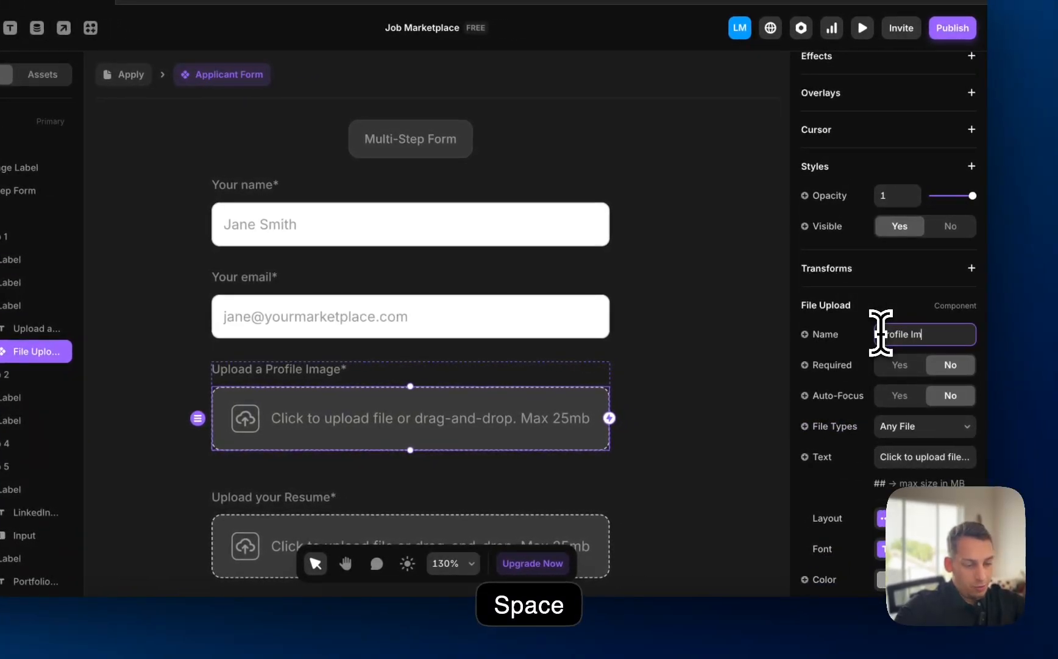
# - Set the resume upload's submission name to Resume, then recheck the Profile Image name
pyautogui.click(448, 540)
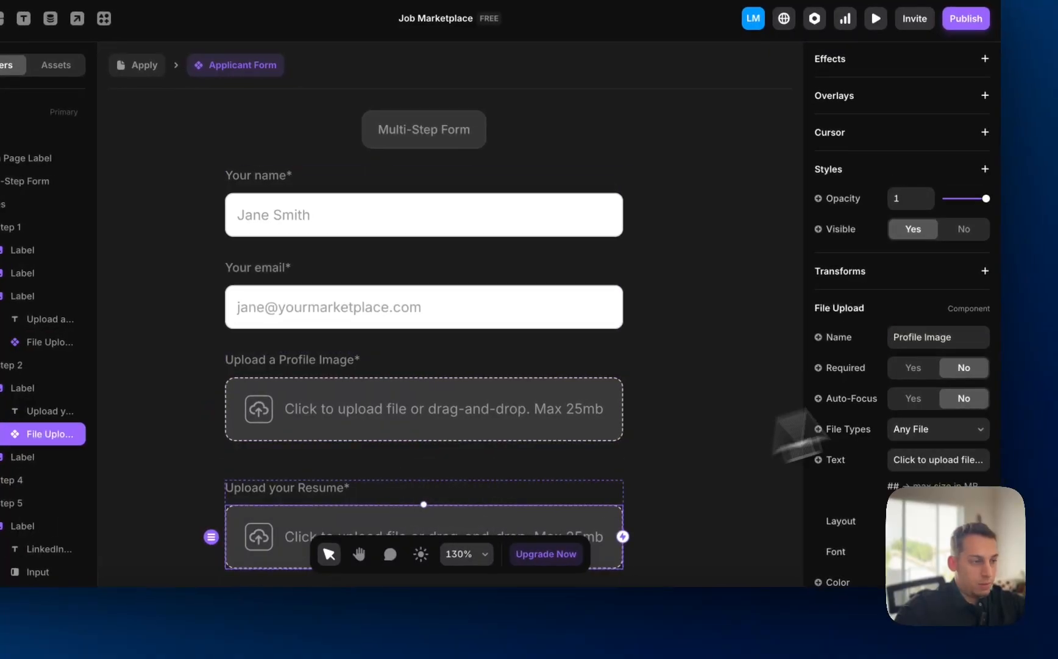
pyautogui.click(706, 497)
pyautogui.click(586, 547)
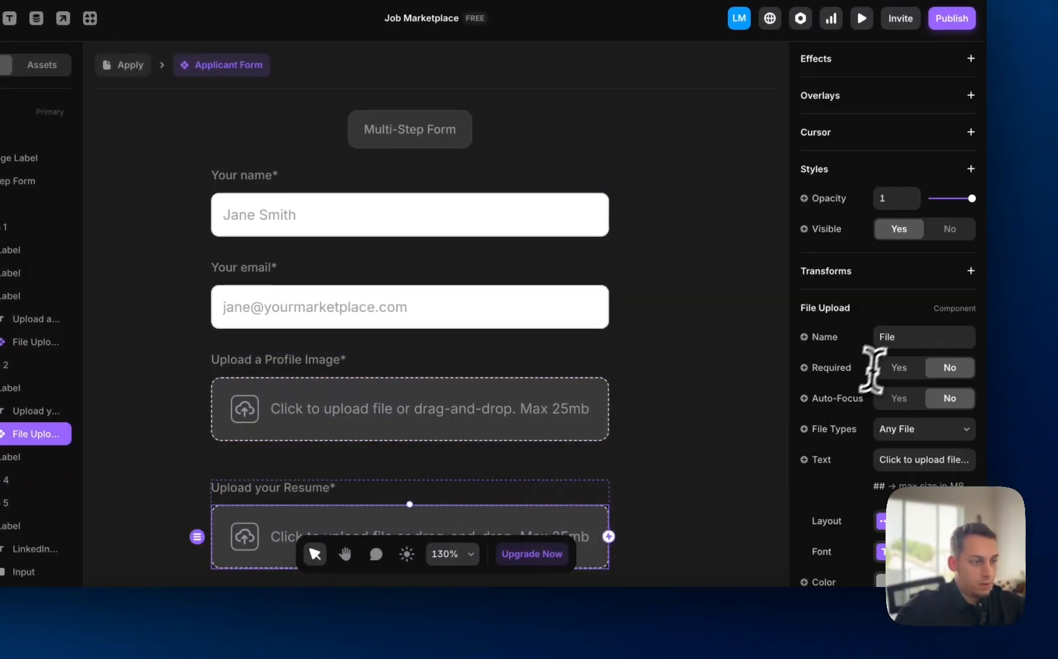
pyautogui.click(901, 337)
pyautogui.write('Resume')
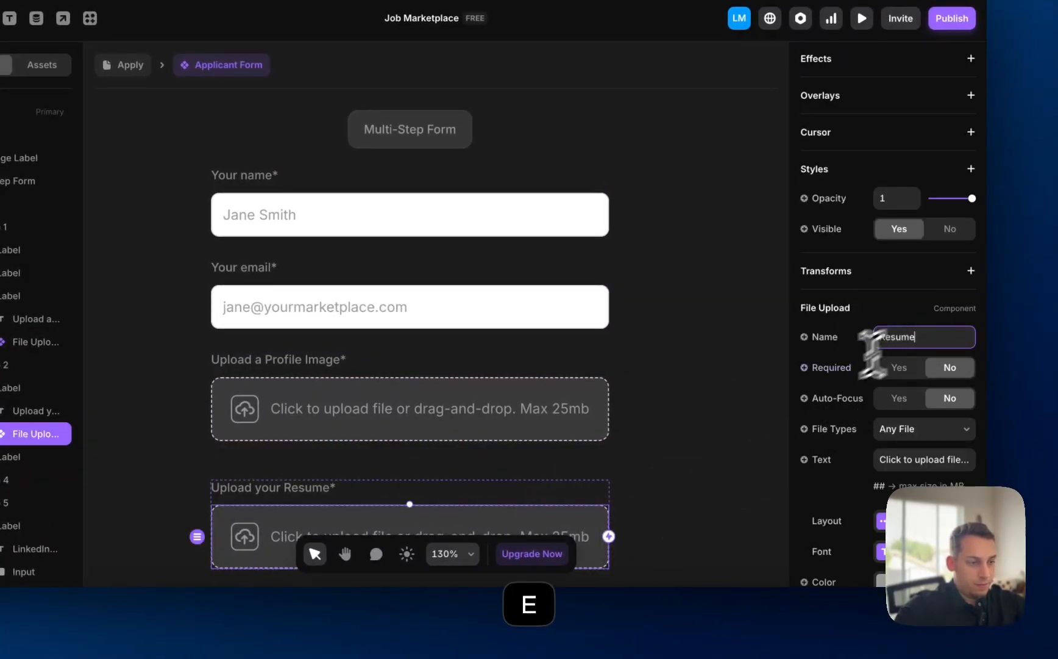
pyautogui.click(552, 429)
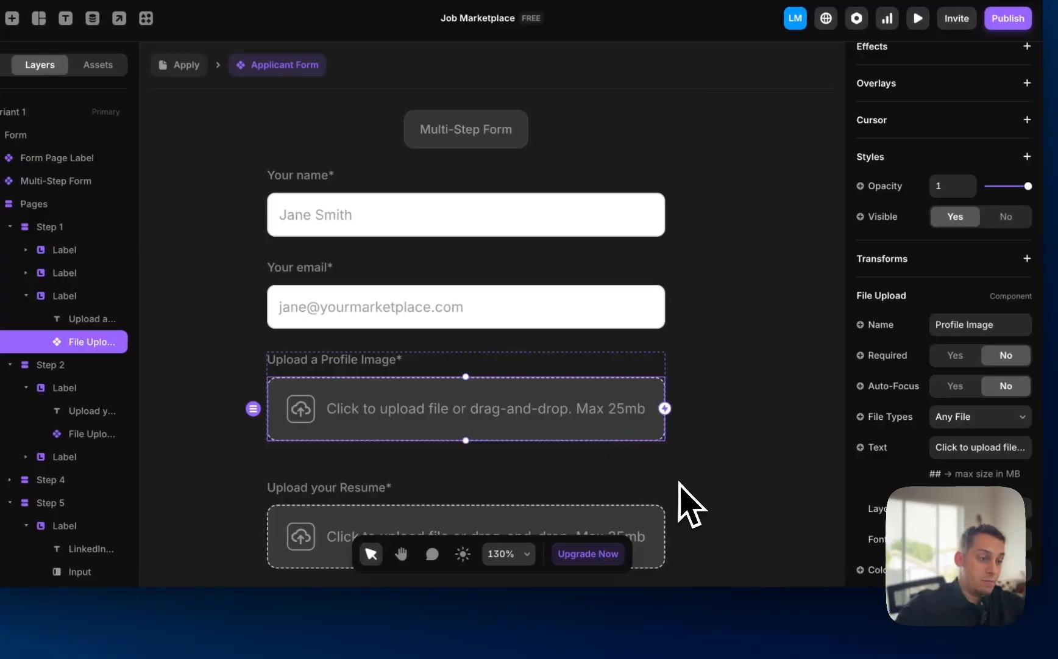
pyautogui.scroll(-3, 534, 442)
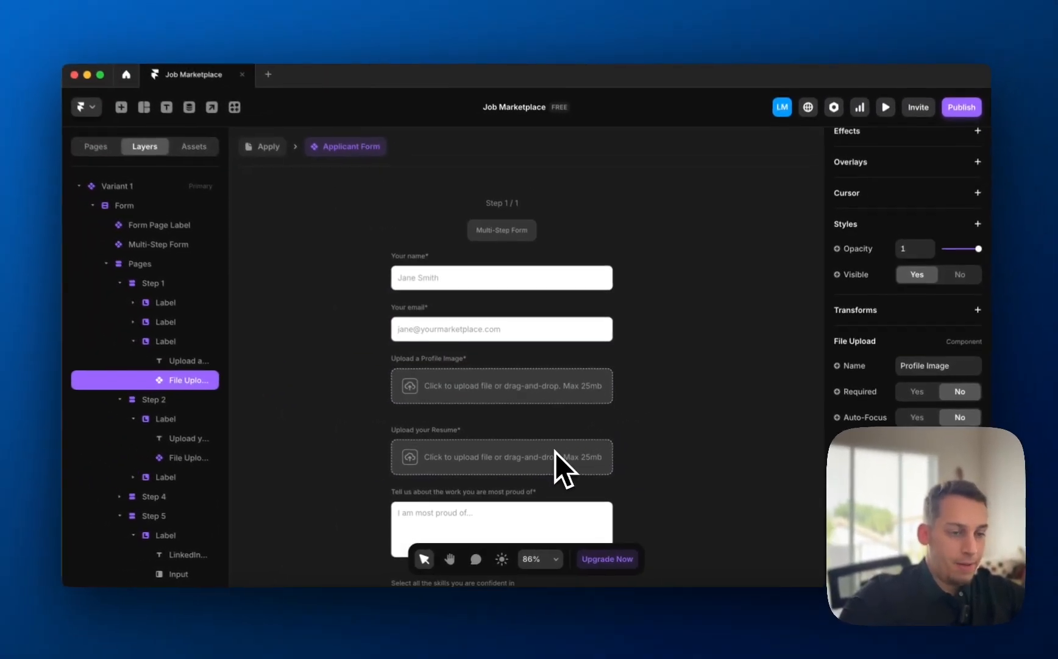
pyautogui.scroll(-3, 540, 446)
# - Duplicate Step 2's Resume label group and begin relabelling the copy 'Upload an Image'
pyautogui.scroll(2, 490, 394)
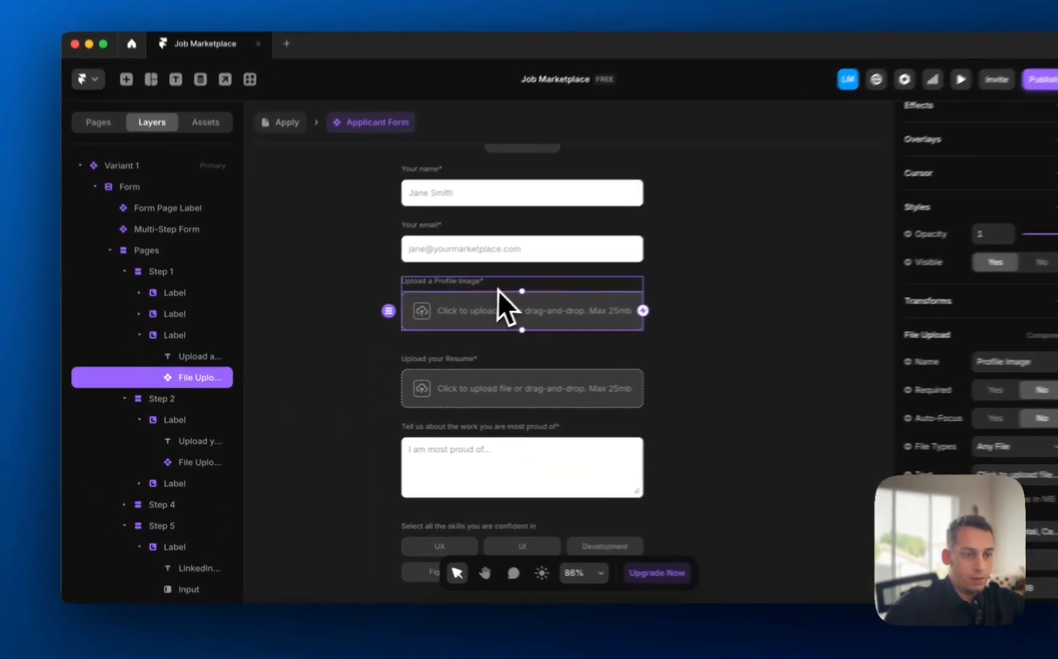
pyautogui.click(464, 302)
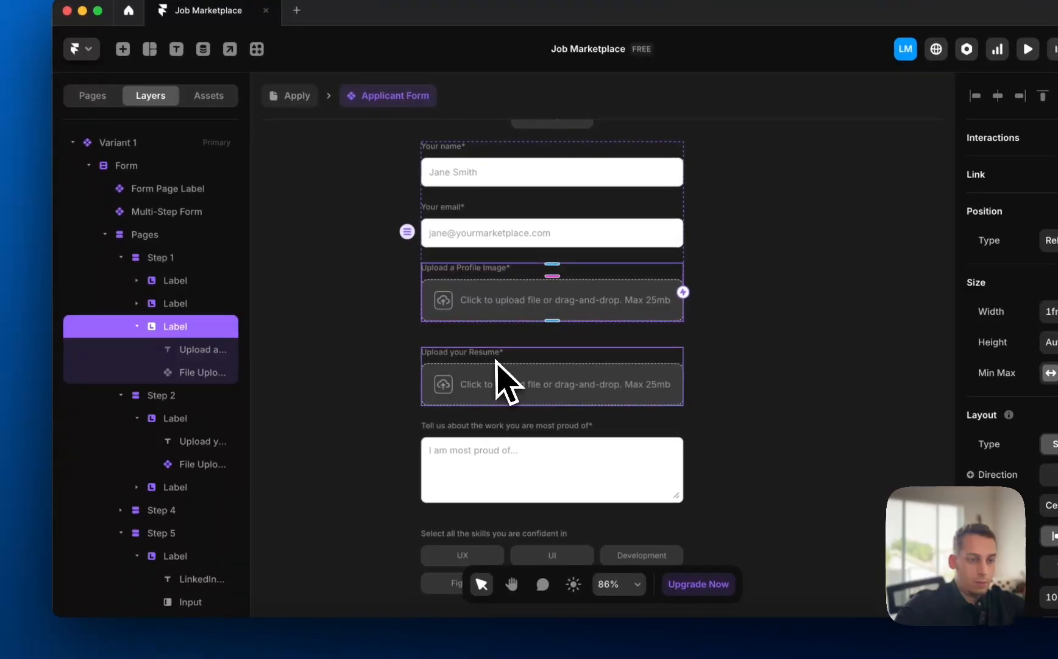
pyautogui.click(503, 363)
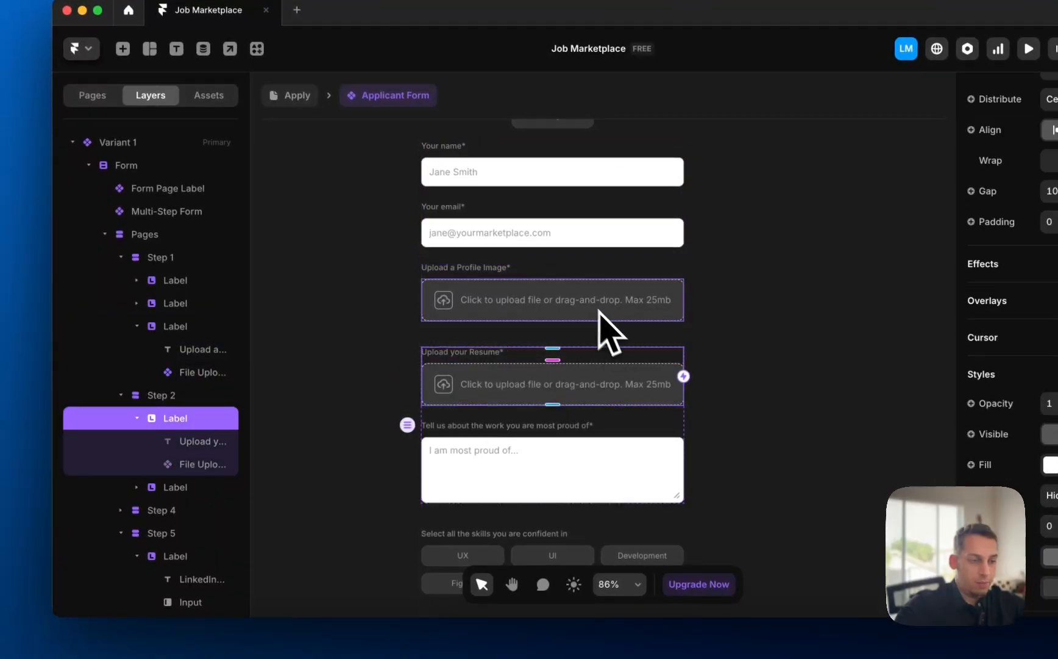
pyautogui.click(525, 270)
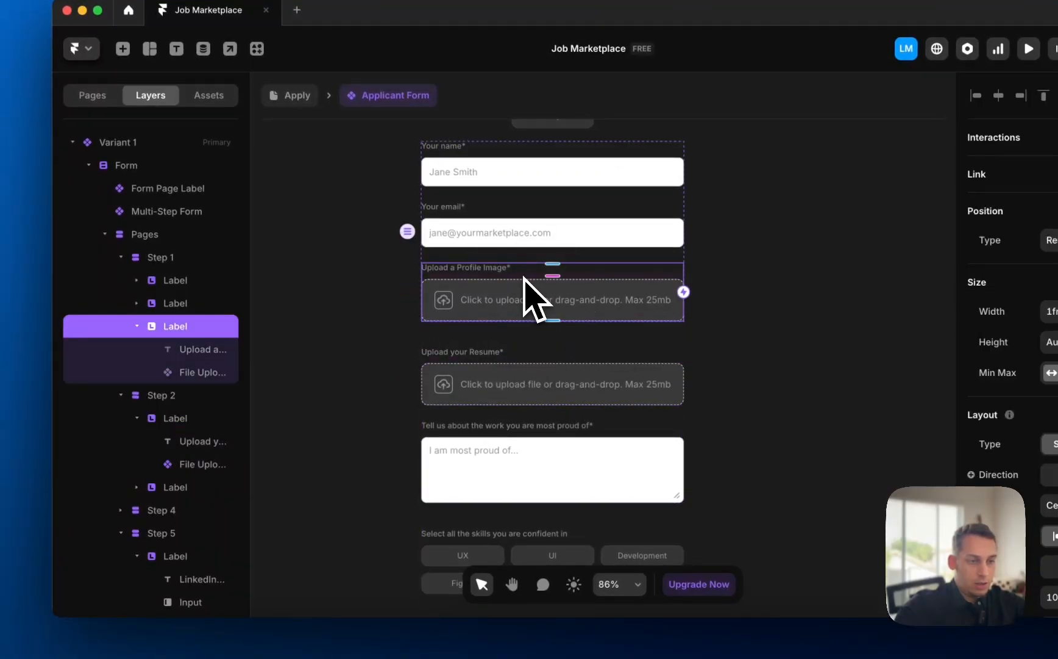
pyautogui.click(532, 363)
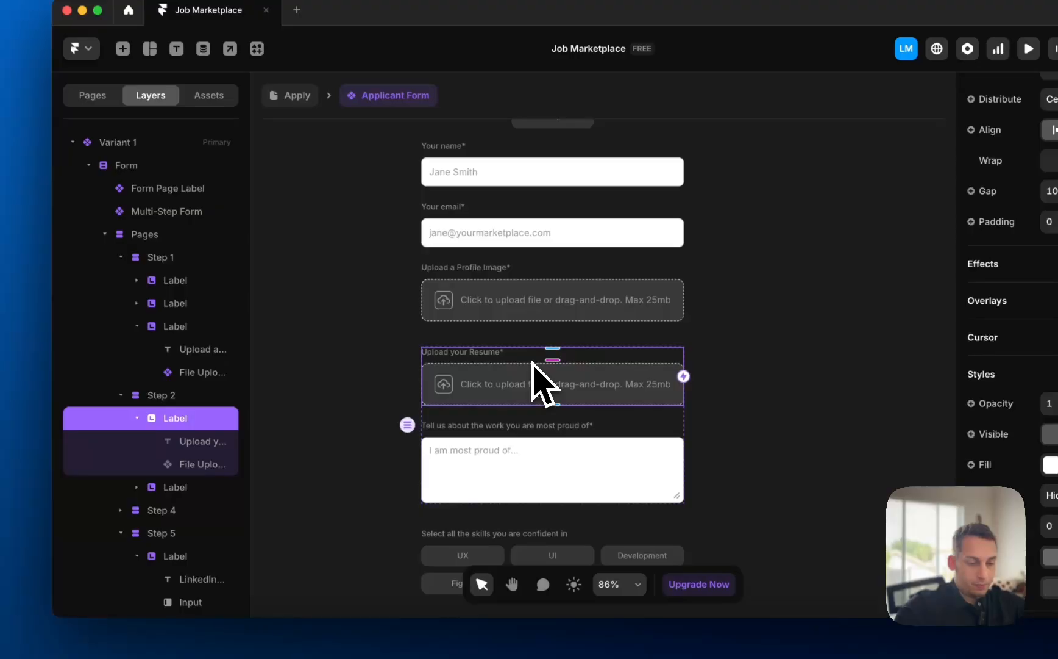
pyautogui.press('super+d')
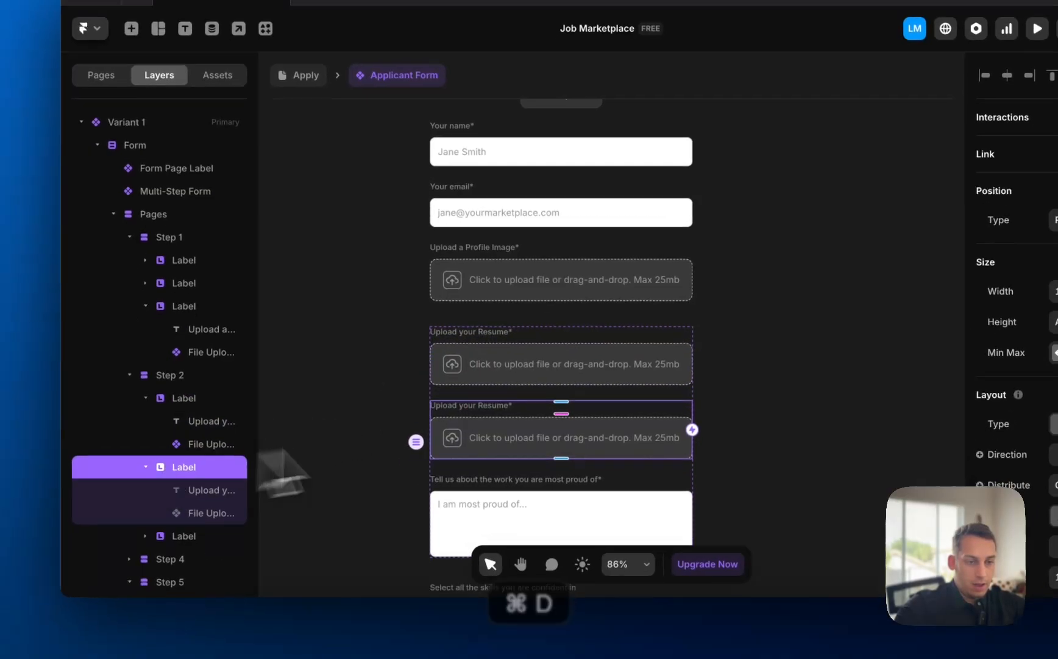
pyautogui.click(382, 401)
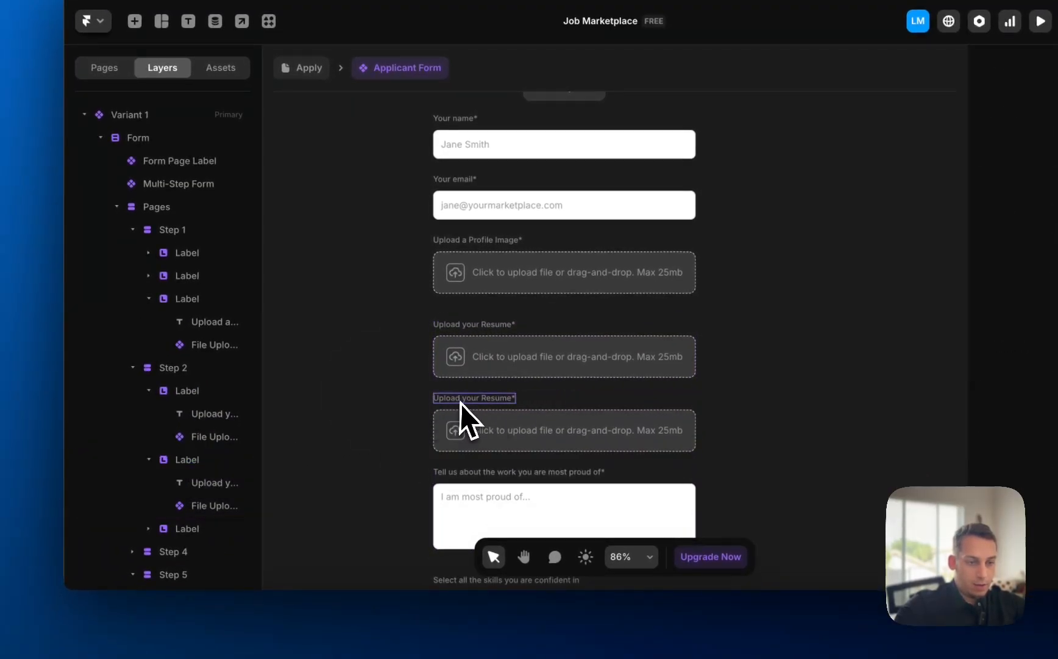
pyautogui.click(461, 403)
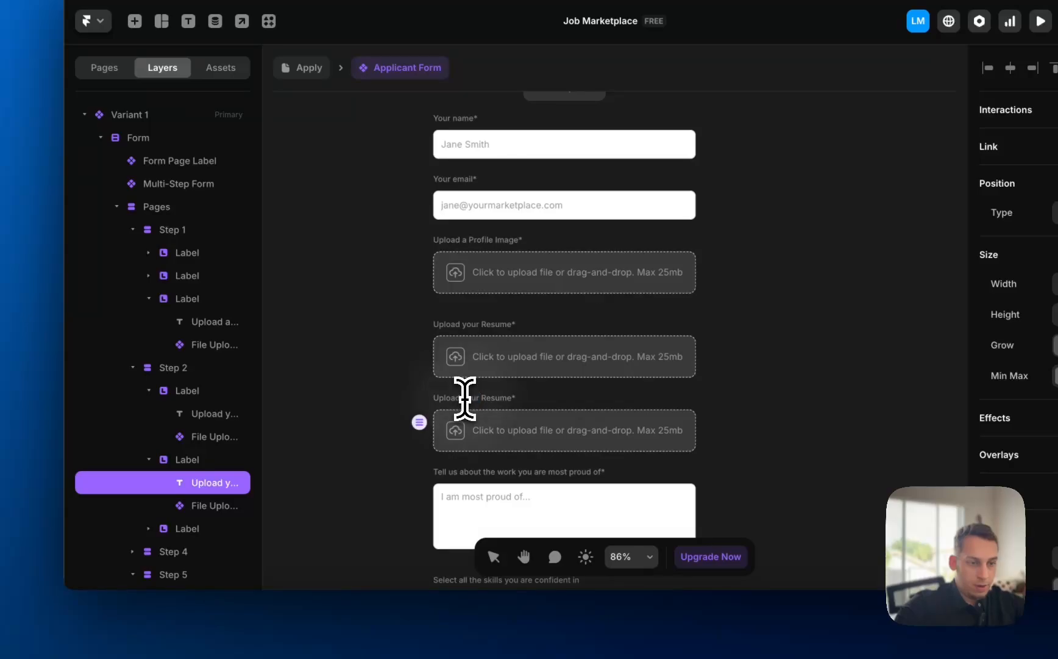
pyautogui.scroll(5, 465, 398)
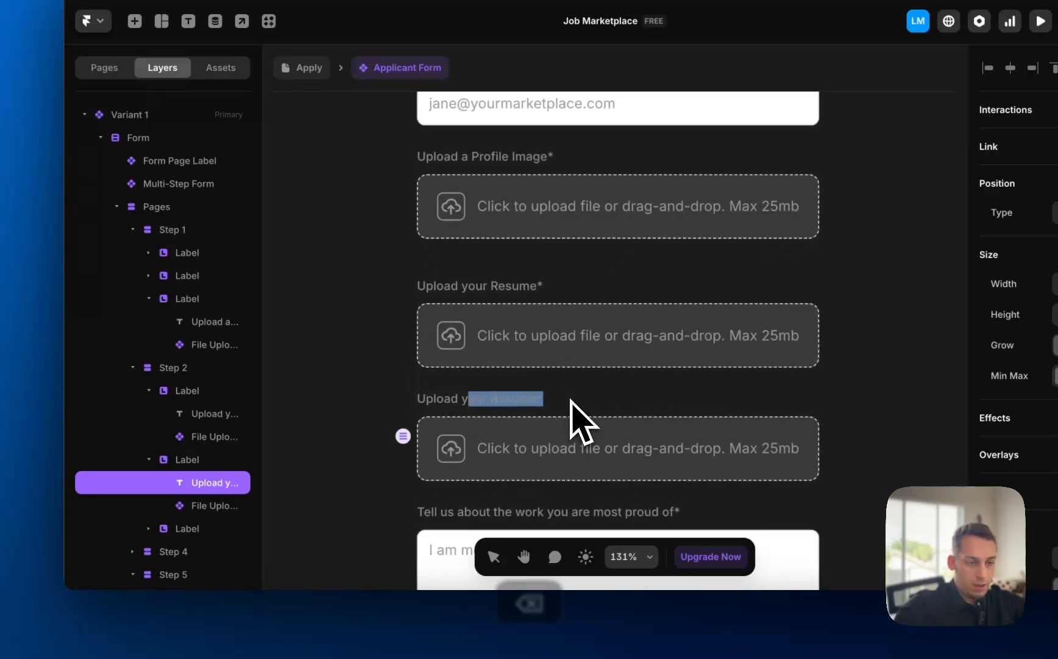
pyautogui.press('BackSpace')
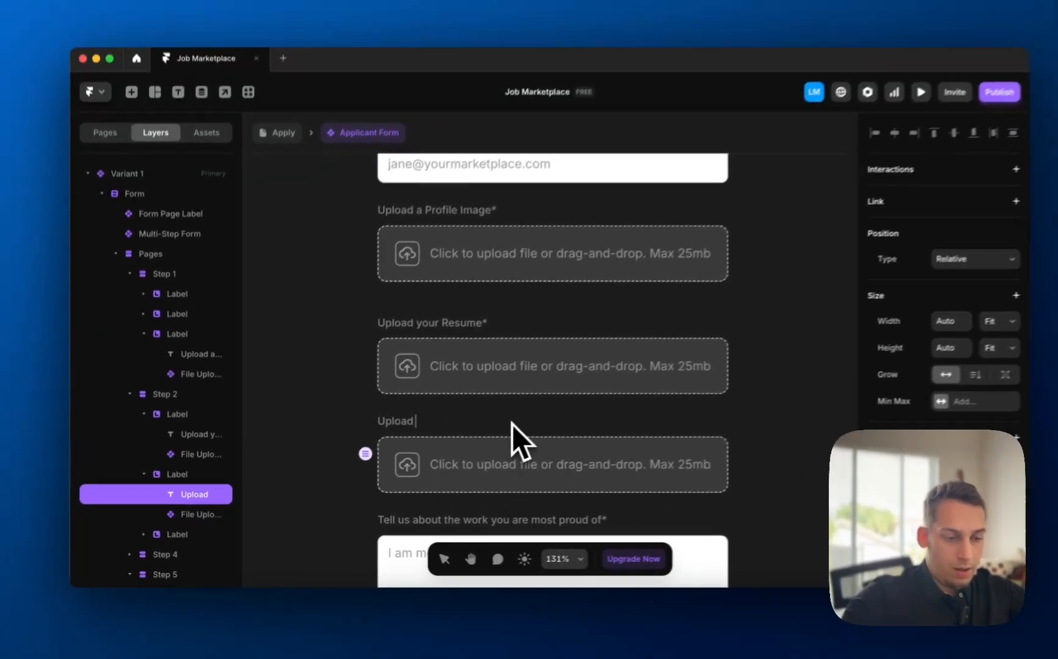
pyautogui.write('an Image')
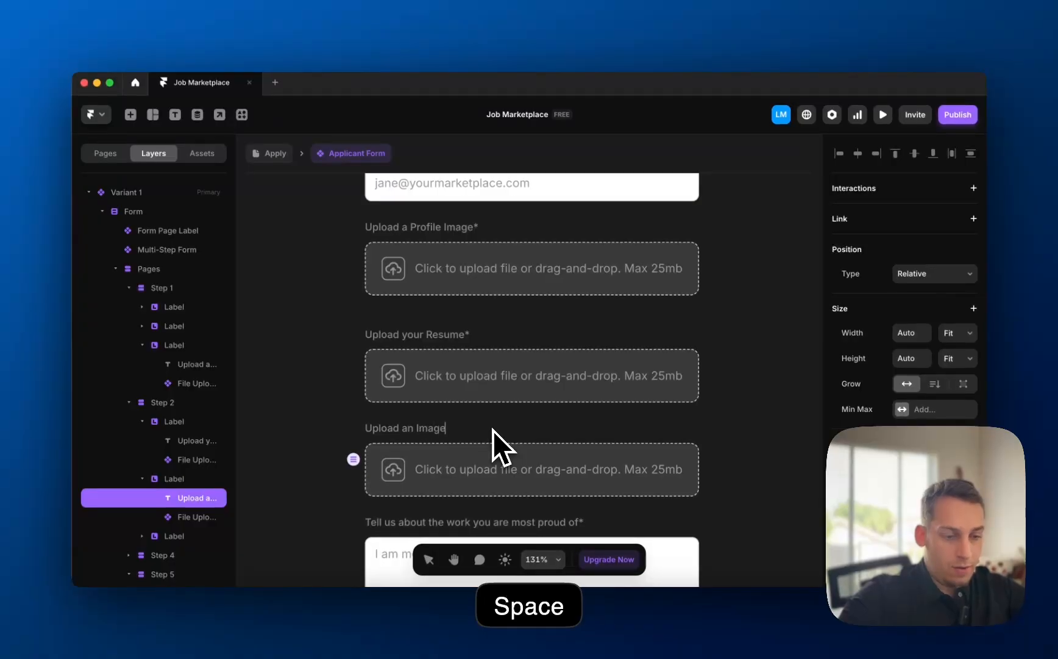
# - Undo the label edits and the duplication, leaving one 'Upload your Resume*' field in Step 2
pyautogui.press('super+z')
pyautogui.press('super+z')
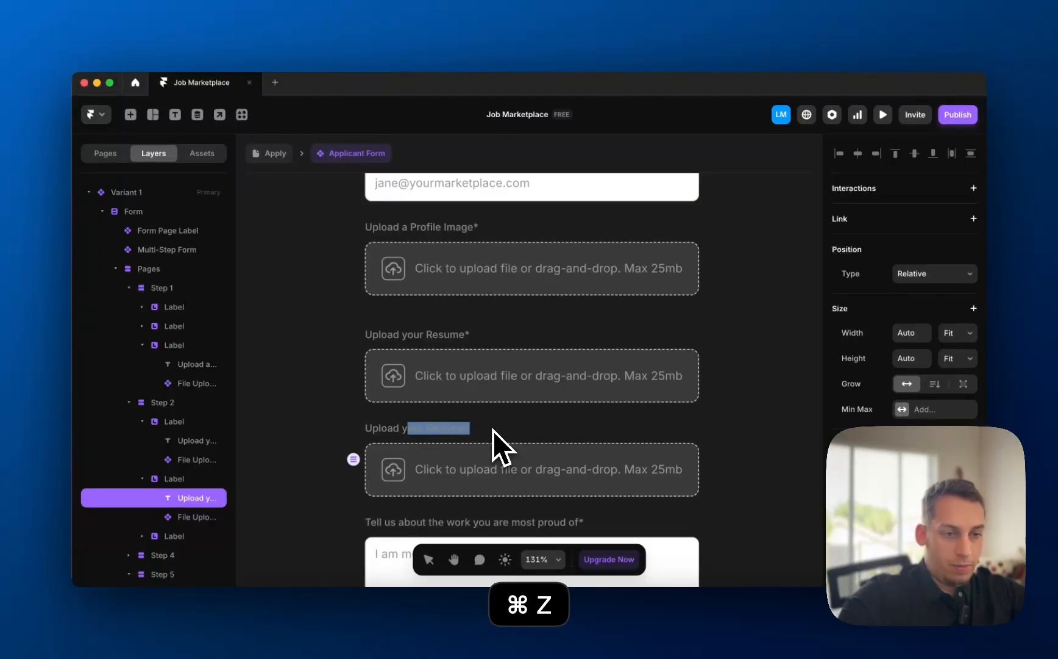
pyautogui.press('super+z')
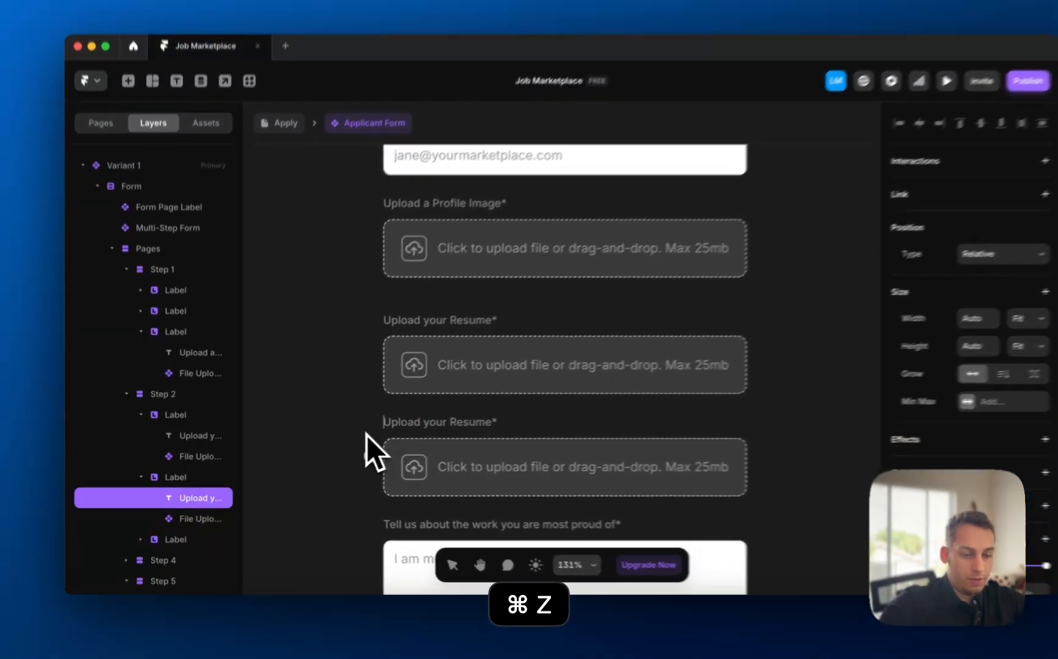
pyautogui.click(352, 436)
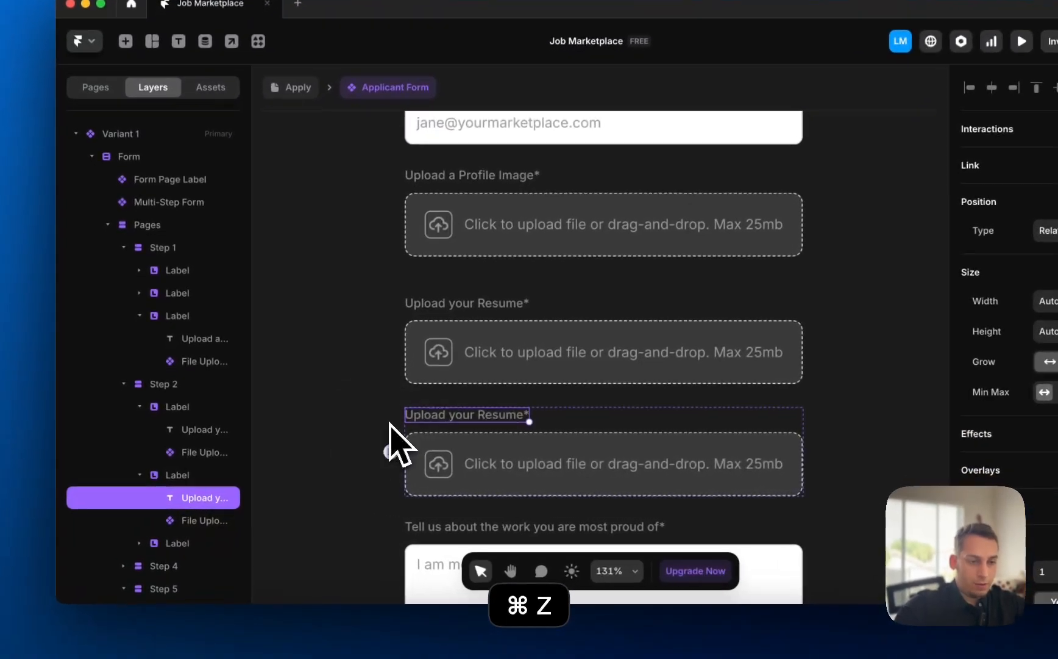
pyautogui.press('super+z')
pyautogui.scroll(-3, 397, 396)
# - Duplicate the resume upload block and move the copy into Step 4 above the skills question
pyautogui.scroll(-2, 399, 391)
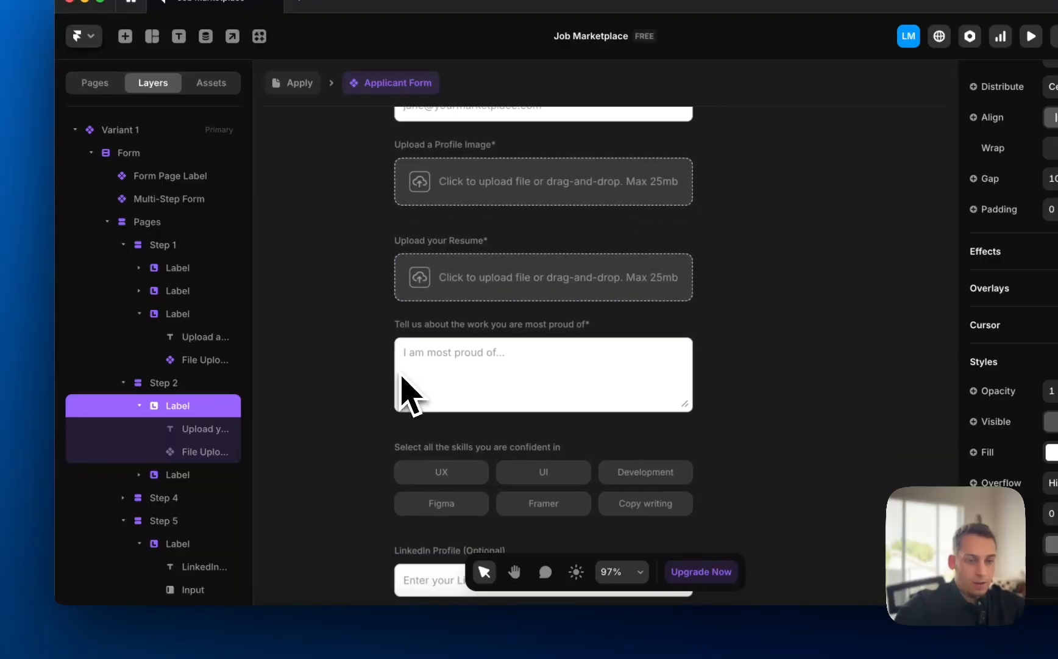
pyautogui.scroll(-3, 402, 377)
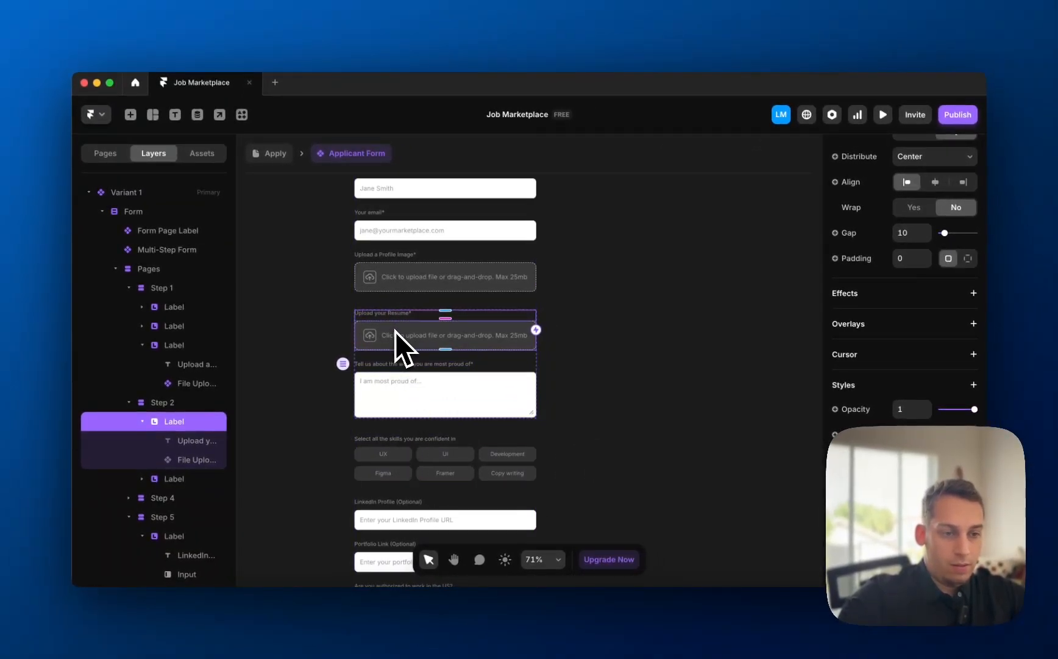
pyautogui.scroll(-3, 395, 330)
pyautogui.scroll(4, 421, 285)
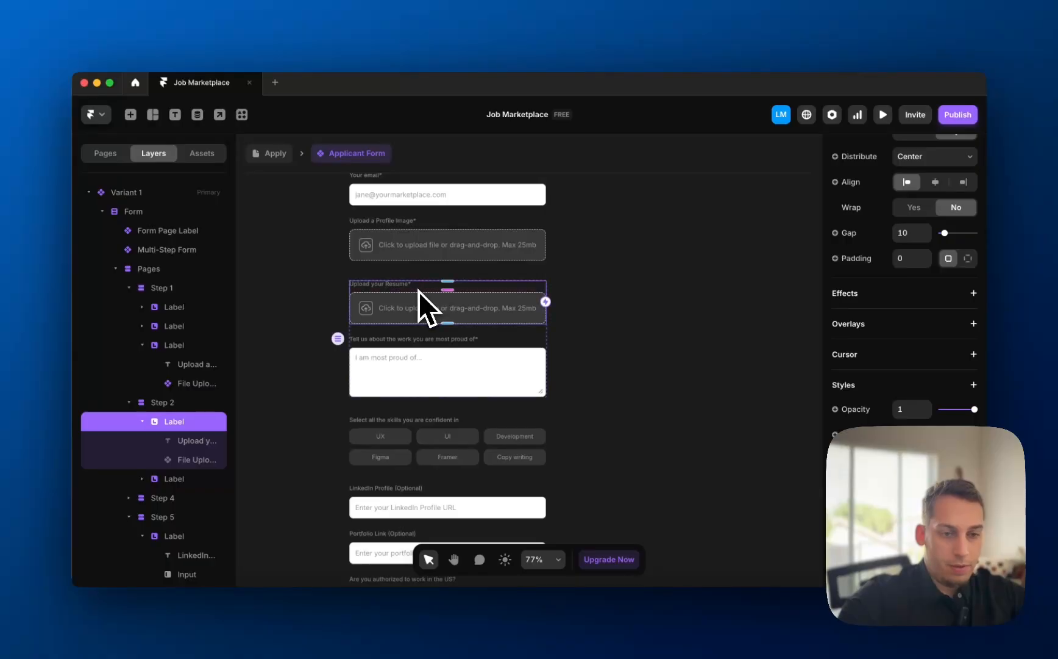
pyautogui.press('super+d')
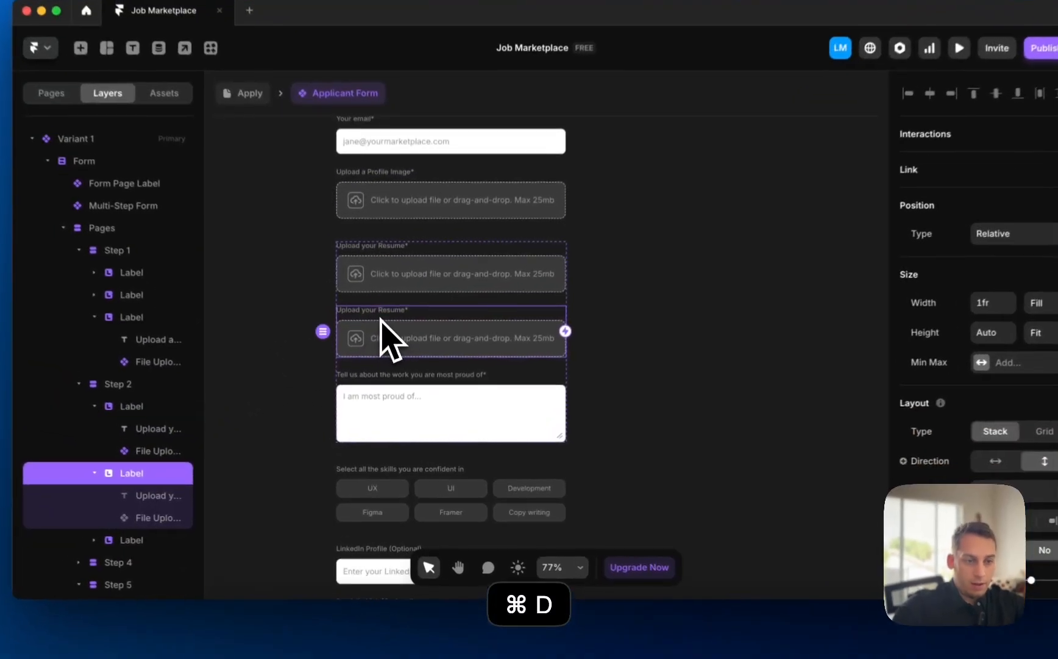
pyautogui.moveTo(442, 349); pyautogui.dragTo(449, 403)
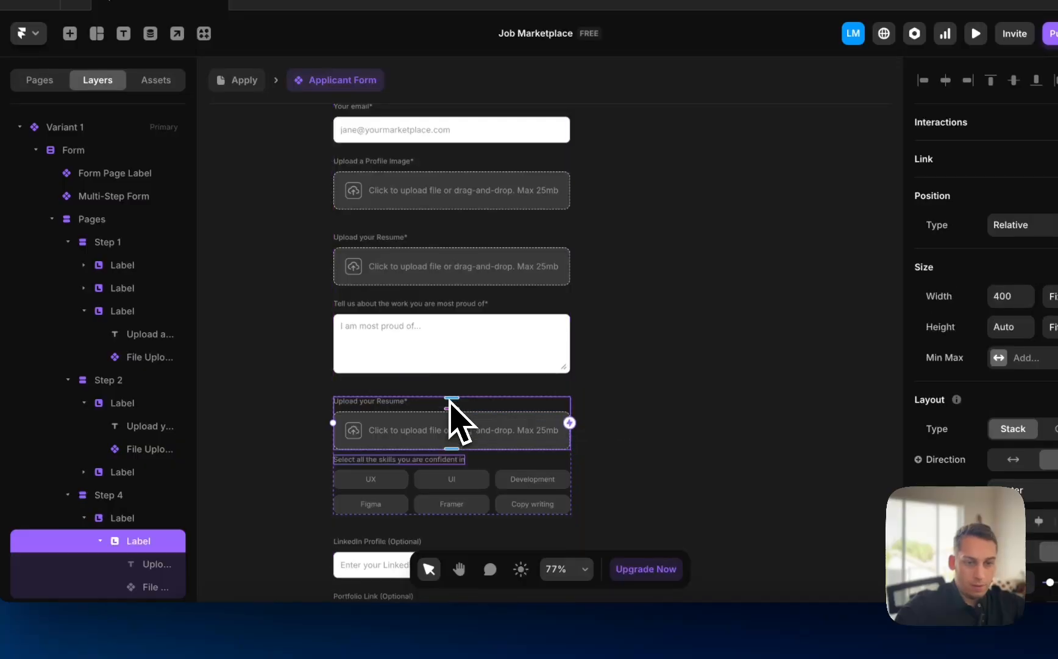
pyautogui.moveTo(206, 526)
pyautogui.mouseDown()
pyautogui.moveTo(198, 496)
pyautogui.moveTo(200, 511)
pyautogui.mouseUp()
pyautogui.click(156, 502)
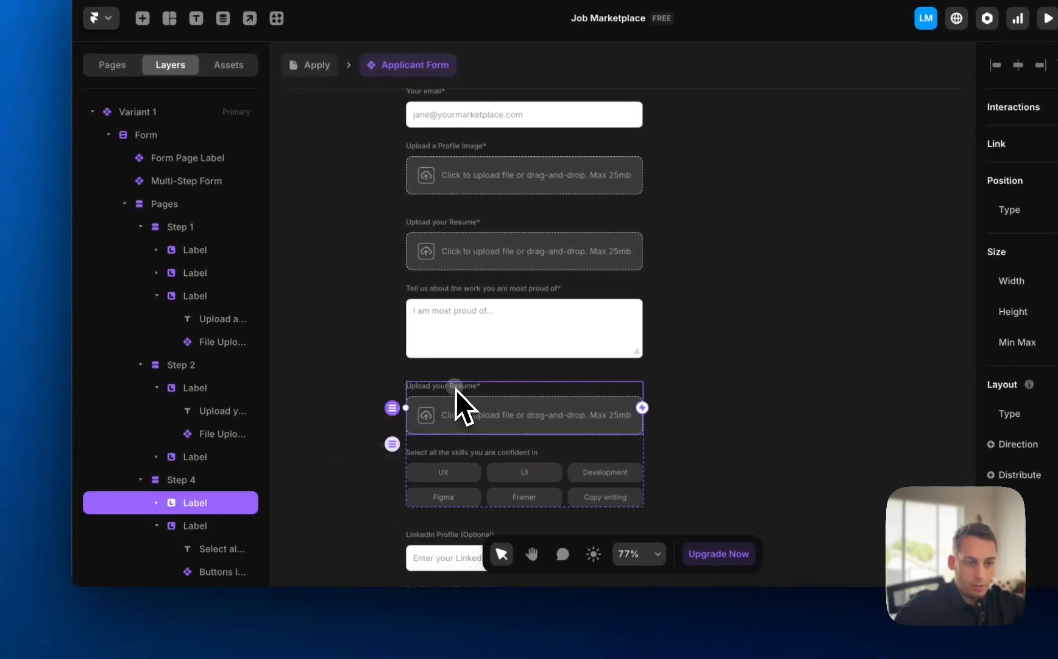
# - Reword the copied label to 'Upload a thumbnail of your most recent project*'
pyautogui.click(353, 389)
pyautogui.keyDown('super'); pyautogui.click(446, 387); pyautogui.keyUp('super')
pyautogui.scroll(5, 447, 386)
pyautogui.doubleClick(447, 386)
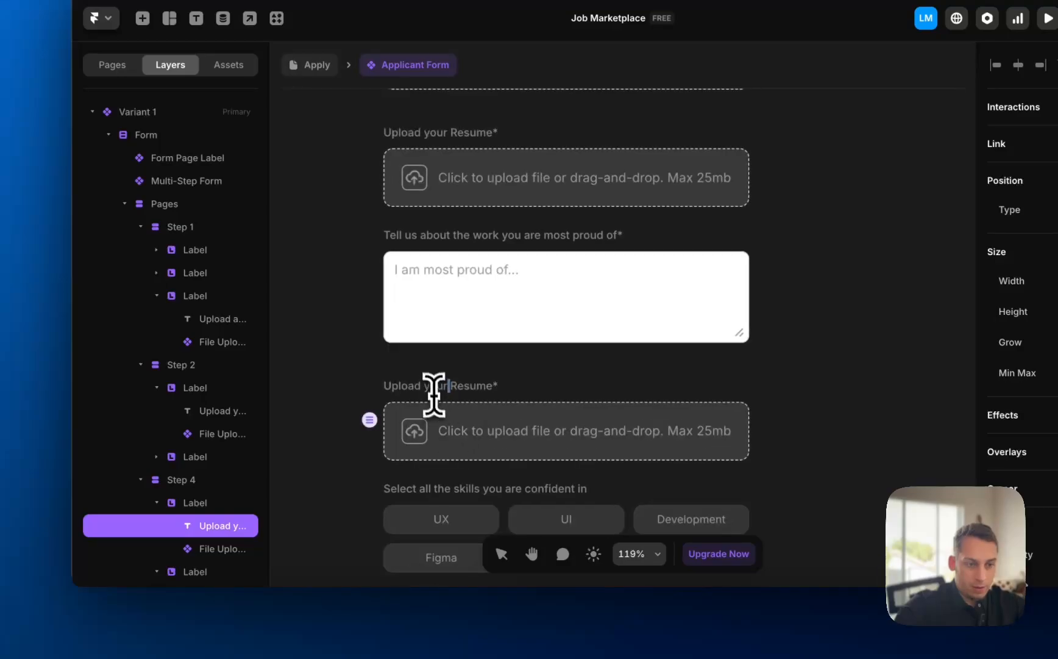
pyautogui.doubleClick(433, 386)
pyautogui.write('an image of ')
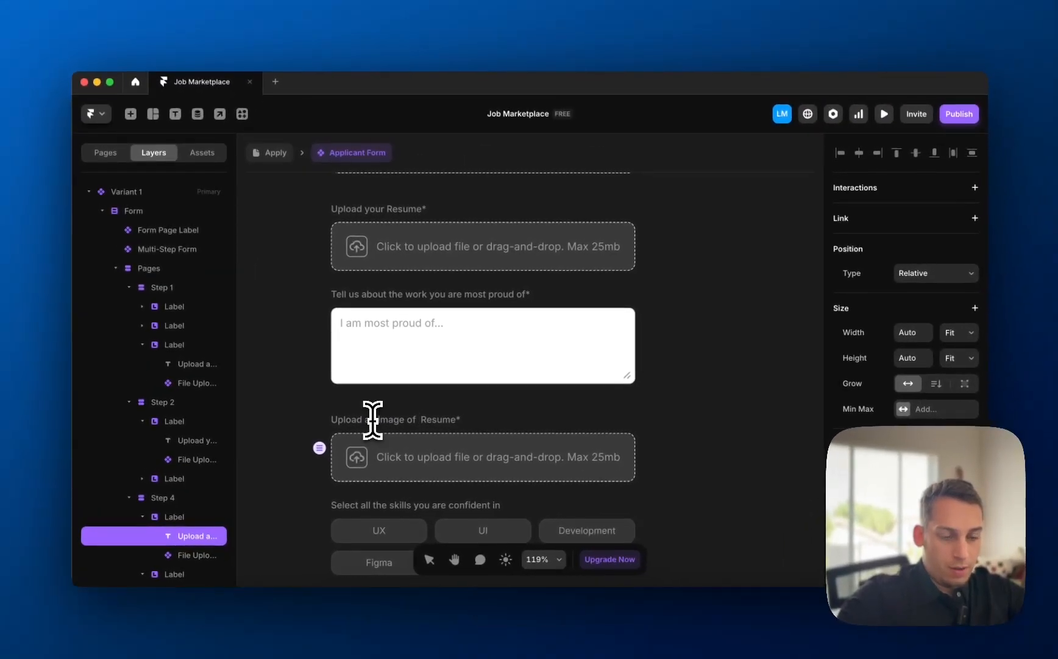
pyautogui.write('your')
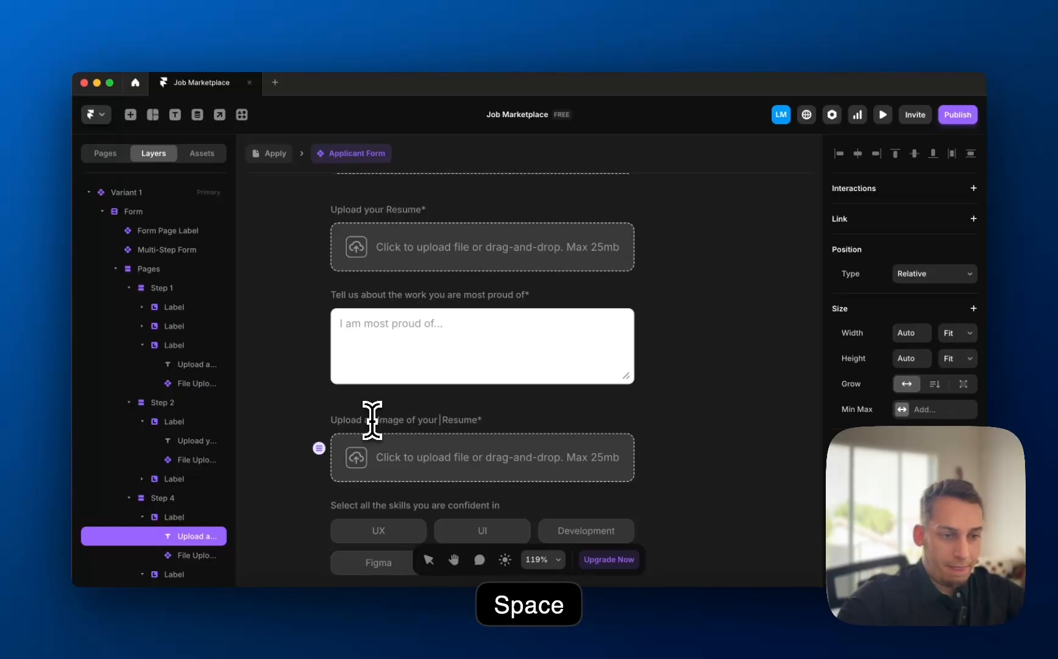
pyautogui.press('BackSpace')
pyautogui.press('BackSpace')
pyautogui.press('BackSpace')
pyautogui.write('ur ')
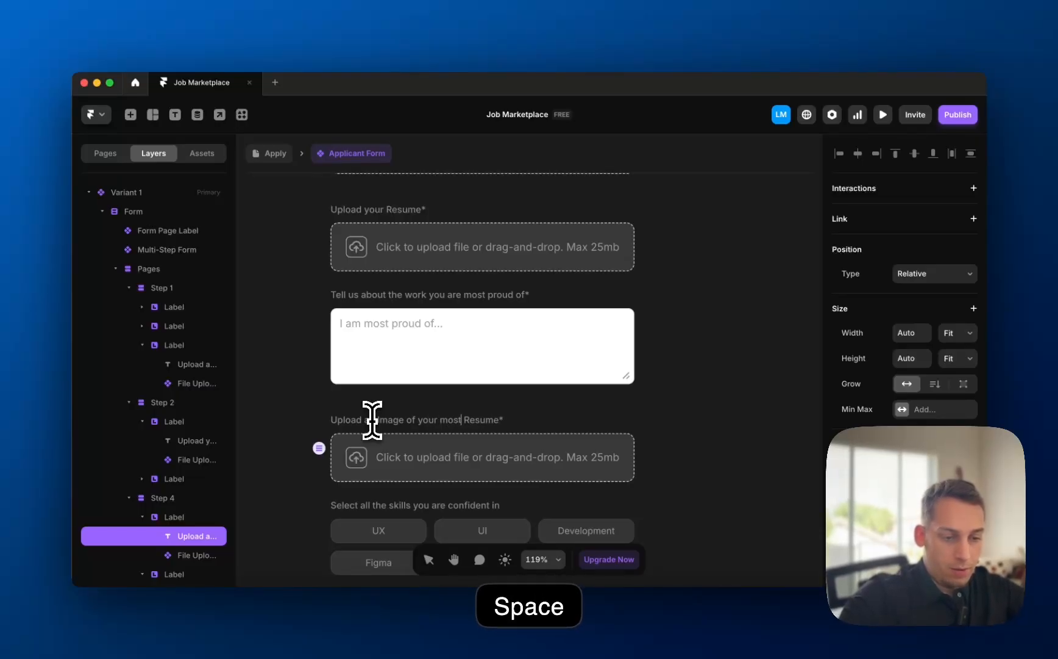
pyautogui.write('most')
pyautogui.doubleClick(394, 419)
pyautogui.press('BackSpace')
pyautogui.press('BackSpace')
pyautogui.press('BackSpace')
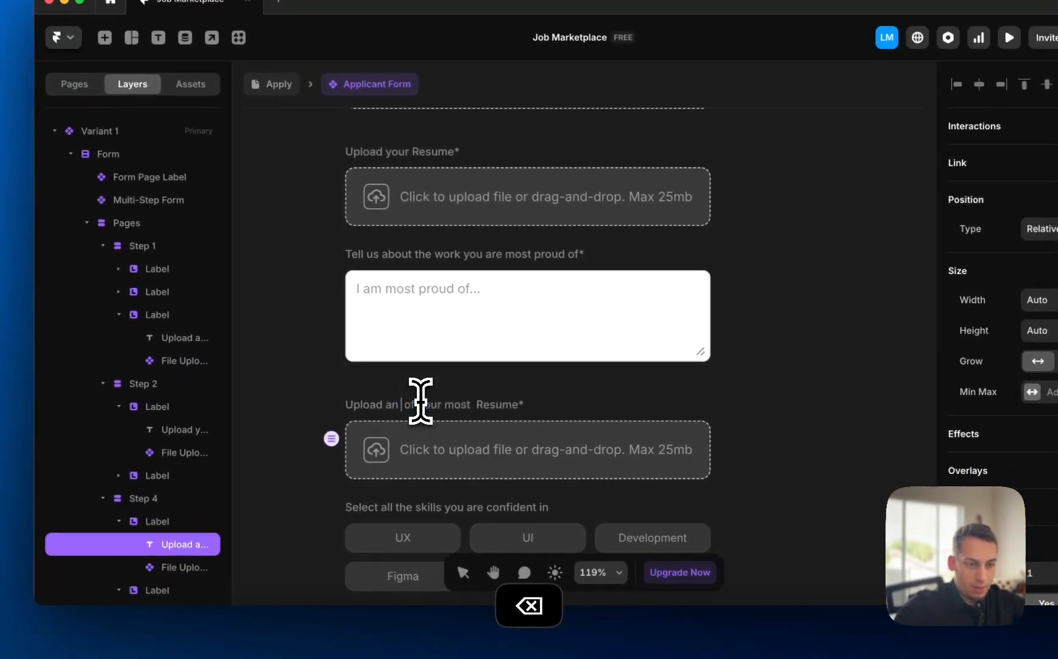
pyautogui.write('T')
pyautogui.write('gnail')
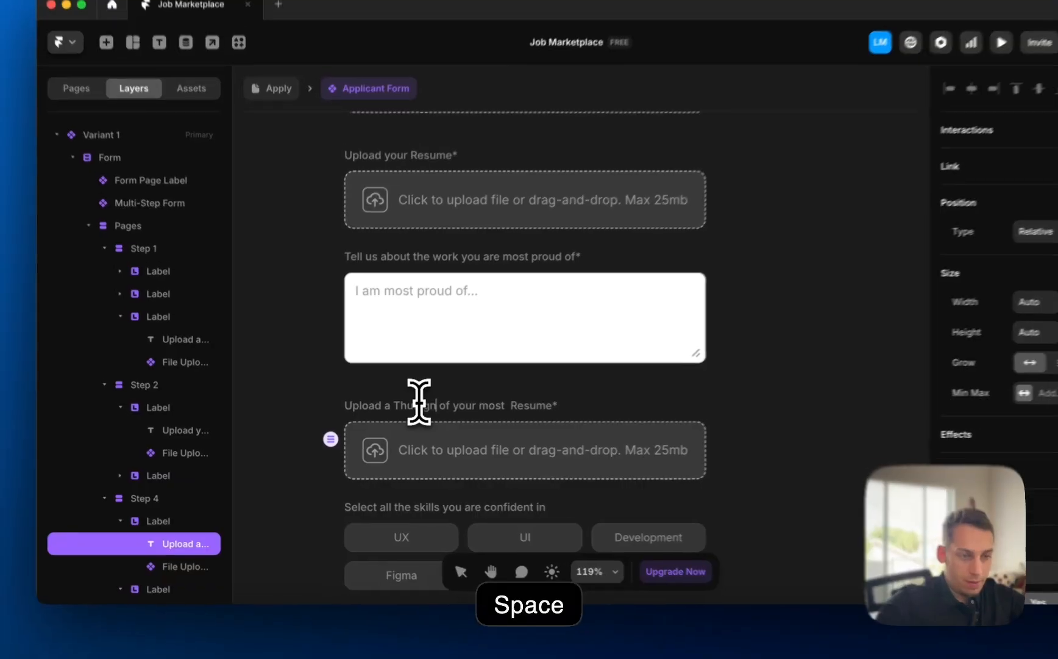
pyautogui.press('BackSpace')
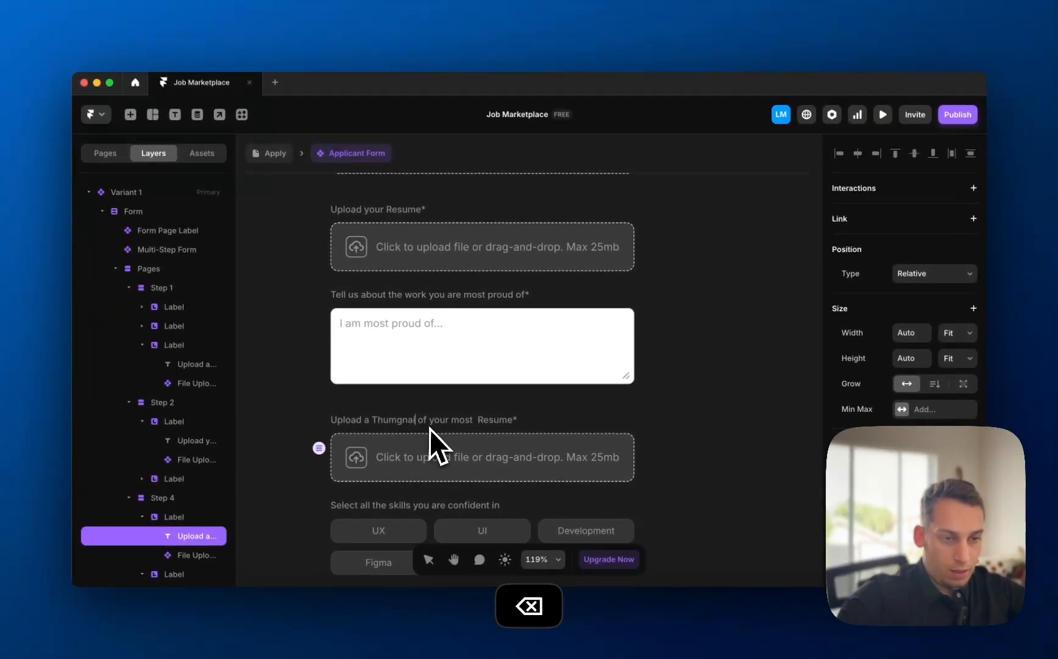
pyautogui.press('BackSpace')
pyautogui.press('BackSpace')
pyautogui.press('BackSpace')
pyautogui.press('BackSpace')
pyautogui.press('BackSpace')
pyautogui.press('BackSpace')
pyautogui.press('BackSpace')
pyautogui.press('BackSpace')
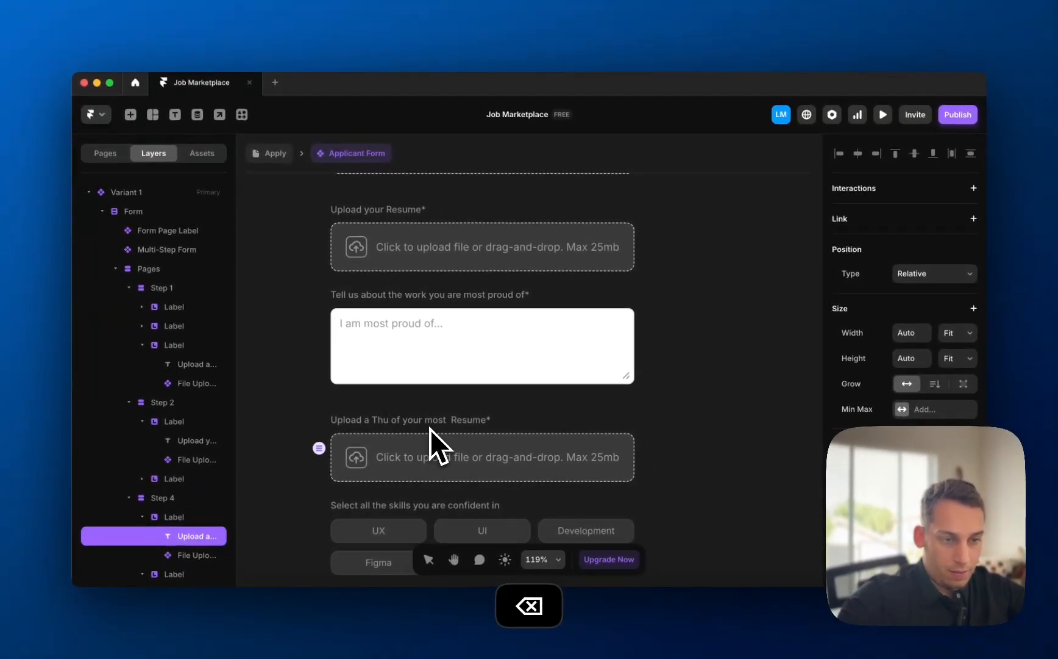
pyautogui.write('thumbnail')
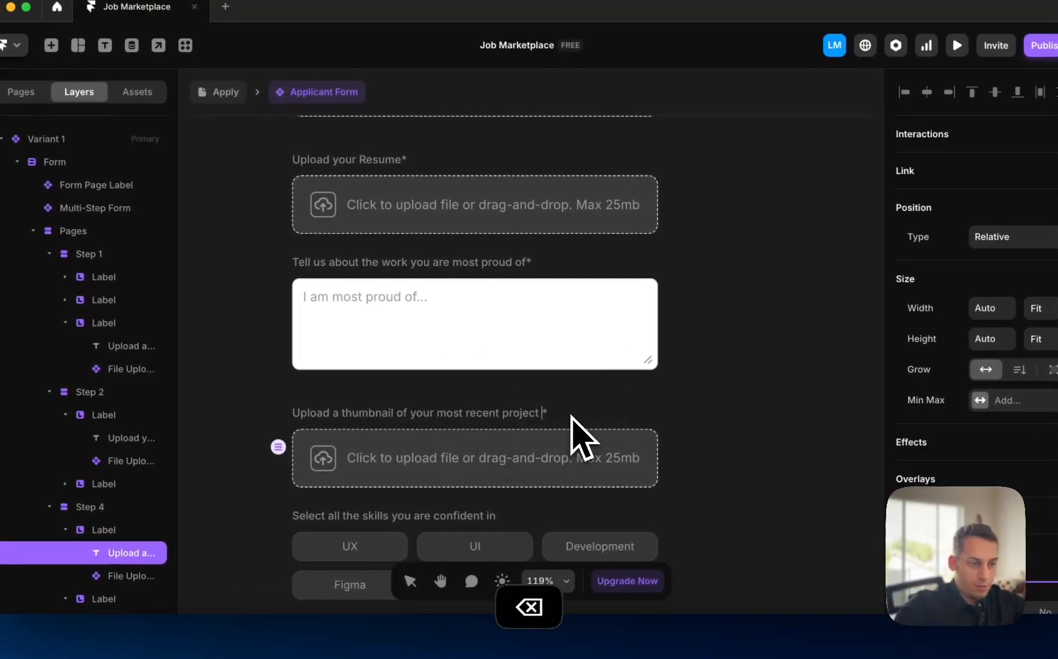
# - Duplicate the 'Tell us about the work' question block
pyautogui.scroll(-5, 458, 427)
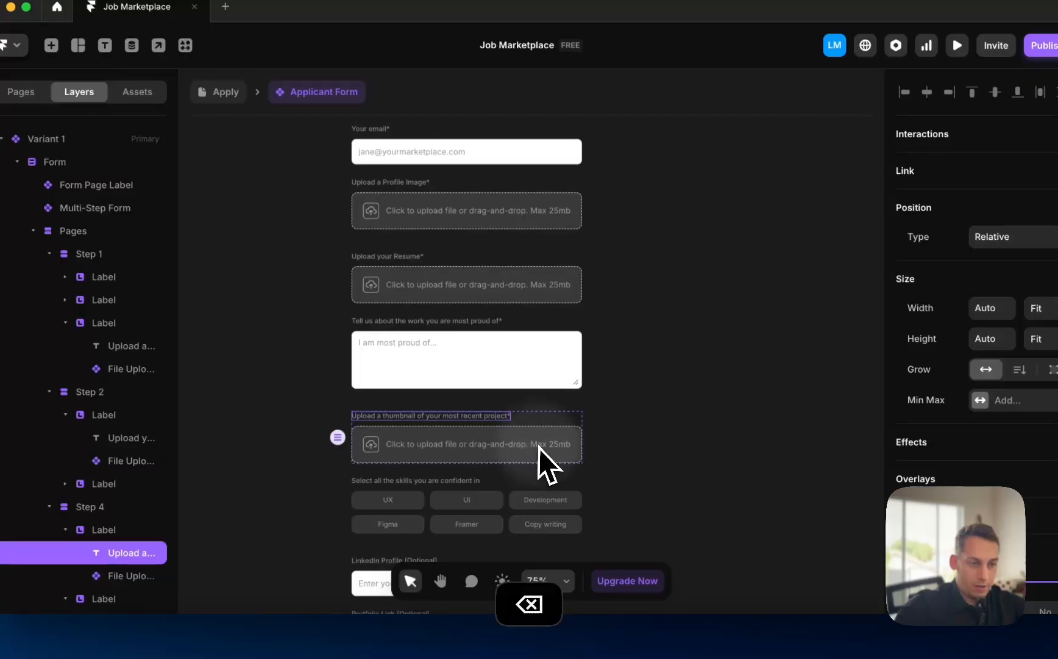
pyautogui.click(610, 459)
pyautogui.click(529, 348)
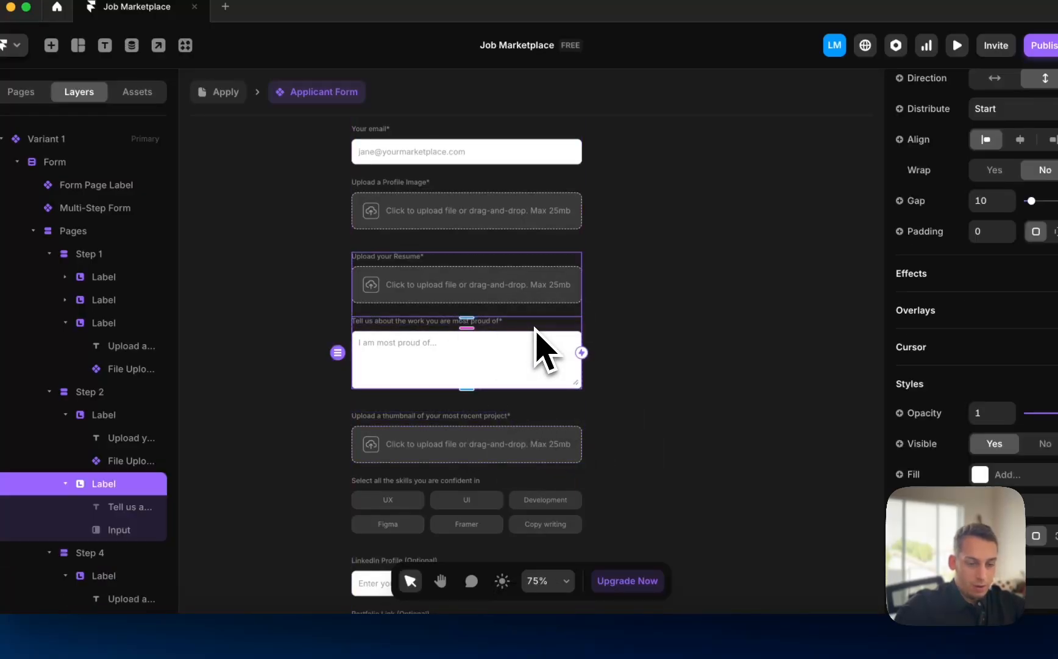
pyautogui.scroll(-2, 535, 347)
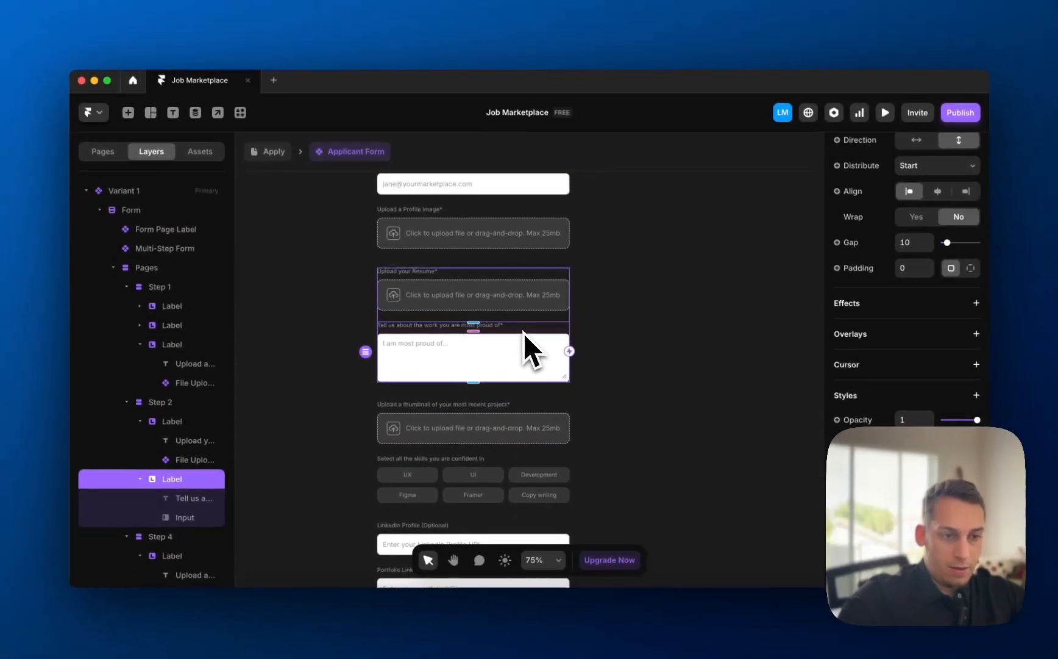
pyautogui.press('super+d')
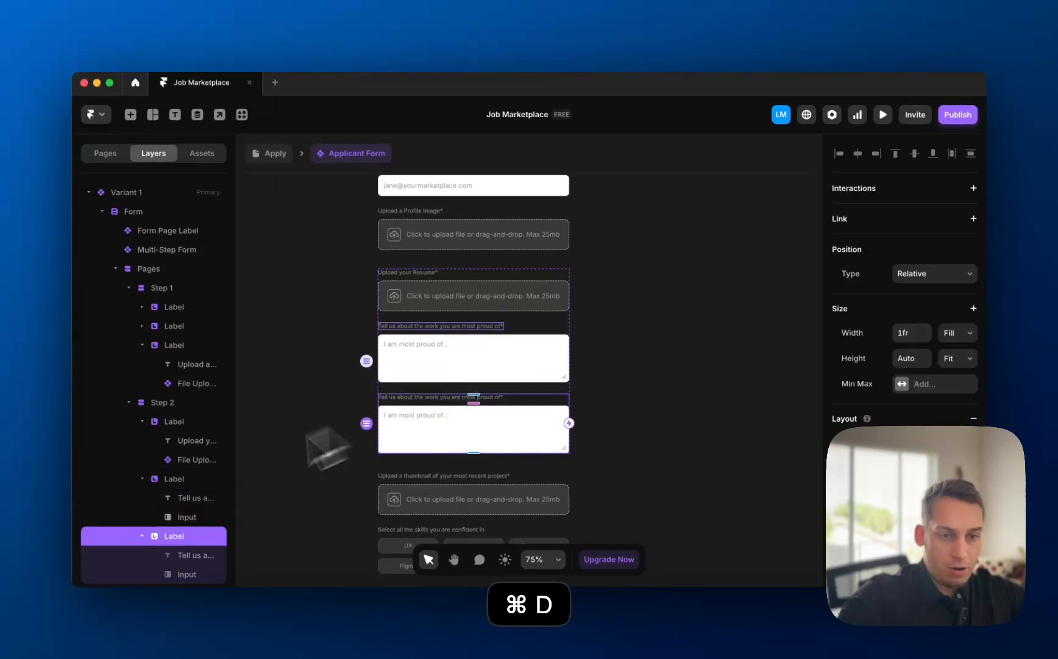
# - Move the copied question below the thumbnail upload and relabel it 'Describe your project'
pyautogui.moveTo(447, 405); pyautogui.dragTo(481, 421)
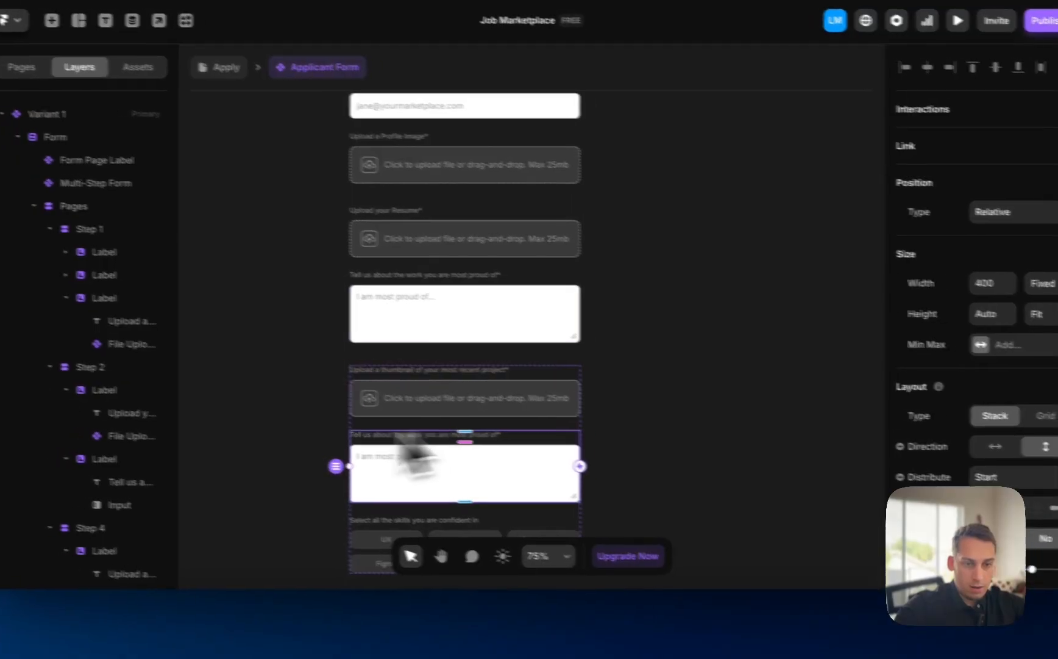
pyautogui.scroll(-4, 79, 475)
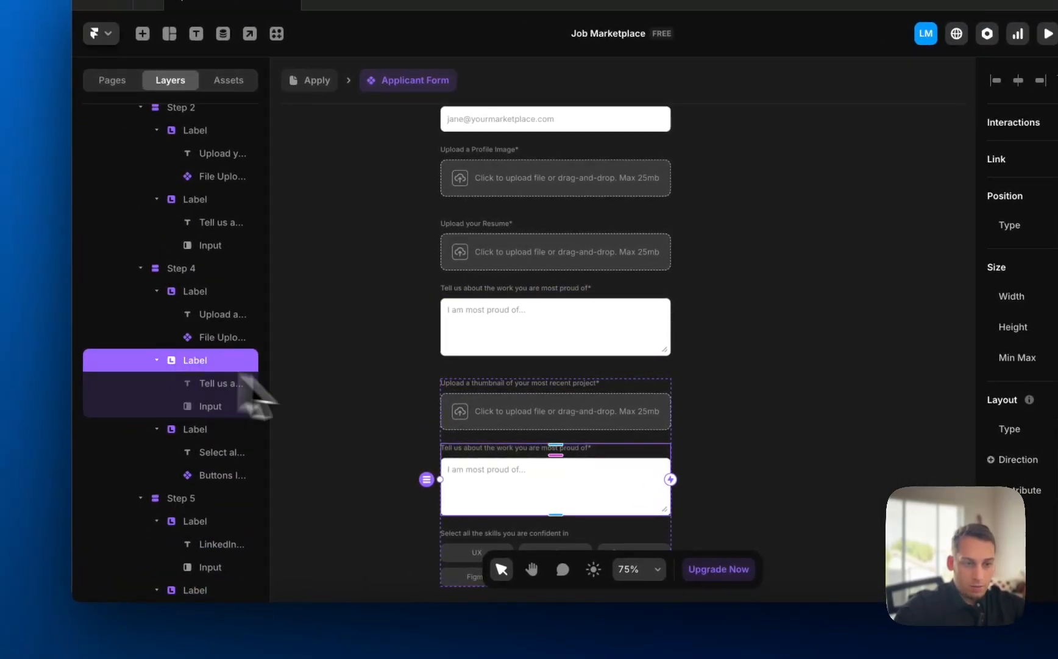
pyautogui.click(396, 458)
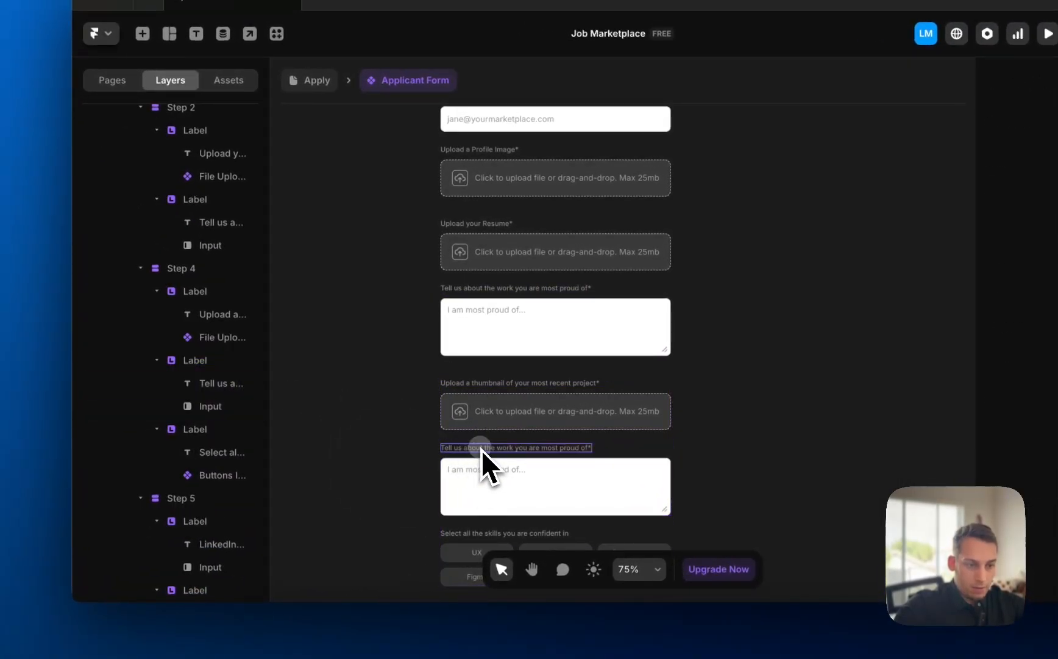
pyautogui.doubleClick(481, 448)
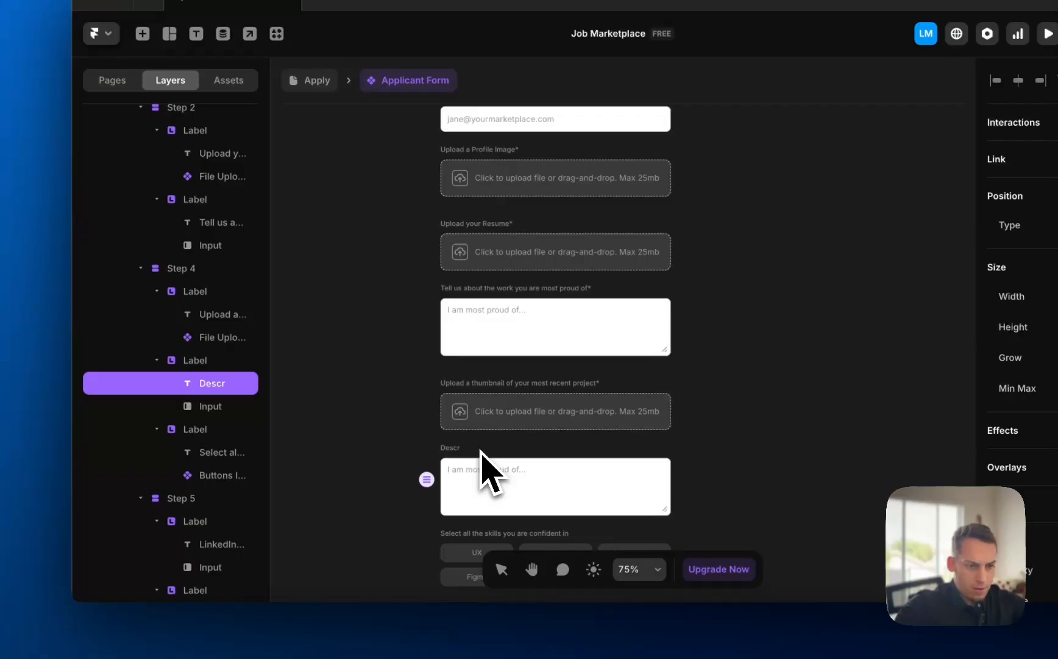
pyautogui.write('Descr')
pyautogui.write('ibe your p')
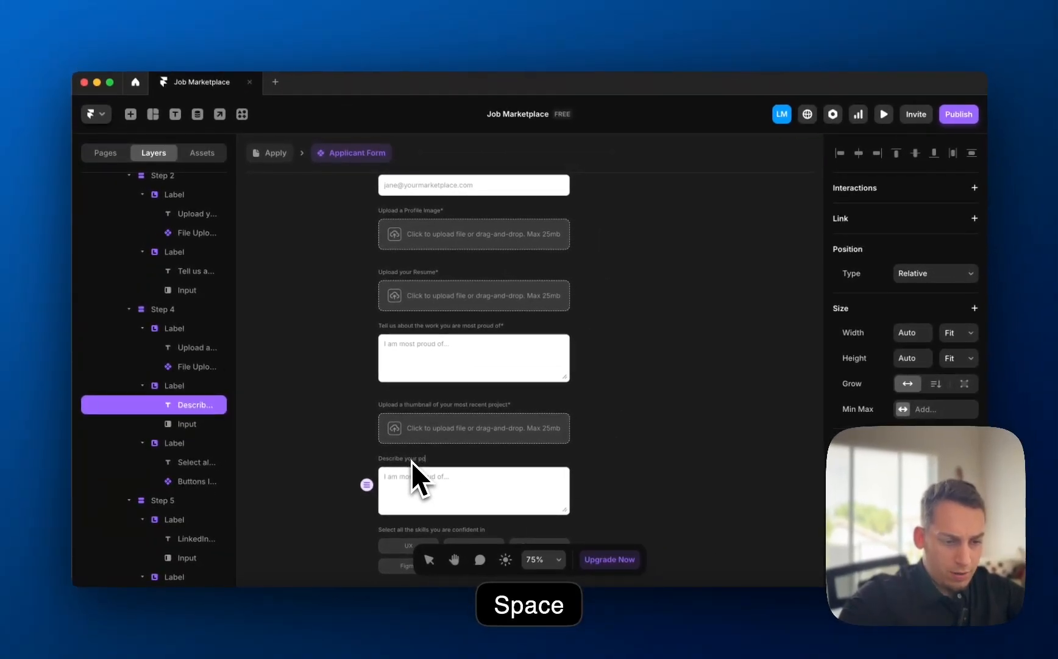
pyautogui.write('ro')
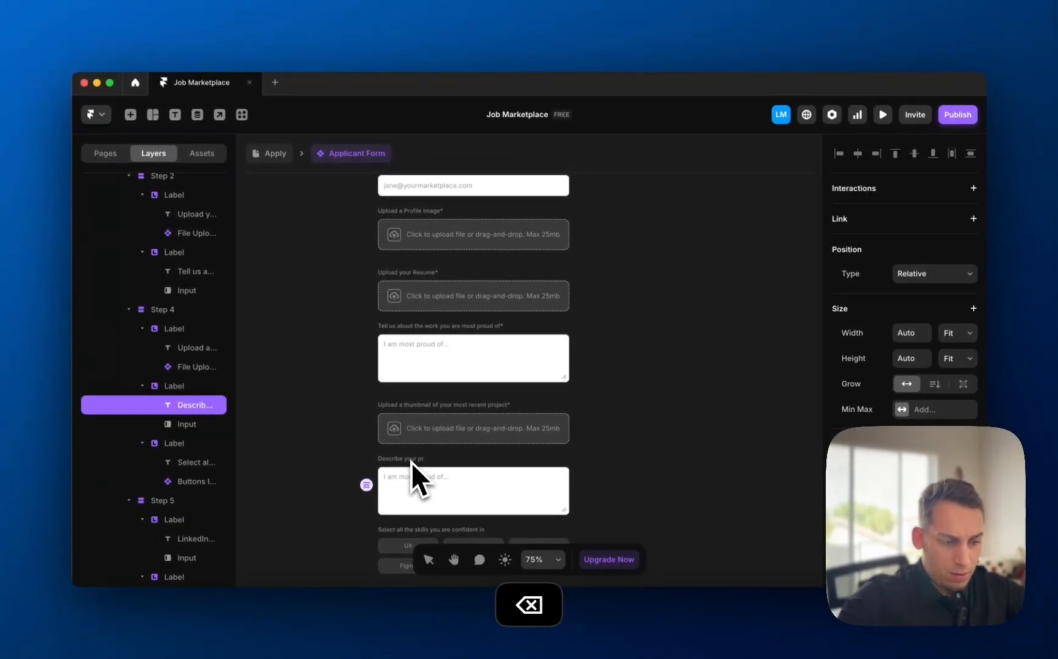
pyautogui.write('ject')
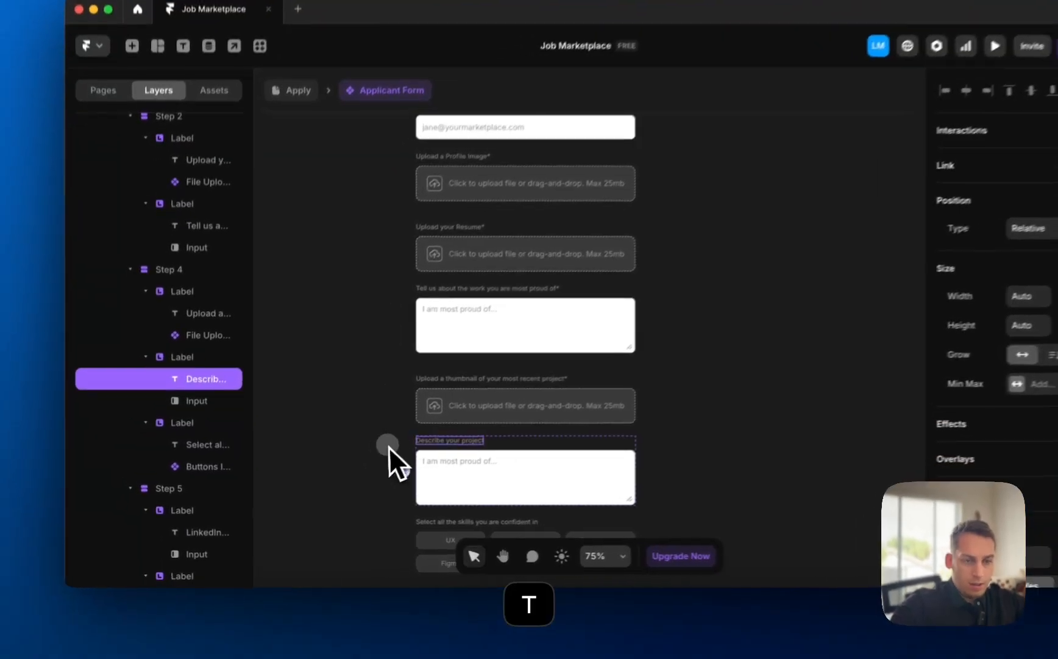
# - Duplicate the 'Describe your project' field to serve as the Title of Project field
pyautogui.click(147, 346)
pyautogui.click(177, 349)
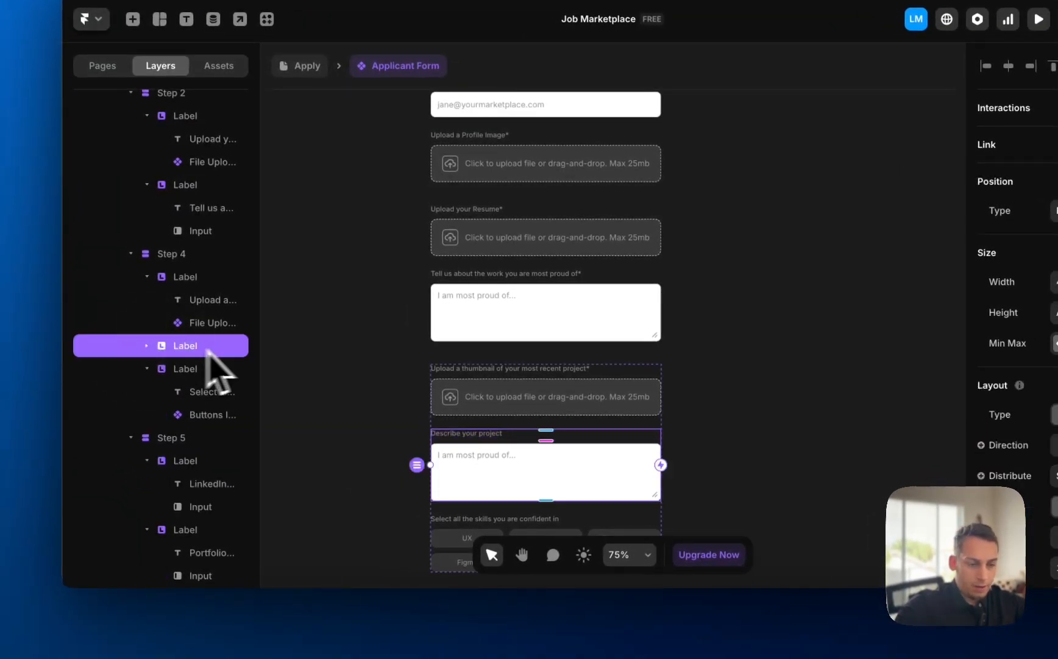
pyautogui.press('super+d')
pyautogui.click(479, 434)
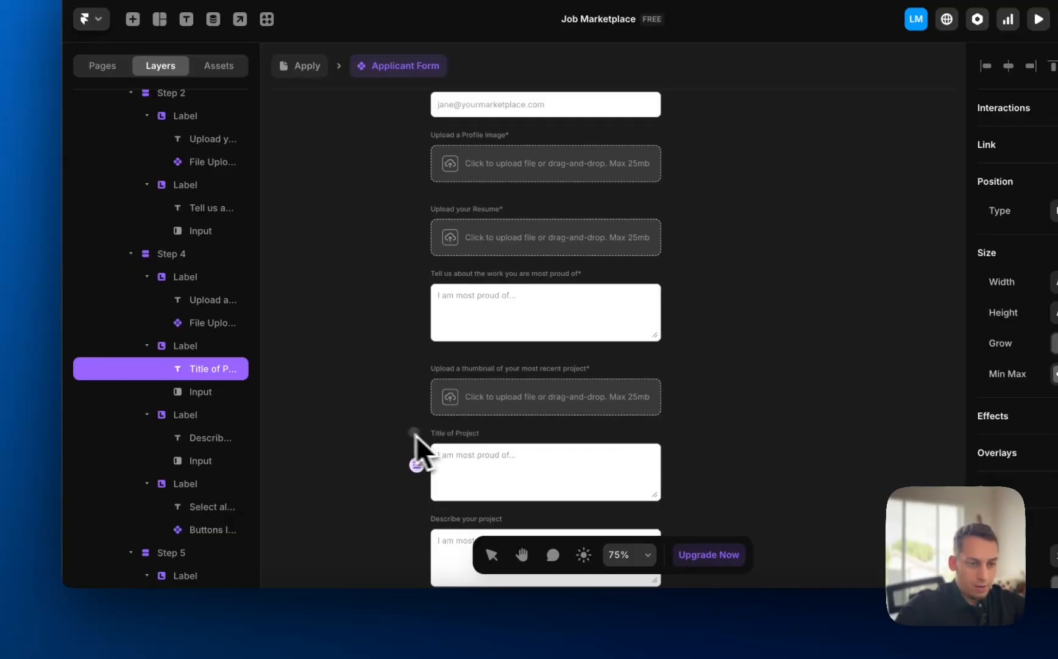
# - Make Title of Project a Text input with placeholder 'Project name' and field name 'Project Name'
pyautogui.click(456, 451)
pyautogui.click(1055, 382)
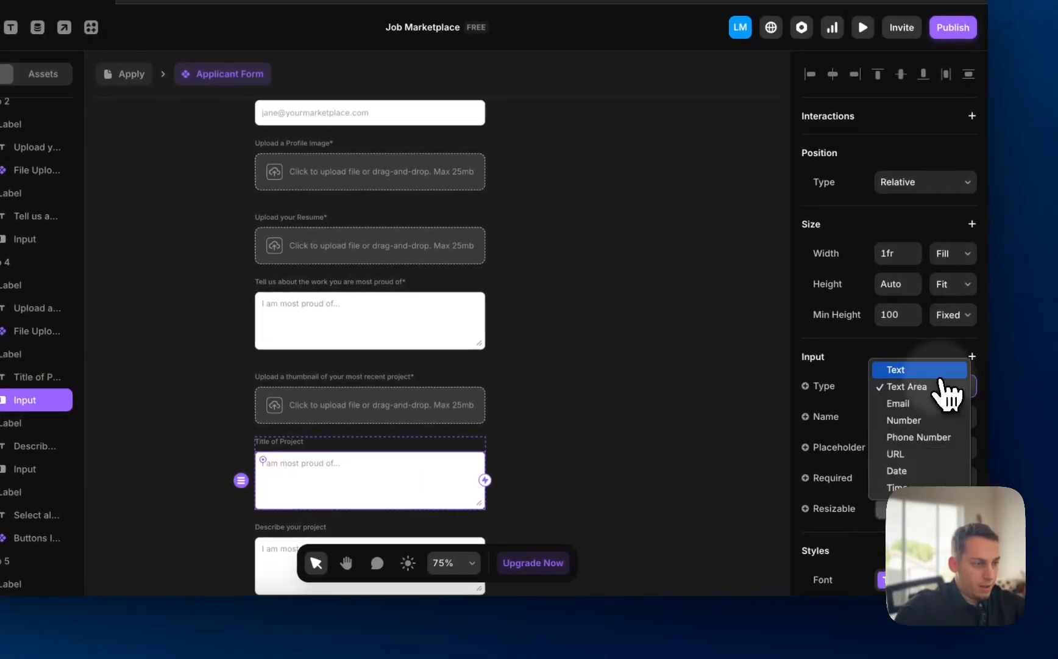
pyautogui.click(918, 370)
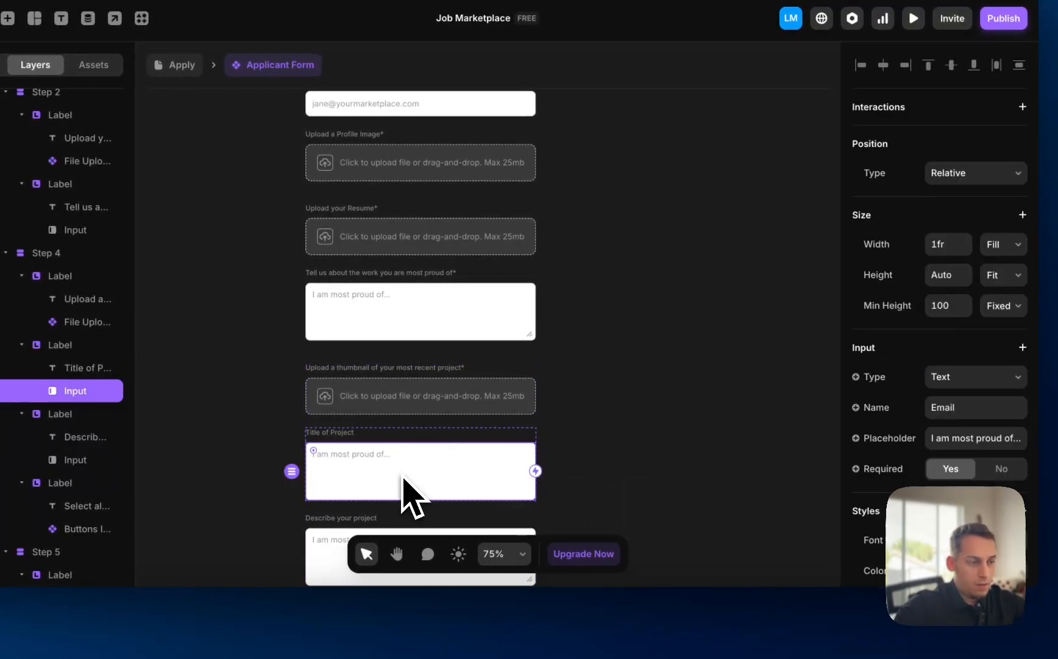
pyautogui.moveTo(931, 438); pyautogui.dragTo(950, 441)
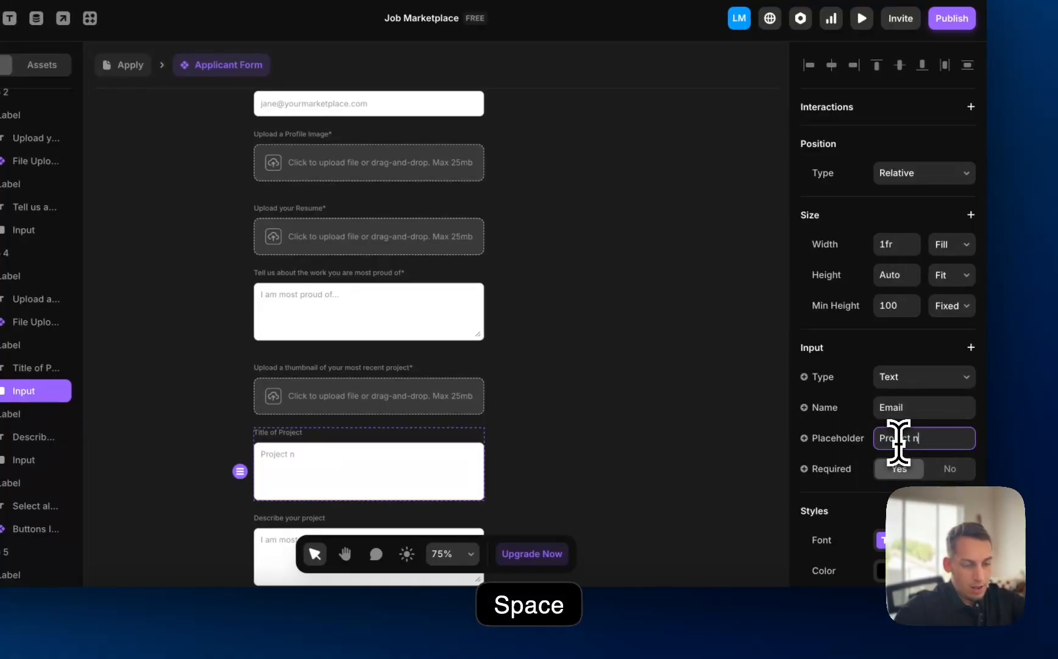
pyautogui.click(670, 478)
pyautogui.click(393, 464)
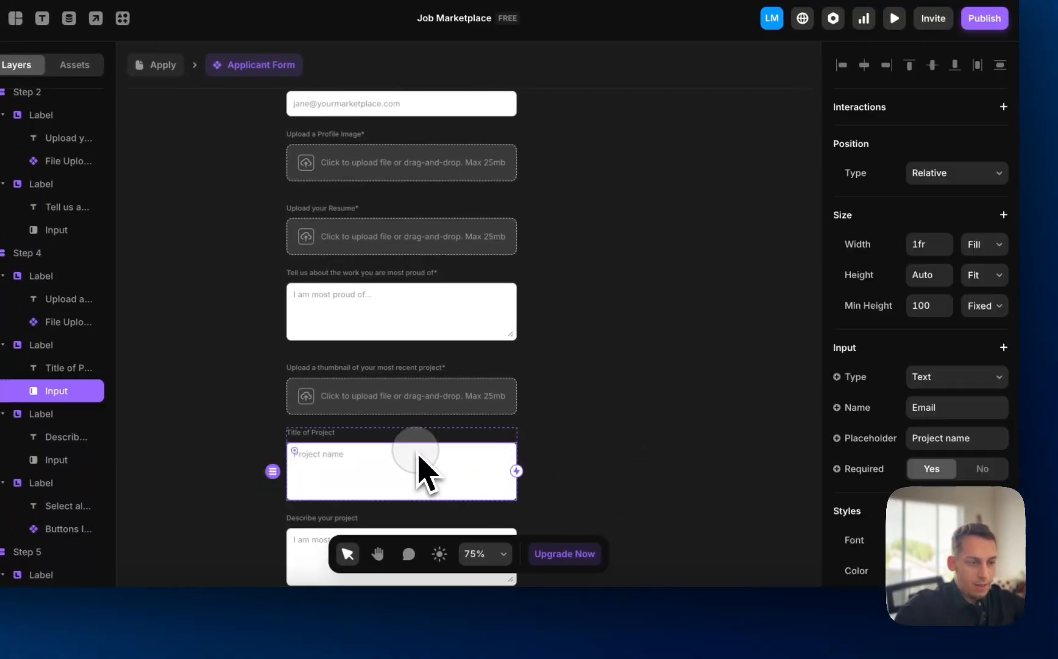
pyautogui.doubleClick(925, 407)
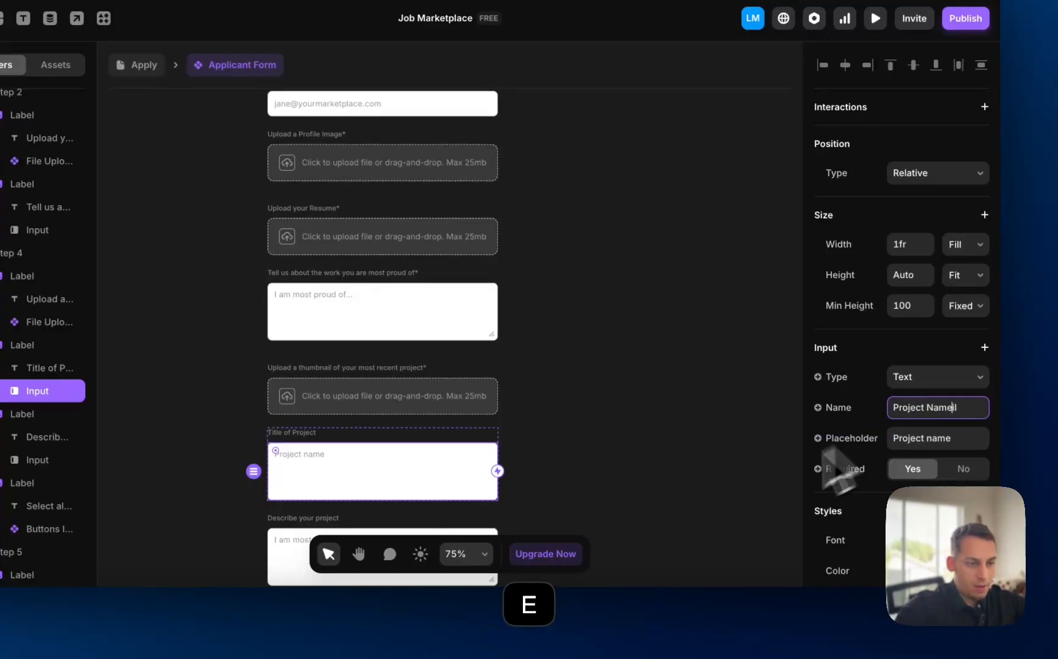
pyautogui.click(689, 517)
pyautogui.click(485, 463)
pyautogui.click(948, 411)
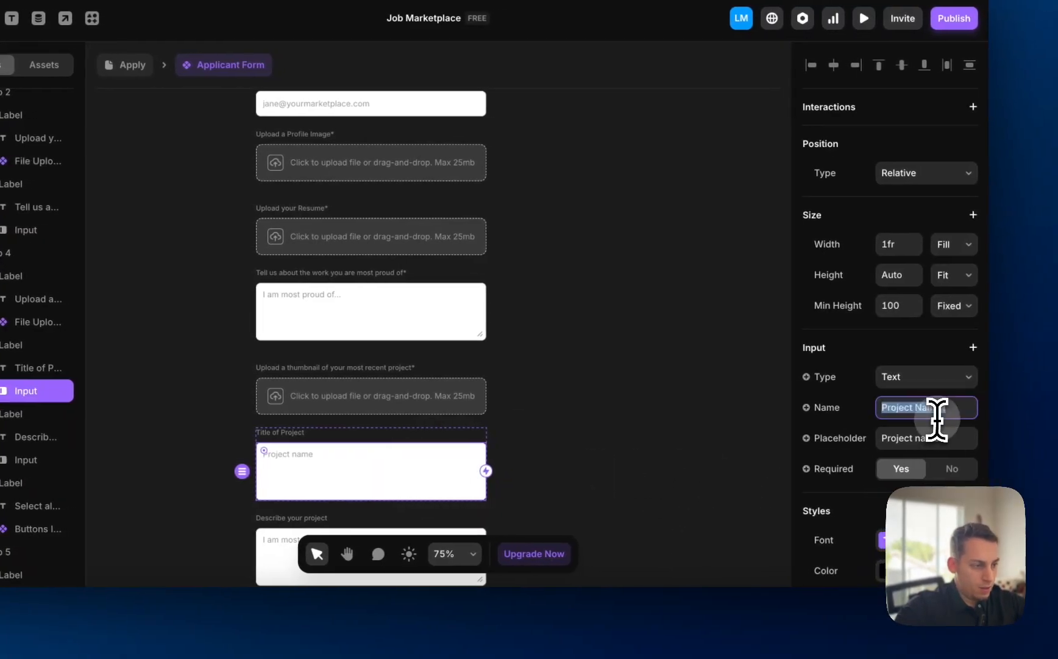
pyautogui.press('Right')
# - Rename the description text area's field name and name the thumbnail upload 'Project Thumbnail'
pyautogui.scroll(-5, 544, 488)
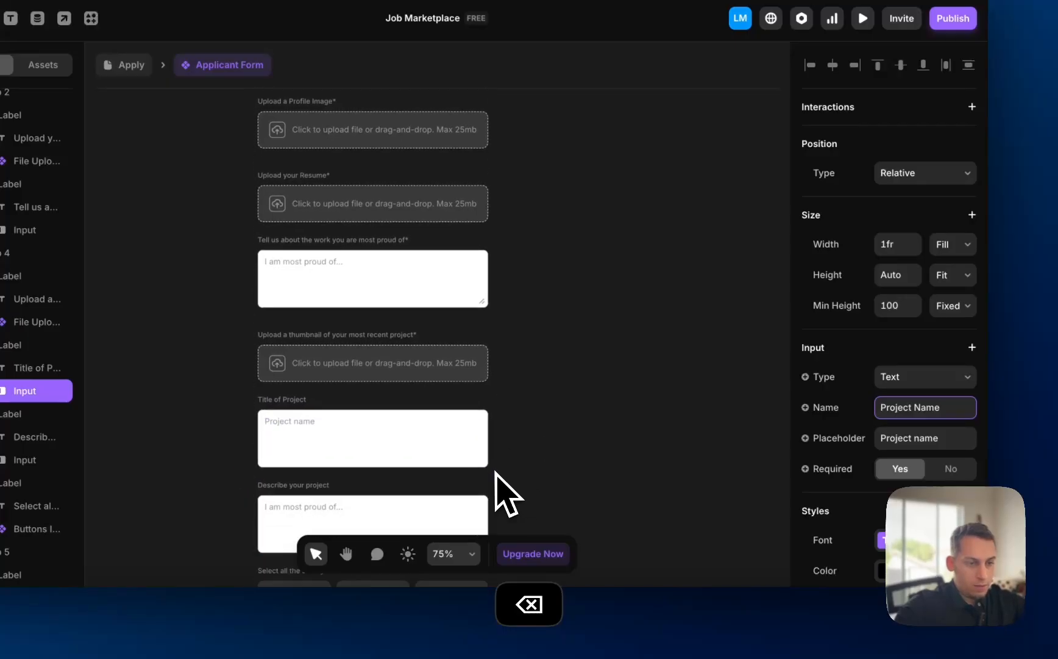
pyautogui.click(428, 437)
pyautogui.doubleClick(922, 408)
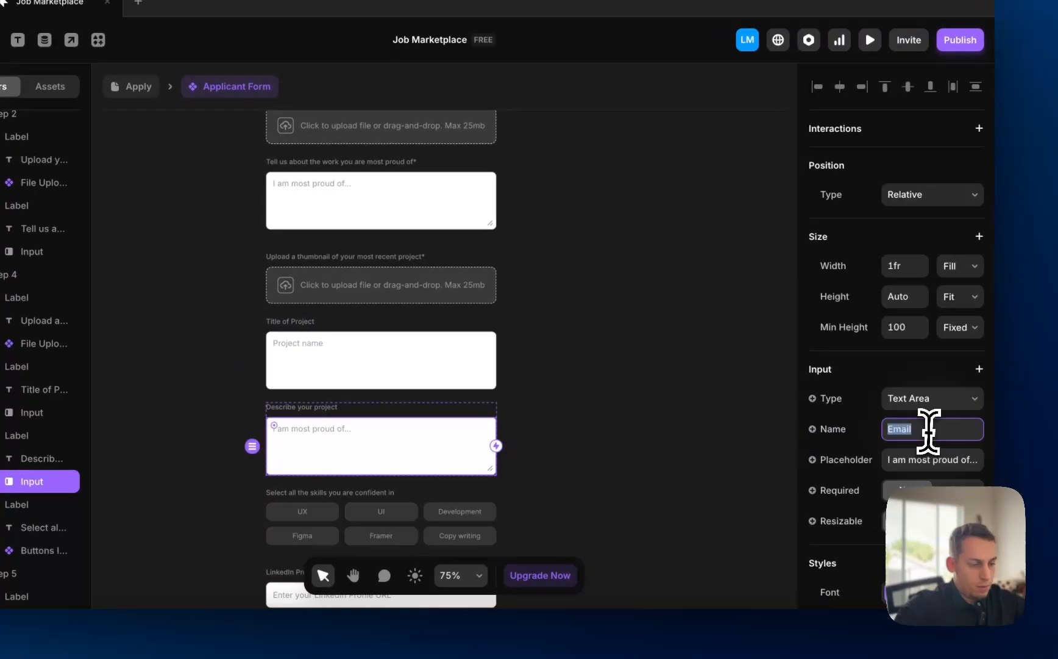
pyautogui.write('Project Description')
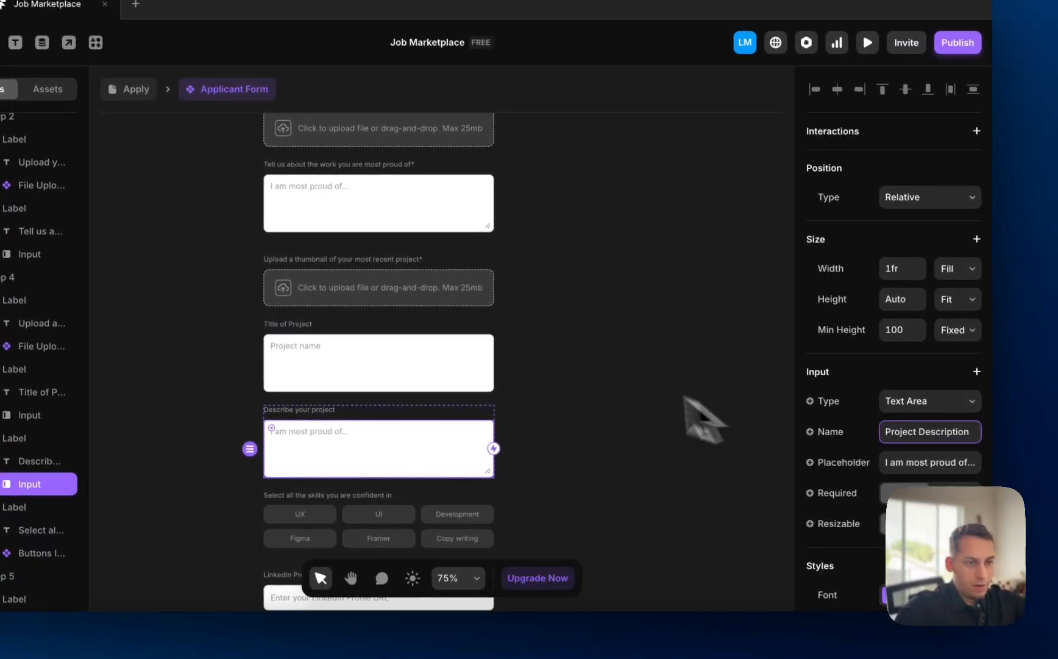
pyautogui.click(454, 297)
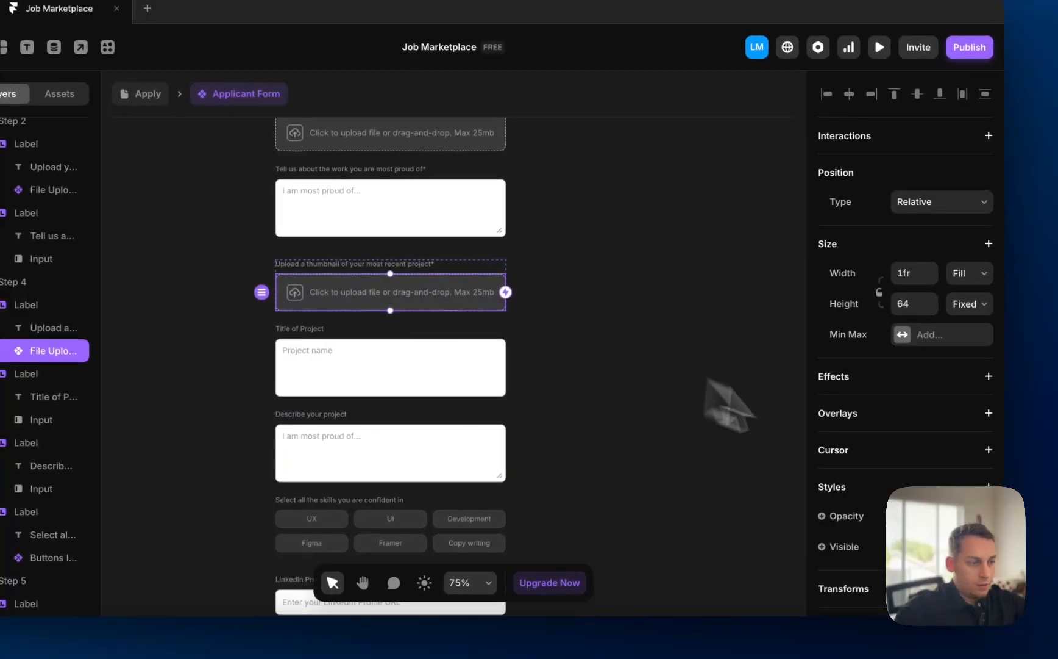
pyautogui.scroll(-6, 894, 427)
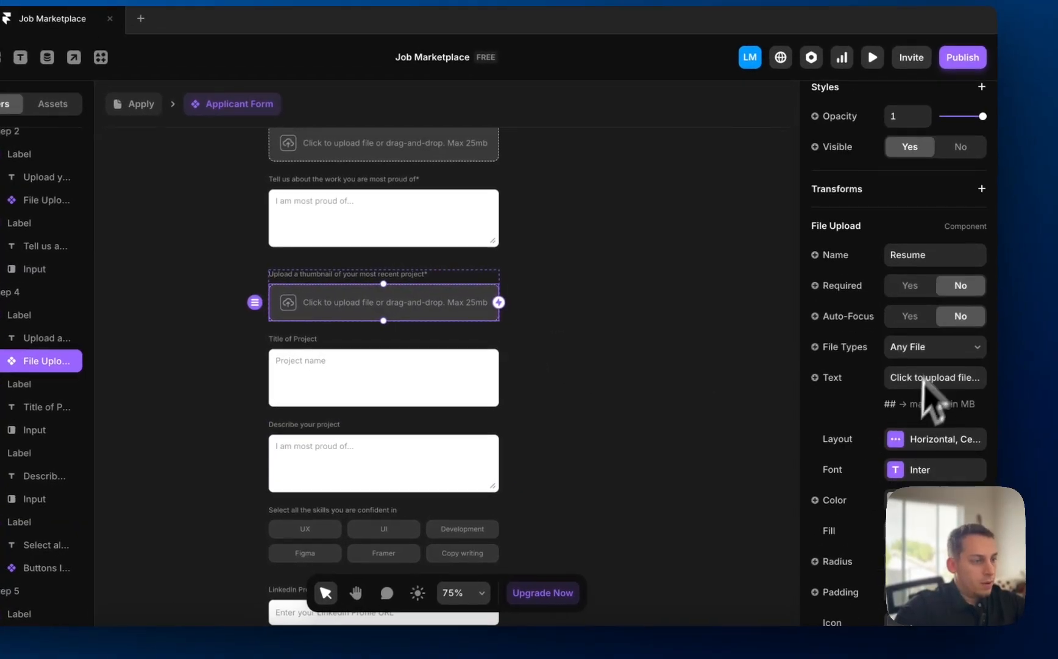
pyautogui.doubleClick(907, 256)
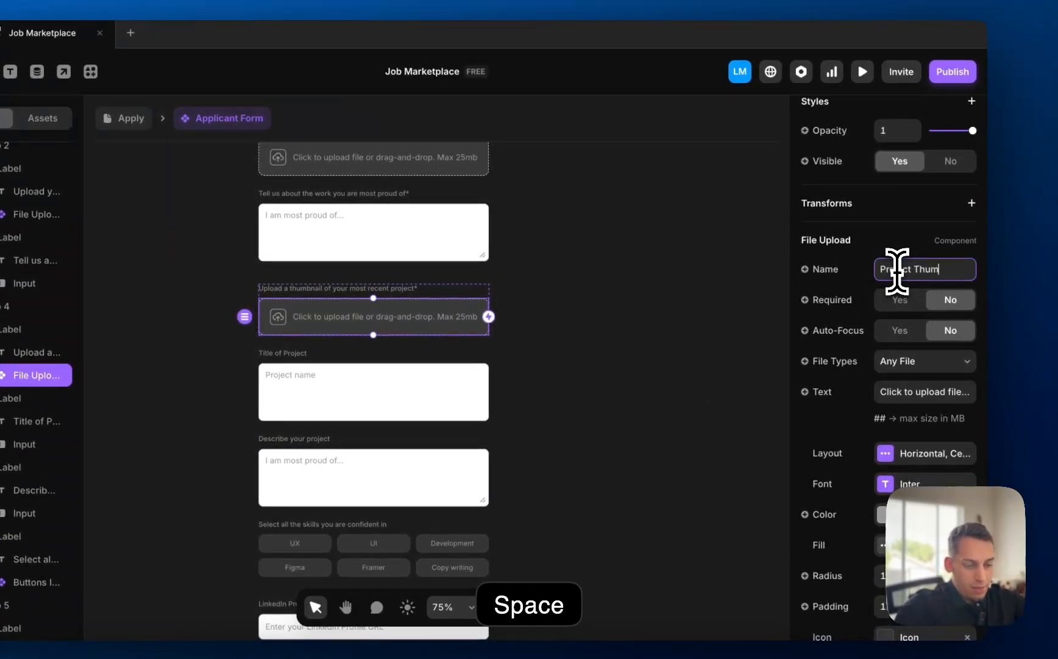
pyautogui.write('Project Thumbnail')
pyautogui.click(556, 255)
pyautogui.scroll(5, 538, 260)
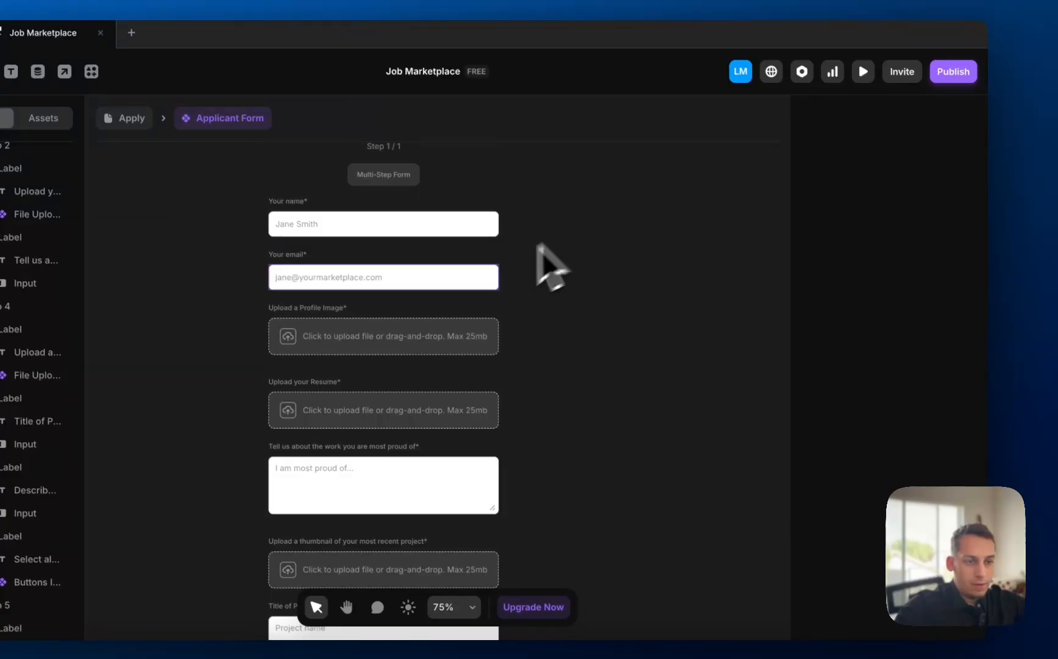
pyautogui.click(398, 331)
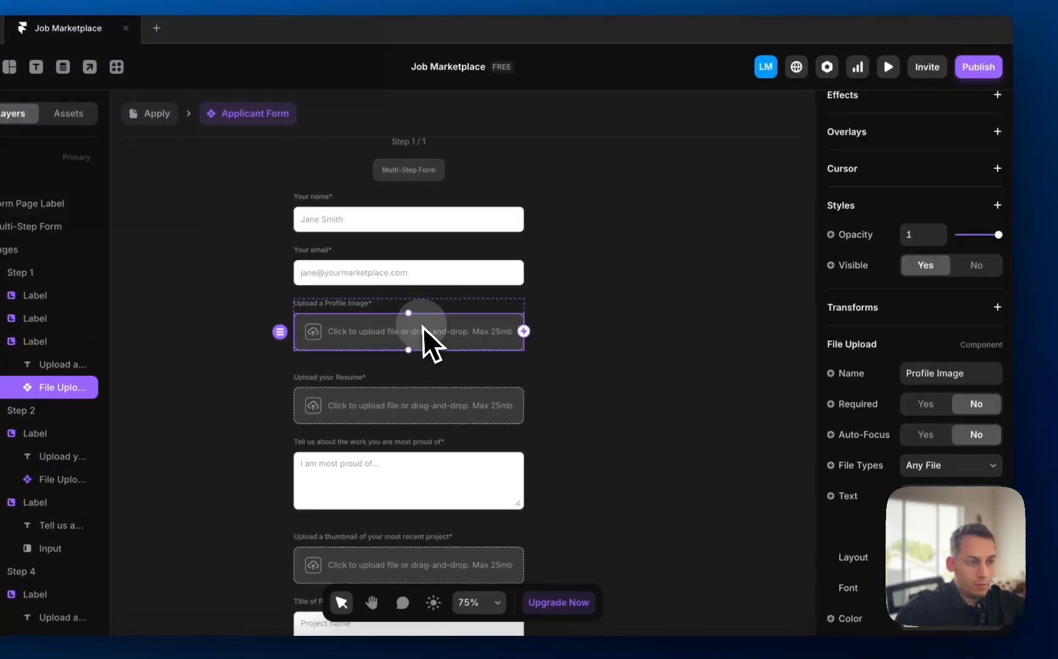
pyautogui.click(485, 403)
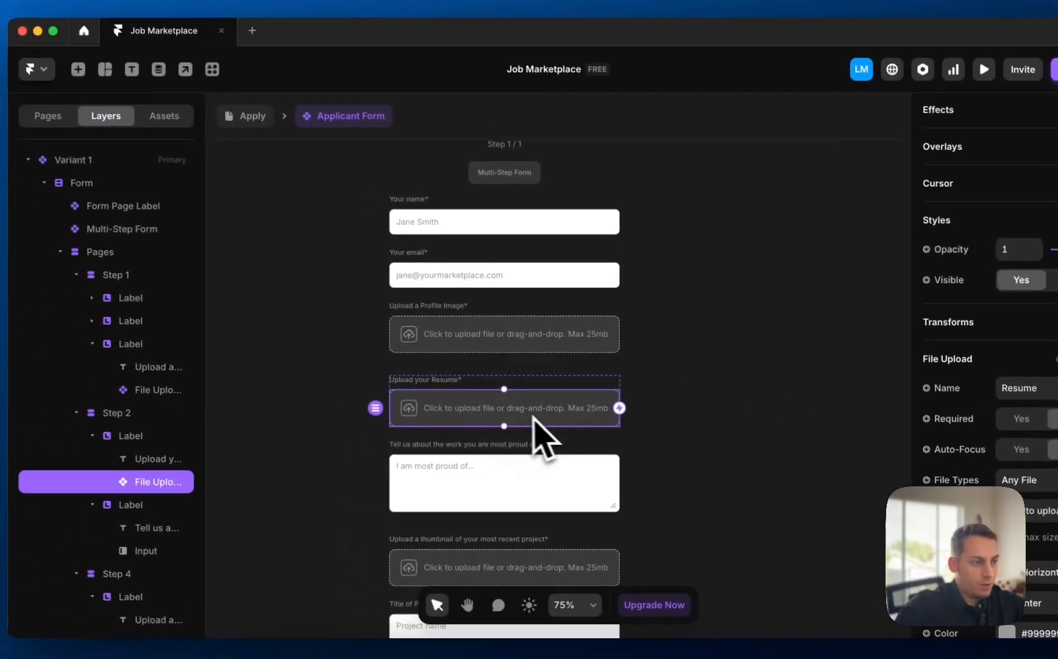
pyautogui.scroll(-2, 396, 494)
pyautogui.click(501, 505)
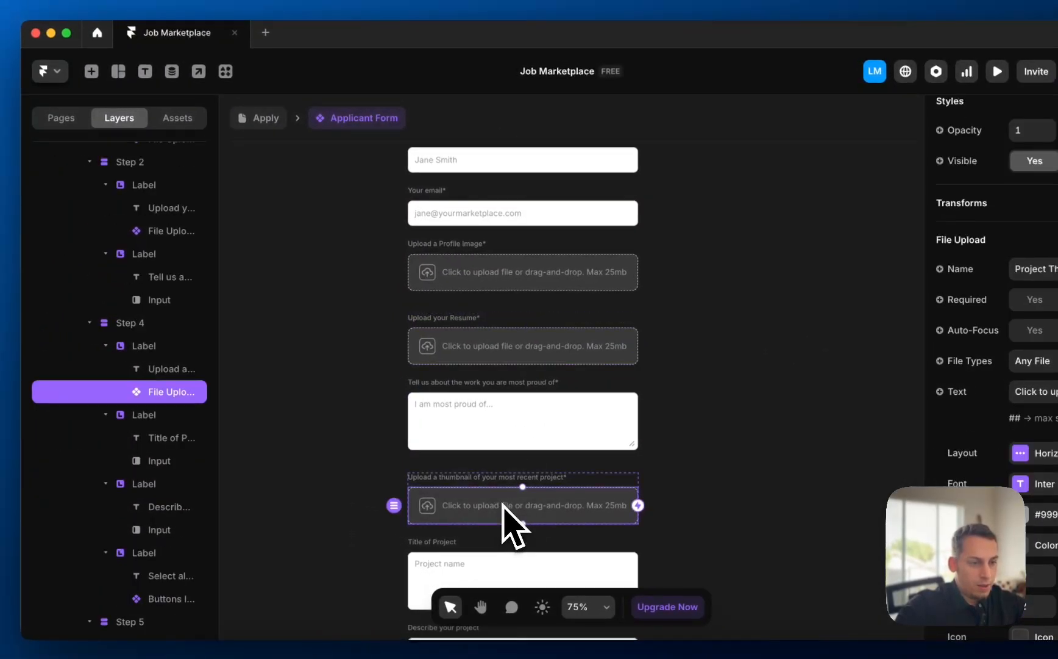
pyautogui.scroll(-5, 506, 515)
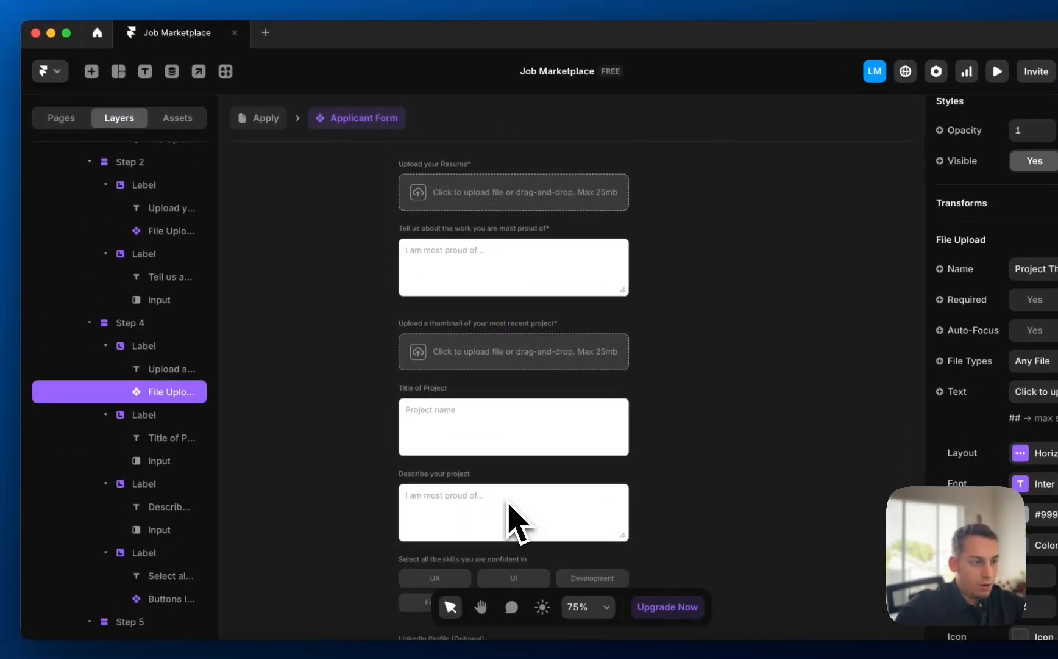
pyautogui.click(496, 391)
pyautogui.click(467, 317)
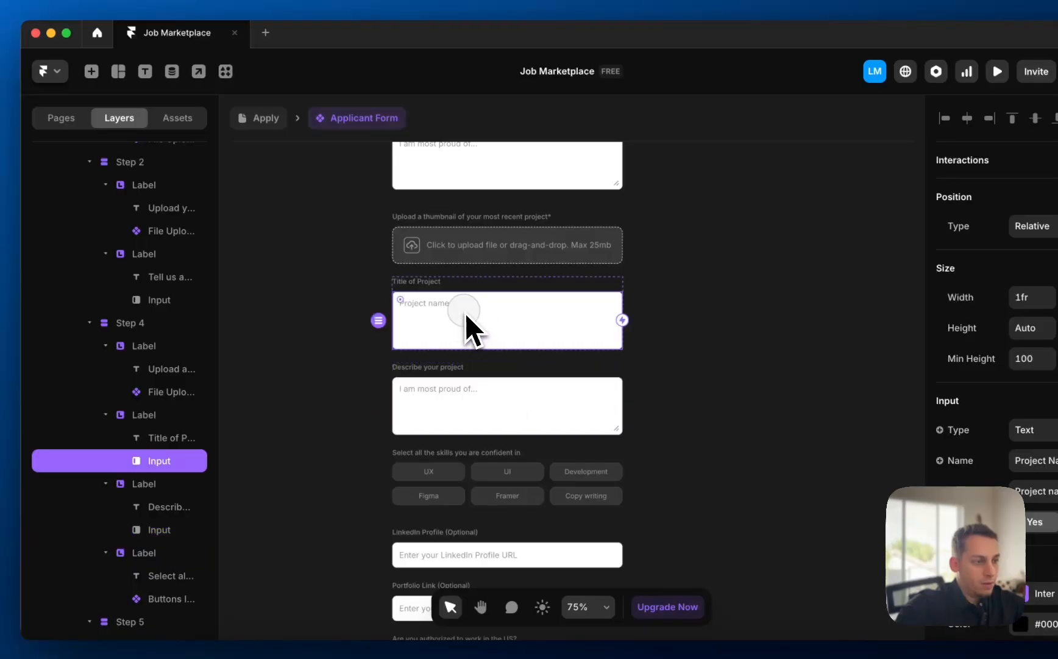
pyautogui.click(470, 404)
pyautogui.click(461, 320)
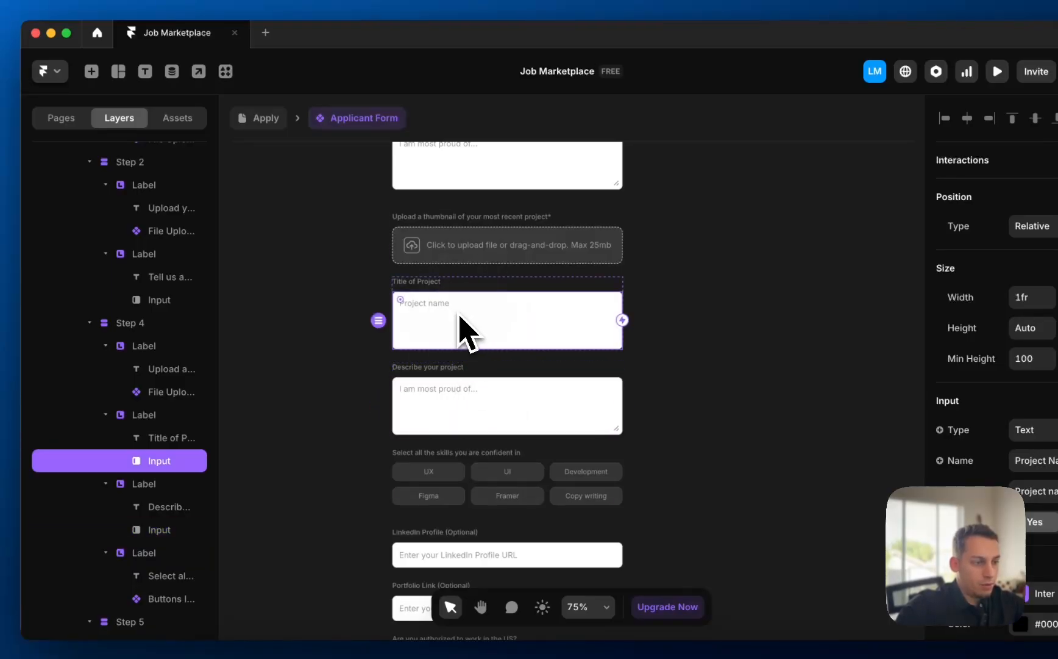
pyautogui.click(459, 404)
pyautogui.scroll(-4, 460, 412)
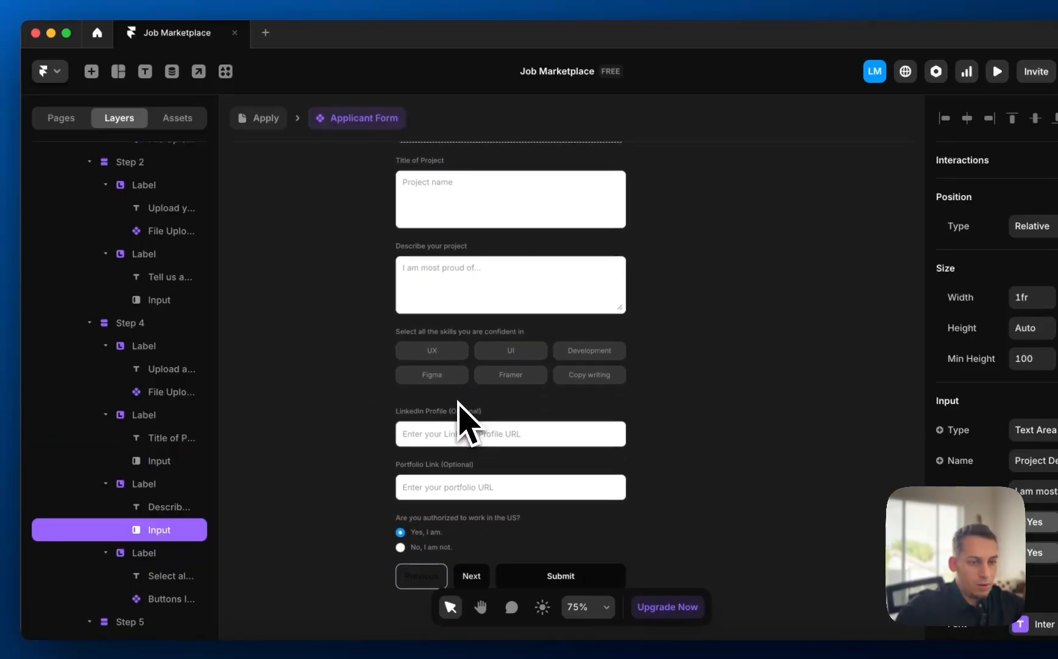
pyautogui.click(450, 432)
pyautogui.scroll(-3, 465, 444)
pyautogui.scroll(-5, 465, 444)
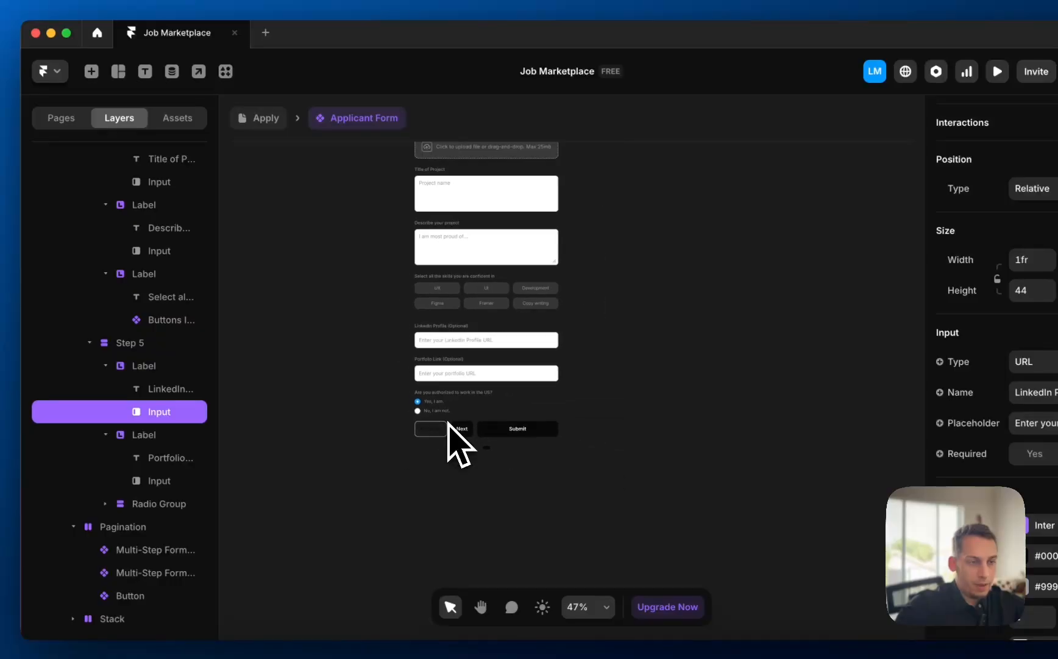
pyautogui.click(348, 378)
pyautogui.scroll(3, 348, 378)
pyautogui.scroll(5, 437, 312)
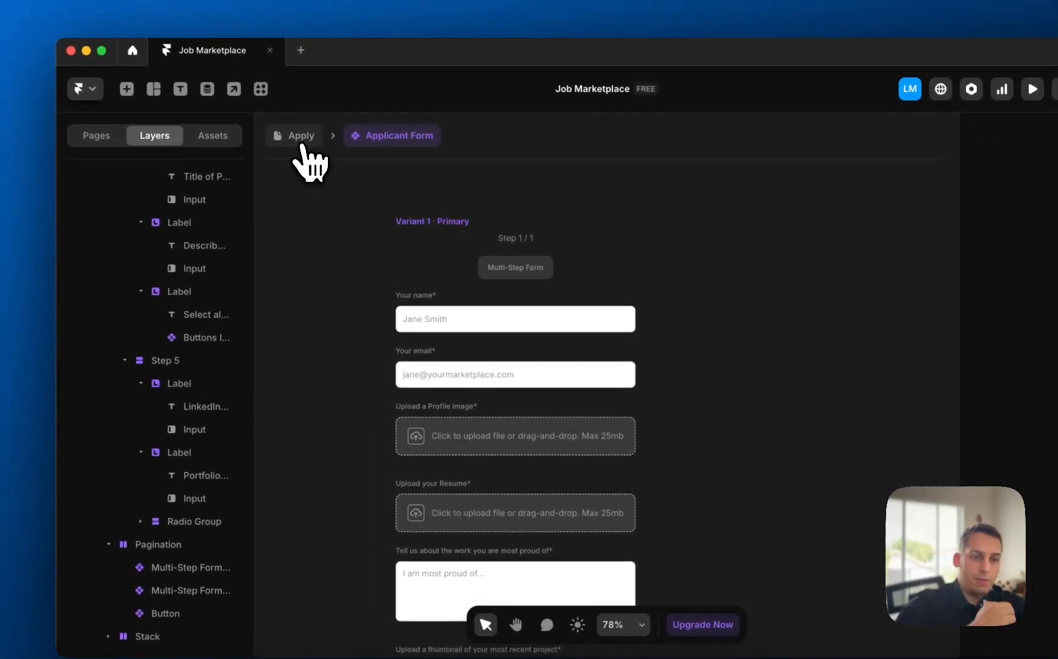
pyautogui.click(303, 145)
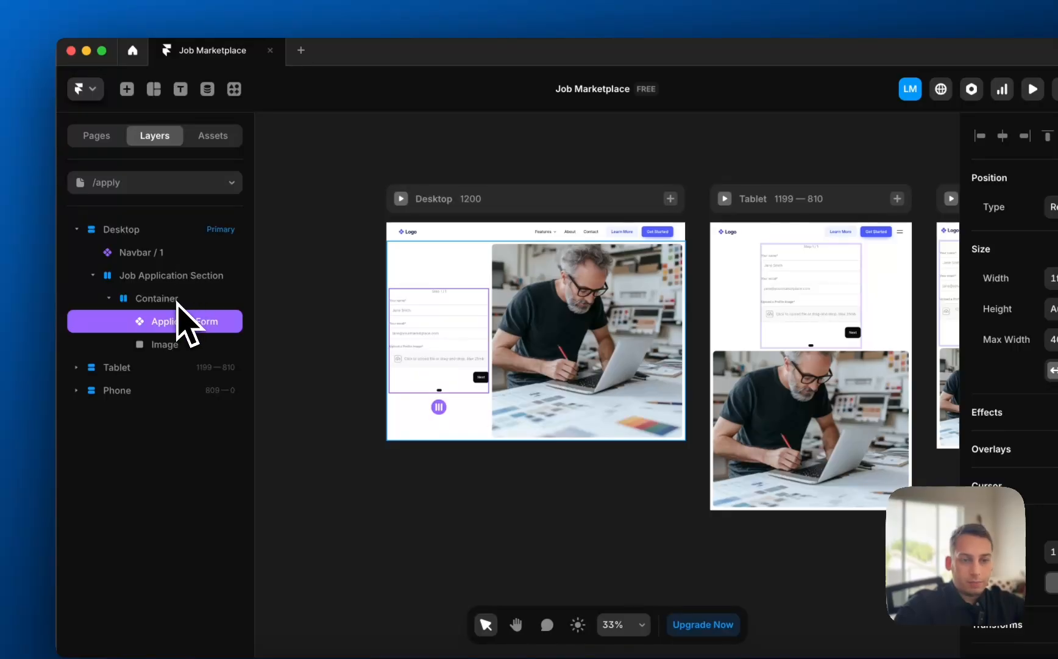
pyautogui.click(161, 181)
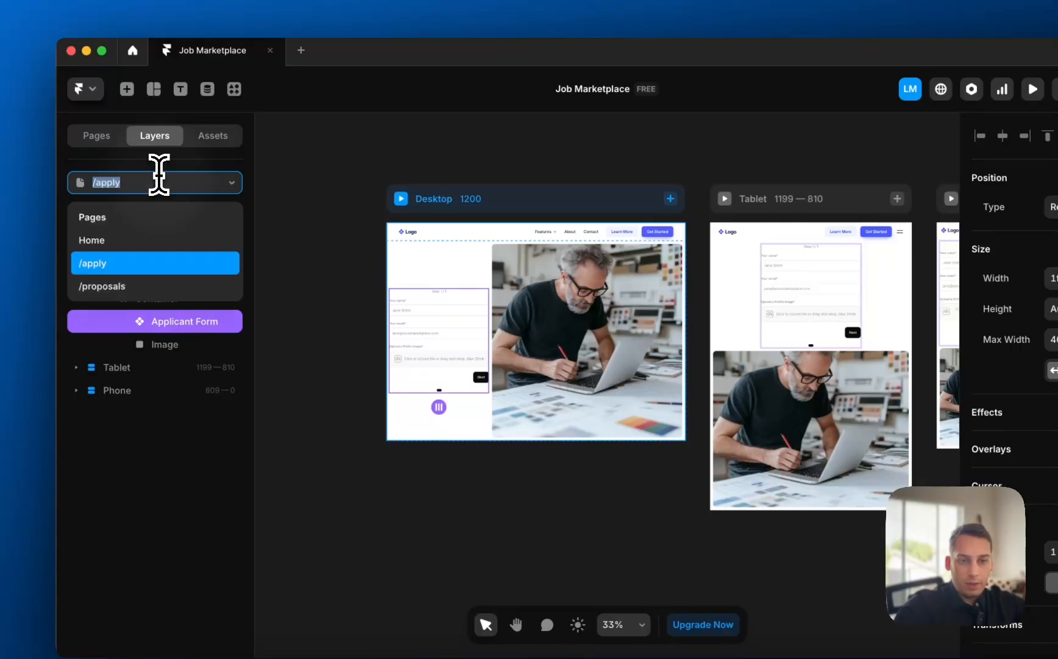
pyautogui.click(156, 281)
pyautogui.doubleClick(383, 399)
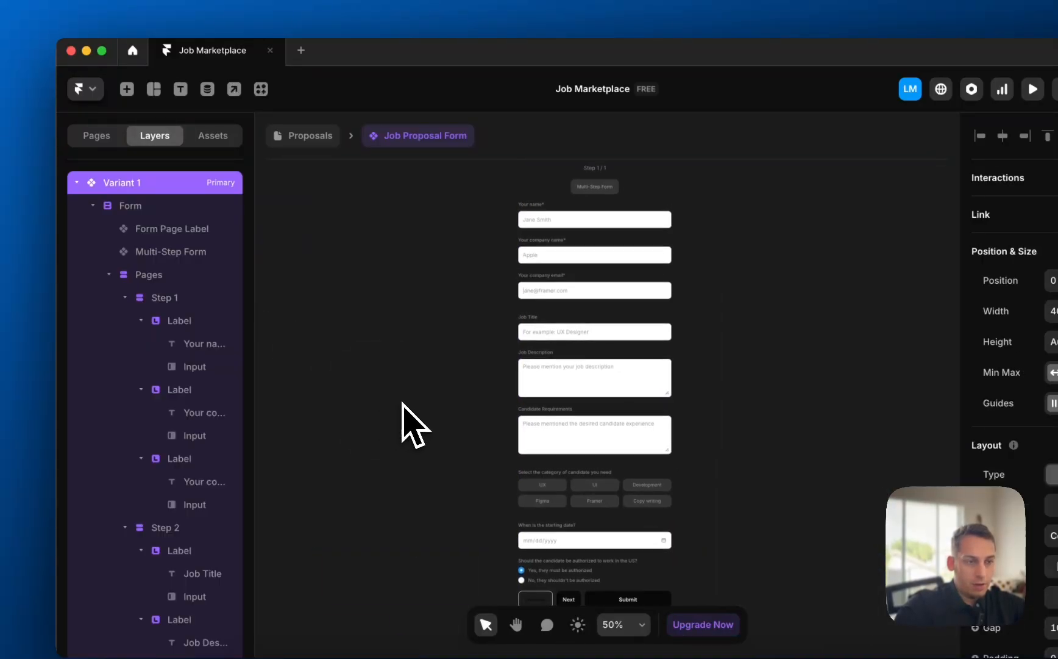
pyautogui.click(272, 144)
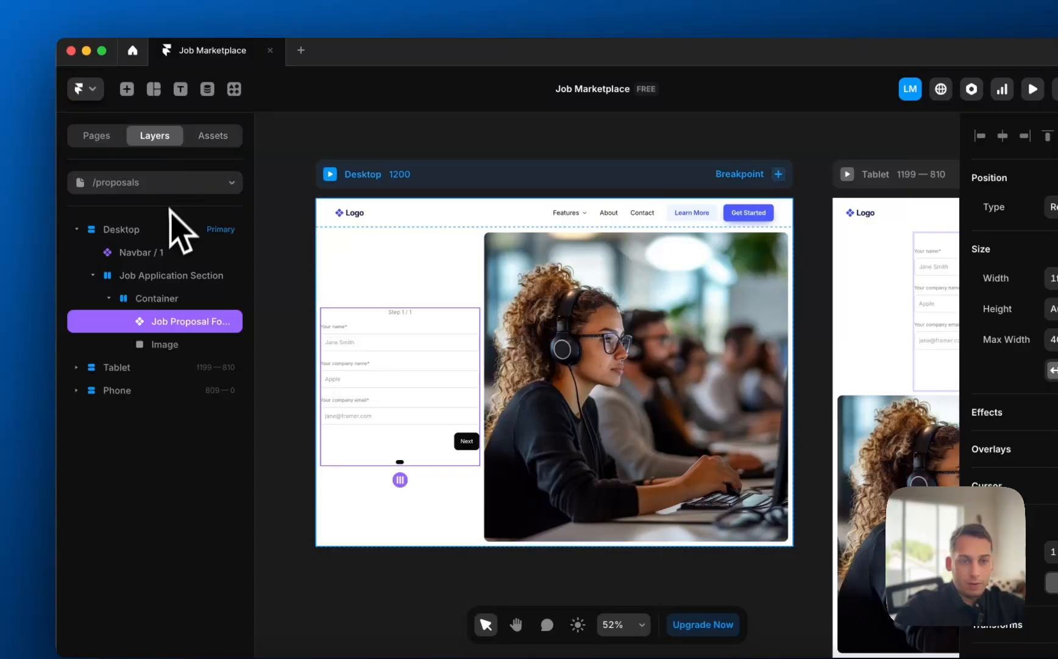
pyautogui.click(173, 183)
pyautogui.click(158, 262)
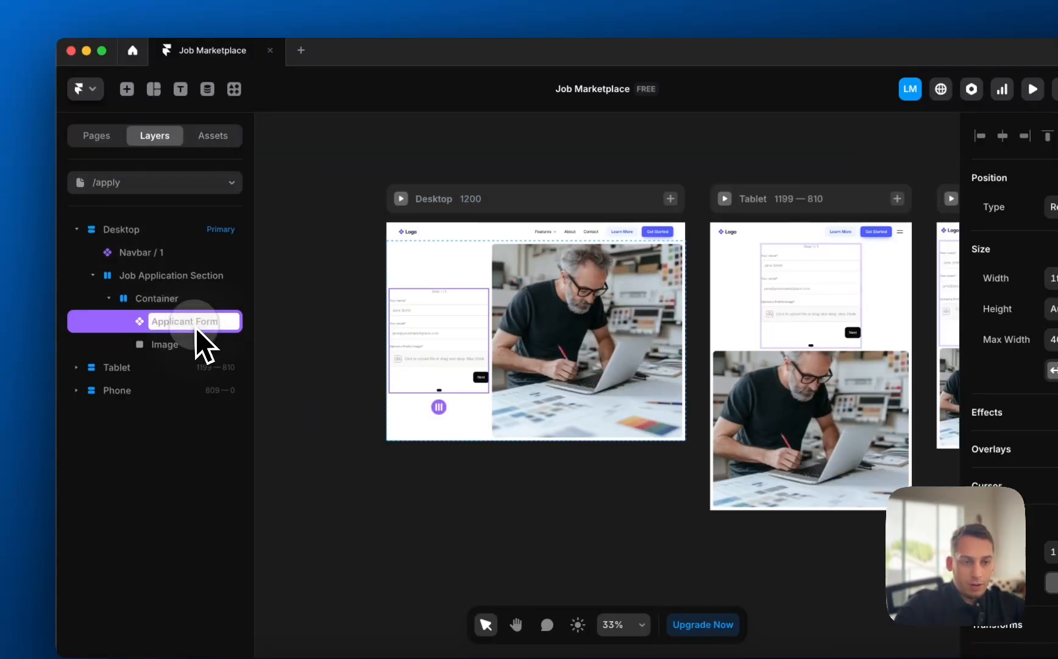
pyautogui.click(497, 359)
pyautogui.doubleClick(436, 354)
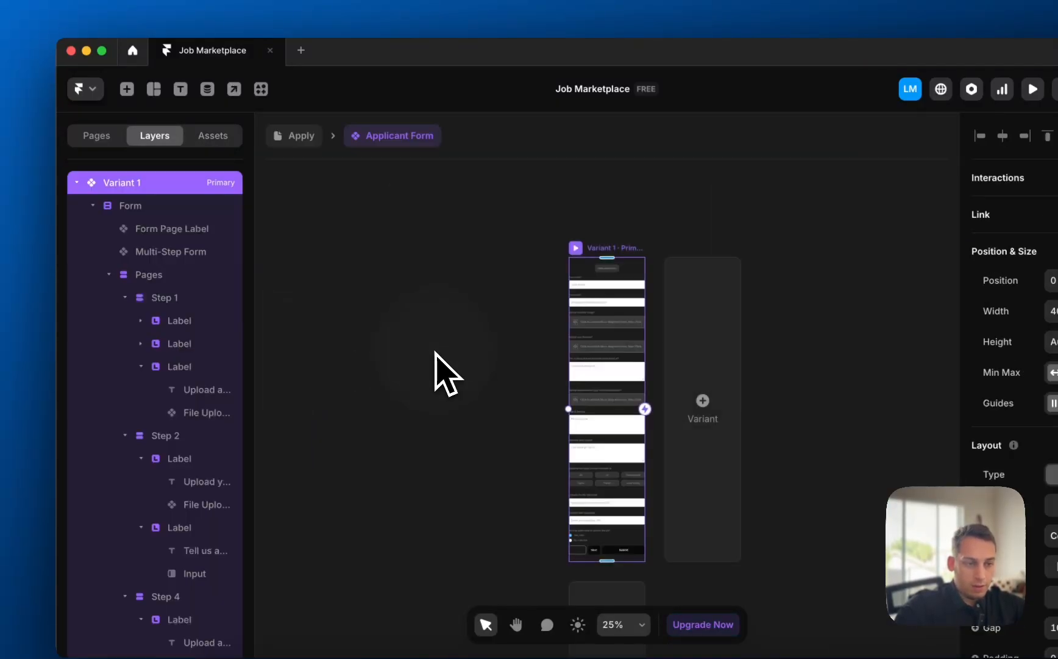
pyautogui.scroll(5, 588, 379)
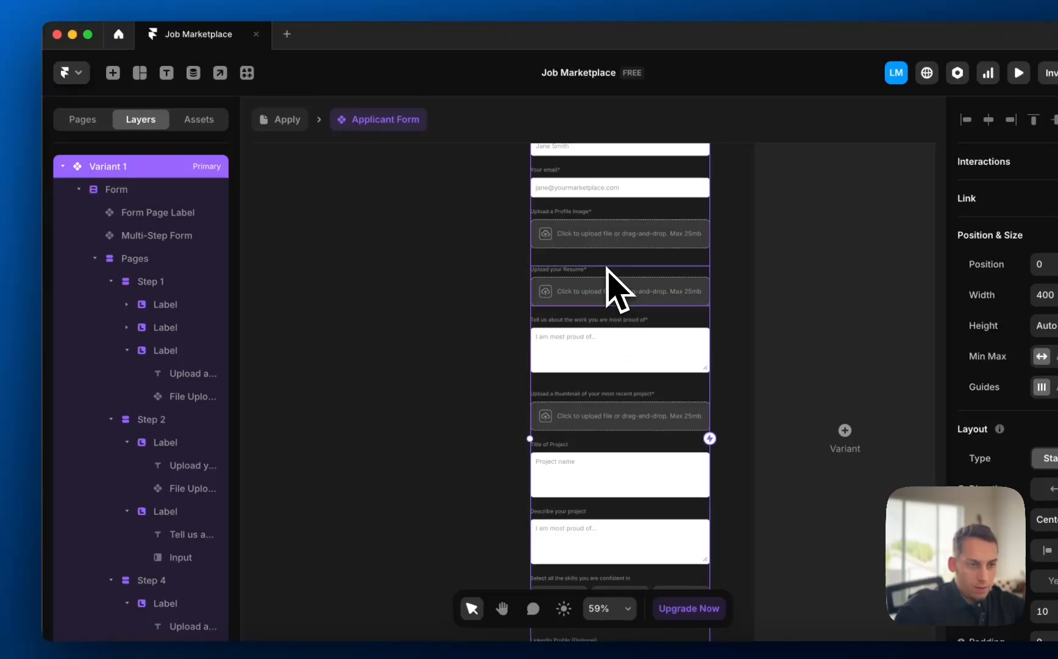
# - Copy the Upload your Resume field on /apply and switch to the /proposals page
pyautogui.click(614, 288)
pyautogui.press('super+c')
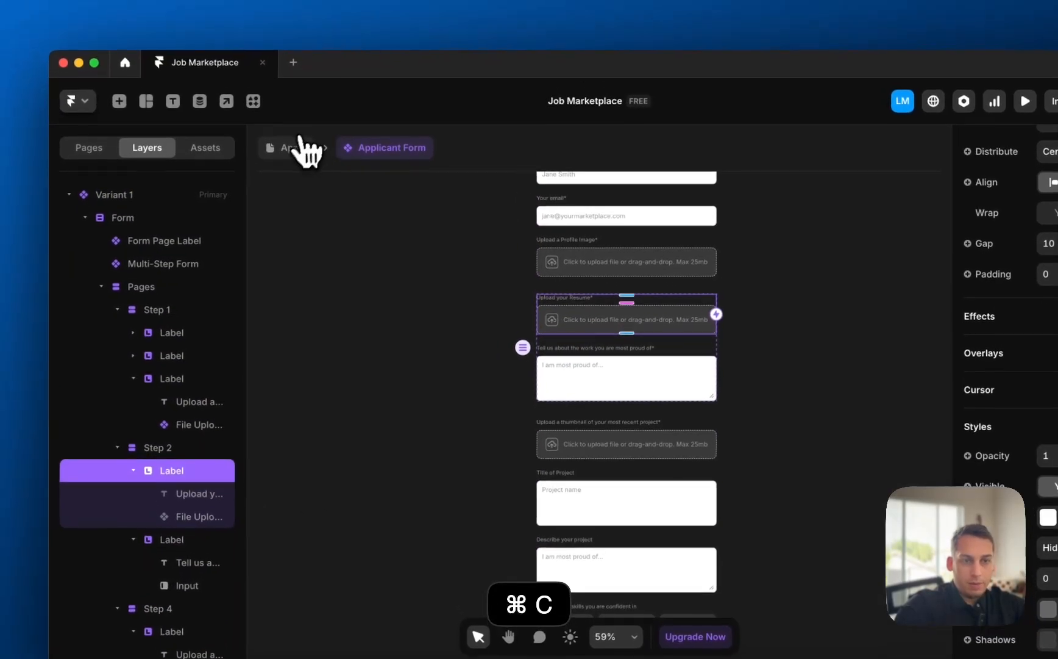
pyautogui.click(282, 119)
pyautogui.click(165, 191)
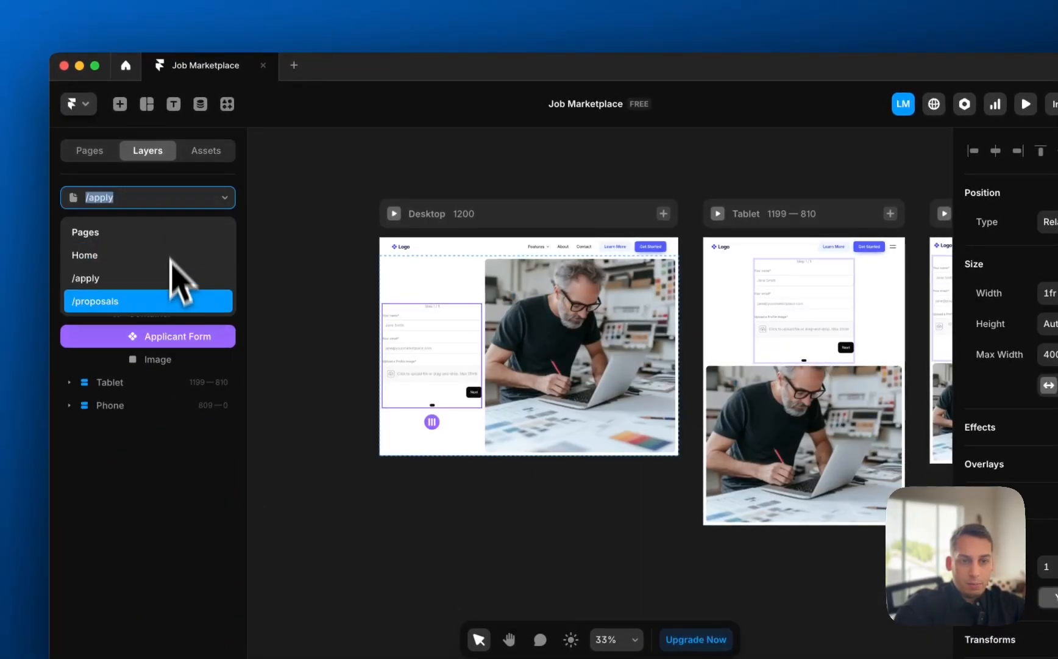
pyautogui.click(174, 300)
# - Paste the upload field into Step 1 of the Job Proposal Form, after the company email
pyautogui.doubleClick(347, 372)
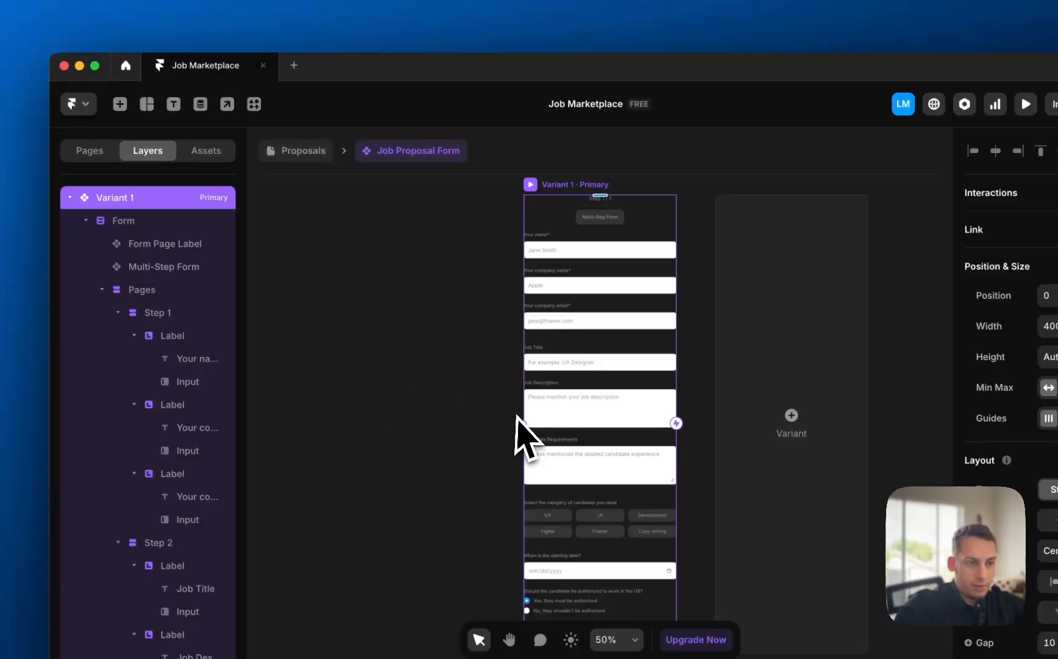
pyautogui.scroll(5, 609, 279)
pyautogui.click(560, 243)
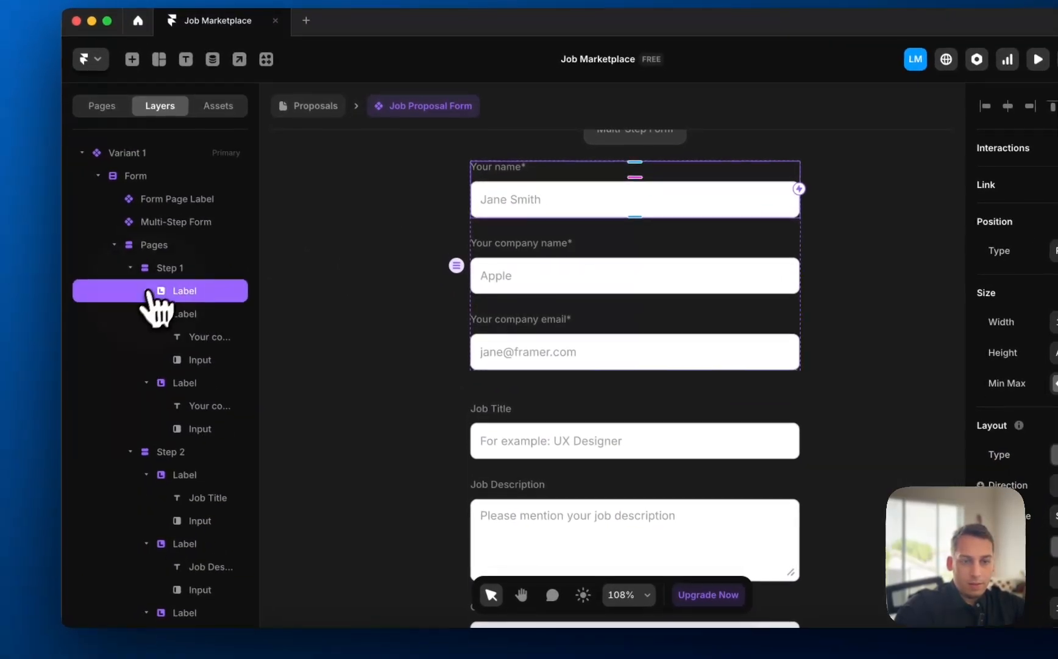
pyautogui.click(158, 308)
pyautogui.press('super+v')
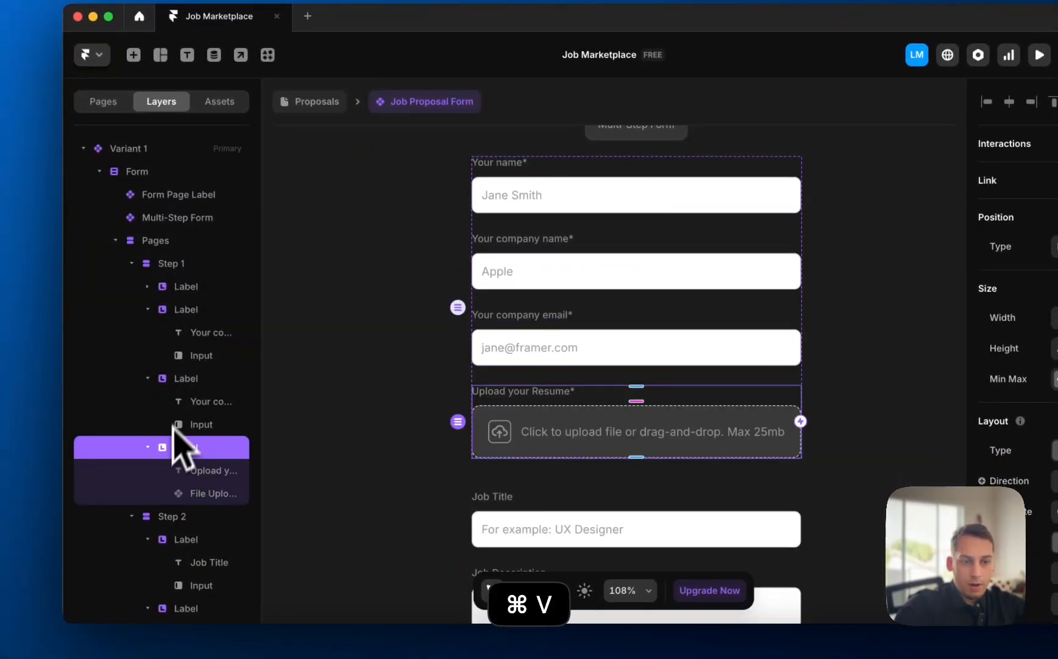
pyautogui.click(146, 378)
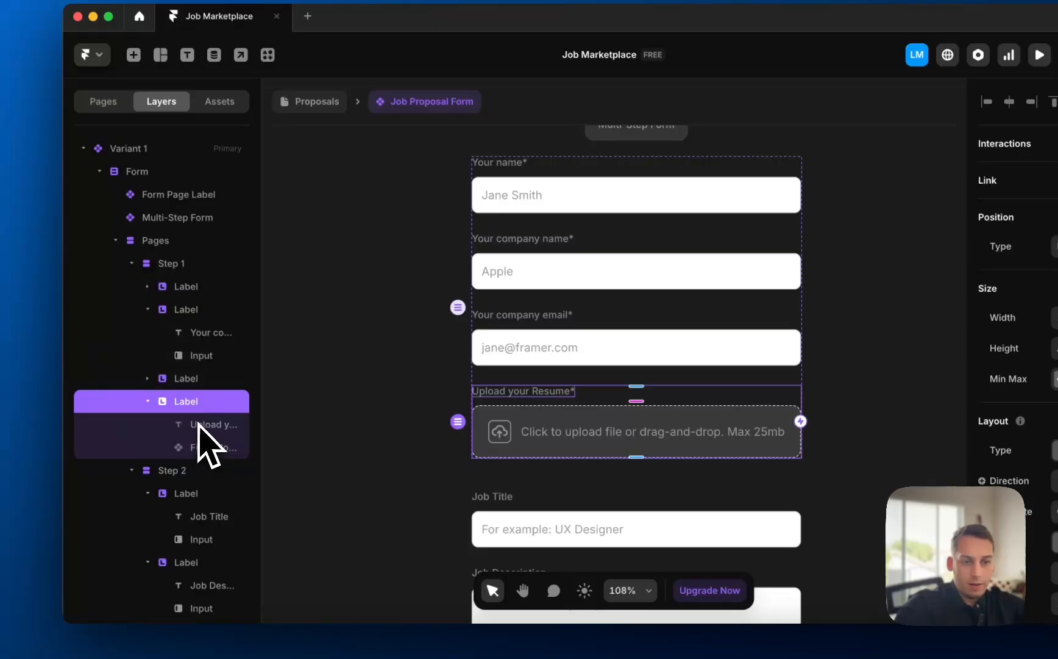
pyautogui.click(148, 402)
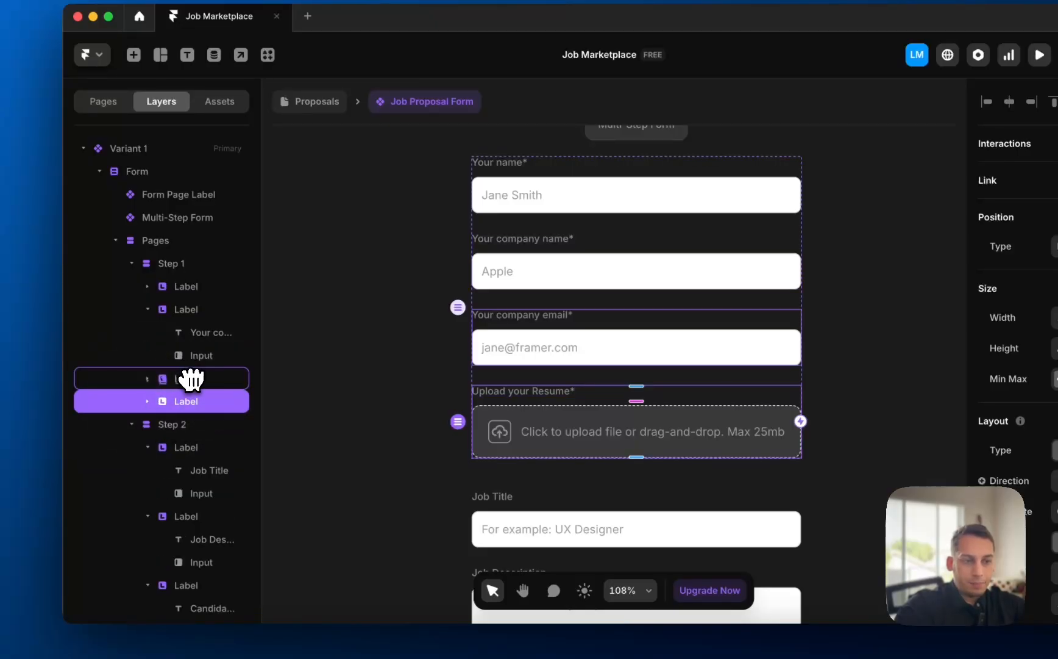
pyautogui.click(420, 399)
# - Relabel the field 'Upload your company logo*' and set its File Upload Name to Company Logo
pyautogui.click(511, 395)
pyautogui.doubleClick(550, 391)
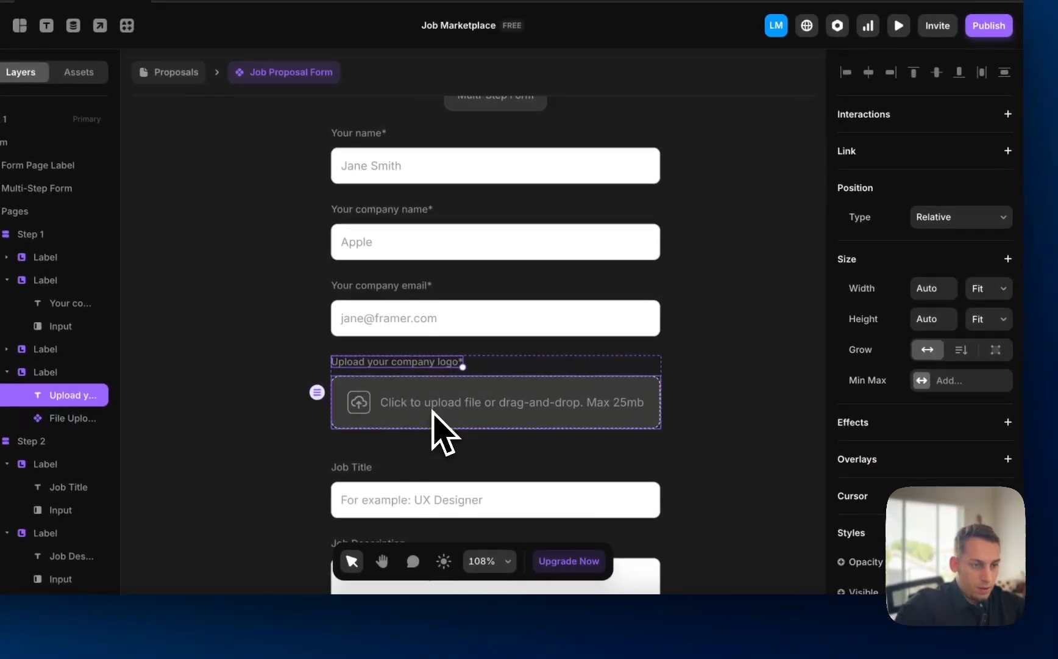
pyautogui.click(576, 434)
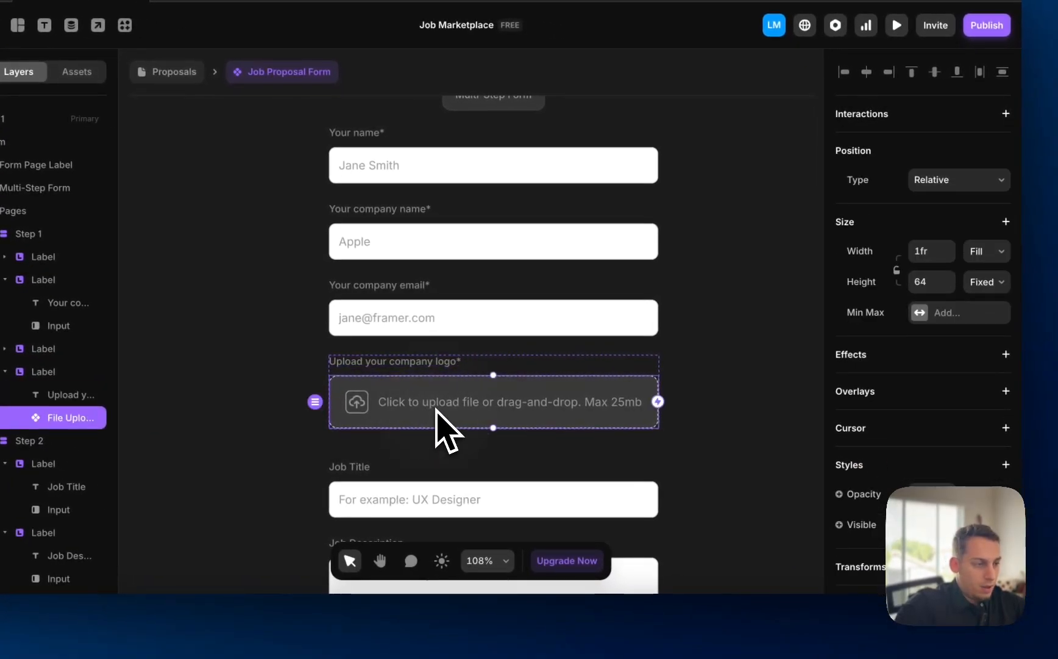
pyautogui.scroll(-5, 912, 466)
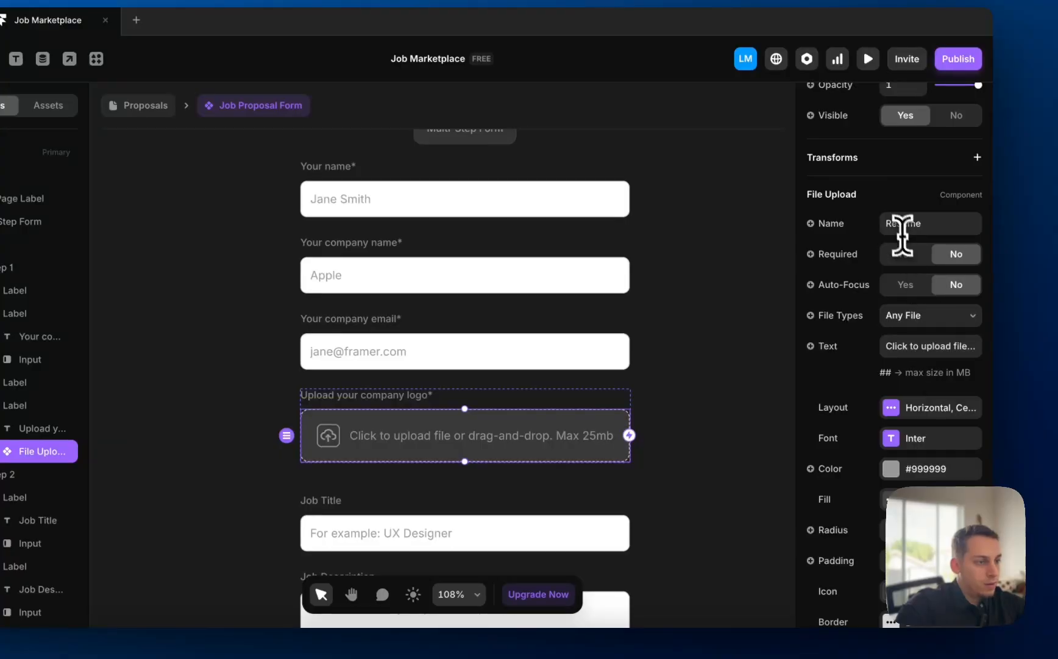
pyautogui.click(895, 223)
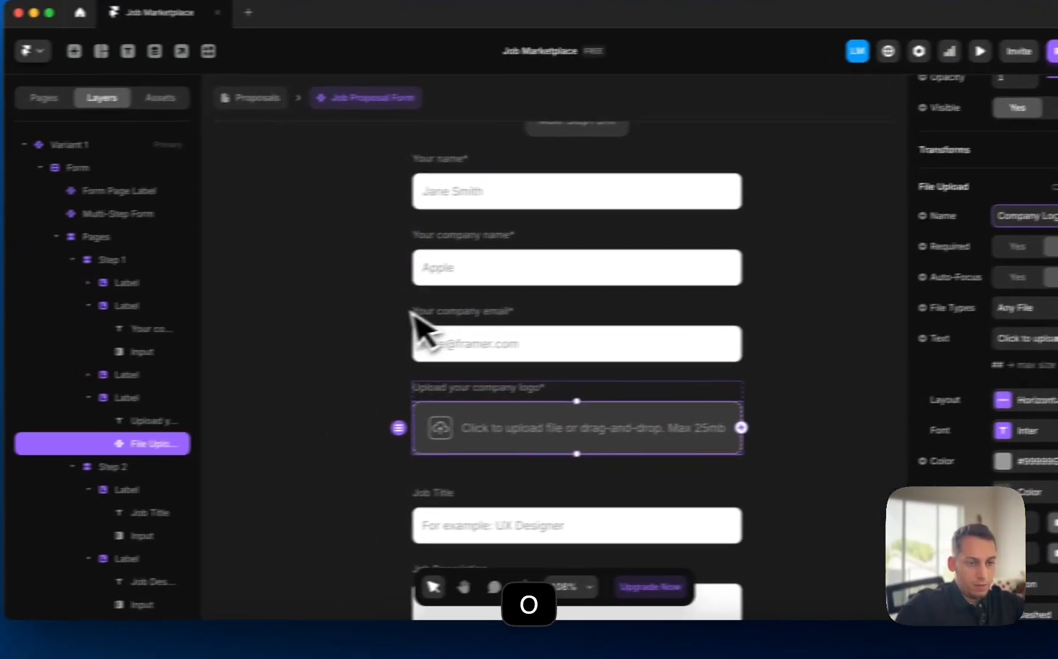
# - Review the file upload box settings and collapse the upload field group's layers
pyautogui.click(235, 329)
pyautogui.scroll(-3, 233, 330)
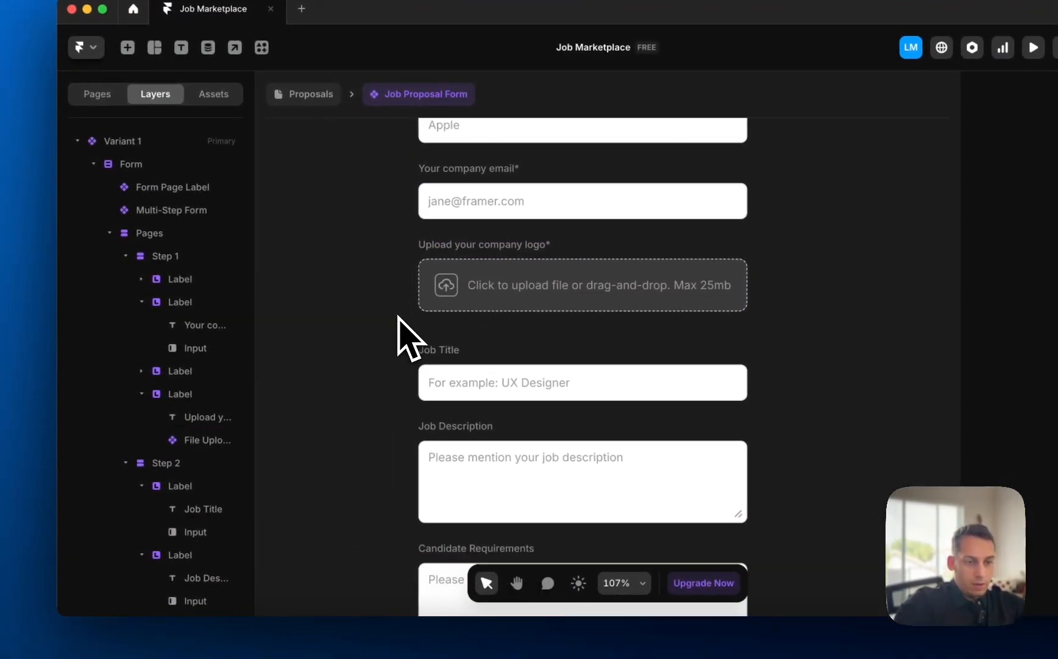
pyautogui.scroll(-4, 238, 327)
pyautogui.click(473, 302)
pyautogui.scroll(-1, 499, 299)
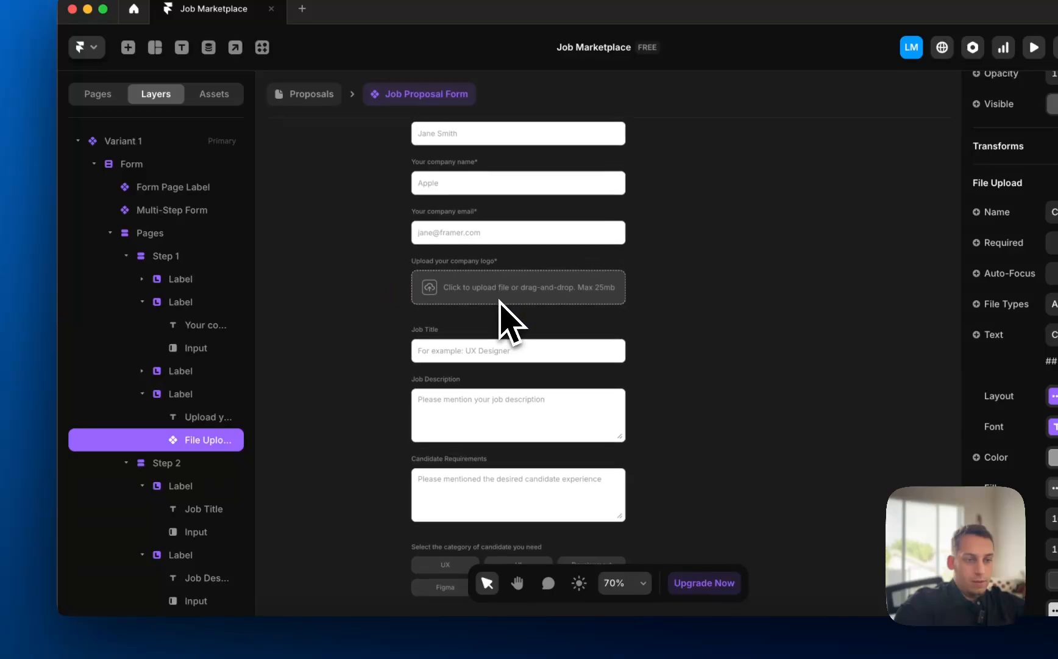
pyautogui.click(160, 373)
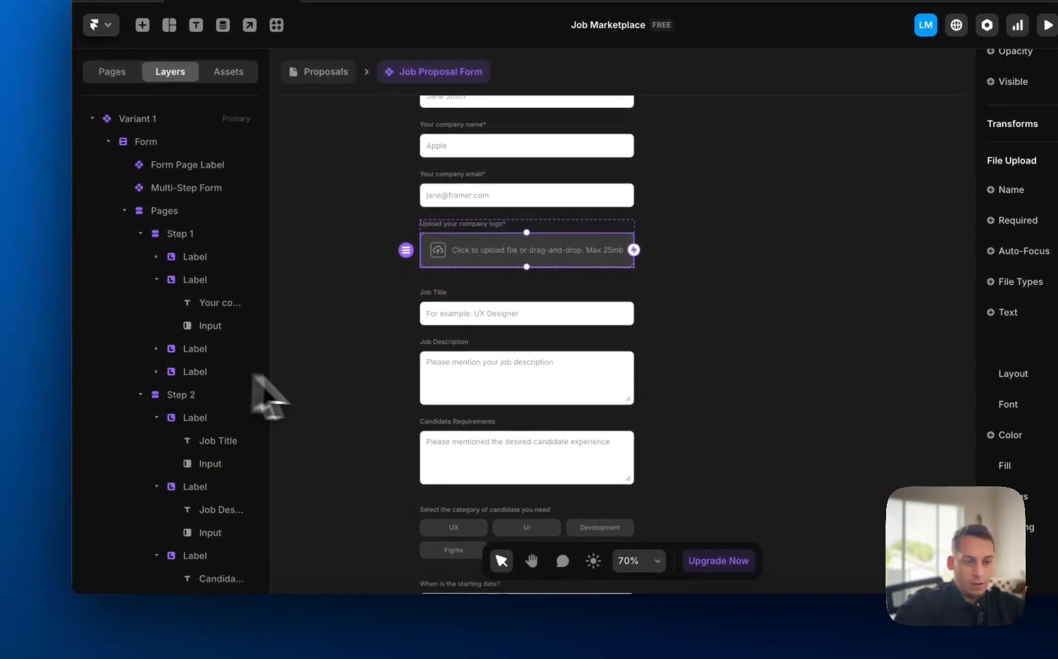
pyautogui.scroll(-4, 378, 406)
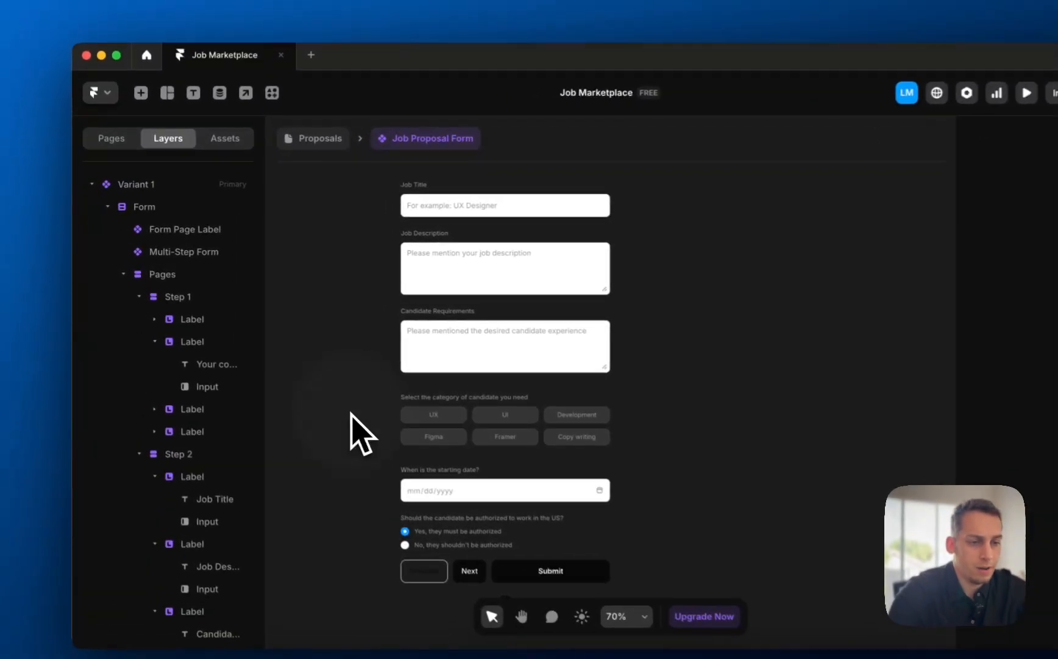
pyautogui.scroll(3, 308, 387)
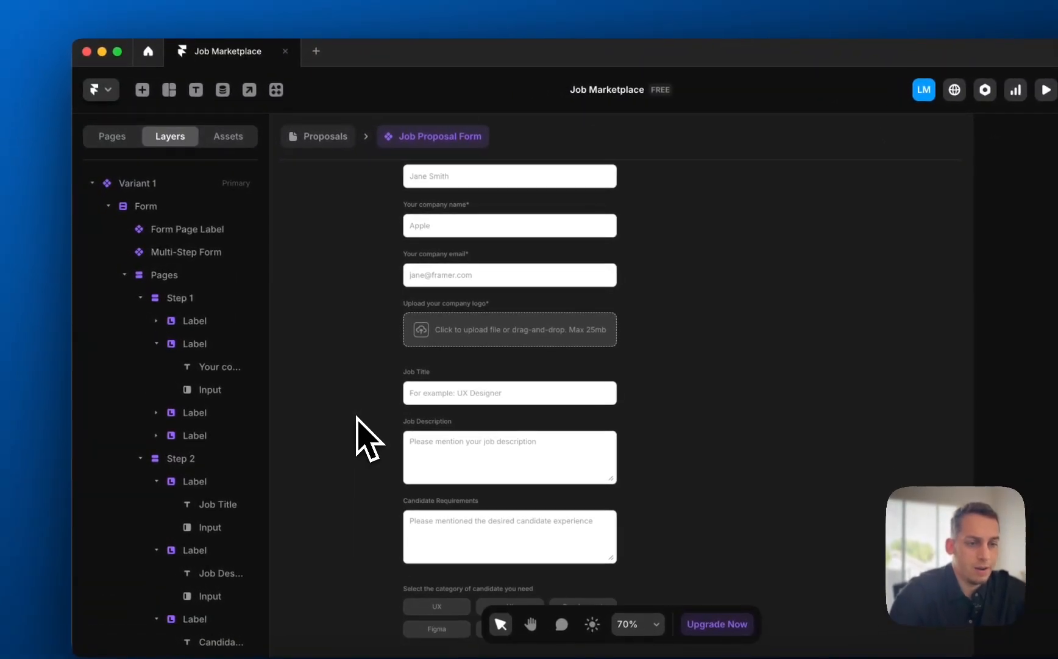
pyautogui.scroll(-5, 357, 417)
# - Return to the Proposals page and bring the Applicant List spreadsheet forward
pyautogui.click(323, 145)
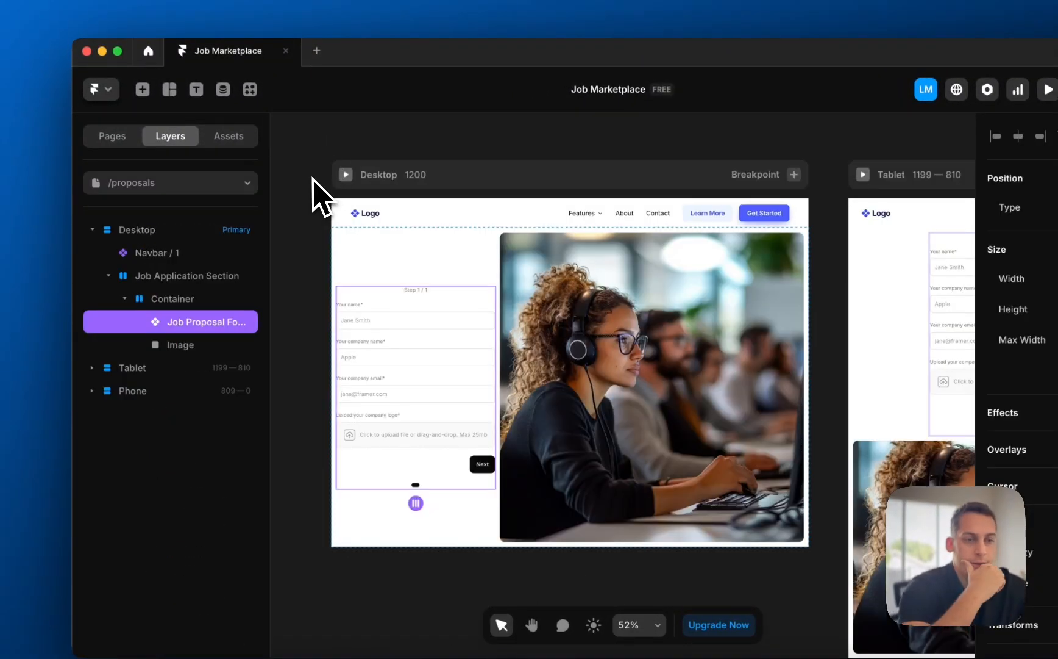
pyautogui.click(312, 178)
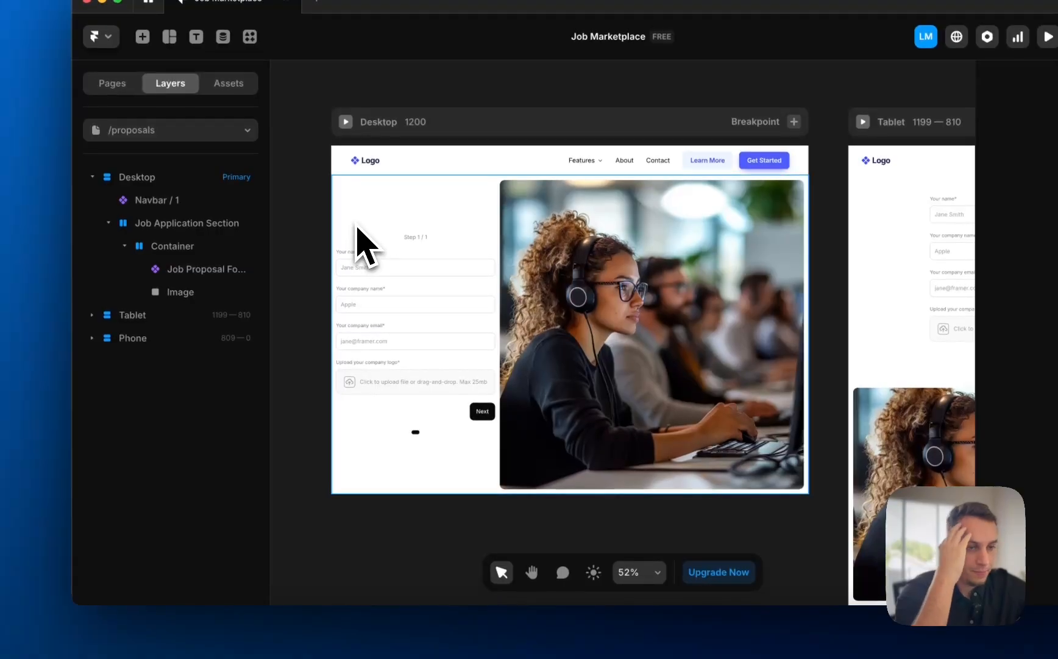
pyautogui.click(289, 641)
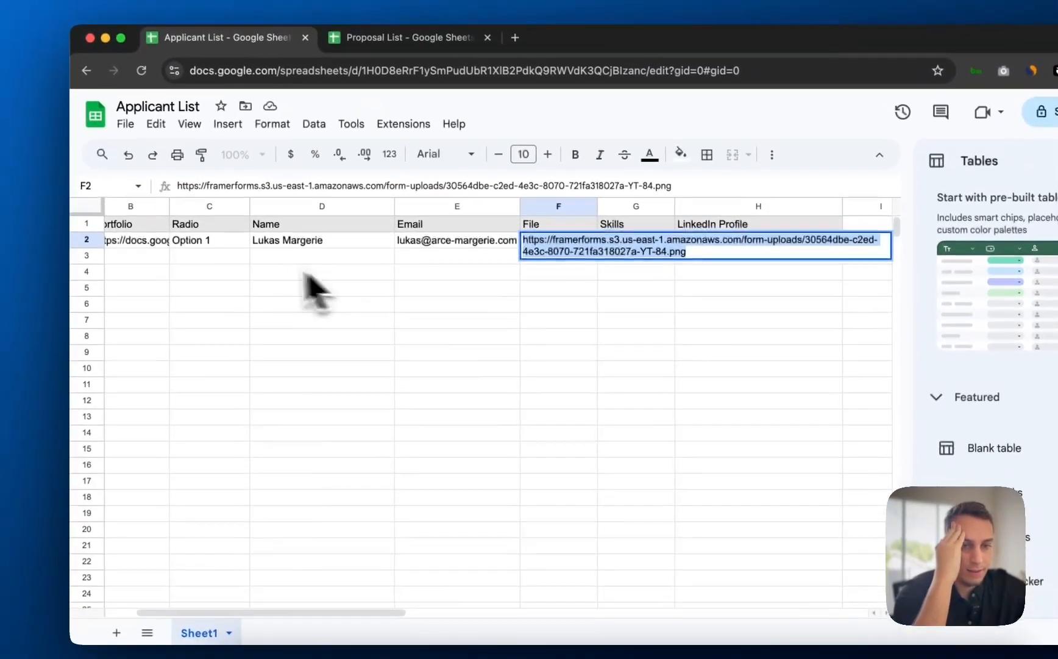
# - From the Google Sheets home page, move the Proposal List spreadsheet to the trash
pyautogui.hscroll(-3, 169, 236)
pyautogui.click(155, 332)
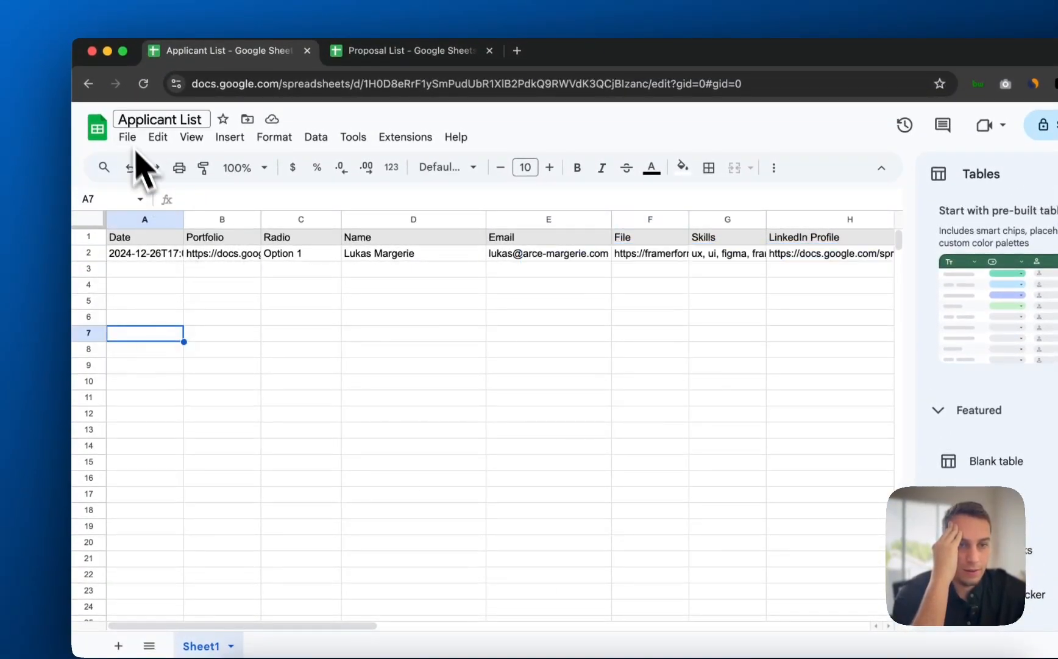
pyautogui.click(99, 127)
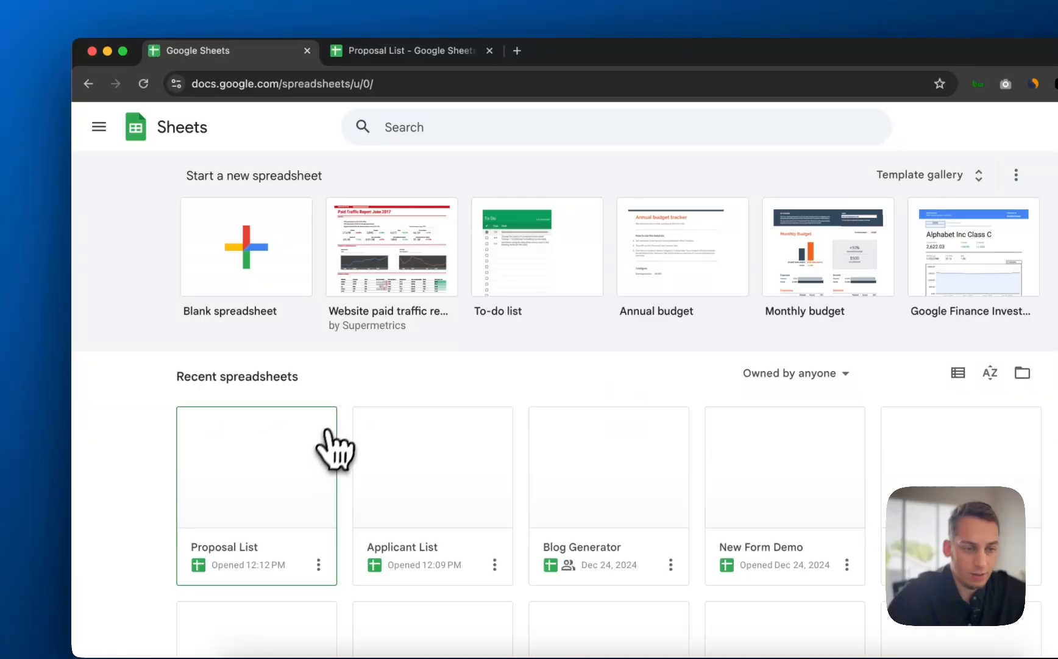
pyautogui.scroll(-1, 329, 452)
pyautogui.click(317, 534)
pyautogui.click(236, 554)
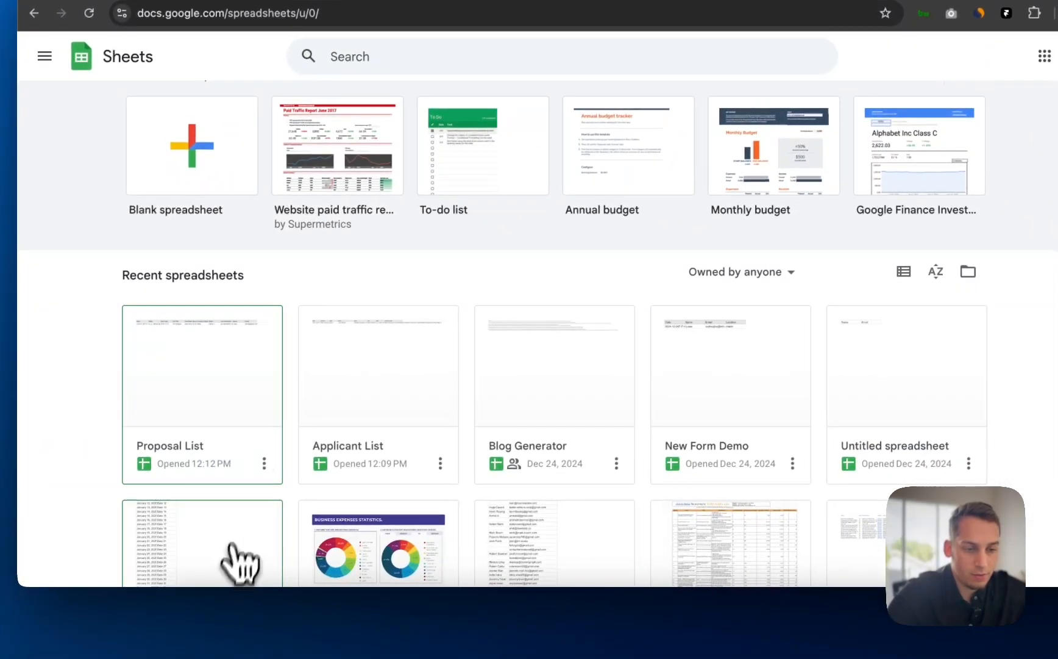
pyautogui.click(264, 464)
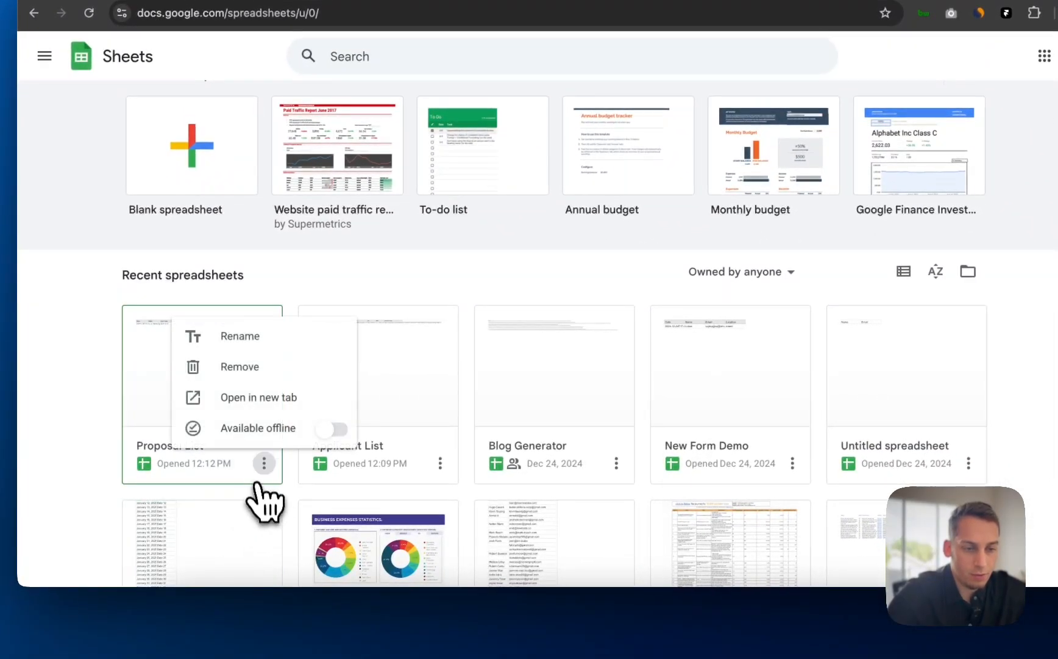
pyautogui.click(239, 373)
pyautogui.click(707, 370)
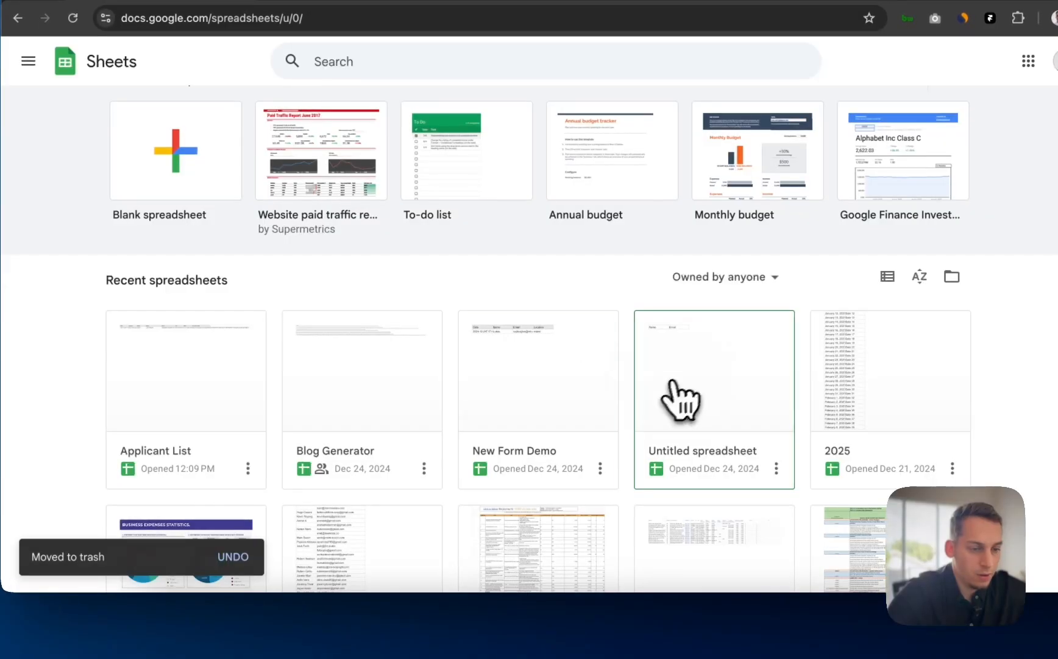
# - Move the Applicant List spreadsheet to the trash as well
pyautogui.click(247, 468)
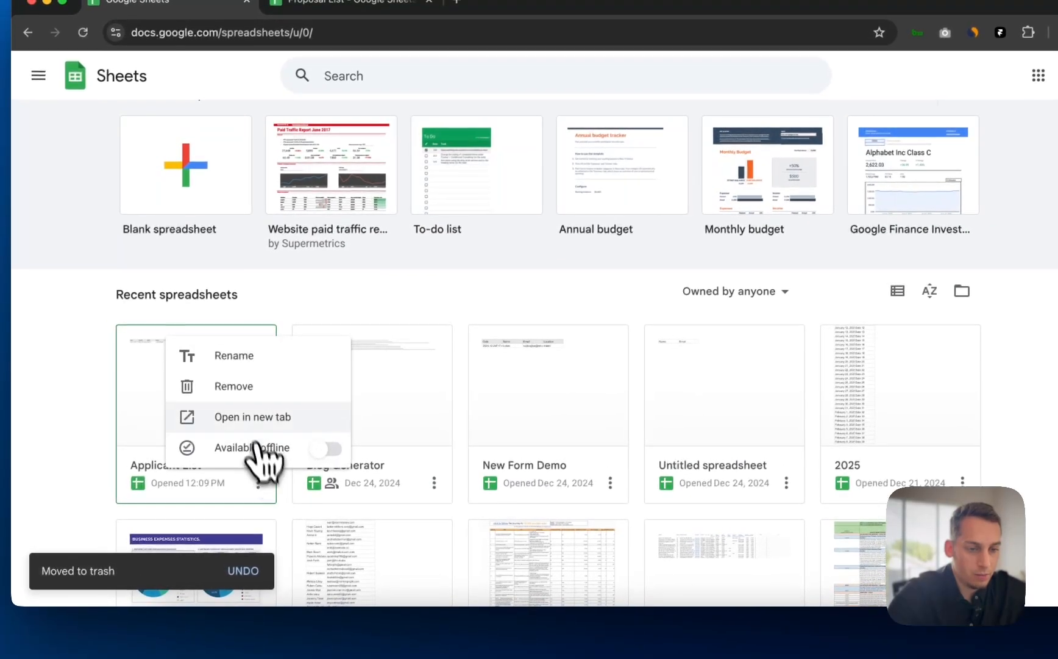
pyautogui.click(226, 369)
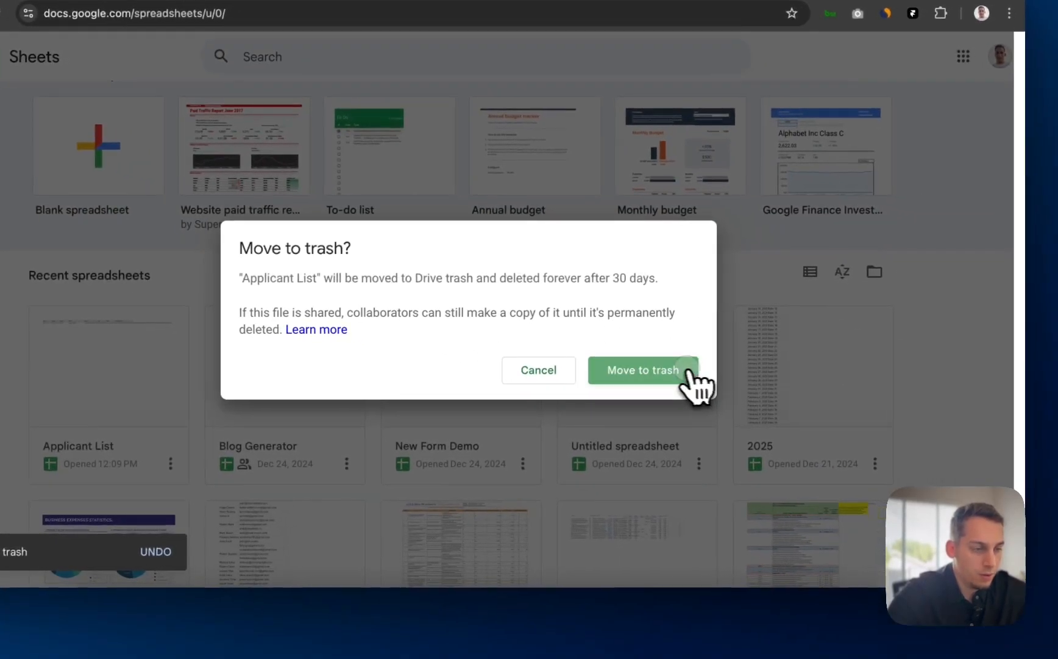
pyautogui.click(769, 393)
pyautogui.click(570, 638)
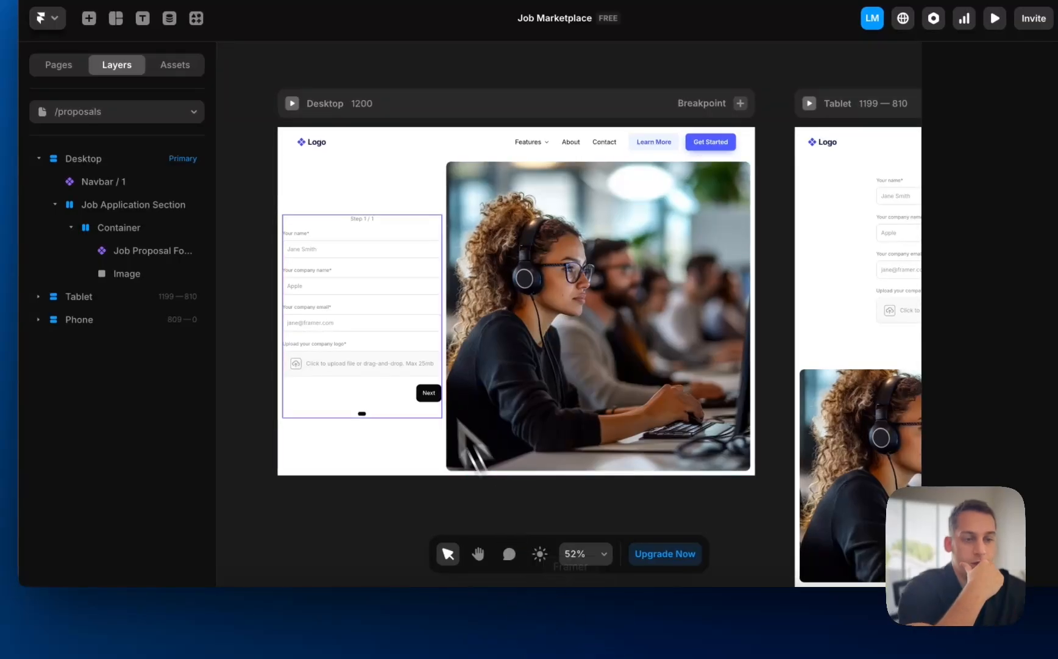
# - Open the Job Proposal Form's Google Sheets submission settings
pyautogui.click(314, 342)
pyautogui.doubleClick(299, 343)
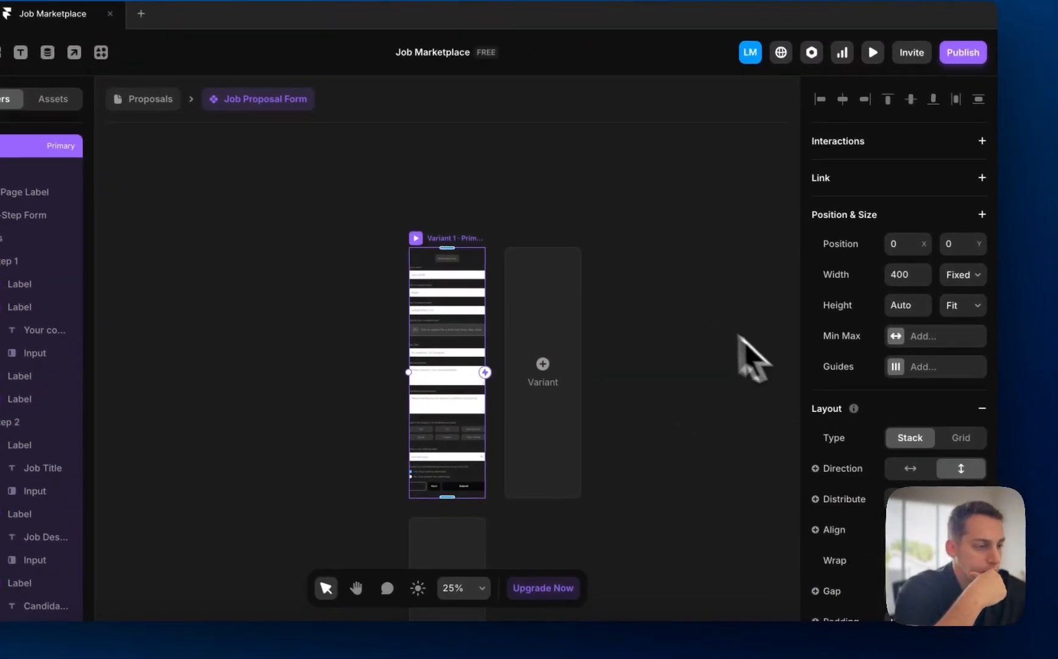
pyautogui.scroll(-10, 820, 390)
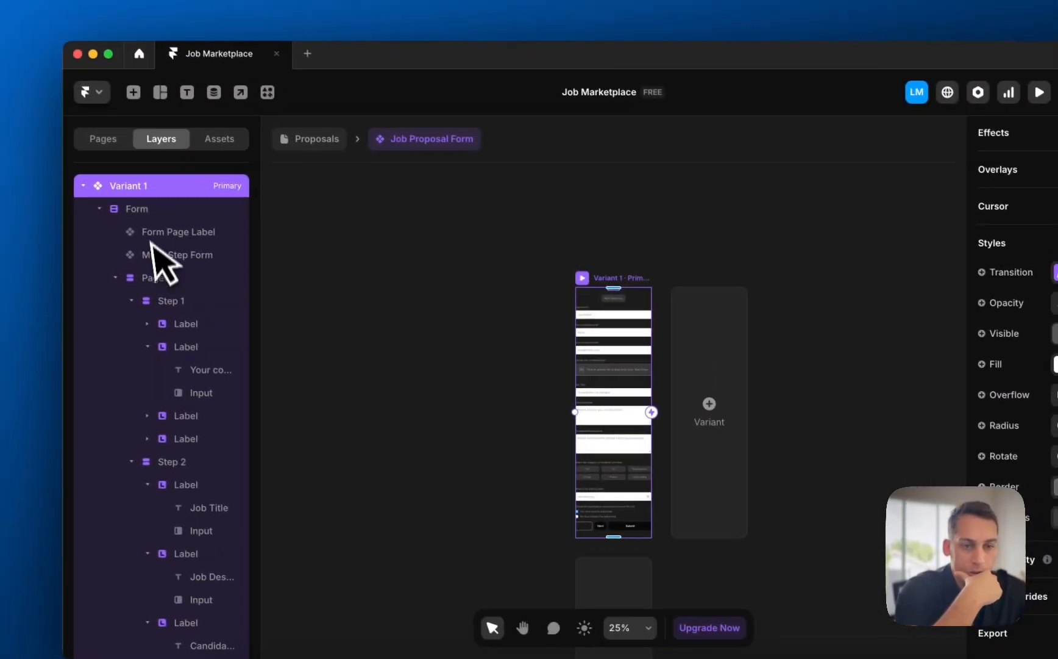
pyautogui.click(157, 208)
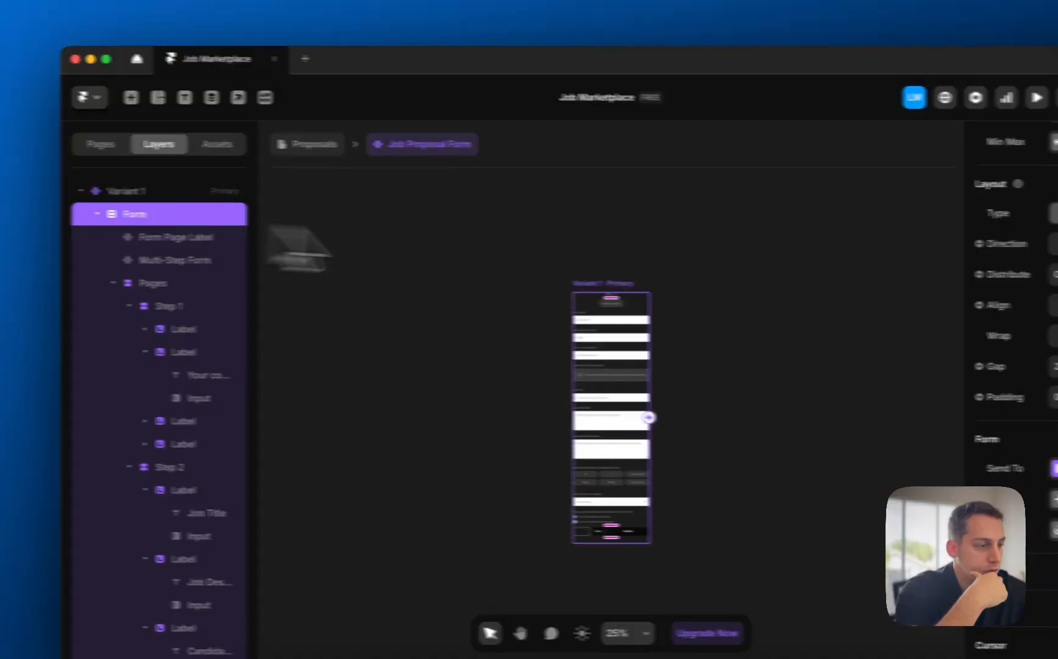
pyautogui.click(955, 415)
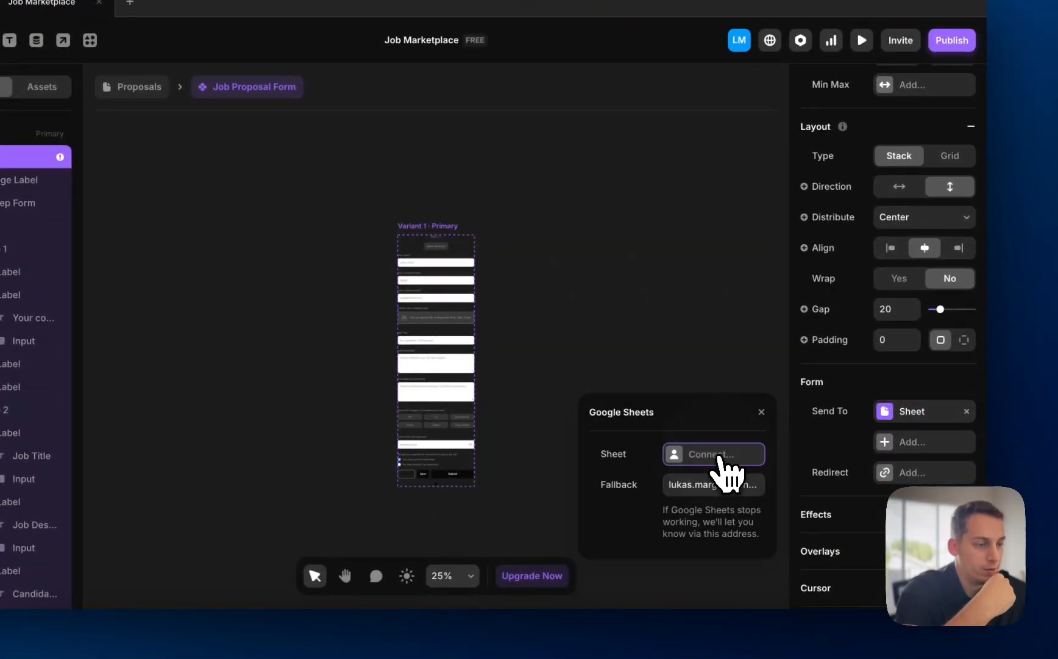
# - Connect a Google account to Framer and allow access
pyautogui.click(711, 457)
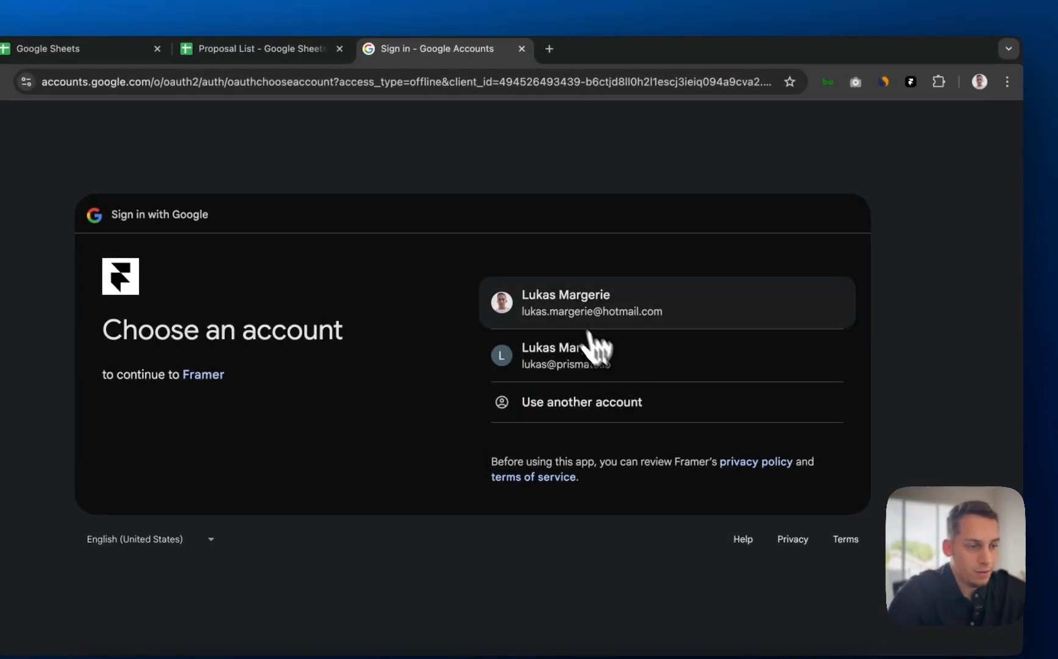
pyautogui.click(564, 307)
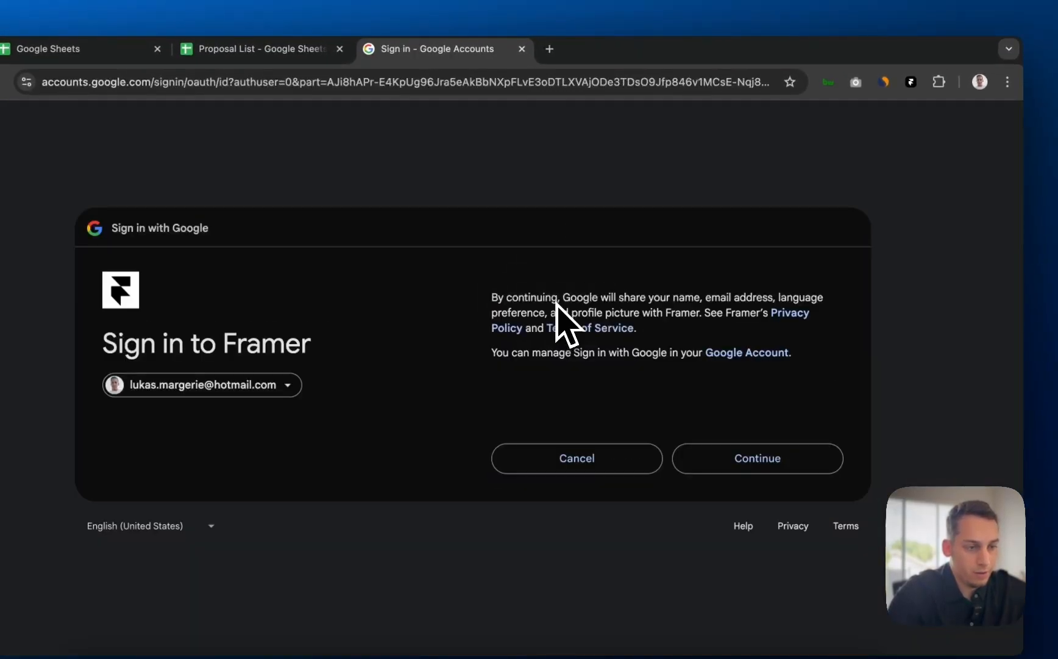
pyautogui.click(779, 462)
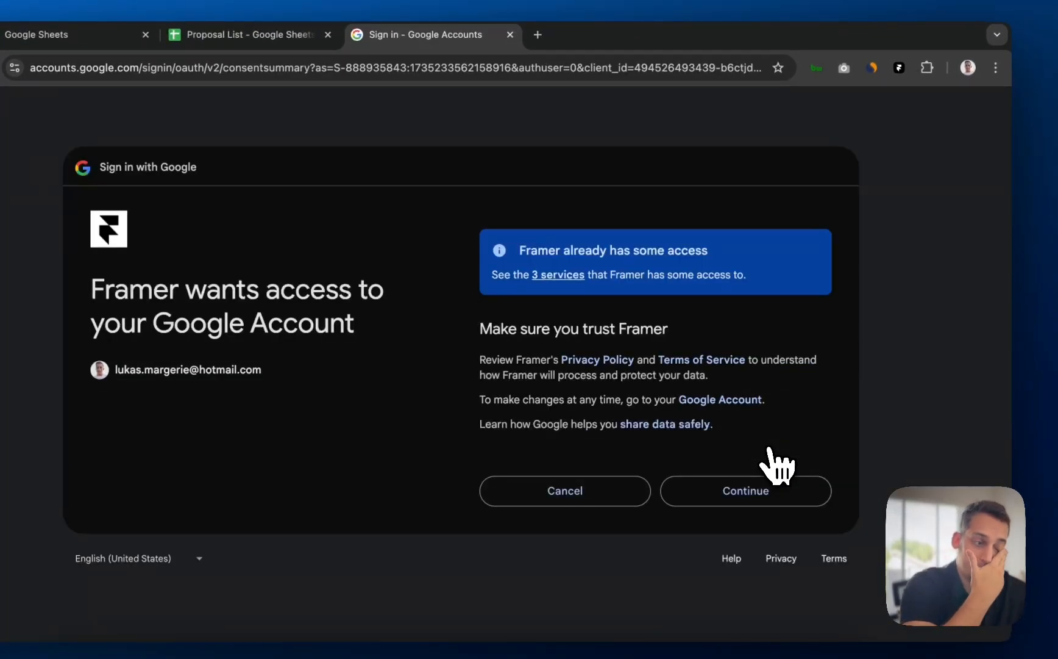
pyautogui.click(734, 492)
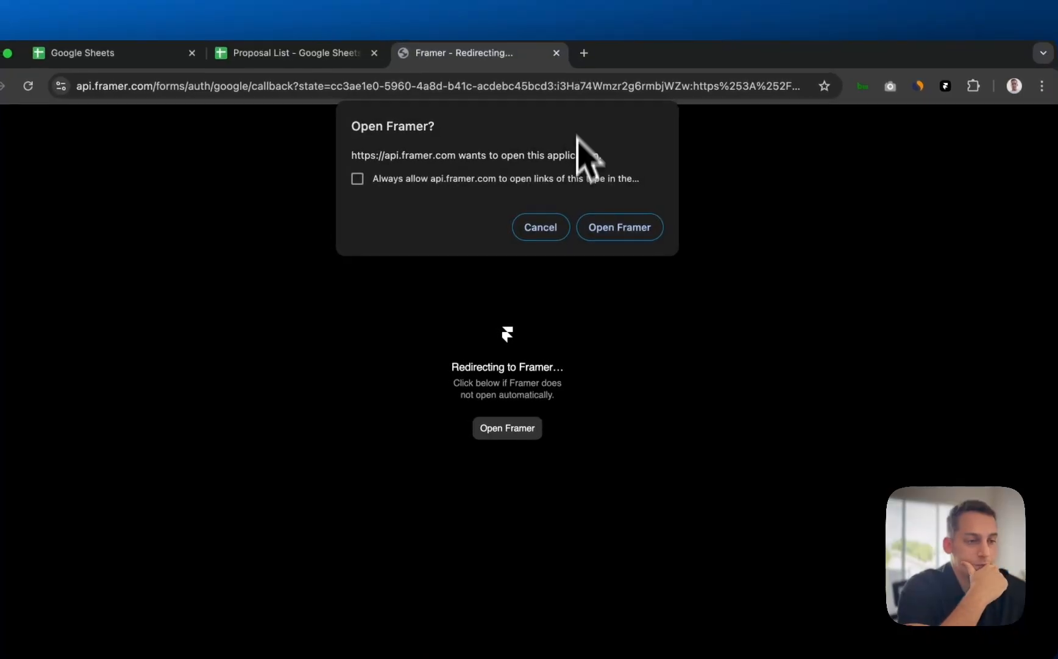
pyautogui.click(599, 228)
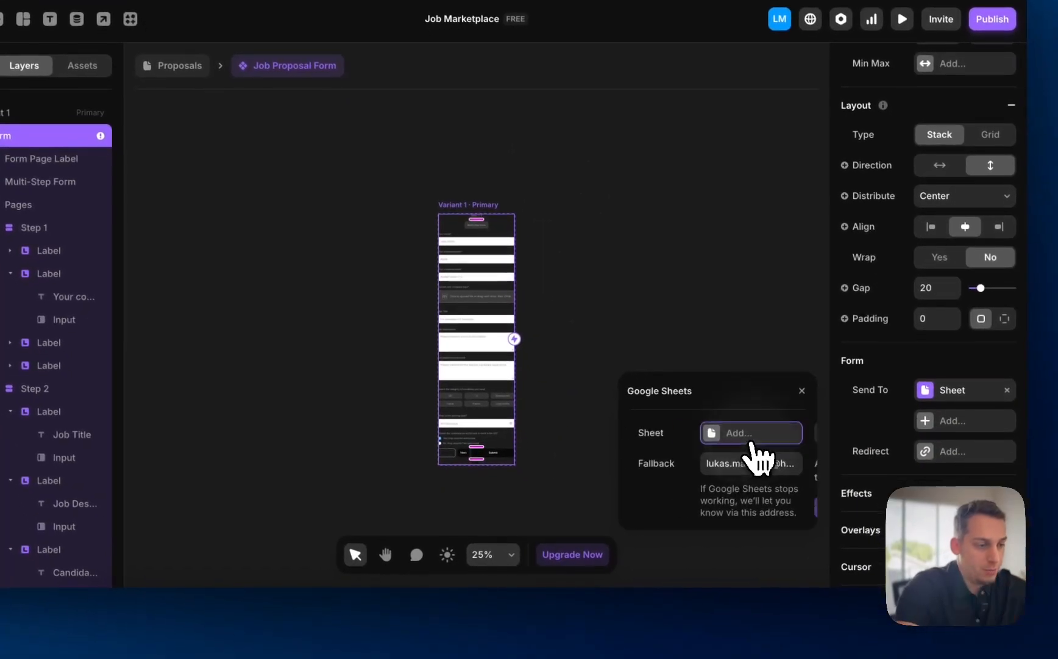
# - Create a new sheet named 'Job Proposal Results' as the form's destination
pyautogui.click(756, 432)
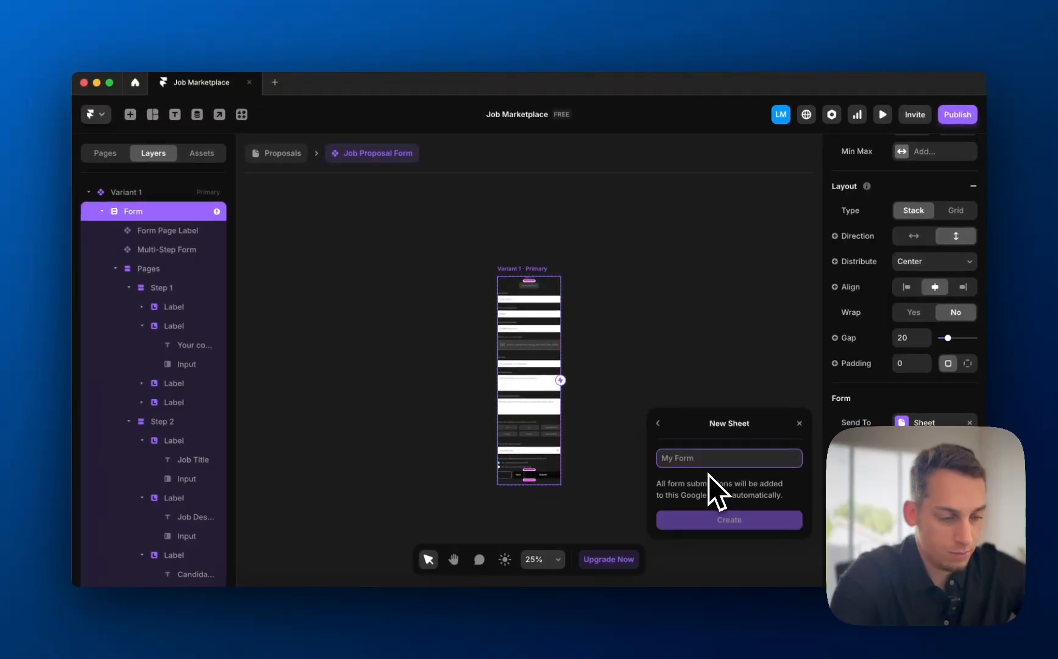
pyautogui.write('Job Prop')
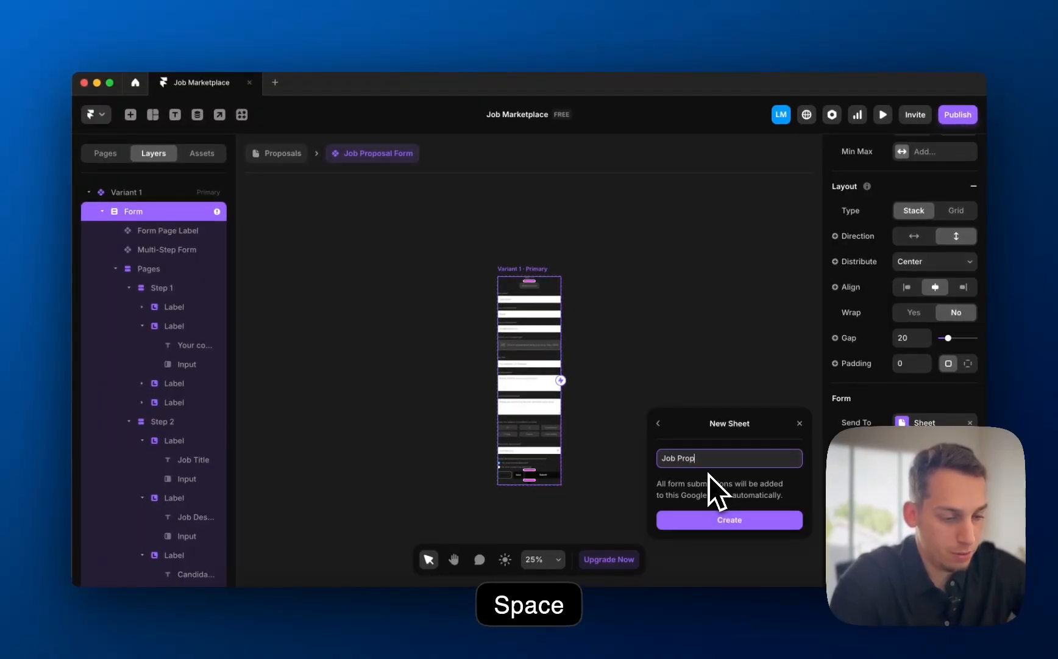
pyautogui.write('osal Results')
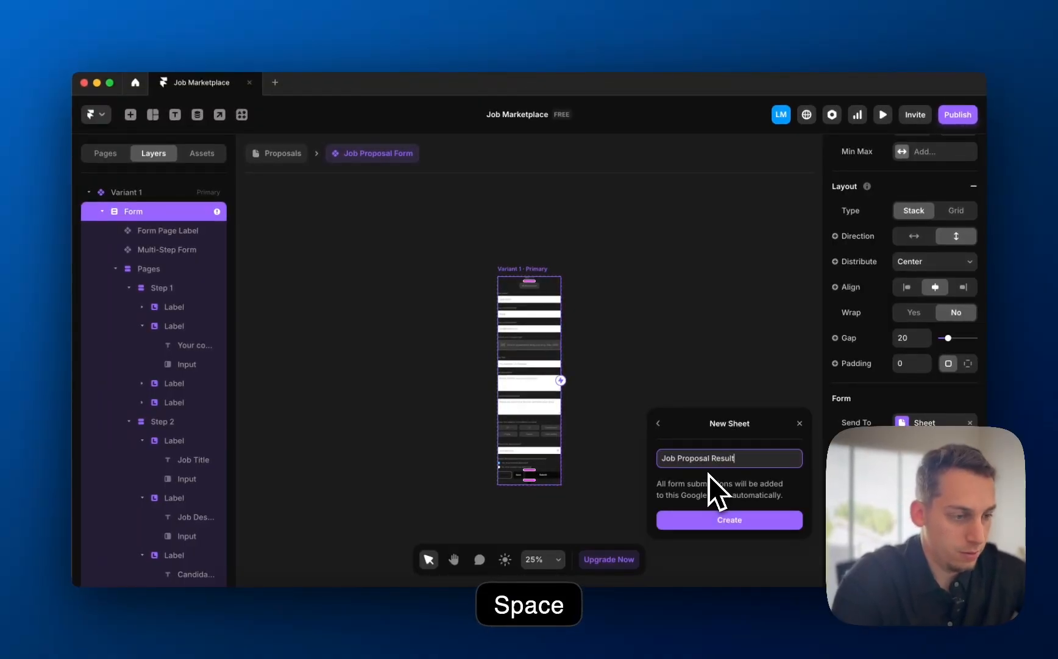
pyautogui.click(718, 517)
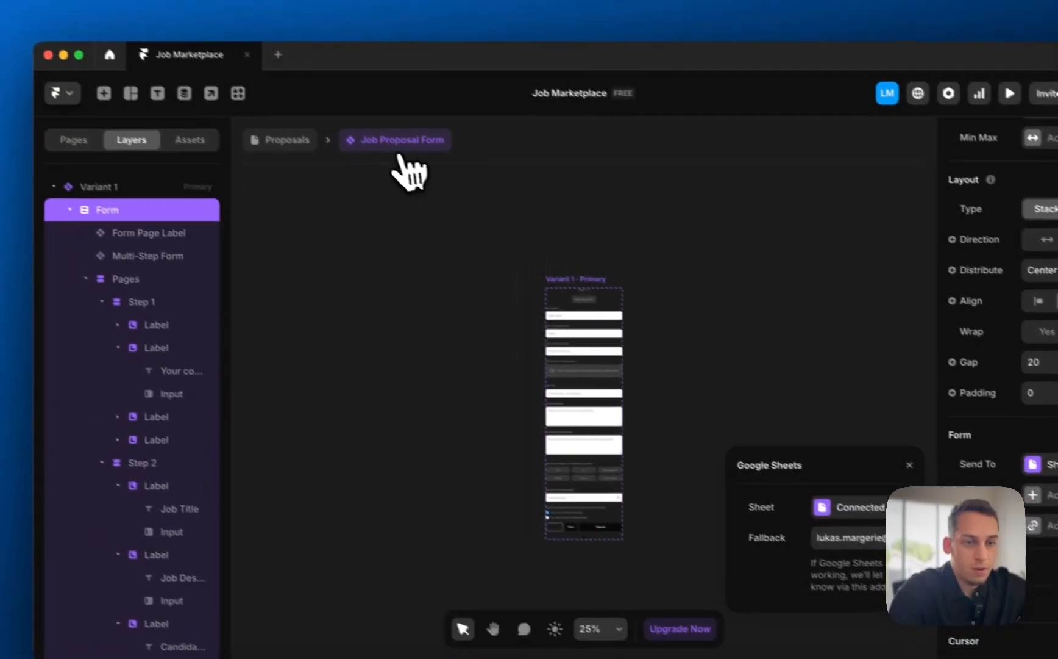
pyautogui.click(207, 97)
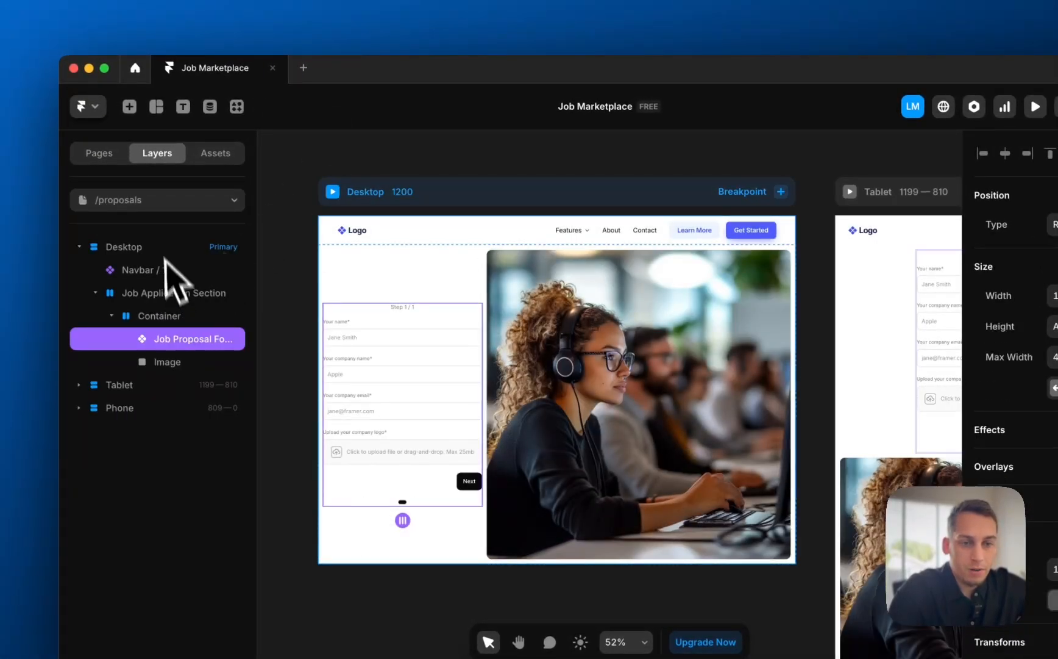
# - Open the Google Sheets settings of the Applicant Form's form on /apply
pyautogui.click(146, 201)
pyautogui.click(152, 278)
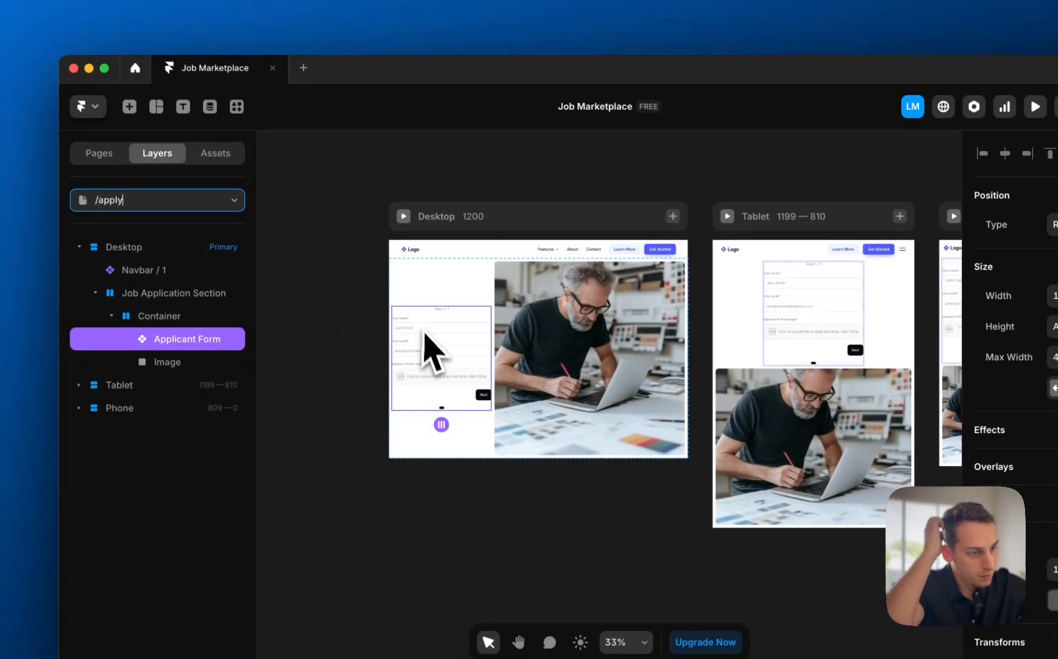
pyautogui.doubleClick(425, 334)
pyautogui.scroll(-10, 1013, 502)
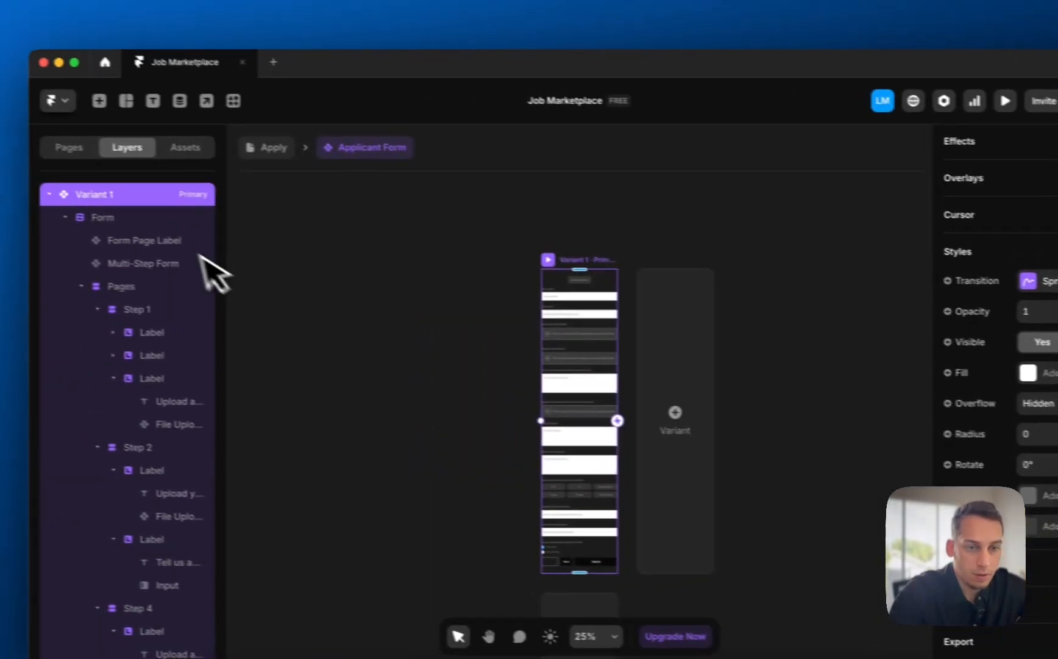
pyautogui.click(61, 175)
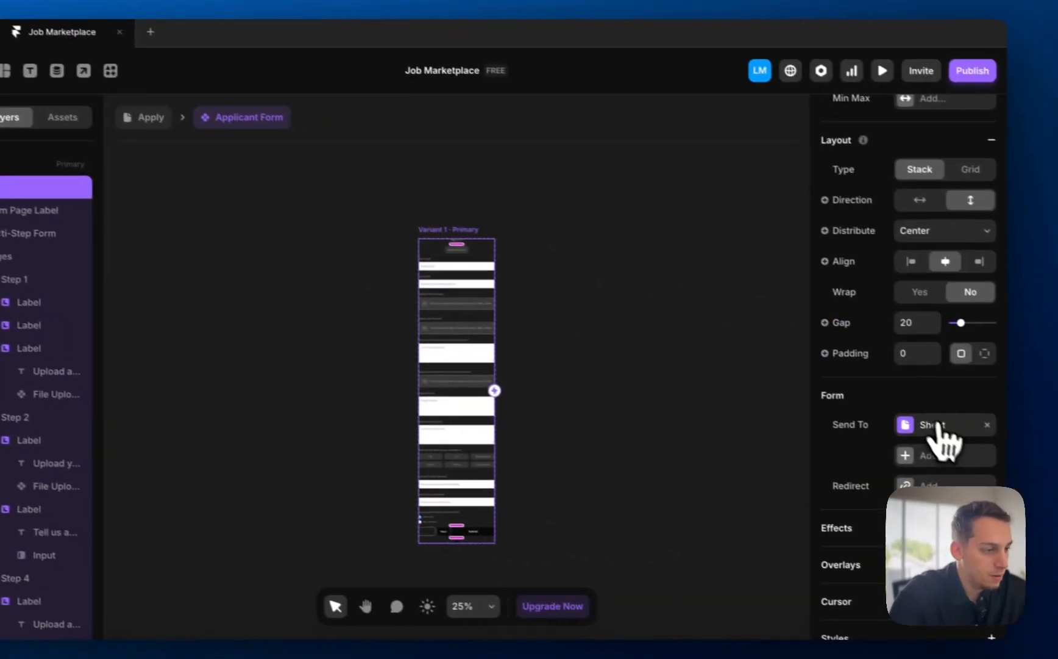
pyautogui.click(970, 427)
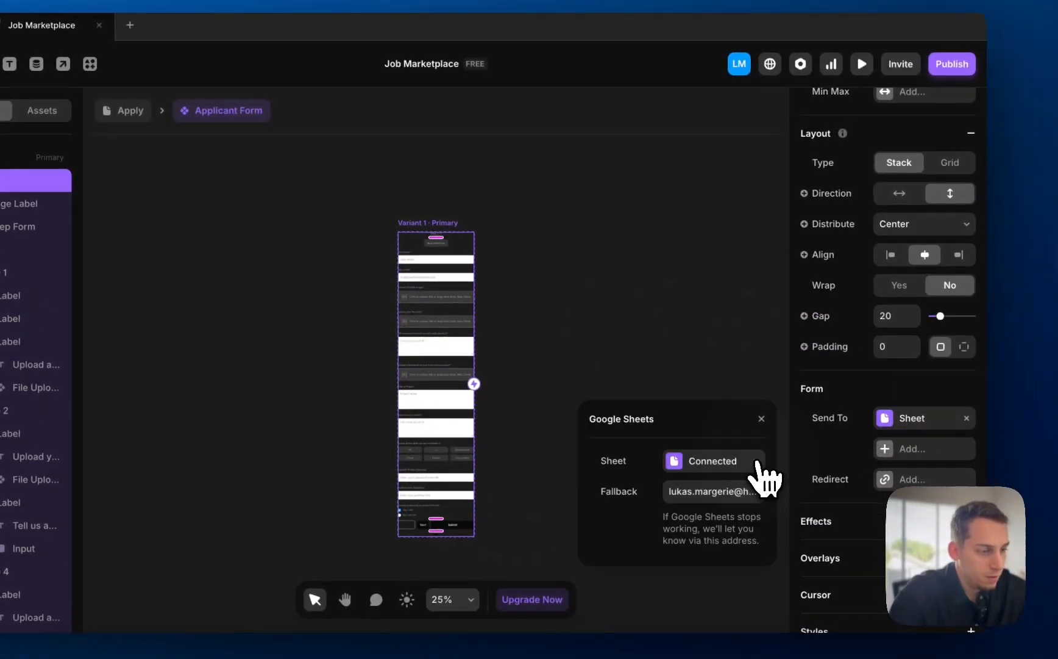
# - Disconnect the old sheet and reconnect the Google account with access granted
pyautogui.click(758, 462)
pyautogui.click(689, 461)
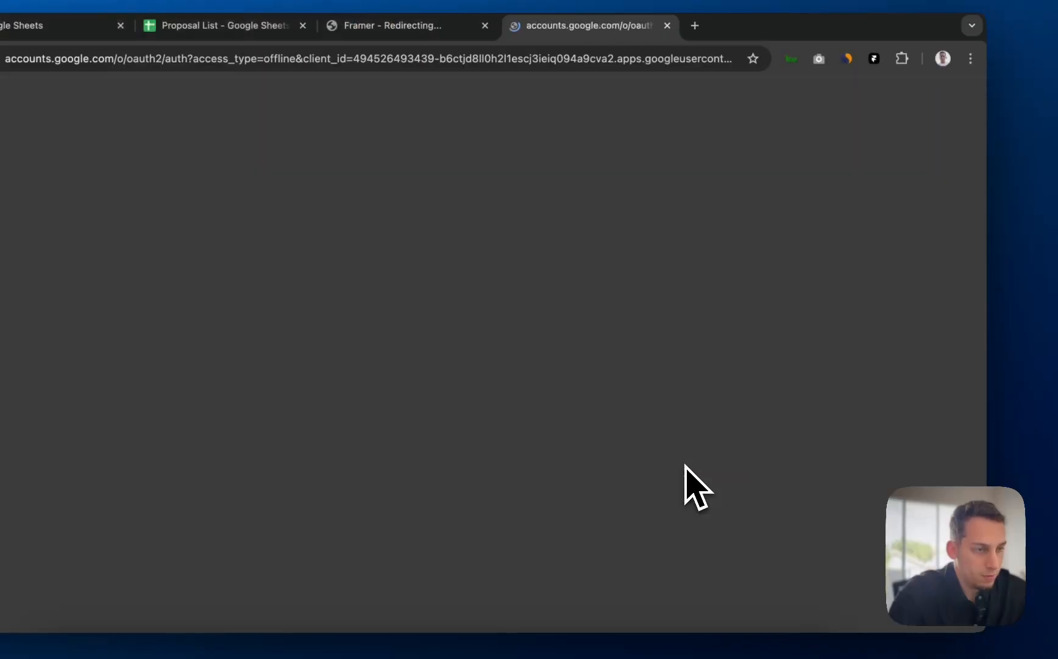
pyautogui.click(540, 277)
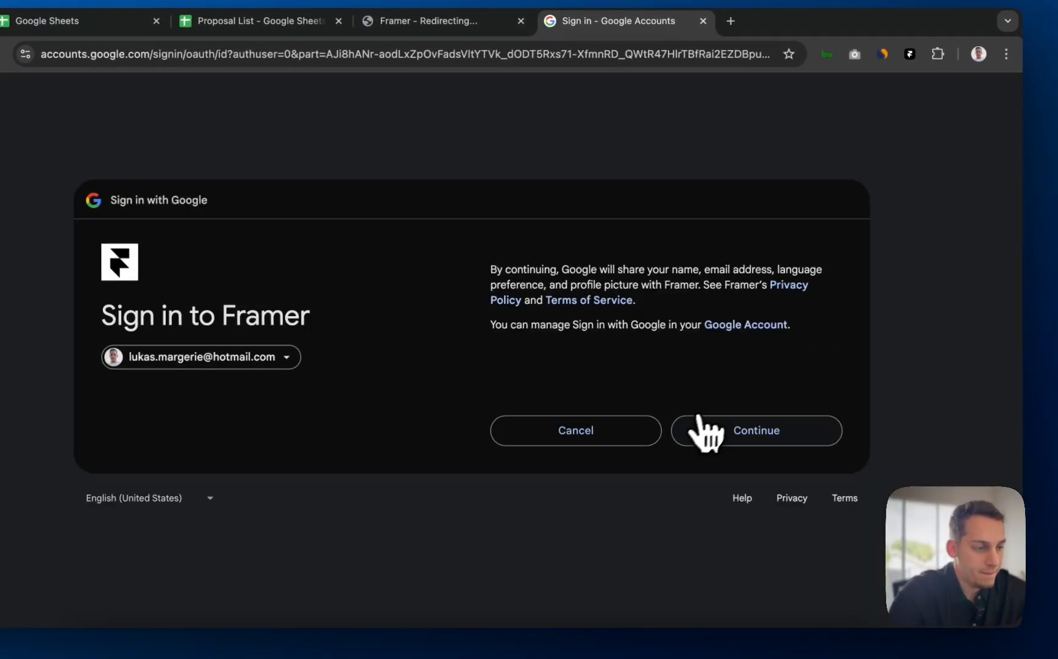
pyautogui.click(701, 429)
pyautogui.click(727, 478)
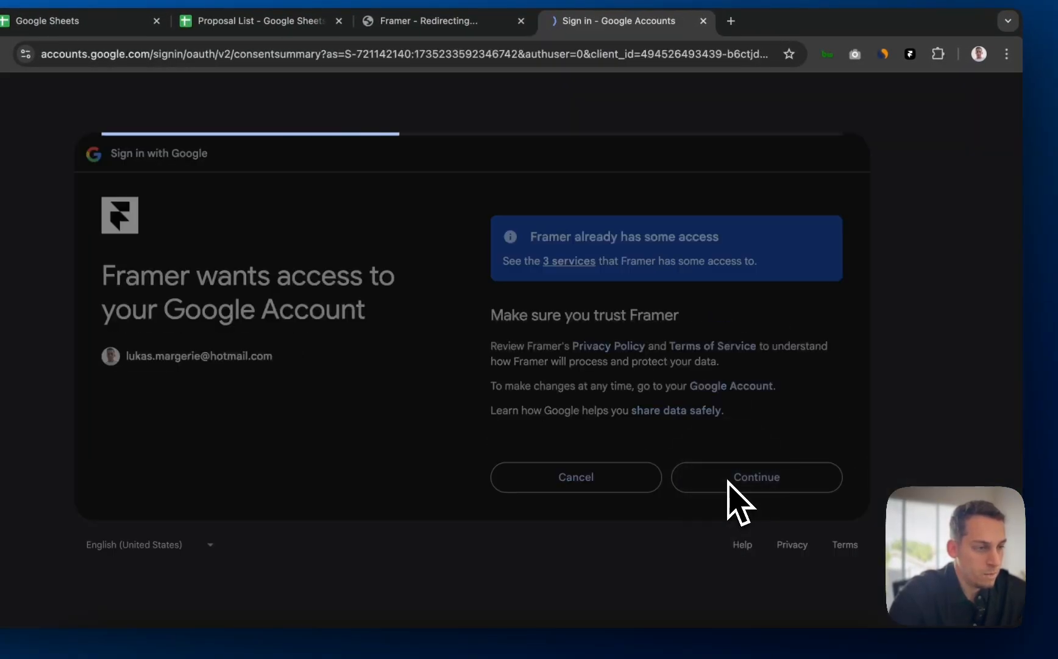
pyautogui.click(572, 204)
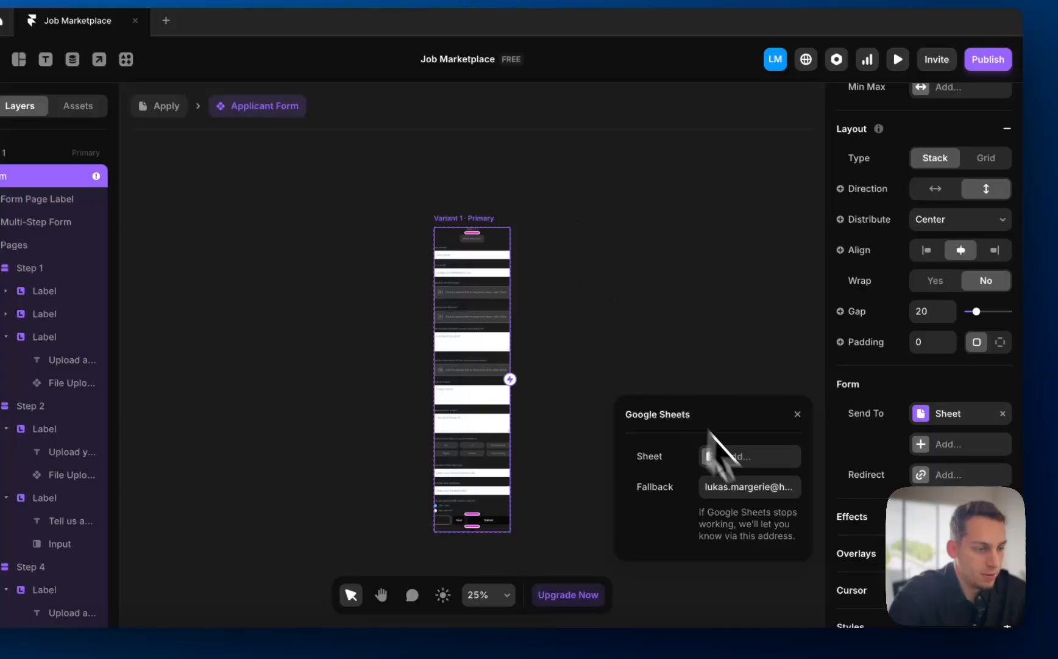
# - Create a new destination sheet named 'Freelancer Application Results'
pyautogui.click(722, 456)
pyautogui.click(713, 456)
pyautogui.write('Freel')
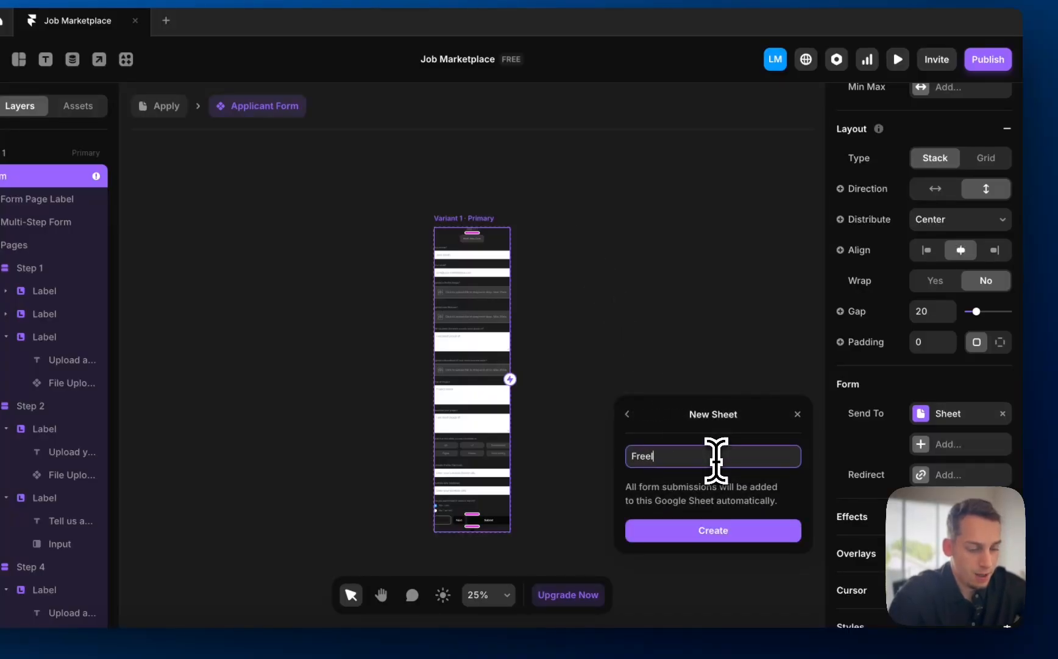
pyautogui.write('ancer Application')
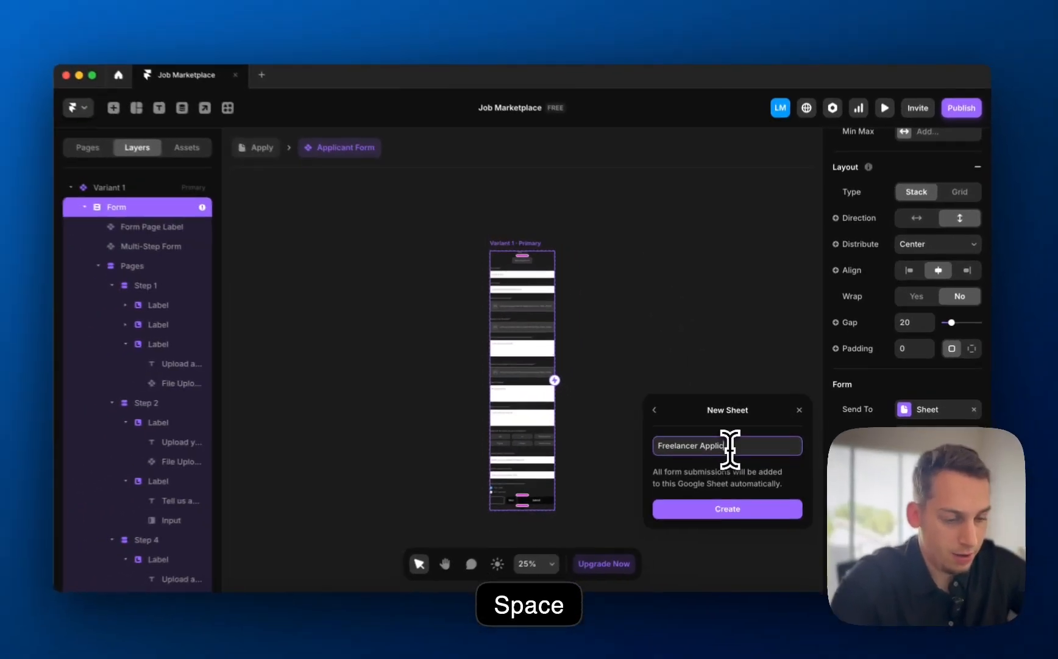
pyautogui.write(' Result')
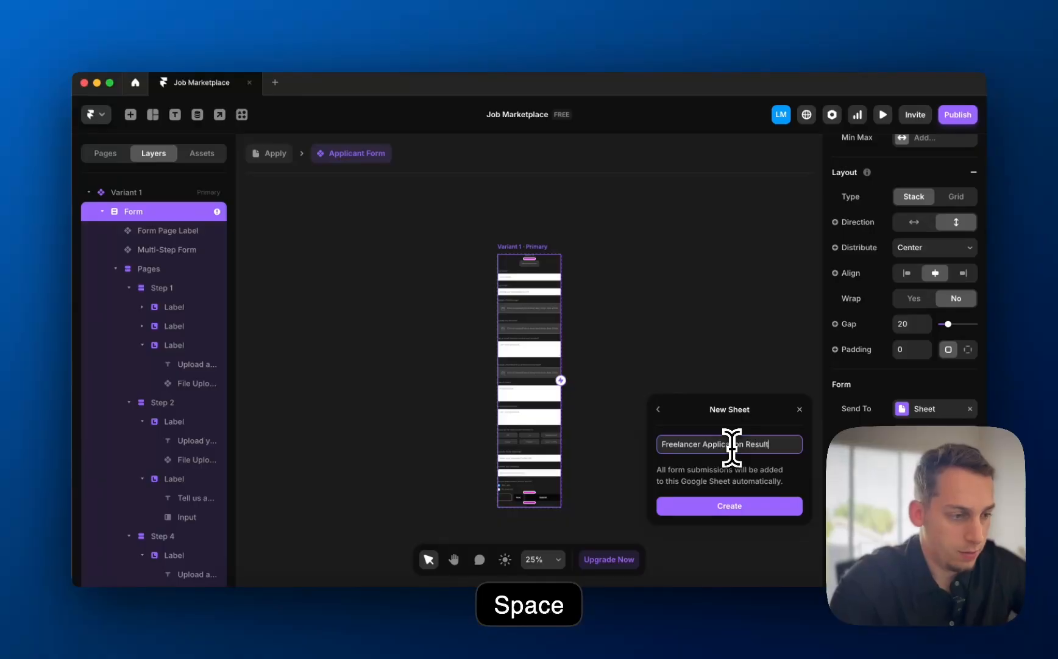
pyautogui.write('s')
pyautogui.click(725, 509)
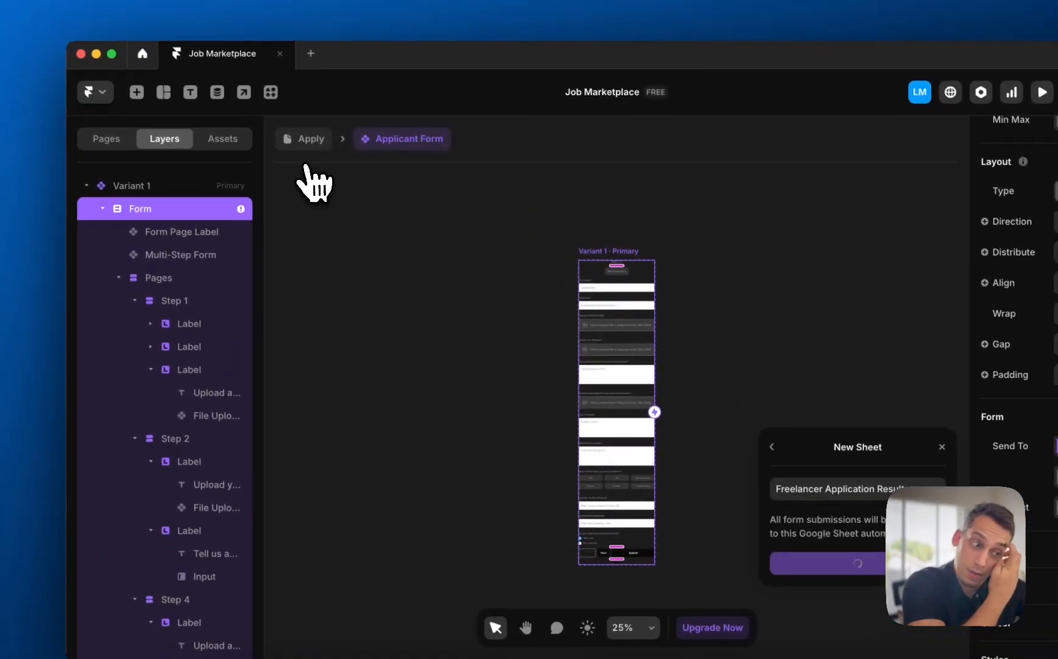
pyautogui.click(308, 142)
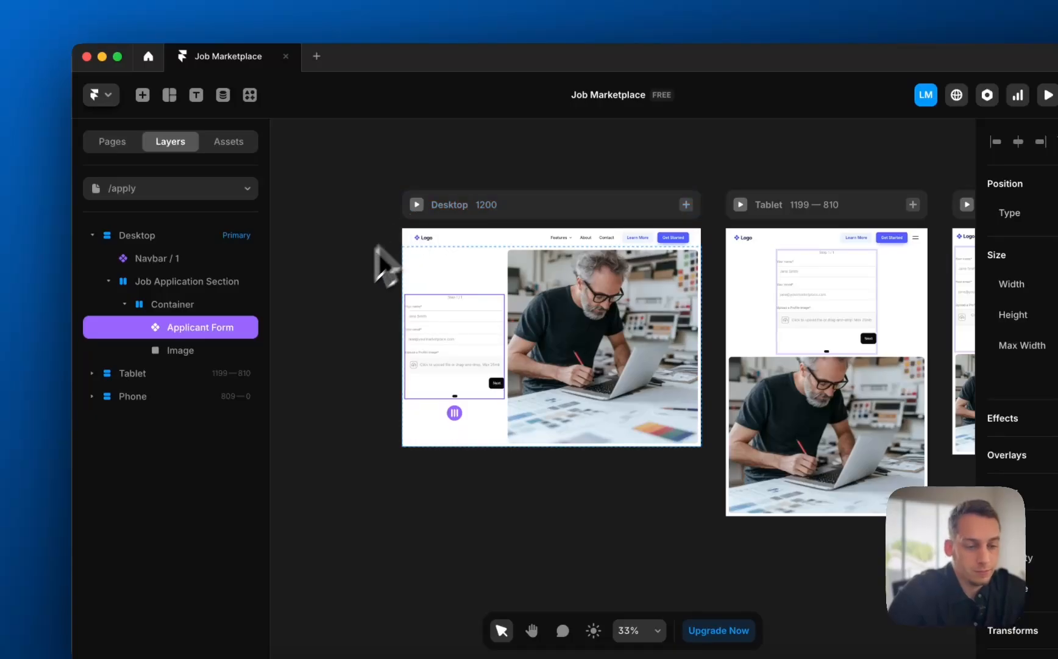
pyautogui.click(369, 271)
pyautogui.click(313, 634)
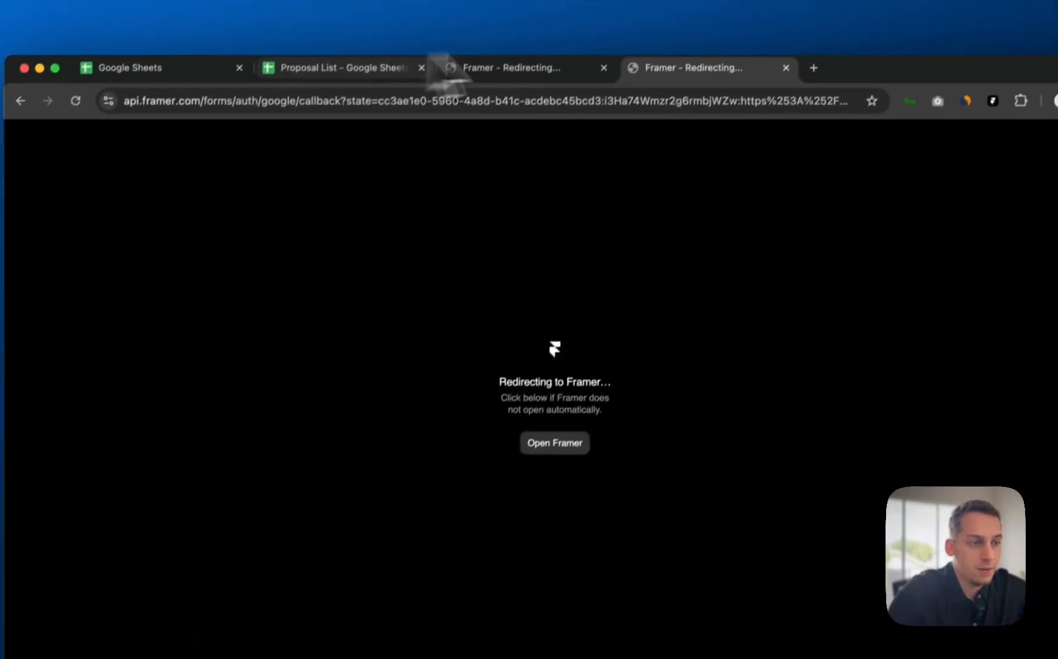
# - Close both Framer redirect tabs and the extra Google Sheets tab
pyautogui.click(760, 80)
pyautogui.click(576, 79)
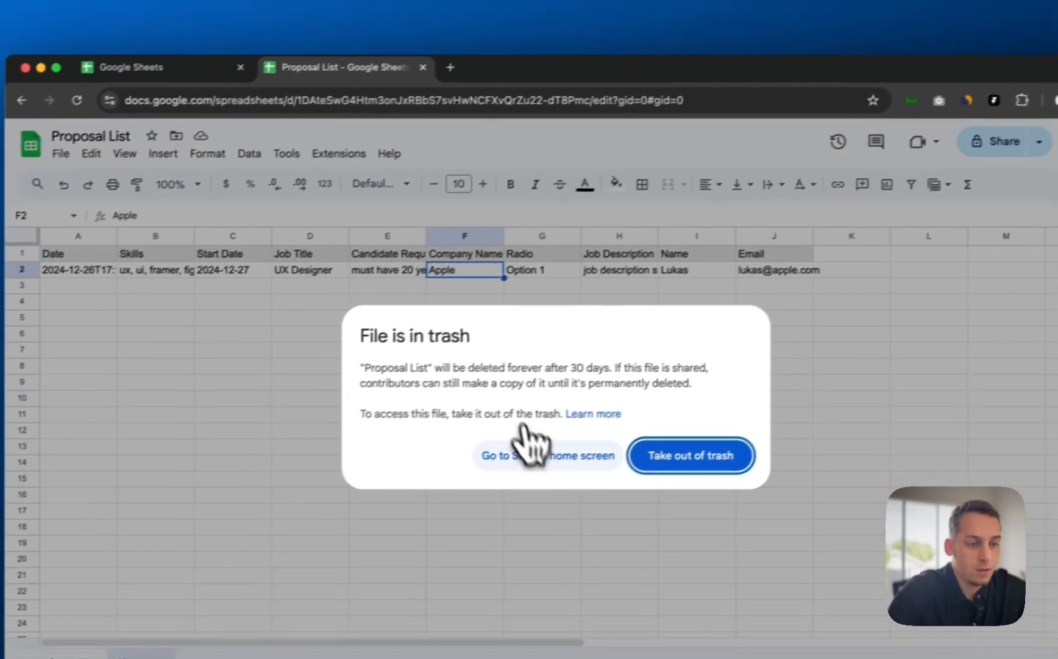
pyautogui.click(519, 466)
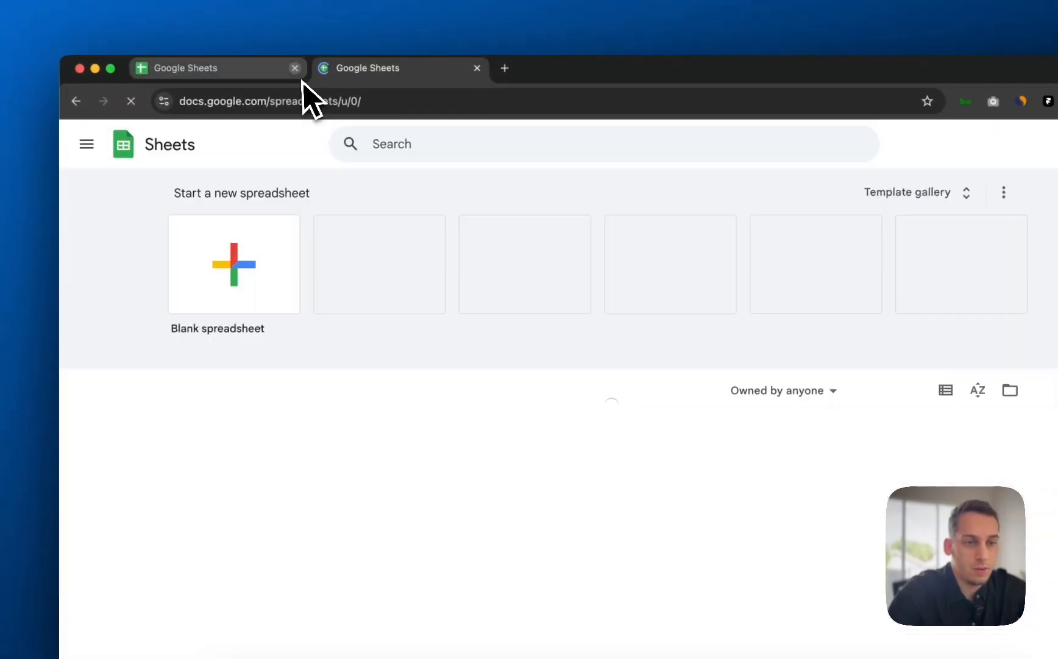
pyautogui.click(295, 68)
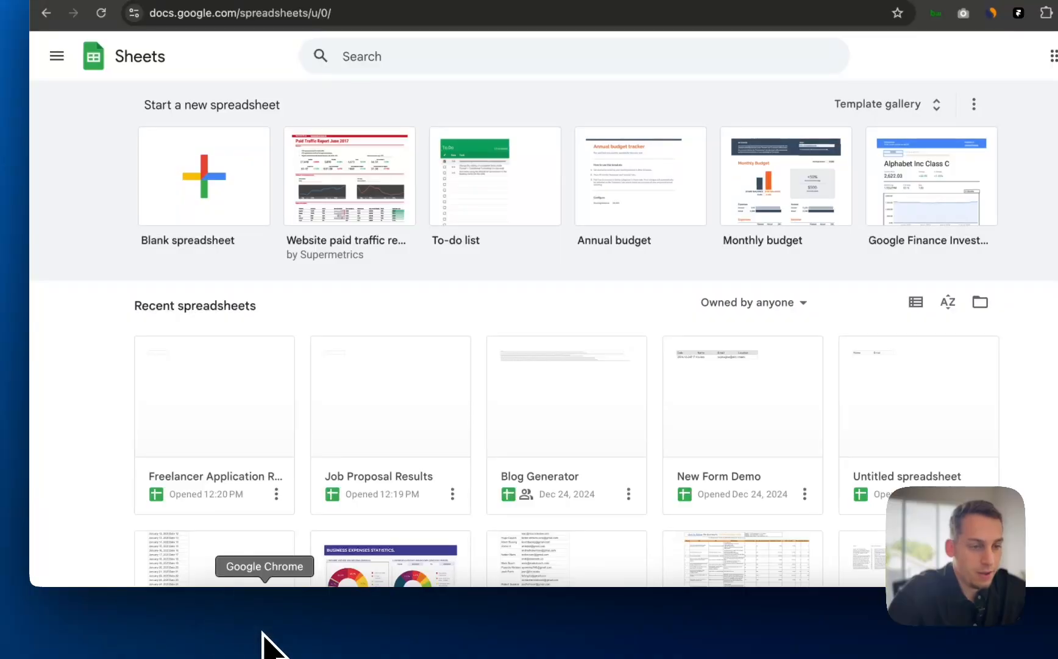
# - Return to the Framer project by way of the Figma planning board
pyautogui.click(504, 608)
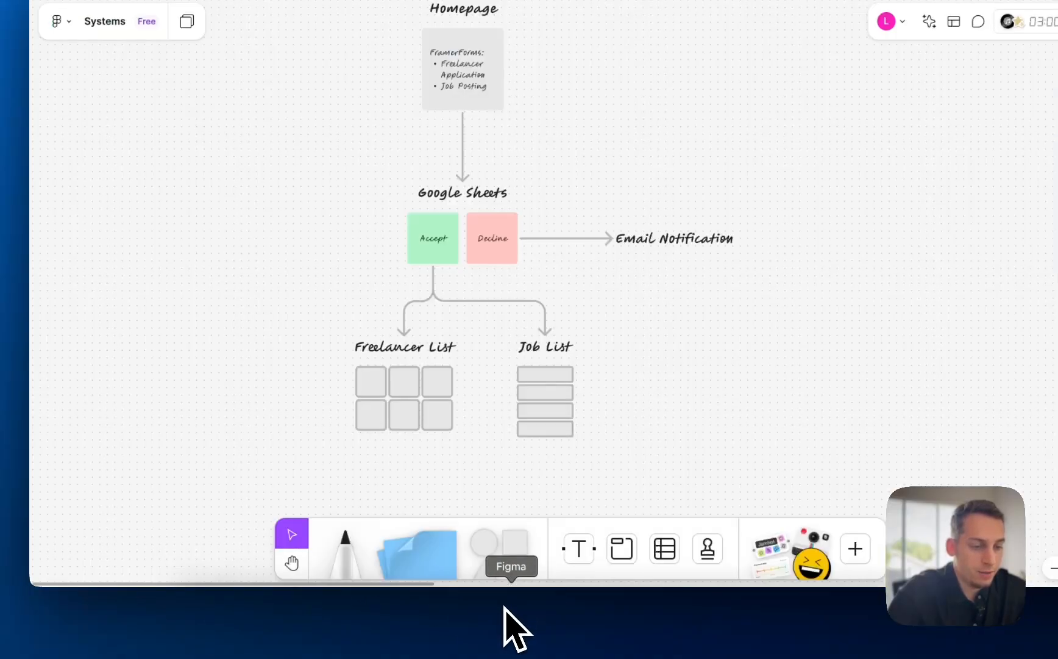
pyautogui.click(602, 626)
pyautogui.click(298, 247)
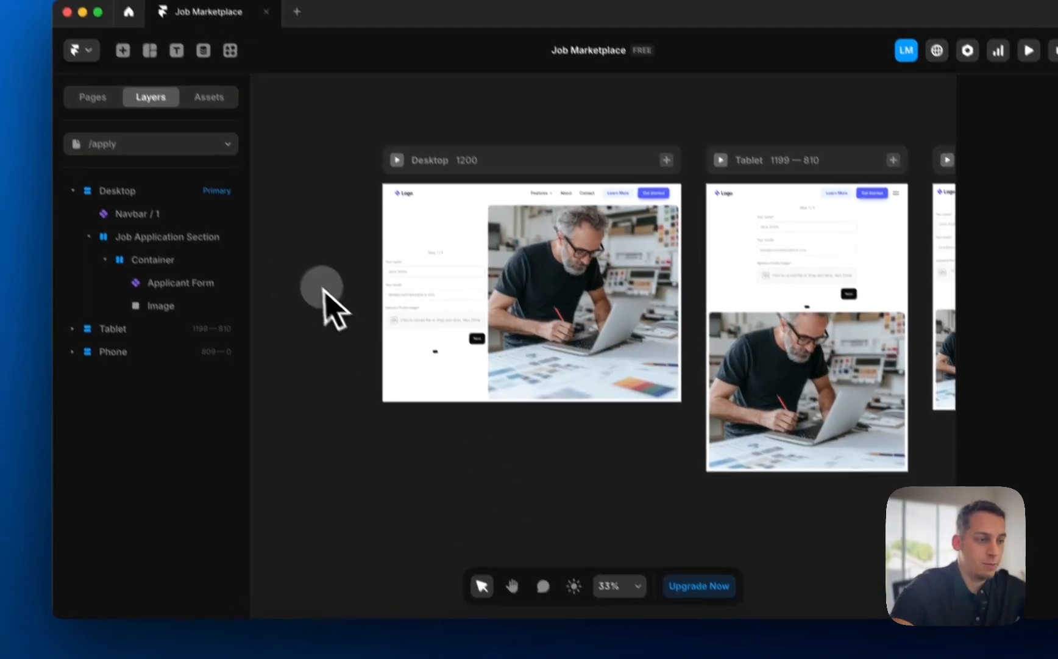
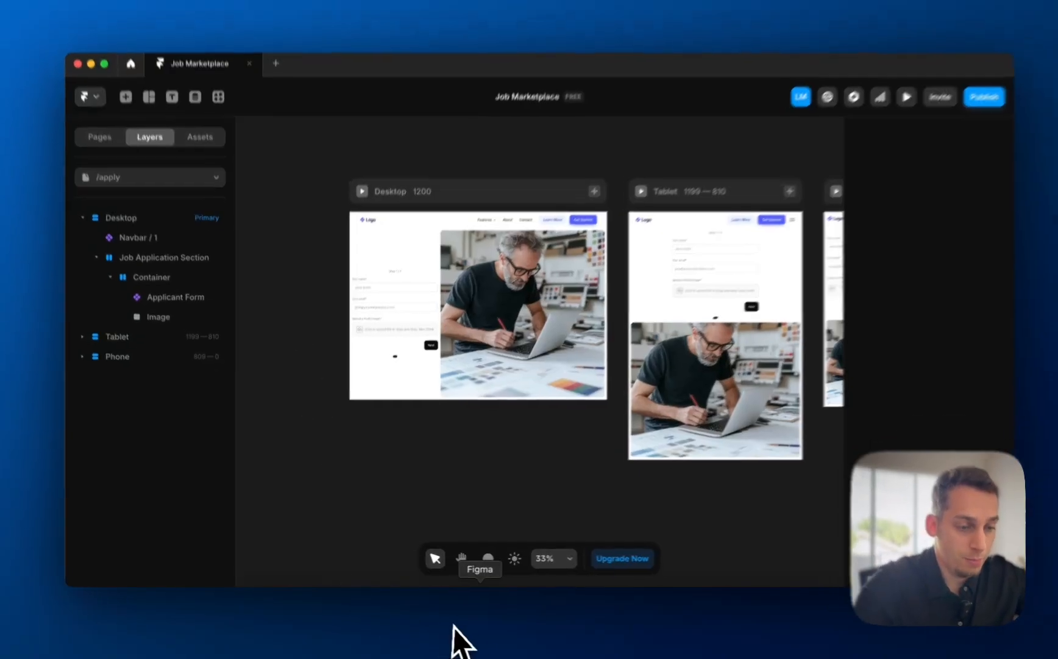
# - Open the Systems whiteboard and pan to the Freelancer List and Job List sketches
pyautogui.click(480, 640)
pyautogui.scroll(5, 396, 418)
pyautogui.scroll(-5, 378, 402)
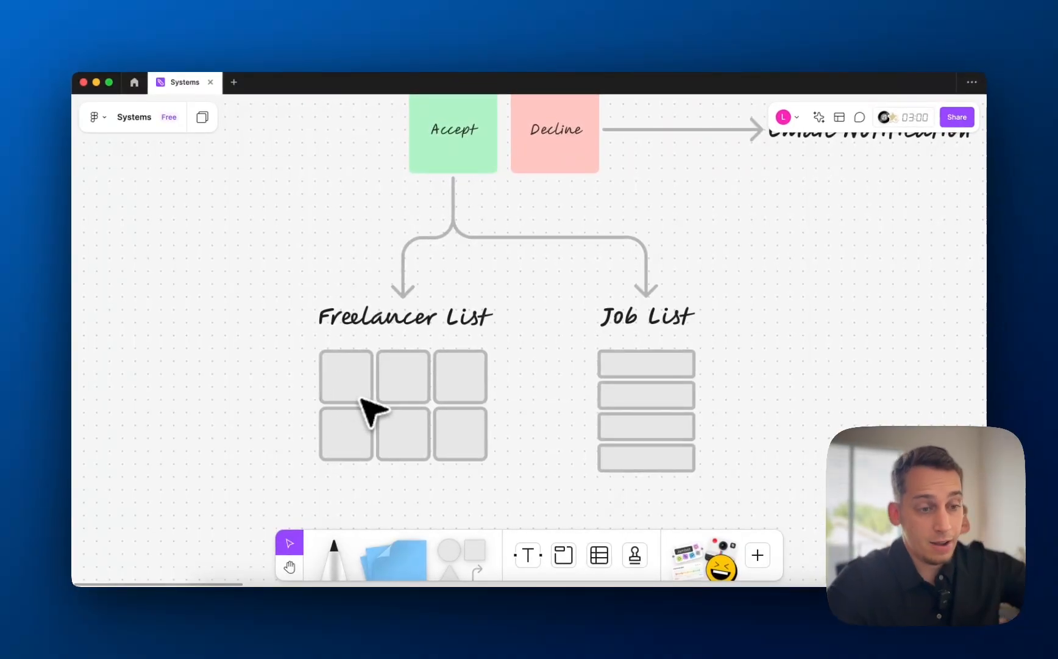
pyautogui.hscroll(5, 363, 402)
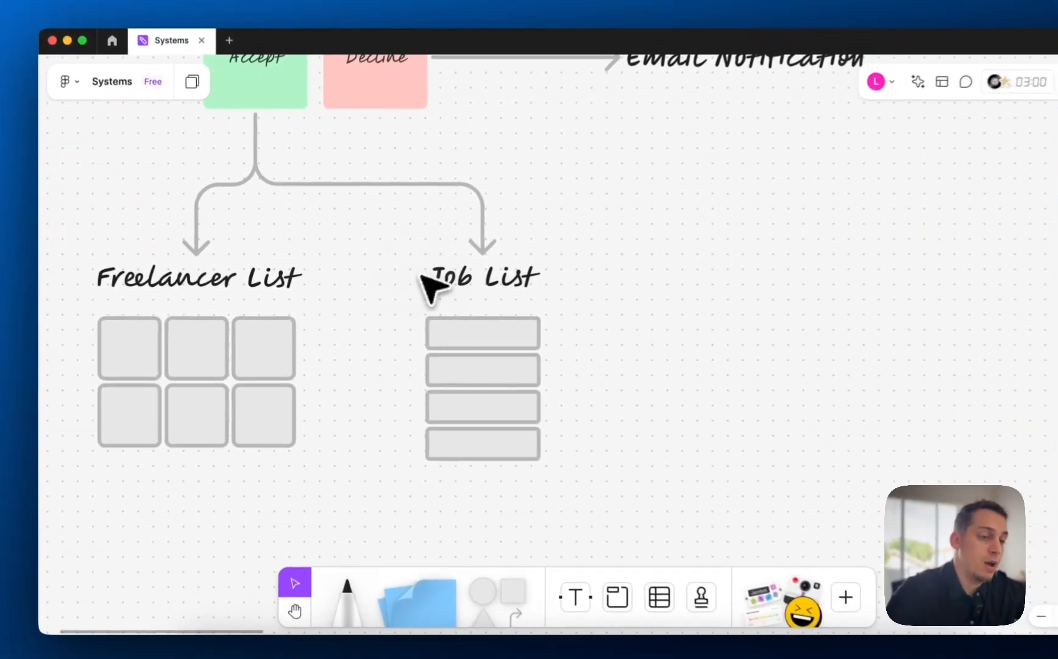
pyautogui.click(438, 290)
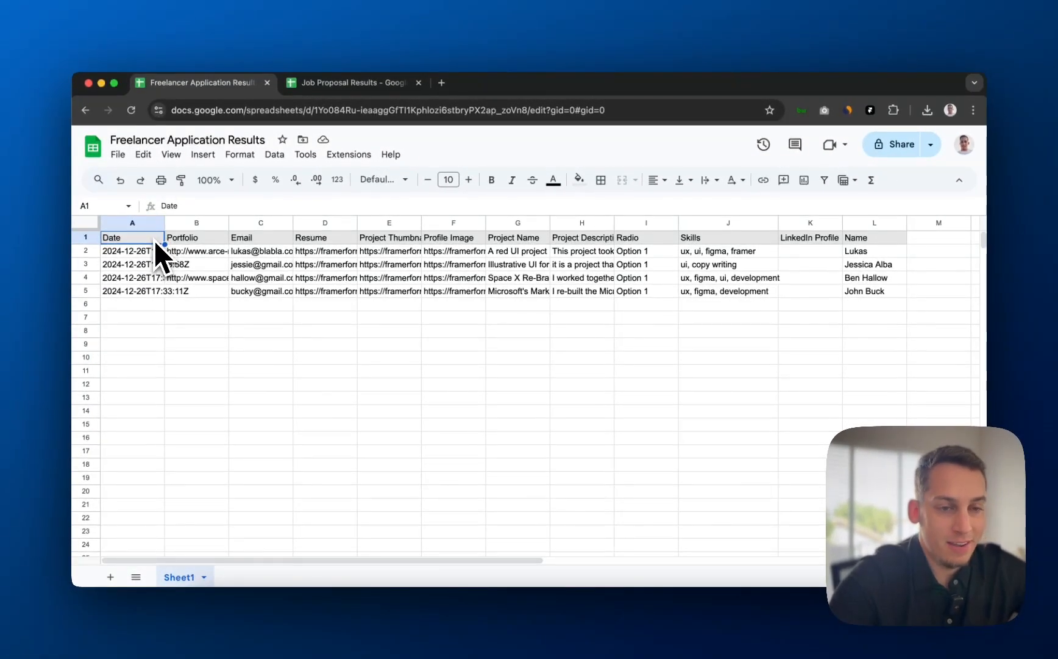
pyautogui.click(160, 278)
pyautogui.click(396, 265)
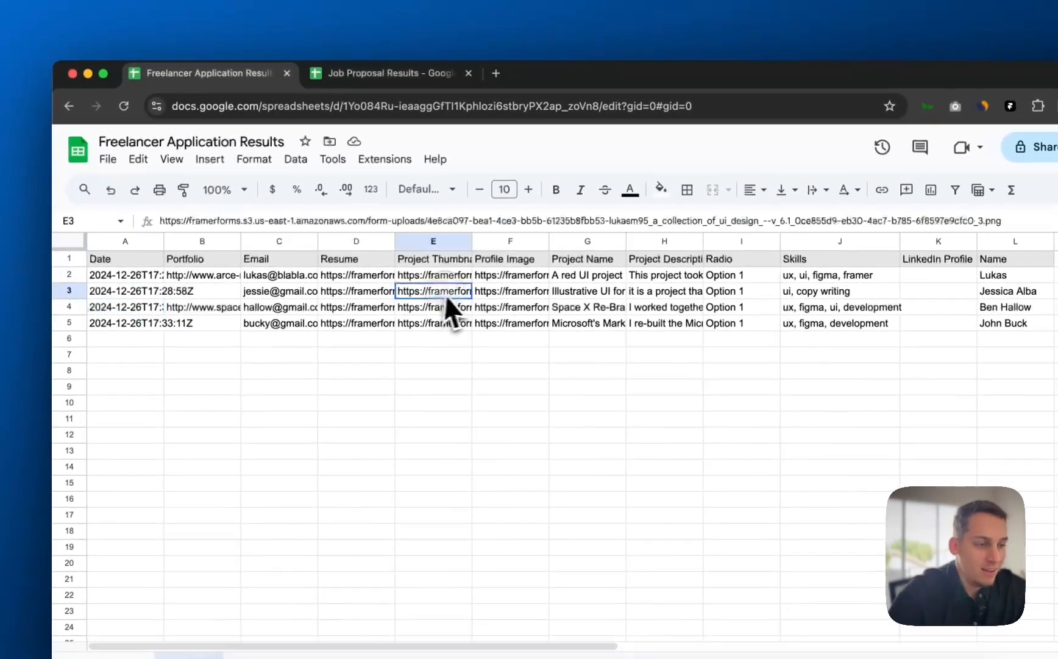
pyautogui.click(418, 279)
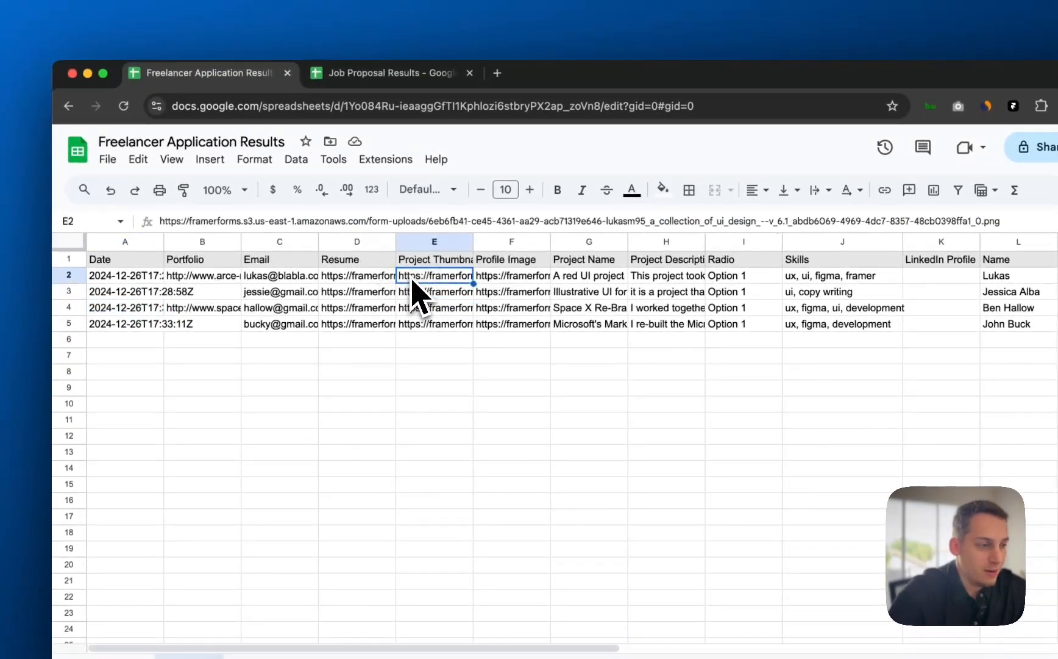
pyautogui.click(412, 325)
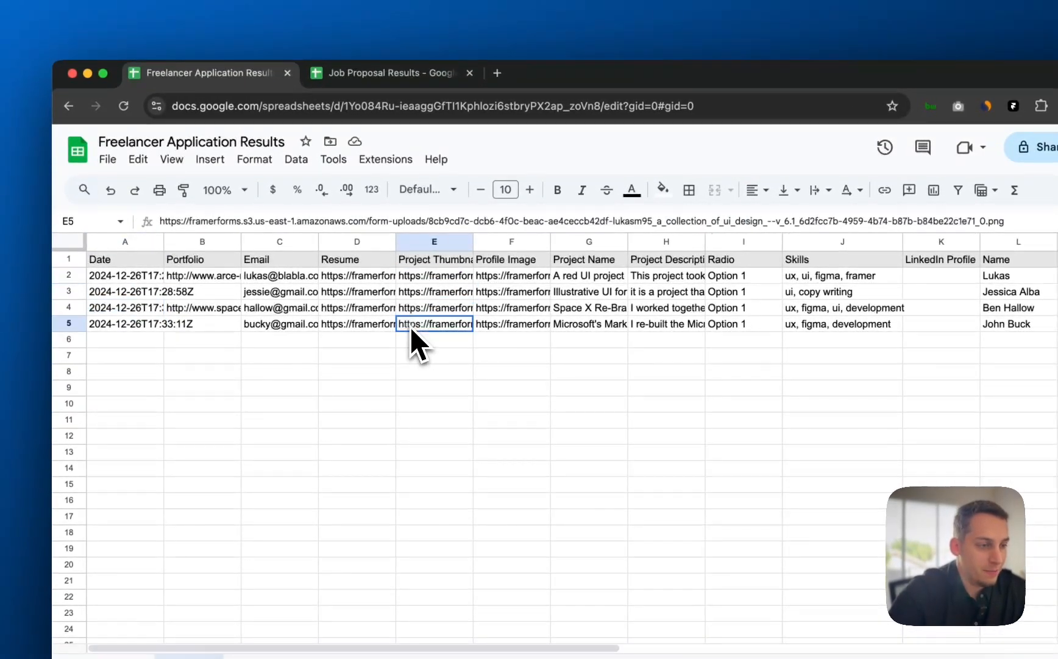
pyautogui.click(502, 291)
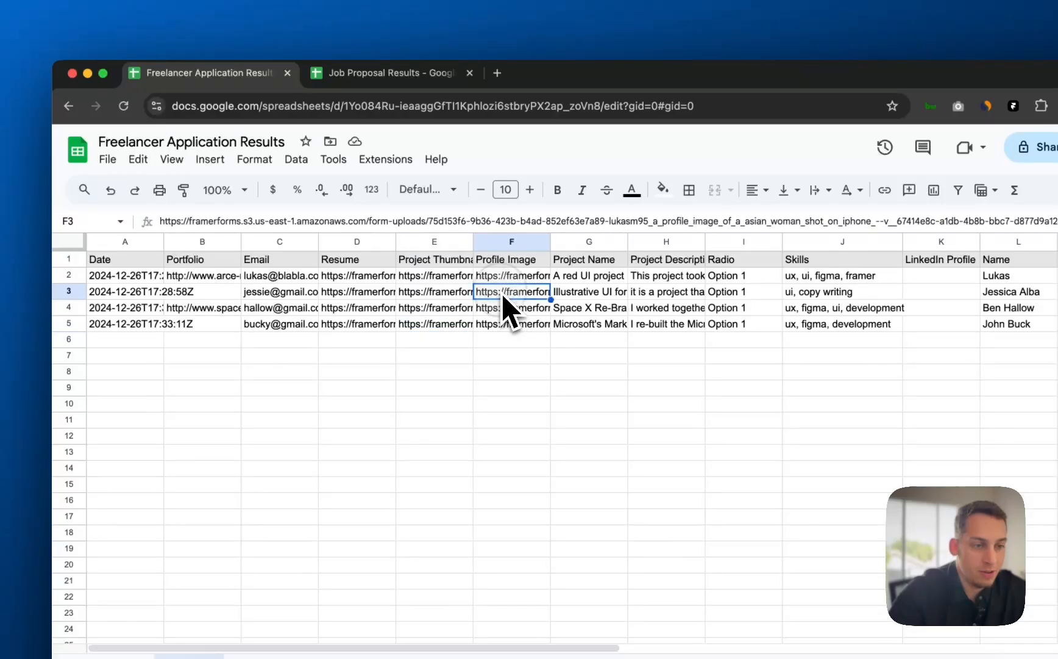
pyautogui.doubleClick(501, 293)
pyautogui.press('super+a')
pyautogui.press('super+c')
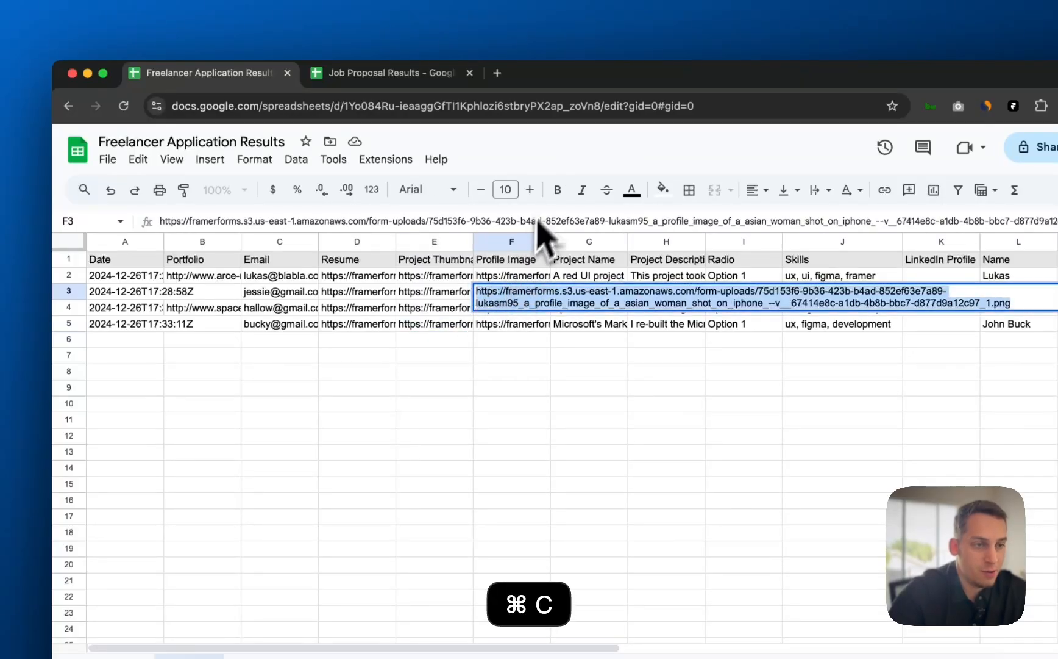
pyautogui.click(497, 73)
pyautogui.press('super+v')
pyautogui.press('Return')
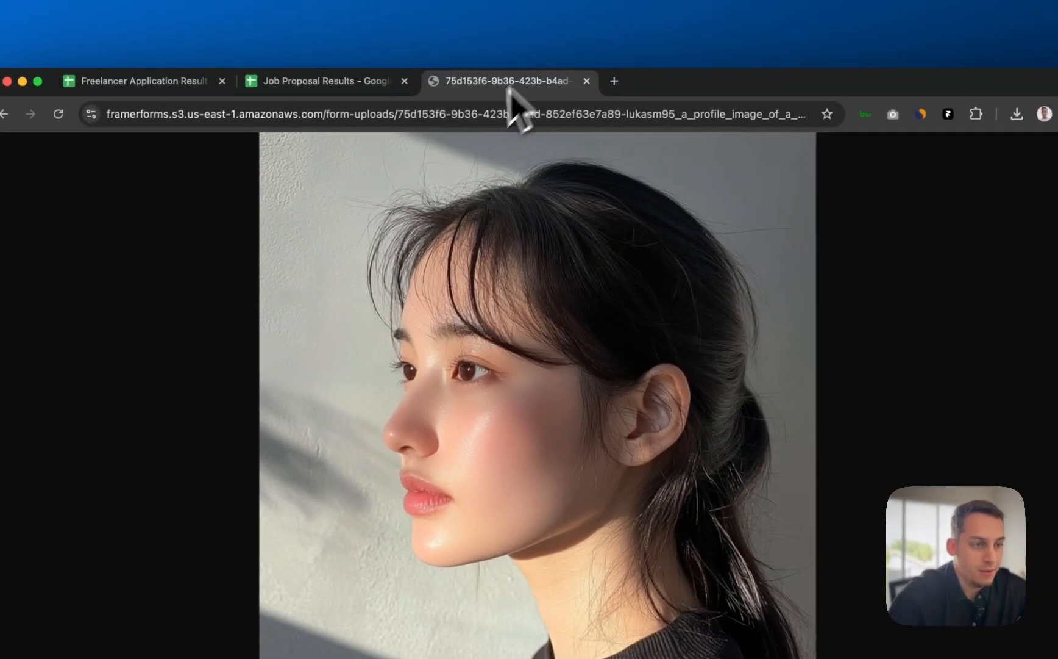
pyautogui.click(580, 82)
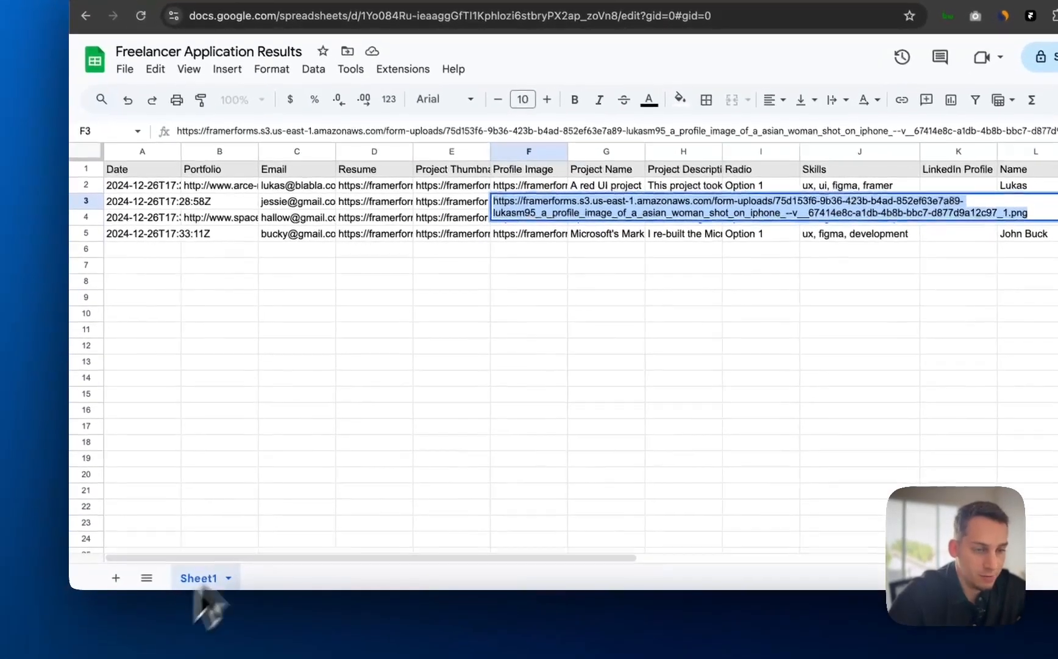
pyautogui.click(221, 531)
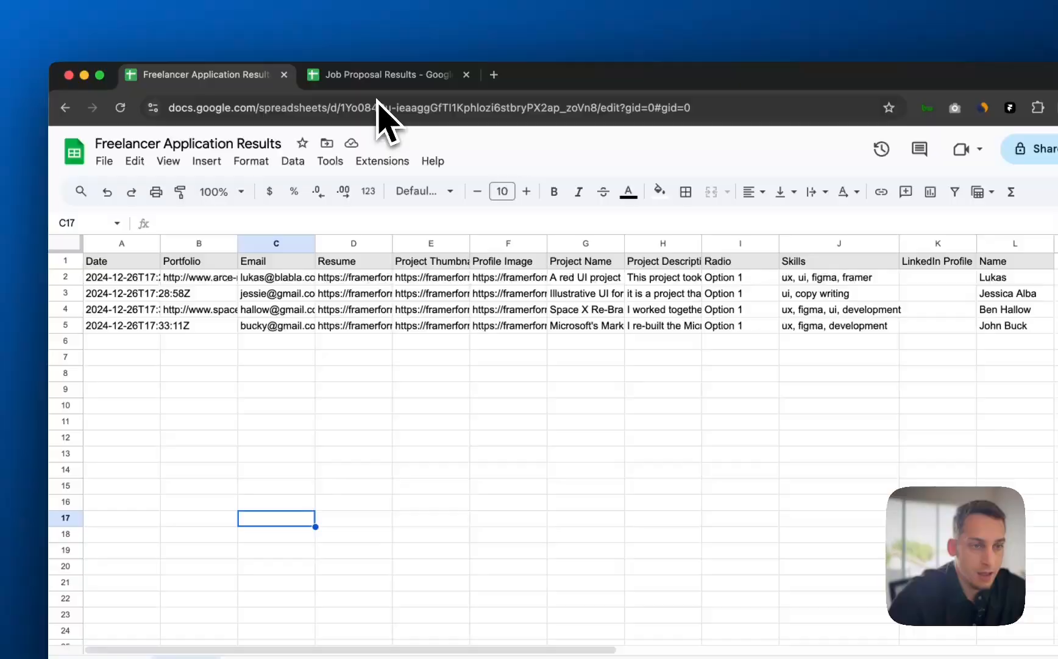
pyautogui.click(372, 86)
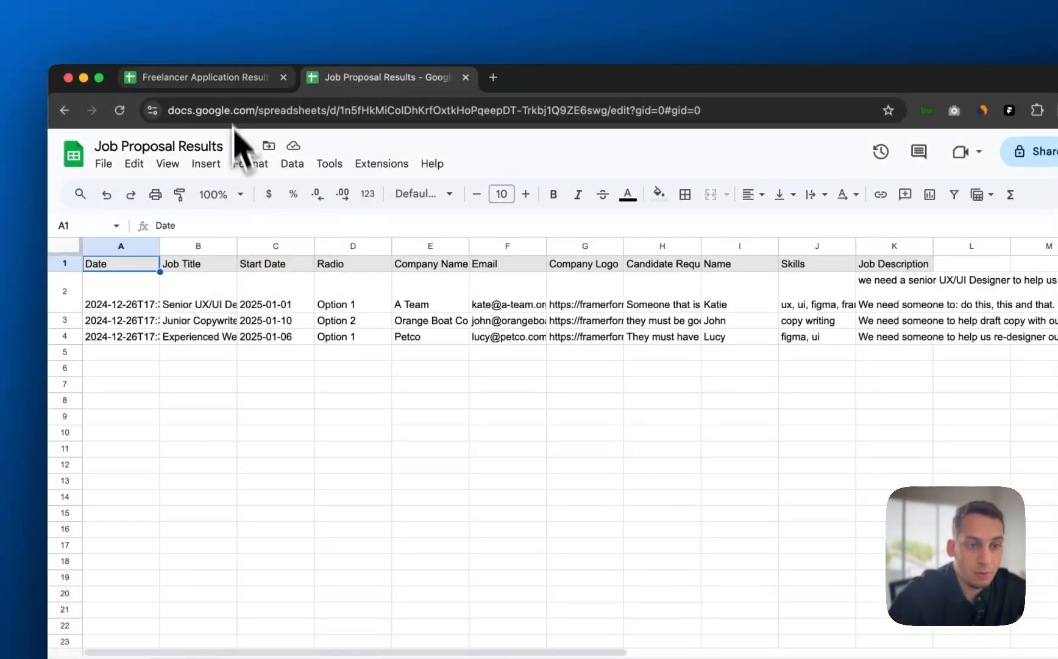
pyautogui.click(223, 78)
pyautogui.click(354, 78)
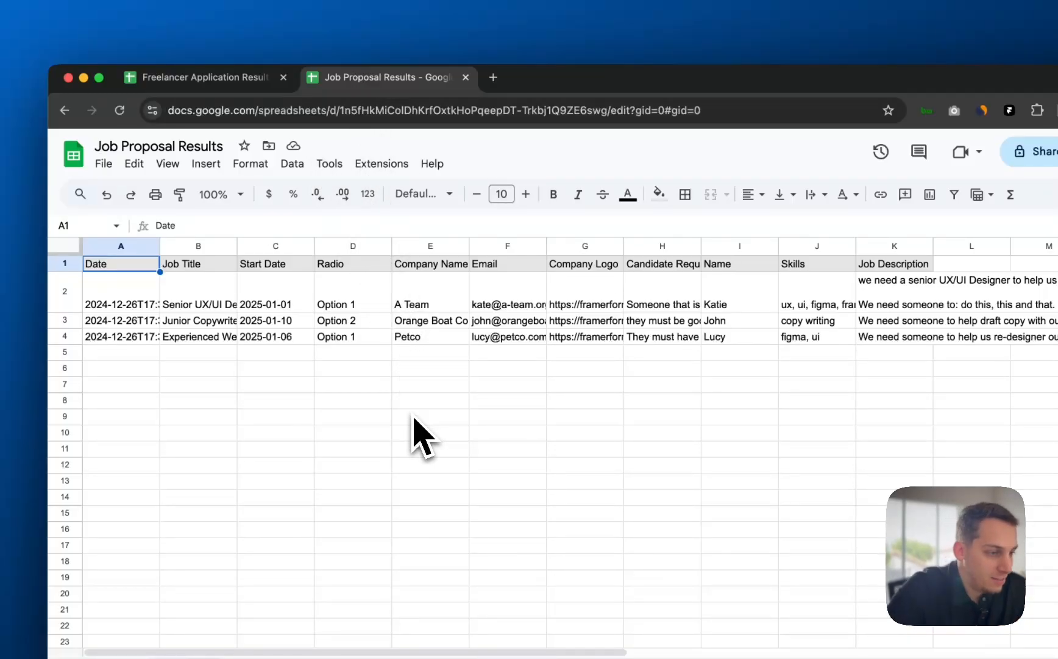
pyautogui.click(948, 307)
pyautogui.click(899, 306)
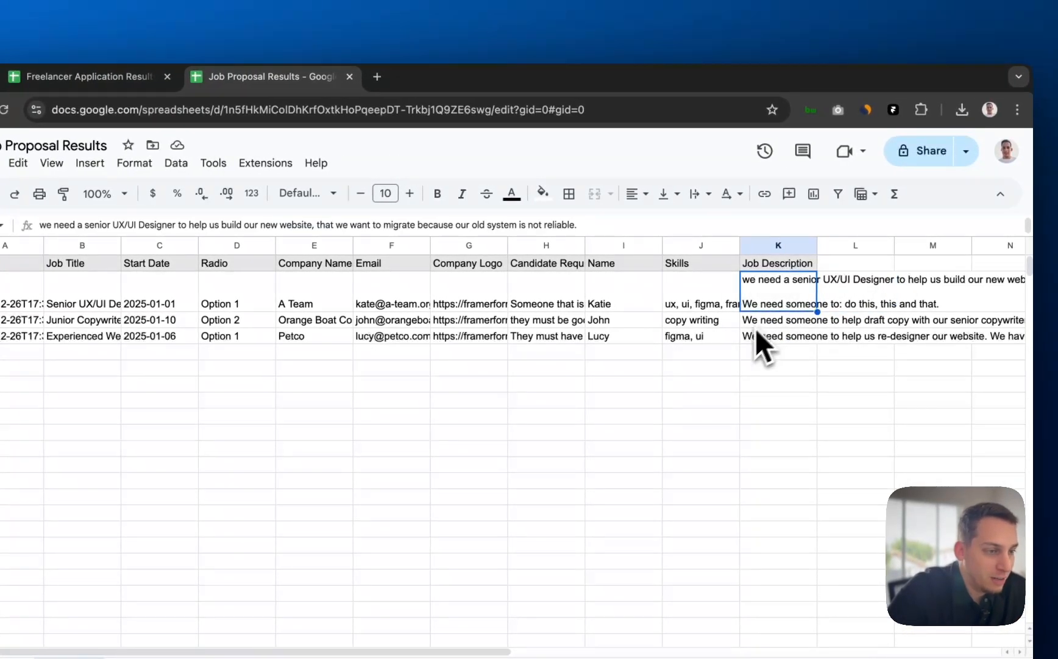
pyautogui.click(757, 332)
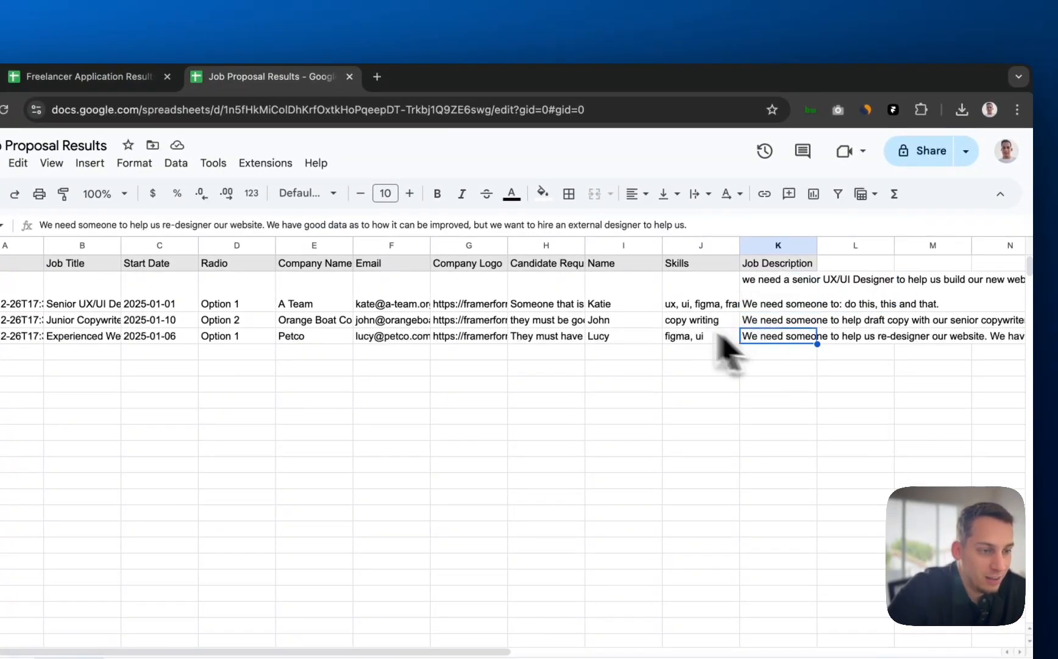
pyautogui.click(569, 301)
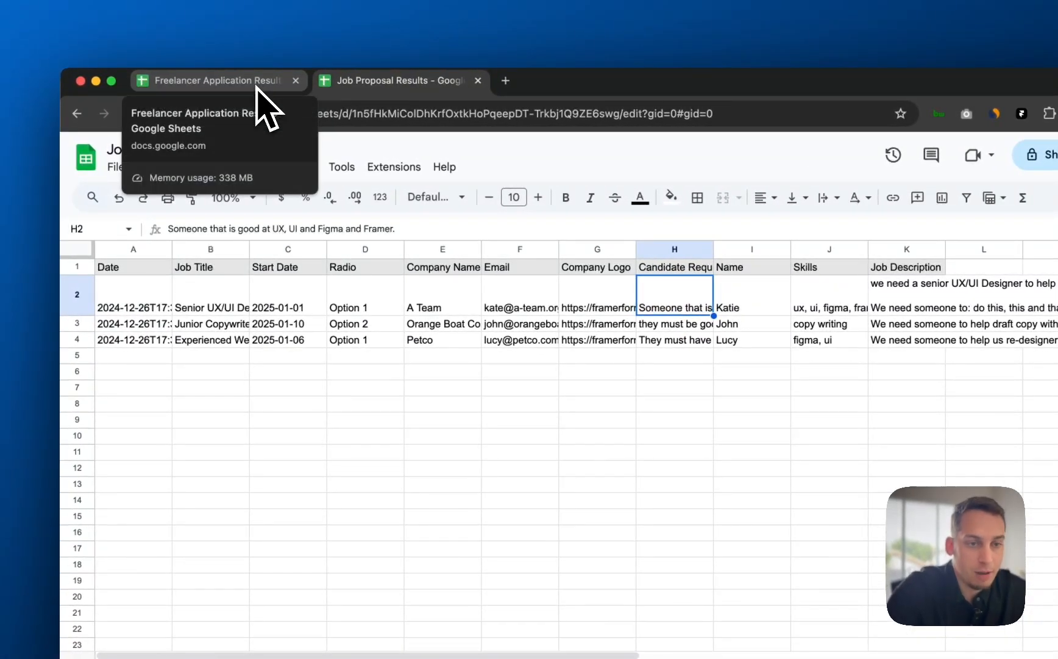
pyautogui.click(256, 86)
pyautogui.click(293, 317)
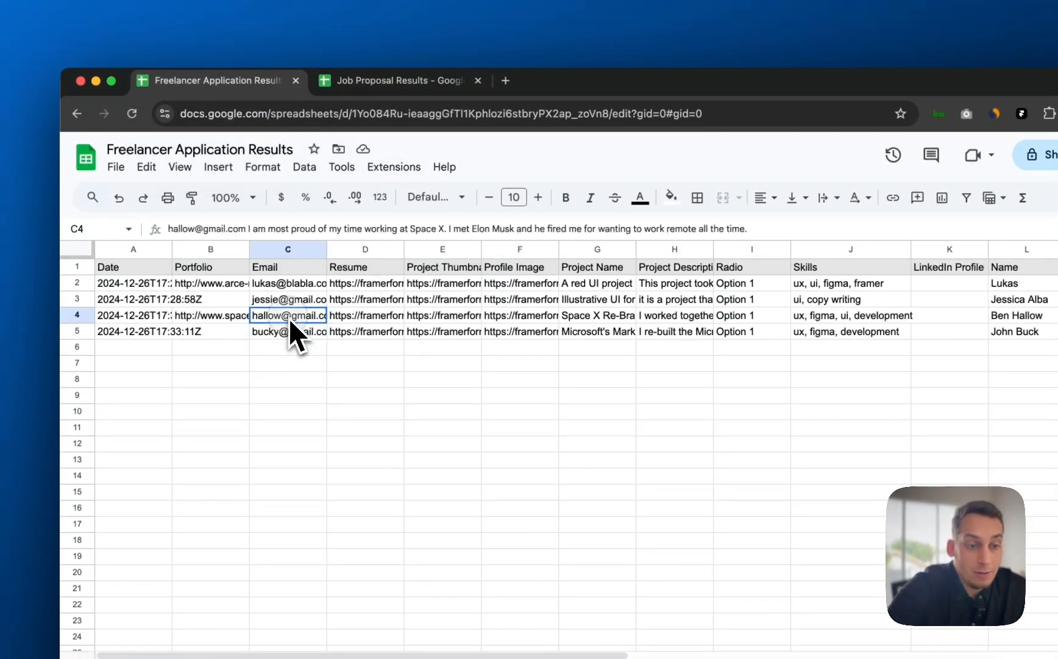
pyautogui.moveTo(287, 308); pyautogui.dragTo(291, 293)
pyautogui.press('super+z')
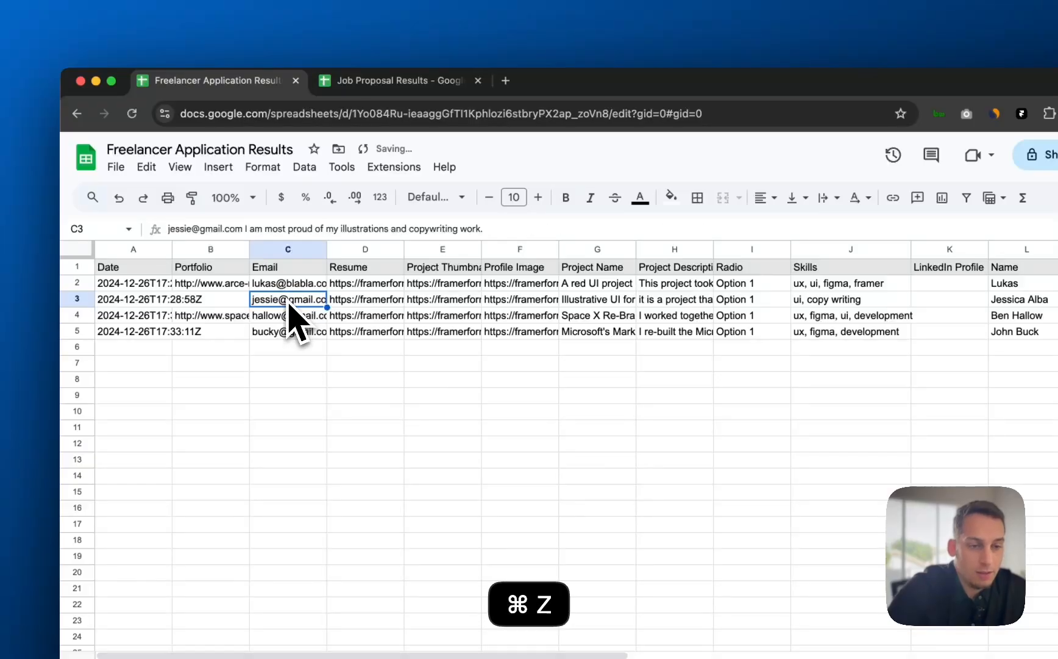
pyautogui.click(270, 393)
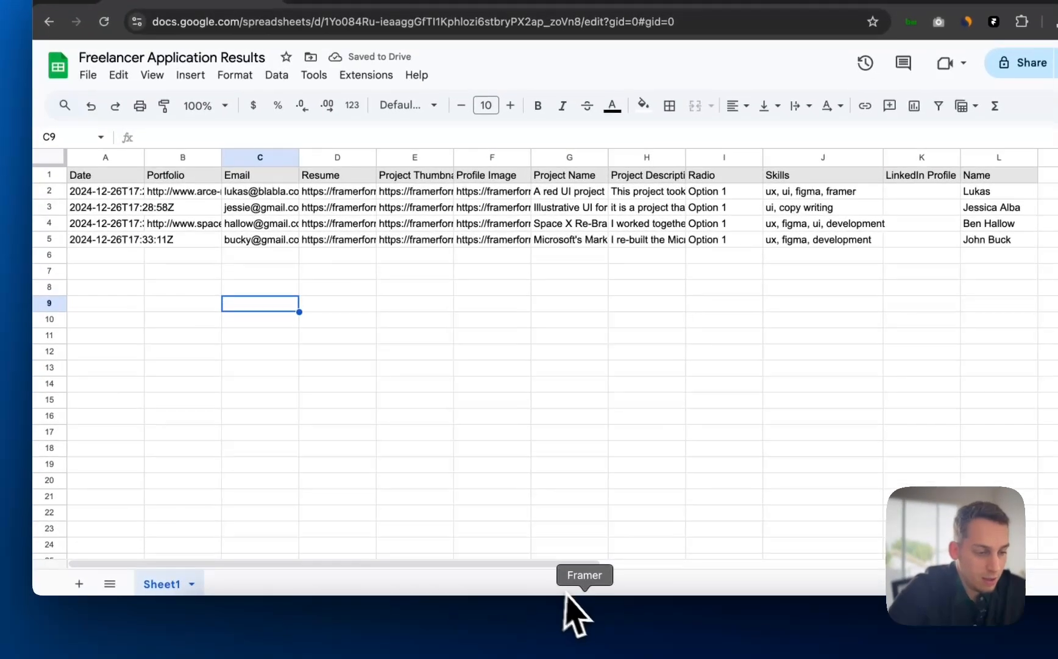
# - Import a new CMS collection through the Google Sheets plugin and name it 'Applicants'
pyautogui.click(568, 598)
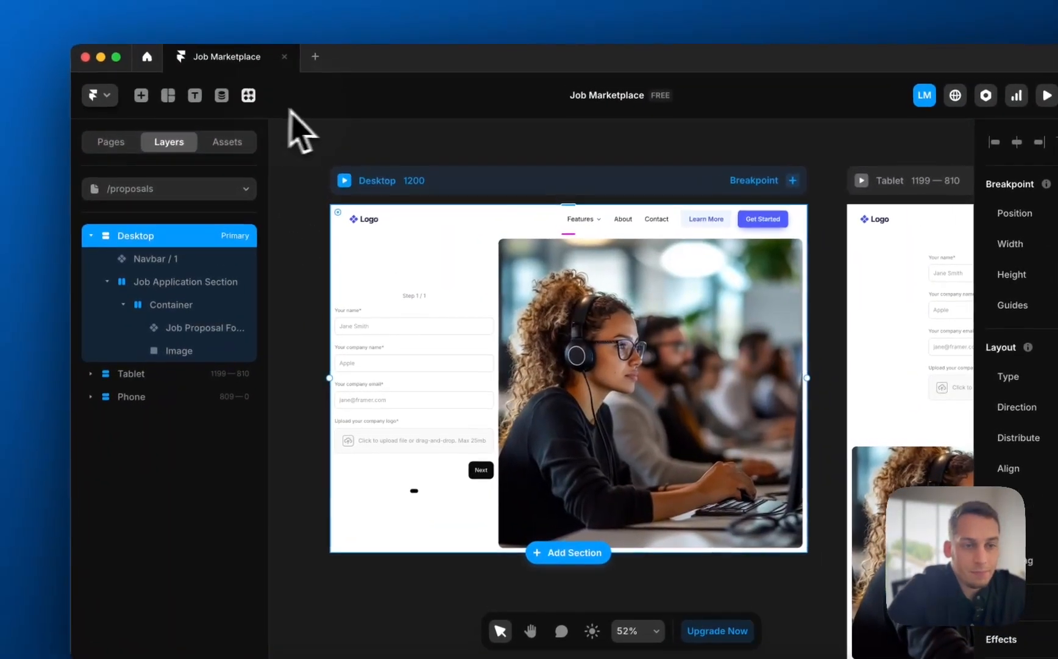
pyautogui.click(209, 72)
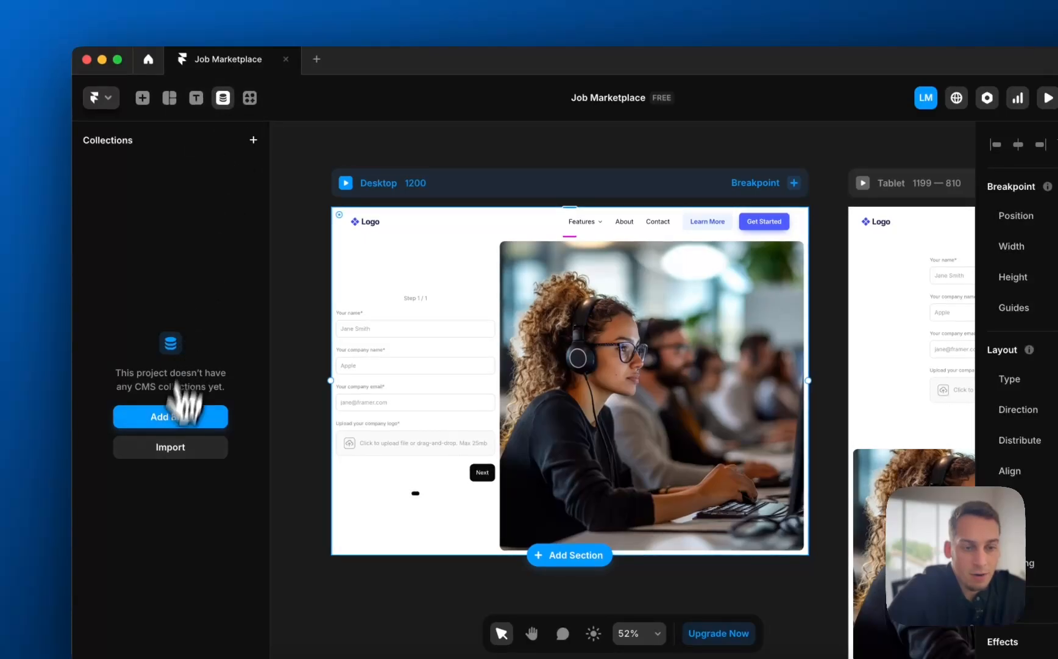
pyautogui.click(152, 421)
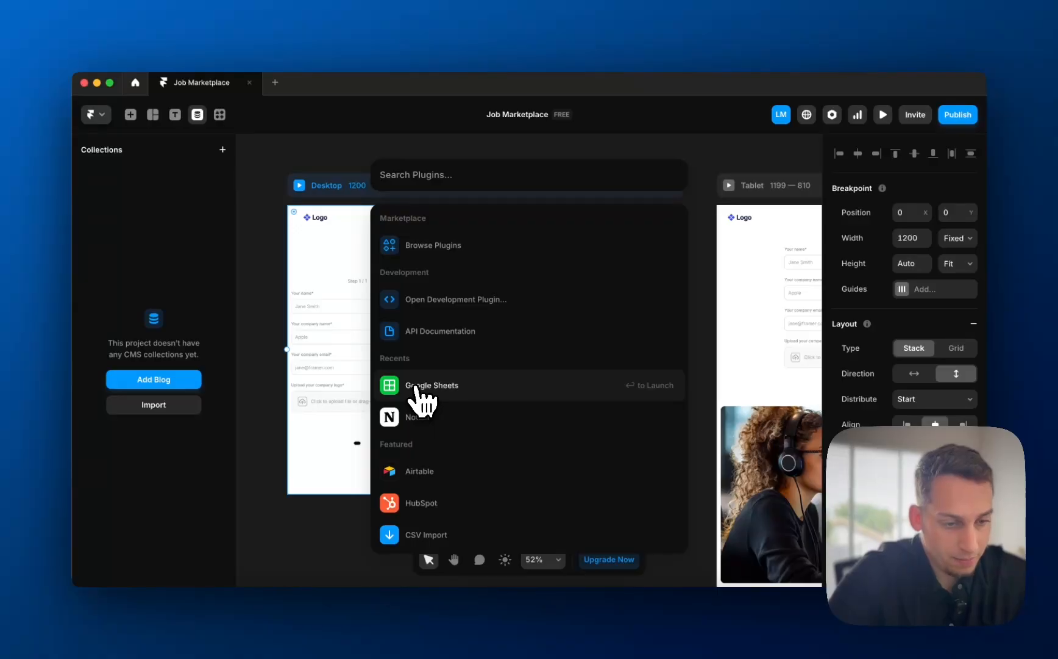
pyautogui.click(415, 386)
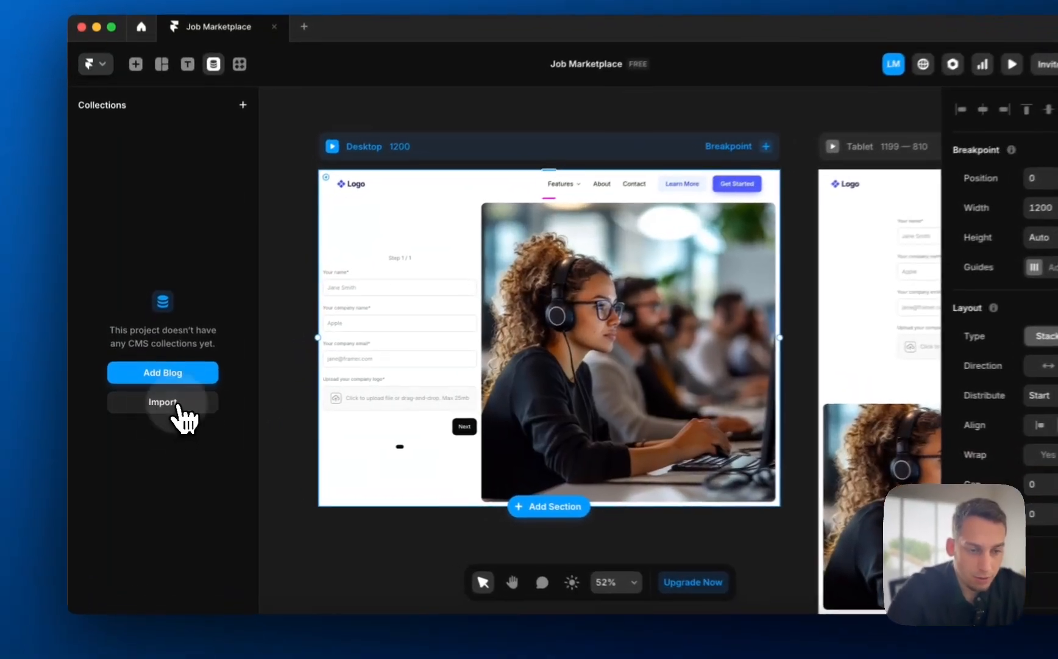
pyautogui.click(176, 409)
pyautogui.click(417, 384)
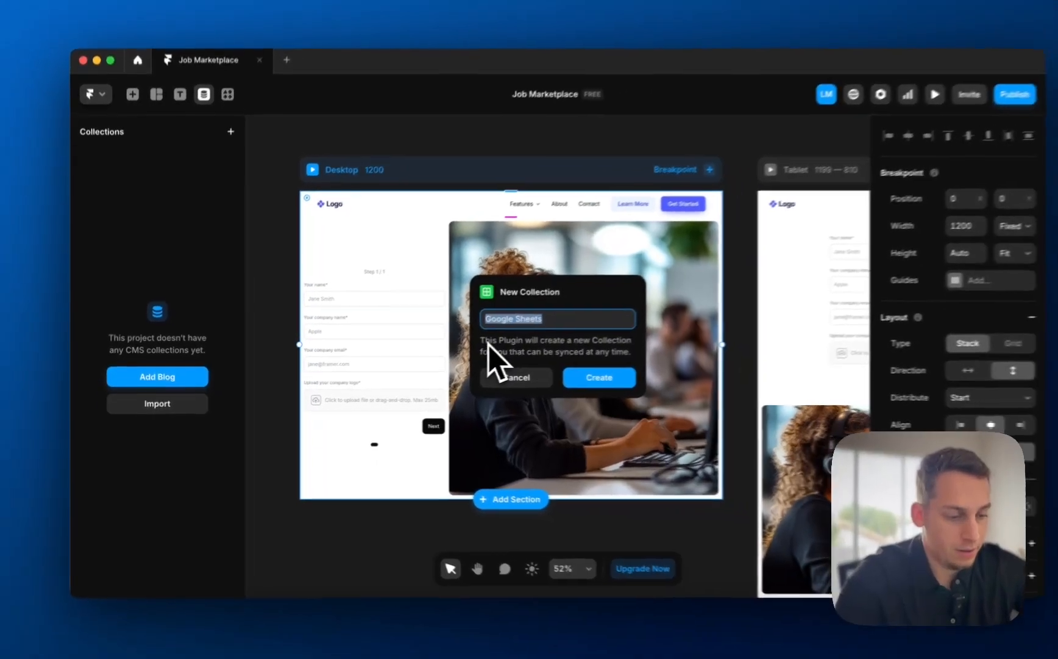
pyautogui.write('Applicants')
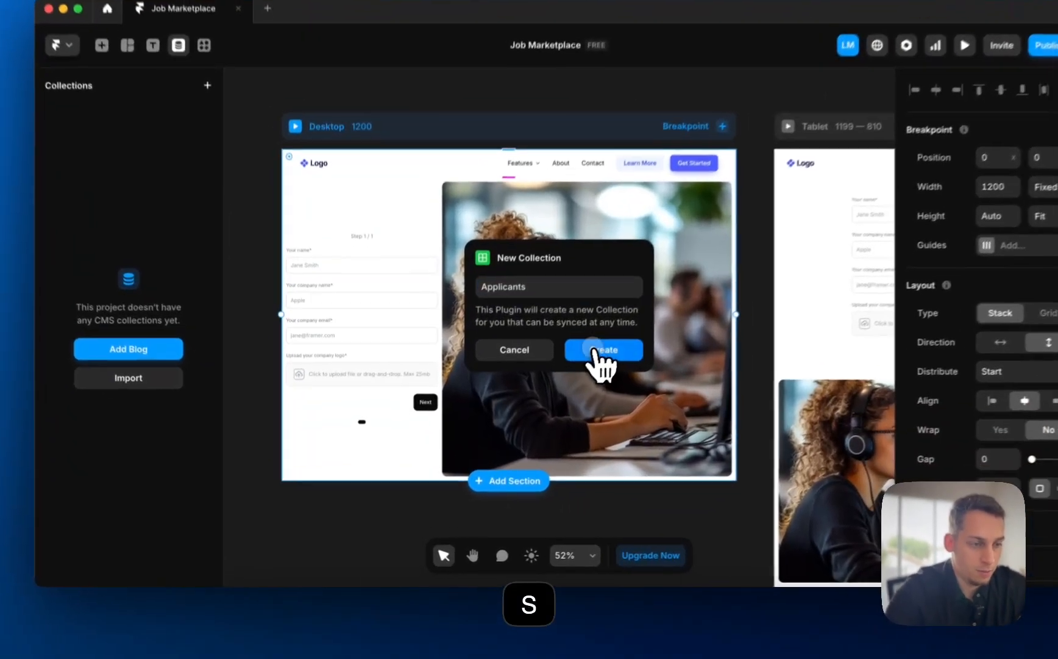
pyautogui.click(565, 379)
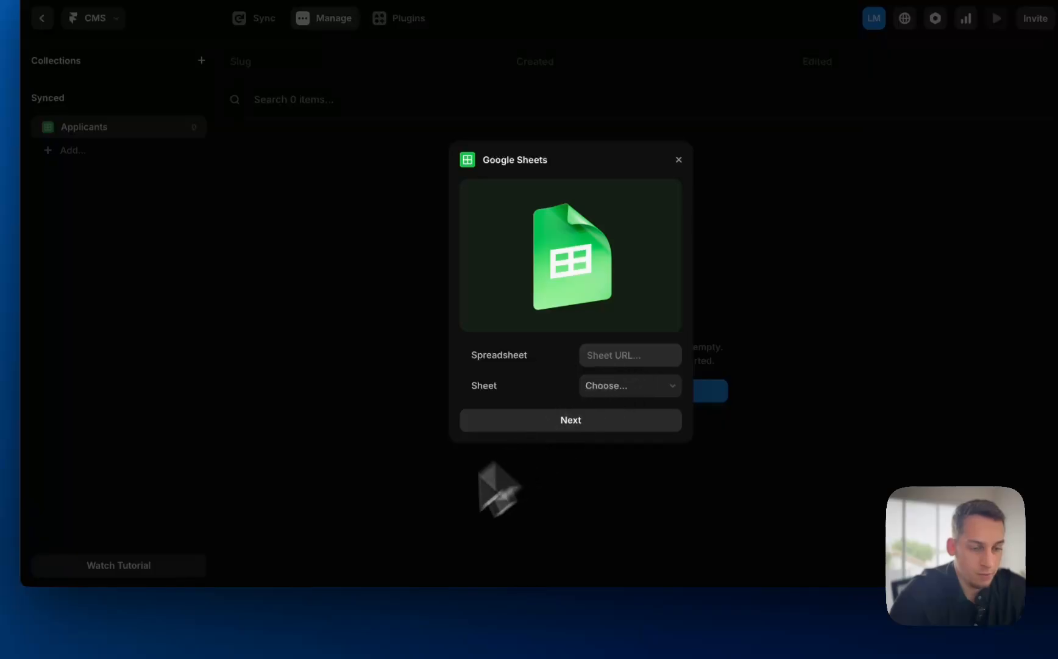
# - Set the spreadsheet's General access to Anyone with the link (Viewer) and copy the link
pyautogui.click(262, 616)
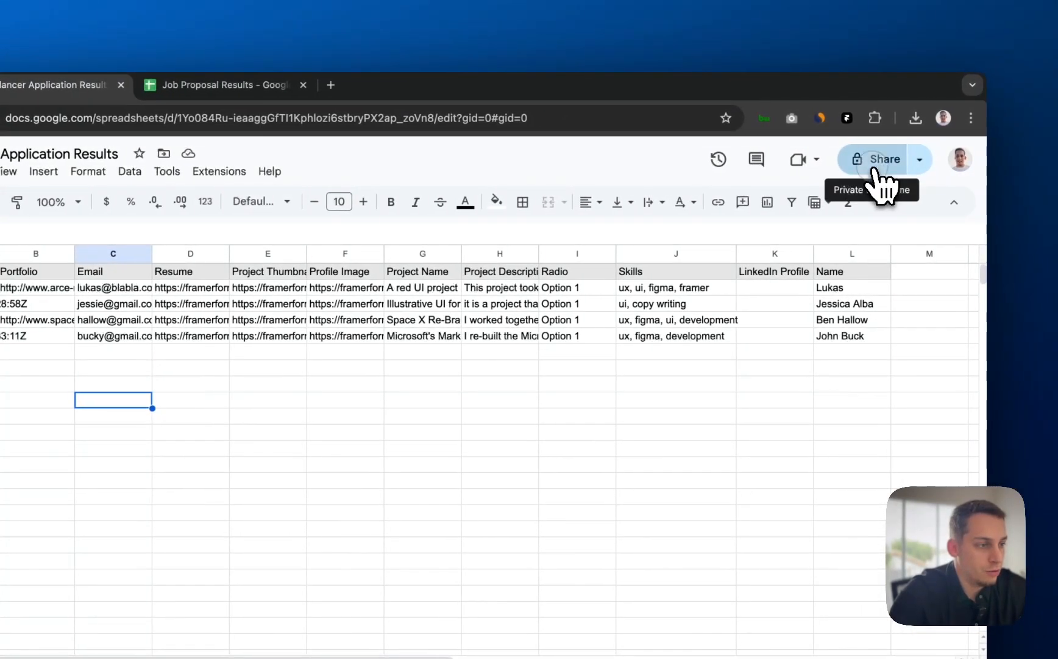
pyautogui.click(927, 160)
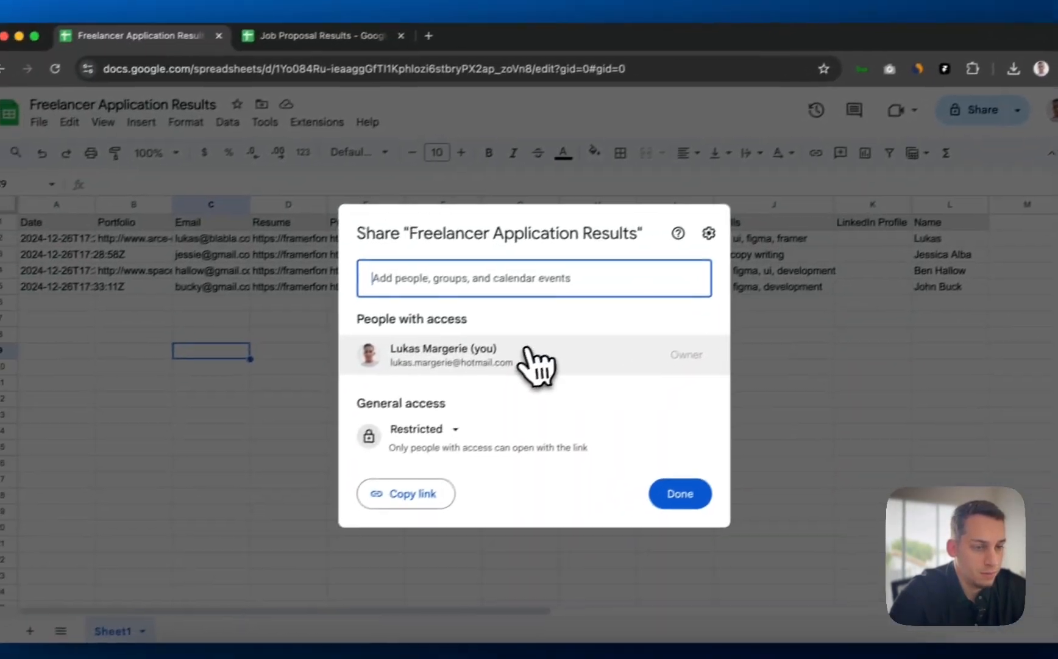
pyautogui.click(454, 430)
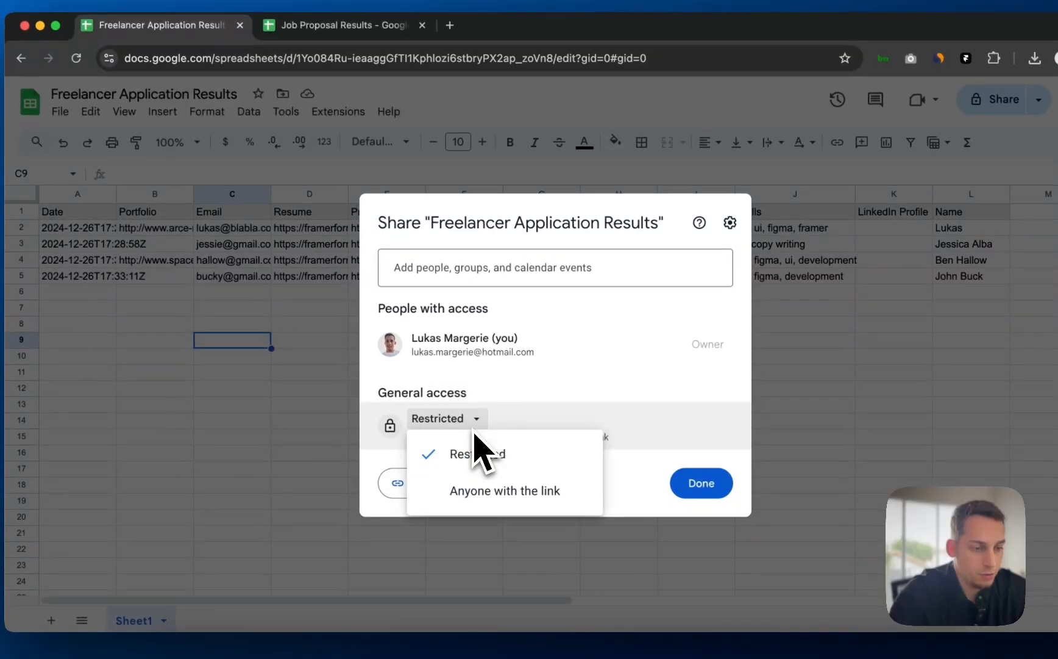
pyautogui.click(450, 501)
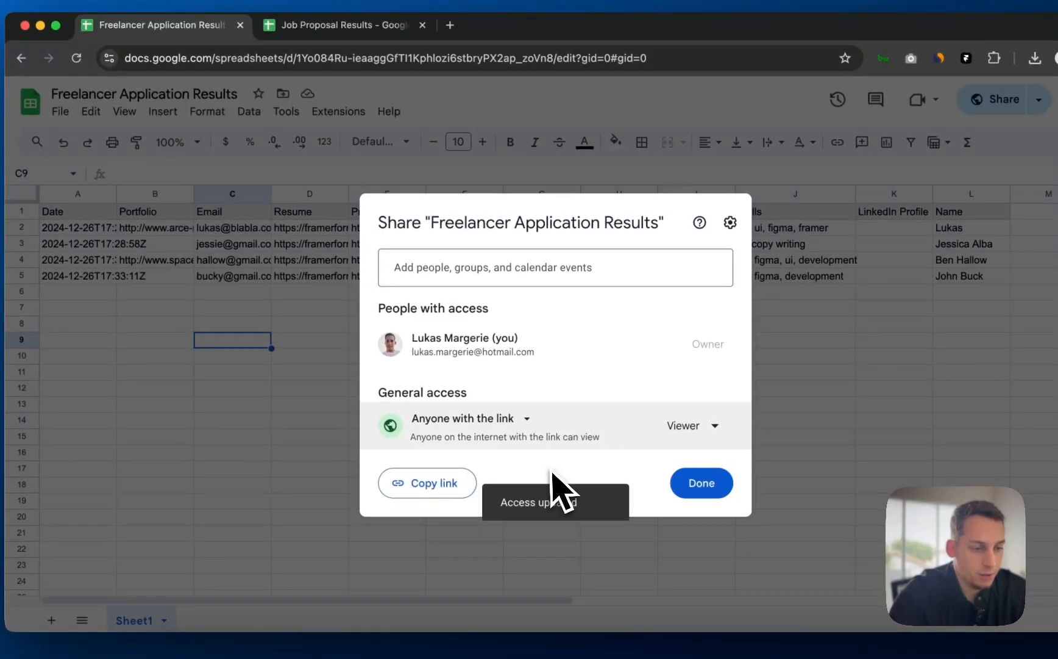
pyautogui.click(462, 487)
pyautogui.click(813, 293)
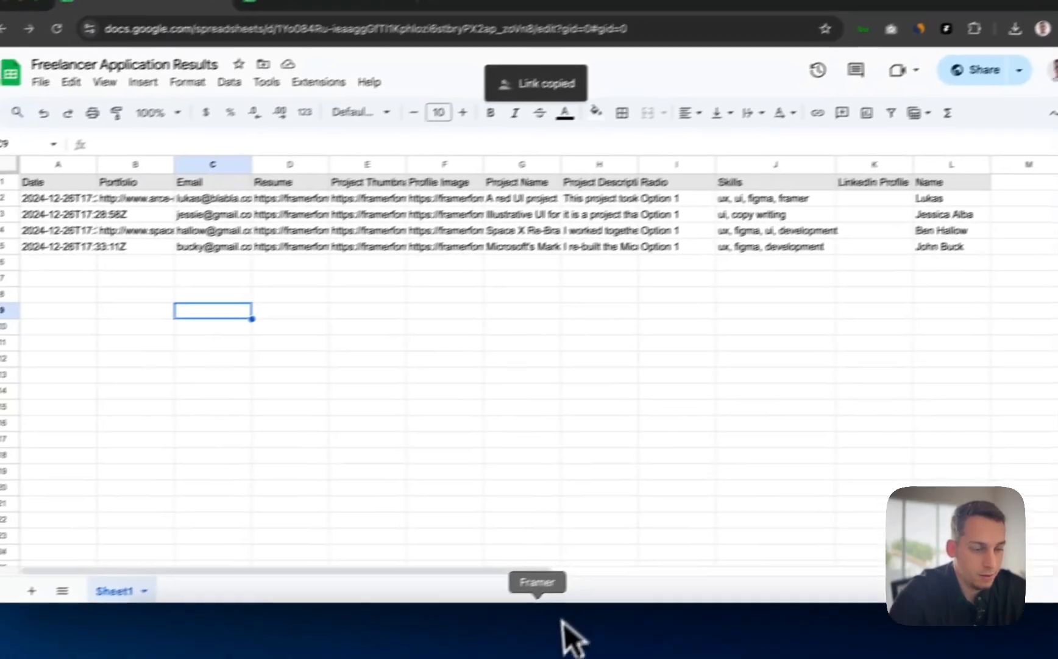
# - Bring the copied spreadsheet link back to Framer's Google Sheets connection form
pyautogui.click(564, 624)
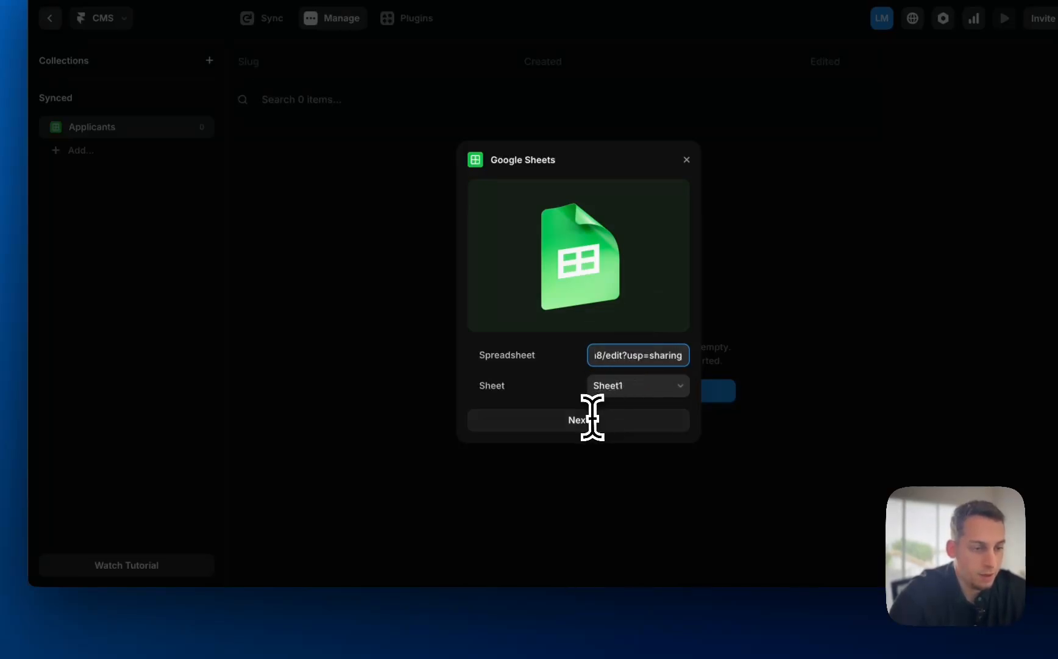
pyautogui.click(274, 628)
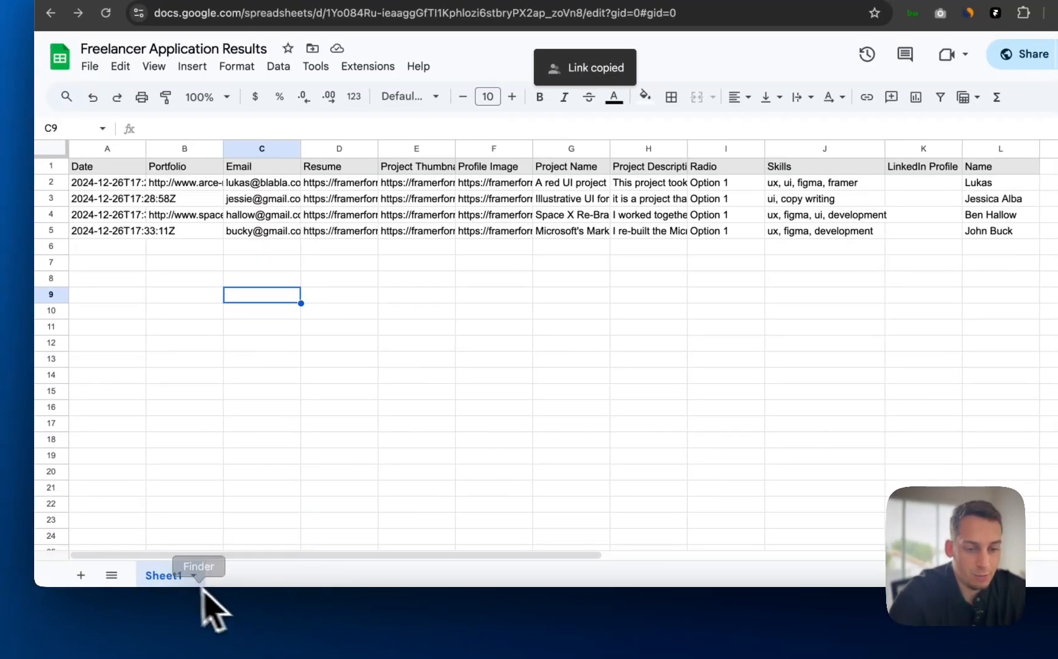
pyautogui.click(603, 637)
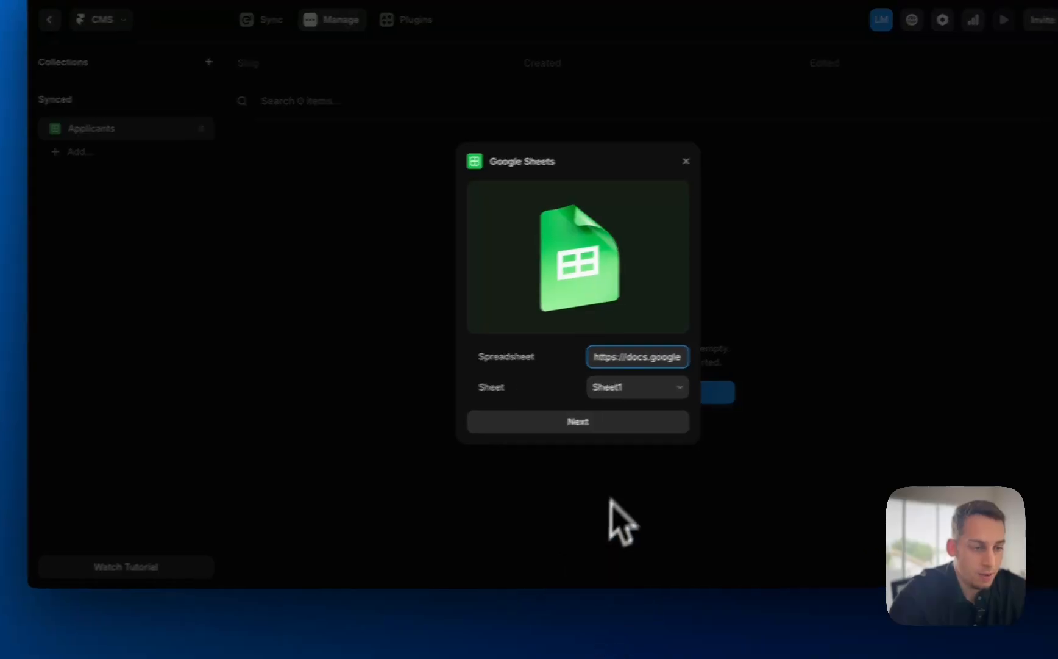
# - Continue to field mapping and review the LinkedIn and project description column types
pyautogui.click(541, 444)
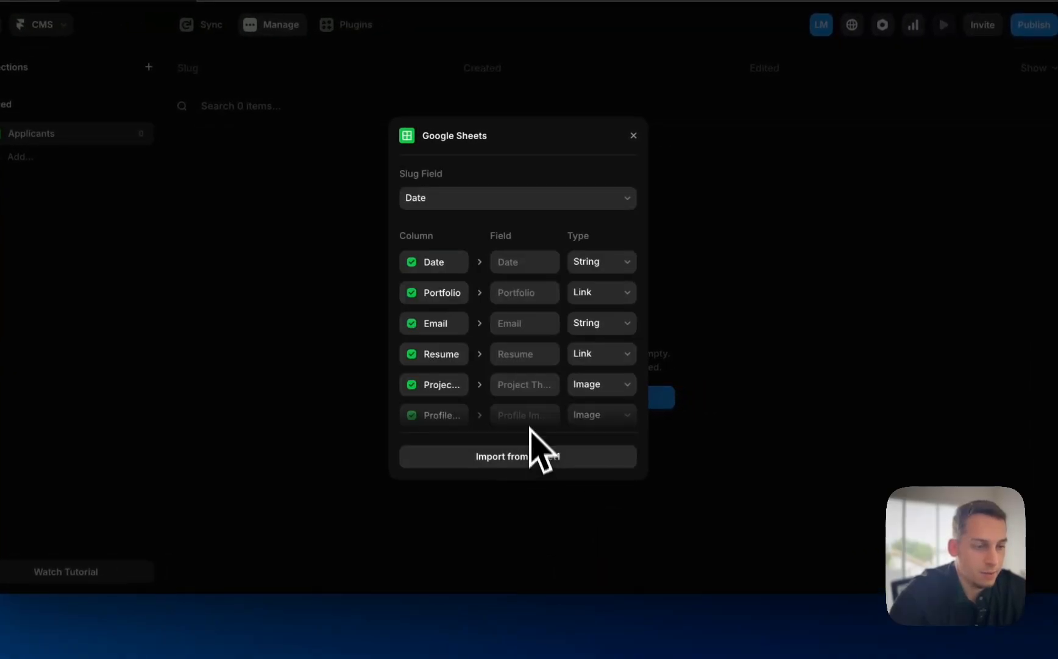
pyautogui.scroll(-5, 525, 359)
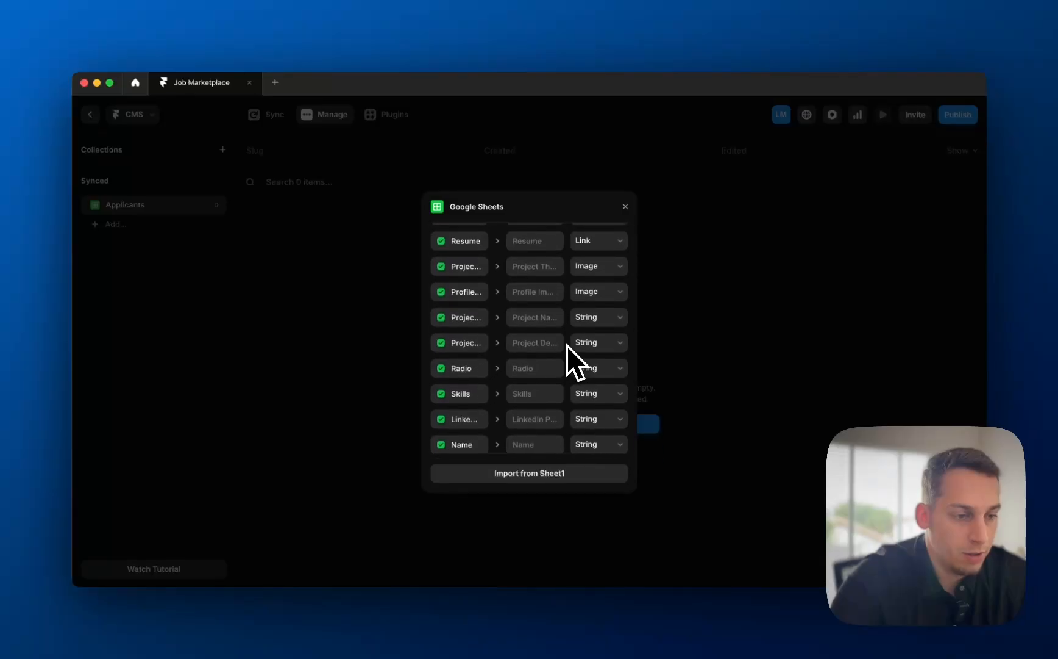
pyautogui.click(599, 419)
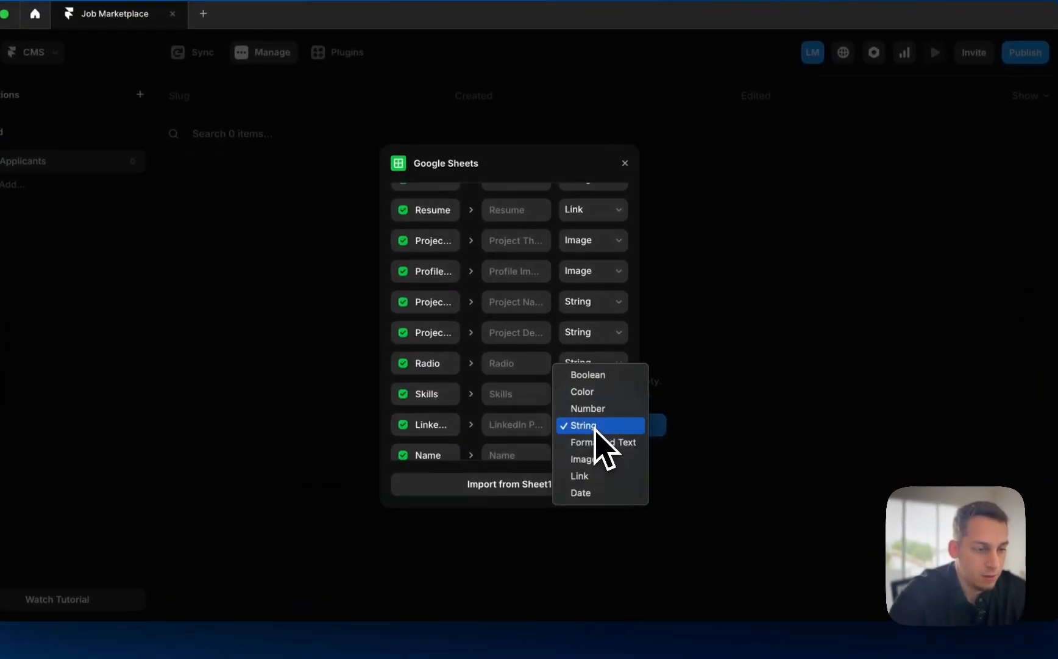
pyautogui.click(595, 426)
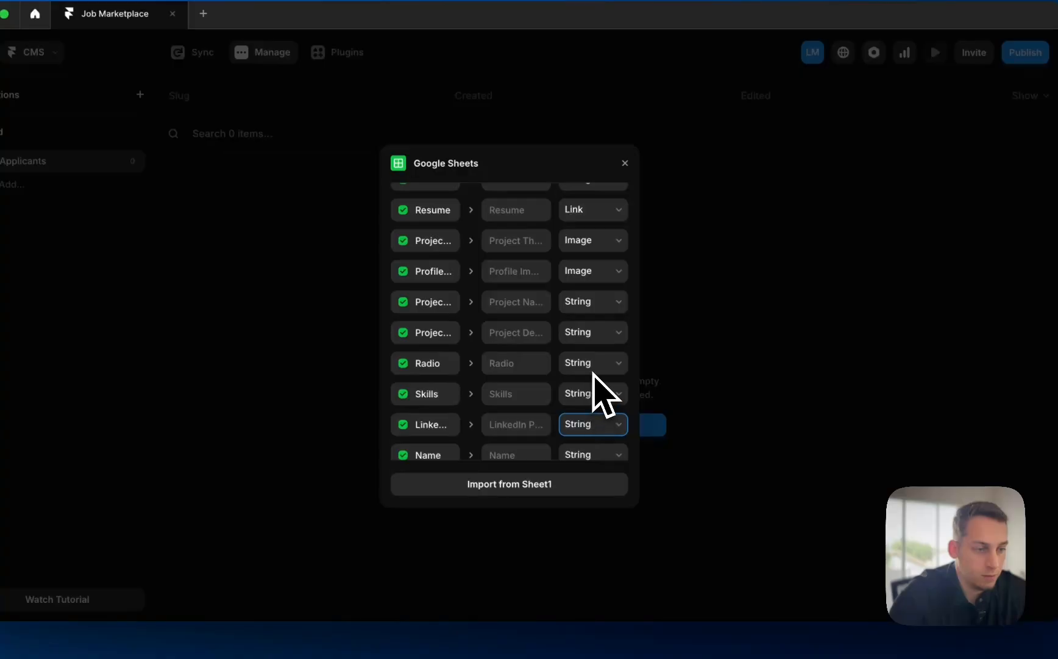
pyautogui.scroll(1, 594, 375)
pyautogui.click(587, 352)
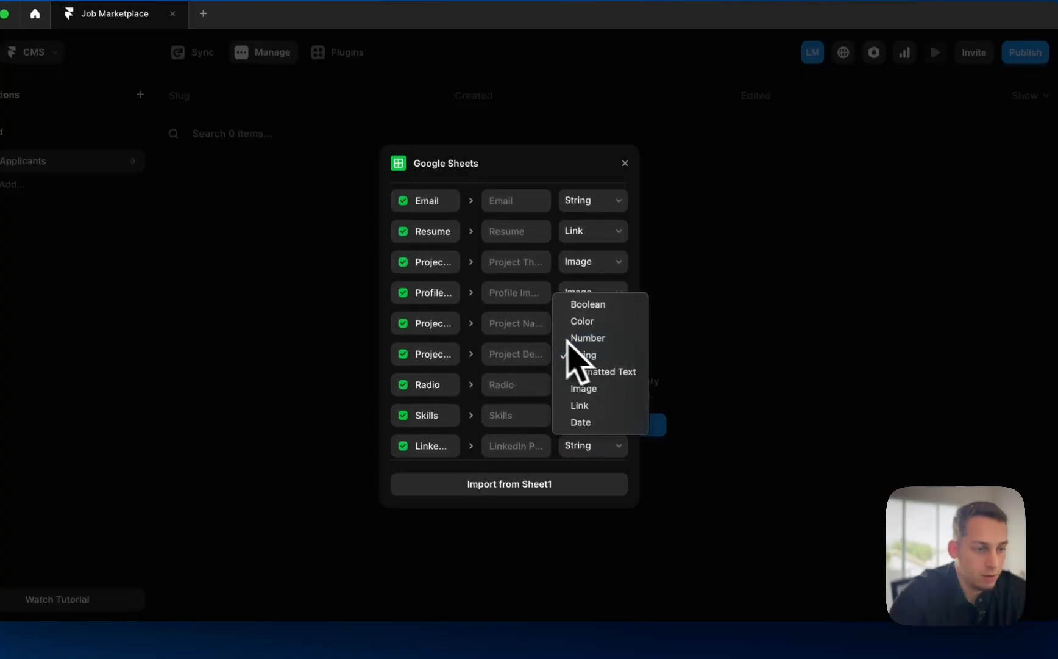
pyautogui.click(570, 353)
pyautogui.scroll(3, 591, 326)
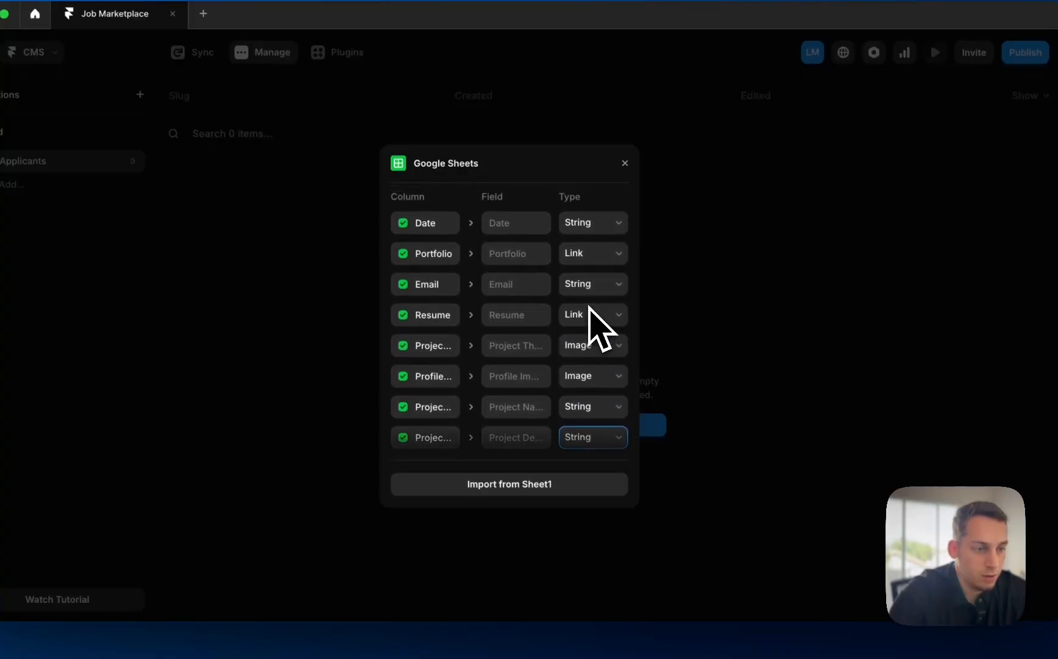
pyautogui.scroll(-3, 585, 320)
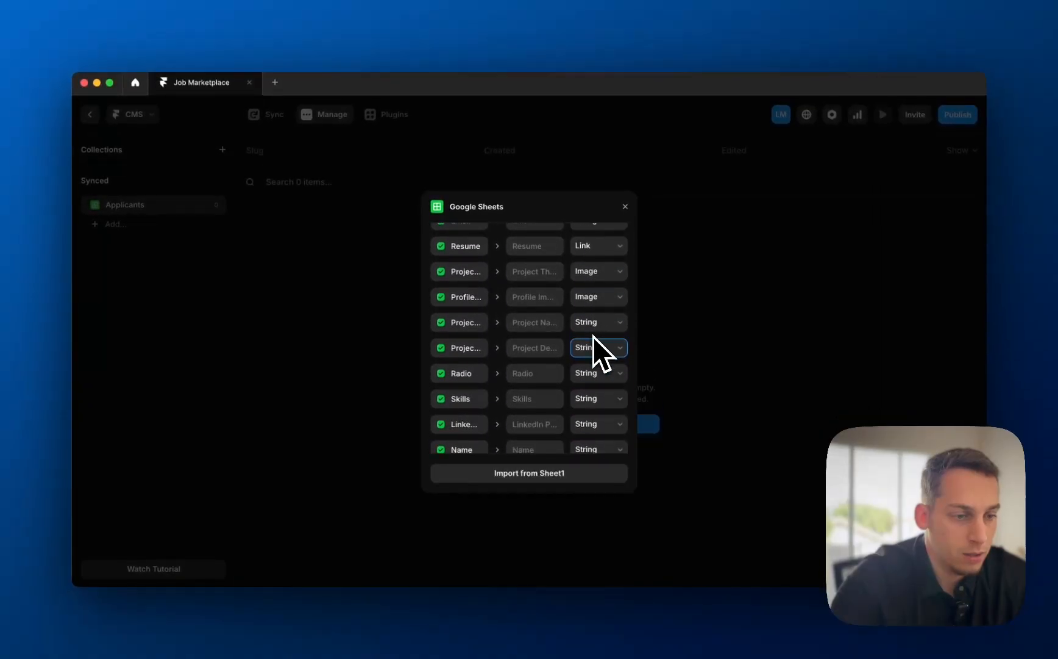
# - Set the LinkedIn column type to Link and keep Date as the slug field
pyautogui.click(600, 402)
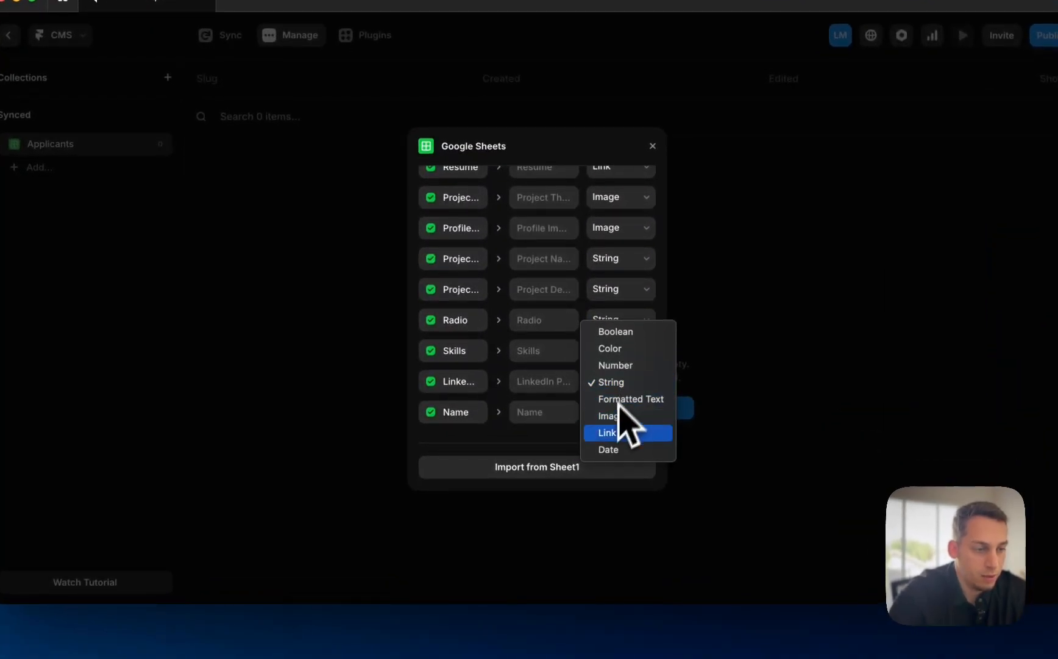
pyautogui.click(607, 436)
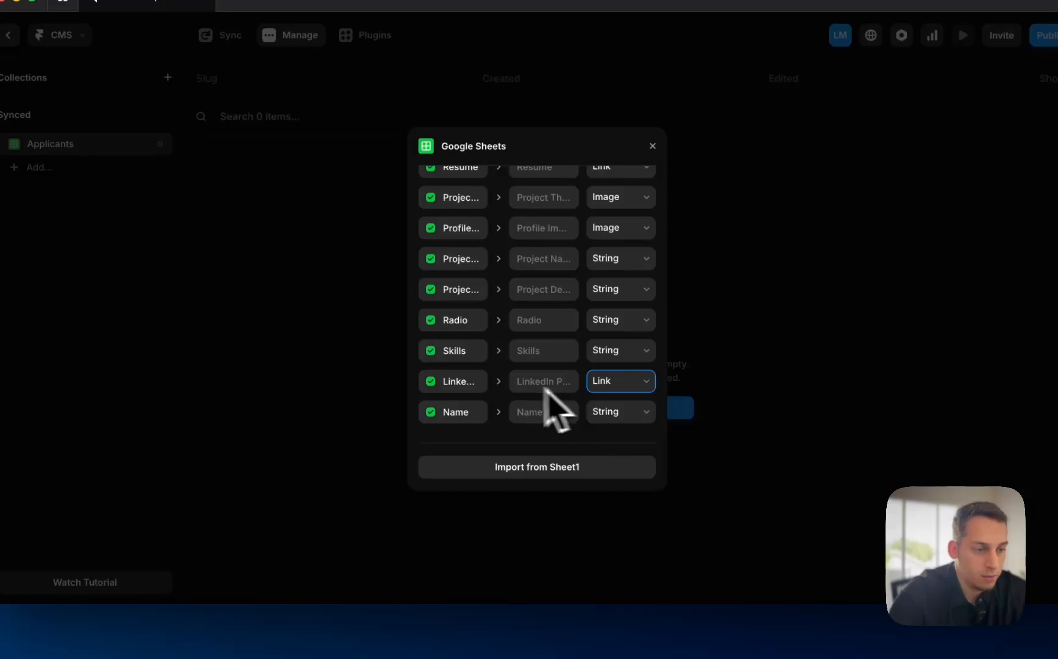
pyautogui.scroll(5, 505, 340)
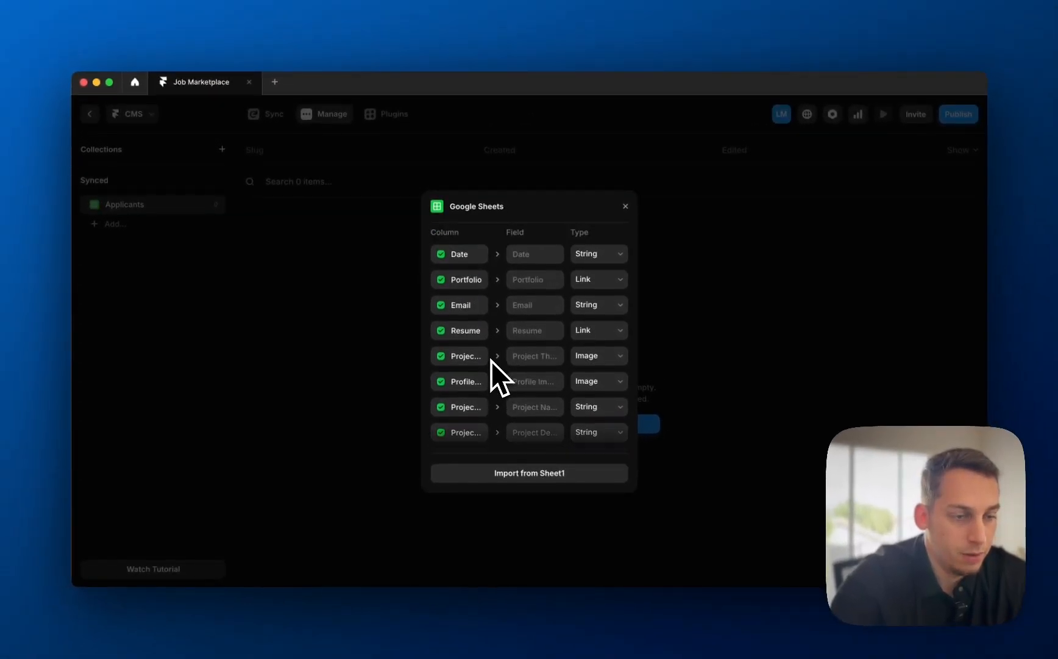
pyautogui.click(537, 258)
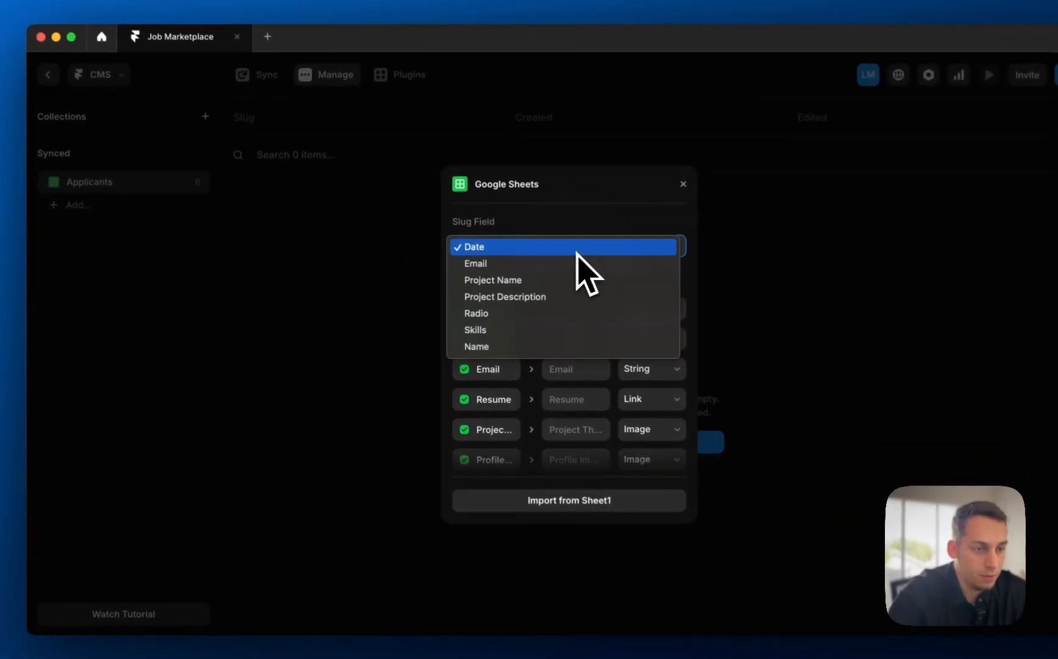
pyautogui.click(576, 241)
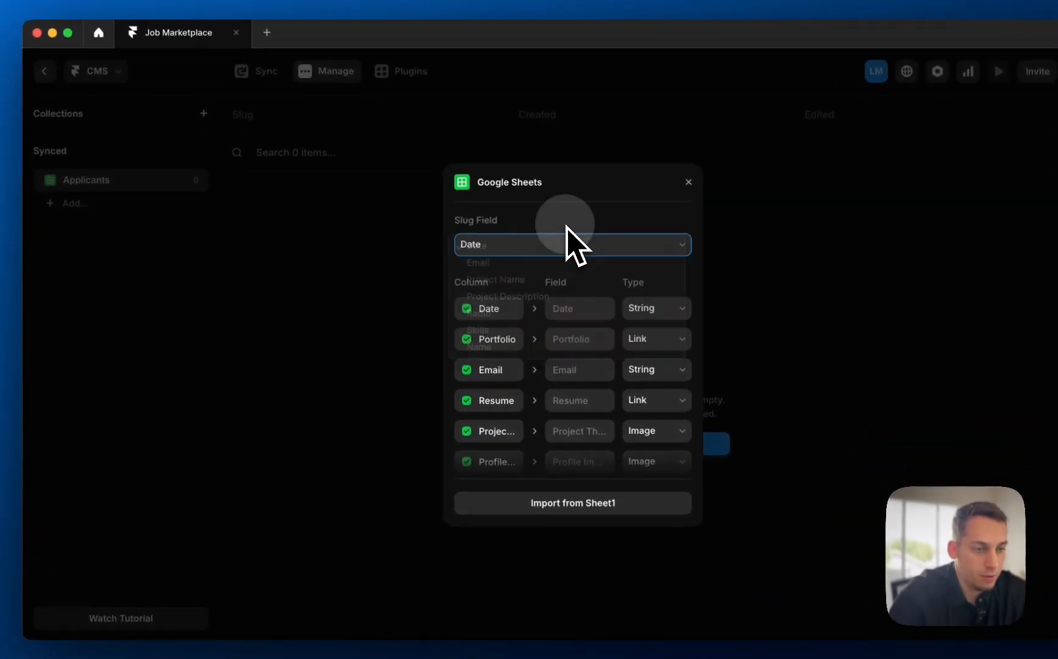
pyautogui.click(544, 251)
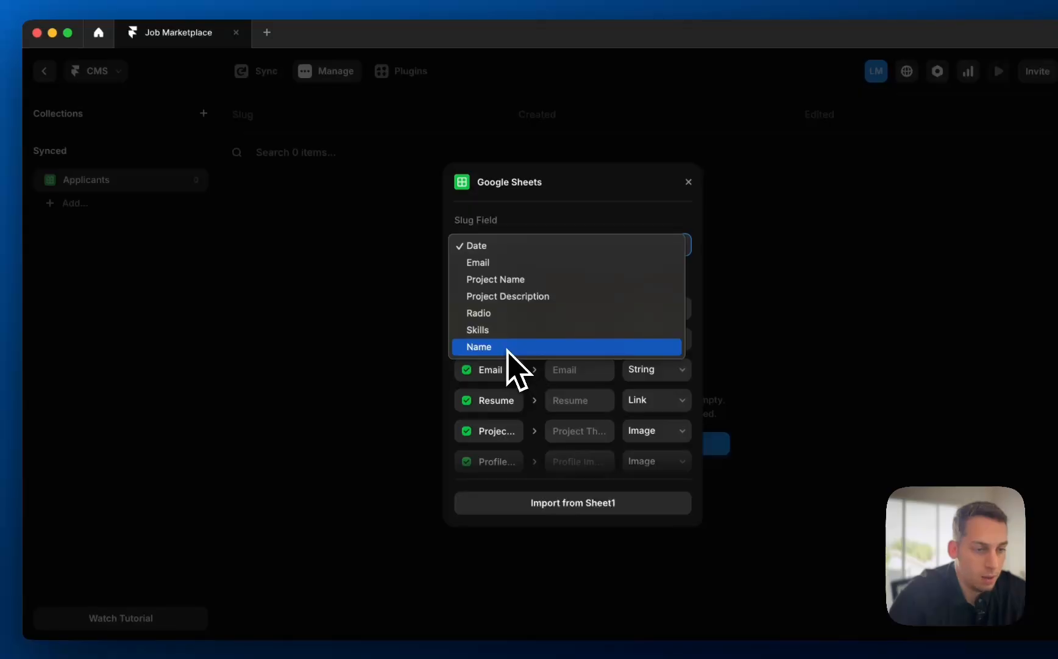
pyautogui.press('Escape')
pyautogui.scroll(-5, 567, 437)
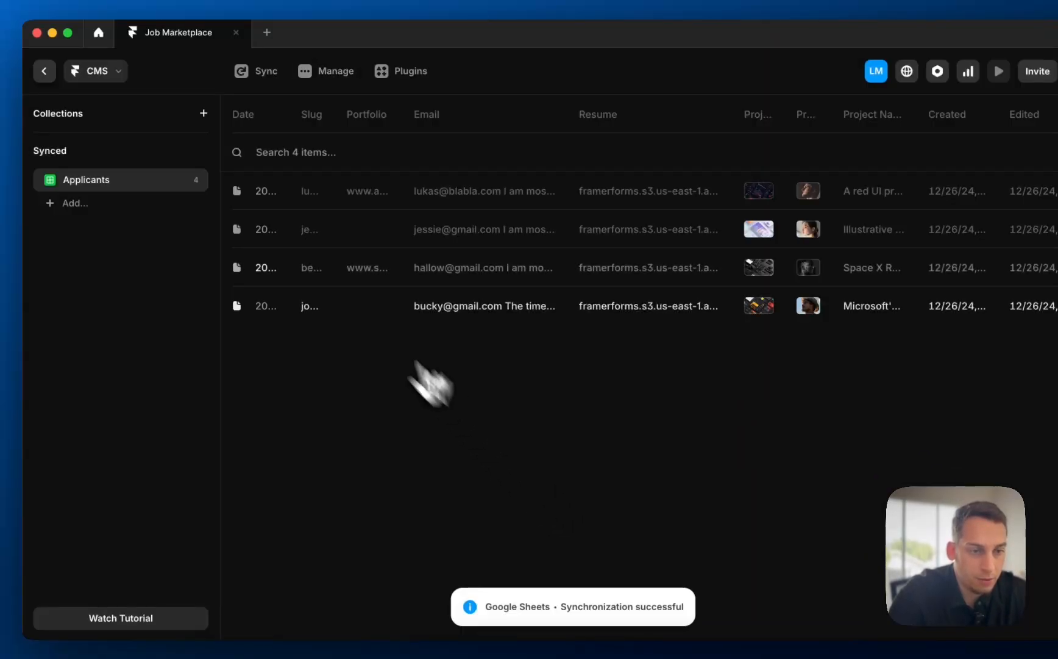
# - Inspect the first applicant entry's fields, including its Email value, then close the entry
pyautogui.click(321, 237)
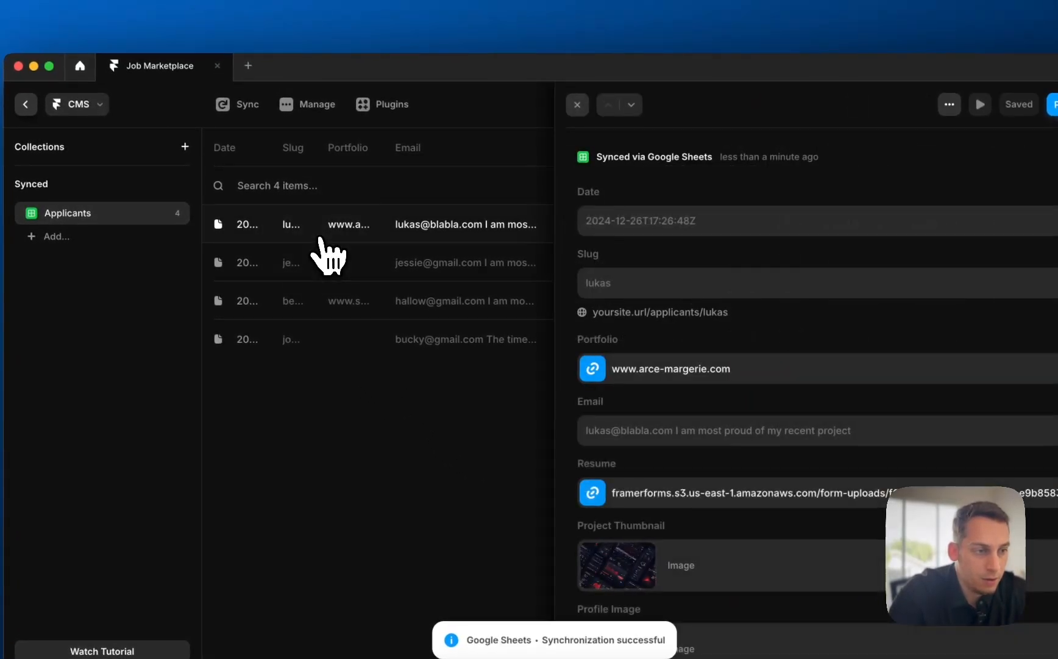
pyautogui.scroll(-2, 637, 329)
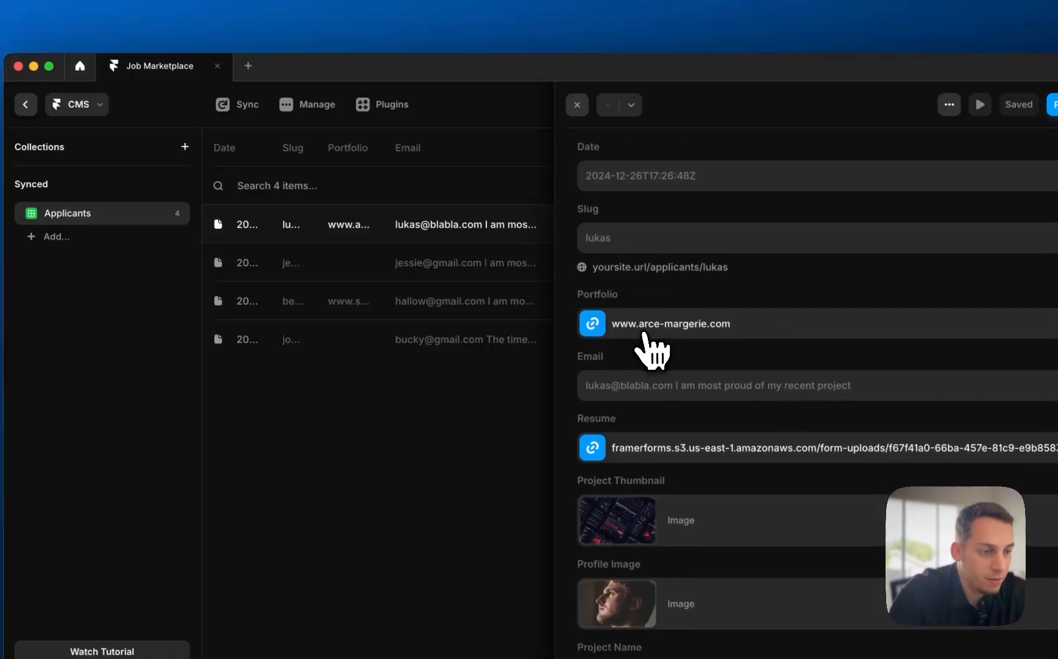
pyautogui.scroll(-2, 618, 426)
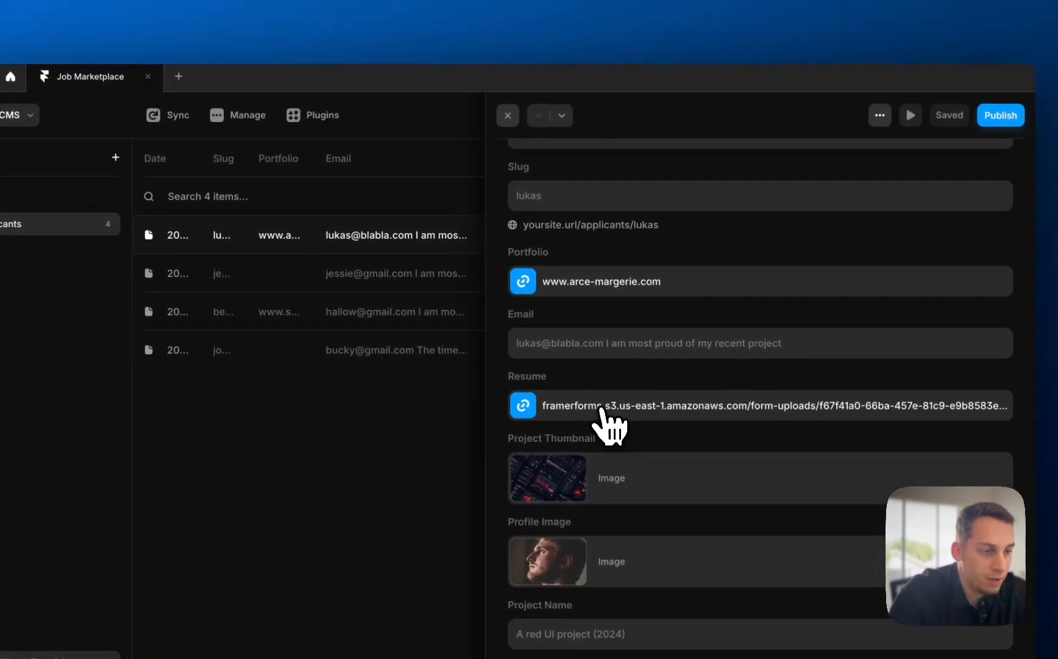
pyautogui.click(628, 343)
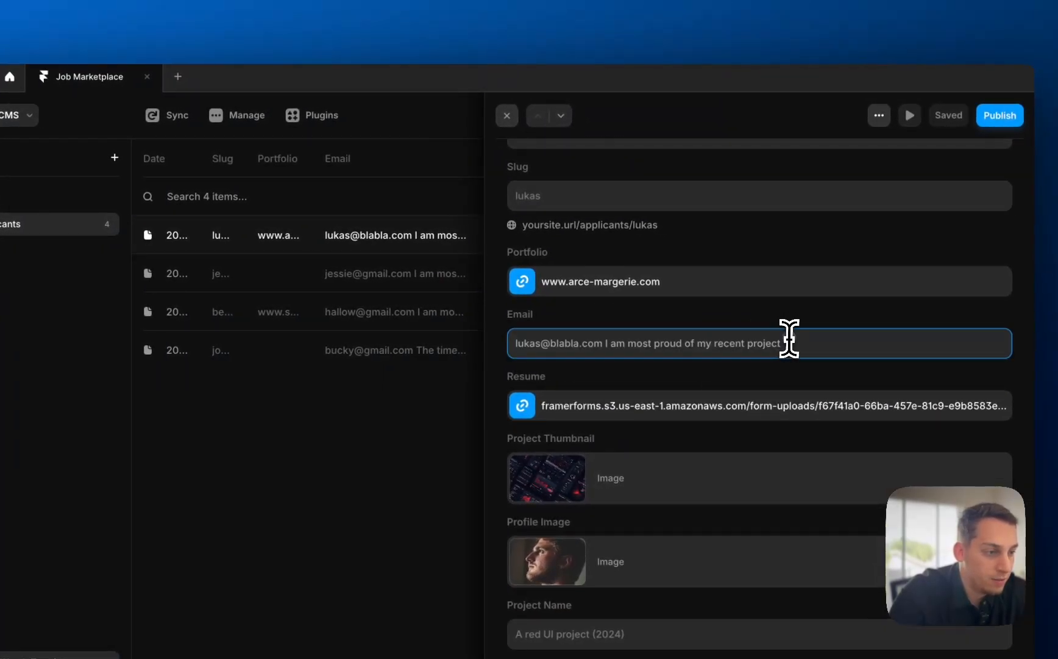
pyautogui.moveTo(791, 340); pyautogui.dragTo(614, 341)
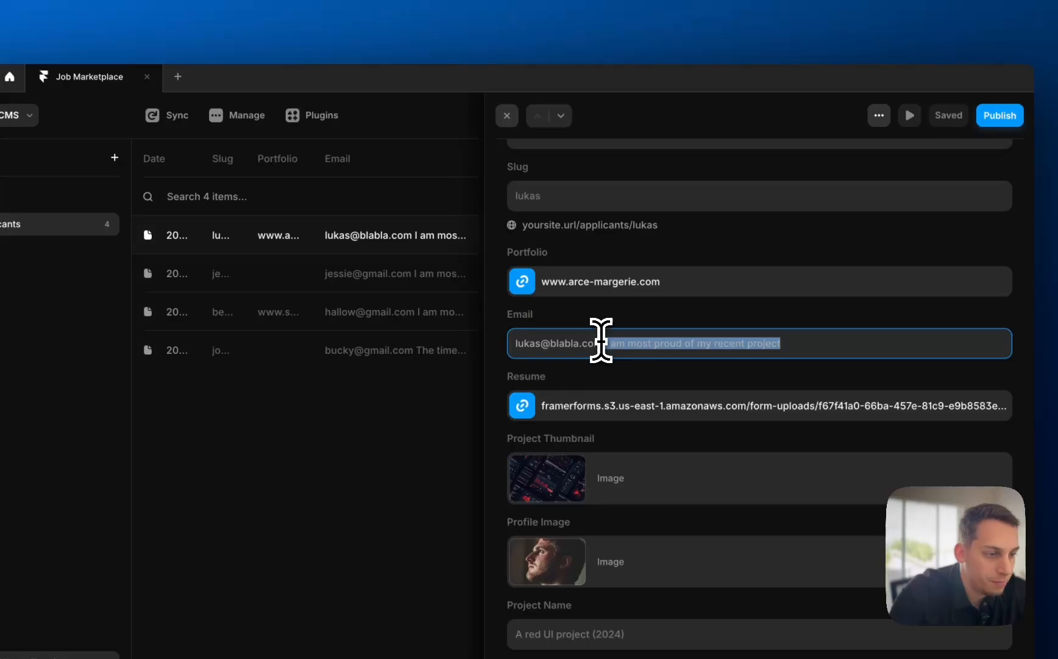
pyautogui.click(604, 346)
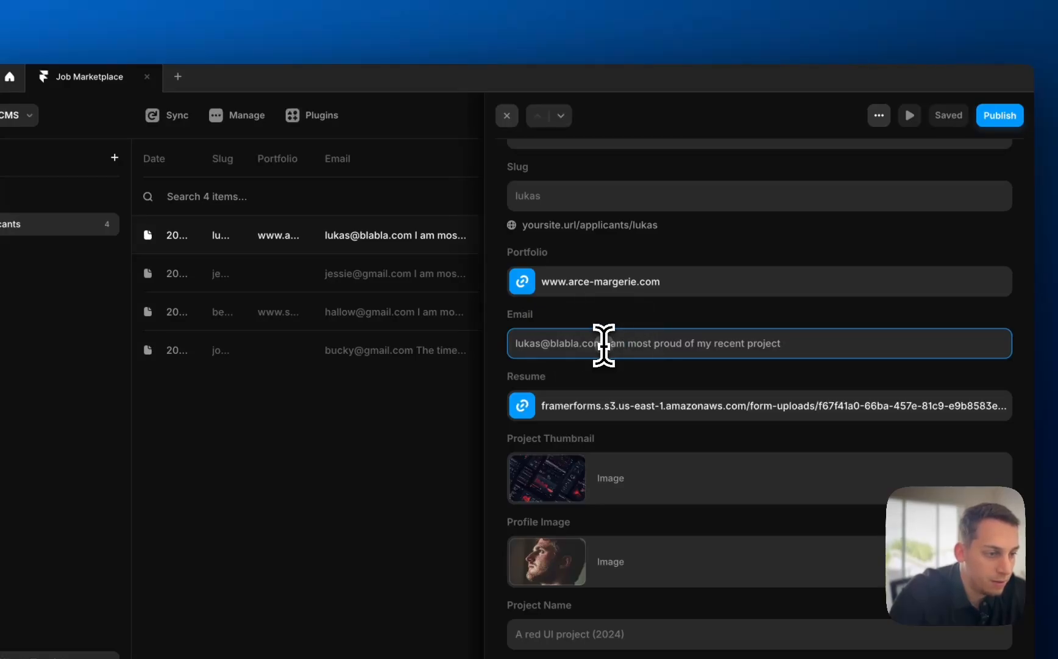
pyautogui.scroll(-1, 787, 351)
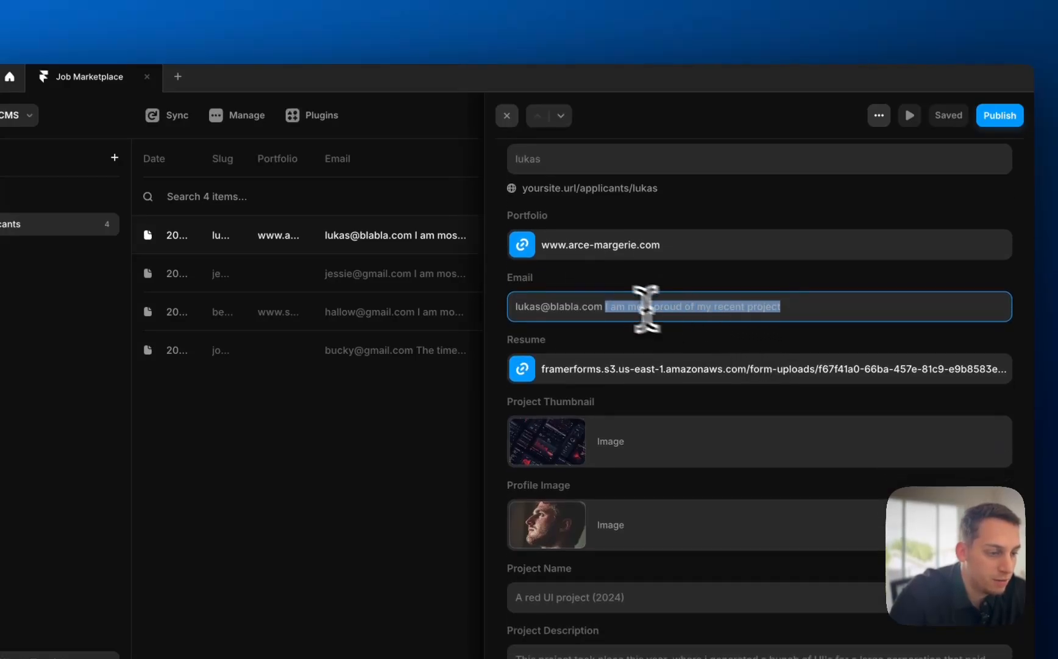
pyautogui.scroll(-6, 647, 308)
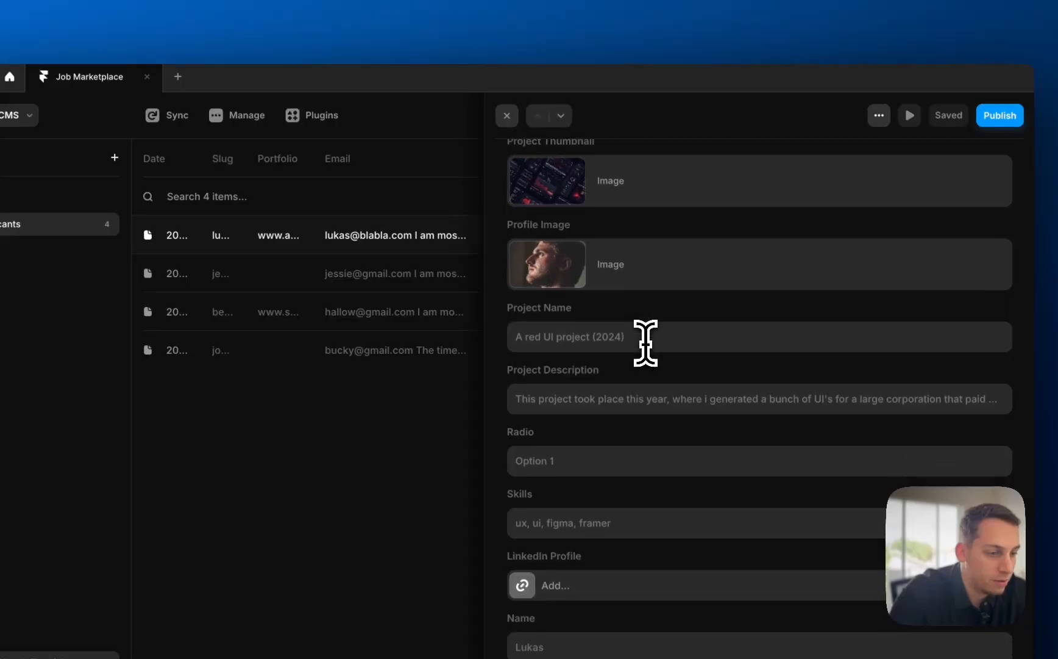
pyautogui.scroll(9, 646, 342)
pyautogui.click(506, 116)
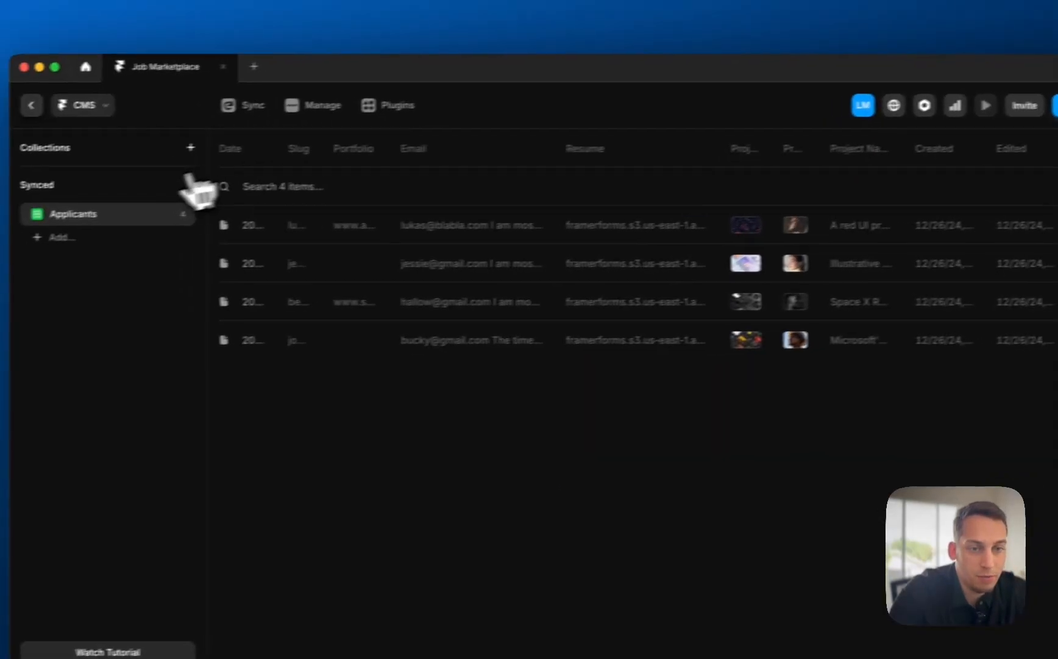
# - Delete the Applicants CMS collection
pyautogui.click(179, 214)
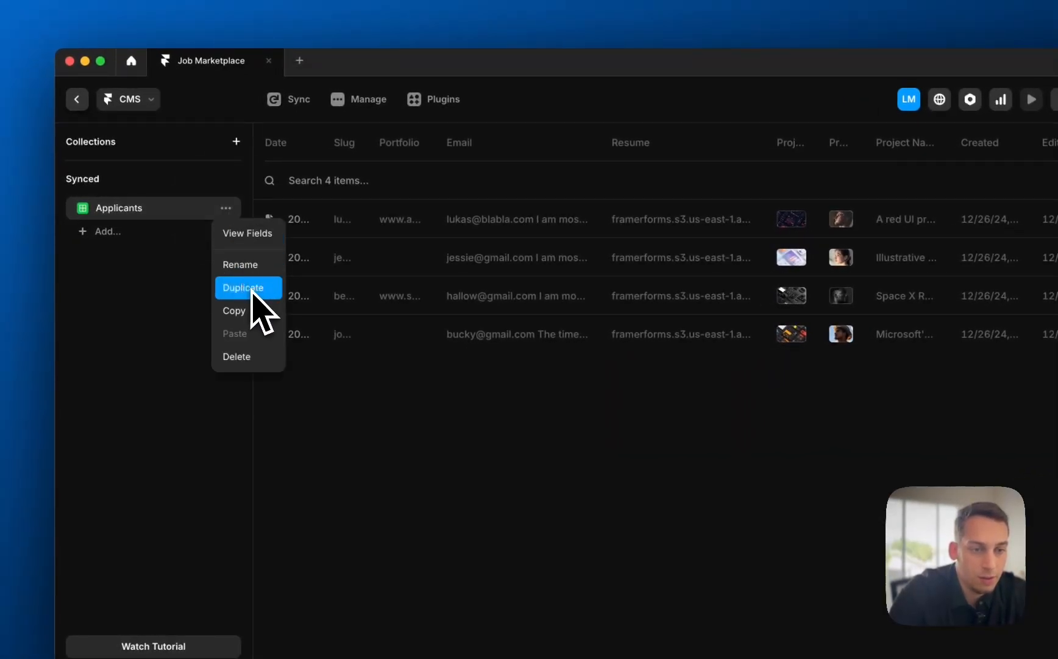
pyautogui.click(241, 356)
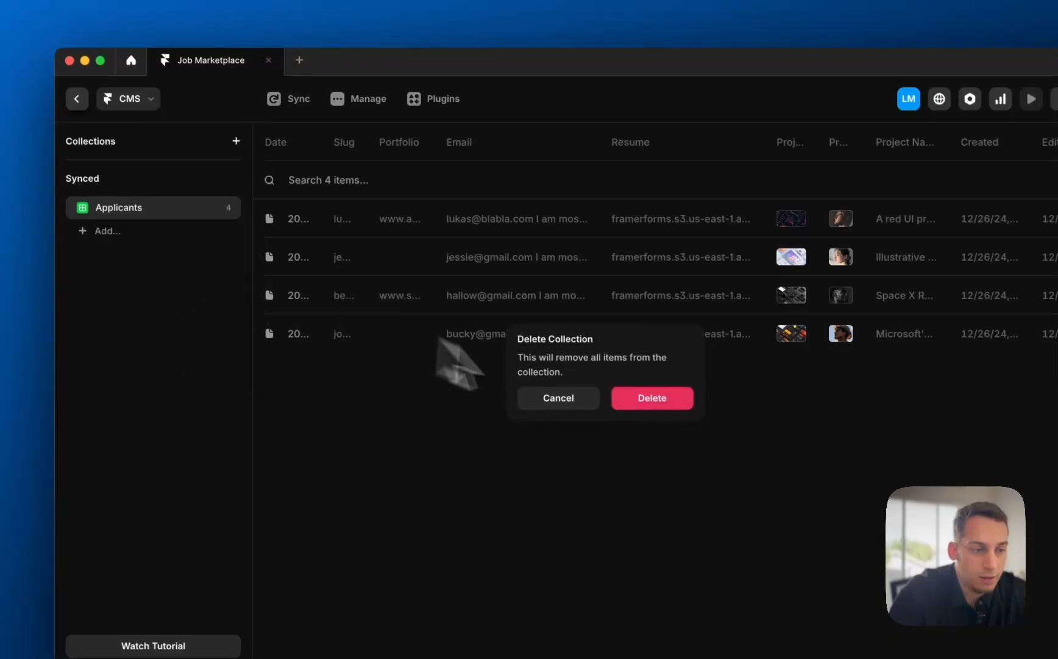
pyautogui.click(652, 400)
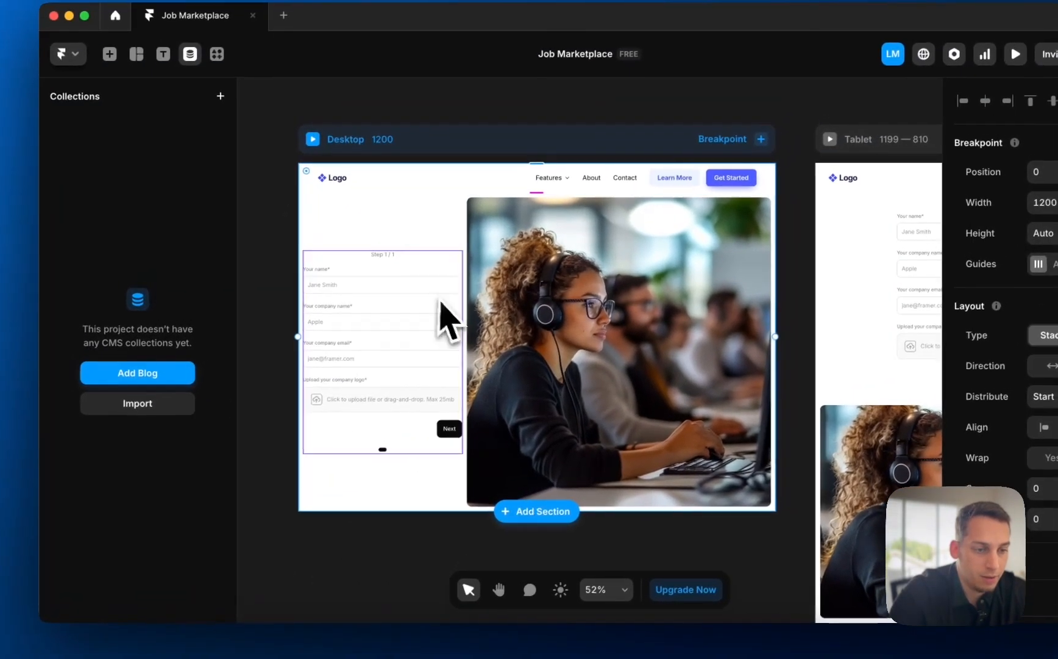
# - Inspect the job proposal form component's email input, then return to the /apply page
pyautogui.click(307, 317)
pyautogui.doubleClick(337, 314)
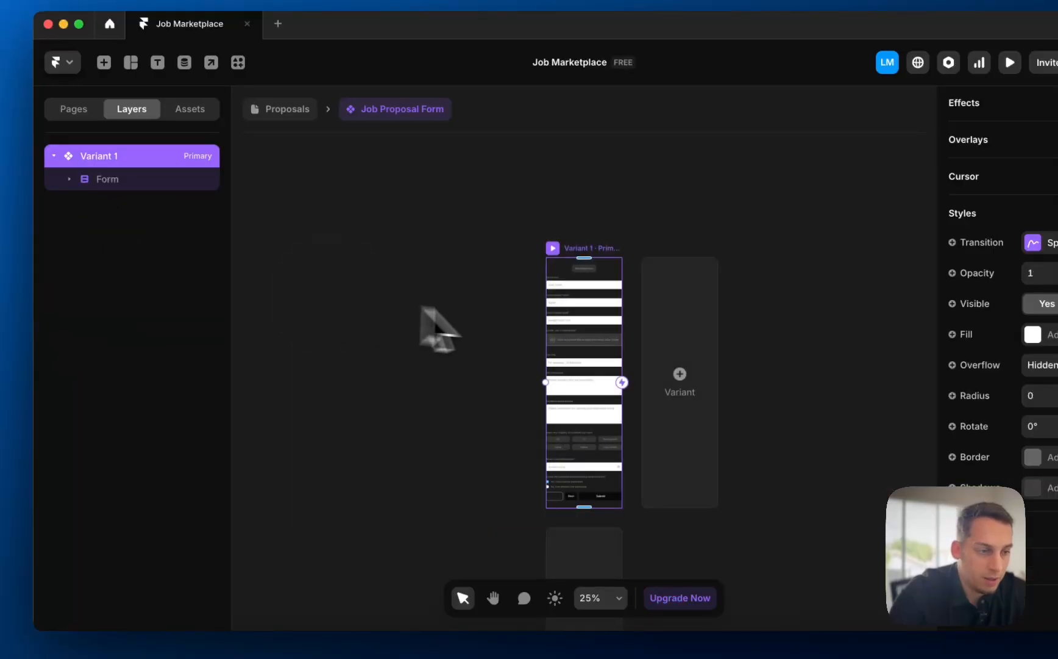
pyautogui.click(555, 308)
pyautogui.scroll(5, 552, 308)
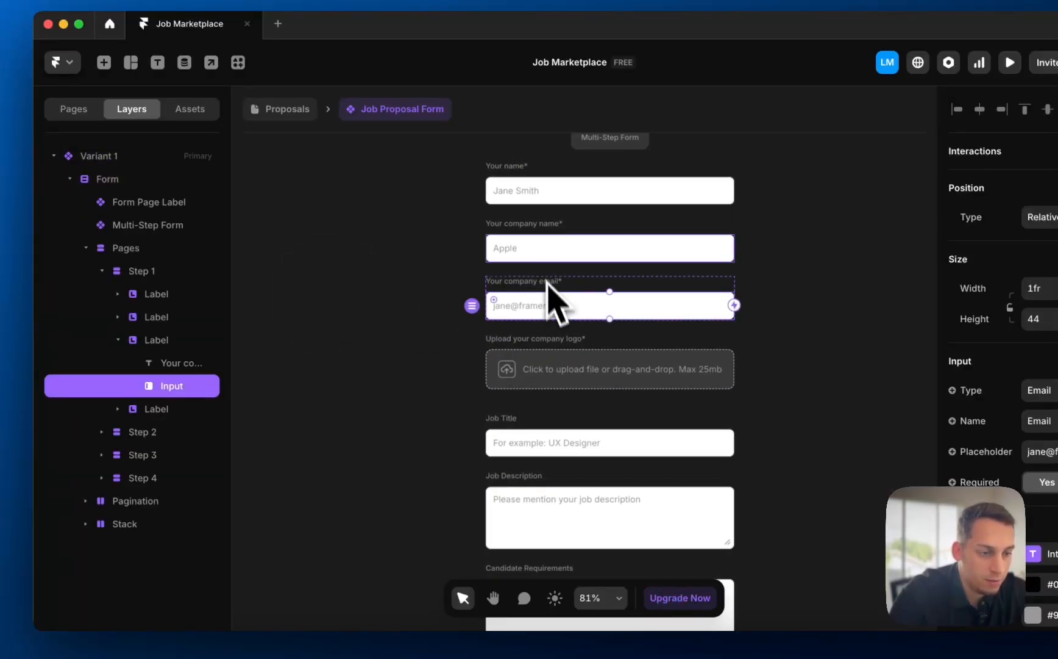
pyautogui.scroll(-3, 543, 433)
pyautogui.scroll(3, 539, 457)
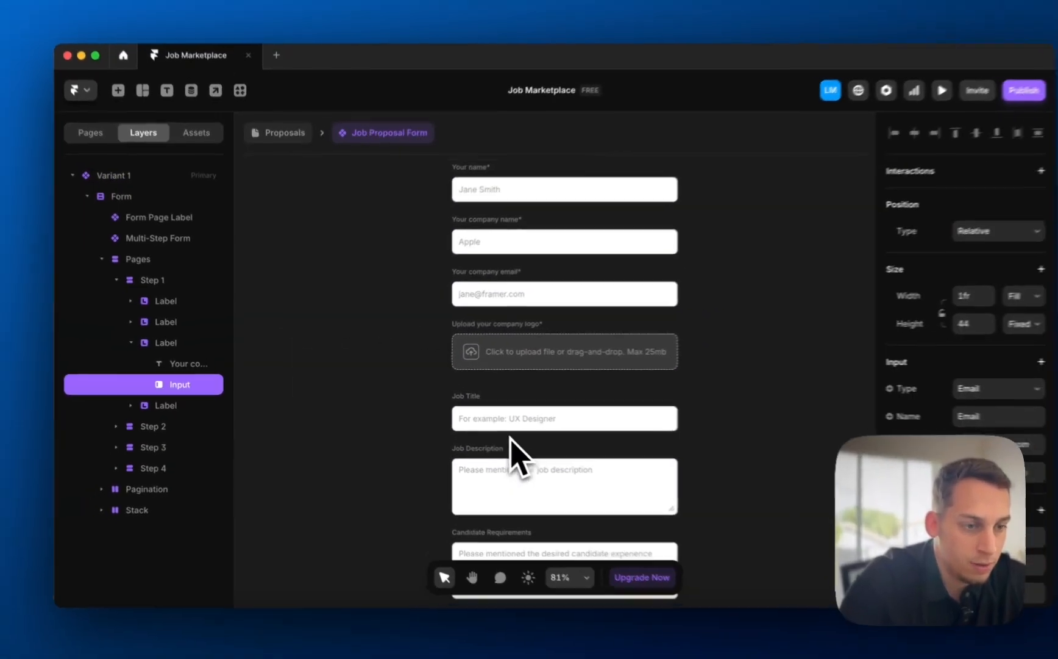
pyautogui.scroll(-5, 489, 432)
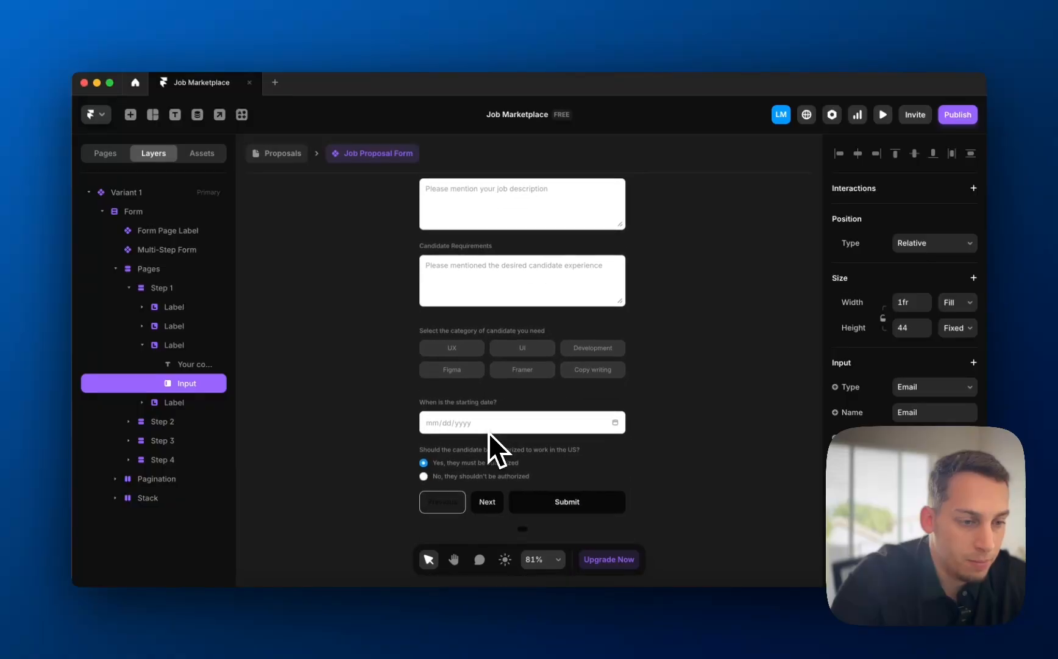
pyautogui.click(295, 151)
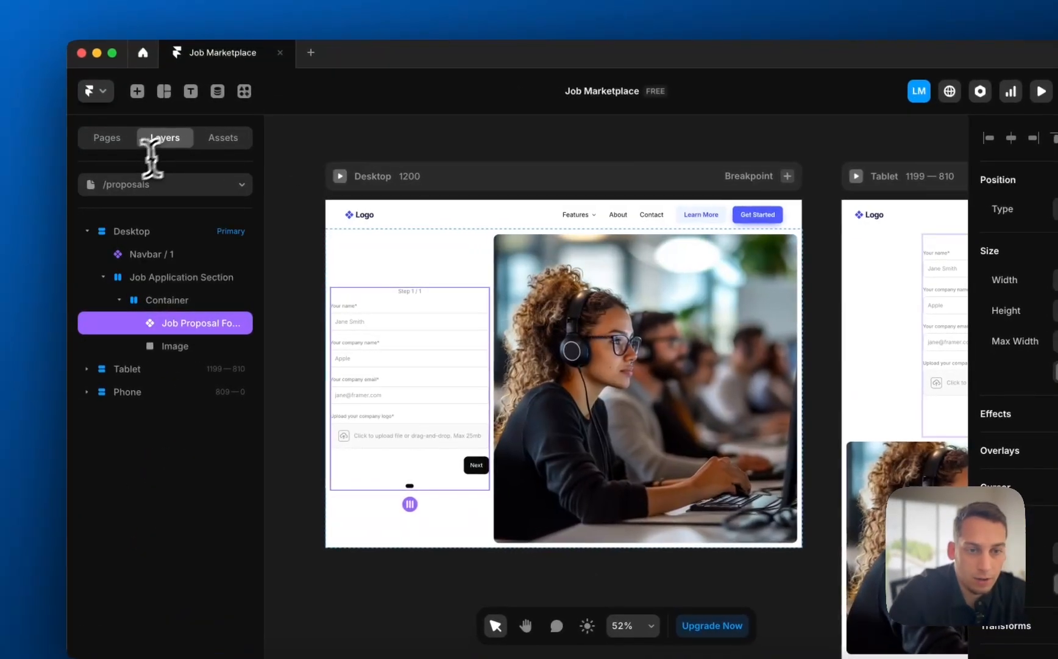
pyautogui.click(149, 183)
pyautogui.click(147, 272)
# - Rename the Applicant Form's proud-of-work text area field to 'Proud Of'
pyautogui.doubleClick(325, 358)
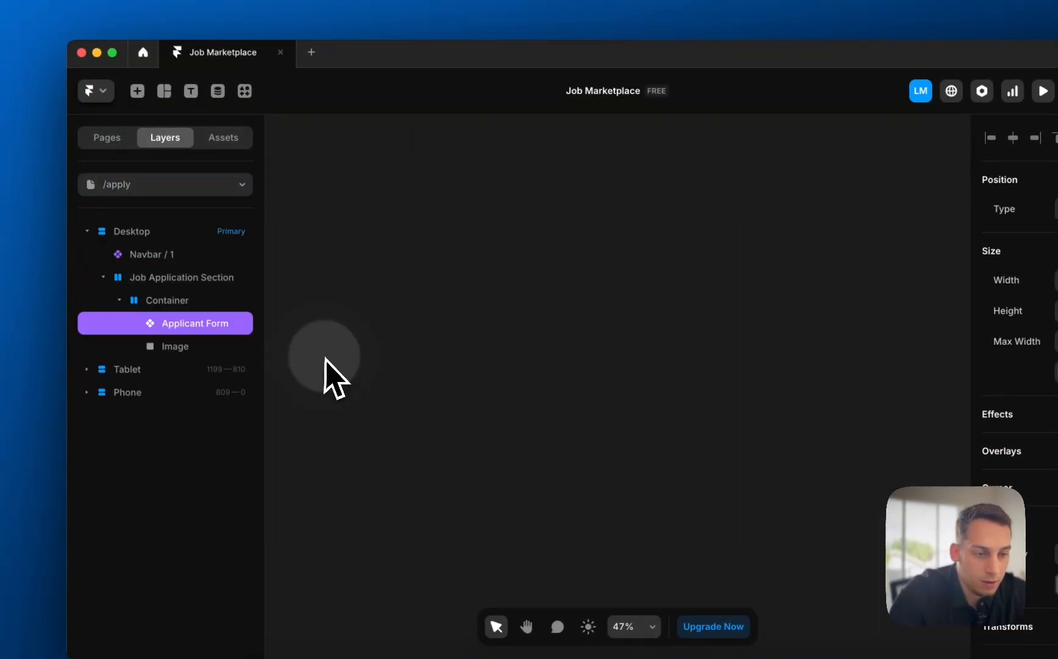
pyautogui.scroll(3, 610, 339)
pyautogui.scroll(4, 479, 313)
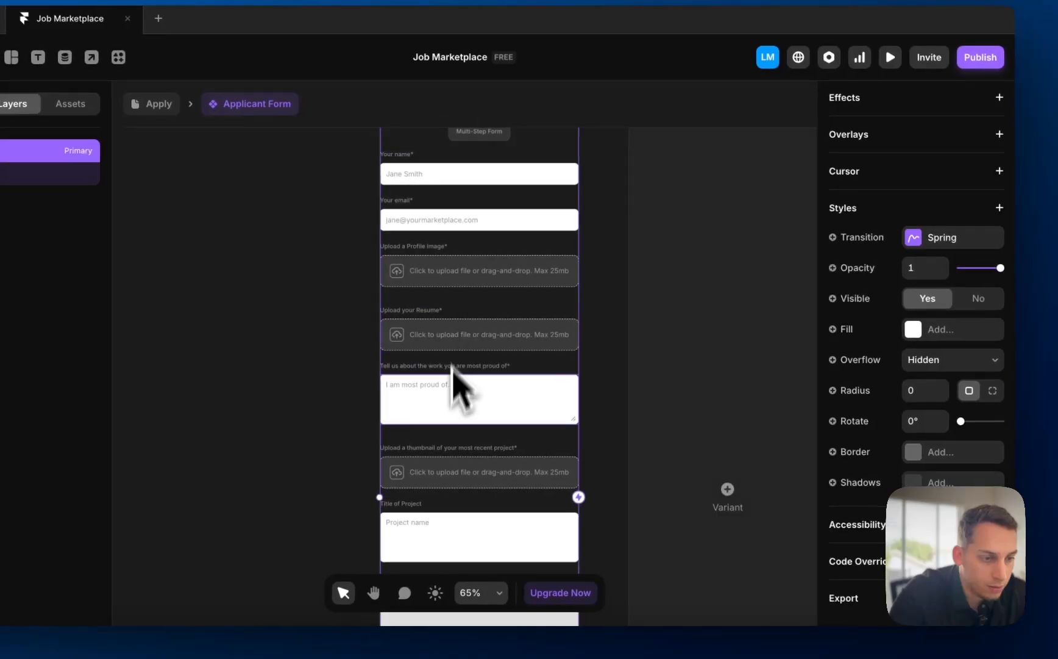
pyautogui.click(457, 412)
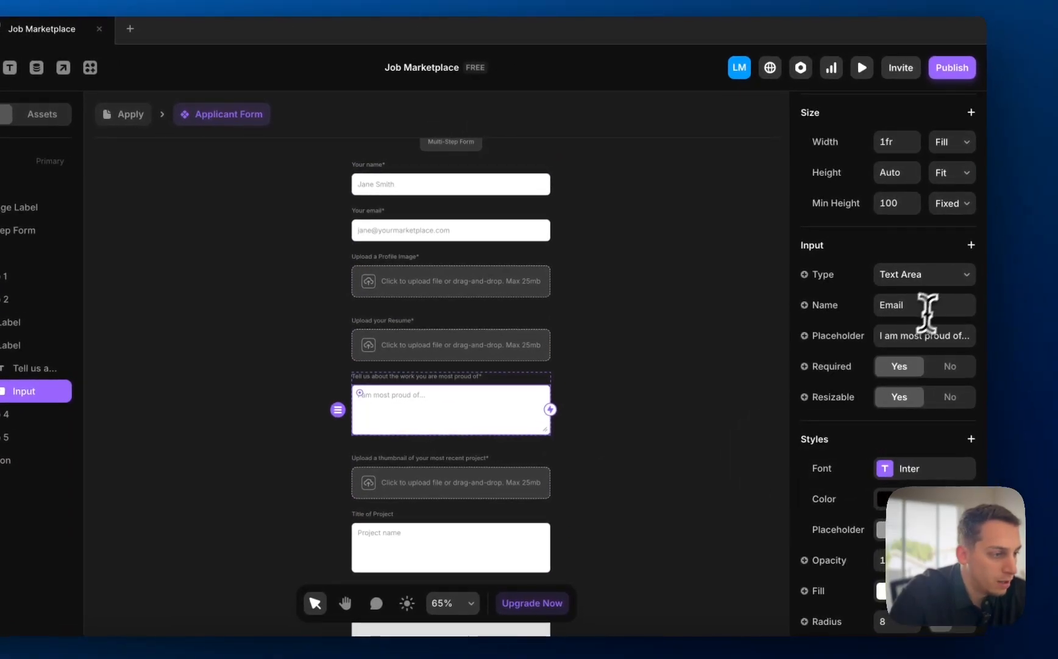
pyautogui.click(936, 301)
pyautogui.write('Proud Of')
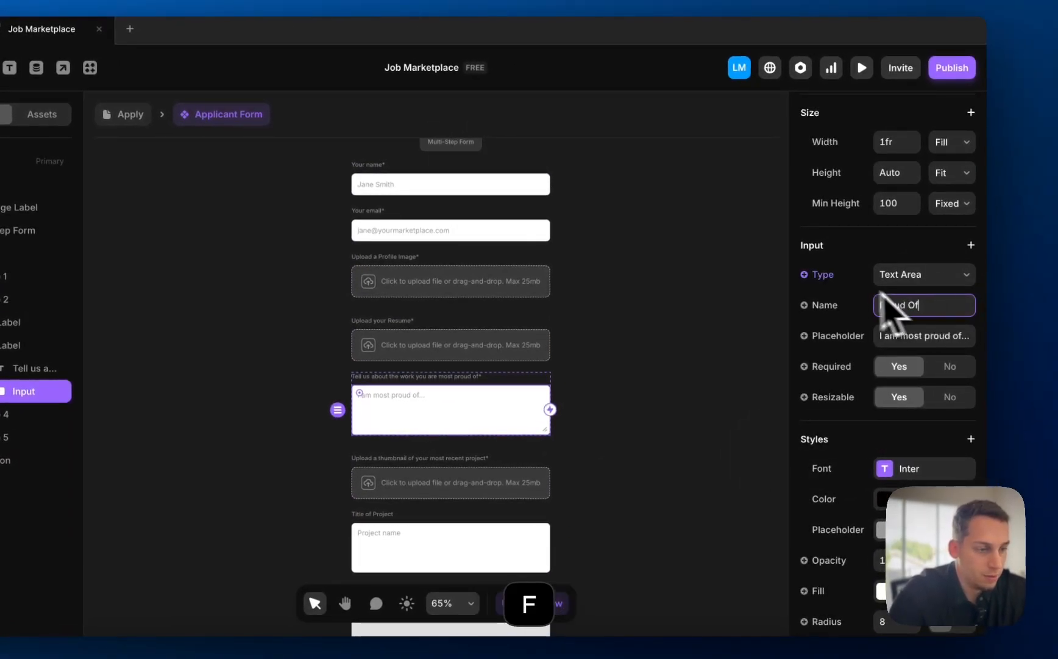
pyautogui.click(671, 255)
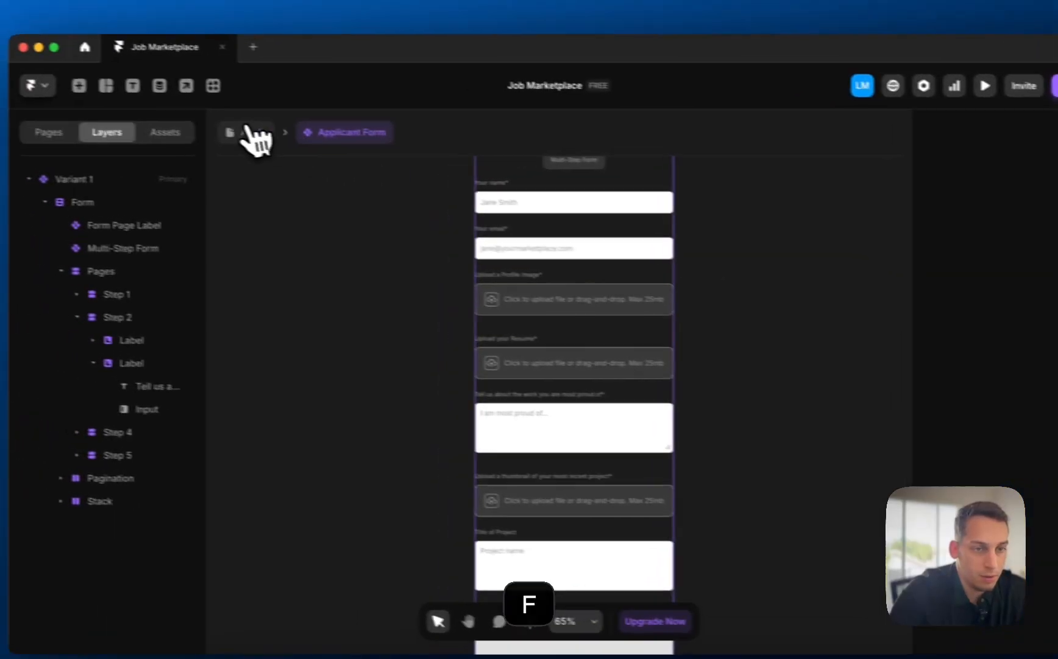
# - Leave the component and return to the /apply page, glancing at Home and /proposals
pyautogui.click(125, 111)
pyautogui.hscroll(-1, 209, 411)
pyautogui.hscroll(-1, 369, 436)
pyautogui.click(327, 400)
pyautogui.scroll(-3, 315, 393)
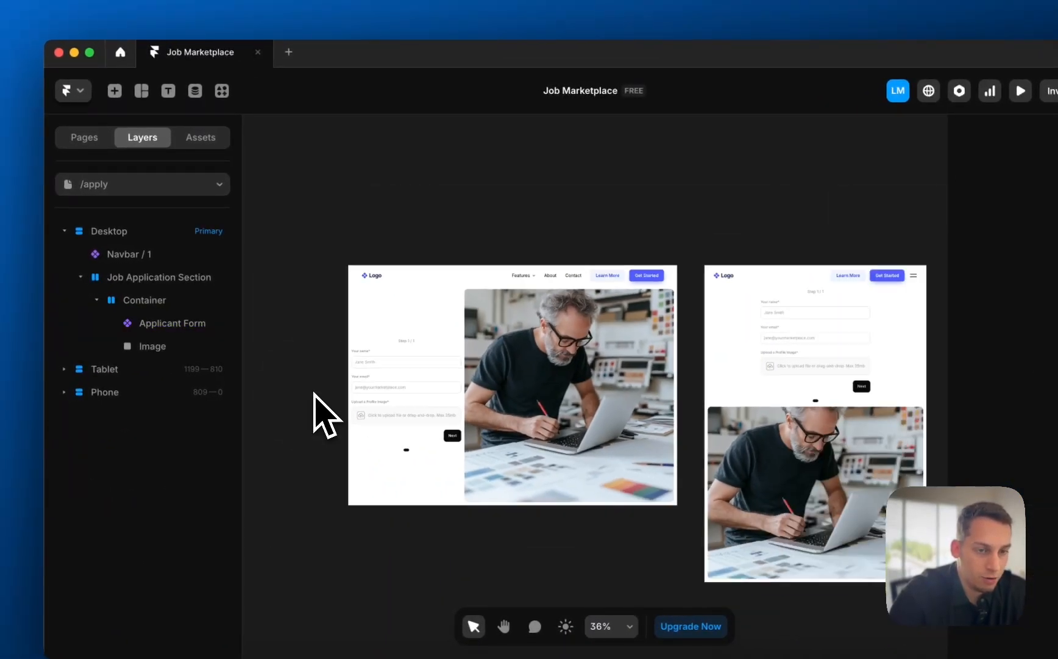
pyautogui.click(89, 141)
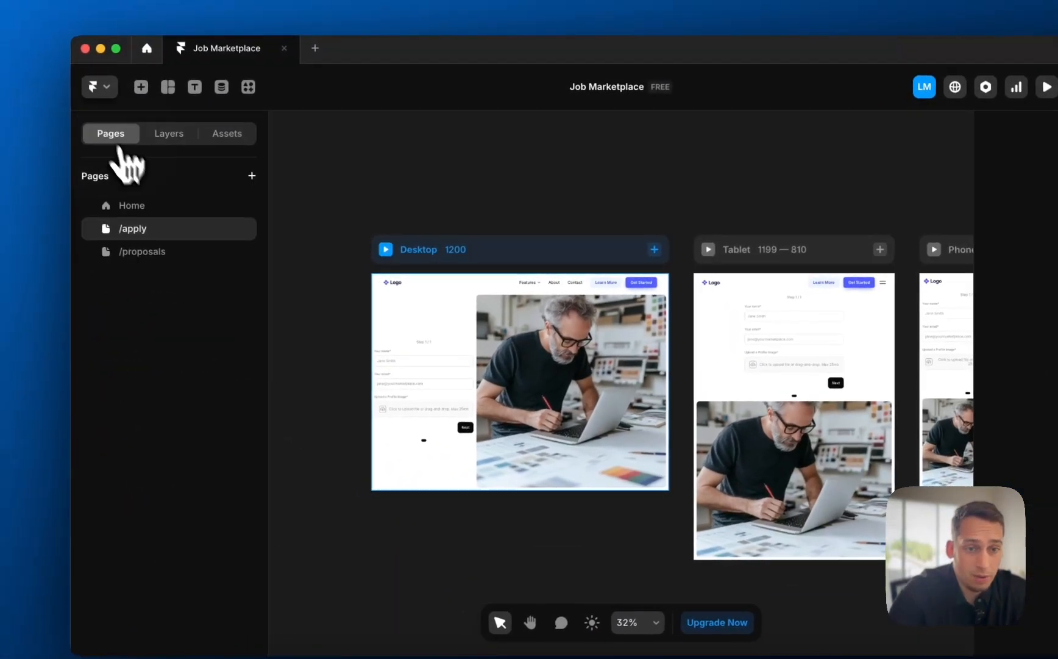
pyautogui.click(146, 205)
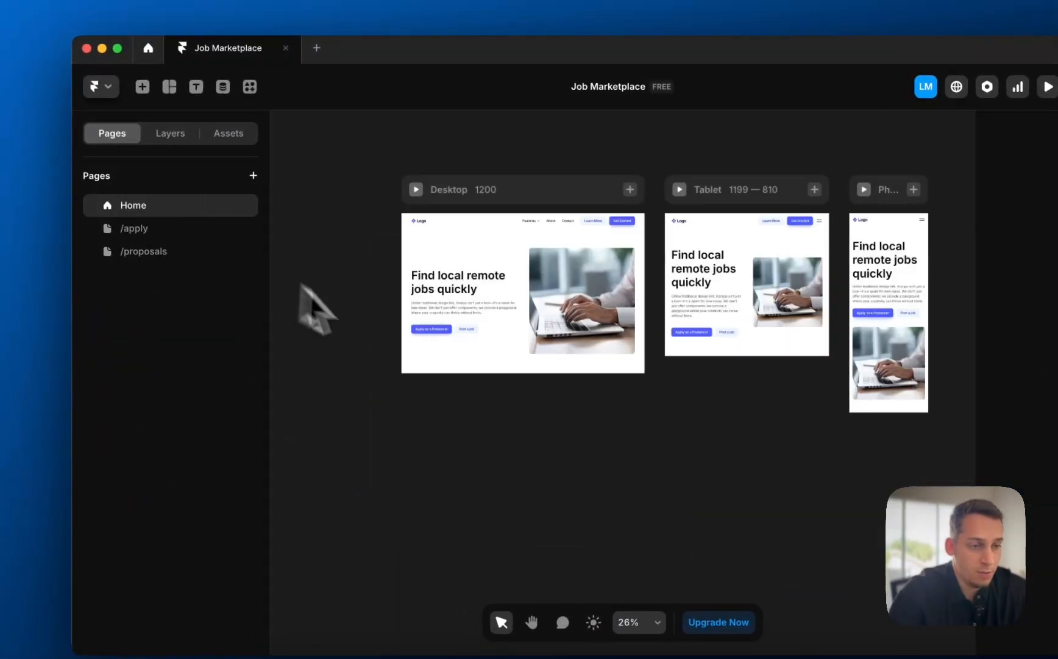
pyautogui.click(174, 229)
pyautogui.click(147, 249)
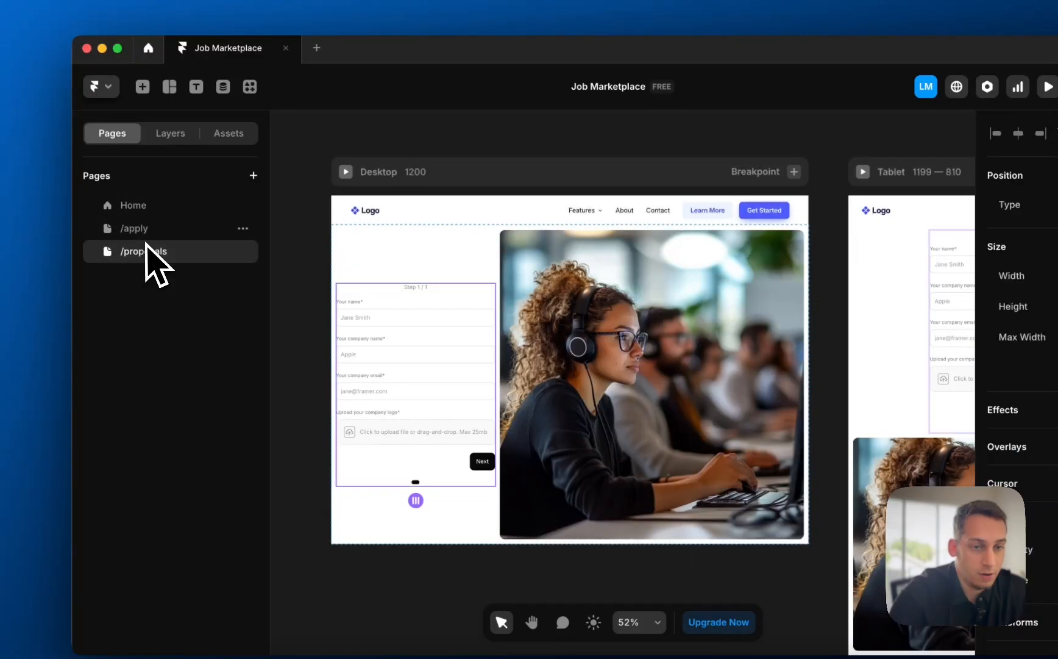
pyautogui.click(146, 231)
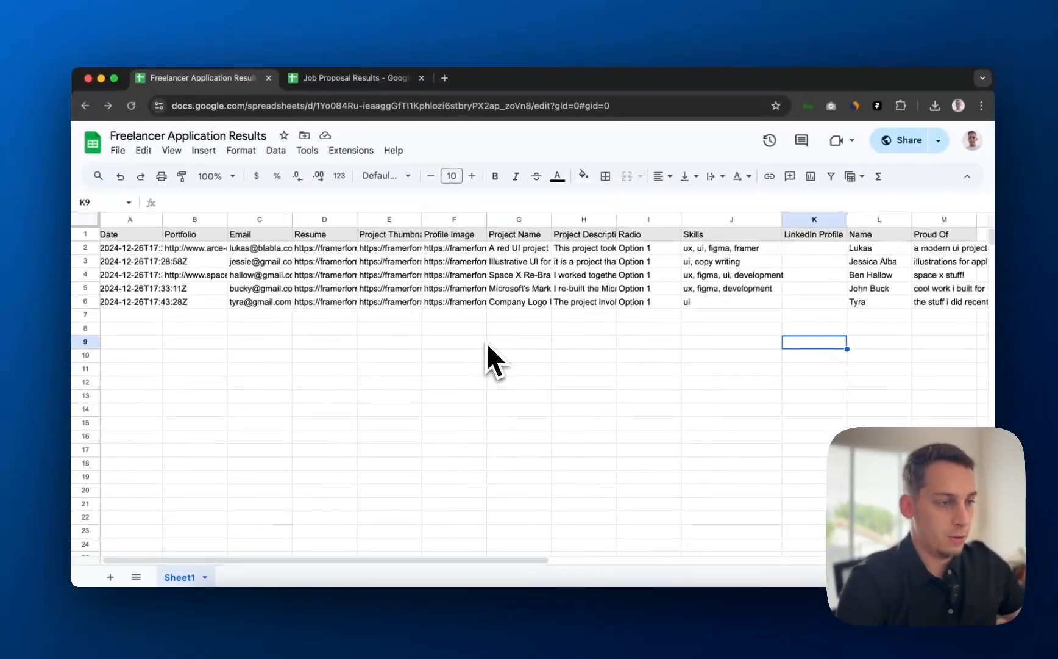
# - Scroll the responses sheet to the Proud Of column, then close Framer's form preview
pyautogui.hscroll(4, 483, 344)
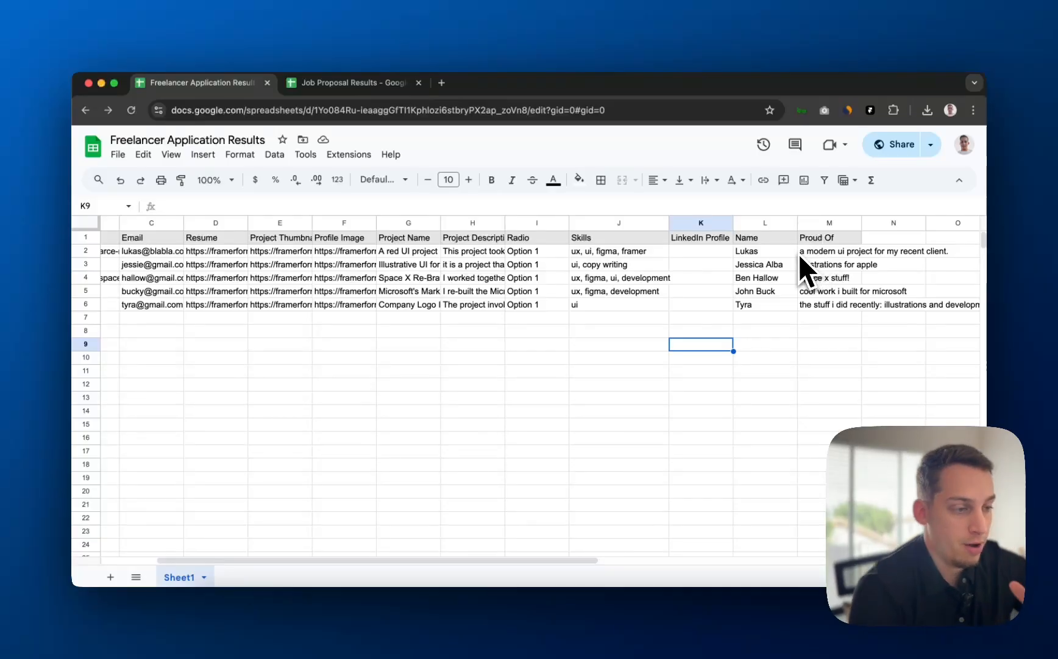
pyautogui.click(529, 610)
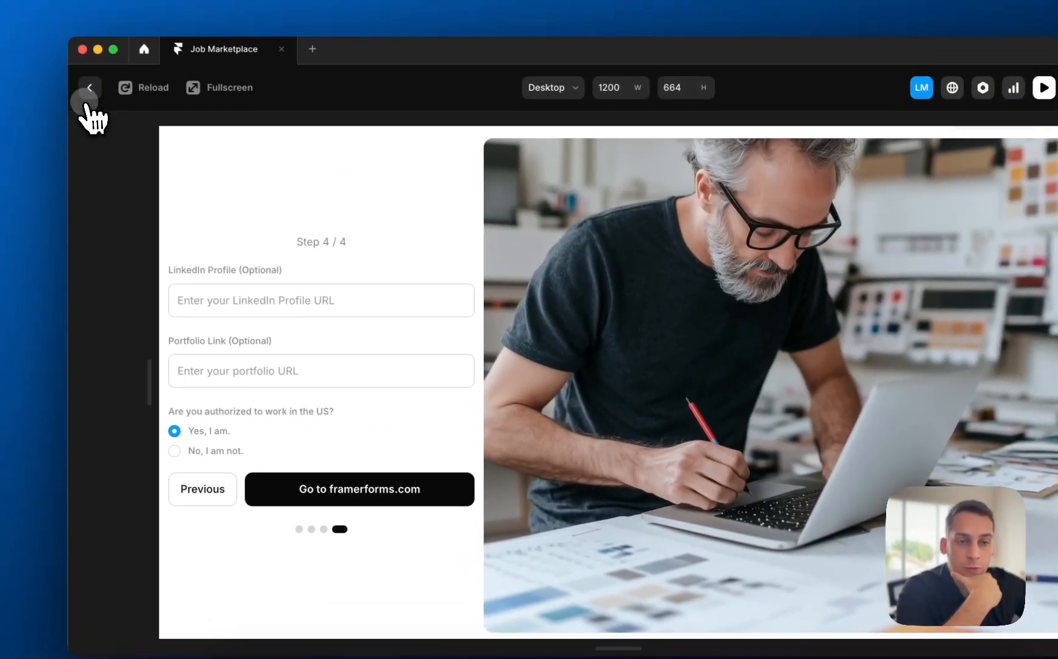
pyautogui.click(59, 27)
# - Import a Google Sheets–synced CMS collection again, naming it 'Applicants'
pyautogui.click(223, 96)
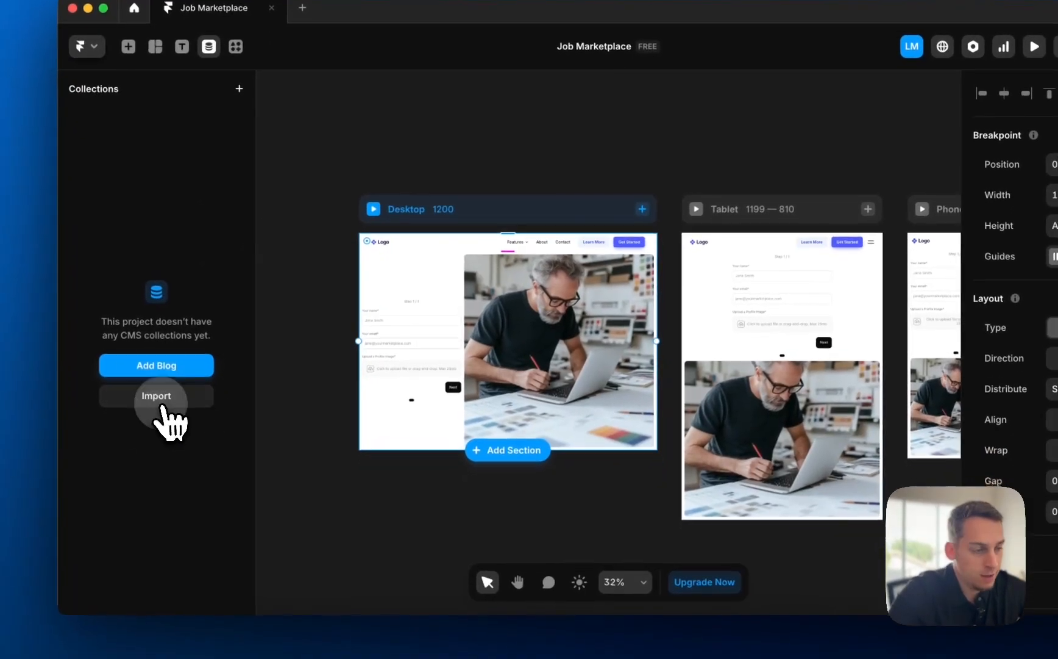
pyautogui.click(171, 447)
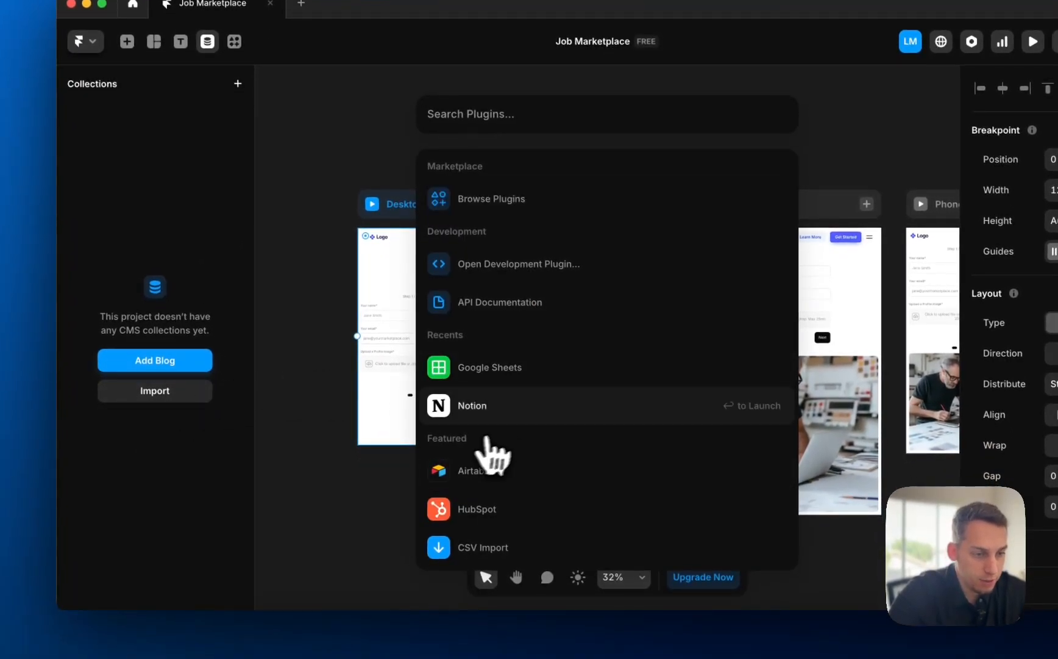
pyautogui.click(524, 369)
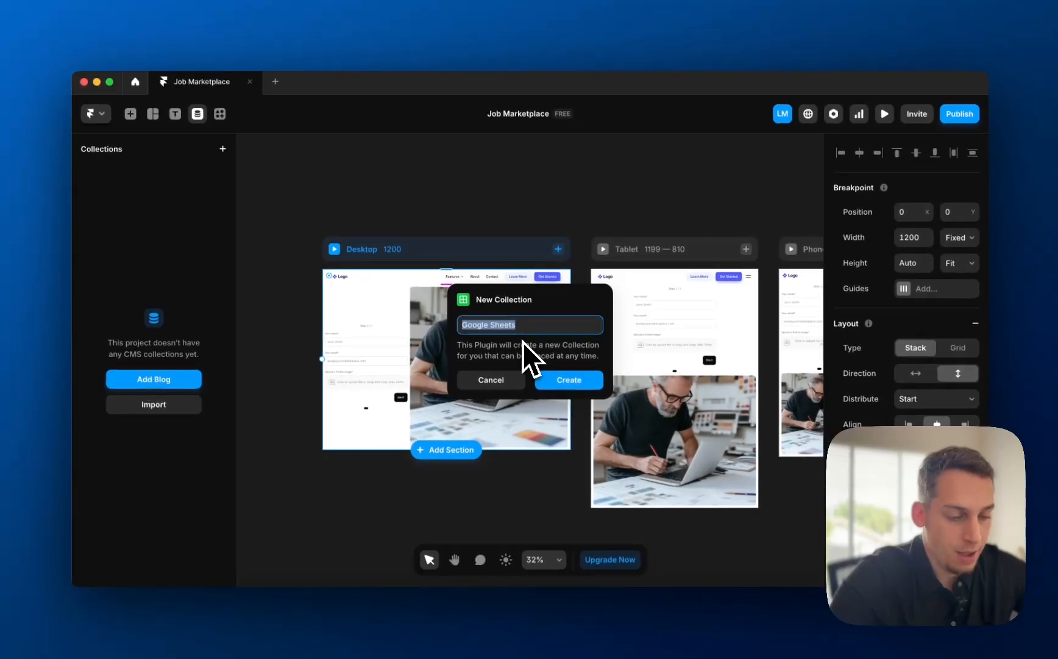
pyautogui.write('Applicants')
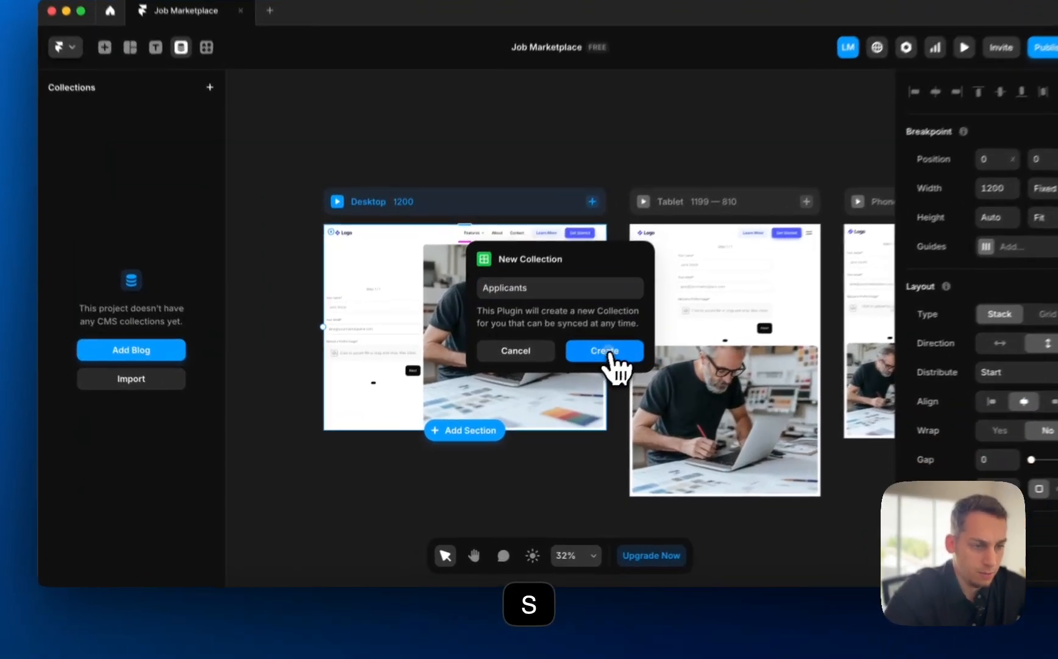
pyautogui.click(568, 379)
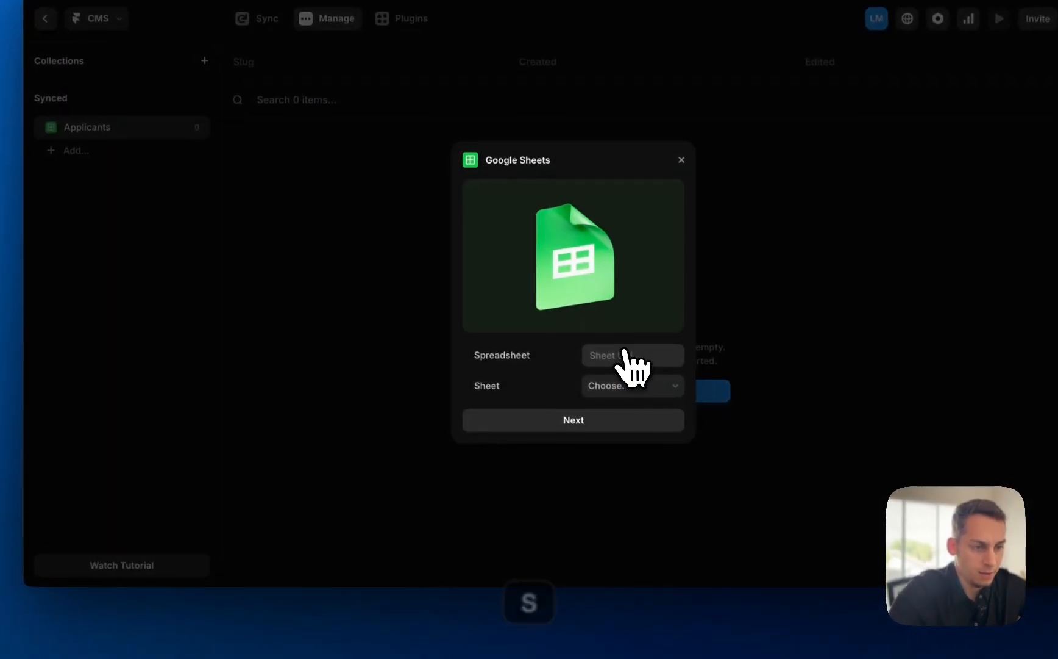
# - Copy the Freelancer Application Results share link and return to Framer's connection dialog
pyautogui.click(265, 631)
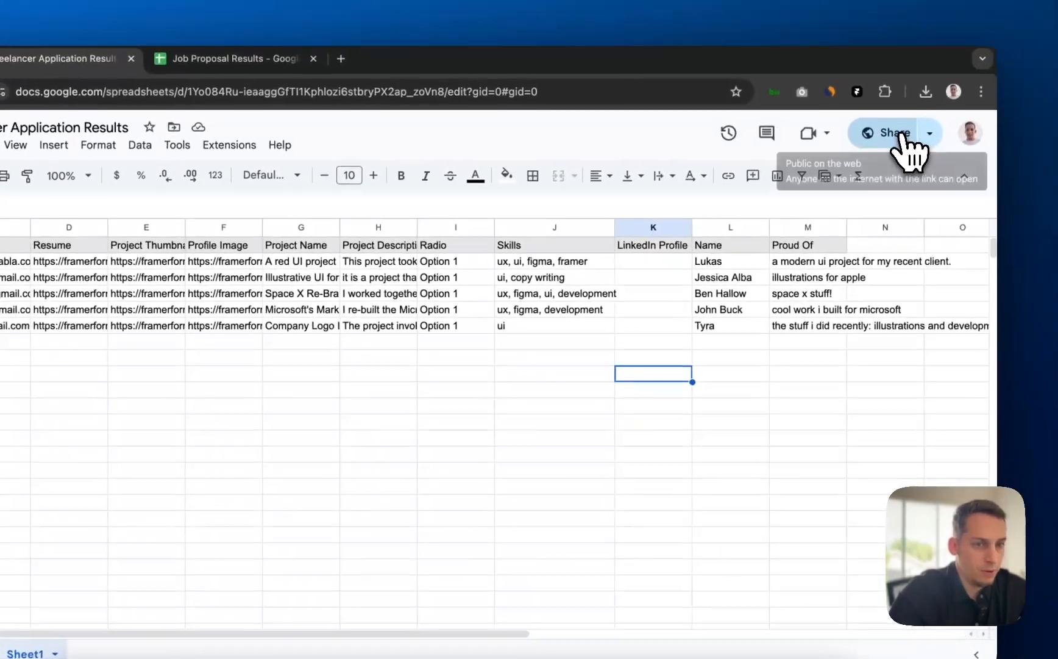
pyautogui.click(899, 136)
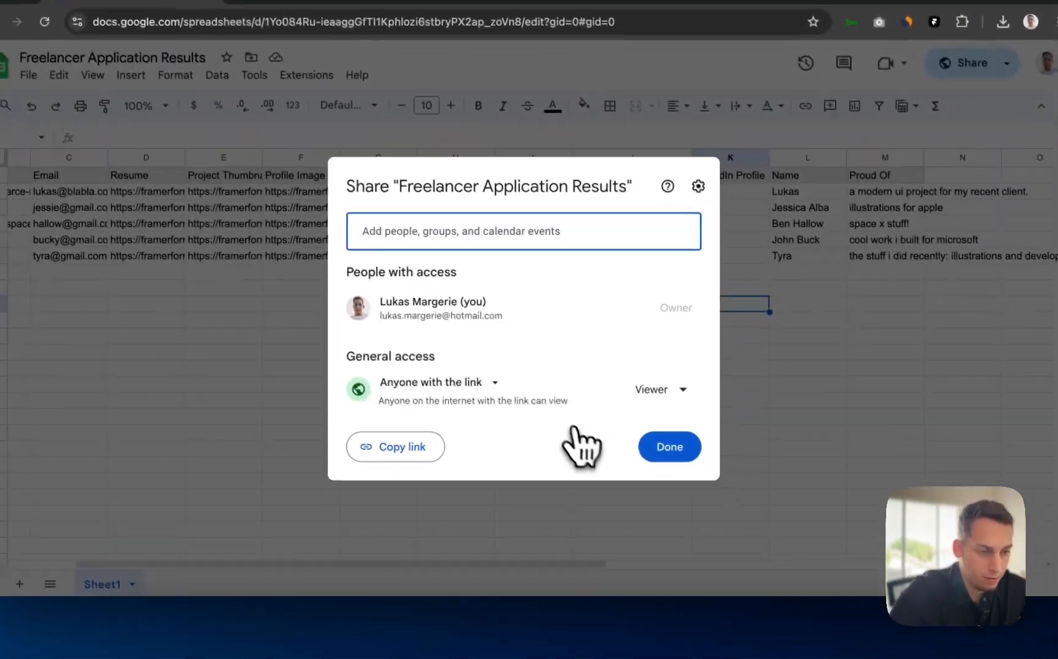
pyautogui.click(419, 438)
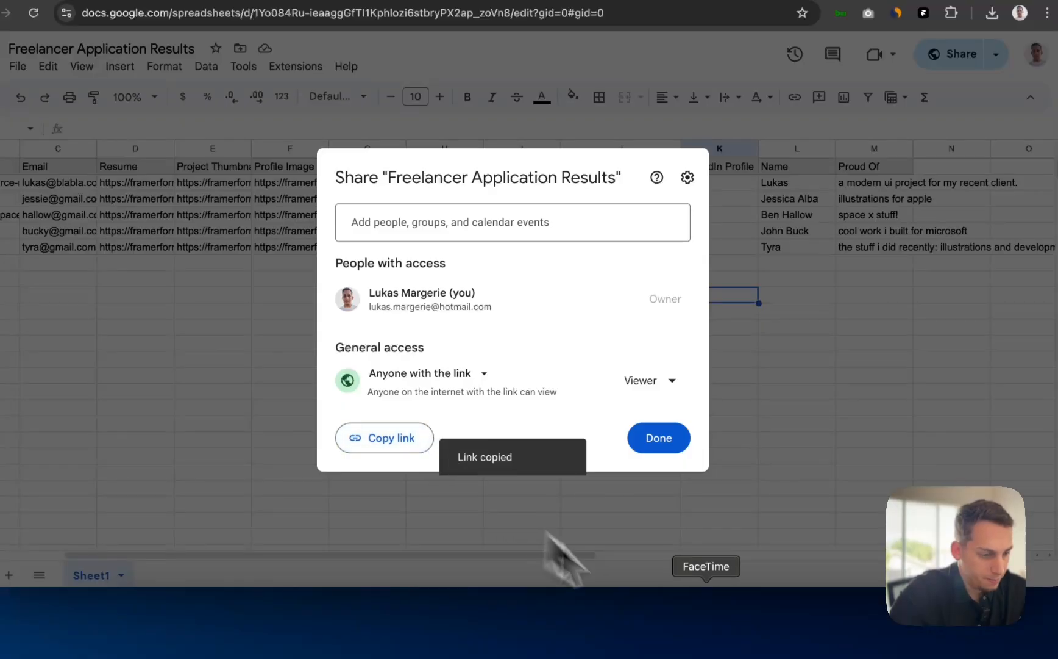
pyautogui.click(527, 634)
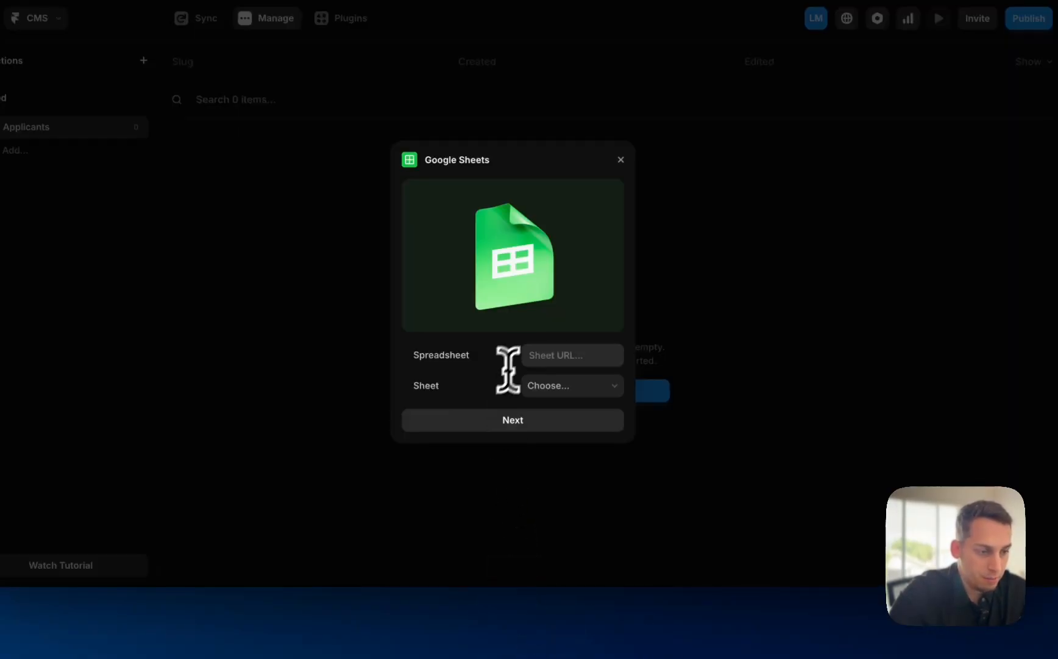
# - Connect the Applicants sheet link and use Name as the slug field
pyautogui.press('super+v')
pyautogui.click(551, 419)
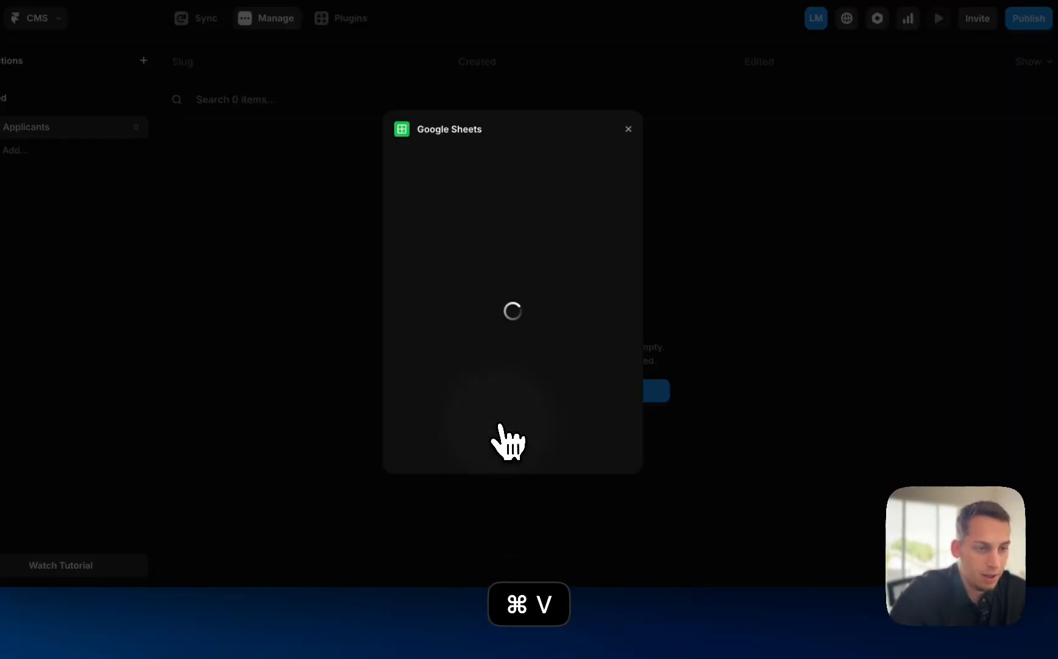
pyautogui.click(445, 195)
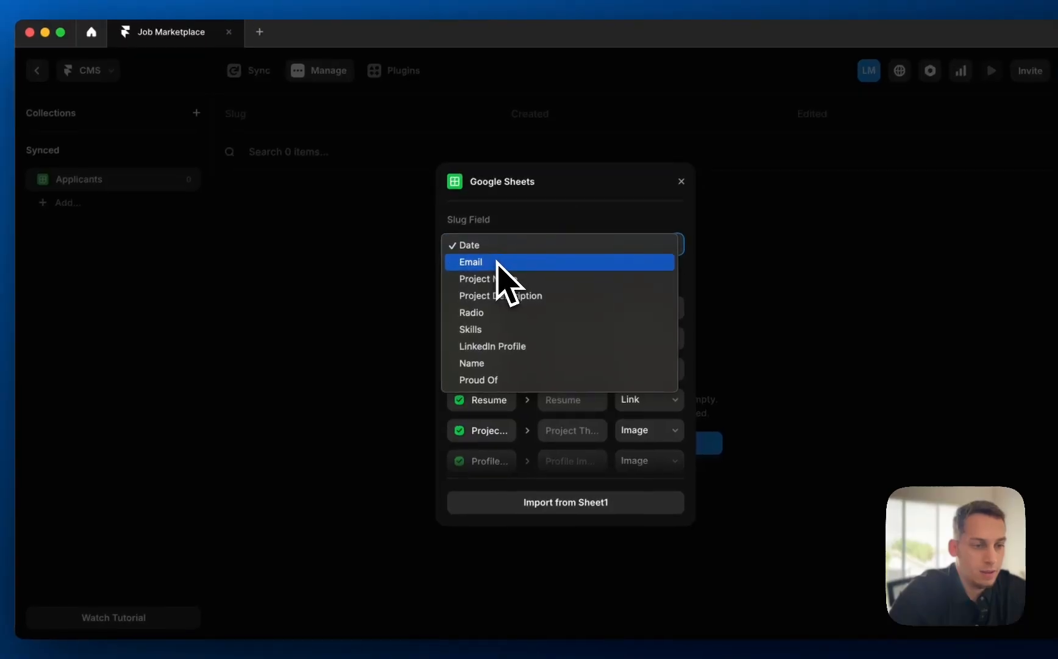
pyautogui.click(486, 361)
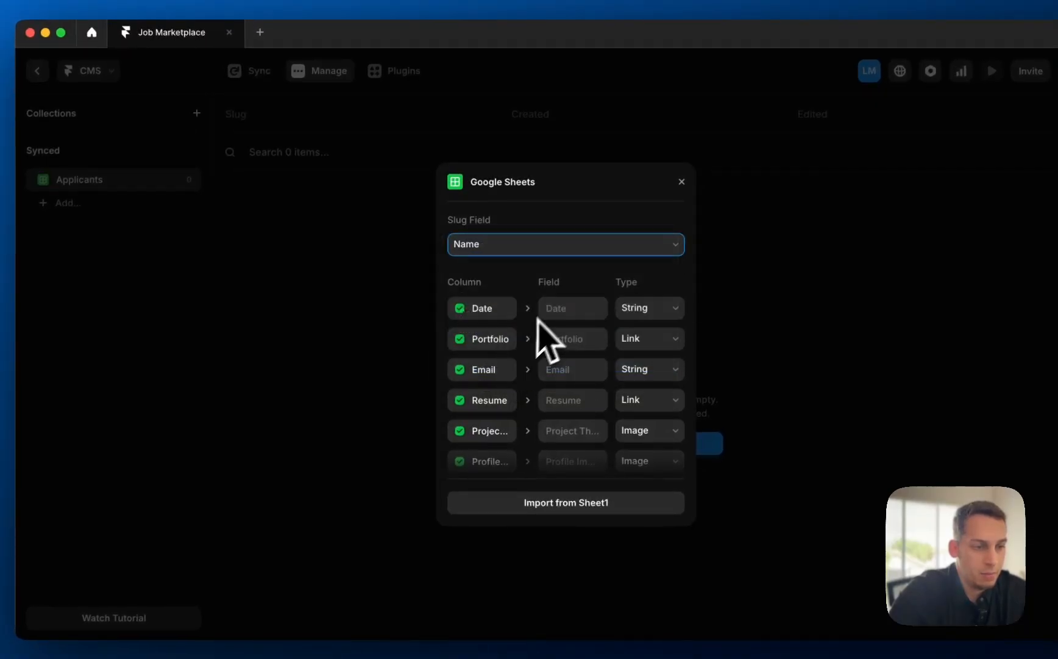
# - Make LinkedIn Profile a Link, project description Formatted Text, and keep Project Name as plain text
pyautogui.scroll(-5, 528, 308)
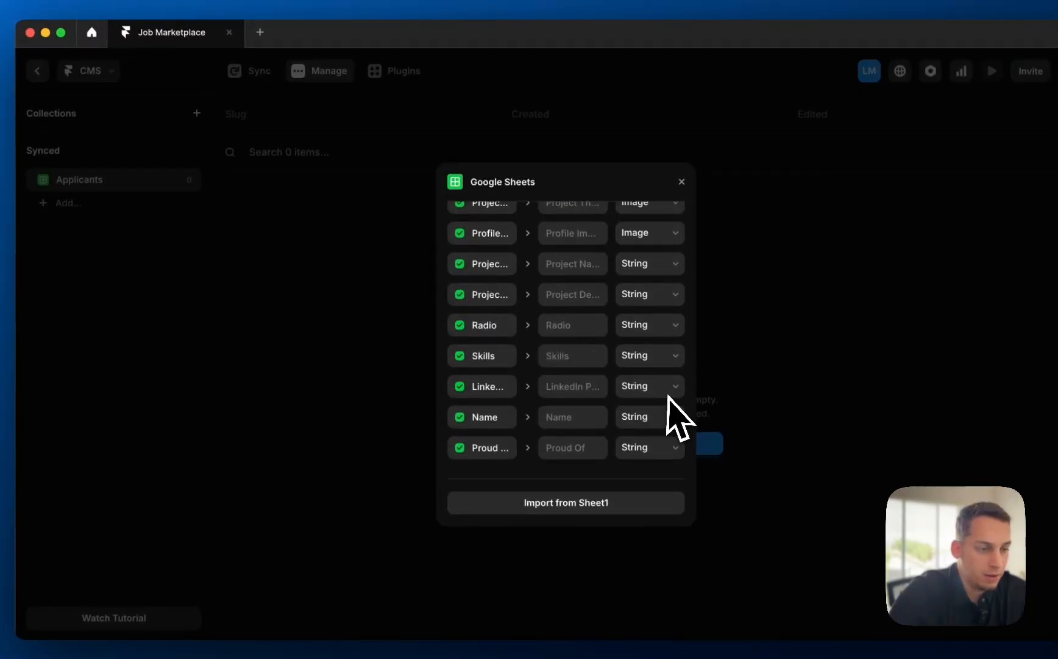
pyautogui.click(667, 384)
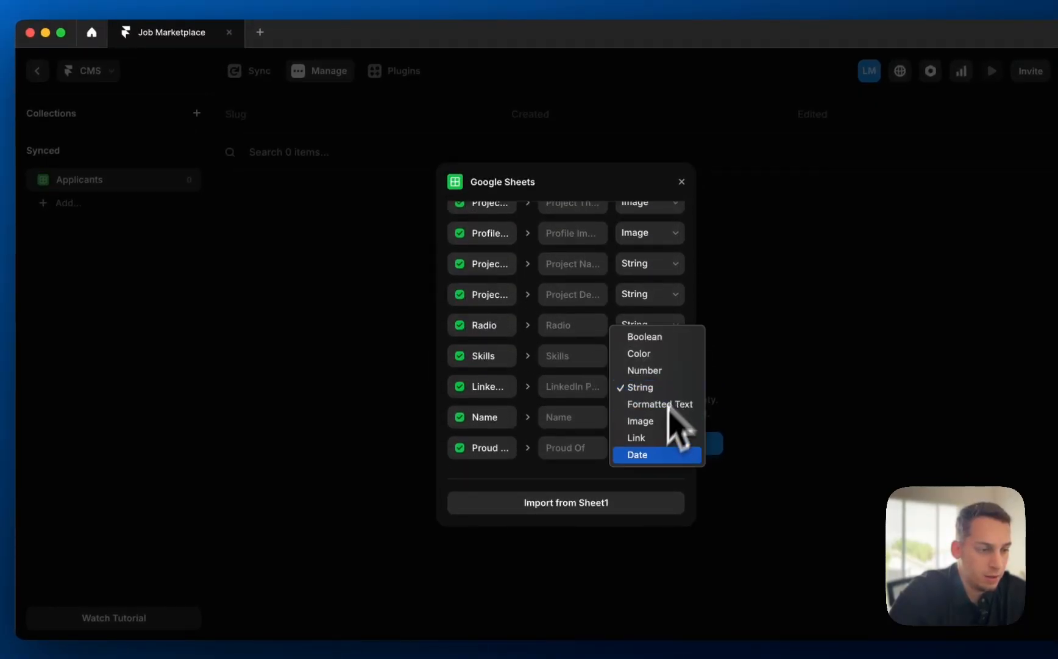
pyautogui.click(649, 439)
pyautogui.scroll(4, 671, 433)
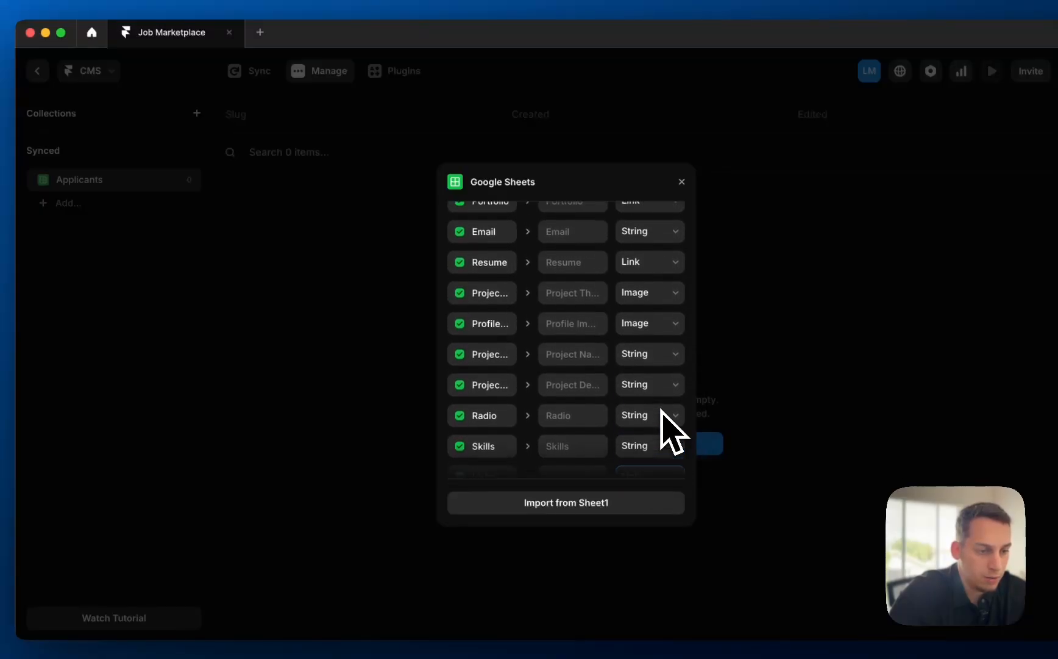
pyautogui.click(661, 409)
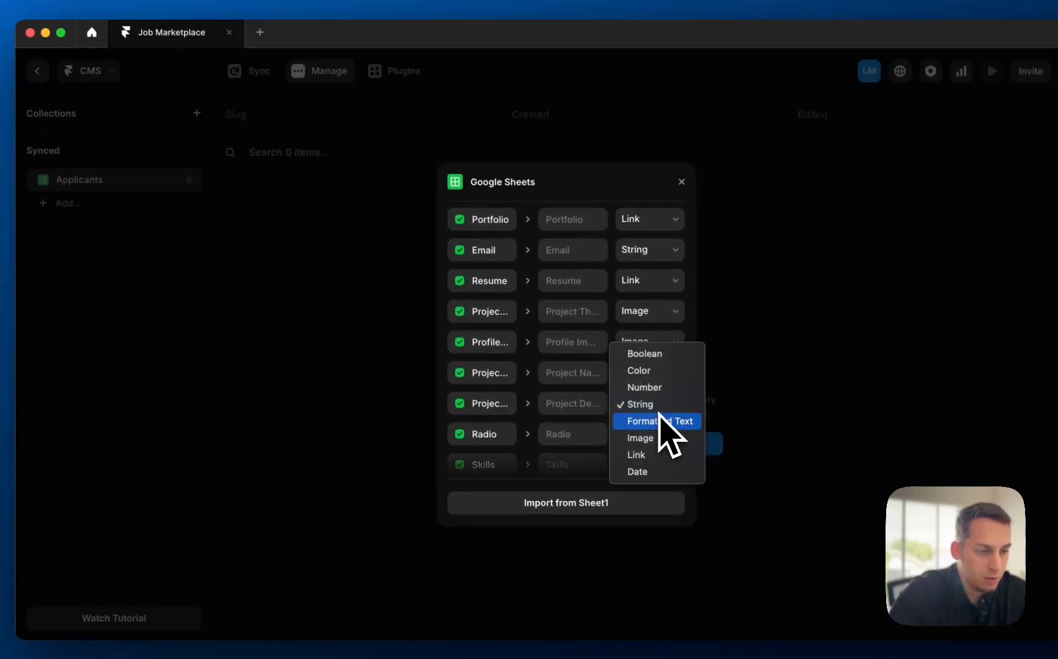
pyautogui.click(586, 407)
pyautogui.click(640, 404)
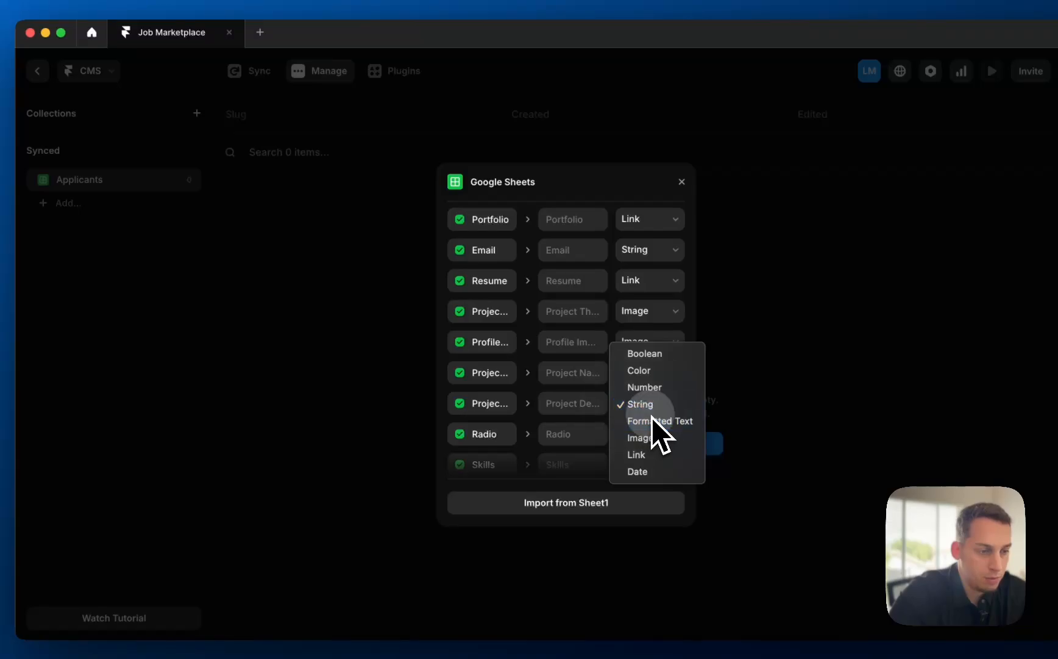
pyautogui.click(652, 419)
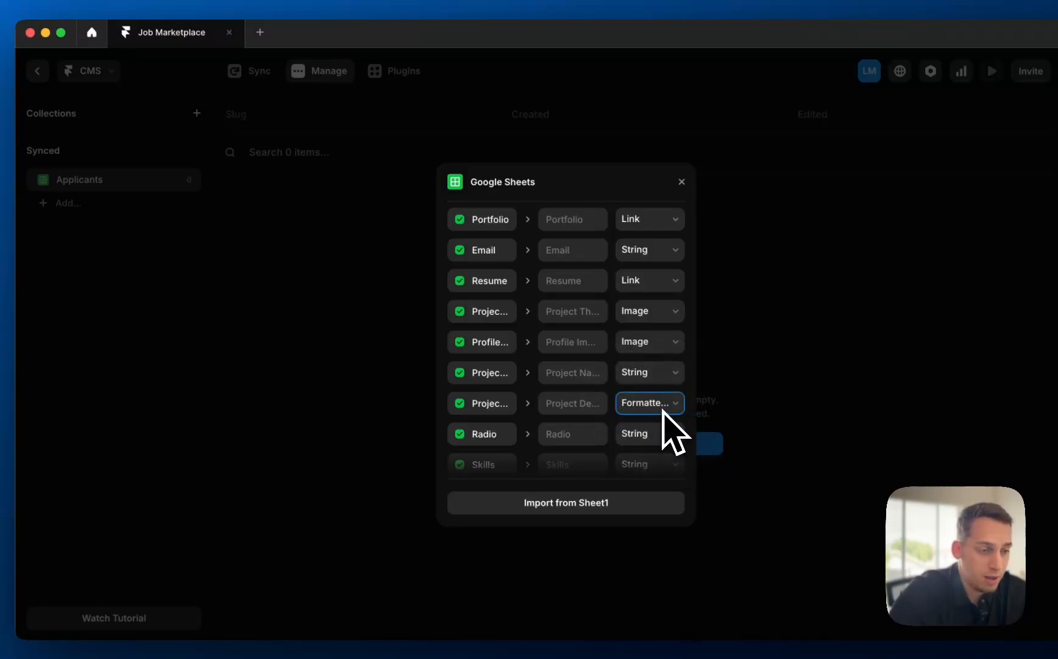
pyautogui.click(652, 377)
pyautogui.click(562, 377)
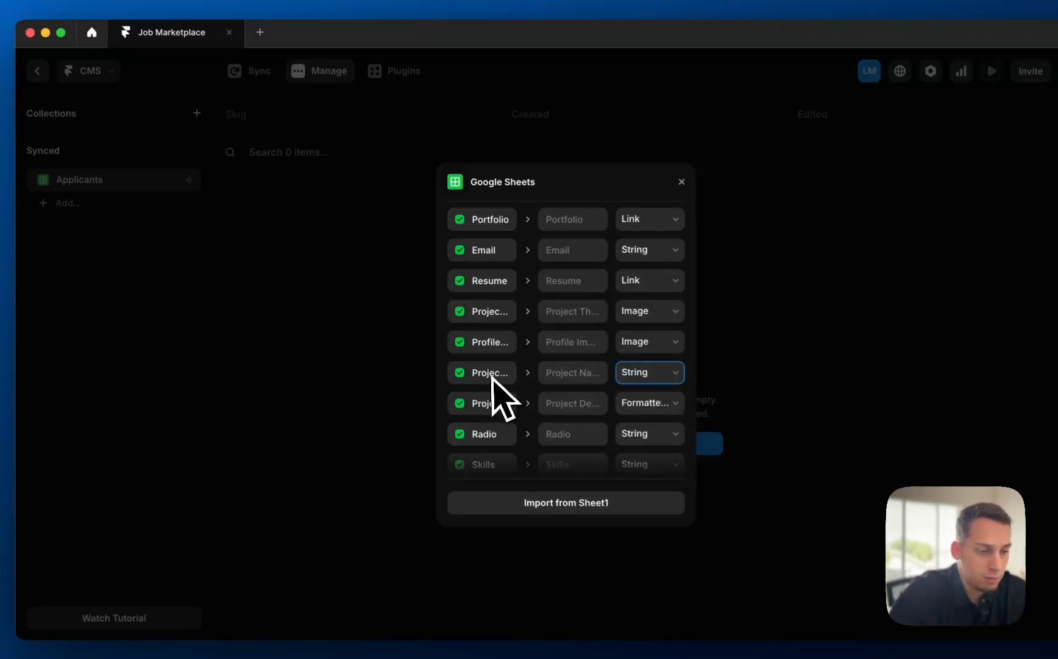
pyautogui.click(639, 383)
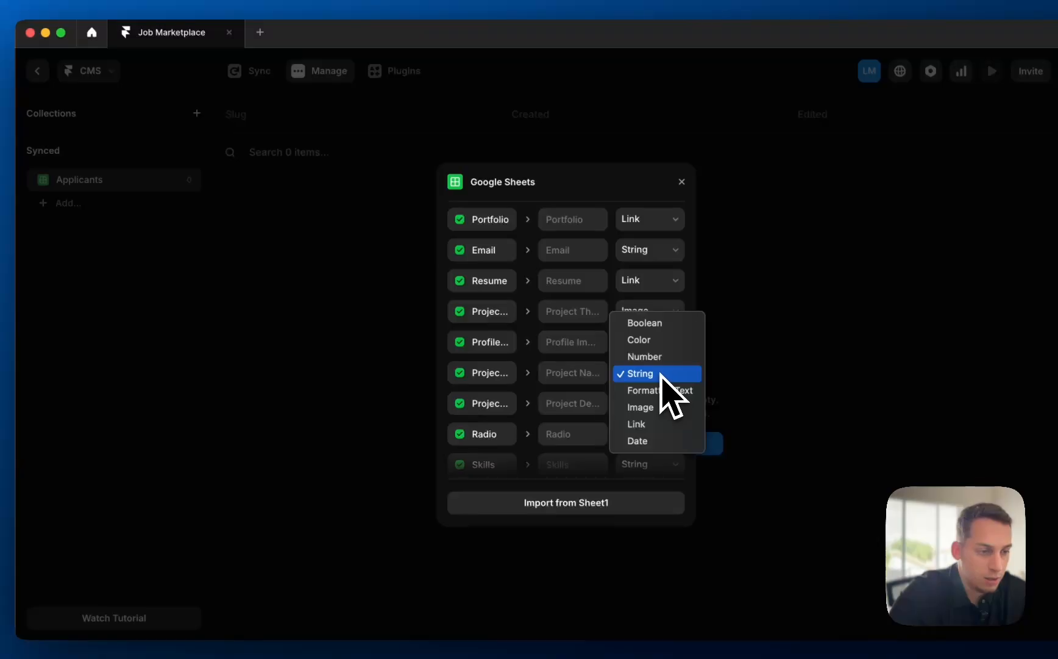
pyautogui.click(661, 374)
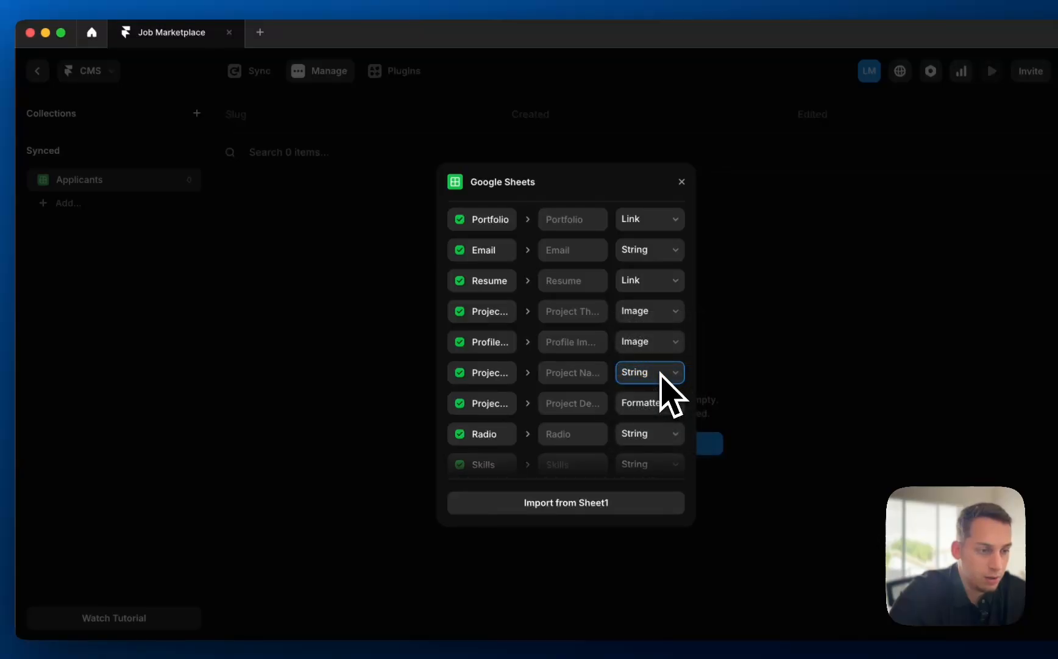
# - Keep the profile image as Image and Resume as Link, set Email to Link, and keep Date as text
pyautogui.click(638, 340)
pyautogui.click(635, 349)
pyautogui.scroll(2, 622, 366)
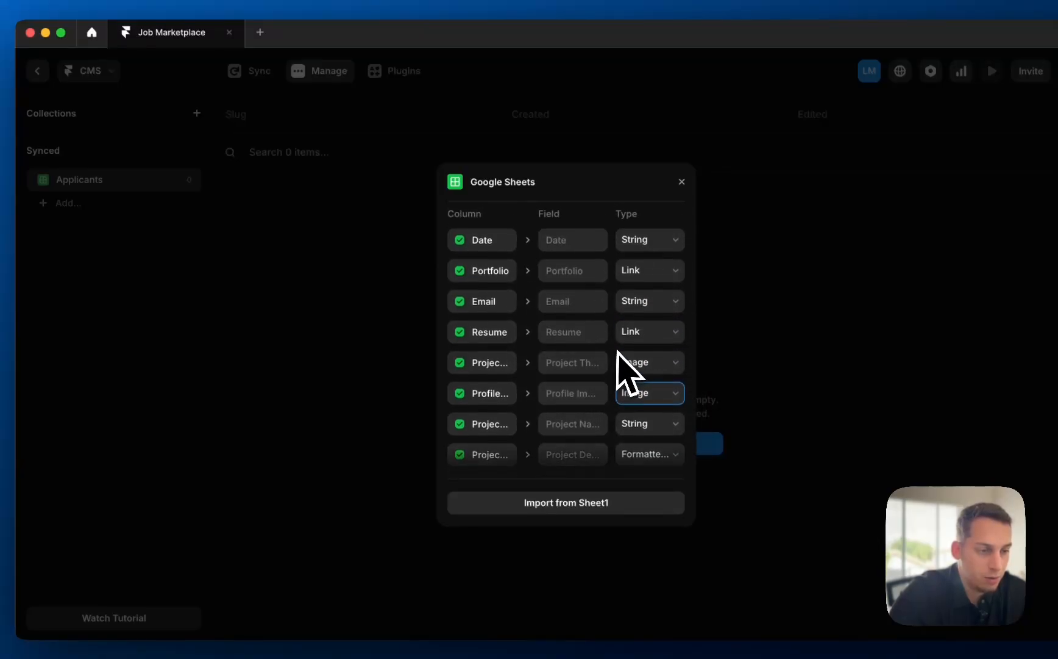
pyautogui.click(655, 347)
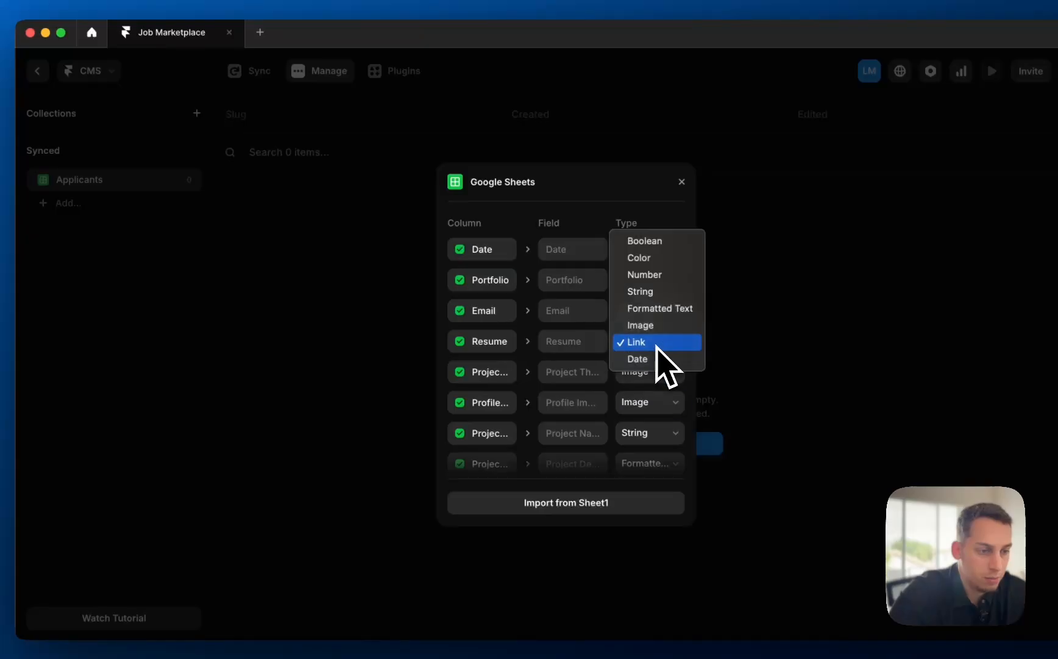
pyautogui.click(555, 346)
pyautogui.click(635, 317)
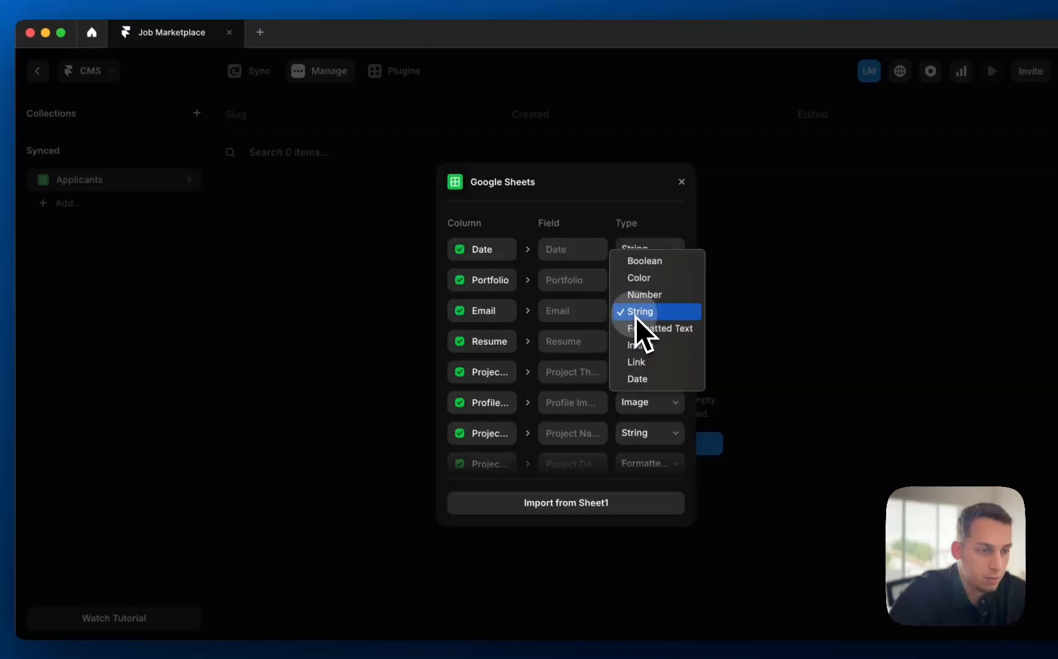
pyautogui.click(636, 362)
pyautogui.scroll(2, 591, 351)
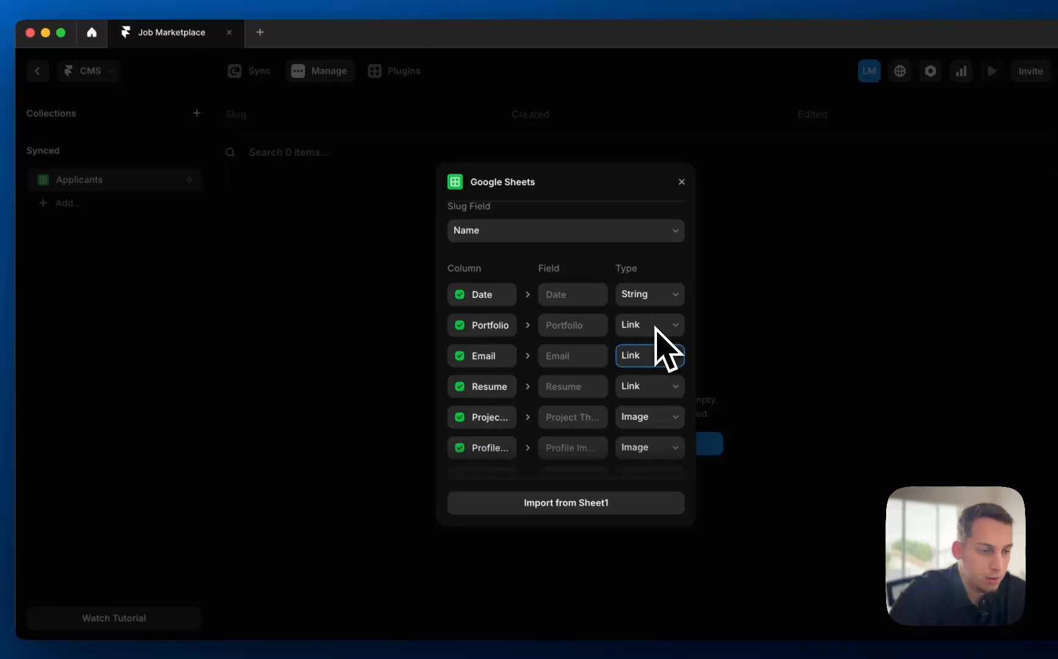
pyautogui.click(635, 300)
pyautogui.click(551, 294)
# - Import the applicants and create a new Google Sheets collection named 'Job Proposals'
pyautogui.click(587, 502)
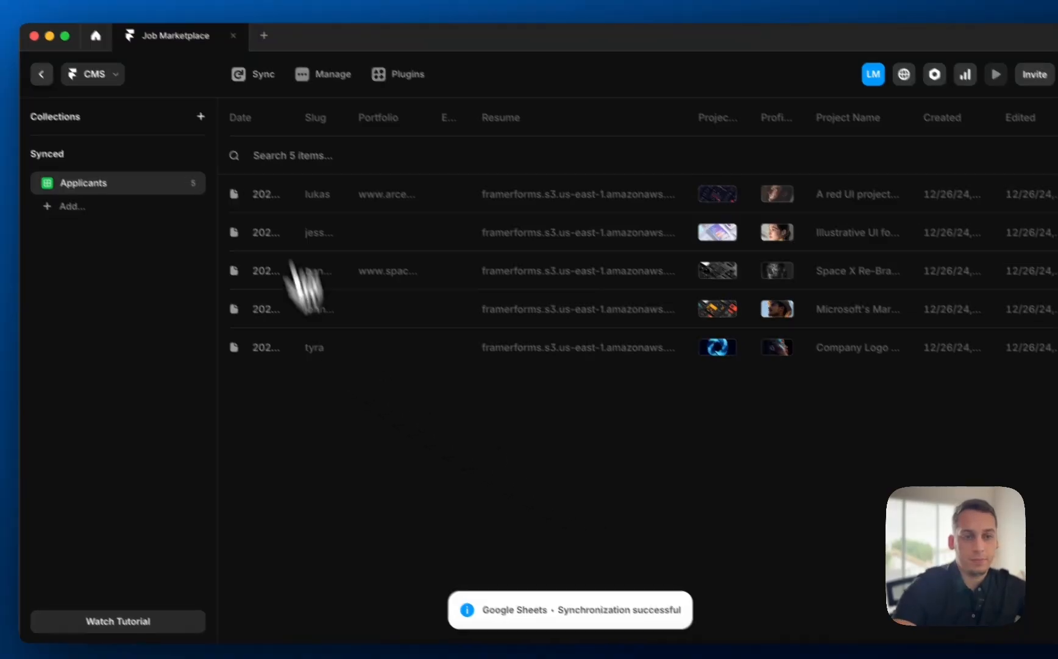
pyautogui.click(252, 160)
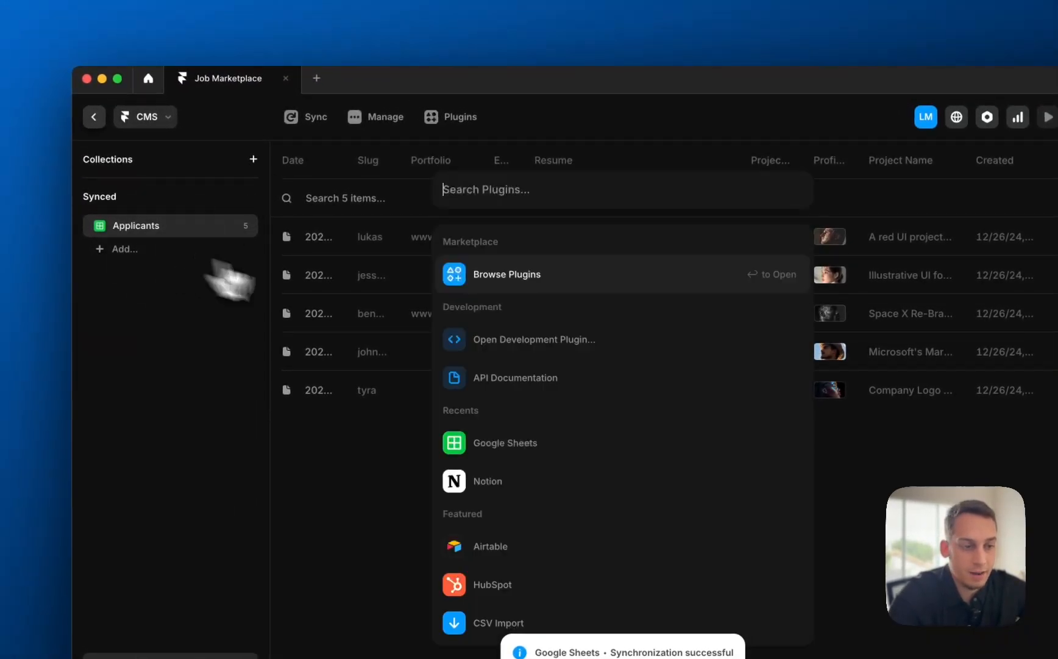
pyautogui.click(514, 442)
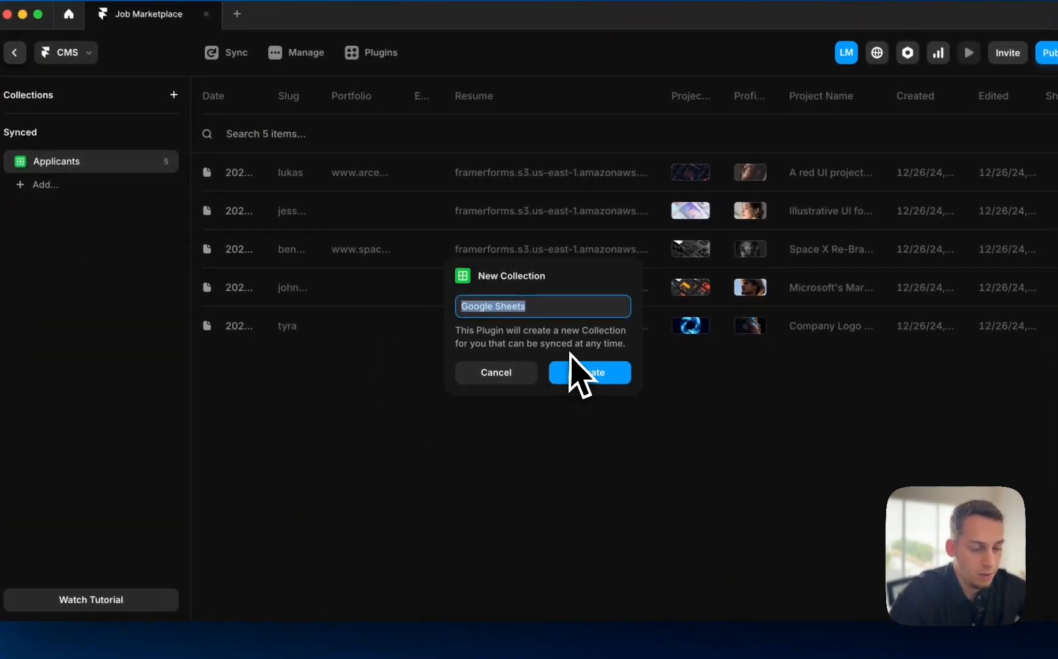
pyautogui.write('Job Propo')
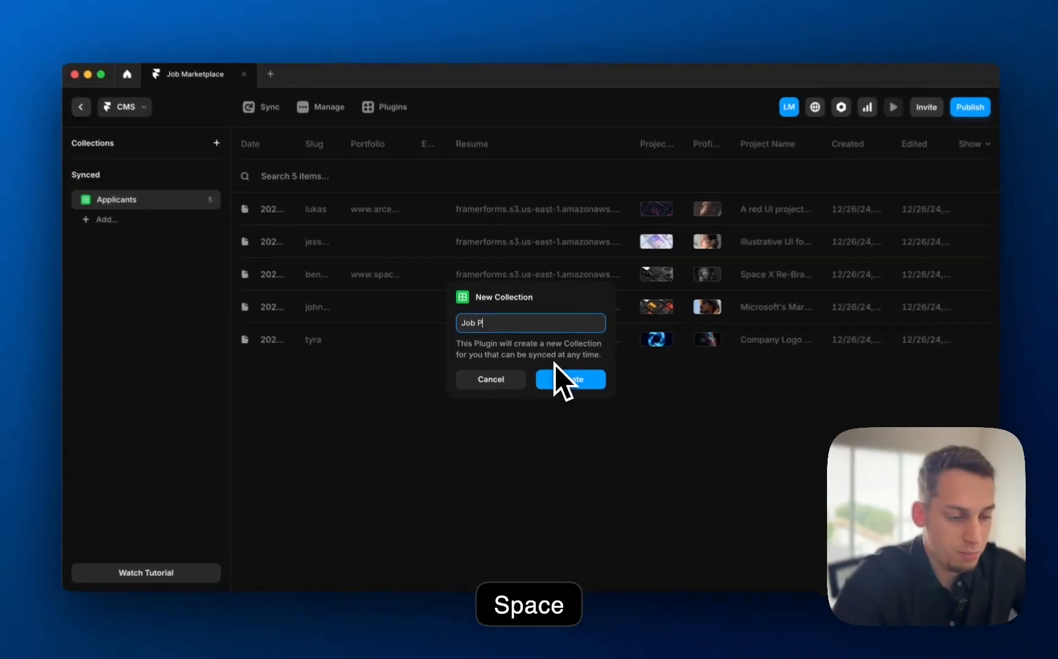
pyautogui.write('sals')
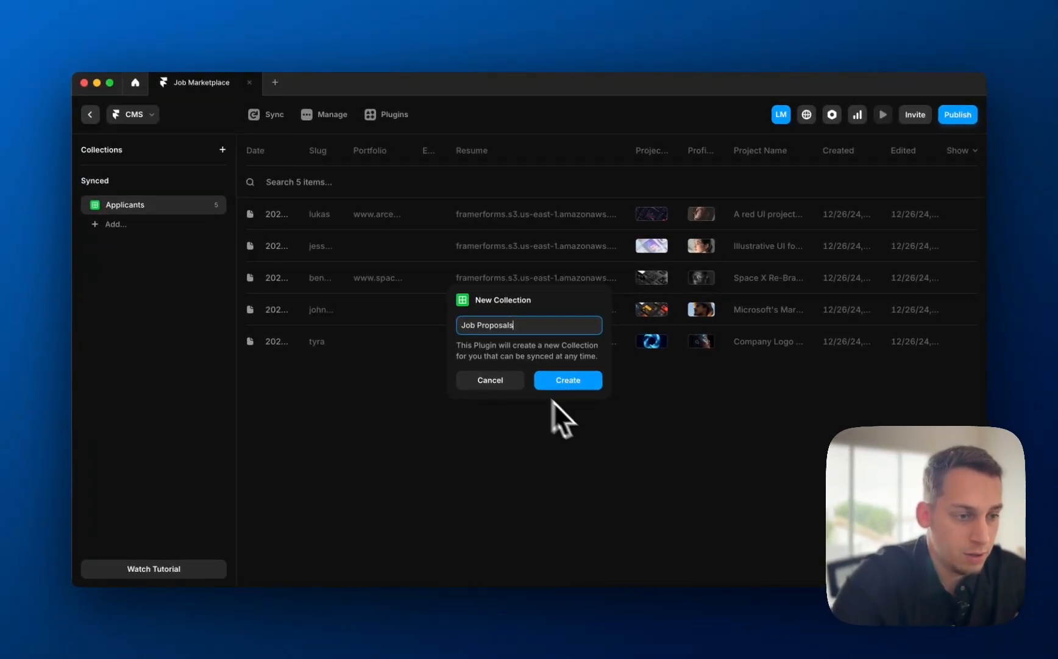
pyautogui.click(568, 379)
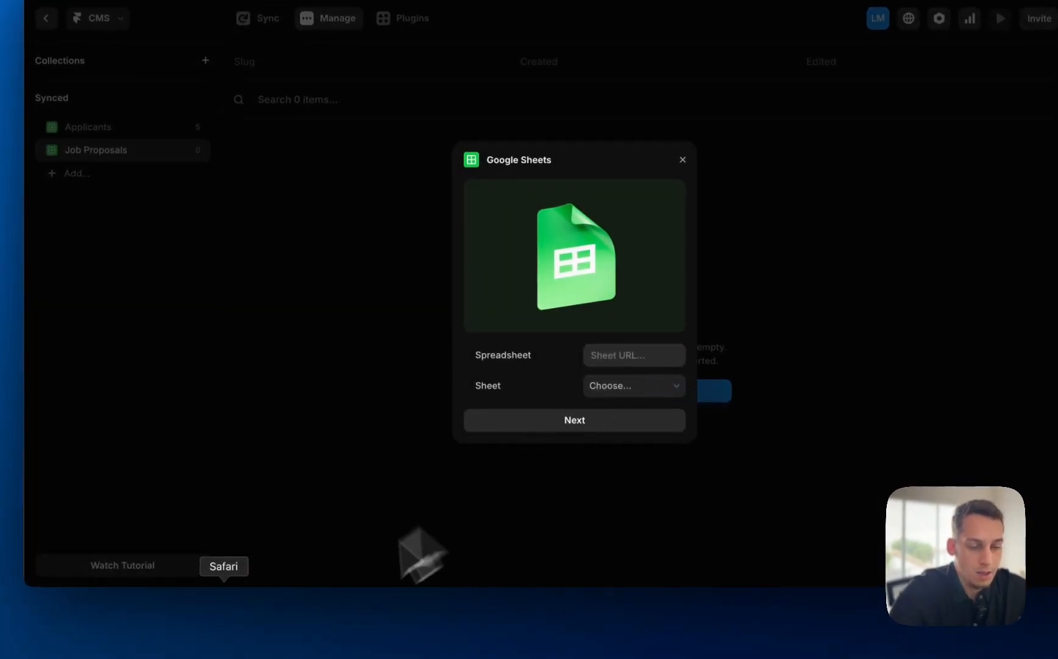
# - Share the Job Proposal Results sheet with anyone who has the link and copy the link
pyautogui.click(253, 638)
pyautogui.click(348, 17)
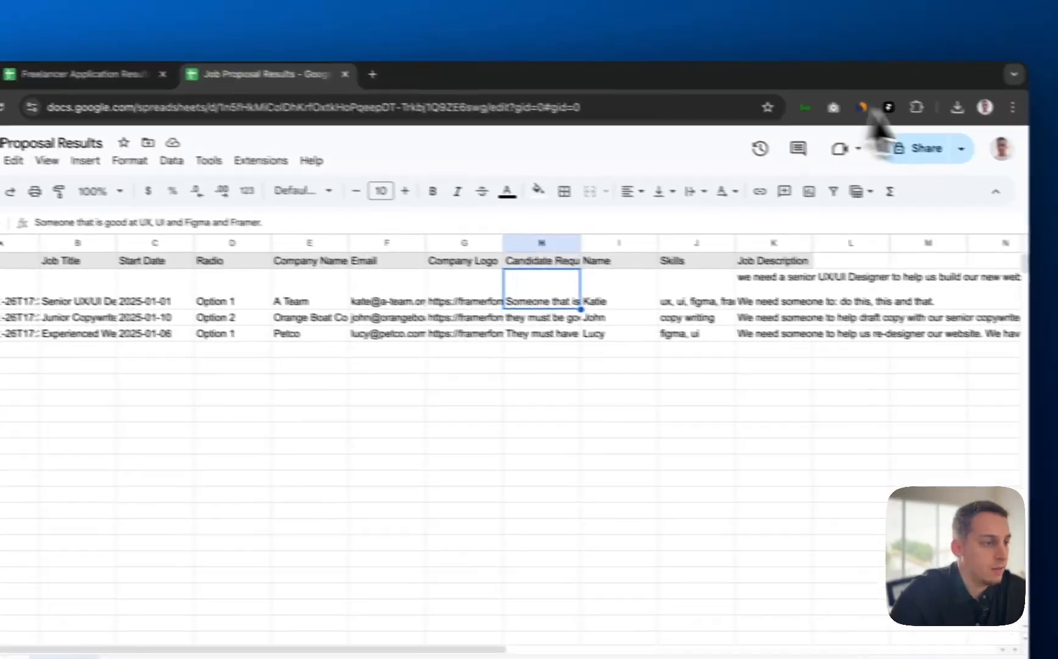
pyautogui.click(1006, 91)
pyautogui.click(374, 442)
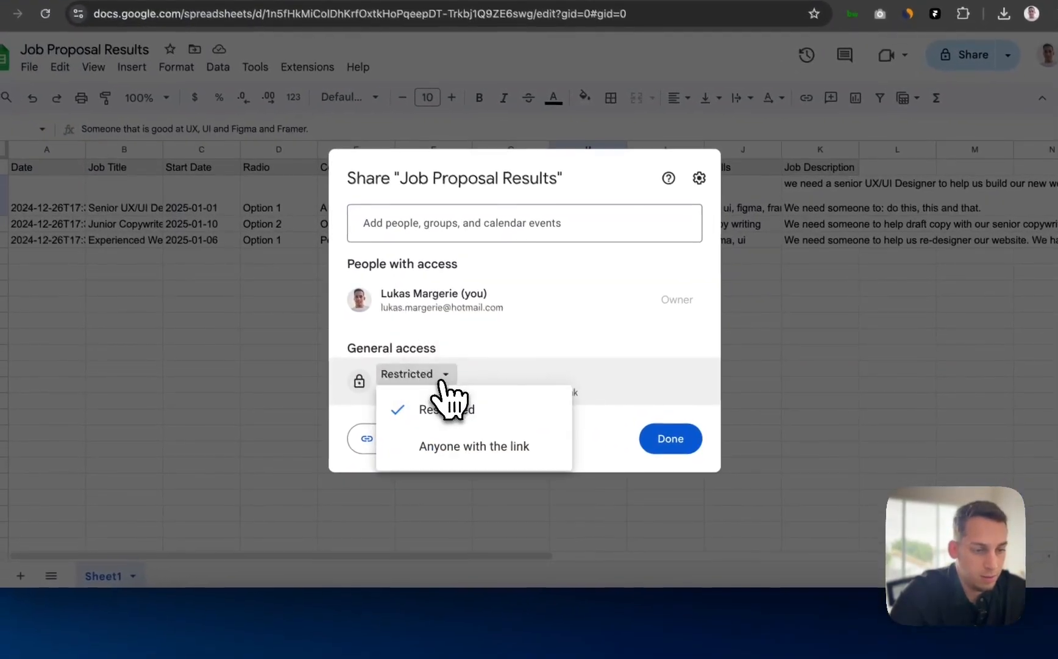
pyautogui.click(363, 510)
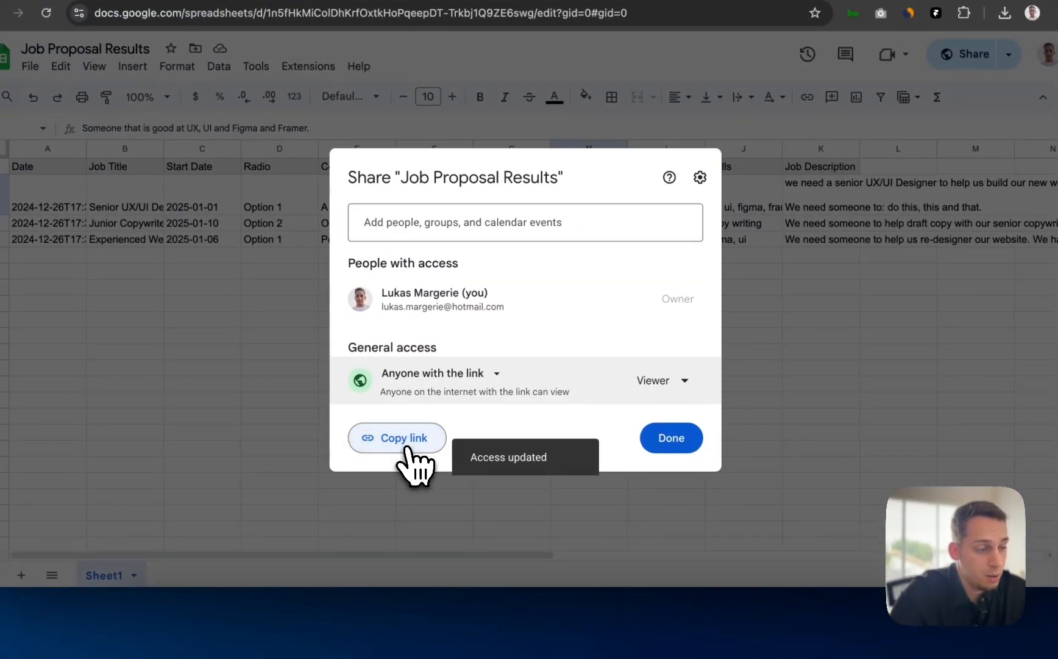
pyautogui.click(420, 455)
pyautogui.click(552, 618)
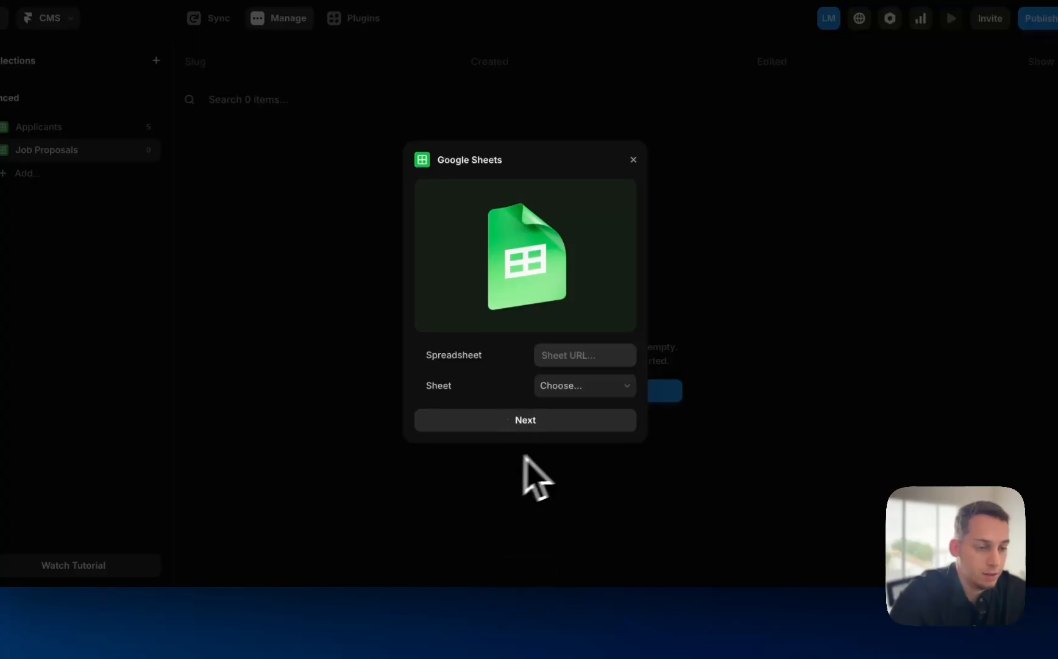
# - Paste the Job Proposal Results sheet link and use Job Title as the slug field
pyautogui.click(558, 355)
pyautogui.press('super+v')
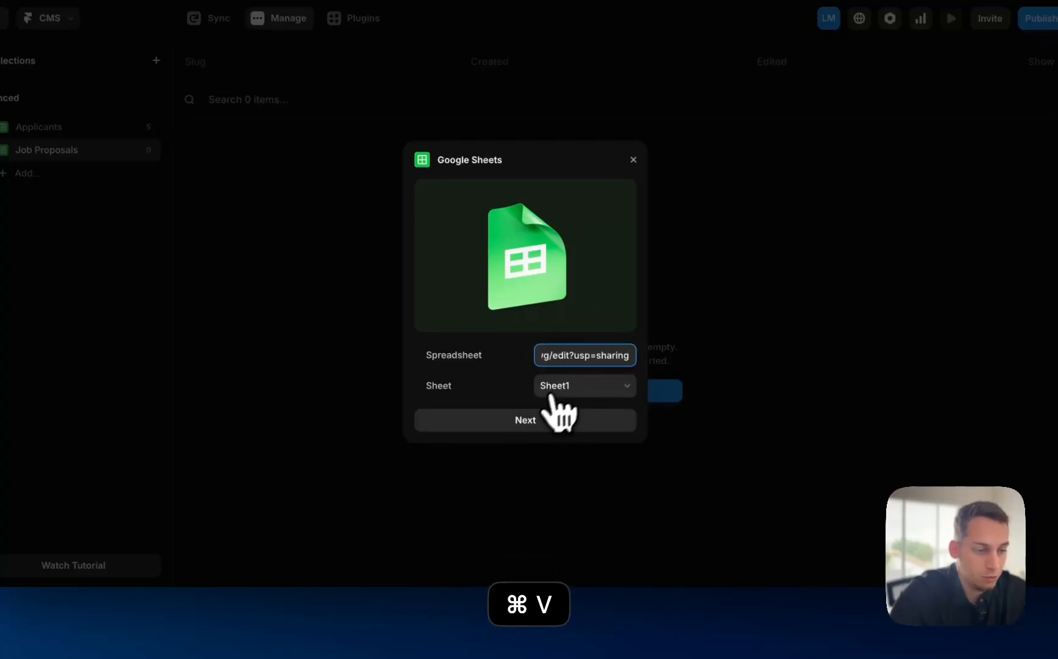
pyautogui.click(552, 420)
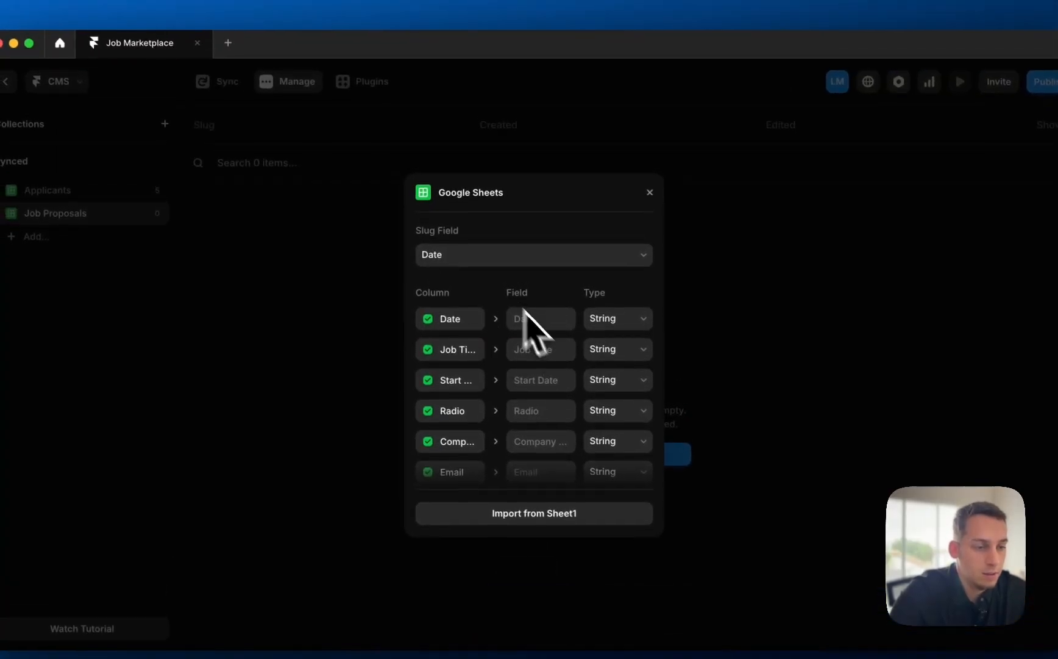
pyautogui.click(483, 255)
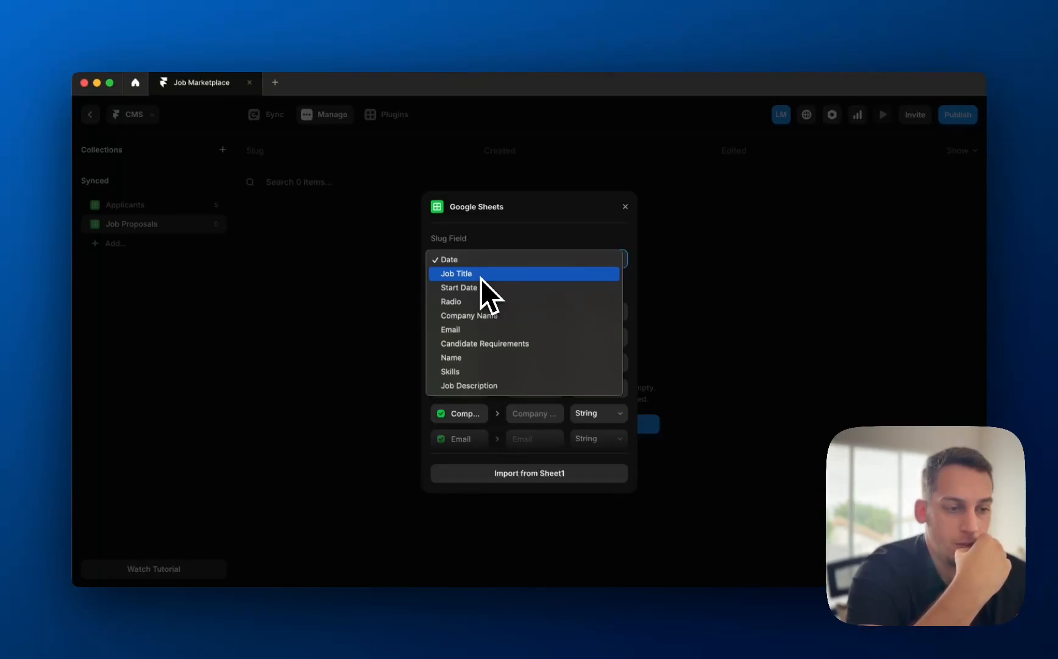
pyautogui.click(480, 276)
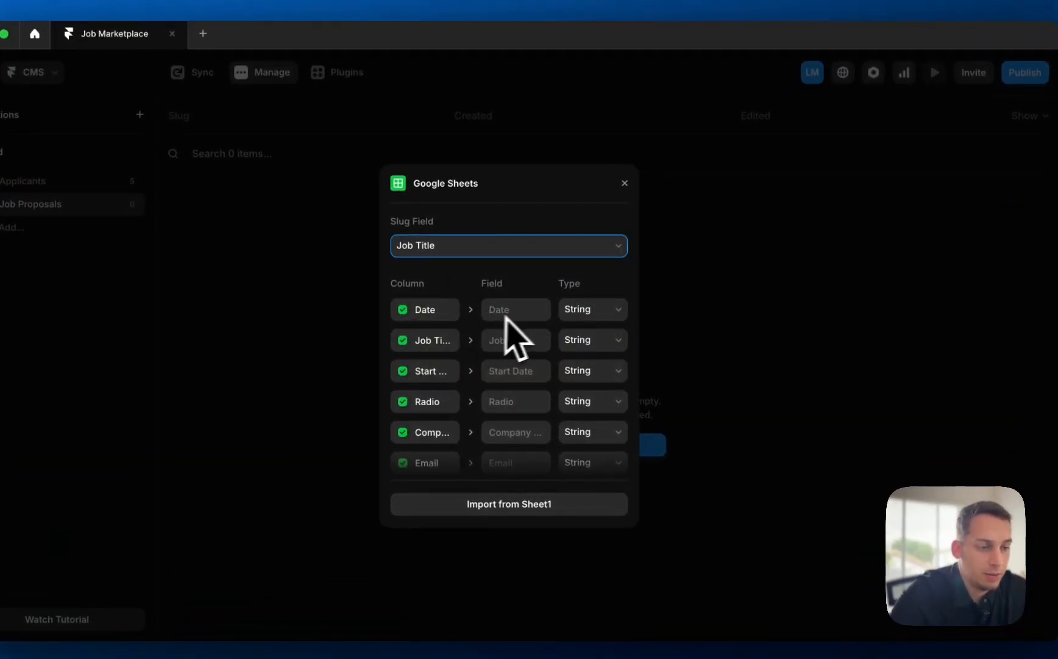
# - Set Date and Start Date to Date, keep Company Name as plain text, and make Email a Link
pyautogui.click(580, 312)
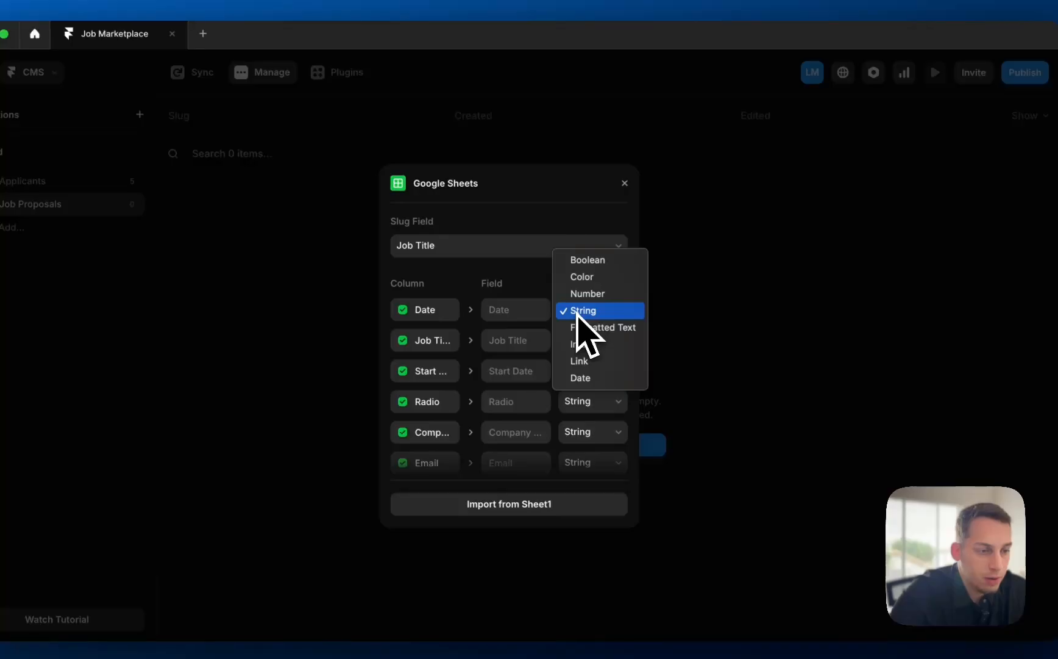
pyautogui.click(576, 378)
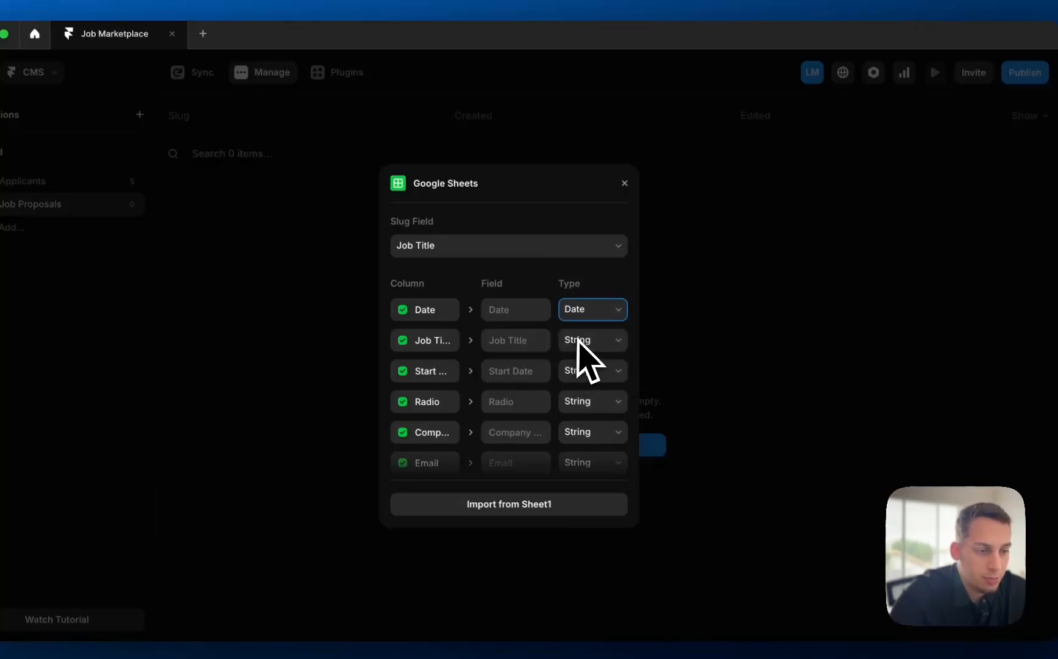
pyautogui.scroll(-1, 599, 373)
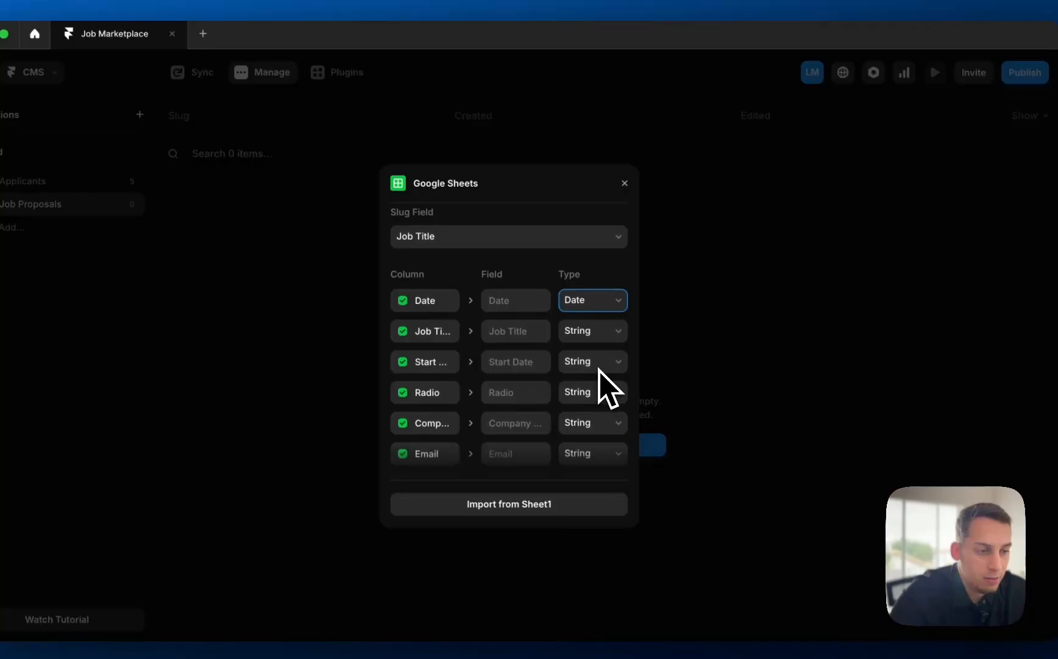
pyautogui.click(596, 365)
pyautogui.click(595, 429)
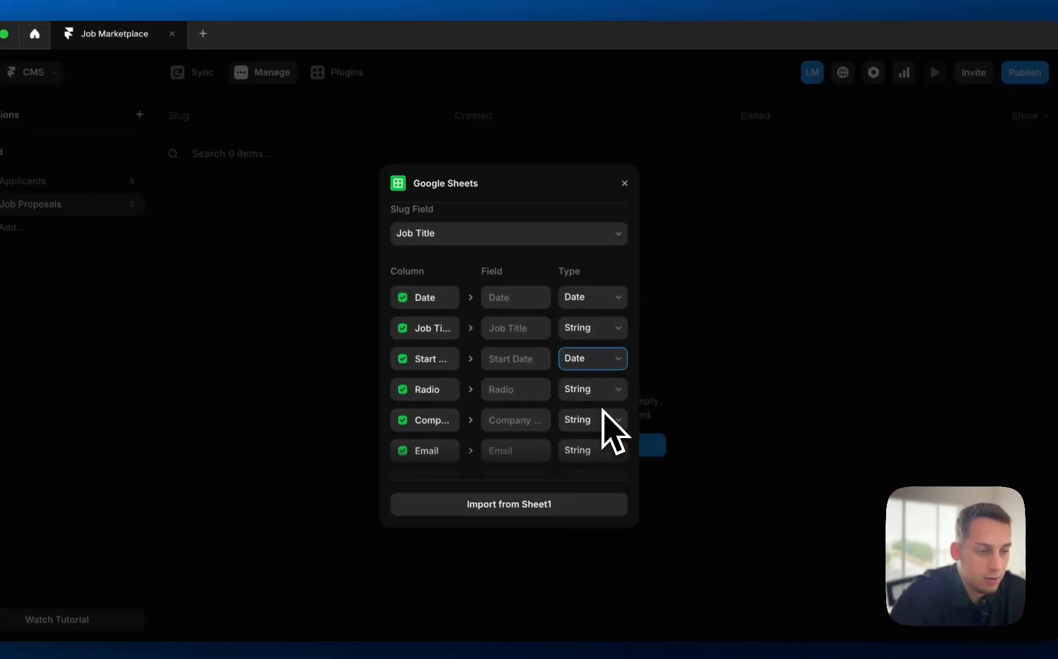
pyautogui.scroll(-3, 610, 432)
pyautogui.click(592, 362)
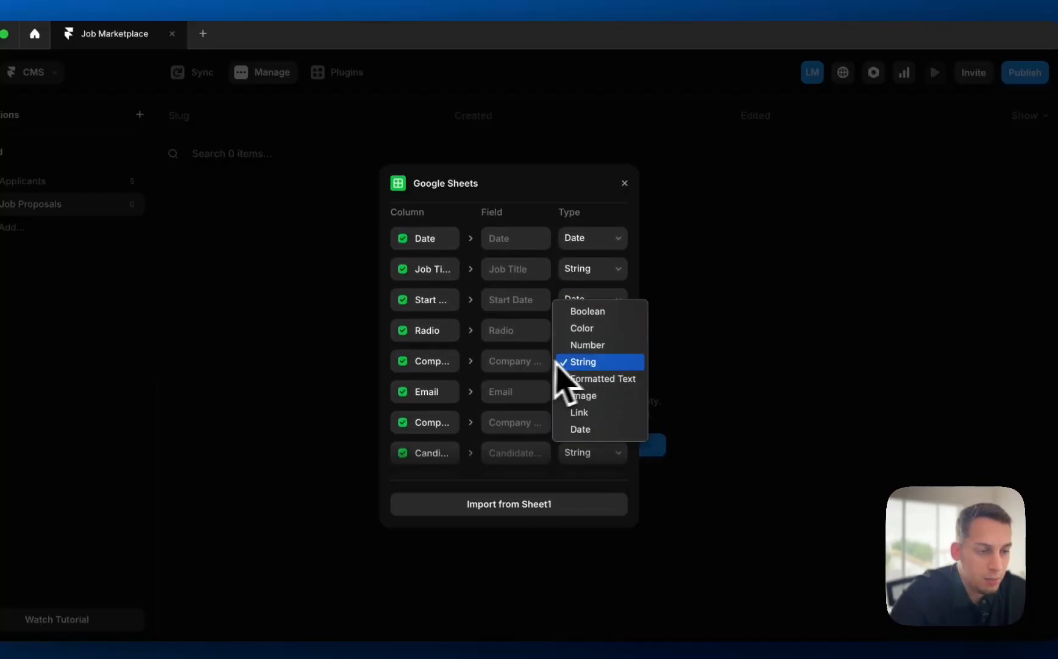
pyautogui.click(573, 362)
pyautogui.click(579, 391)
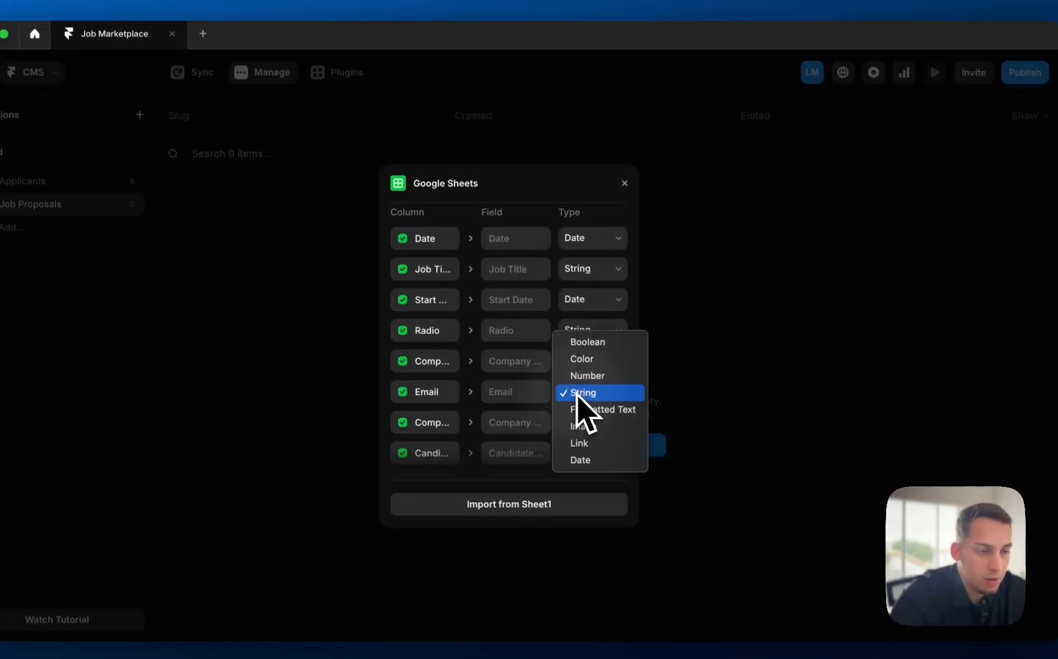
pyautogui.click(587, 441)
# - Make Candidate Requirements and Job Description Formatted Text, then import the job proposals
pyautogui.scroll(-2, 591, 433)
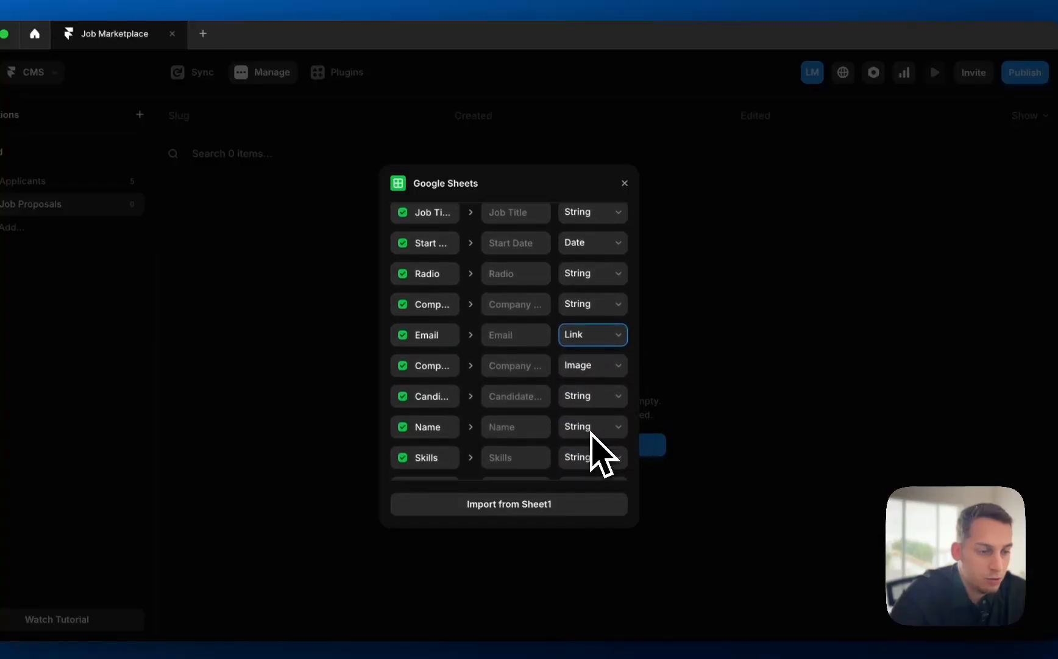
pyautogui.click(573, 400)
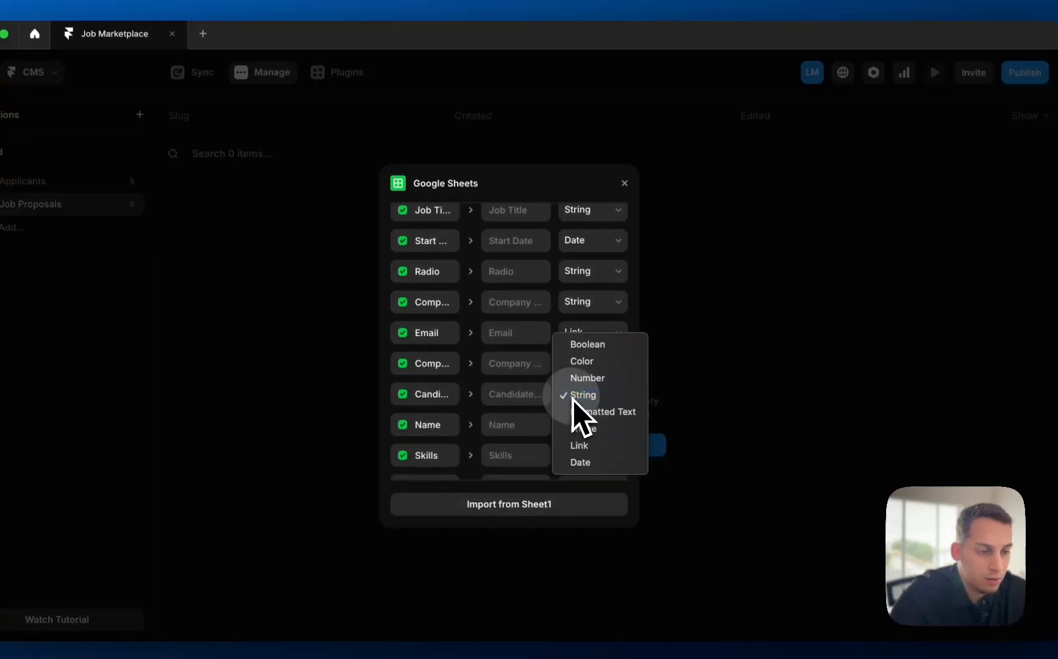
pyautogui.click(575, 397)
pyautogui.click(574, 400)
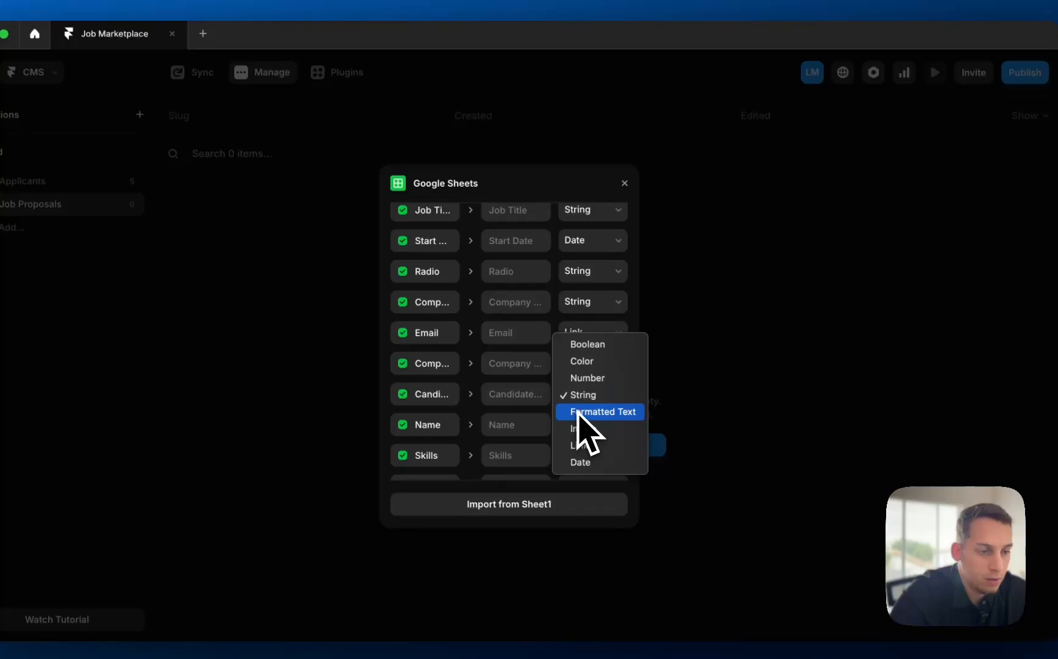
pyautogui.click(578, 412)
pyautogui.scroll(-1, 583, 421)
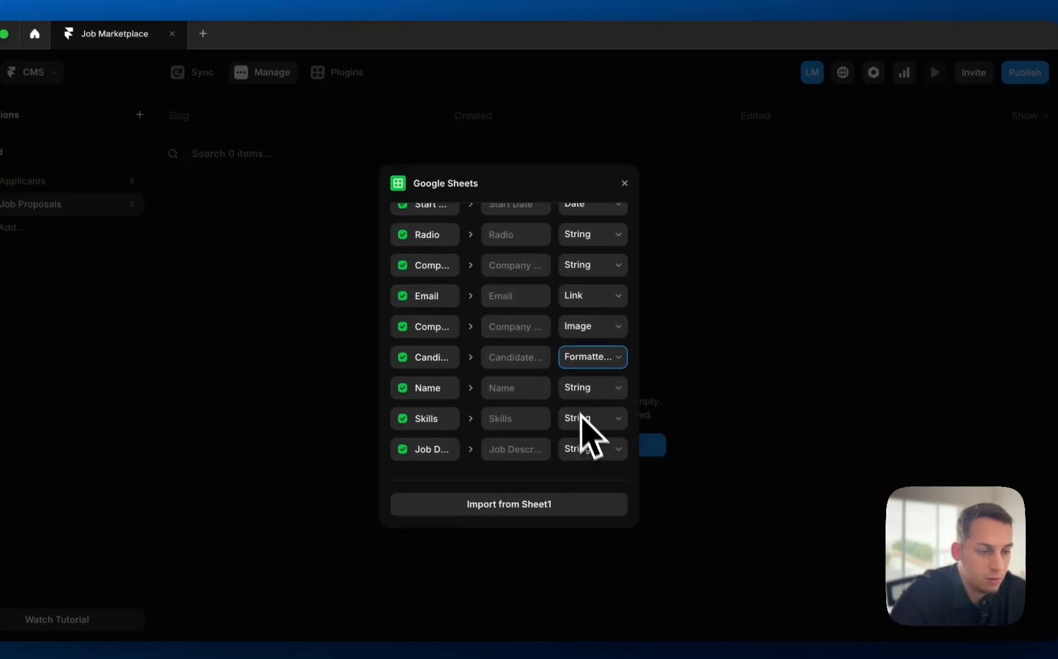
pyautogui.click(585, 449)
pyautogui.click(591, 464)
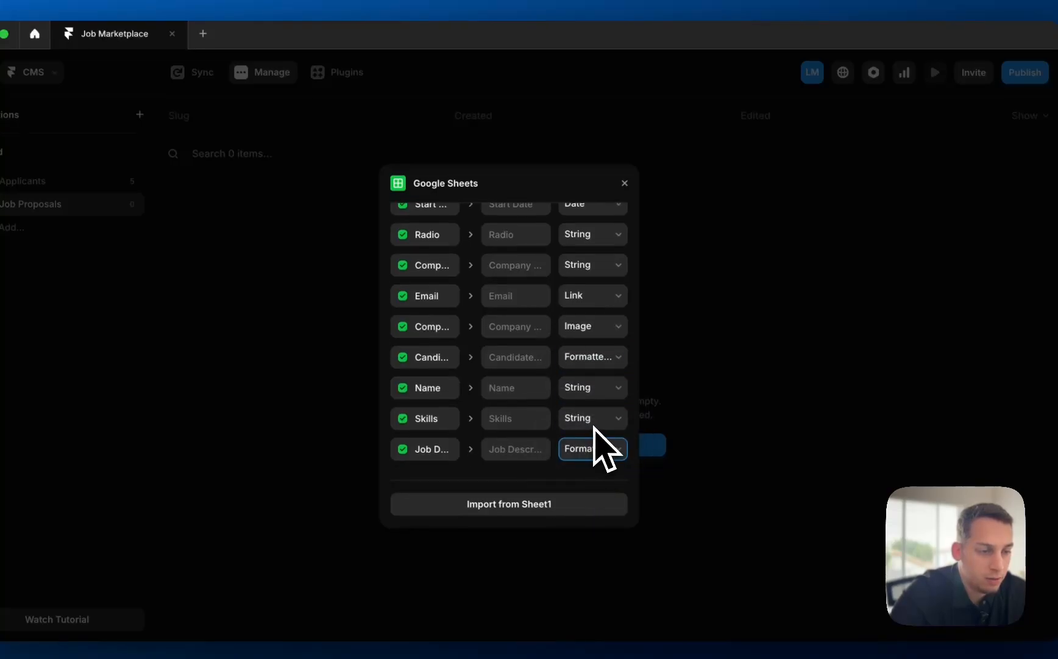
pyautogui.click(524, 505)
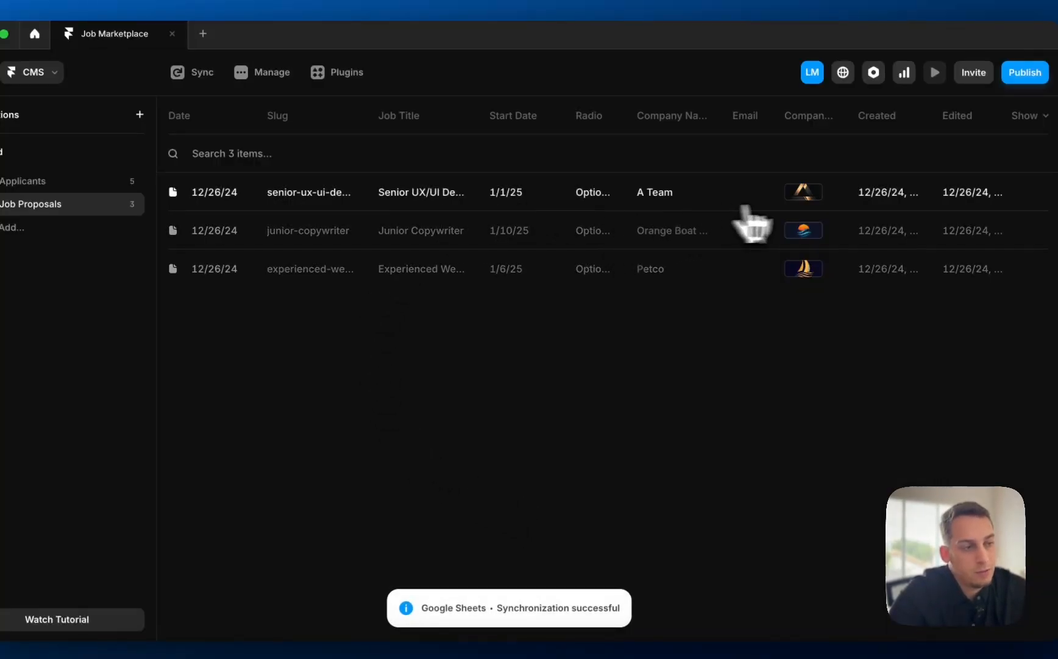
# - Review the Applicants and Job Proposals collection entries, then exit the CMS to the page canvas
pyautogui.click(92, 218)
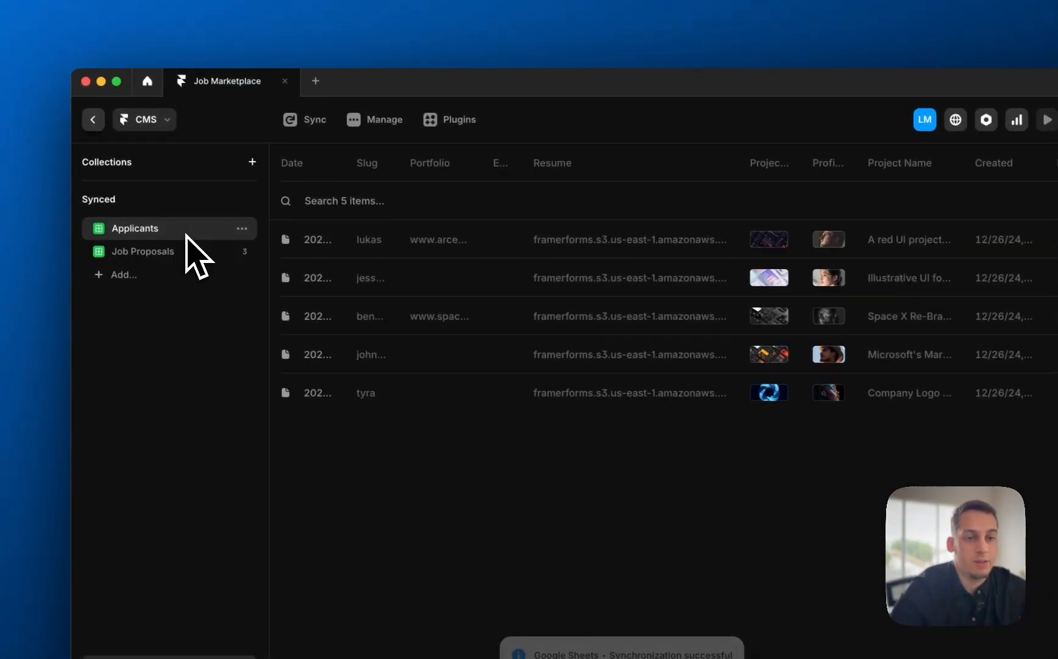
pyautogui.click(95, 237)
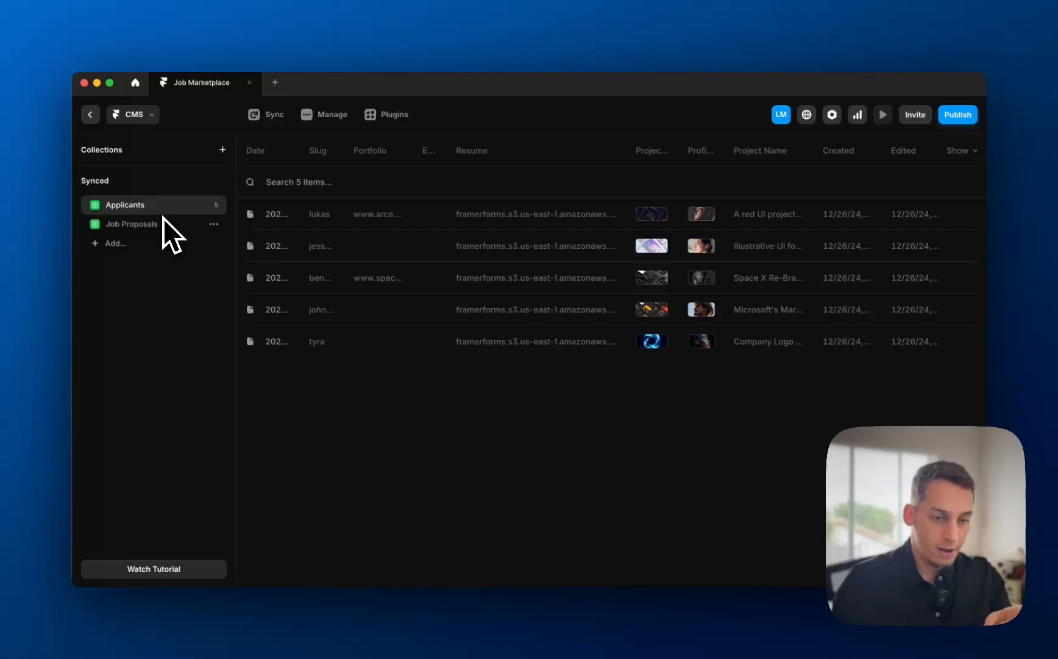
pyautogui.press('Escape')
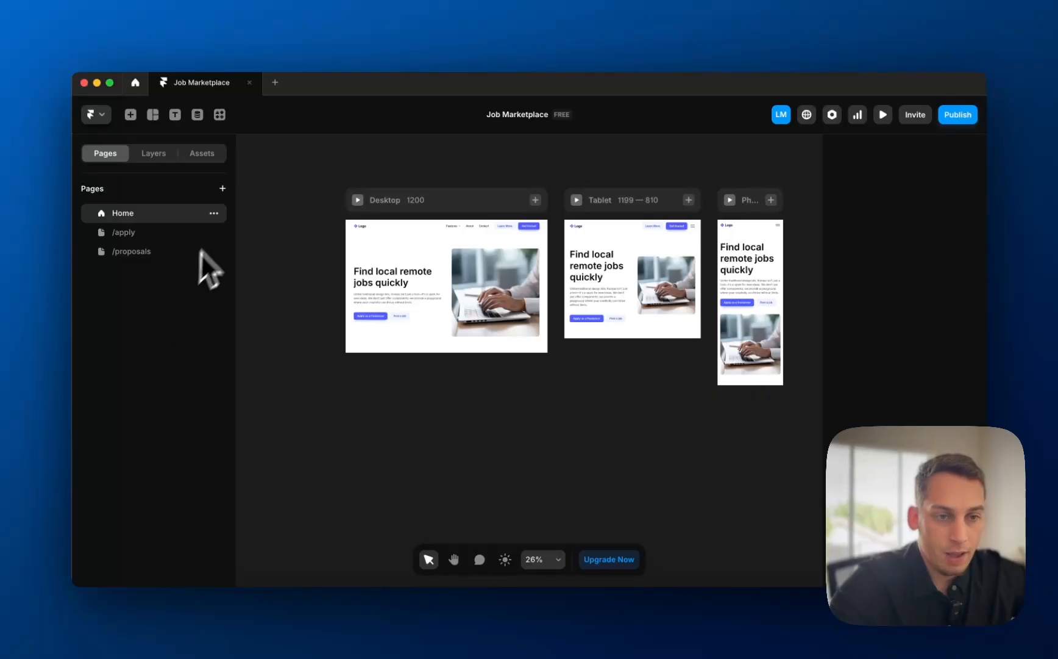
# - Create CMS index pages for the Applicants and Job Proposals collections
pyautogui.click(223, 188)
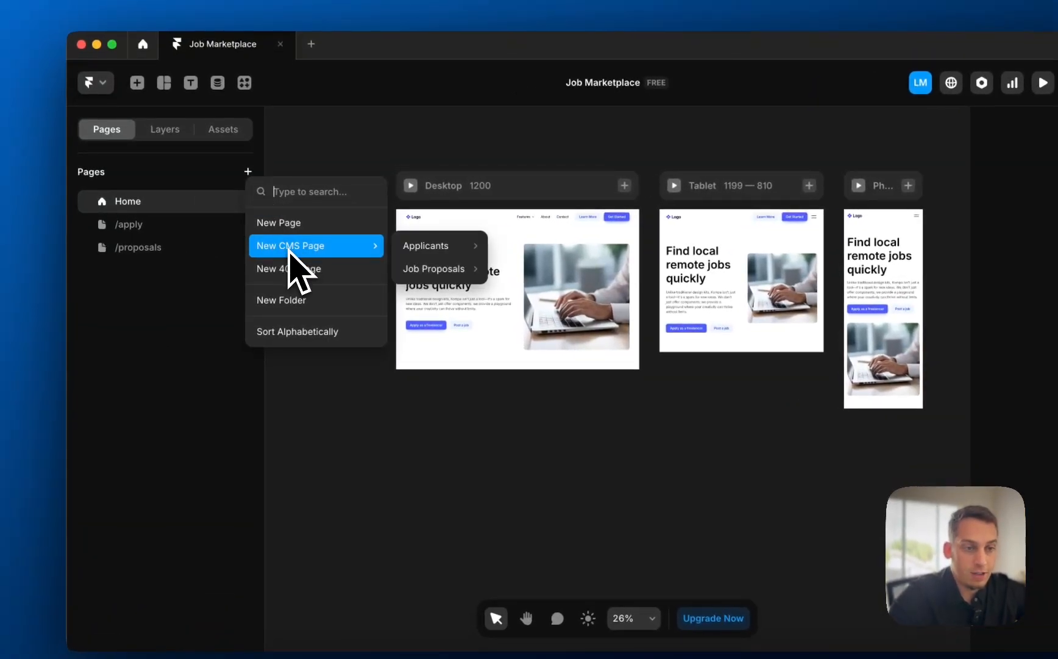
pyautogui.moveTo(351, 240)
pyautogui.moveTo(421, 241)
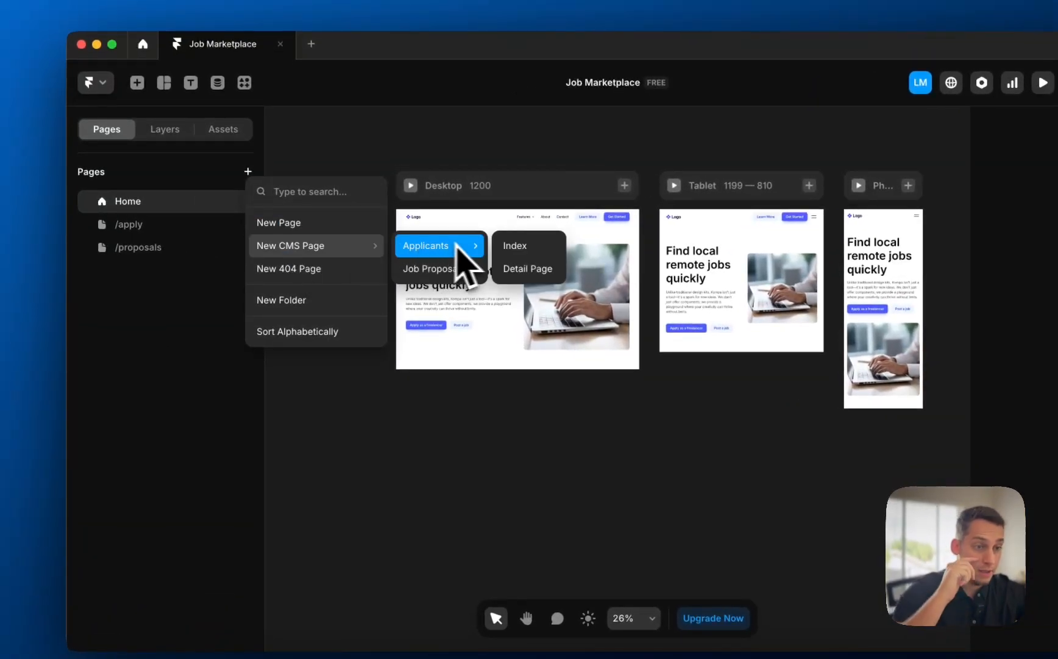
pyautogui.click(502, 245)
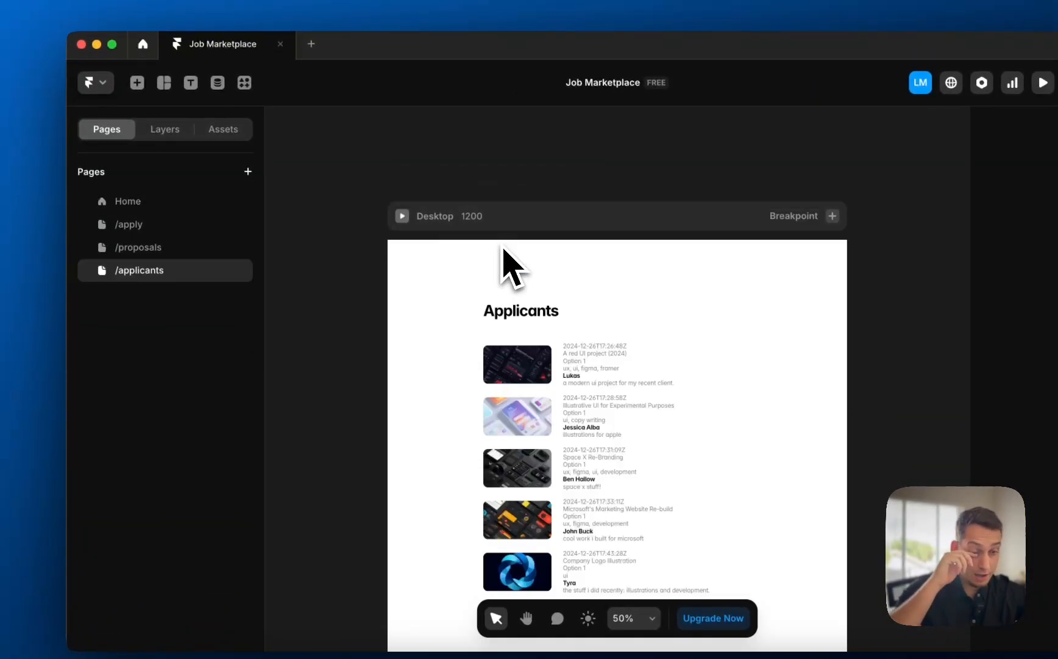
pyautogui.click(247, 172)
pyautogui.moveTo(263, 195)
pyautogui.moveTo(388, 227)
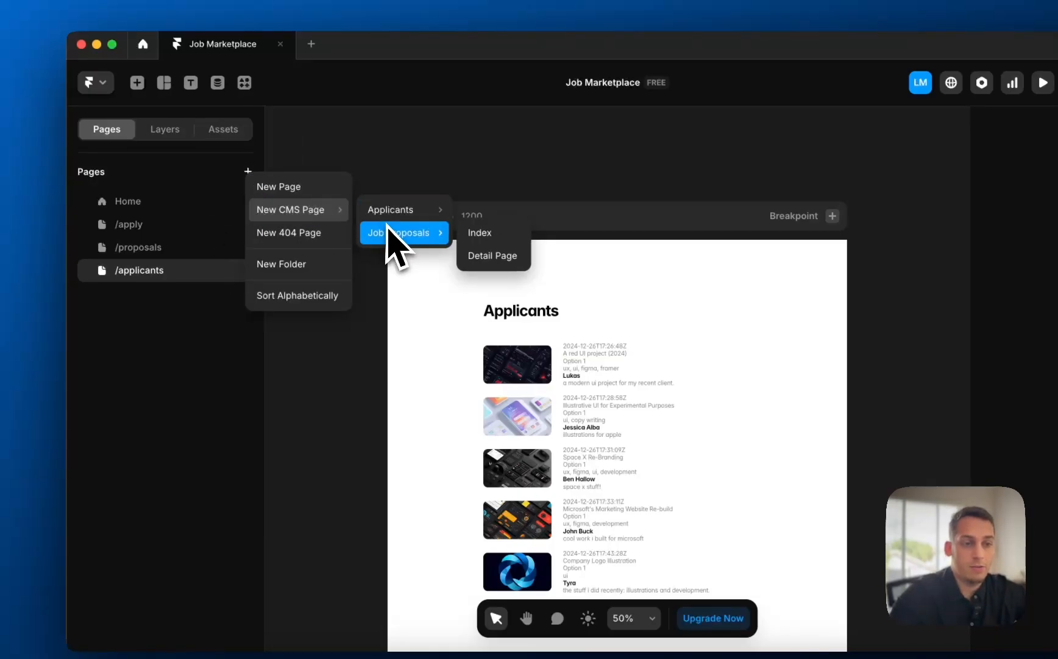
pyautogui.click(479, 234)
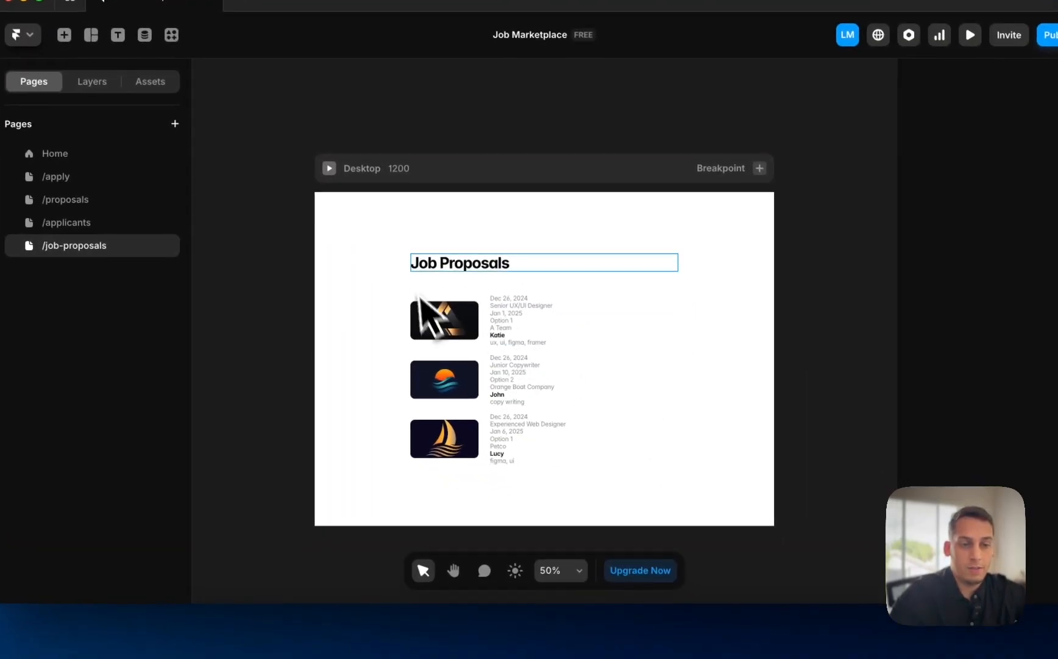
# - Set the applicants page's Desktop frame padding to 0 on every side
pyautogui.click(417, 264)
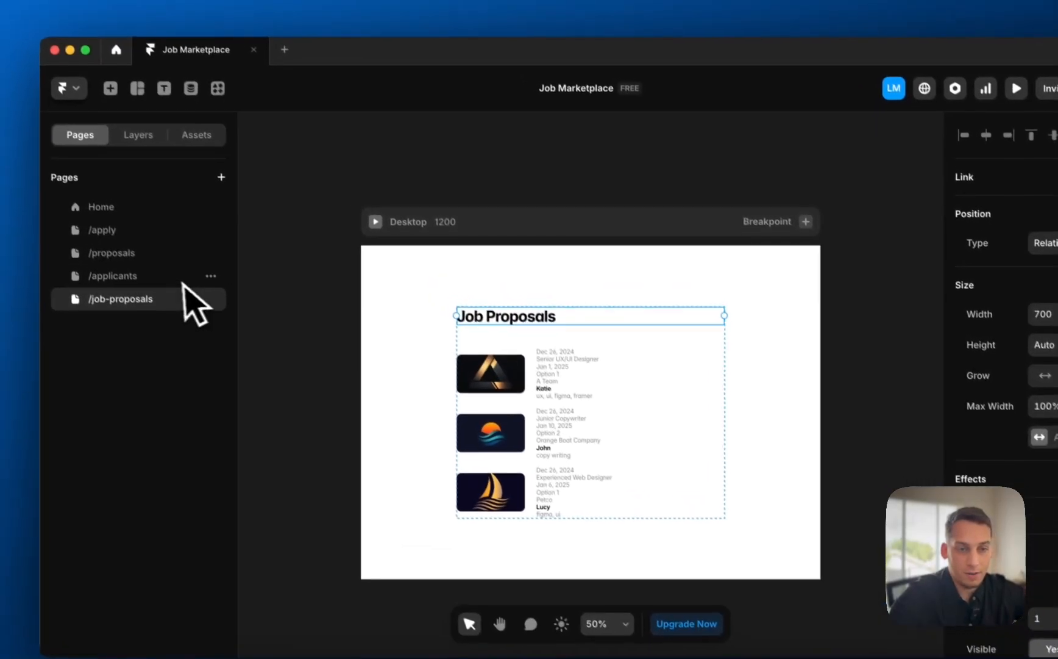
pyautogui.click(131, 220)
pyautogui.click(347, 234)
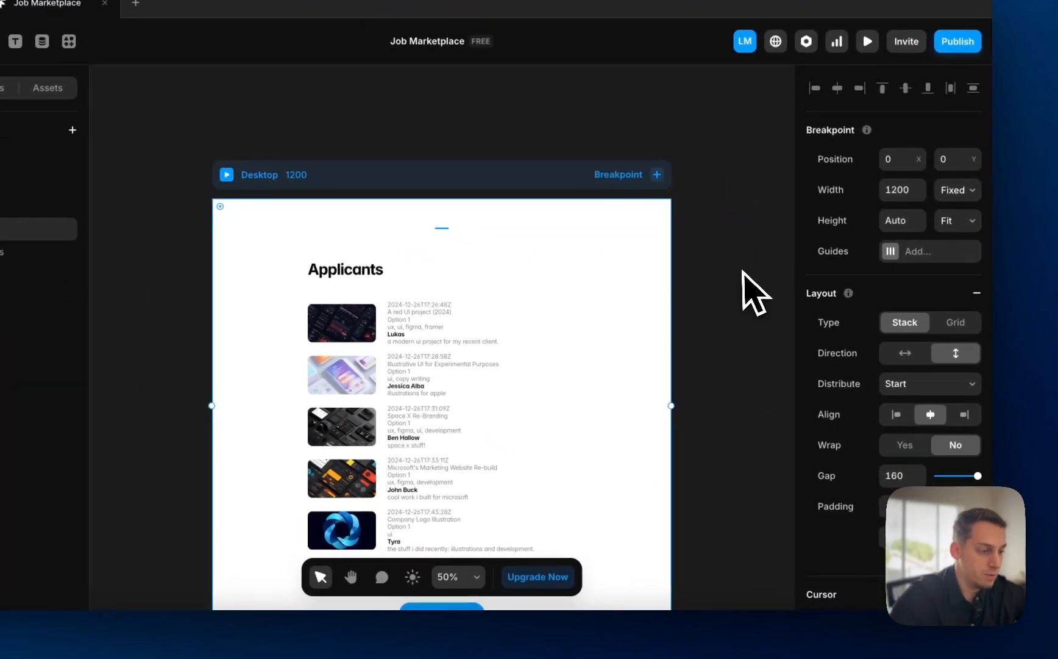
pyautogui.write('0')
pyautogui.press('Tab')
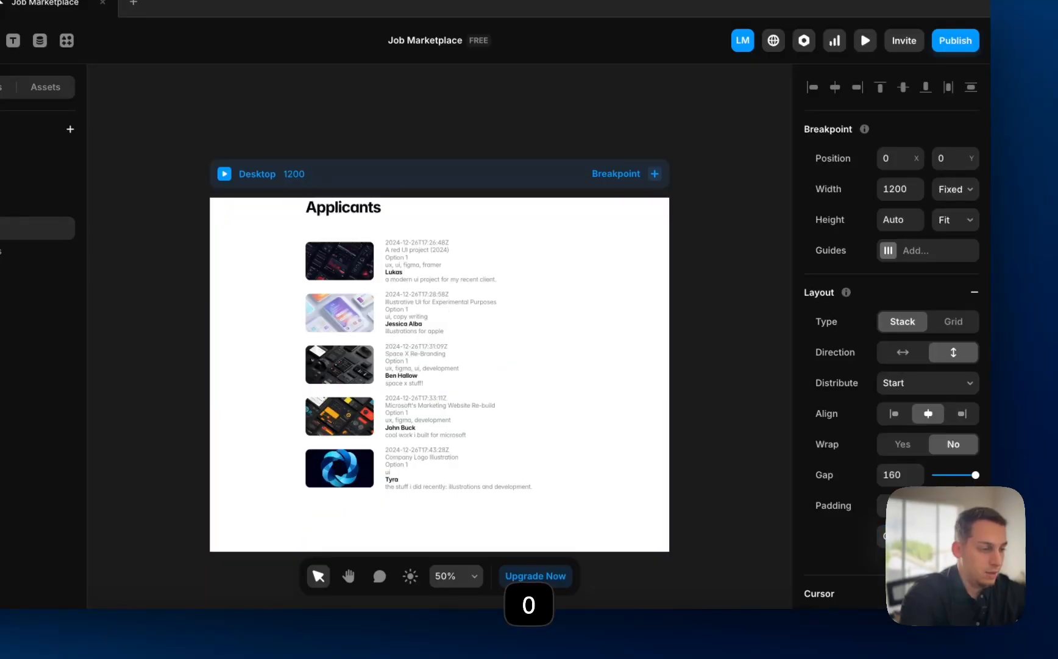
pyautogui.write('0')
pyautogui.press('Tab')
pyautogui.write('0')
pyautogui.press('Tab')
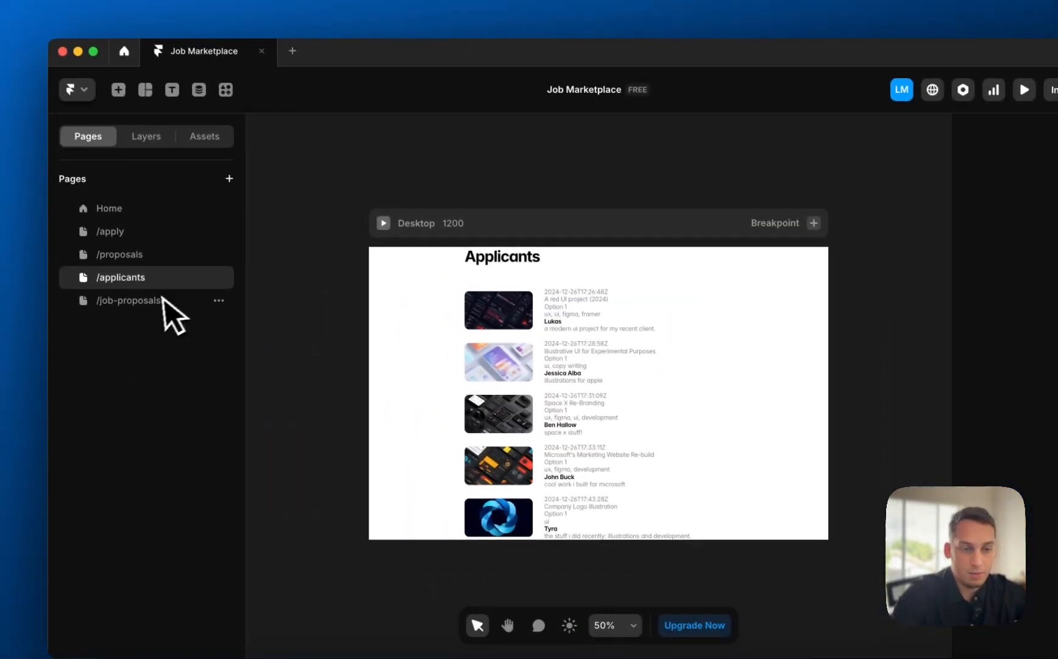
# - Set the job-proposals Desktop frame's top padding to 0, then select the Home navbar for copying
pyautogui.click(160, 301)
pyautogui.click(552, 289)
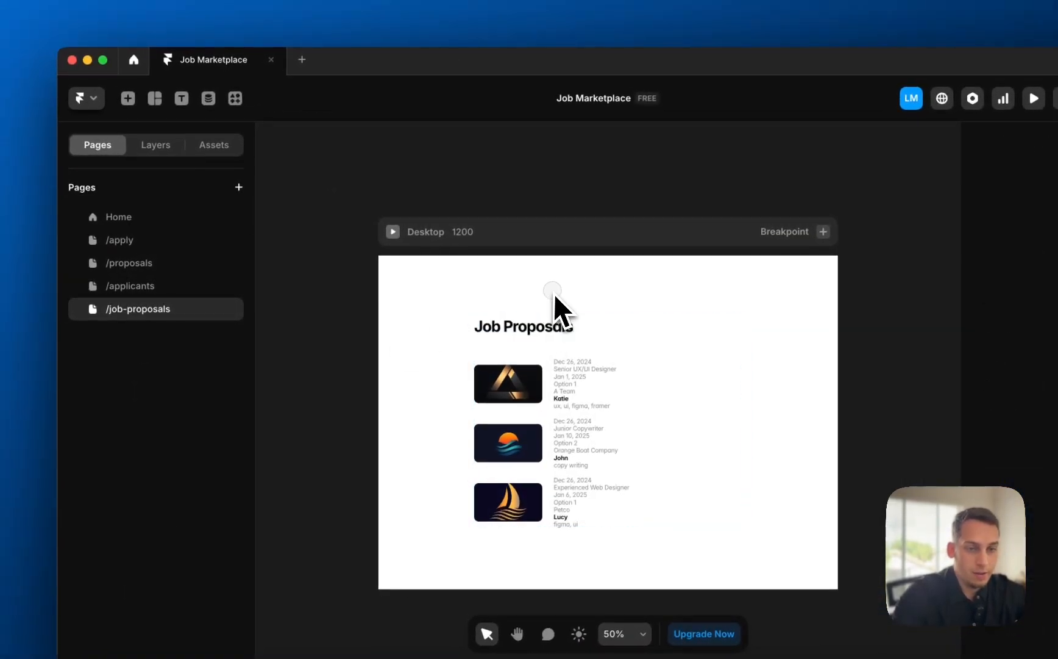
pyautogui.click(576, 246)
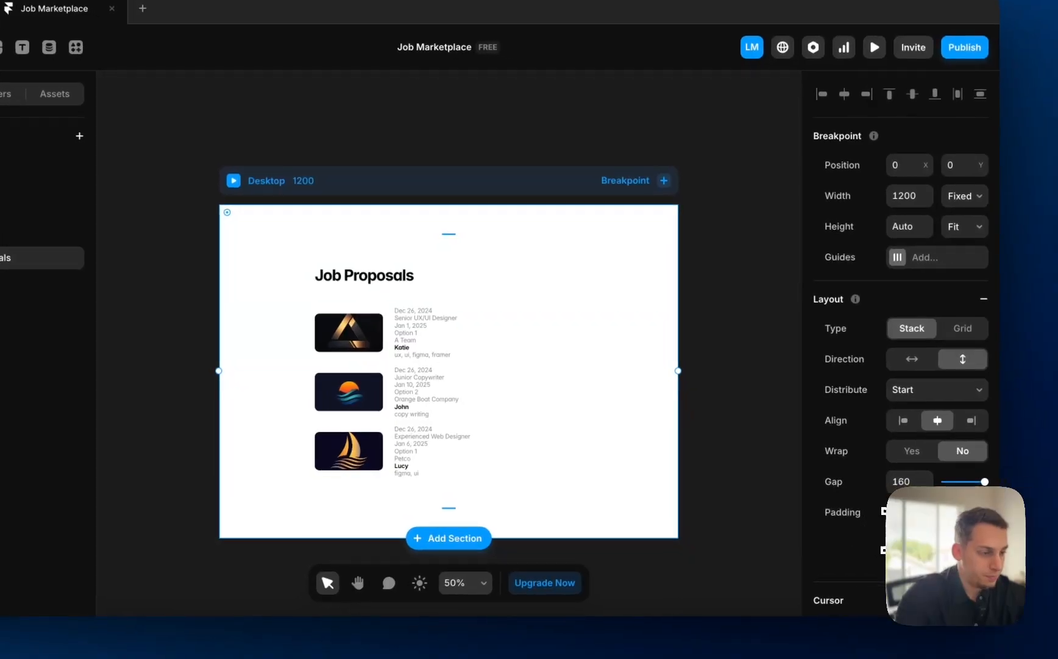
pyautogui.click(891, 538)
pyautogui.write('0')
pyautogui.press('Return')
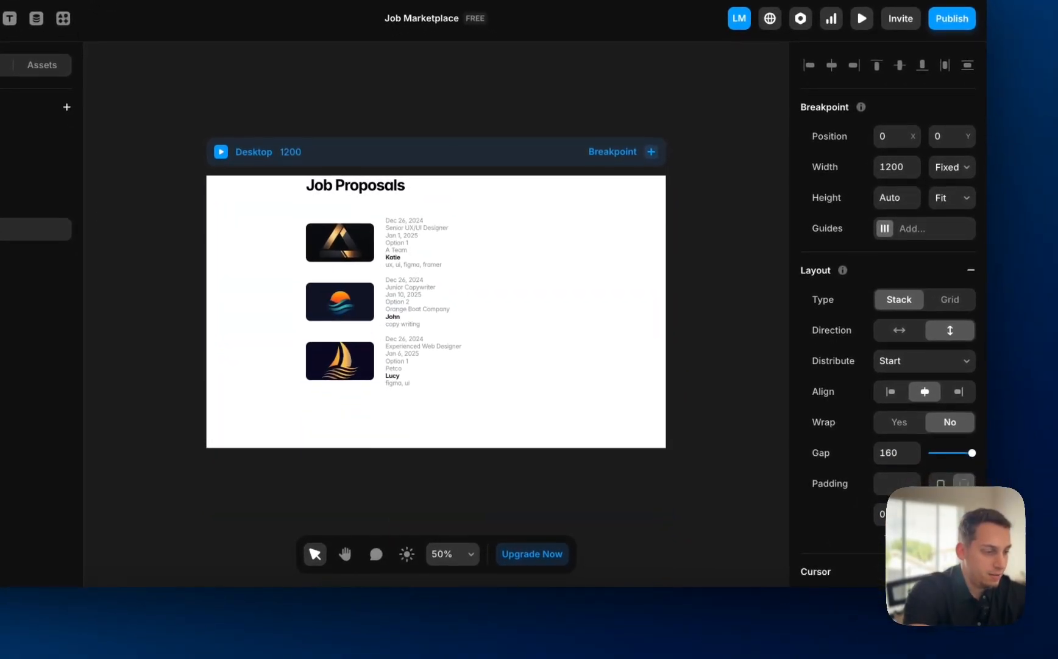
pyautogui.click(608, 444)
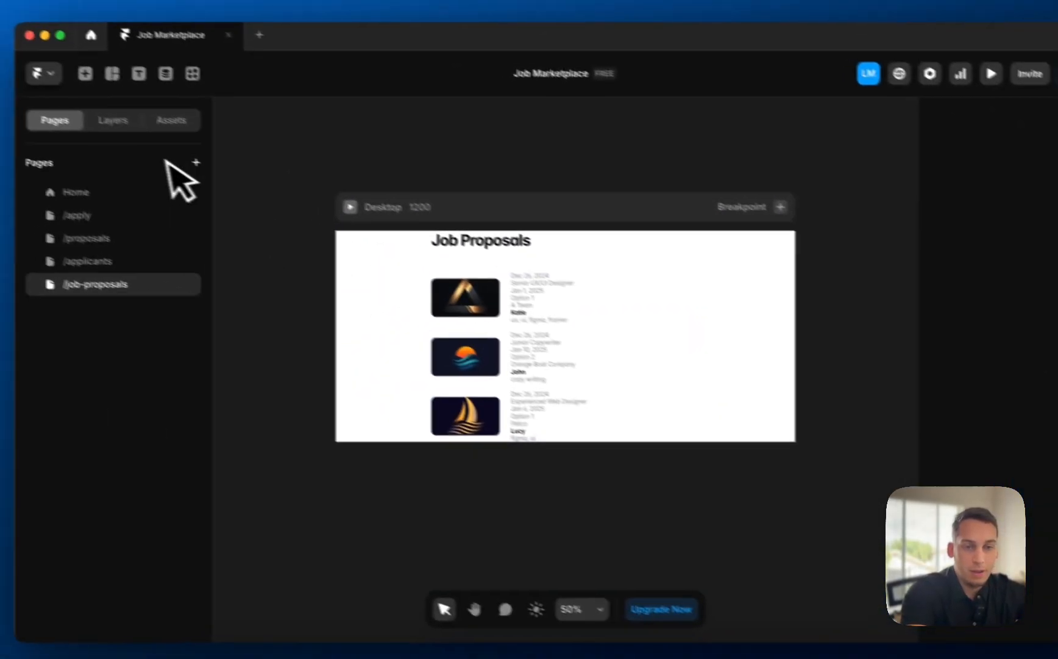
pyautogui.click(125, 189)
pyautogui.click(406, 220)
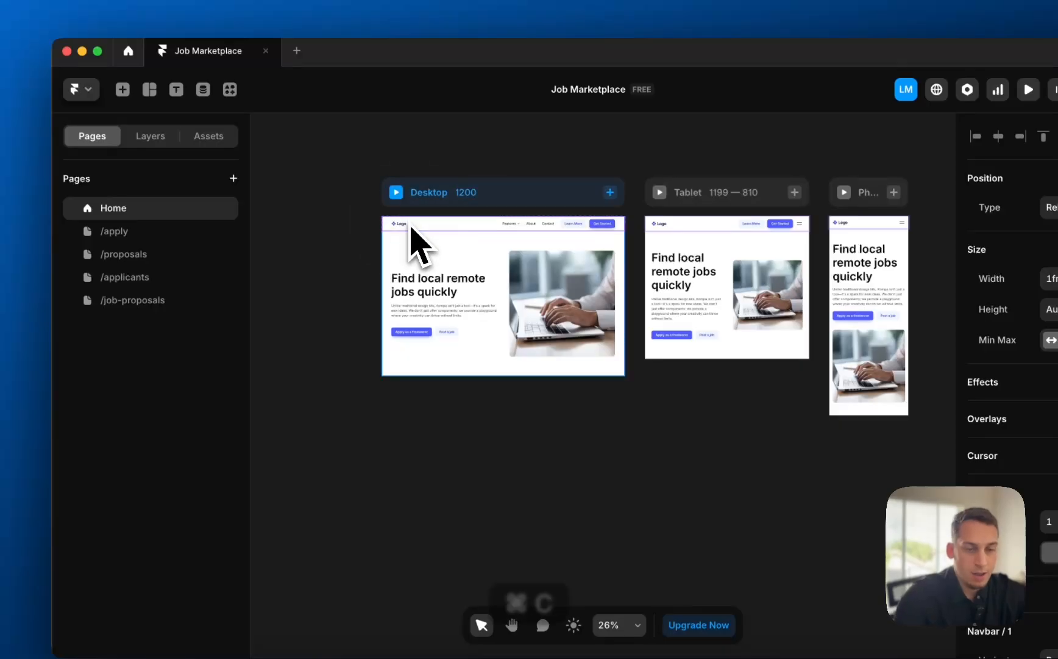
# - Paste the navbar into the applicants Desktop frame and move it above the content
pyautogui.click(170, 278)
pyautogui.click(433, 222)
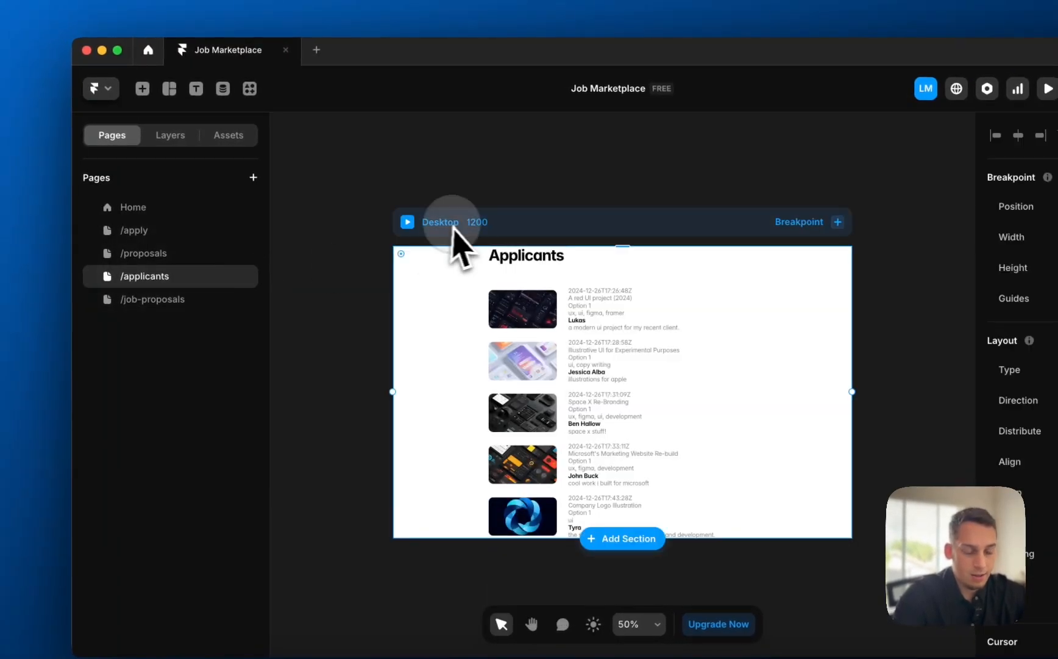
pyautogui.press('super+v')
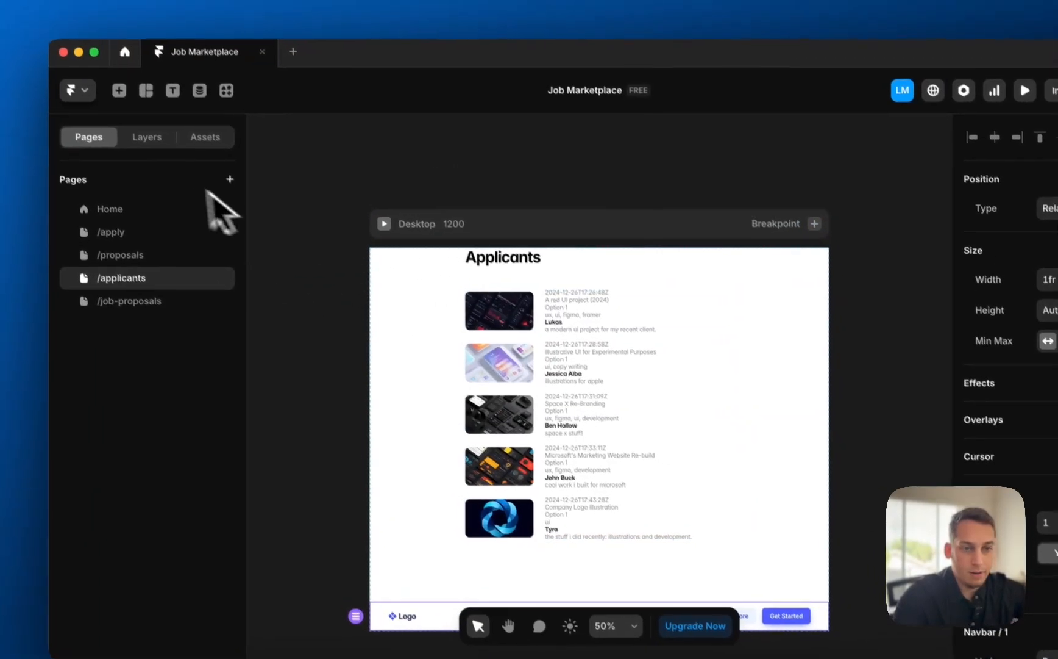
pyautogui.click(169, 135)
pyautogui.moveTo(156, 298); pyautogui.dragTo(150, 266)
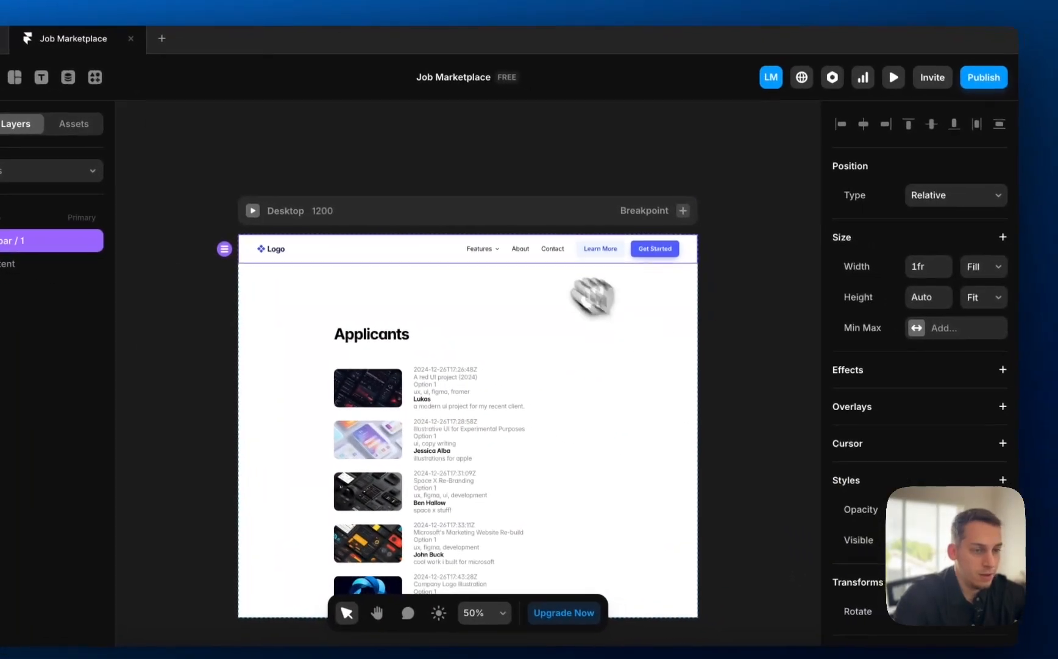
# - Add Tablet and Phone breakpoints and reduce the Desktop navbar-to-content gap
pyautogui.click(683, 210)
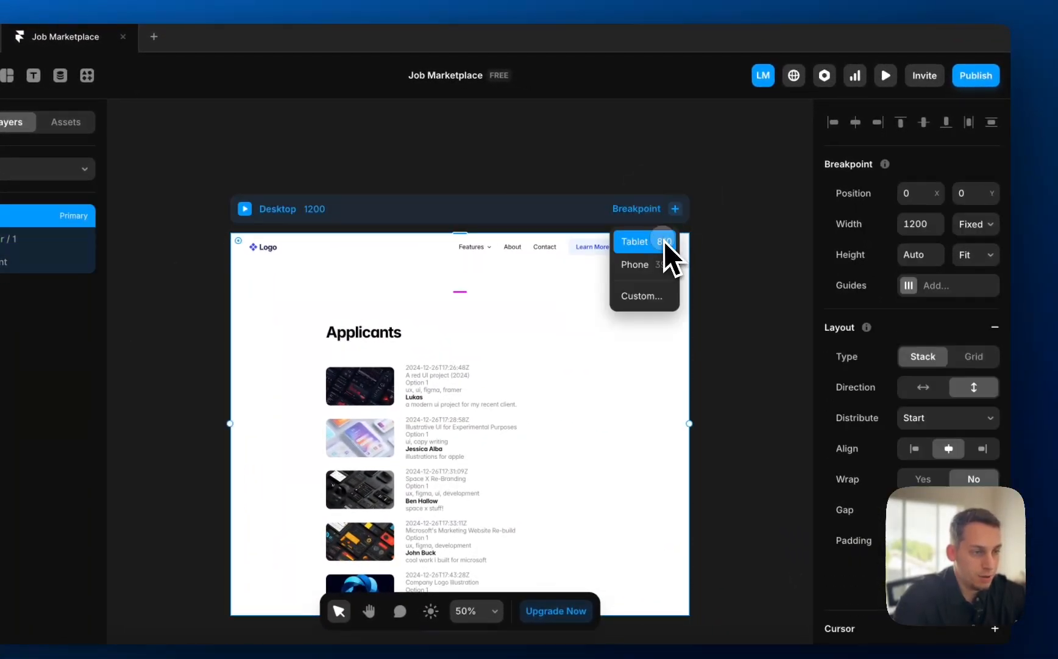
pyautogui.click(665, 243)
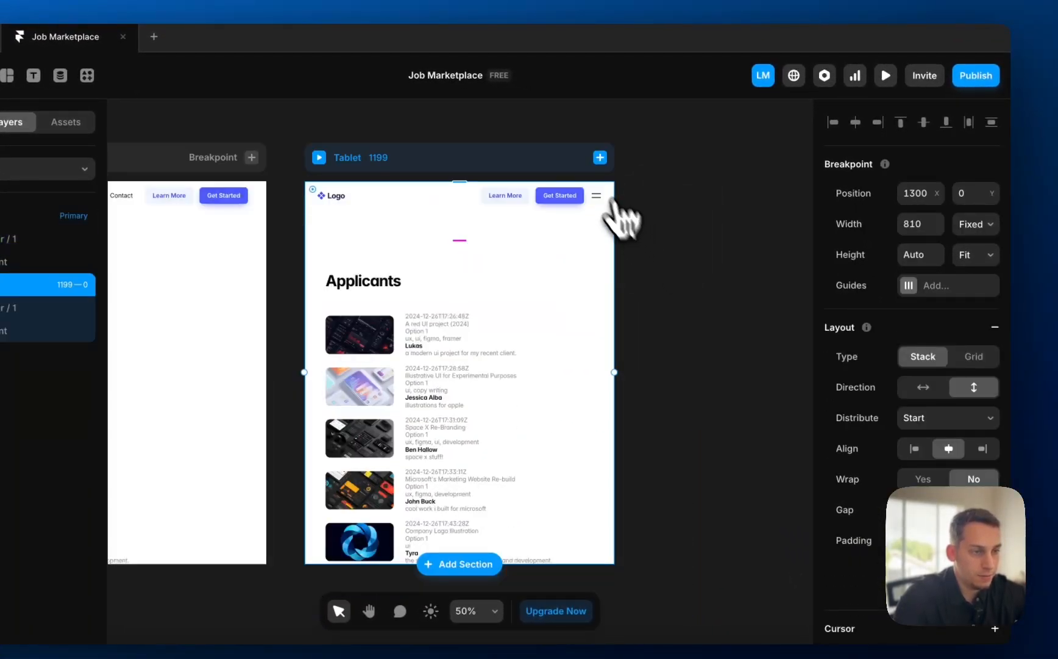
pyautogui.click(619, 190)
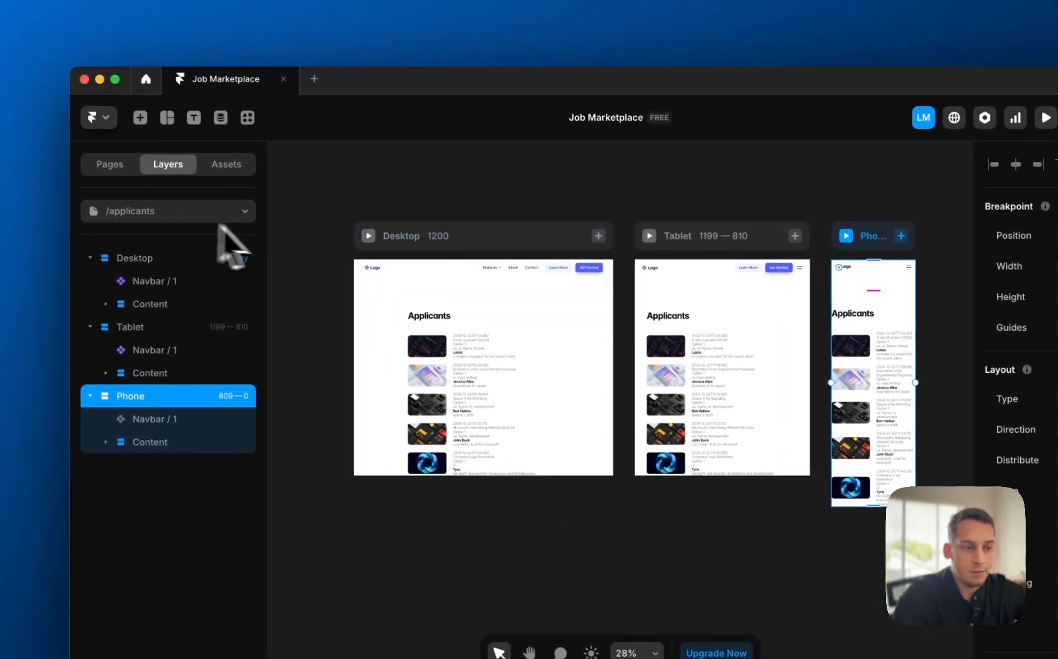
pyautogui.click(444, 266)
pyautogui.click(437, 267)
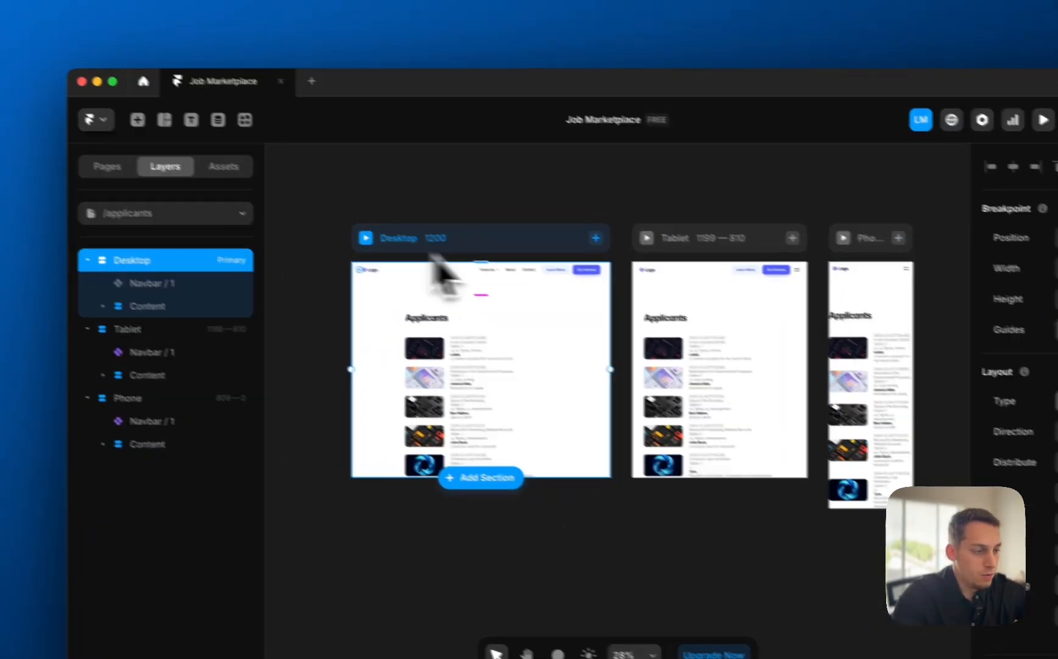
pyautogui.press('Return')
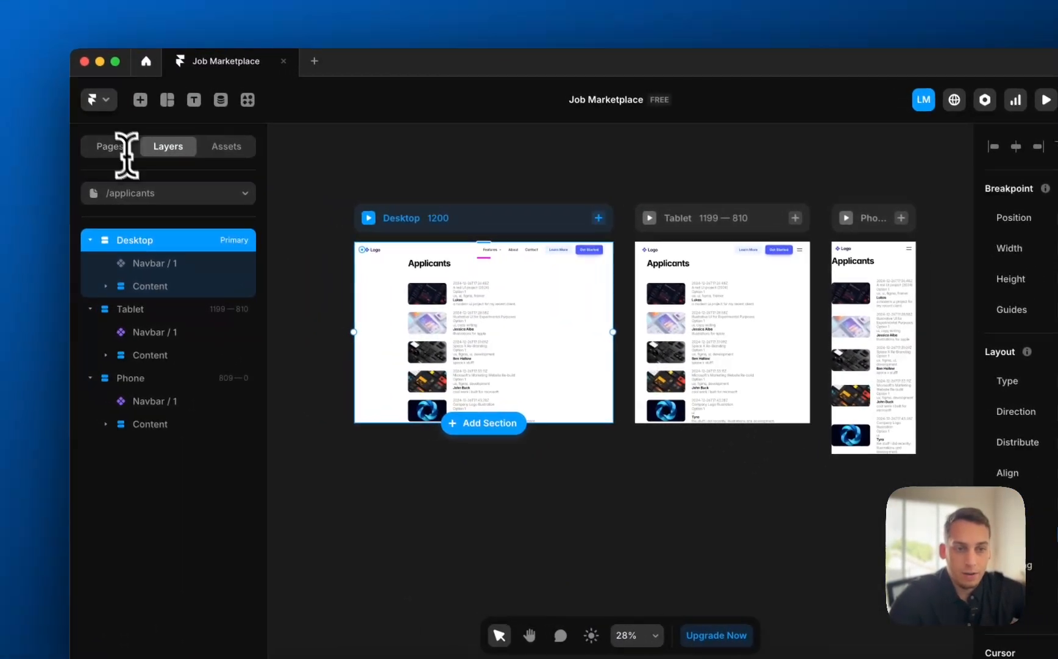
# - On the job-proposals page, set the Desktop gap to 0 and add Tablet and Phone breakpoints
pyautogui.click(147, 192)
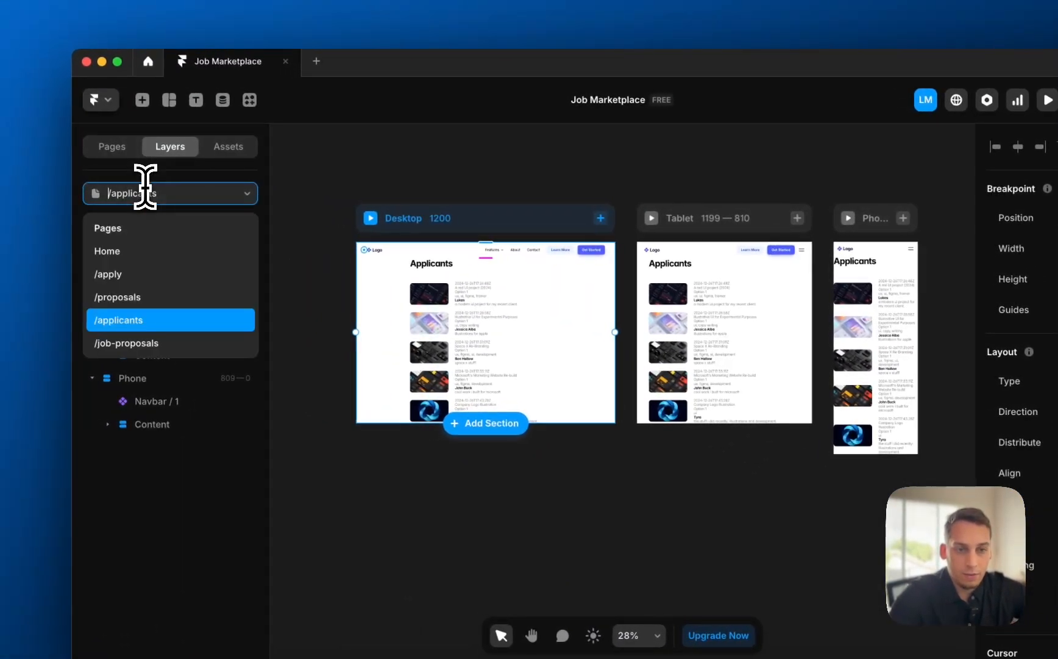
pyautogui.click(141, 342)
pyautogui.click(472, 242)
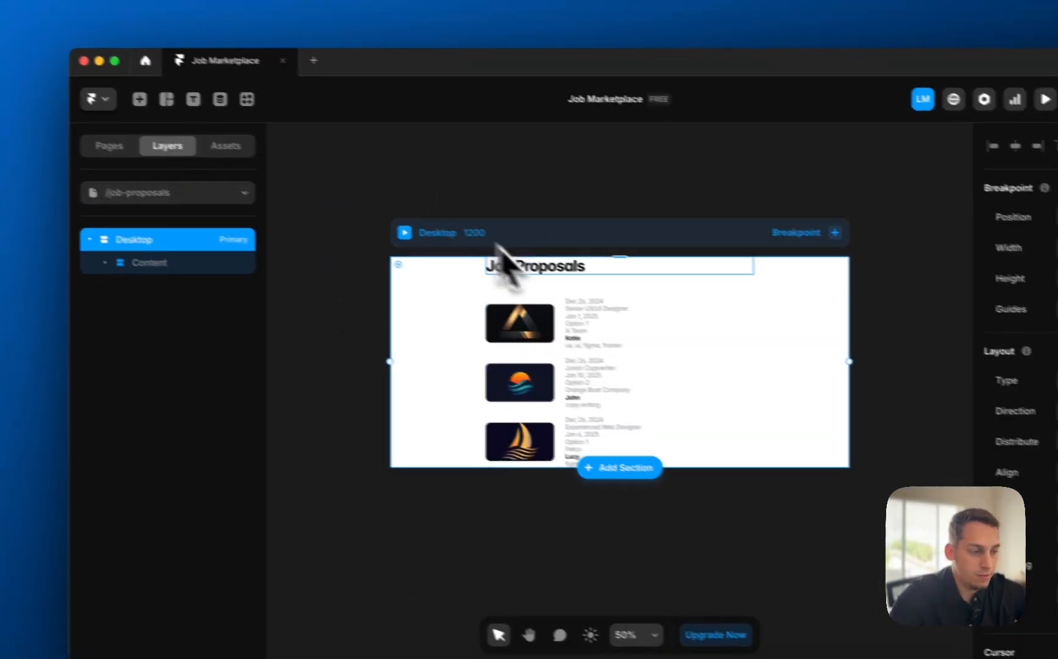
pyautogui.click(895, 475)
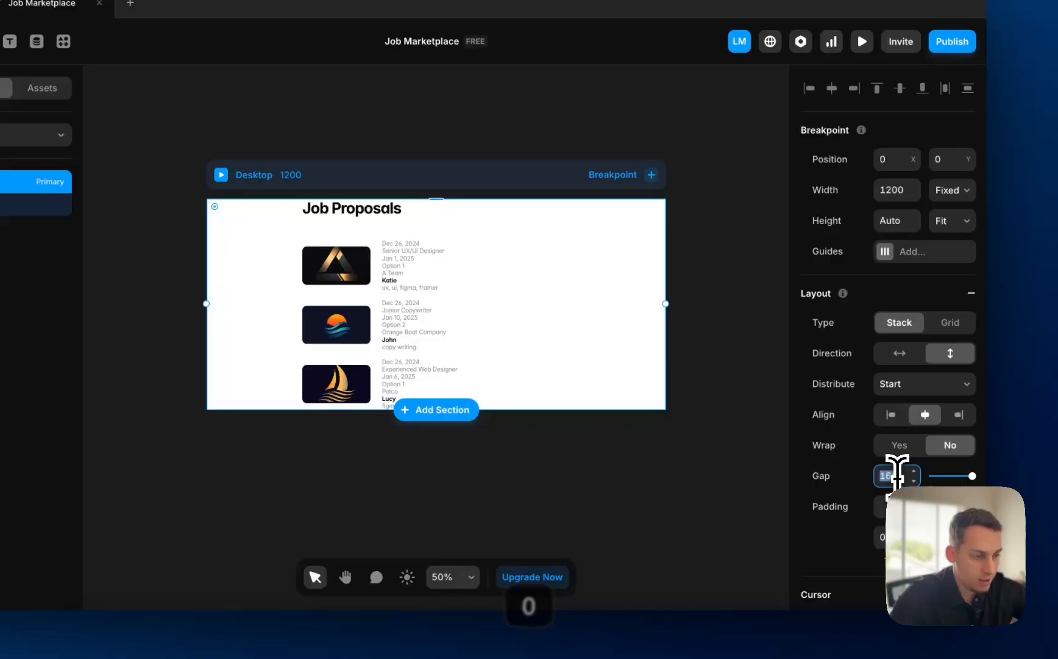
pyautogui.write('0')
pyautogui.press('Return')
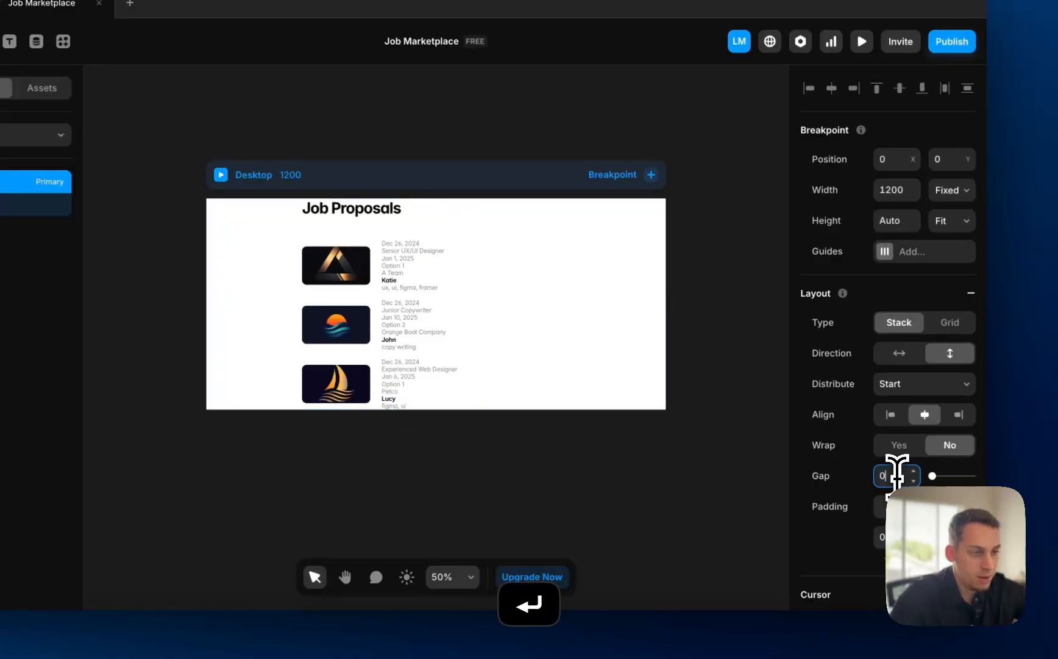
pyautogui.click(651, 175)
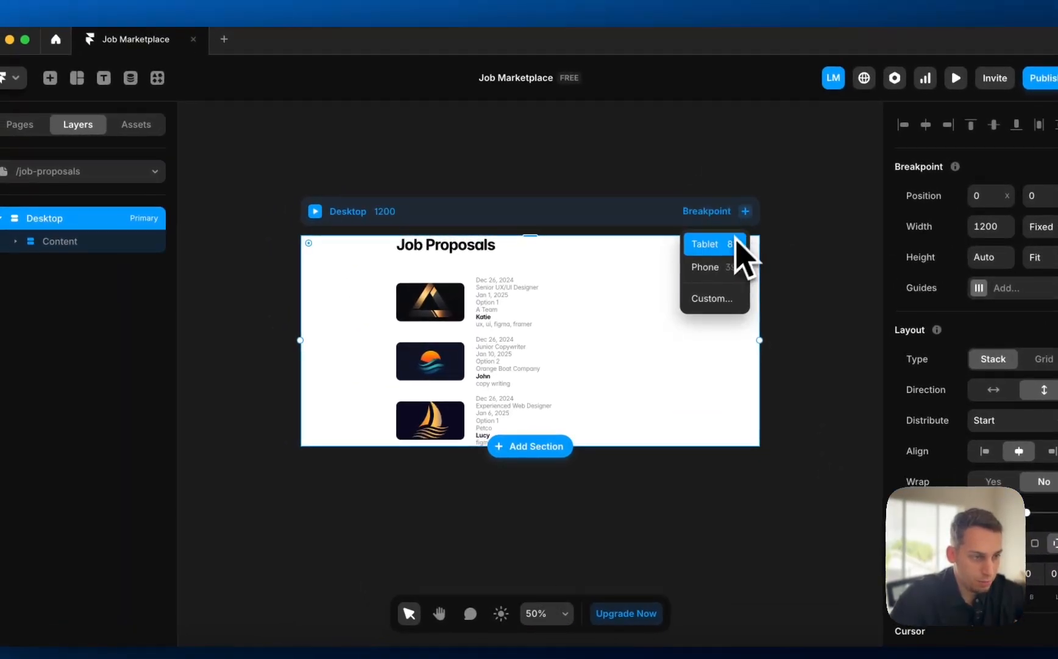
pyautogui.click(735, 243)
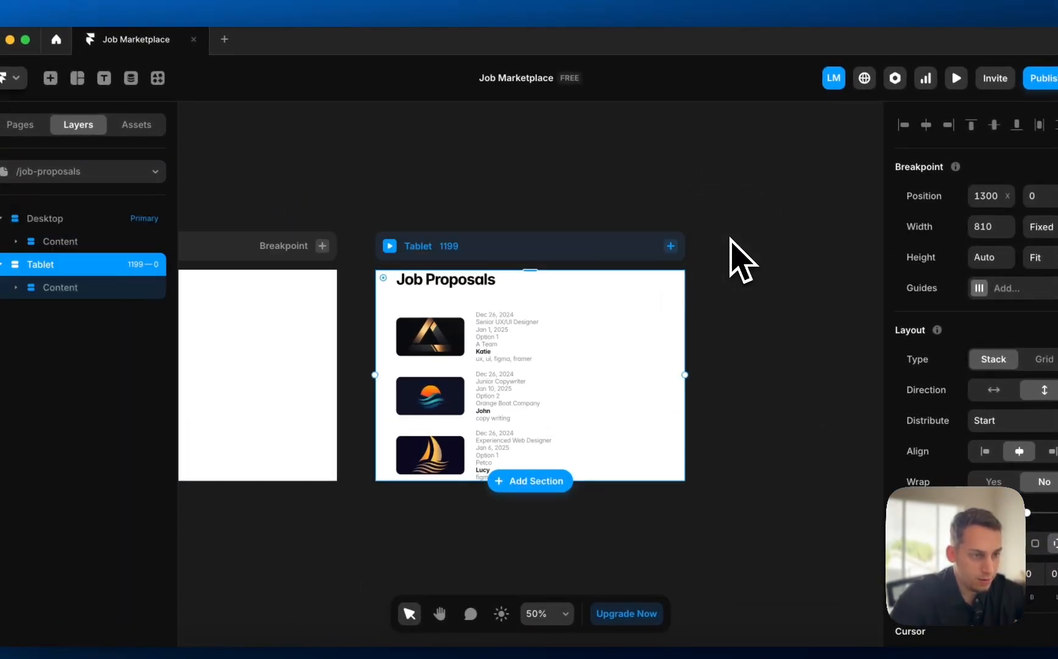
pyautogui.click(679, 280)
# - Paste the navbar and place it above the content at the top of every breakpoint
pyautogui.hscroll(-10, 585, 305)
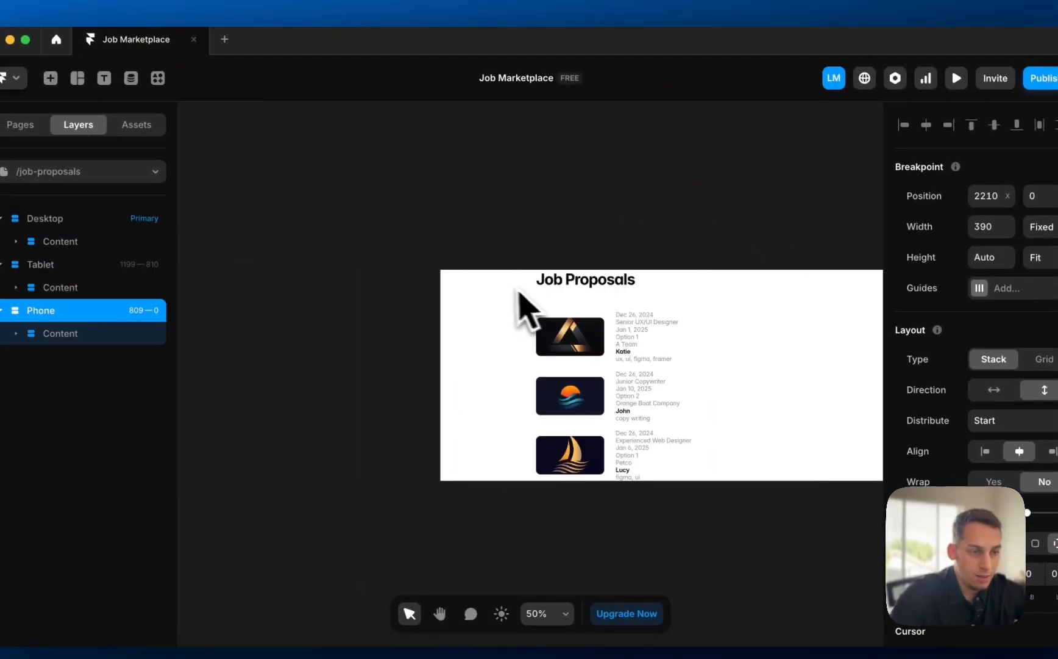
pyautogui.click(510, 250)
pyautogui.press('super+v')
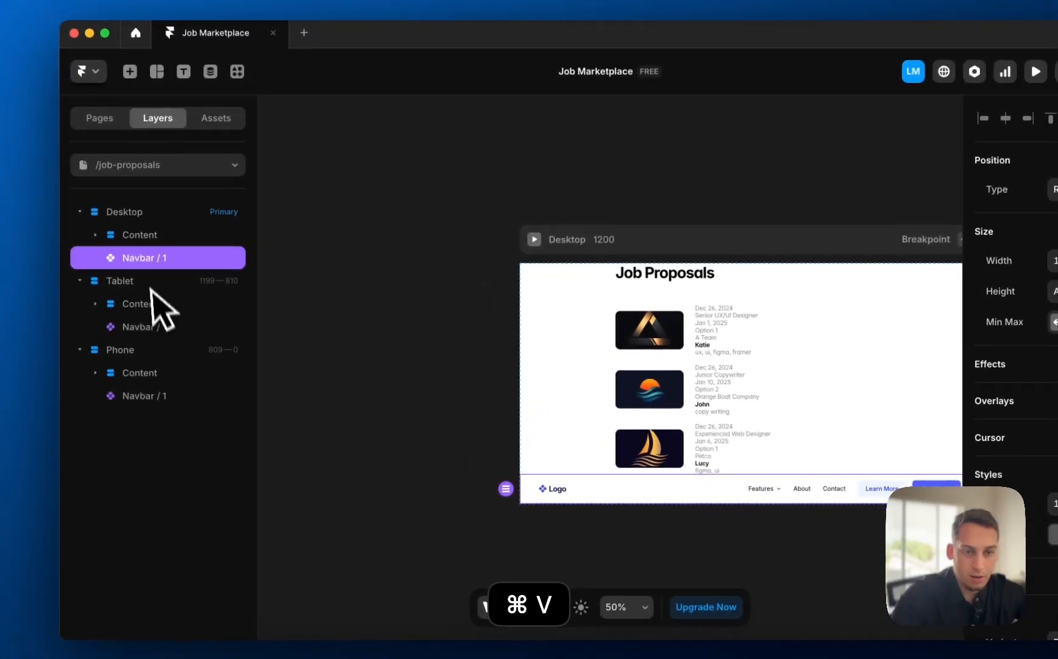
pyautogui.moveTo(61, 264); pyautogui.dragTo(57, 234)
pyautogui.moveTo(149, 226); pyautogui.dragTo(148, 225)
pyautogui.hscroll(10, 448, 360)
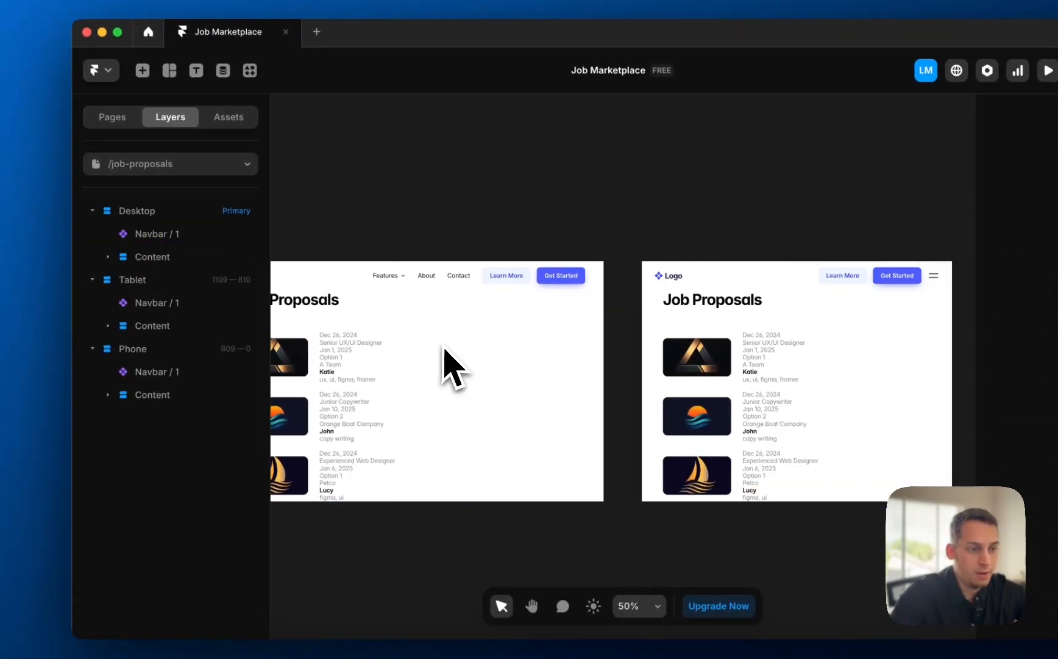
pyautogui.hscroll(-10, 445, 350)
pyautogui.scroll(-5, 445, 349)
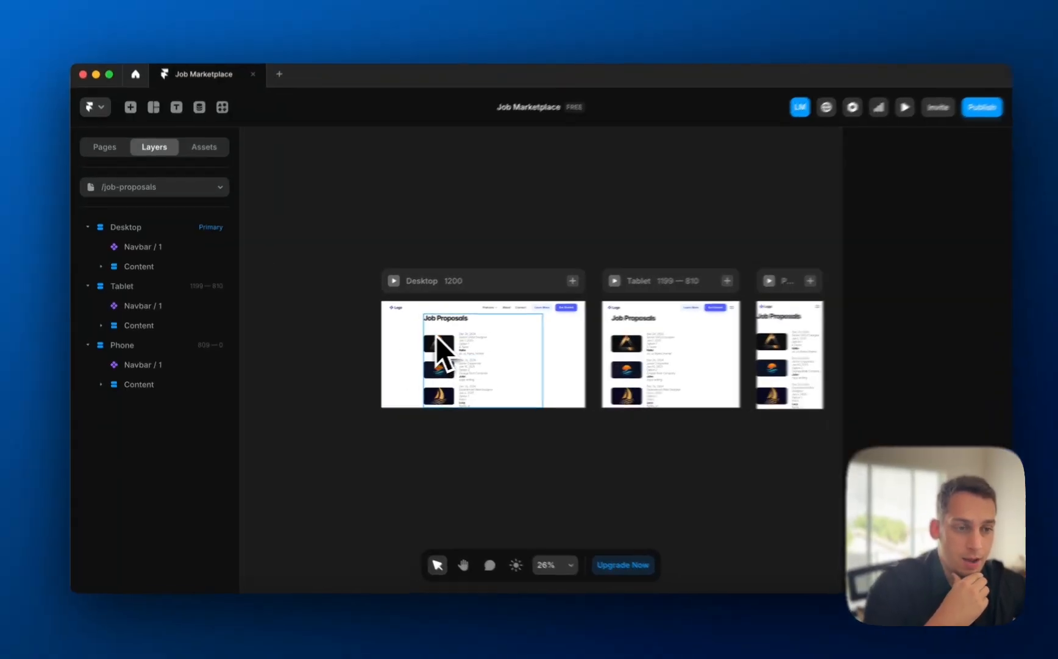
# - Set both the Job Proposals content block and its heading to Fill width
pyautogui.click(436, 336)
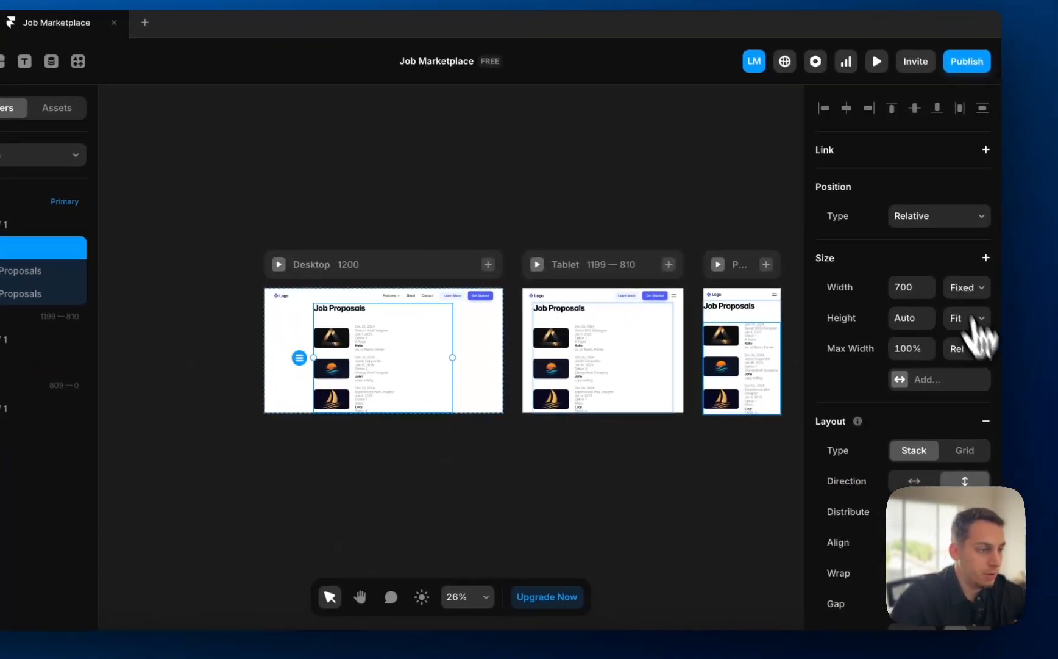
pyautogui.click(961, 286)
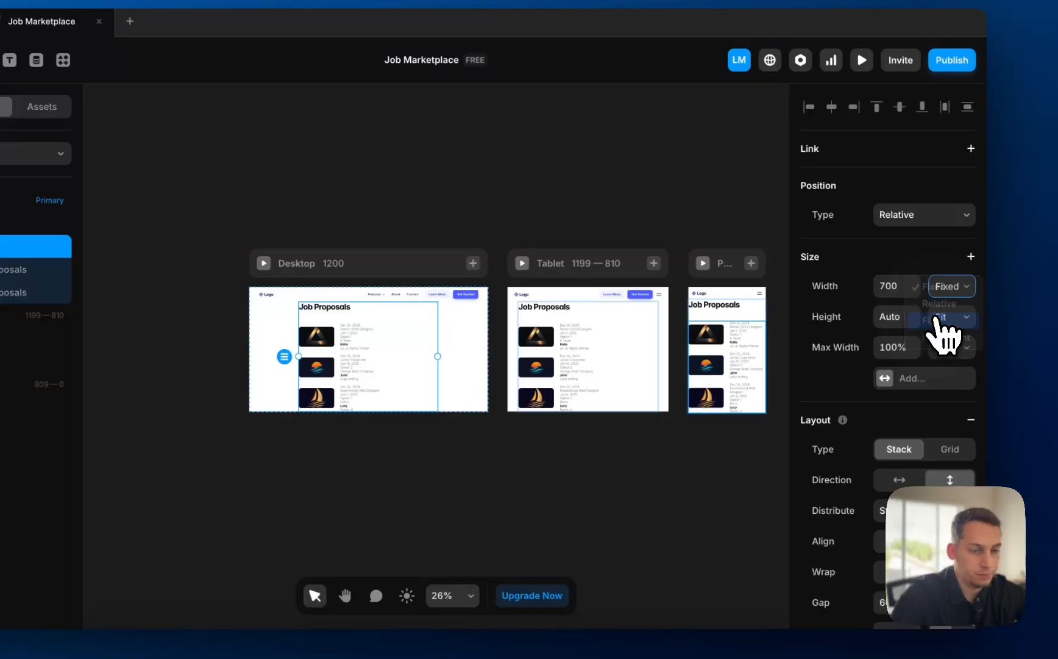
pyautogui.click(937, 318)
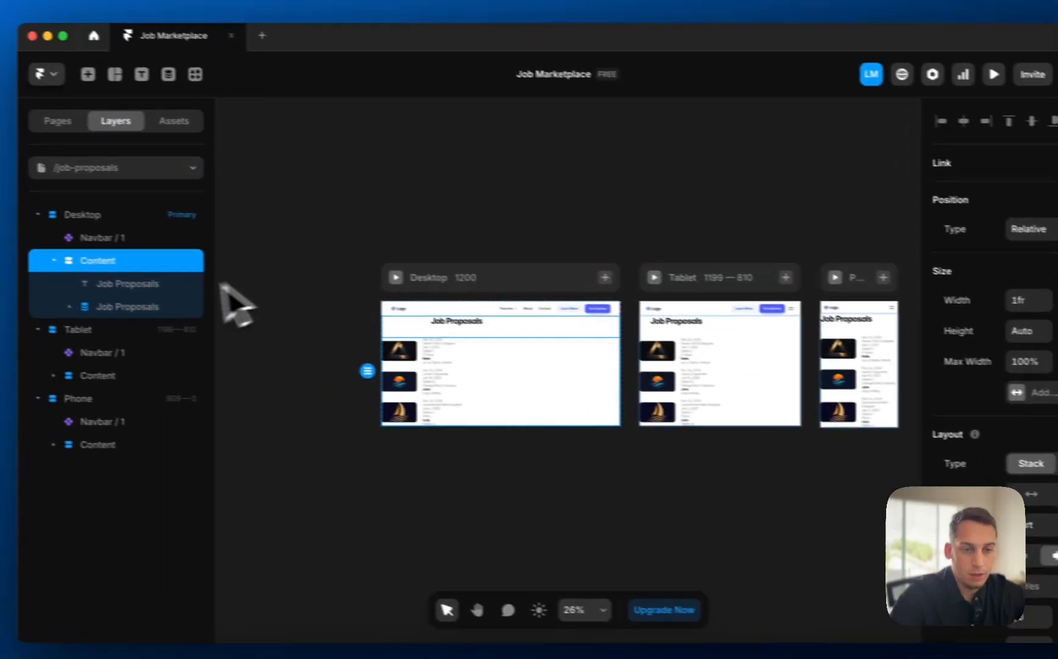
pyautogui.click(12, 269)
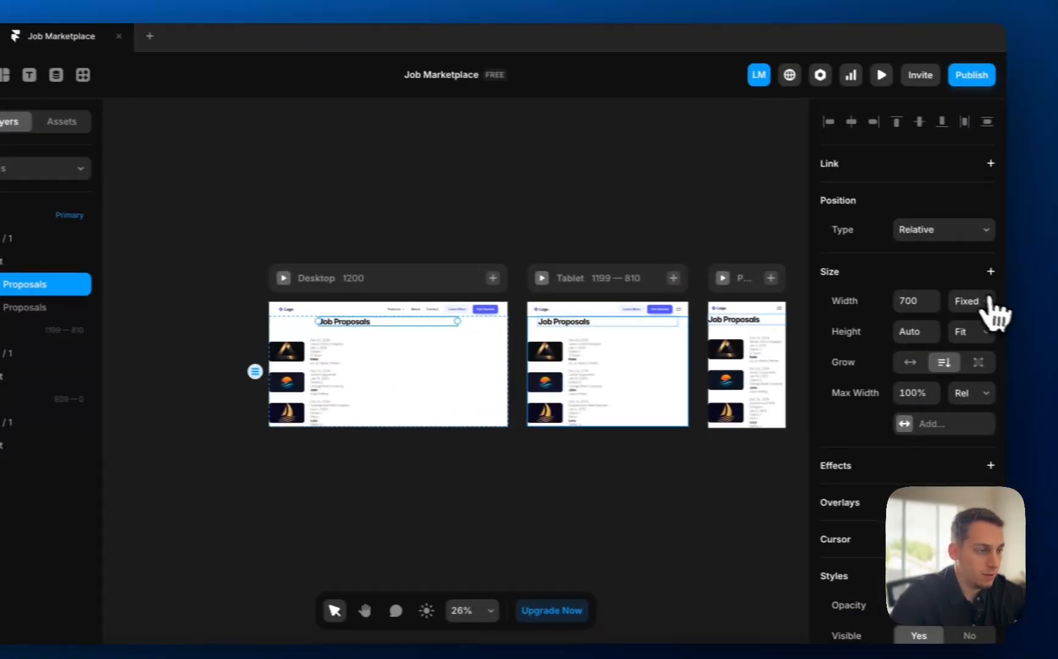
pyautogui.click(976, 303)
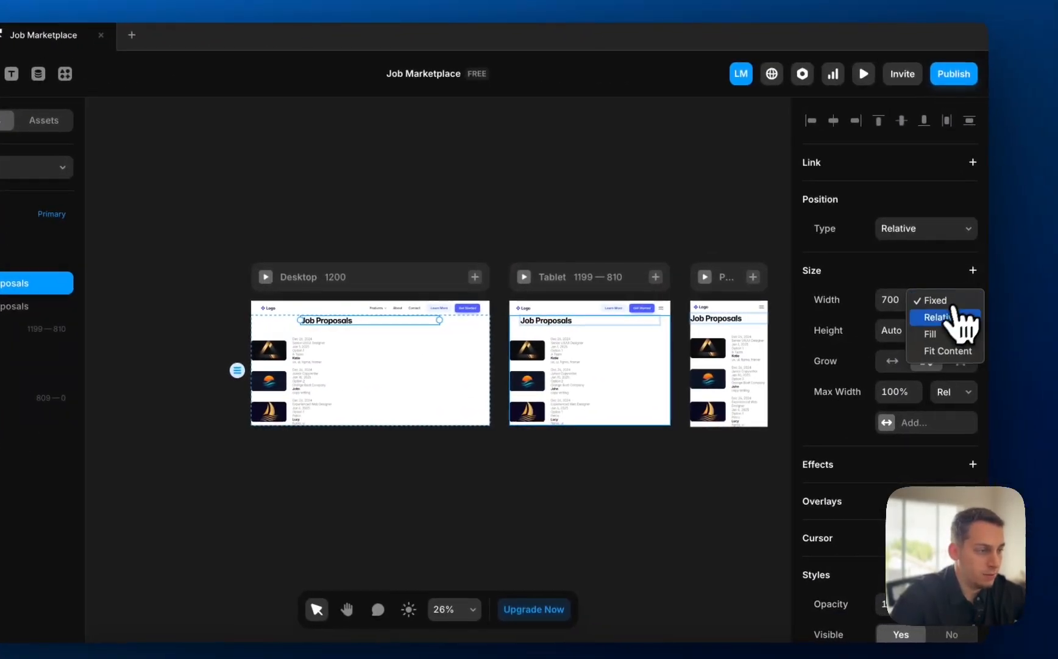
pyautogui.click(937, 335)
# - Wrap the content in a new stack and raise its padding, especially at the top
pyautogui.rightClick(162, 246)
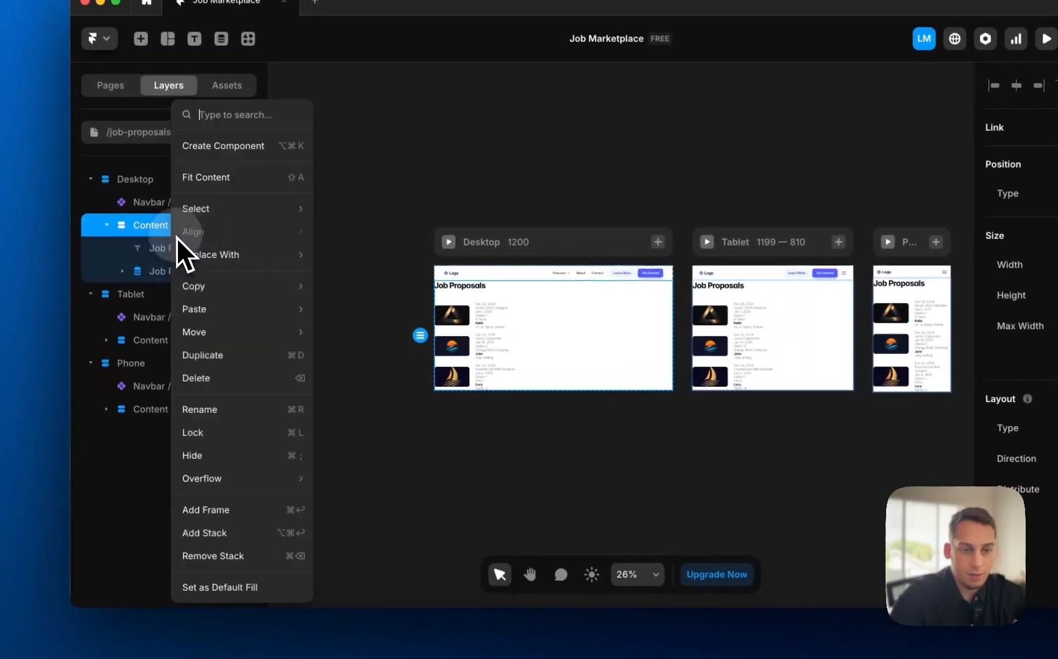
pyautogui.click(247, 533)
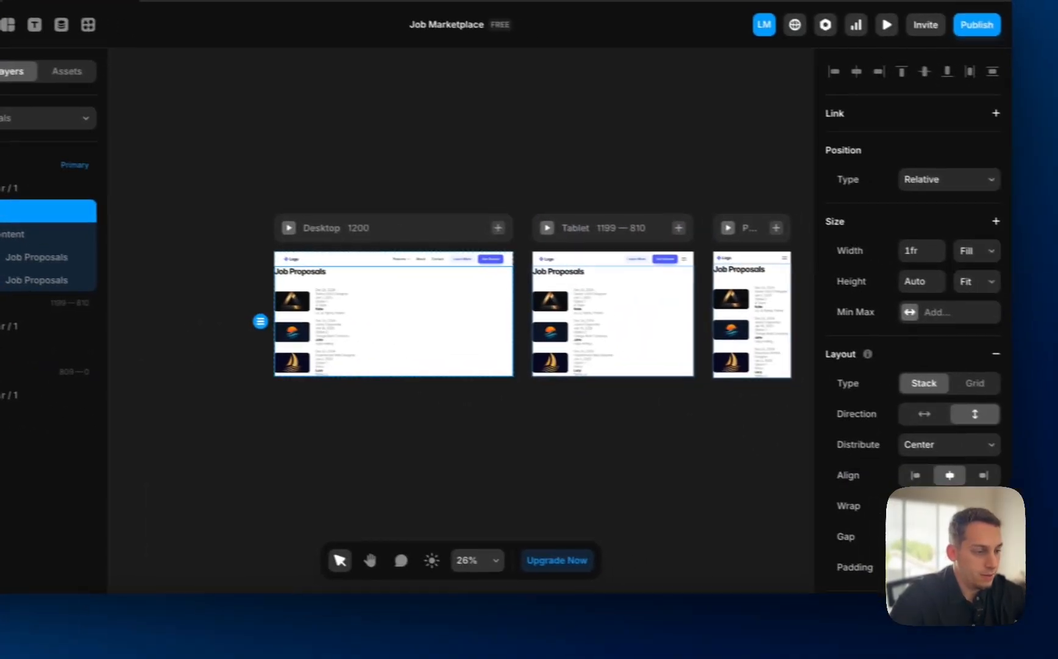
pyautogui.scroll(-2, 1033, 427)
pyautogui.scroll(2, 1033, 427)
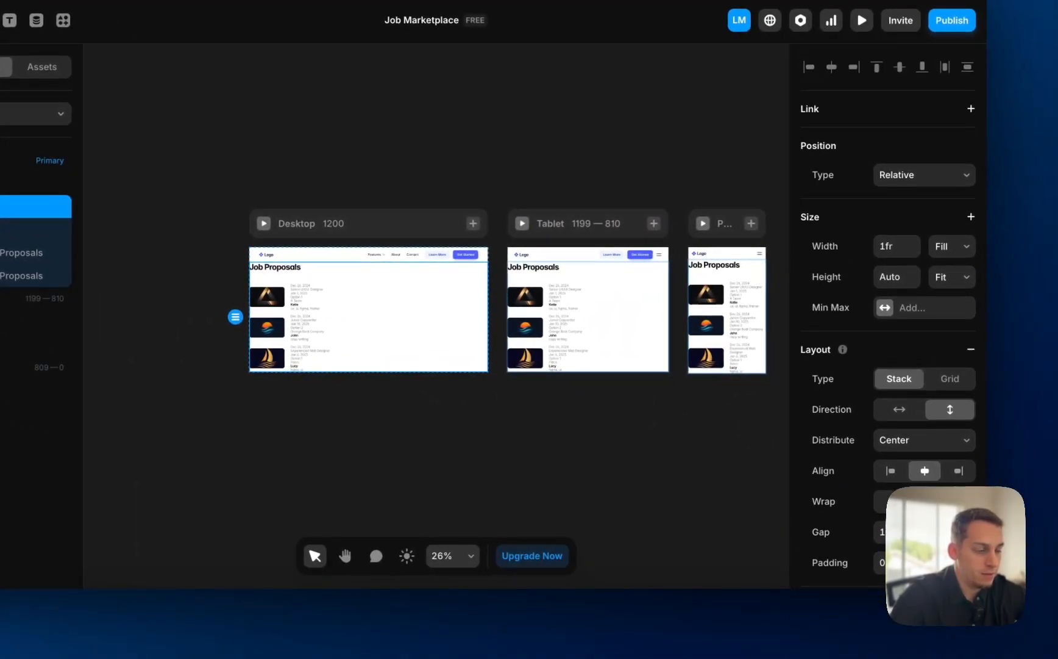
pyautogui.scroll(-2, 887, 317)
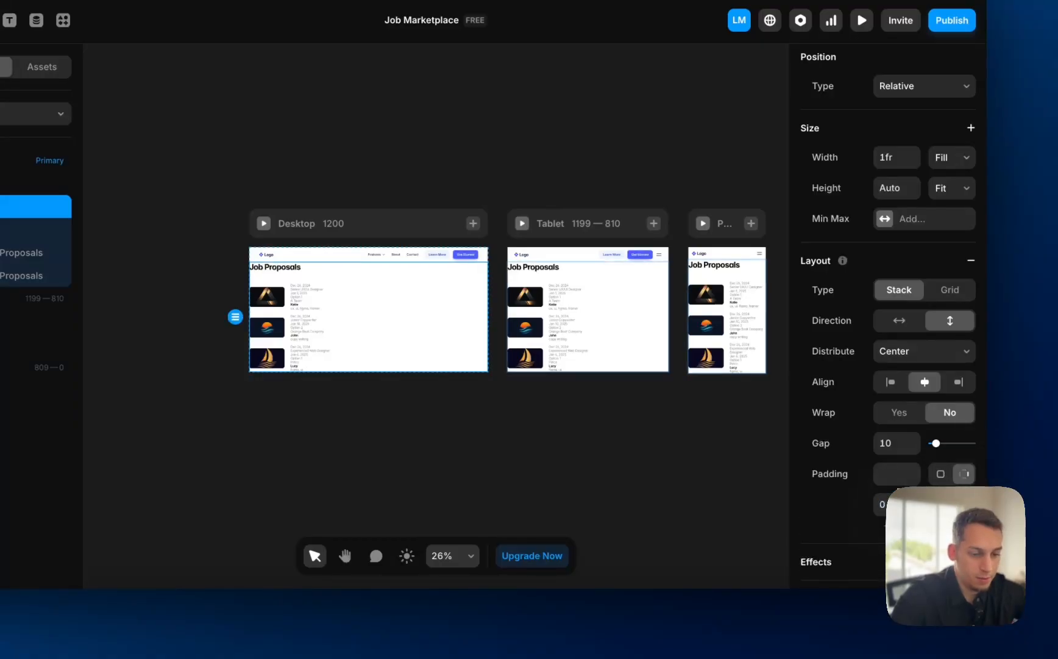
pyautogui.press('Return')
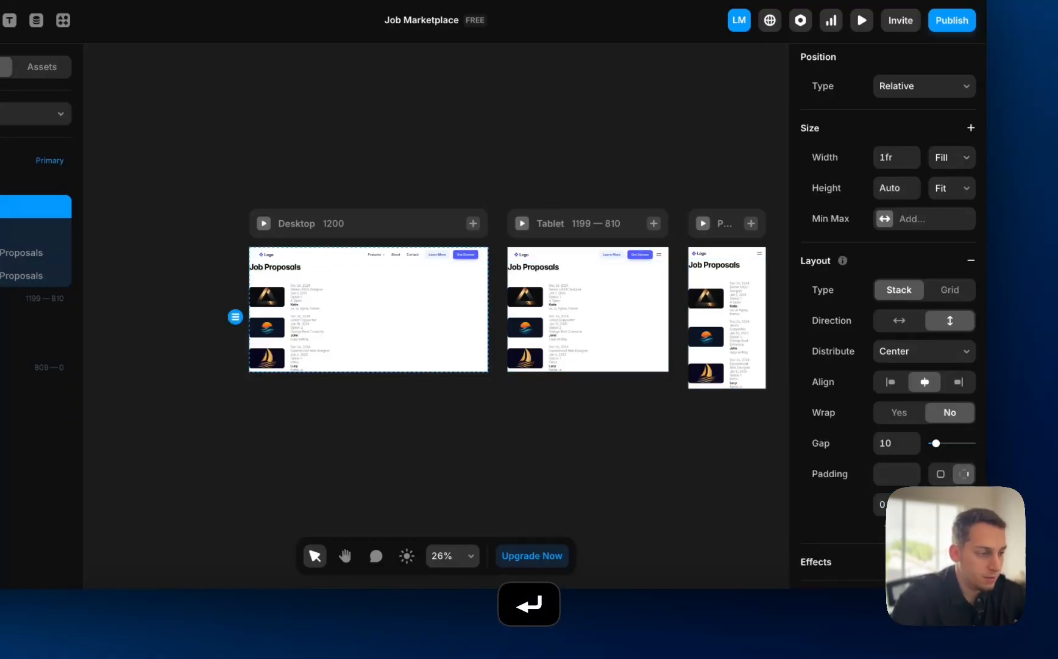
pyautogui.press('Return')
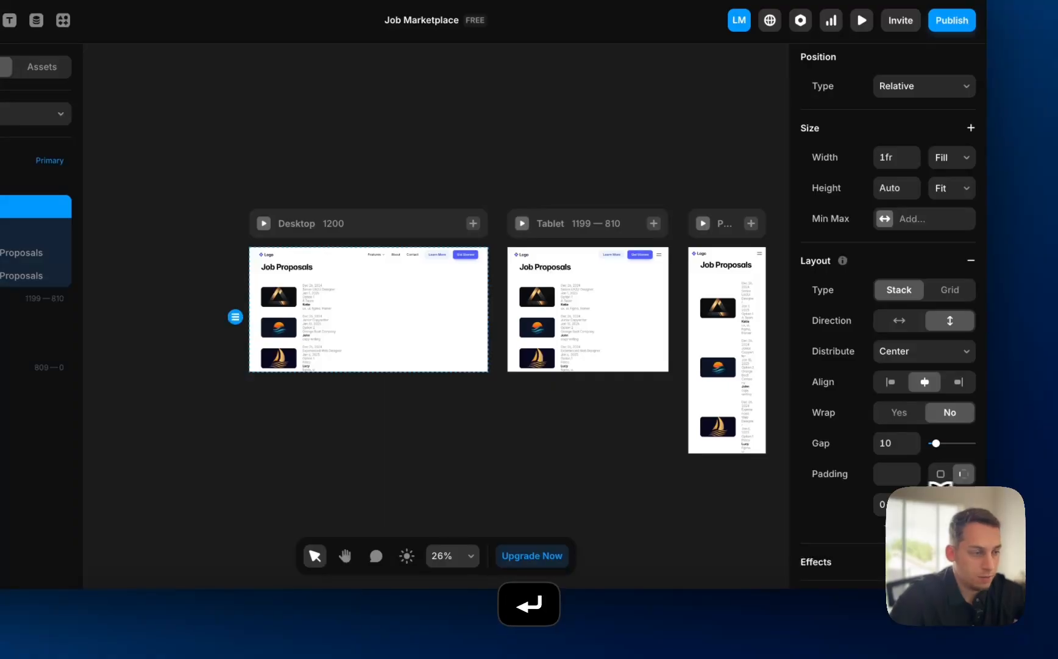
pyautogui.press('Return')
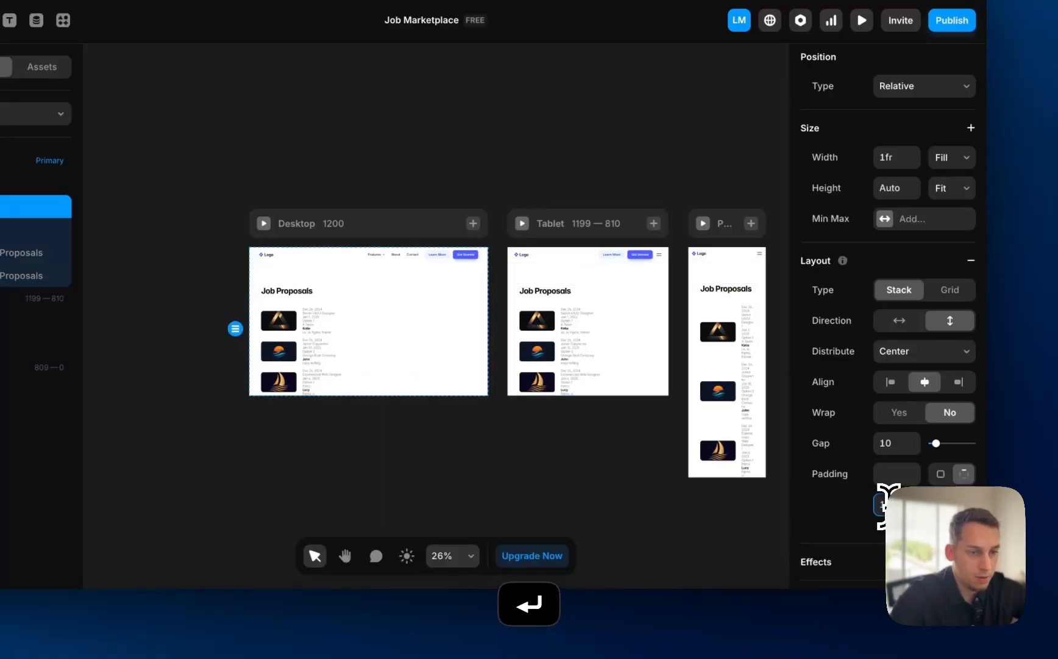
pyautogui.press('Return')
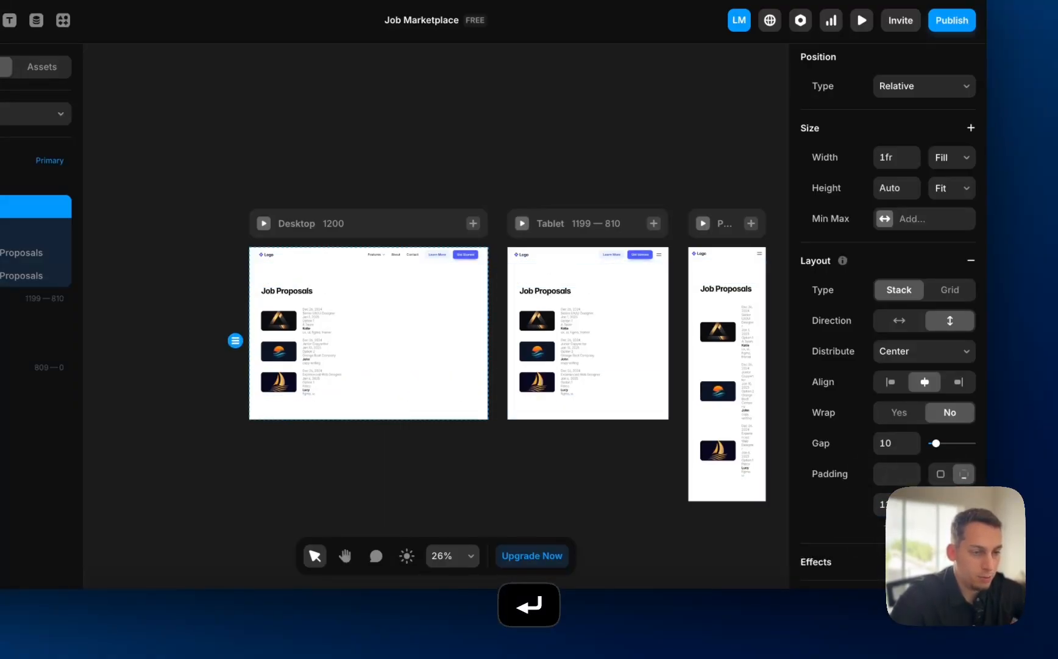
pyautogui.hscroll(4, 638, 390)
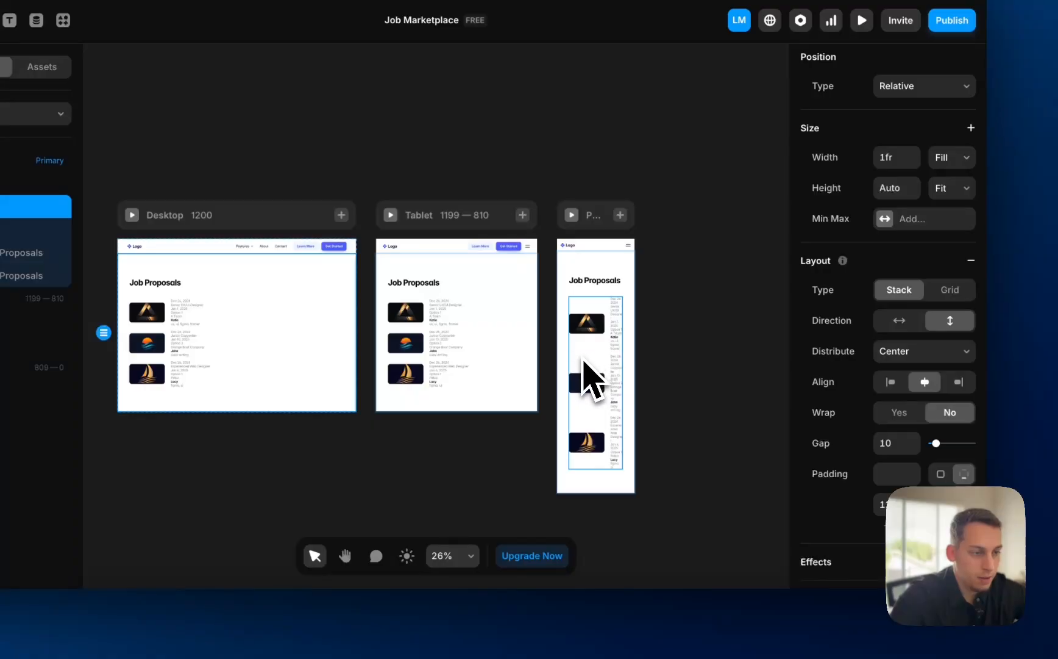
# - Tighten the stack's padding on the Phone layout
pyautogui.click(568, 309)
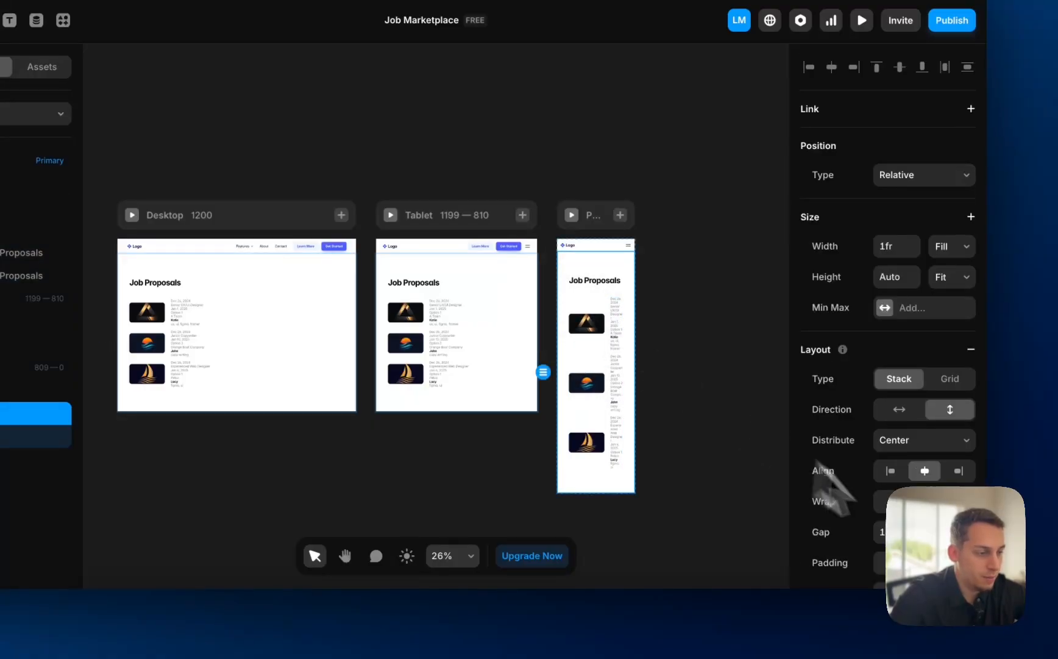
pyautogui.scroll(-2, 819, 463)
pyautogui.hotkey('shift', 'Down')
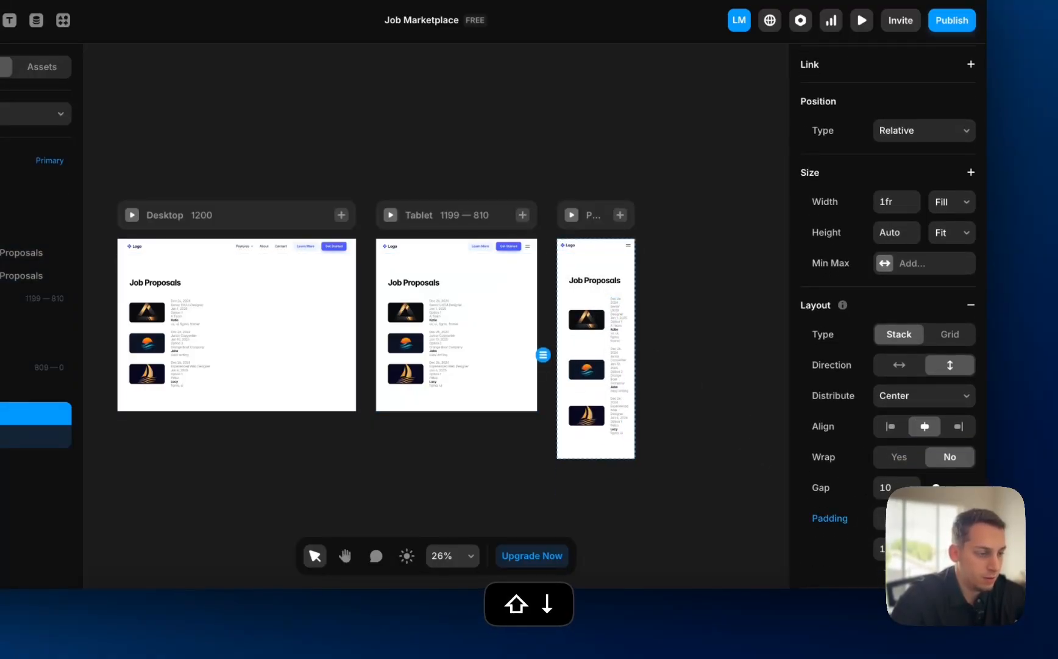
pyautogui.hotkey('shift', 'Down')
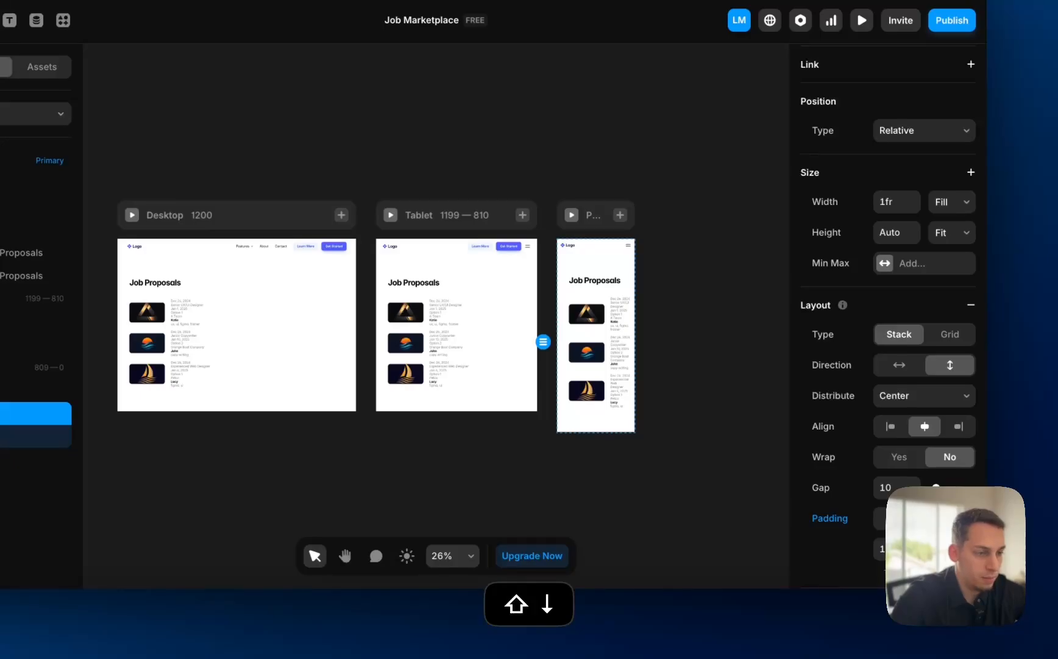
pyautogui.hotkey('shift', 'Down')
pyautogui.click(761, 480)
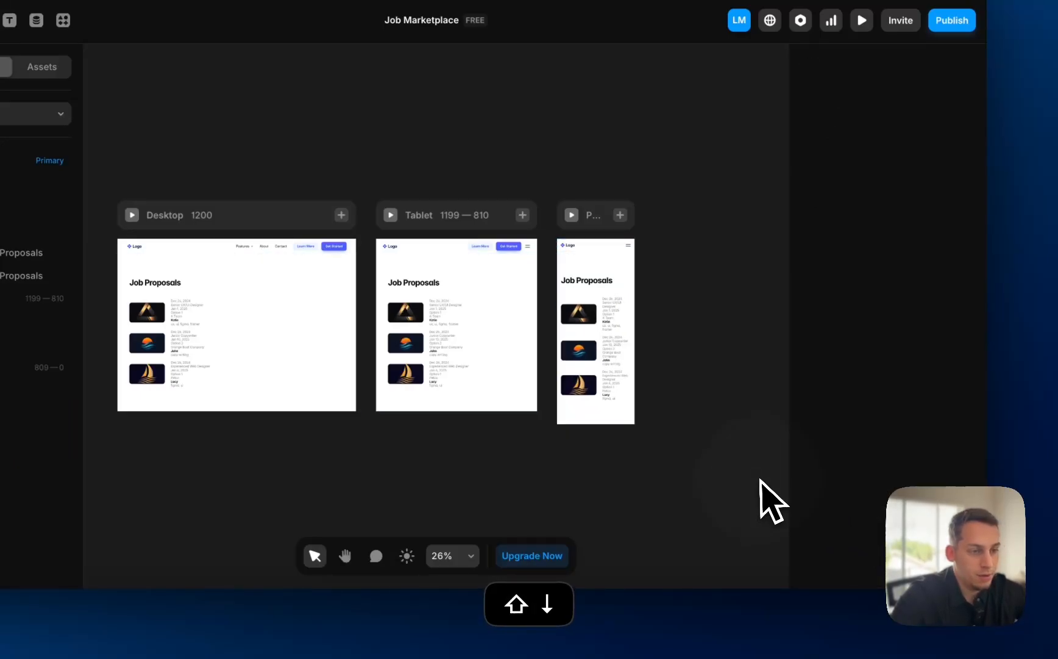
pyautogui.scroll(3, 352, 321)
pyautogui.hscroll(-3, 351, 321)
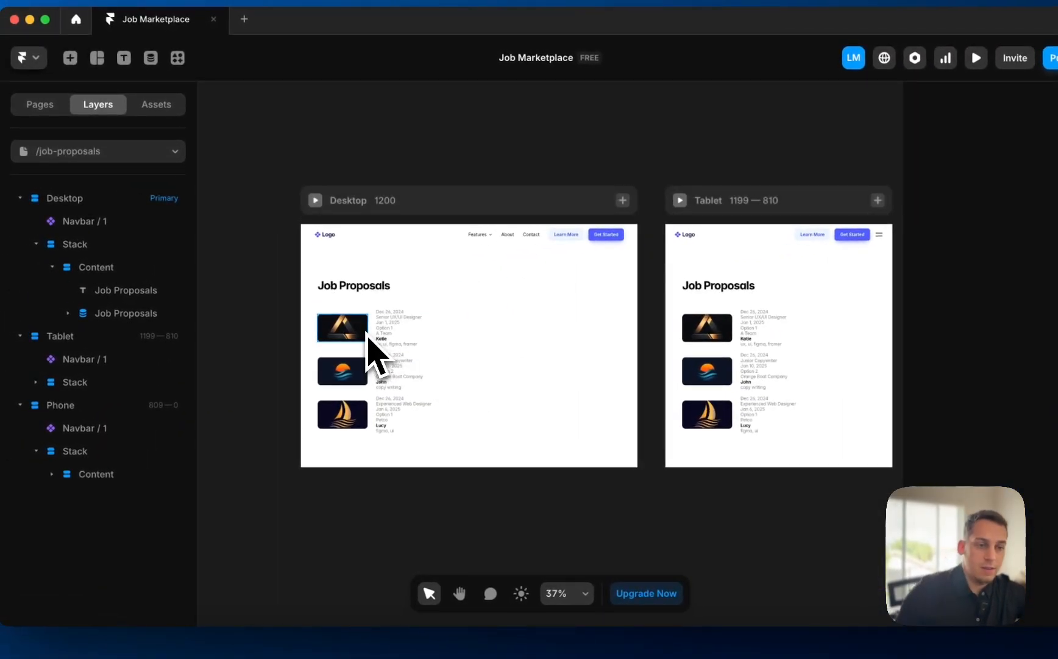
pyautogui.scroll(2, 376, 332)
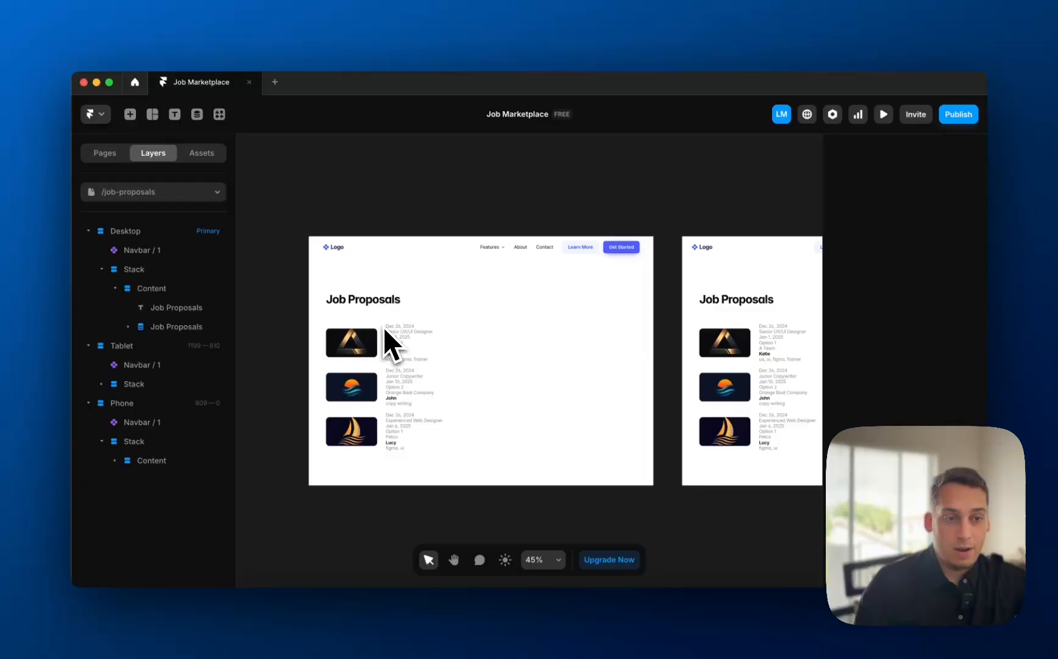
pyautogui.scroll(3, 384, 327)
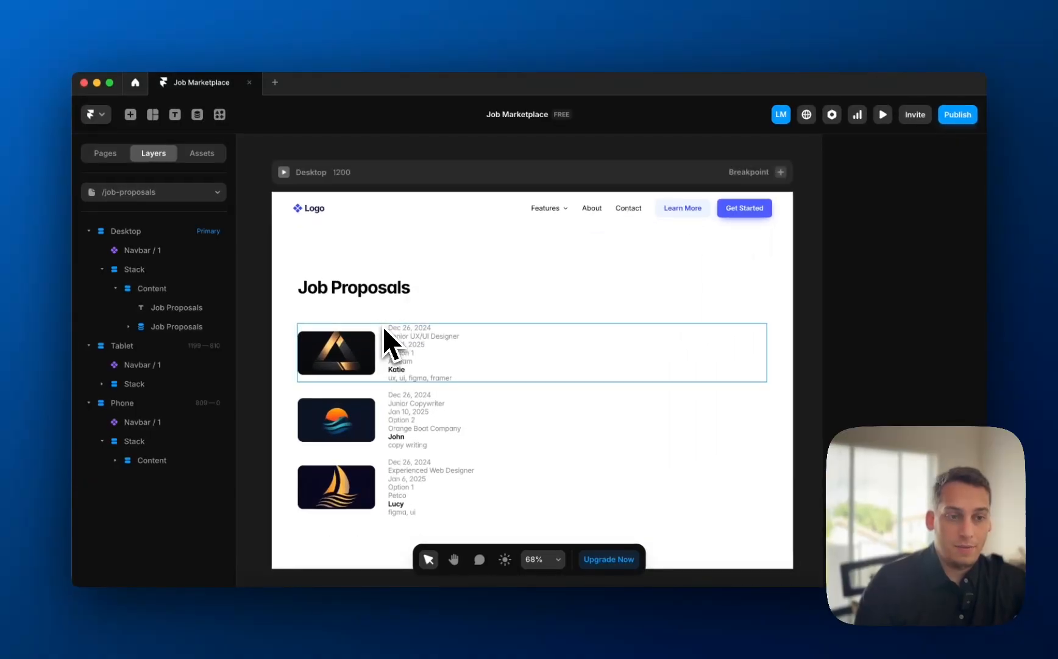
pyautogui.scroll(-3, 290, 297)
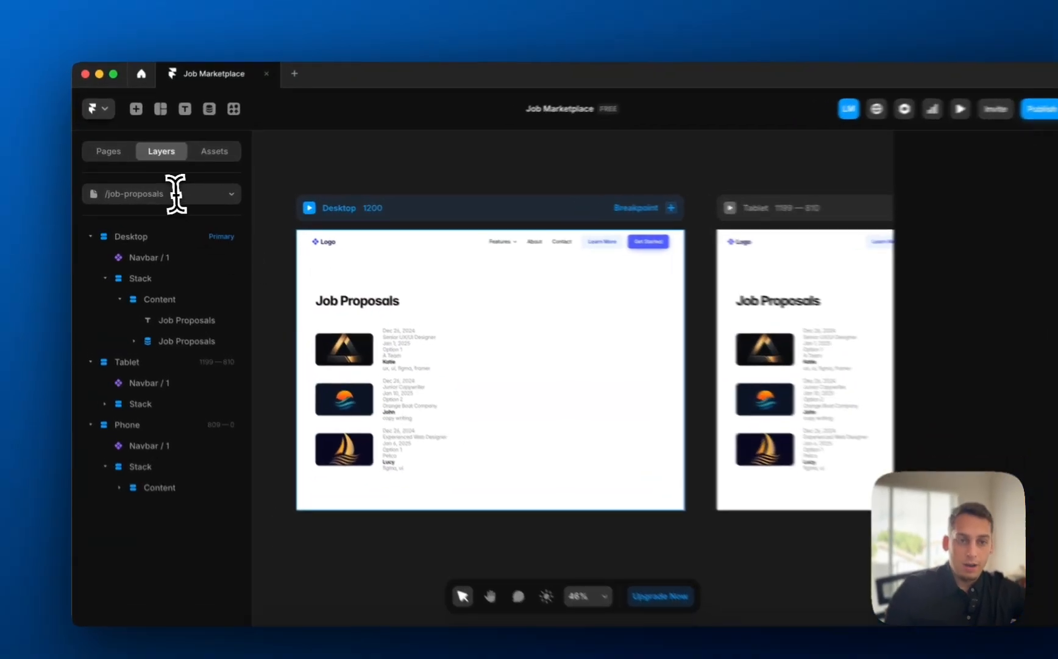
# - On /applicants, set the content width to Fill and remove its max width
pyautogui.click(176, 194)
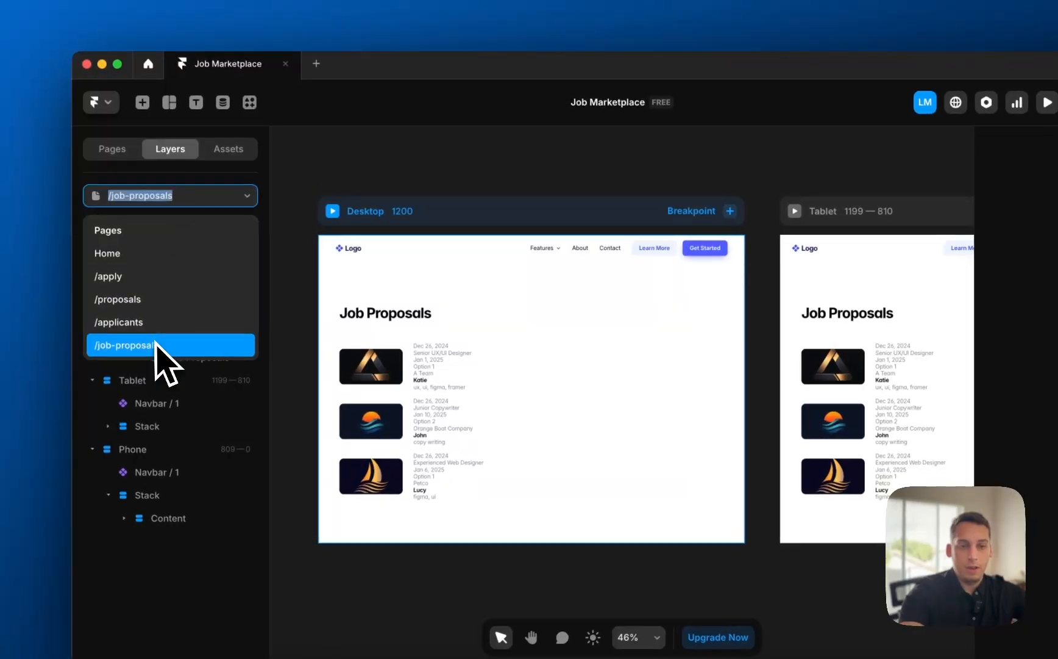
pyautogui.click(149, 324)
pyautogui.click(177, 290)
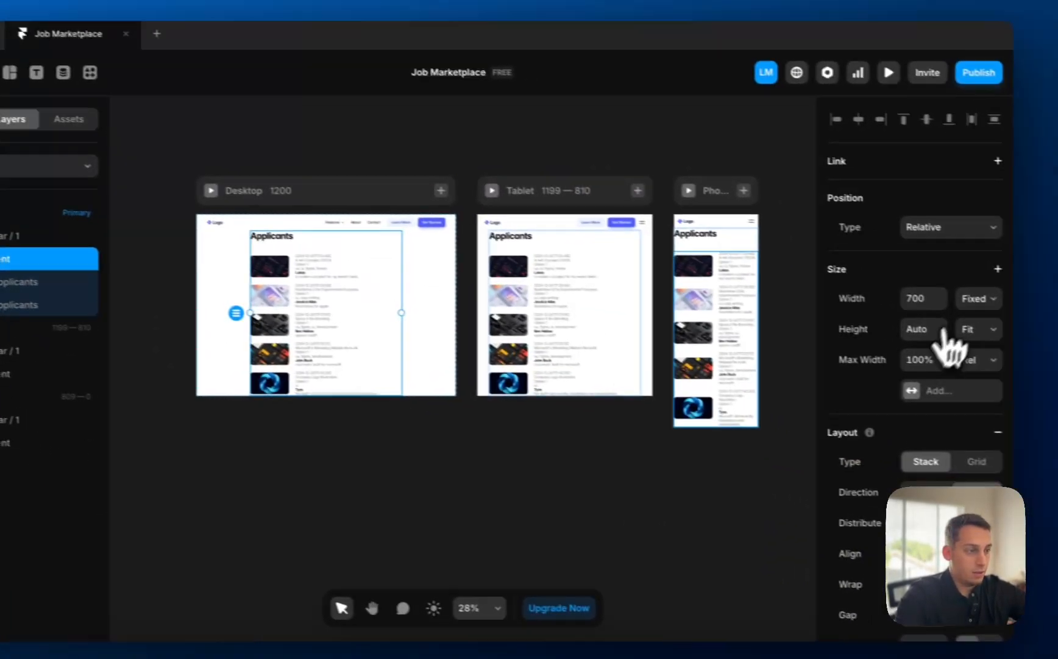
pyautogui.click(948, 295)
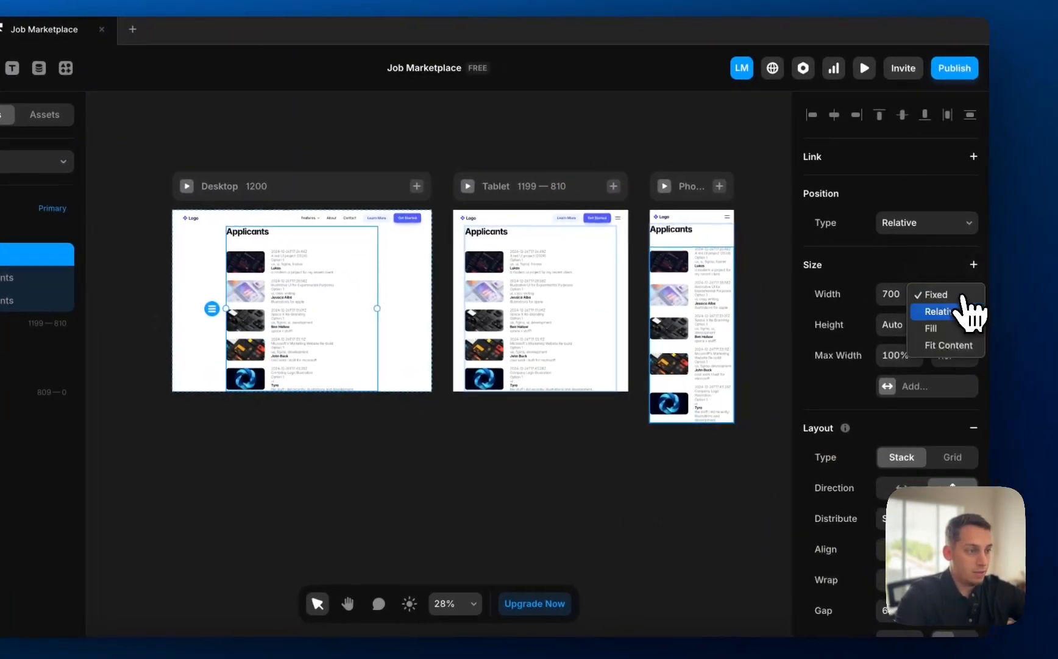
pyautogui.click(949, 329)
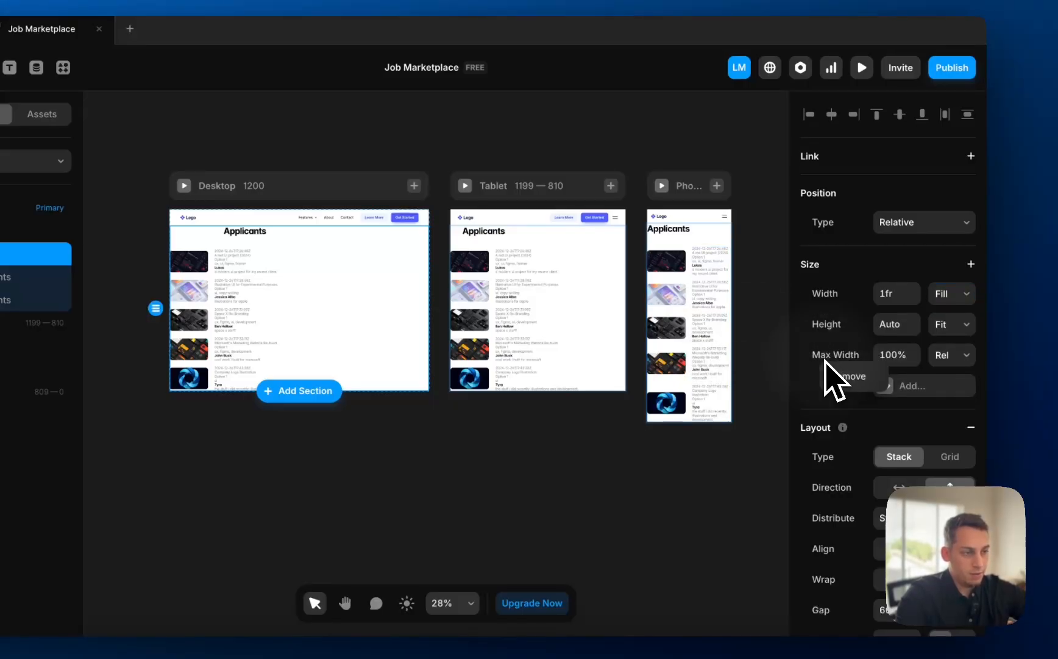
pyautogui.click(853, 376)
# - Remove the /job-proposals content's max width, then return to /applicants
pyautogui.click(49, 160)
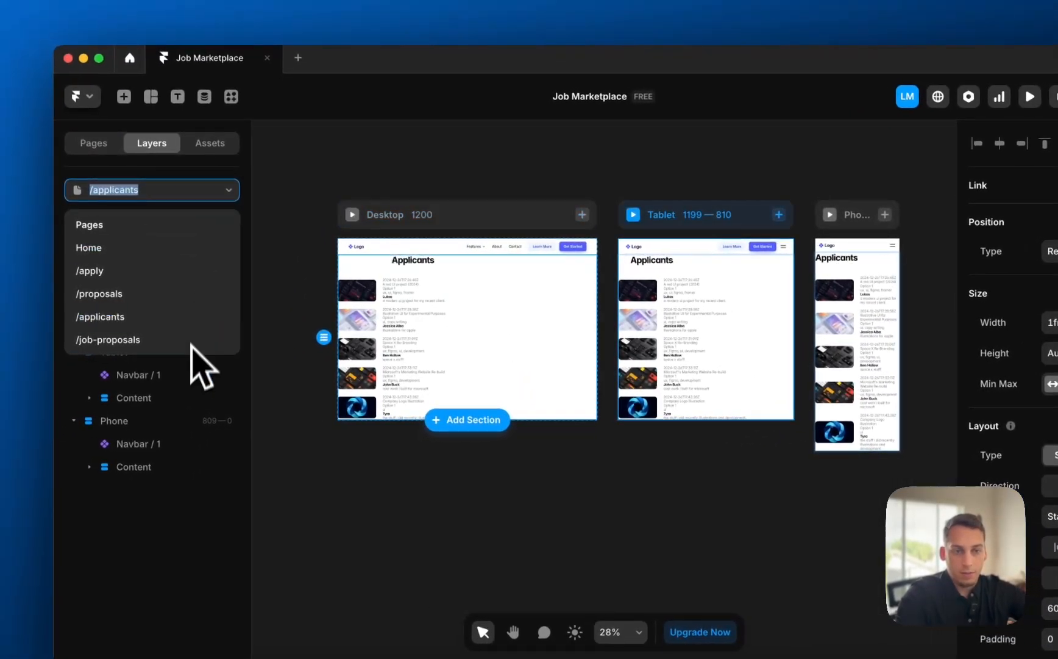
pyautogui.click(190, 341)
pyautogui.click(444, 369)
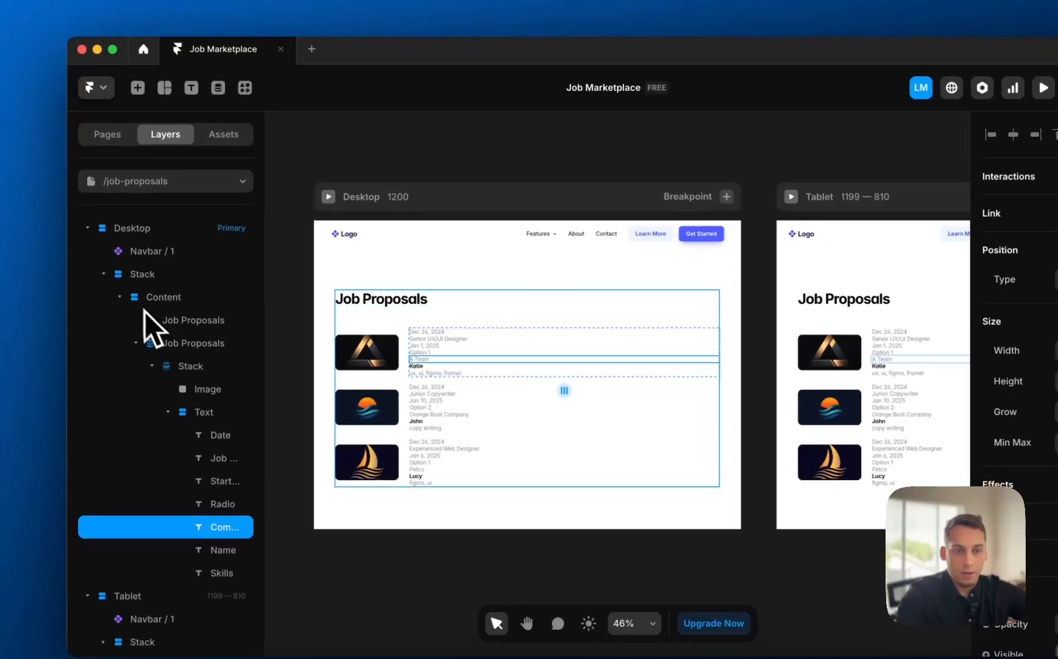
pyautogui.click(152, 299)
pyautogui.click(856, 354)
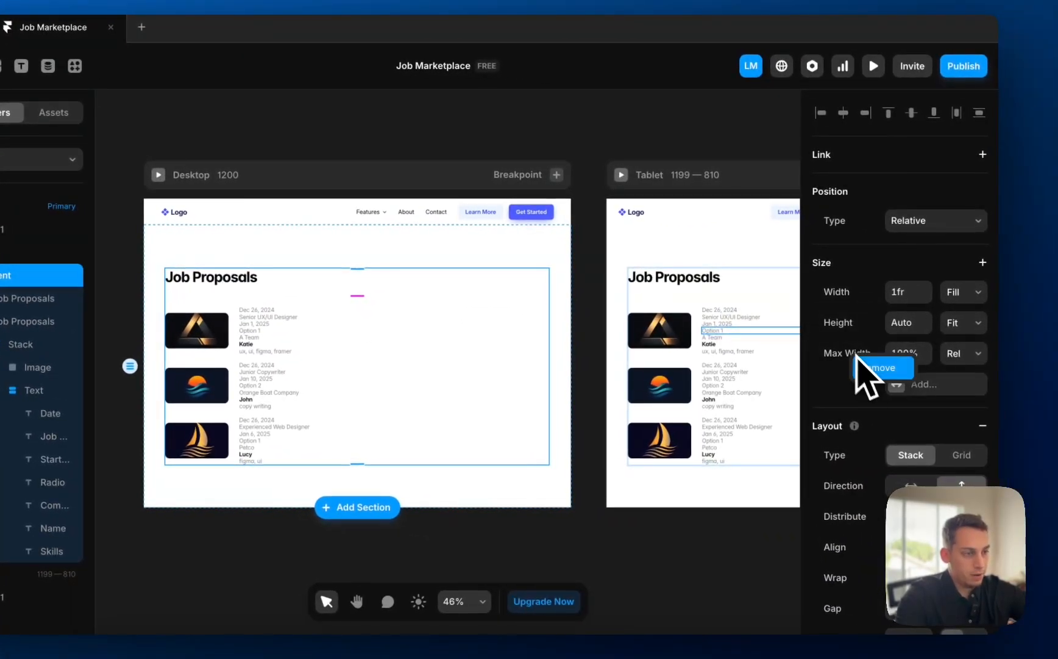
pyautogui.click(866, 367)
pyautogui.click(36, 160)
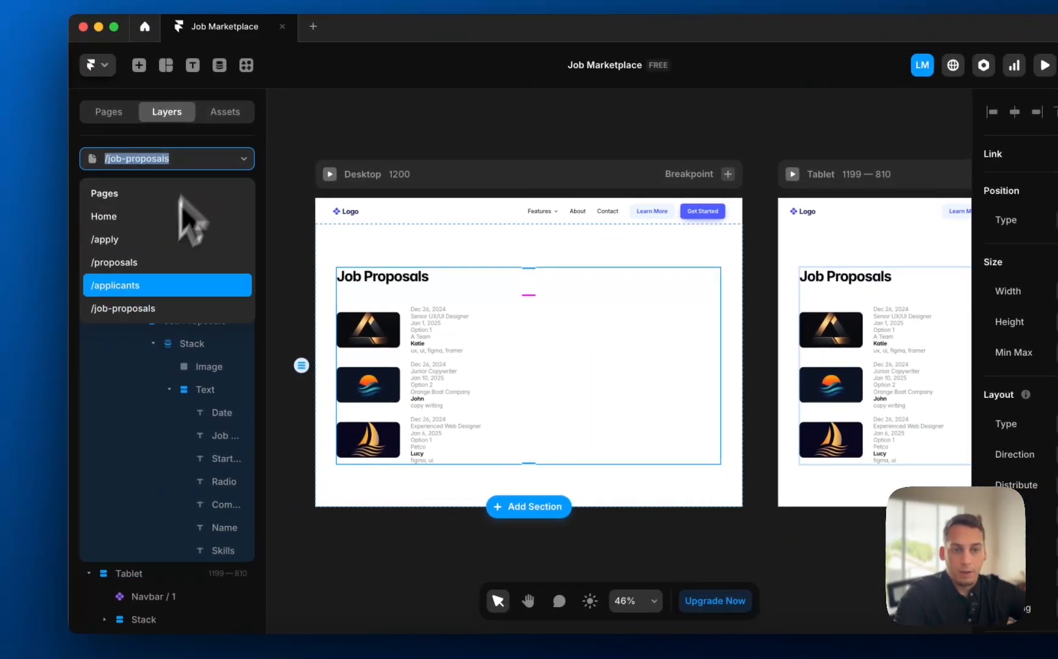
pyautogui.click(131, 293)
# - Wrap the Applicants content in a stack with per-side padding 120/60/120/60
pyautogui.rightClick(201, 260)
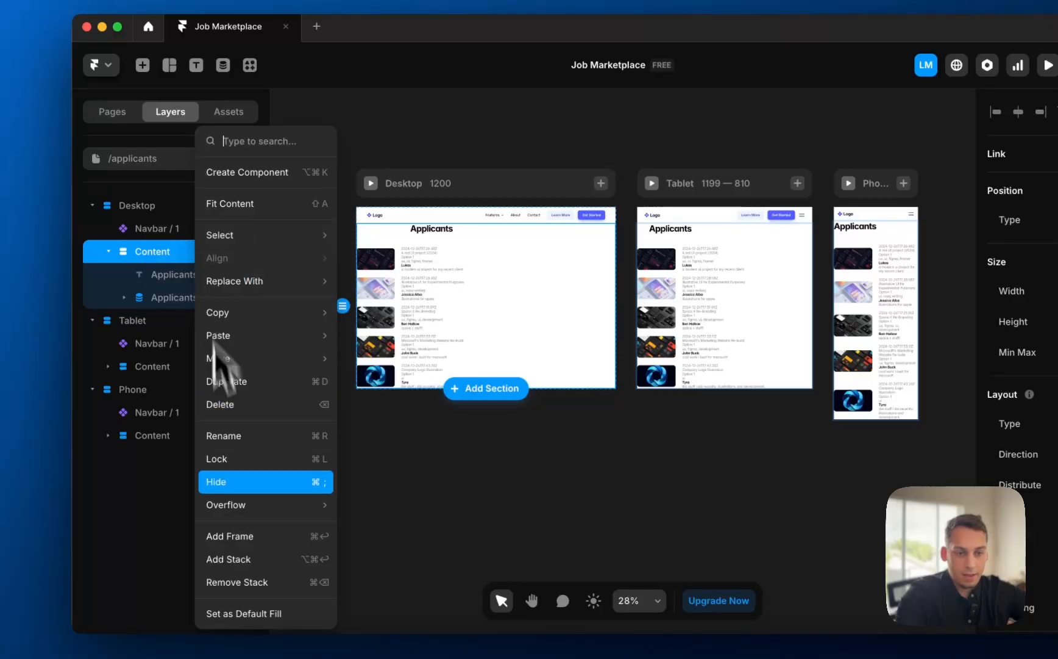
pyautogui.click(233, 558)
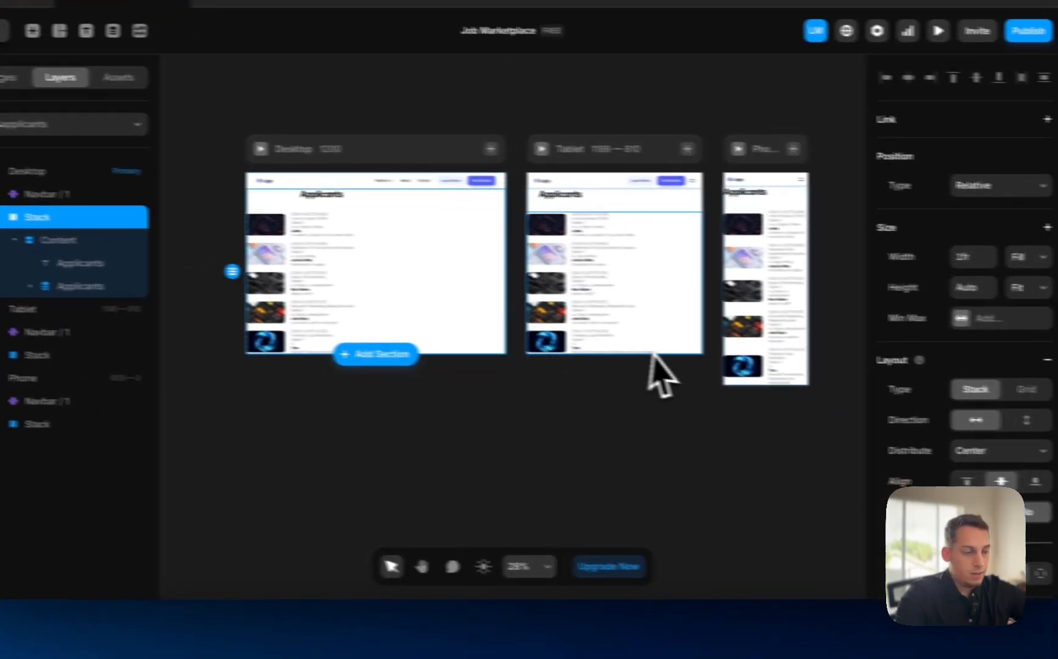
pyautogui.scroll(-2, 957, 488)
pyautogui.click(964, 462)
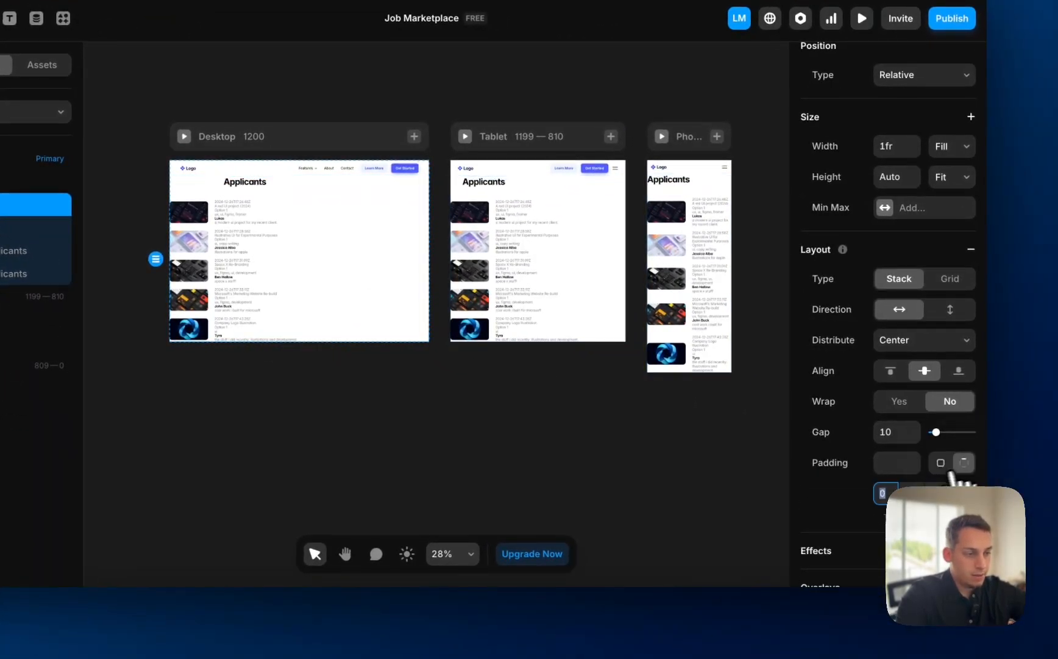
pyautogui.write('120')
pyautogui.press('Return')
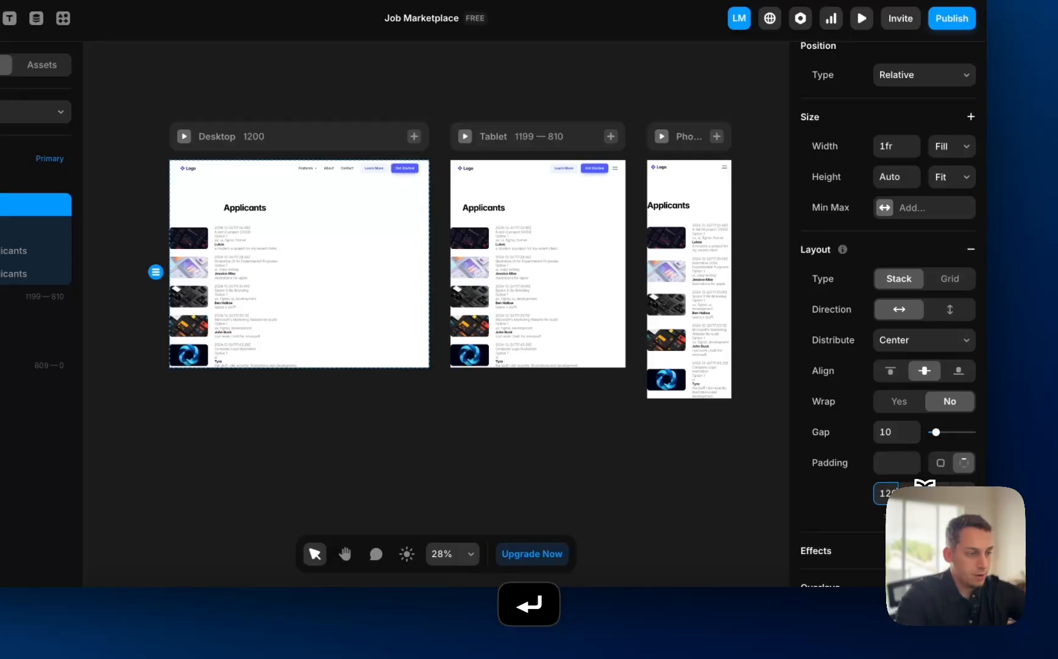
pyautogui.press('Return')
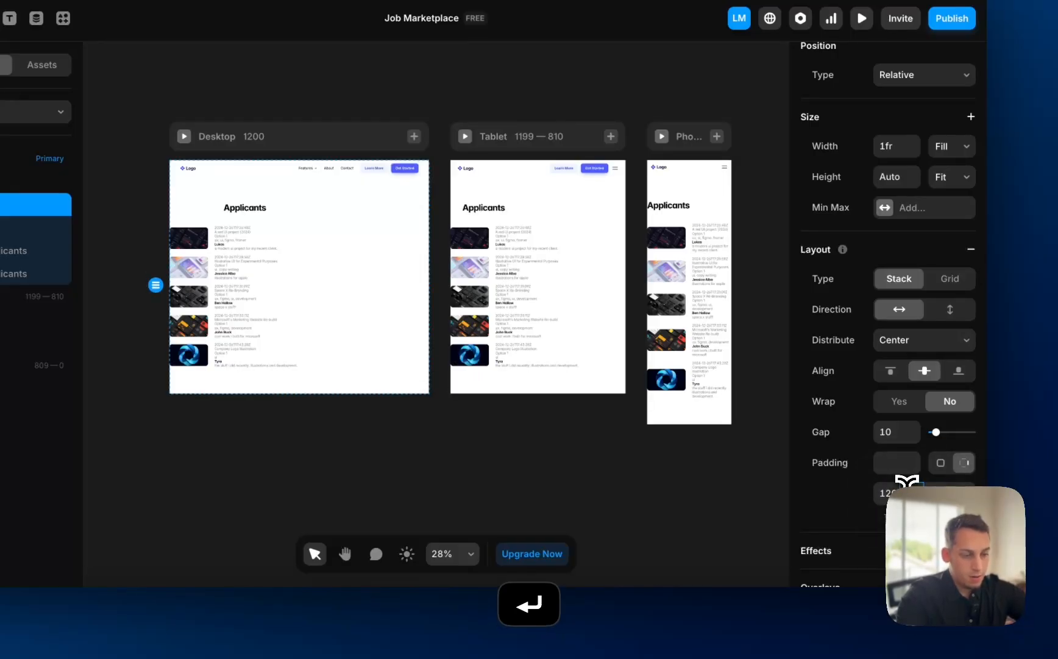
pyautogui.press('Return')
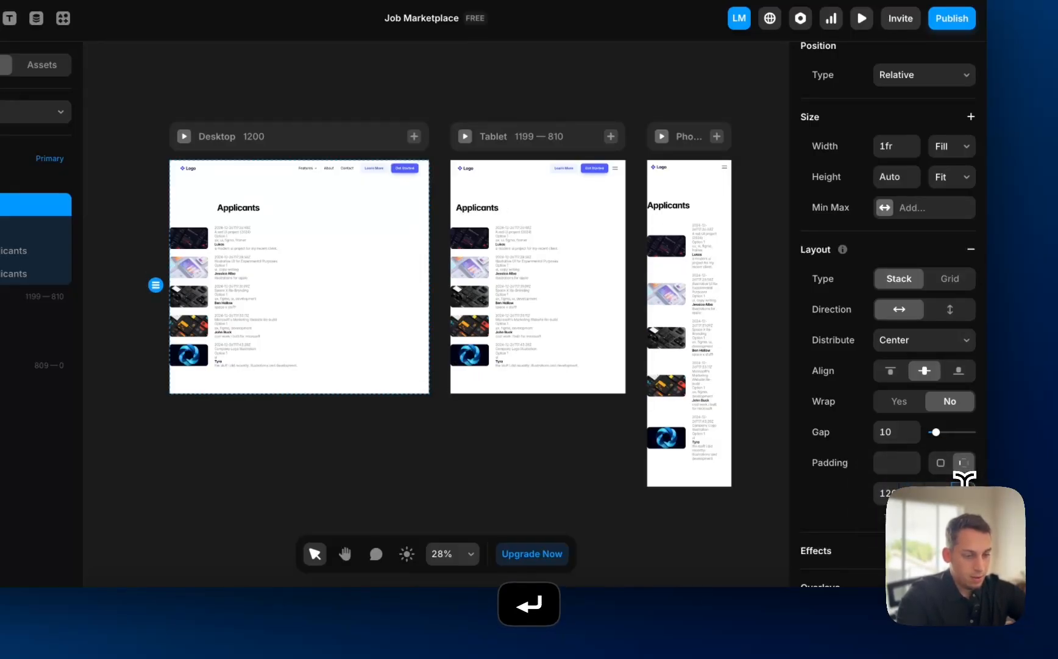
pyautogui.press('Return')
pyautogui.hscroll(6, 780, 484)
pyautogui.scroll(1, 780, 484)
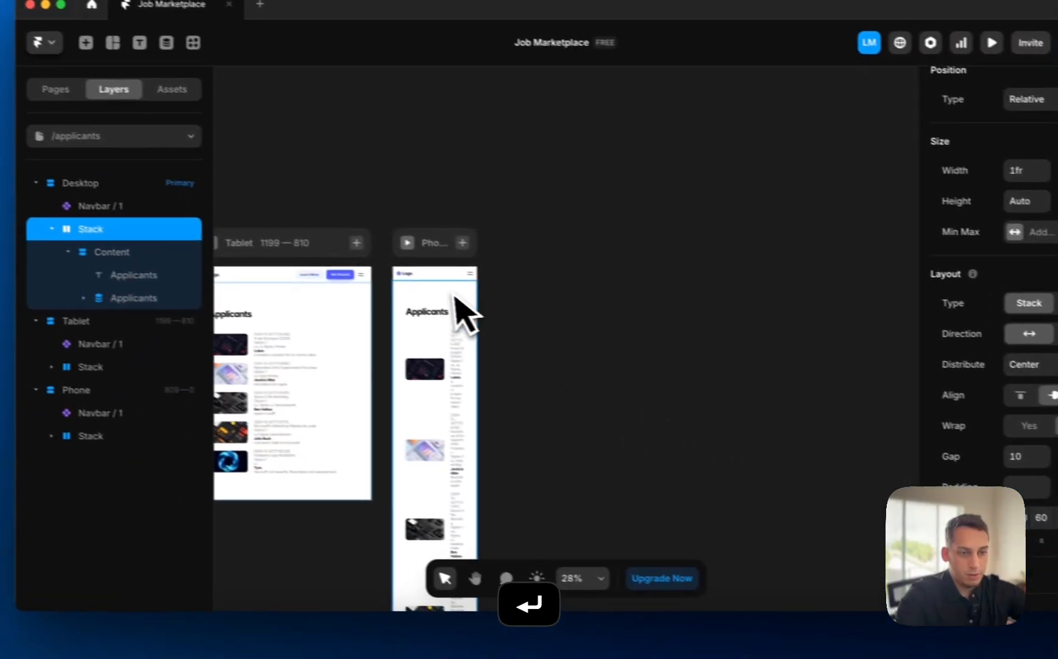
# - Reduce the Phone stack's side padding to 20
pyautogui.click(313, 270)
pyautogui.scroll(-3, 976, 445)
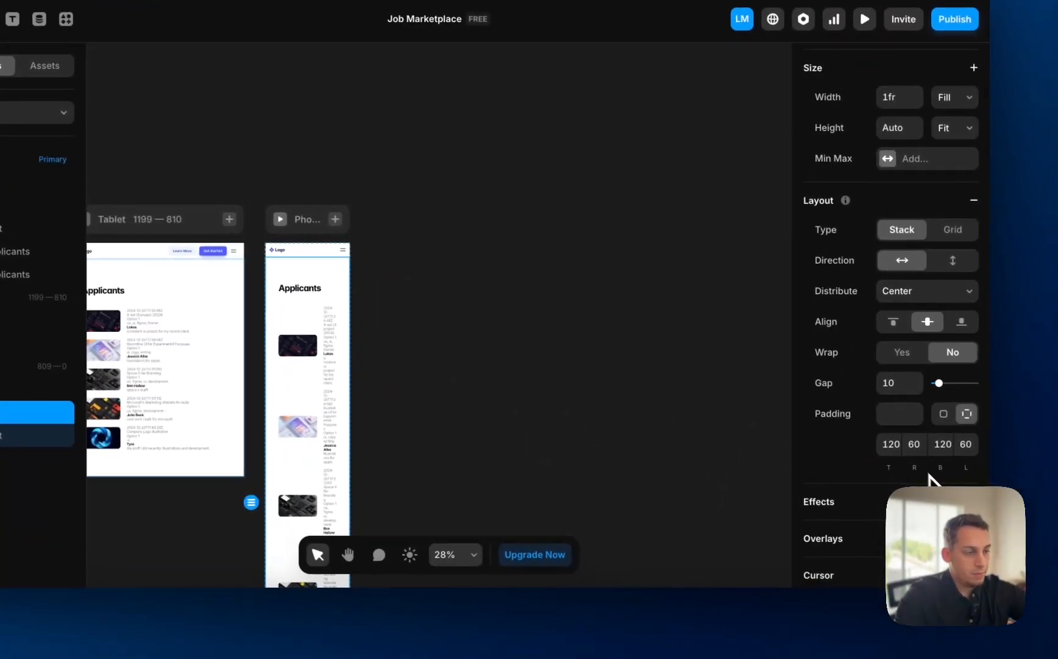
pyautogui.click(913, 451)
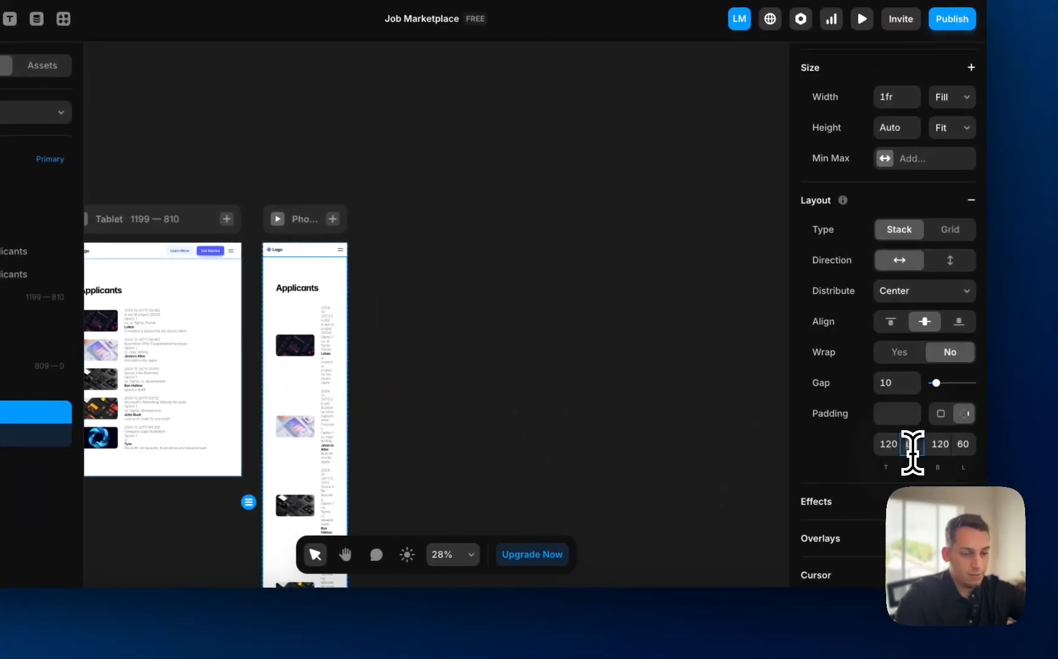
pyautogui.click(966, 451)
pyautogui.write('20')
pyautogui.press('Return')
pyautogui.click(574, 450)
pyautogui.hscroll(-5, 574, 452)
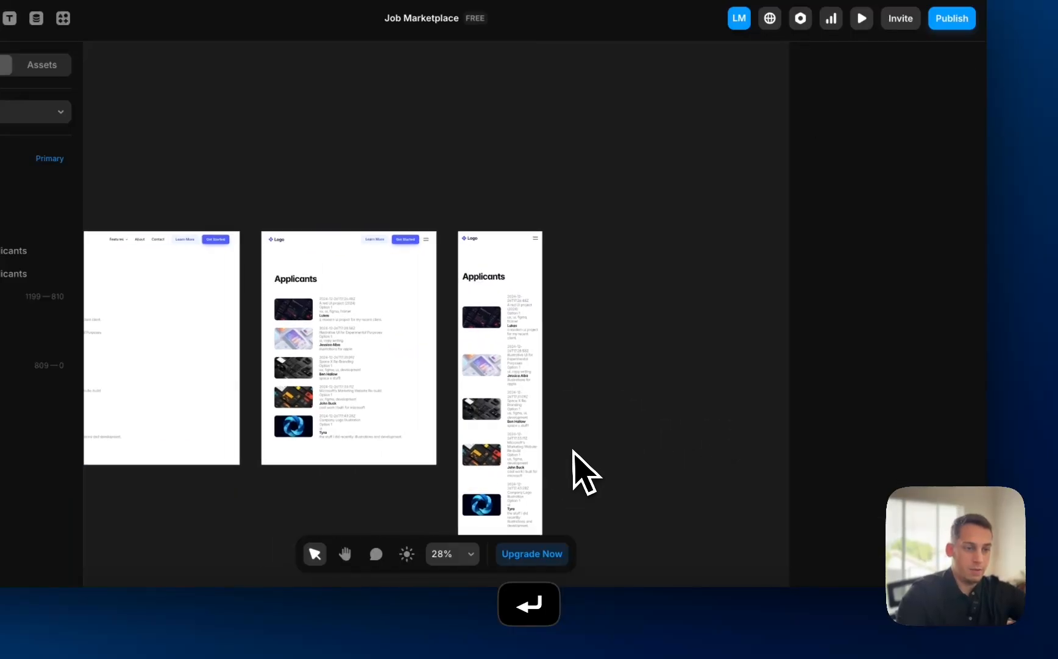
pyautogui.scroll(1, 165, 305)
pyautogui.scroll(5, 289, 326)
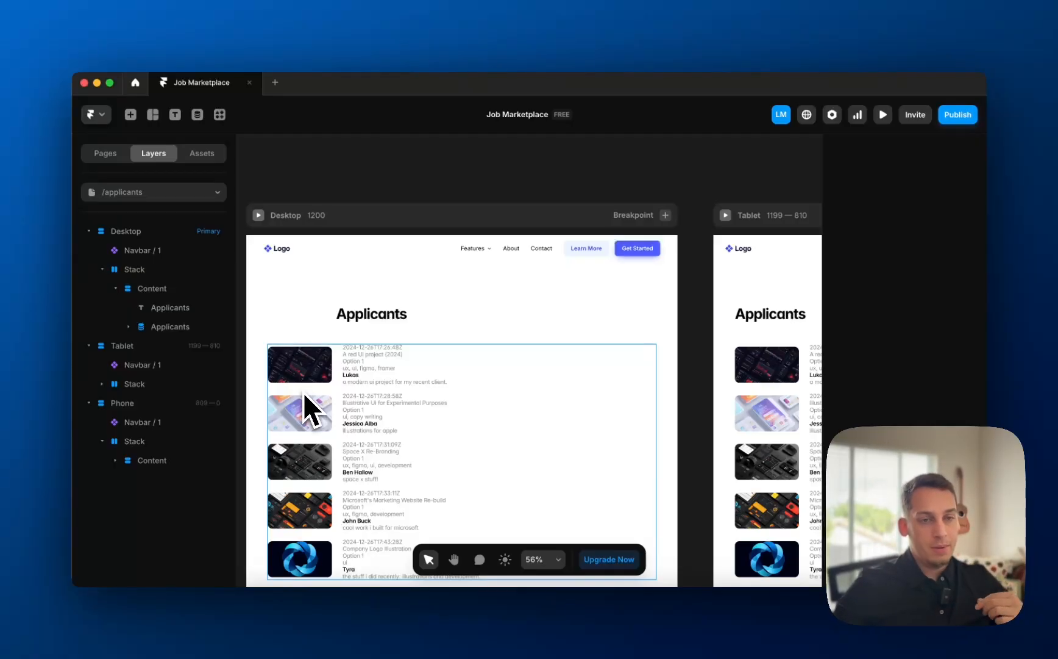
pyautogui.click(121, 192)
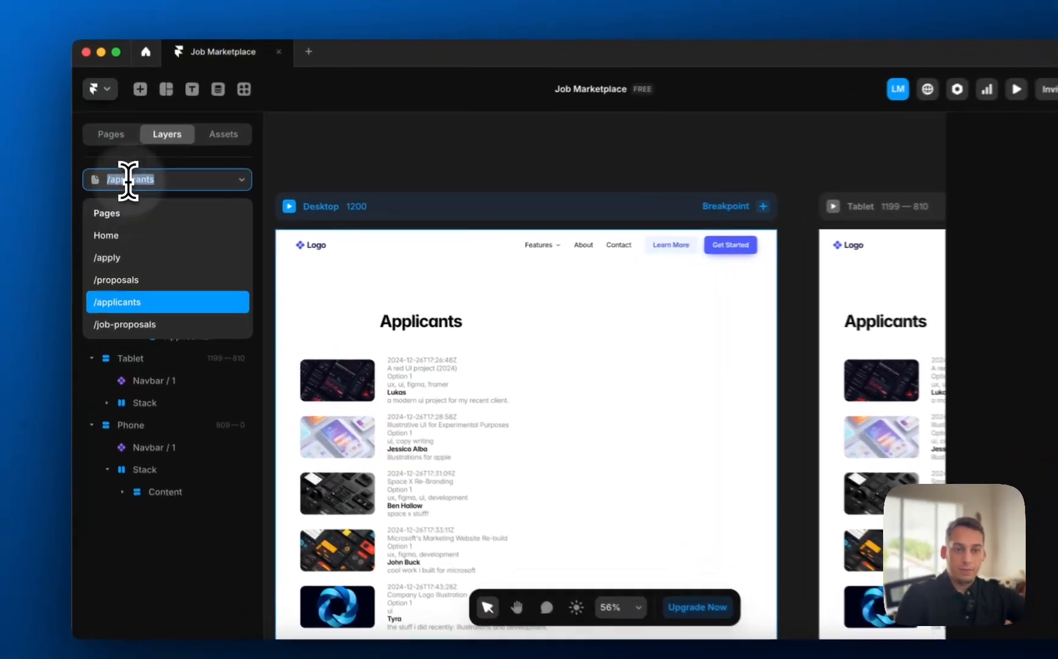
pyautogui.click(147, 323)
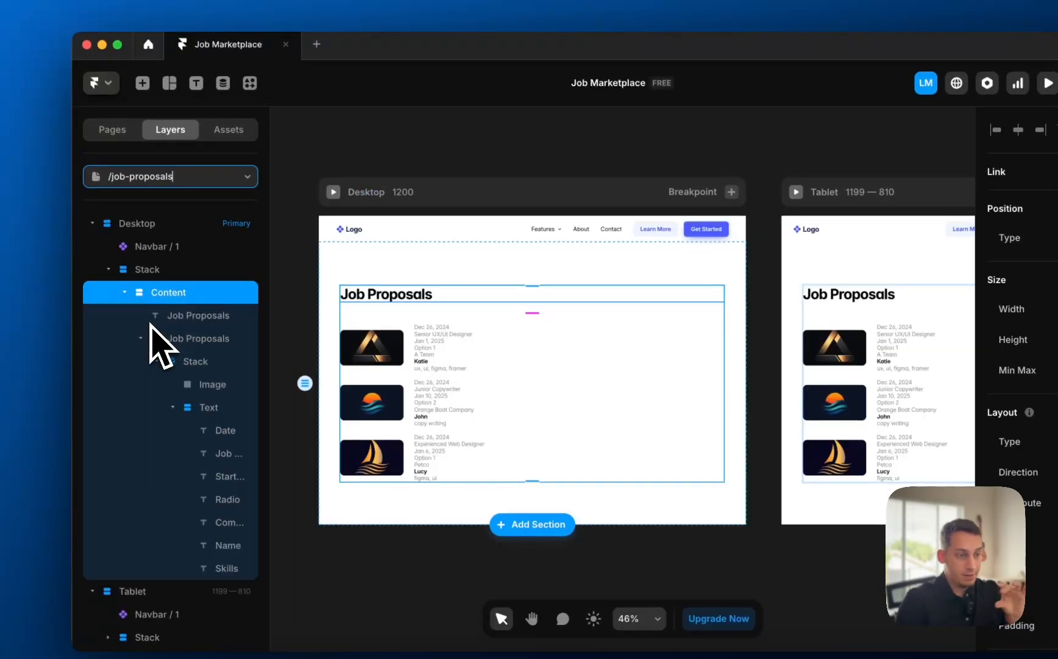
pyautogui.click(146, 183)
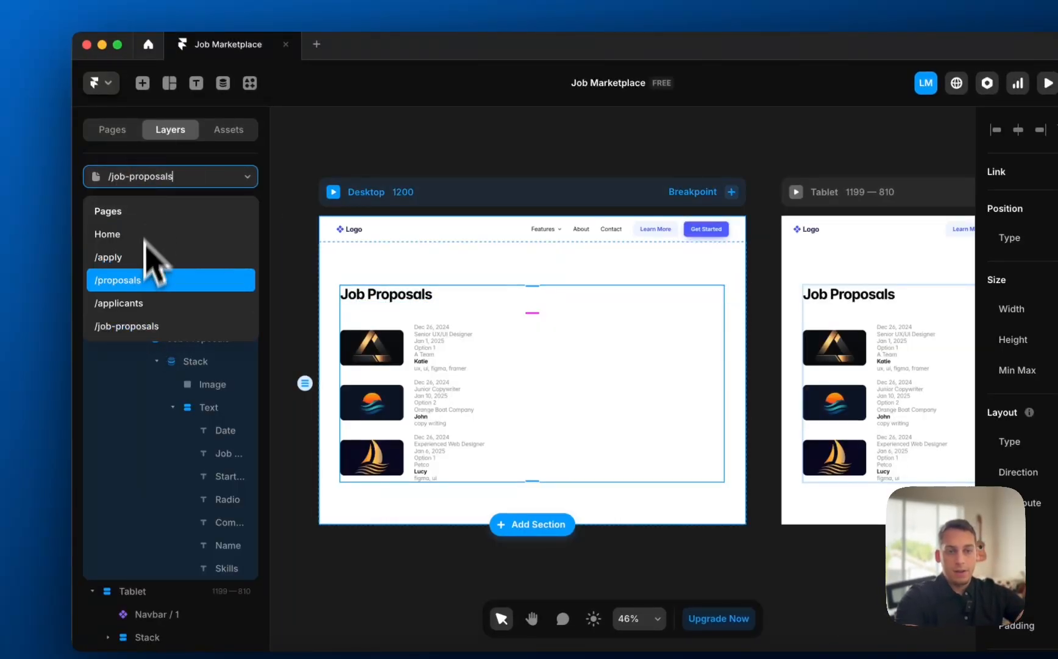
pyautogui.click(144, 302)
pyautogui.click(402, 398)
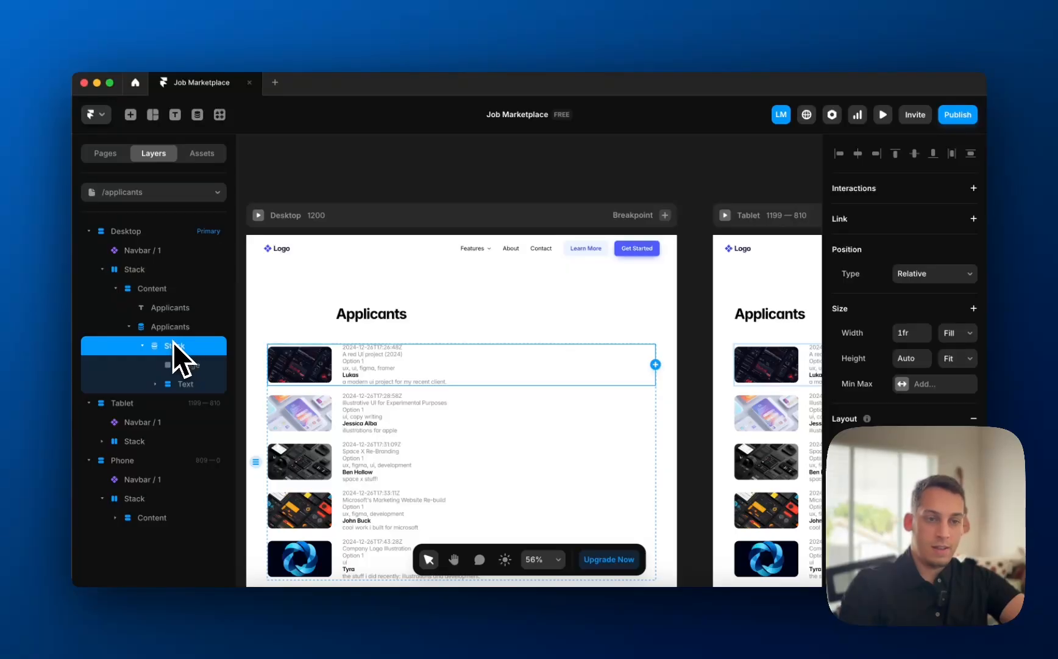
# - Set the applicant row stack to vertical so the image sits above the text
pyautogui.click(195, 365)
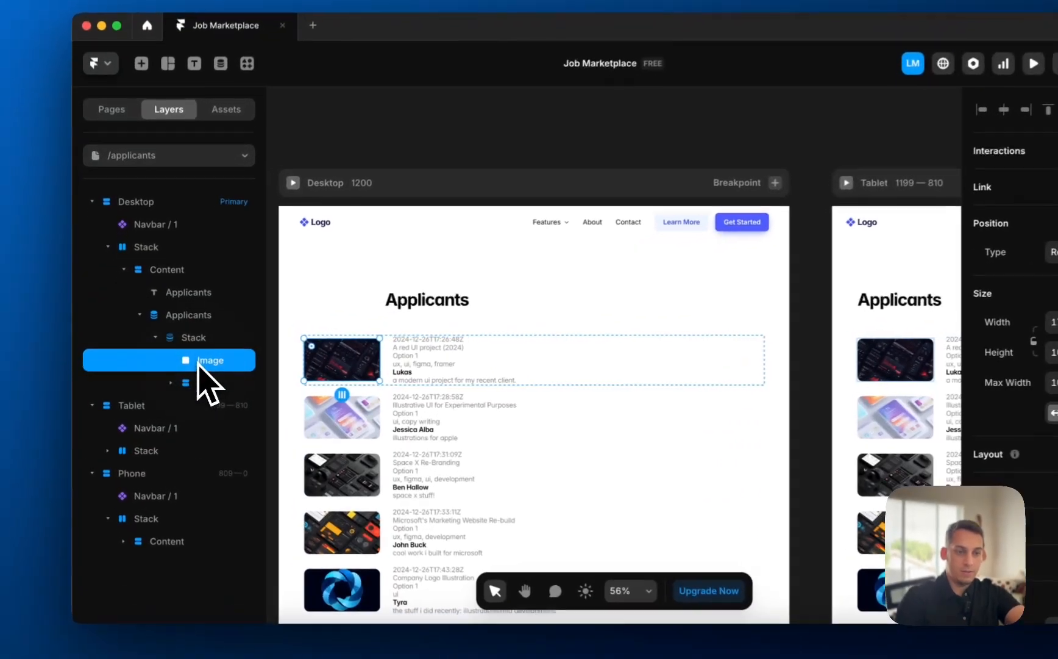
pyautogui.press('BackSpace')
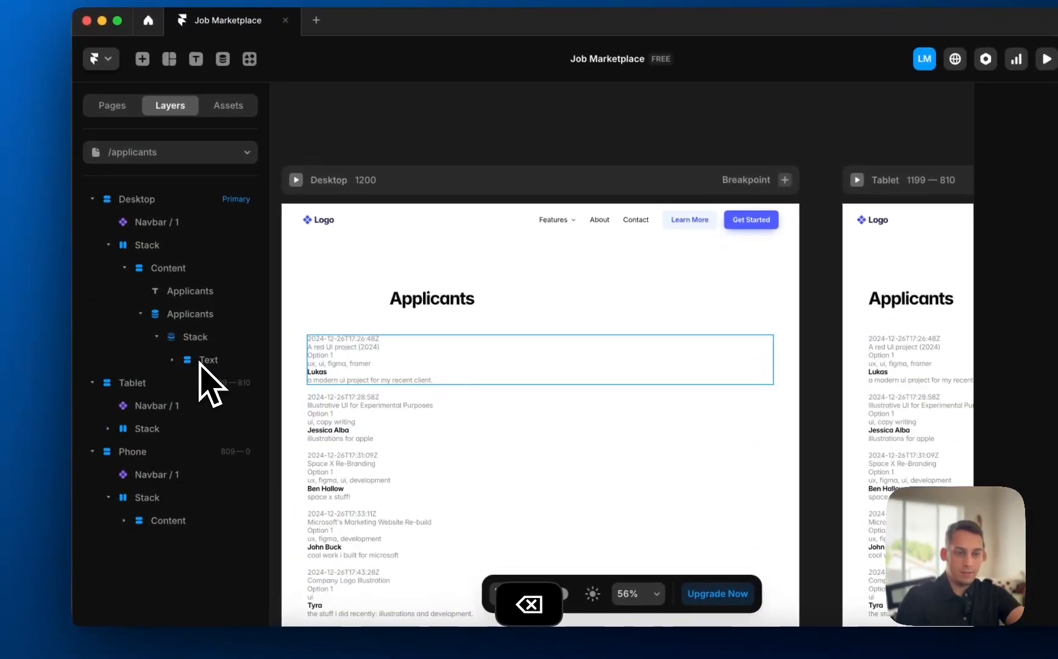
pyautogui.press('super+z')
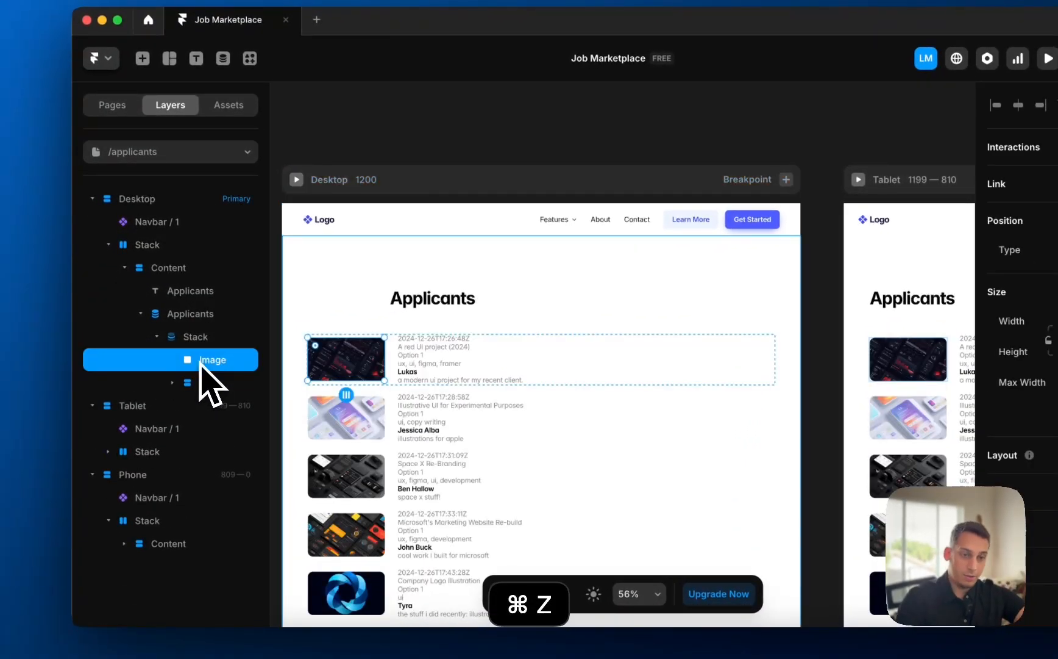
pyautogui.click(196, 339)
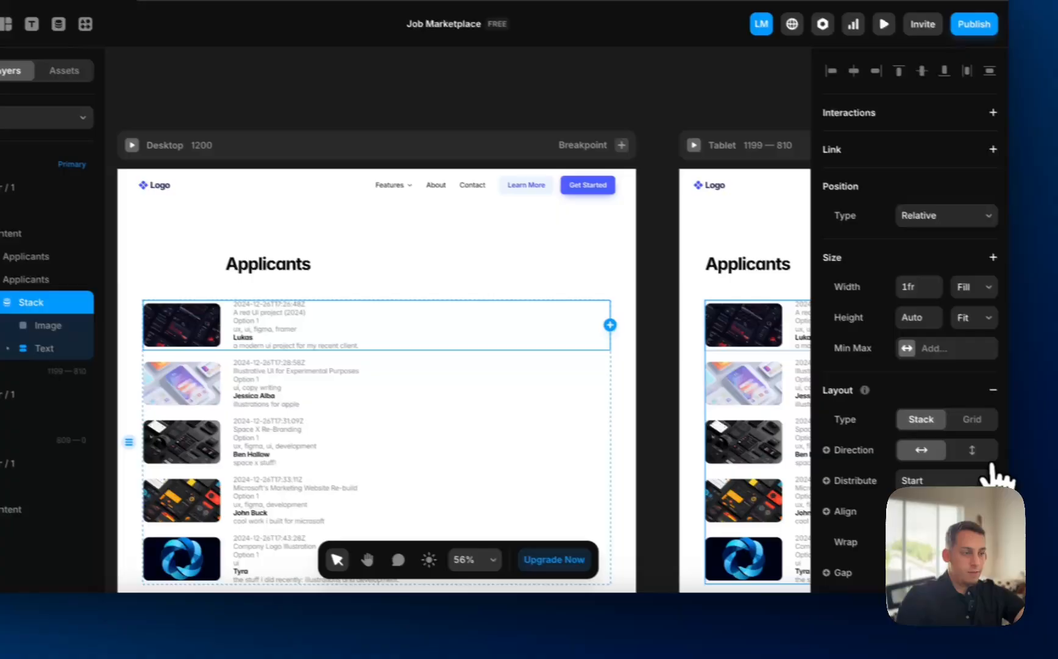
pyautogui.click(958, 448)
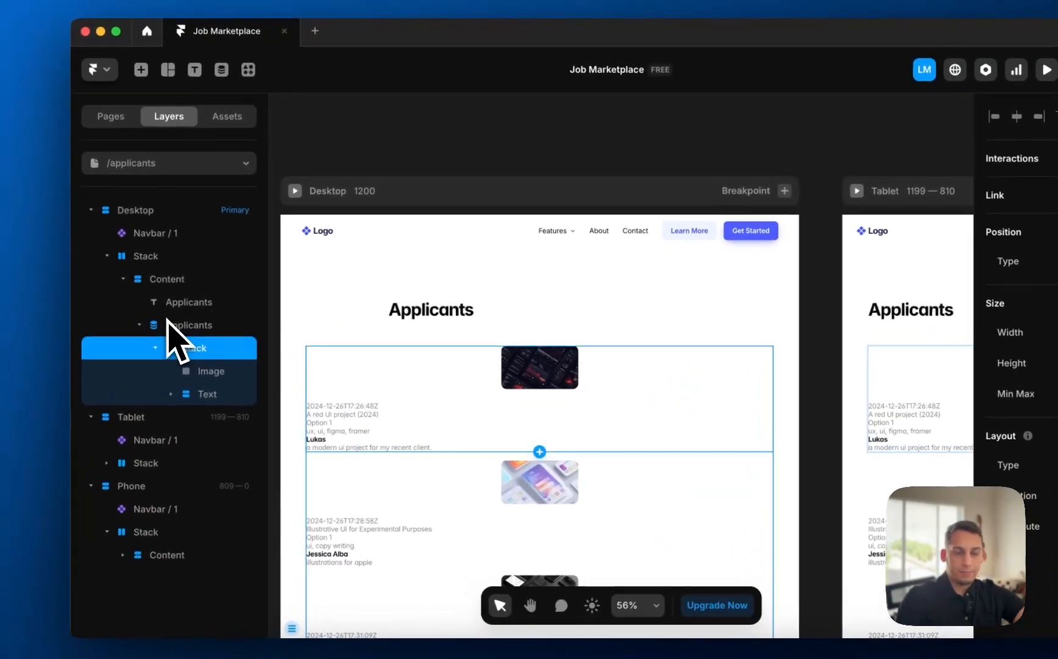
# - Switch the Applicants collection to a Grid layout with 3 columns
pyautogui.click(169, 323)
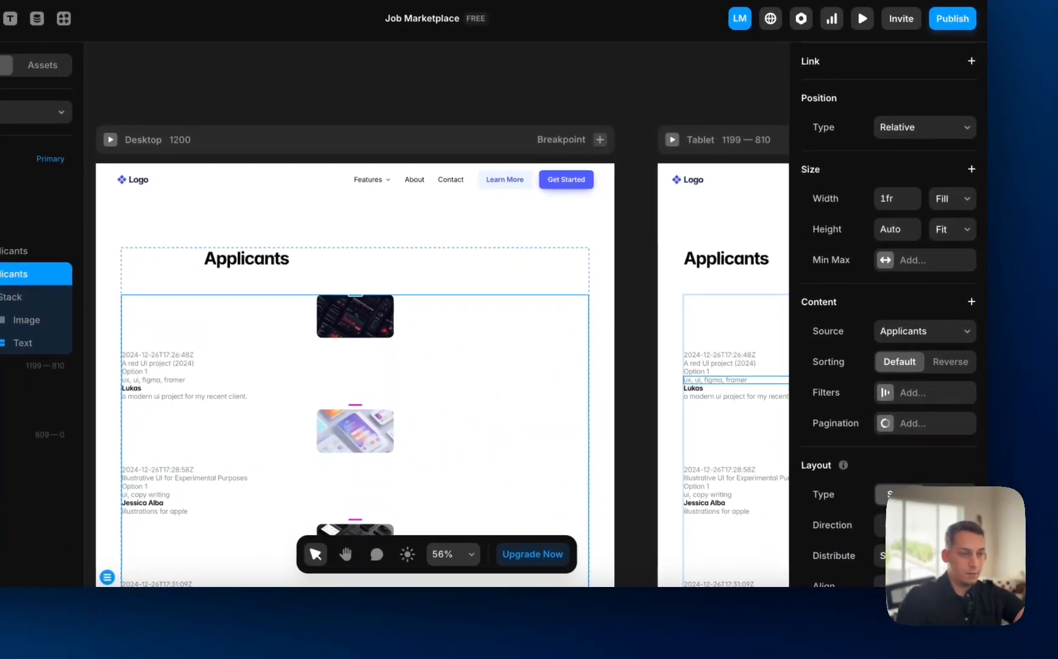
pyautogui.click(950, 495)
pyautogui.click(964, 524)
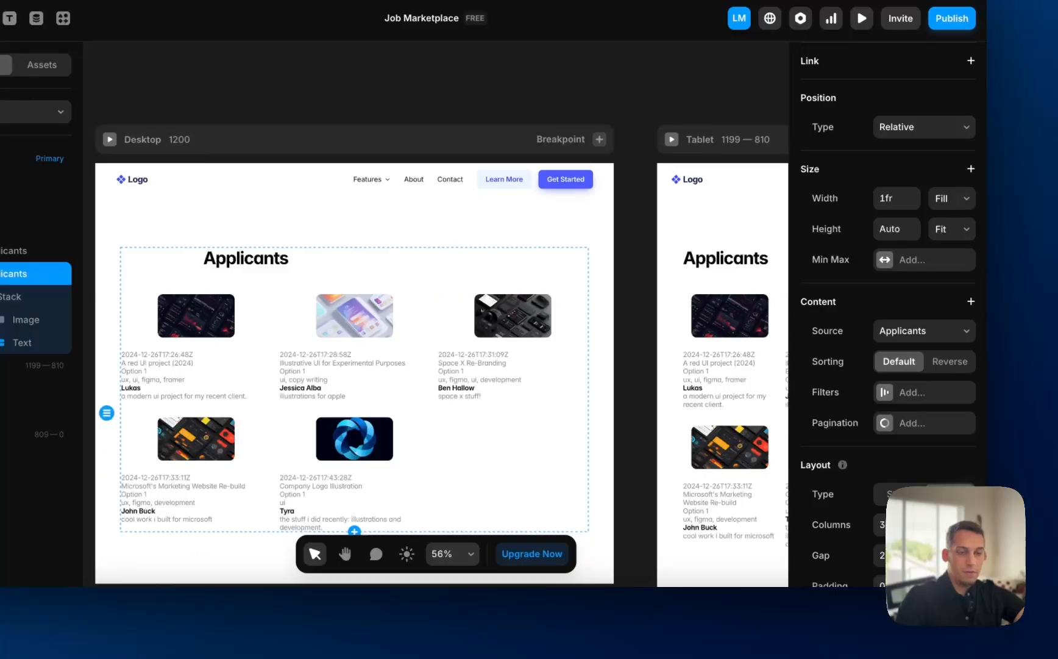
pyautogui.click(964, 525)
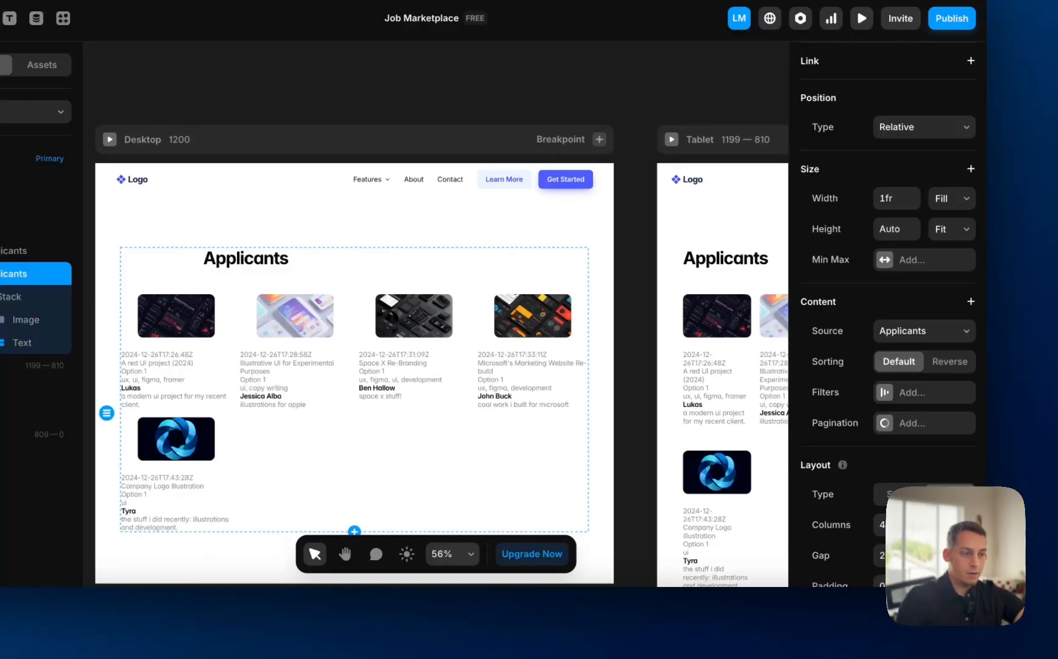
pyautogui.click(941, 524)
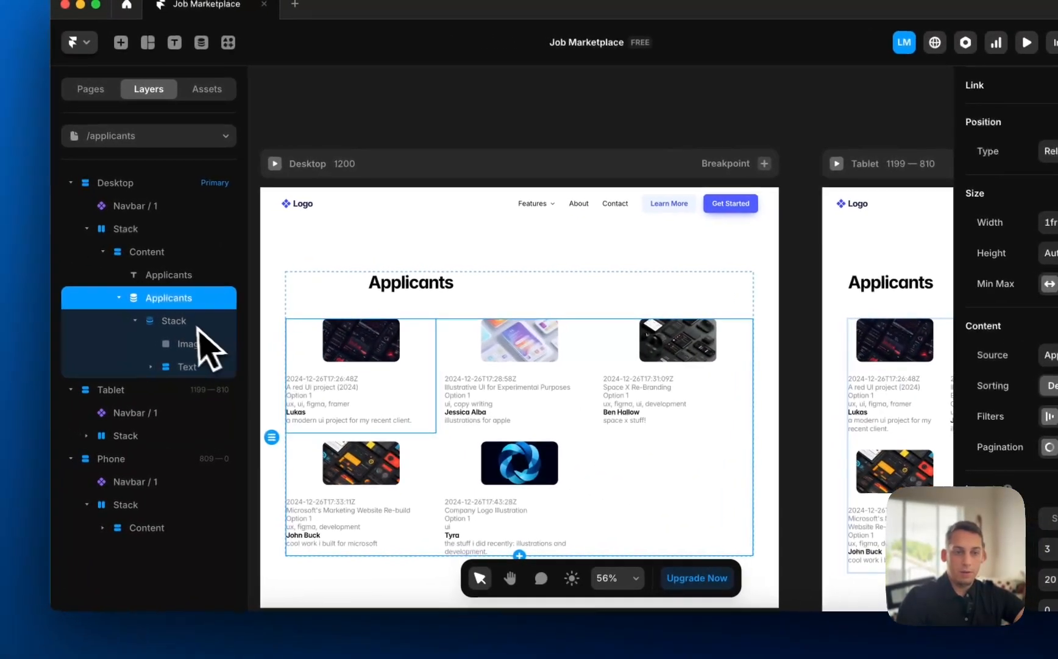
# - Make the applicant image Fill width with a height of 300
pyautogui.click(24, 319)
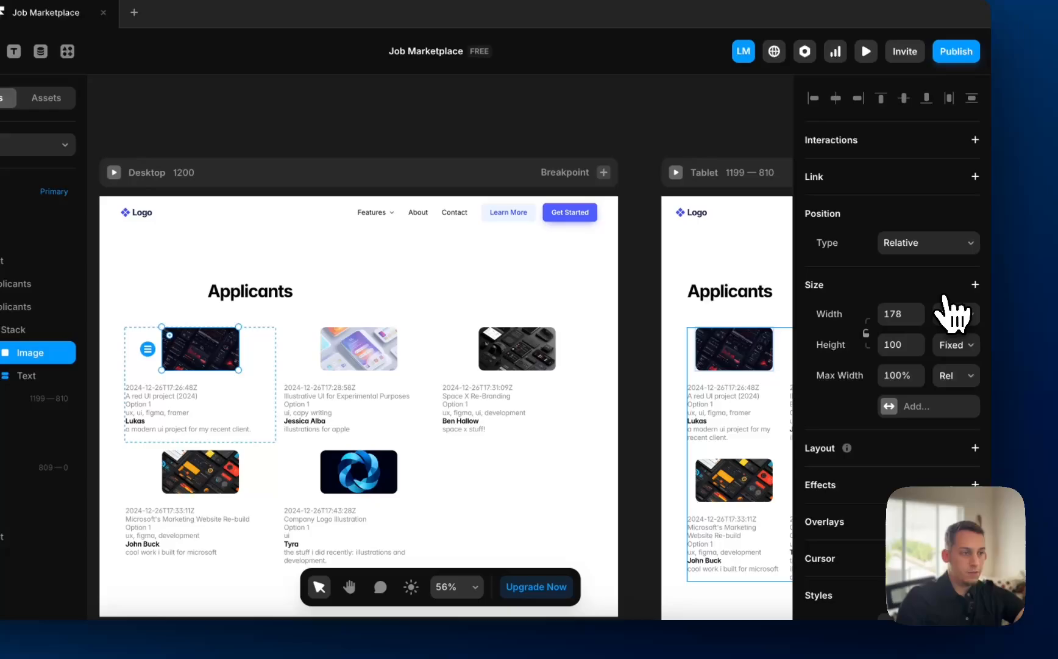
pyautogui.click(945, 315)
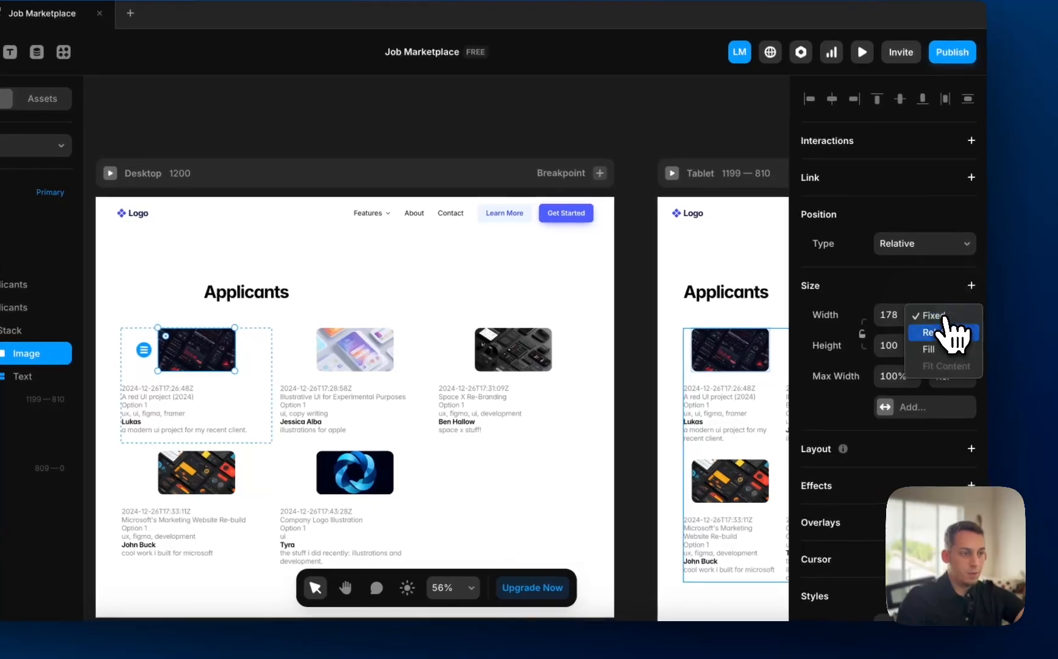
pyautogui.click(930, 349)
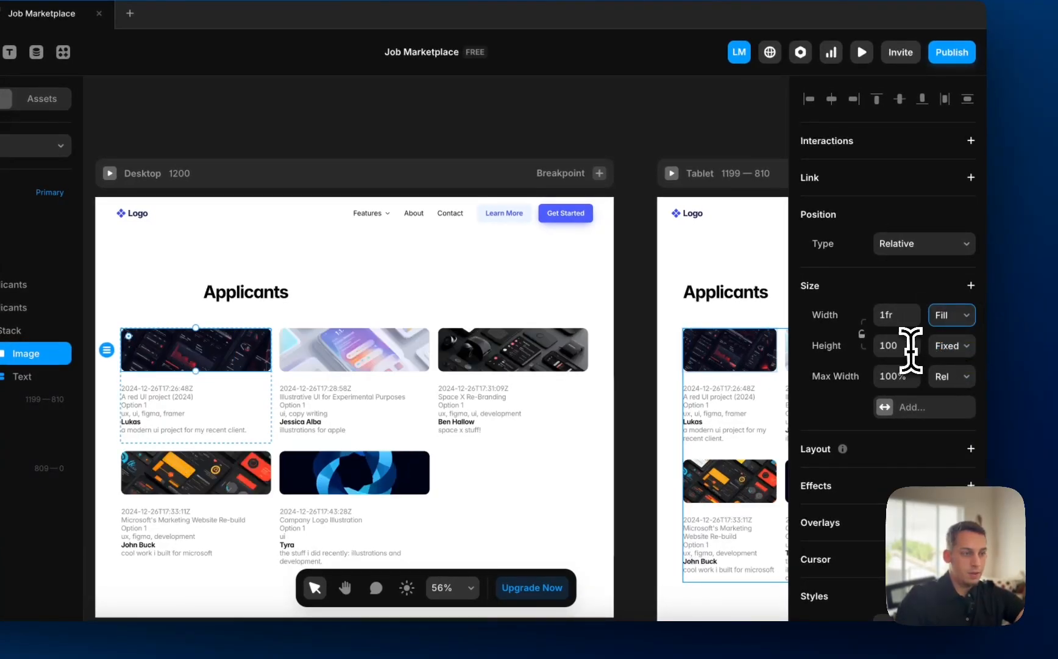
pyautogui.hotkey('shift', 'Up')
pyautogui.hotkey('shift', 'Up')
pyautogui.hotkey('shift', 'Up')
pyautogui.hotkey('shift', 'Up')
pyautogui.hotkey('shift', 'Up')
pyautogui.hotkey('shift', 'Up')
pyautogui.hotkey('shift', 'Up')
pyautogui.hotkey('shift', 'Up')
pyautogui.hotkey('shift', 'Up')
pyautogui.hotkey('shift', 'Up')
pyautogui.hotkey('shift', 'Up')
pyautogui.hotkey('shift', 'Up')
pyautogui.hotkey('shift', 'Up')
pyautogui.hotkey('shift', 'Up')
pyautogui.hotkey('shift', 'Up')
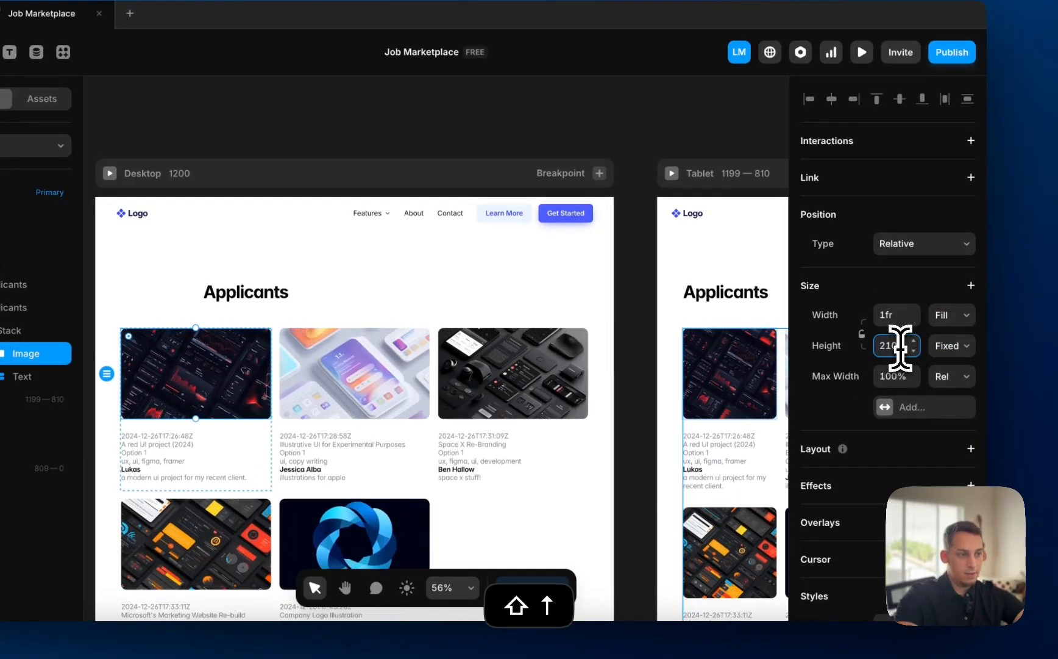
pyautogui.hotkey('shift', 'Up')
pyautogui.hotkey('shift', 'Up')
pyautogui.hotkey('shift', 'Up')
pyautogui.hotkey('shift', 'Up')
pyautogui.hotkey('shift', 'Up')
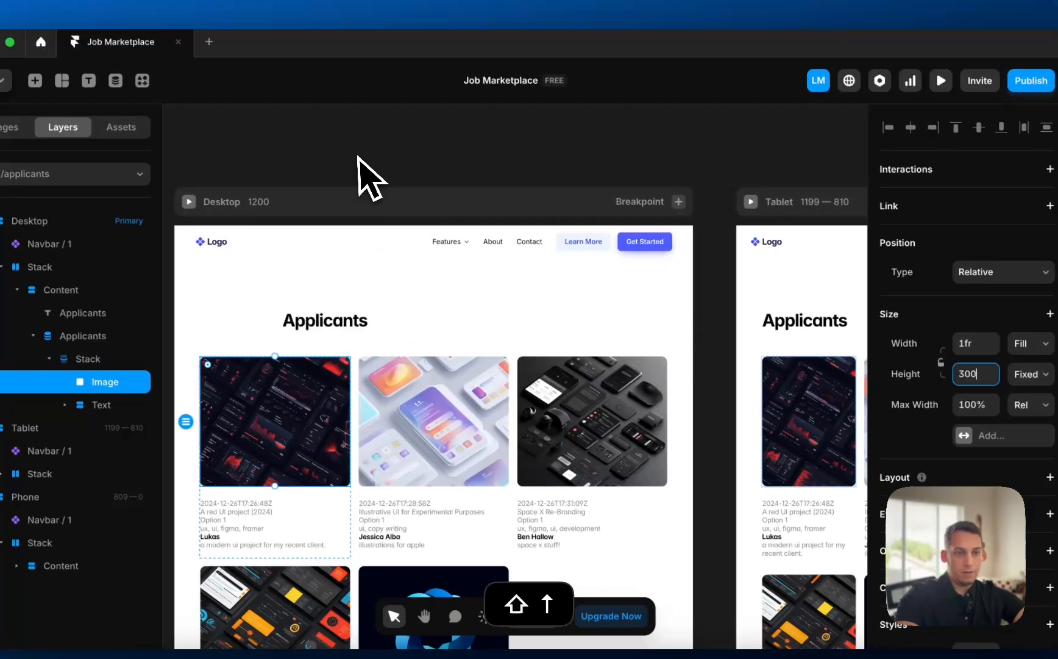
# - Lower the applicant image's corner radius to 2
pyautogui.click(359, 157)
pyautogui.hscroll(-2, 361, 154)
pyautogui.click(320, 416)
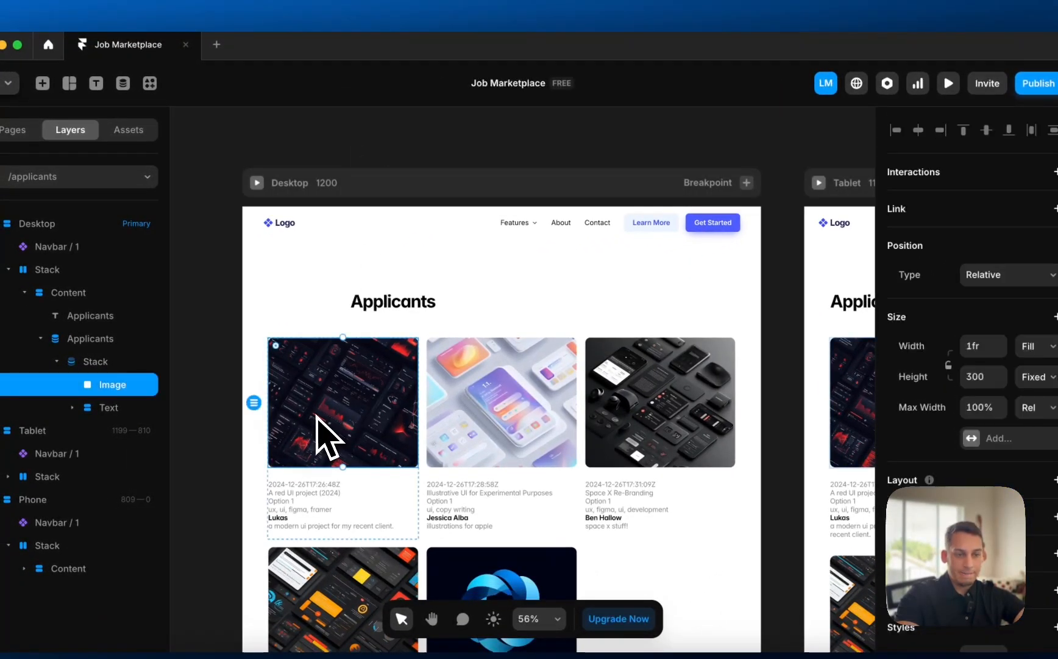
pyautogui.scroll(-5, 978, 393)
pyautogui.click(888, 474)
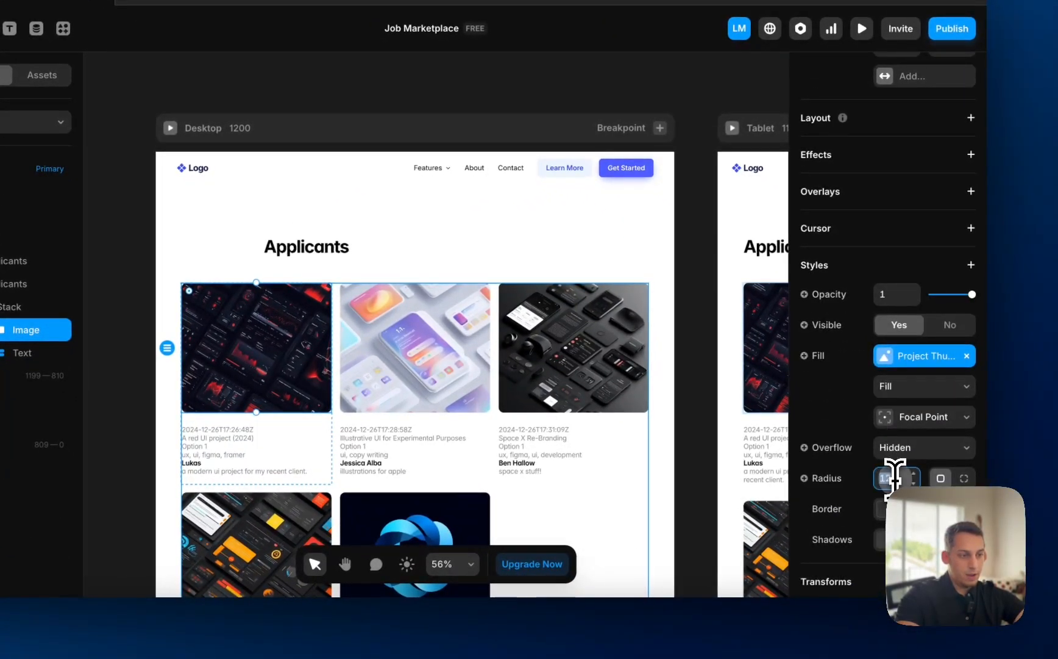
pyautogui.hotkey('shift', 'Down')
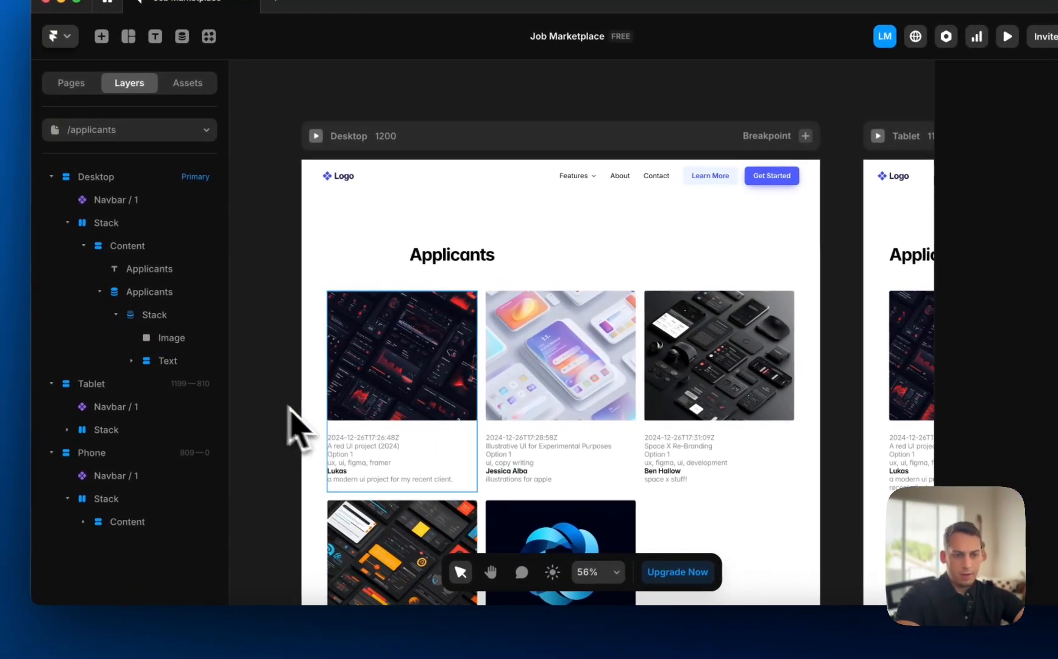
# - Delete the Option 1 line from the applicant cards
pyautogui.scroll(5, 351, 439)
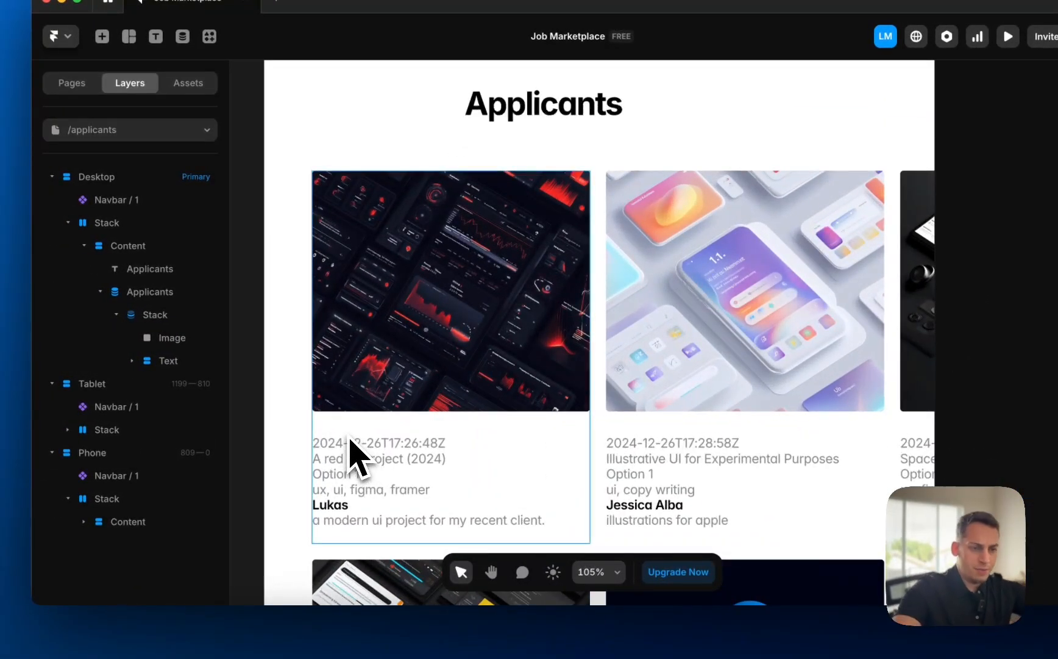
pyautogui.scroll(-3, 352, 454)
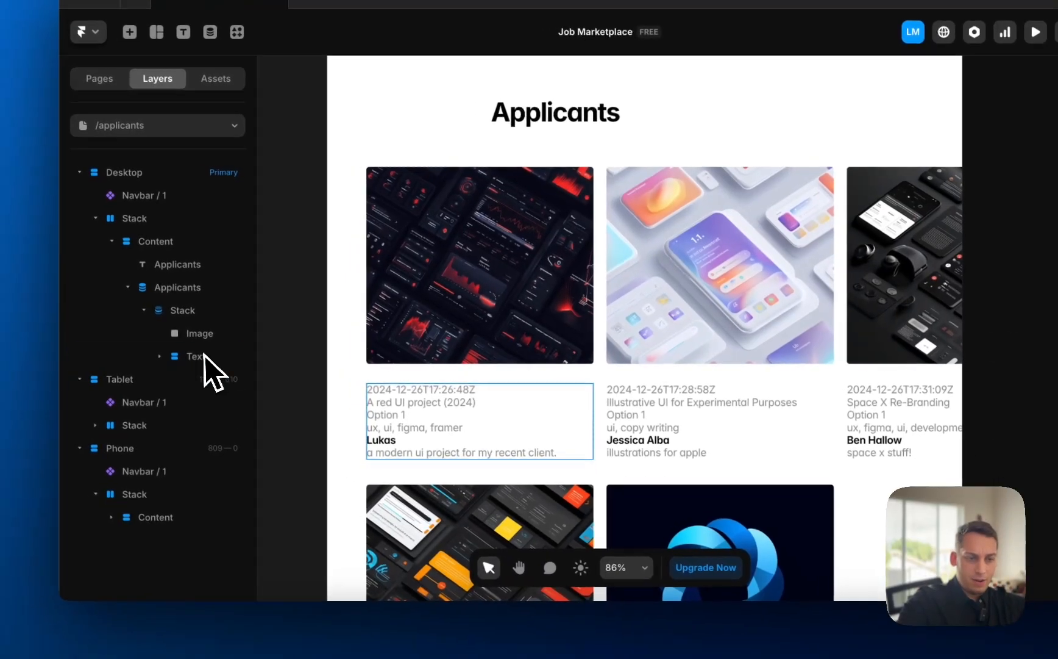
pyautogui.click(202, 356)
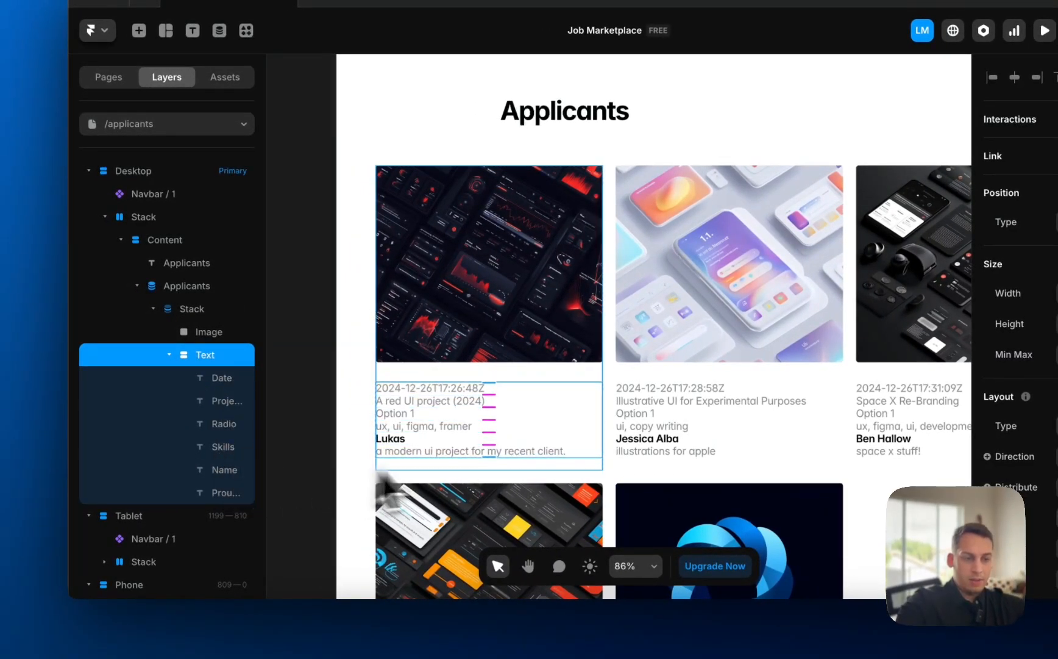
pyautogui.scroll(-2, 451, 470)
pyautogui.hscroll(1, 451, 470)
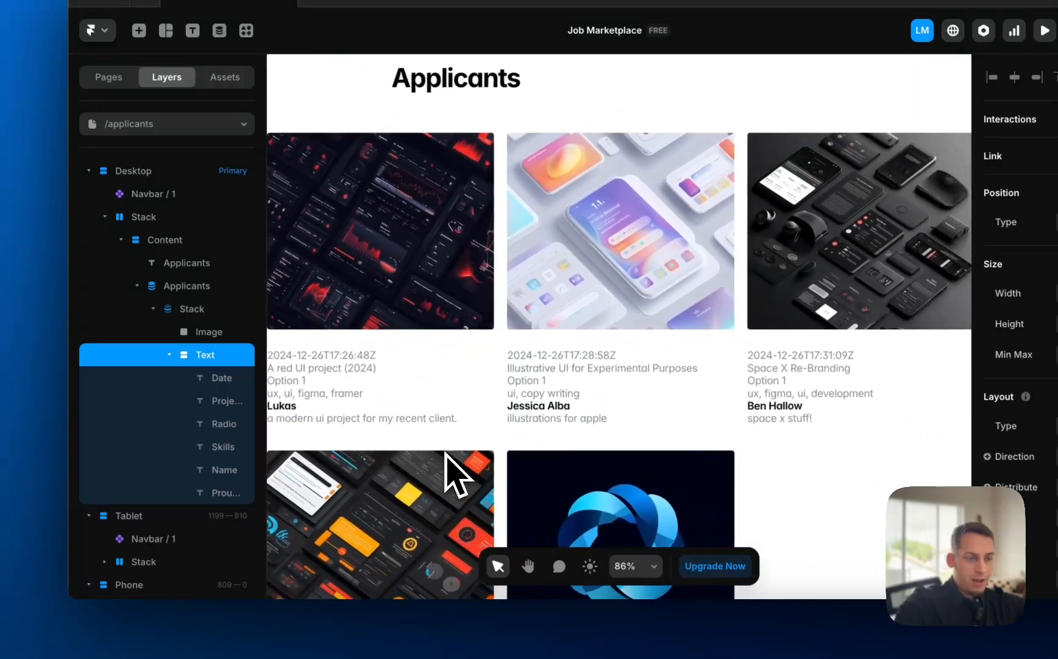
pyautogui.scroll(-3, 501, 407)
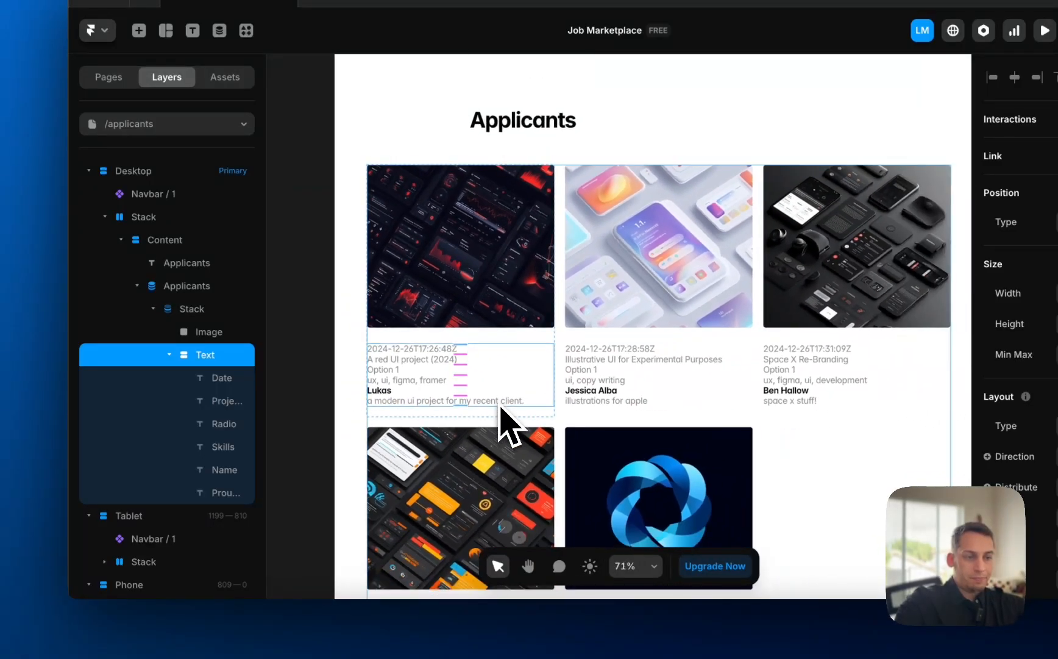
pyautogui.click(308, 398)
pyautogui.click(401, 383)
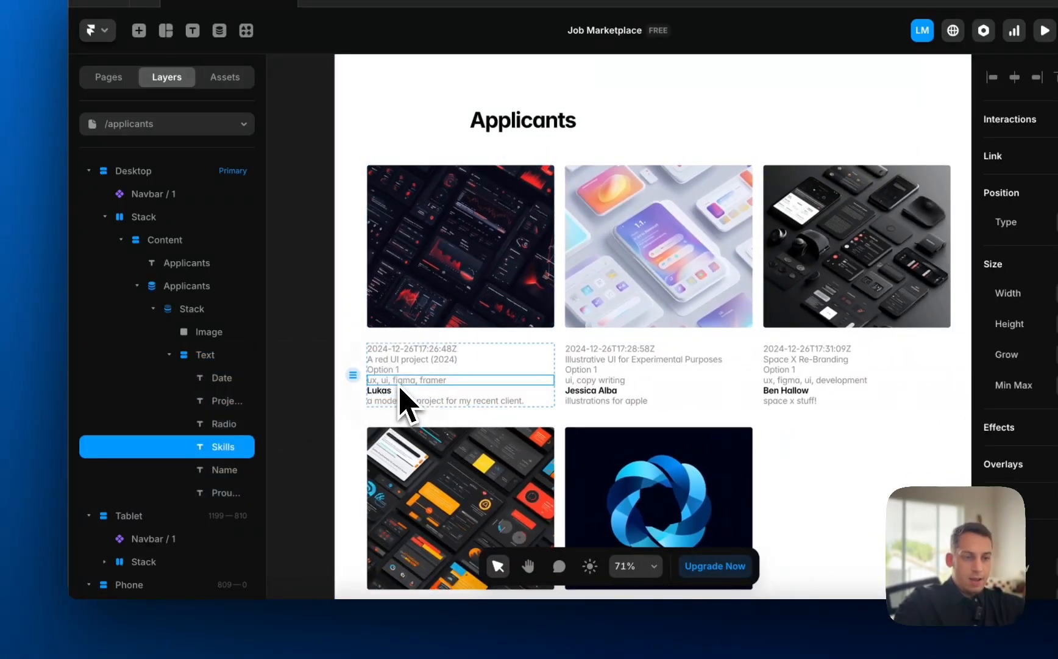
pyautogui.scroll(5, 410, 404)
pyautogui.click(406, 374)
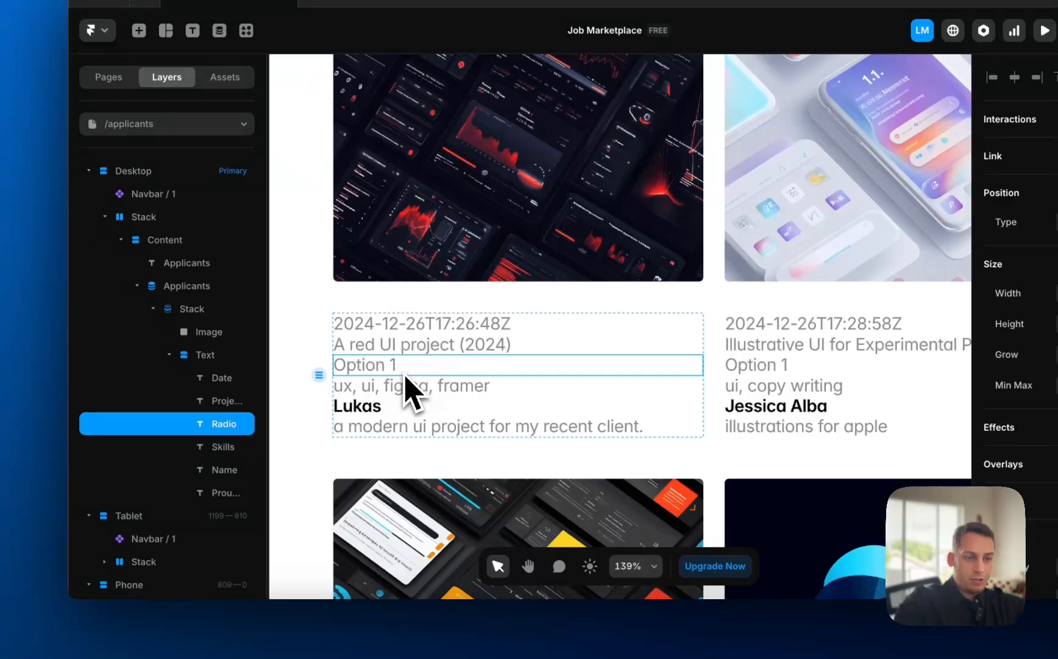
pyautogui.scroll(-2, 405, 375)
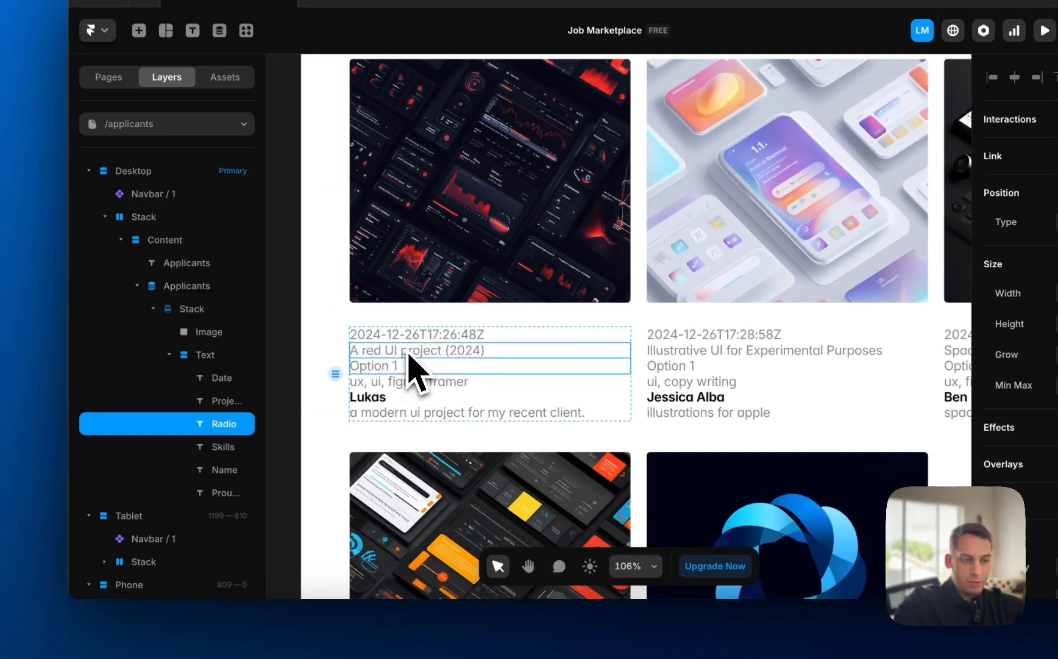
pyautogui.press('BackSpace')
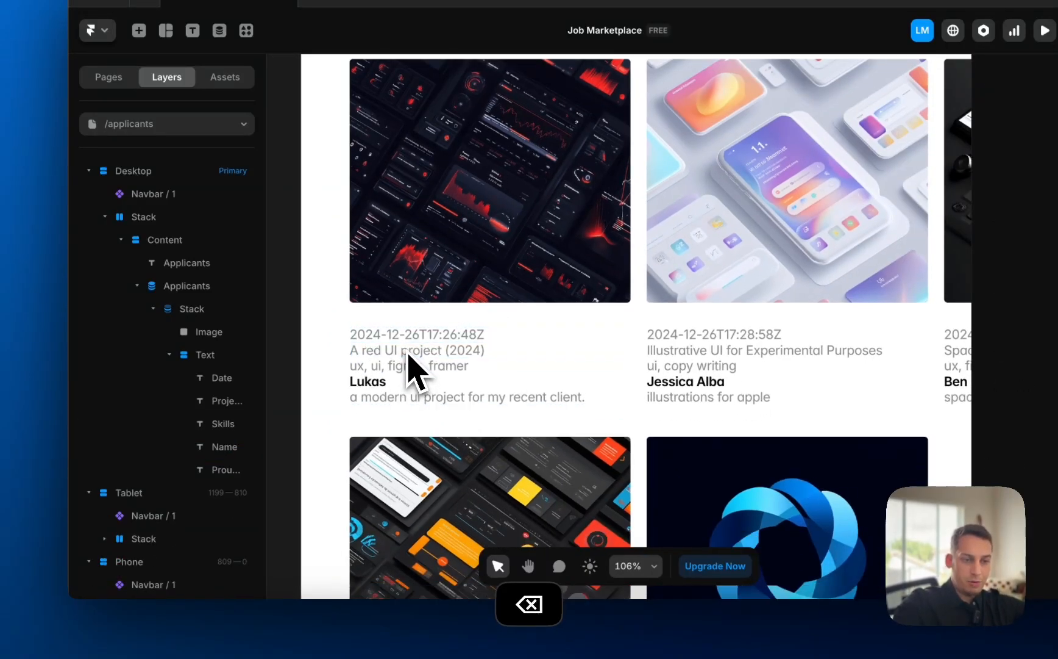
# - Delete the project name and date lines from the cards
pyautogui.click(409, 354)
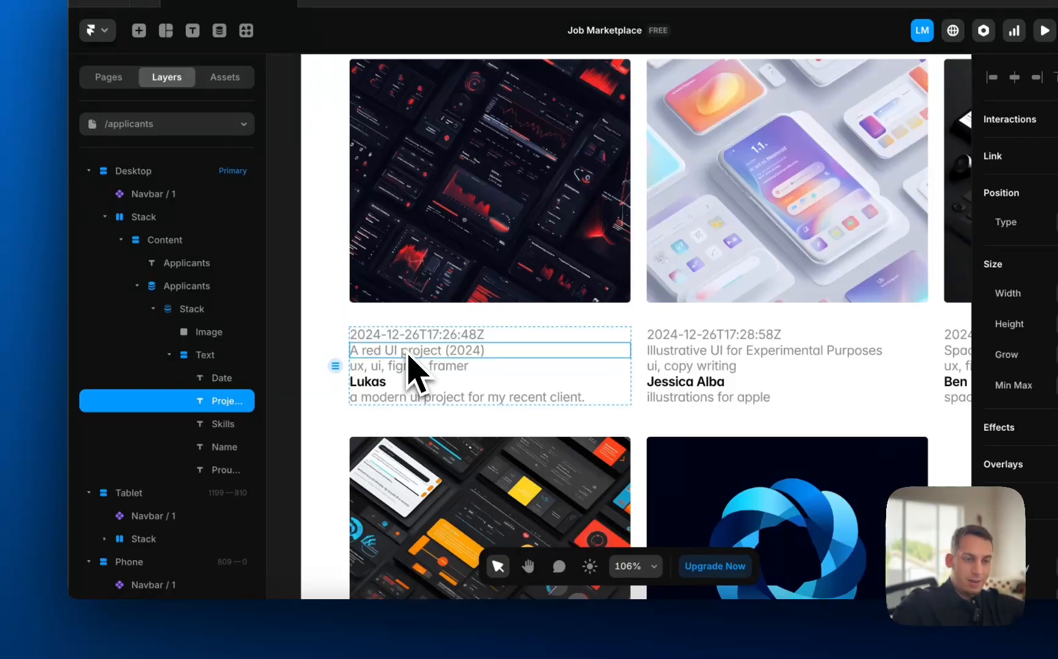
pyautogui.press('BackSpace')
pyautogui.click(397, 335)
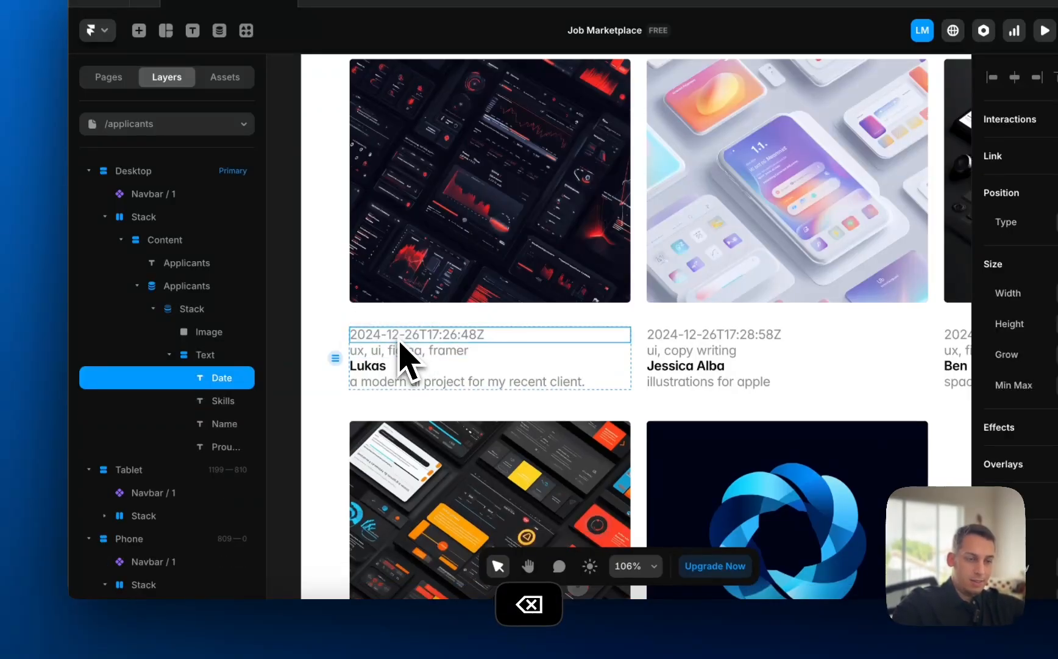
pyautogui.press('BackSpace')
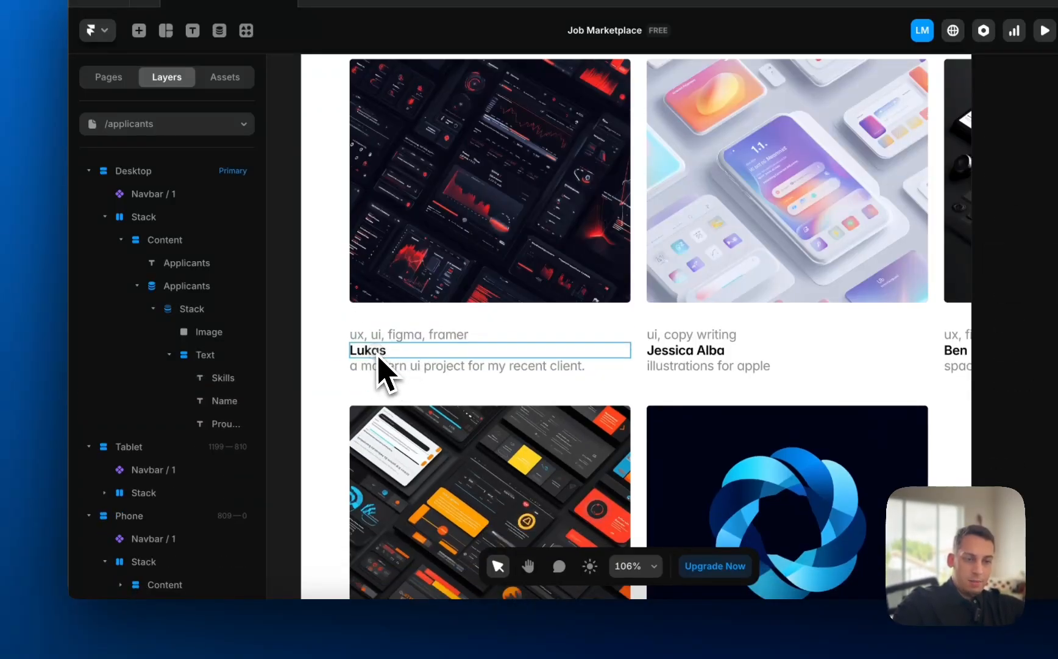
pyautogui.click(378, 359)
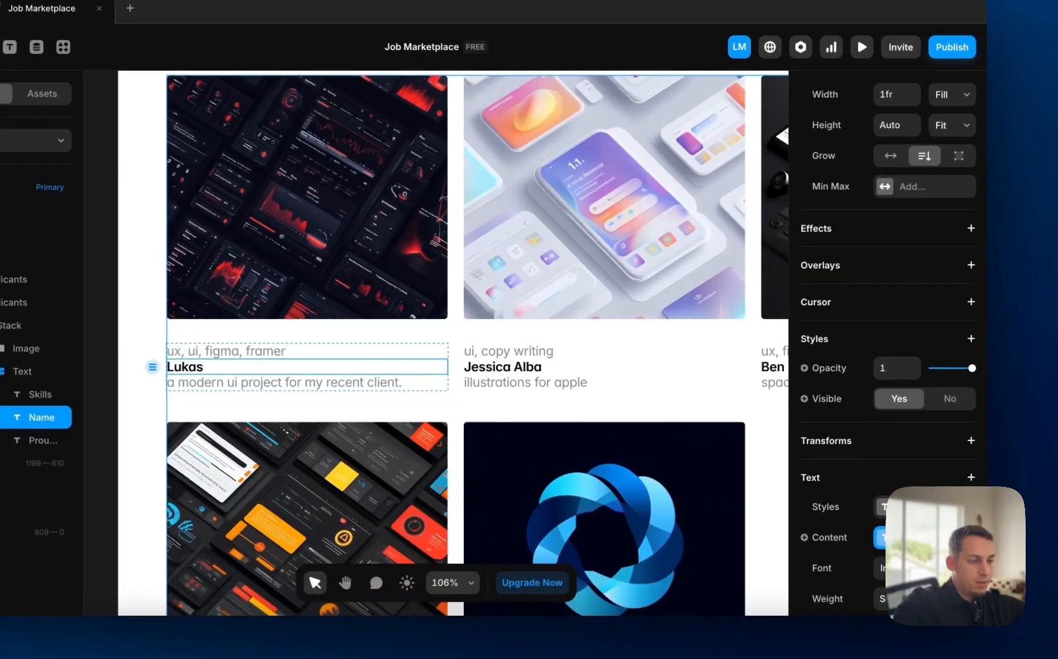
# - Check the name's text style and CMS field, then draw a small frame beside the card text
pyautogui.click(882, 510)
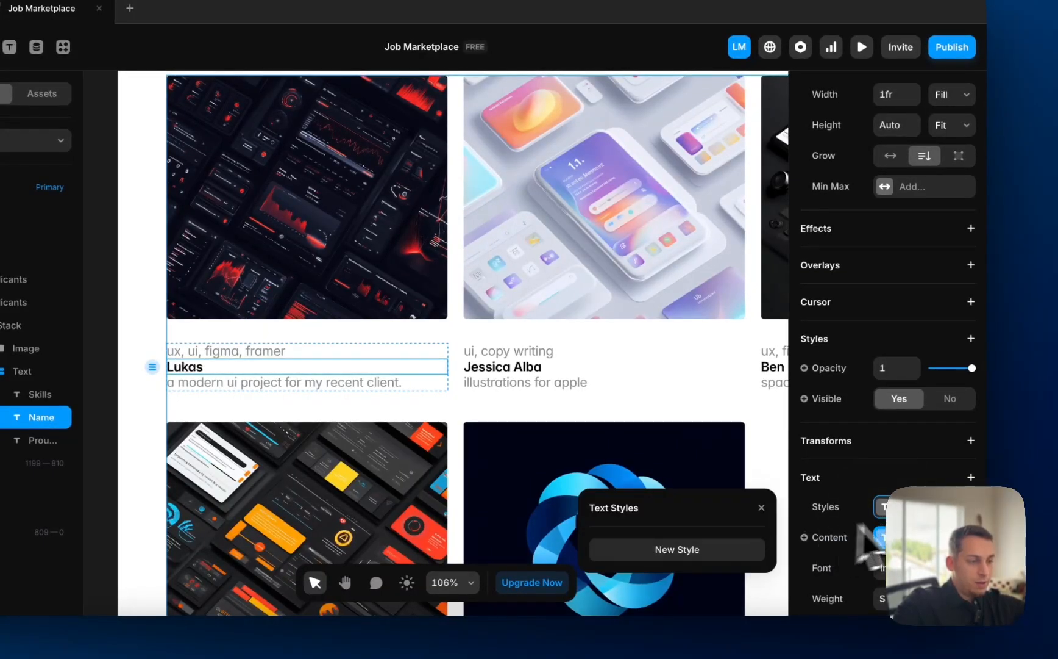
pyautogui.click(881, 538)
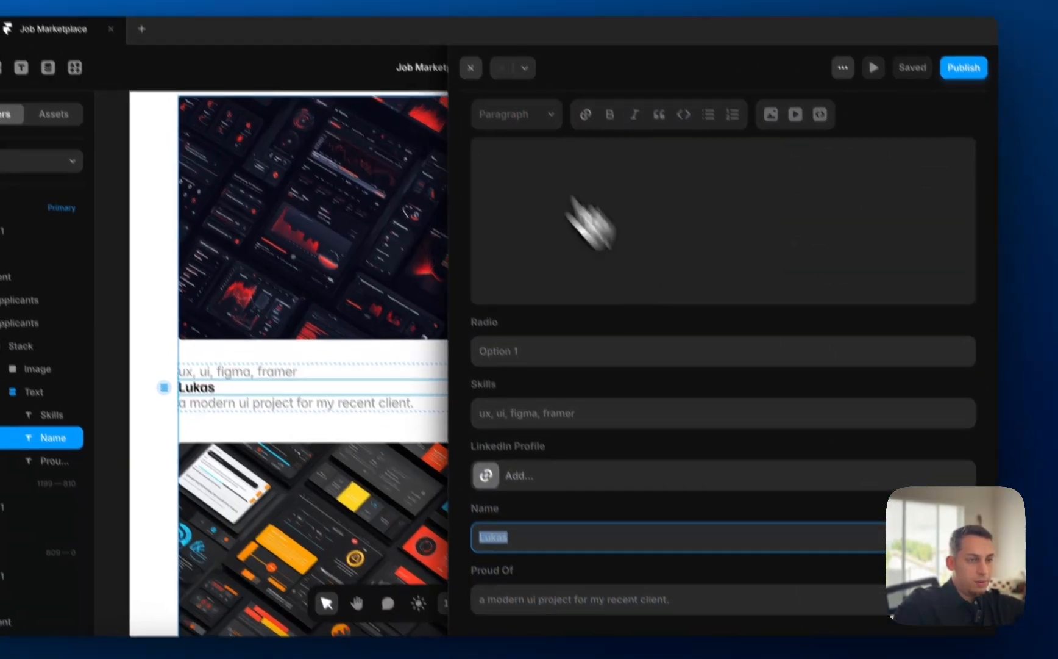
pyautogui.click(455, 47)
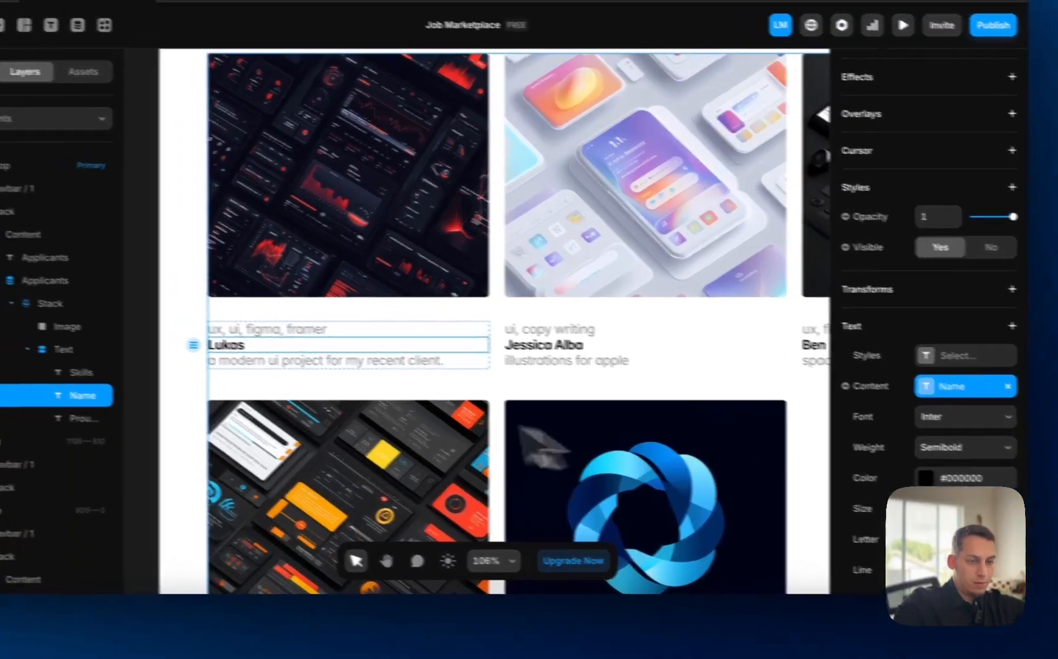
pyautogui.click(309, 366)
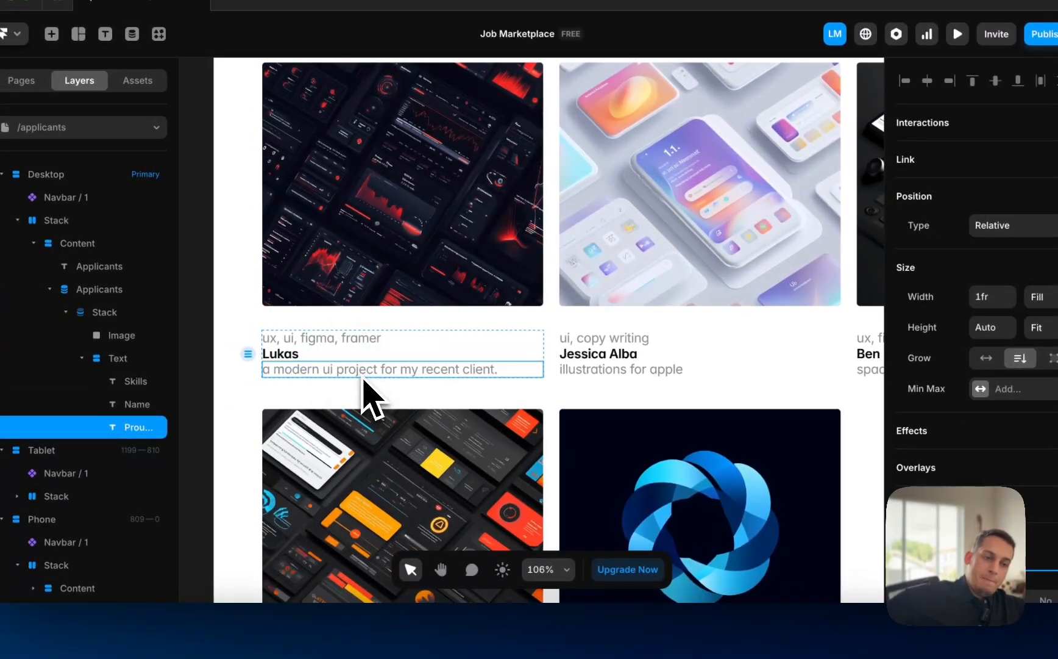
pyautogui.click(308, 343)
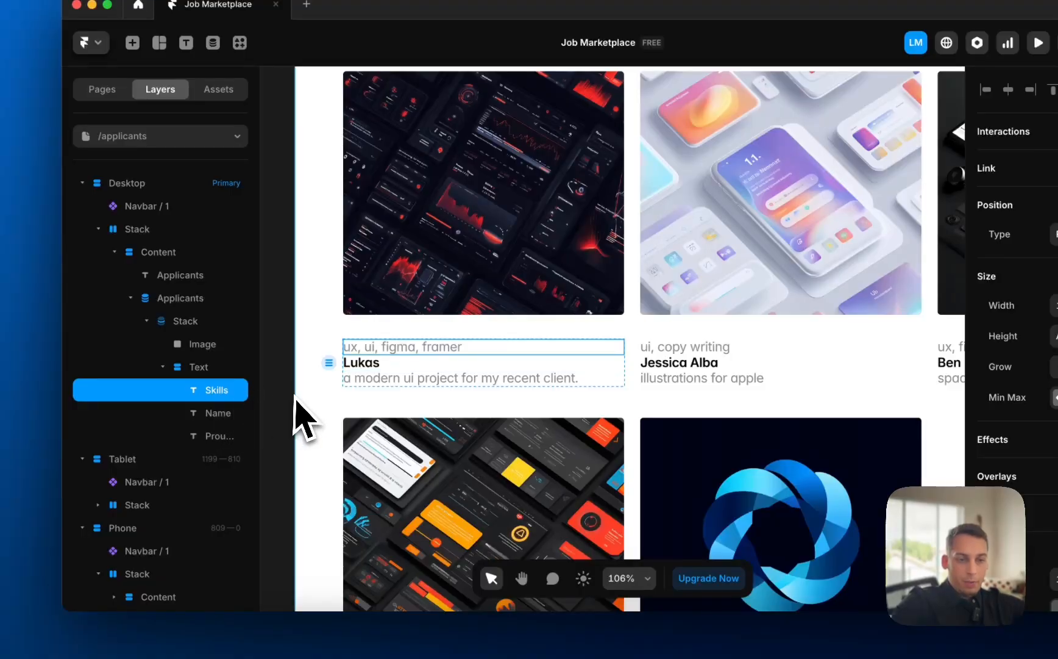
pyautogui.hscroll(-5, 295, 395)
pyautogui.click(302, 393)
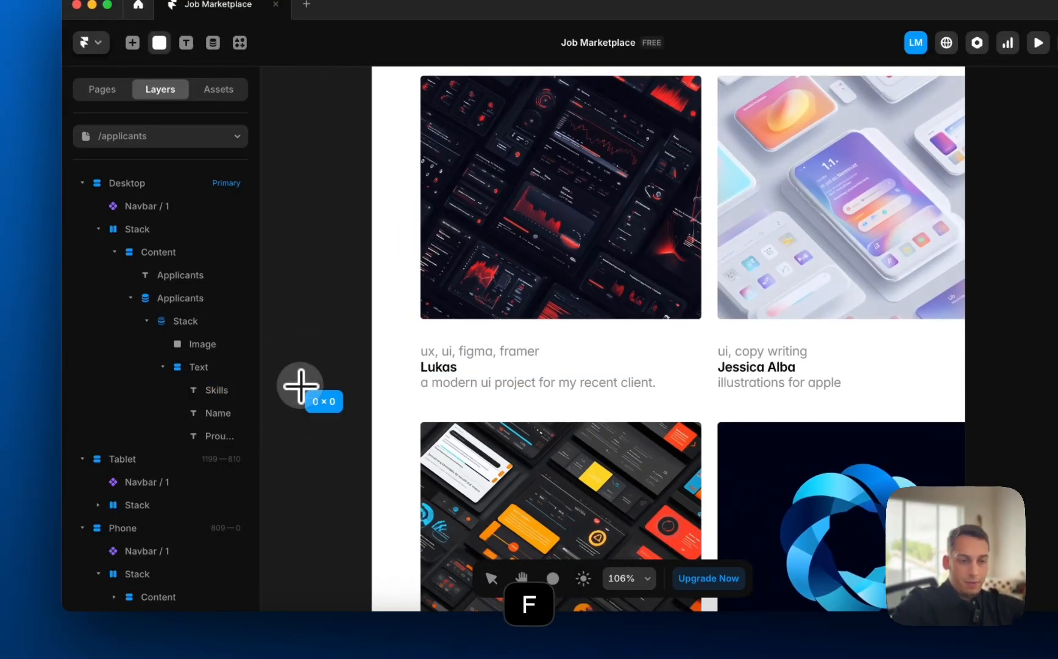
pyautogui.moveTo(338, 432); pyautogui.dragTo(334, 419)
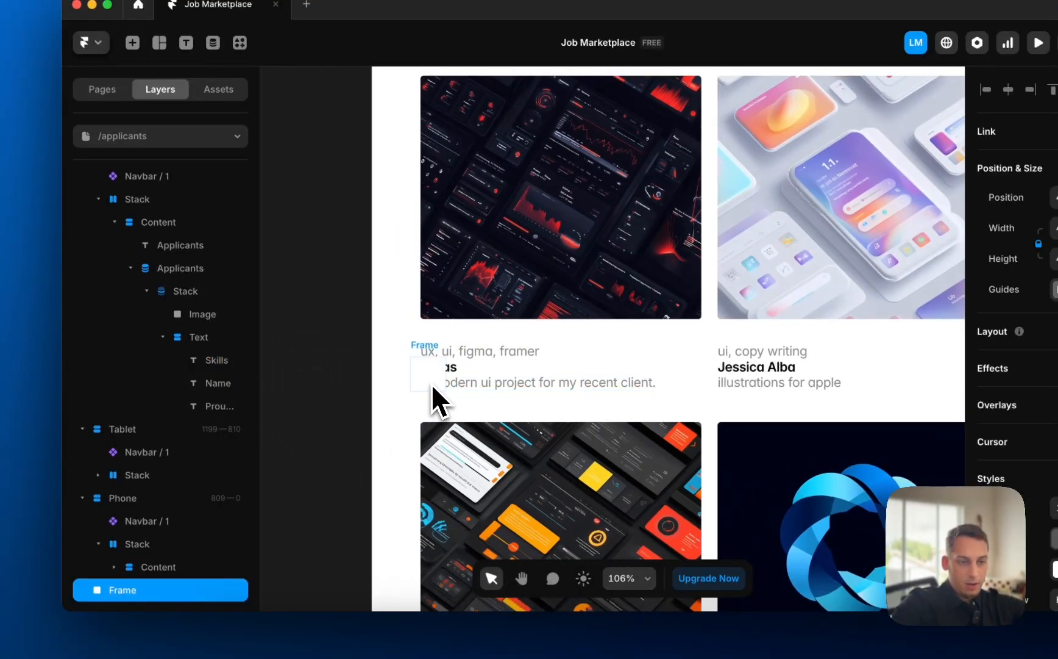
# - Put the frame in the text group, stack skills, name and description, and set horizontal direction
pyautogui.moveTo(433, 385); pyautogui.dragTo(437, 353)
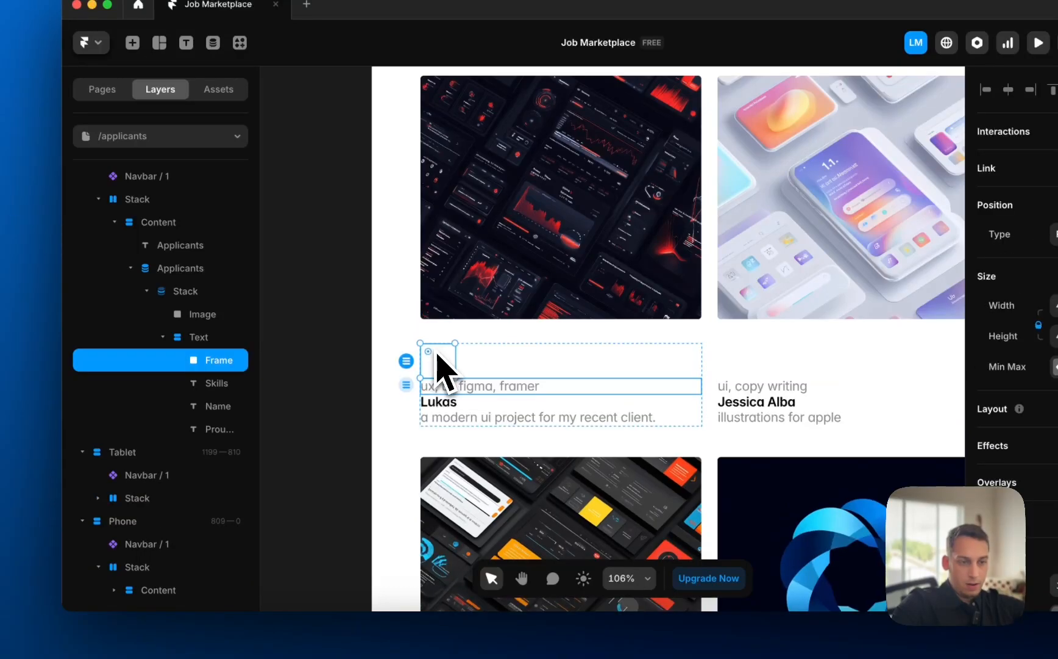
pyautogui.click(194, 386)
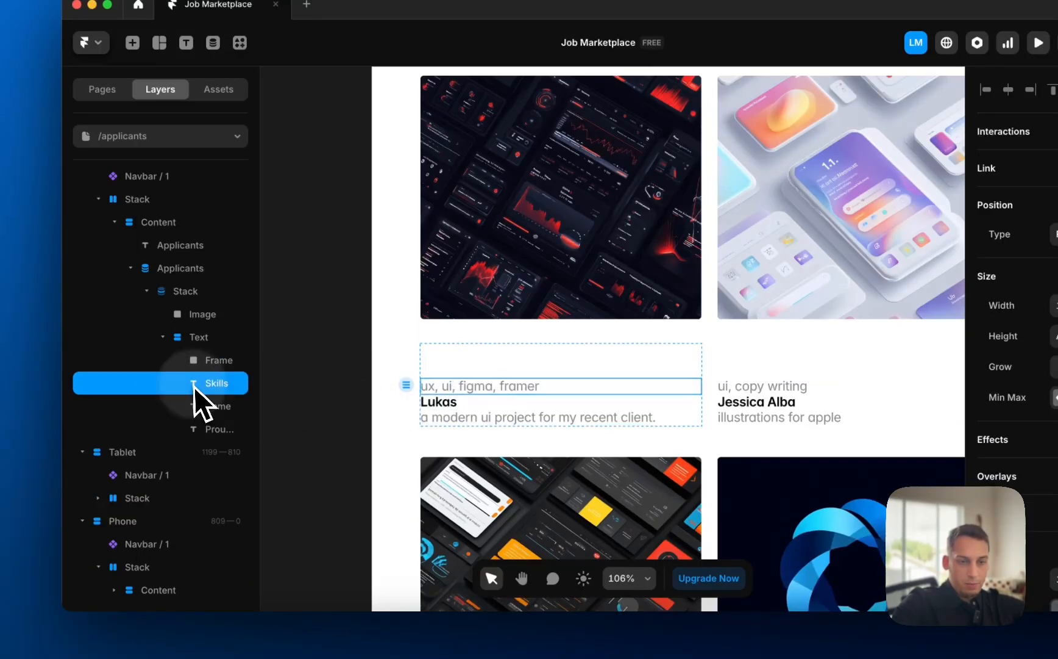
pyautogui.keyDown('shift'); pyautogui.click(210, 429); pyautogui.keyUp('shift')
pyautogui.rightClick(211, 430)
pyautogui.click(241, 405)
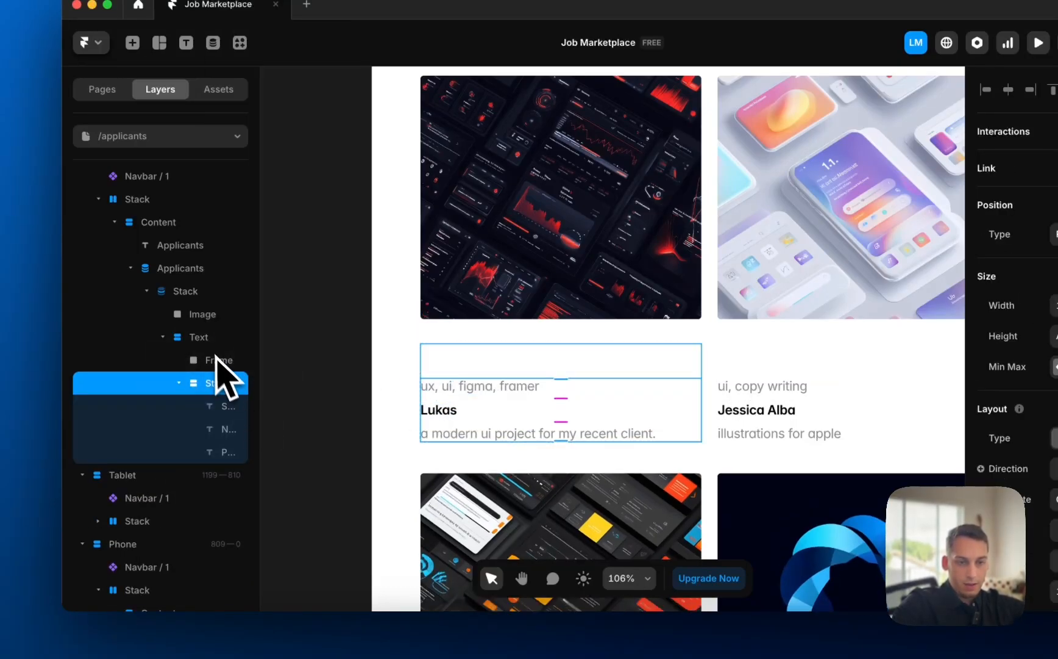
pyautogui.click(201, 339)
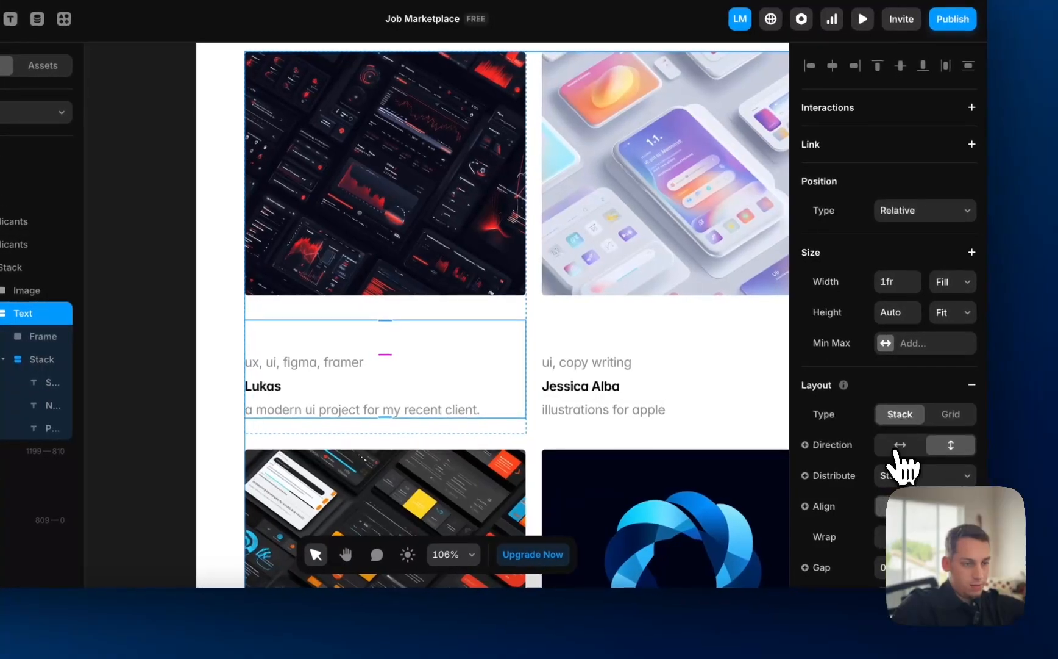
pyautogui.click(901, 445)
pyautogui.click(146, 394)
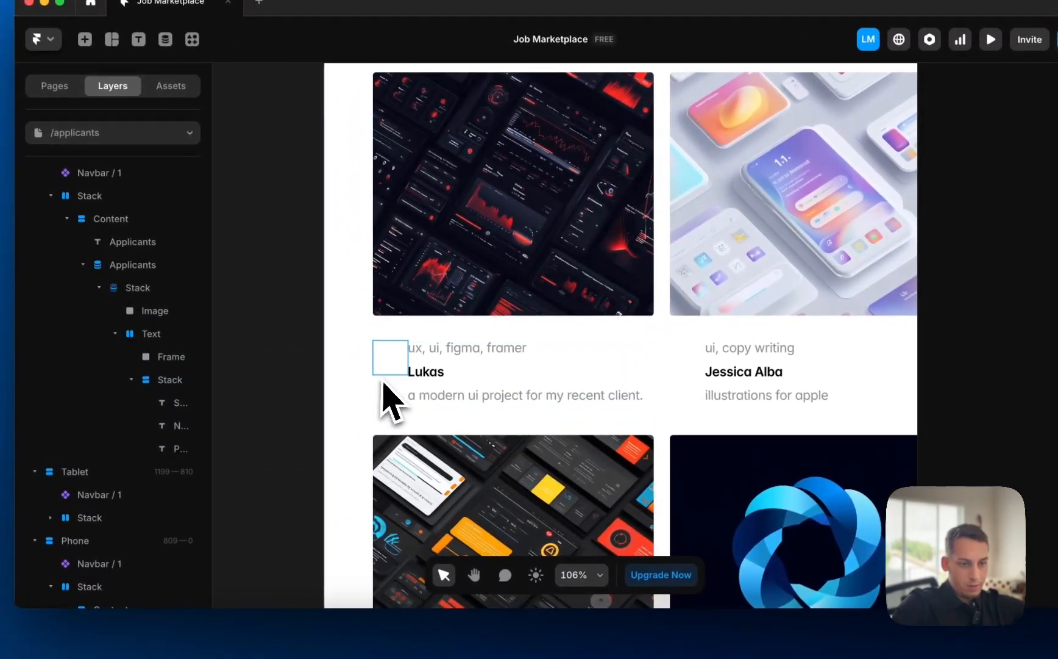
# - Give the avatar frame an image fill linked to the Profile Image CMS field
pyautogui.click(260, 353)
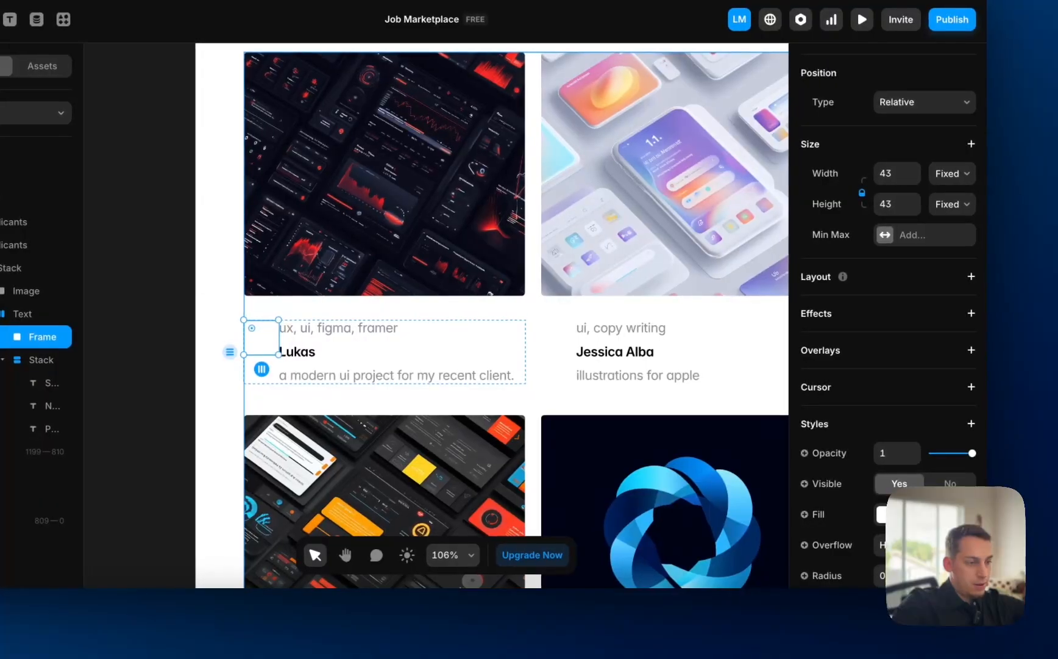
pyautogui.click(882, 514)
pyautogui.click(747, 353)
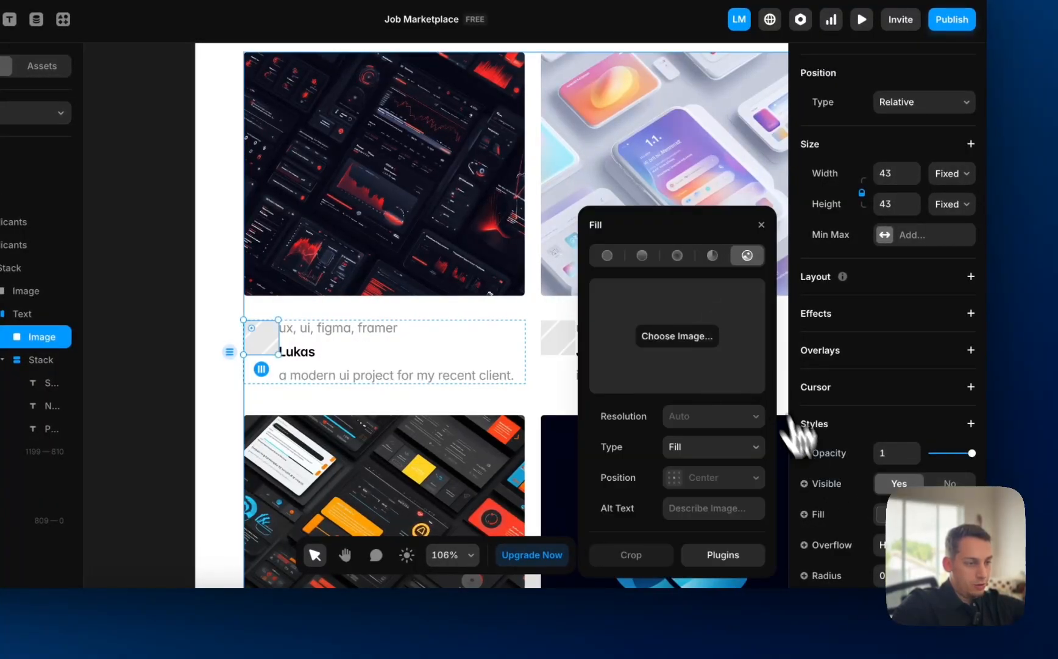
pyautogui.click(834, 507)
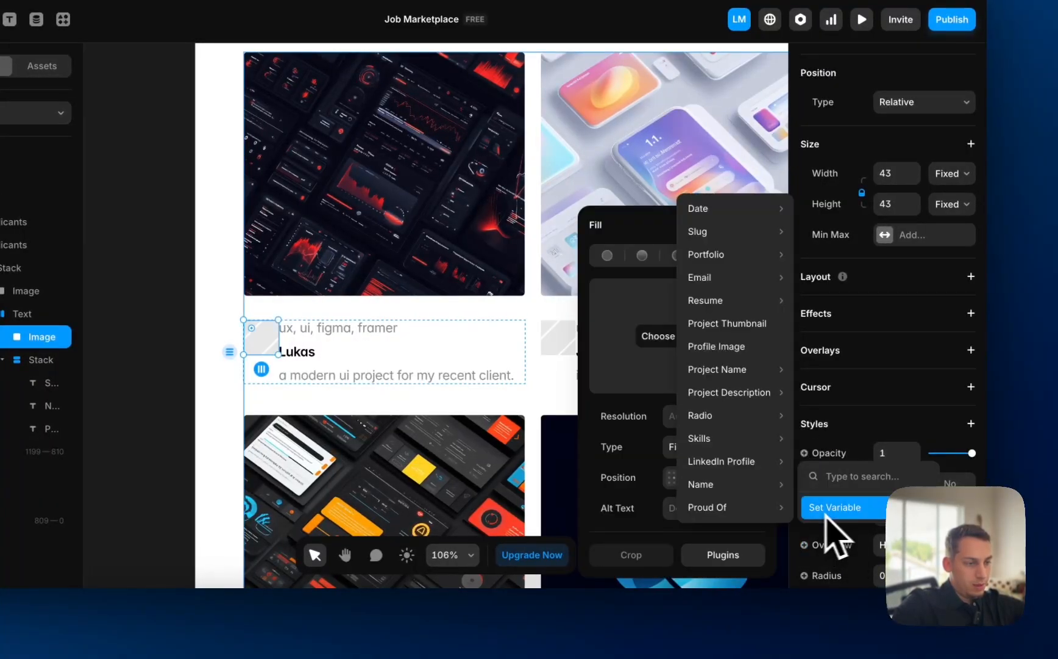
pyautogui.moveTo(720, 437)
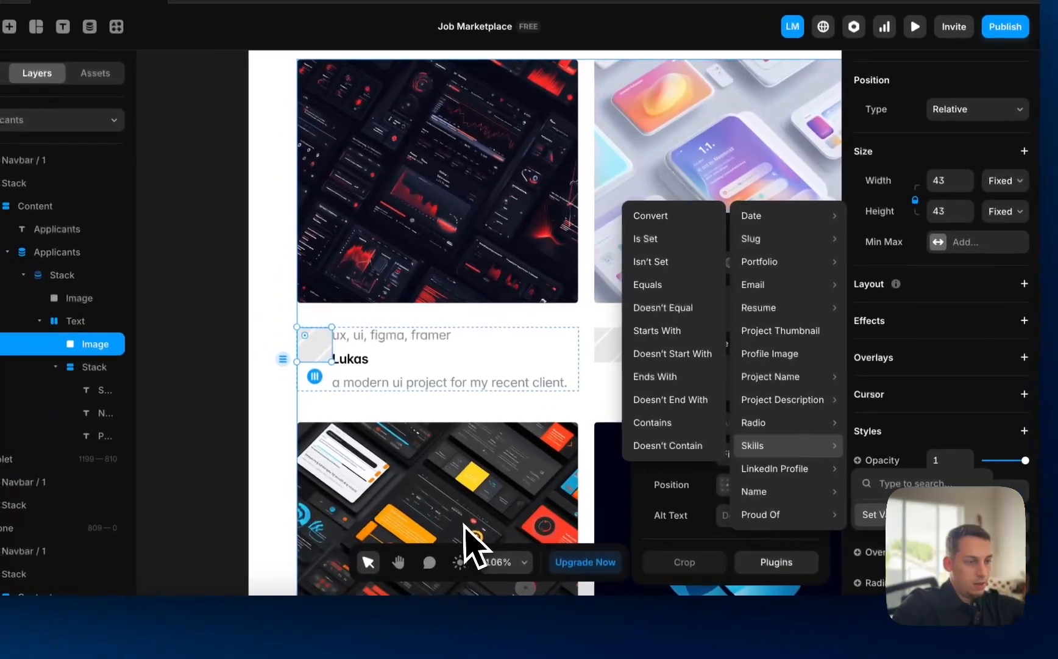
pyautogui.click(793, 360)
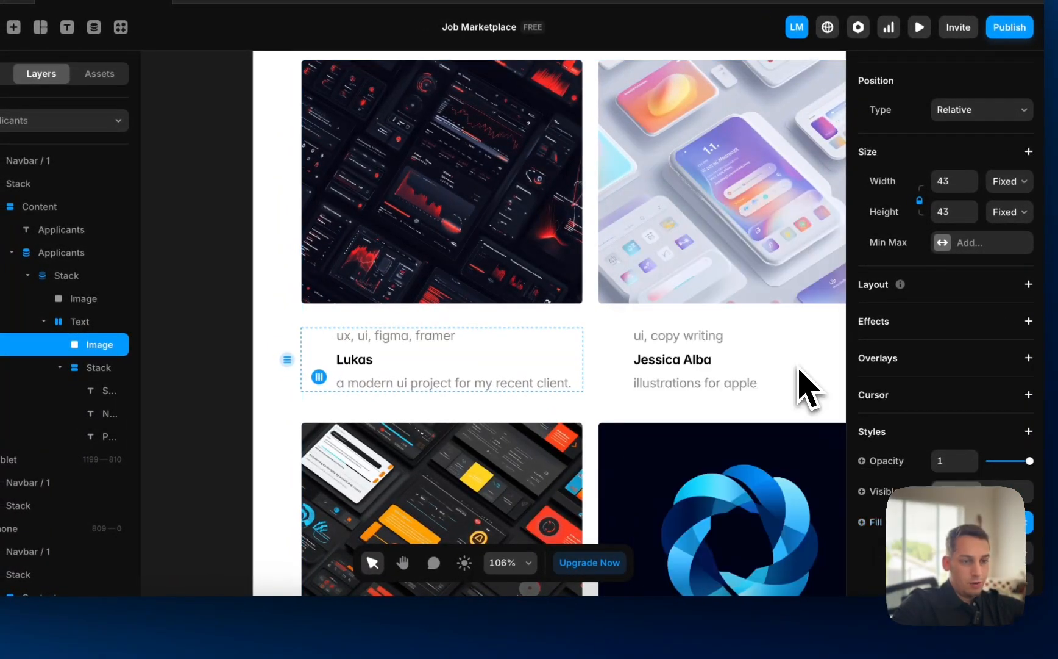
pyautogui.scroll(-5, 517, 366)
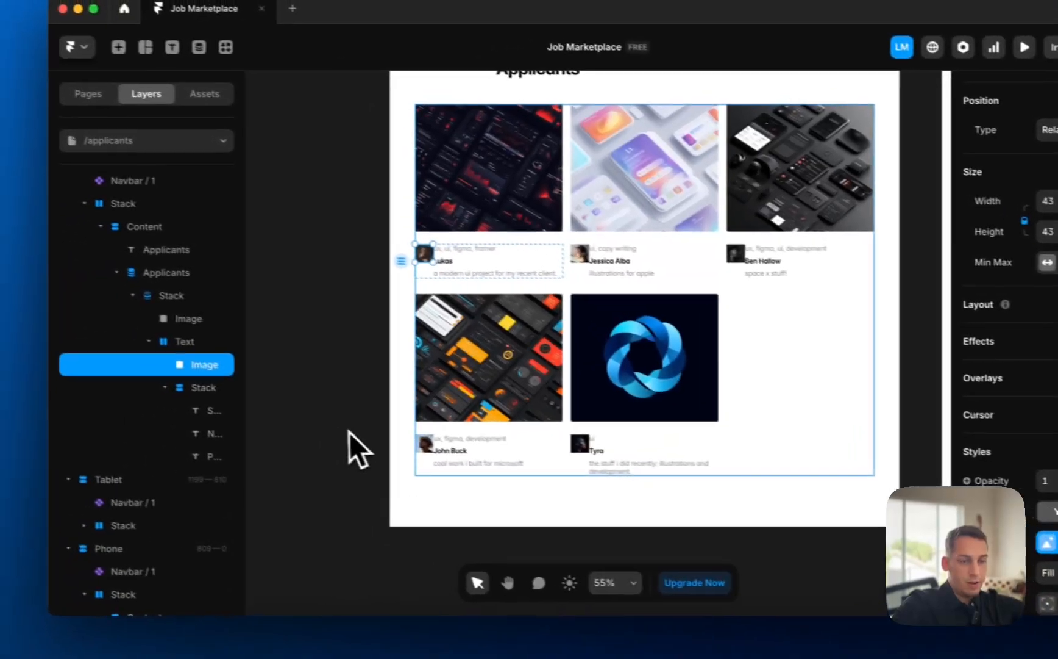
pyautogui.scroll(3, 267, 241)
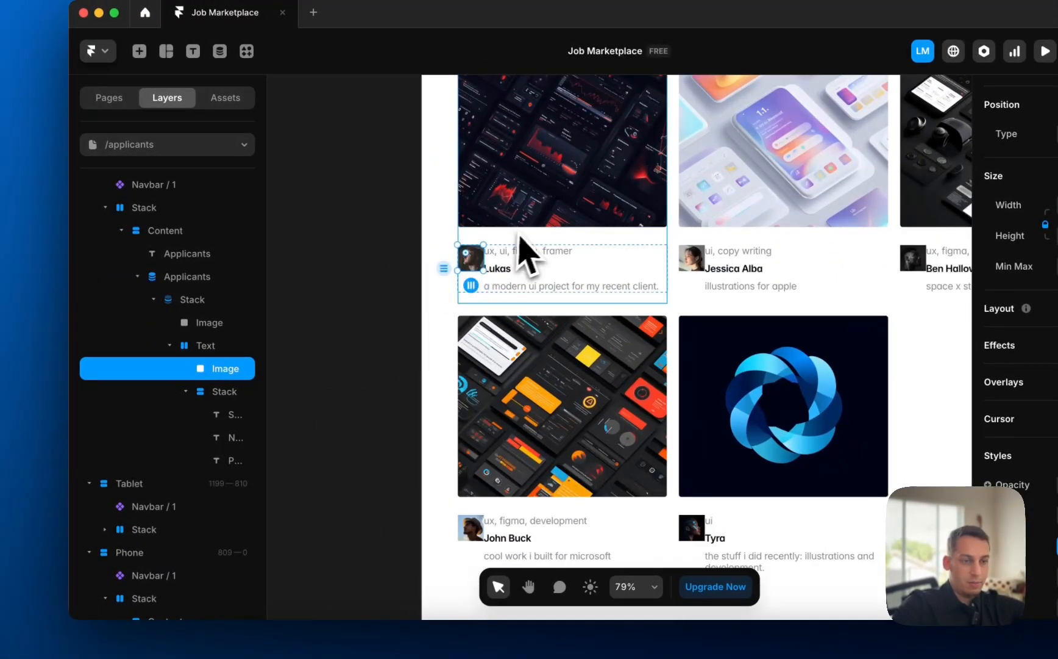
pyautogui.scroll(4, 519, 247)
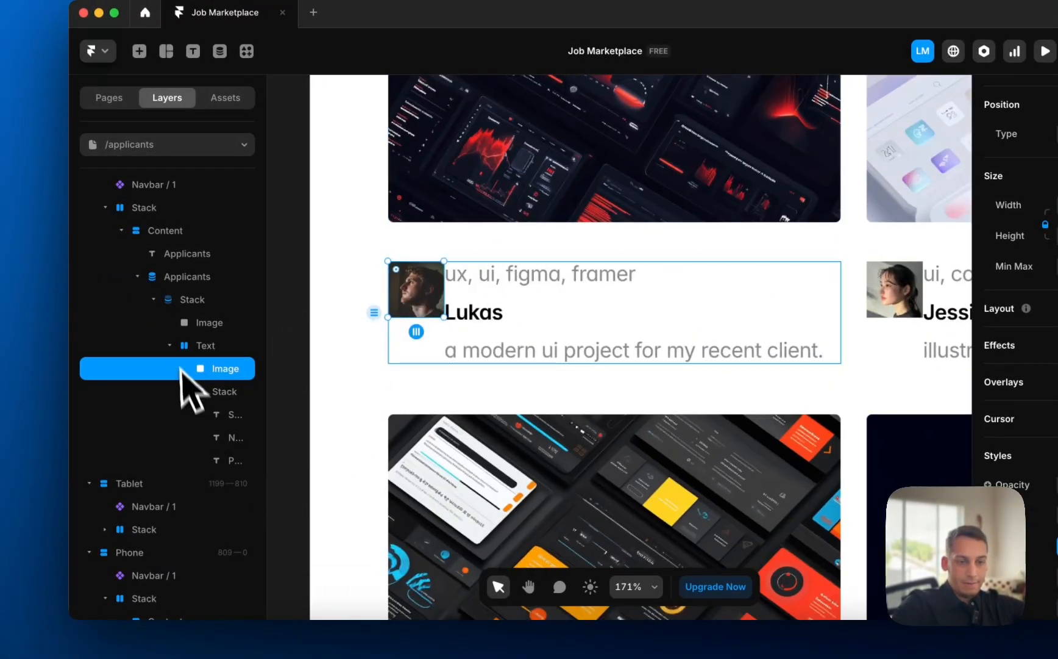
pyautogui.click(207, 346)
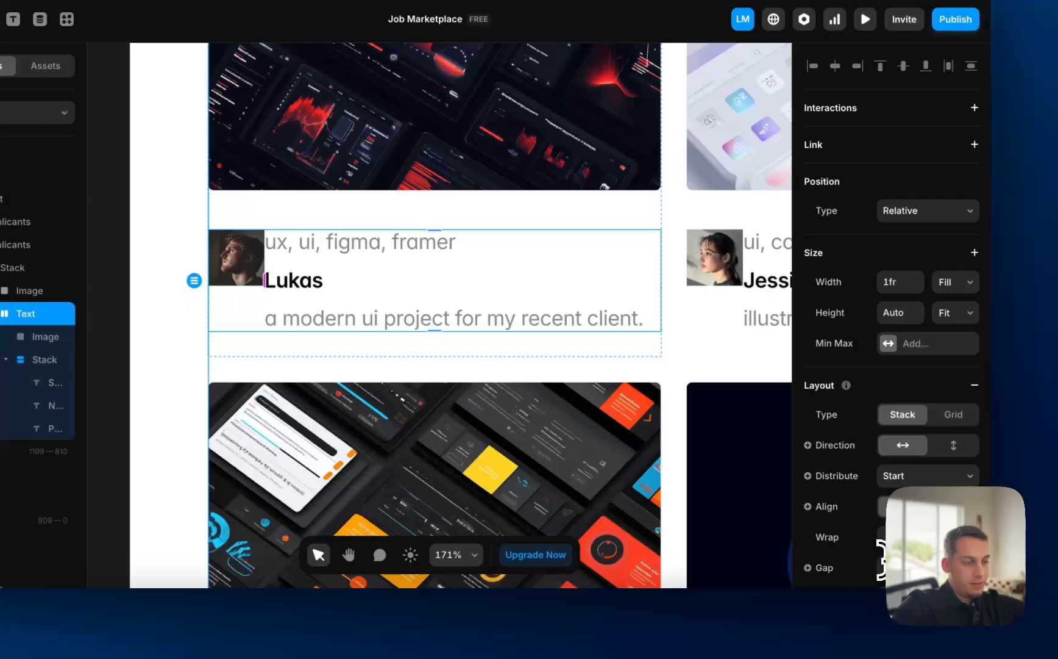
# - Adjust the gap between the avatar and the card text
pyautogui.hotkey('shift', 'Up')
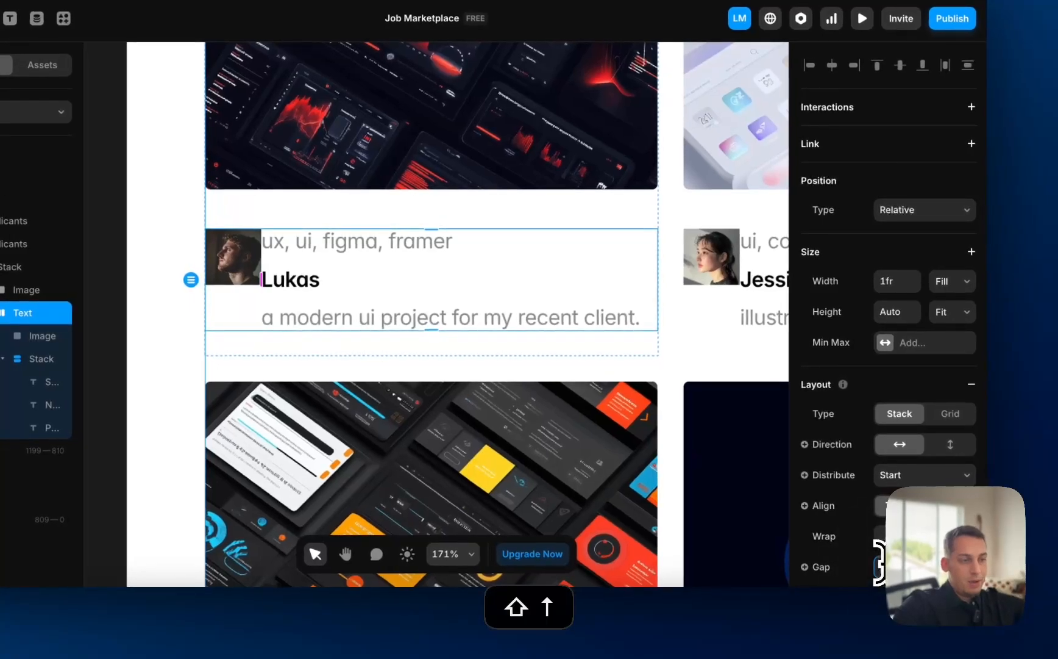
pyautogui.hotkey('shift', 'Up')
pyautogui.hotkey('shift', 'Down')
pyautogui.hotkey('shift', 'Down')
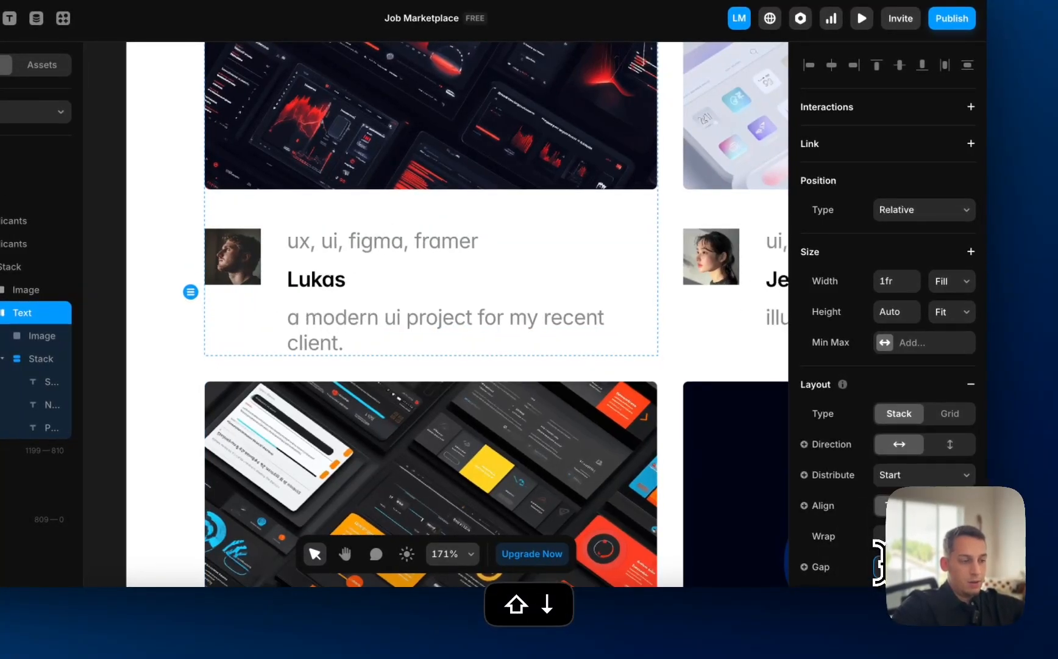
pyautogui.hotkey('shift', 'Up')
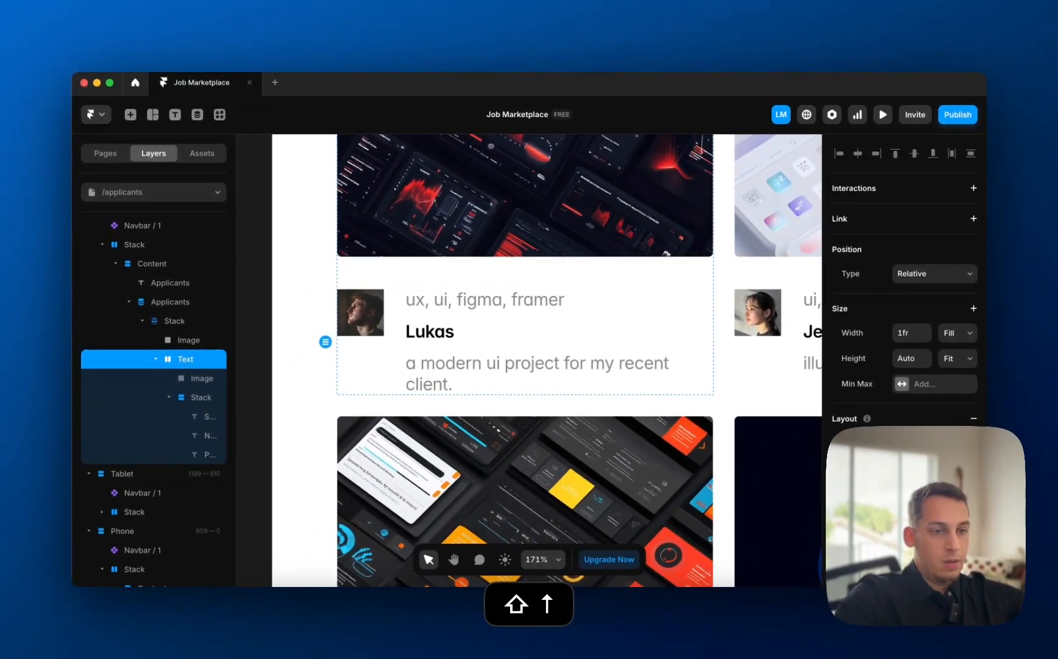
pyautogui.hotkey('shift', 'Down')
pyautogui.scroll(-3, 538, 347)
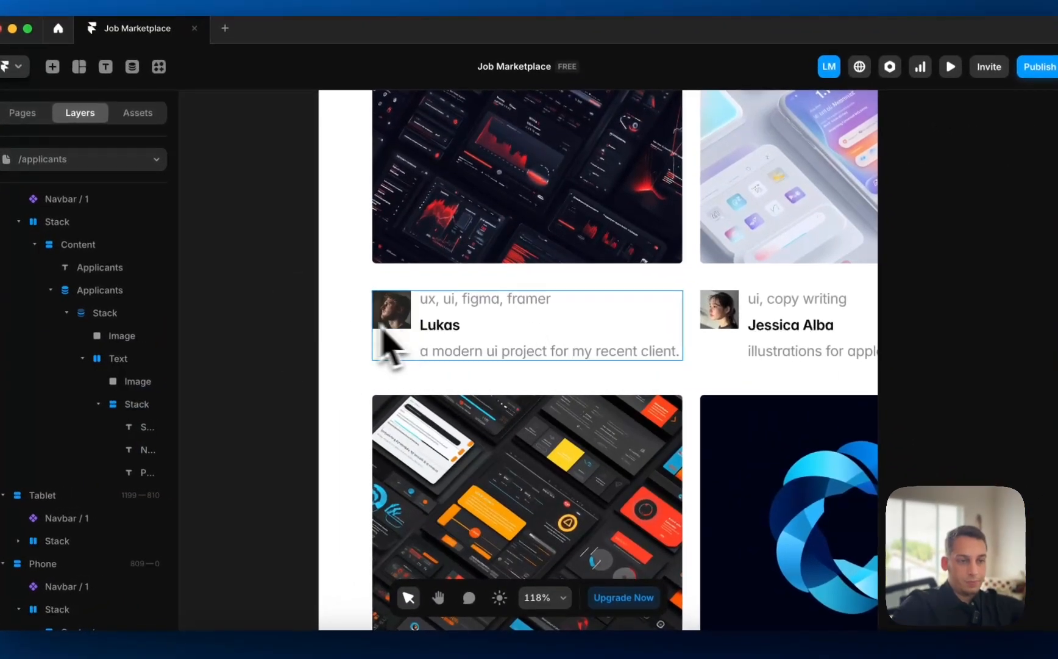
# - Set the profile avatar image's corner radius to 30 to make it round
pyautogui.click(428, 329)
pyautogui.scroll(-5, 908, 473)
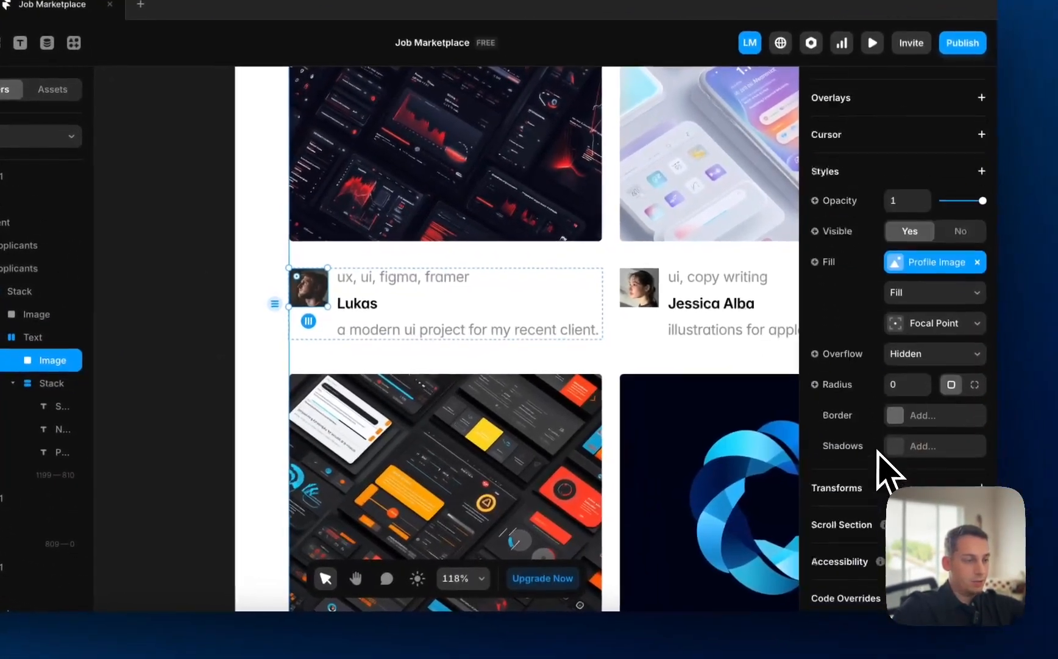
pyautogui.click(988, 394)
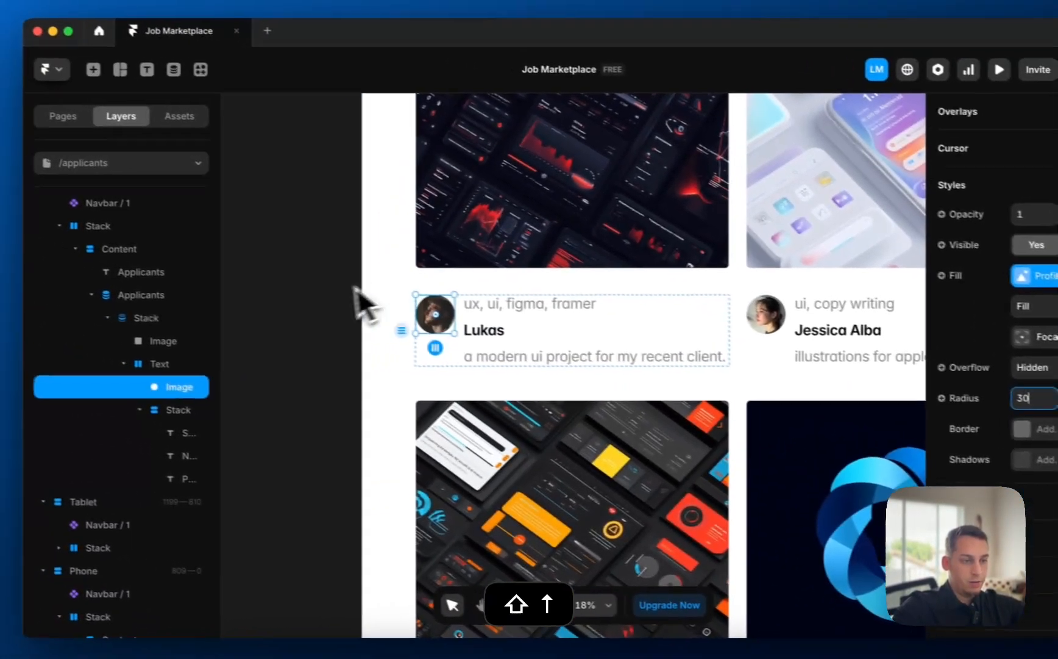
pyautogui.click(189, 265)
pyautogui.scroll(-3, 180, 267)
pyautogui.scroll(1, 180, 267)
pyautogui.hscroll(1, 180, 267)
pyautogui.scroll(-2, 342, 317)
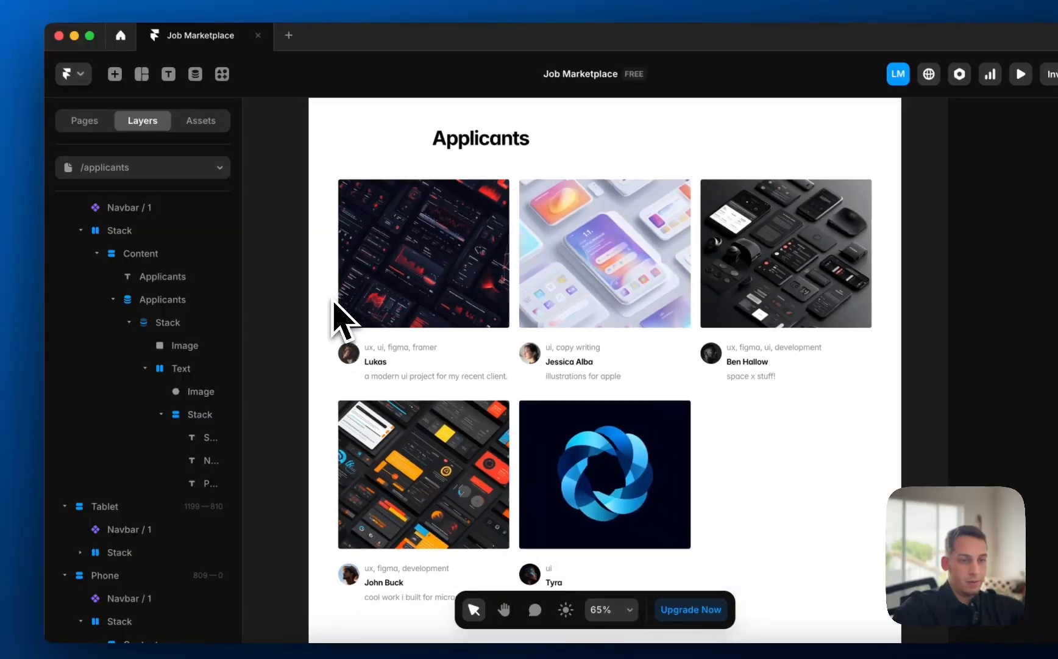
# - Move the first applicant's Name text above the Skills line in the card's stack
pyautogui.click(376, 361)
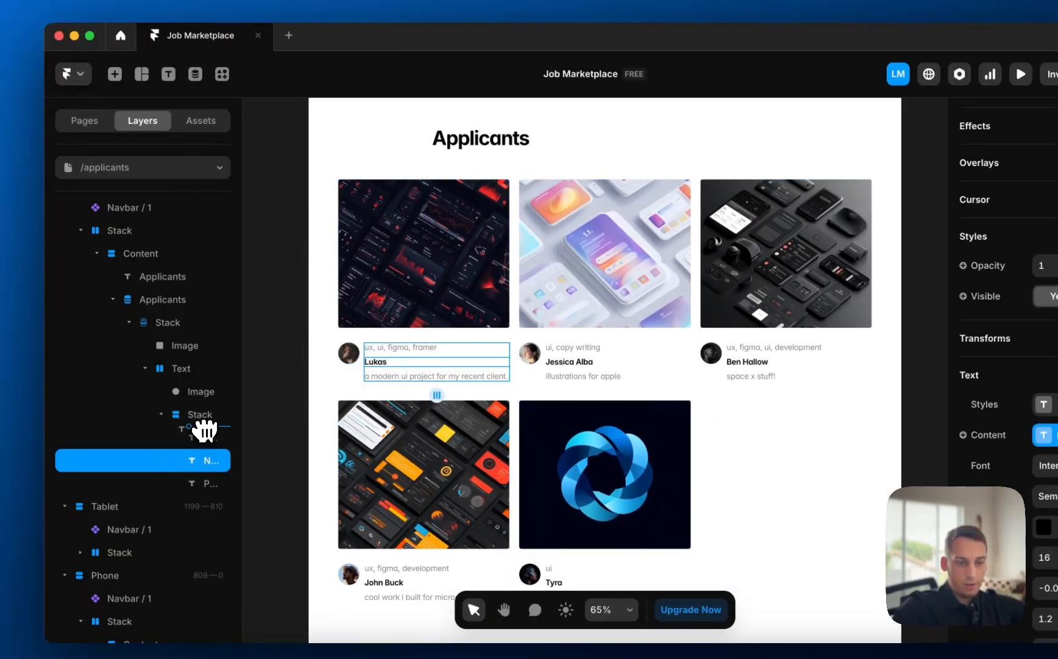
pyautogui.moveTo(204, 430); pyautogui.dragTo(207, 432)
pyautogui.scroll(5, 318, 396)
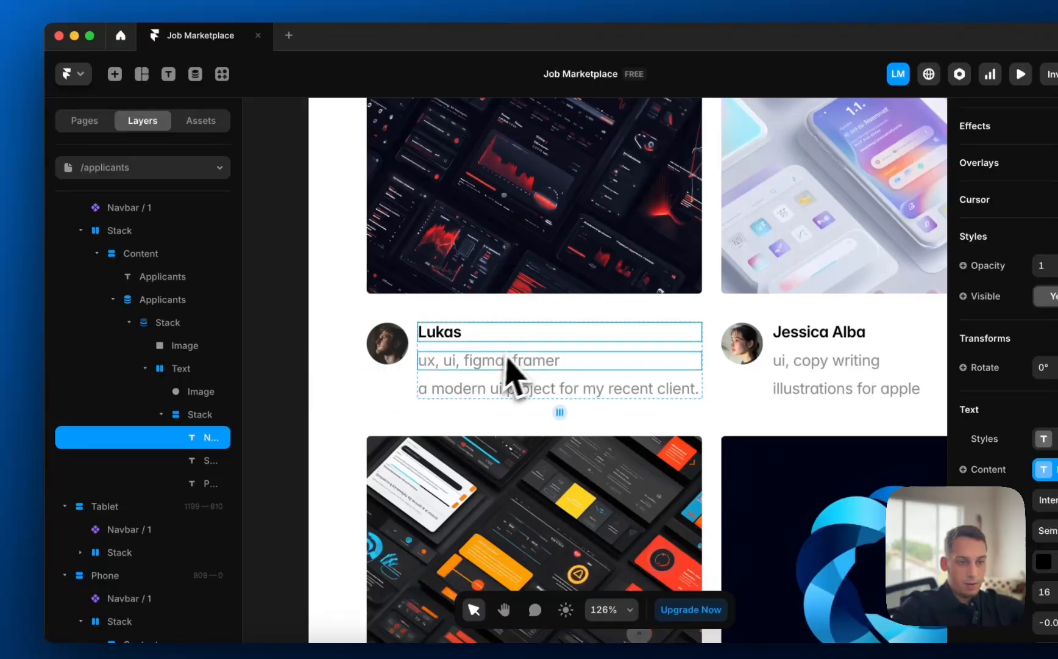
pyautogui.press('Escape')
pyautogui.click(300, 355)
# - Inspect the skills line and description, opening and closing the applicant's CMS entry
pyautogui.scroll(-5, 291, 353)
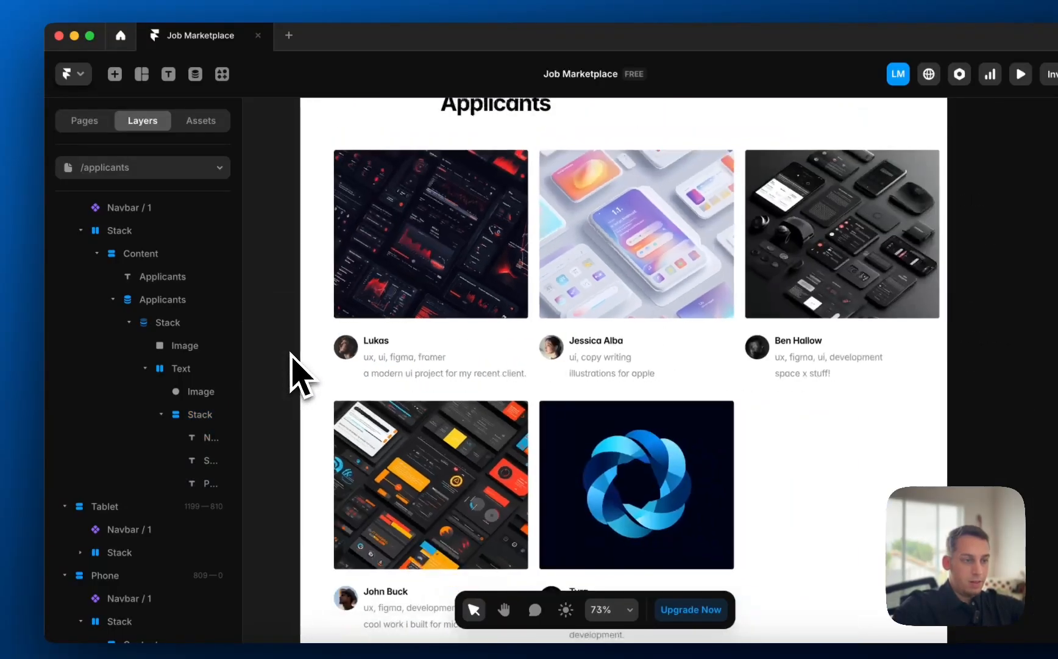
pyautogui.click(387, 355)
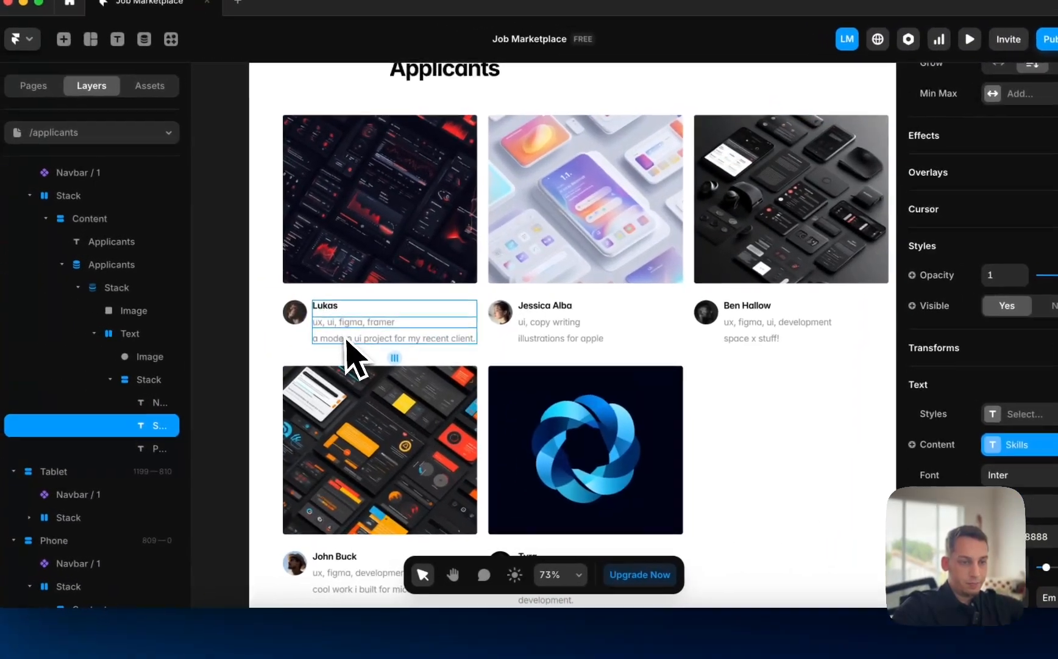
pyautogui.scroll(6, 230, 304)
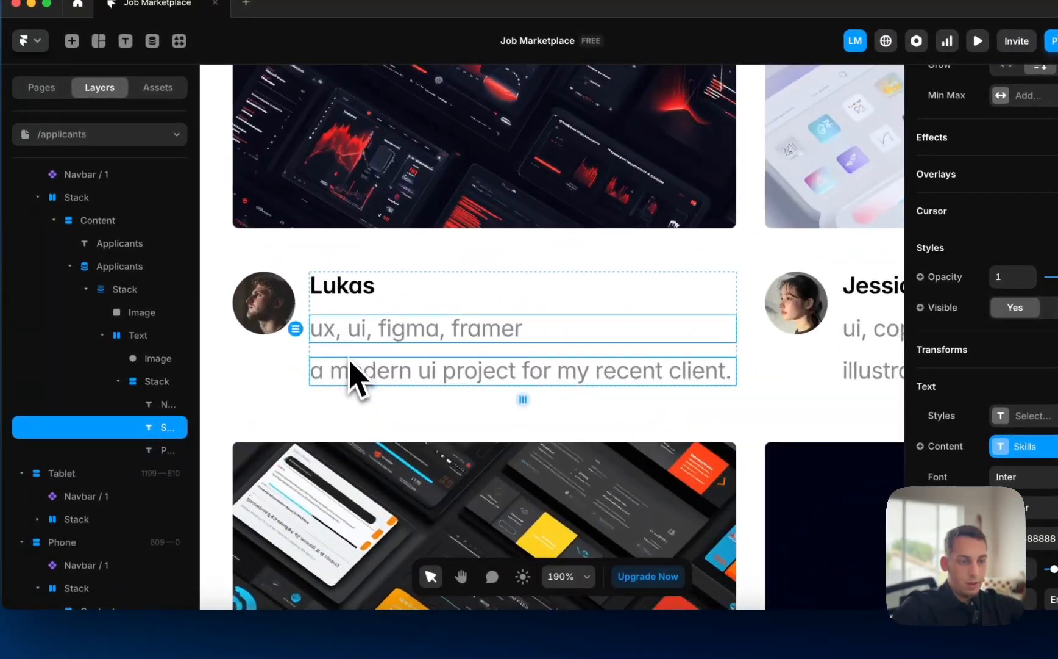
pyautogui.click(349, 377)
pyautogui.scroll(-3, 347, 377)
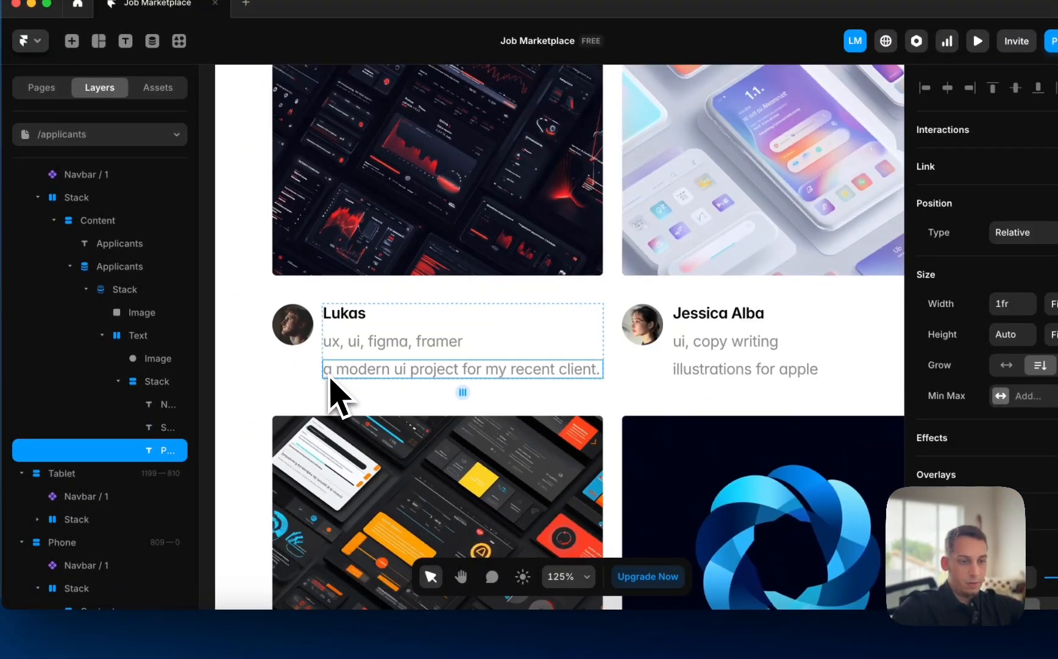
pyautogui.doubleClick(328, 373)
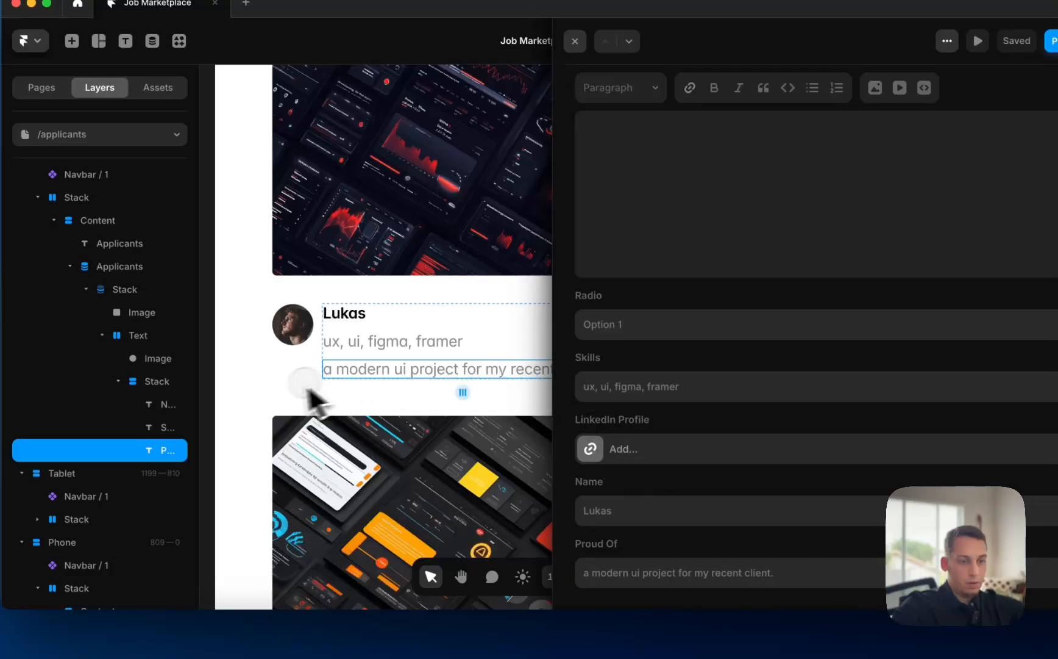
pyautogui.click(307, 388)
# - Scroll through the applicant cards to check each name now sits above its skills
pyautogui.scroll(-5, 843, 486)
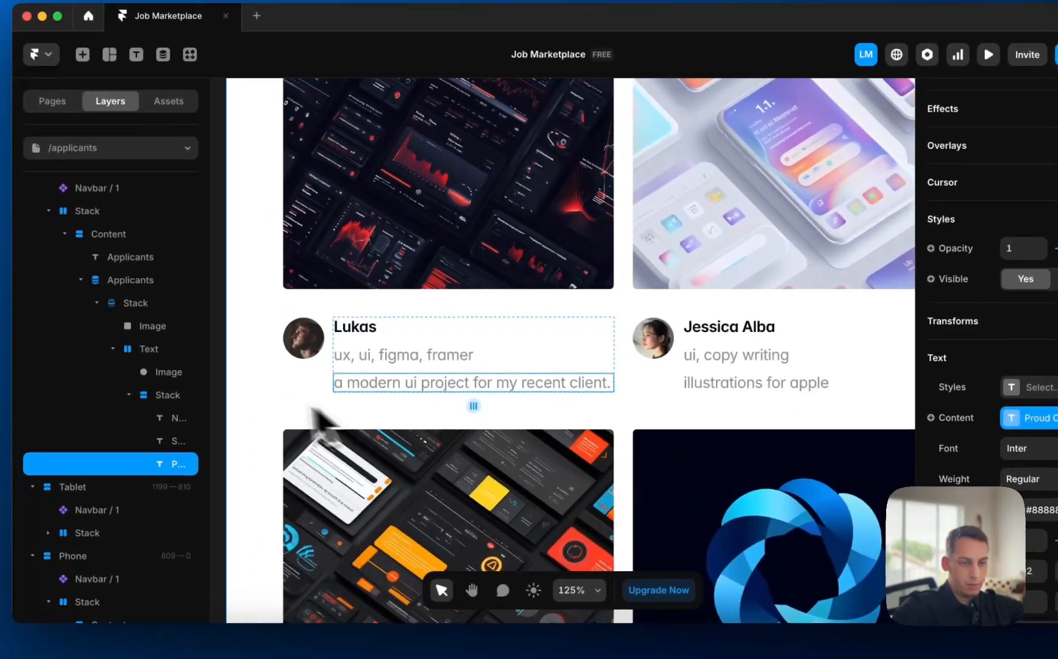
pyautogui.click(95, 355)
pyautogui.scroll(-2, 98, 354)
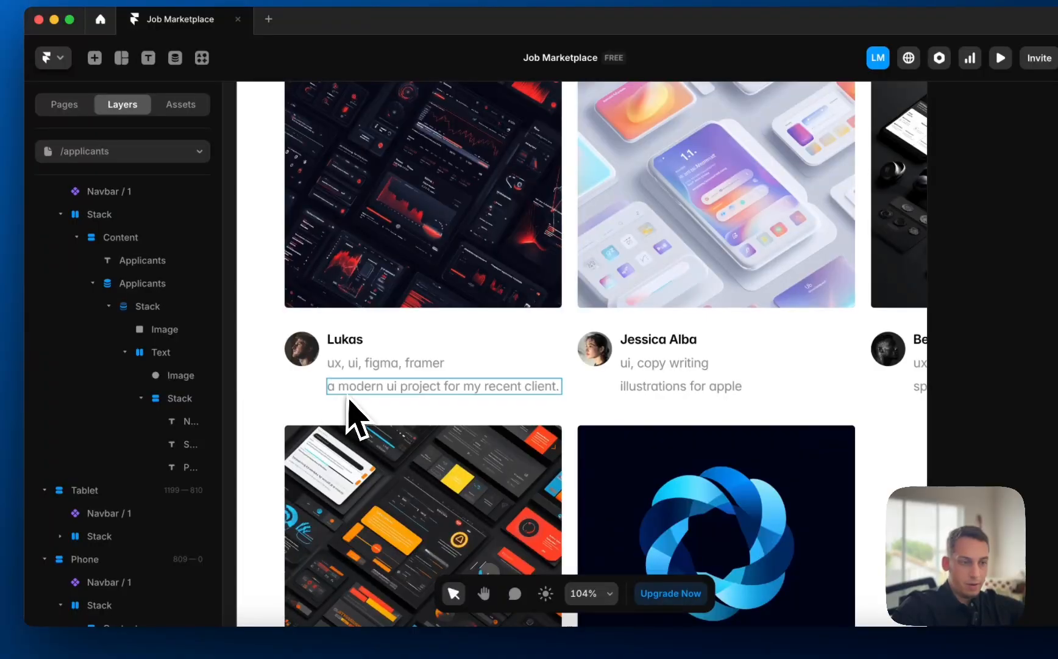
pyautogui.hscroll(2, 350, 417)
pyautogui.scroll(-4, 351, 418)
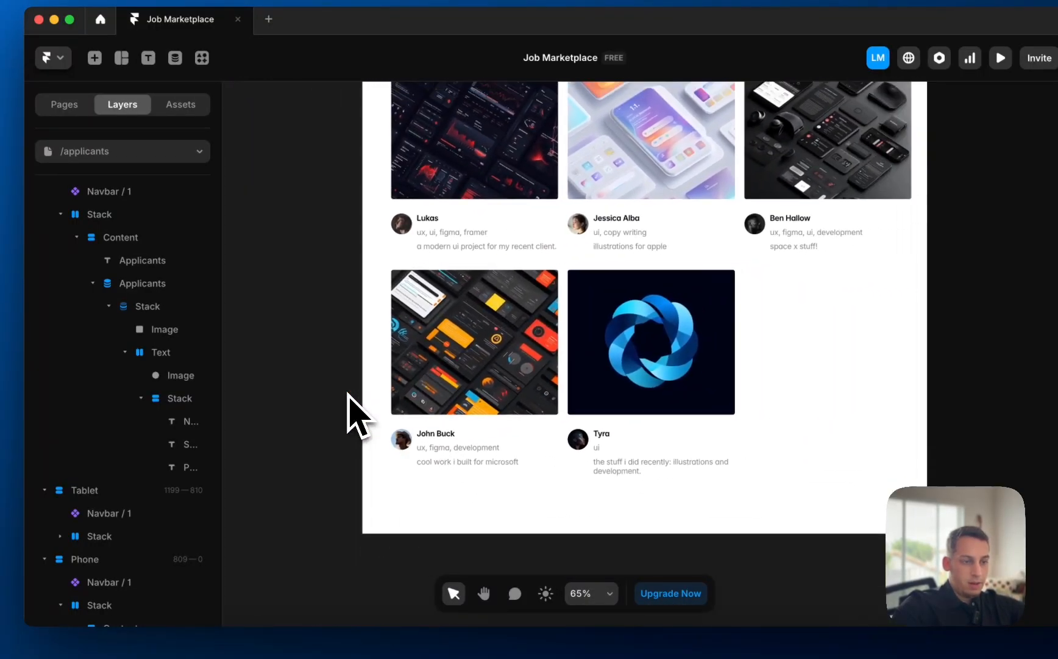
pyautogui.scroll(-3, 351, 418)
pyautogui.scroll(3, 353, 417)
# - Set the Applicants heading width to Fill (1fr) instead of the fixed 700
pyautogui.click(358, 238)
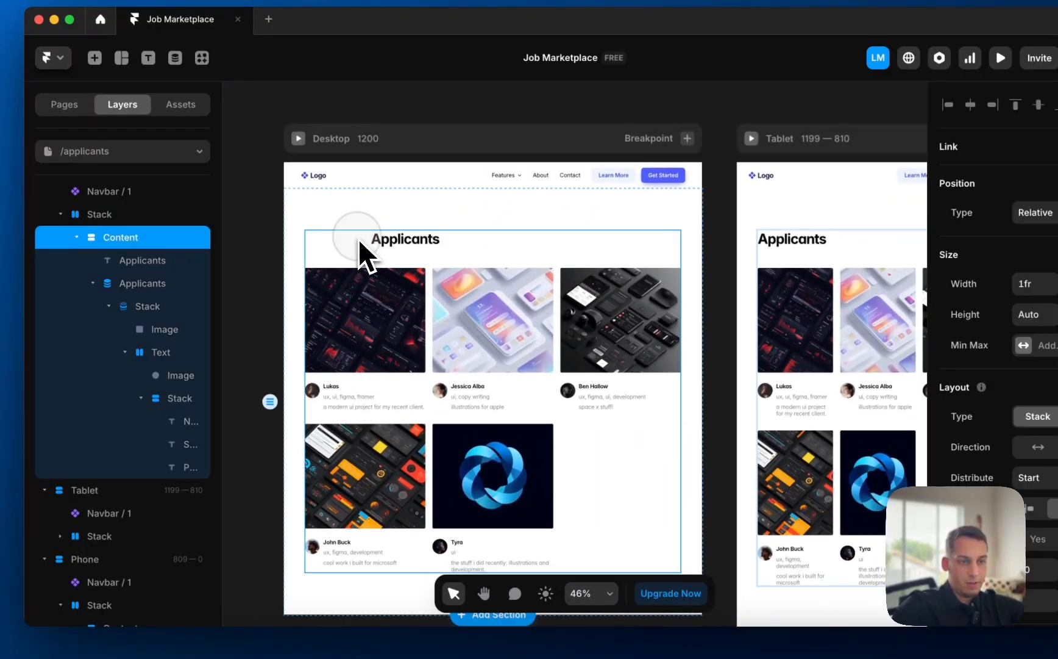
pyautogui.doubleClick(389, 245)
pyautogui.click(967, 305)
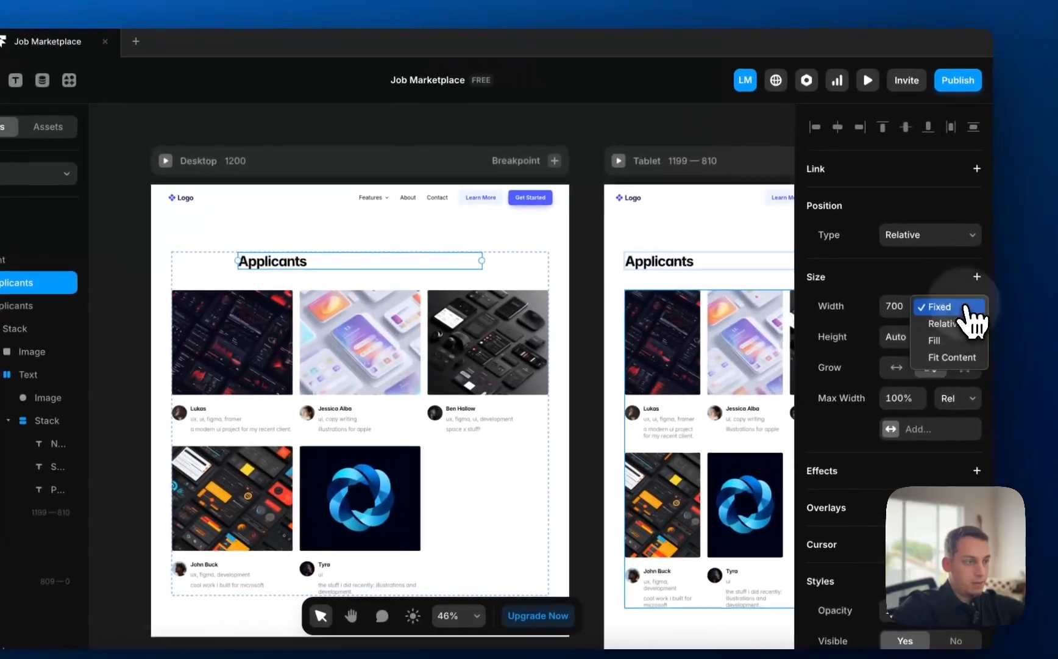
pyautogui.click(936, 340)
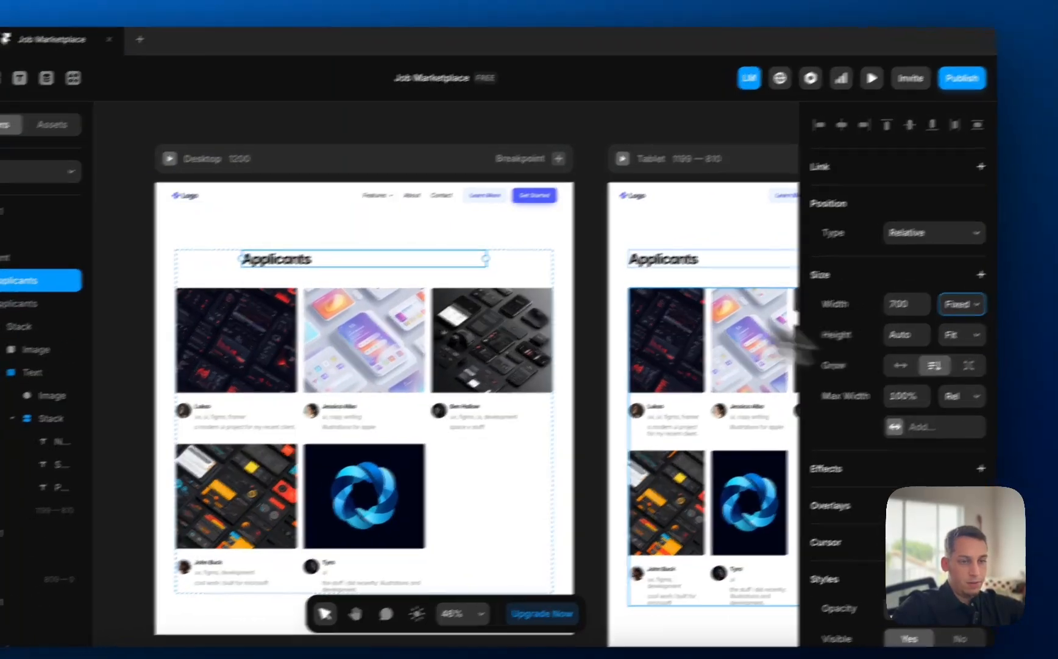
# - Compare the first applicant card with the widened heading, then scroll down the grid
pyautogui.hscroll(-2, 447, 275)
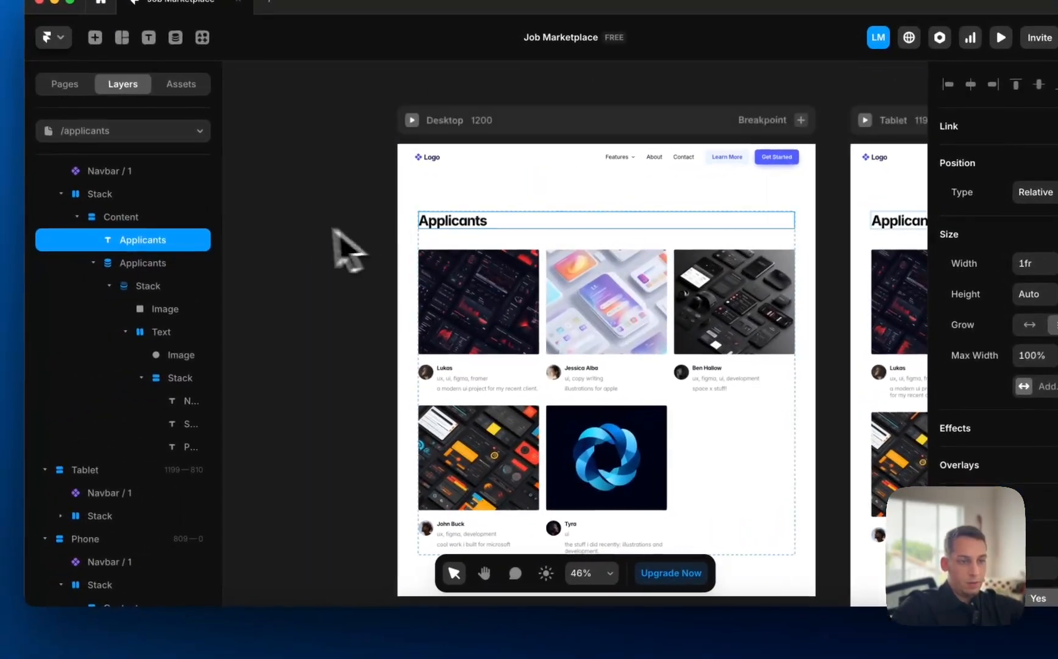
pyautogui.click(215, 309)
pyautogui.click(482, 302)
pyautogui.click(394, 314)
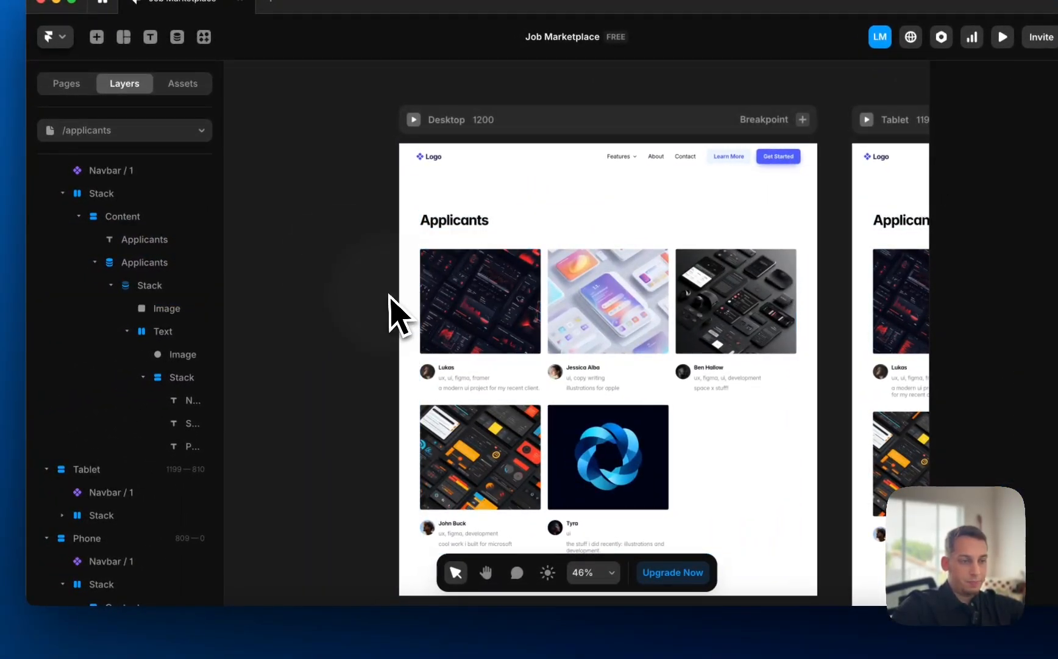
pyautogui.scroll(-3, 394, 314)
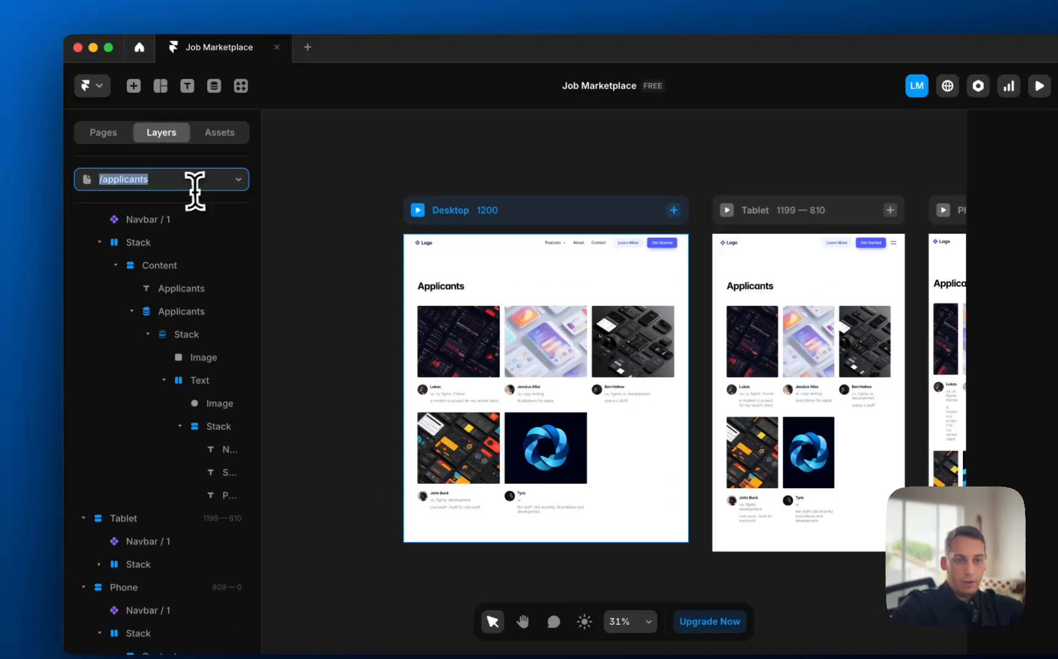
# - Switch the canvas to the /job-proposals page
pyautogui.click(152, 129)
pyautogui.click(122, 335)
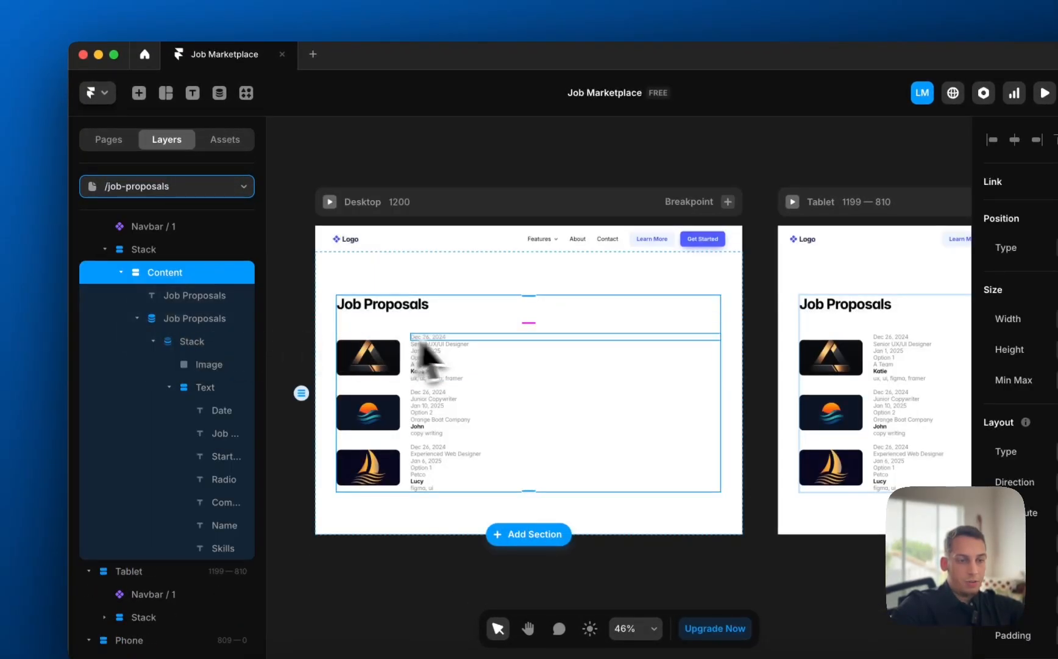
pyautogui.scroll(5, 427, 353)
pyautogui.hscroll(-2, 427, 366)
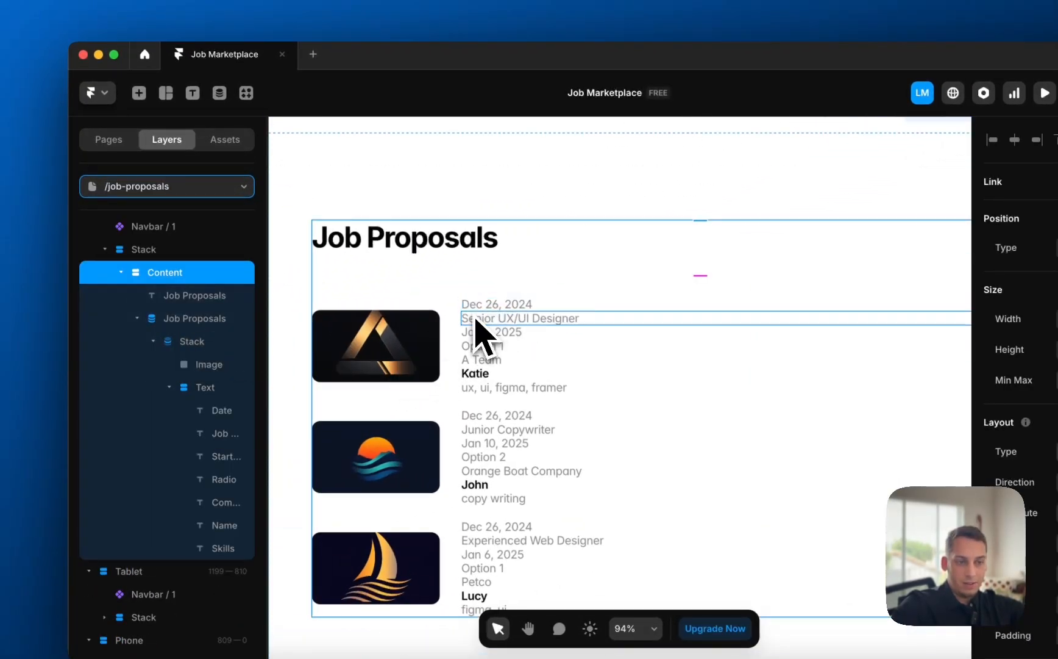
pyautogui.scroll(3, 478, 389)
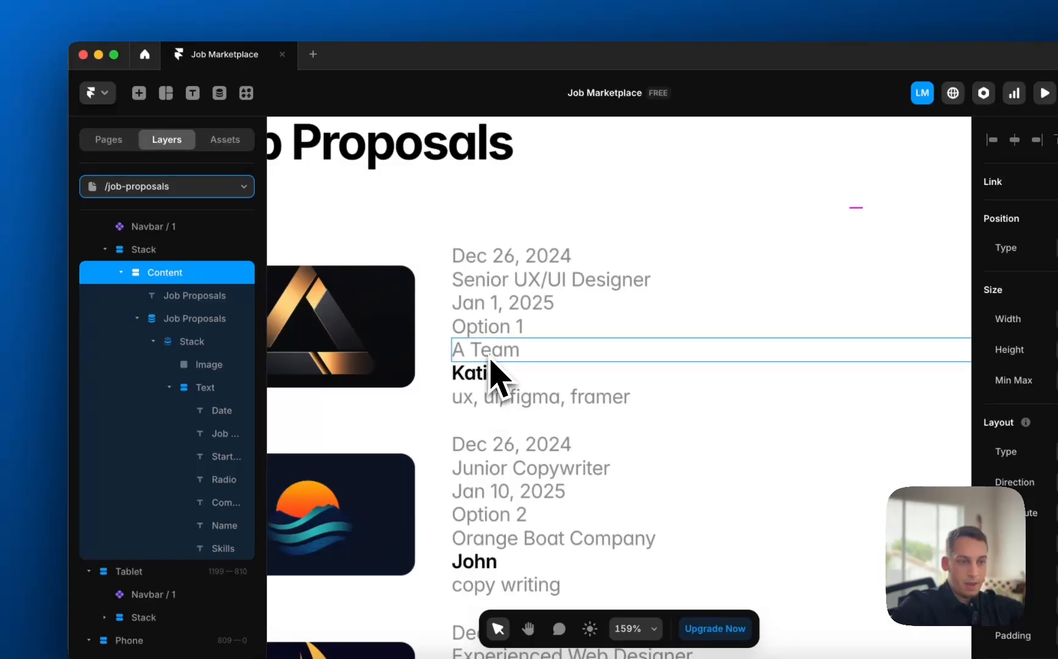
# - Select the Option 1 text and the Jan 1, 2025 start date in a proposal
pyautogui.click(485, 335)
pyautogui.click(485, 308)
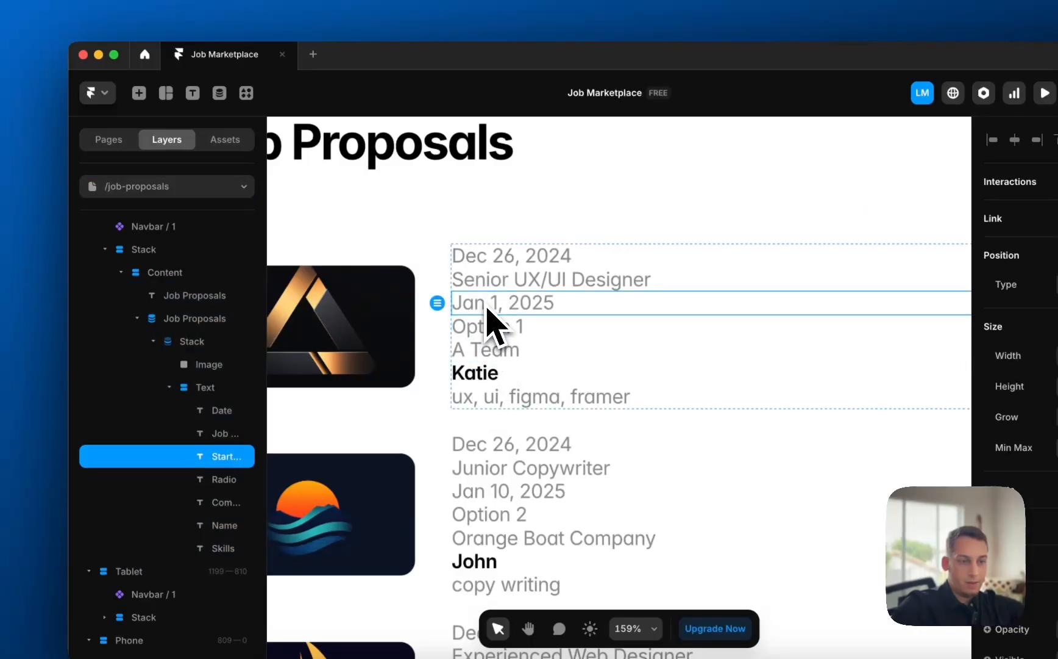
pyautogui.scroll(-3, 515, 331)
pyautogui.scroll(-3, 515, 278)
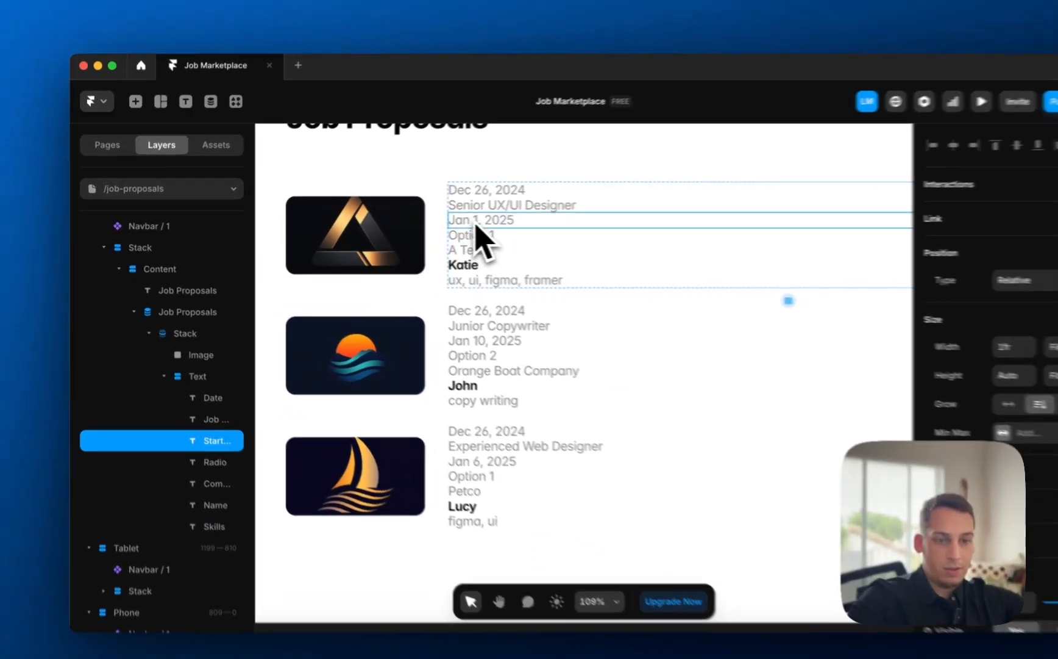
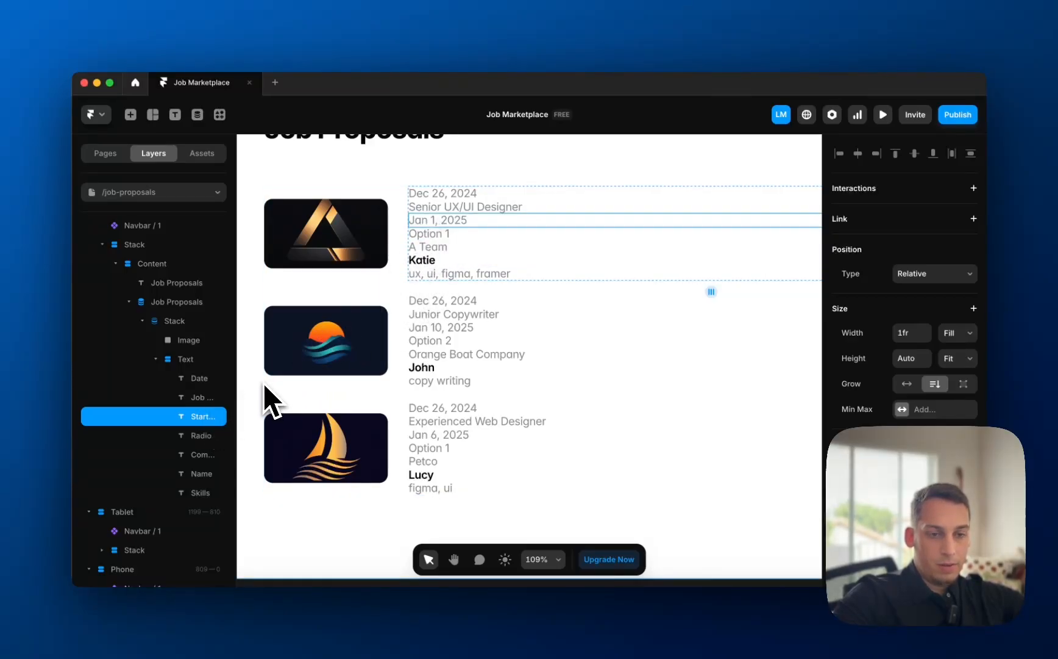
# - Duplicate the start date and stack both date texts side by side horizontally
pyautogui.press('super+d')
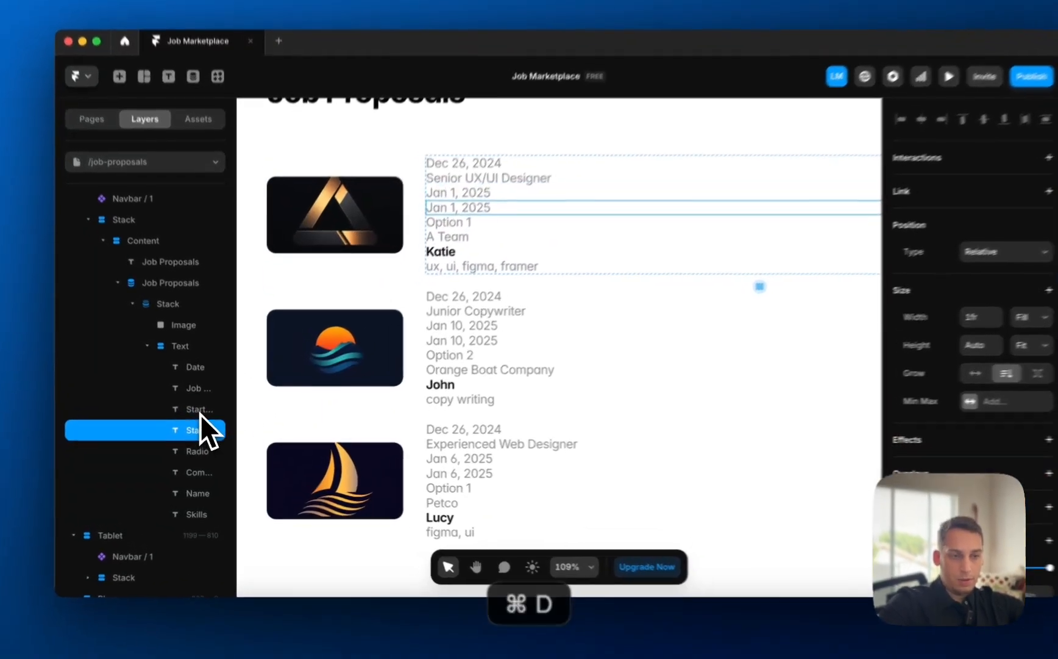
pyautogui.keyDown('shift'); pyautogui.click(201, 416); pyautogui.keyUp('shift')
pyautogui.rightClick(165, 413)
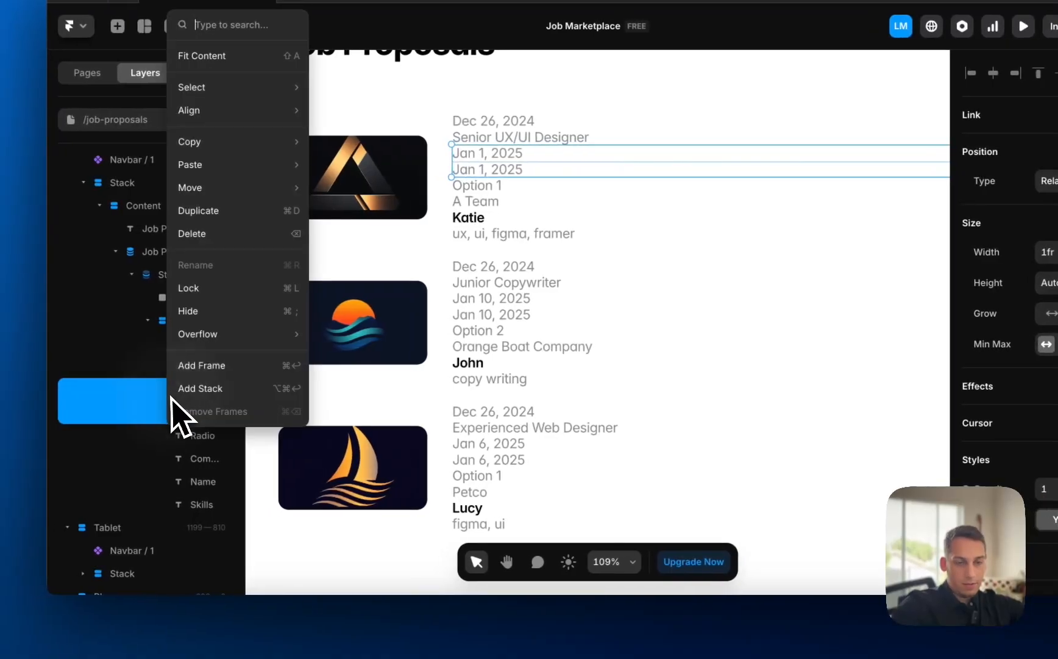
pyautogui.click(183, 393)
pyautogui.click(936, 462)
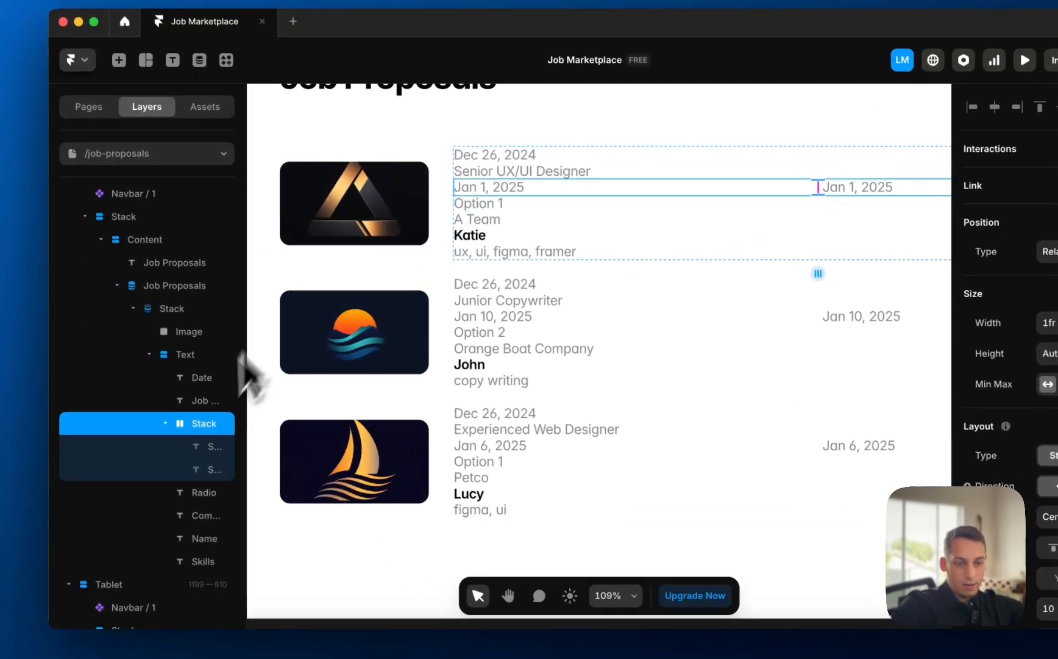
# - Unlink the left date from its CMS field and change it to a fixed 'Start date:' label
pyautogui.click(207, 447)
pyautogui.scroll(-5, 961, 477)
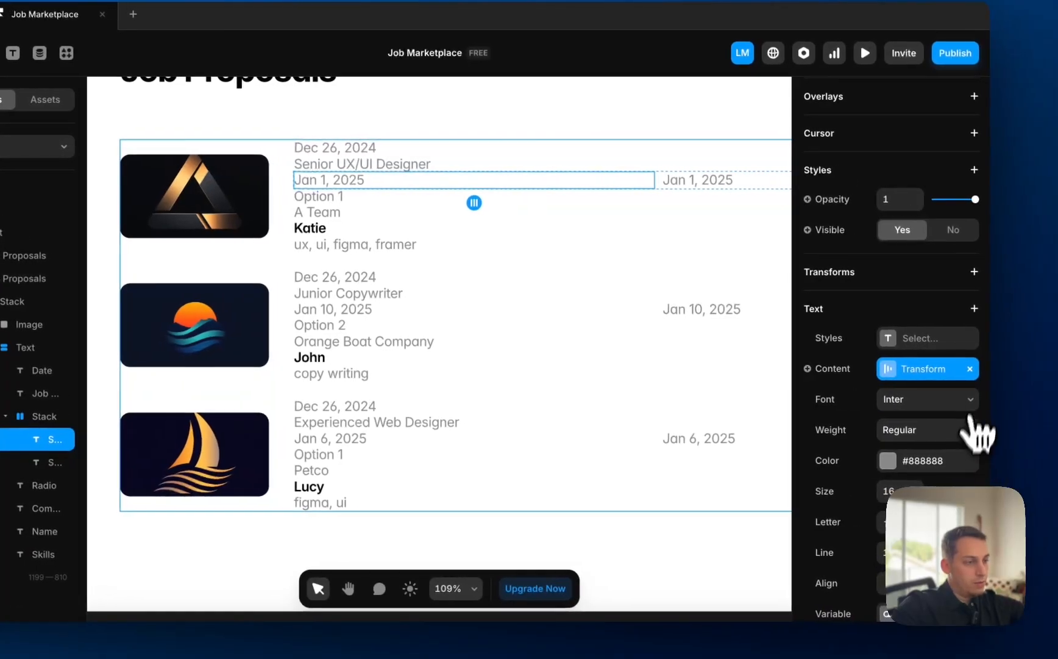
pyautogui.click(1001, 370)
pyautogui.write('Sta')
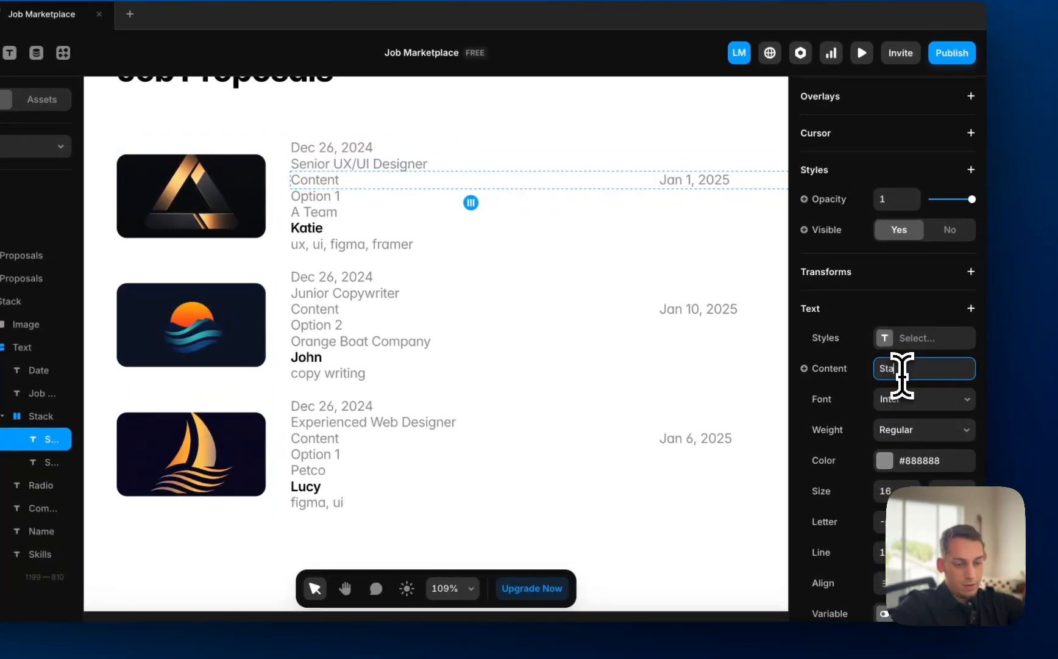
pyautogui.write('r')
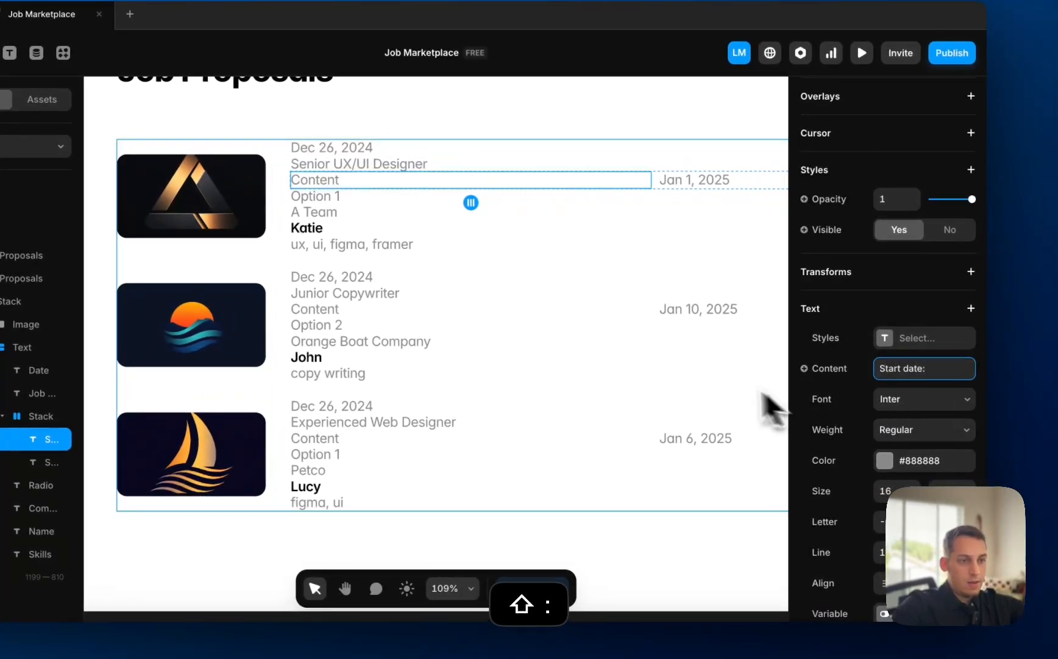
pyautogui.click(756, 389)
pyautogui.click(443, 183)
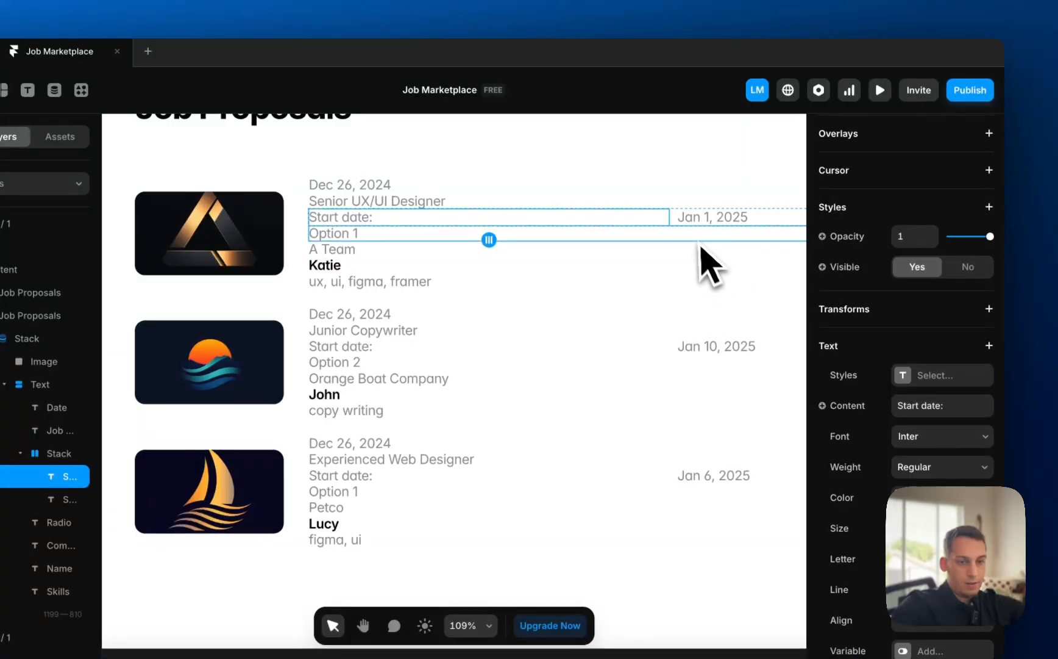
pyautogui.scroll(8, 927, 366)
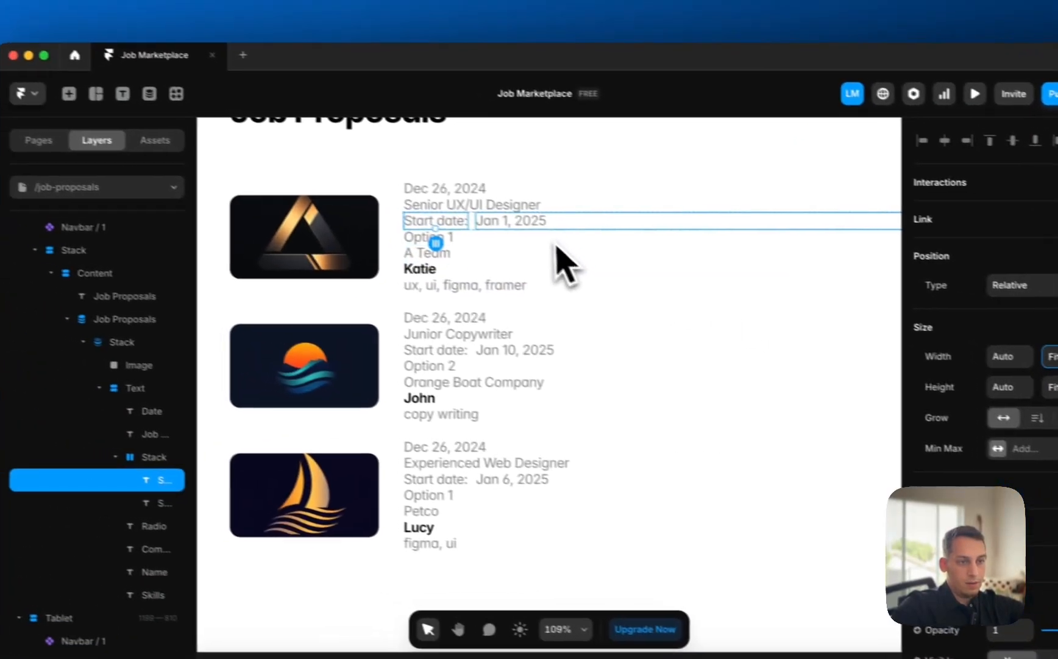
pyautogui.click(414, 199)
# - Delete the Option line and move the company name below the person's name
pyautogui.click(500, 250)
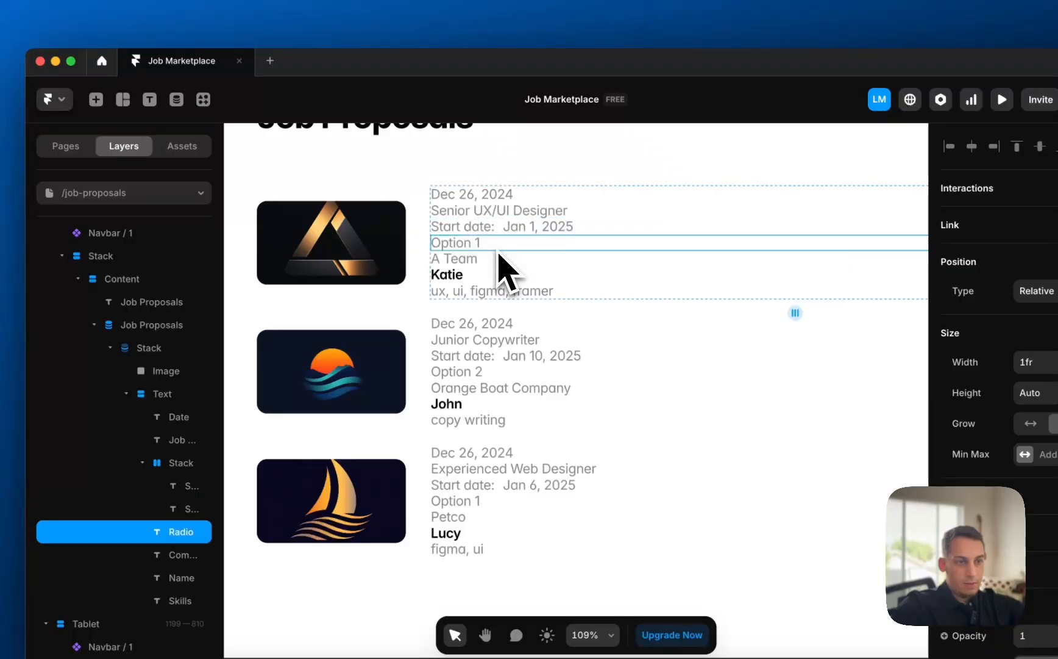
pyautogui.press('BackSpace')
pyautogui.click(485, 247)
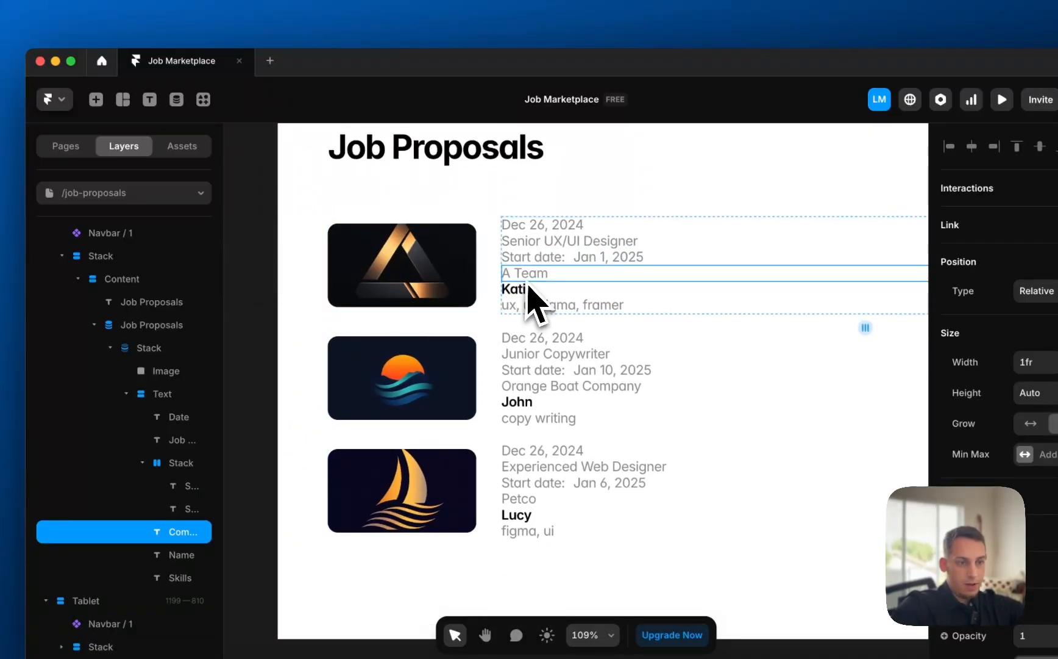
pyautogui.moveTo(529, 276); pyautogui.dragTo(529, 299)
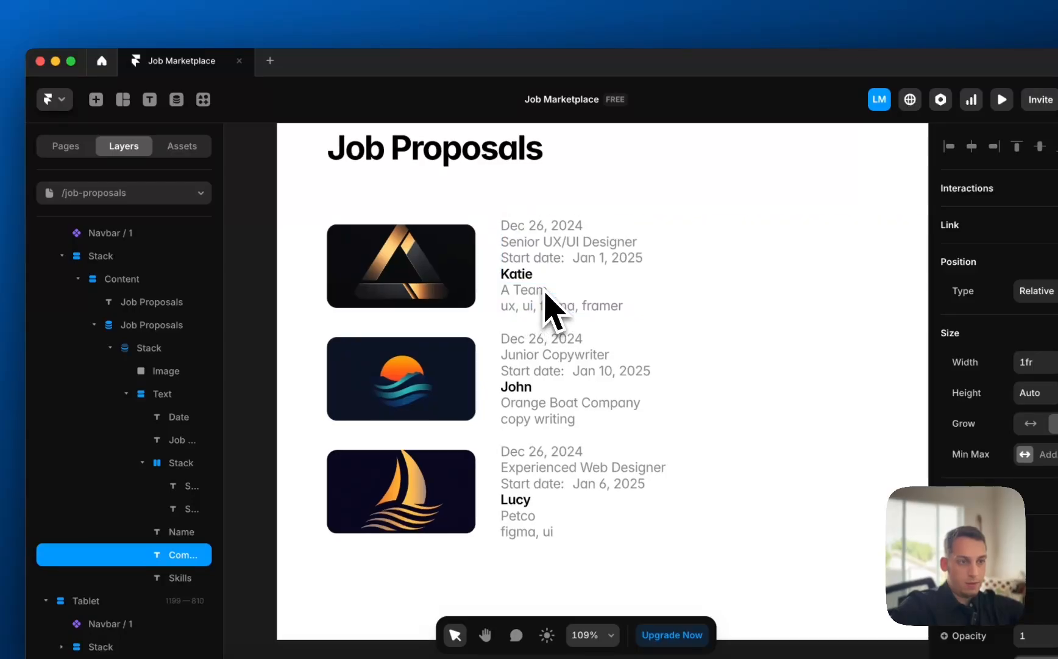
# - Make the job titles black (#000000), bold and larger
pyautogui.click(525, 274)
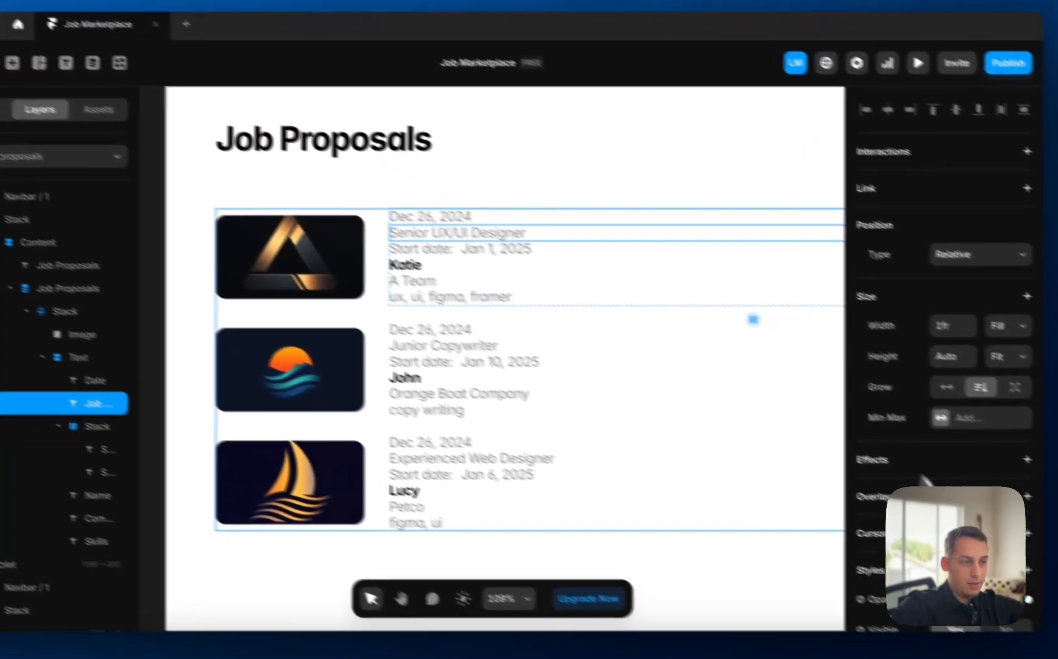
pyautogui.scroll(-5, 1031, 427)
pyautogui.click(885, 553)
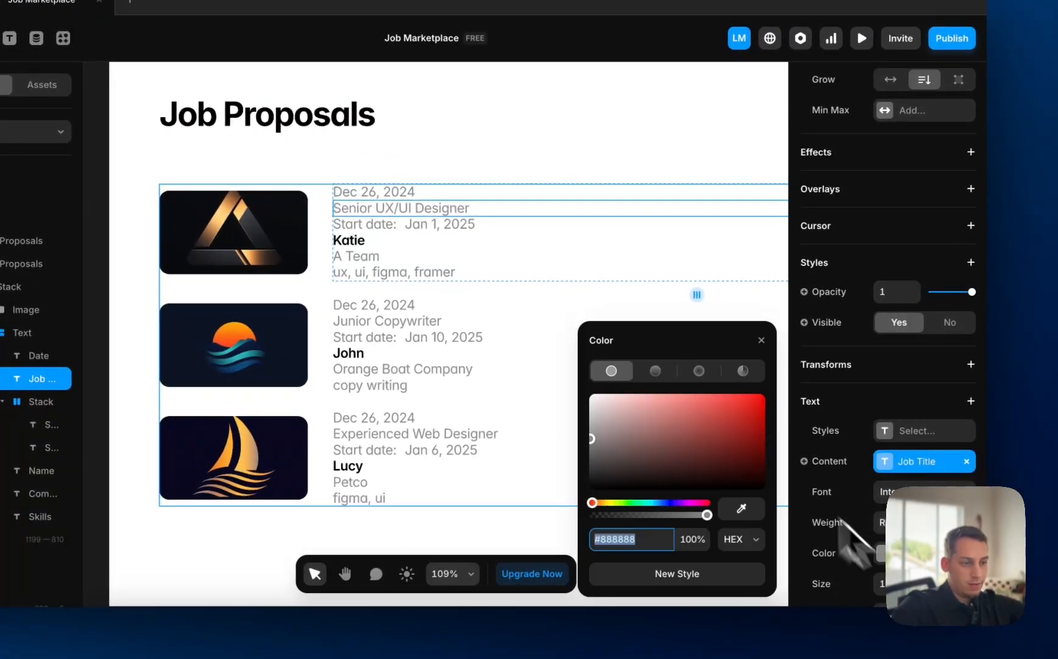
pyautogui.moveTo(690, 411); pyautogui.dragTo(397, 656)
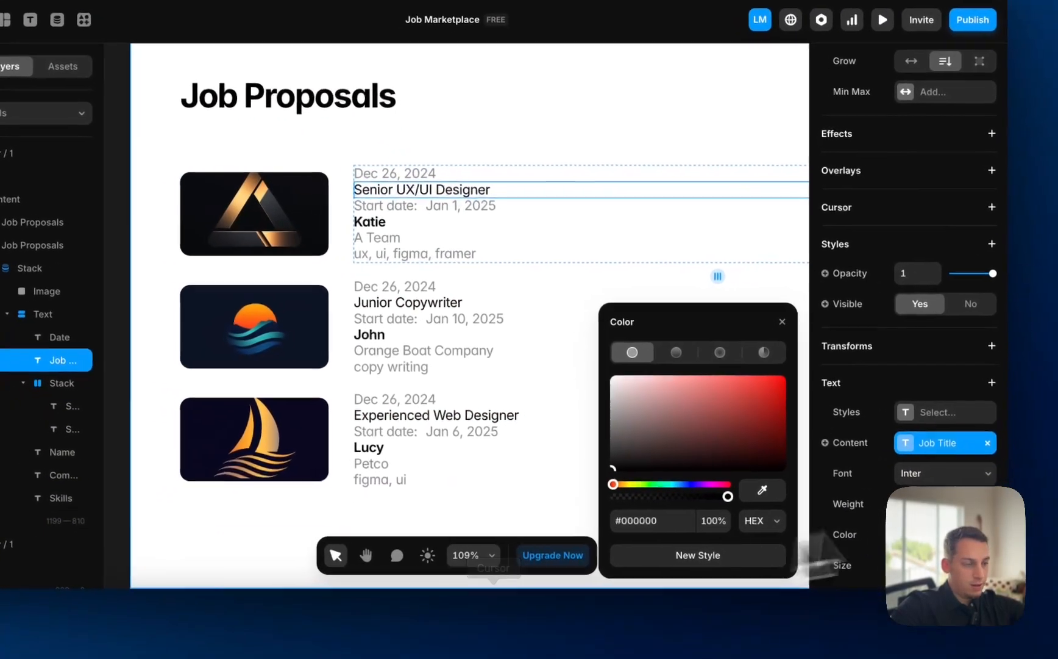
pyautogui.click(921, 503)
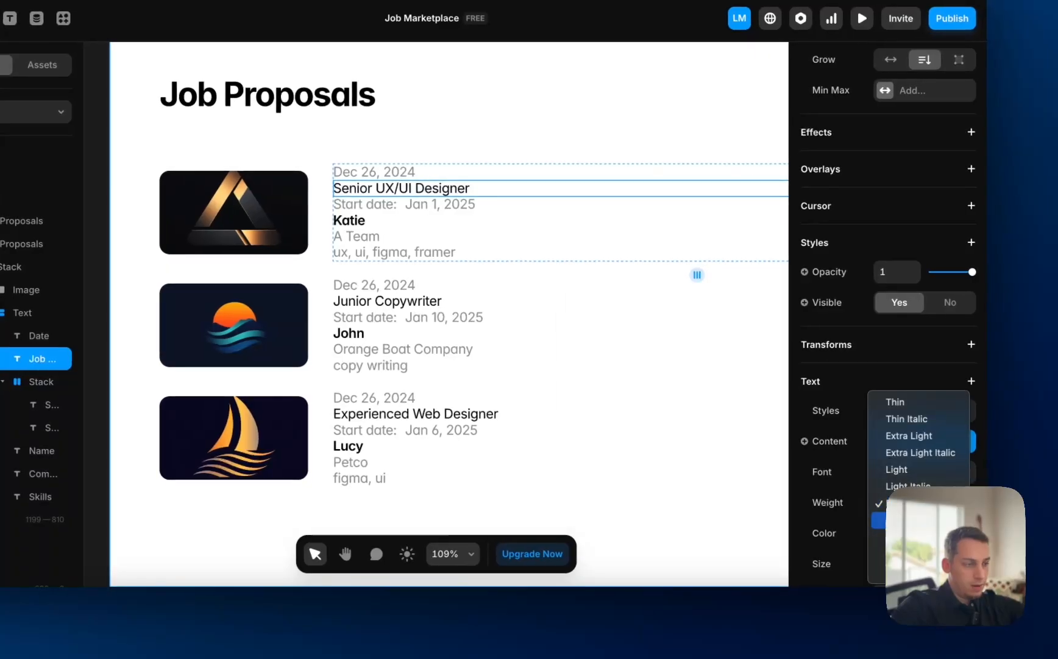
pyautogui.press('Escape')
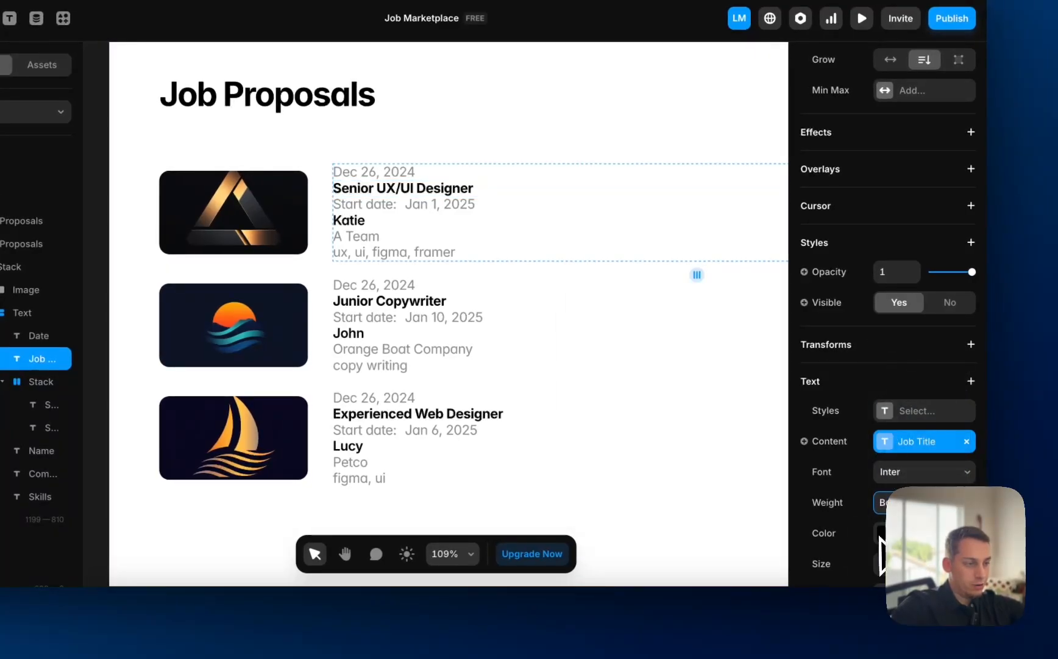
pyautogui.press('Return')
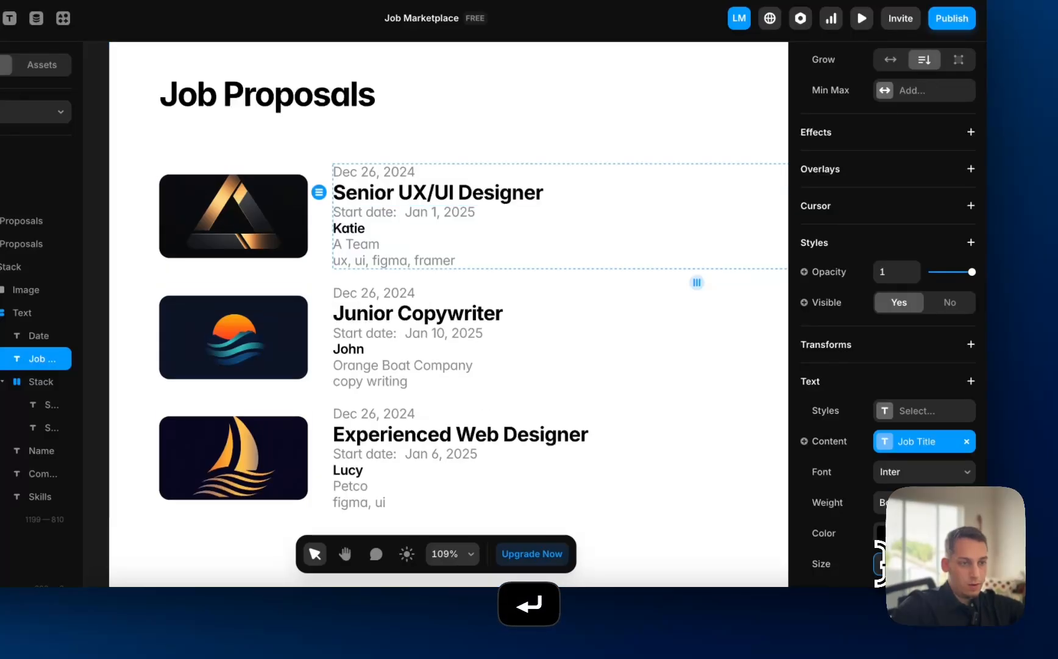
# - Delete the posting date (Dec 26, 2024) and skills lines from every card
pyautogui.click(370, 213)
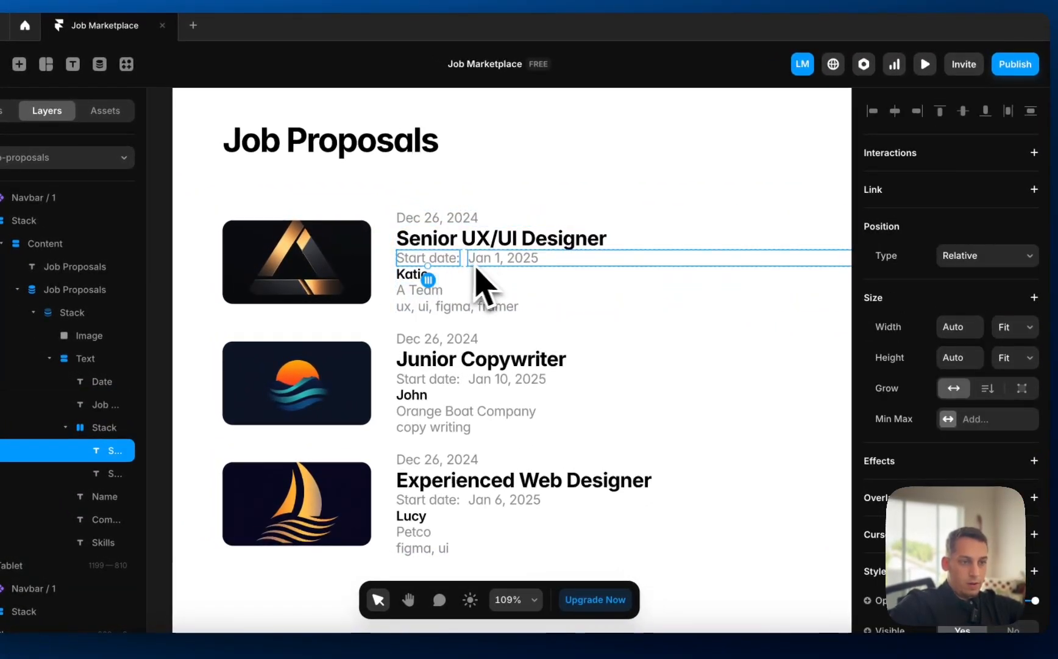
pyautogui.click(439, 219)
pyautogui.press('BackSpace')
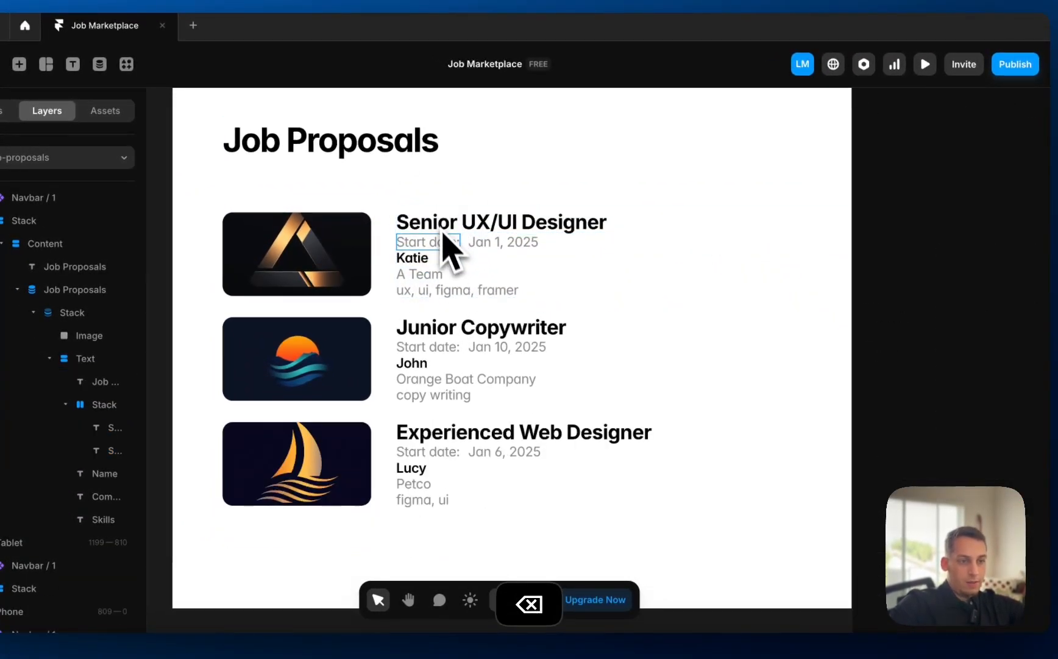
pyautogui.click(433, 290)
pyautogui.press('BackSpace')
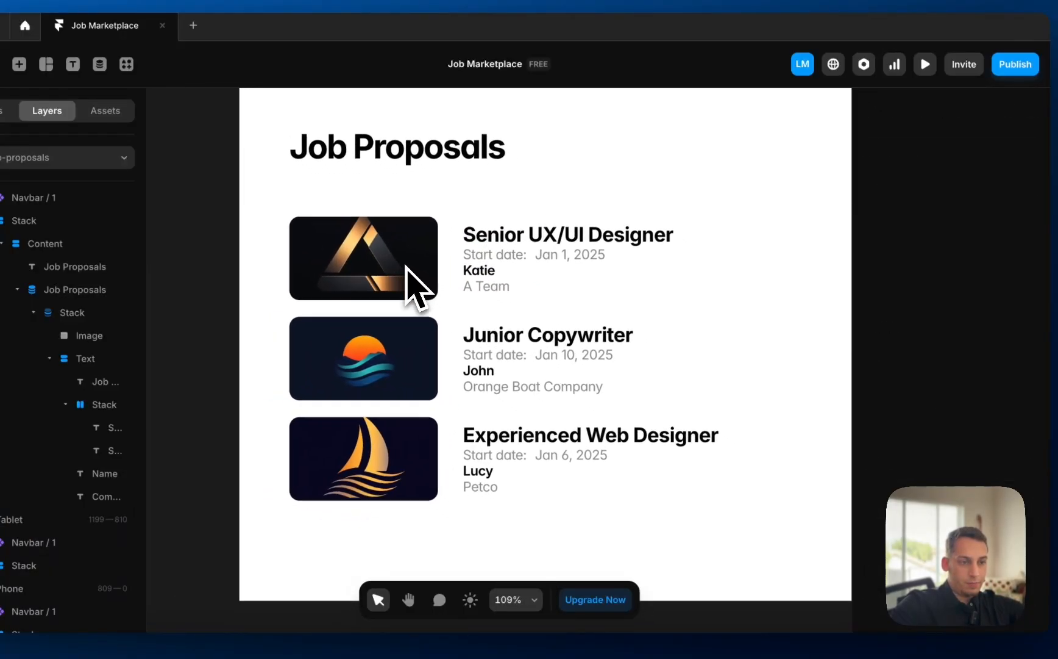
# - Shrink the card images to 32×32 and align them to the top of each card
pyautogui.click(374, 264)
pyautogui.scroll(-5, 440, 287)
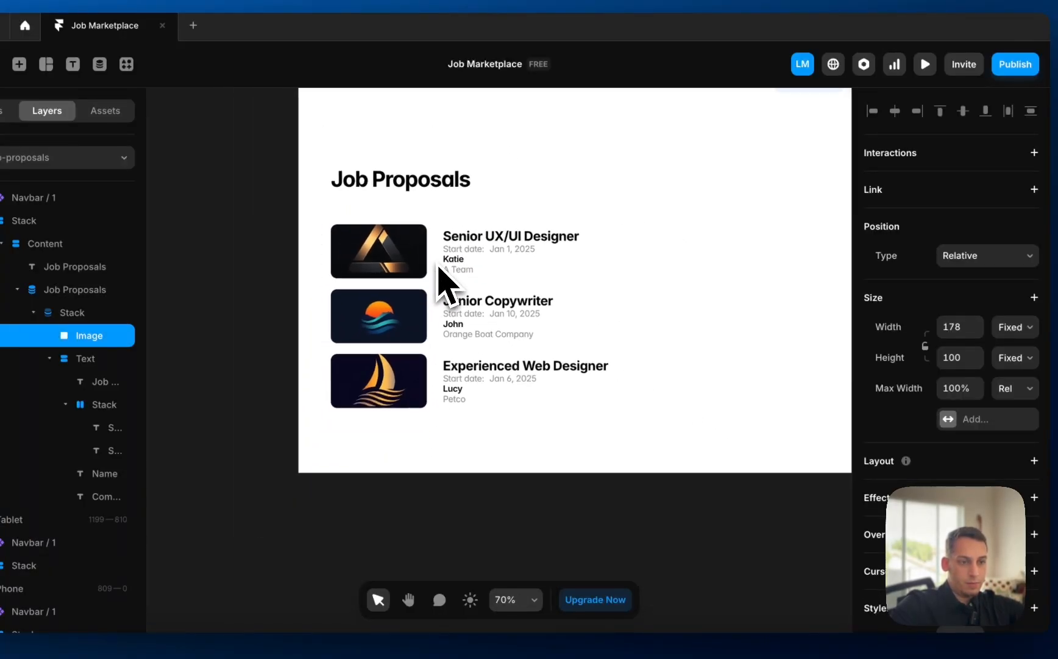
pyautogui.moveTo(428, 229); pyautogui.dragTo(377, 235)
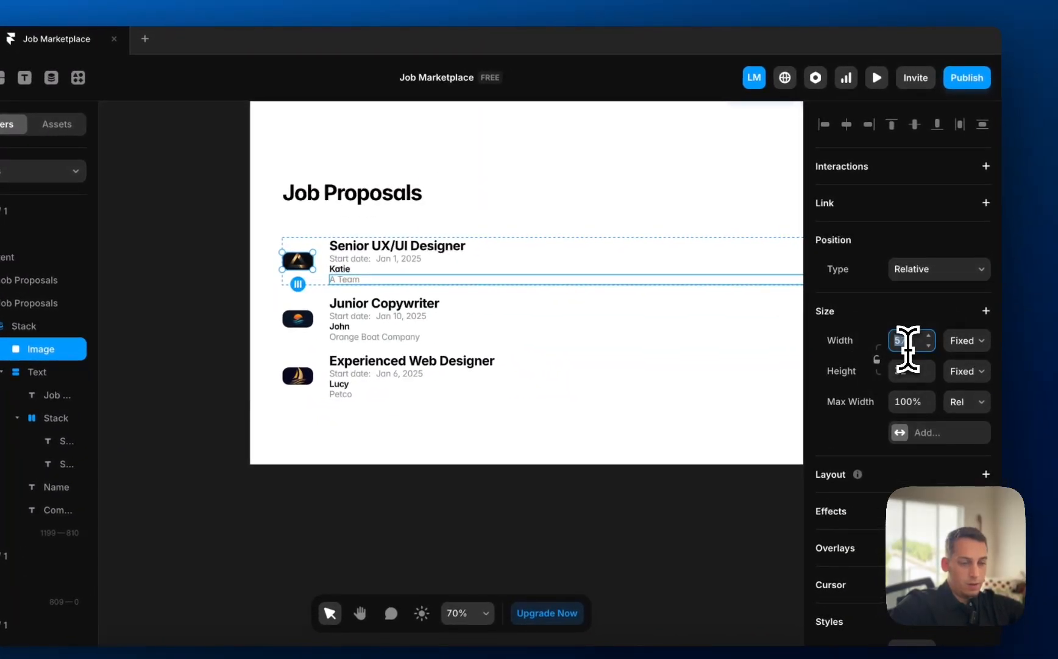
pyautogui.press('Return')
pyautogui.scroll(5, 329, 259)
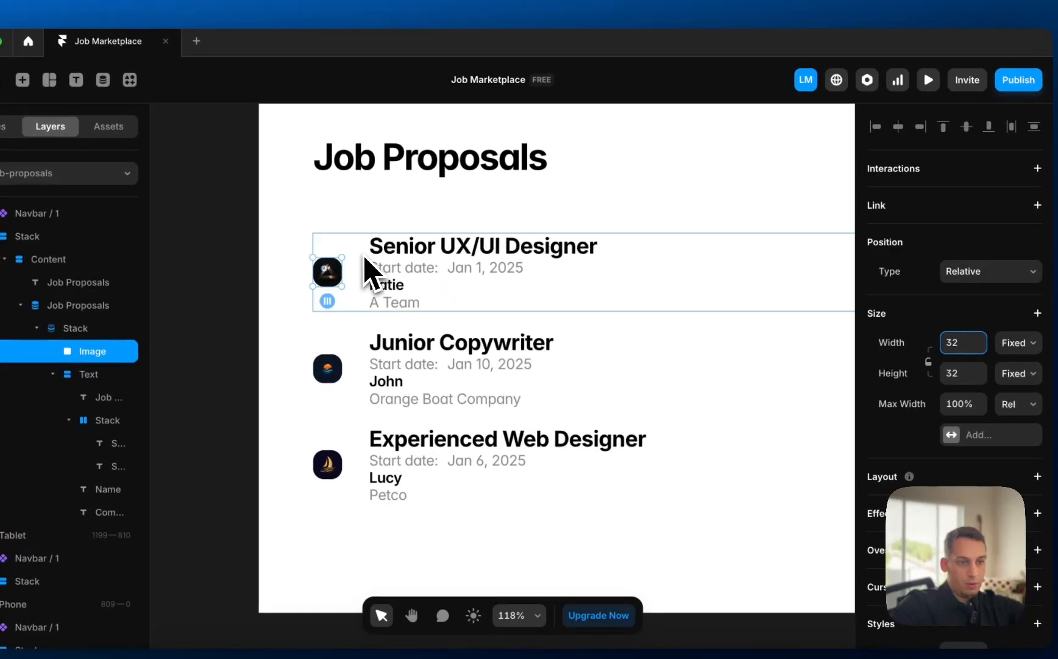
pyautogui.click(364, 257)
pyautogui.click(958, 567)
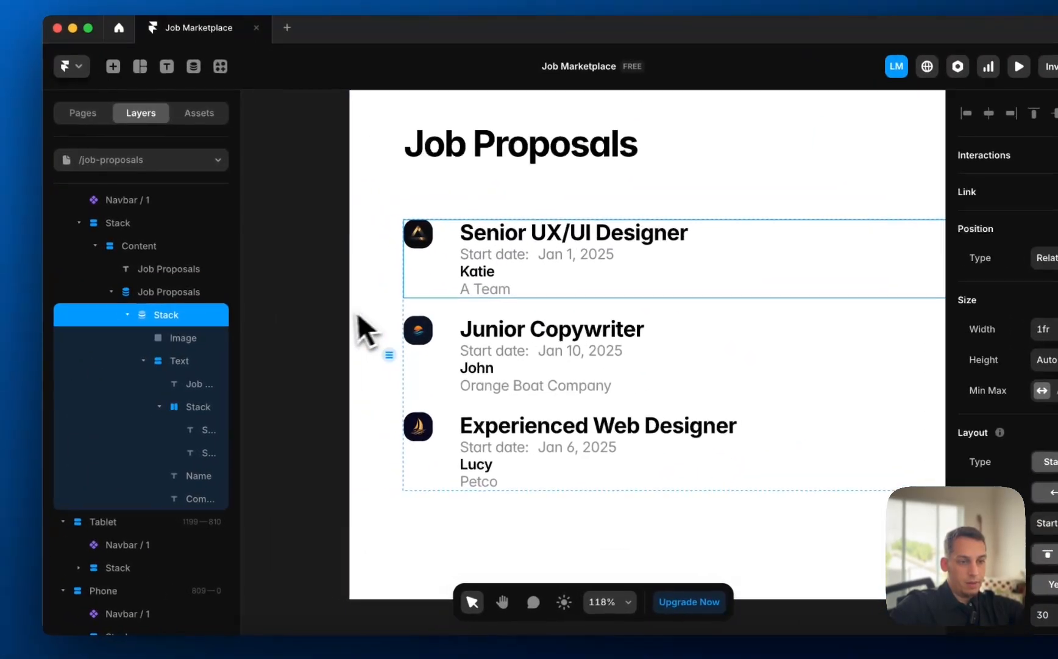
pyautogui.click(272, 298)
# - Lay out the Job Proposals collection list as a three-column grid
pyautogui.scroll(-5, 270, 298)
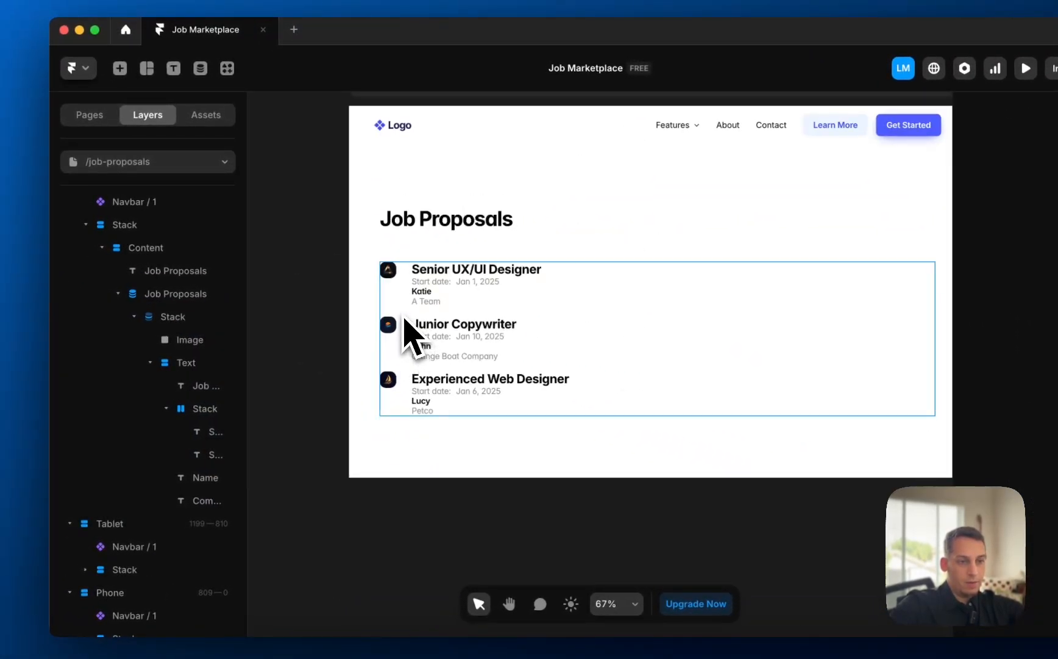
pyautogui.hscroll(1, 404, 314)
pyautogui.scroll(-1, 403, 314)
pyautogui.keyDown('super'); pyautogui.click(544, 302); pyautogui.keyUp('super')
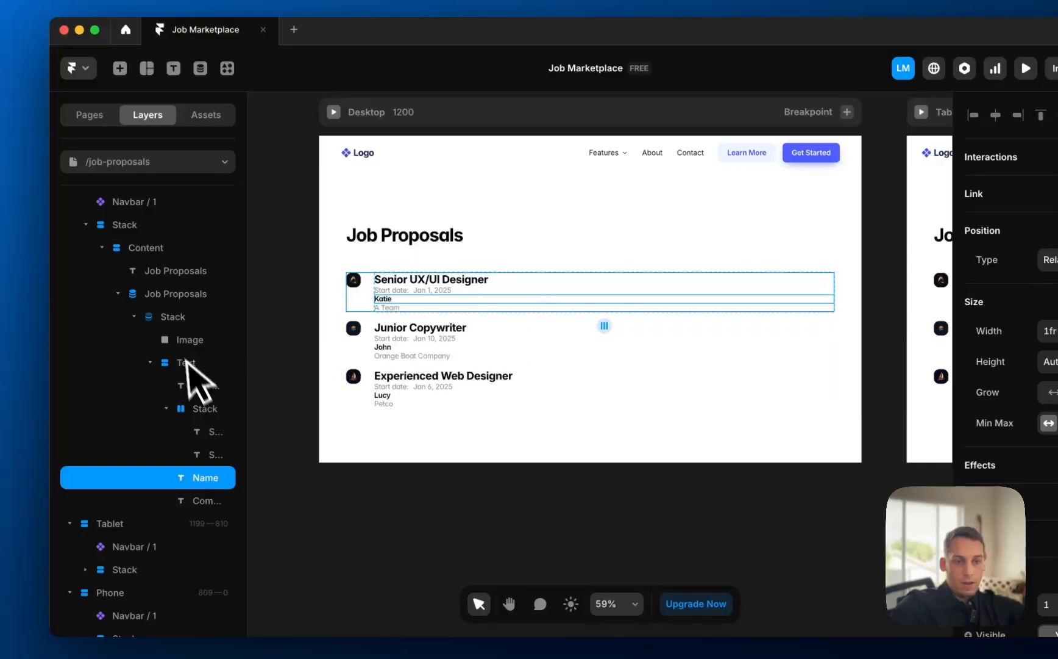
pyautogui.click(175, 315)
pyautogui.click(184, 295)
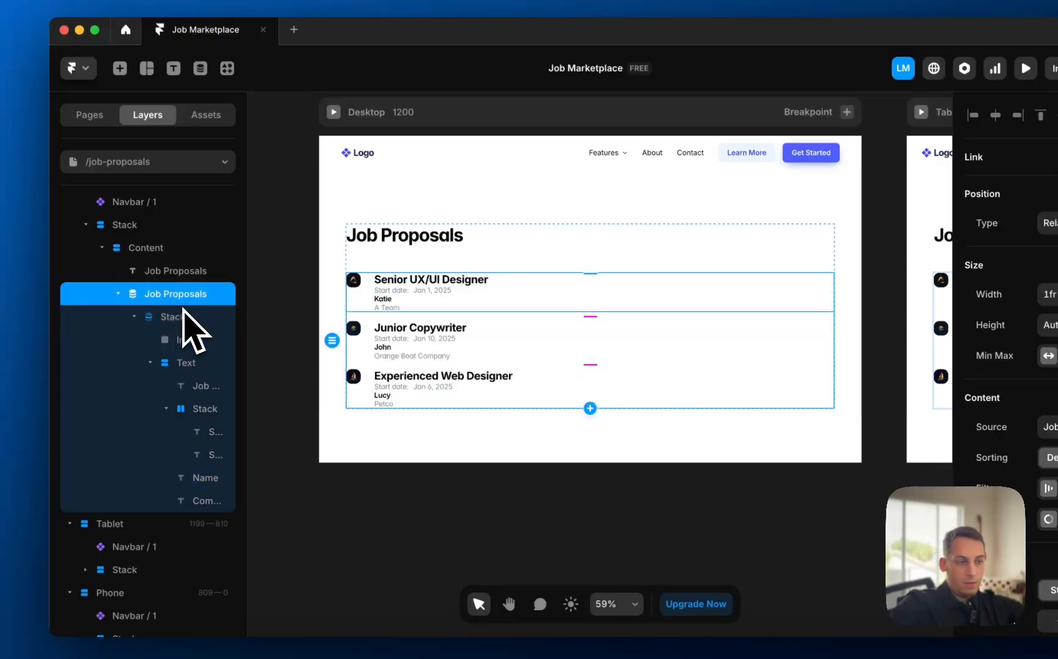
pyautogui.click(950, 540)
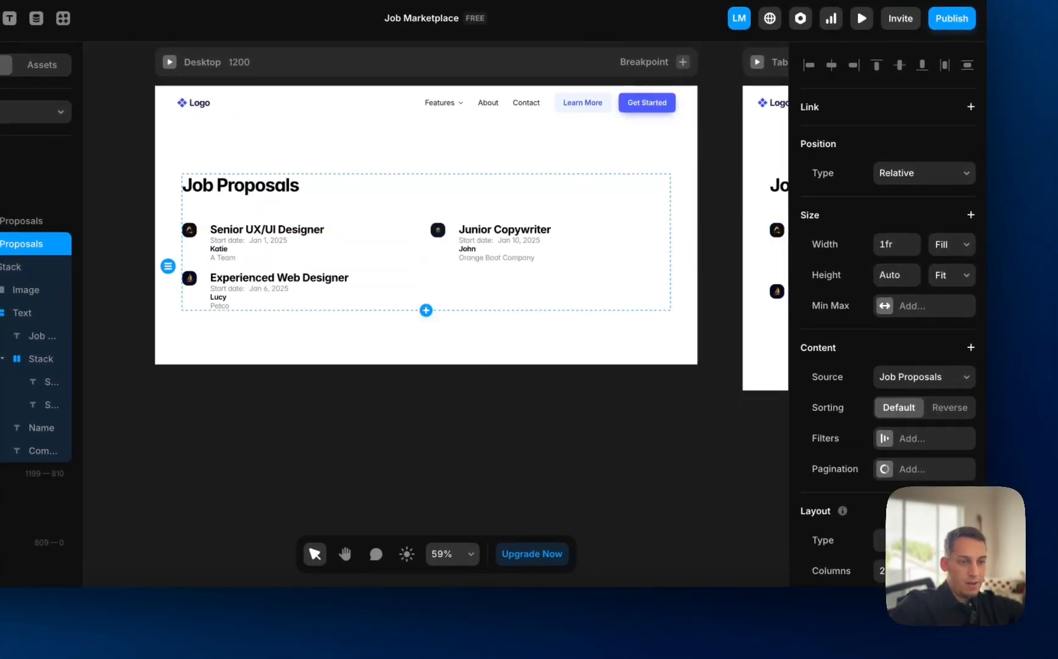
pyautogui.click(964, 571)
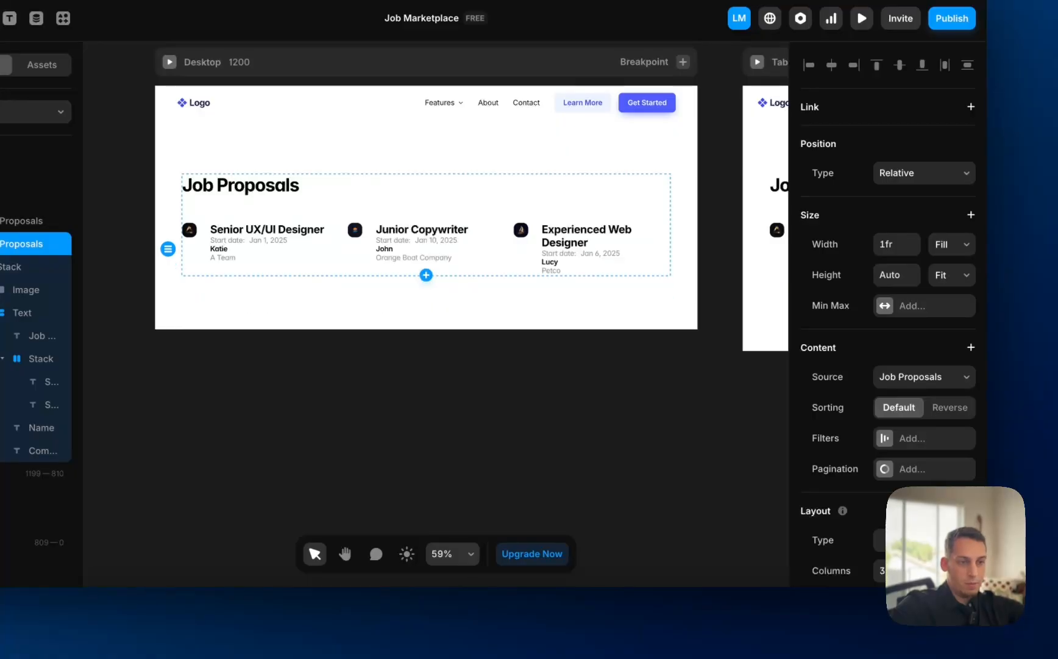
pyautogui.click(589, 452)
# - Reduce the Phone layout's job proposals grid to a single column
pyautogui.hscroll(2, 469, 354)
pyautogui.scroll(-4, 466, 354)
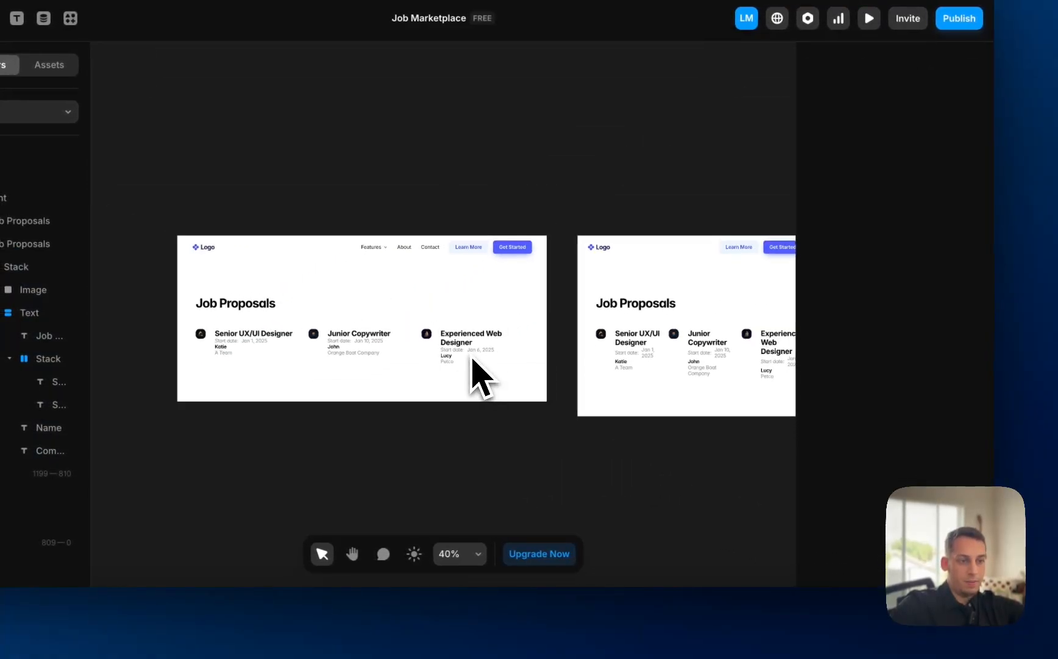
pyautogui.hscroll(2, 465, 354)
pyautogui.hscroll(3, 474, 360)
pyautogui.click(609, 416)
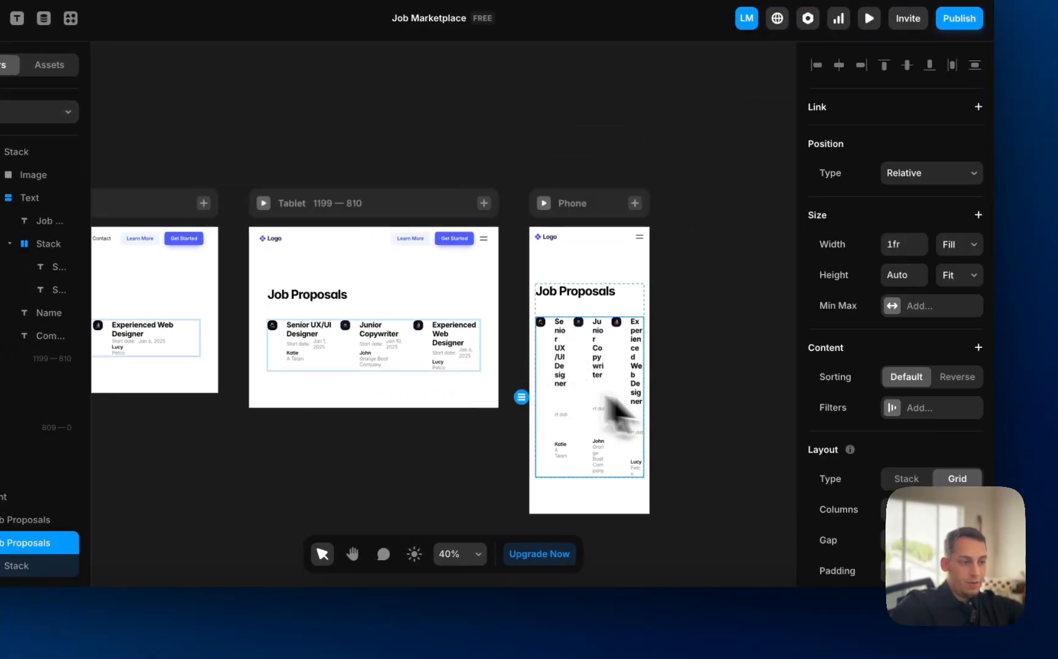
pyautogui.click(946, 509)
pyautogui.click(946, 509)
pyautogui.click(676, 407)
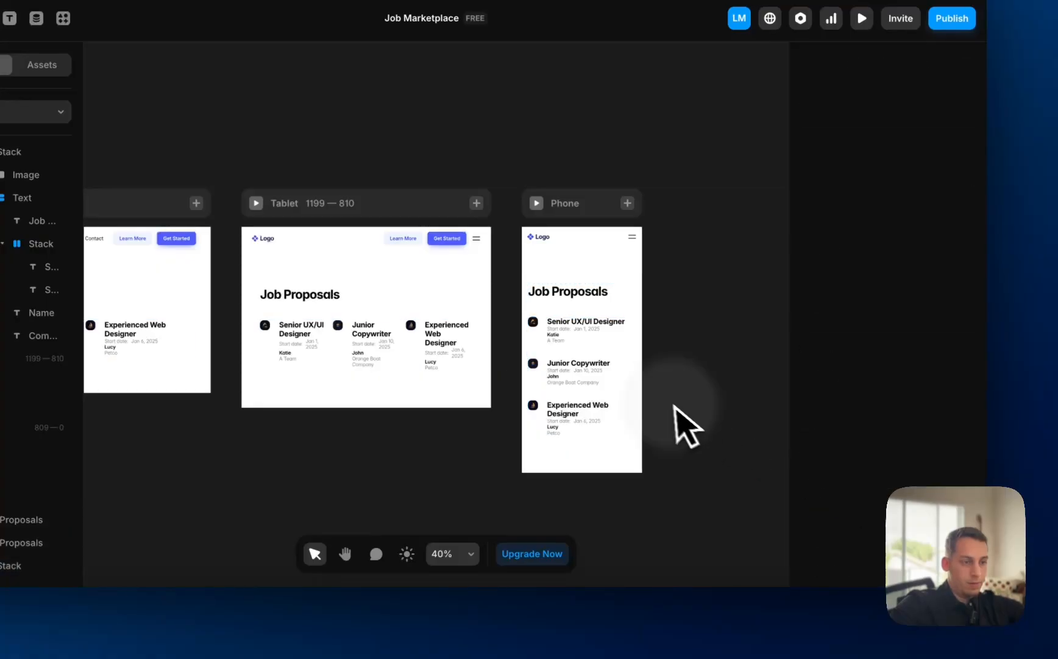
pyautogui.hscroll(-1, 666, 404)
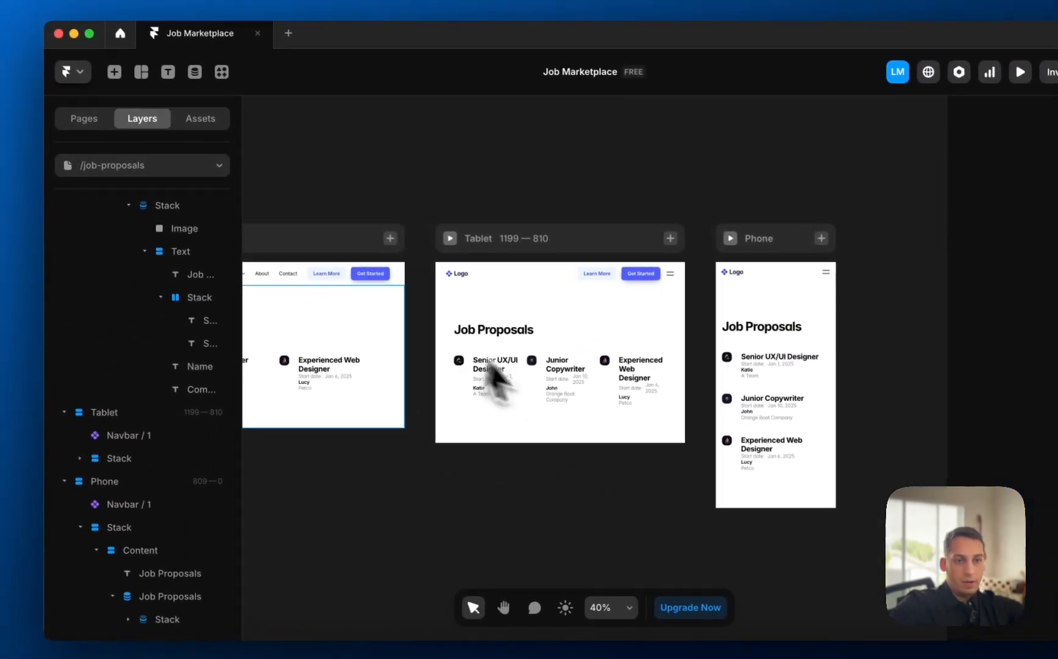
# - On the /applicants page, set the Tablet applicants grid to 2 columns
pyautogui.click(160, 204)
pyautogui.click(149, 310)
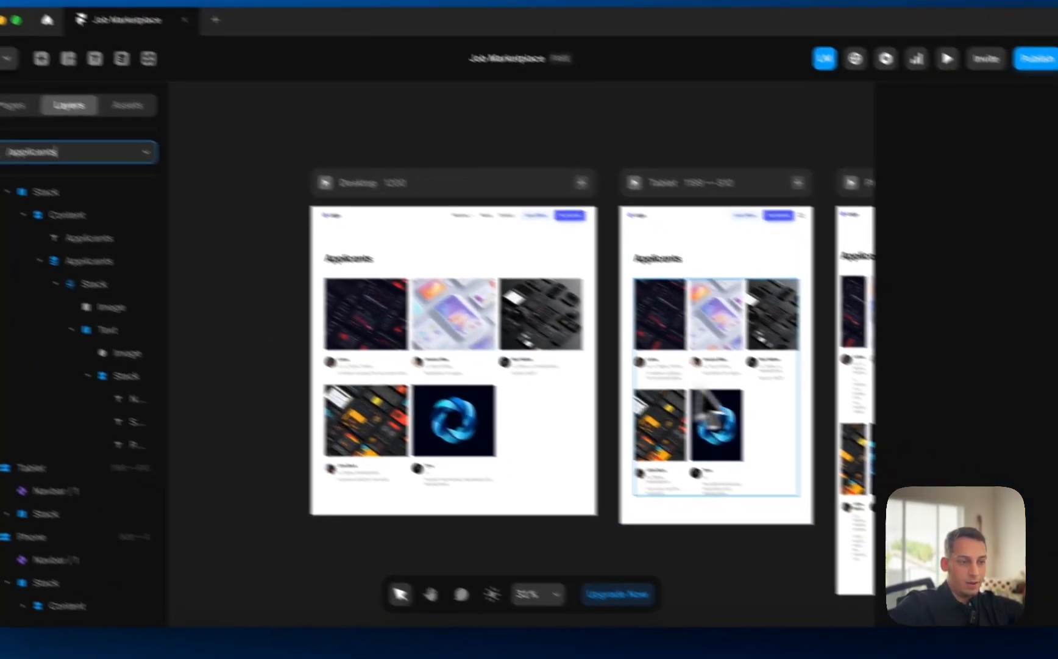
pyautogui.click(872, 450)
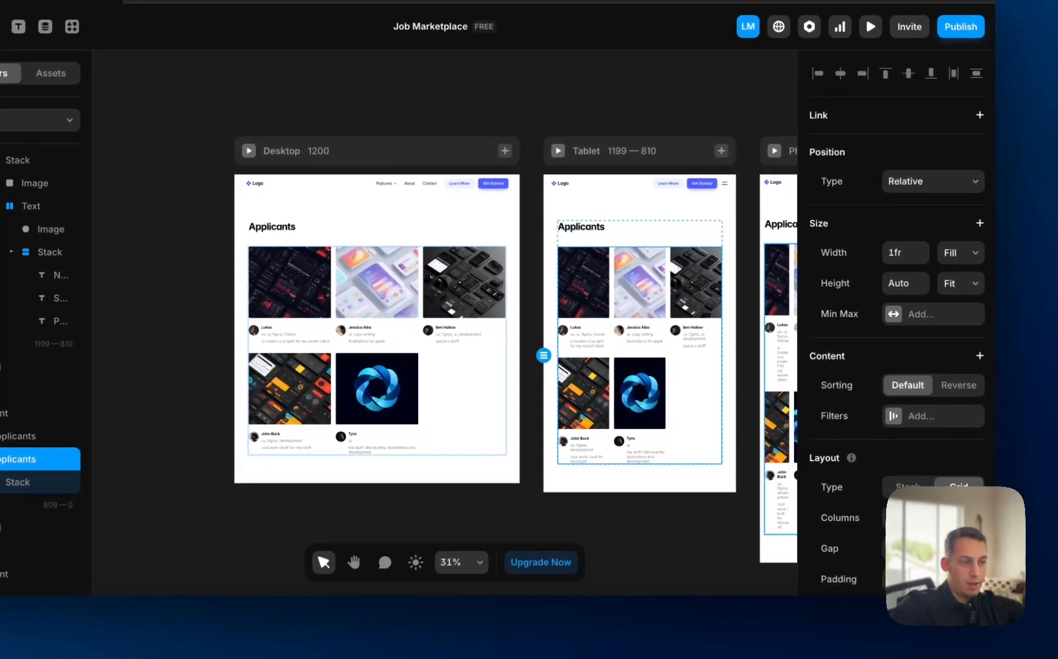
pyautogui.scroll(-1, 933, 525)
pyautogui.click(944, 503)
pyautogui.hscroll(2, 686, 448)
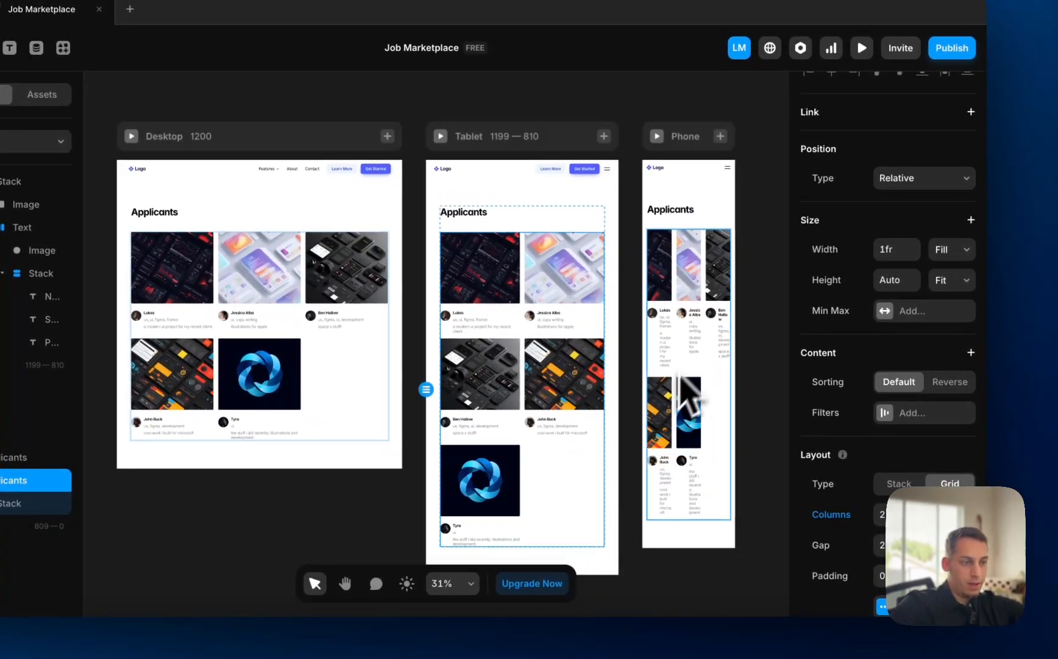
# - Set the Phone applicants grid to 2 columns
pyautogui.click(705, 361)
pyautogui.click(941, 539)
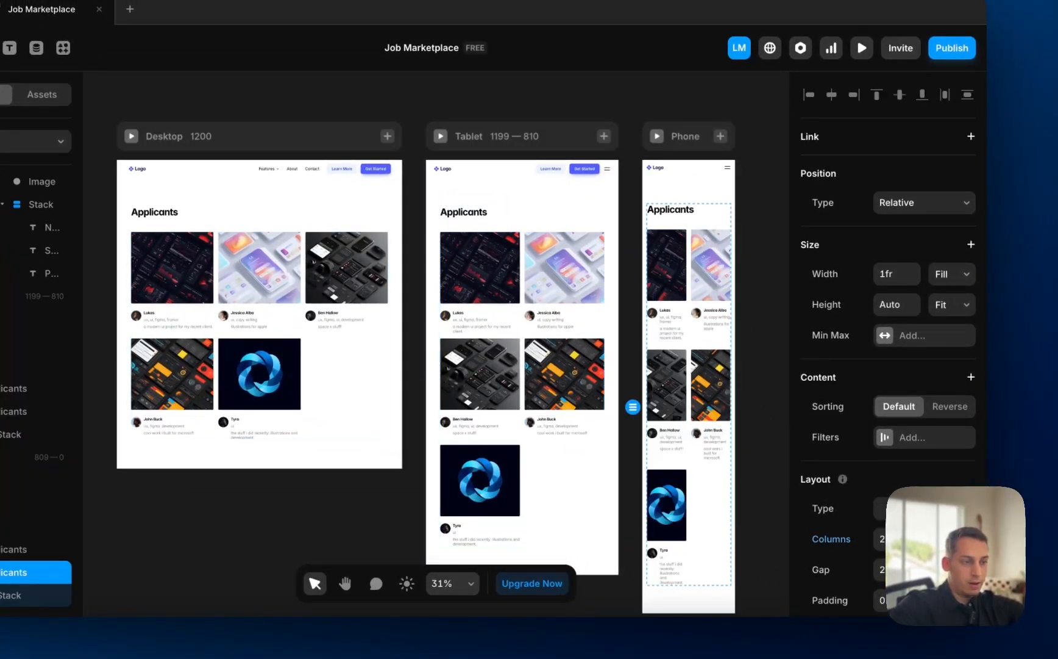
pyautogui.click(756, 414)
pyautogui.scroll(-5, 753, 402)
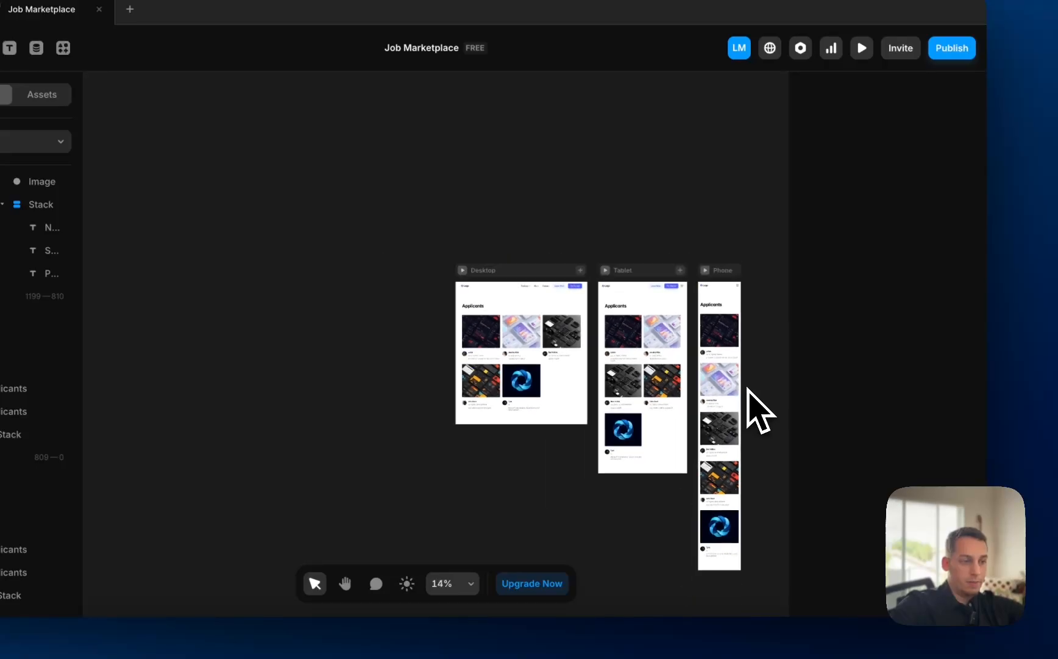
pyautogui.scroll(4, 579, 385)
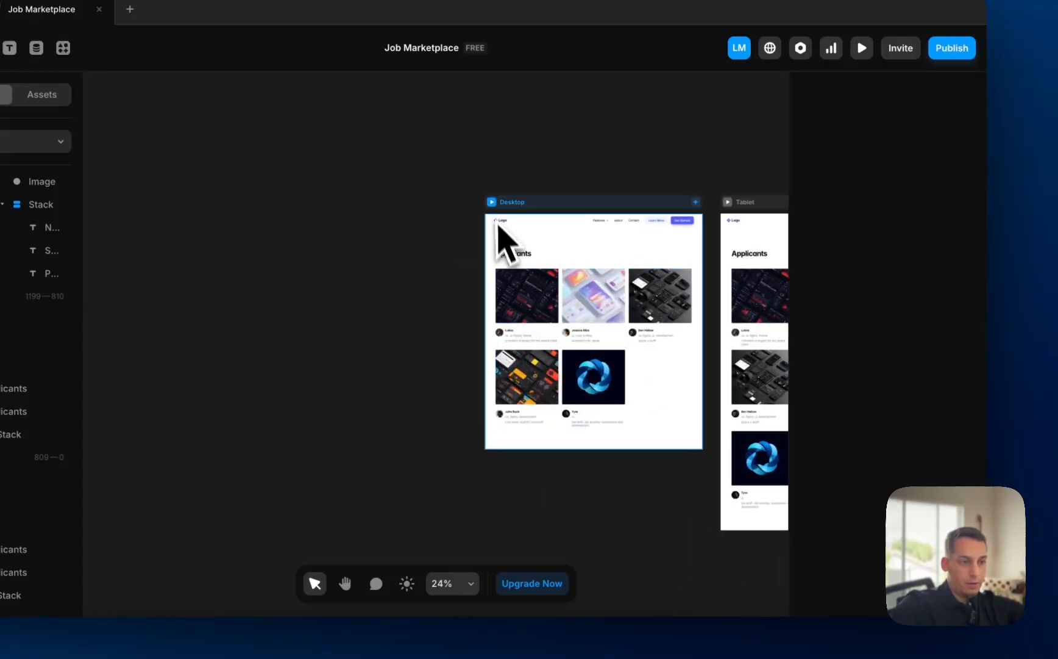
# - Preview the Desktop Applicants page, then return to editing
pyautogui.click(492, 202)
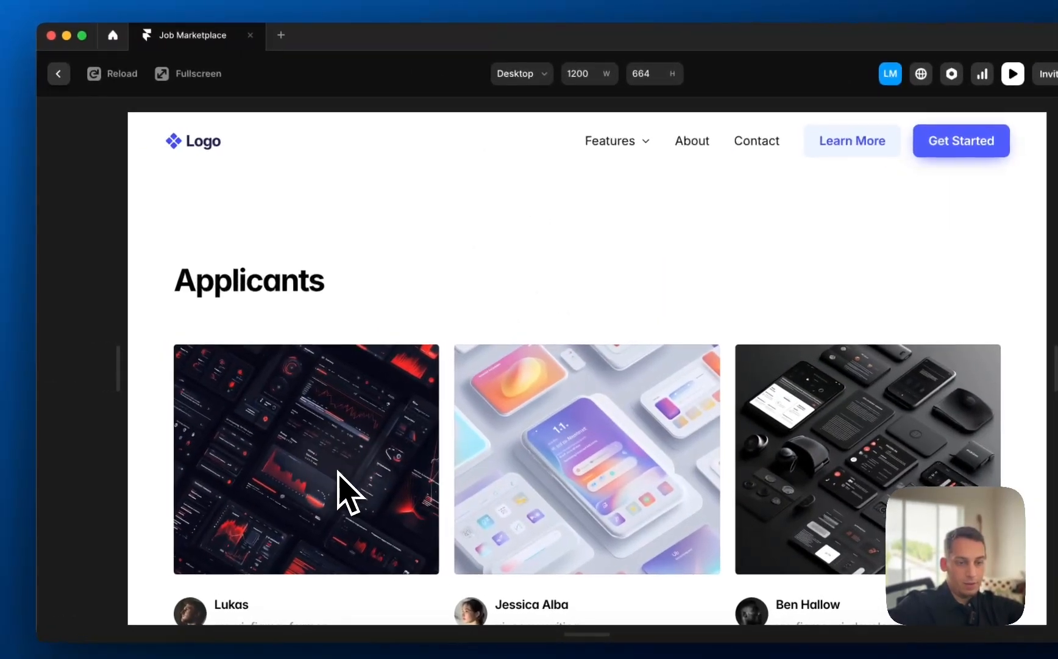
pyautogui.scroll(-5, 345, 491)
pyautogui.scroll(3, 324, 319)
pyautogui.click(58, 73)
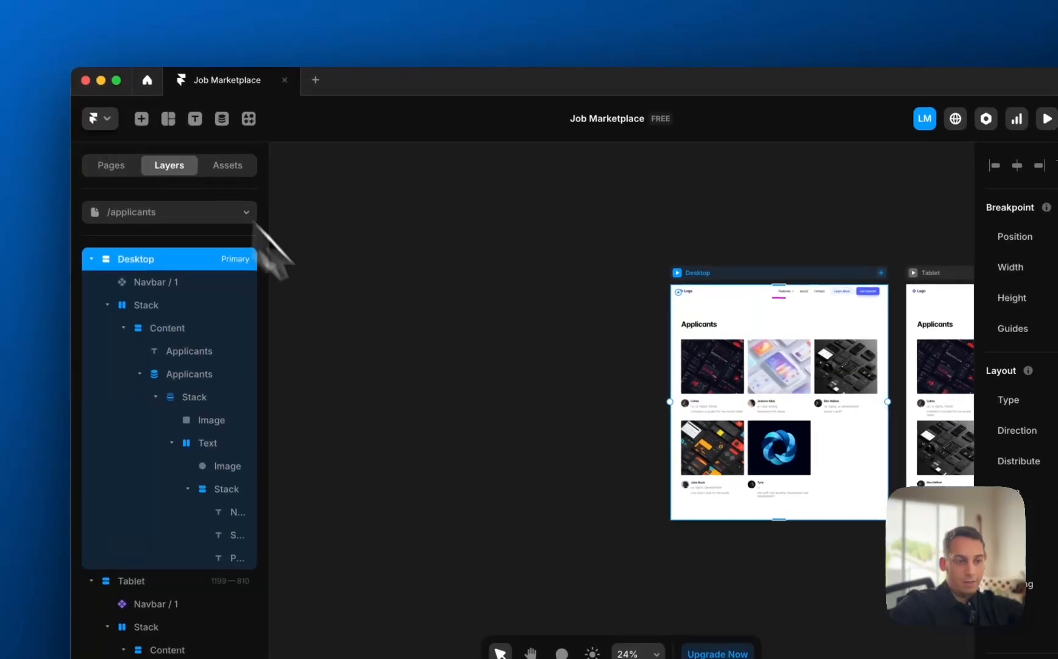
pyautogui.click(448, 295)
pyautogui.hscroll(8, 548, 331)
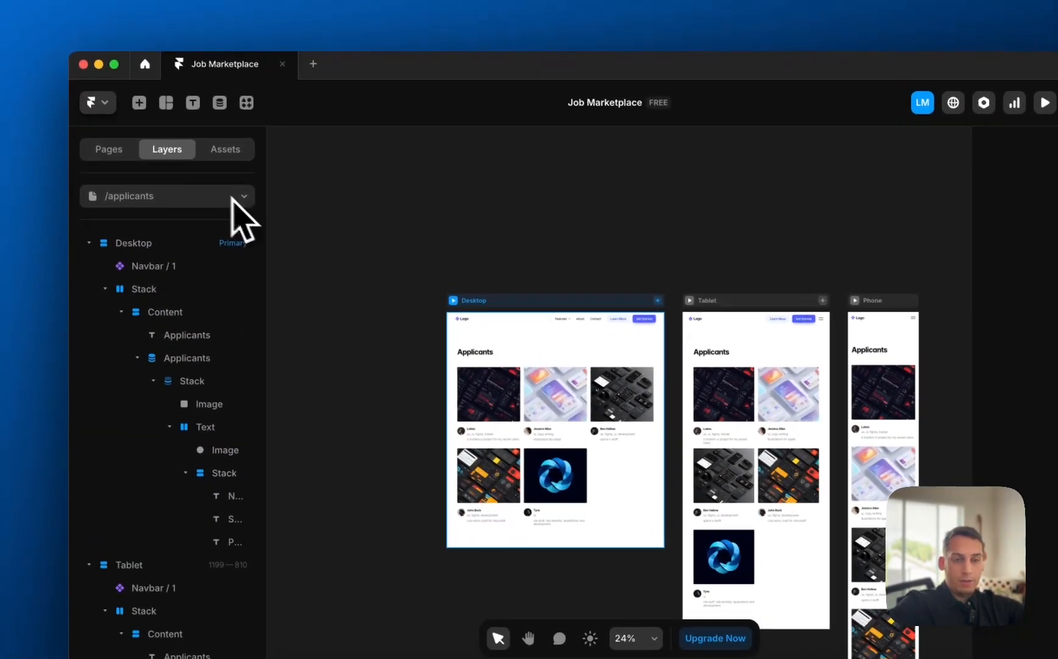
pyautogui.click(122, 150)
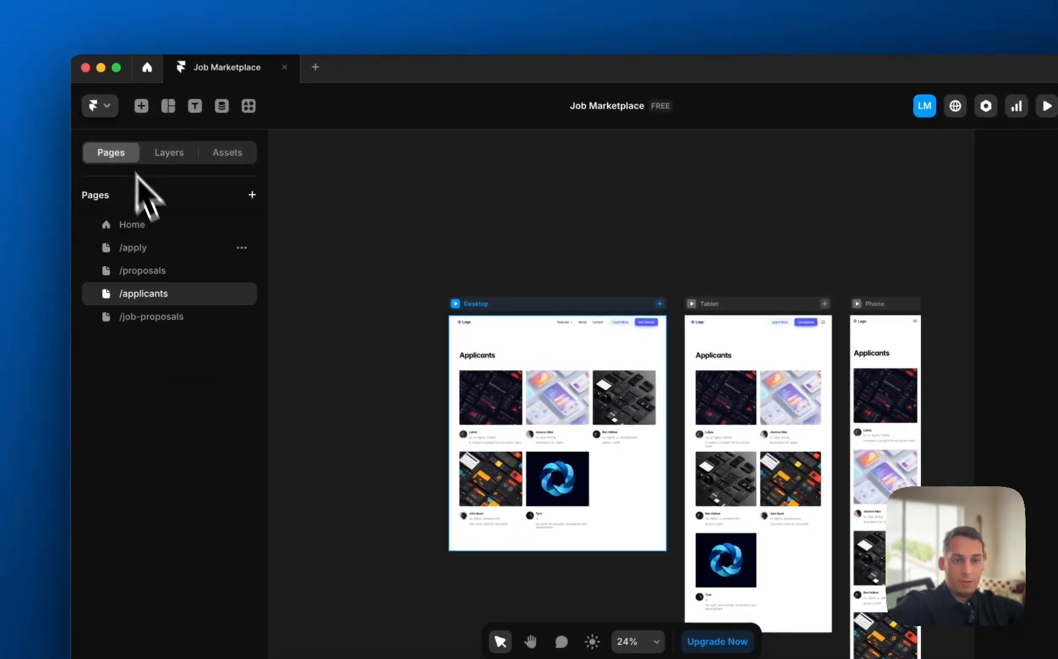
# - Create a new CMS detail page for the Applicants collection
pyautogui.click(176, 320)
pyautogui.click(170, 300)
pyautogui.click(172, 314)
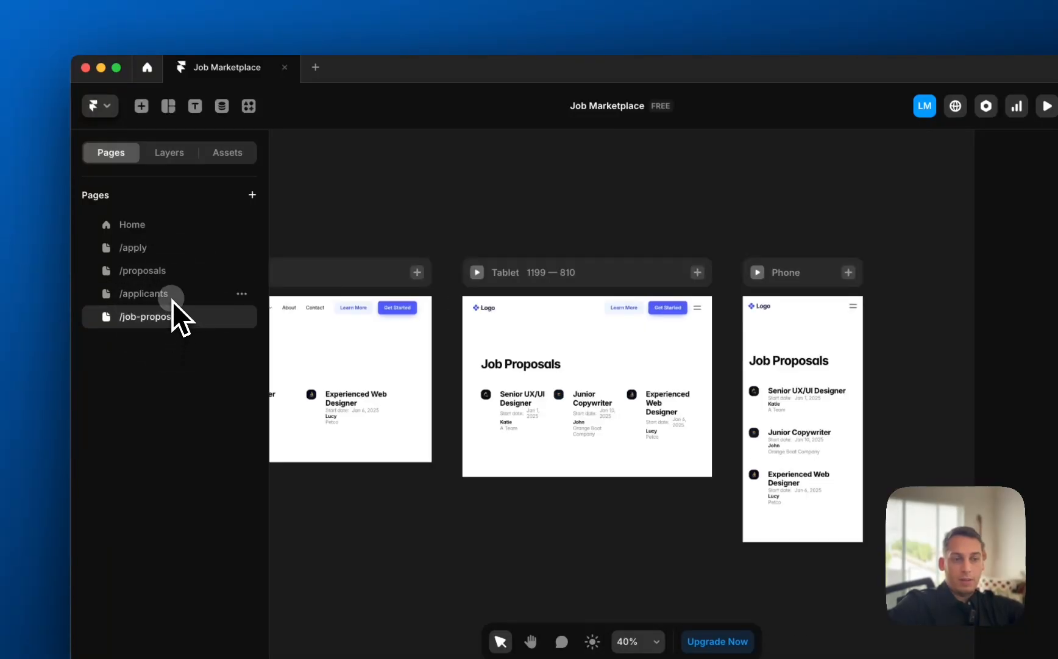
pyautogui.click(172, 298)
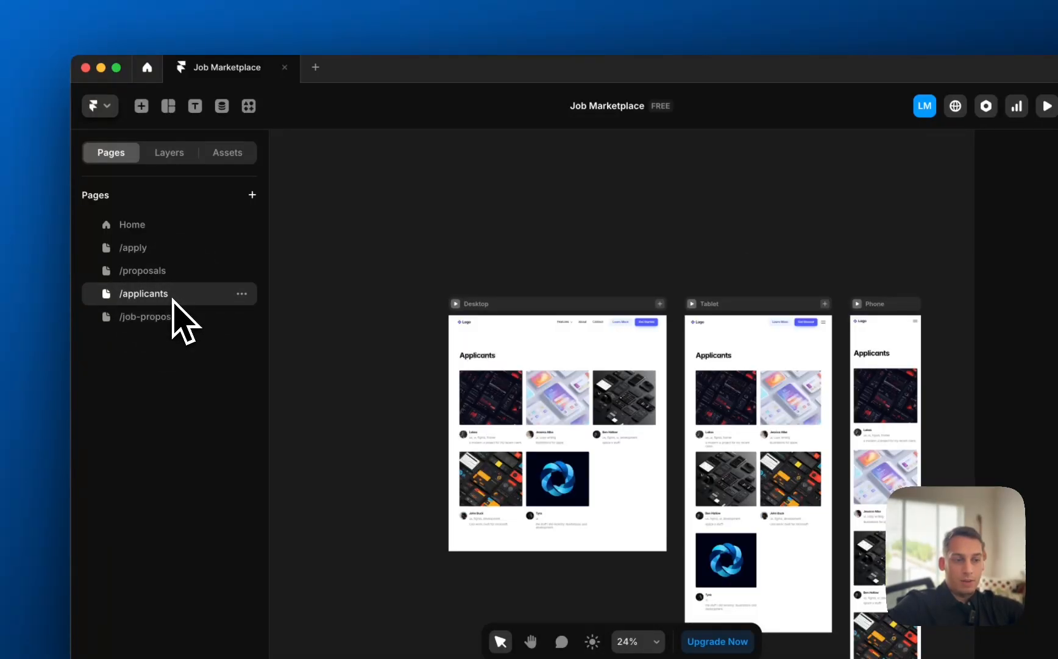
pyautogui.click(252, 194)
pyautogui.moveTo(305, 240)
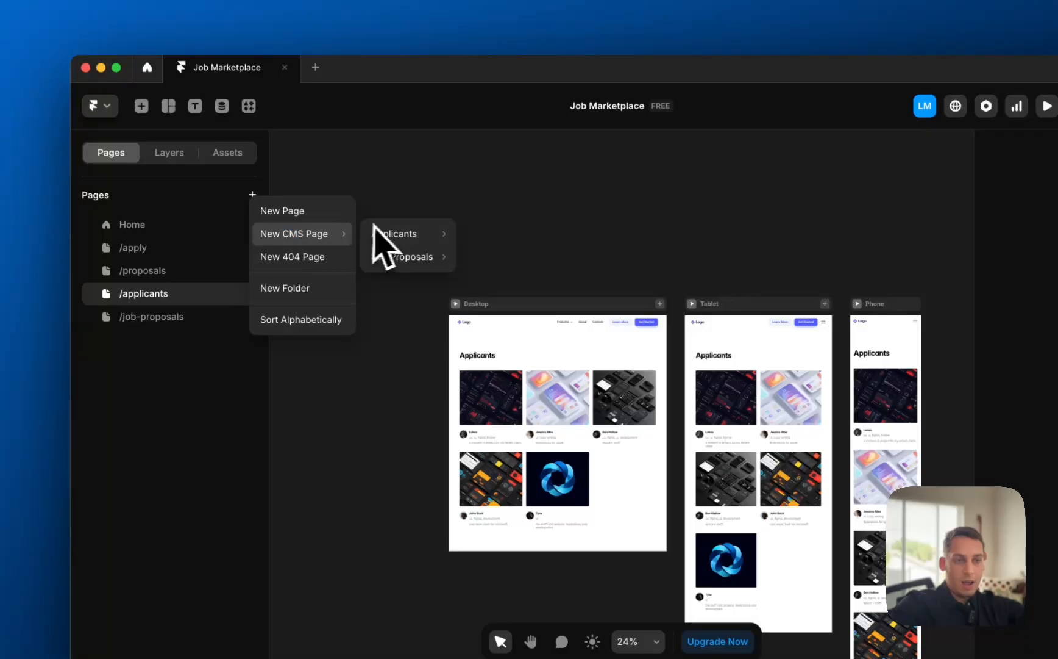
pyautogui.click(475, 256)
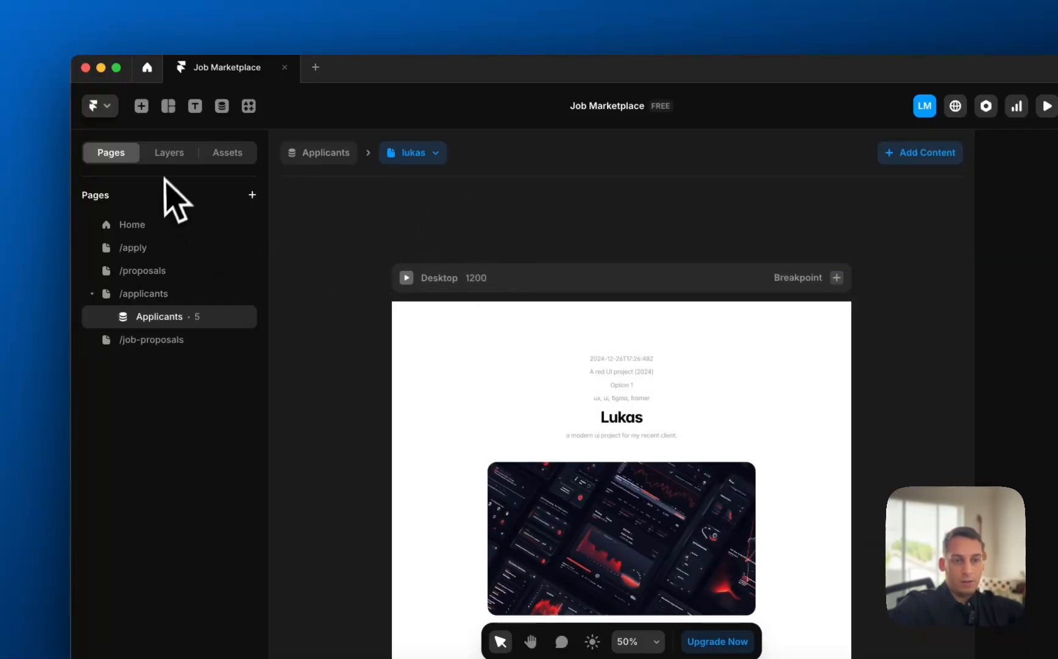
# - Create a second CMS detail page for the Job Proposals collection
pyautogui.click(252, 195)
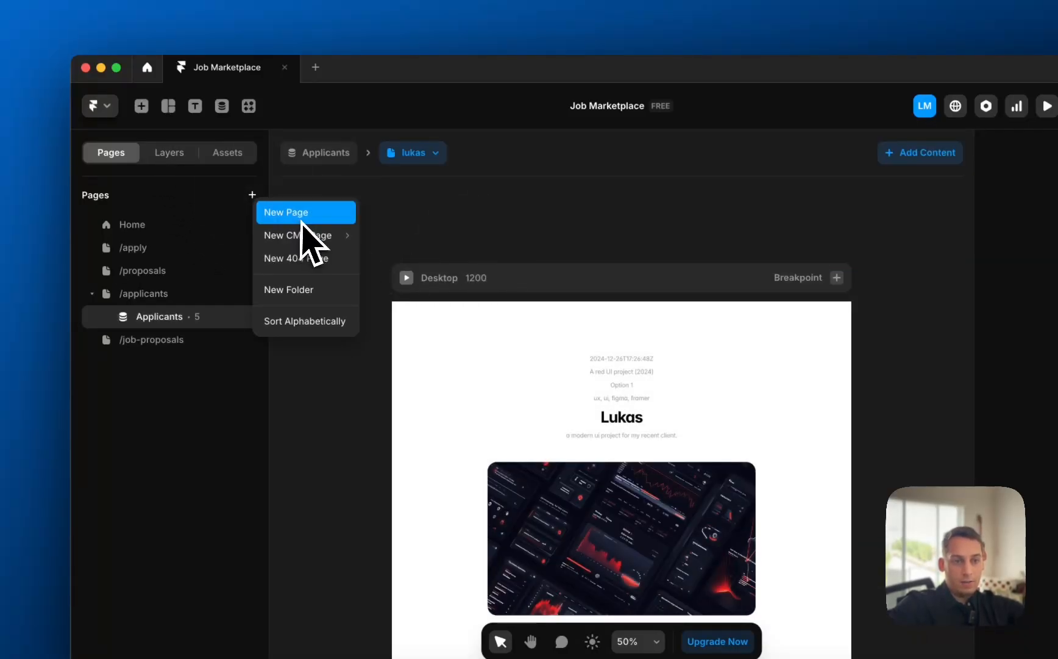
pyautogui.moveTo(322, 239)
pyautogui.click(494, 281)
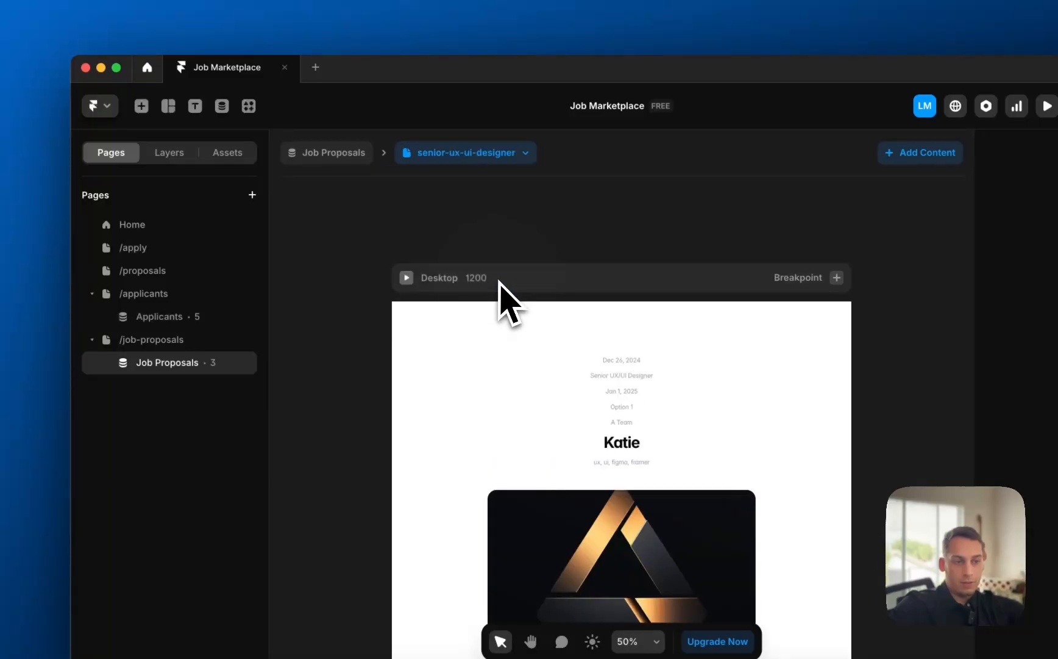
pyautogui.scroll(-5, 303, 319)
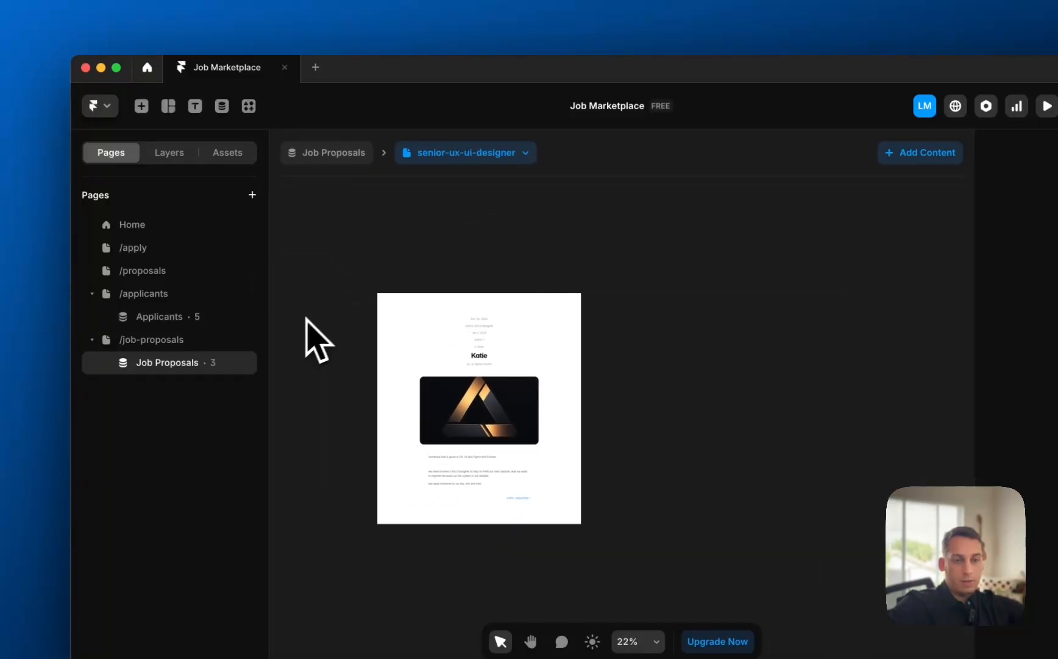
# - Delete the date text above the title on the Applicants detail page
pyautogui.click(174, 323)
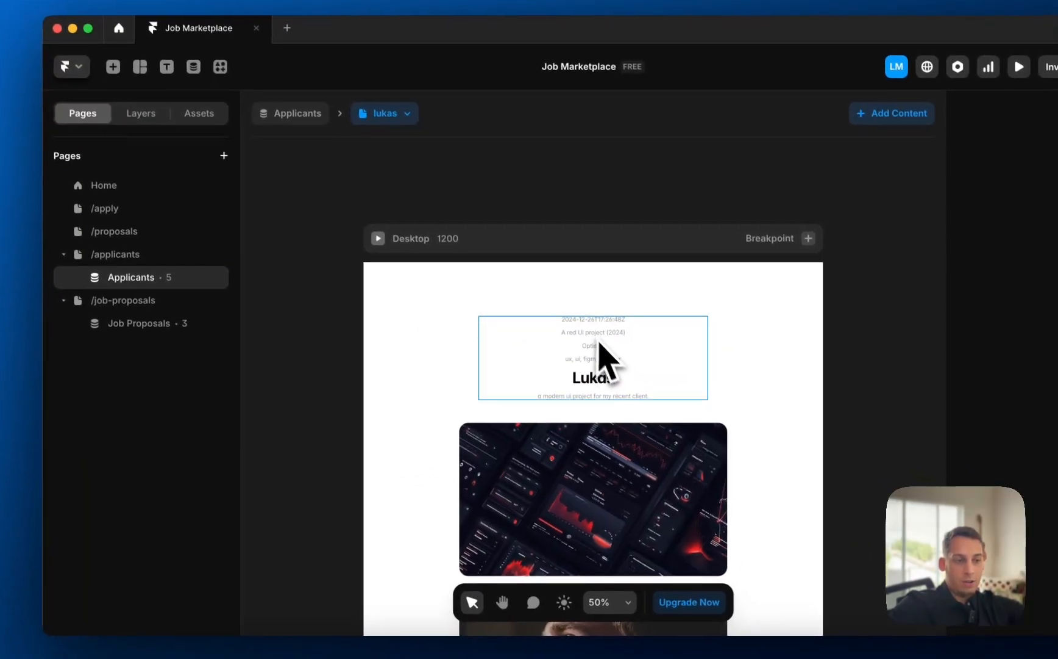
pyautogui.scroll(5, 617, 367)
pyautogui.click(578, 317)
pyautogui.press('BackSpace')
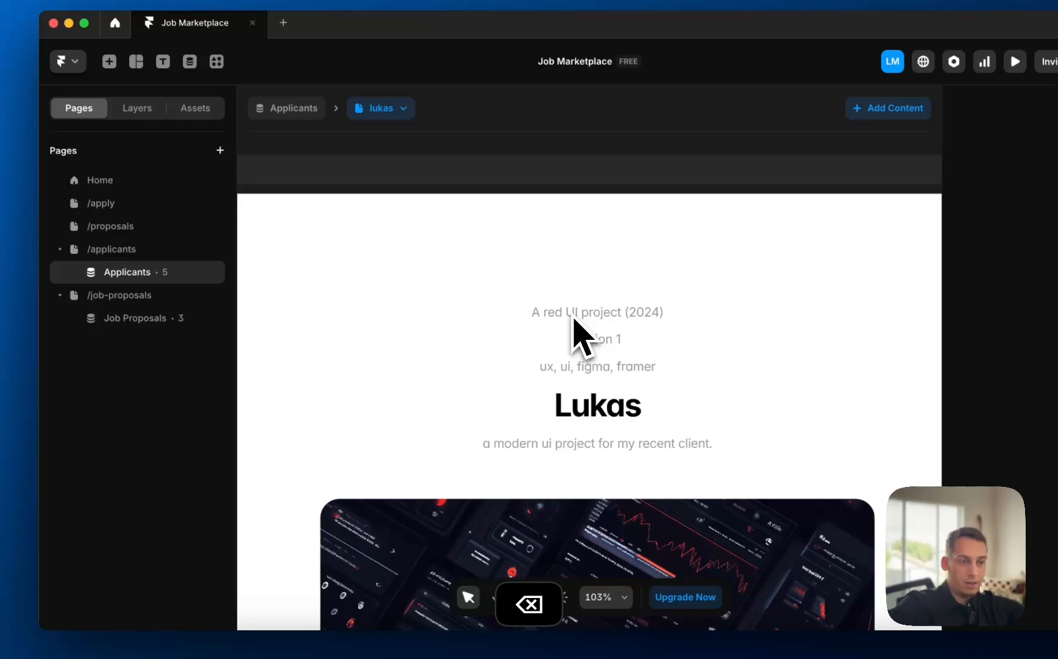
pyautogui.click(576, 413)
pyautogui.scroll(-5, 570, 432)
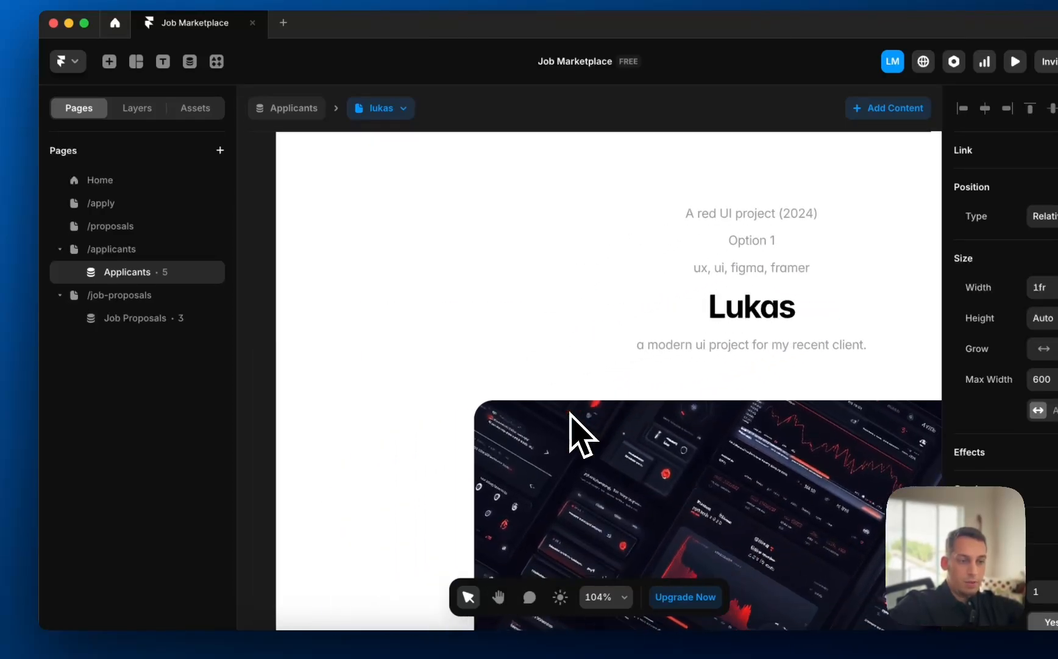
pyautogui.click(158, 180)
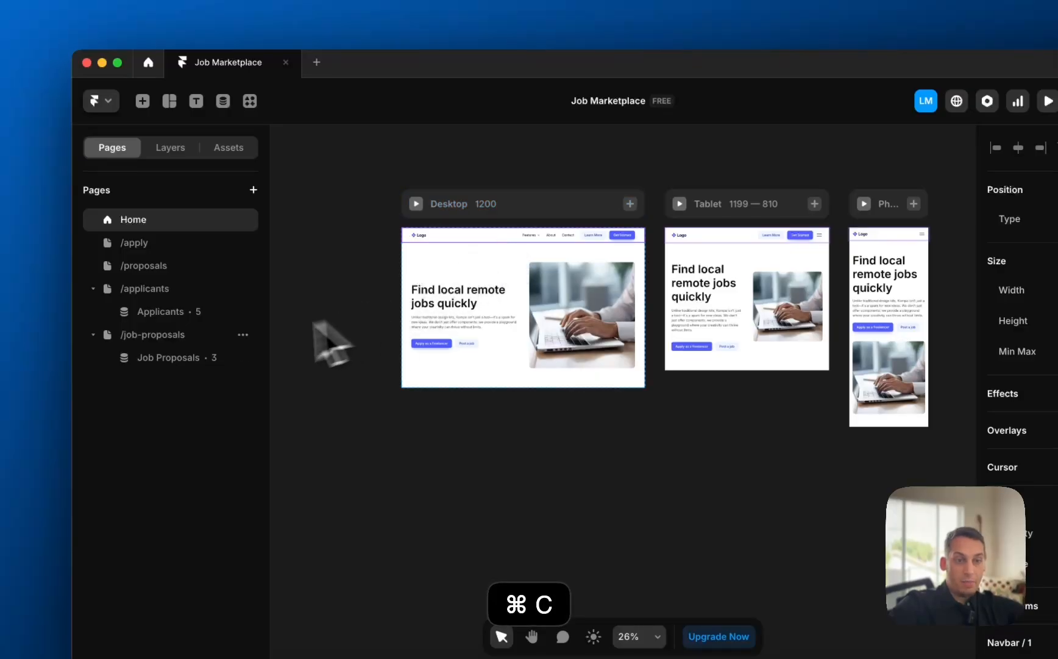
# - Paste the navbar into the Applicants detail page and move it to the top
pyautogui.click(247, 311)
pyautogui.click(479, 263)
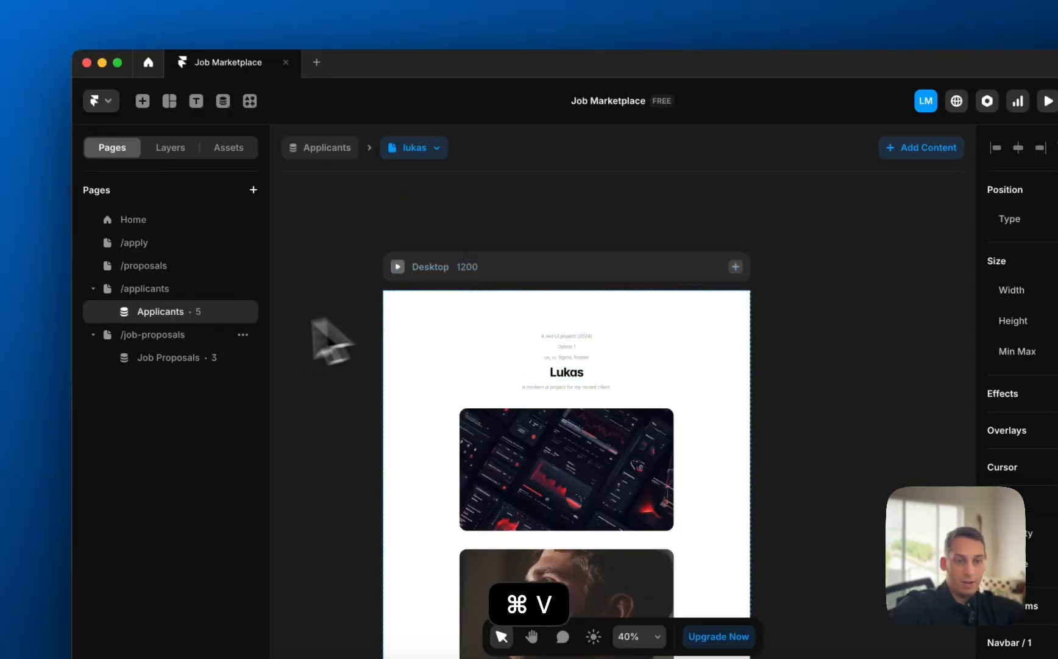
pyautogui.click(162, 151)
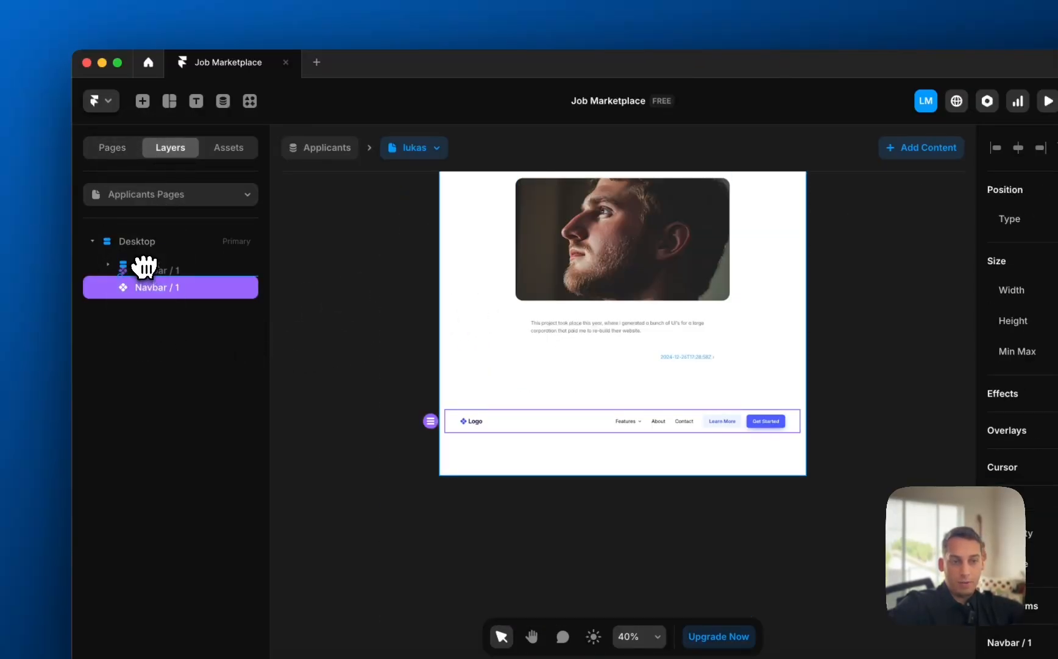
pyautogui.moveTo(144, 267); pyautogui.dragTo(141, 256)
pyautogui.scroll(-5, 444, 335)
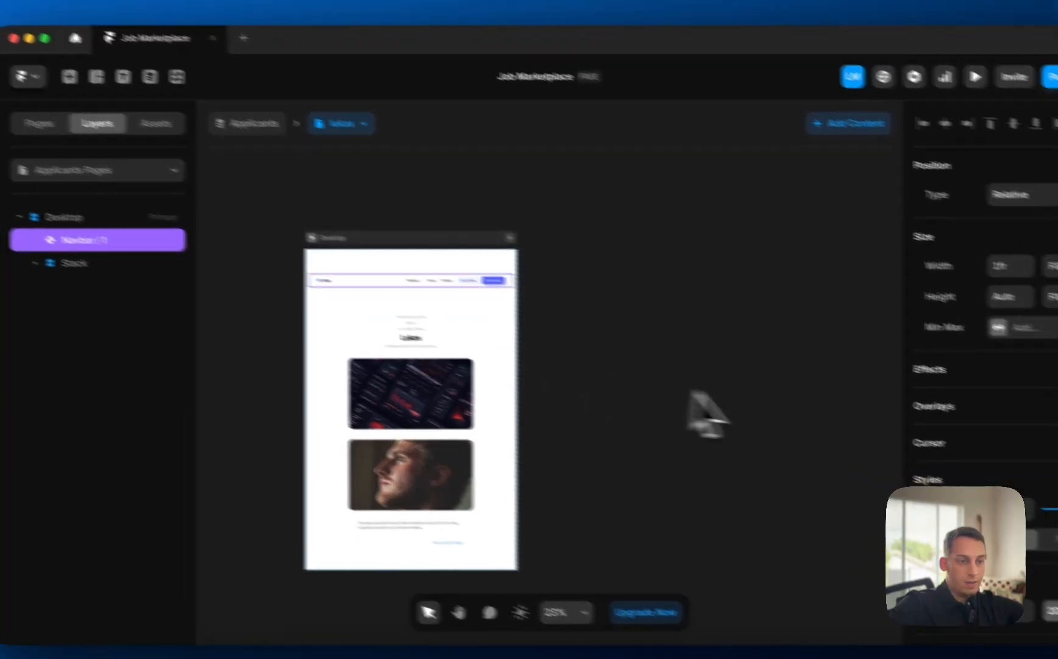
# - Set the Desktop frame's padding and gap to 0
pyautogui.click(364, 237)
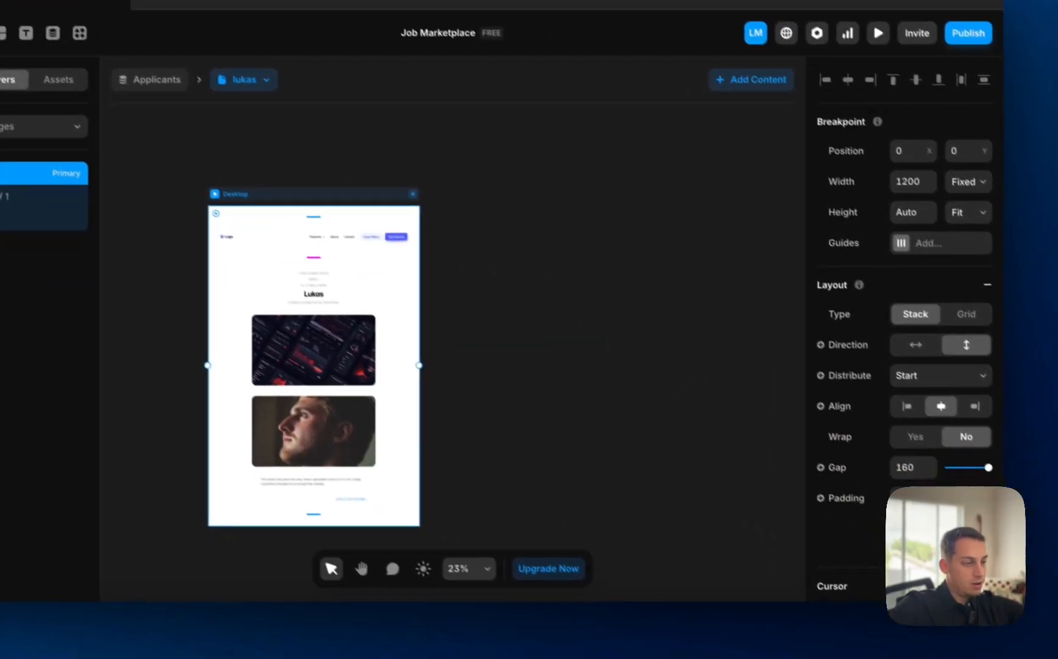
pyautogui.write('0')
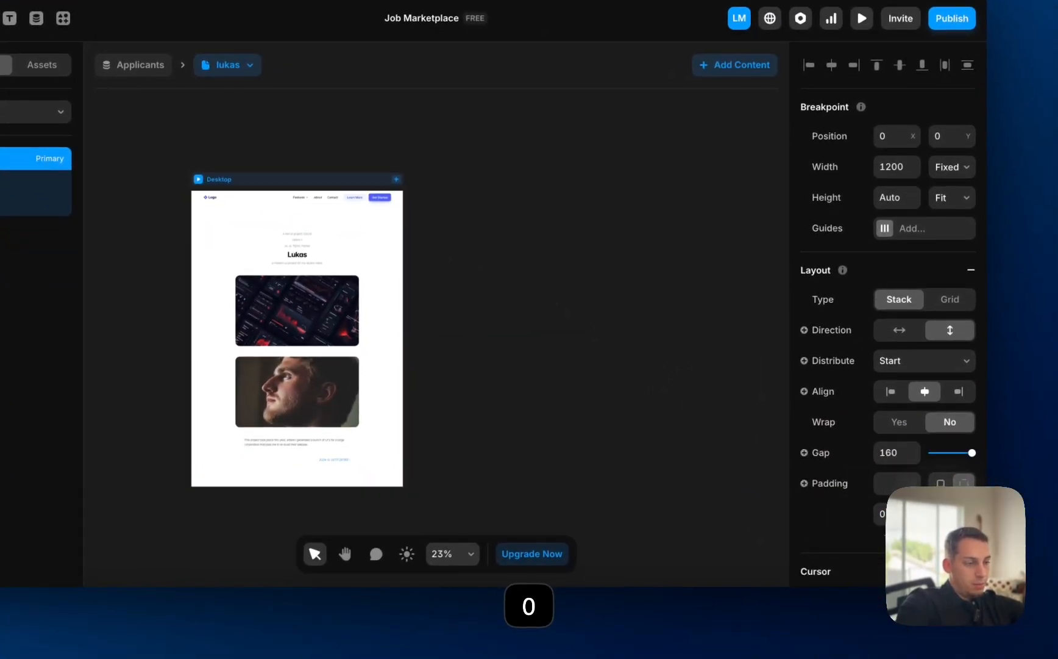
pyautogui.click(737, 488)
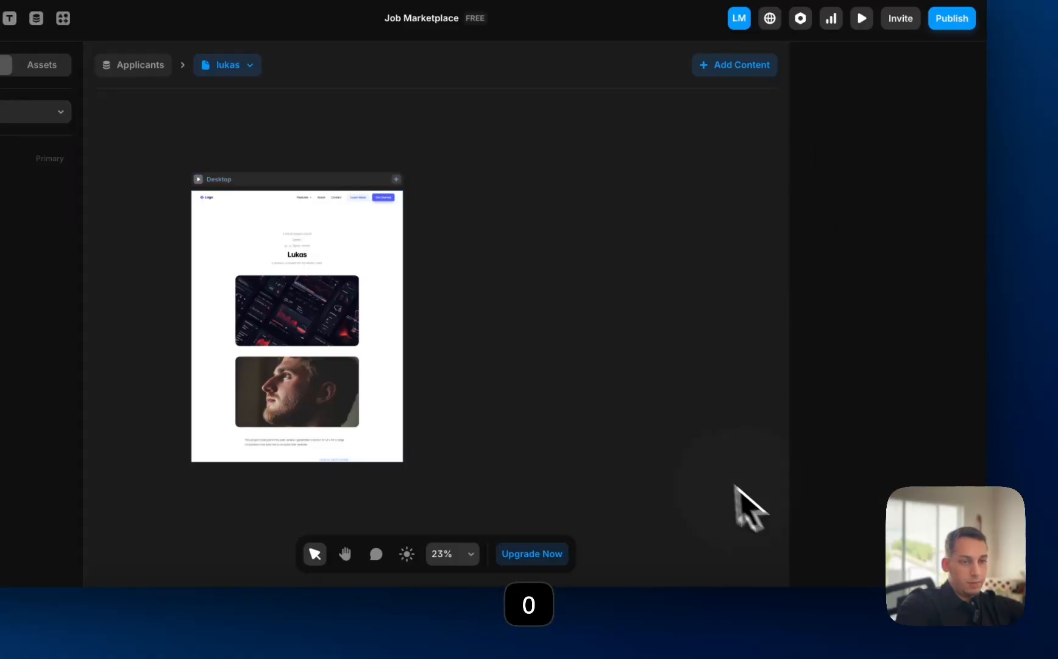
pyautogui.click(377, 184)
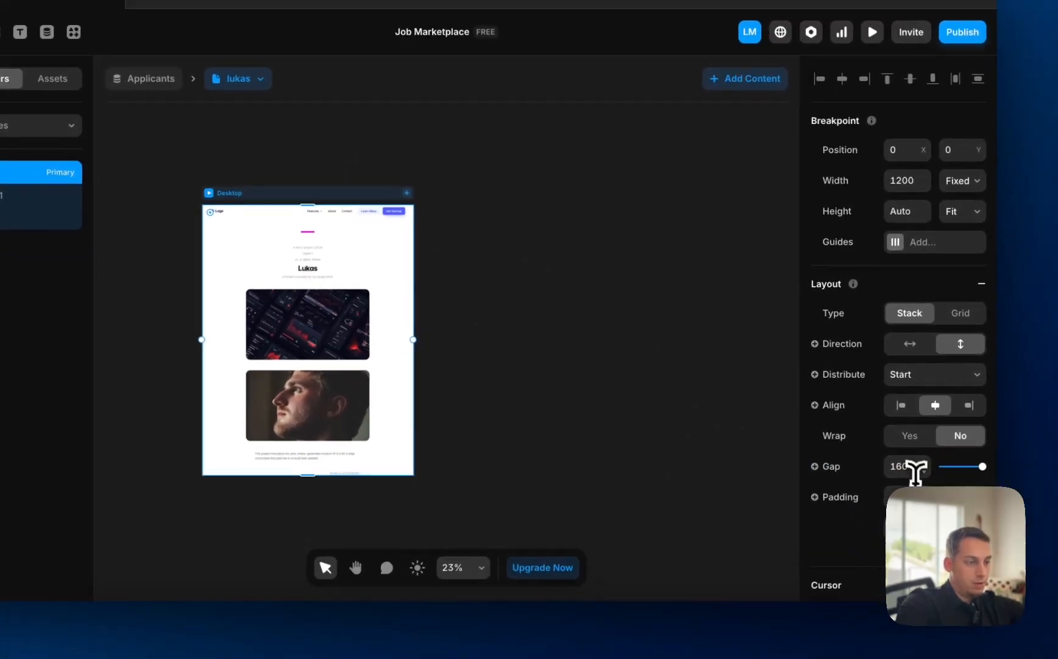
pyautogui.click(915, 470)
pyautogui.write('0')
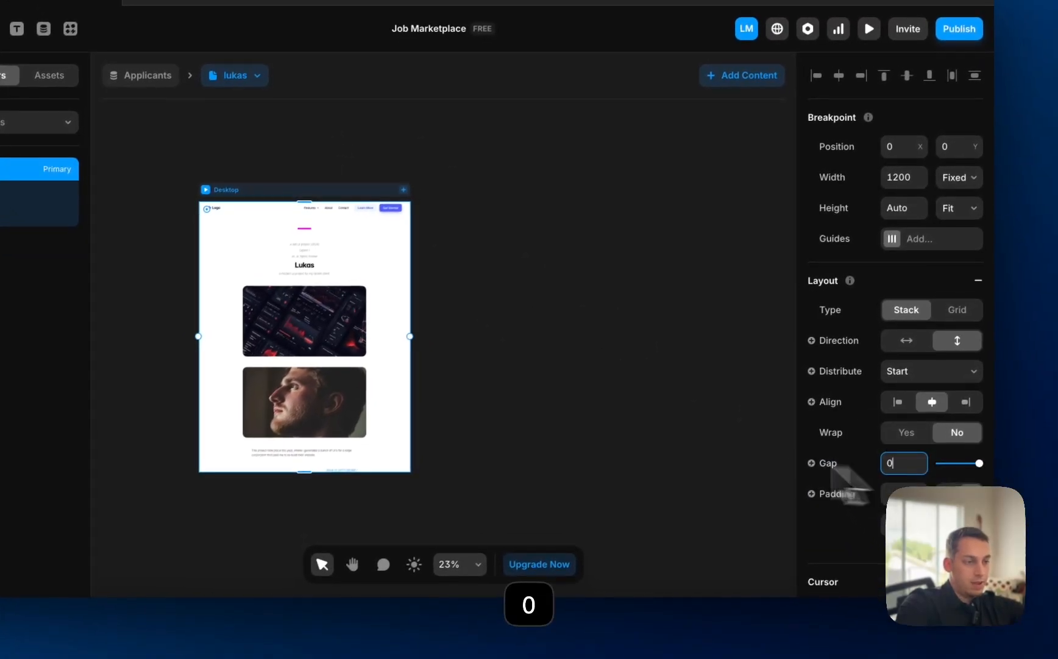
pyautogui.click(583, 422)
pyautogui.scroll(5, 235, 236)
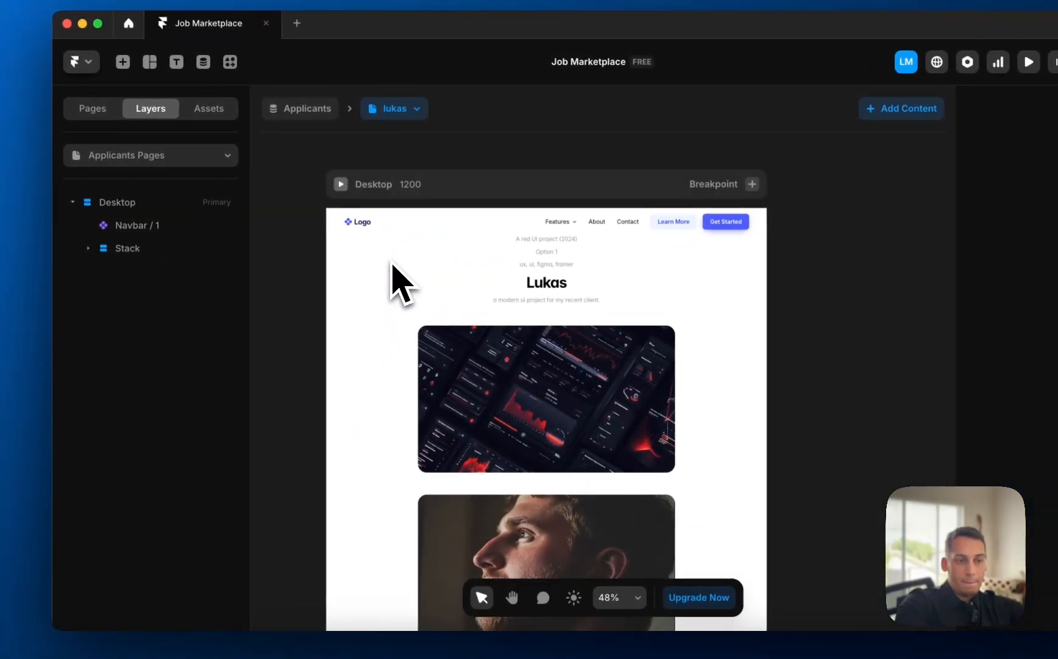
# - Make the banner stack fill the width with no max width, and wrap it in a new stack
pyautogui.click(529, 393)
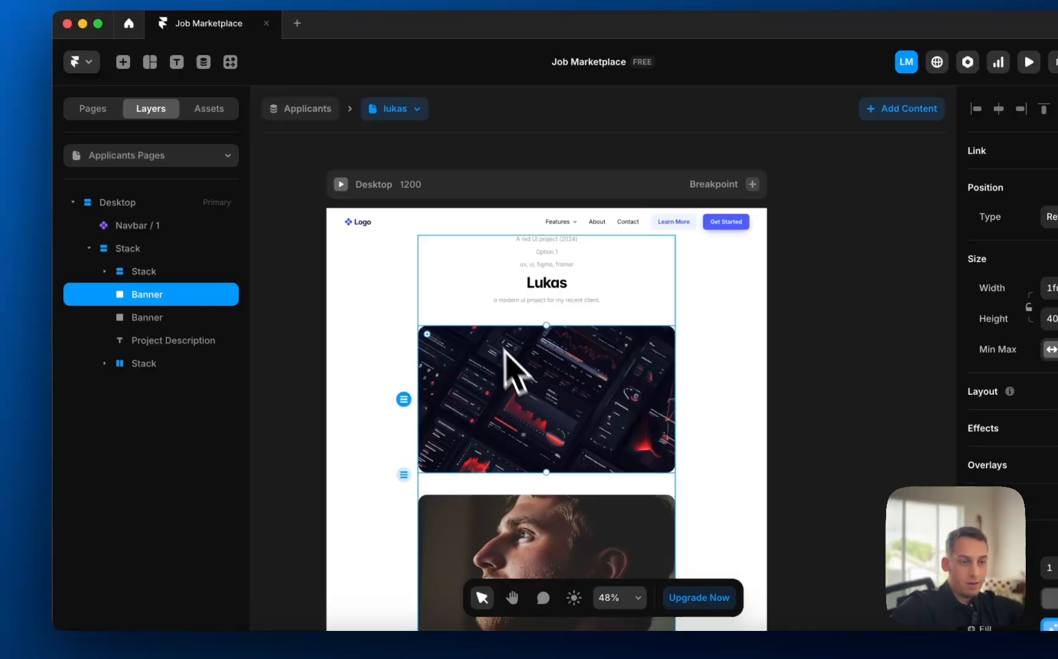
pyautogui.click(423, 305)
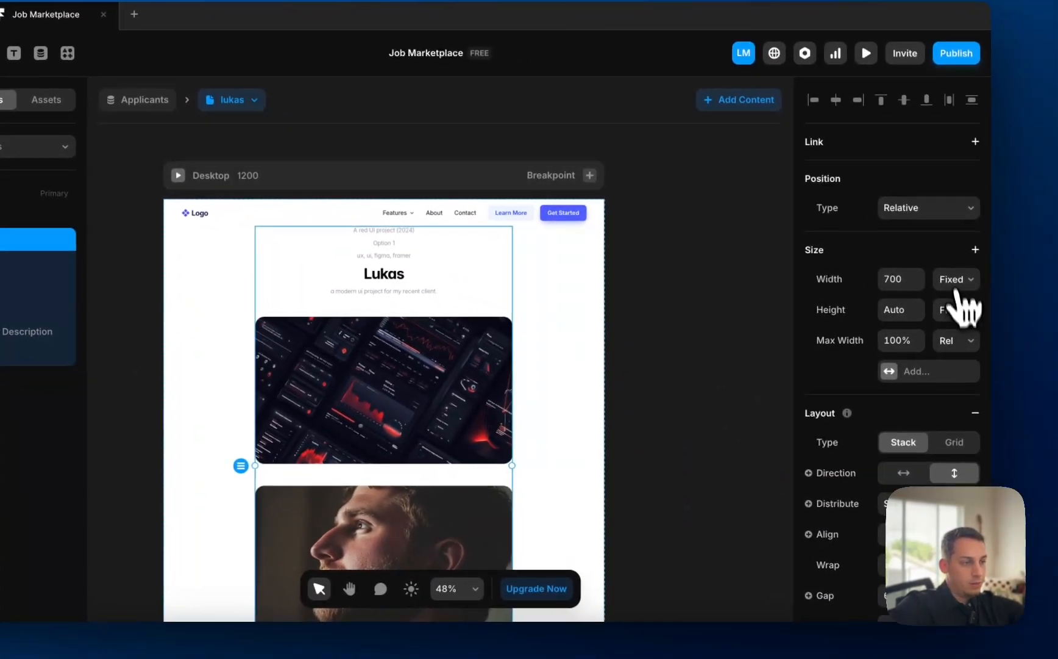
pyautogui.click(958, 291)
pyautogui.click(936, 310)
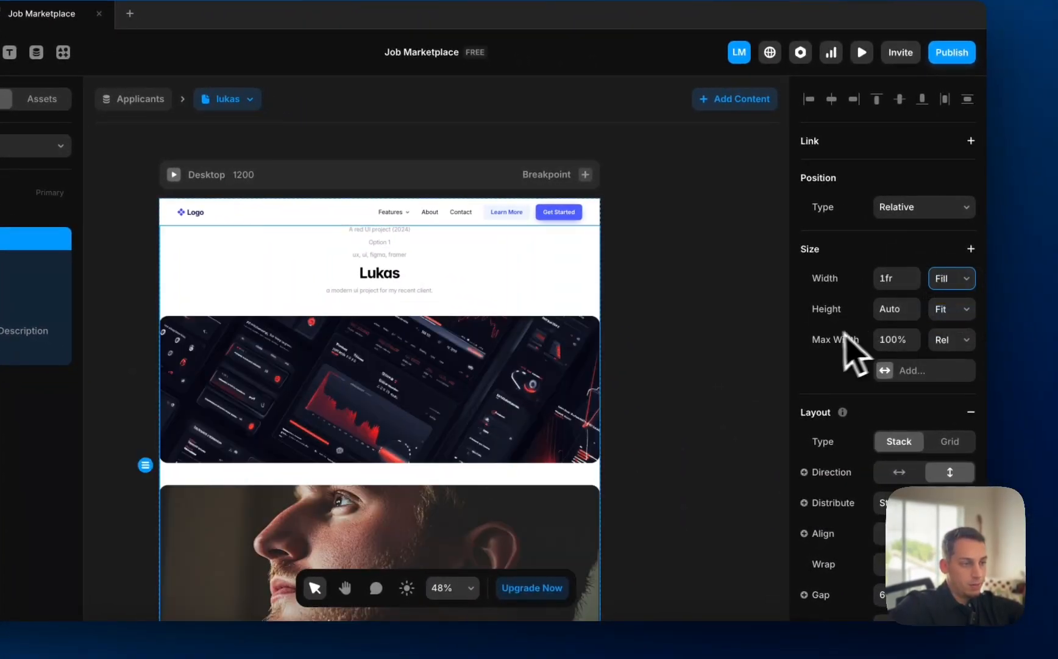
pyautogui.click(850, 359)
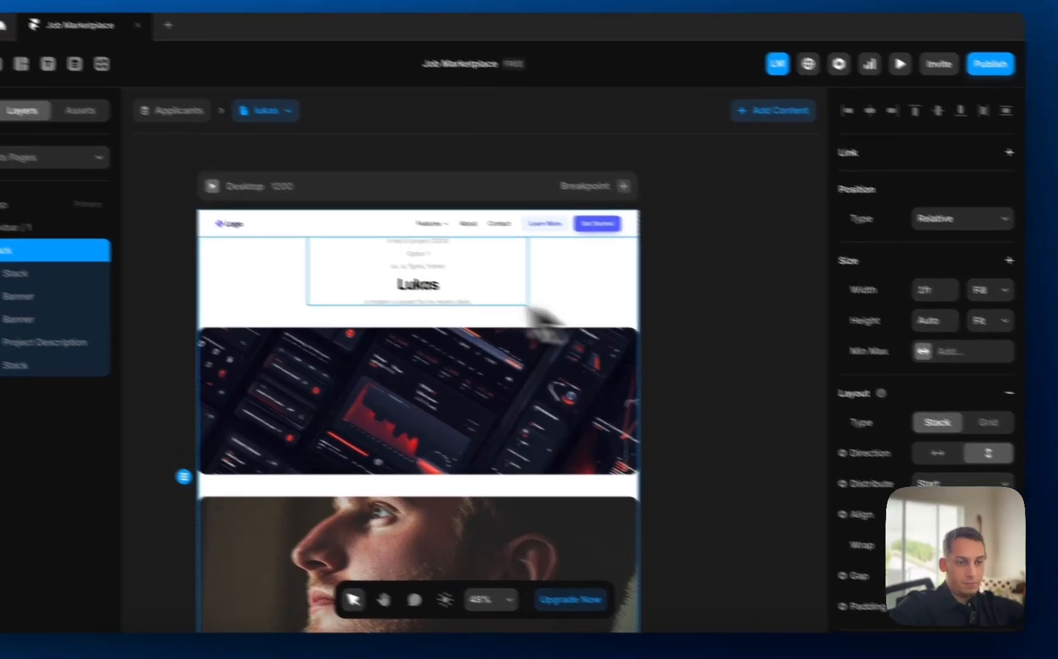
pyautogui.rightClick(118, 244)
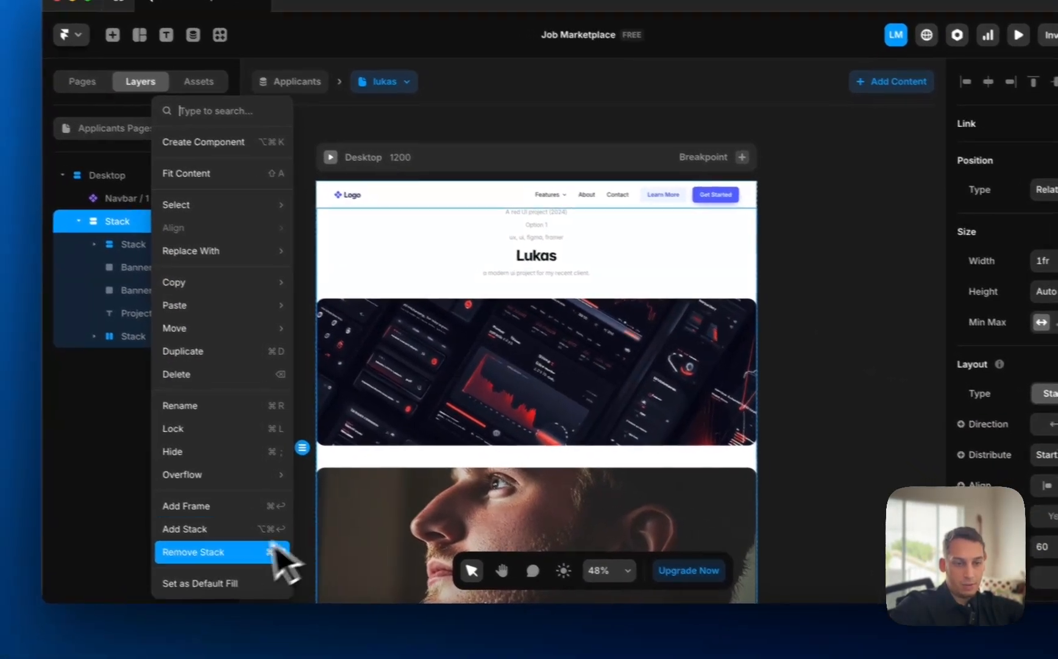
pyautogui.click(195, 550)
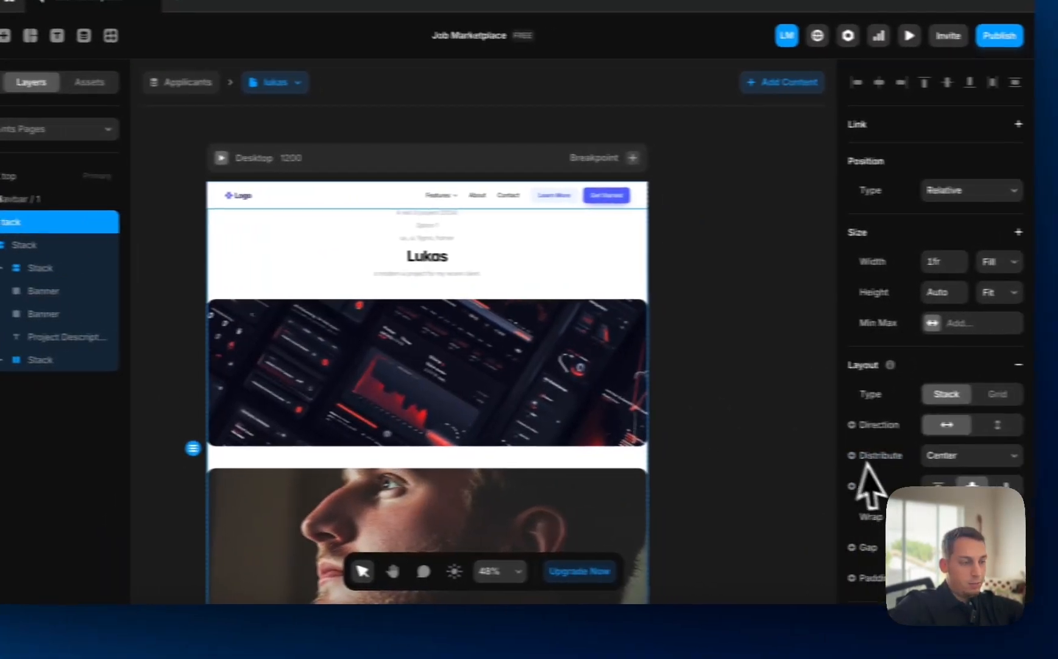
# - Give the new stack per-side padding of 120 top/bottom and 60 left/right
pyautogui.scroll(-5, 869, 488)
pyautogui.scroll(-2, 888, 463)
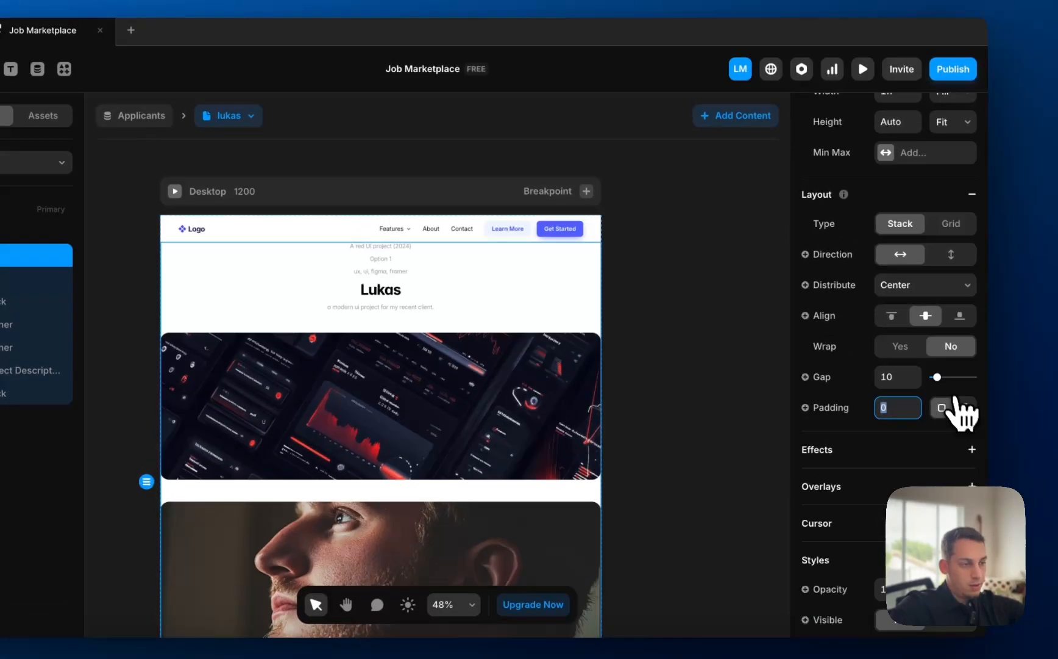
pyautogui.click(969, 372)
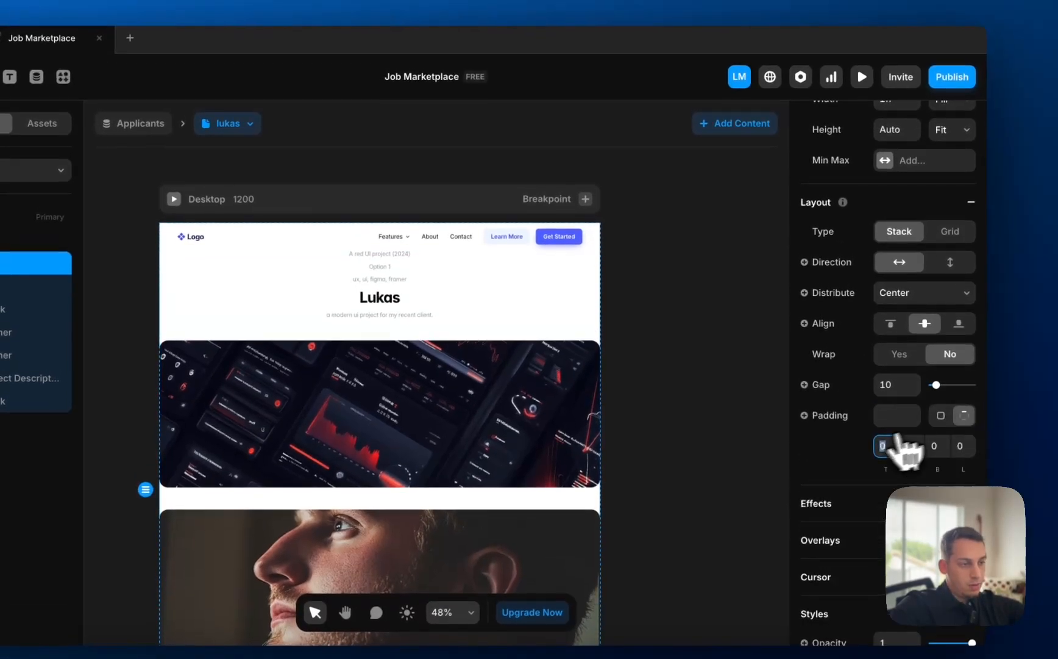
pyautogui.click(888, 403)
pyautogui.write('12')
pyautogui.click(933, 447)
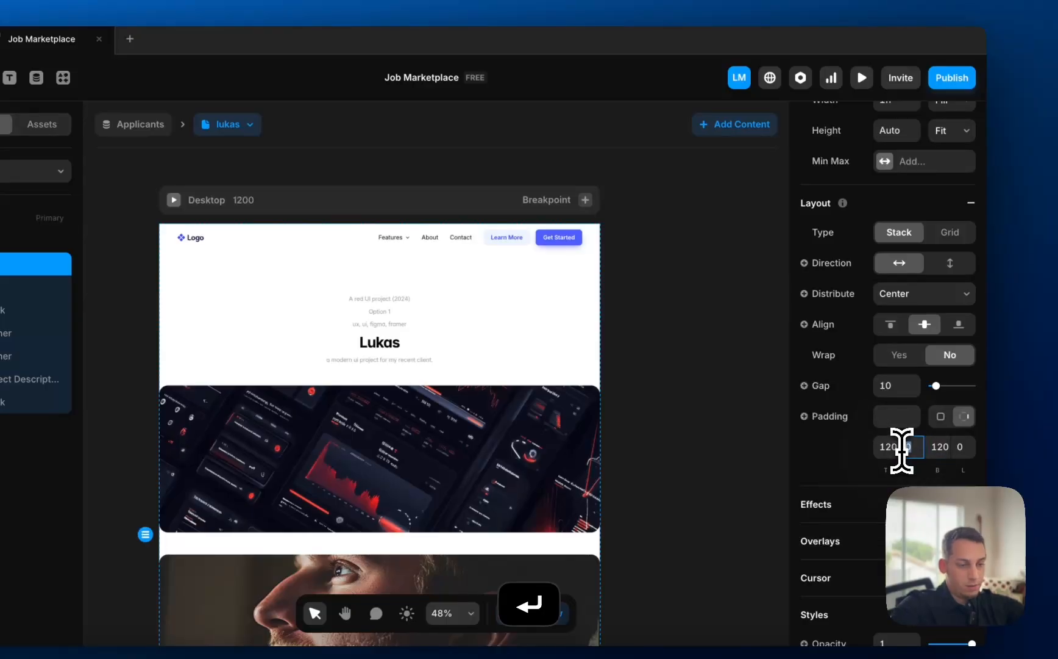
pyautogui.click(959, 449)
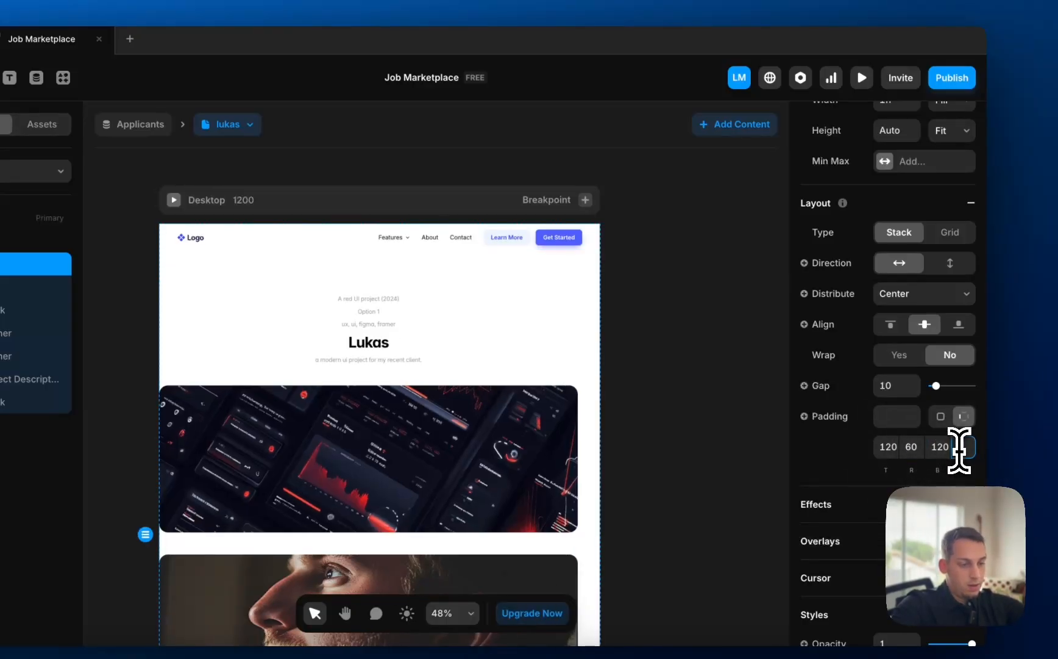
pyautogui.write('60')
pyautogui.press('Return')
# - Add Tablet (810) and Phone (390) breakpoints and adjust the Phone content stack's padding
pyautogui.click(585, 200)
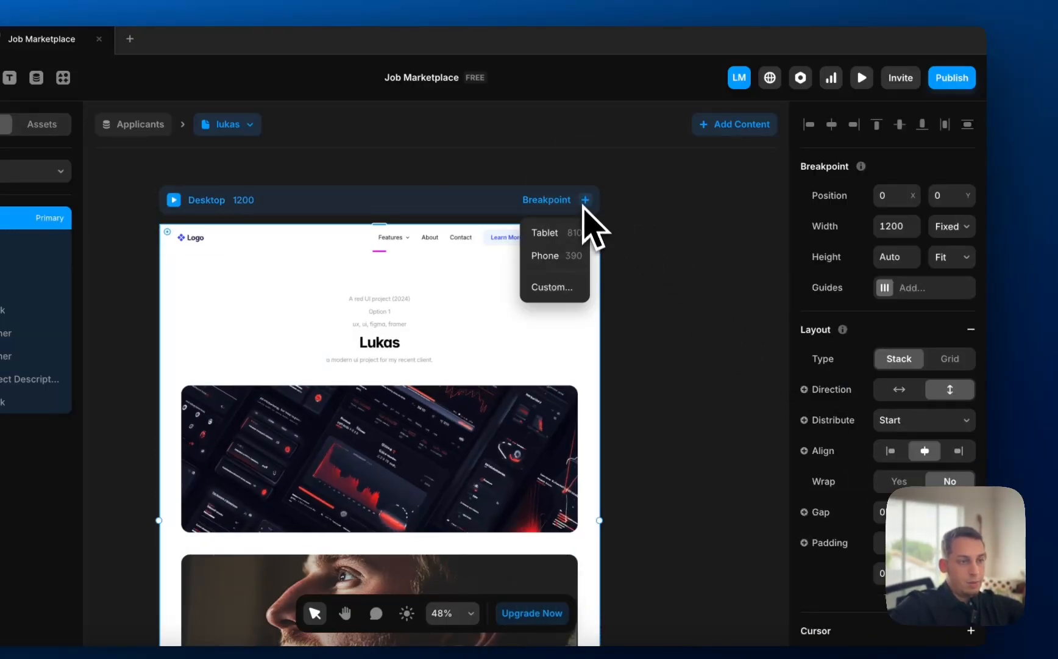
pyautogui.click(565, 243)
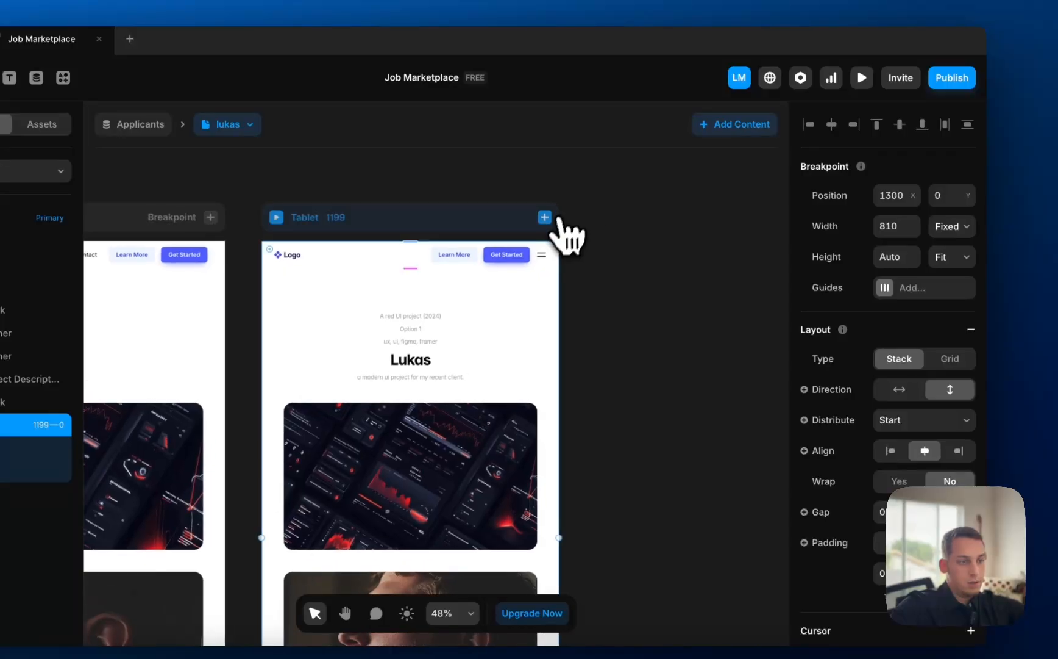
pyautogui.click(556, 250)
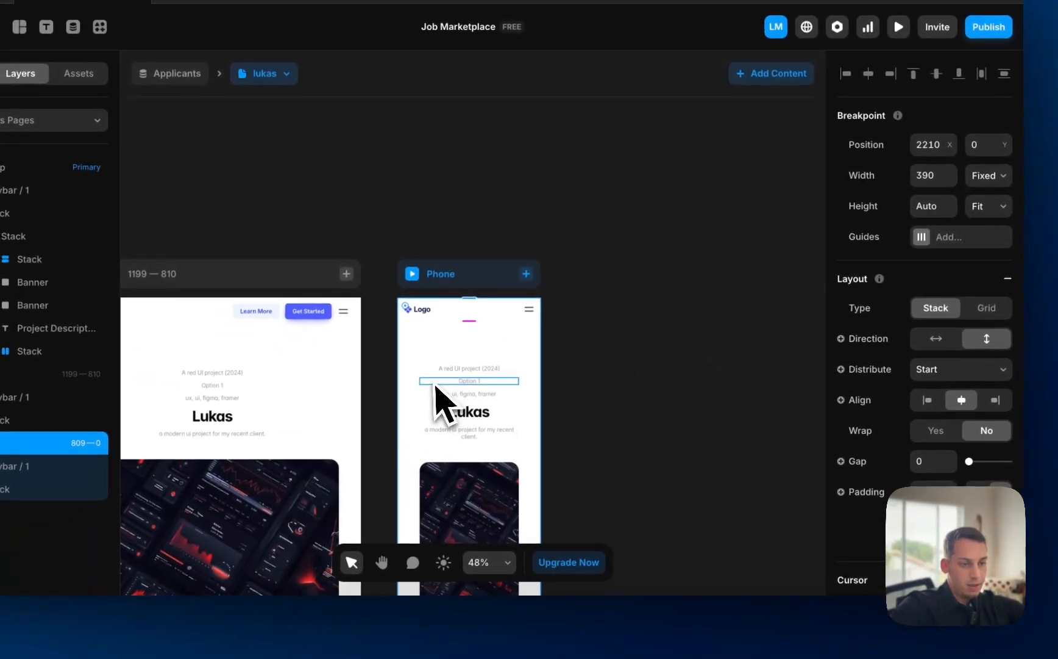
pyautogui.click(396, 430)
pyautogui.scroll(-1, 902, 366)
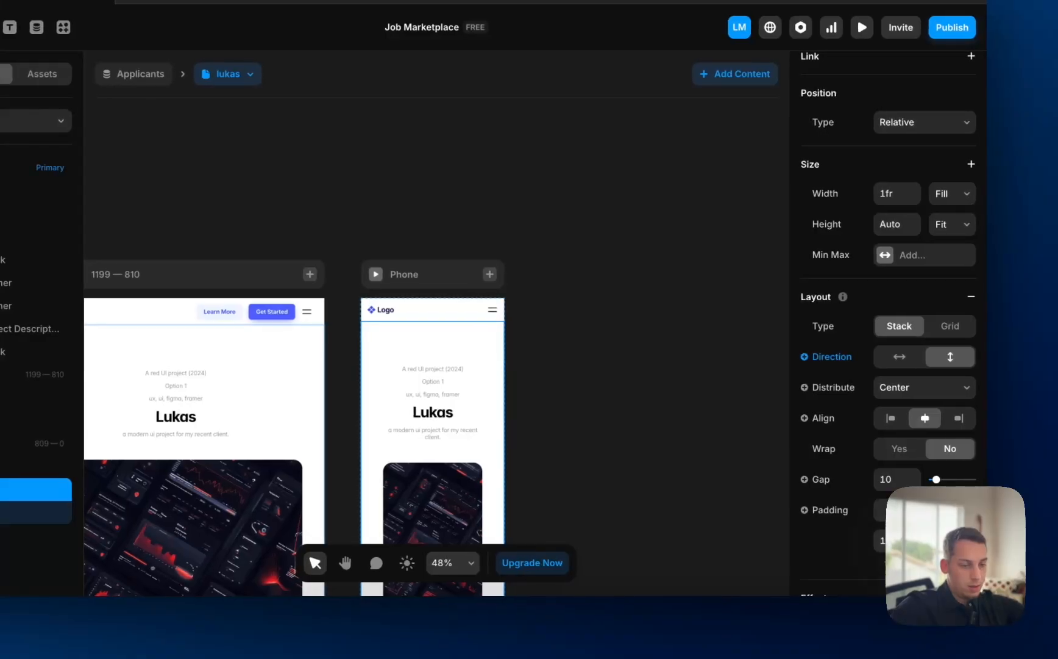
pyautogui.press('Return')
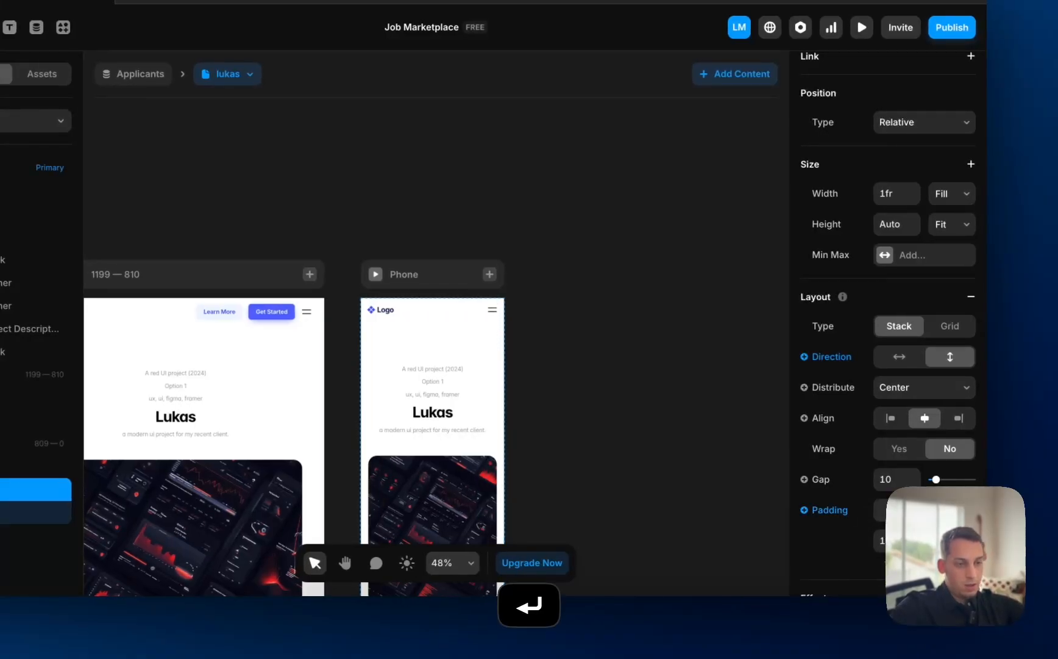
pyautogui.click(719, 282)
pyautogui.hscroll(-8, 718, 282)
pyautogui.scroll(-3, 719, 282)
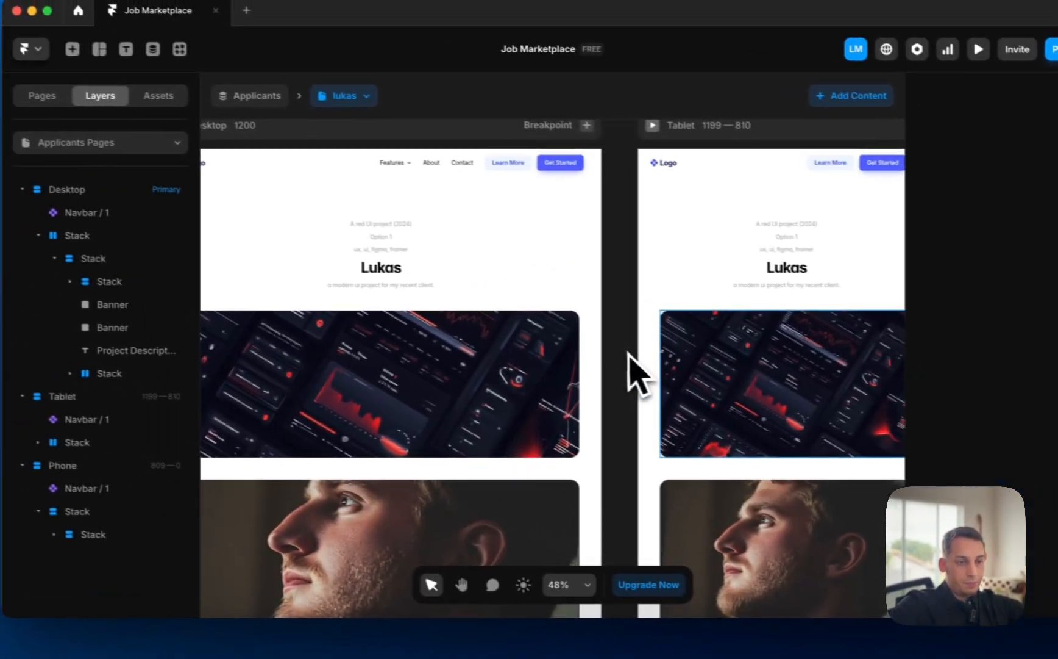
# - Move the project description between the two banners and remove its maximum width
pyautogui.hscroll(-8, 346, 415)
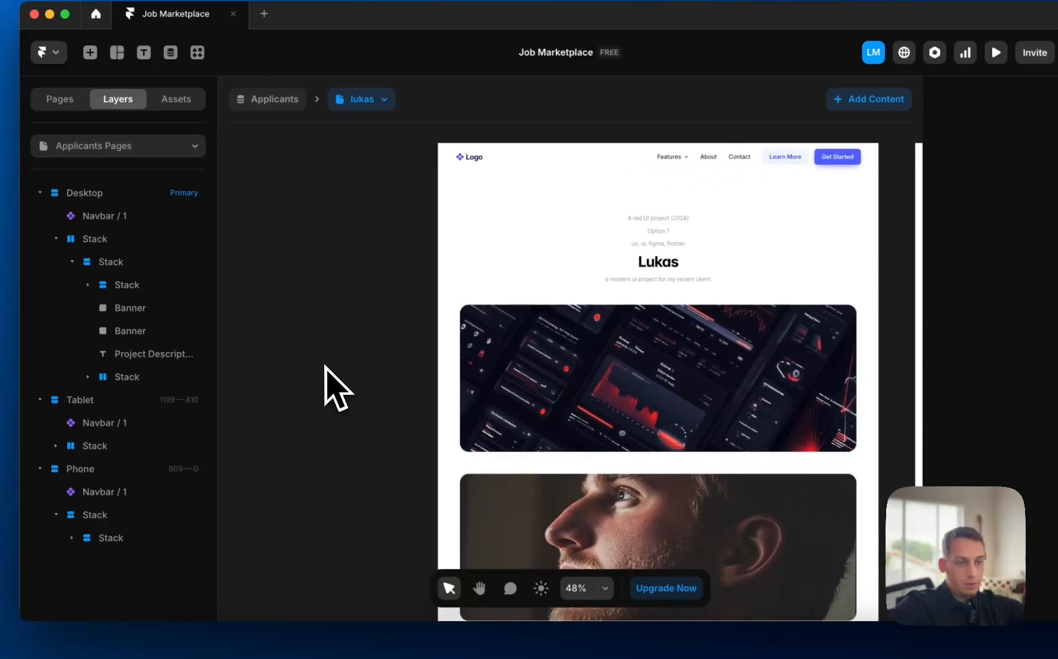
pyautogui.scroll(-4, 654, 283)
pyautogui.scroll(-2, 654, 283)
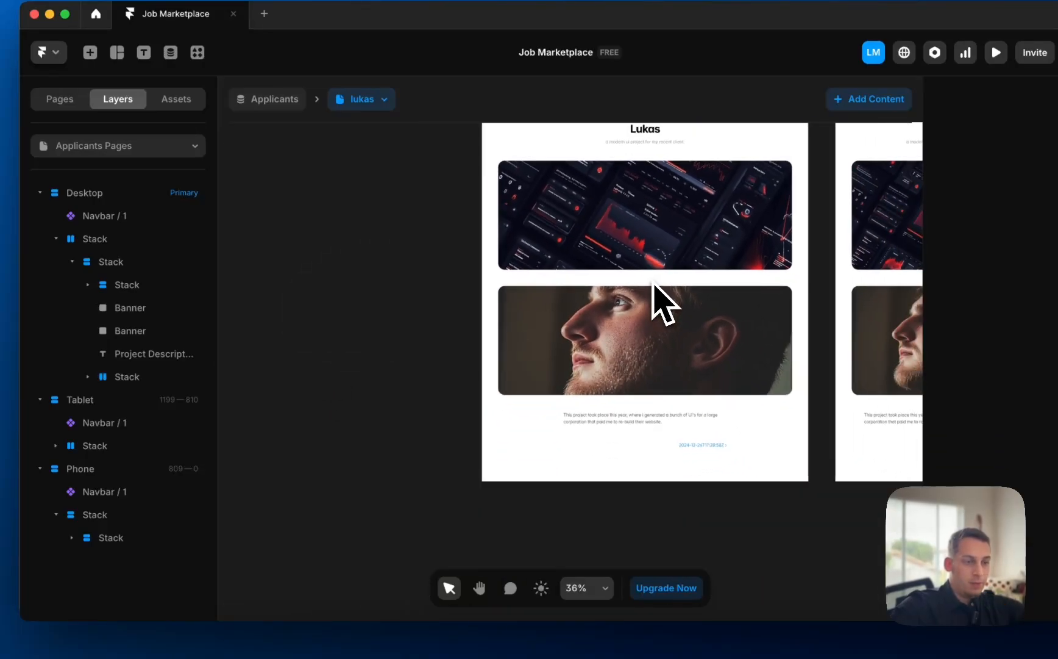
pyautogui.scroll(4, 597, 420)
pyautogui.click(592, 427)
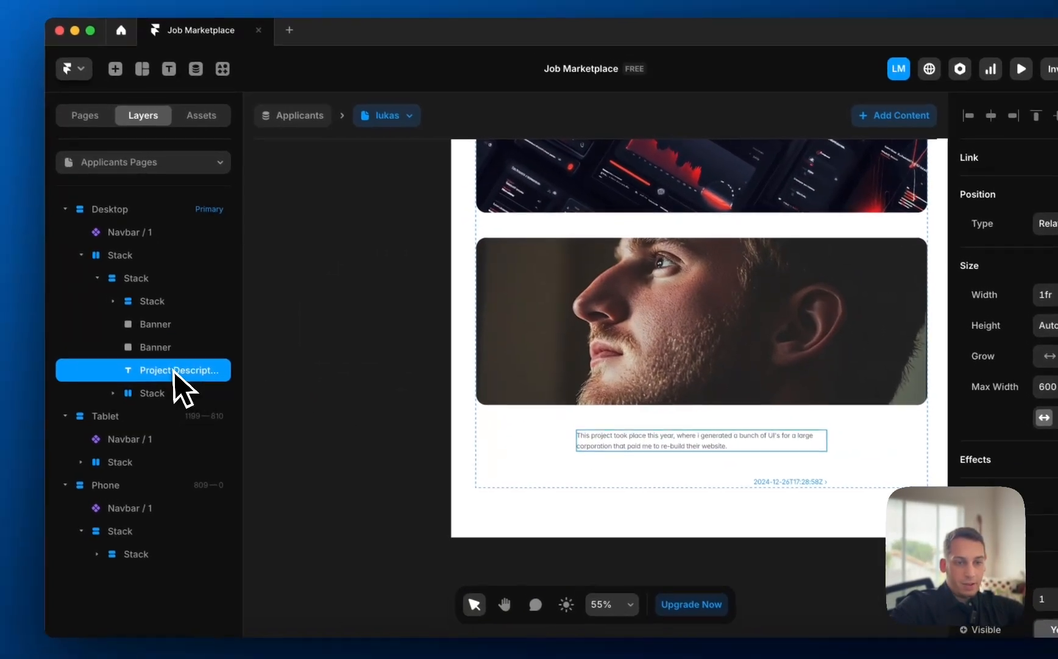
pyautogui.moveTo(174, 370); pyautogui.dragTo(169, 336)
pyautogui.scroll(2, 507, 289)
pyautogui.hscroll(2, 507, 289)
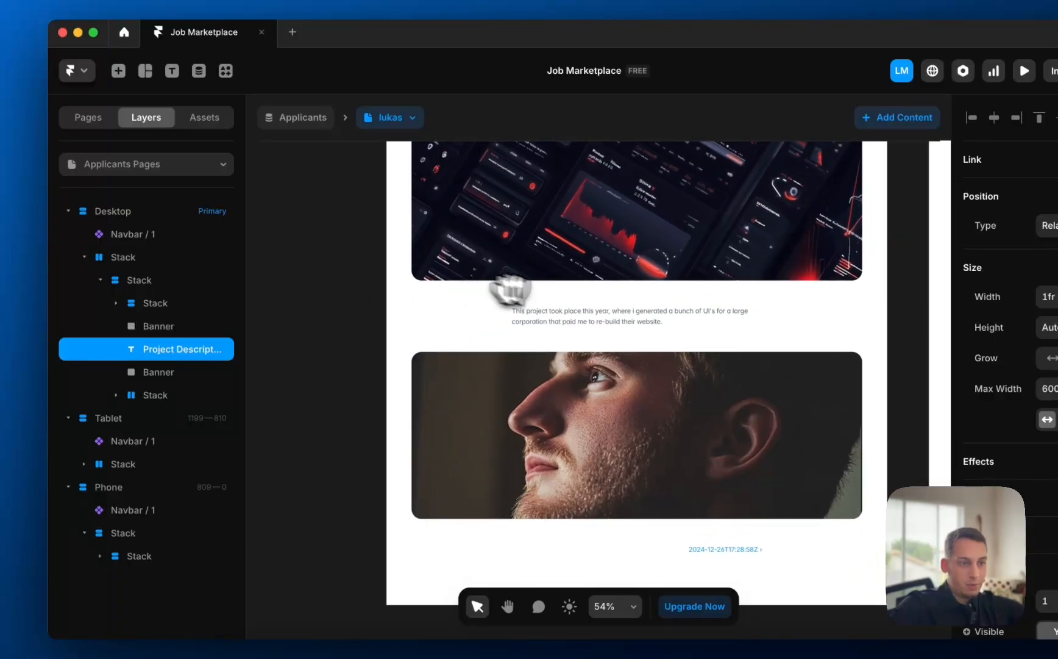
pyautogui.scroll(1, 569, 298)
pyautogui.scroll(3, 571, 299)
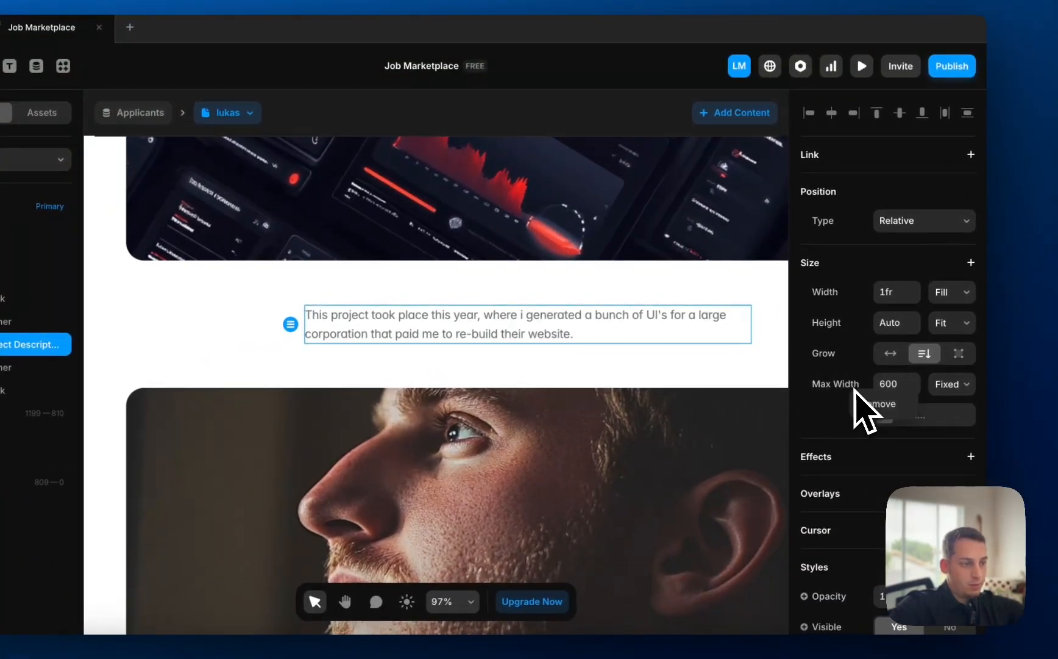
pyautogui.click(857, 405)
pyautogui.scroll(-3, 537, 329)
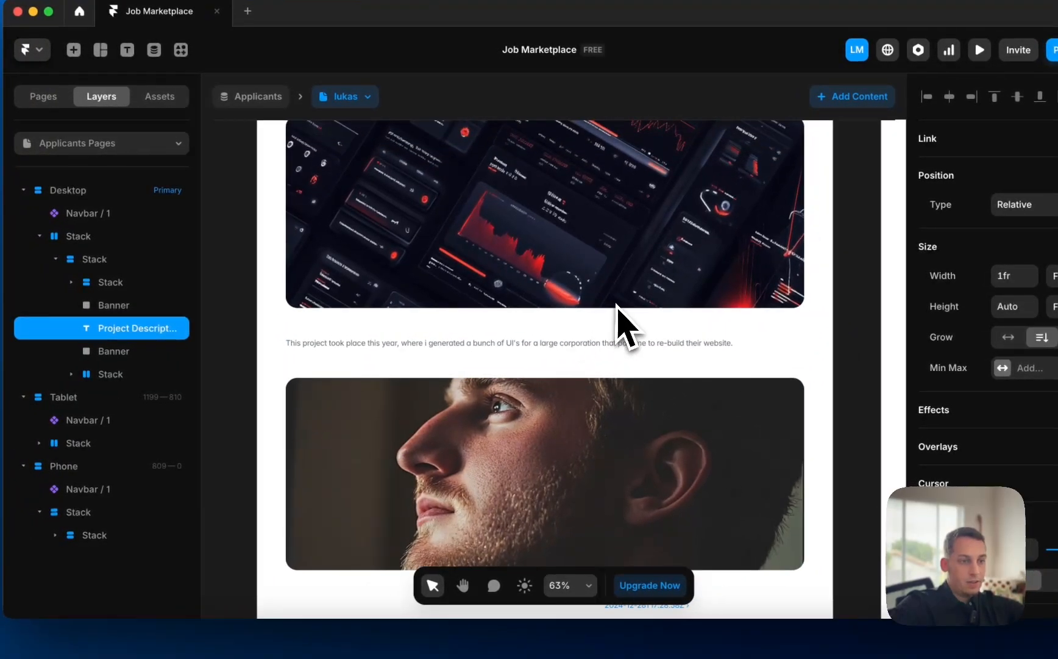
pyautogui.scroll(3, 617, 305)
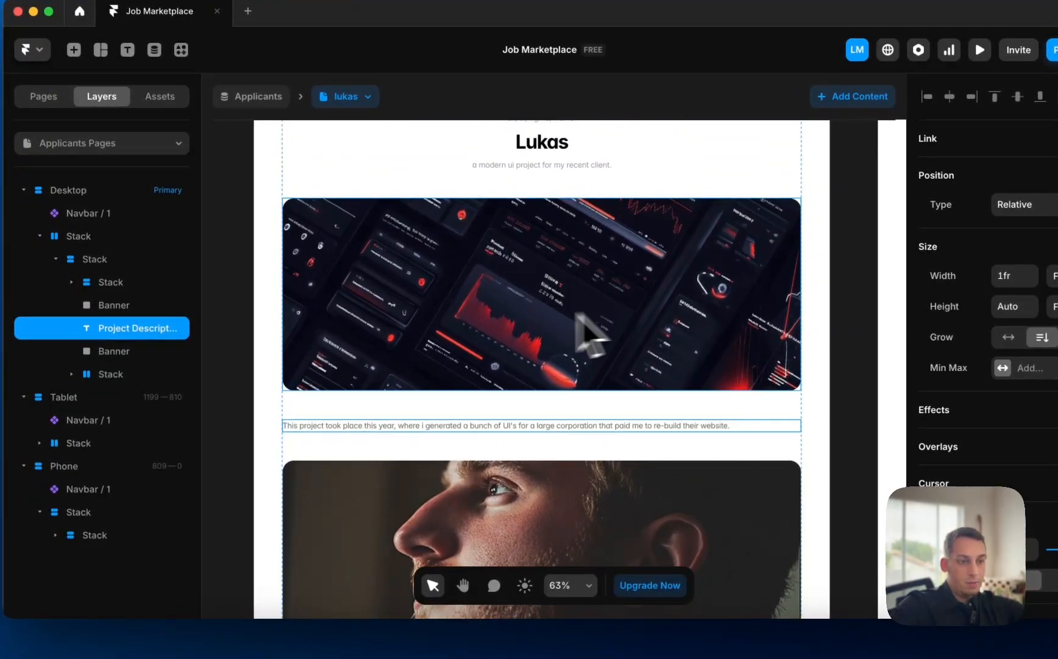
pyautogui.scroll(-2, 384, 342)
# - Move the portrait banner into the header stack, between the skills line and the Lukas name
pyautogui.click(537, 531)
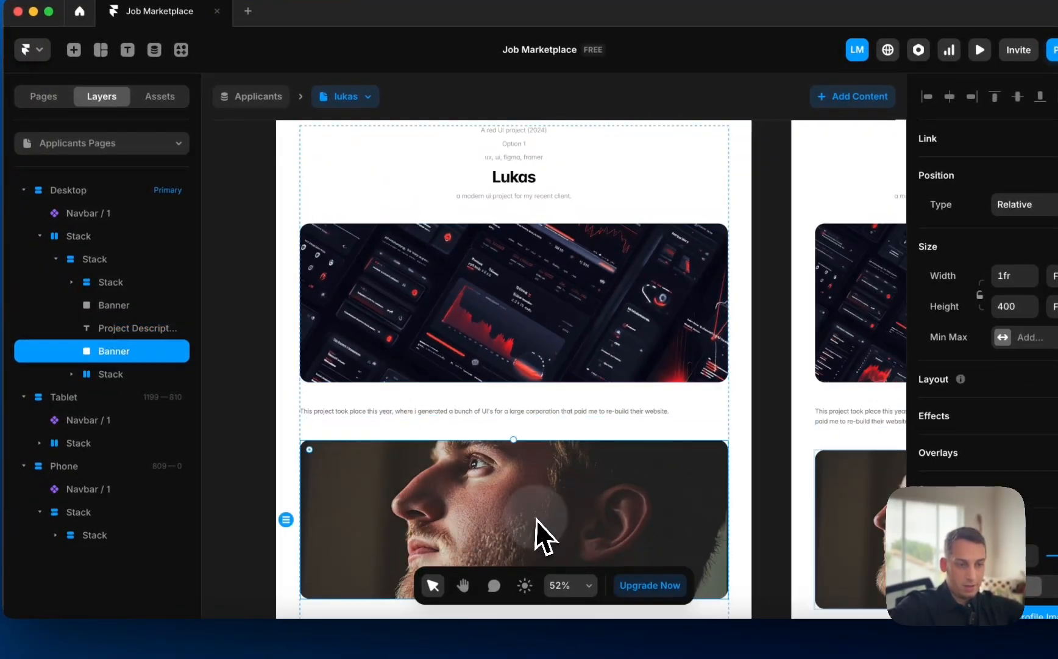
pyautogui.scroll(-2, 531, 526)
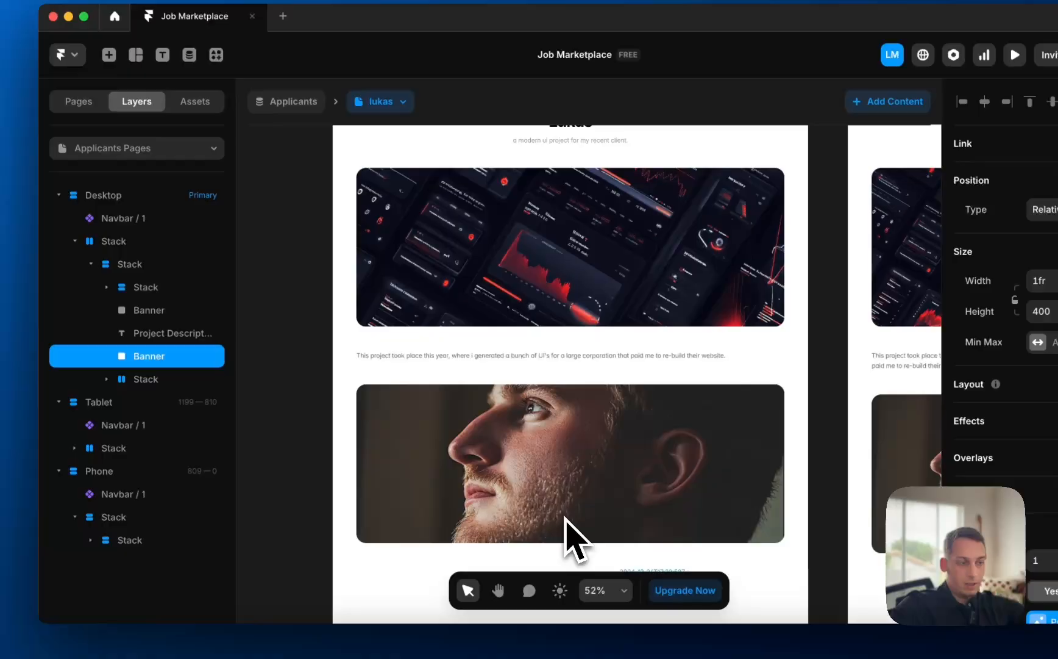
pyautogui.scroll(-2, 564, 518)
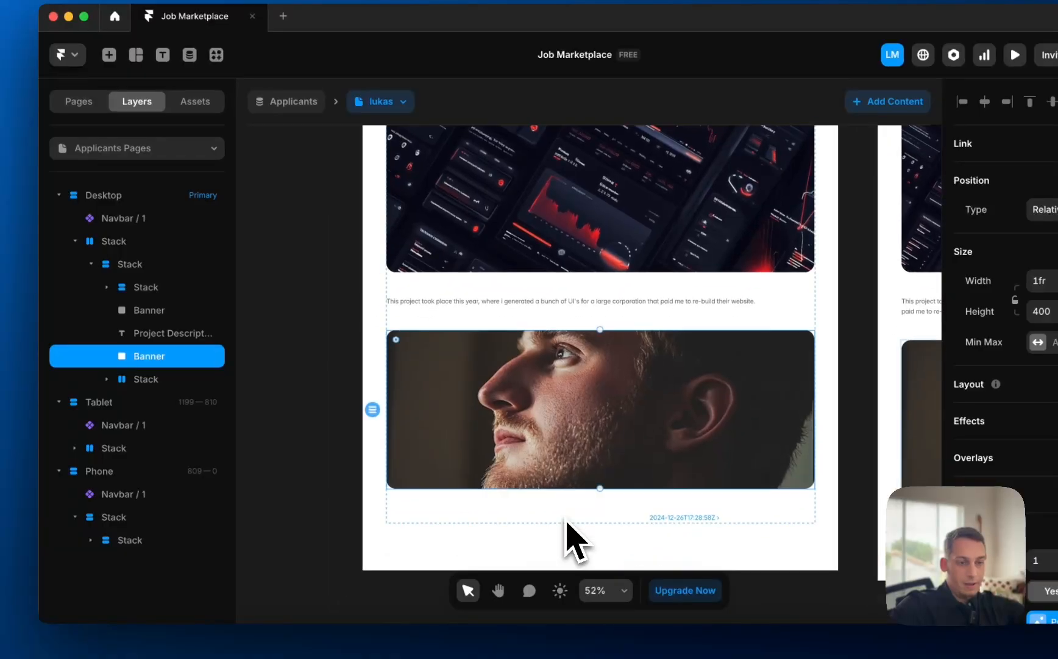
pyautogui.scroll(4, 564, 519)
pyautogui.hscroll(-1, 564, 518)
pyautogui.click(559, 396)
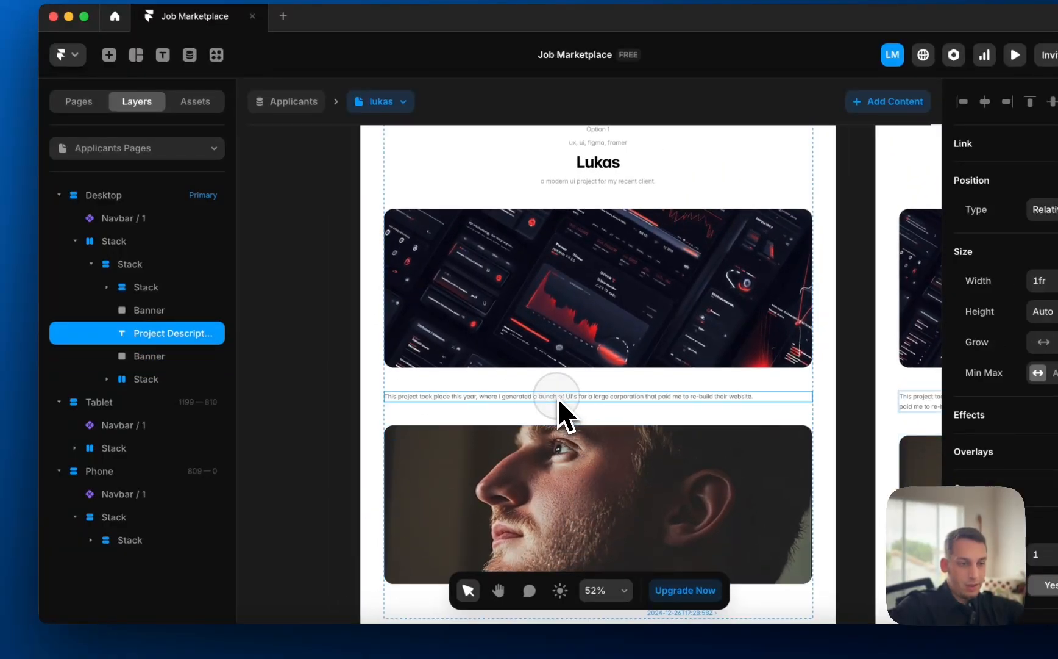
pyautogui.click(533, 311)
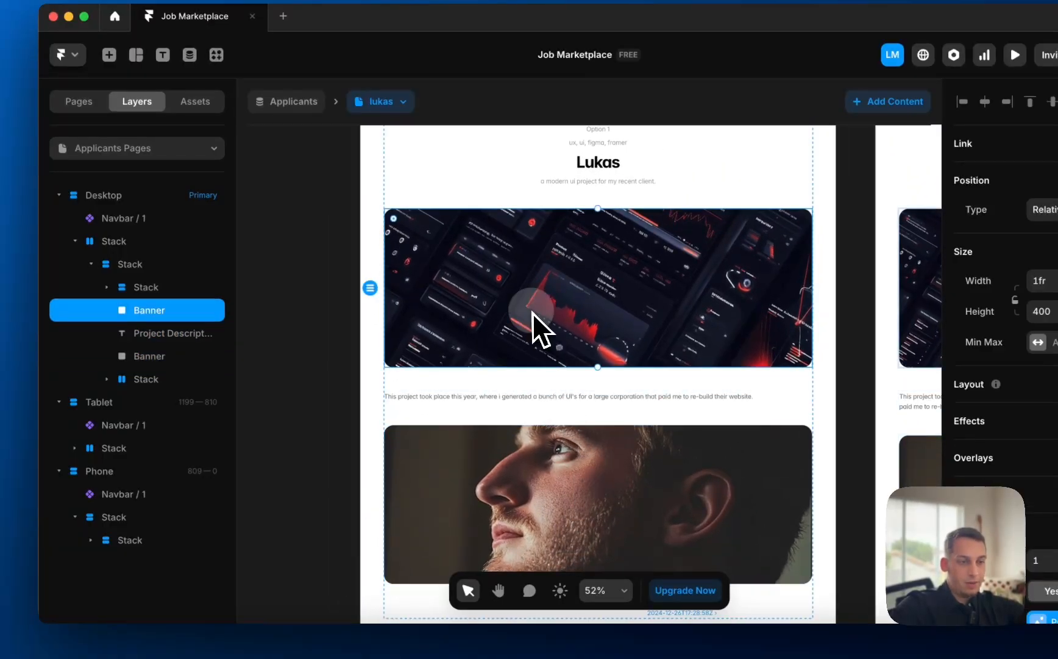
pyautogui.click(559, 434)
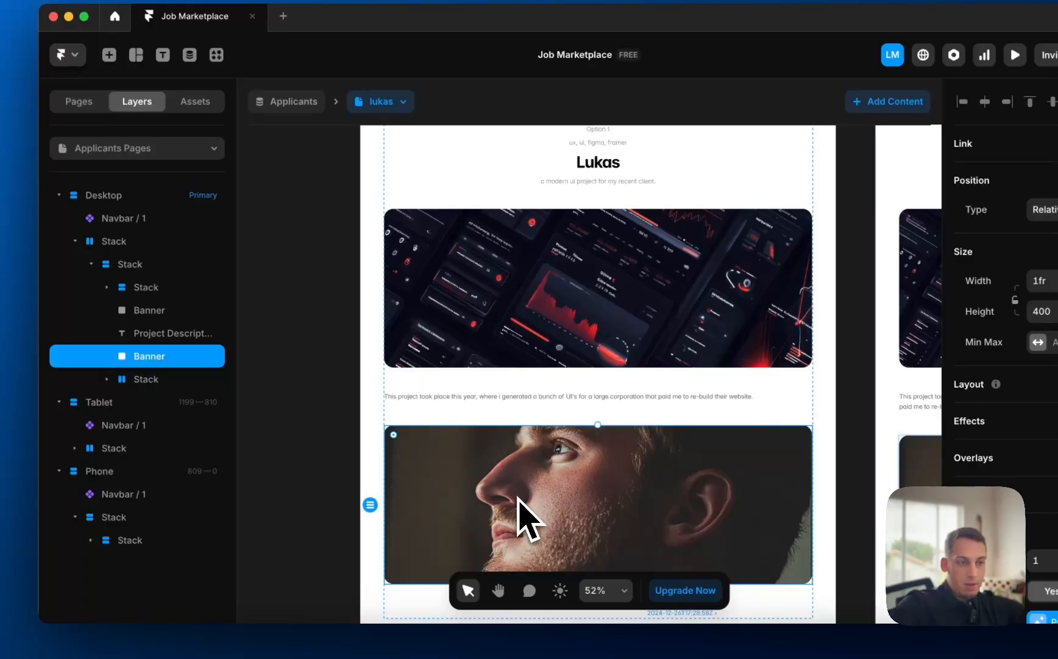
pyautogui.moveTo(518, 497); pyautogui.dragTo(569, 274)
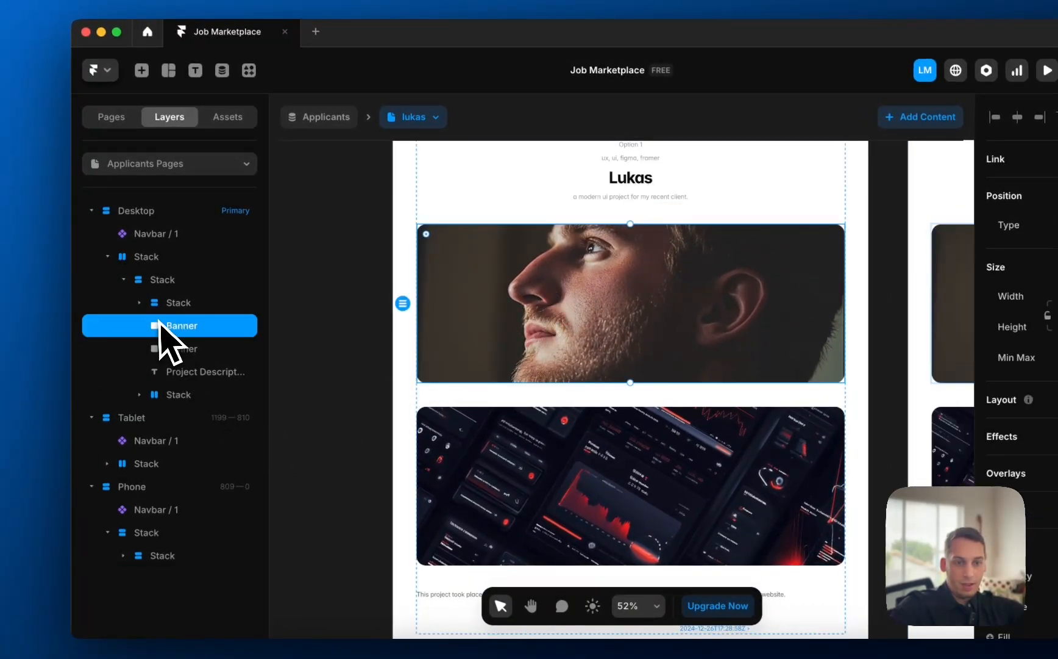
pyautogui.click(138, 305)
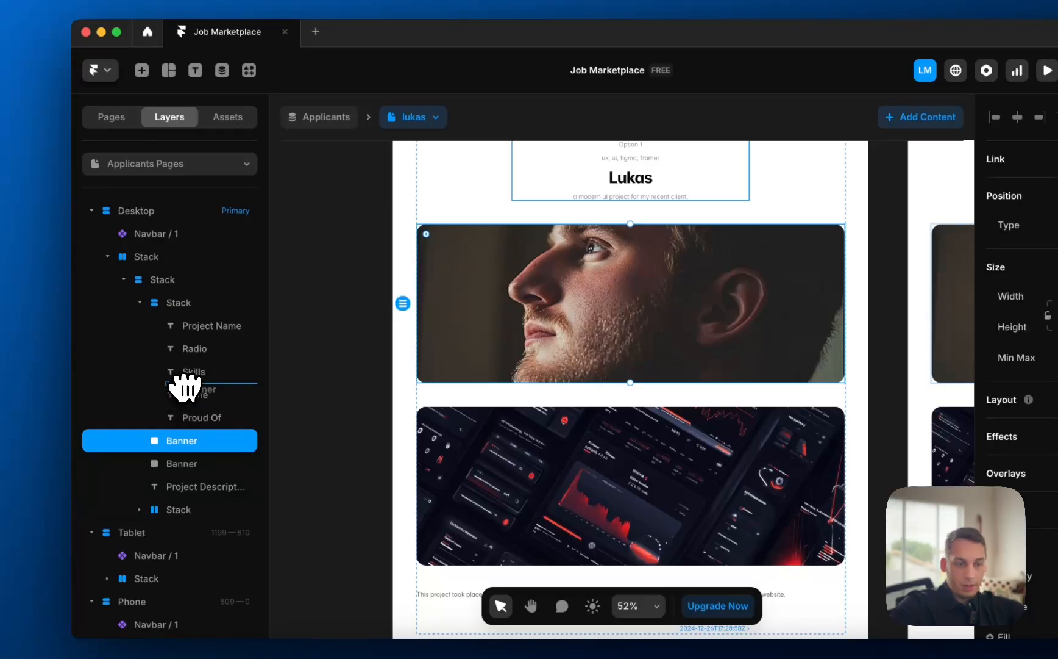
pyautogui.moveTo(185, 388); pyautogui.dragTo(186, 386)
pyautogui.scroll(2, 489, 293)
# - Resize the portrait banner to a 130 × 130 circular avatar above Lukas
pyautogui.click(911, 310)
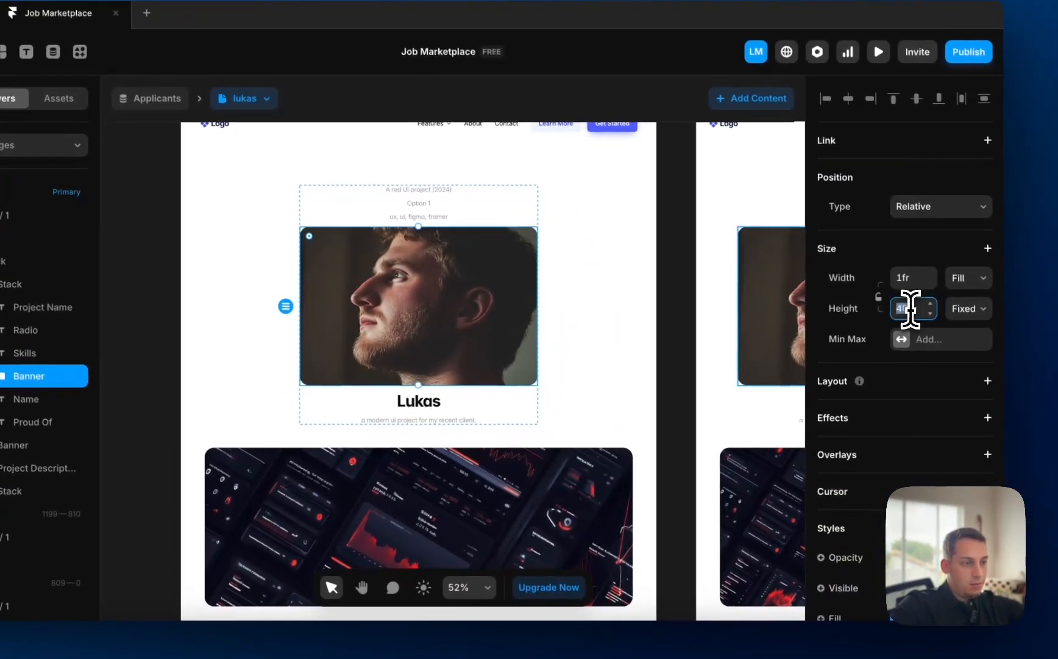
pyautogui.hotkey('shift', 'Down')
pyautogui.hotkey('shift', 'Down')
pyautogui.hotkey('shift', 'Down')
pyautogui.hotkey('shift', 'Down')
pyautogui.hotkey('shift', 'Down')
pyautogui.hotkey('shift', 'Down')
pyautogui.hotkey('shift', 'Down')
pyautogui.hotkey('shift', 'Down')
pyautogui.hotkey('shift', 'Down')
pyautogui.hotkey('shift', 'Down')
pyautogui.hotkey('shift', 'Down')
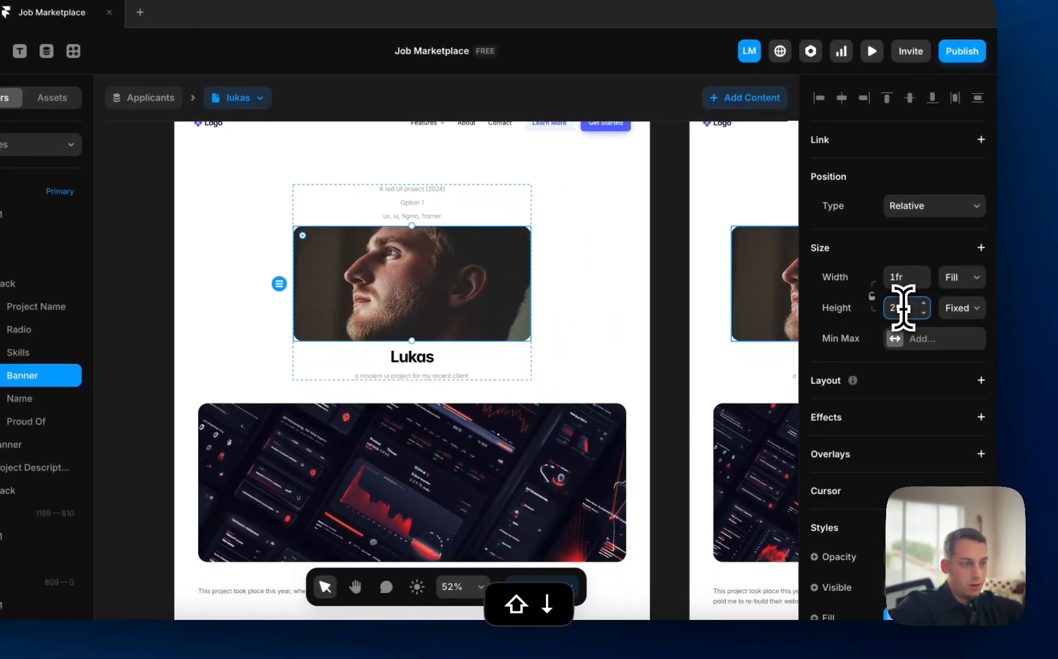
pyautogui.hotkey('shift', 'Down')
pyautogui.hotkey('shift', 'Down')
pyautogui.hotkey('shift', 'Down')
pyautogui.hotkey('shift', 'Down')
pyautogui.hotkey('shift', 'Down')
pyautogui.hotkey('shift', 'Down')
pyautogui.hotkey('shift', 'Down')
pyautogui.hotkey('shift', 'Down')
pyautogui.hotkey('shift', 'Down')
pyautogui.hotkey('shift', 'Down')
pyautogui.hotkey('shift', 'Down')
pyautogui.hotkey('shift', 'Down')
pyautogui.hotkey('shift', 'Down')
pyautogui.hotkey('shift', 'Down')
pyautogui.hotkey('shift', 'Down')
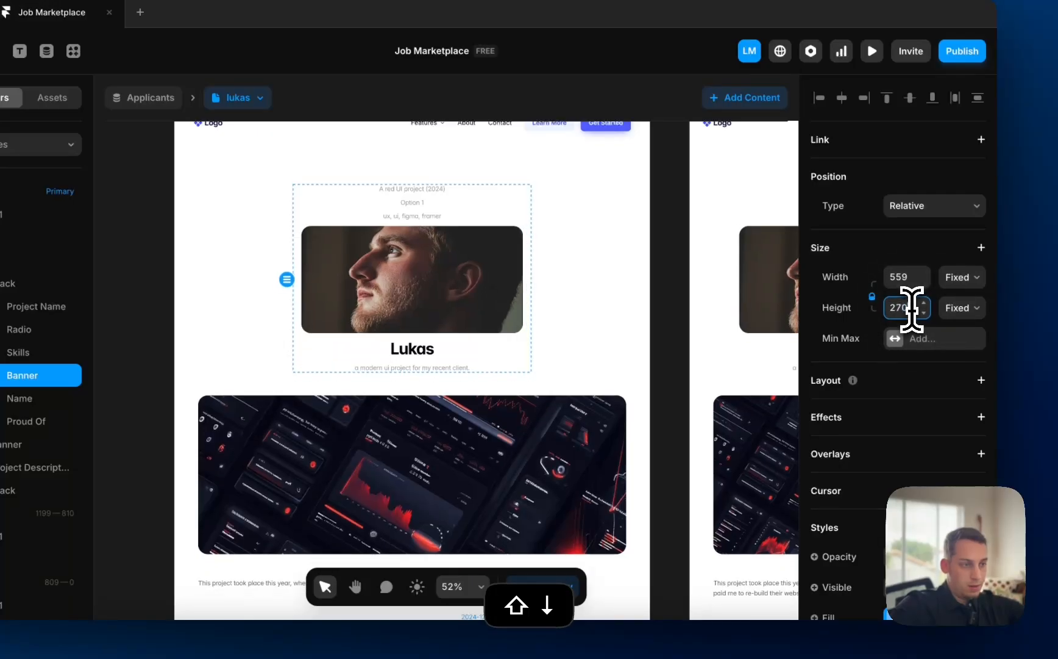
pyautogui.hotkey('shift', 'Down')
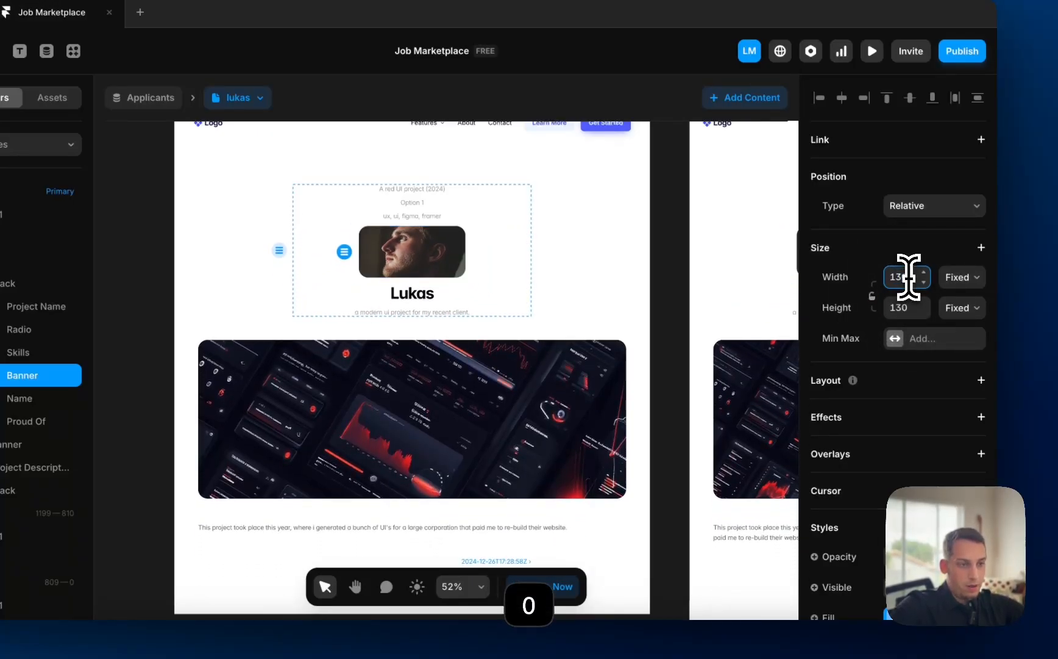
pyautogui.scroll(-3, 884, 438)
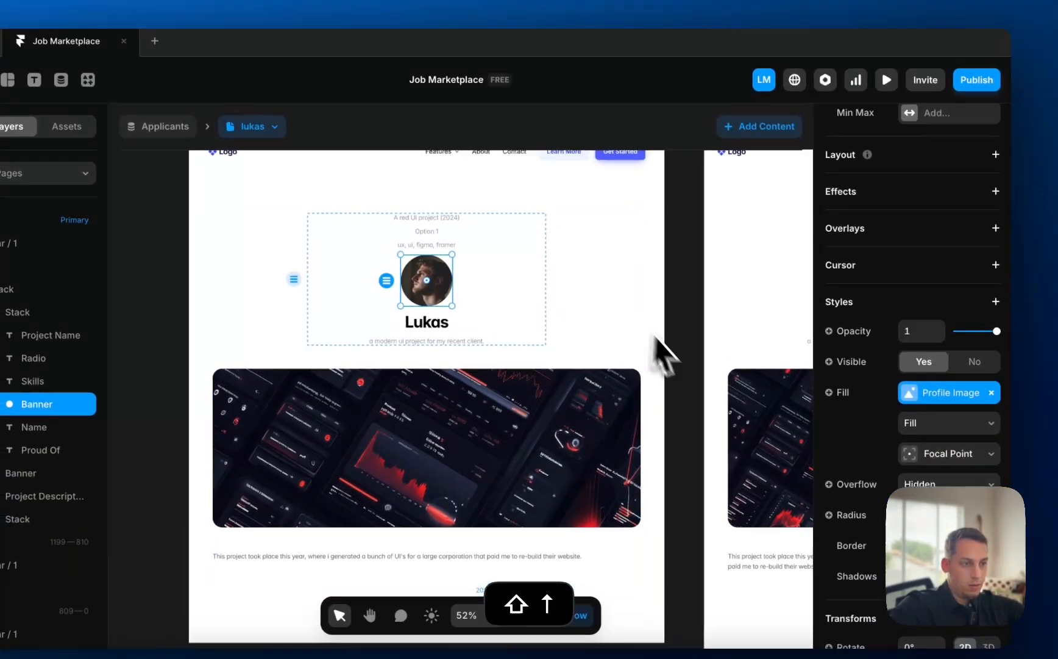
# - Bind the text line under Lukas to the applicant's Skills field
pyautogui.click(664, 312)
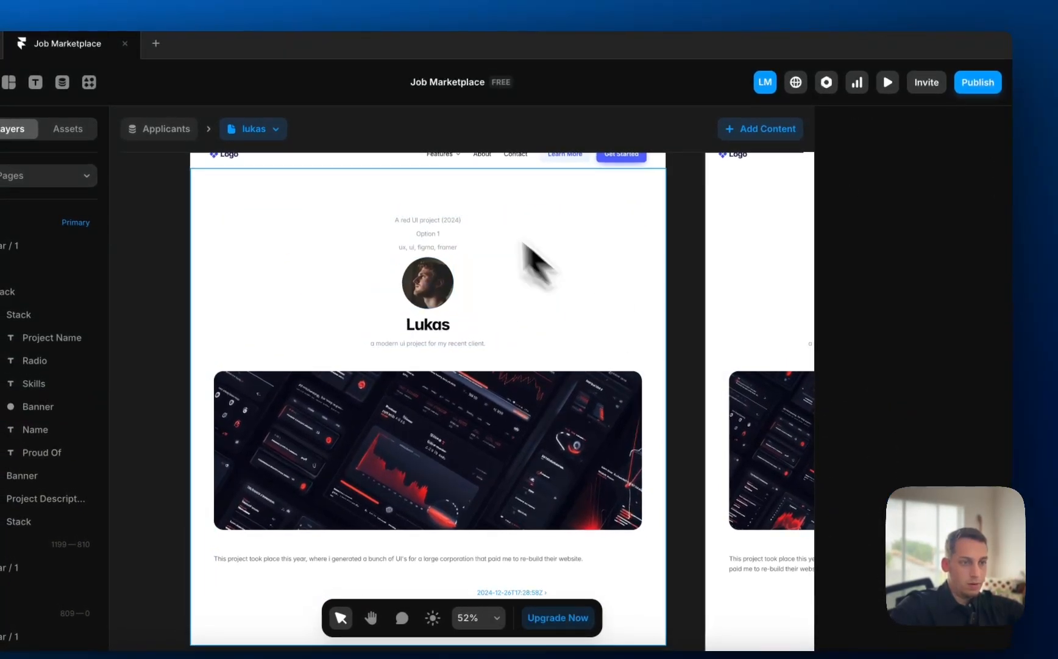
pyautogui.scroll(5, 432, 159)
pyautogui.scroll(-5, 456, 210)
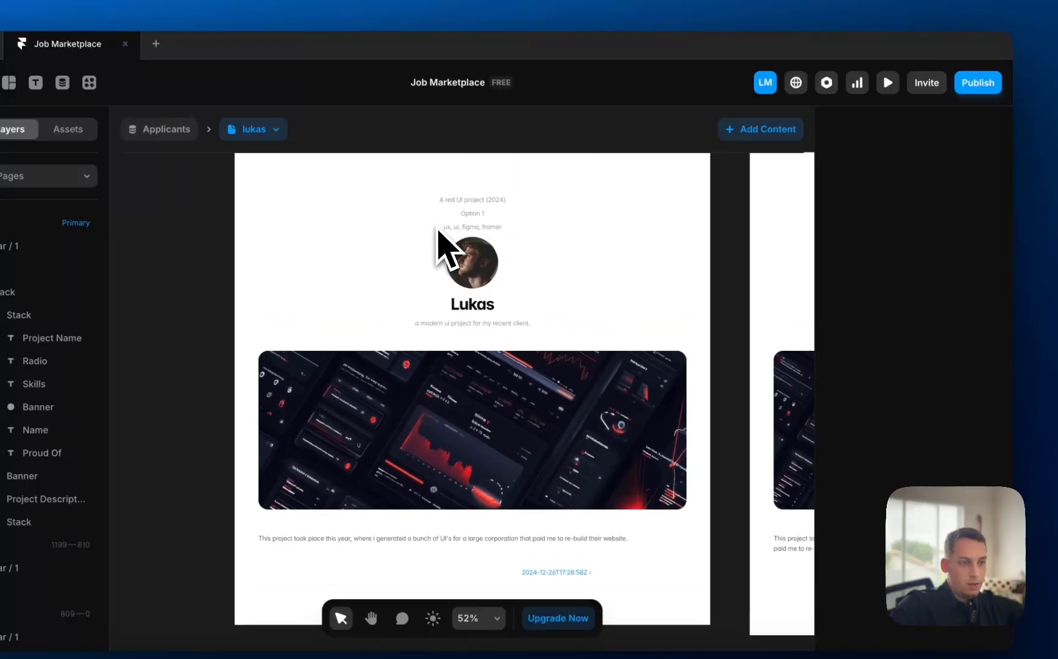
pyautogui.click(448, 308)
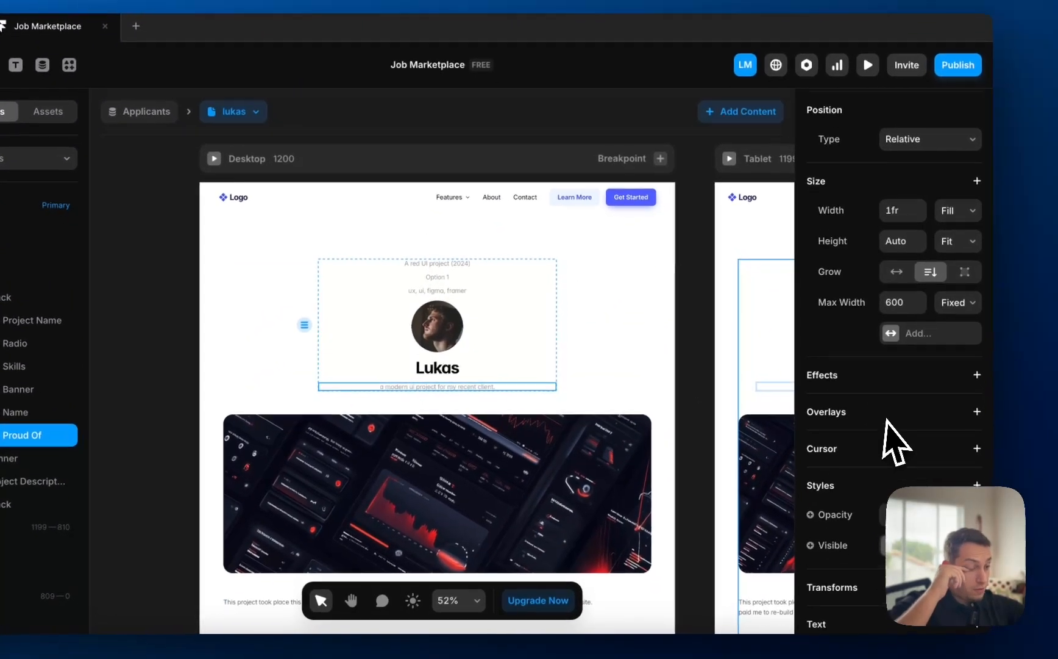
pyautogui.scroll(-5, 893, 437)
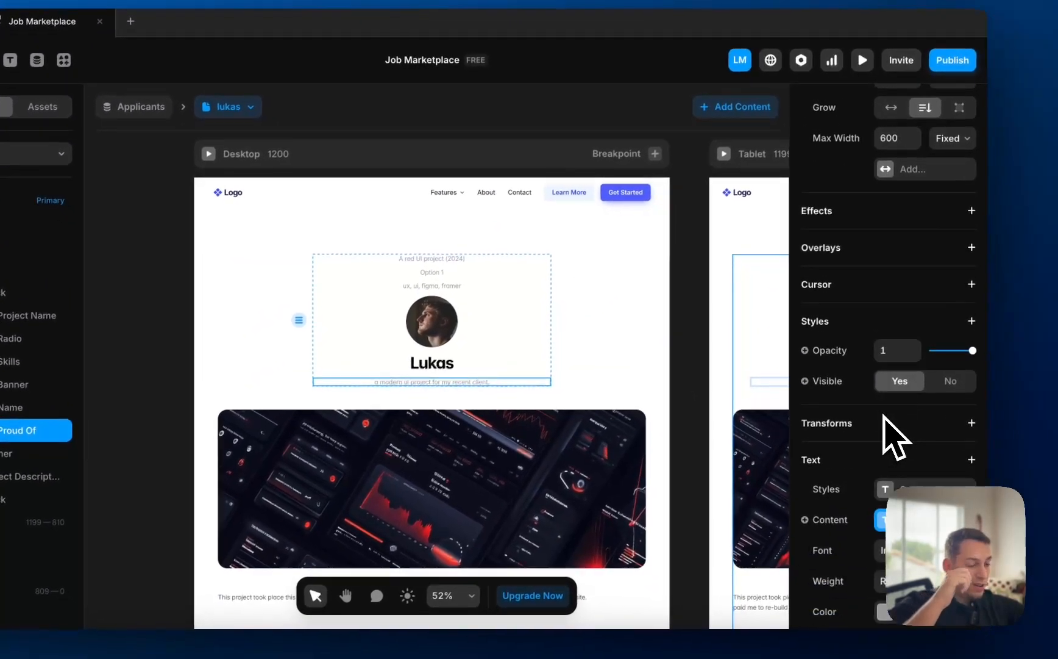
pyautogui.click(879, 523)
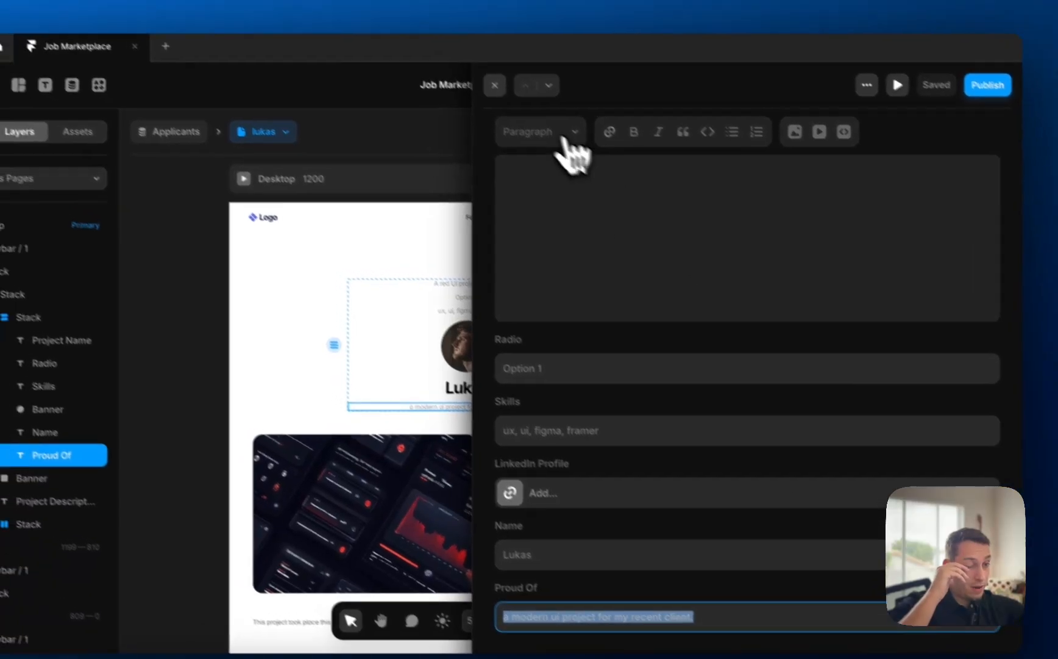
pyautogui.scroll(10, 567, 436)
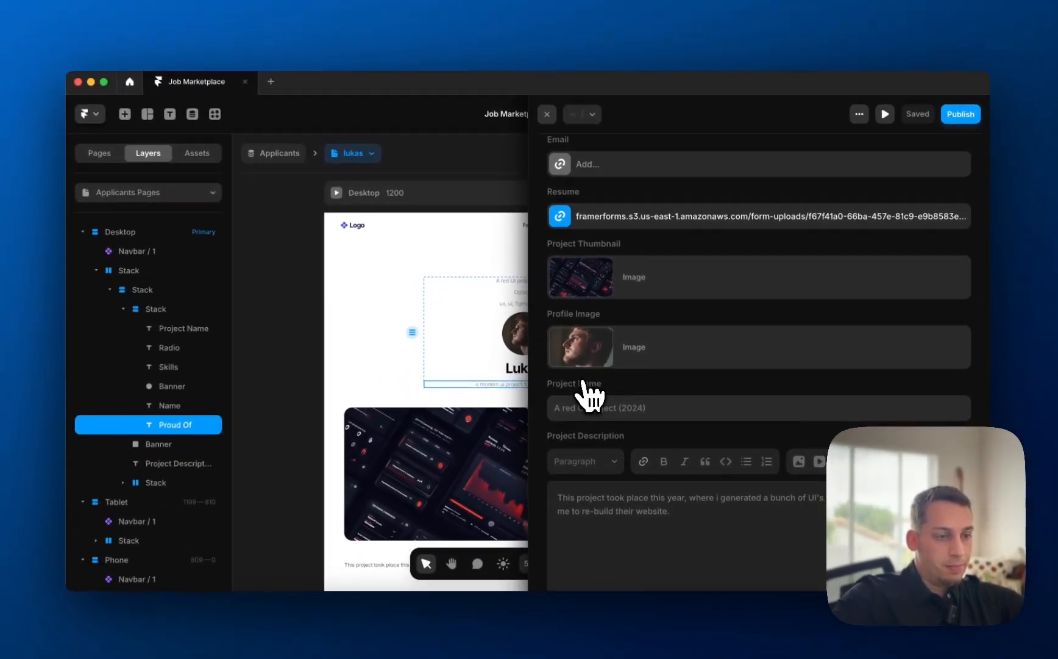
pyautogui.scroll(2, 586, 366)
pyautogui.scroll(-8, 590, 372)
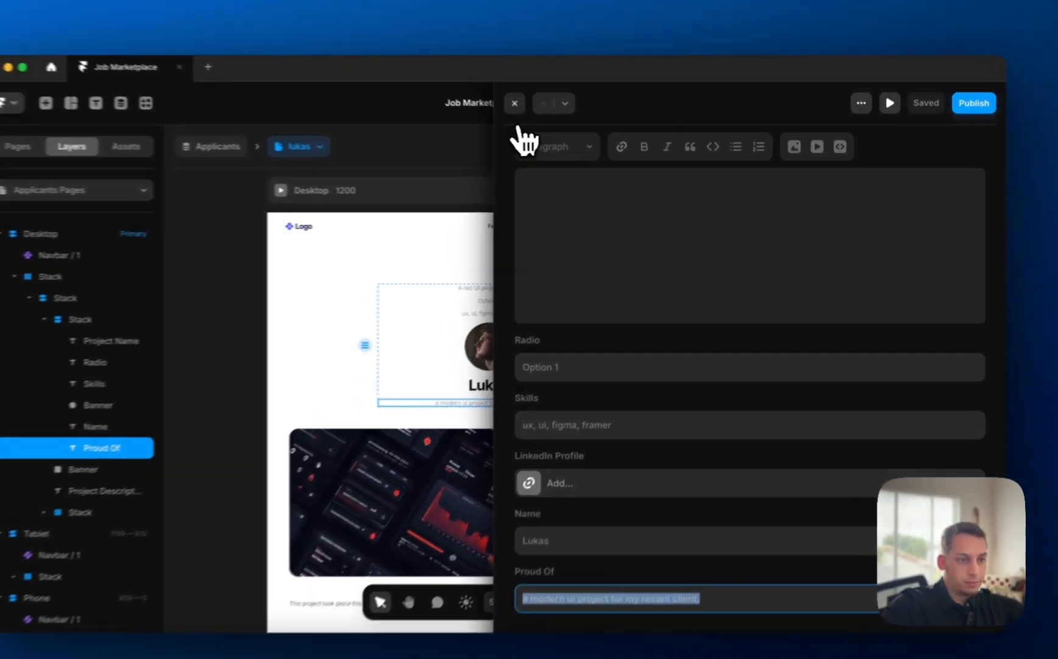
pyautogui.click(548, 115)
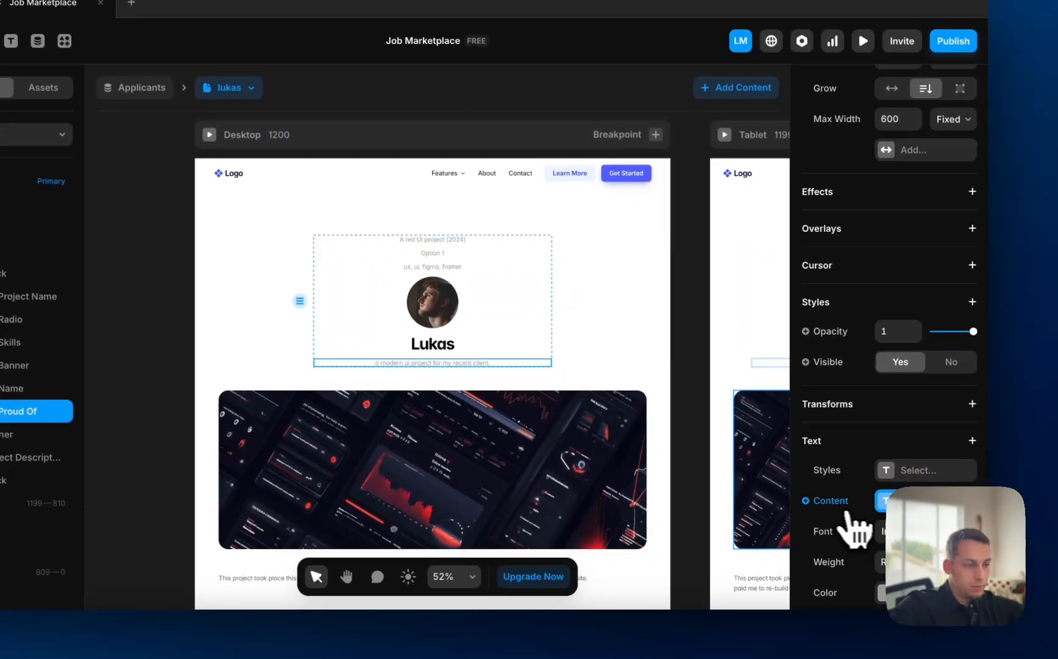
pyautogui.click(849, 514)
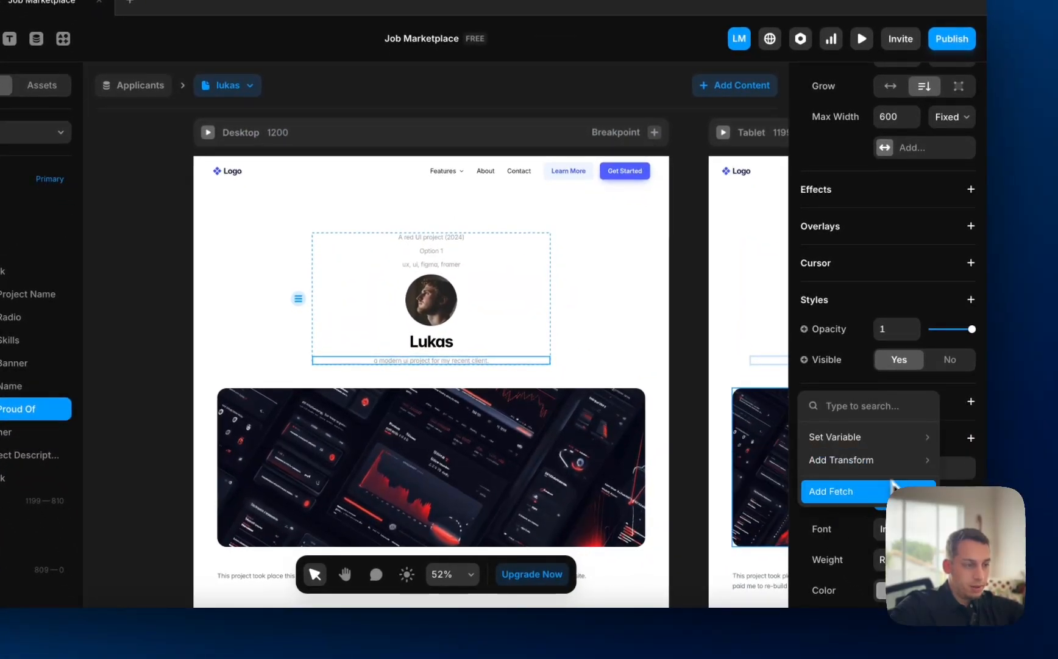
pyautogui.click(966, 494)
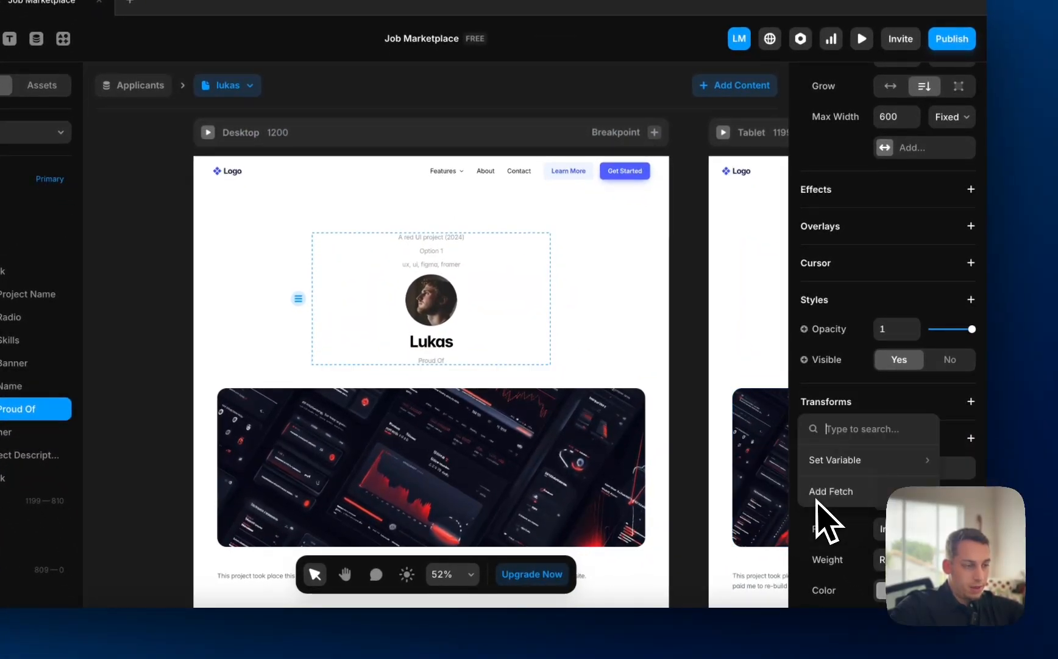
pyautogui.moveTo(839, 460)
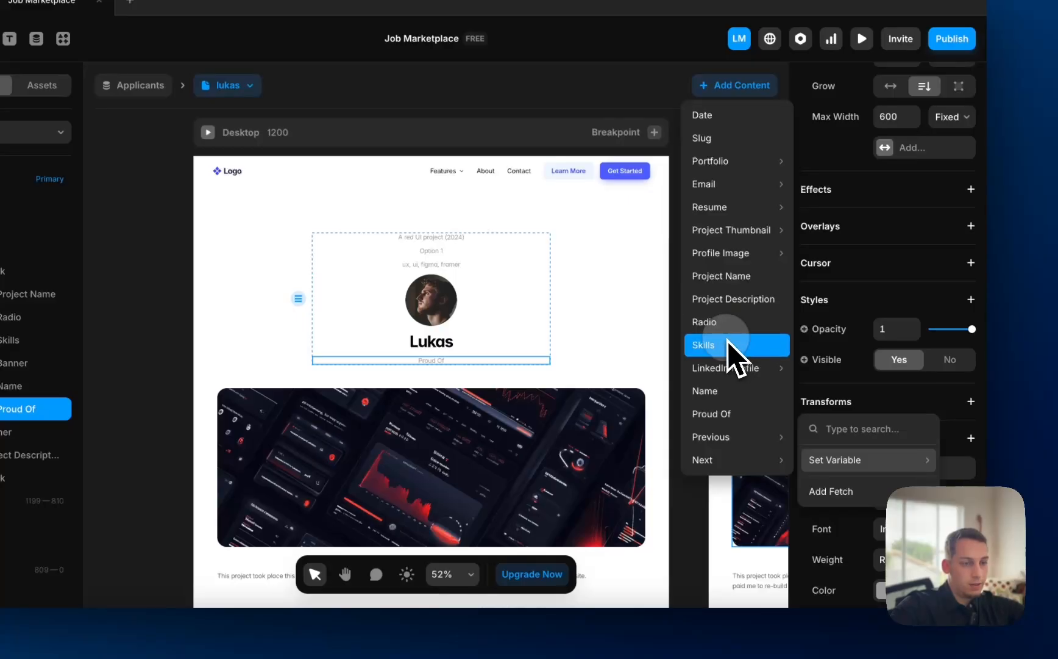
pyautogui.click(728, 341)
# - Delete the old skills line and the Option 1 line above the avatar
pyautogui.click(440, 266)
pyautogui.press('BackSpace')
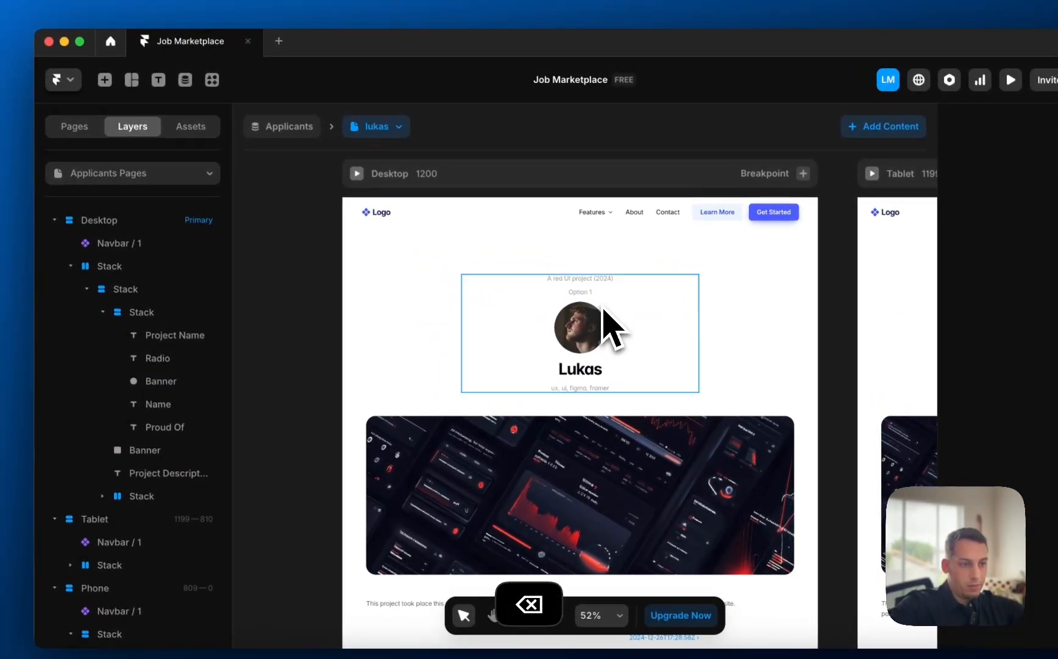
pyautogui.click(583, 291)
pyautogui.press('BackSpace')
pyautogui.click(576, 281)
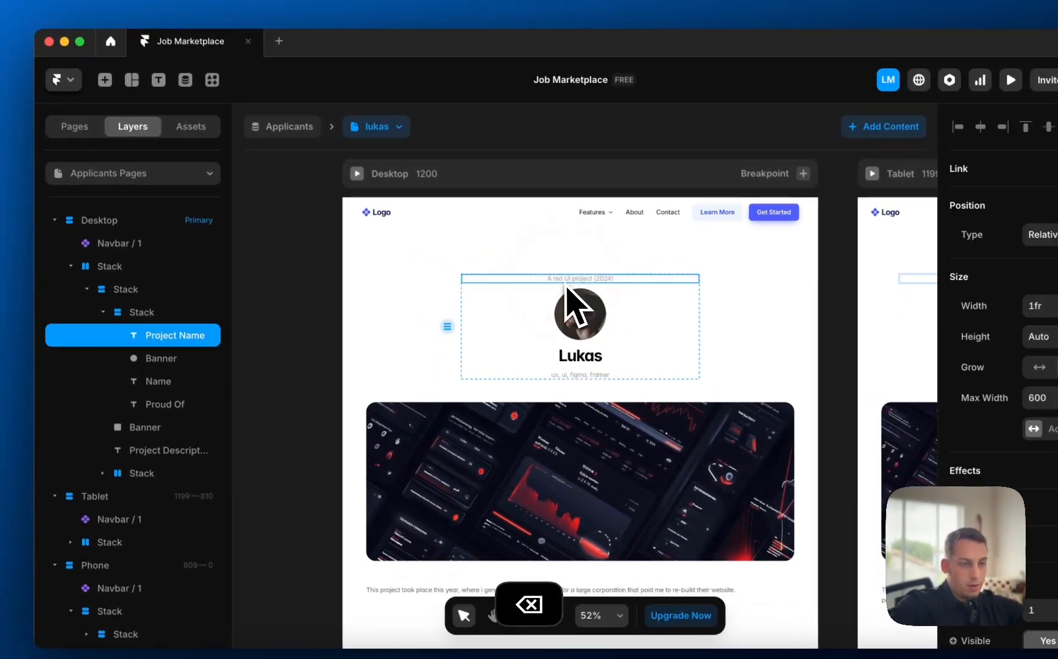
pyautogui.scroll(-3, 568, 289)
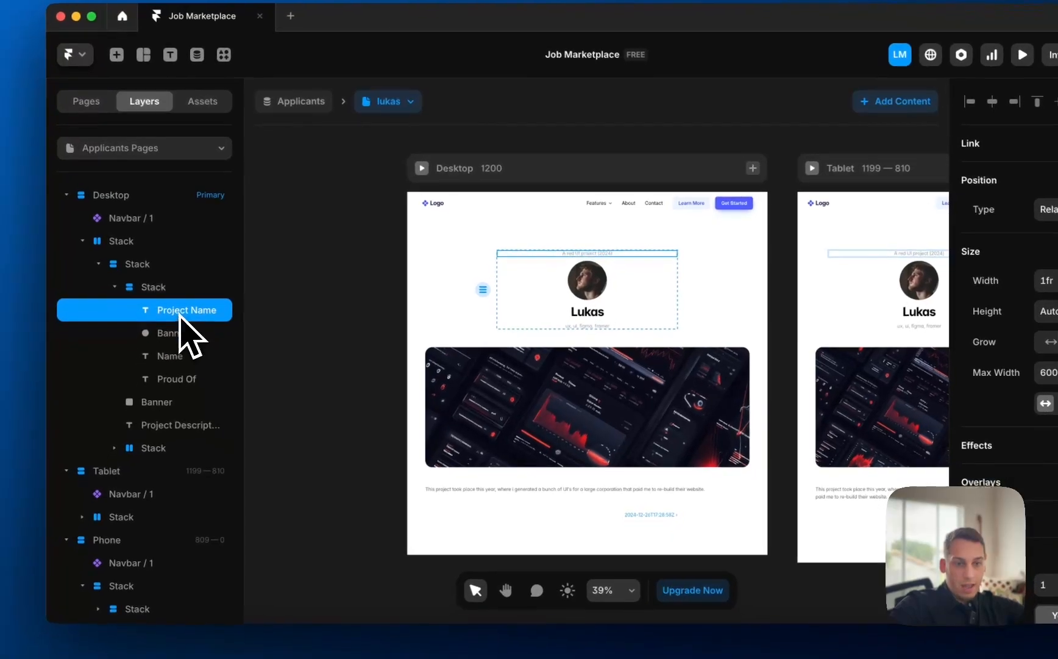
# - Move the project name below the banner image and stack it with the description
pyautogui.moveTo(207, 337); pyautogui.dragTo(177, 409)
pyautogui.click(343, 373)
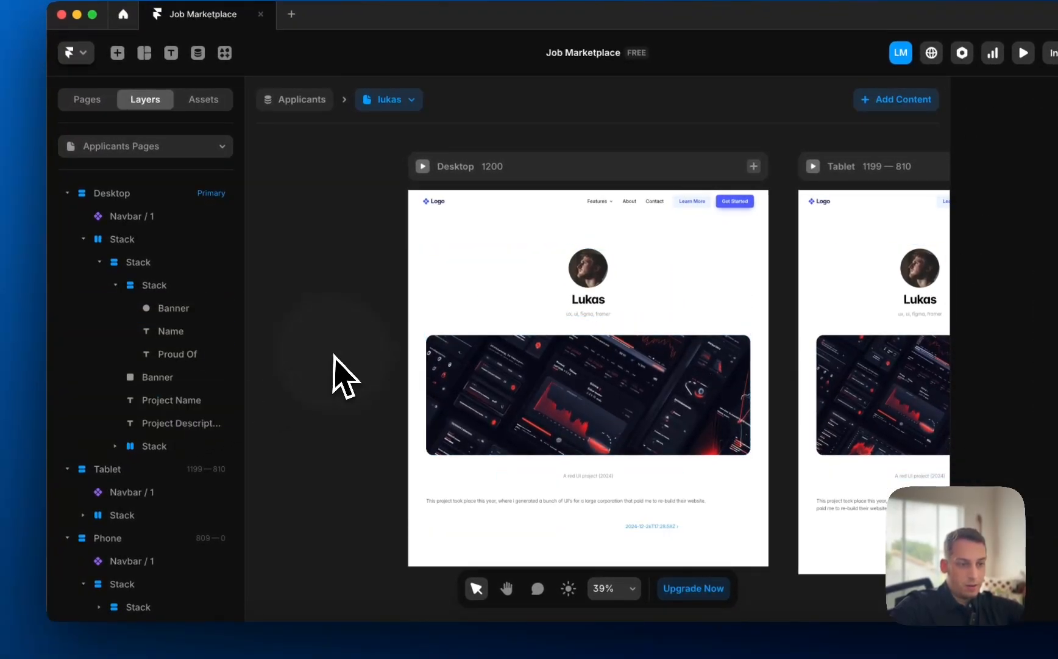
pyautogui.scroll(-3, 364, 378)
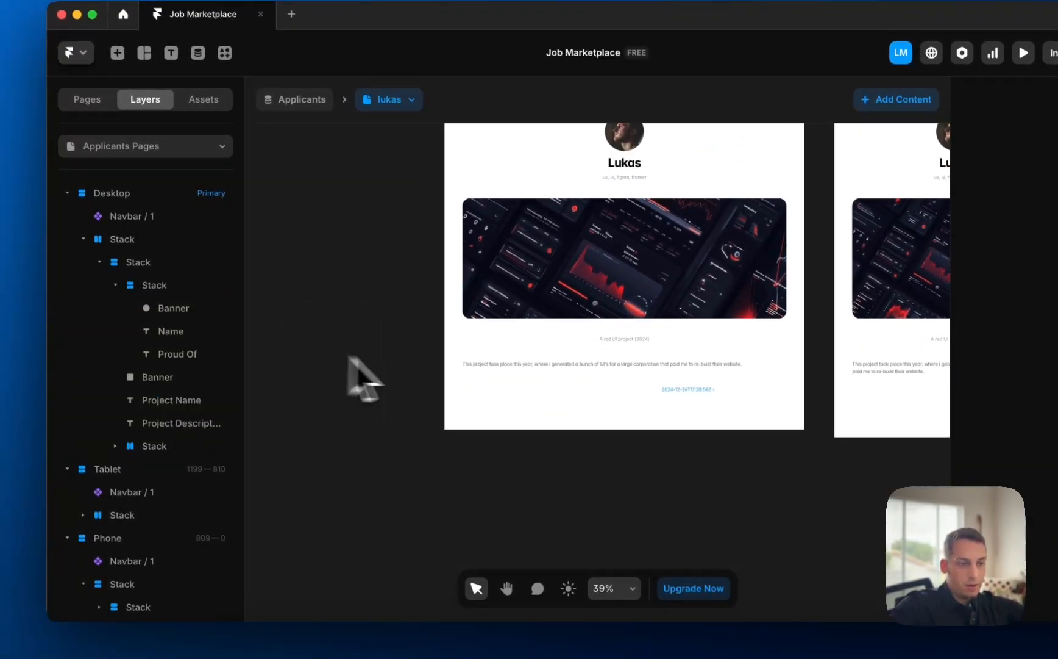
pyautogui.rightClick(622, 339)
pyautogui.click(665, 413)
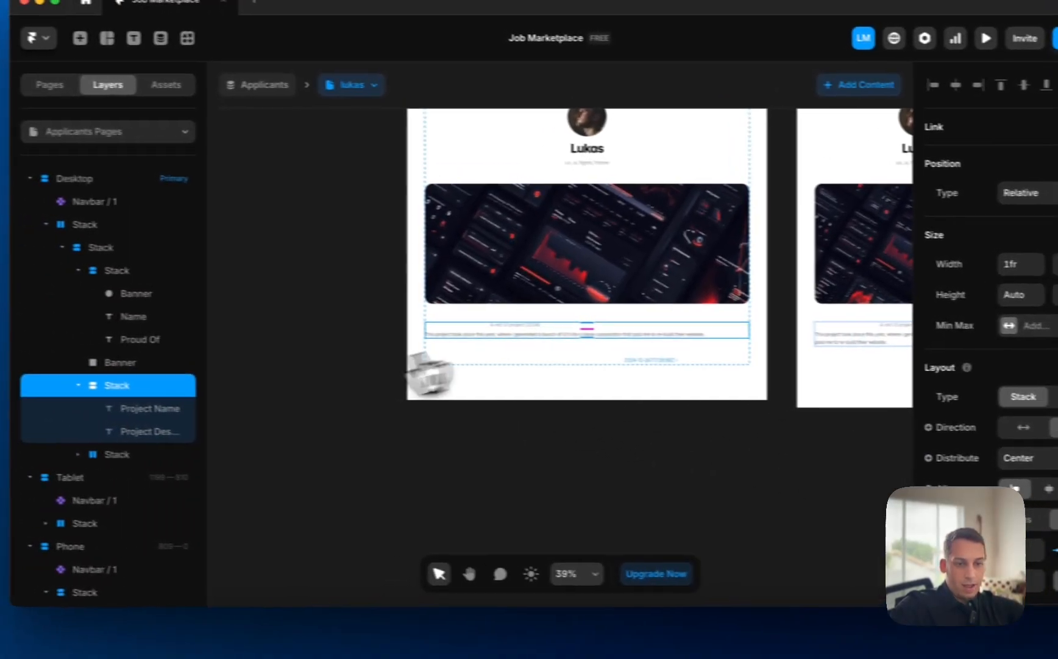
# - Style the project name as a larger, bold heading in black #000000
pyautogui.click(52, 405)
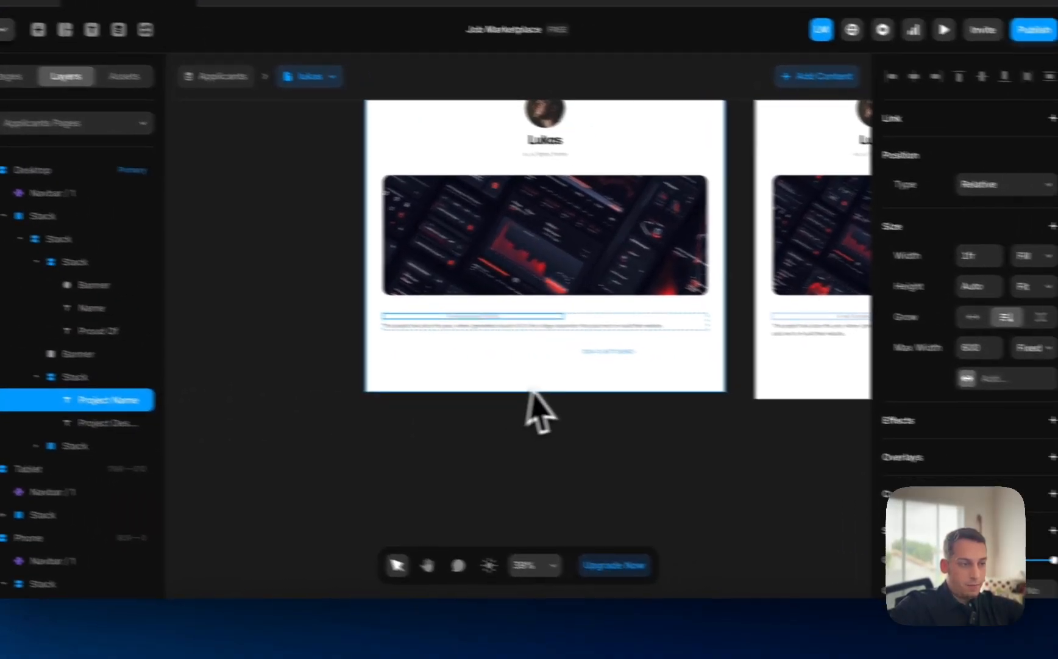
pyautogui.scroll(-10, 918, 442)
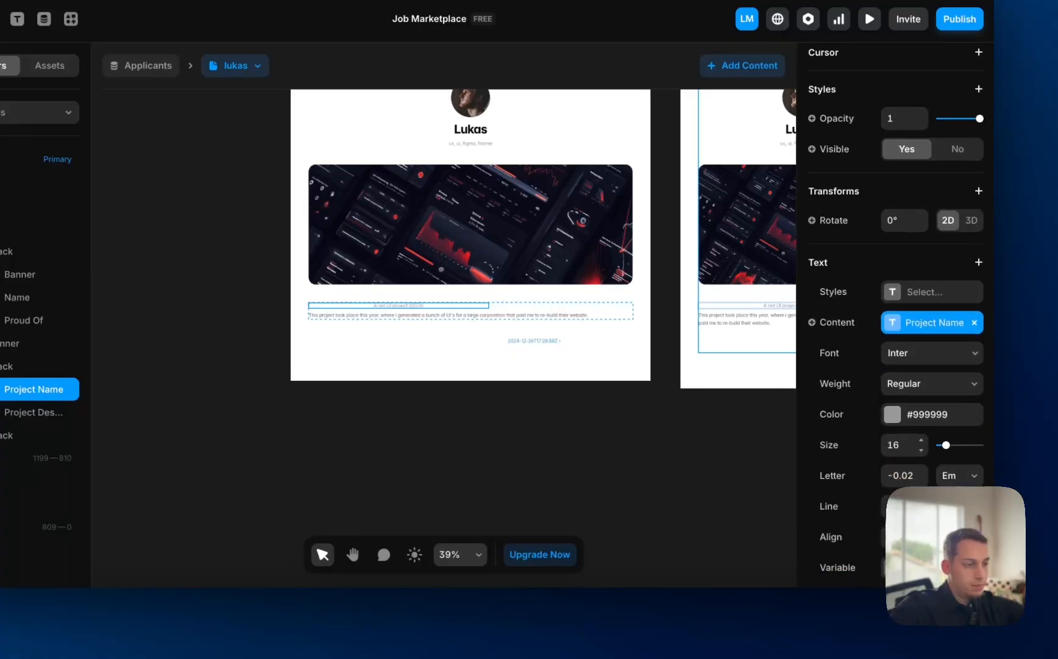
pyautogui.scroll(10, 898, 459)
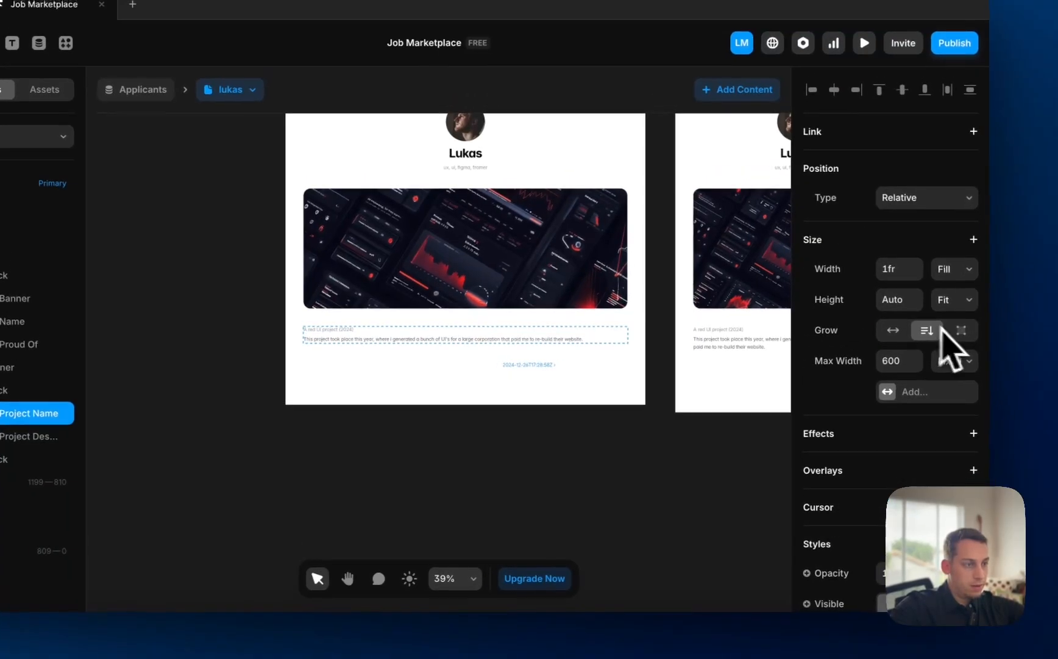
pyautogui.click(832, 374)
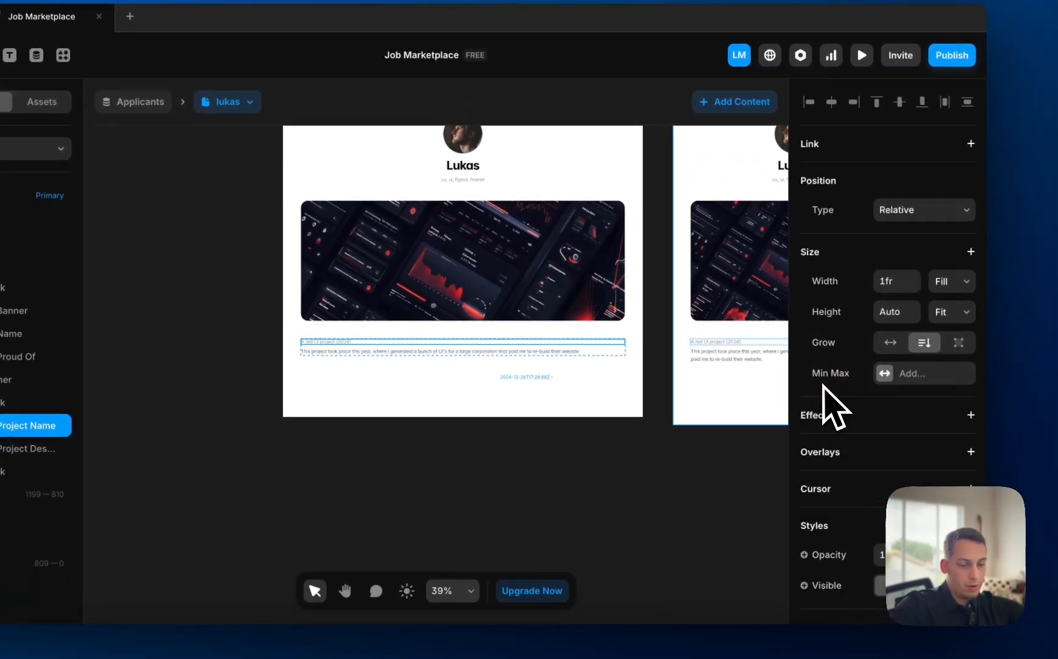
pyautogui.press('super+z')
pyautogui.scroll(-8, 944, 488)
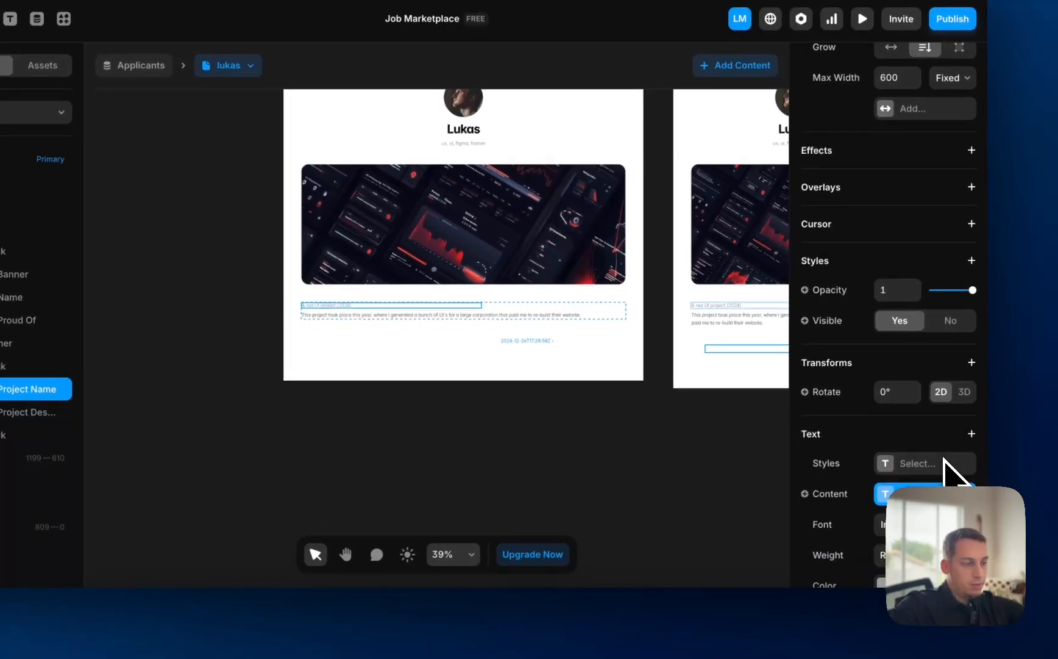
pyautogui.scroll(-4, 939, 462)
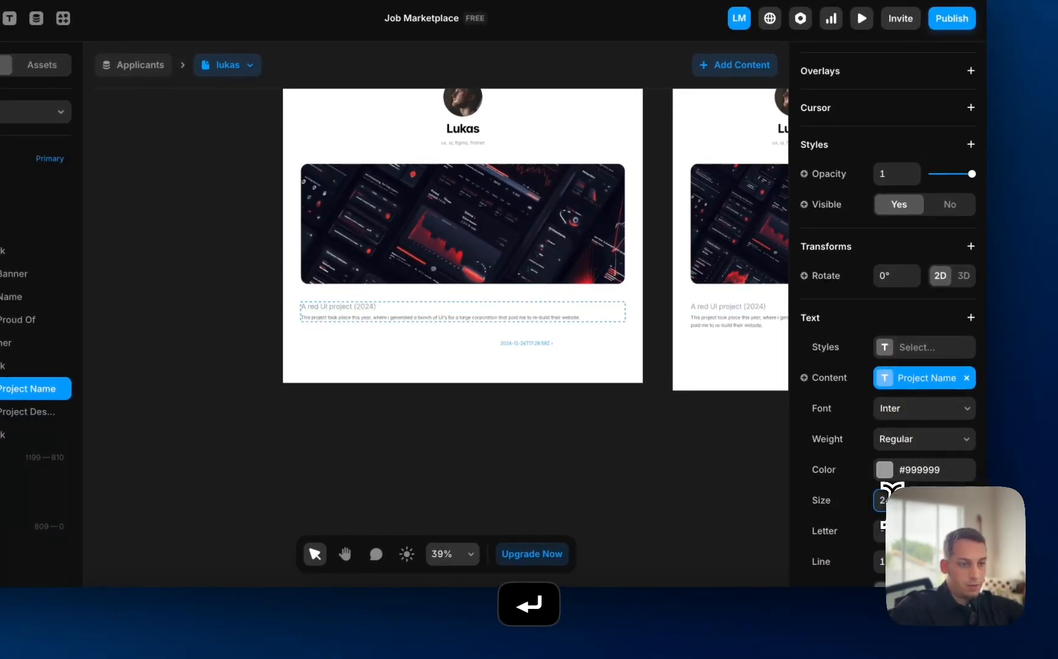
pyautogui.click(898, 472)
pyautogui.moveTo(647, 453); pyautogui.dragTo(445, 607)
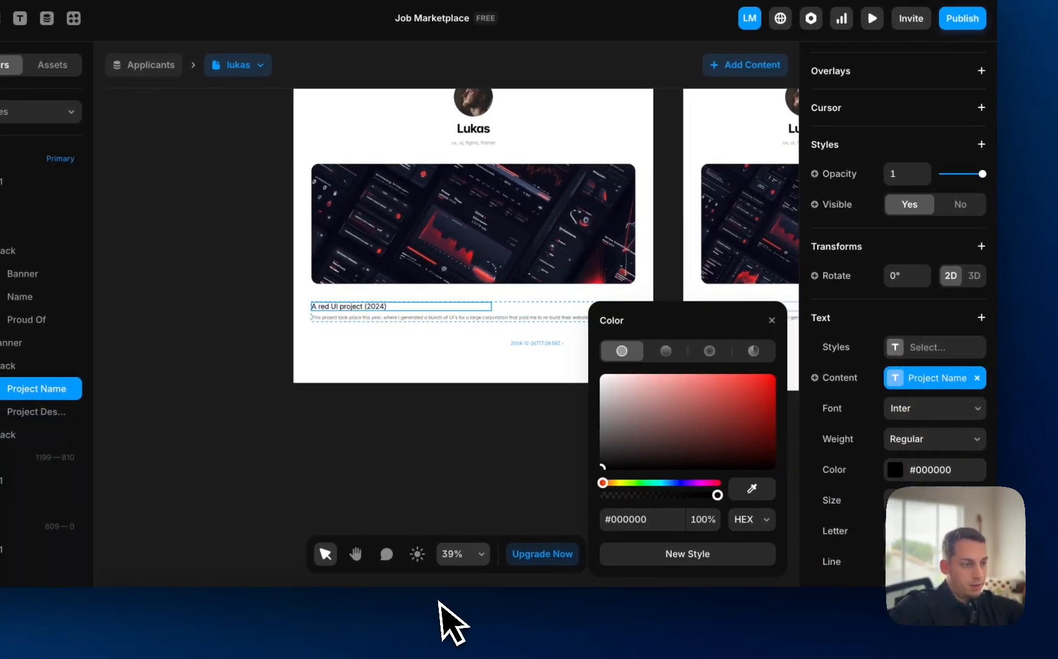
pyautogui.click(923, 456)
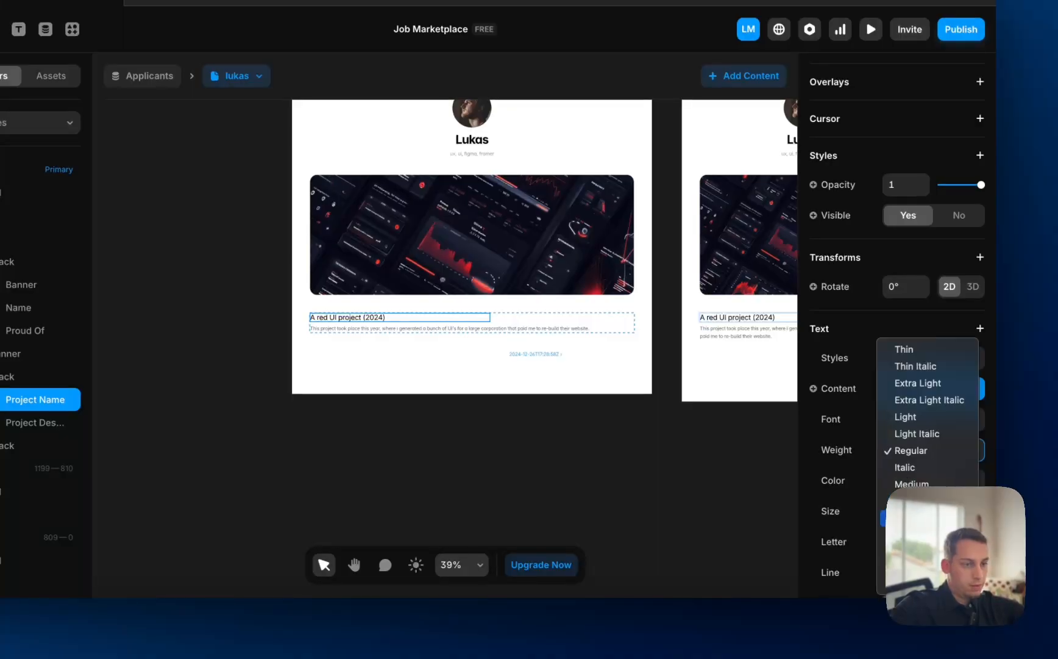
pyautogui.click(549, 462)
# - Set the header stack holding avatar, name and skills to Start alignment
pyautogui.scroll(4, 438, 253)
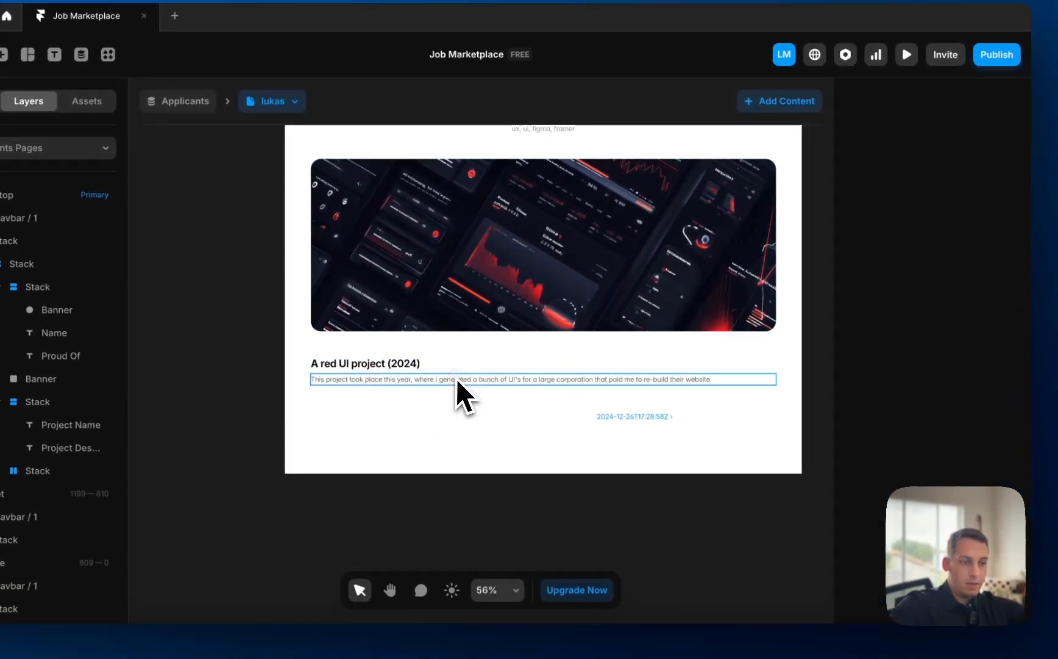
pyautogui.click(457, 379)
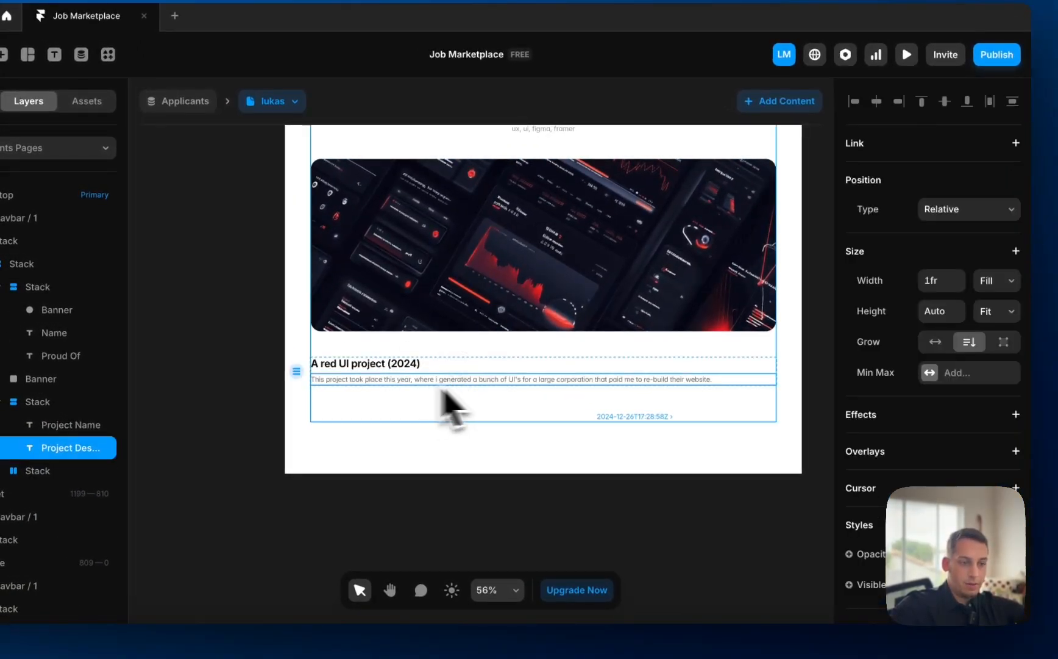
pyautogui.scroll(-4, 610, 444)
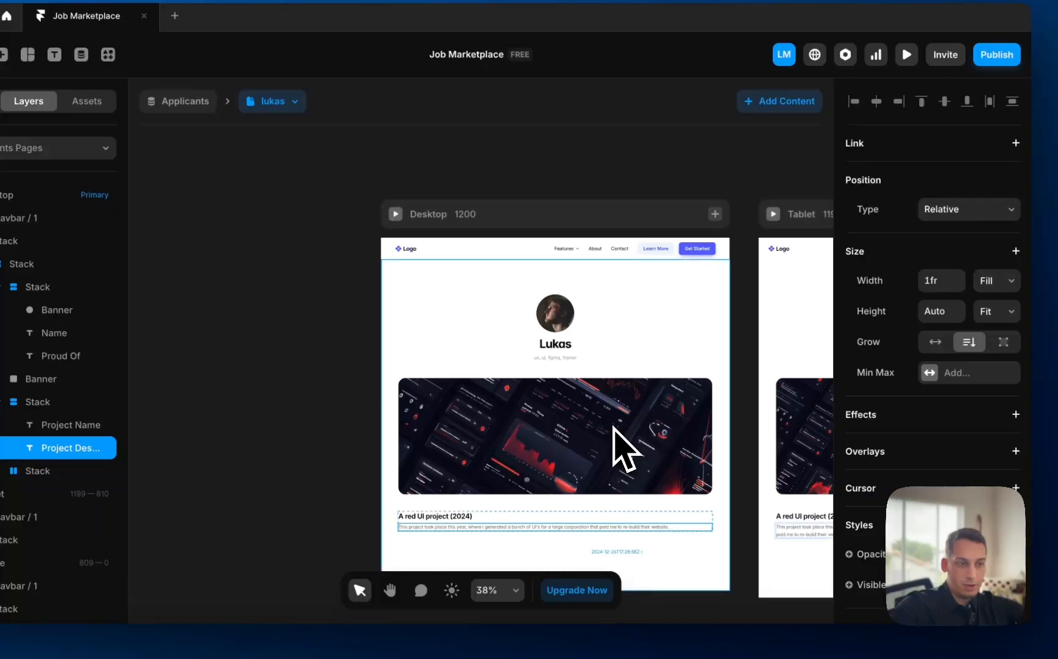
pyautogui.click(454, 323)
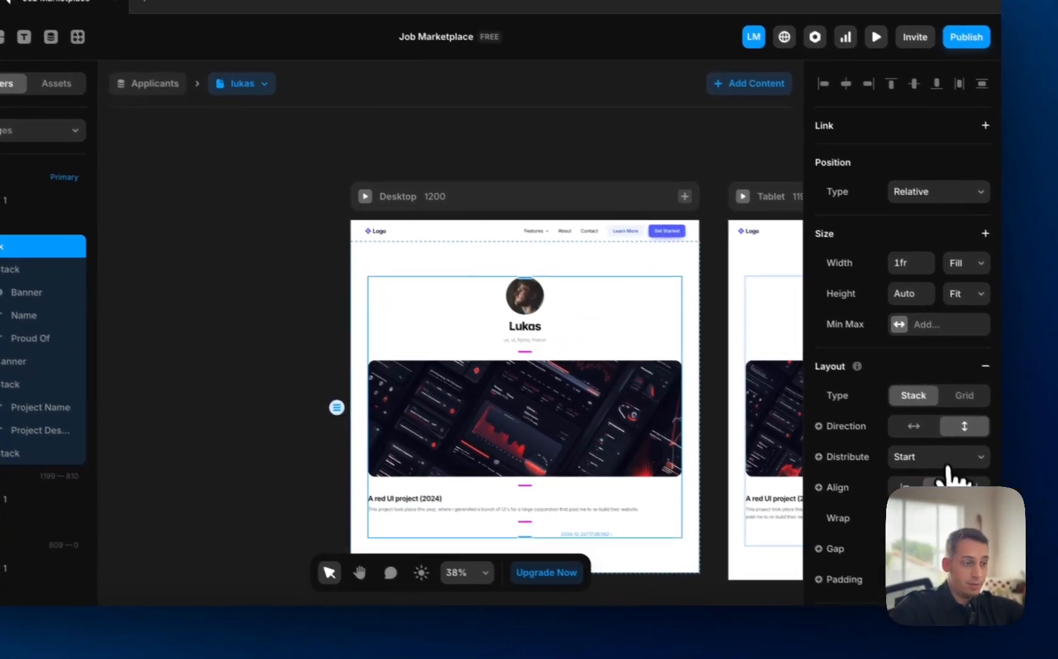
pyautogui.click(456, 343)
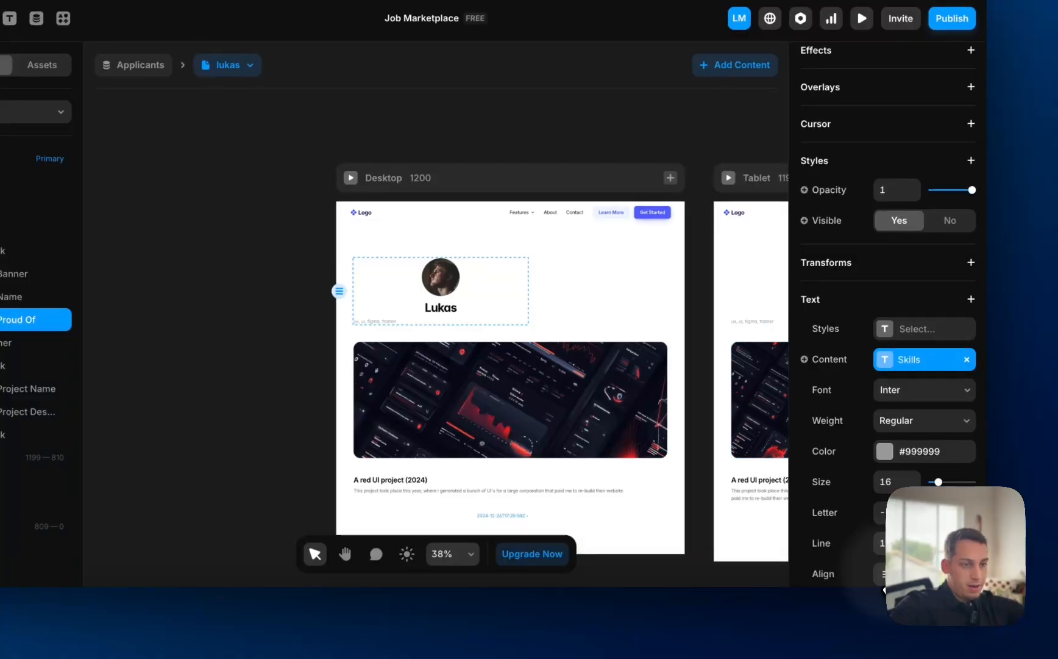
pyautogui.click(450, 311)
pyautogui.scroll(-6, 844, 469)
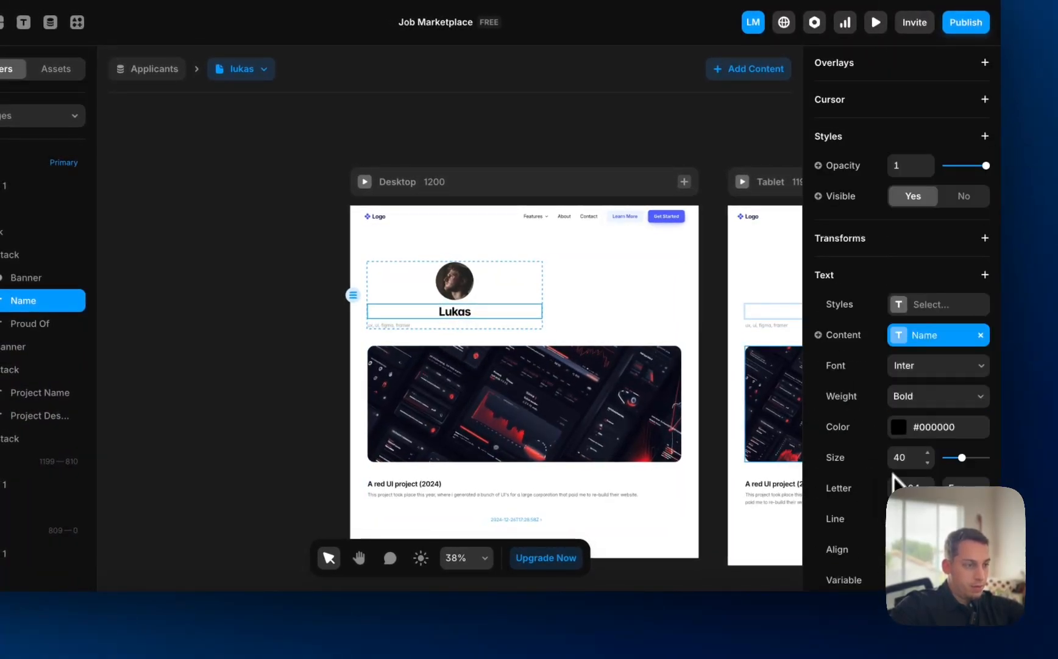
pyautogui.click(462, 289)
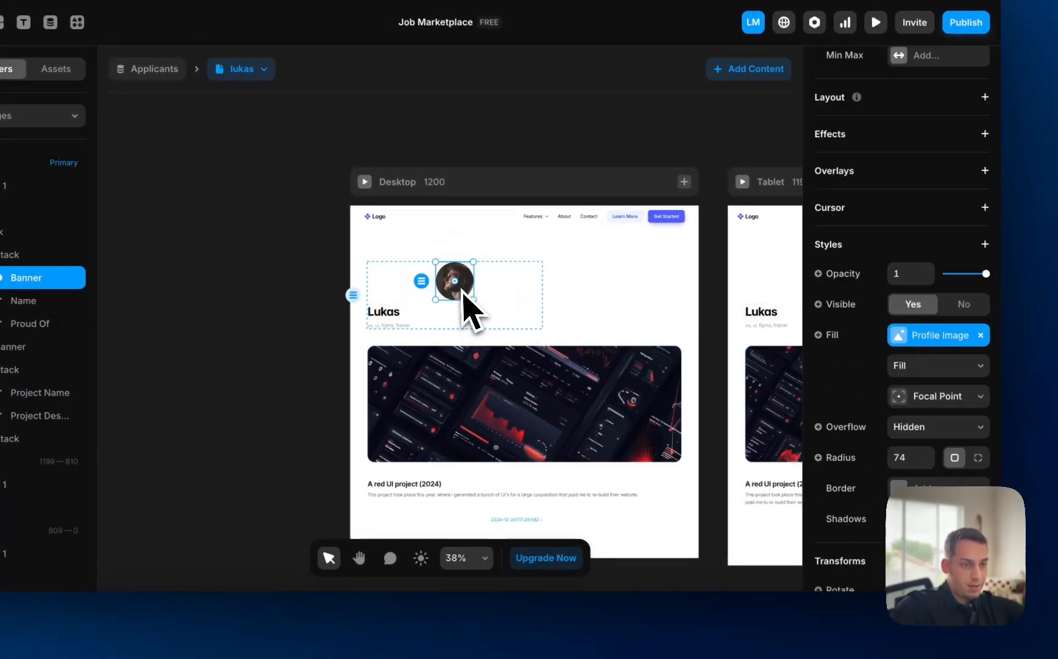
pyautogui.click(420, 289)
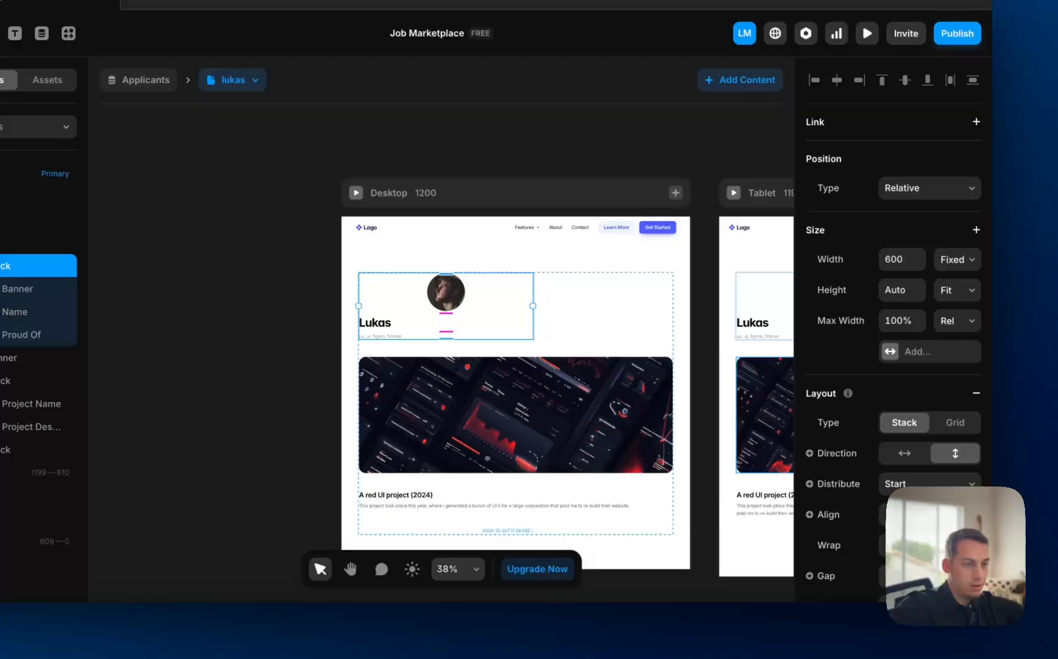
pyautogui.click(897, 514)
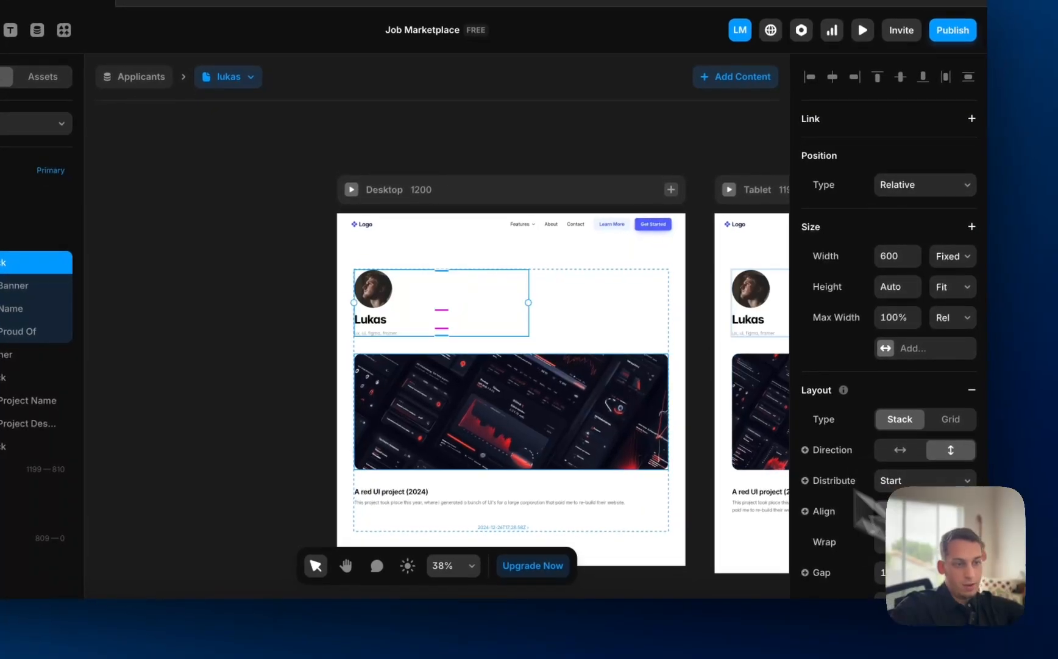
pyautogui.click(326, 262)
pyautogui.hscroll(6, 305, 265)
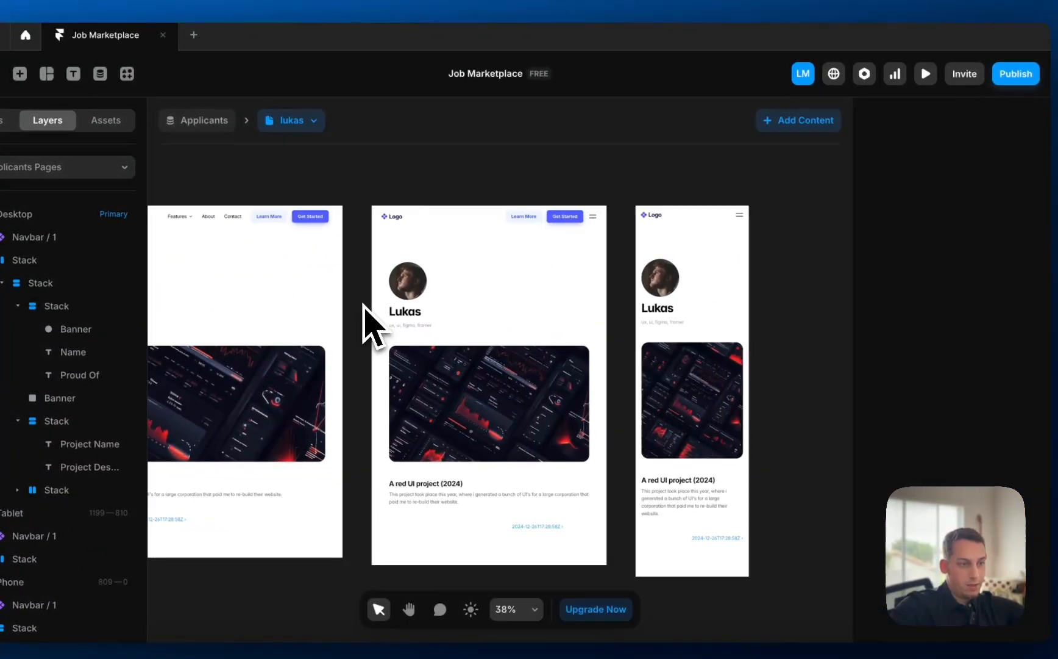
# - On the Phone layout, set the header stack's alignment to Center
pyautogui.hscroll(3, 366, 319)
pyautogui.scroll(-2, 366, 319)
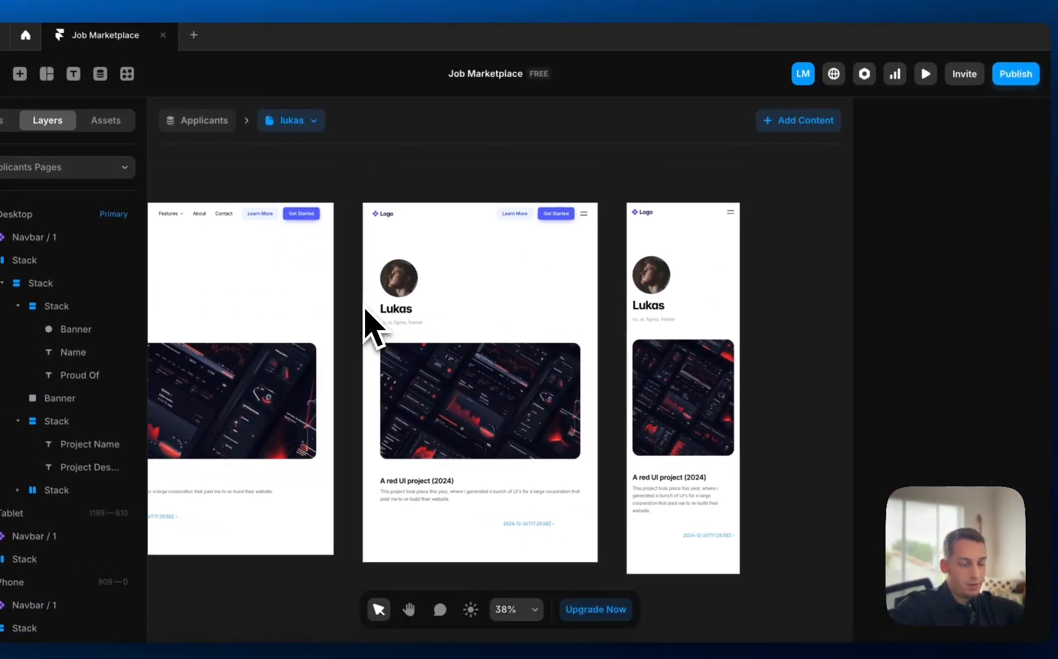
pyautogui.click(680, 303)
pyautogui.scroll(-8, 956, 536)
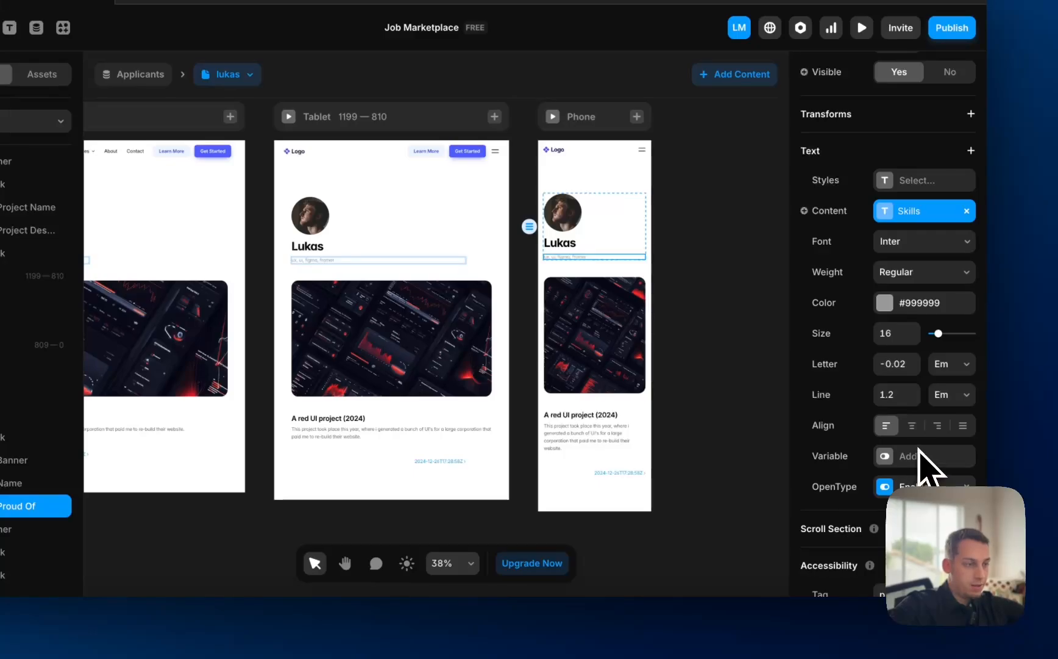
pyautogui.click(622, 243)
pyautogui.scroll(-5, 897, 433)
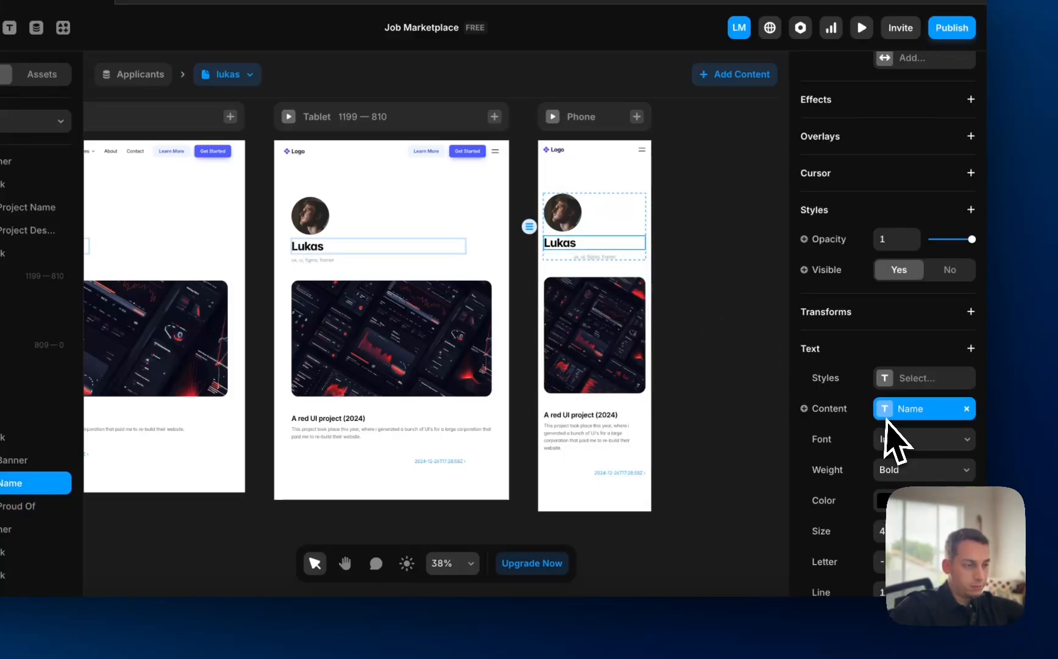
pyautogui.scroll(-3, 888, 317)
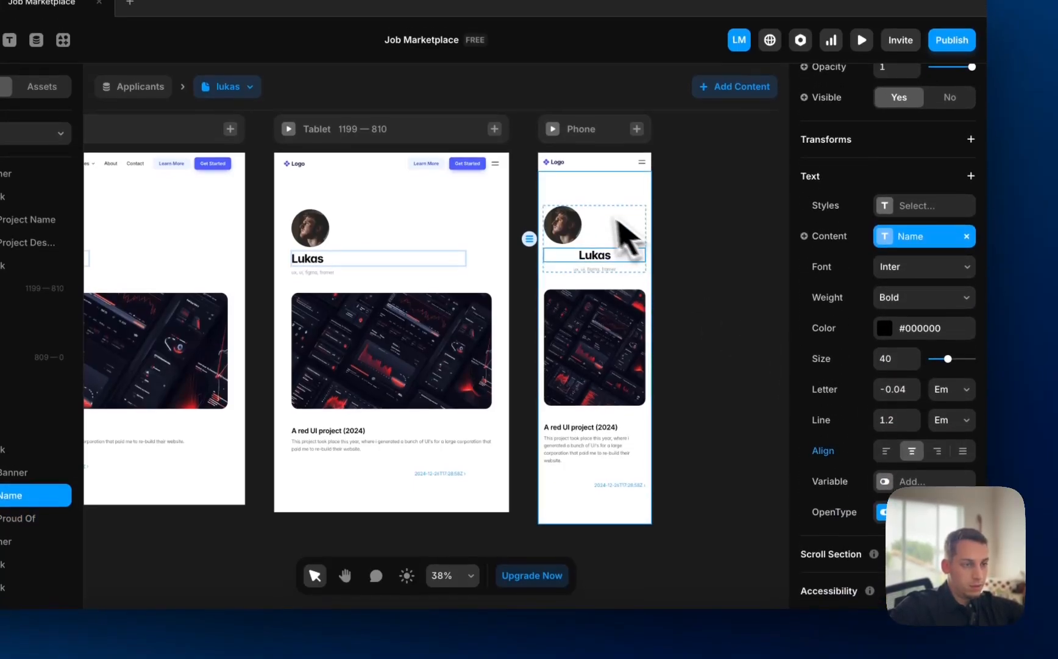
pyautogui.click(595, 224)
pyautogui.click(925, 528)
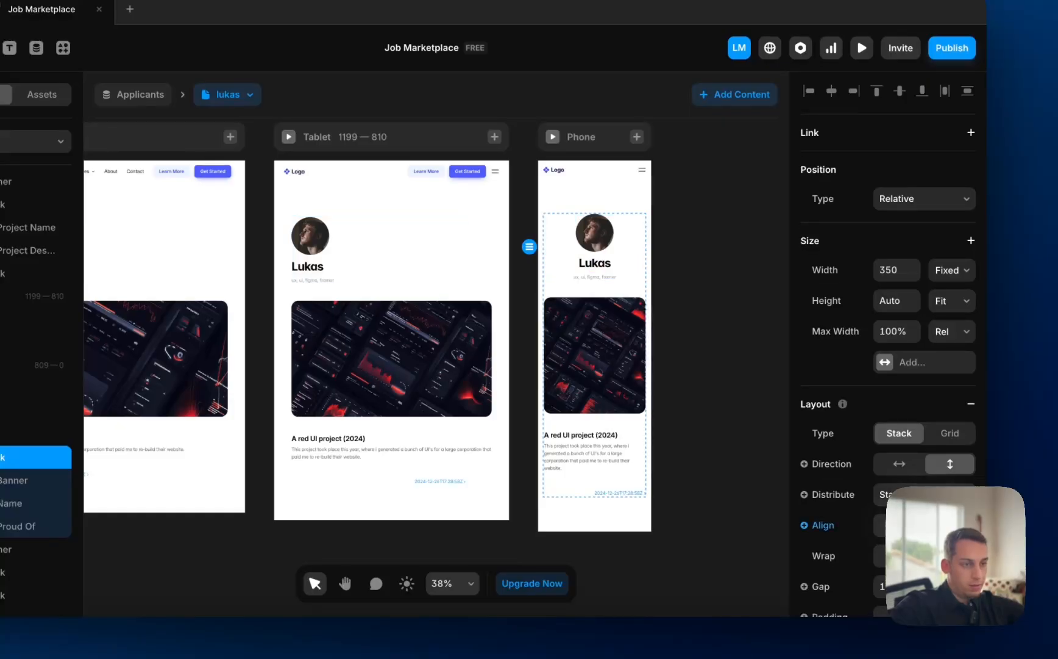
pyautogui.click(786, 415)
pyautogui.scroll(-3, 785, 411)
pyautogui.hscroll(-1, 784, 410)
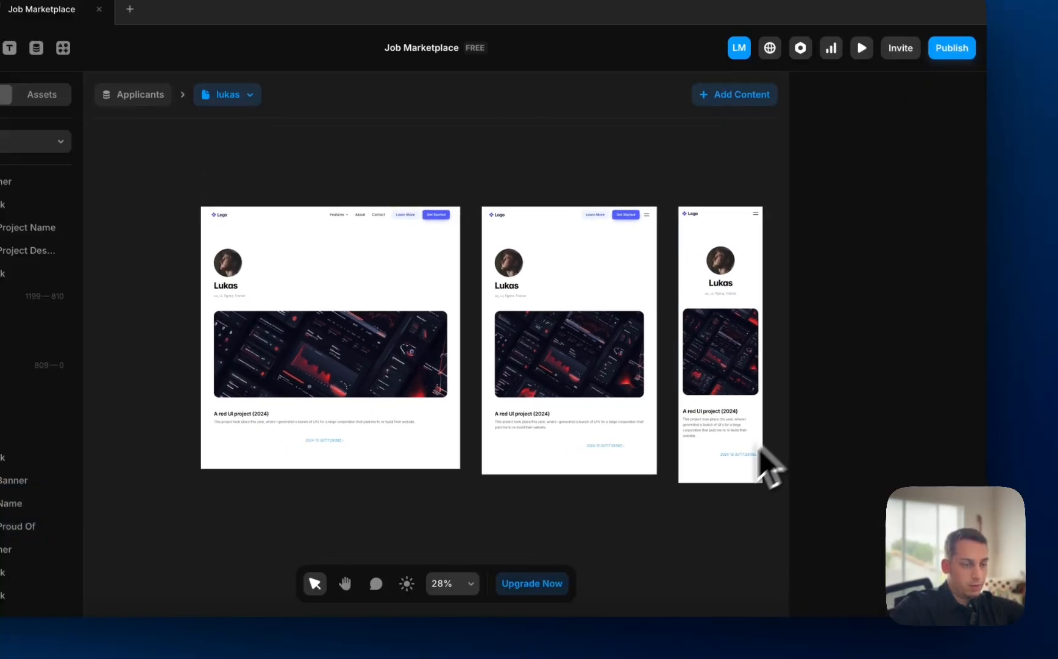
pyautogui.hscroll(-1, 688, 454)
pyautogui.scroll(-2, 686, 454)
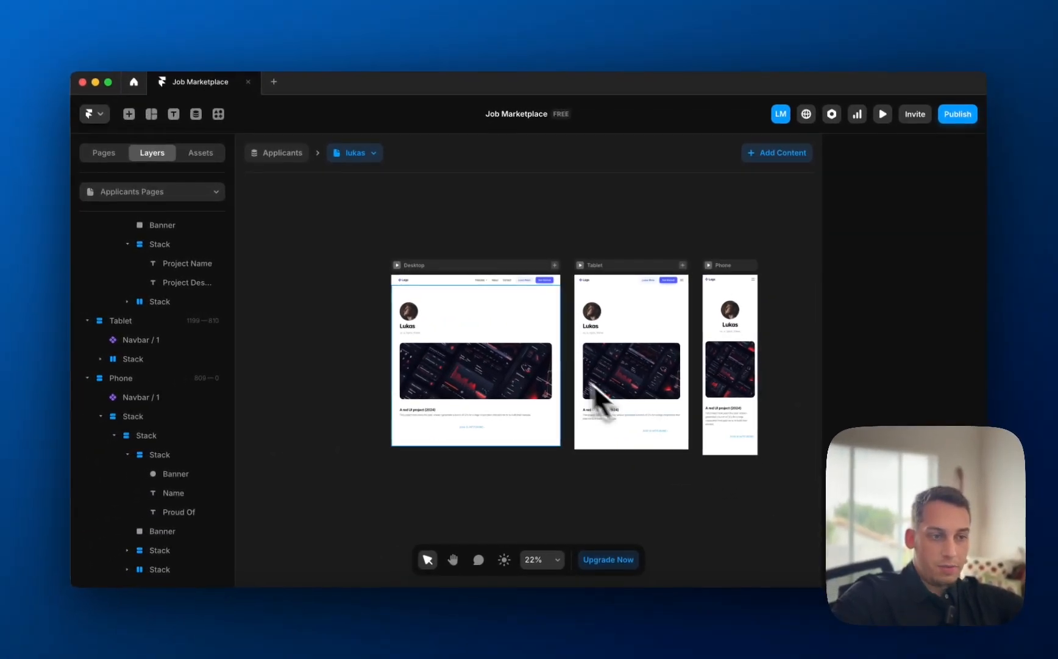
pyautogui.scroll(5, 579, 375)
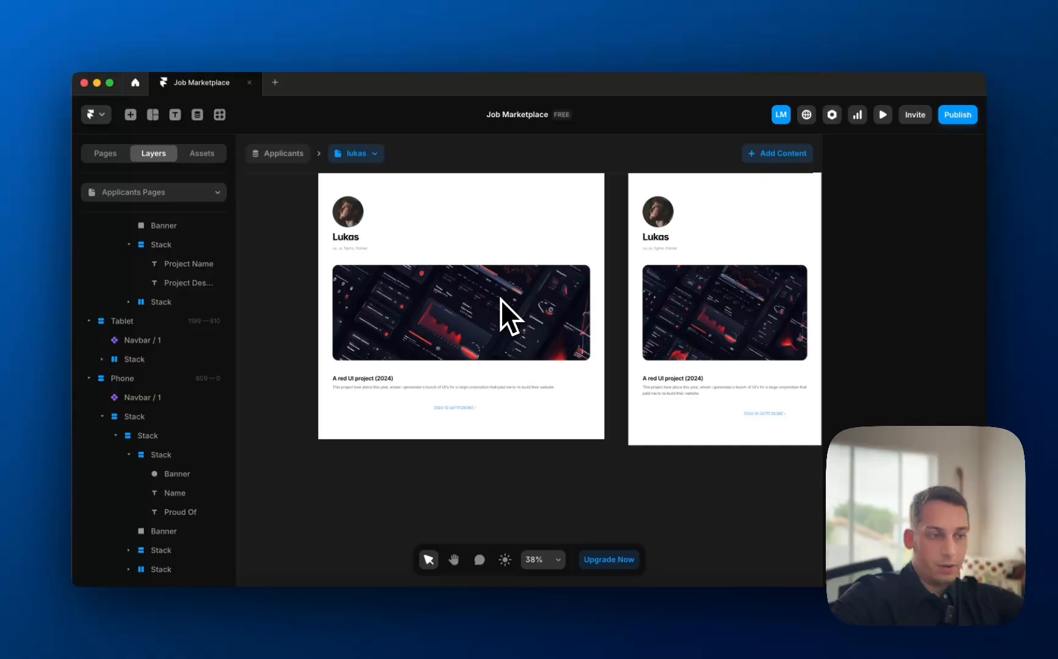
pyautogui.scroll(-4, 501, 300)
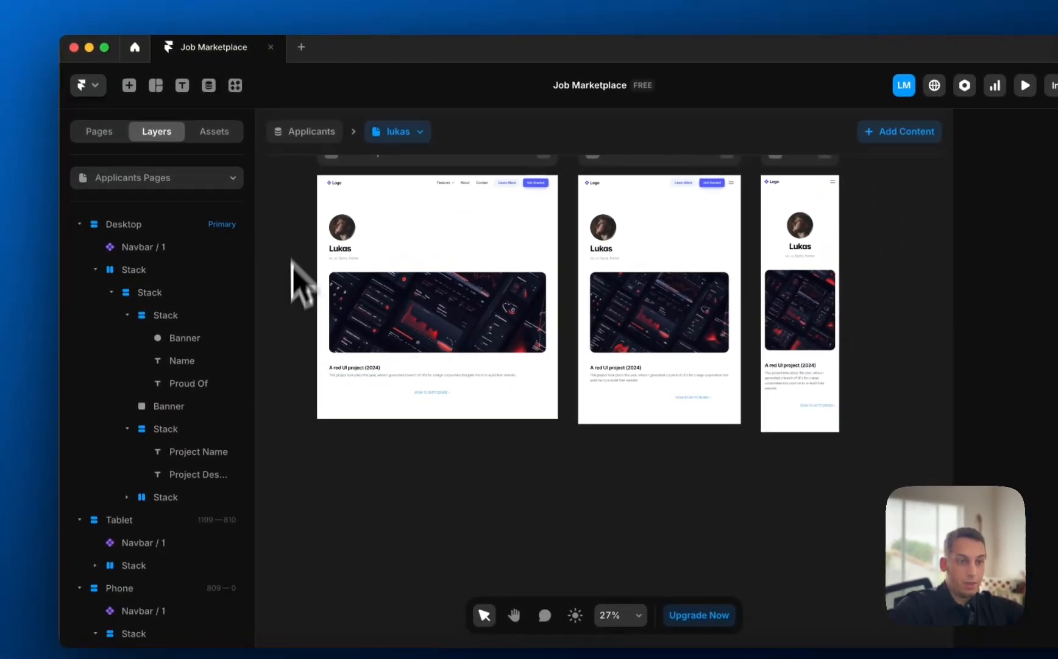
# - Glance at the Job Proposals Pages template, then return to Applicants Pages
pyautogui.scroll(4, 271, 250)
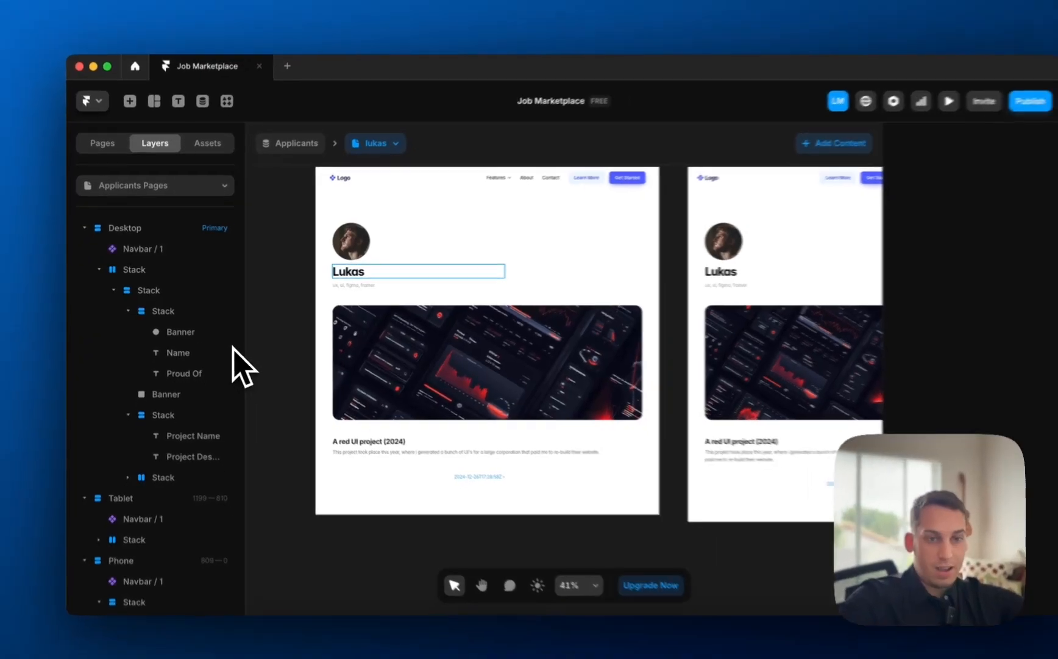
pyautogui.scroll(-3, 337, 290)
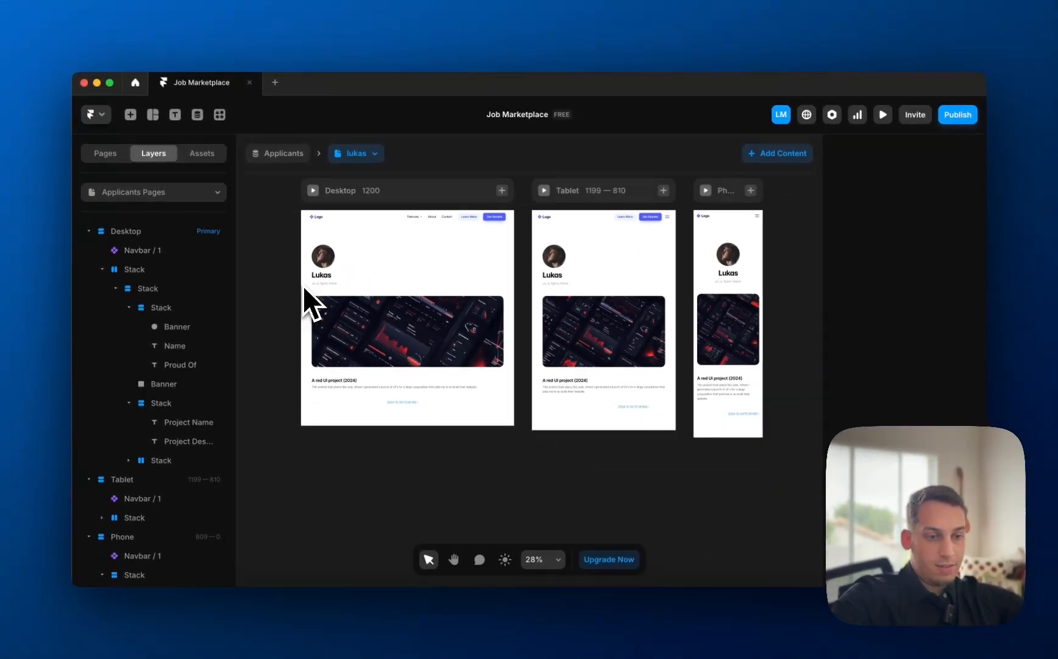
pyautogui.click(206, 193)
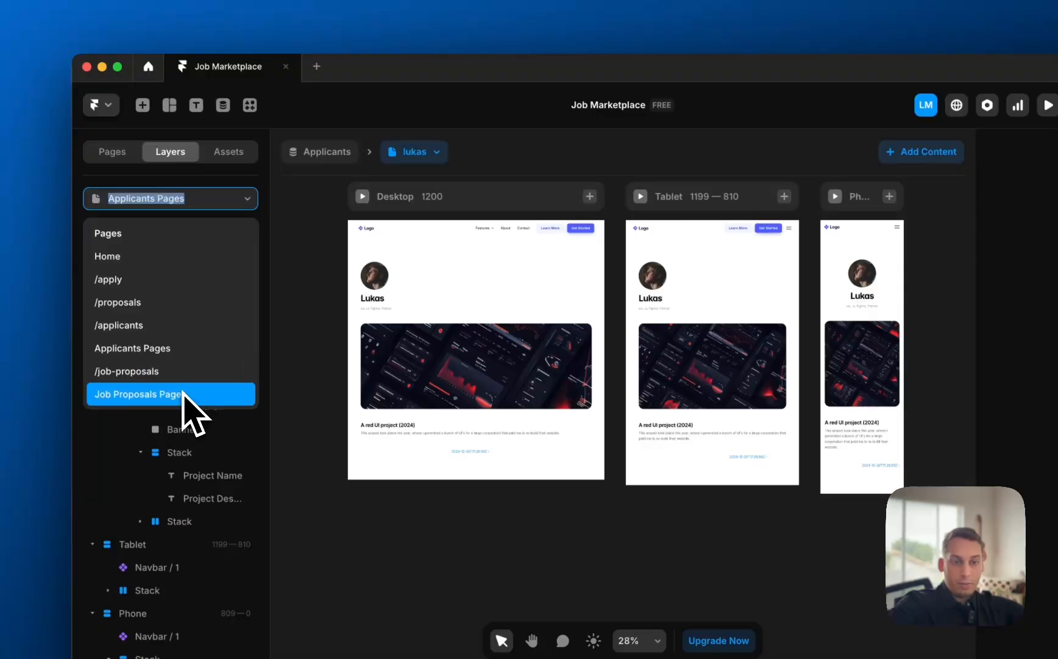
pyautogui.click(214, 394)
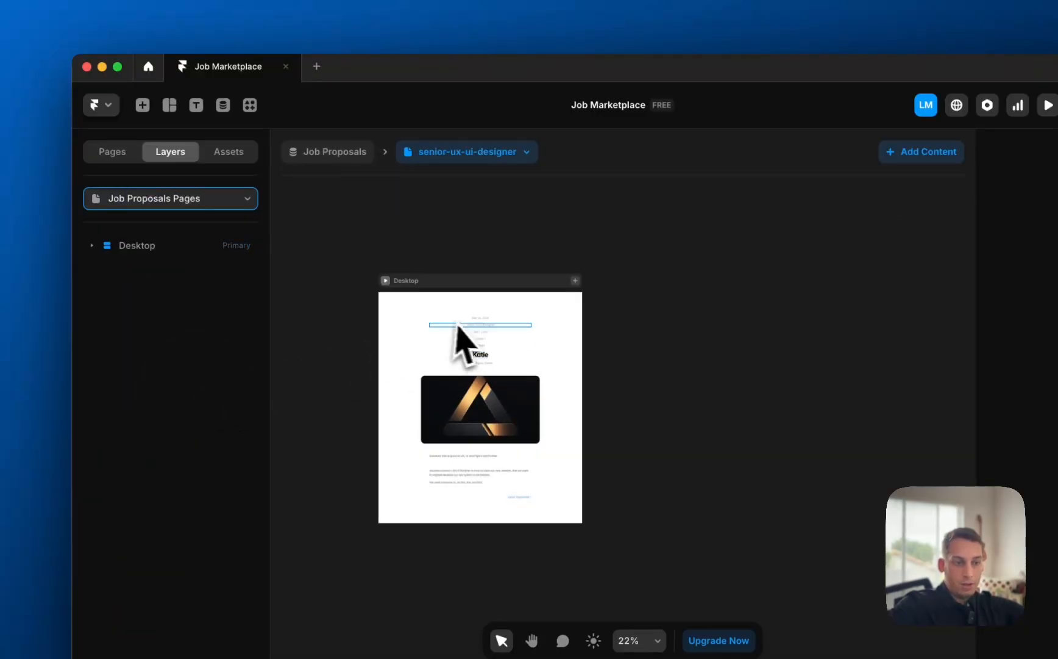
pyautogui.click(186, 196)
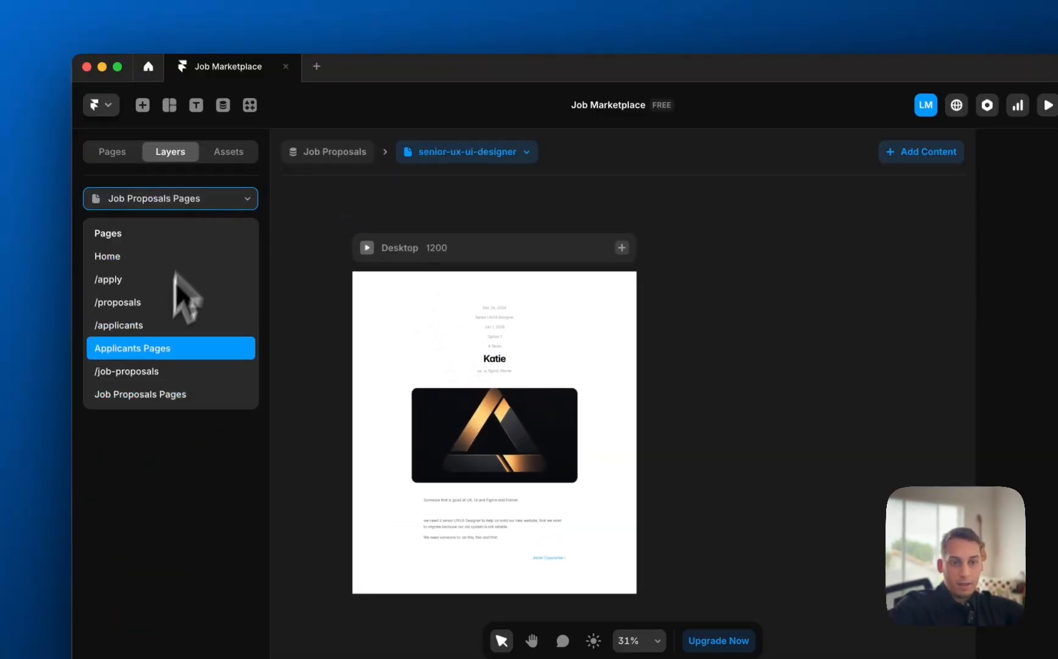
pyautogui.click(138, 347)
# - Preview all five applicant entries, then open the Job Proposals Pages template
pyautogui.click(435, 154)
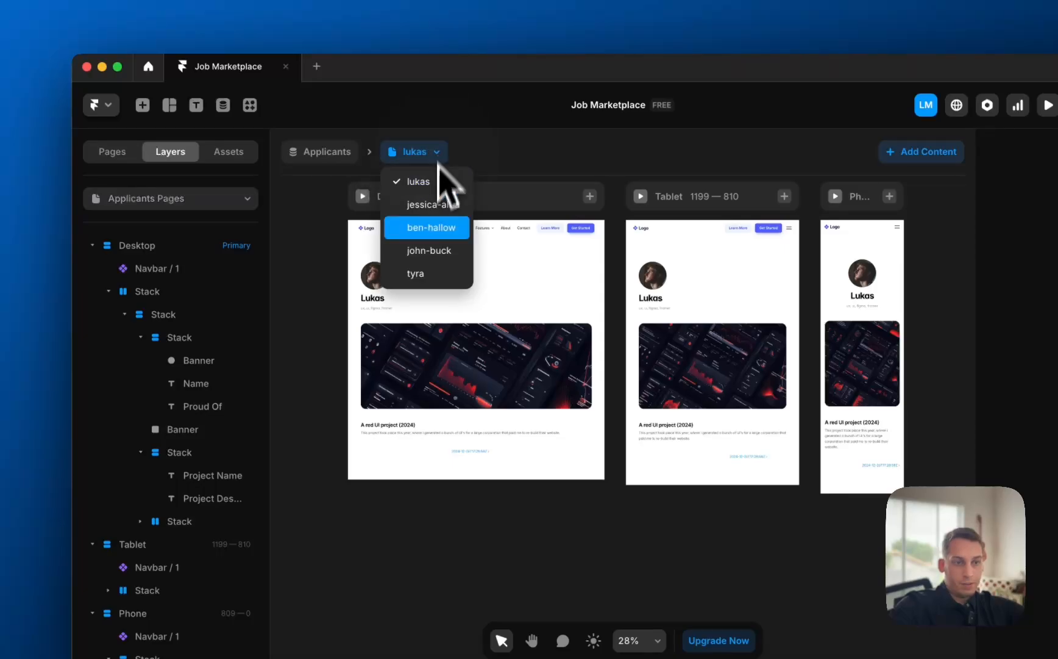
pyautogui.click(437, 205)
pyautogui.click(445, 160)
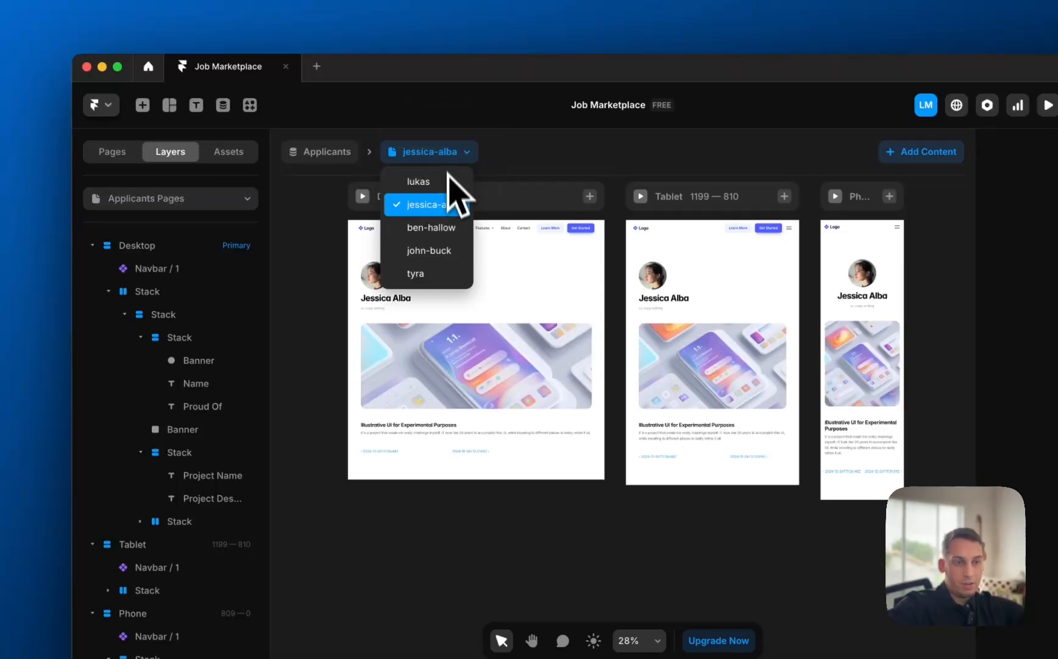
pyautogui.click(449, 228)
pyautogui.click(454, 160)
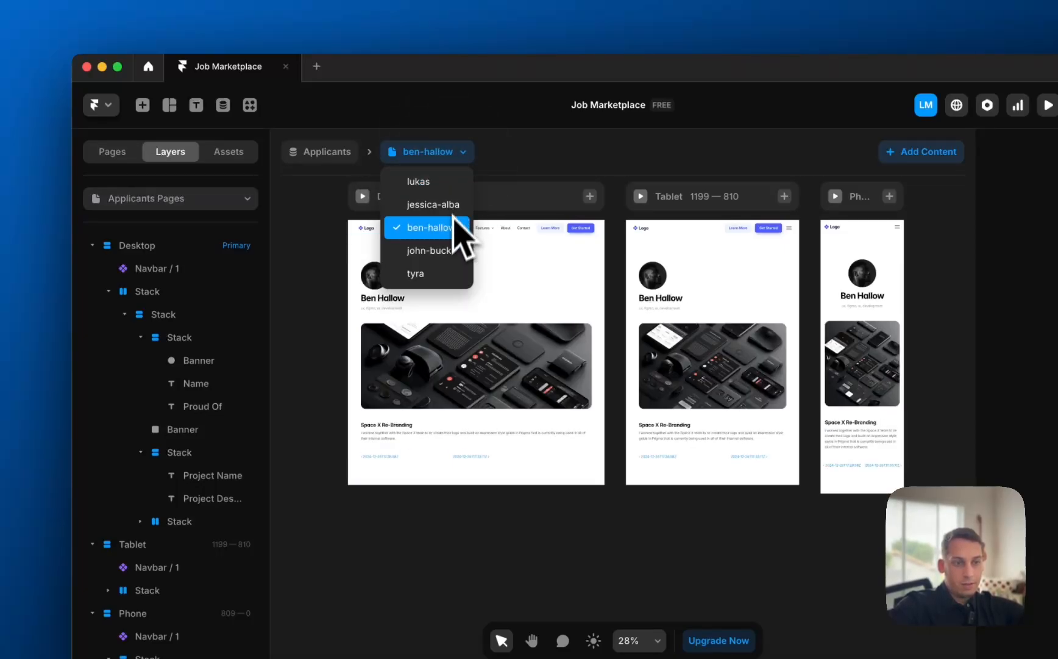
pyautogui.click(447, 251)
pyautogui.click(446, 161)
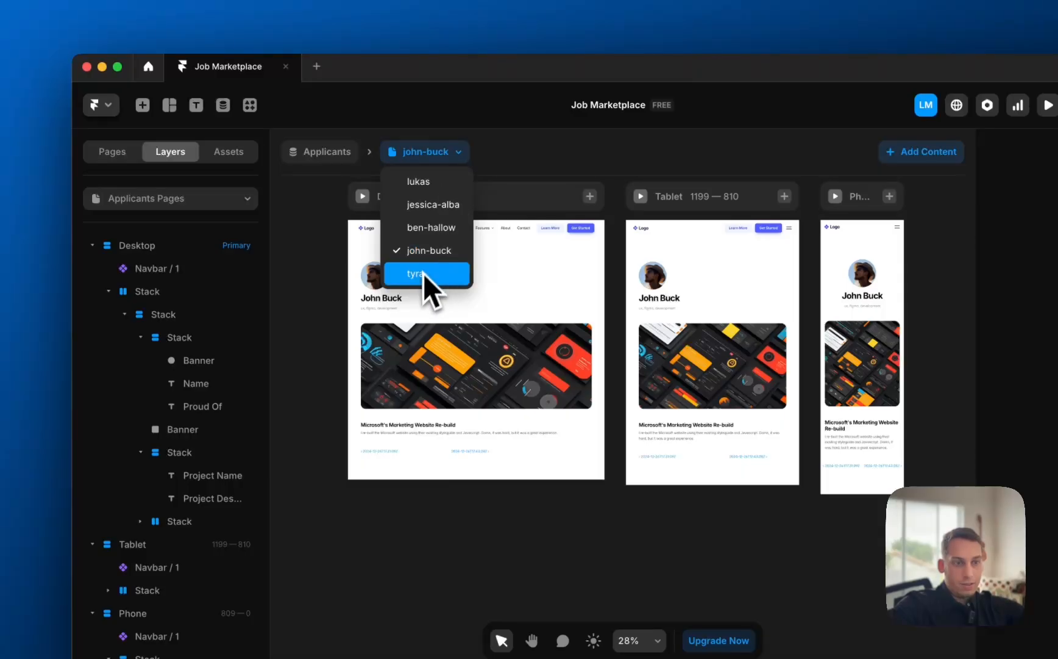
pyautogui.click(423, 274)
pyautogui.click(434, 157)
pyautogui.click(417, 228)
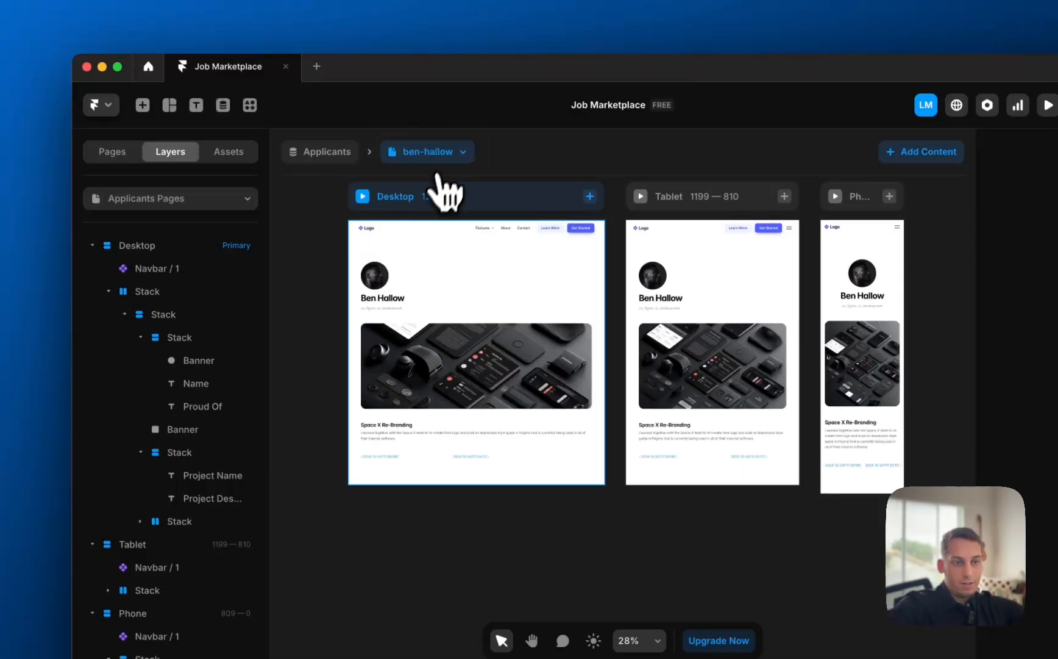
pyautogui.click(447, 158)
pyautogui.click(435, 204)
pyautogui.click(434, 159)
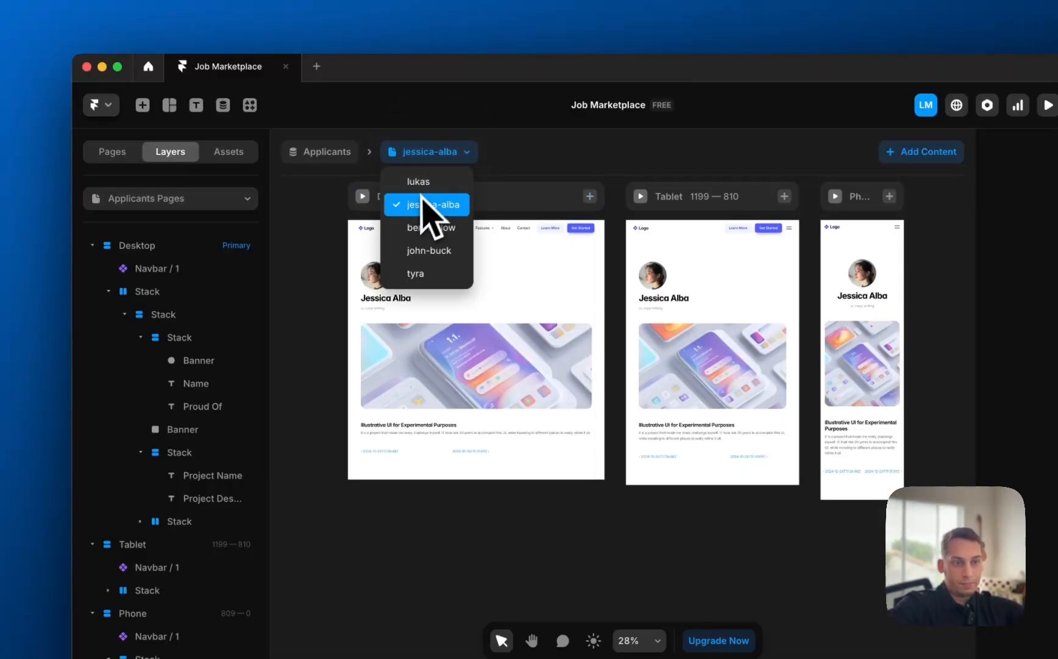
pyautogui.click(422, 183)
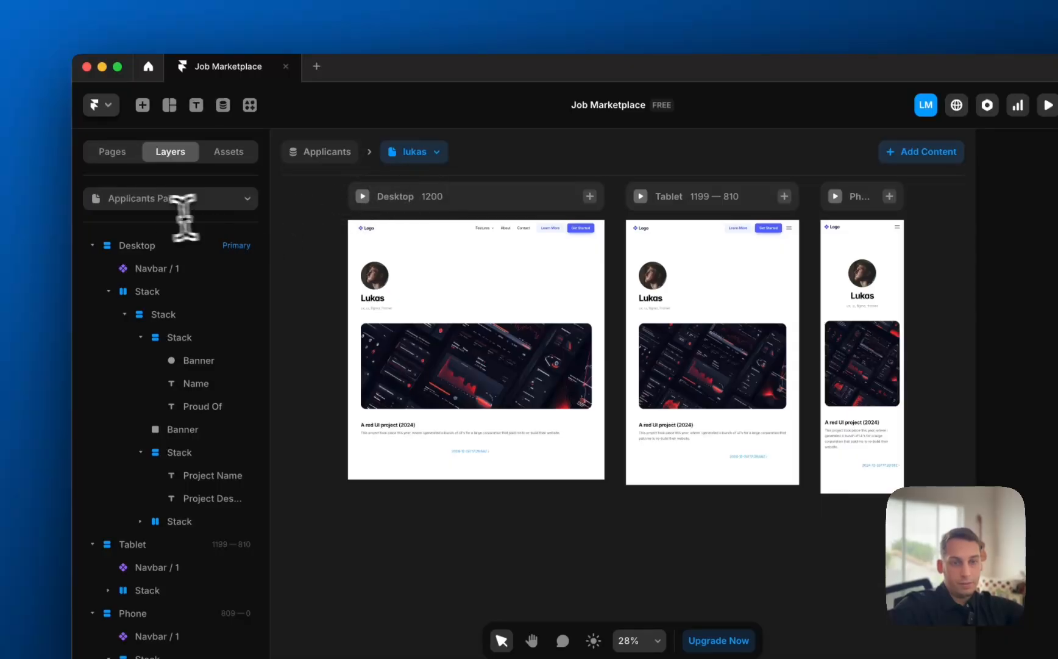
pyautogui.click(152, 205)
pyautogui.click(172, 395)
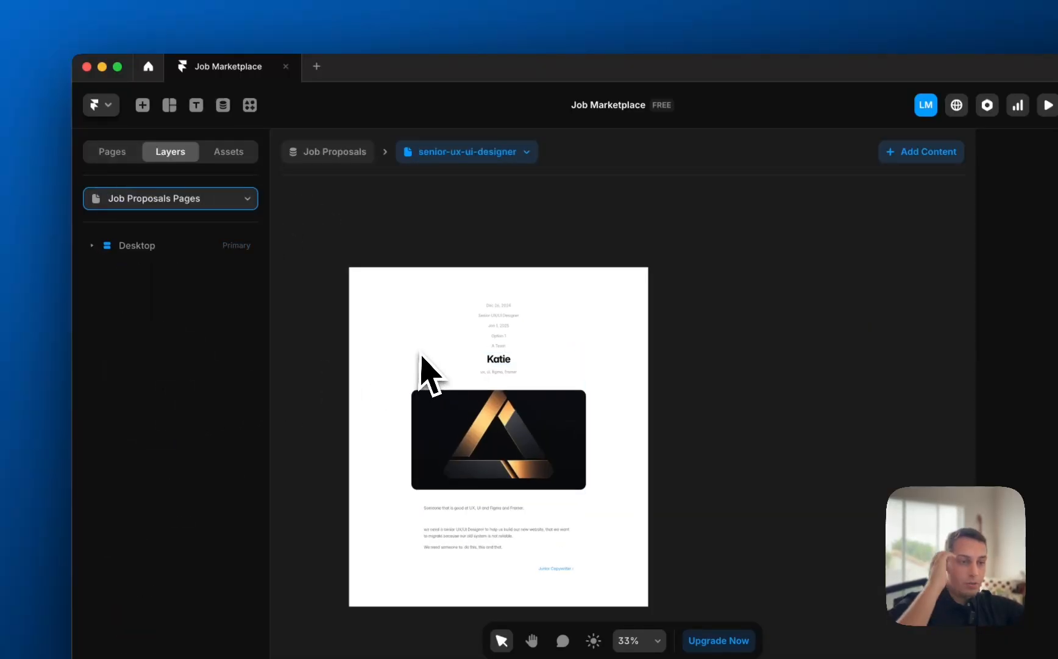
# - Add Tablet and Phone breakpoints to the Job Proposals page
pyautogui.scroll(3, 421, 371)
pyautogui.scroll(-2, 323, 268)
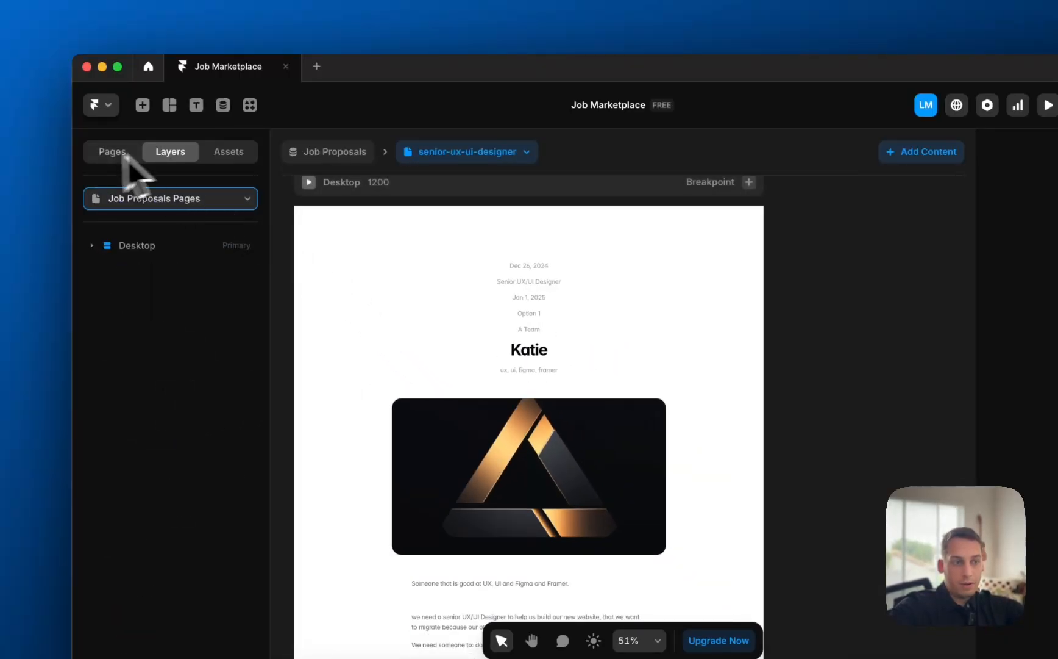
pyautogui.click(750, 182)
pyautogui.click(747, 213)
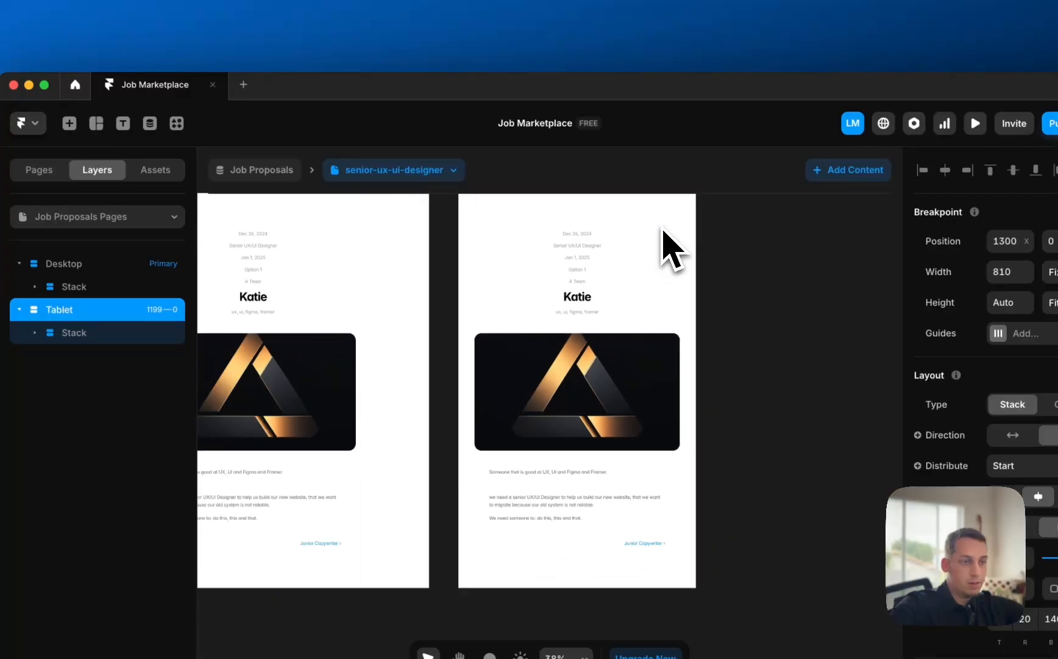
pyautogui.click(697, 281)
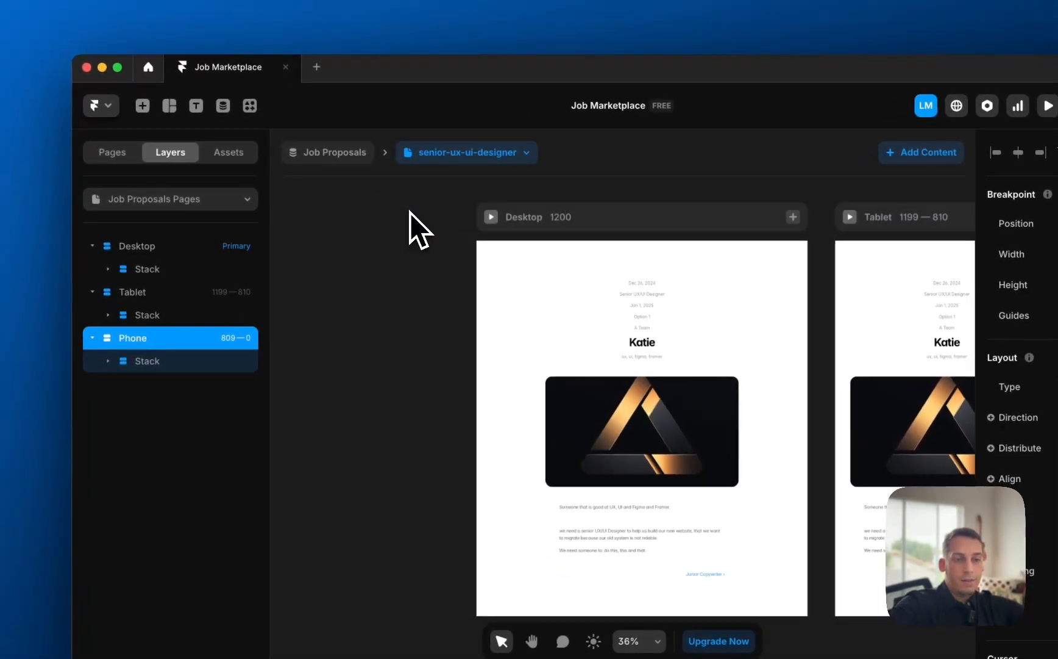
# - Paste the navbar into Desktop above the content, and set top padding and gap to 0
pyautogui.click(113, 154)
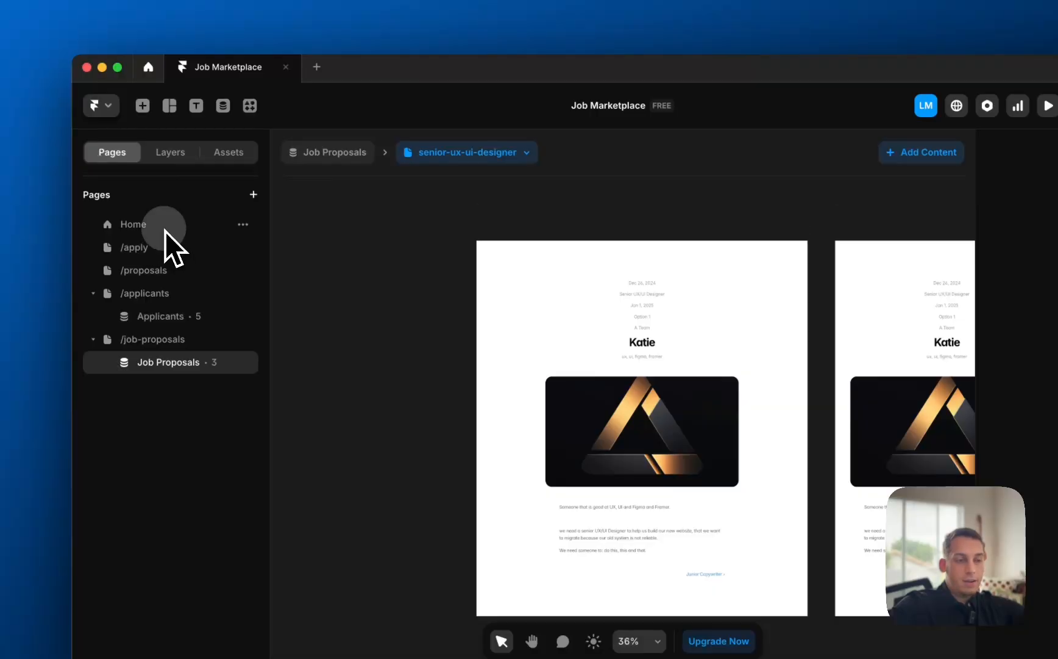
pyautogui.click(165, 229)
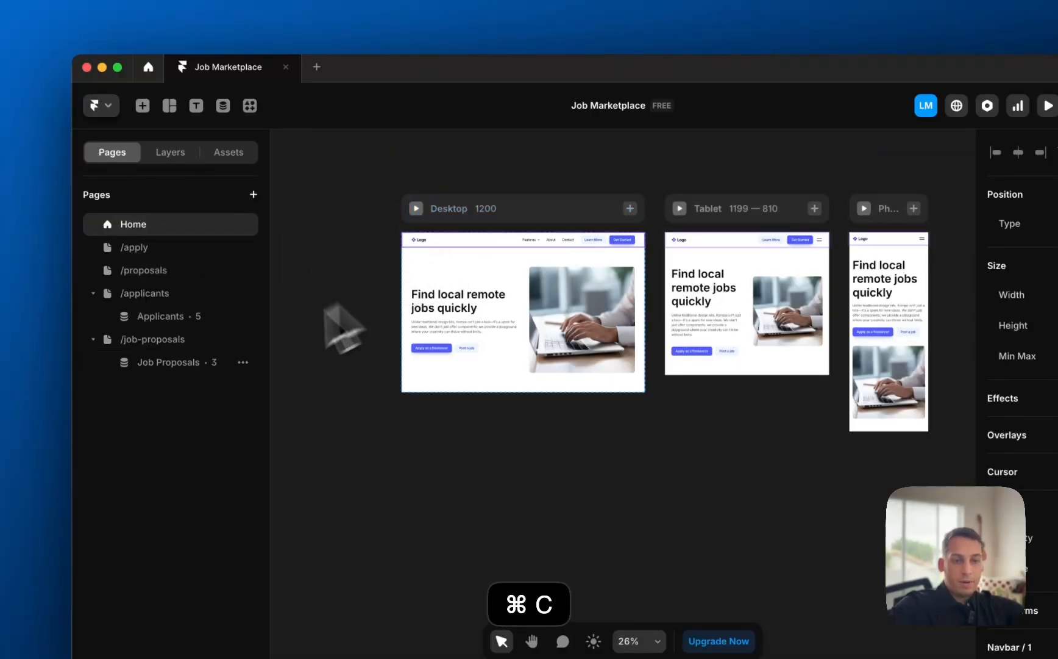
pyautogui.click(207, 364)
pyautogui.press('super+v')
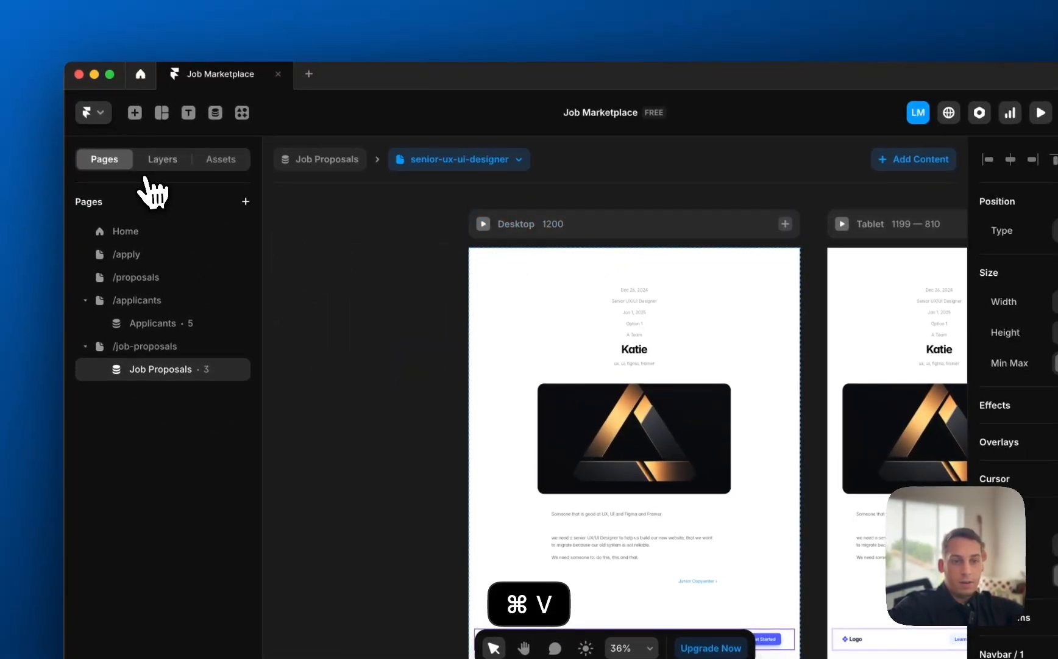
pyautogui.click(159, 159)
pyautogui.moveTo(142, 266); pyautogui.dragTo(224, 267)
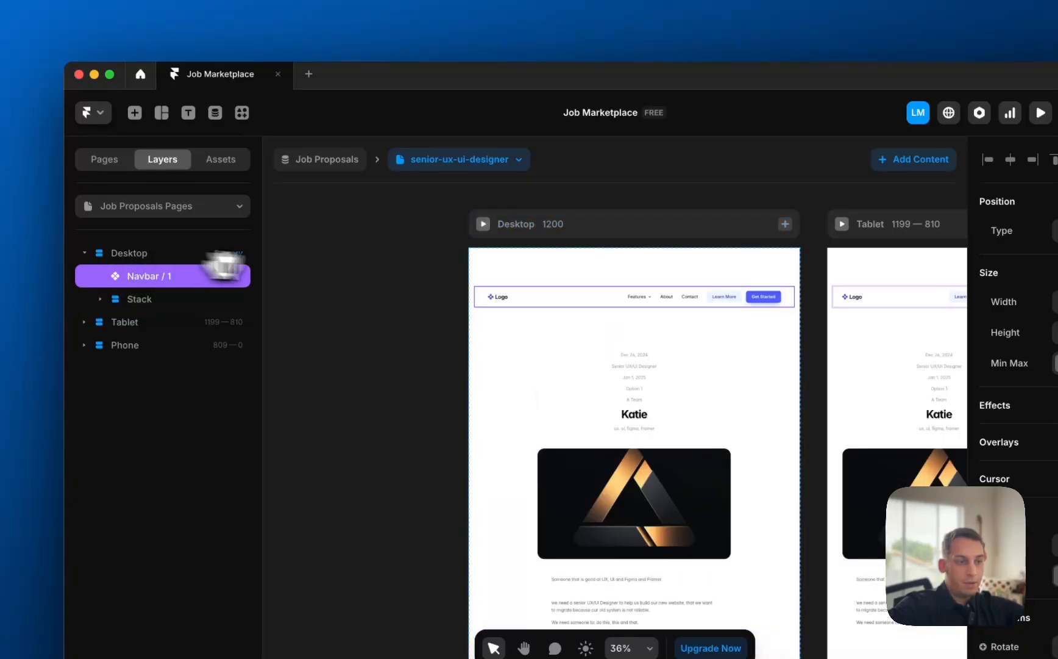
pyautogui.click(503, 225)
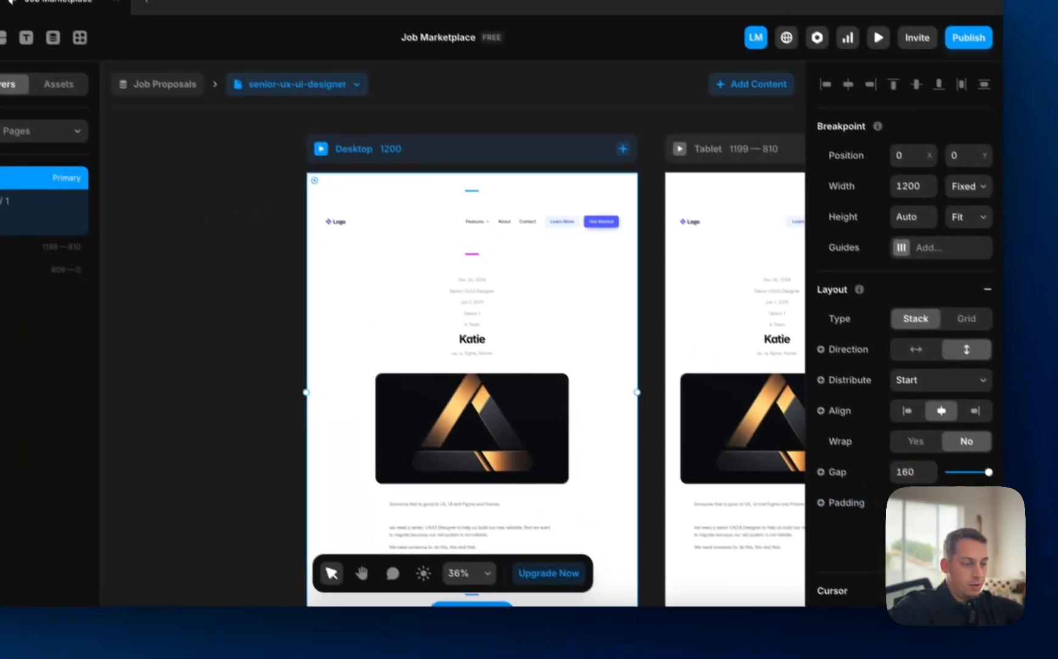
pyautogui.press('Tab')
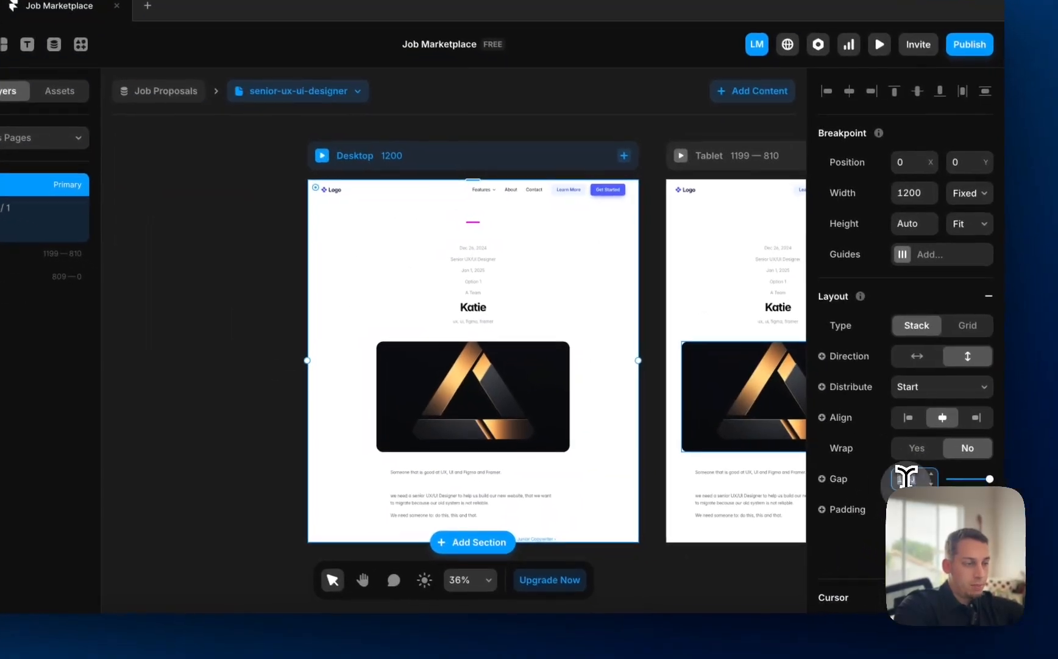
pyautogui.click(945, 492)
# - Set the content gap to 0, then wrap the content stack in a new full-width Fill stack
pyautogui.write('0')
pyautogui.click(273, 329)
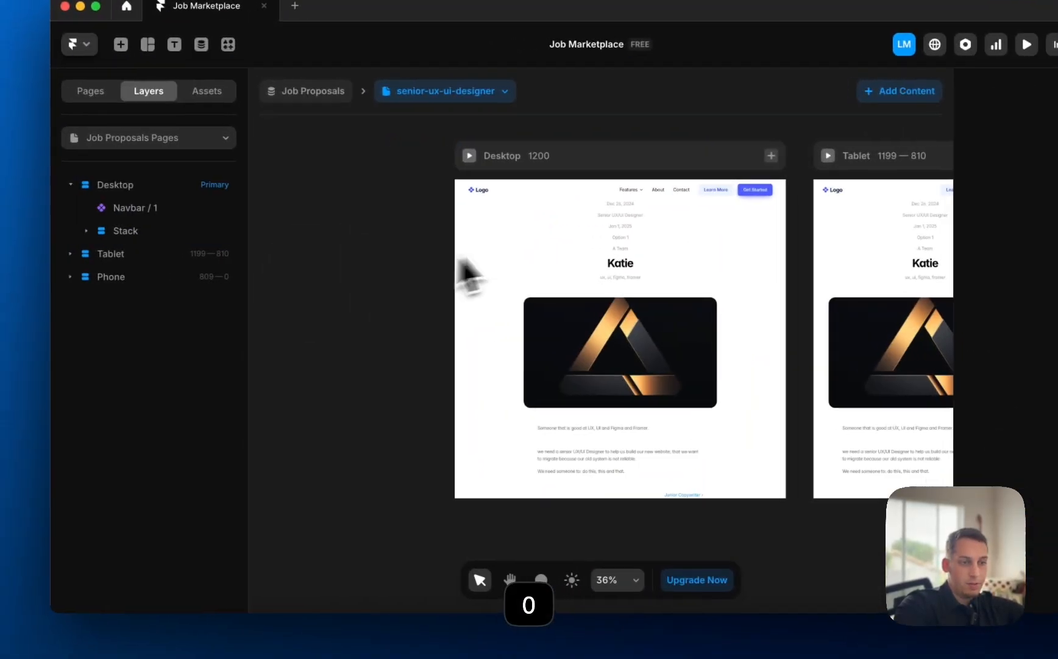
pyautogui.click(153, 230)
pyautogui.rightClick(152, 231)
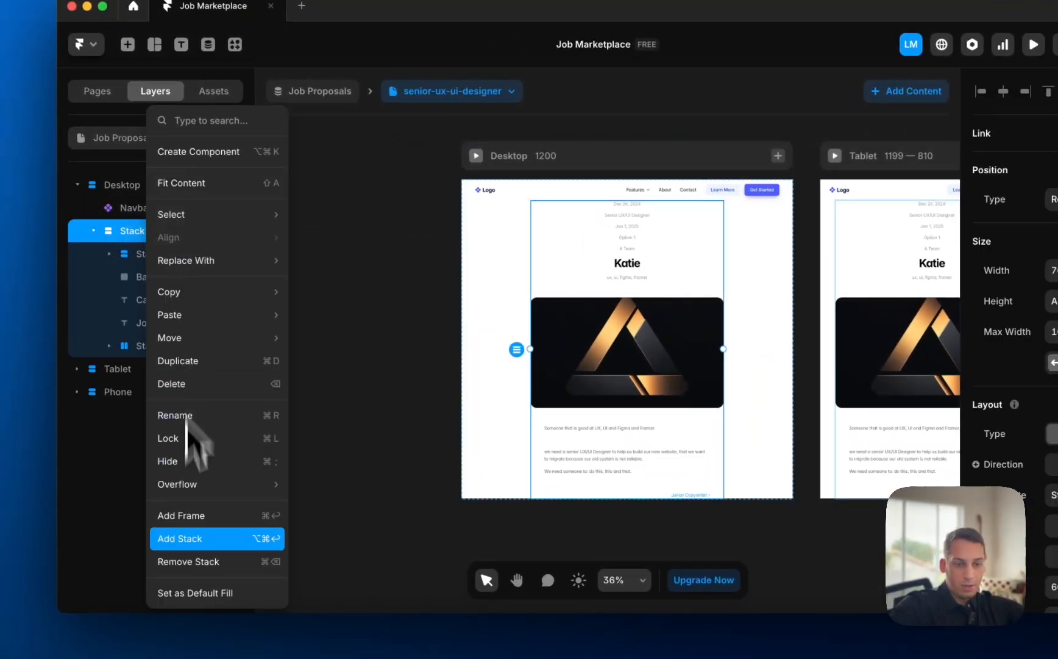
pyautogui.click(183, 539)
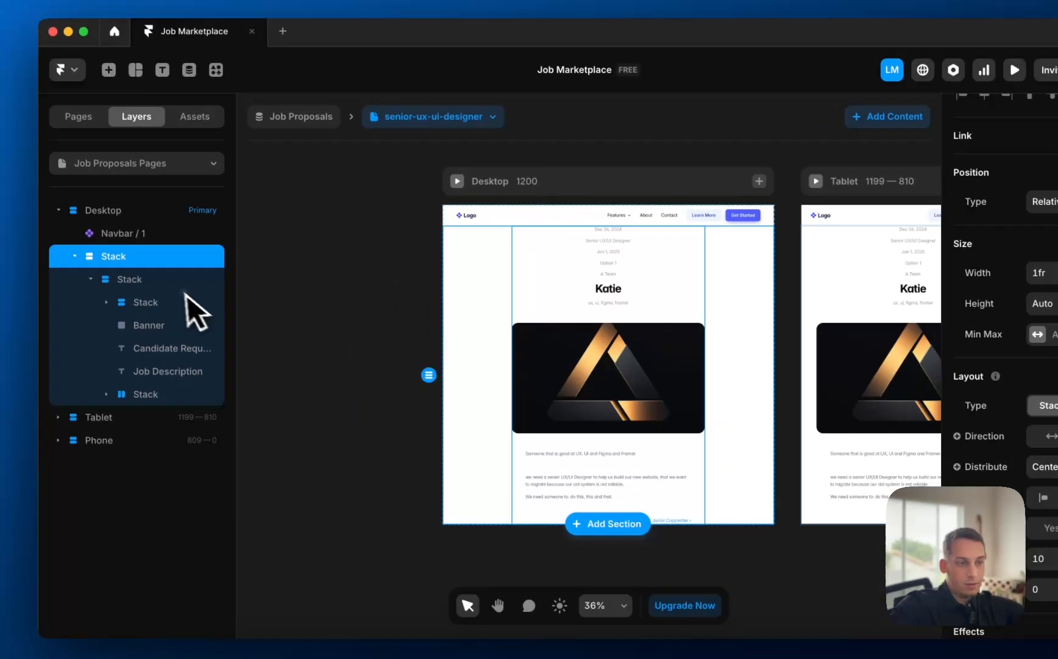
pyautogui.click(36, 243)
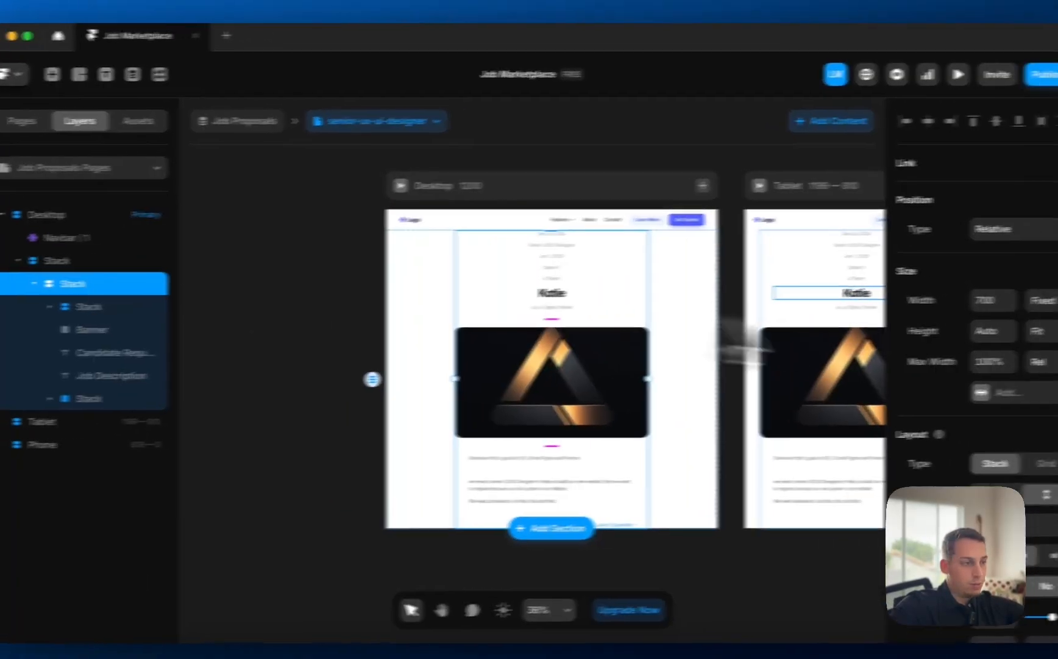
pyautogui.click(960, 258)
pyautogui.click(942, 333)
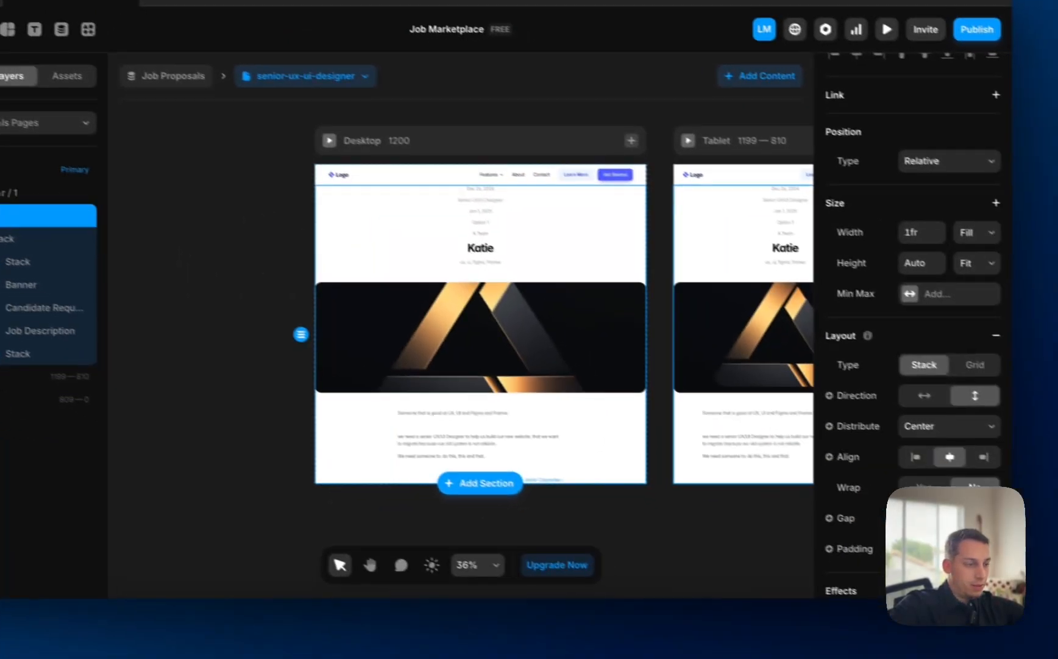
# - Give the new stack 120 top and bottom padding plus left and right side padding
pyautogui.scroll(-2, 873, 556)
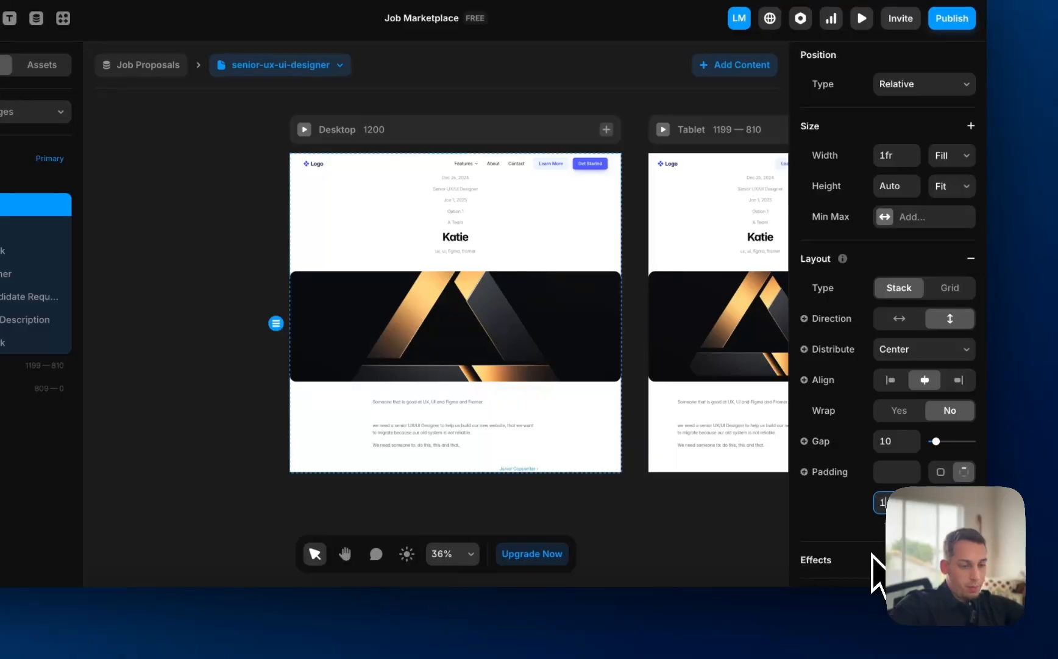
pyautogui.write('20')
pyautogui.press('Return')
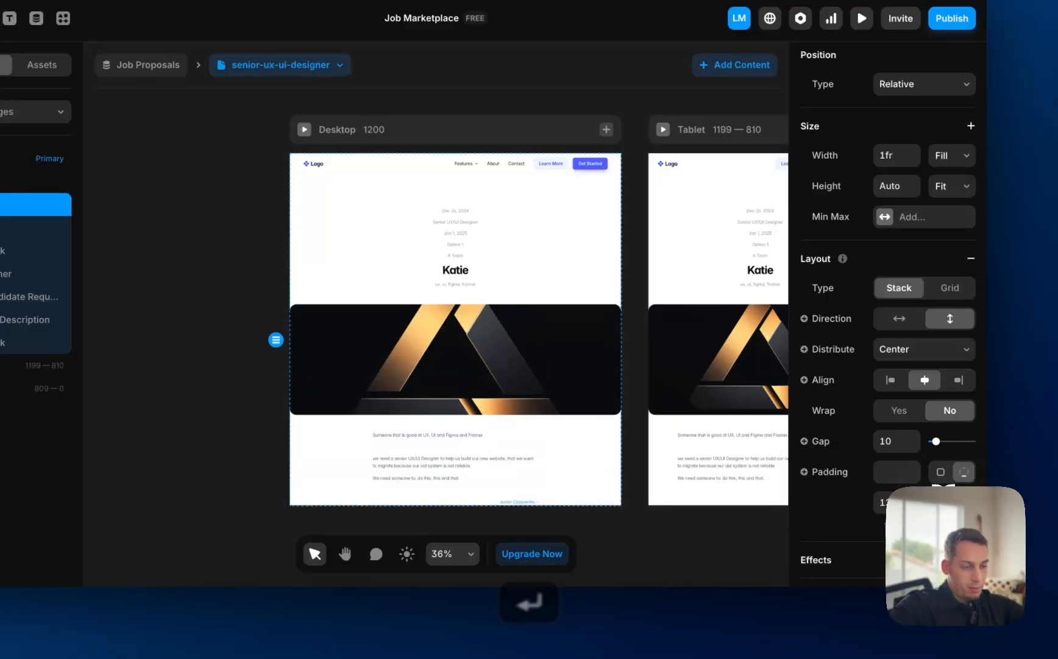
pyautogui.press('Return')
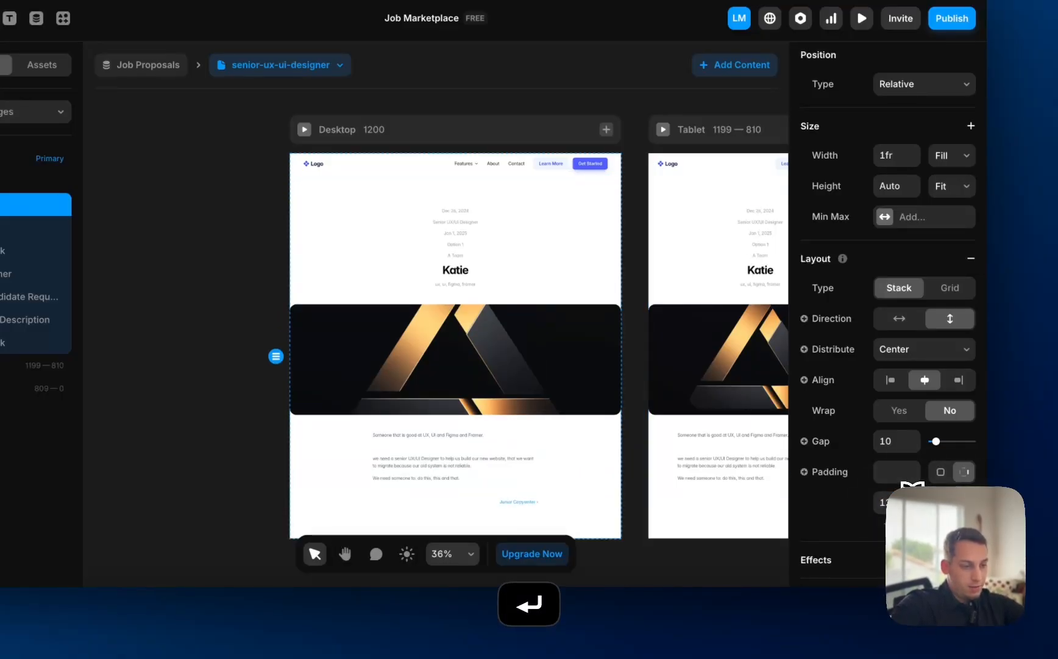
pyautogui.press('Return')
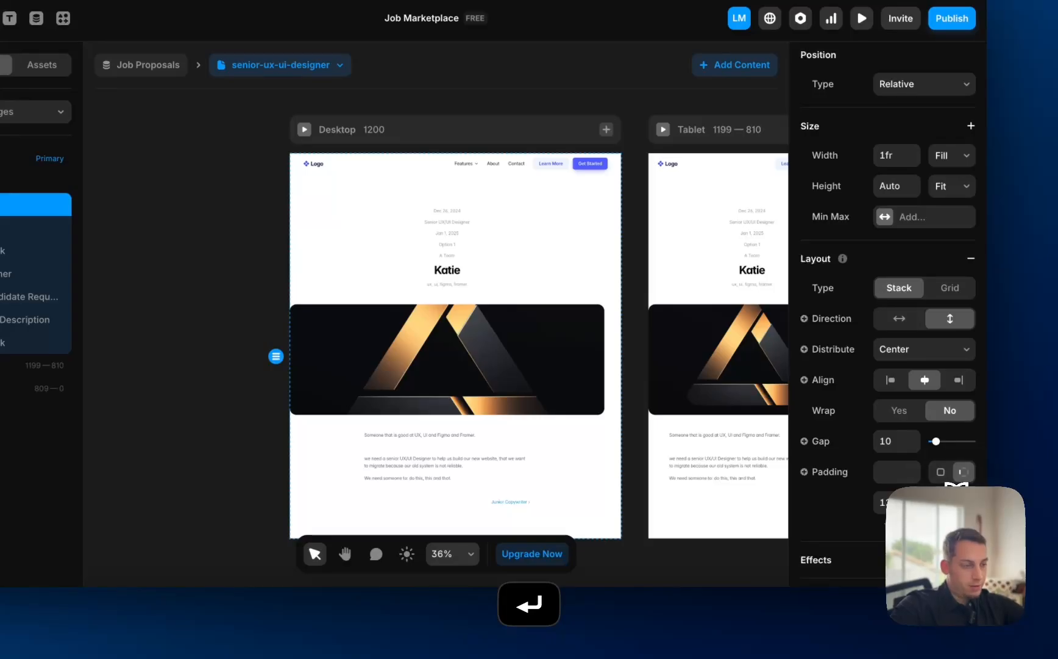
pyautogui.press('Return')
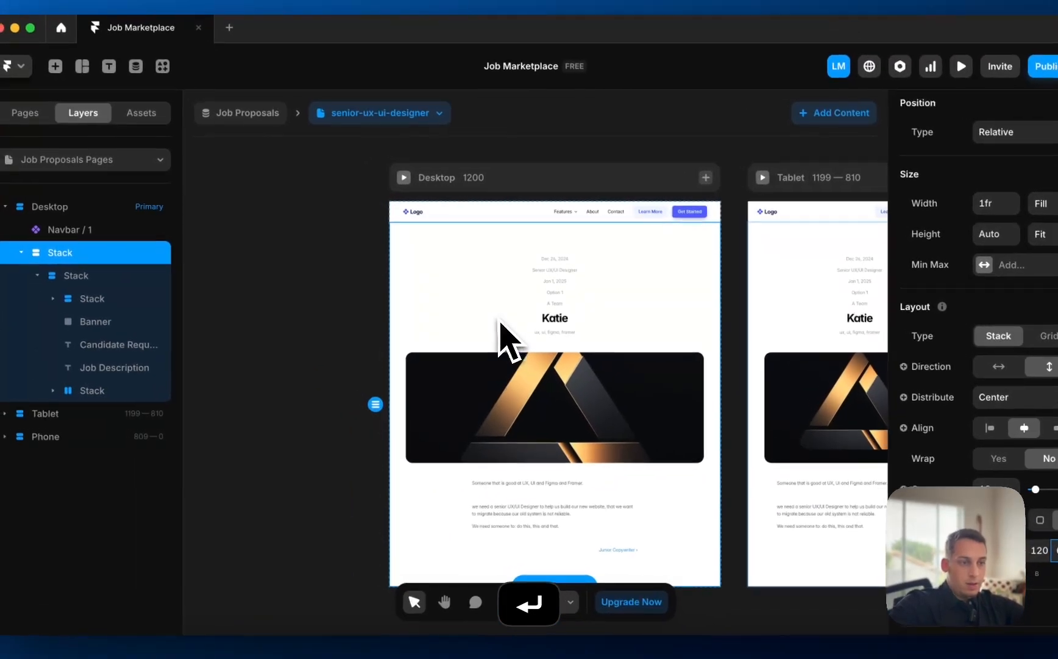
pyautogui.scroll(-1, 453, 232)
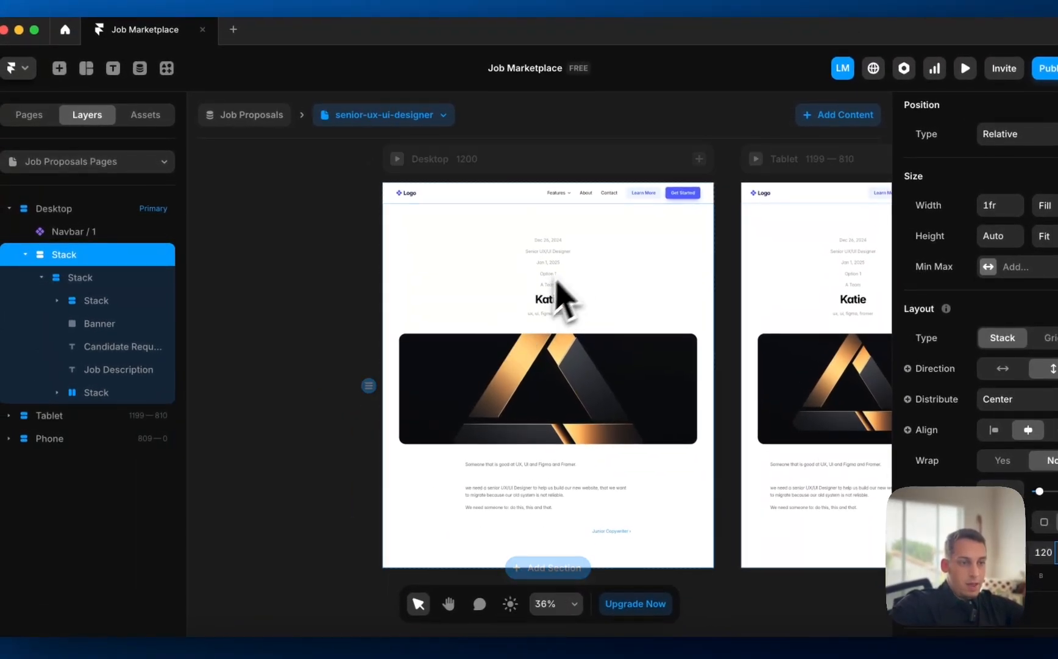
pyautogui.scroll(5, 564, 299)
pyautogui.hscroll(-6, 475, 244)
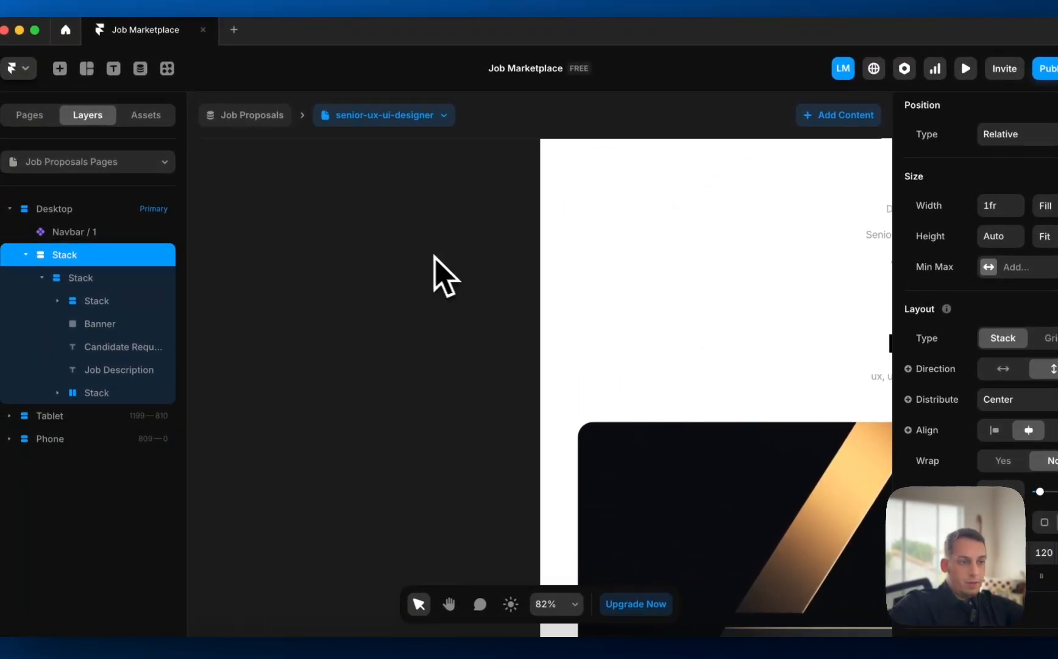
pyautogui.click(415, 252)
pyautogui.scroll(-4, 413, 251)
pyautogui.hscroll(2, 413, 251)
pyautogui.scroll(-3, 511, 456)
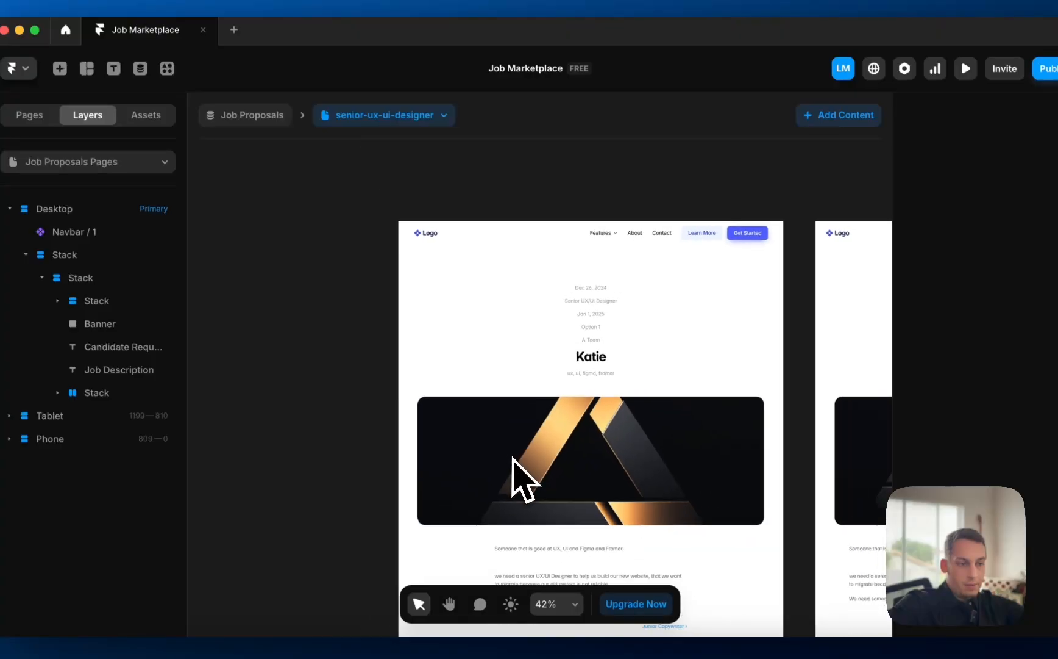
pyautogui.scroll(-2, 513, 452)
pyautogui.scroll(2, 515, 409)
pyautogui.scroll(-2, 515, 403)
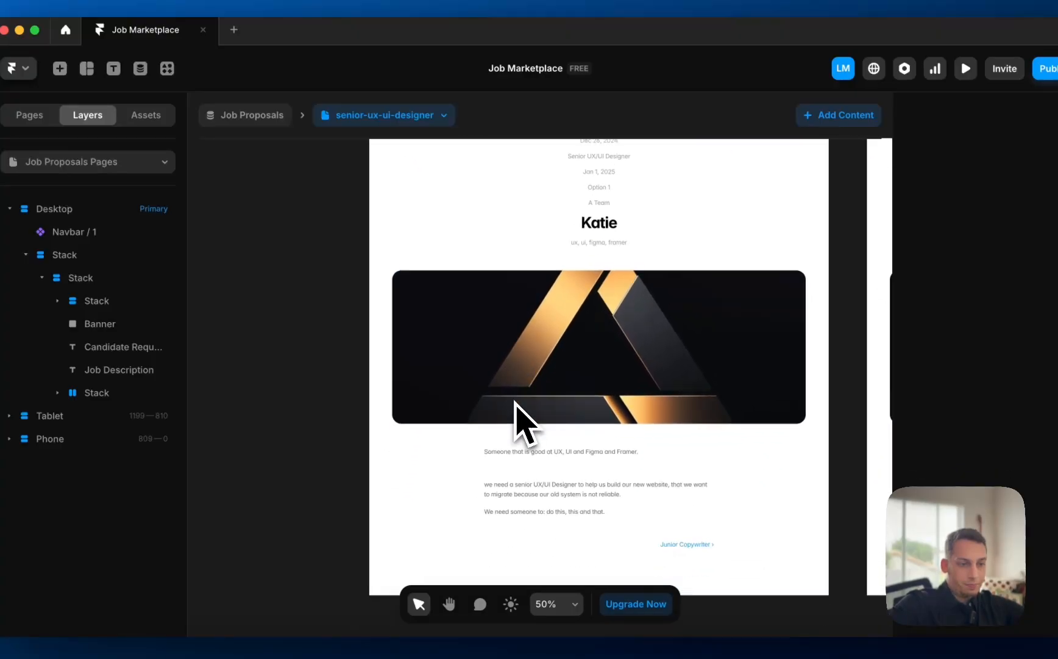
pyautogui.click(520, 359)
pyautogui.scroll(-2, 527, 355)
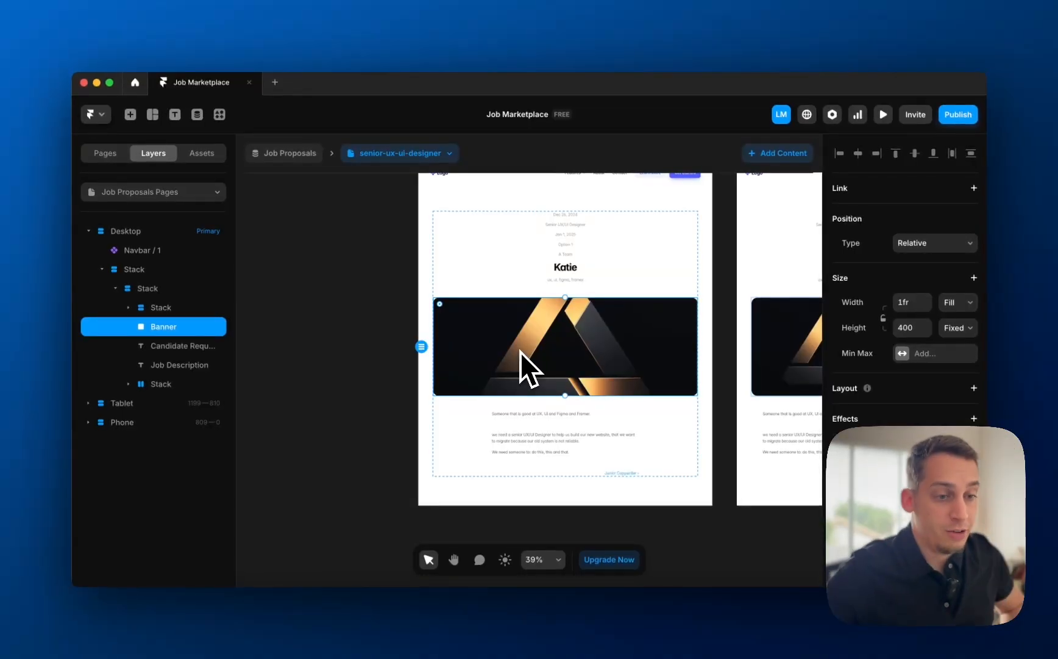
pyautogui.click(374, 354)
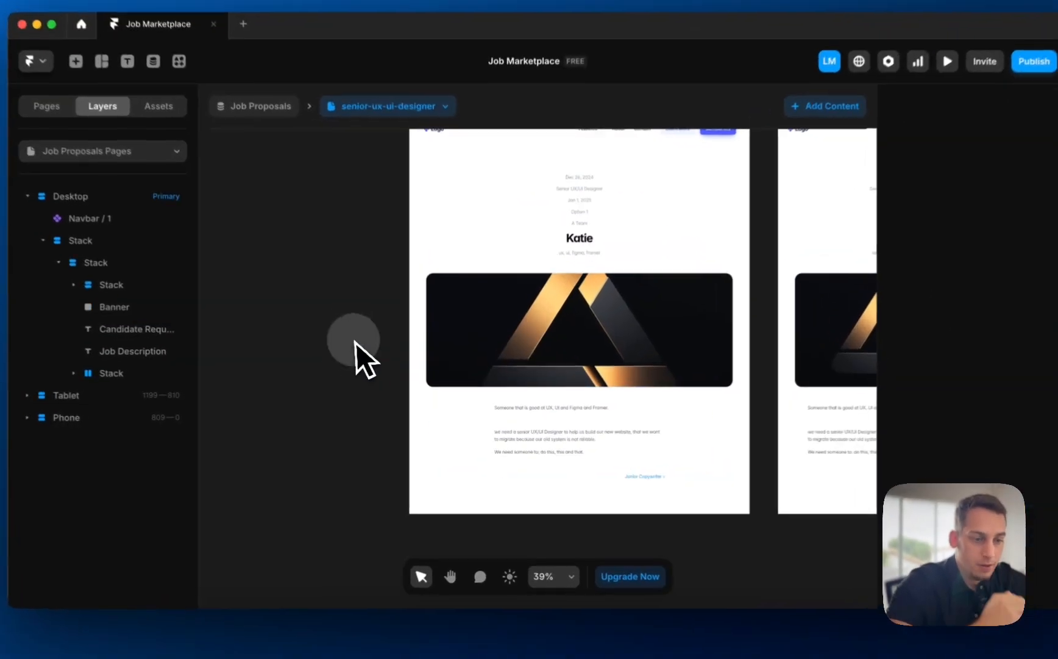
pyautogui.scroll(-2, 362, 354)
pyautogui.hscroll(-3, 342, 357)
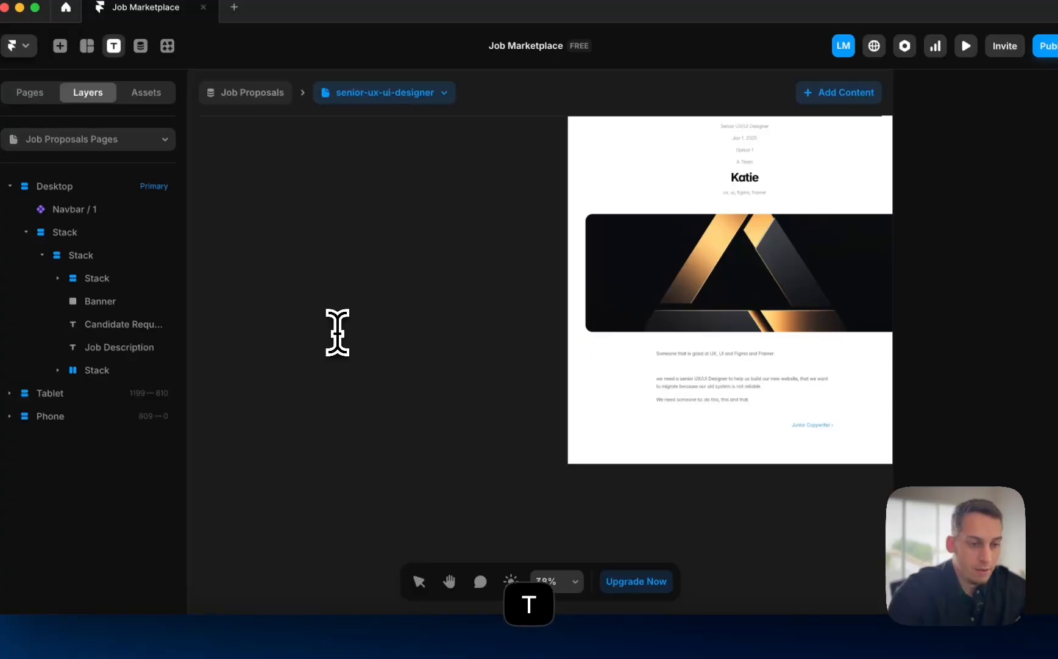
# - Wrap the Send proposal text in a stack and try a /job-proposals/:slug link, then undo it
pyautogui.click(338, 332)
pyautogui.scroll(5, 319, 317)
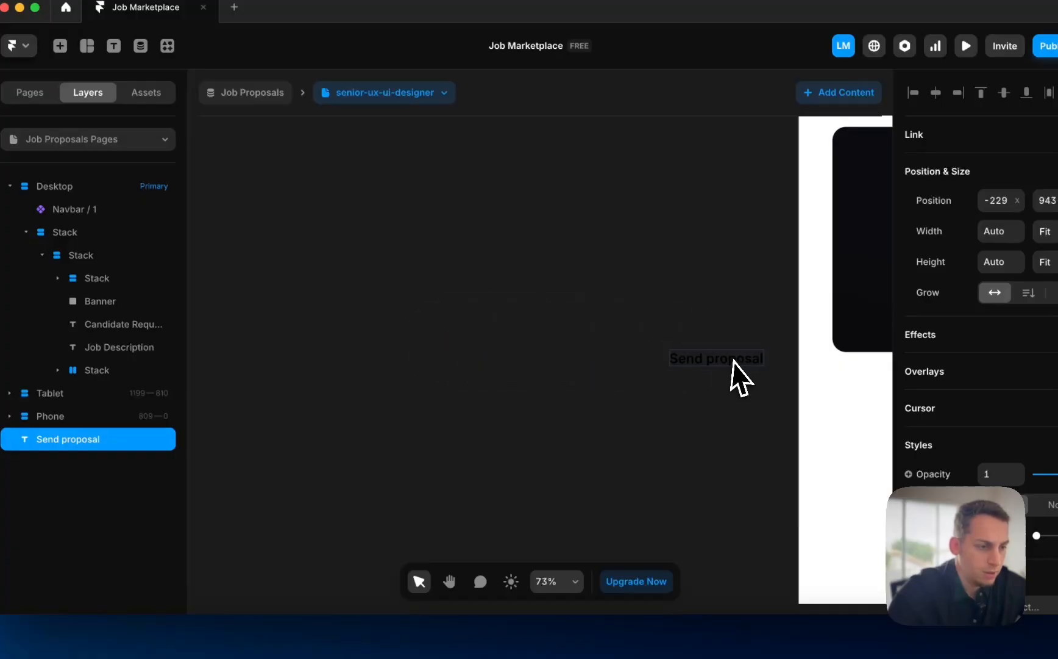
pyautogui.scroll(-3, 733, 360)
pyautogui.hscroll(5, 744, 381)
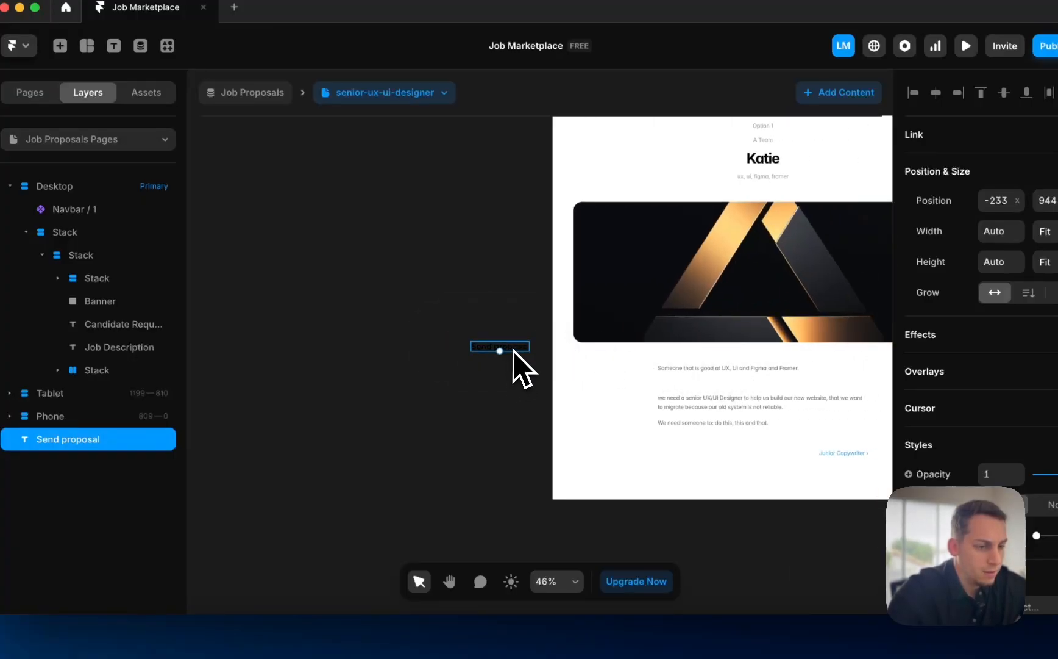
pyautogui.rightClick(688, 532)
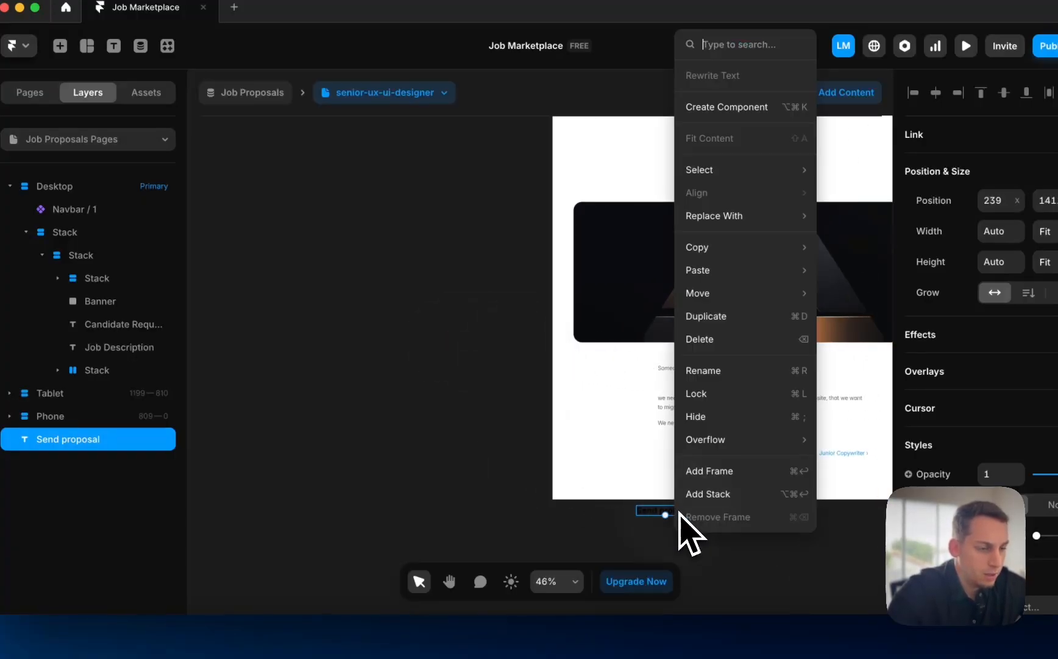
pyautogui.click(707, 495)
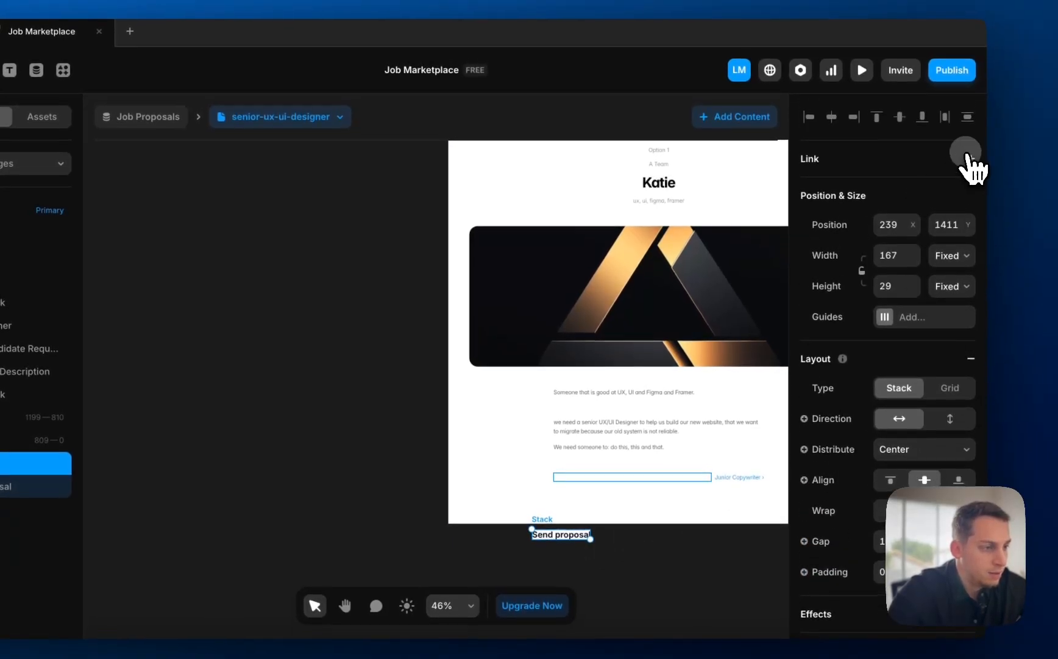
pyautogui.click(971, 154)
pyautogui.click(926, 185)
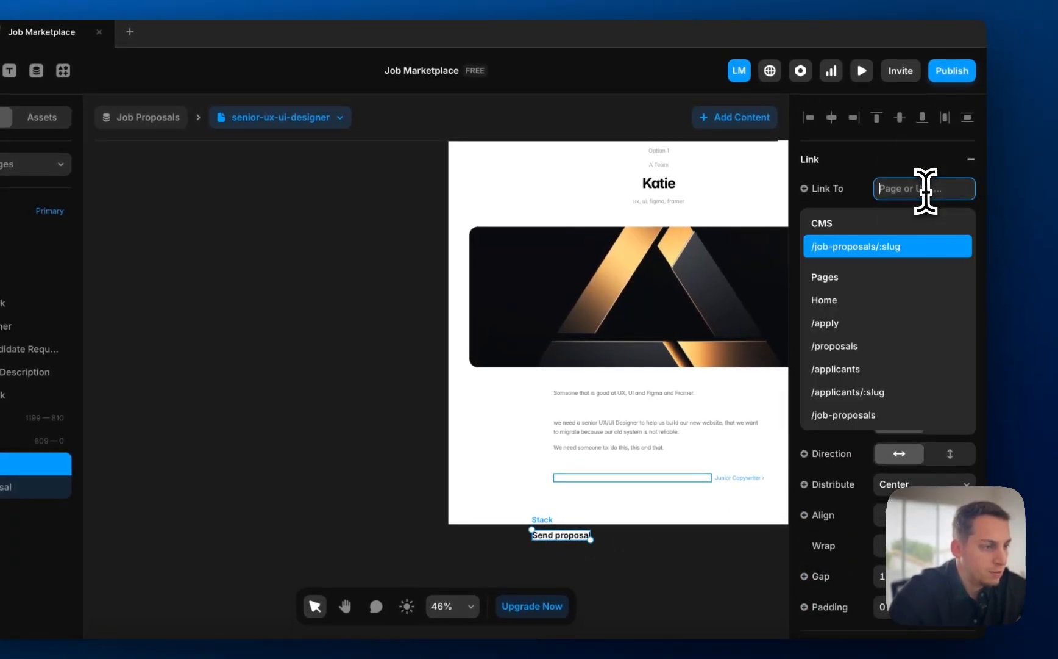
pyautogui.click(895, 246)
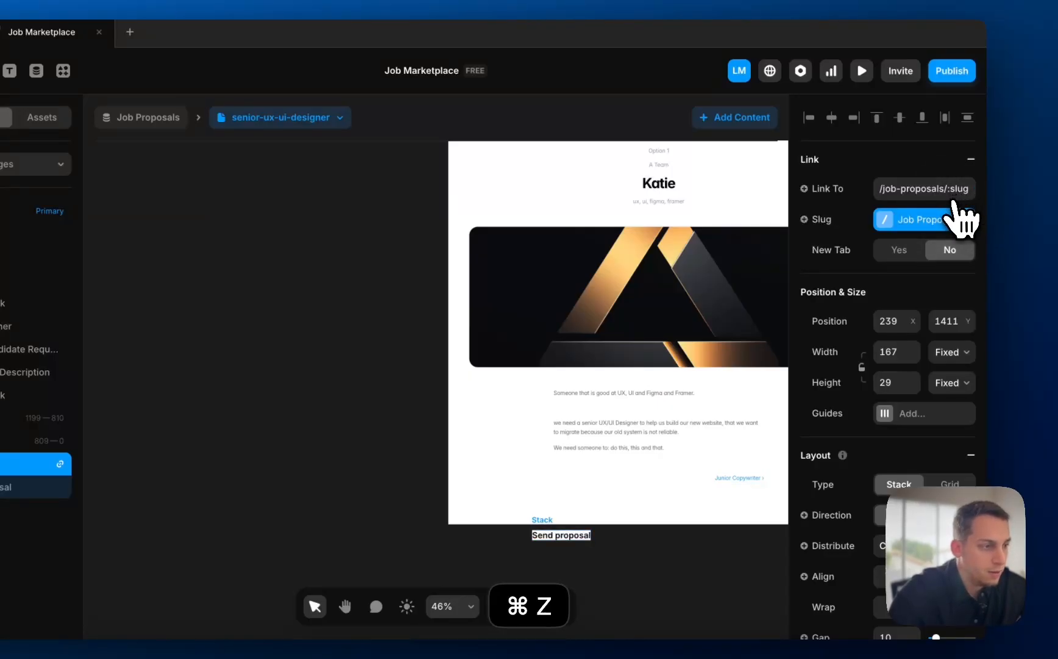
pyautogui.press('super+z')
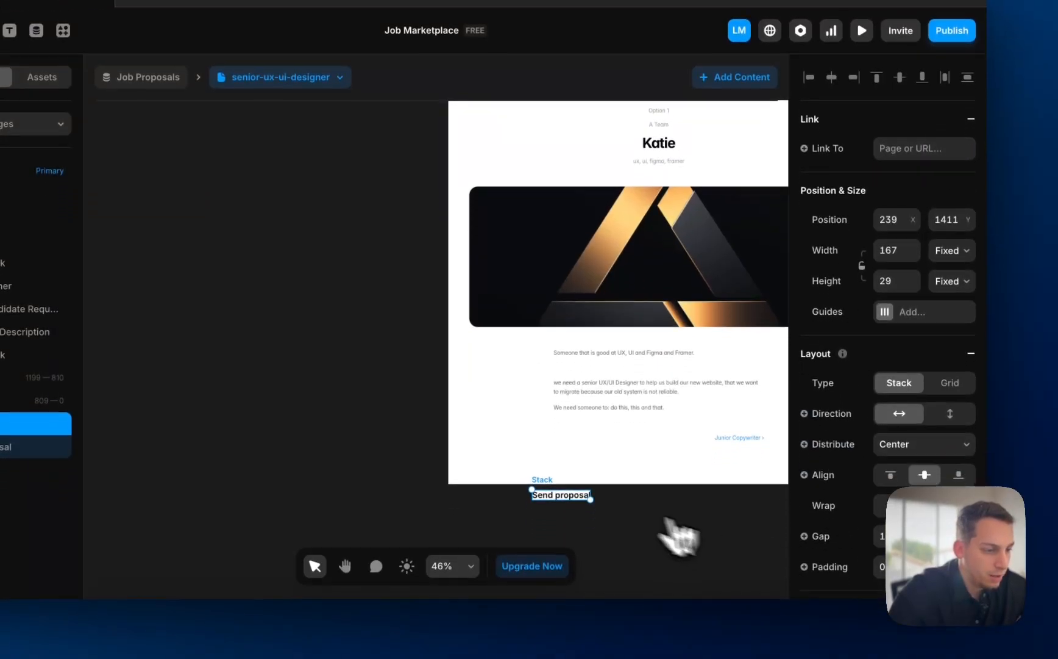
# - Link the Send proposal button to the collection's Email field
pyautogui.click(580, 538)
pyautogui.click(537, 520)
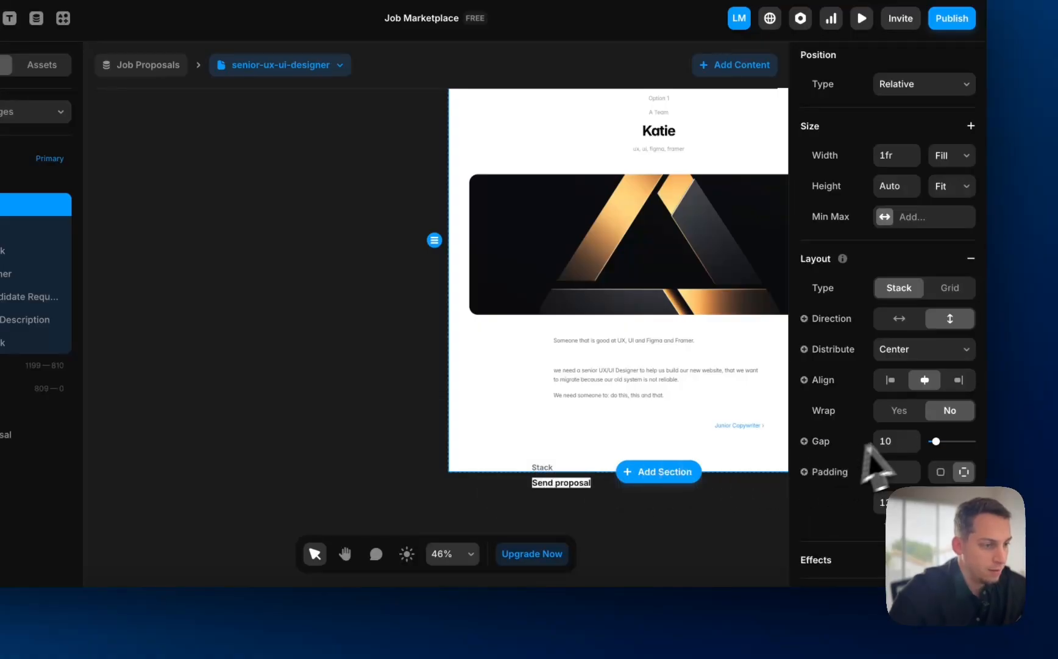
pyautogui.scroll(-6, 875, 427)
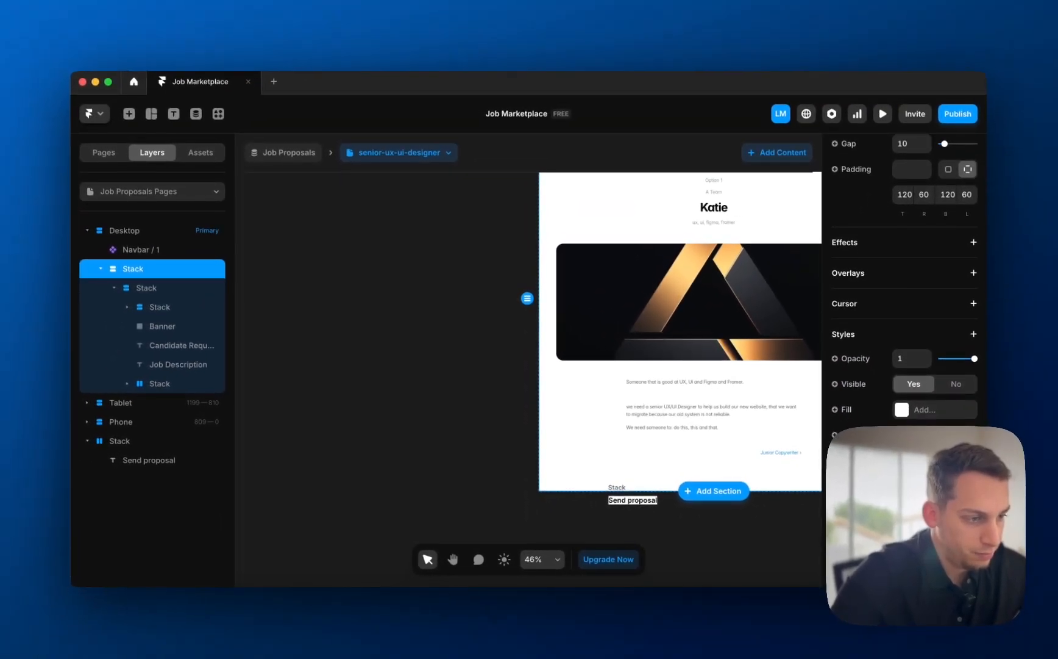
pyautogui.scroll(-3, 882, 427)
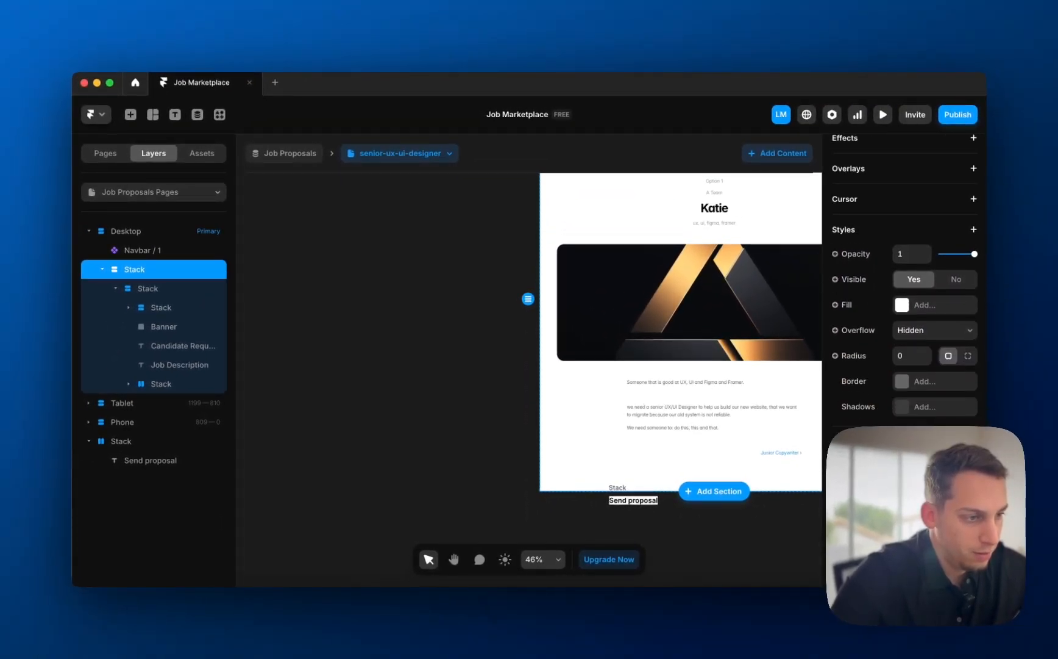
pyautogui.scroll(1, 905, 274)
pyautogui.scroll(10, 868, 341)
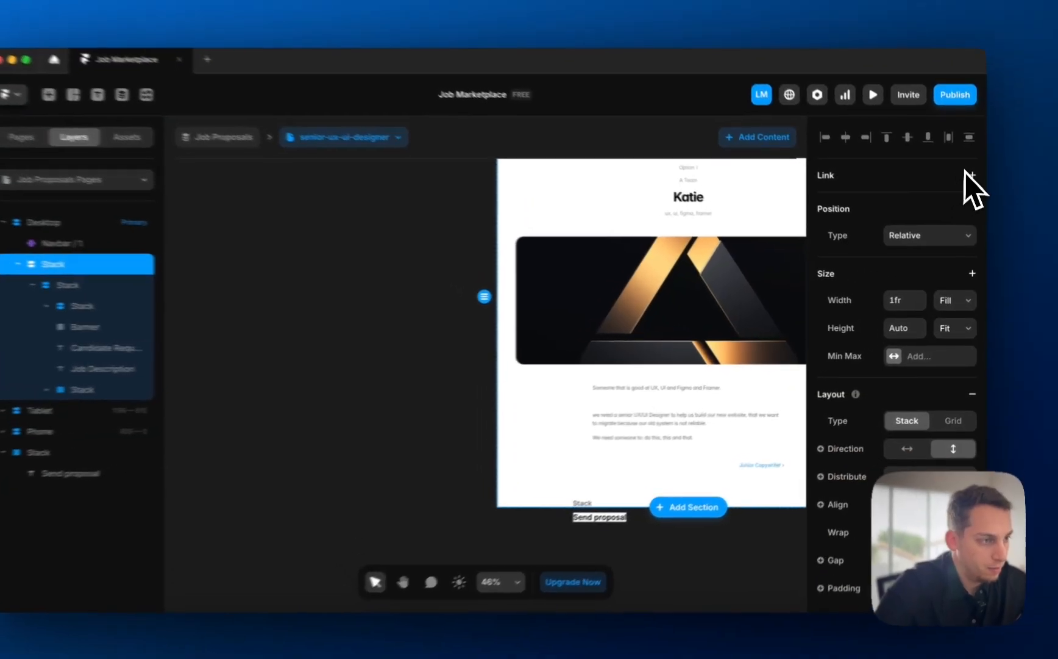
pyautogui.click(973, 175)
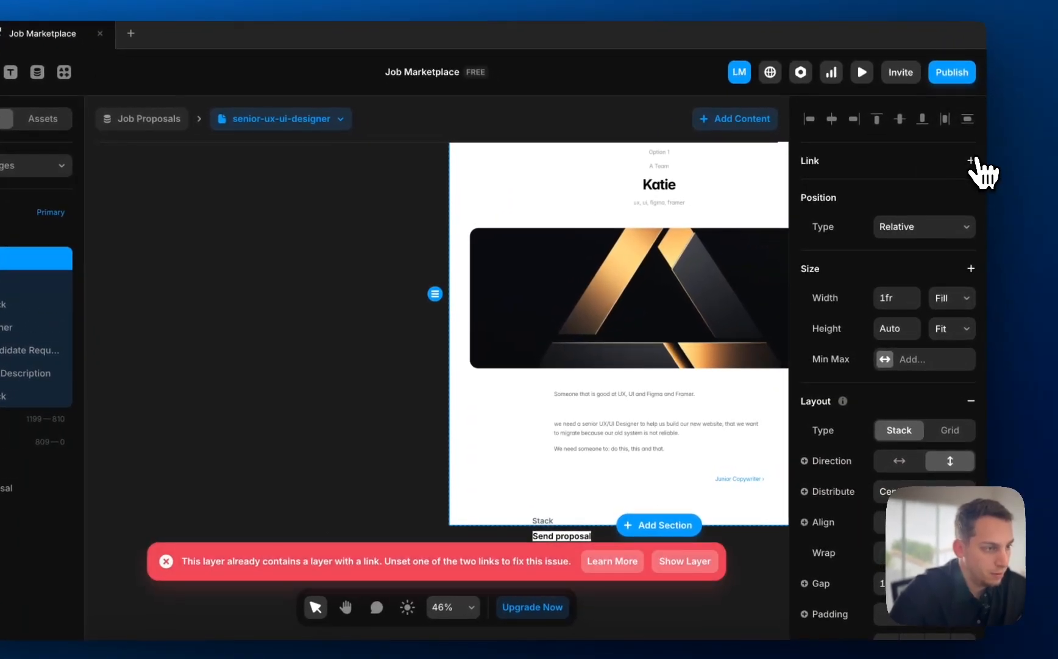
pyautogui.click(542, 522)
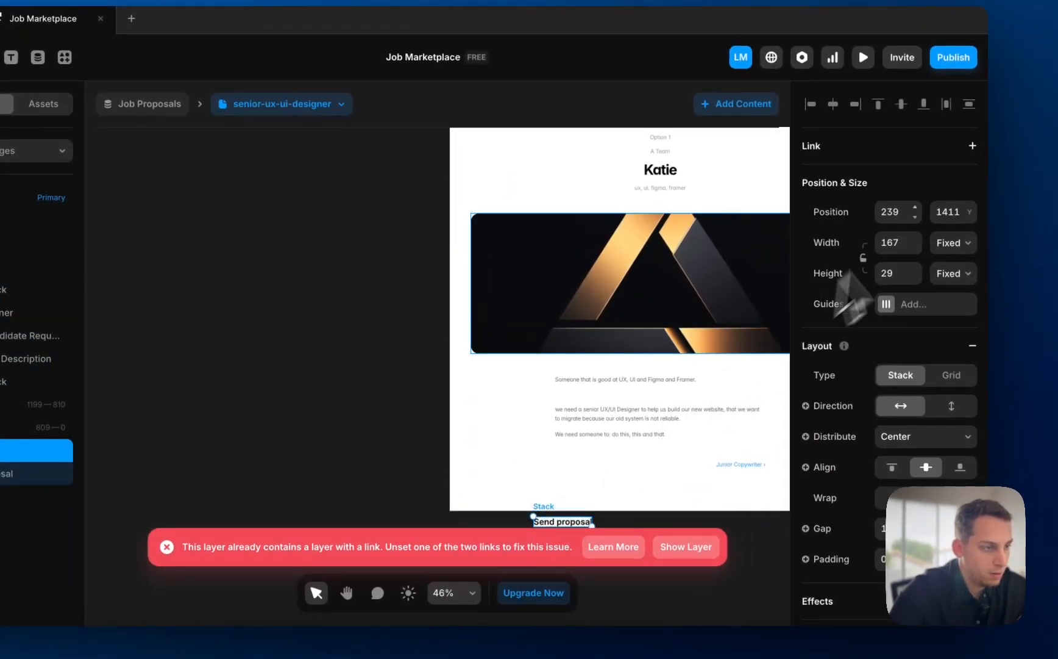
pyautogui.click(973, 145)
pyautogui.click(814, 181)
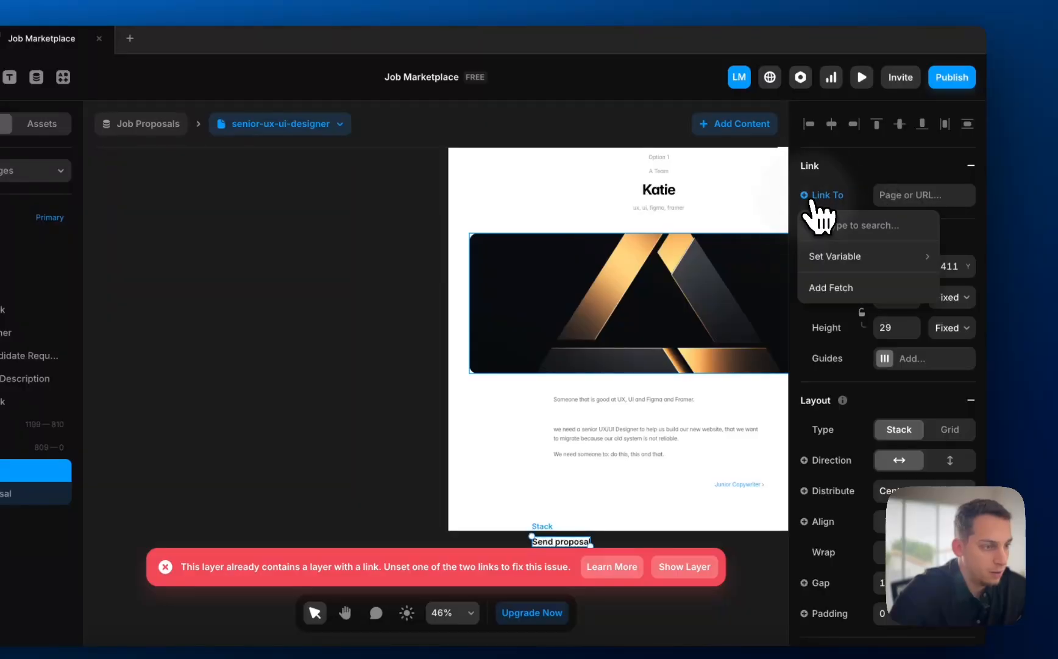
pyautogui.moveTo(816, 253)
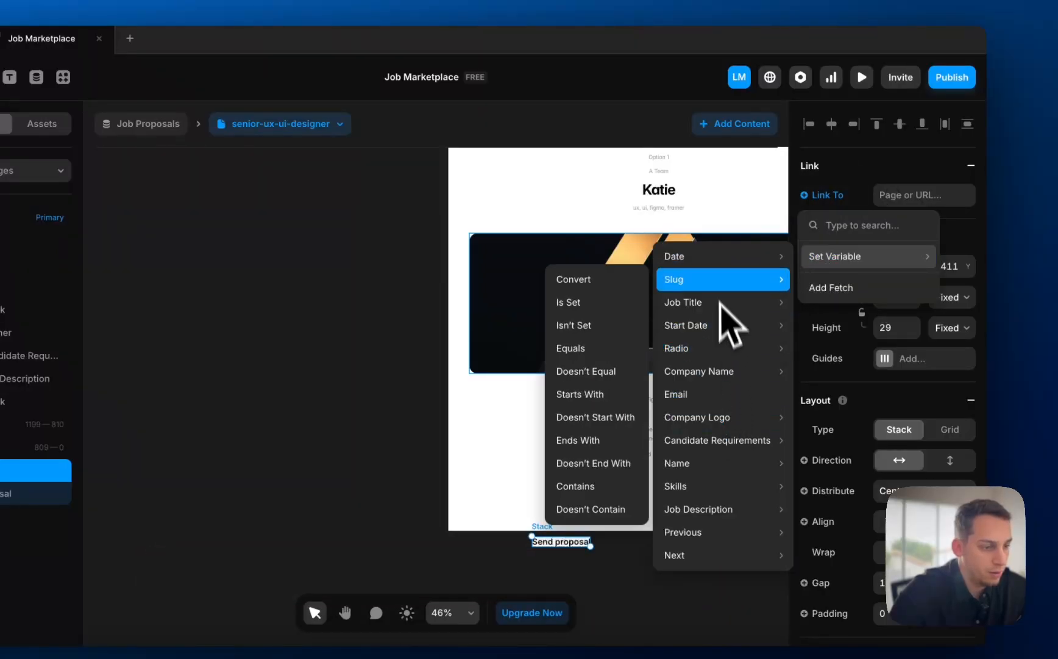
pyautogui.click(731, 402)
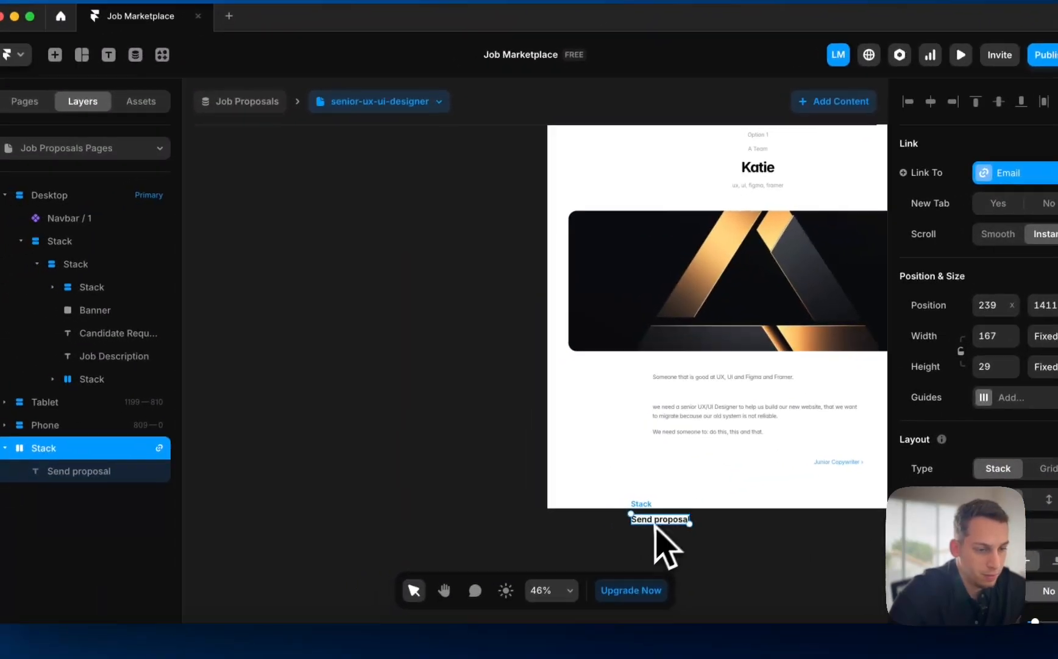
pyautogui.scroll(5, 542, 552)
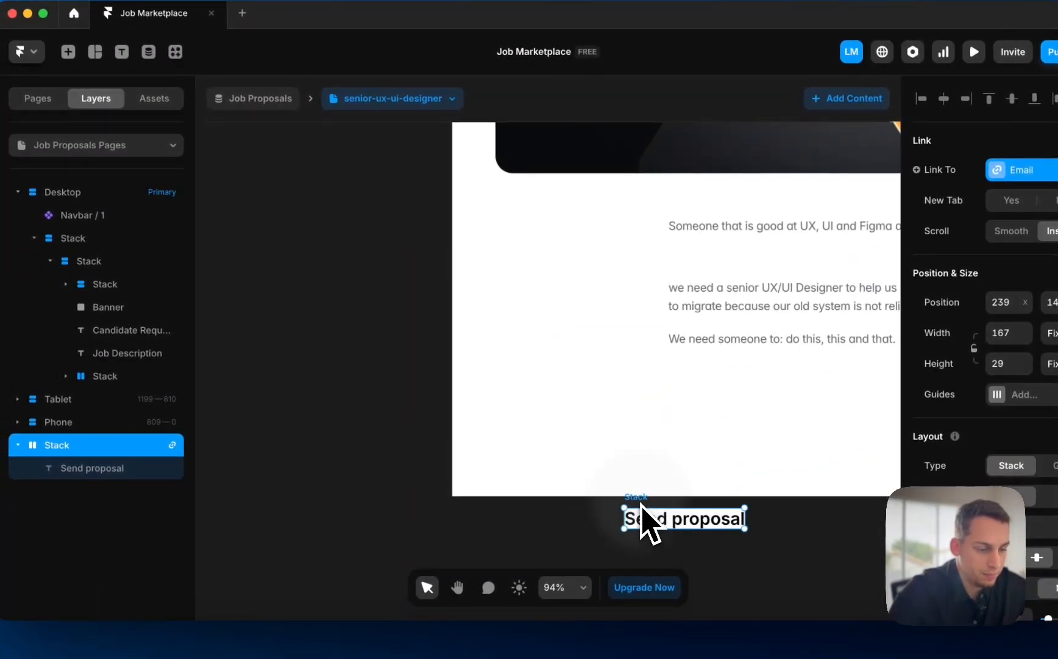
# - Delete the Send proposal button and duplicate the header's date text
pyautogui.press('BackSpace')
pyautogui.scroll(-5, 642, 506)
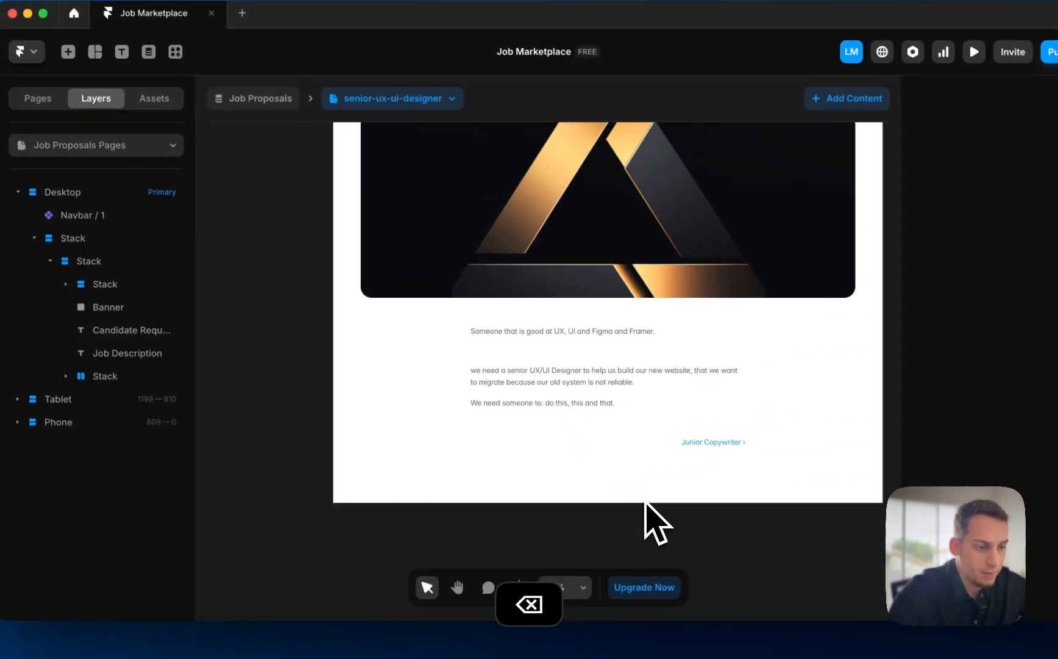
pyautogui.scroll(4, 647, 509)
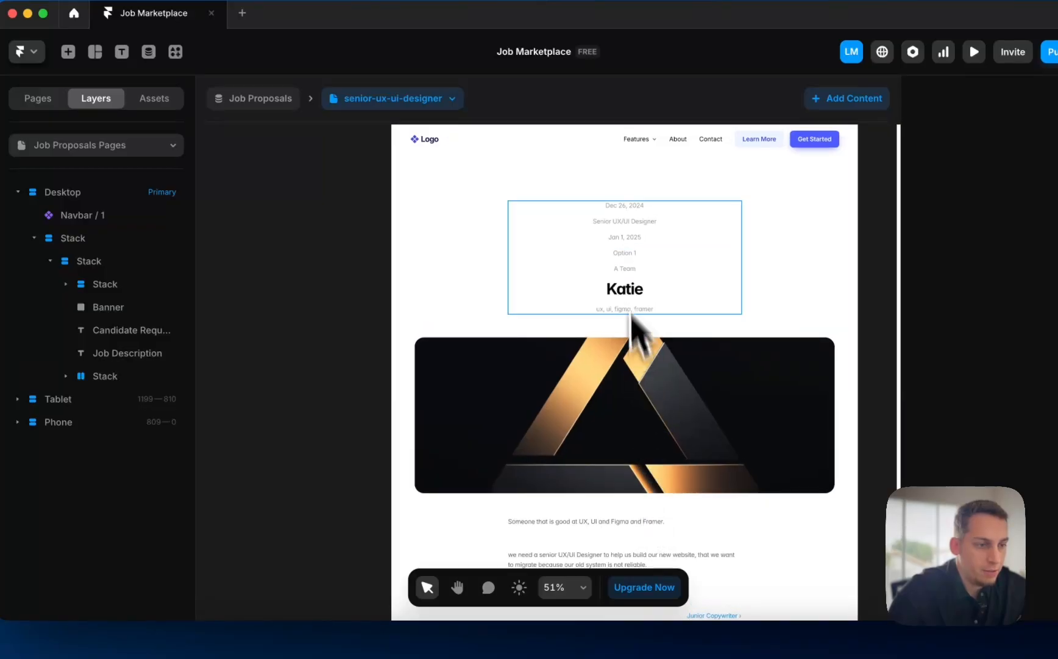
pyautogui.click(624, 206)
pyautogui.scroll(5, 621, 213)
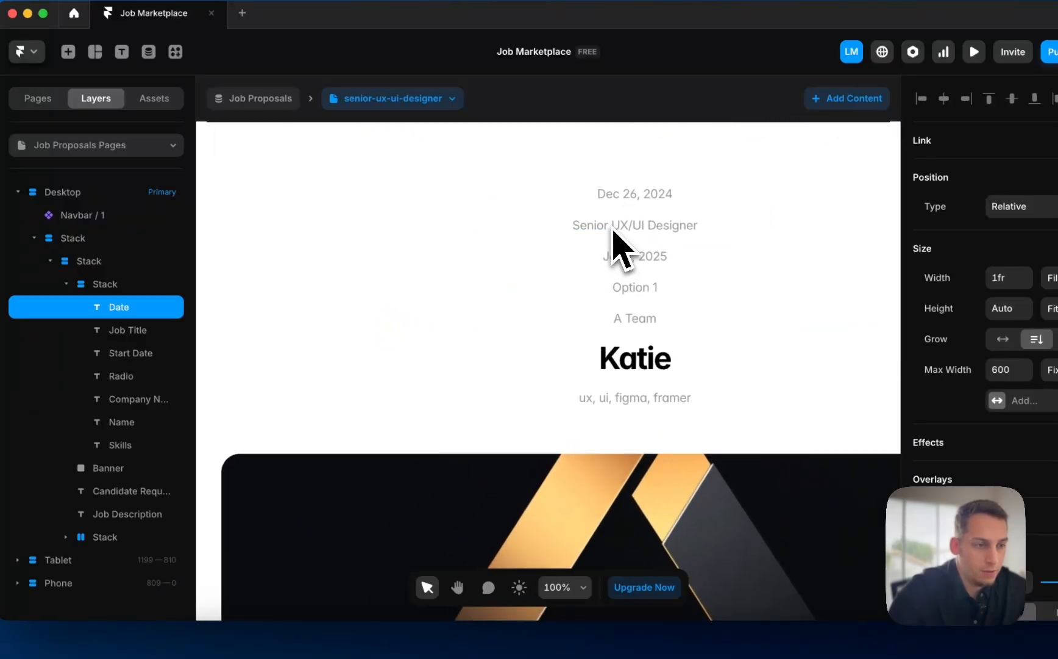
pyautogui.press('super+d')
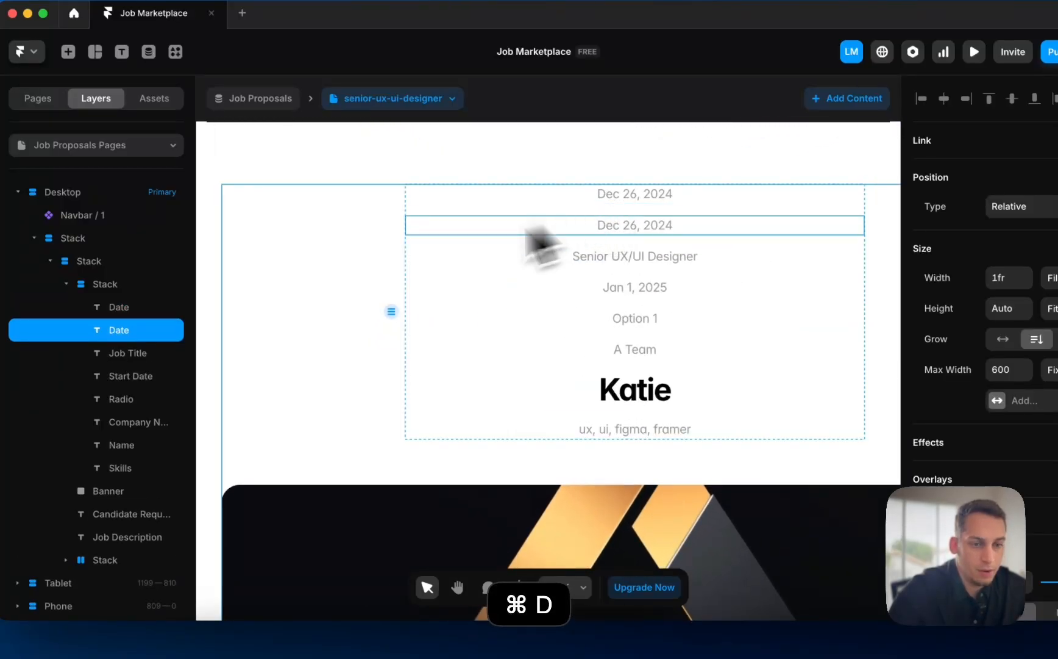
# - Wrap both Date layers in a horizontal stack, each set to Fit Content width
pyautogui.keyDown('shift'); pyautogui.click(152, 307); pyautogui.keyUp('shift')
pyautogui.rightClick(128, 314)
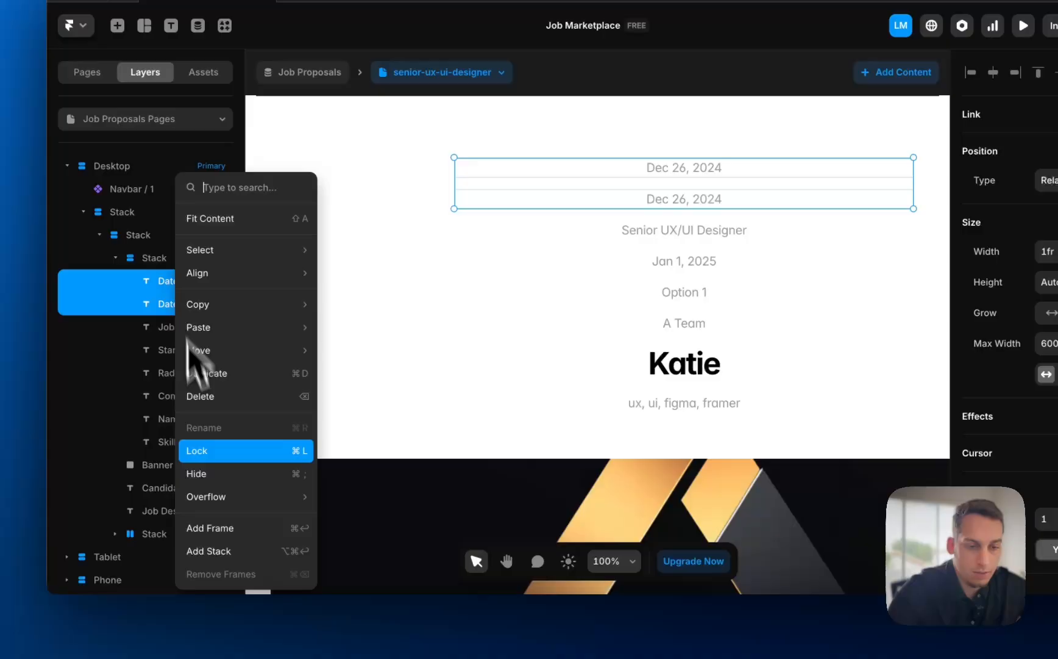
pyautogui.click(216, 551)
pyautogui.click(1057, 416)
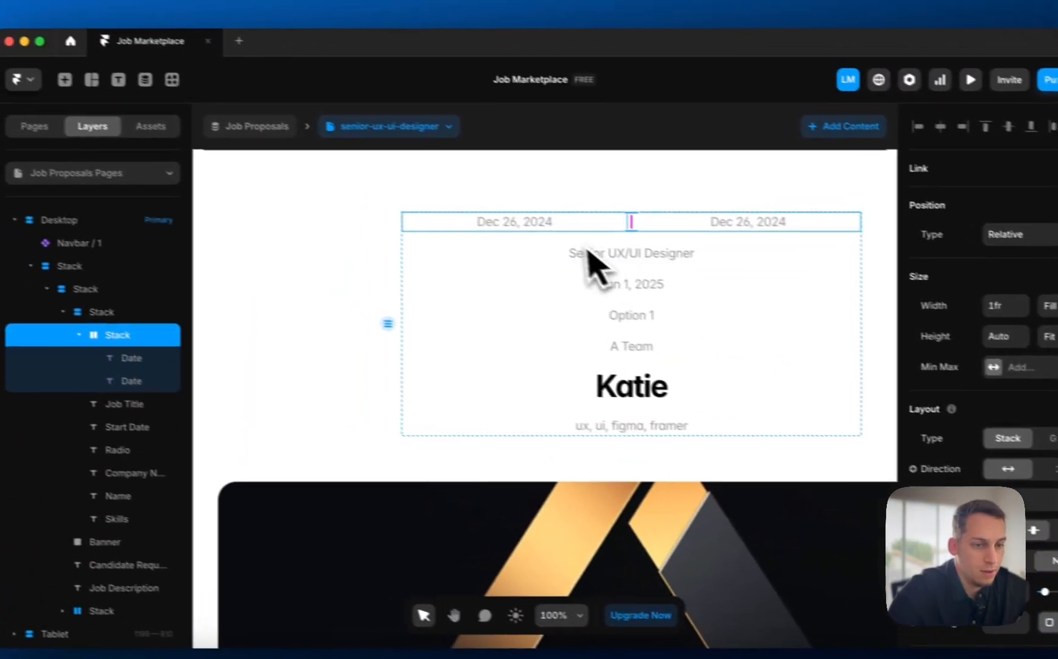
pyautogui.click(174, 358)
pyautogui.click(1050, 304)
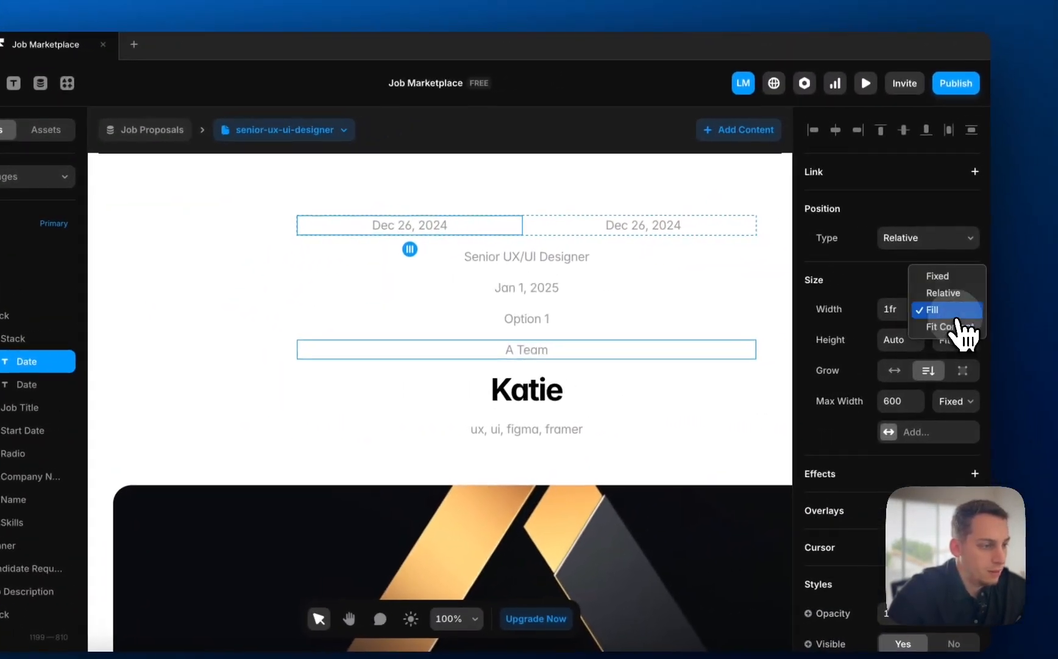
pyautogui.click(950, 327)
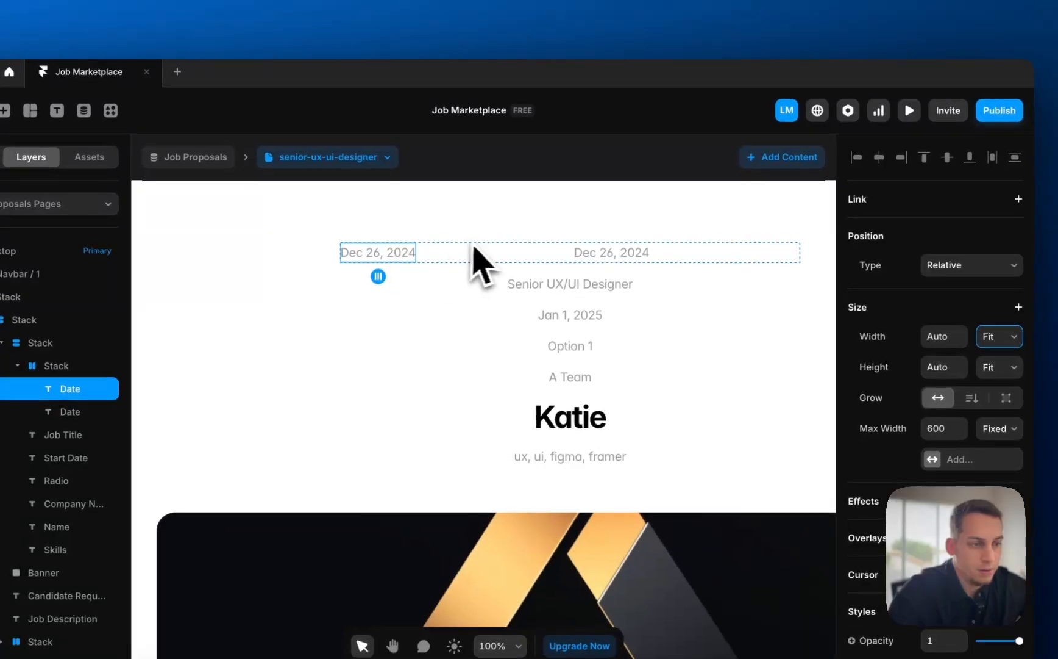
pyautogui.click(479, 254)
pyautogui.click(991, 336)
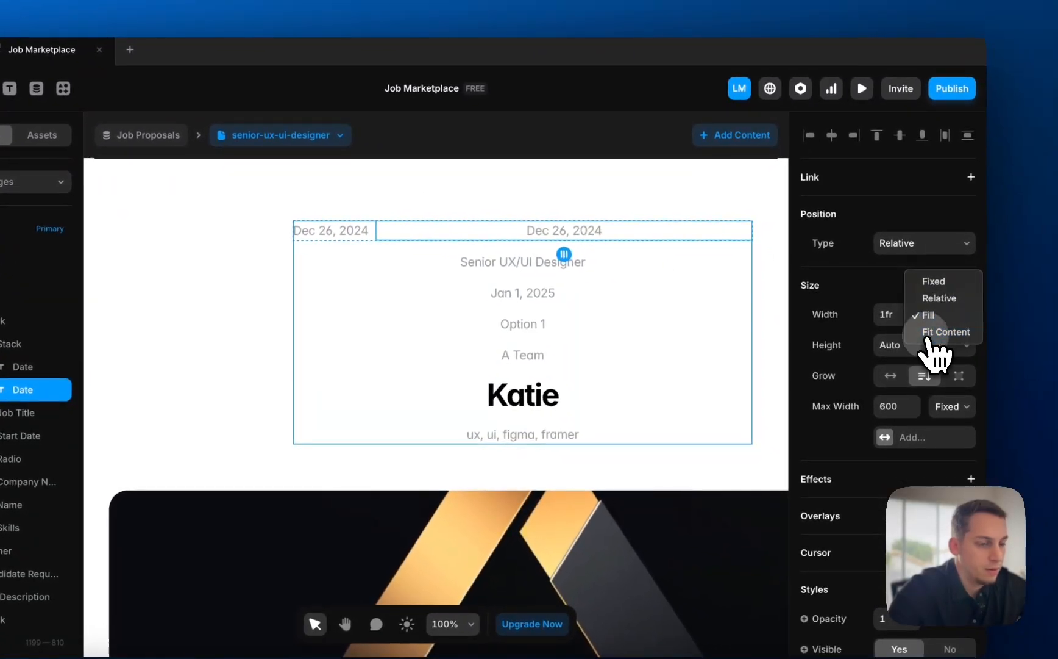
pyautogui.click(931, 332)
# - Rewrite the first date as the static label 'Start date:'
pyautogui.click(480, 237)
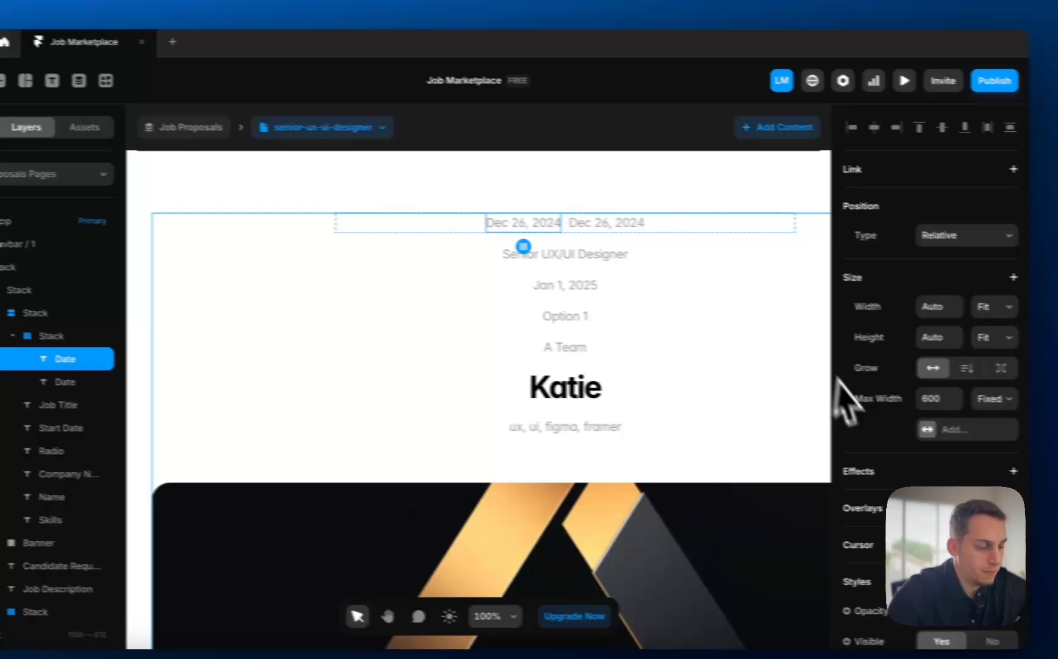
pyautogui.scroll(-7, 991, 402)
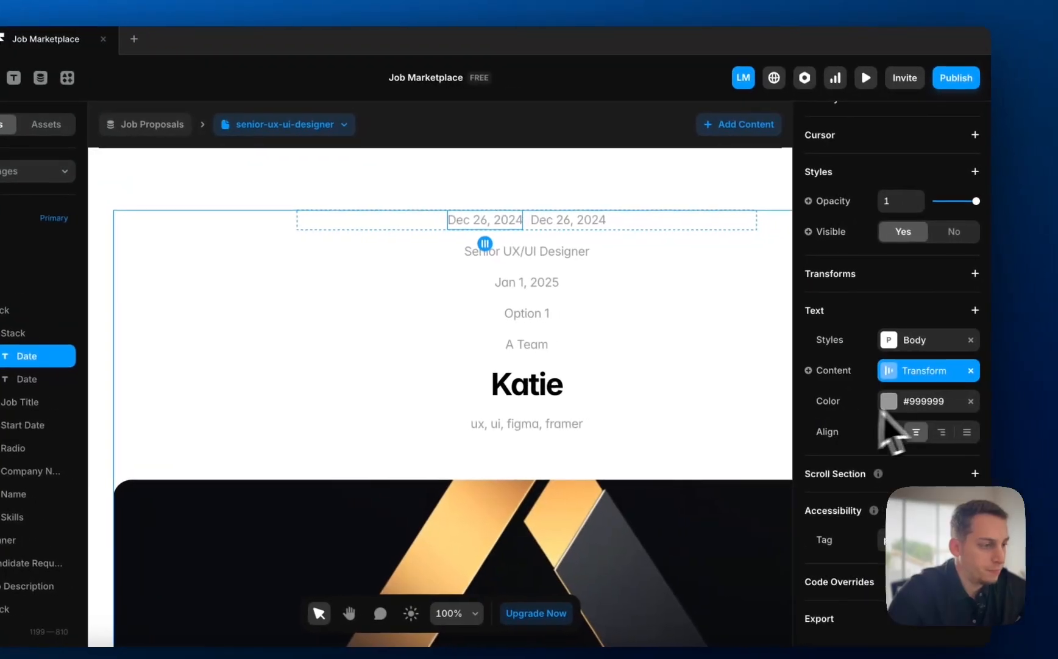
pyautogui.doubleClick(491, 225)
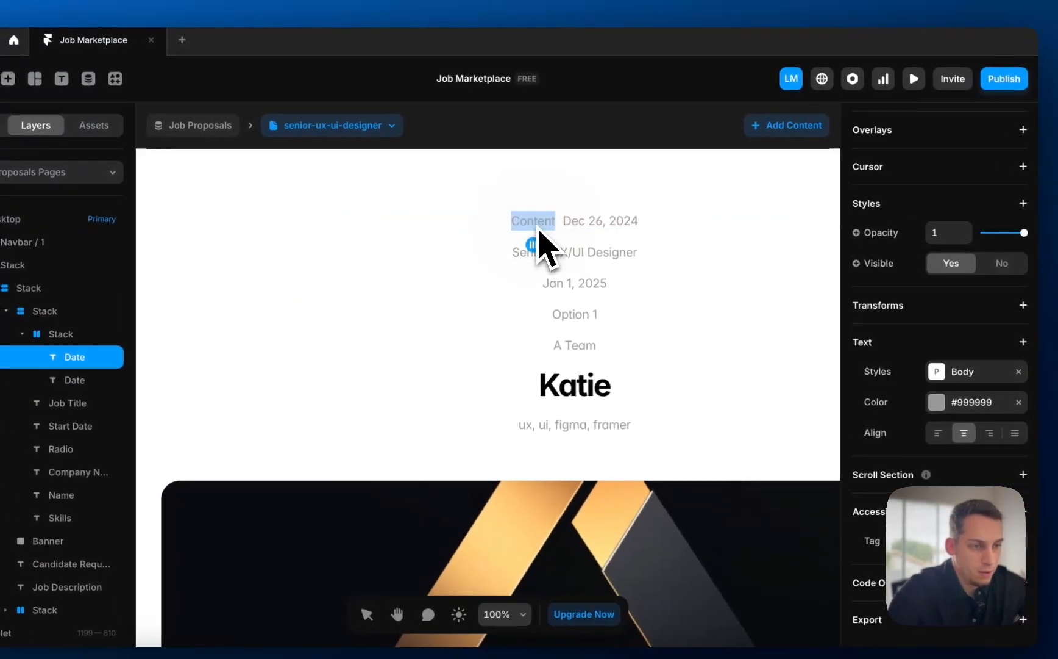
pyautogui.write('Start date:')
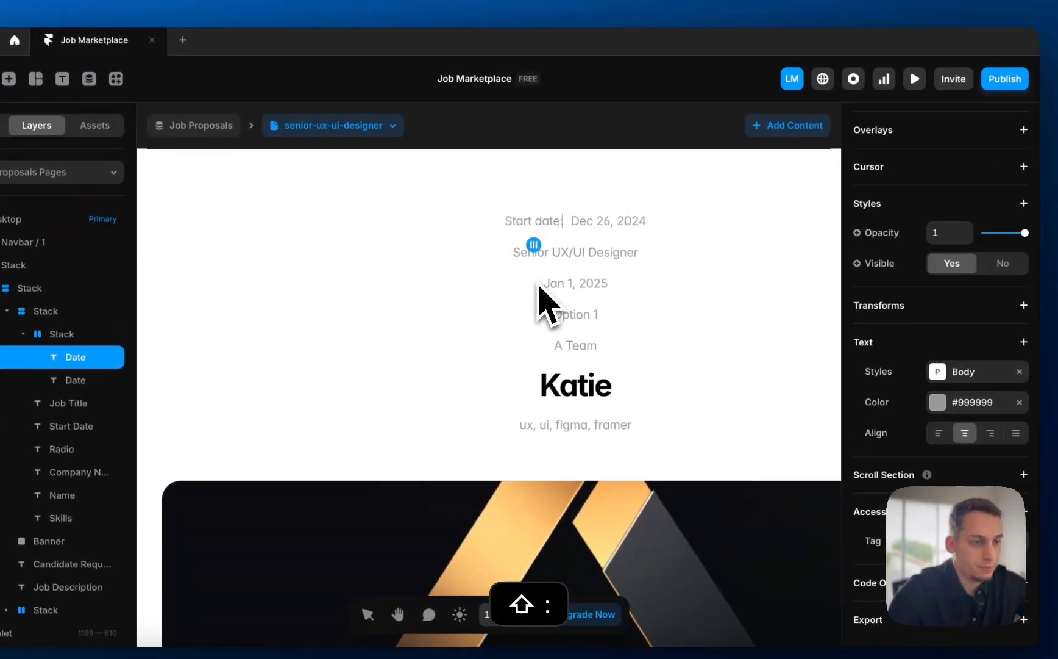
pyautogui.press('Escape')
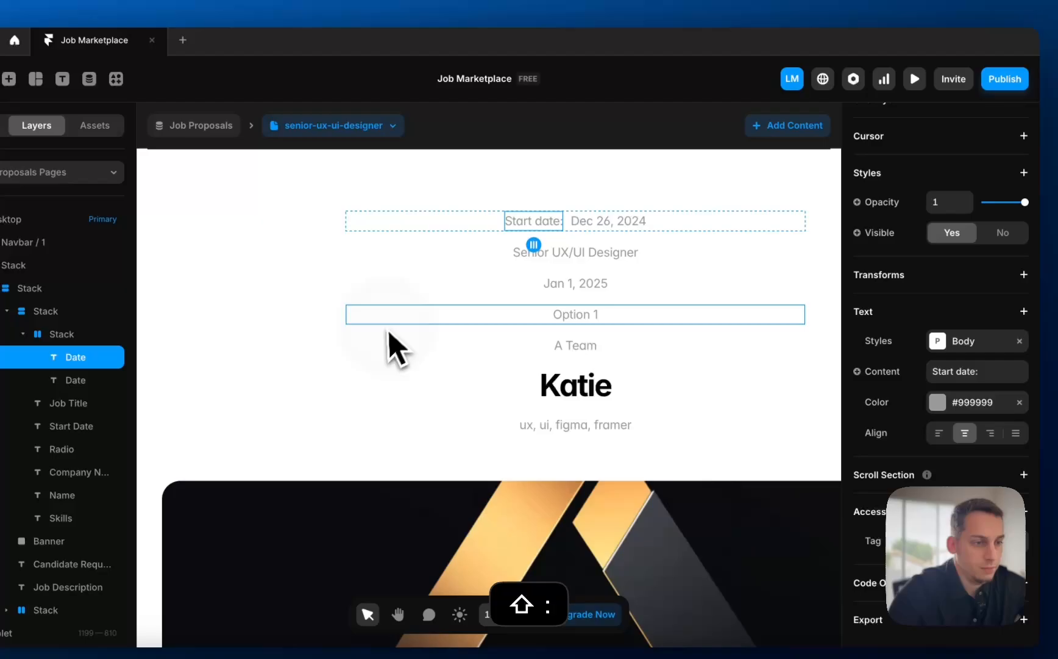
pyautogui.click(559, 256)
pyautogui.scroll(-3, 786, 390)
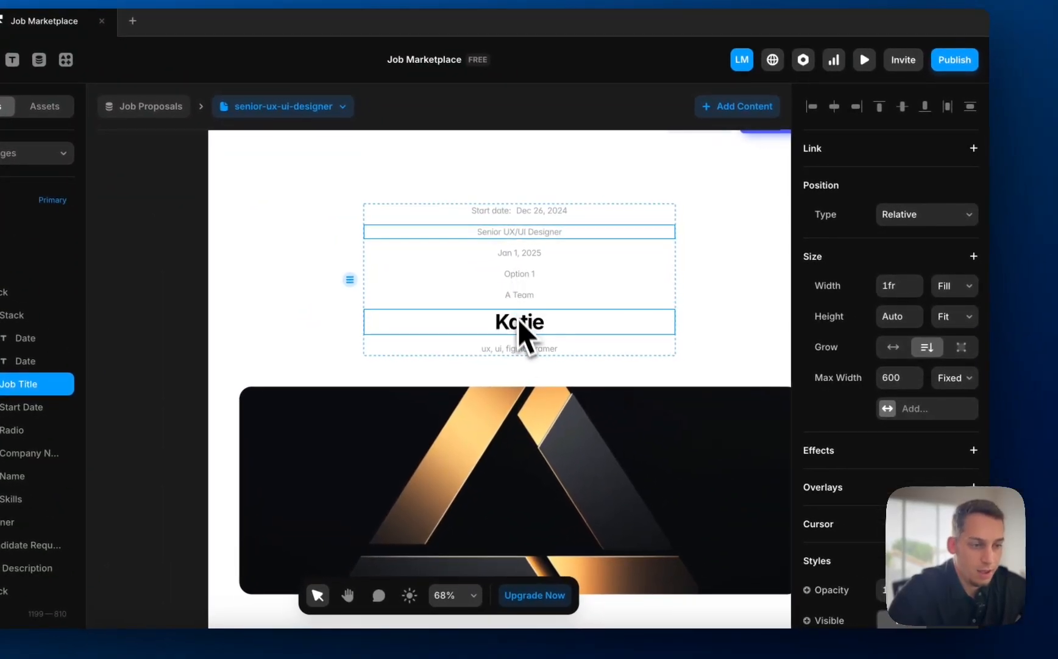
# - Delete the candidate name and make the Senior UX/UI Designer title larger, #000000 black and bold
pyautogui.click(520, 321)
pyautogui.press('BackSpace')
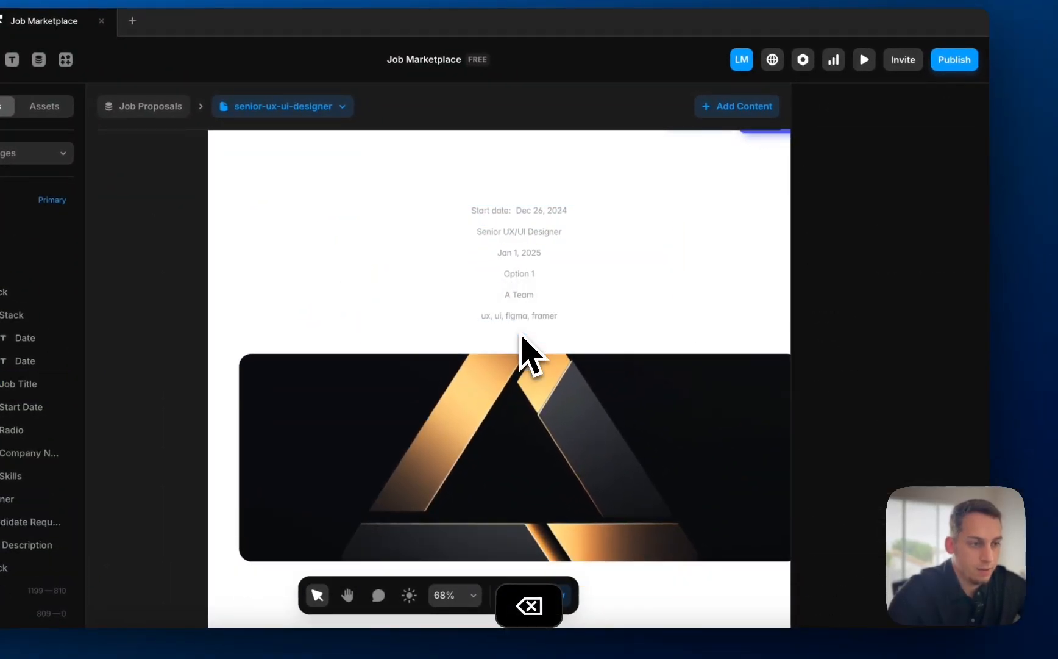
pyautogui.click(505, 242)
pyautogui.scroll(-6, 864, 427)
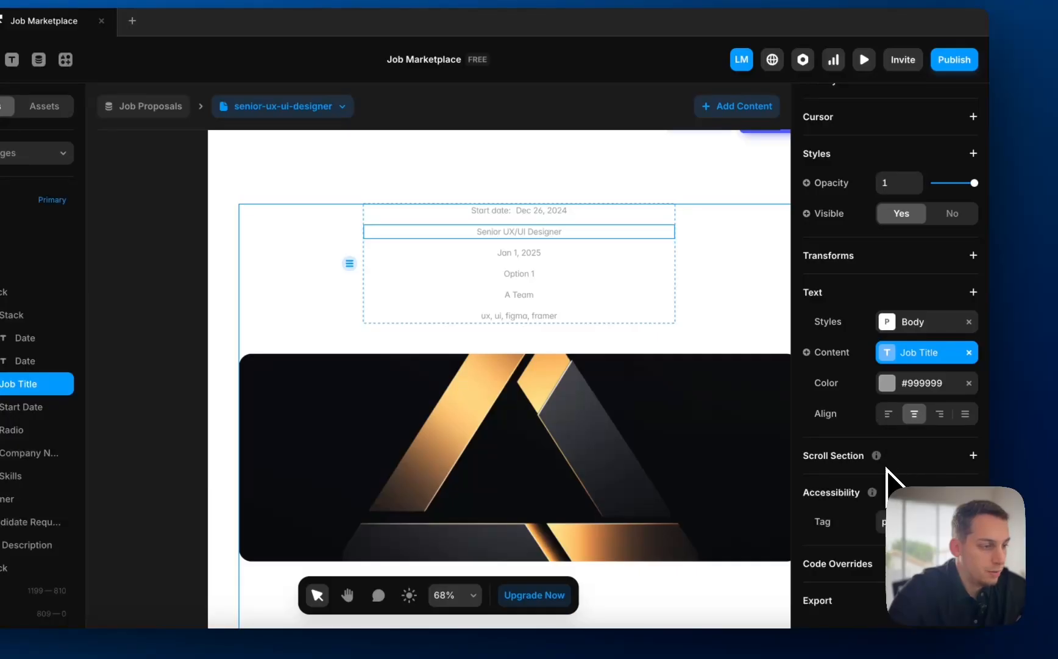
pyautogui.scroll(2, 892, 457)
pyautogui.click(969, 390)
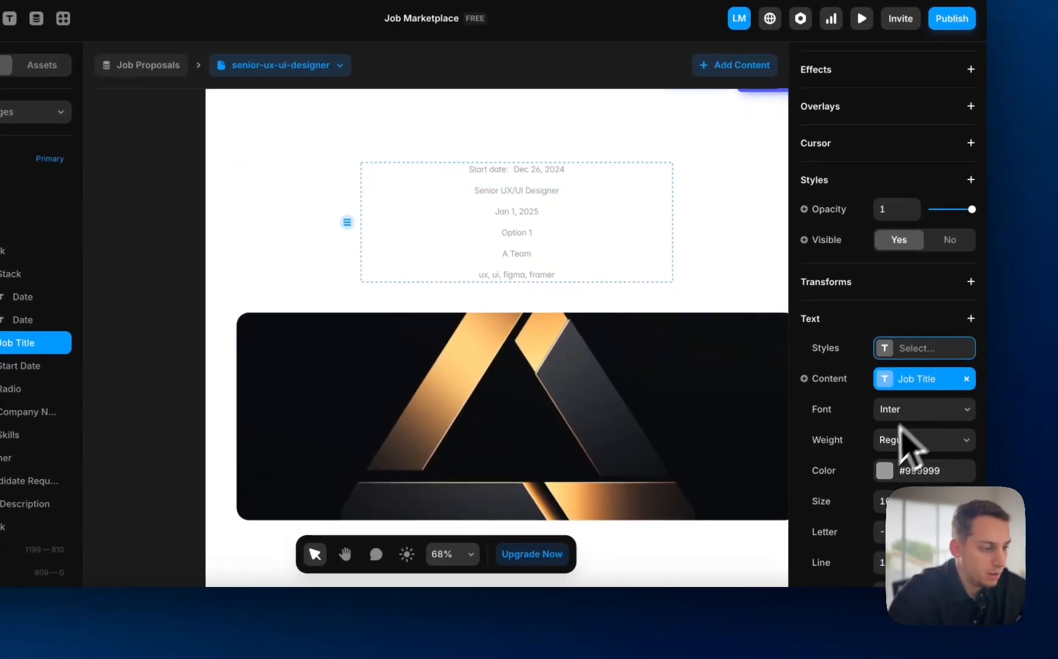
pyautogui.scroll(-1, 880, 454)
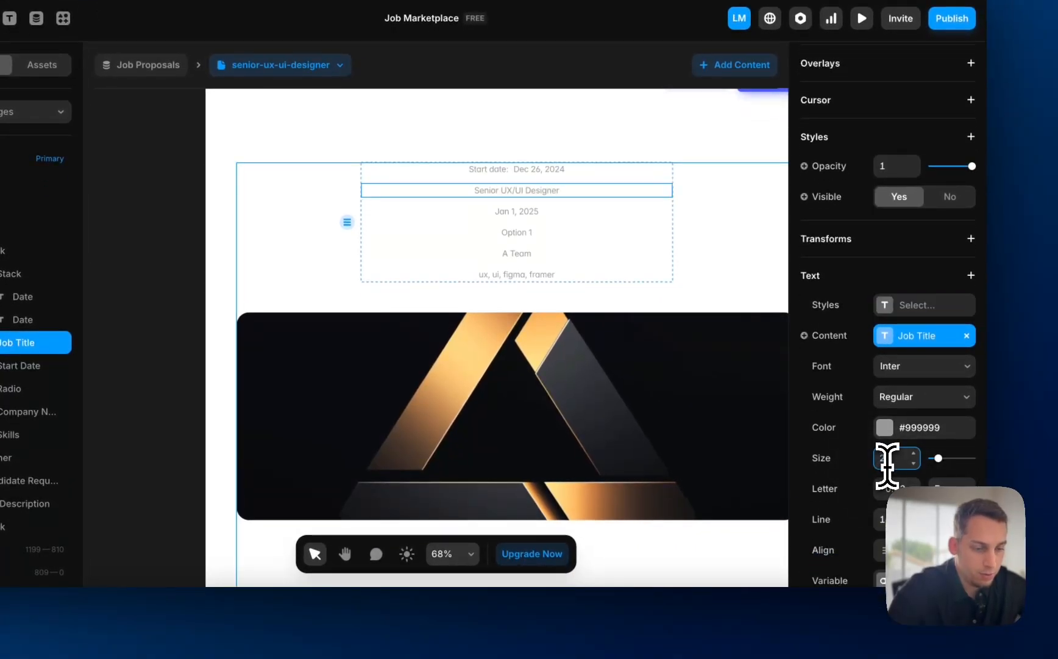
pyautogui.press('Return')
pyautogui.click(884, 427)
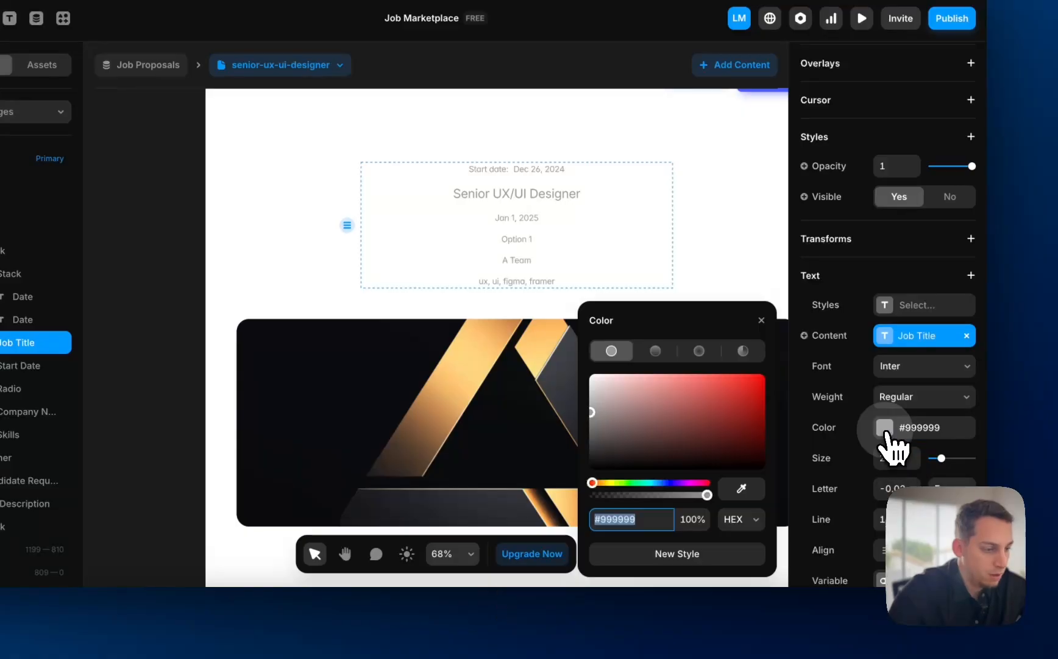
pyautogui.moveTo(689, 462); pyautogui.dragTo(542, 585)
pyautogui.click(905, 400)
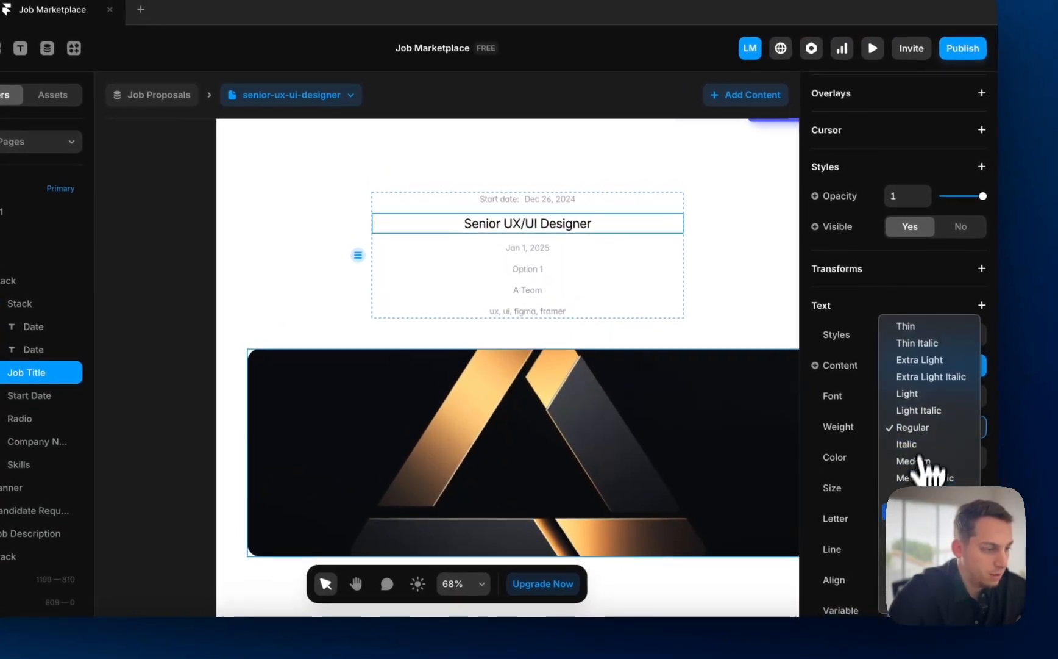
pyautogui.click(909, 528)
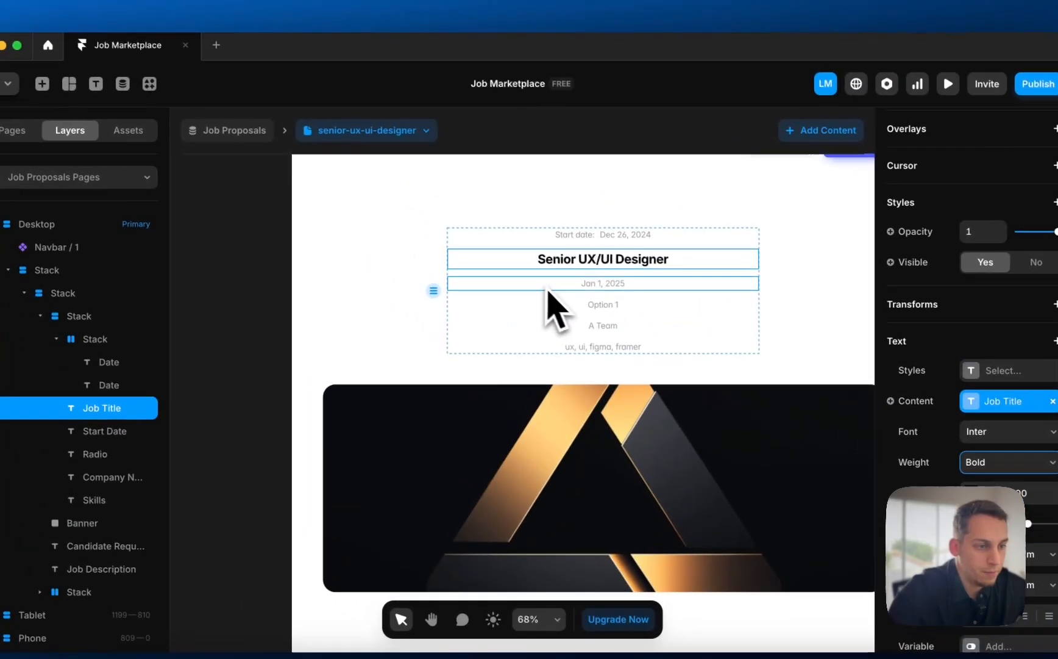
# - Delete the Jan 1, 2025 and Option 1 lines
pyautogui.click(558, 290)
pyautogui.press('BackSpace')
pyautogui.click(566, 289)
pyautogui.press('BackSpace')
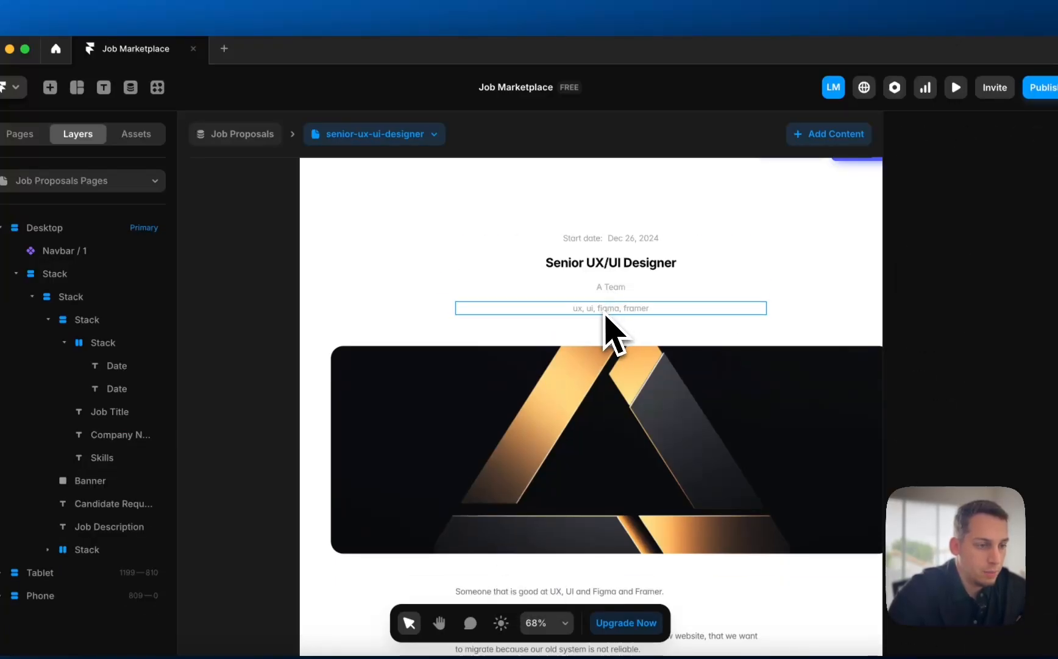
# - Move Skills above A Team and make the job details stack Fill width, left-aligned
pyautogui.moveTo(605, 312); pyautogui.dragTo(603, 288)
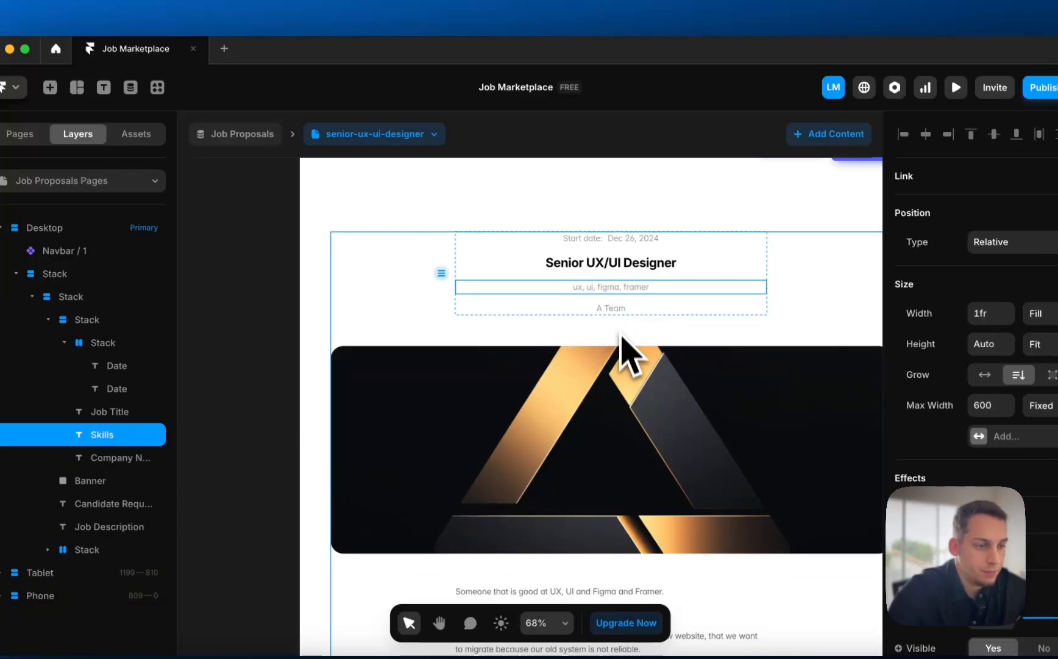
pyautogui.click(471, 279)
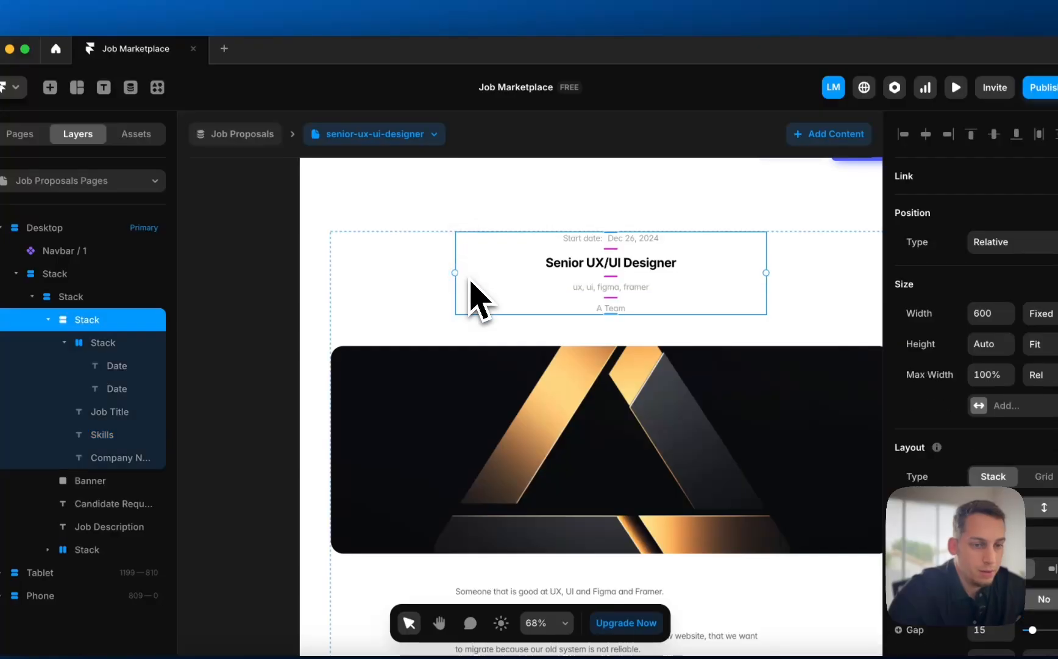
pyautogui.click(1041, 313)
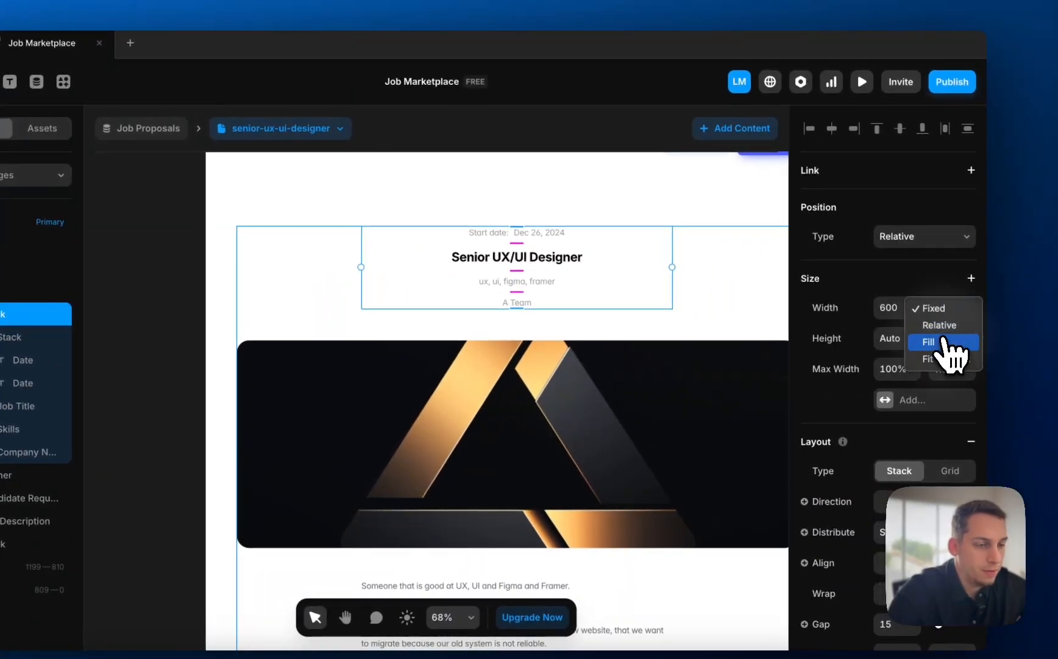
pyautogui.click(1039, 344)
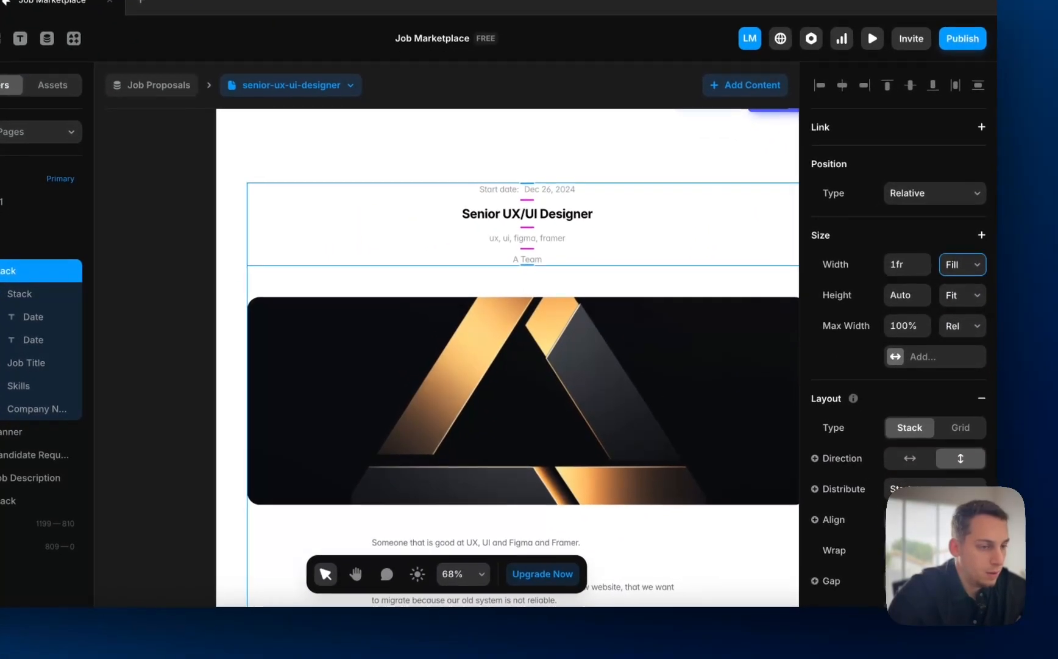
pyautogui.click(908, 560)
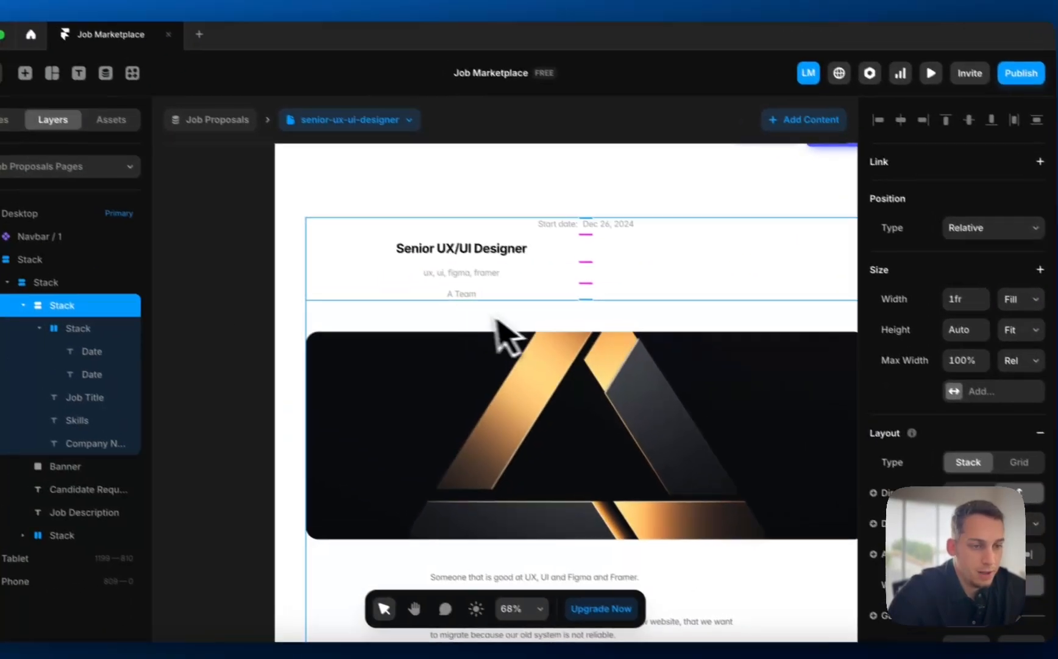
# - Set the date row's Distribute to Start and left-align the job title text
pyautogui.click(342, 230)
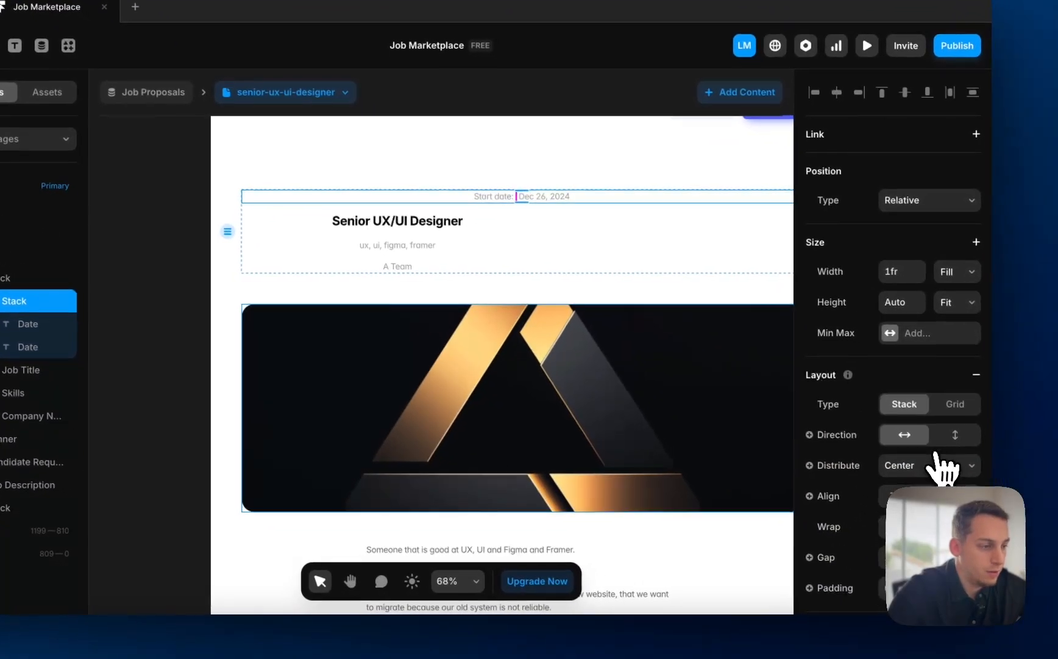
pyautogui.click(937, 459)
pyautogui.click(895, 446)
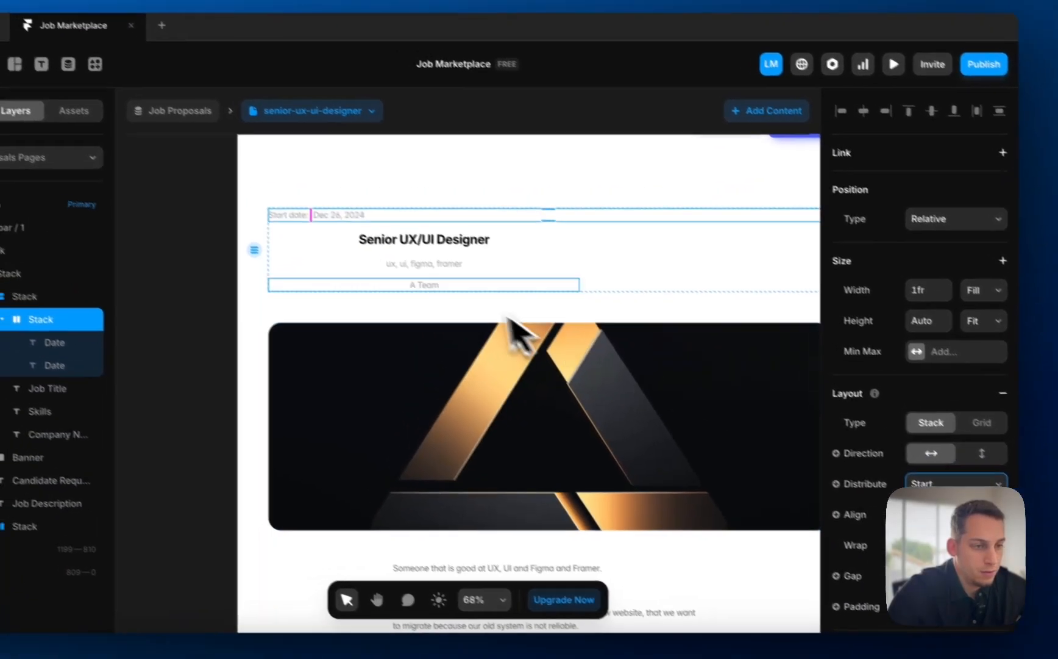
pyautogui.click(366, 220)
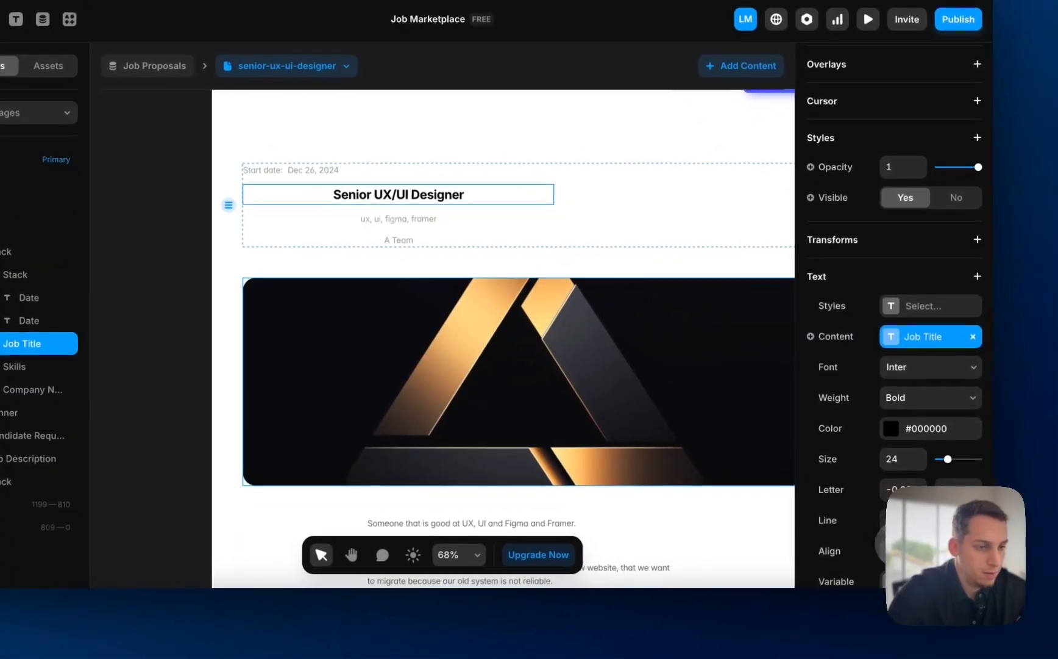
pyautogui.click(901, 559)
pyautogui.click(359, 230)
pyautogui.scroll(-2, 933, 519)
pyautogui.scroll(-5, 923, 475)
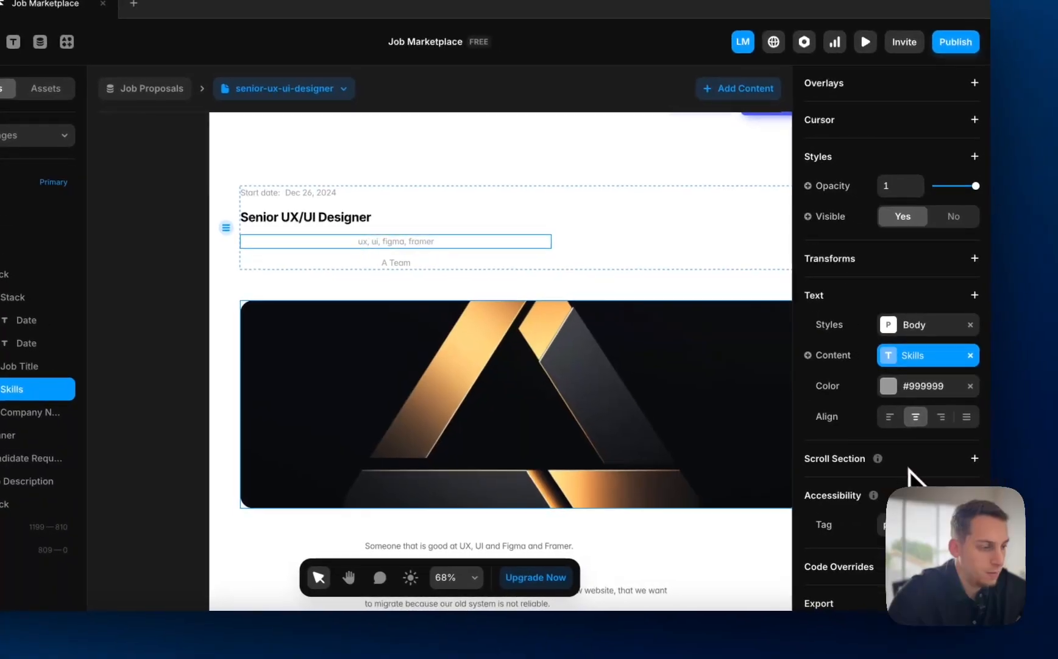
pyautogui.click(475, 262)
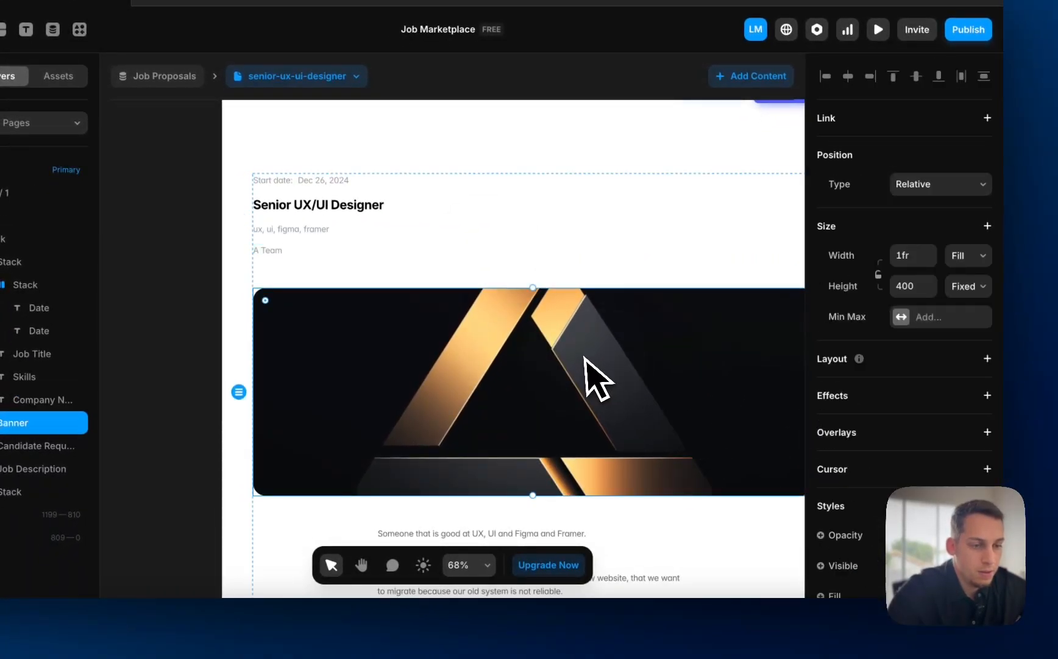
# - Move the banner above the job details and give it a fixed 40 × 40 size
pyautogui.scroll(-4, 584, 357)
pyautogui.scroll(4, 411, 298)
pyautogui.hscroll(2, 412, 298)
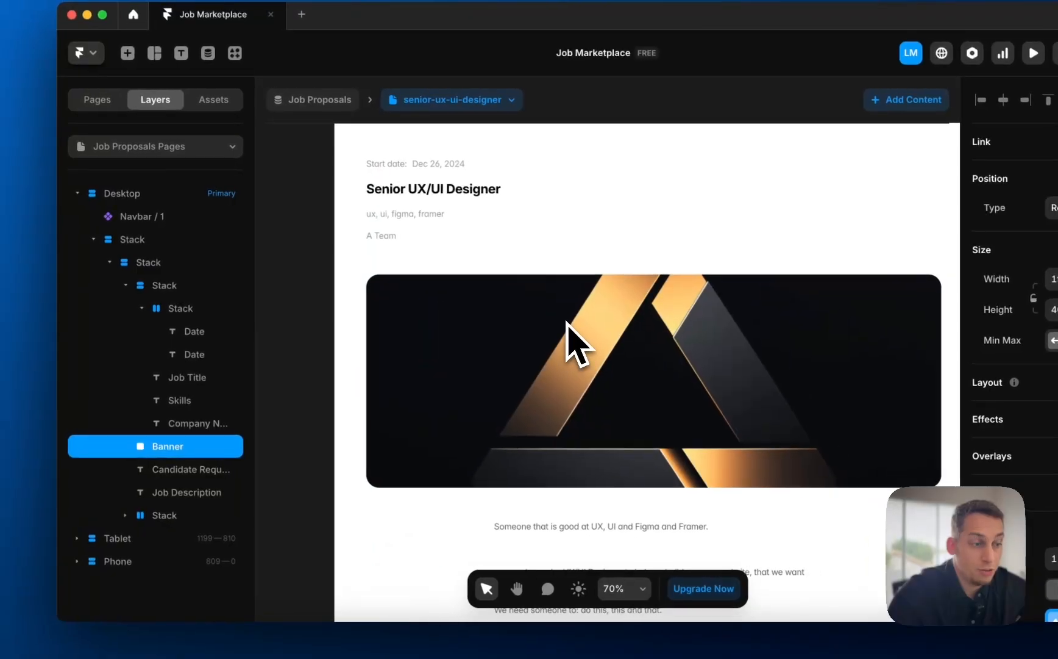
pyautogui.scroll(-2, 567, 322)
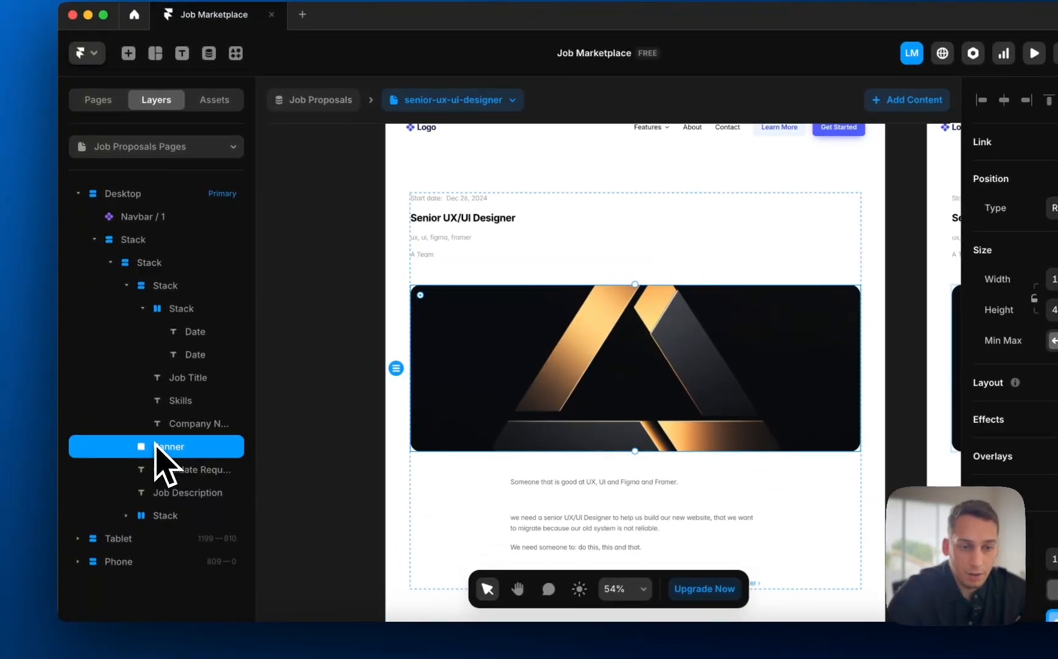
pyautogui.moveTo(179, 298); pyautogui.dragTo(177, 299)
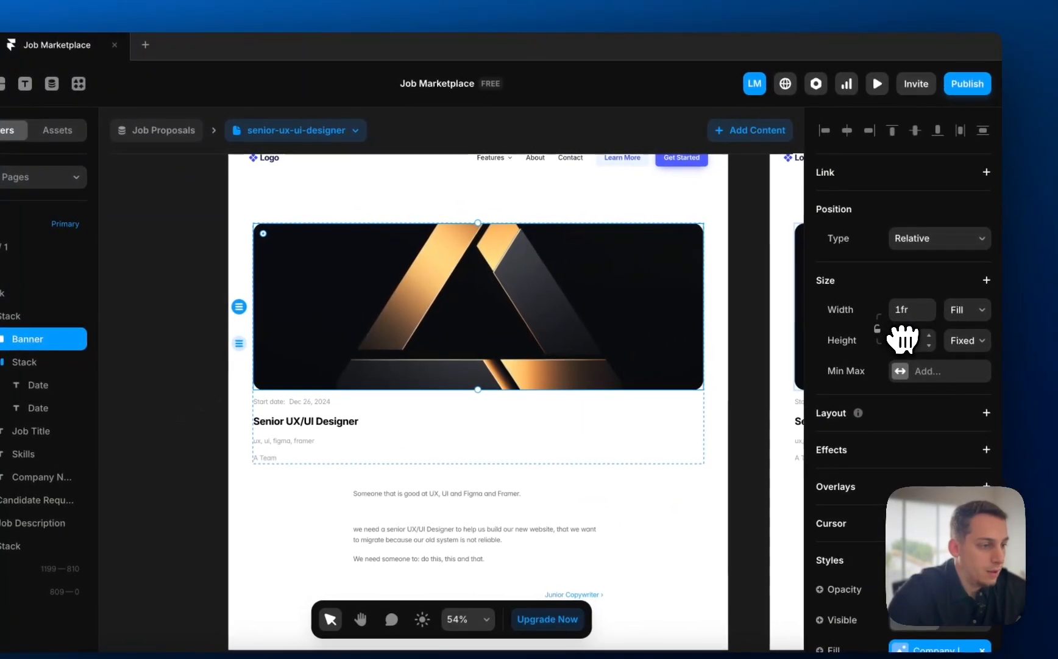
pyautogui.click(967, 310)
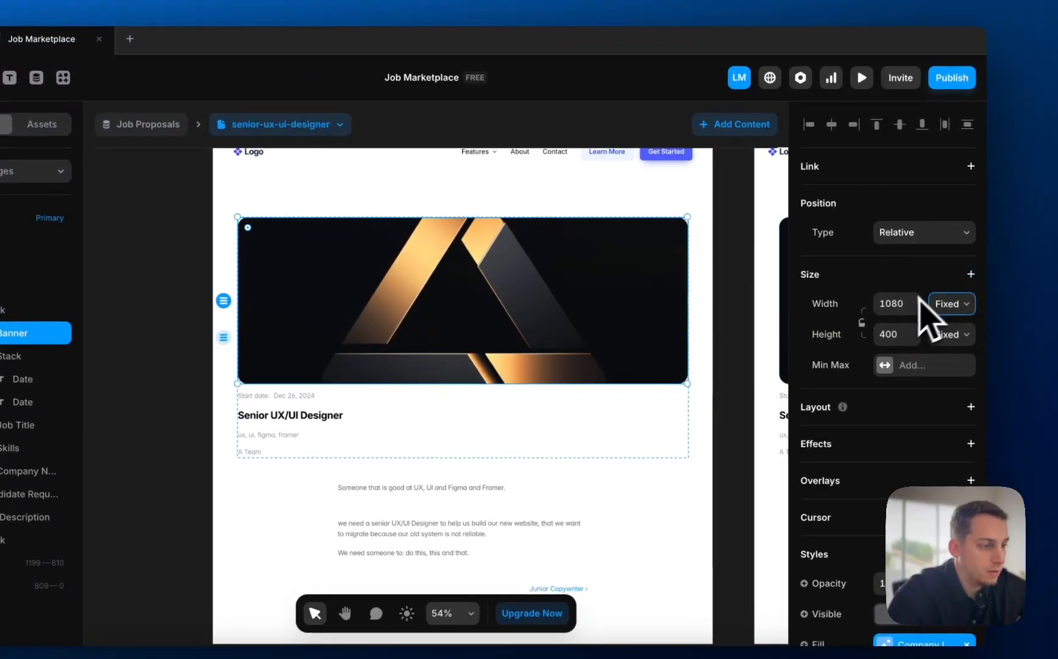
pyautogui.click(895, 303)
pyautogui.write('20')
pyautogui.press('Return')
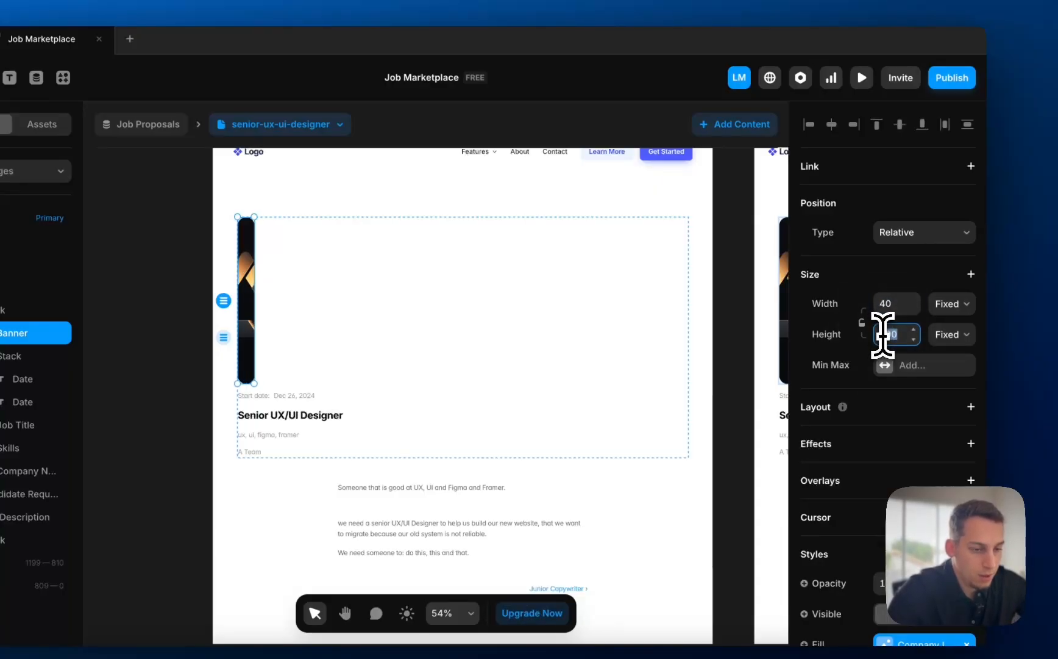
pyautogui.write('40')
pyautogui.press('Return')
pyautogui.click(174, 245)
# - Duplicate the job title, unlink its Content, and change the text to 'Job Description:'
pyautogui.scroll(3, 209, 188)
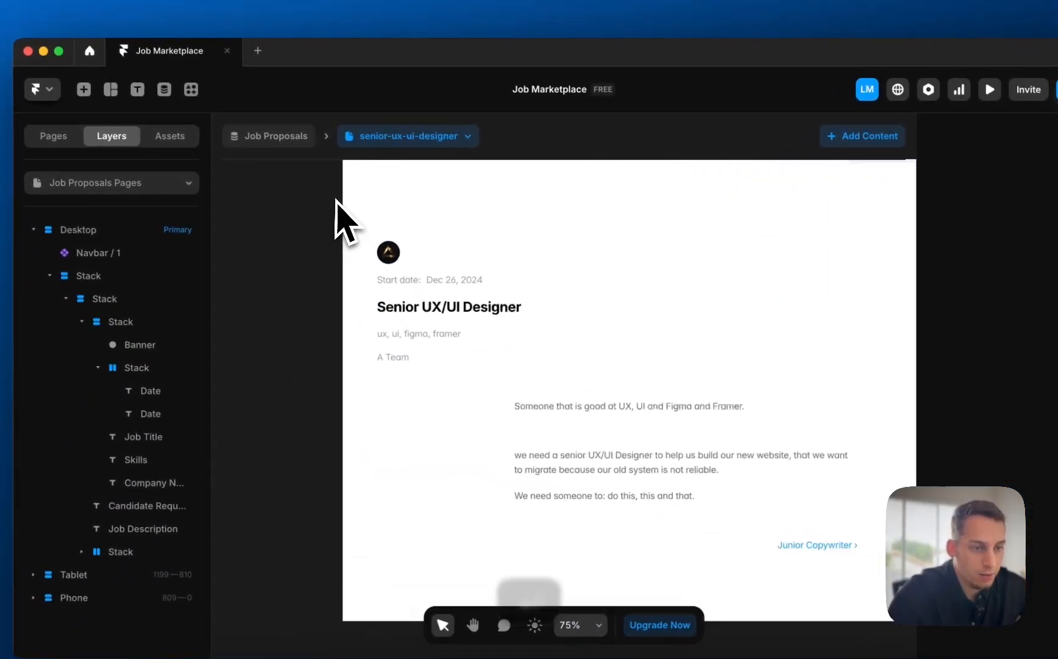
pyautogui.scroll(2, 454, 366)
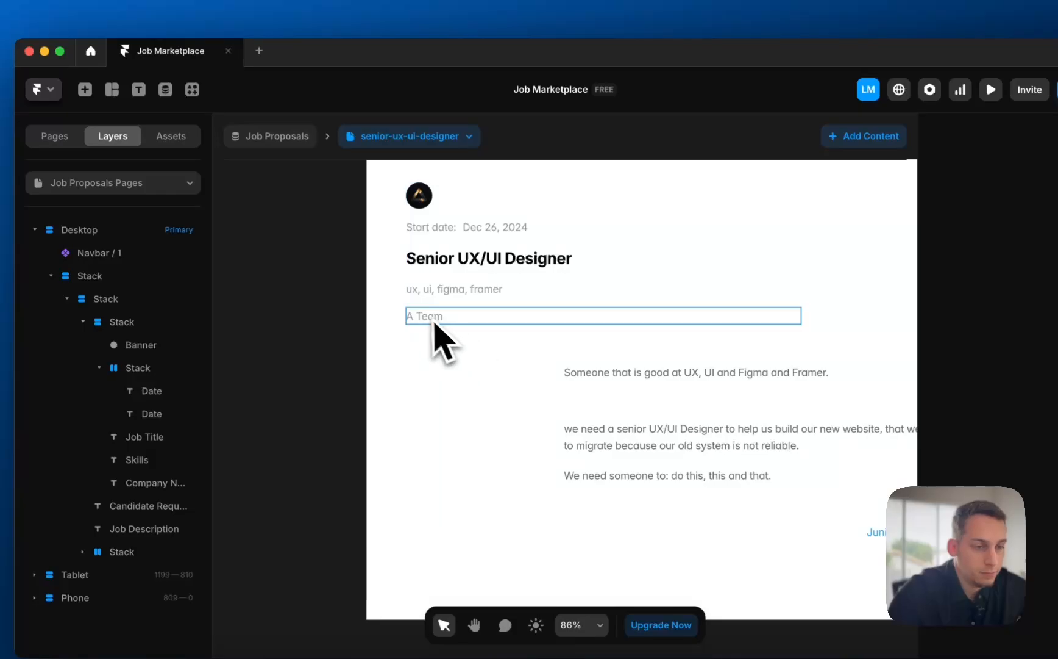
pyautogui.click(434, 323)
pyautogui.click(527, 368)
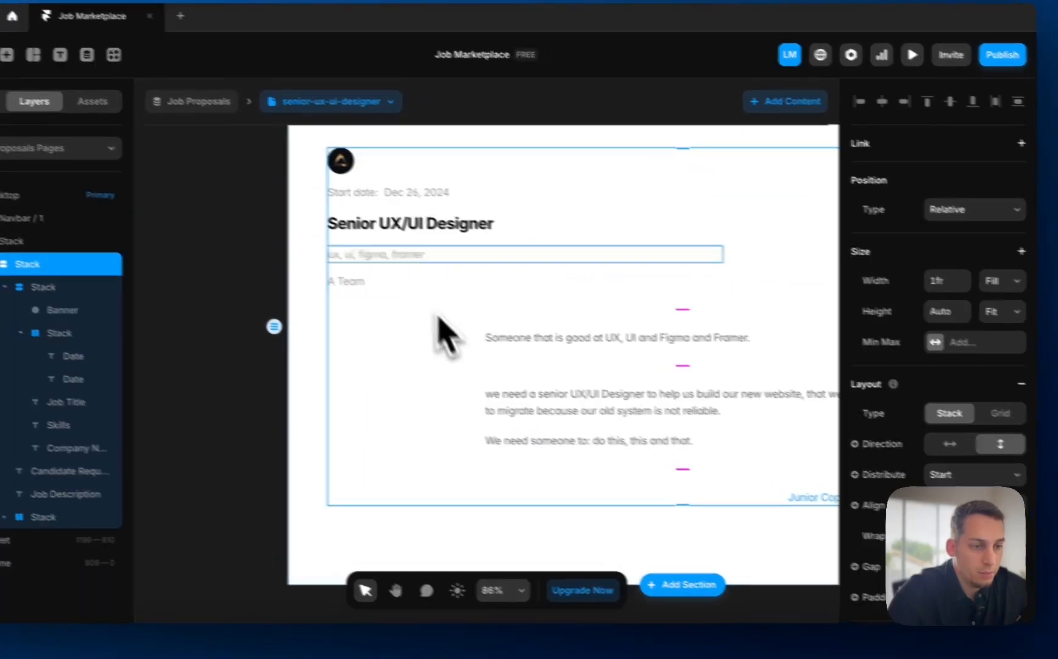
pyautogui.click(433, 238)
pyautogui.moveTo(433, 238); pyautogui.dragTo(149, 386)
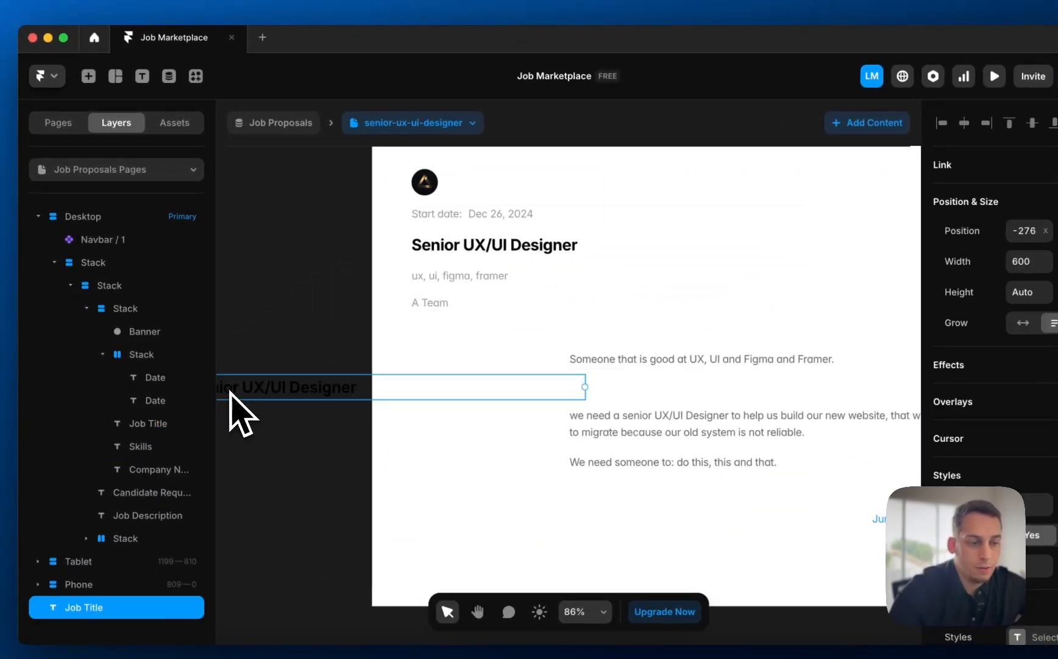
pyautogui.scroll(-8, 986, 448)
pyautogui.click(967, 192)
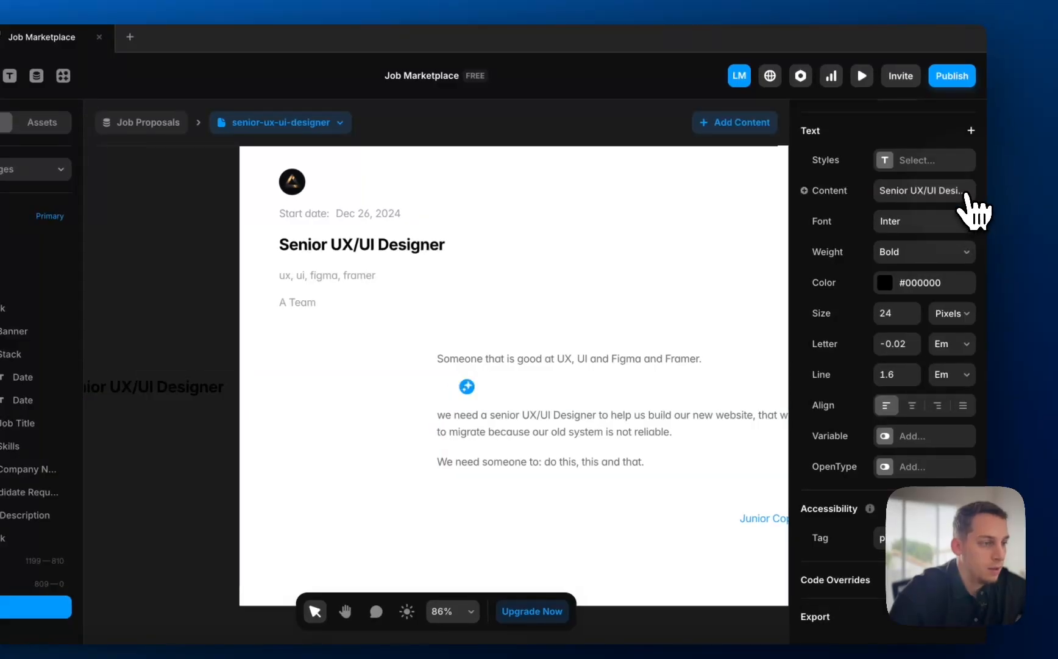
pyautogui.click(839, 192)
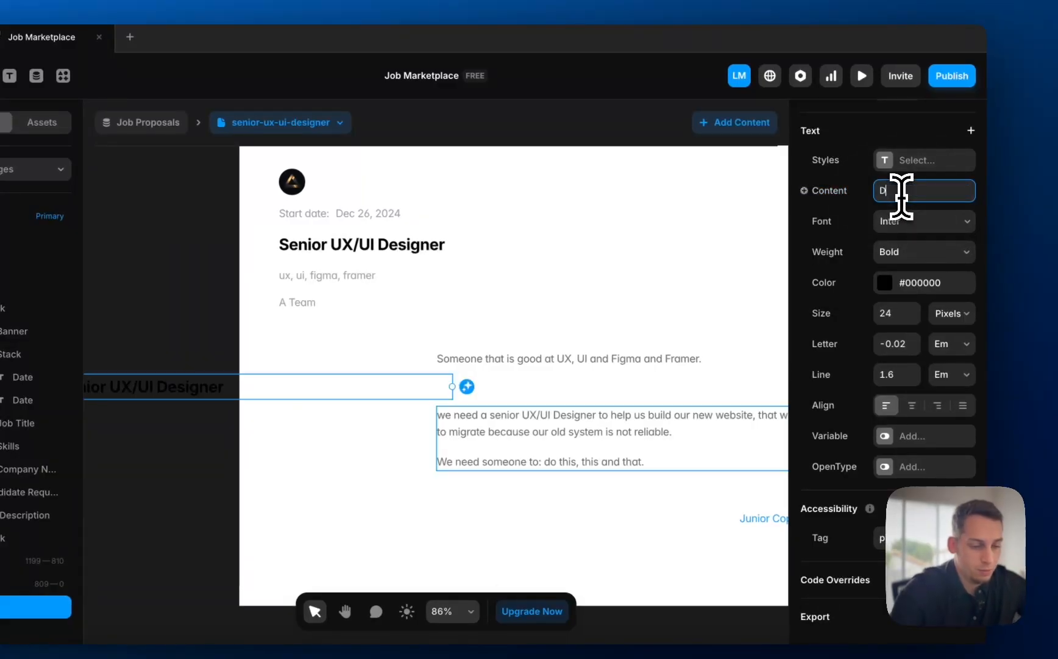
pyautogui.click(902, 197)
pyautogui.write('Job ')
pyautogui.write('Description')
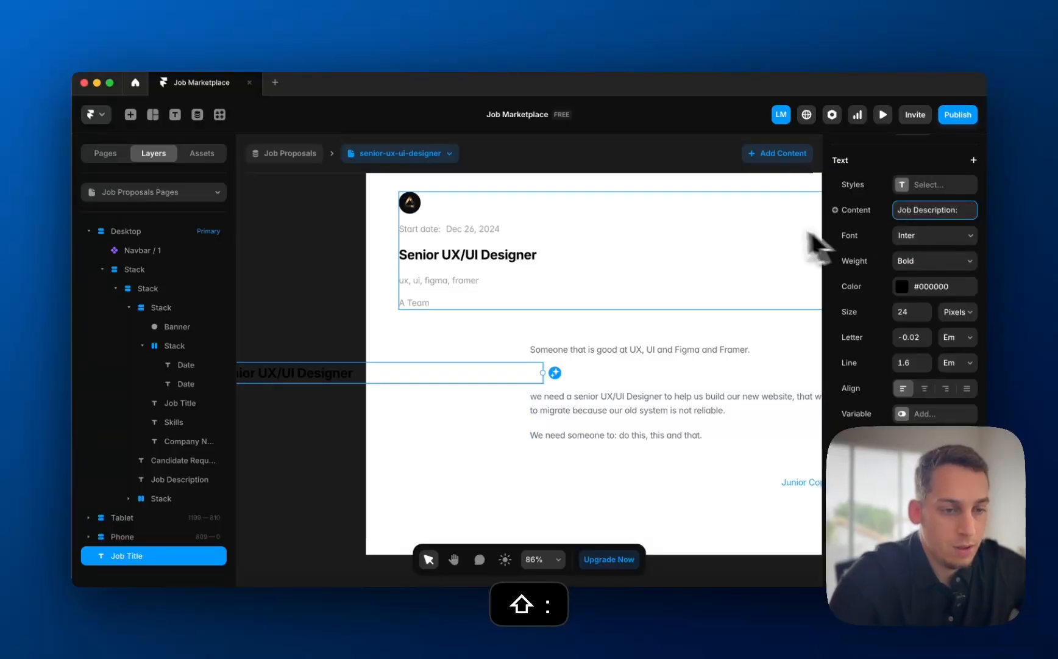
pyautogui.write(':')
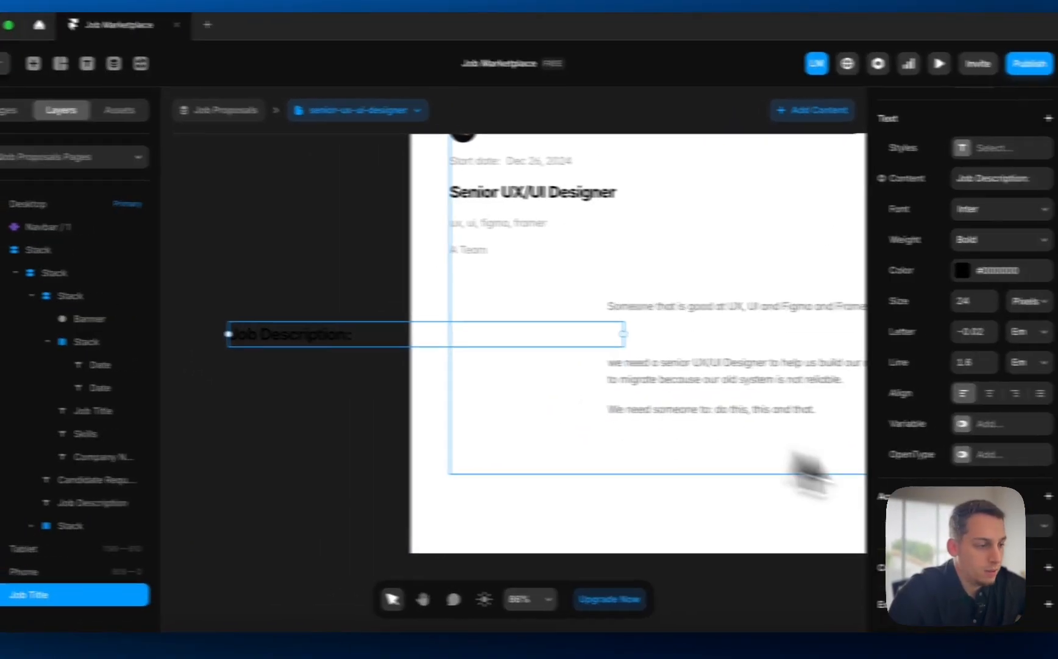
# - Set the heading to 18 px Semibold and place it above the description
pyautogui.click(969, 301)
pyautogui.write('1')
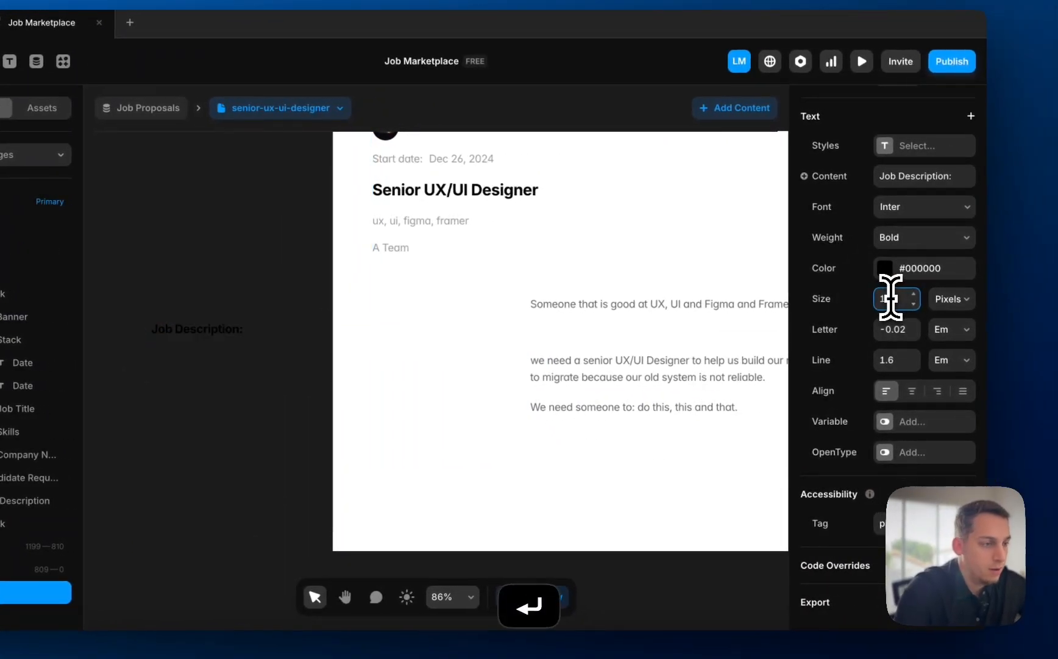
pyautogui.click(913, 239)
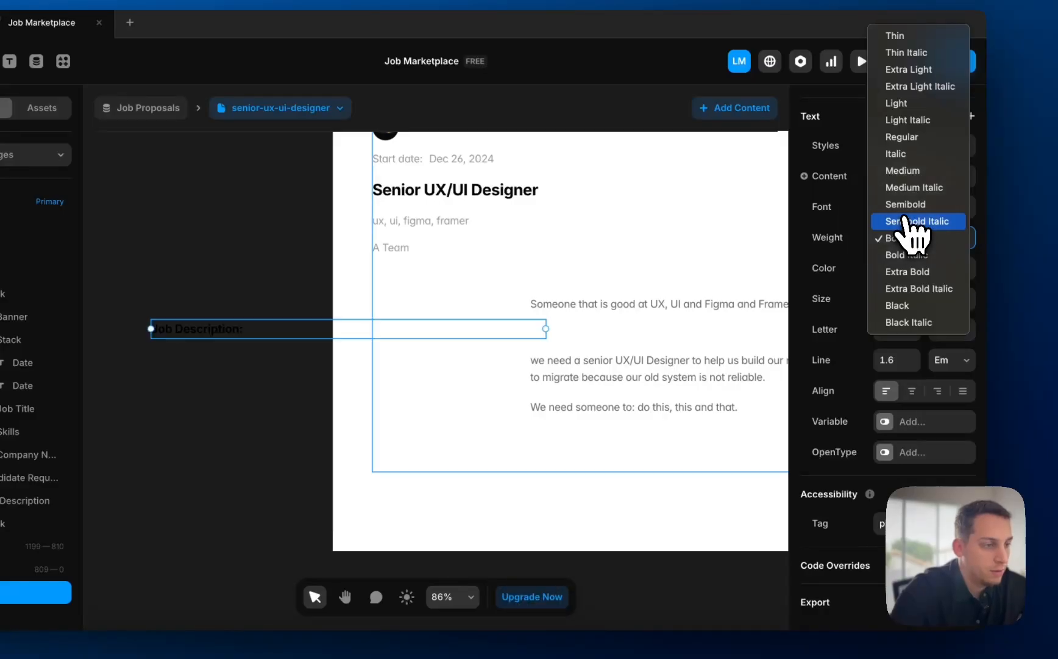
pyautogui.click(907, 207)
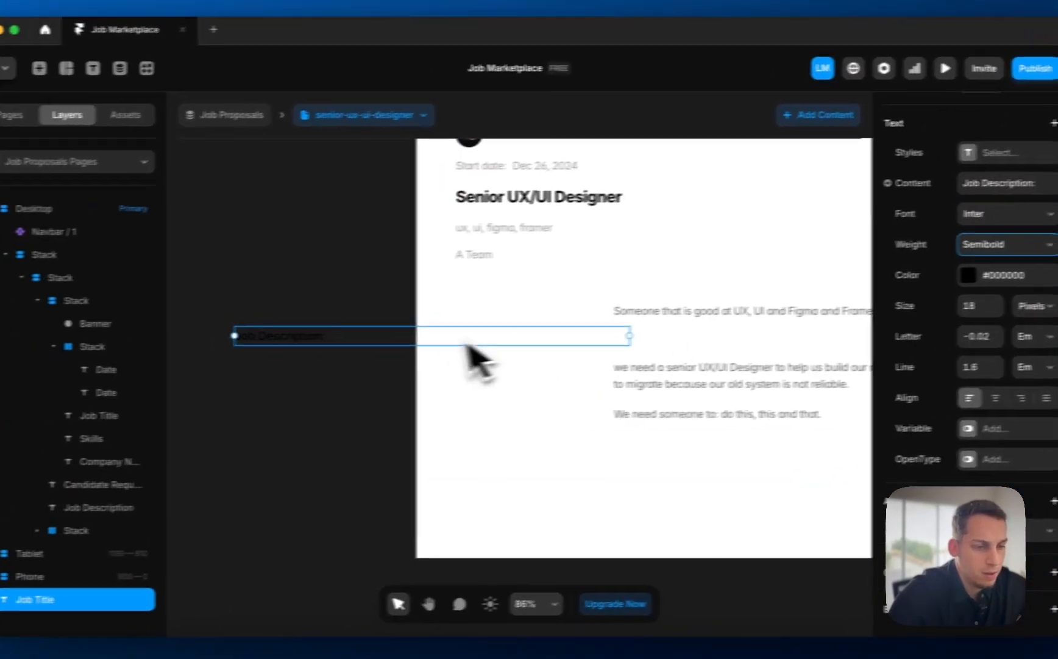
pyautogui.moveTo(479, 360); pyautogui.dragTo(602, 322)
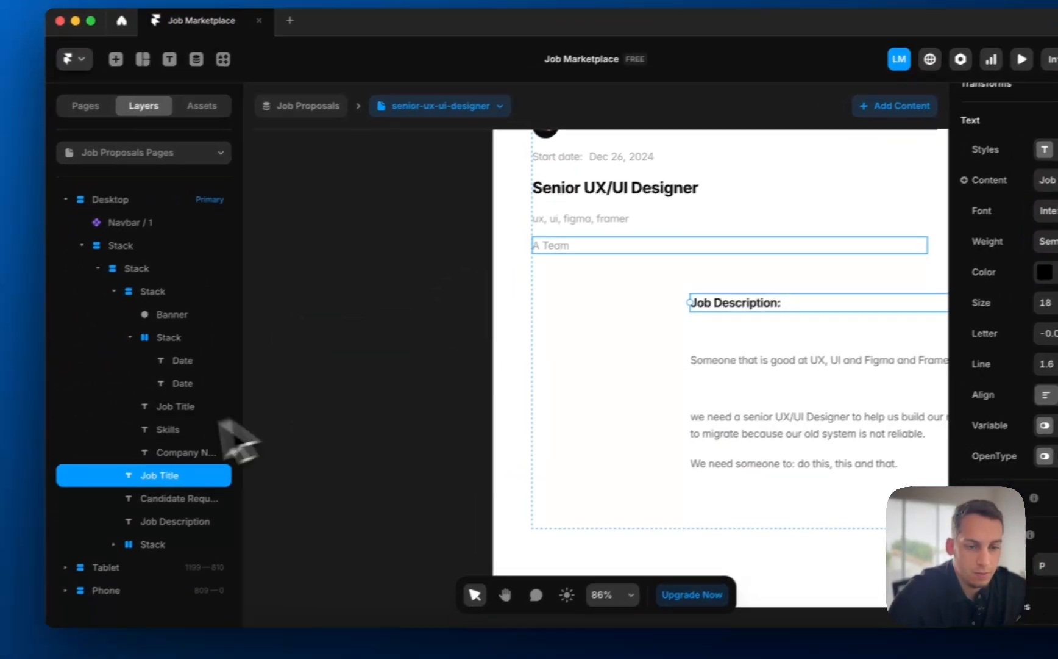
# - Remove the Max Width from both the heading and the description paragraphs
pyautogui.click(130, 337)
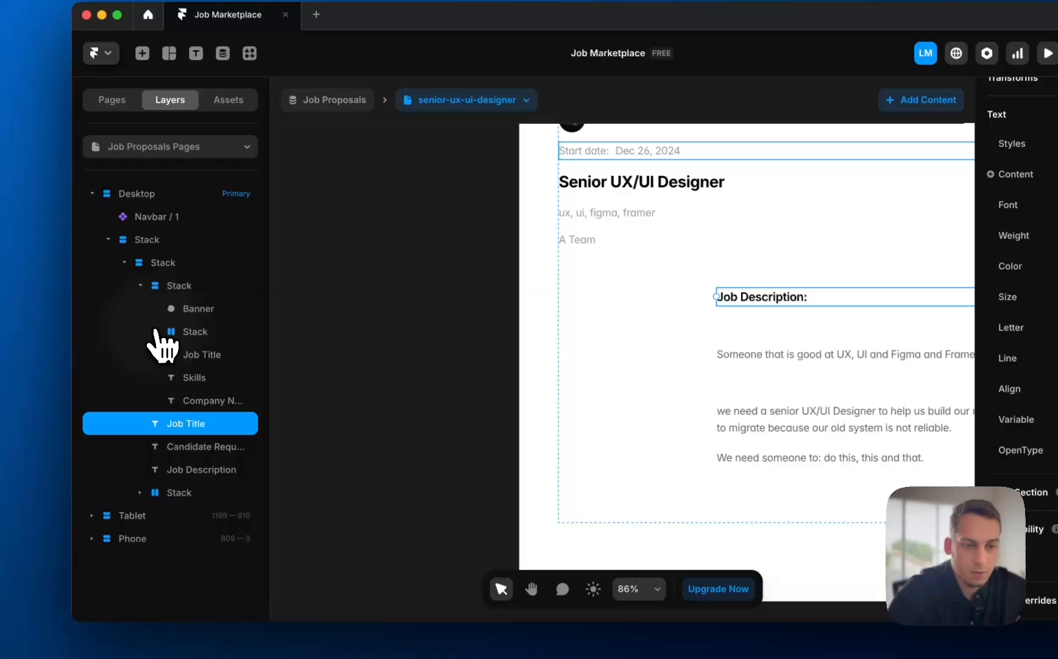
pyautogui.click(141, 285)
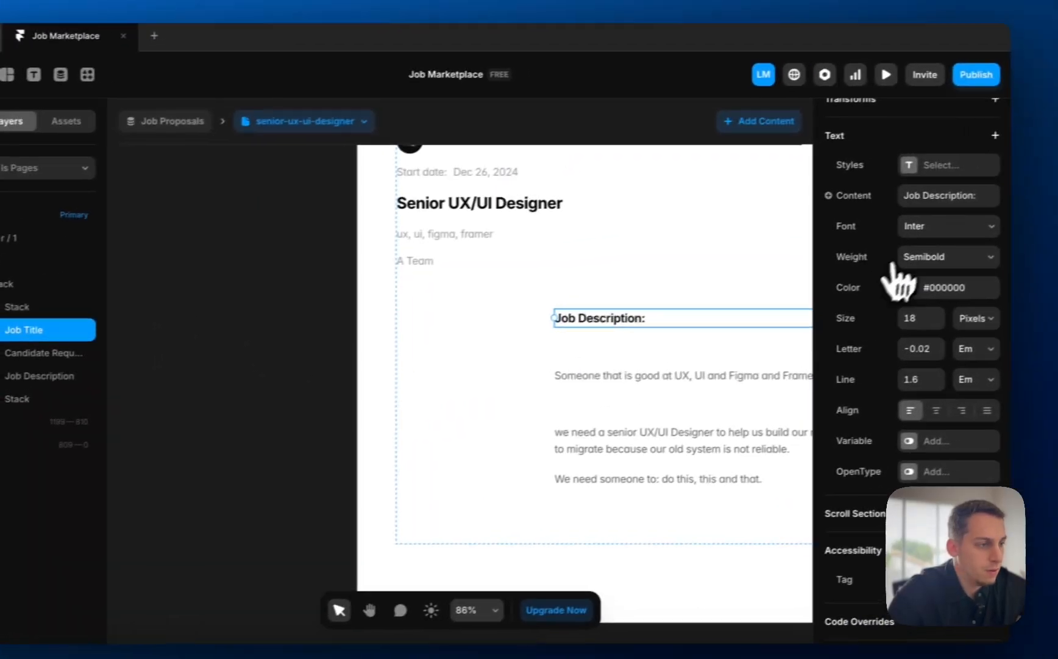
pyautogui.scroll(5, 1055, 173)
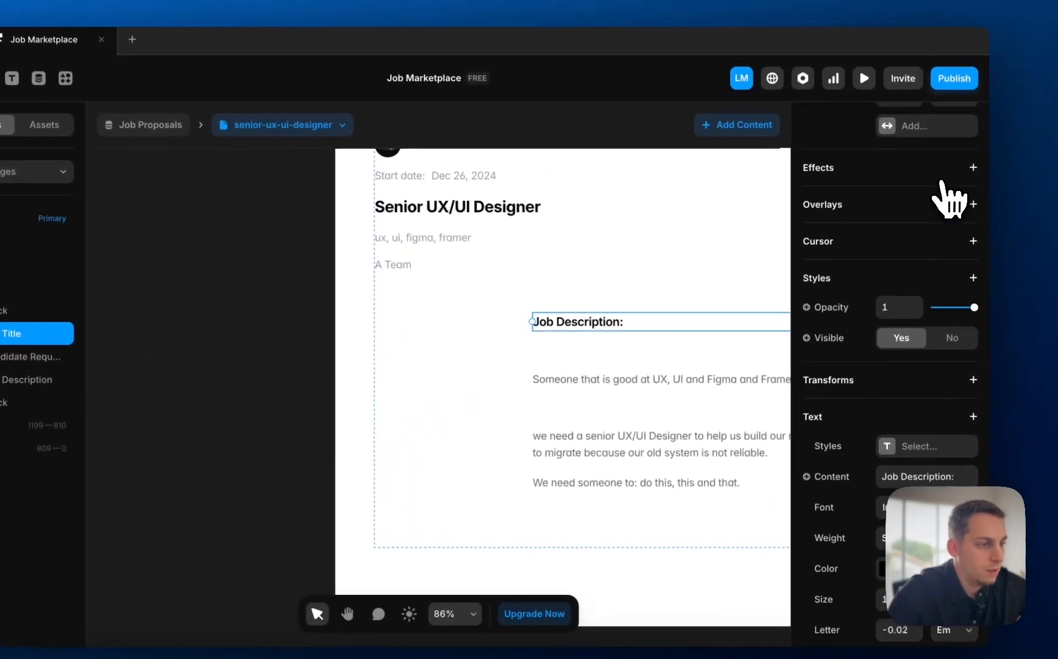
pyautogui.scroll(5, 961, 225)
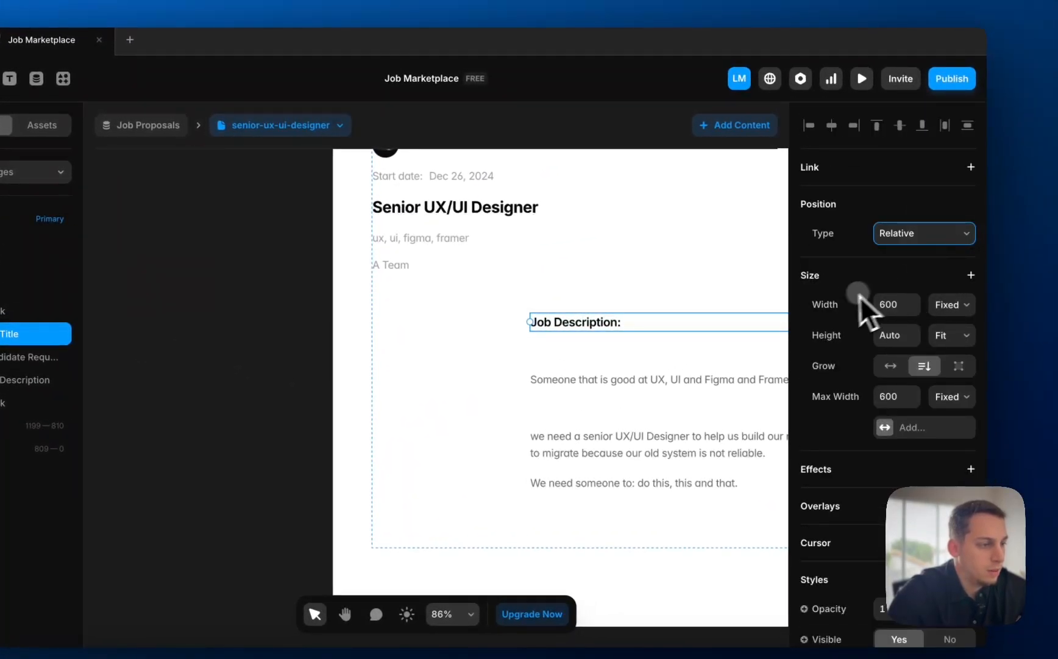
pyautogui.click(844, 405)
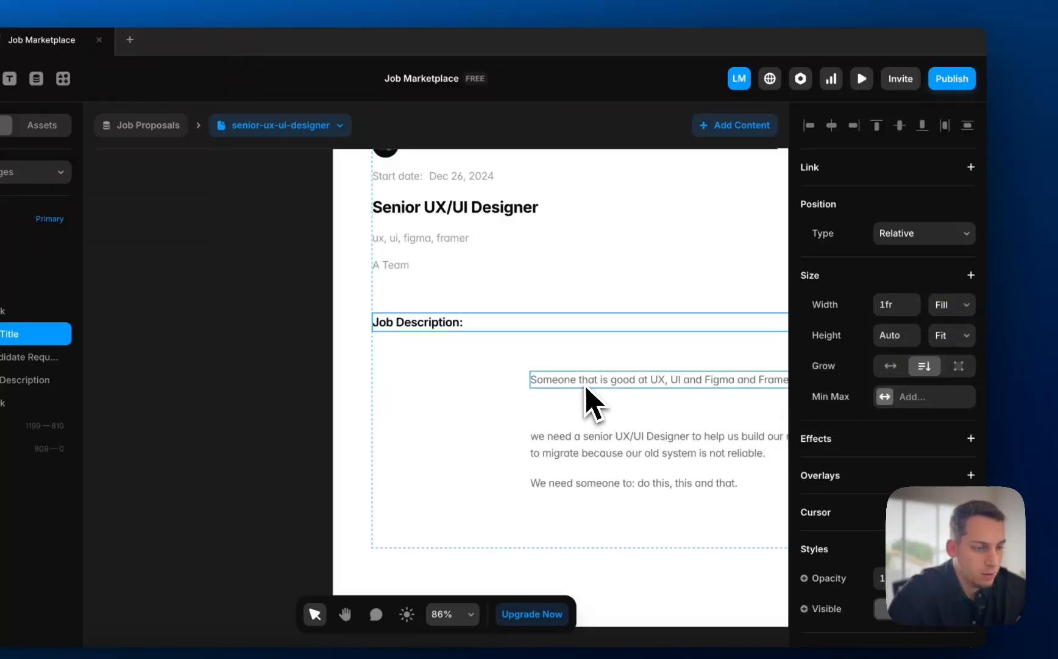
pyautogui.click(578, 430)
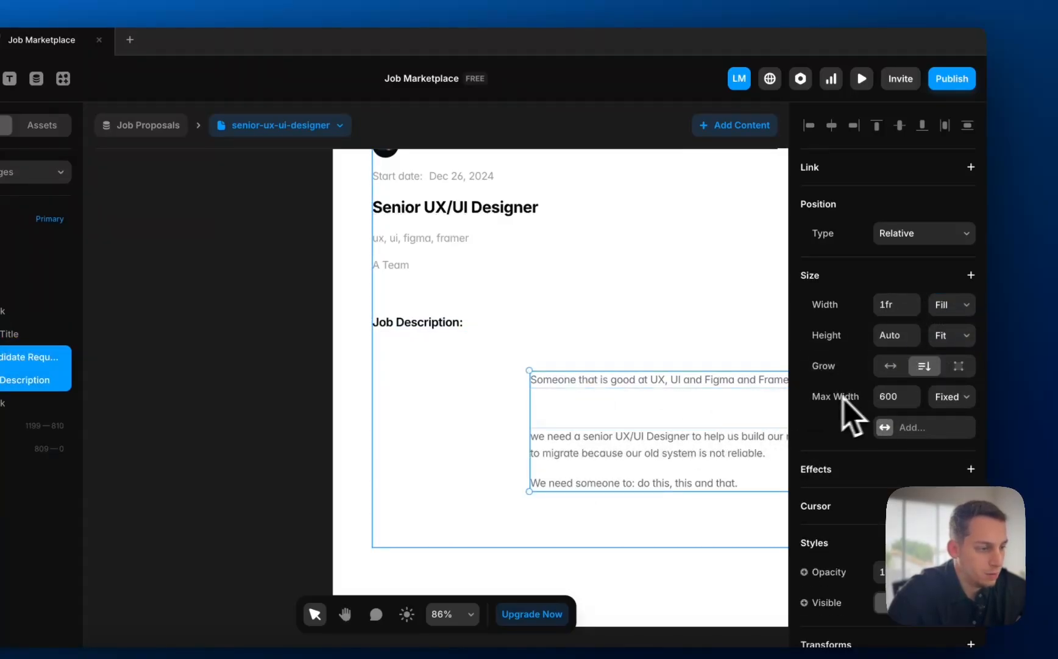
pyautogui.click(833, 414)
pyautogui.scroll(-5, 524, 399)
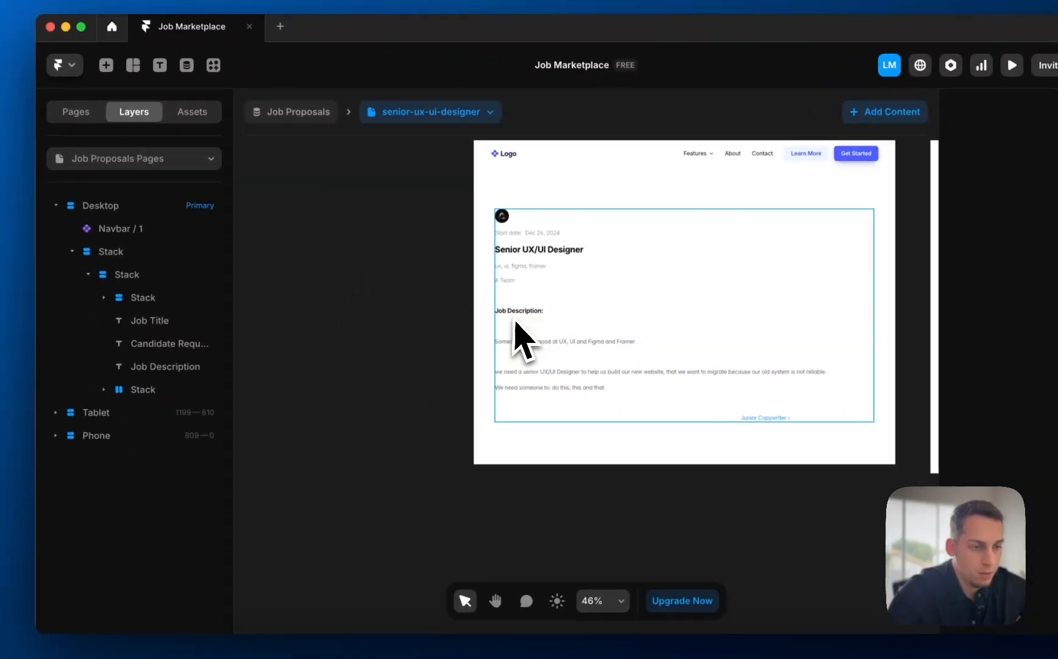
# - Select the Job Title and Job Description text layers and wrap them with Add Stack
pyautogui.click(370, 336)
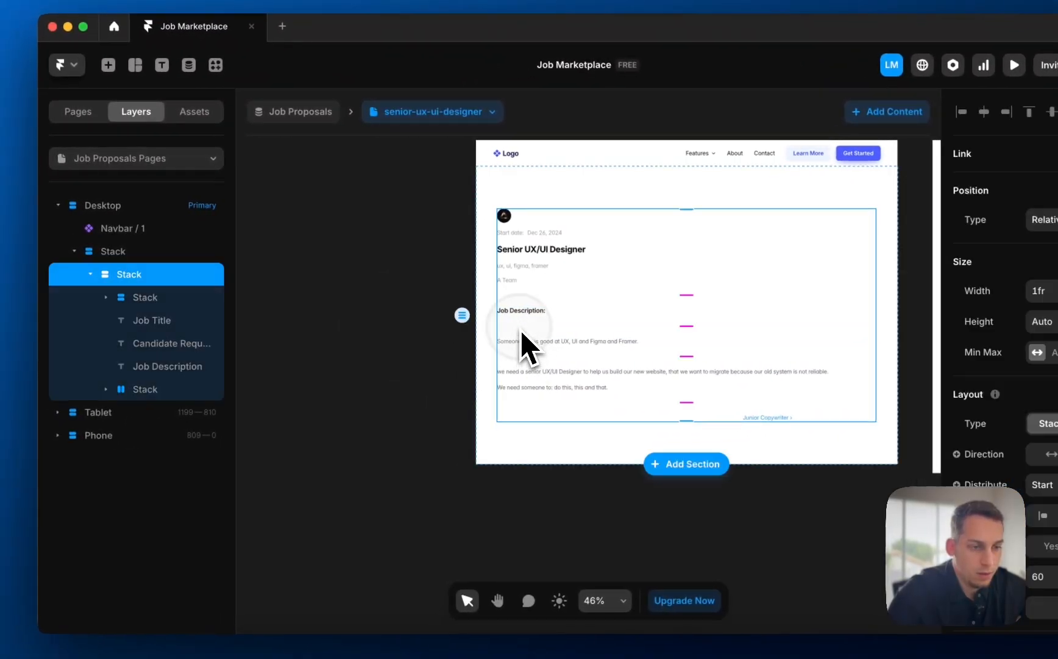
pyautogui.click(368, 332)
pyautogui.click(547, 332)
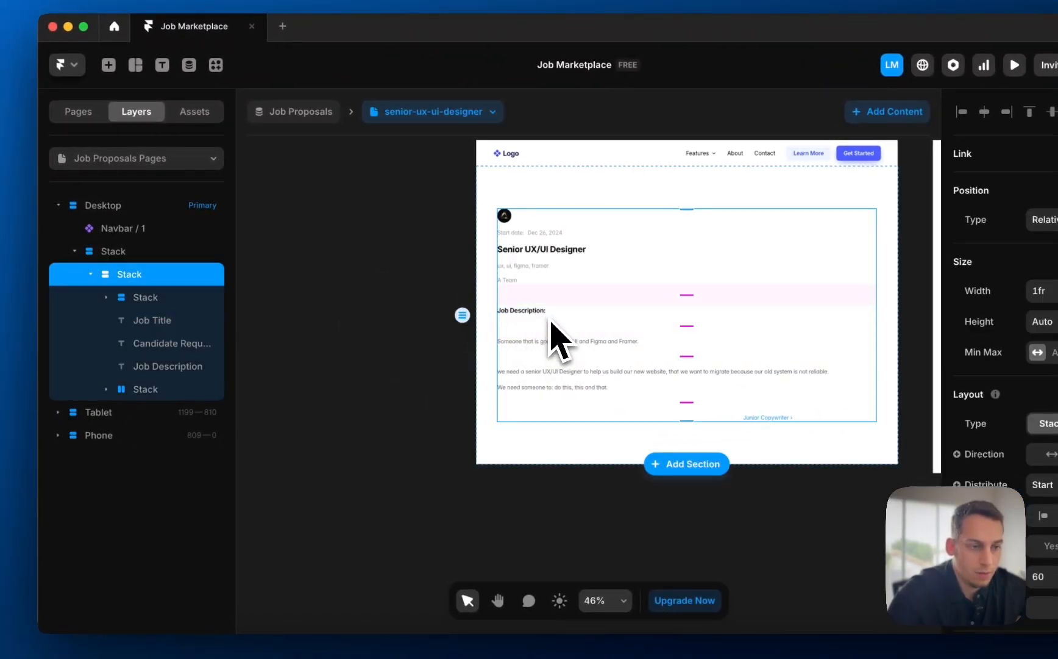
pyautogui.click(546, 315)
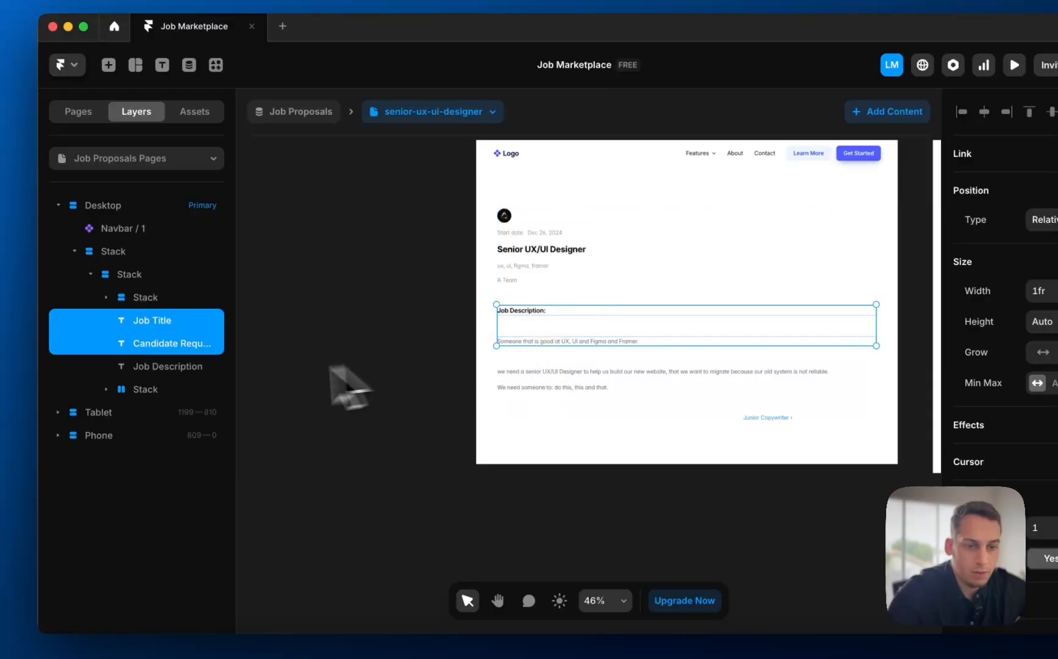
pyautogui.keyDown('shift'); pyautogui.click(167, 366); pyautogui.keyUp('shift')
pyautogui.rightClick(171, 342)
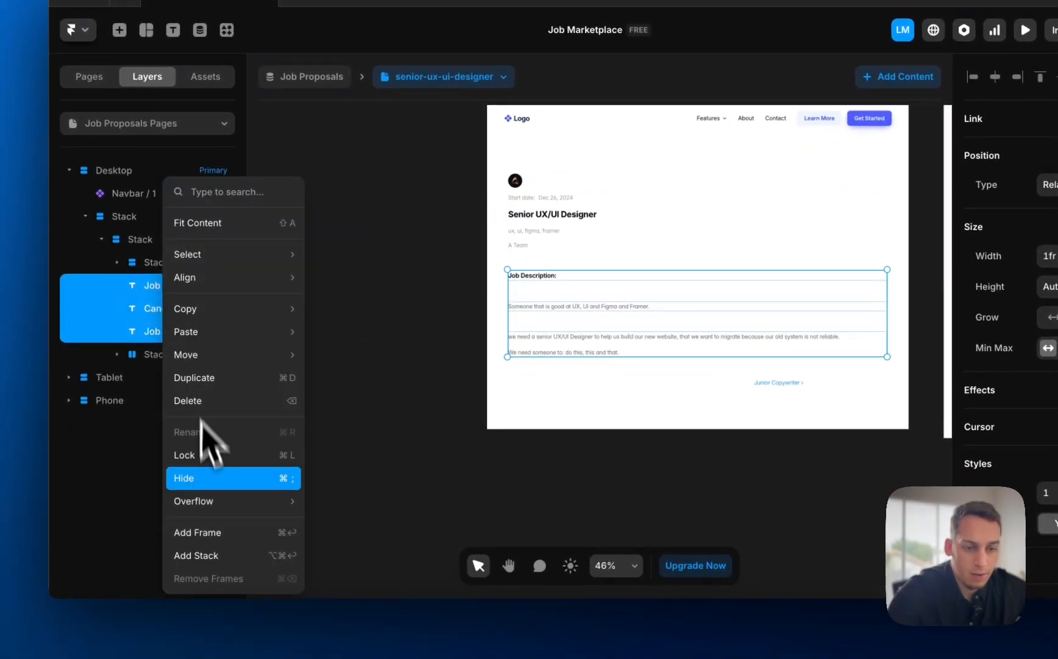
pyautogui.click(204, 545)
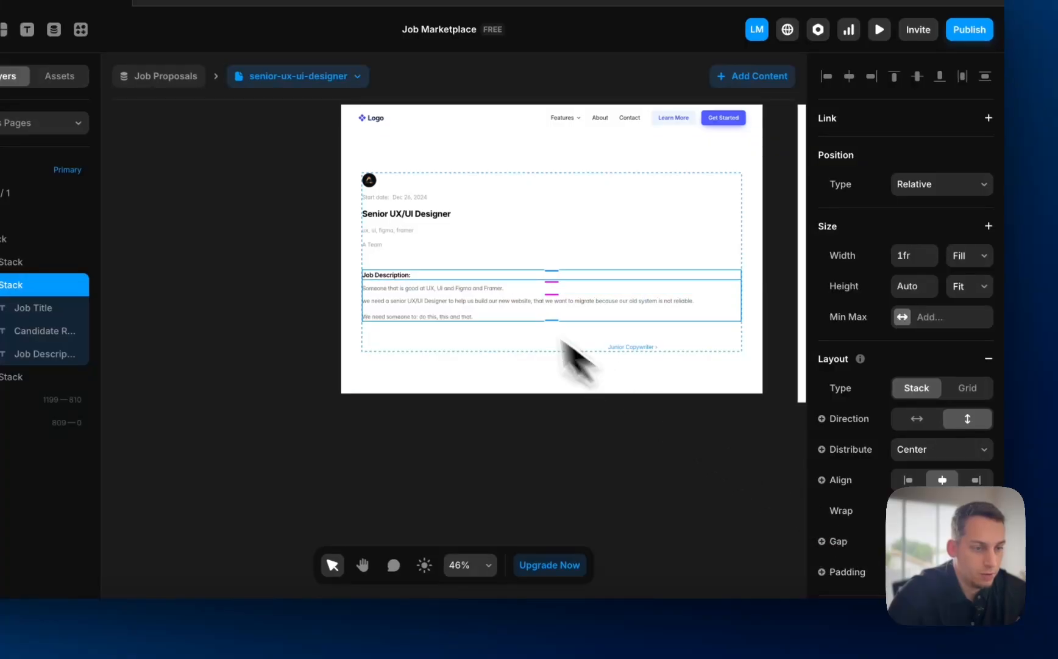
pyautogui.click(262, 264)
pyautogui.hscroll(2, 255, 266)
pyautogui.scroll(-2, 254, 266)
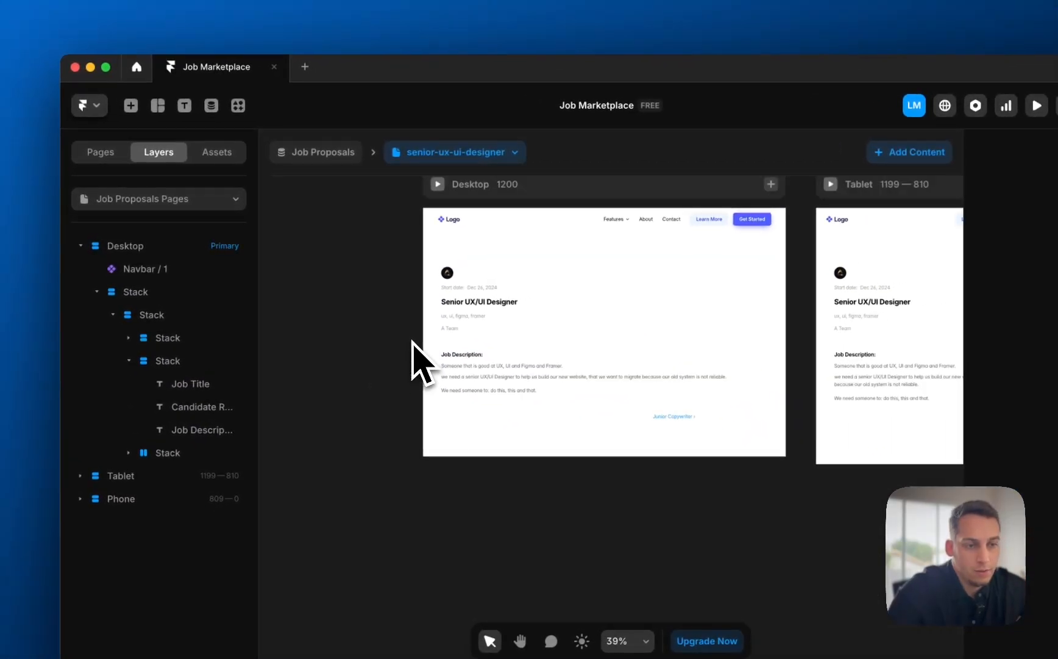
# - Cycle through the junior-copywriter, experienced-web-designer and senior-ux-ui-designer job proposal pages
pyautogui.click(464, 153)
pyautogui.click(448, 205)
pyautogui.click(442, 154)
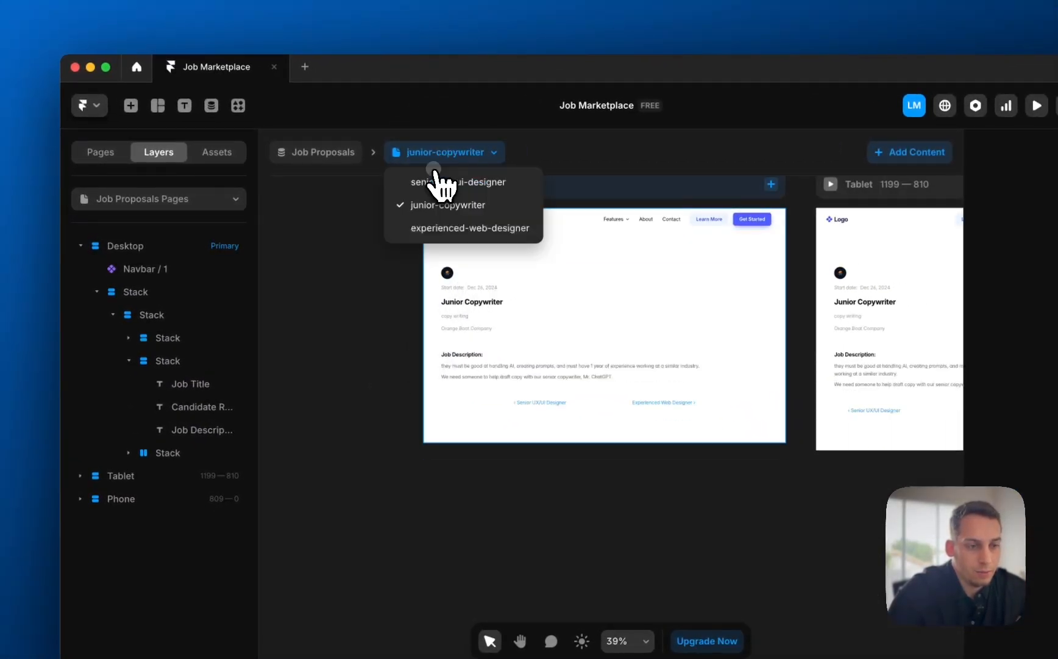
pyautogui.click(440, 252)
pyautogui.click(444, 153)
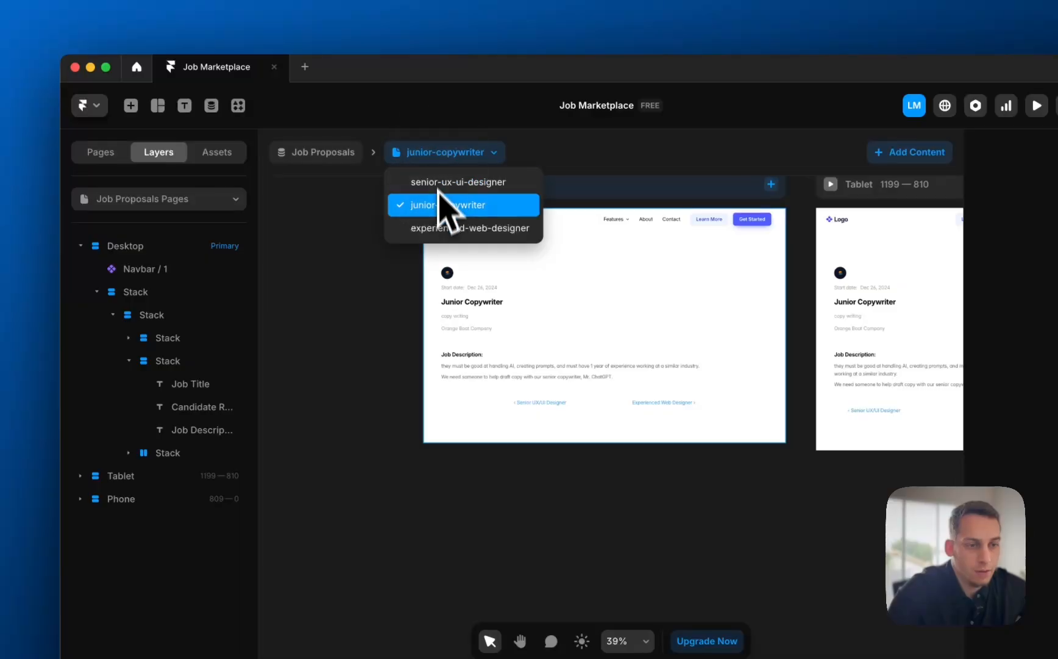
pyautogui.click(440, 227)
pyautogui.click(422, 153)
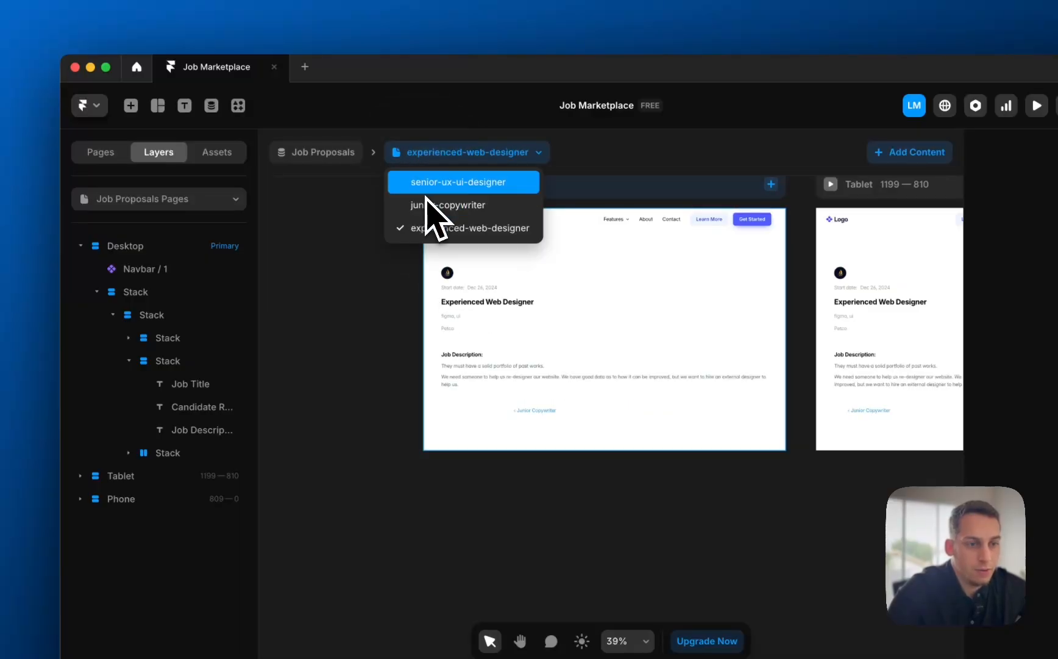
pyautogui.click(428, 190)
pyautogui.click(413, 160)
pyautogui.click(415, 205)
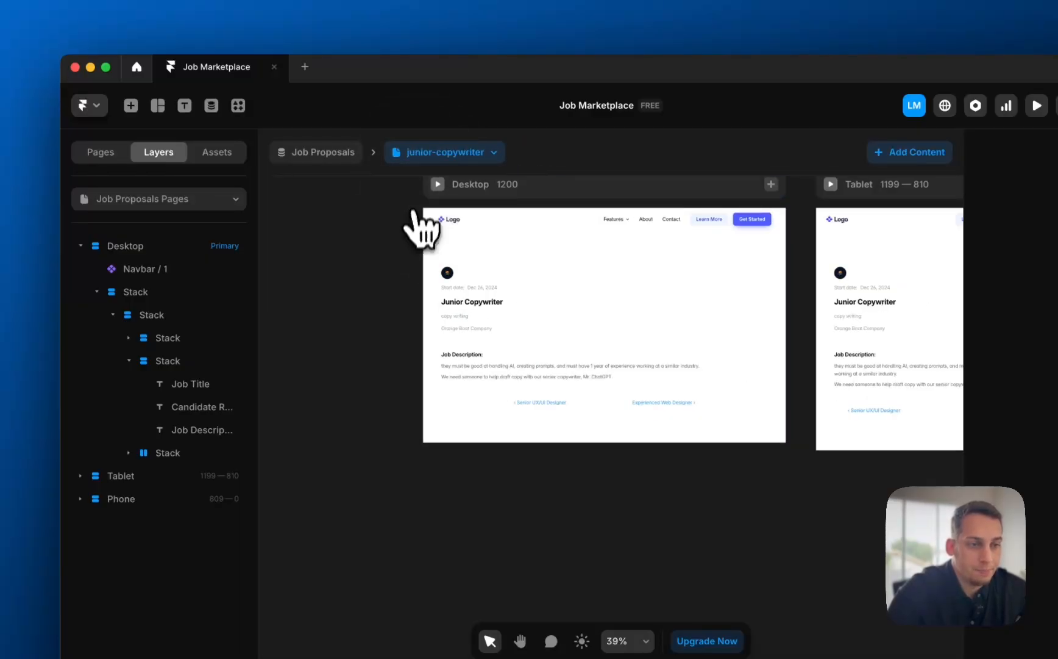
pyautogui.click(430, 153)
pyautogui.click(423, 229)
pyautogui.click(420, 156)
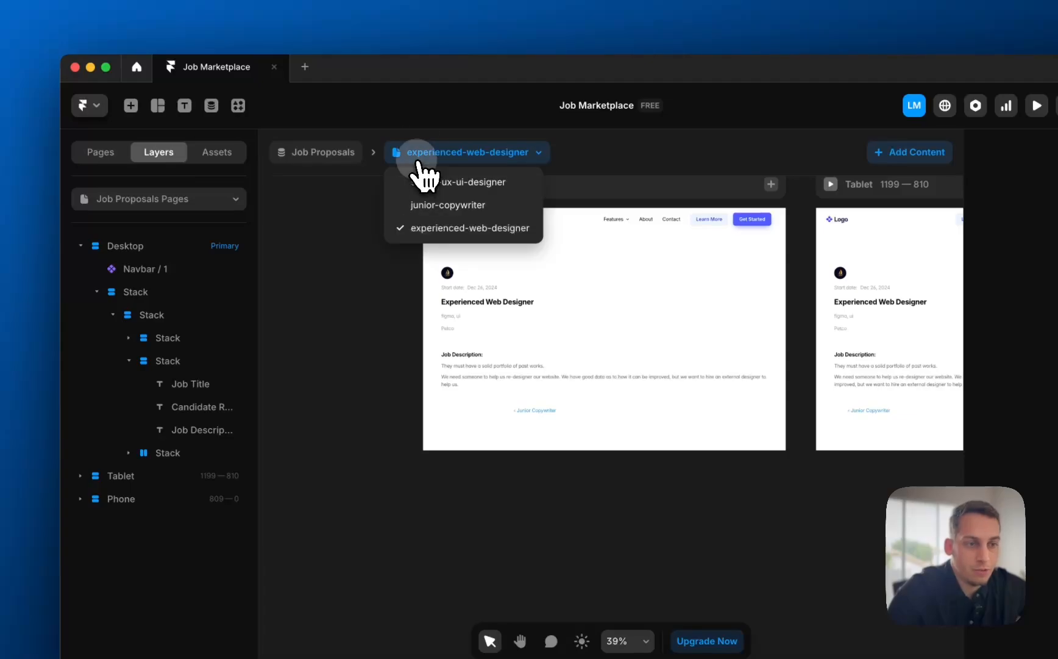
pyautogui.click(417, 184)
# - Open the Applicants Pages template and preview three different applicants' pages
pyautogui.click(237, 190)
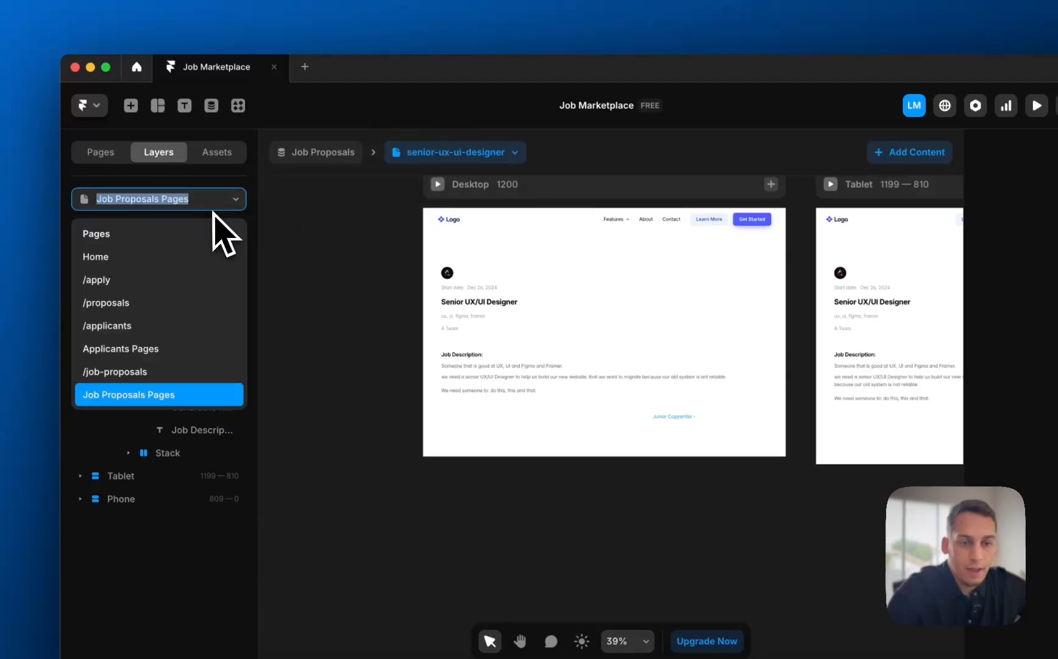
pyautogui.click(147, 348)
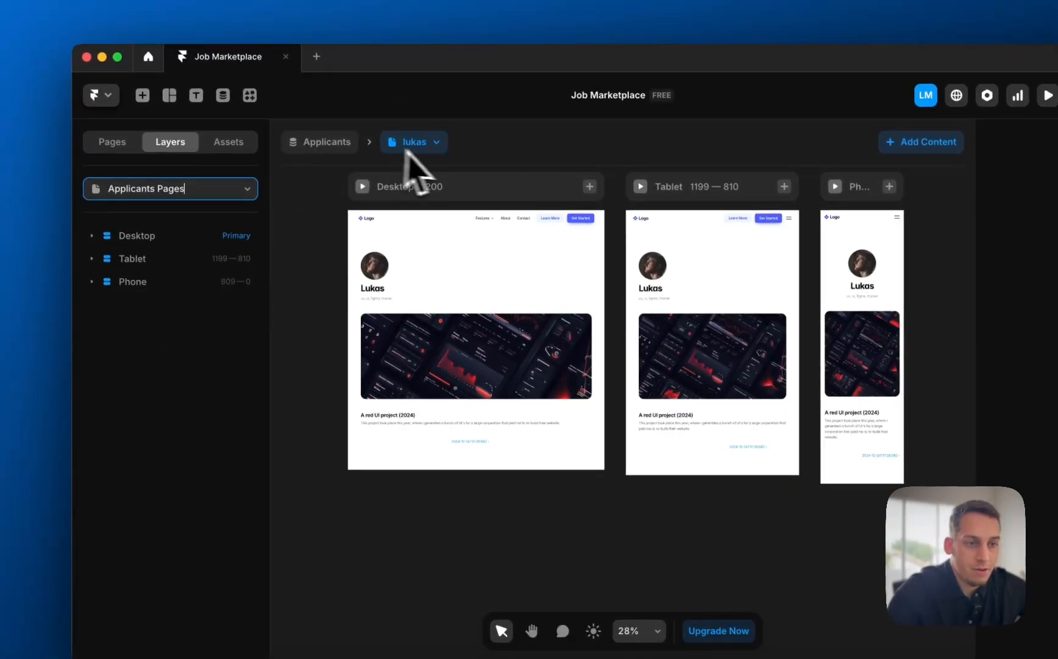
pyautogui.click(434, 142)
pyautogui.click(402, 263)
pyautogui.click(410, 142)
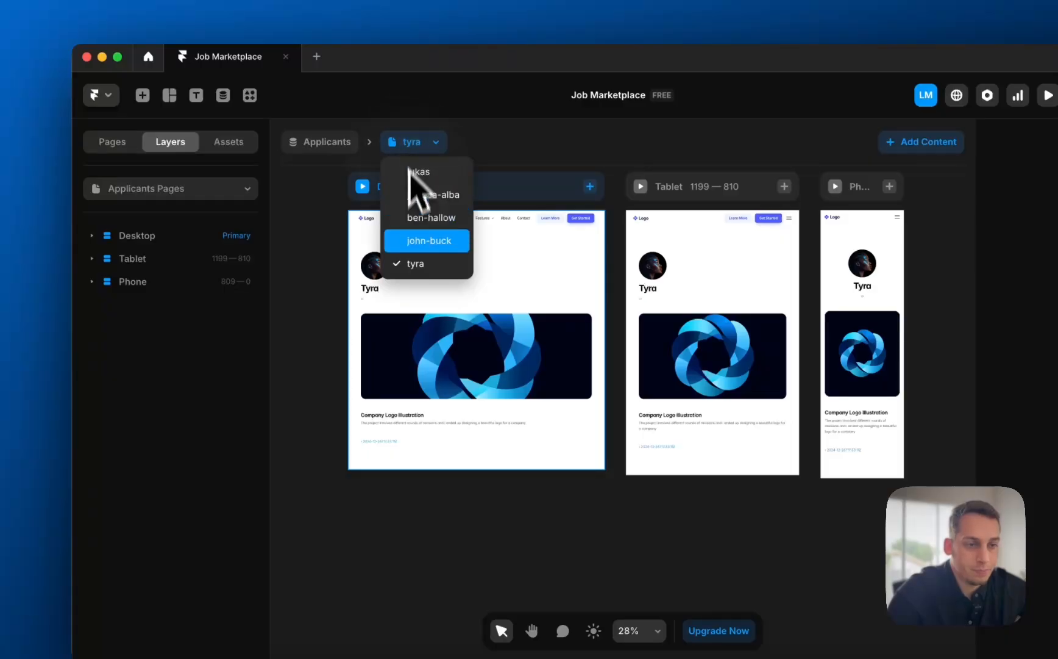
pyautogui.click(415, 237)
pyautogui.click(403, 153)
pyautogui.click(410, 216)
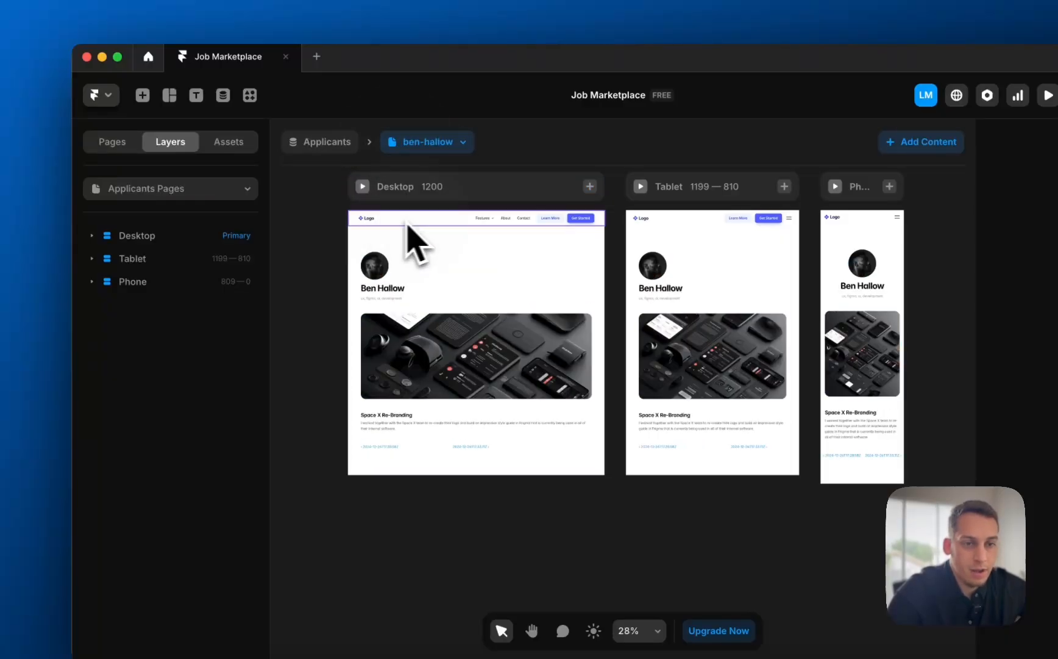
# - Preview the Home page and the /apply page, then return to the results spreadsheet
pyautogui.click(140, 245)
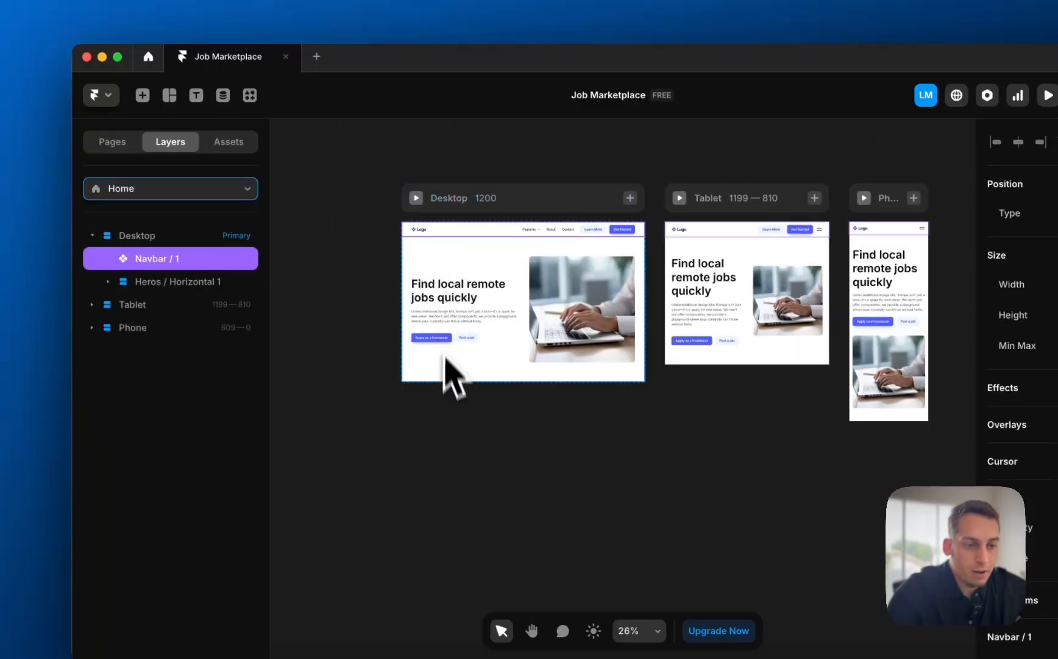
pyautogui.scroll(5, 445, 358)
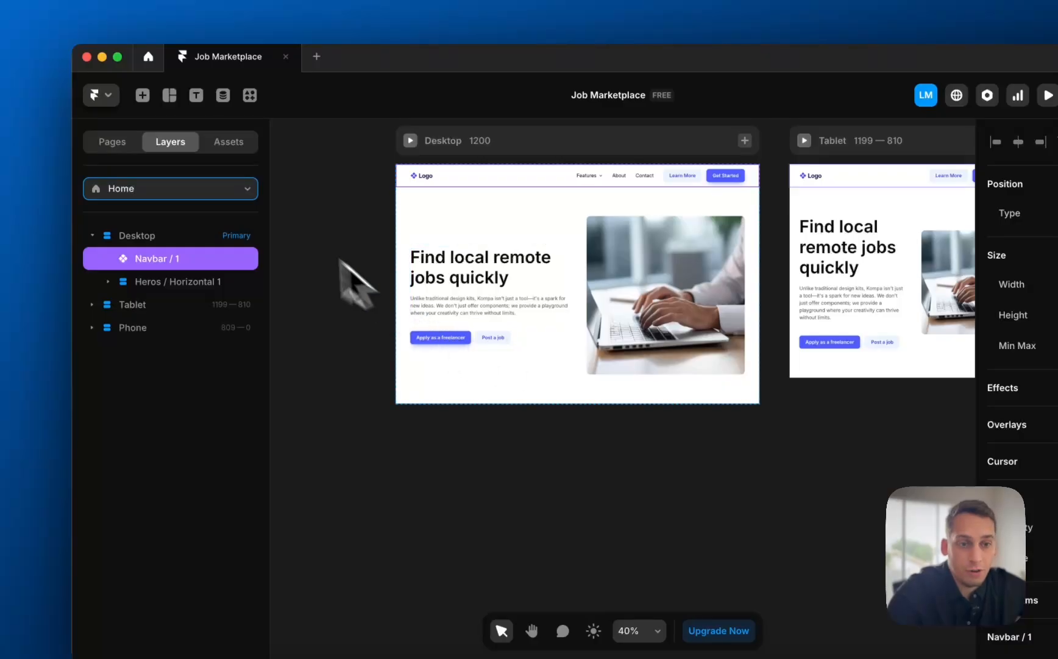
pyautogui.click(235, 188)
pyautogui.click(211, 276)
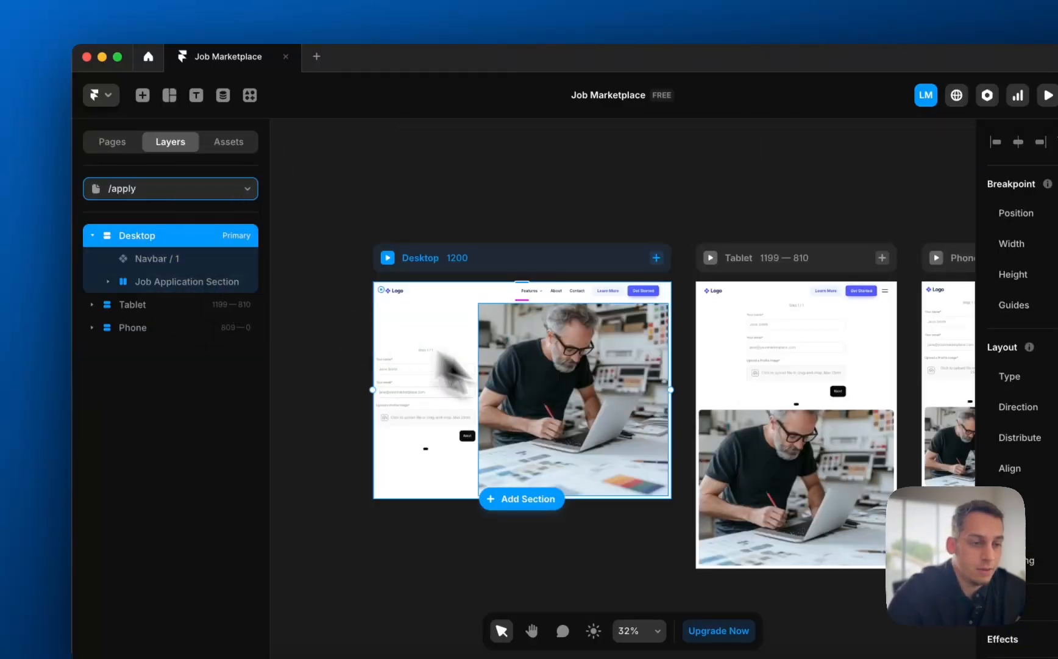
pyautogui.scroll(-3, 558, 408)
pyautogui.scroll(5, 472, 345)
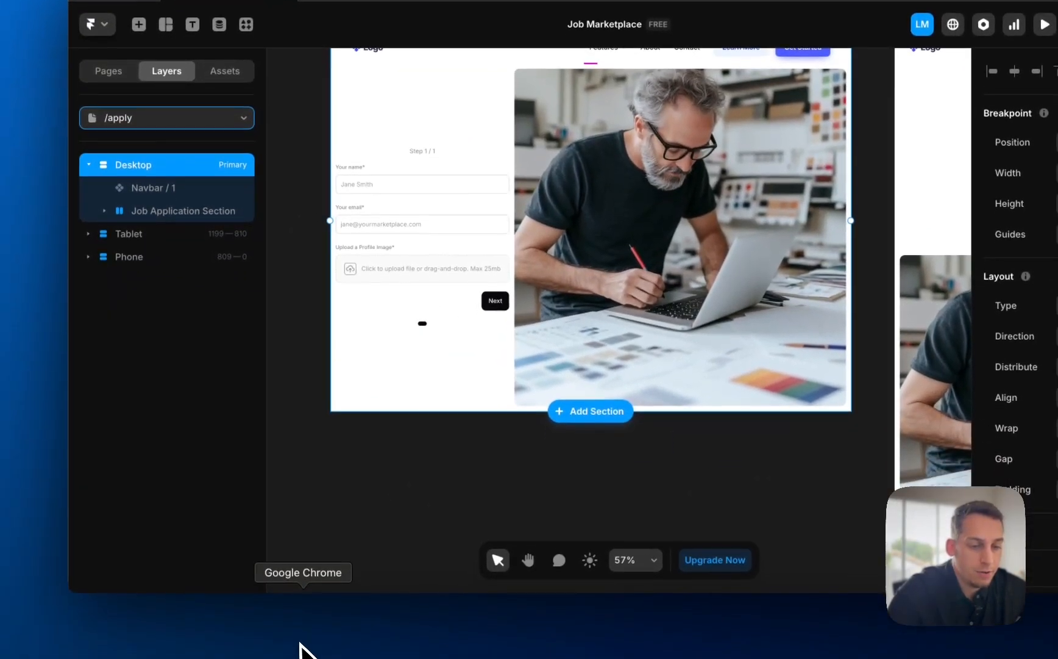
pyautogui.click(296, 640)
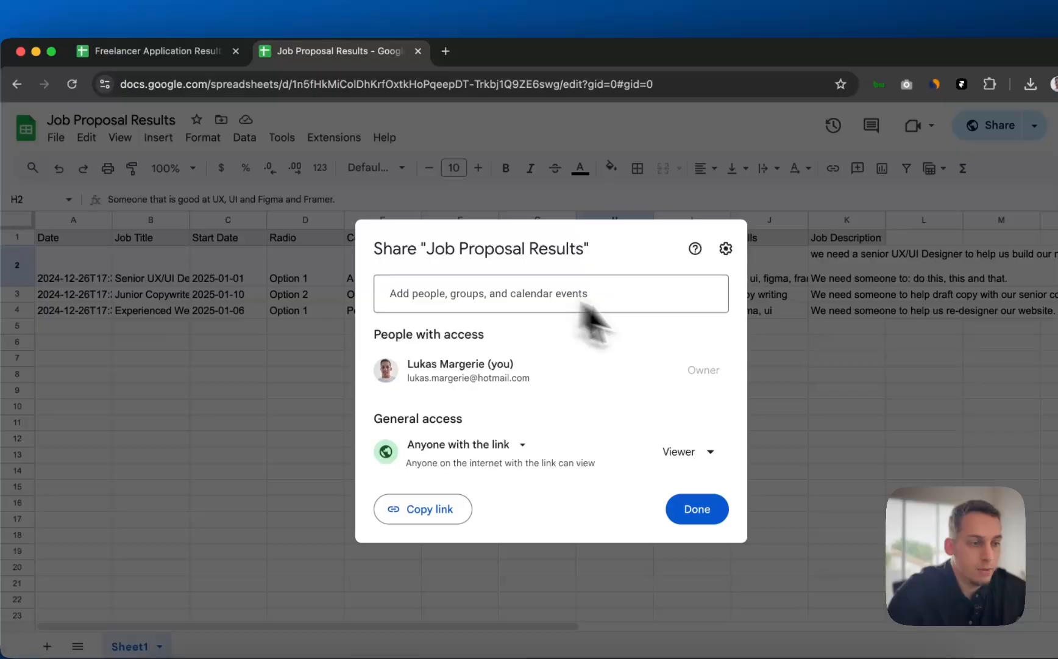
# - Check Freelancer Application Results, then view Framer's Job Proposals (3) and Applicants (5) collections
pyautogui.click(859, 290)
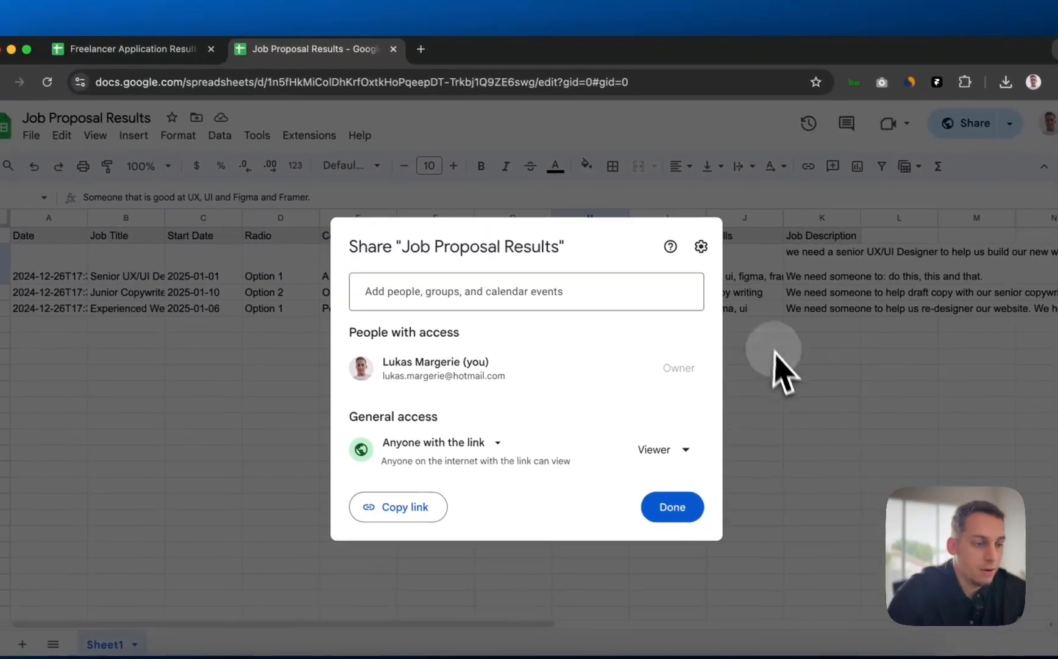
pyautogui.click(183, 51)
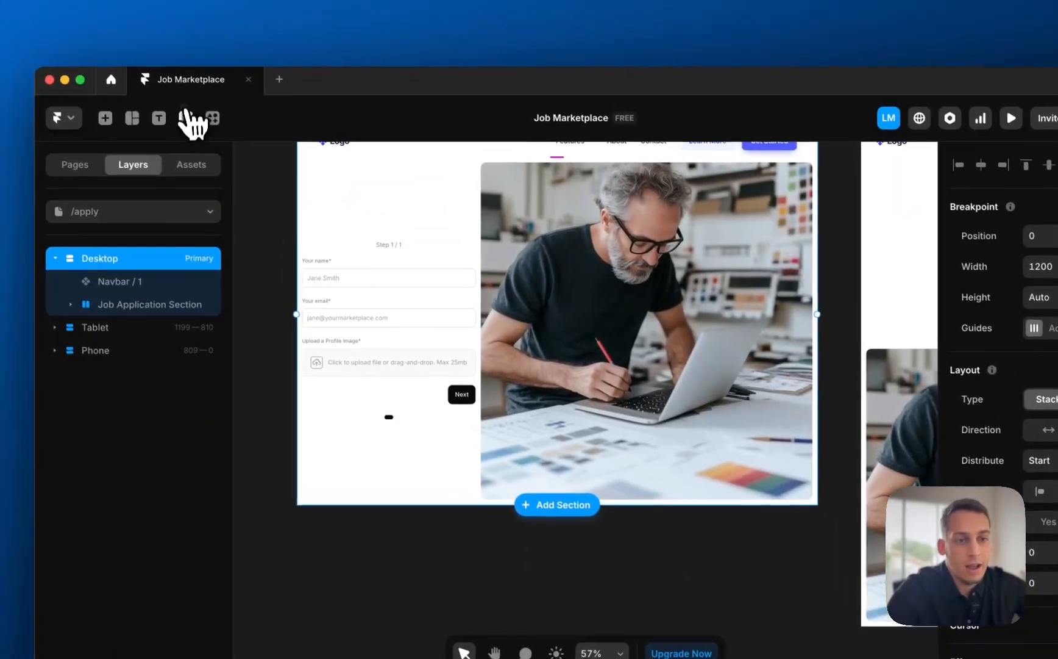
pyautogui.click(185, 116)
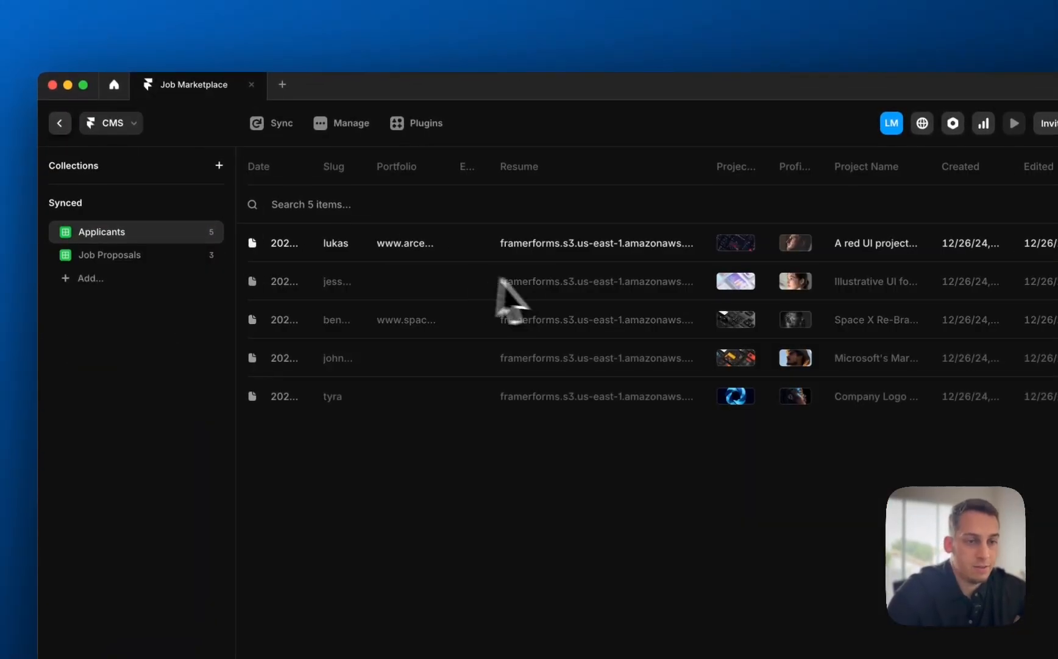
pyautogui.click(167, 258)
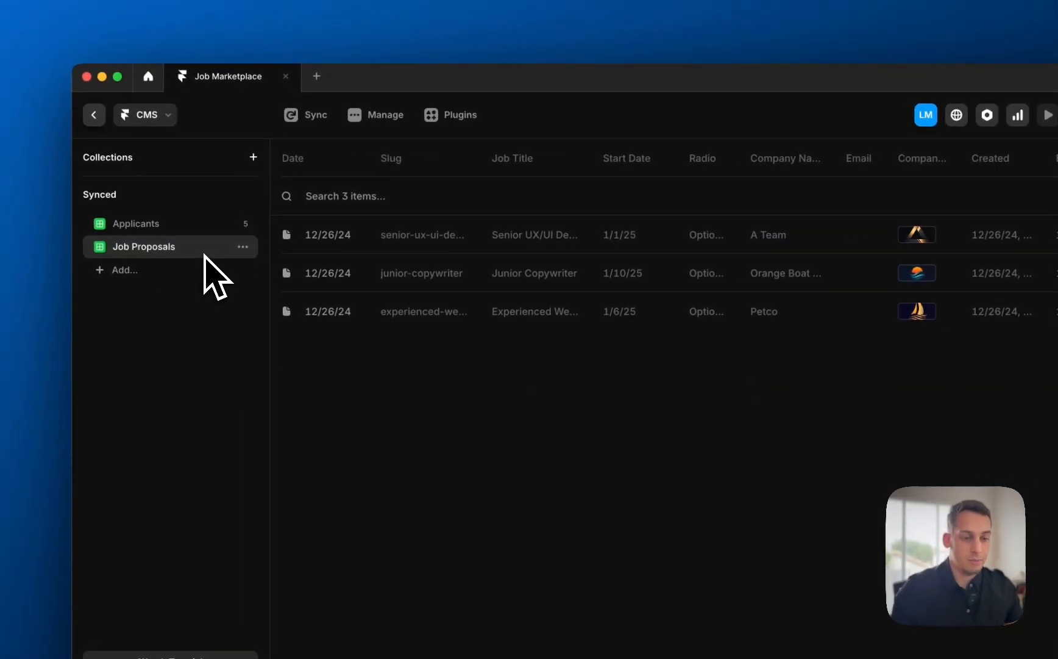
pyautogui.click(155, 228)
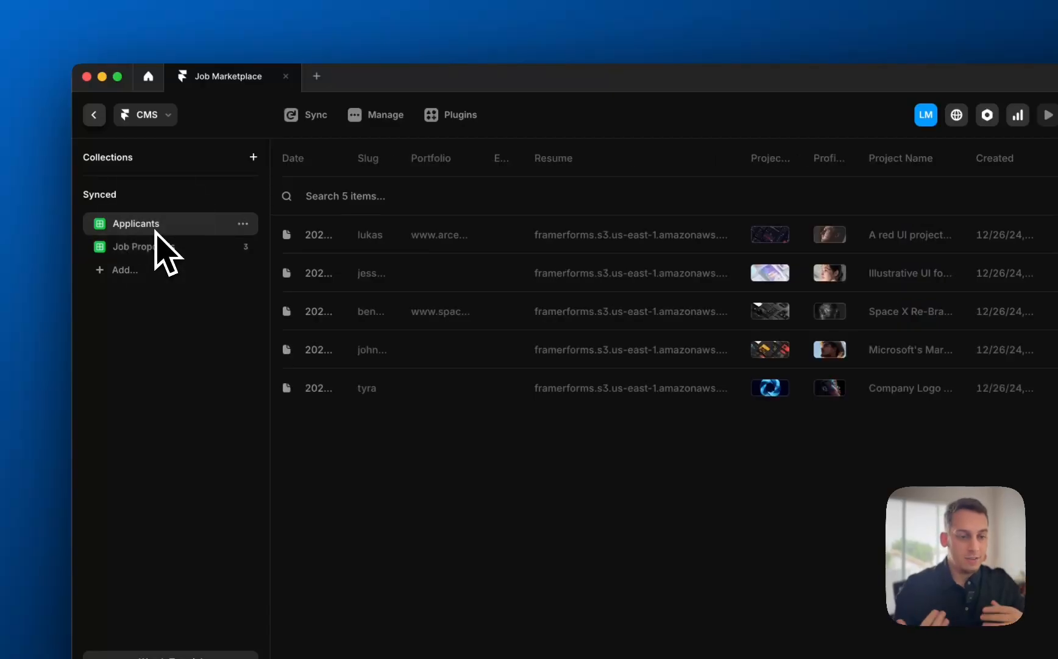